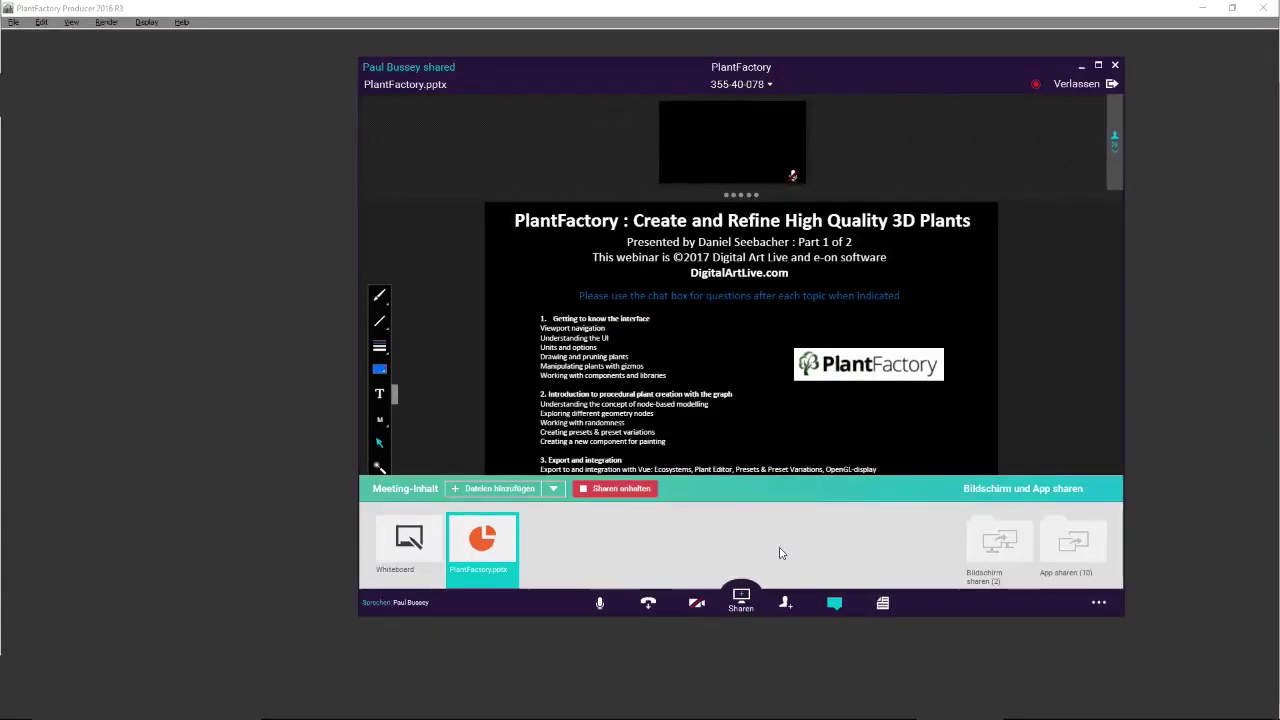
Share the Primary Monitor in the Fuze meeting instead of the PlantFactory.pptx file
click(1002, 545)
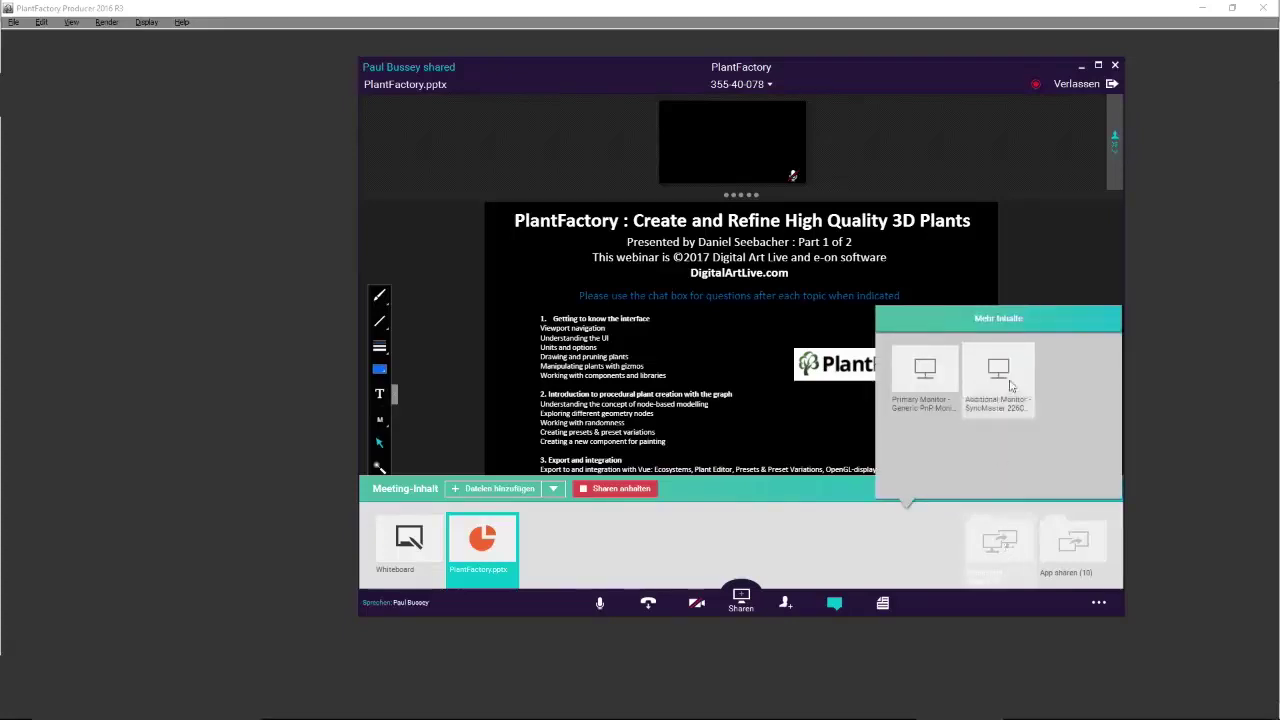
click(927, 386)
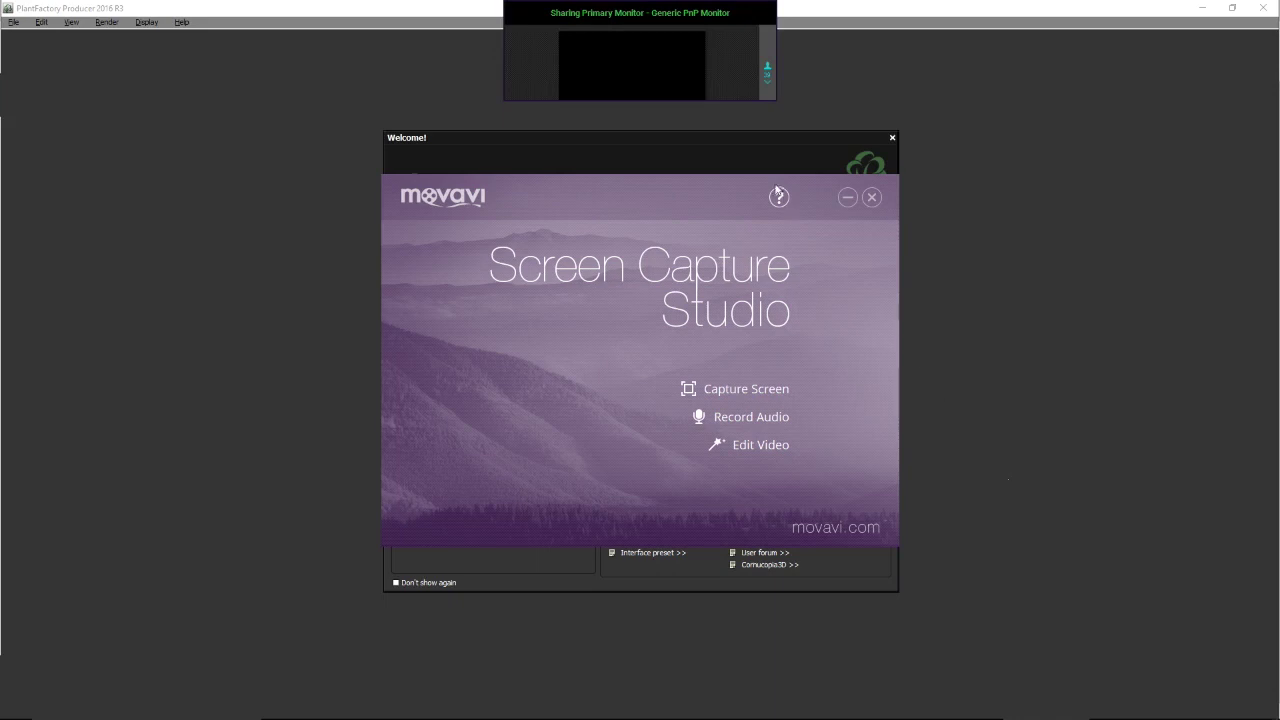
Minimize the Movavi window, move the sharing overlay aside, and close the Species browser
click(848, 197)
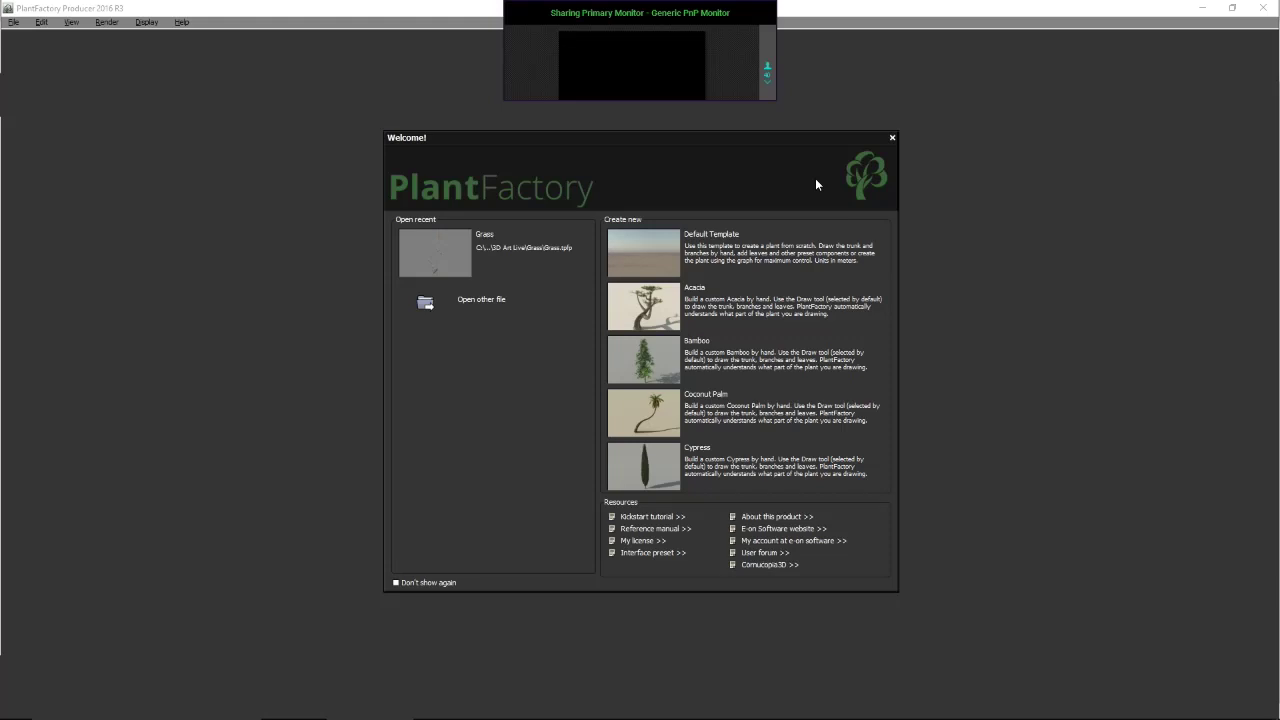
drag(588, 20, 12, 138)
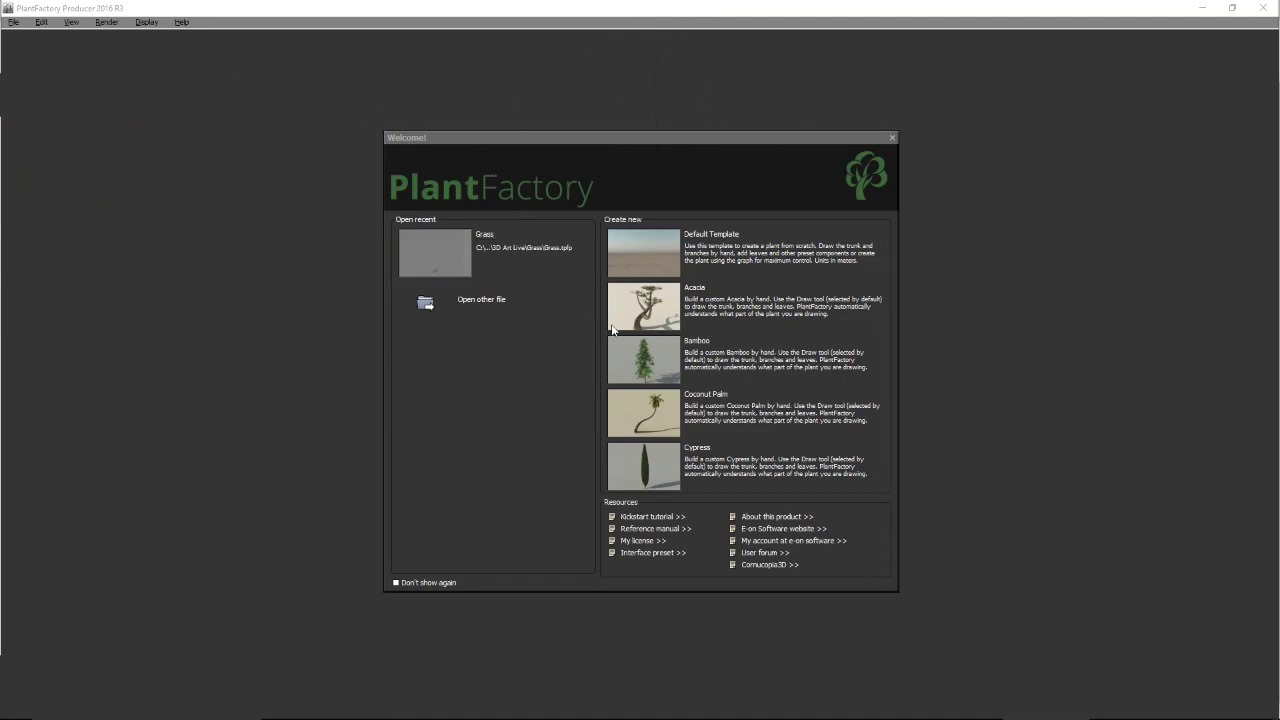
click(559, 302)
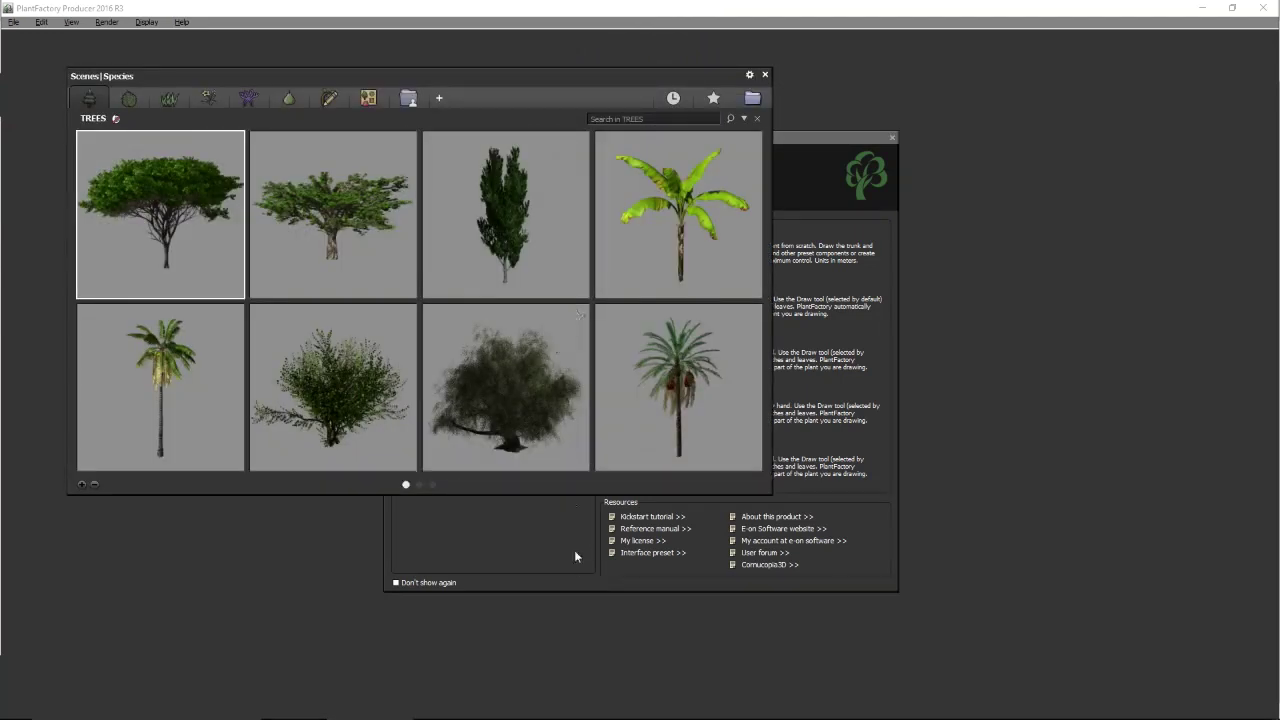
click(765, 75)
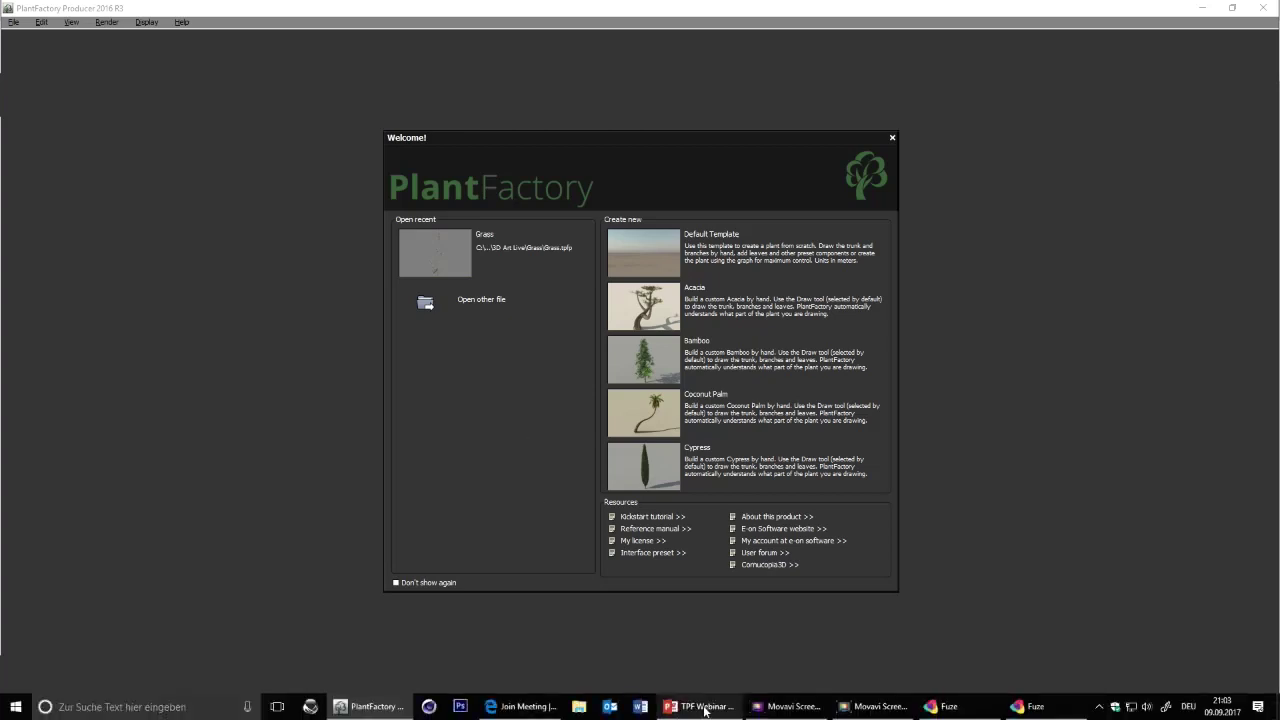
Present the TPF Webinar Outline deck full-screen and advance to 'About the presenter'
click(700, 708)
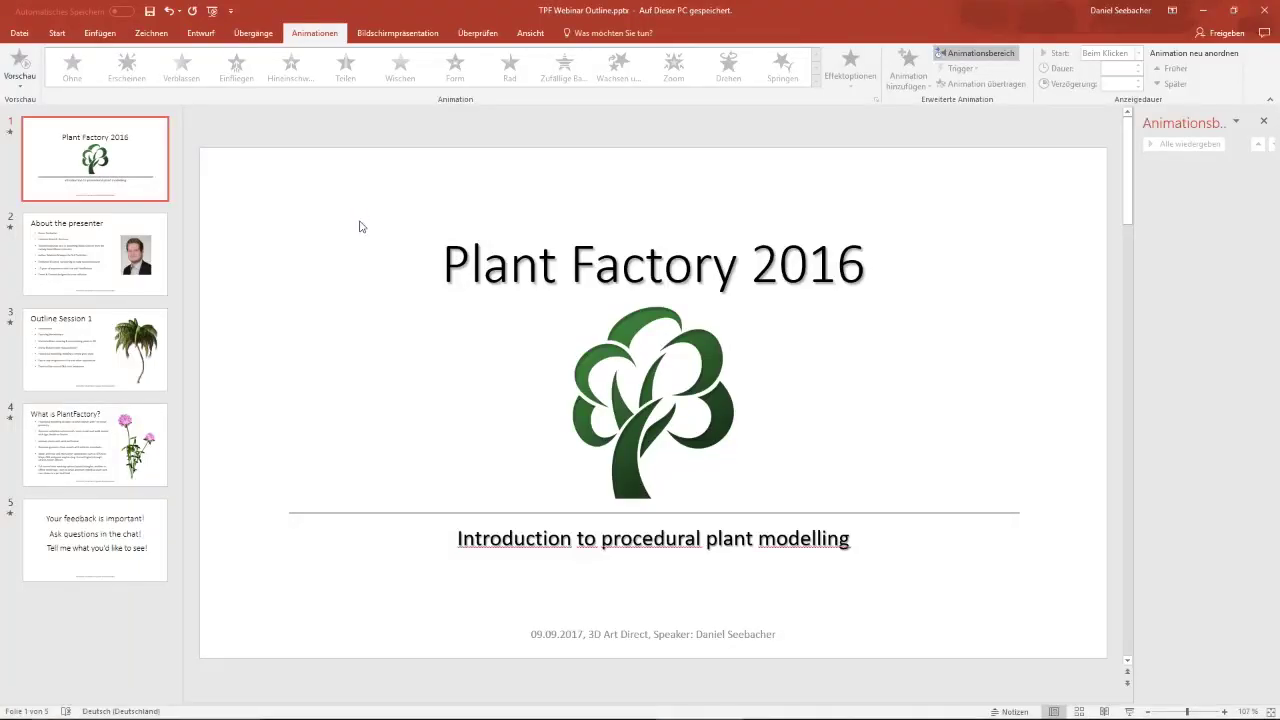
key(F5)
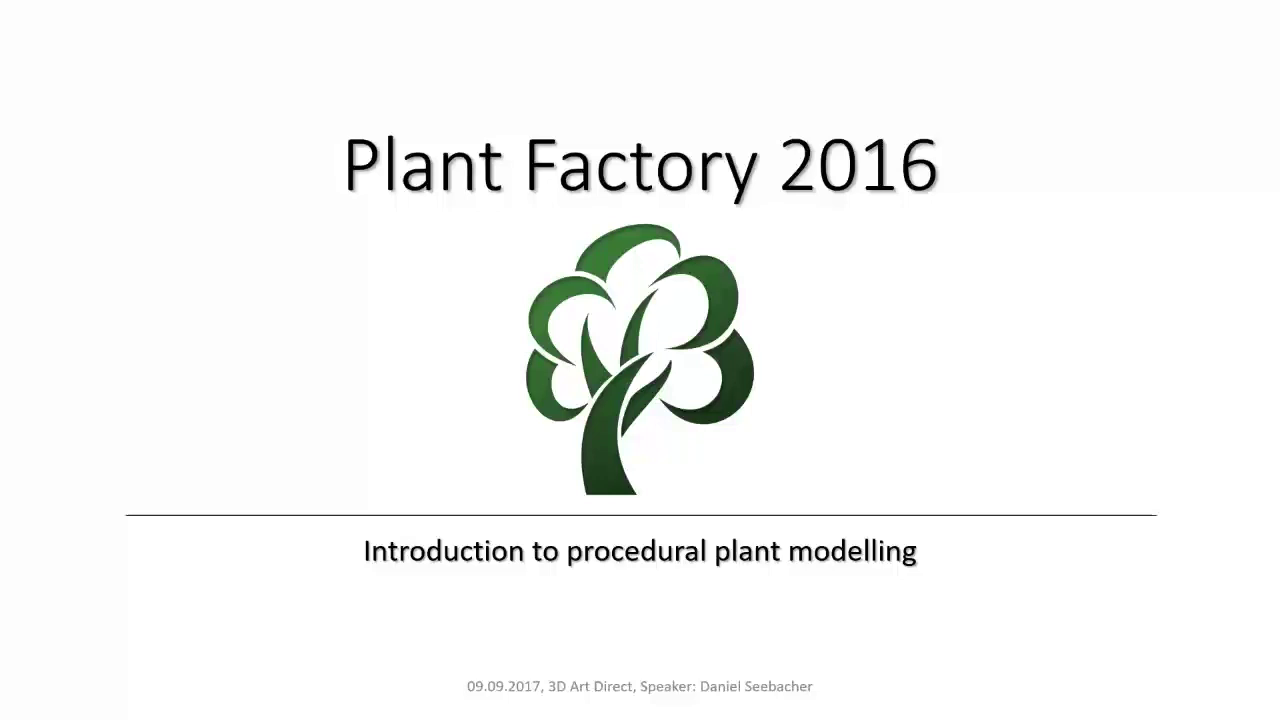
key(Right)
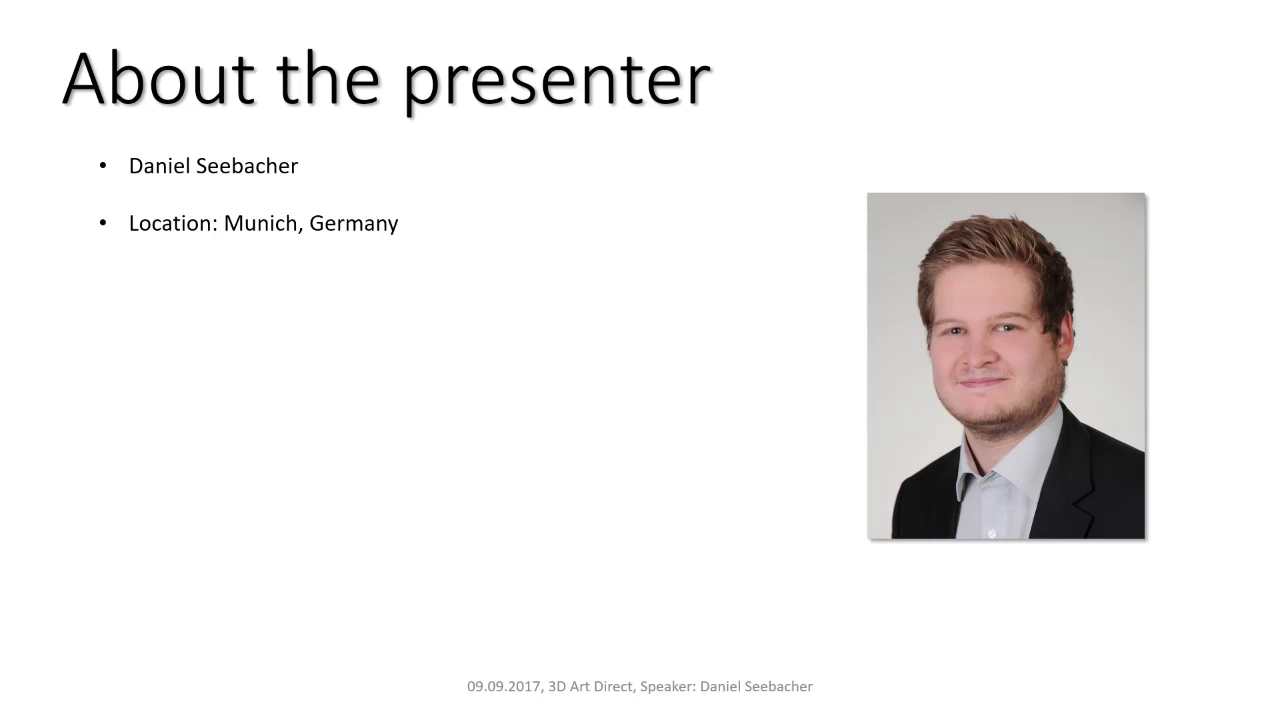
Reveal the presenter's four background bullets, then advance to Outline Session 1's 'Introduction' bullet
key(Right)
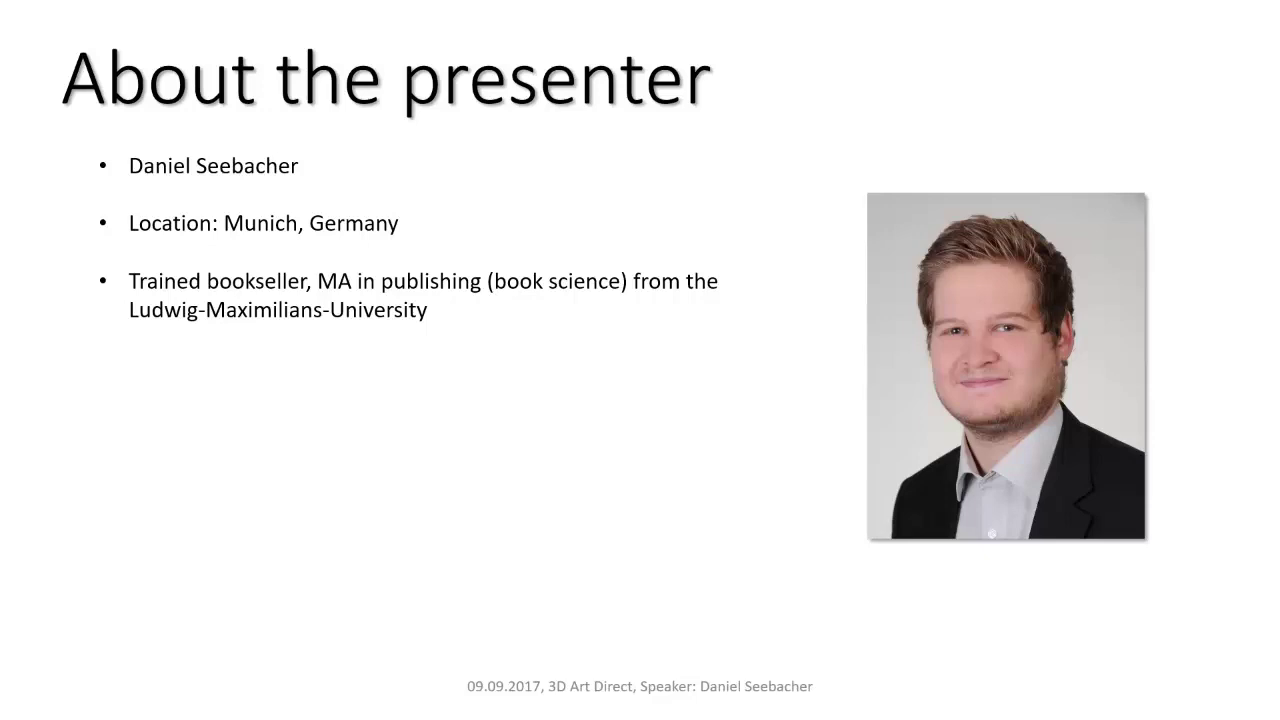
key(Right)
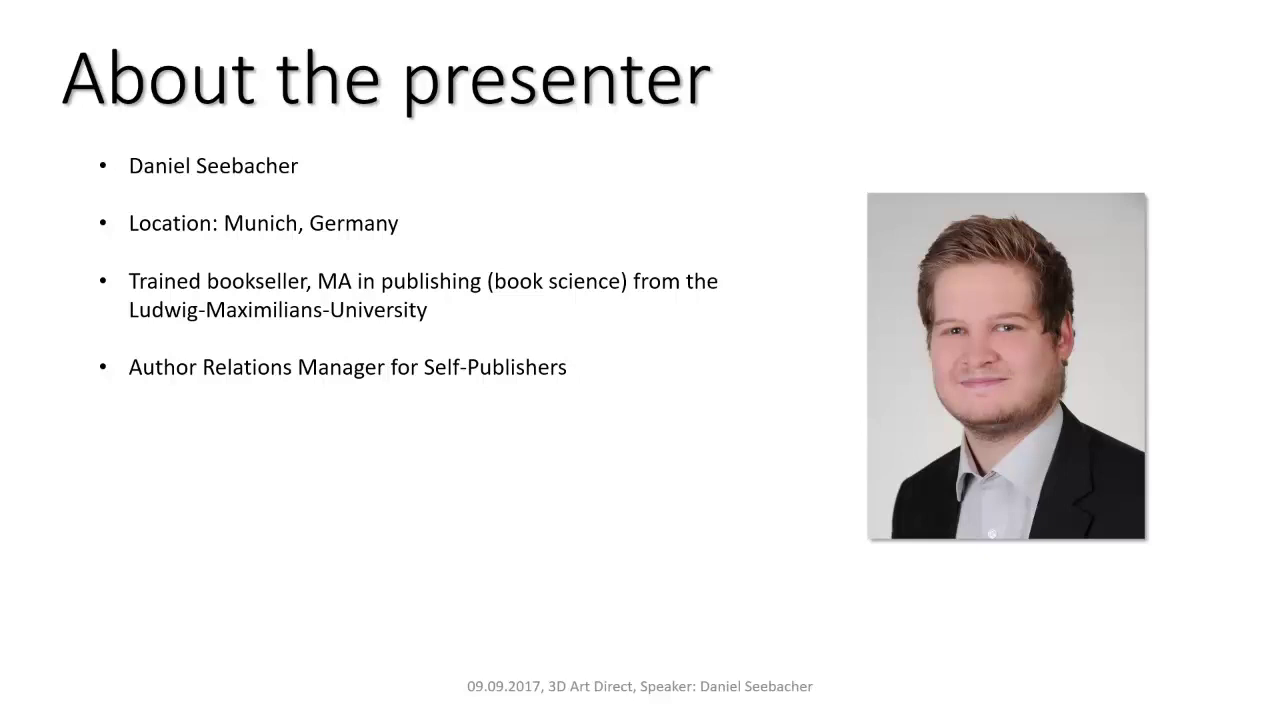
key(Right)
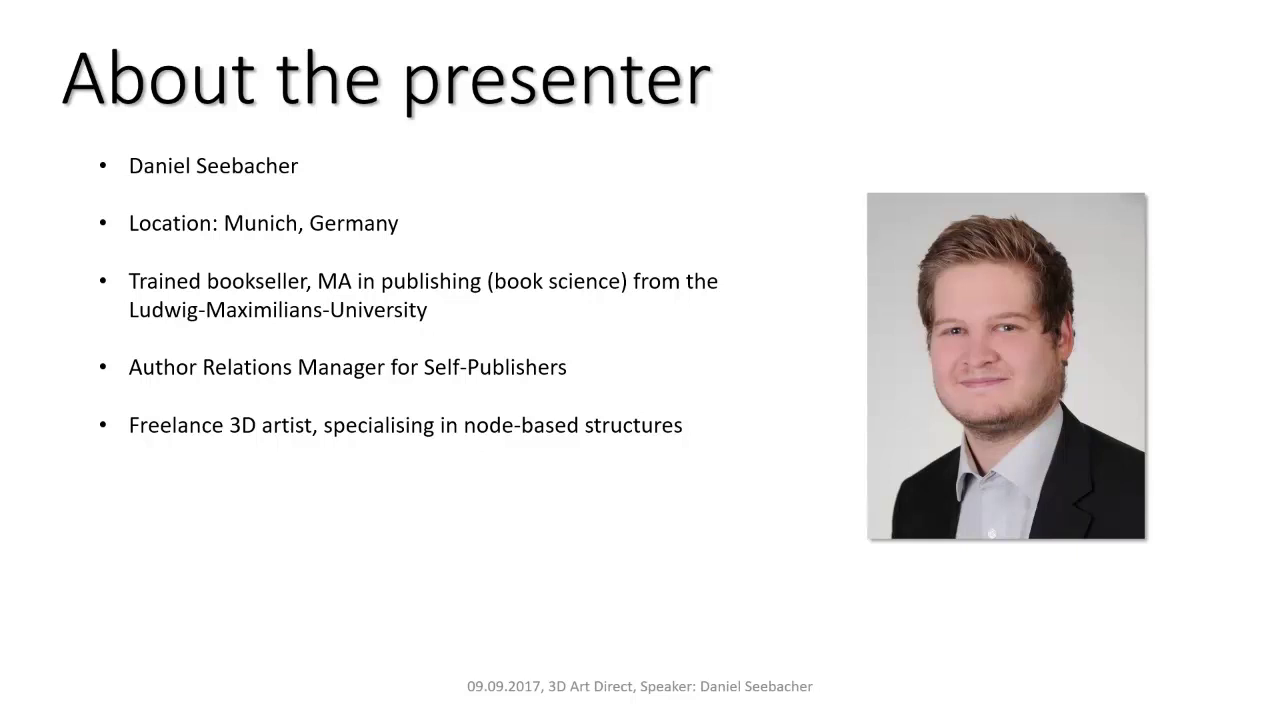
key(Right)
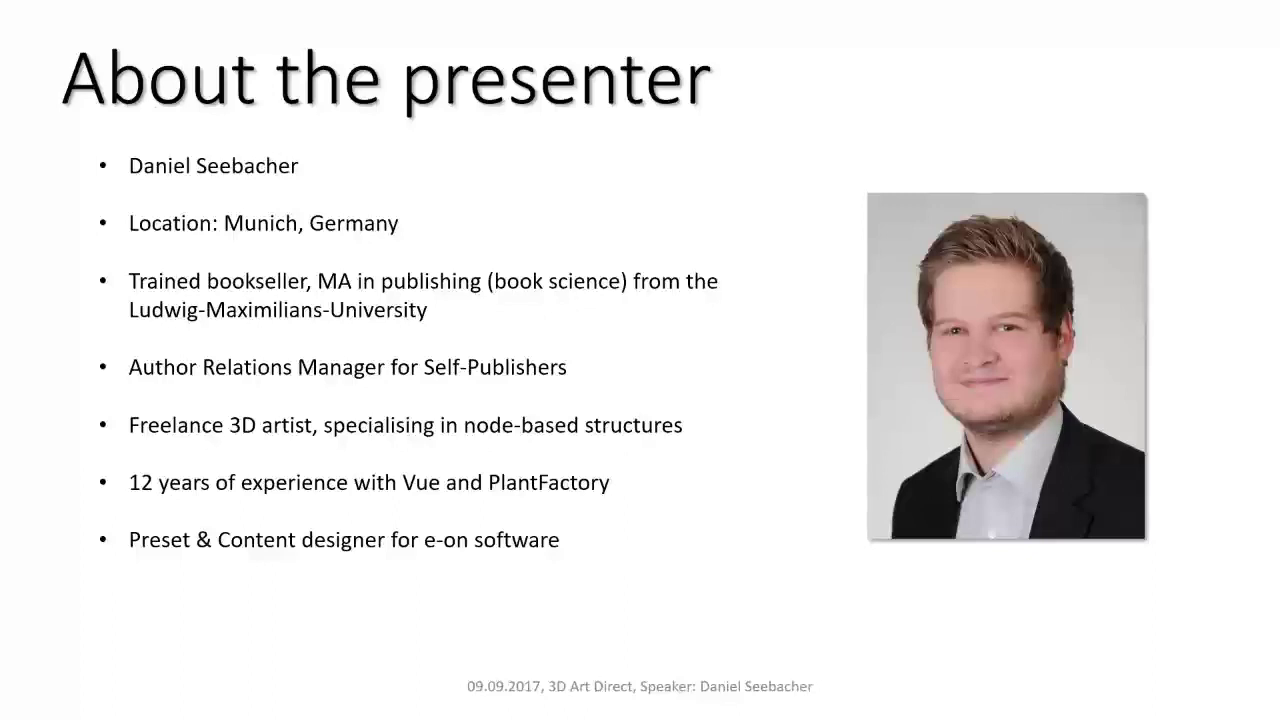
key(Right)
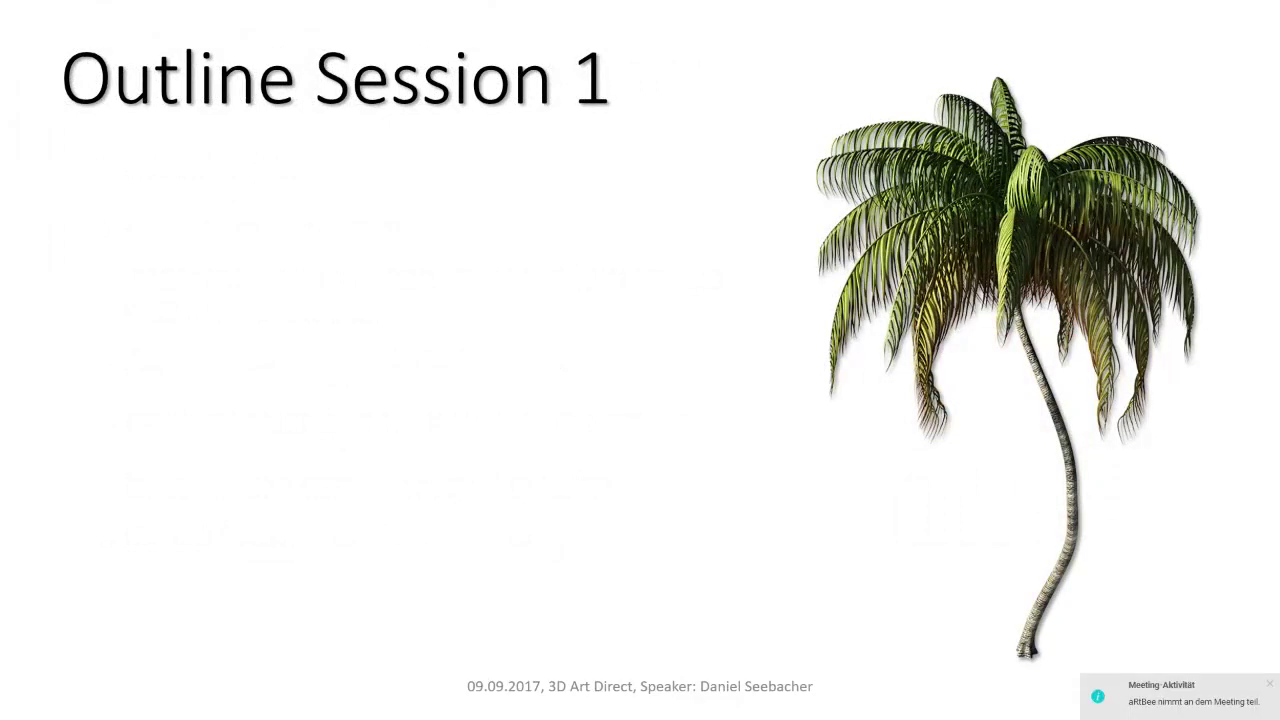
key(Right)
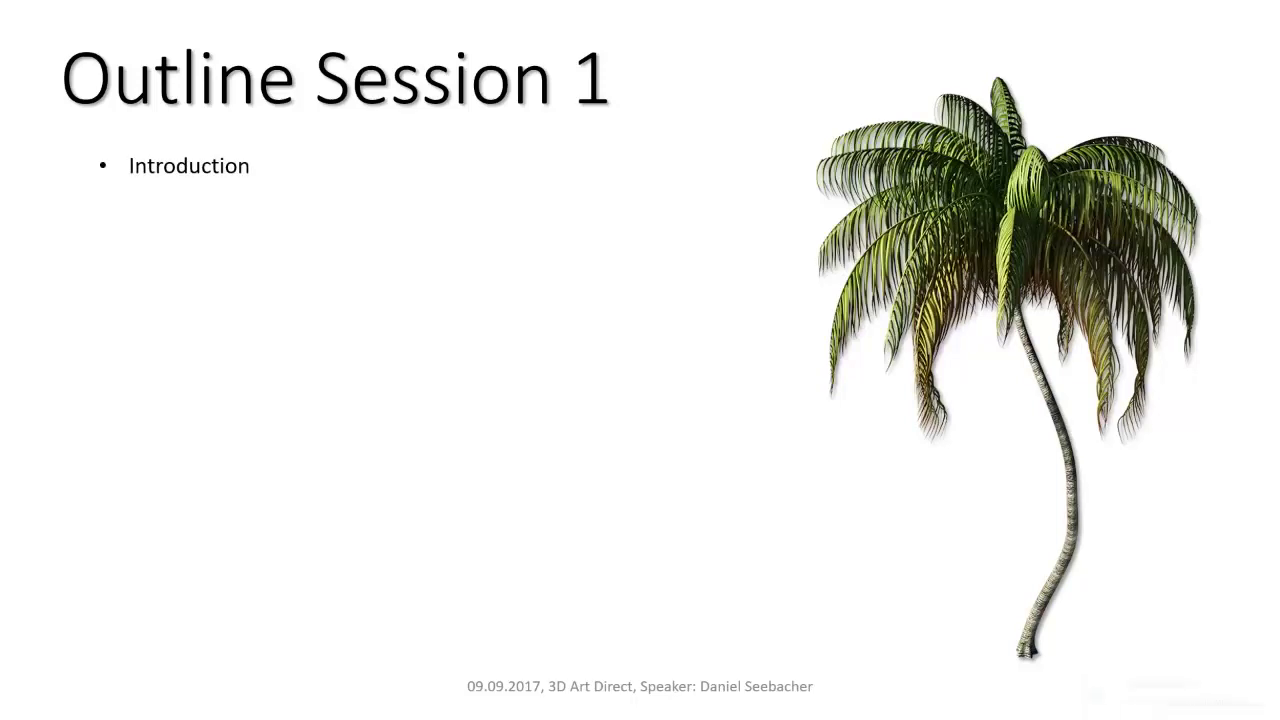
Reveal the interface, manual edition, grass, export and Q&A bullets, then start 'What is PlantFactory?'
key(Right)
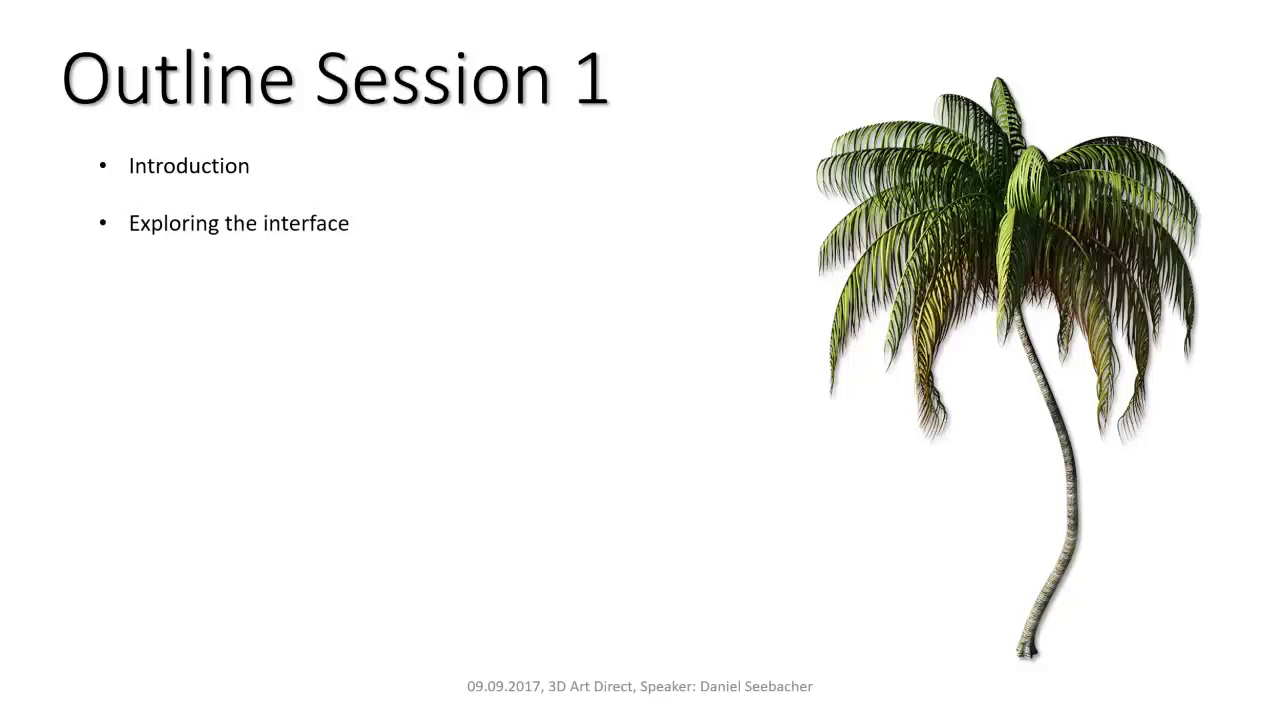
key(Right)
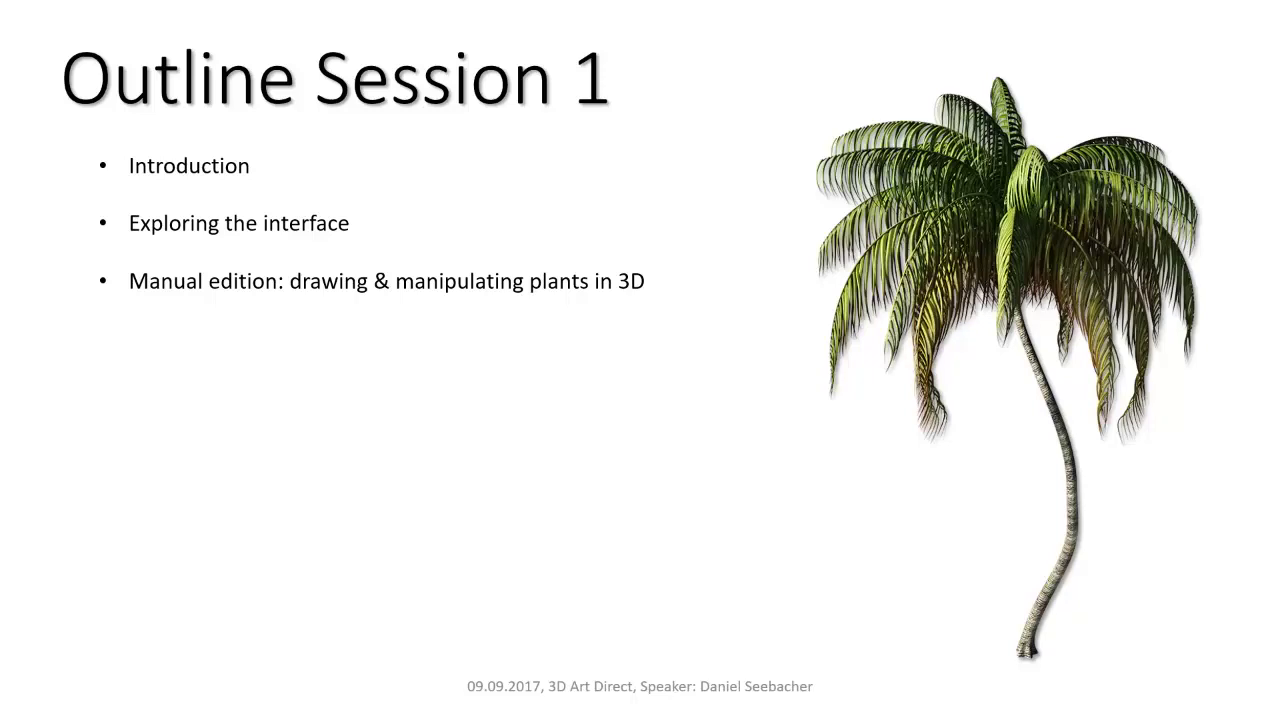
key(Right)
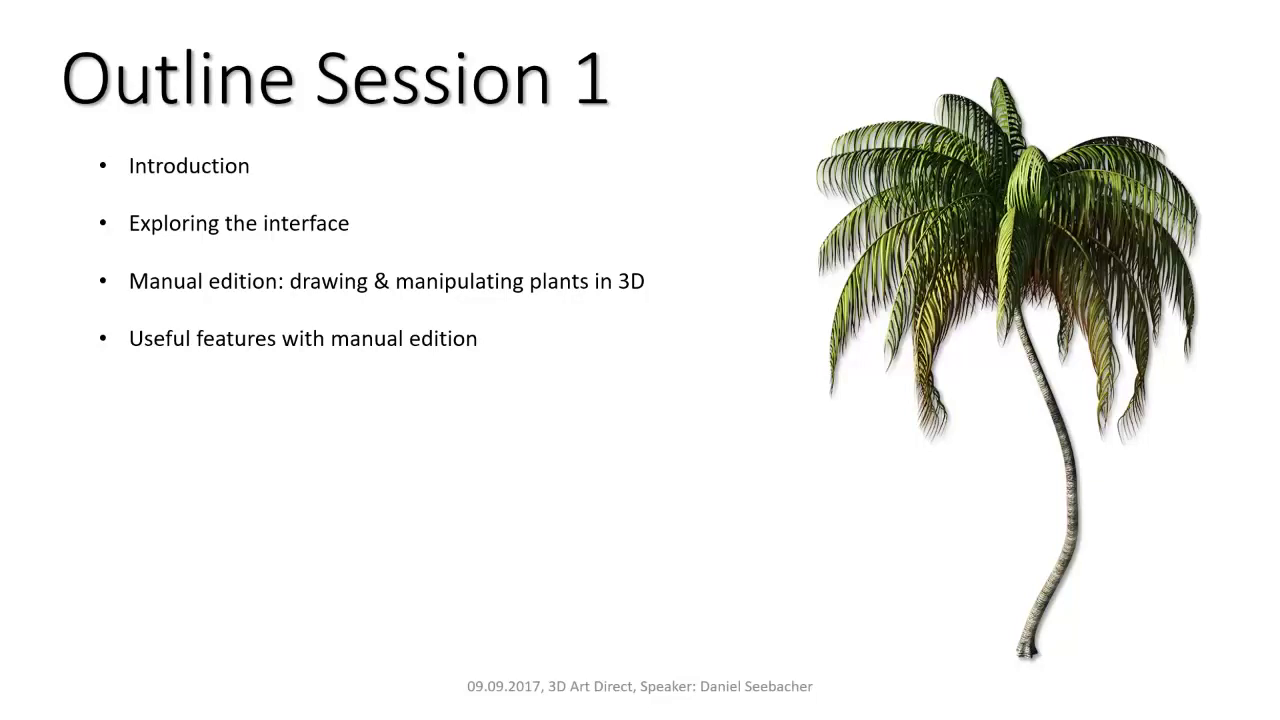
key(Right)
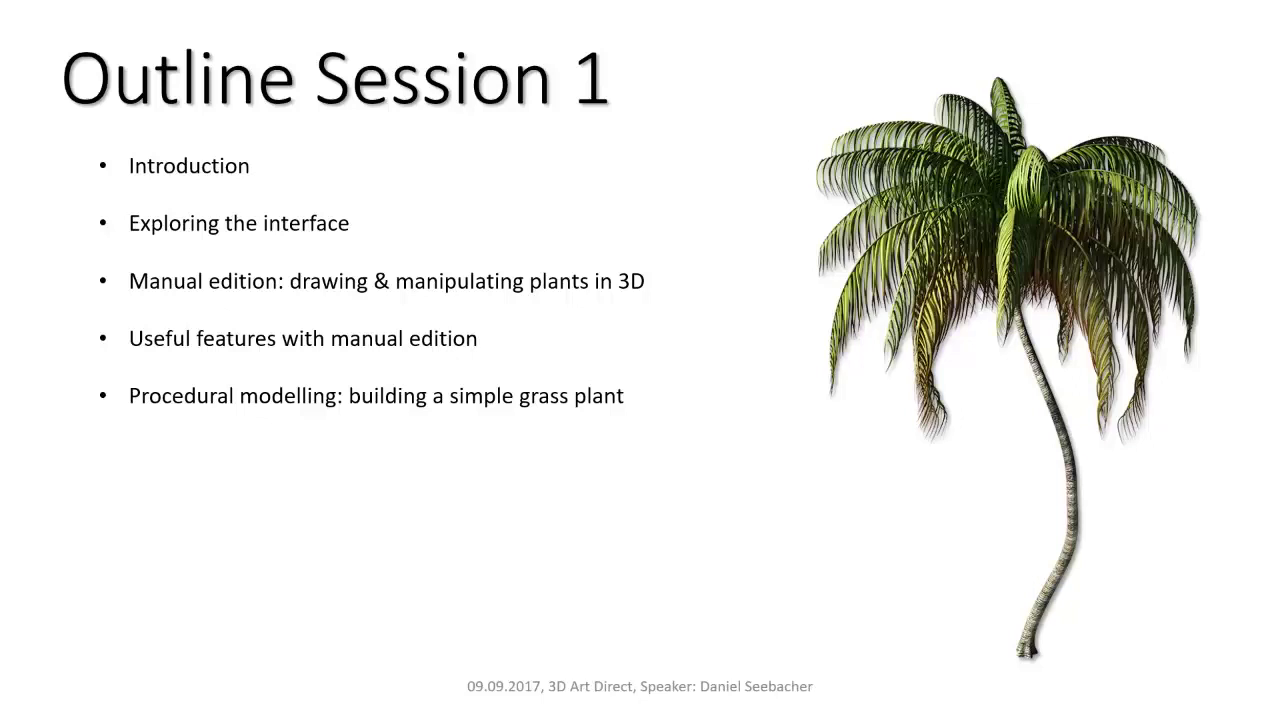
key(Right)
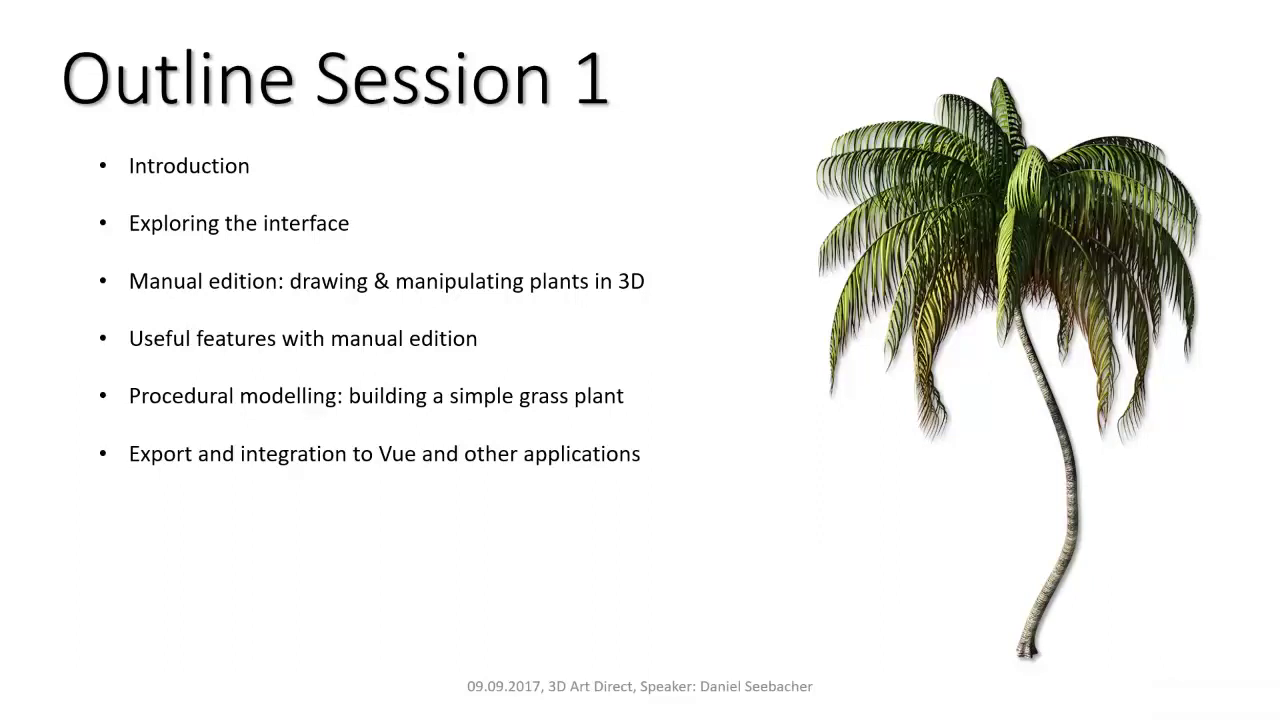
key(Right)
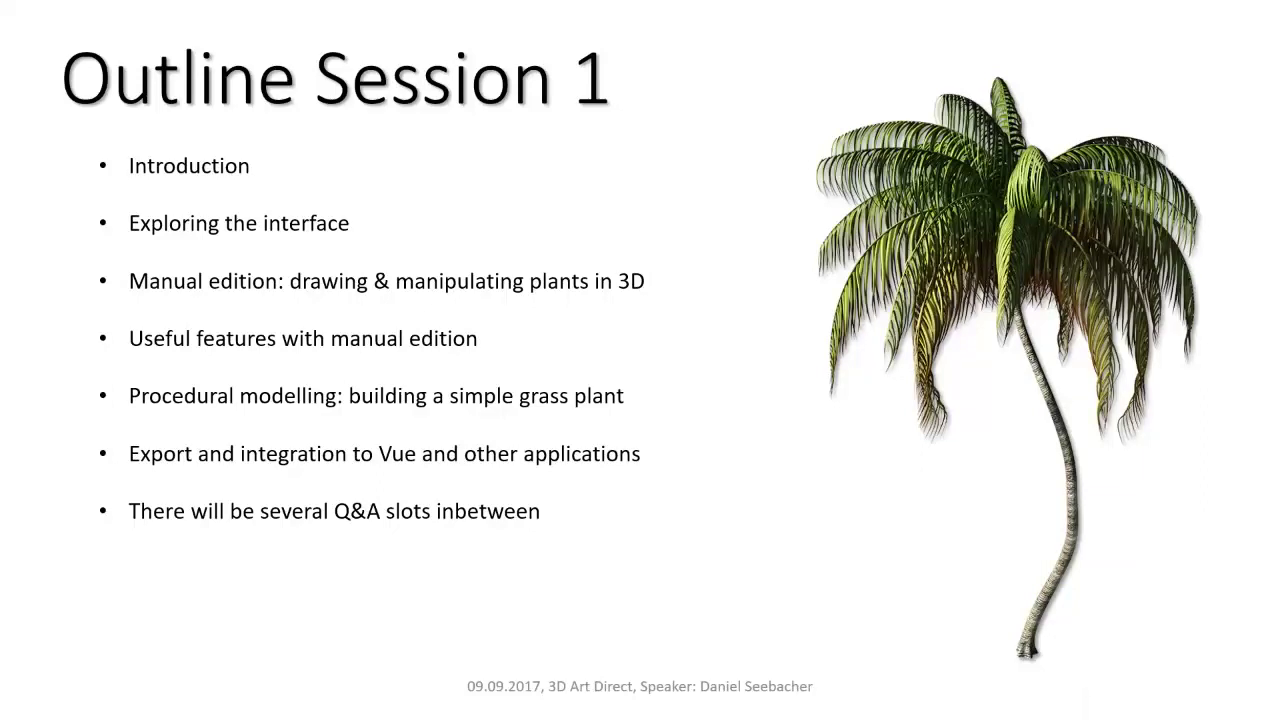
key(Right)
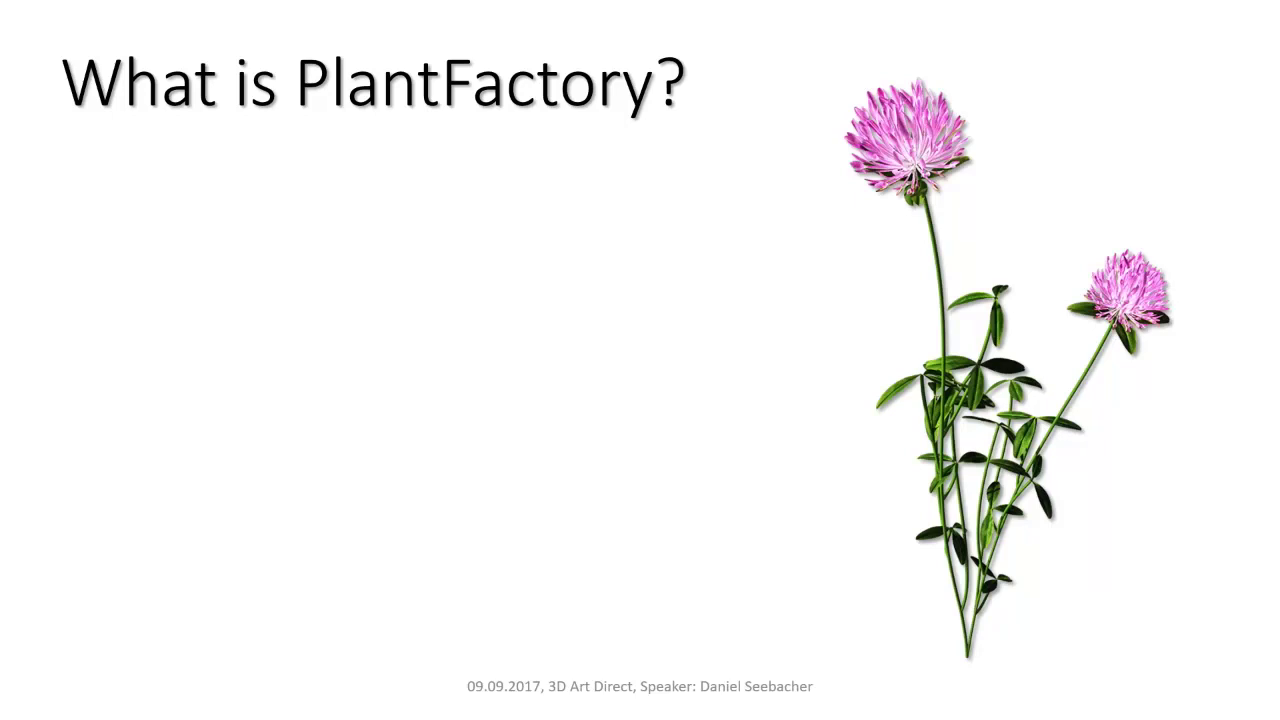
key(Right)
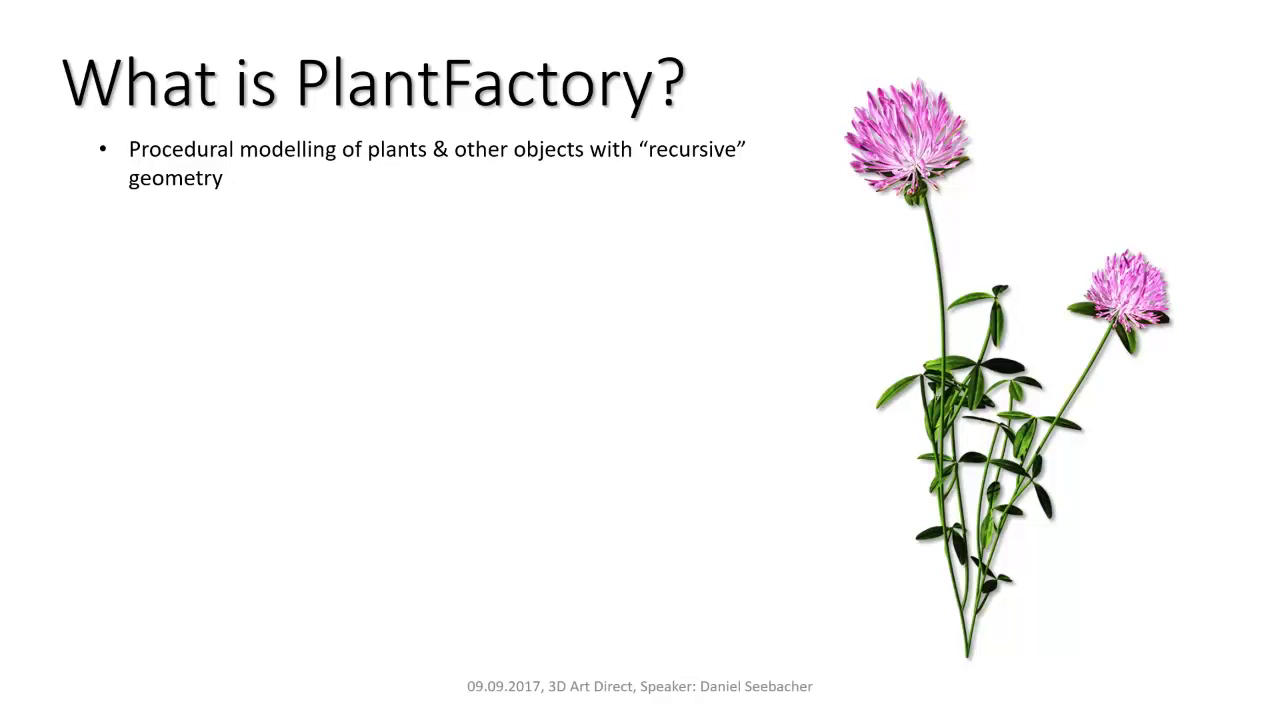
Reveal the variations, wind, geometry, other-applications and meshing bullets, then reach the feedback slide
key(Right)
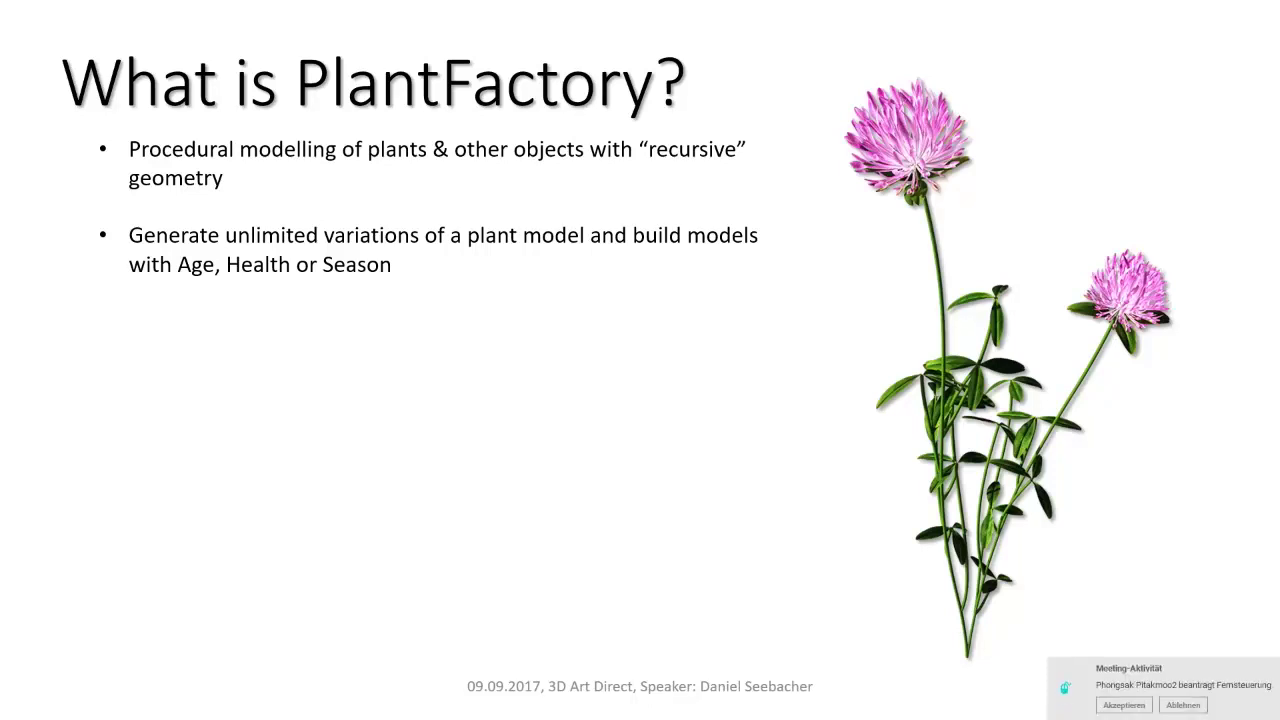
key(Right)
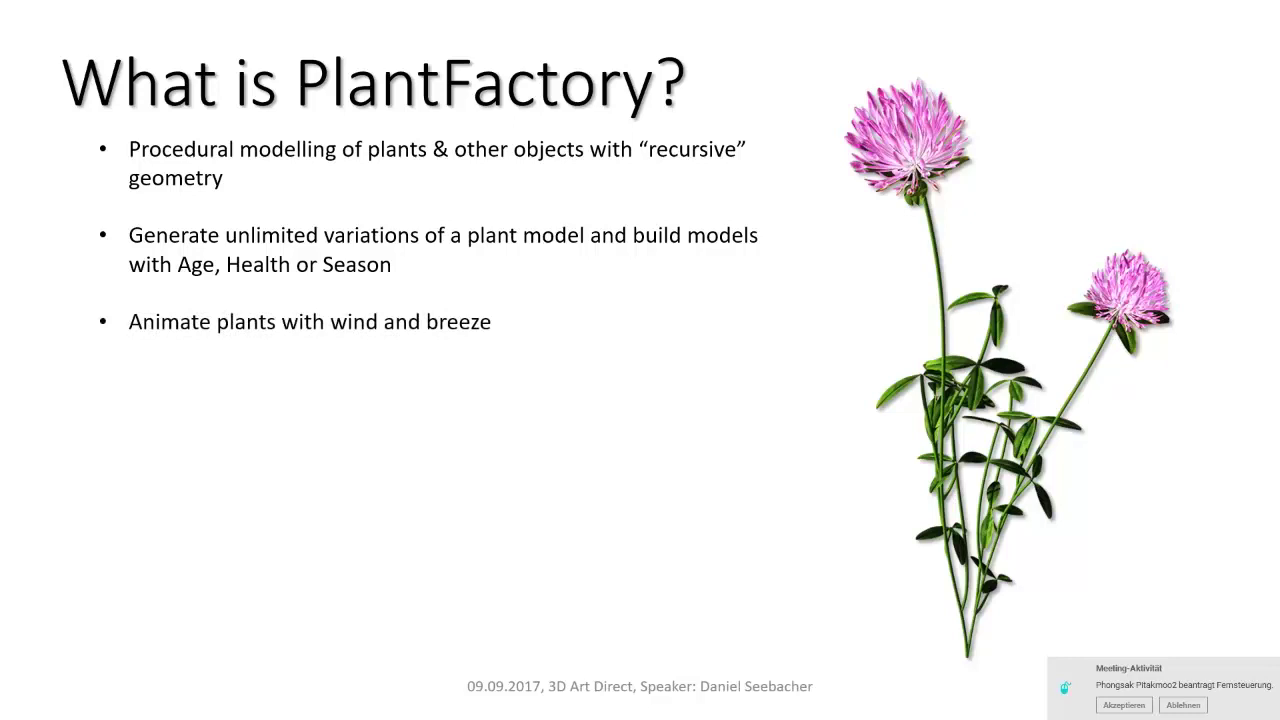
key(Right)
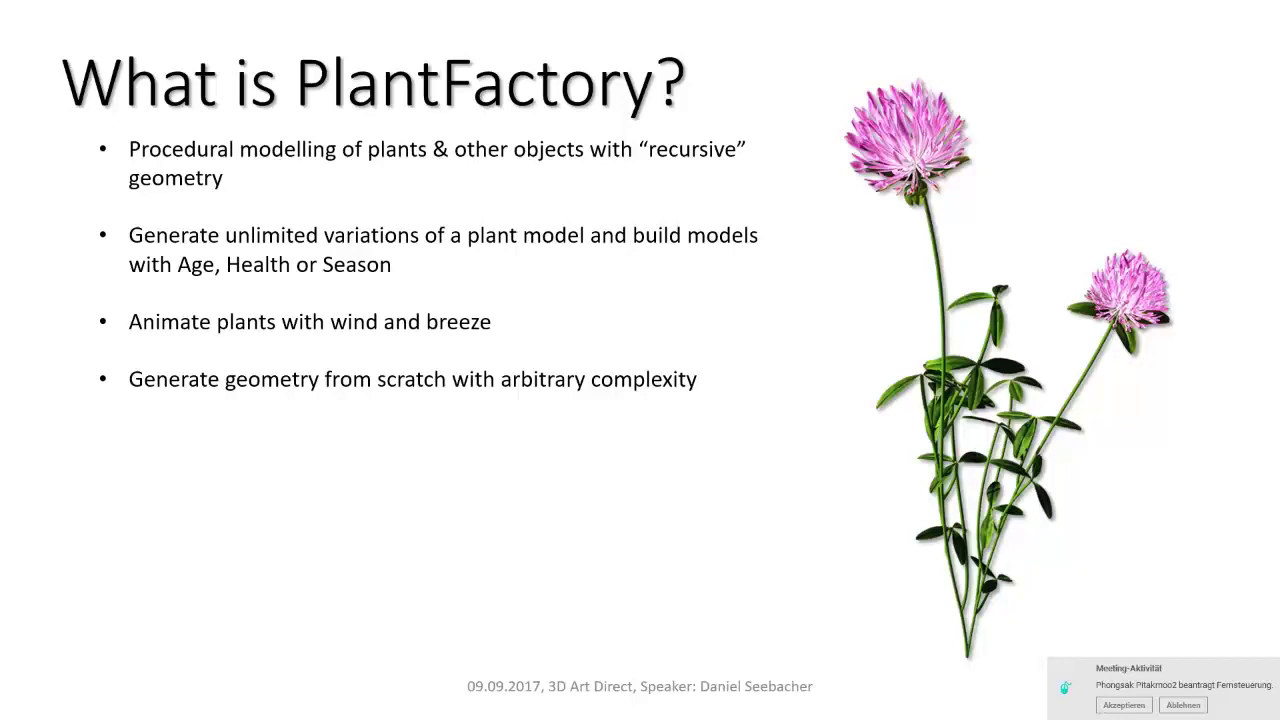
key(Right)
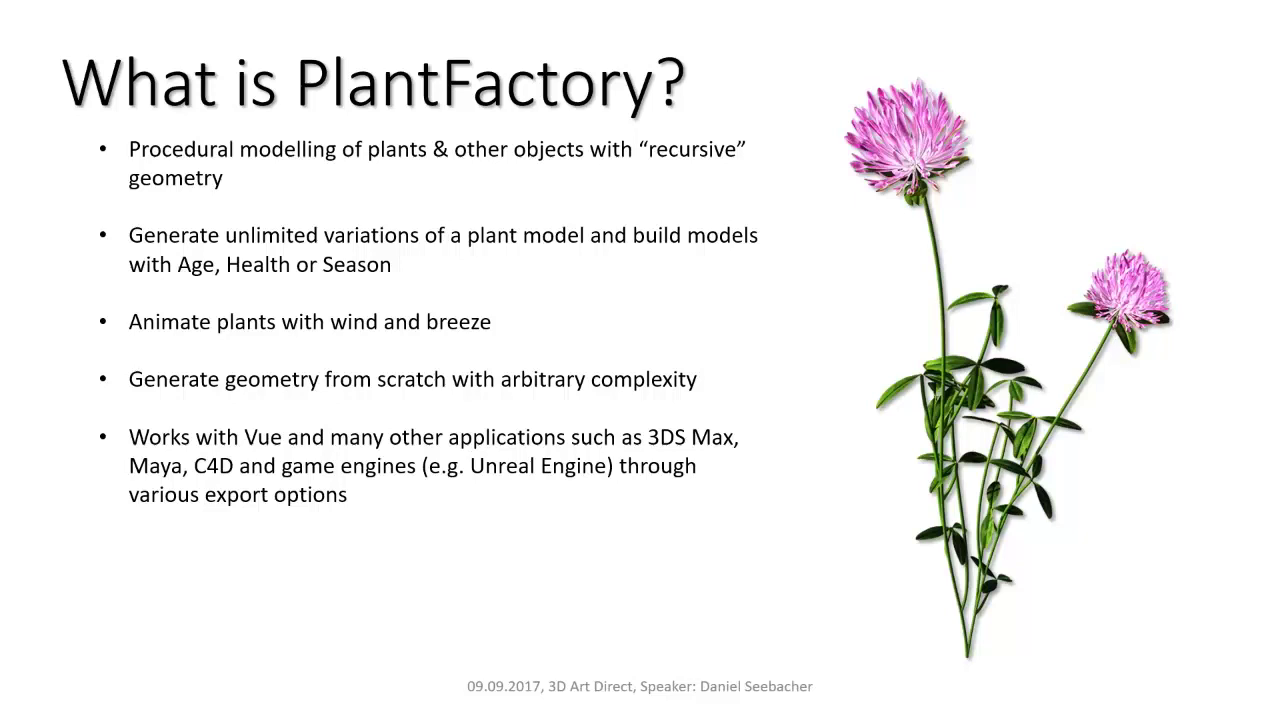
key(Right)
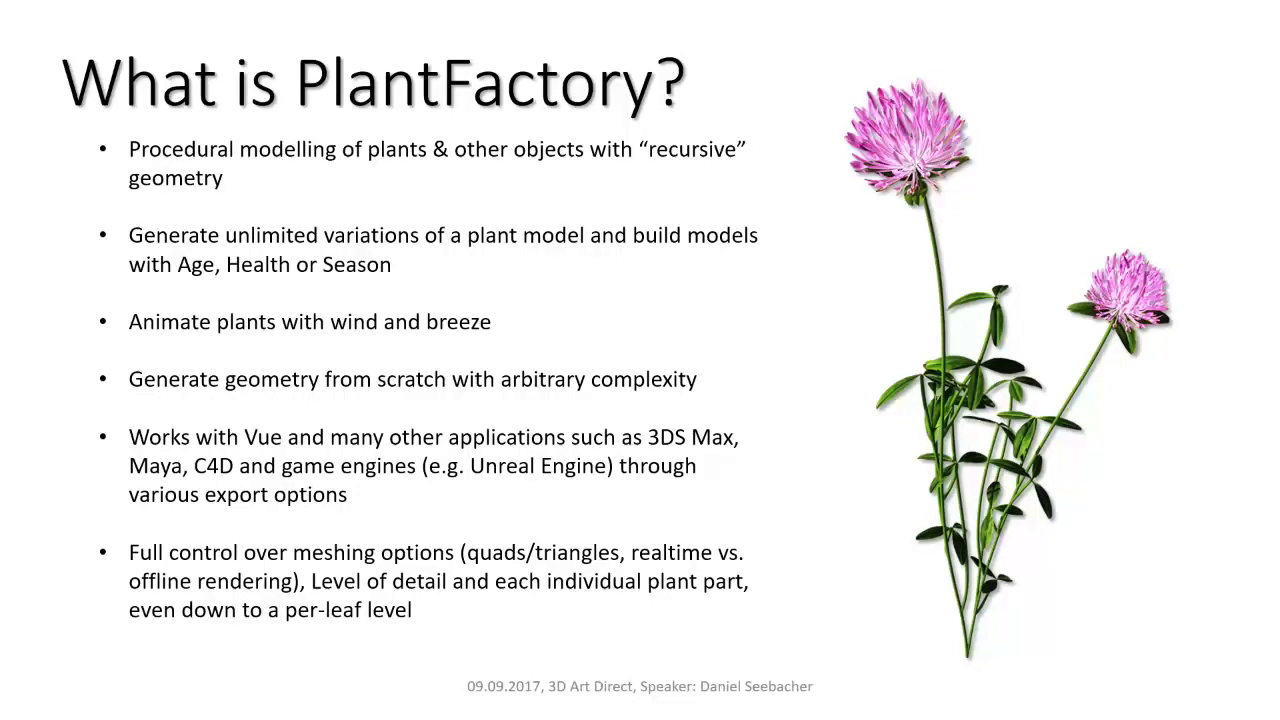
key(Right)
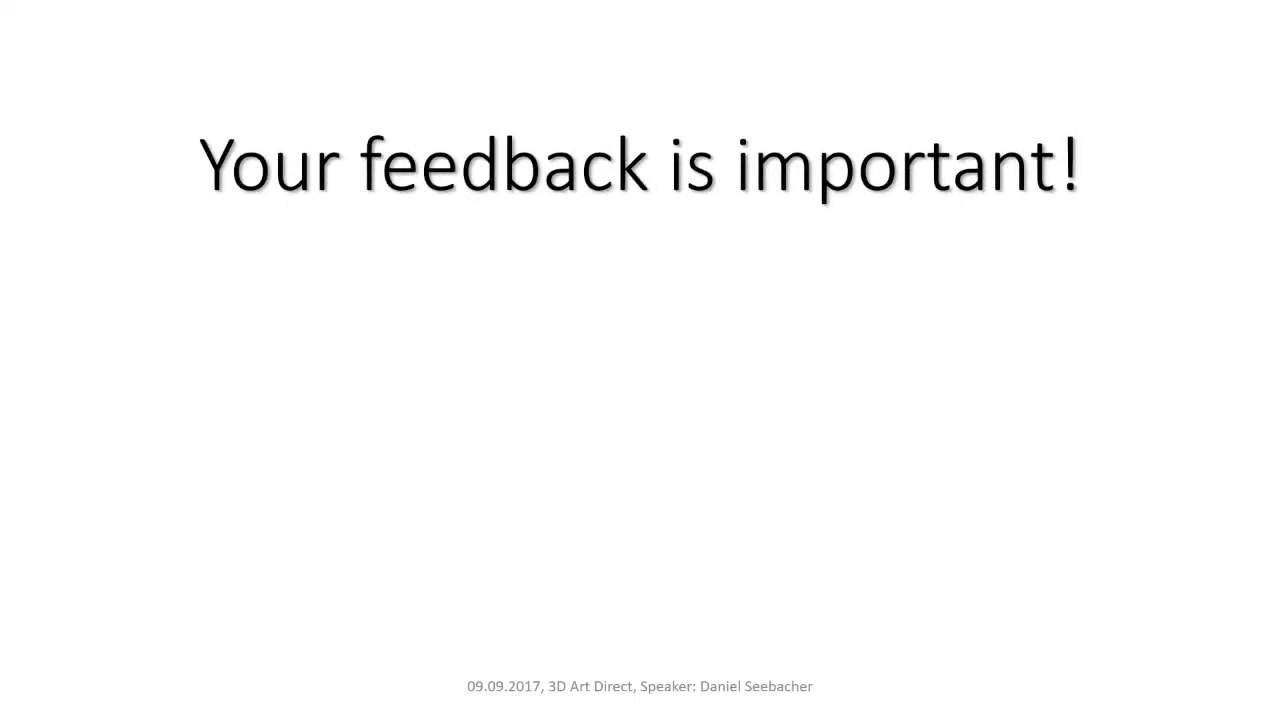
Reveal the chat-questions and viewer-wishes lines, end the slideshow, and switch to PlantFactory Producer
key(Right)
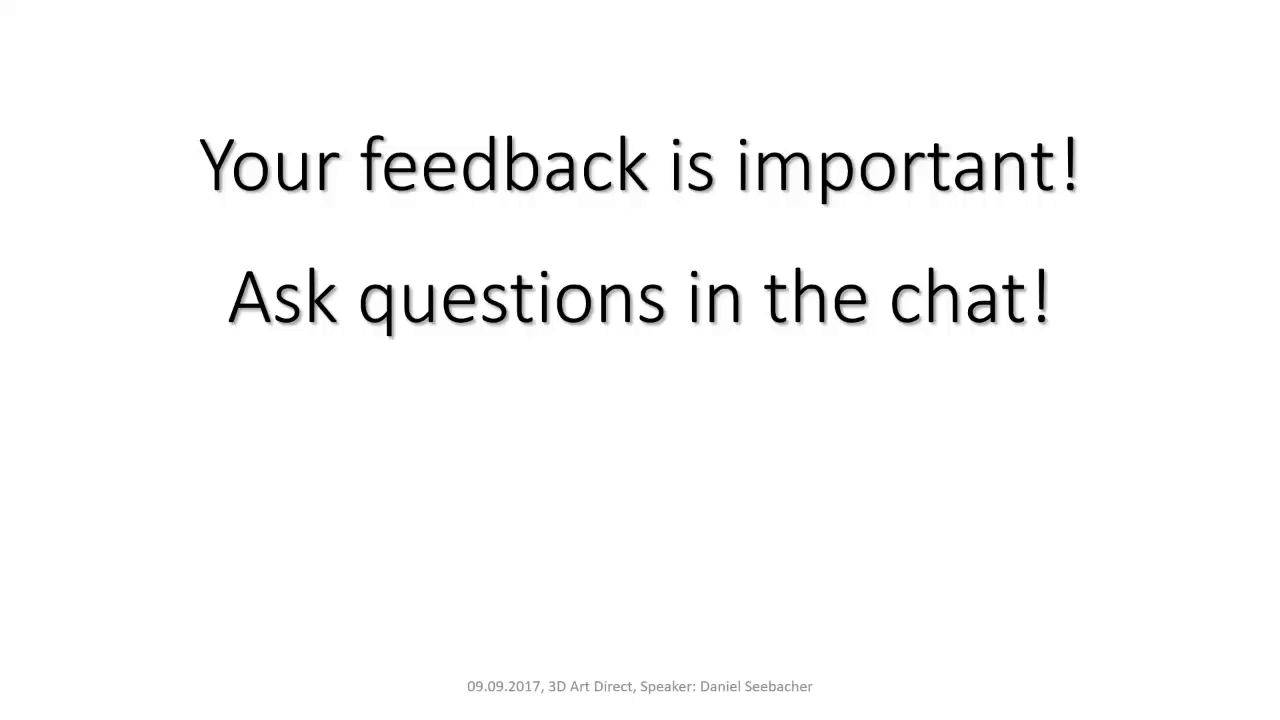
key(Right)
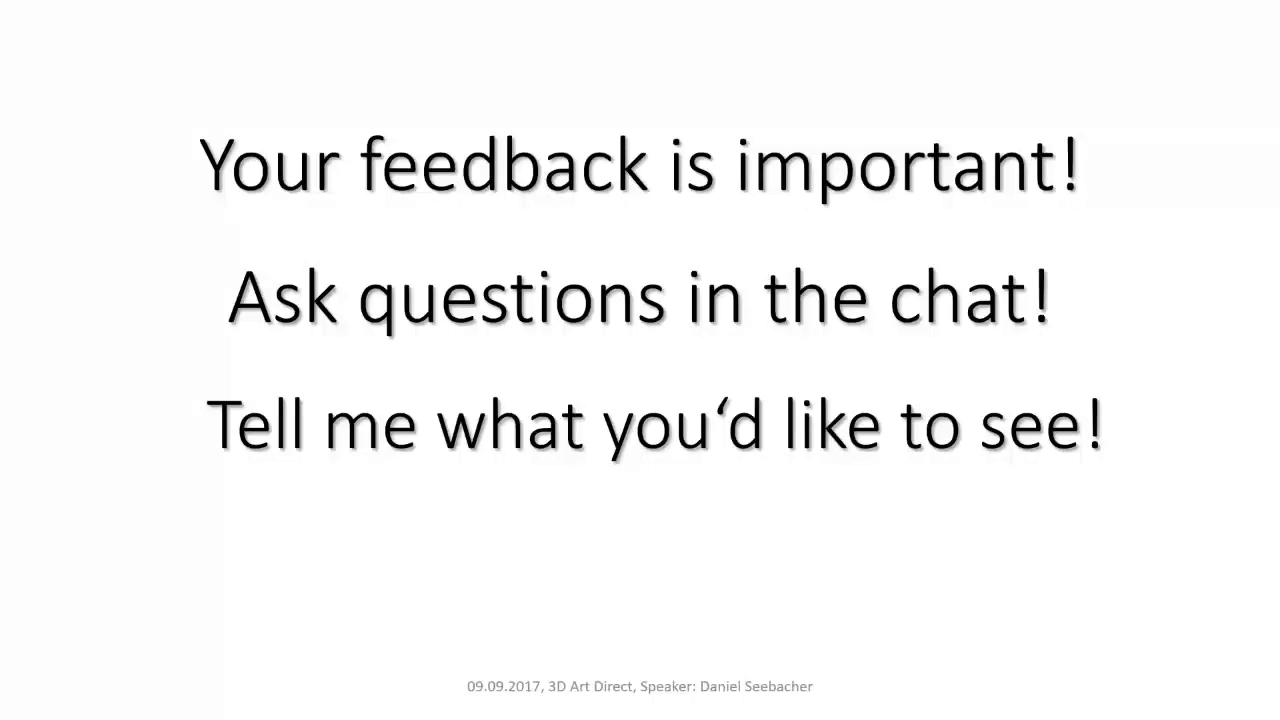
key(Escape)
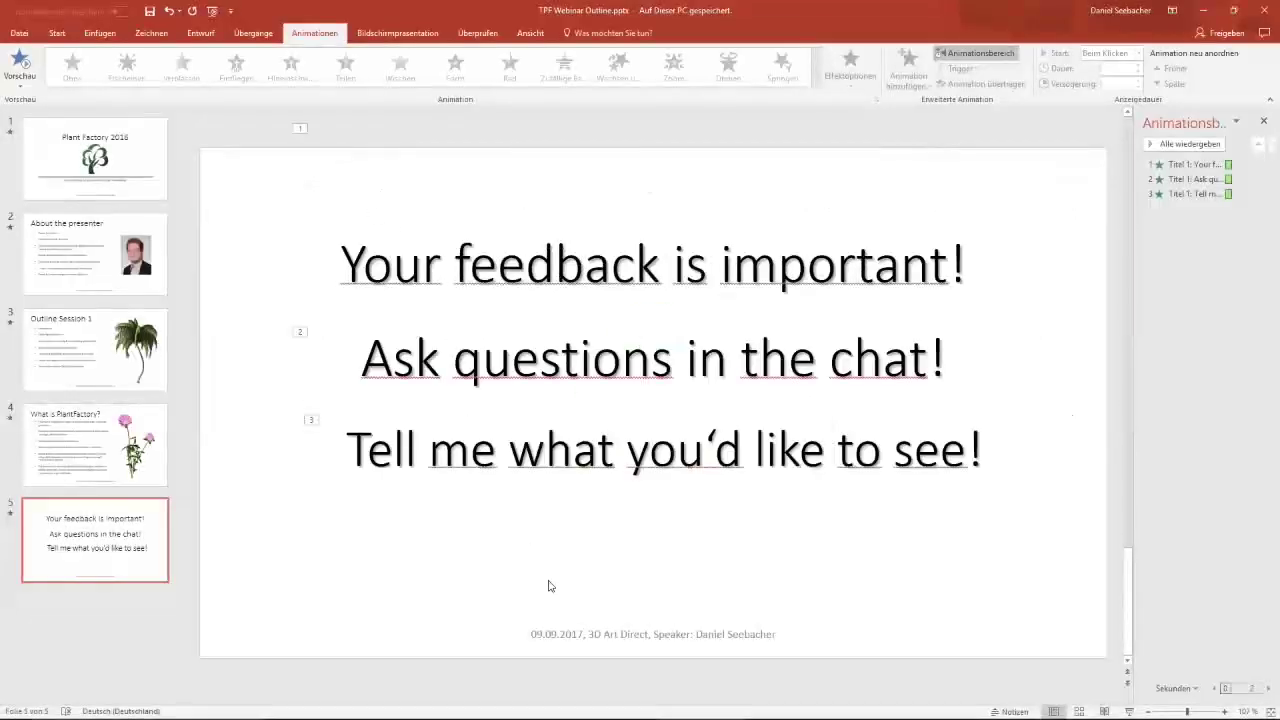
click(436, 641)
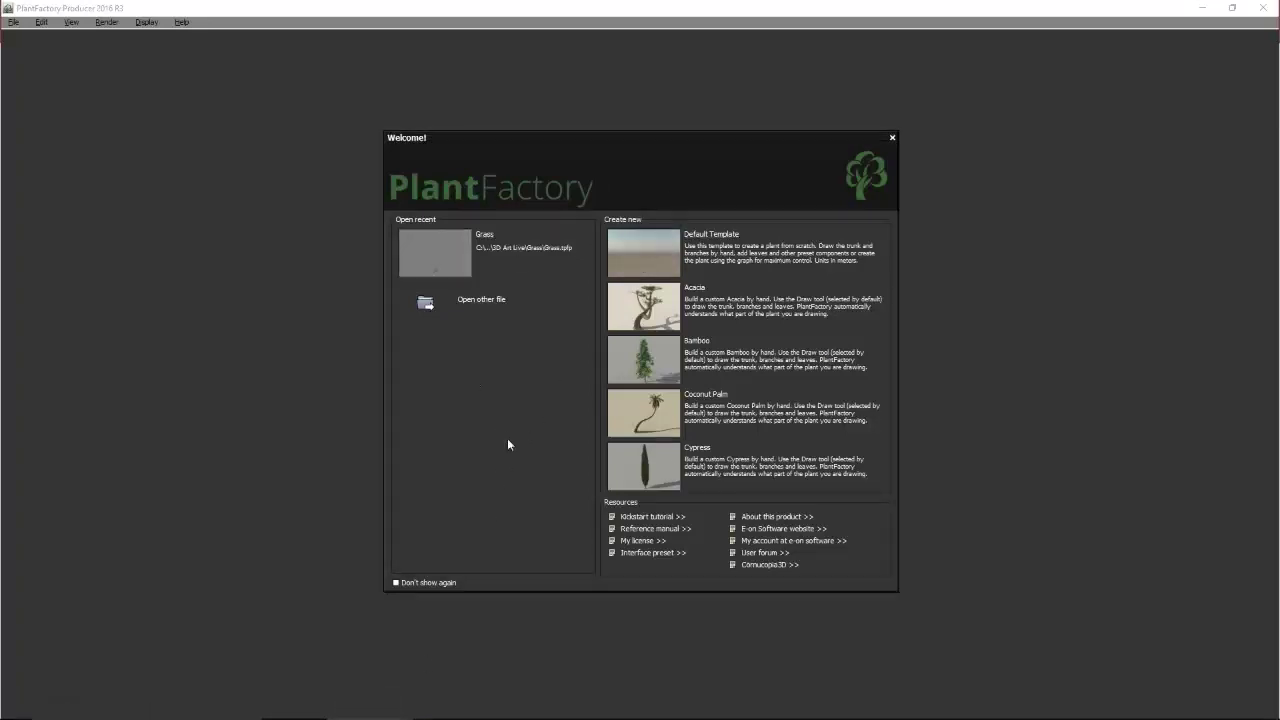
Tick 'Don't show again' and create a new Untitled plant from the Default Template
click(438, 584)
click(657, 237)
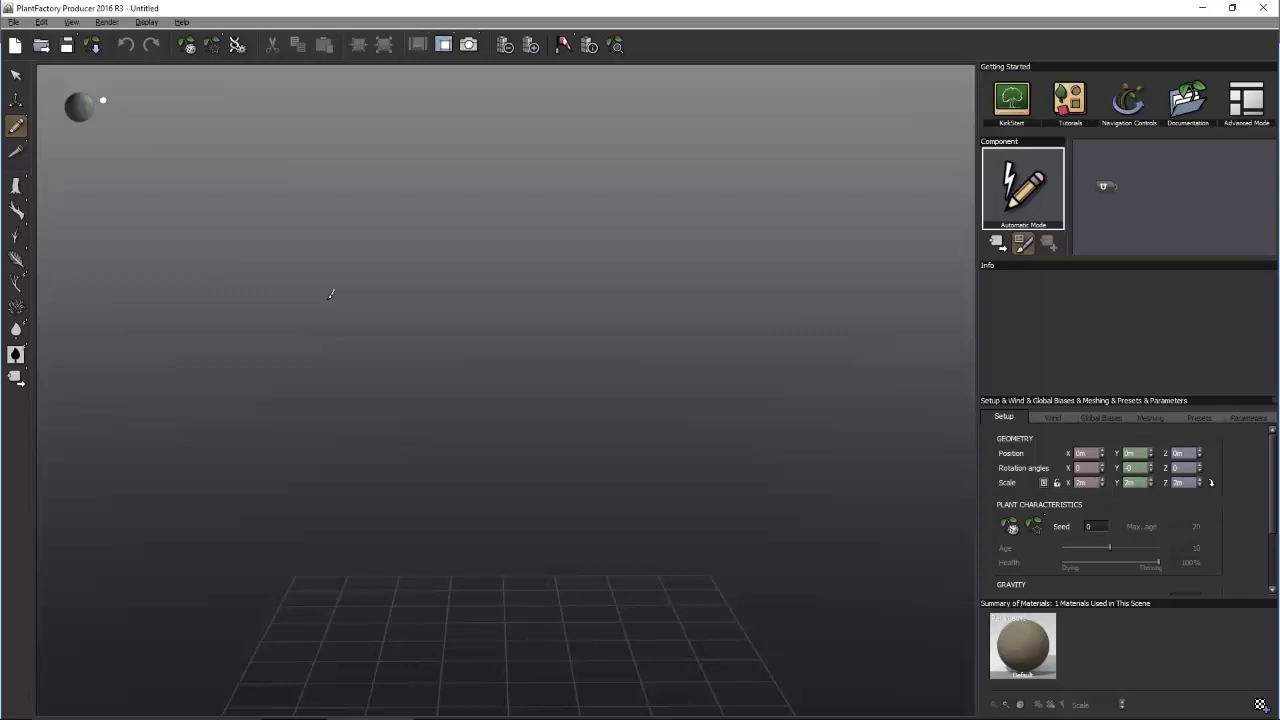
click(157, 23)
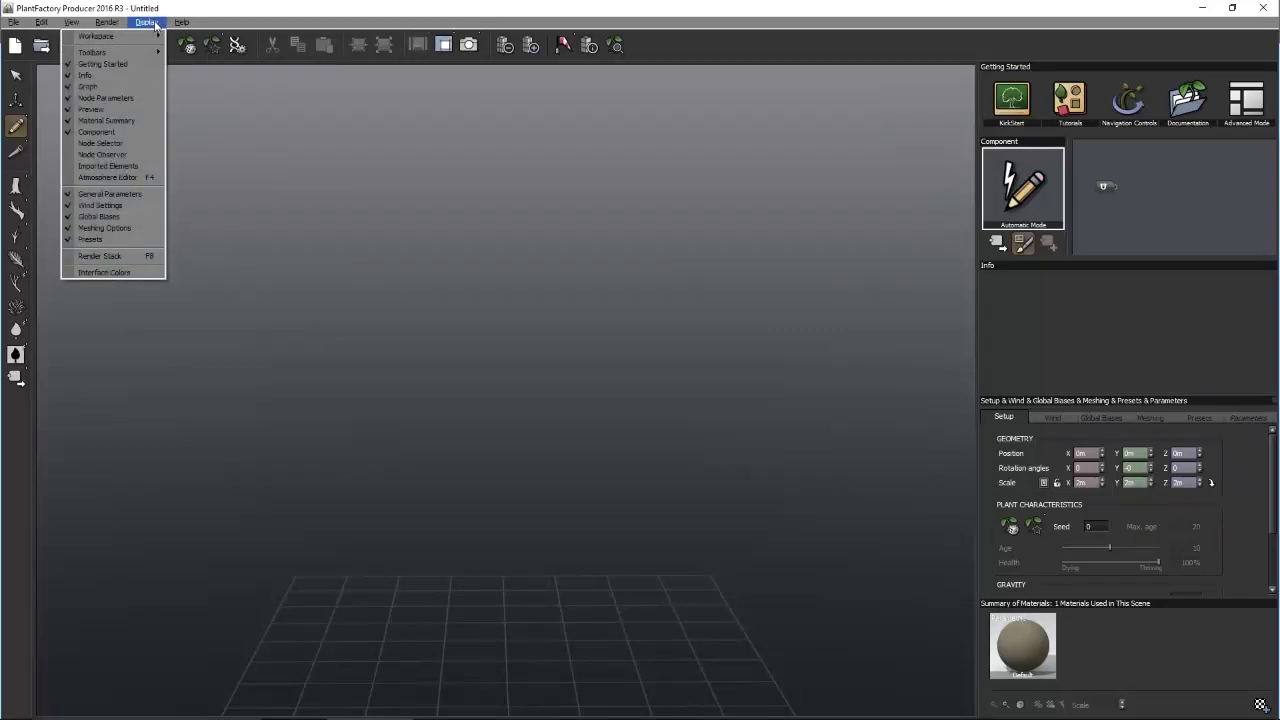
mouse_move(133, 38)
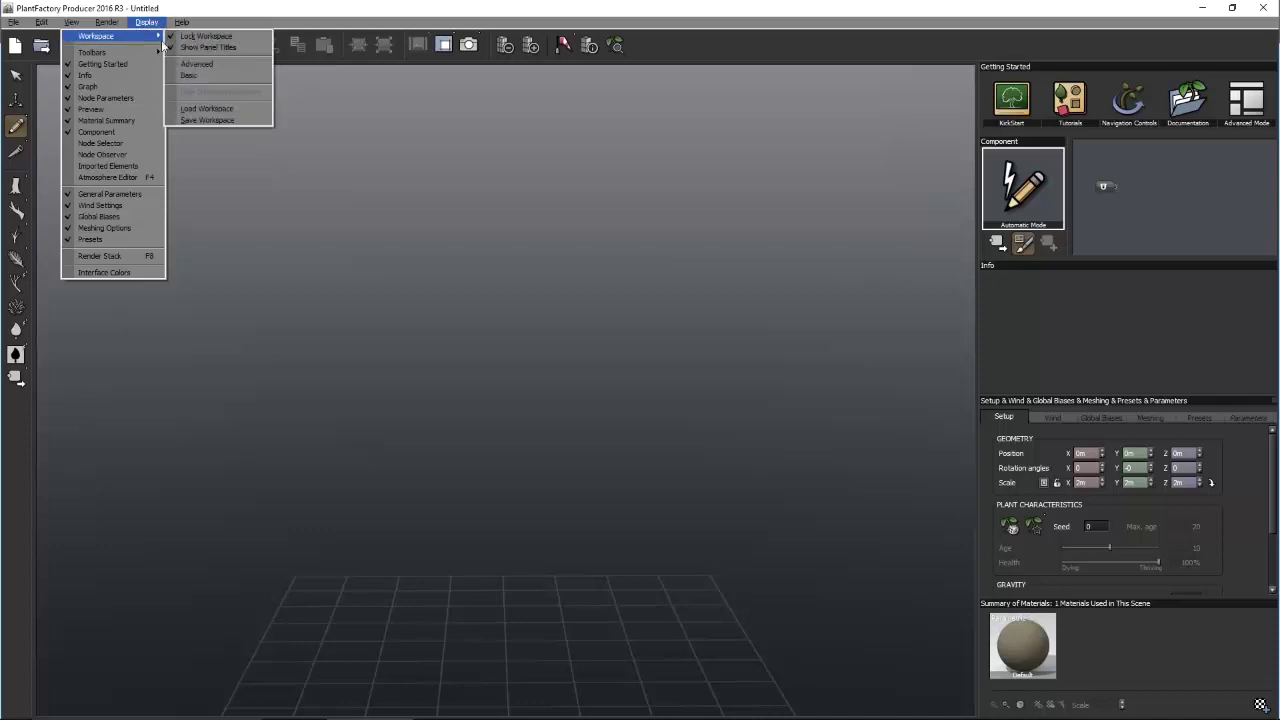
click(214, 74)
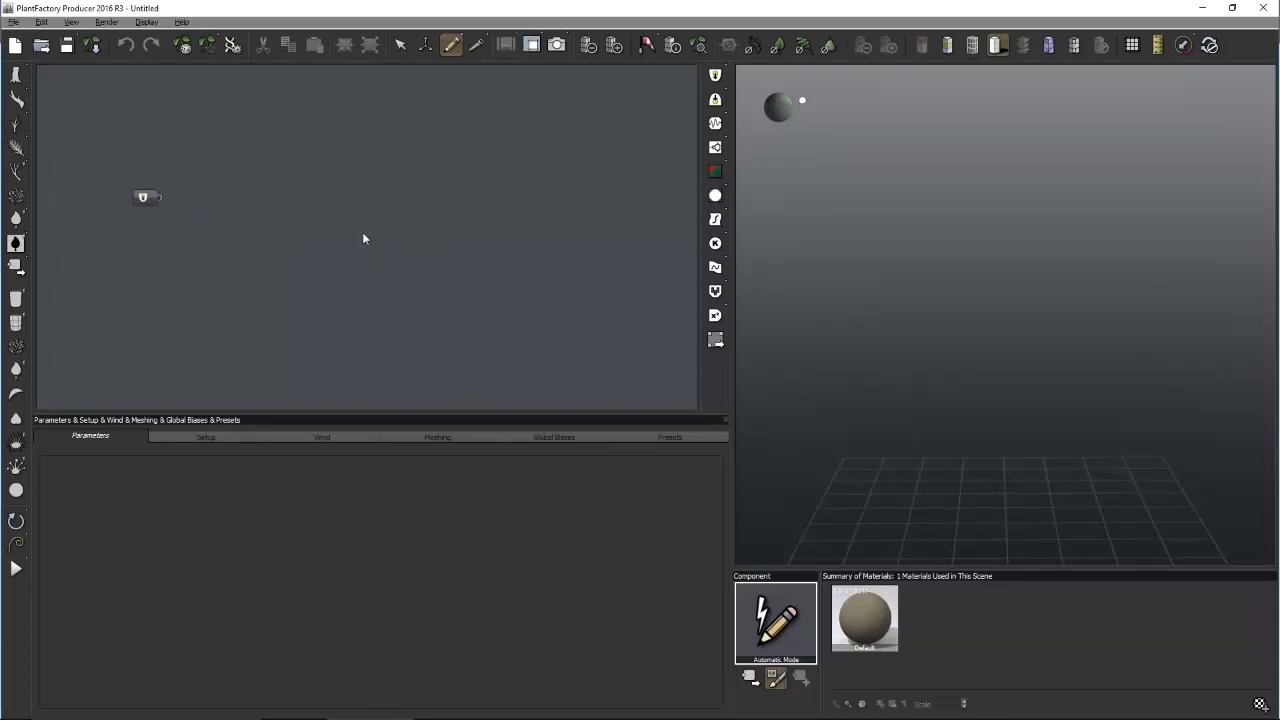
right_click(443, 421)
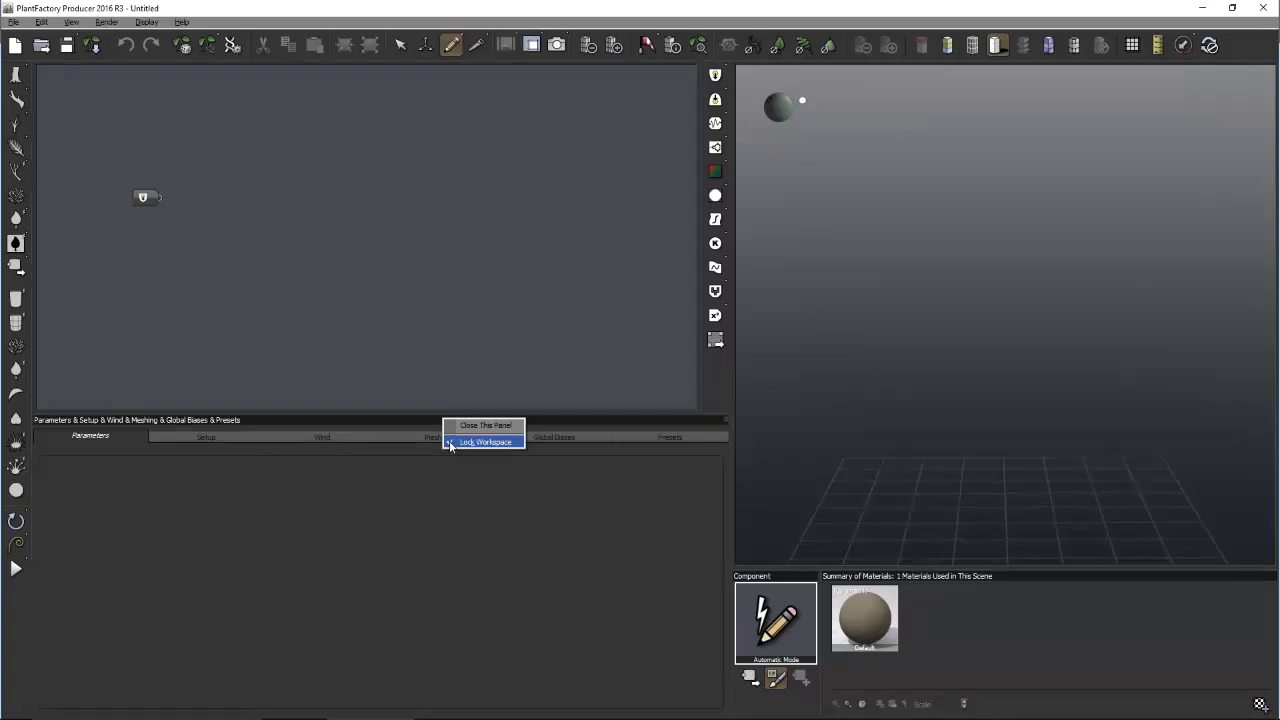
click(450, 443)
drag(460, 420, 406, 697)
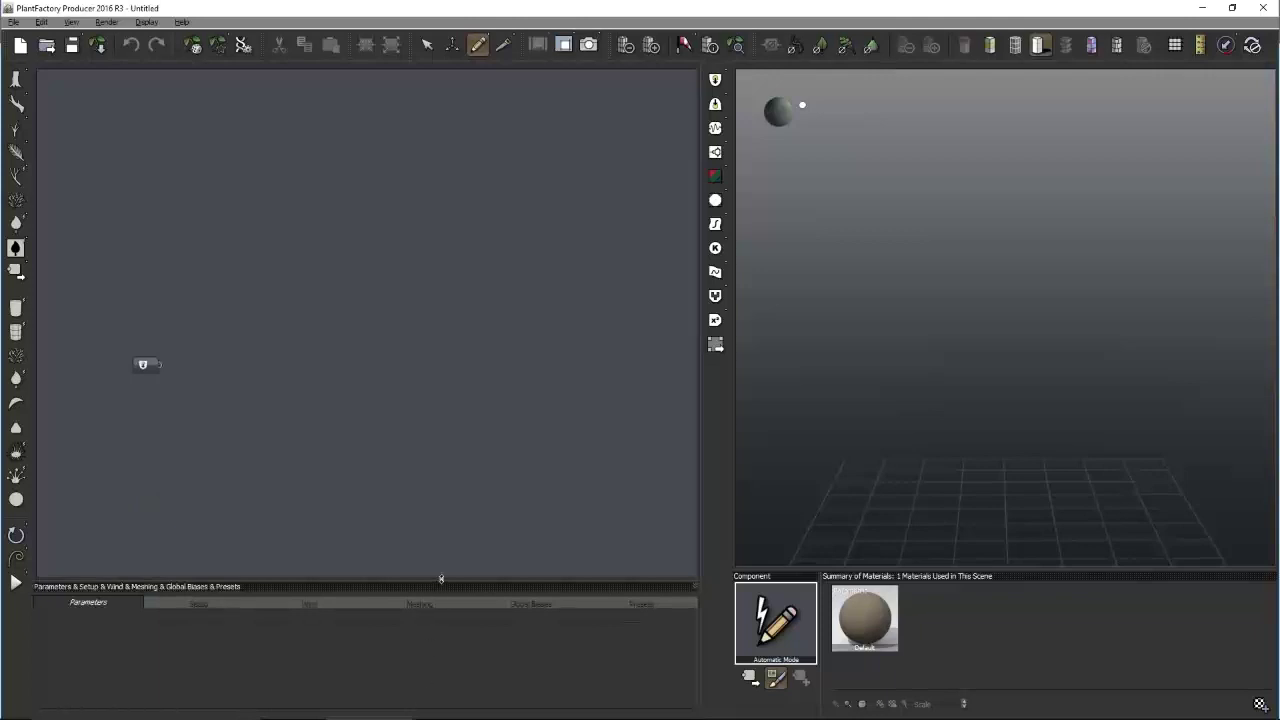
drag(441, 578, 449, 366)
right_click(446, 377)
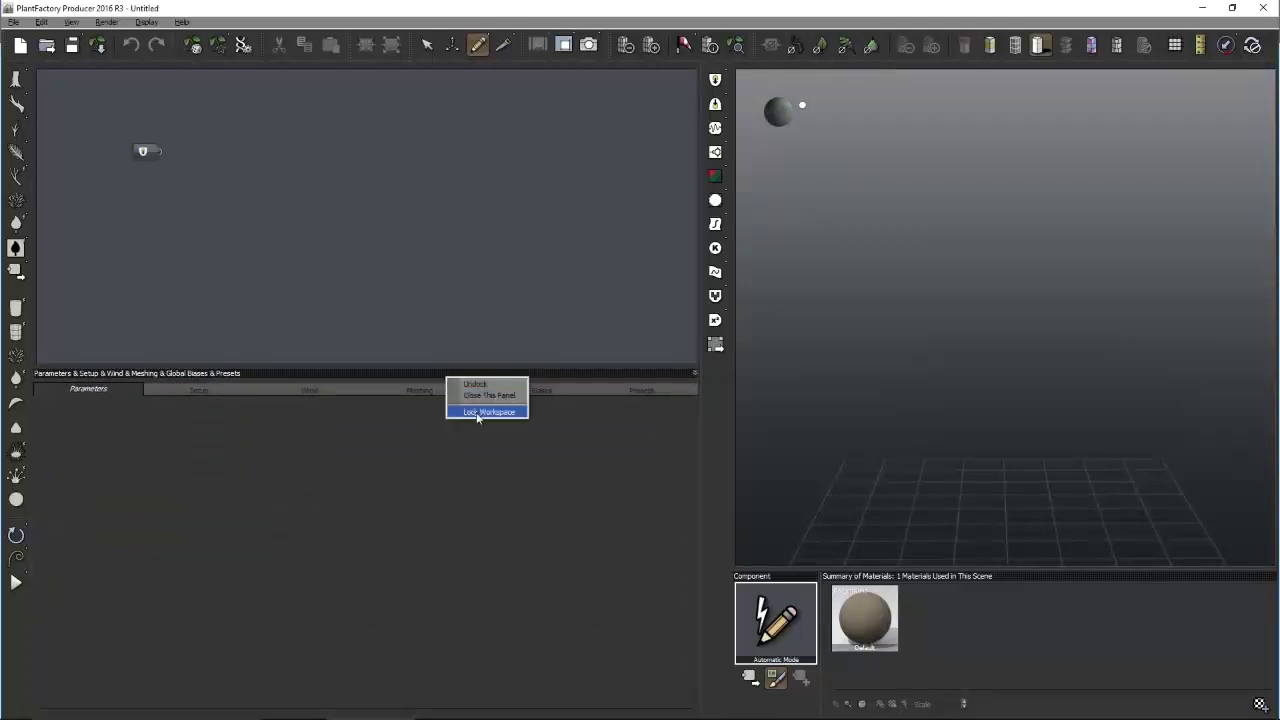
click(477, 415)
click(146, 22)
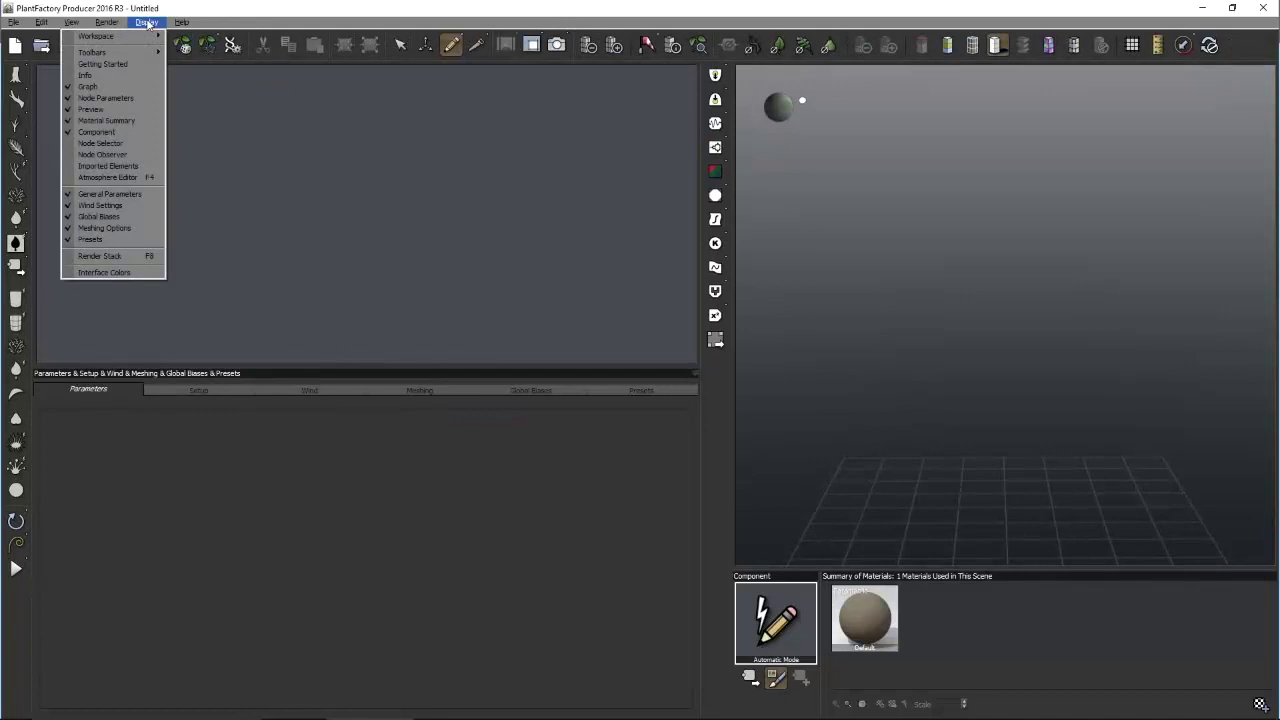
mouse_move(140, 36)
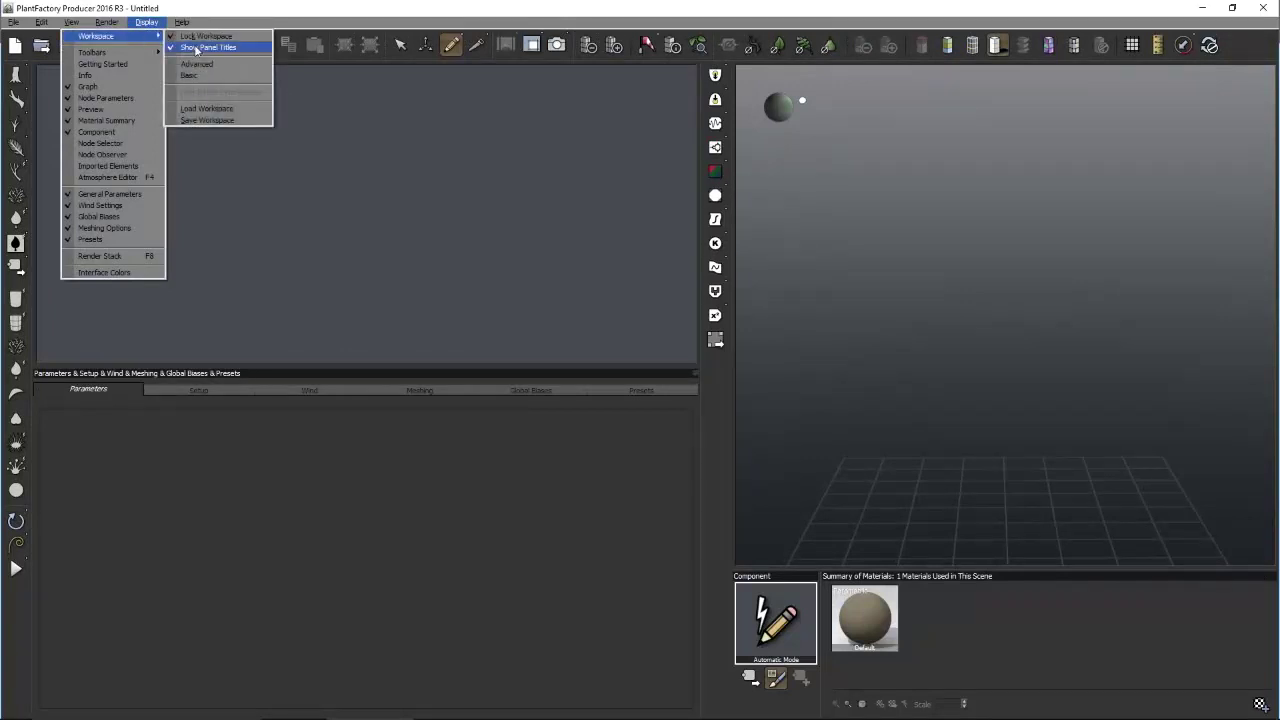
click(210, 75)
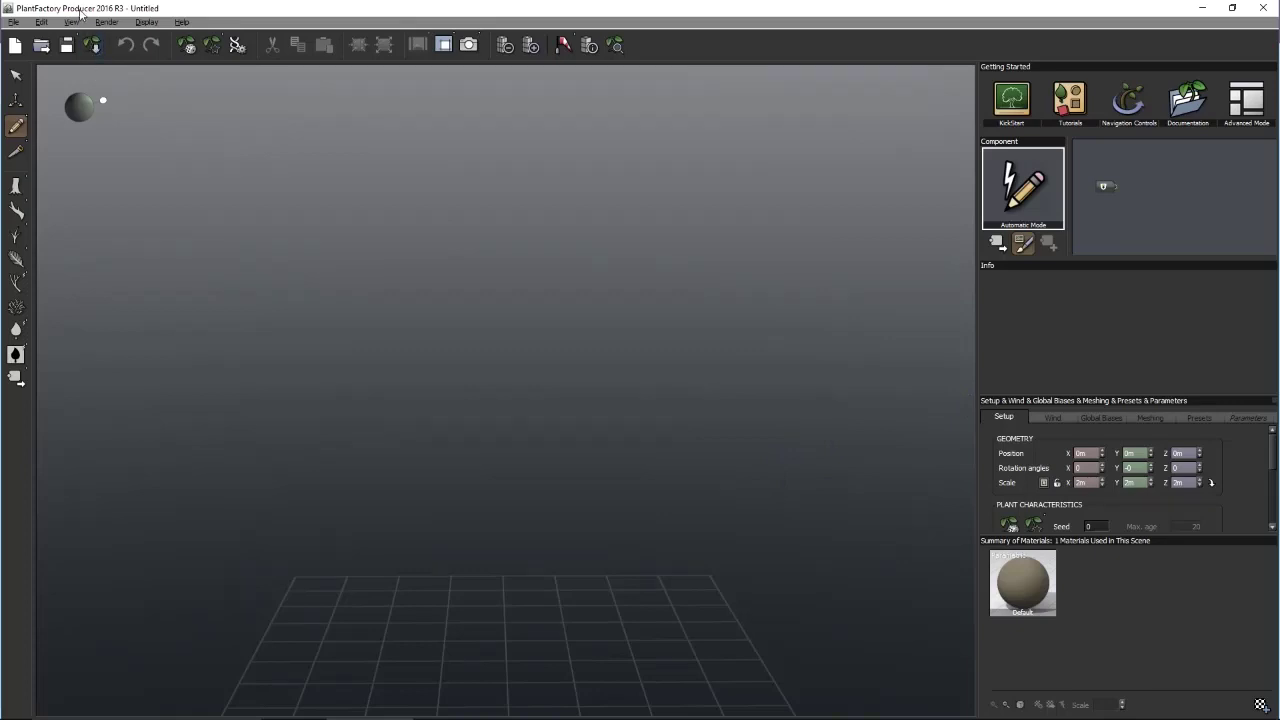
Open File > Options and review the '1 TPF unit is' list, keeping it at Meters
click(14, 22)
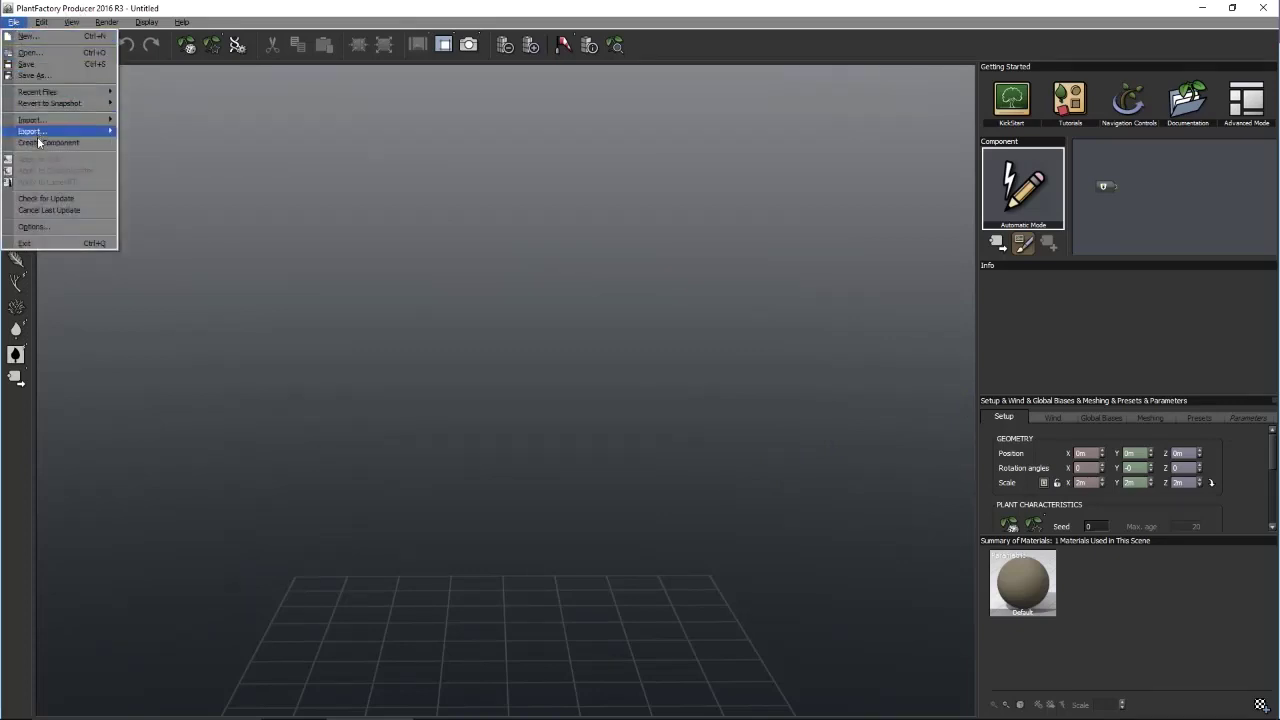
click(46, 228)
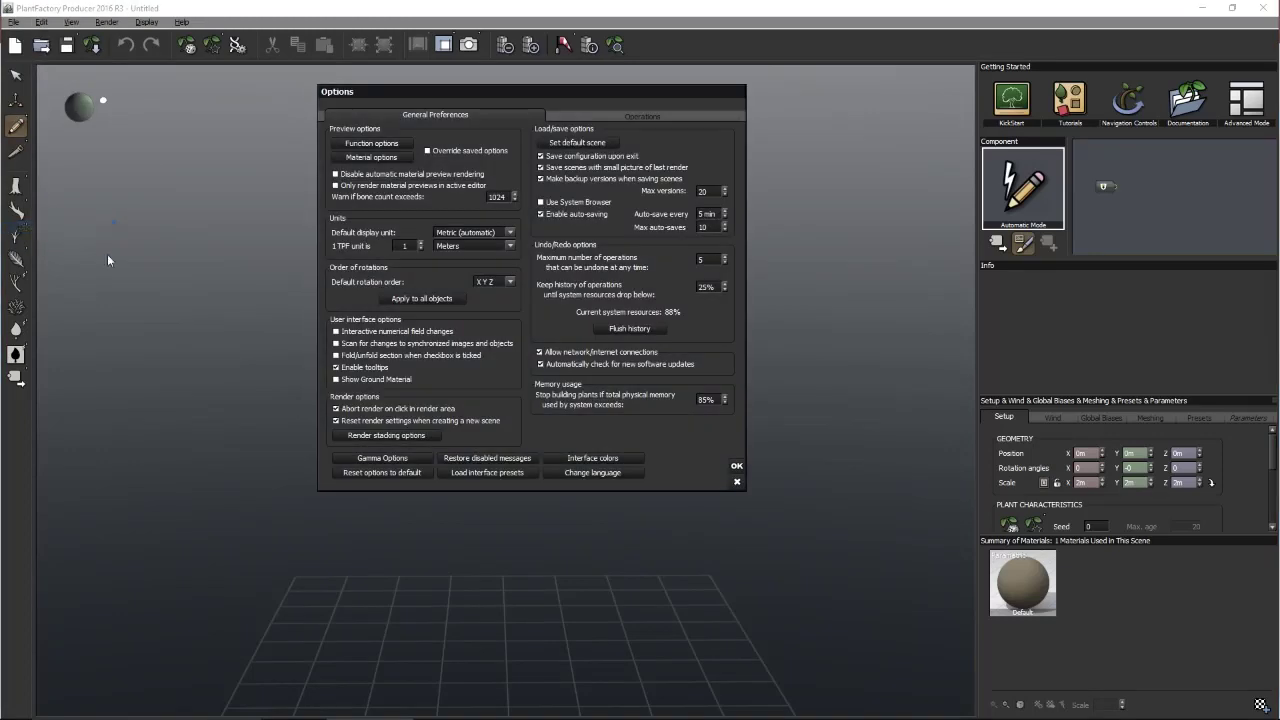
drag(426, 91, 671, 138)
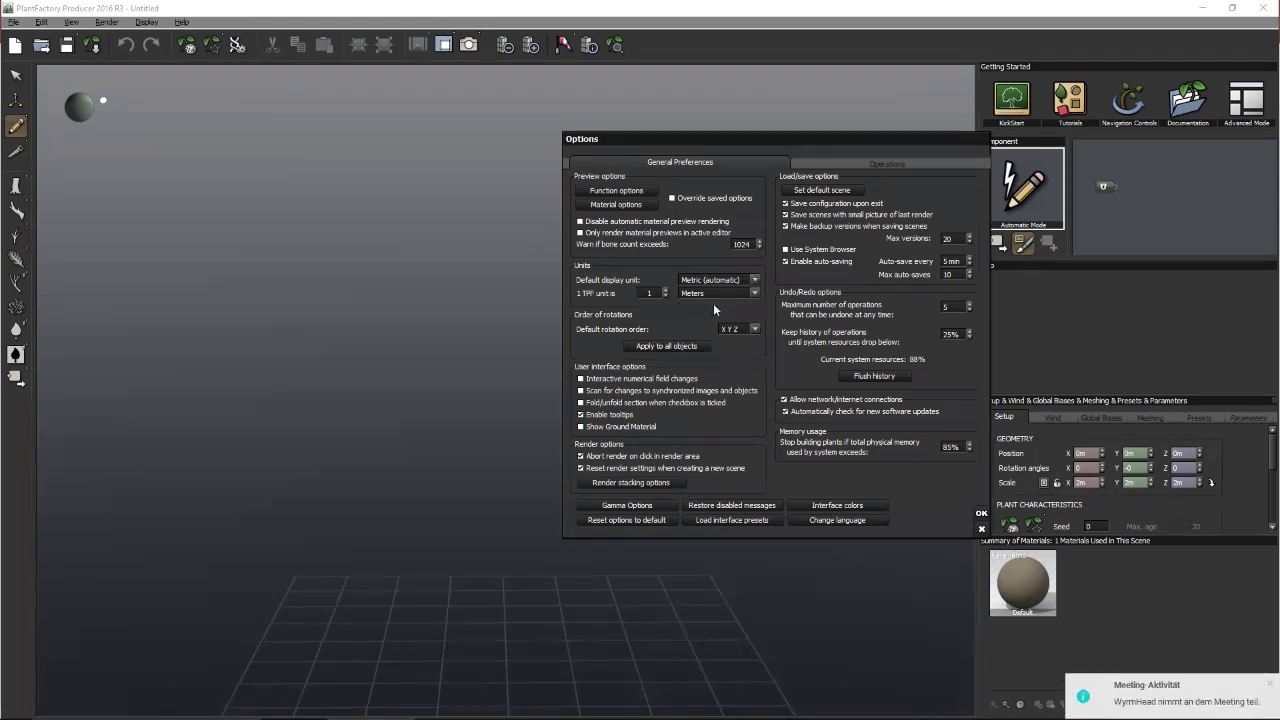
click(755, 294)
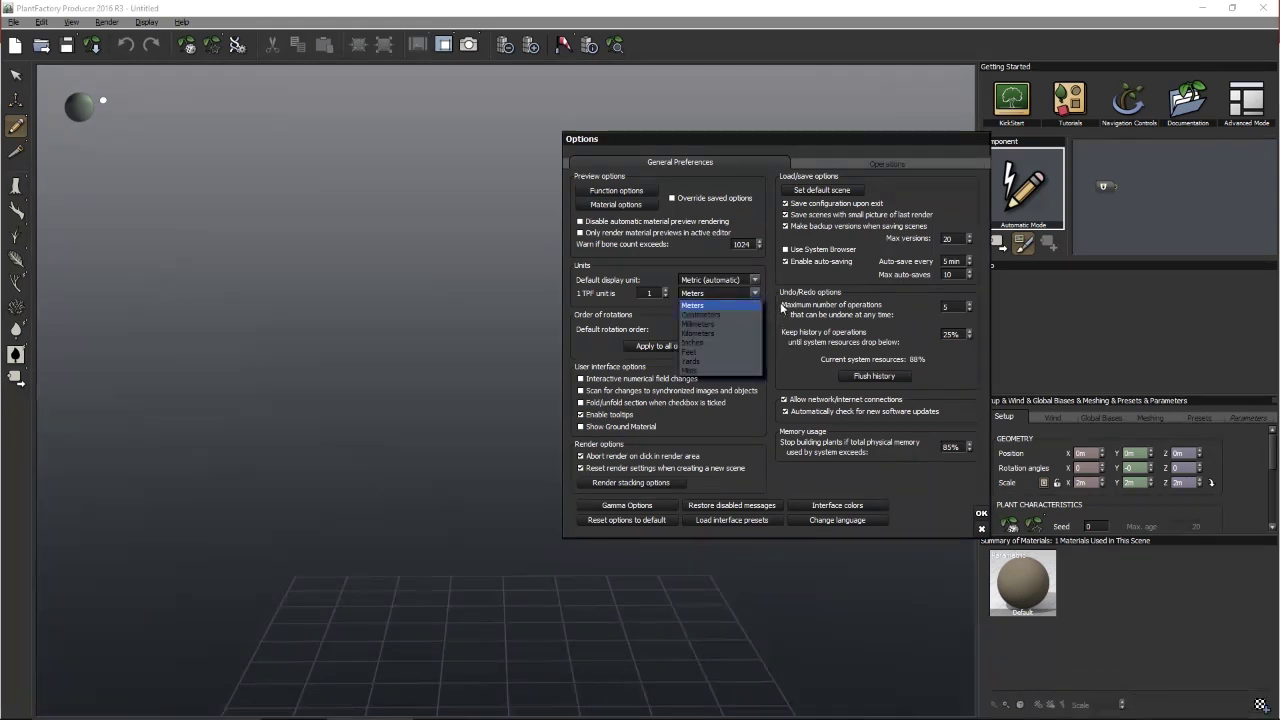
click(771, 270)
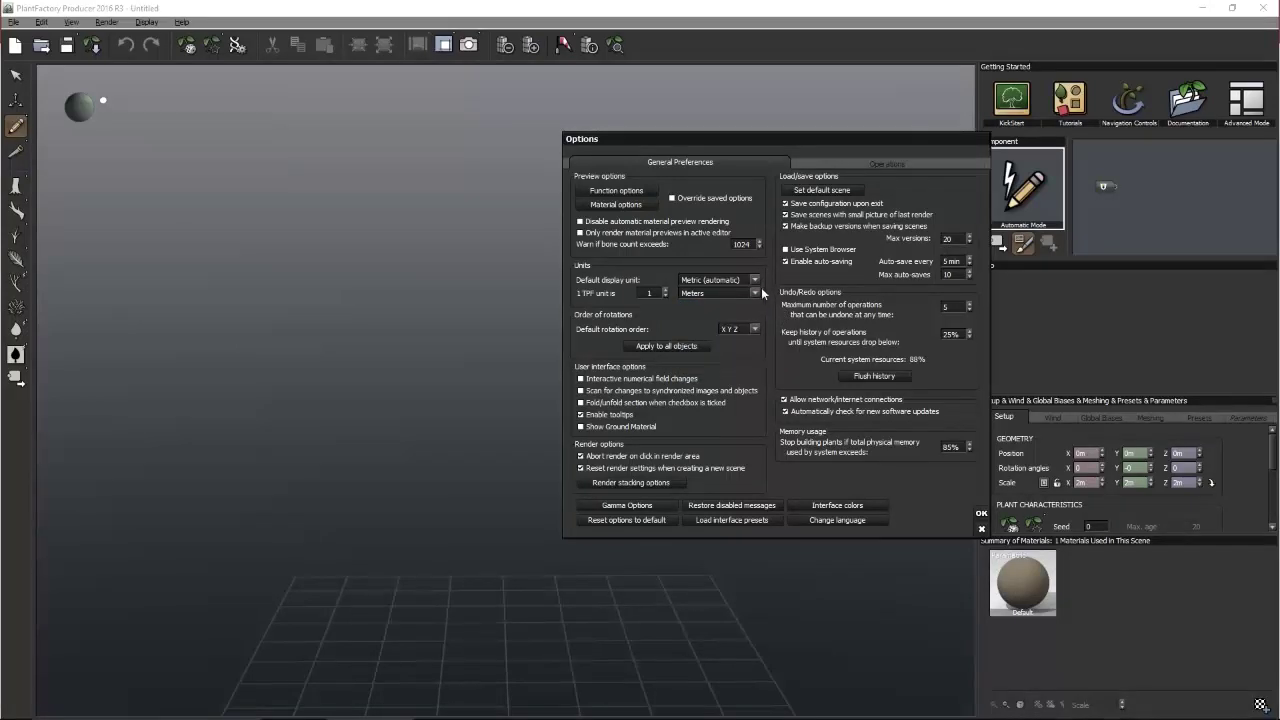
click(755, 293)
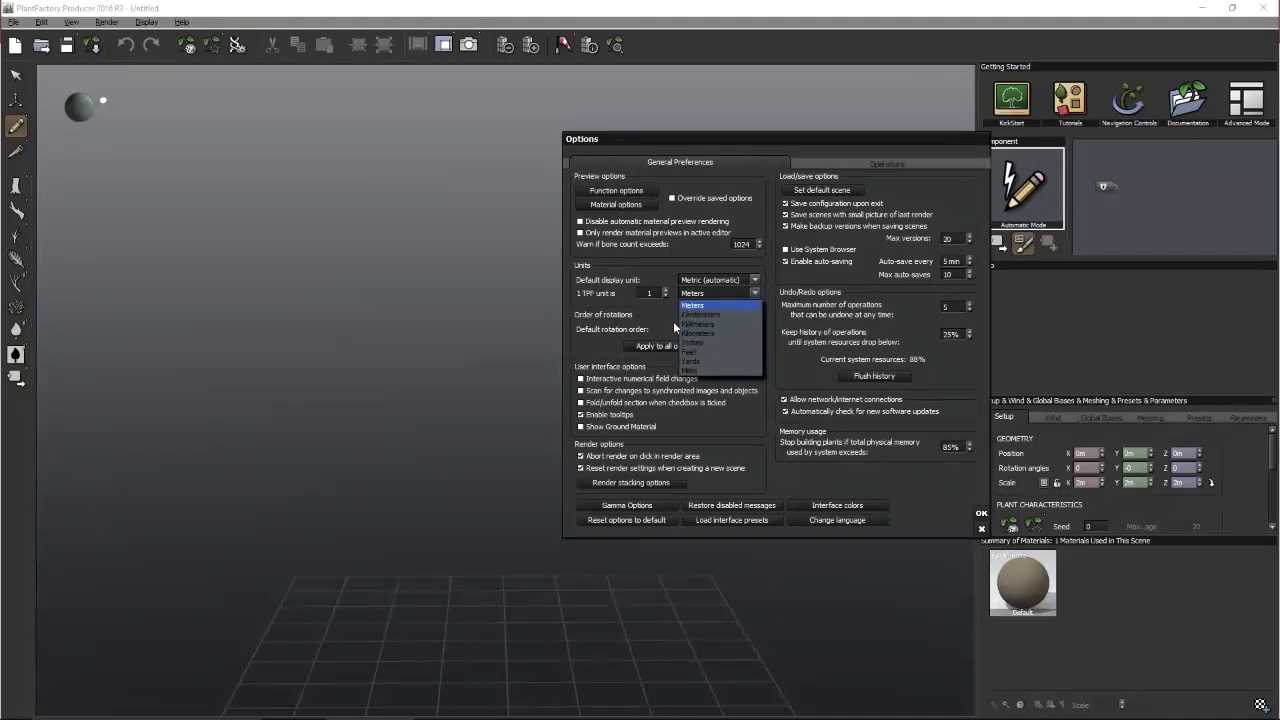
click(771, 307)
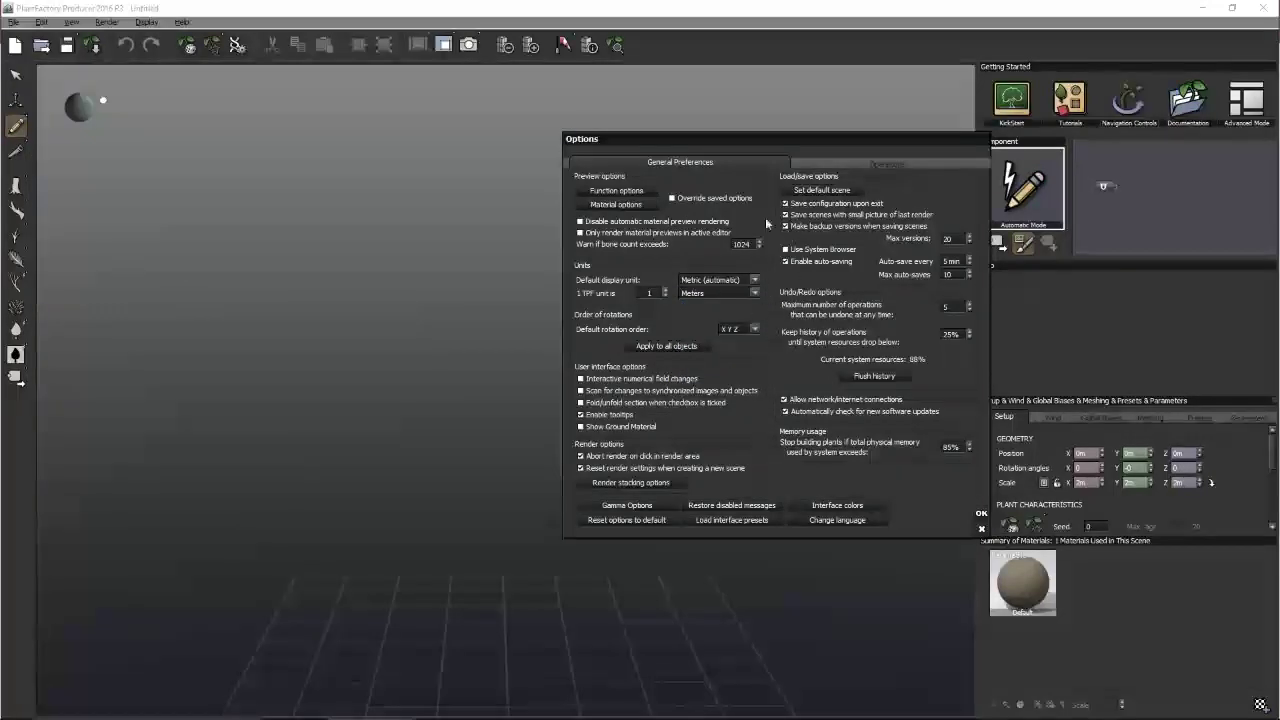
drag(770, 144, 627, 181)
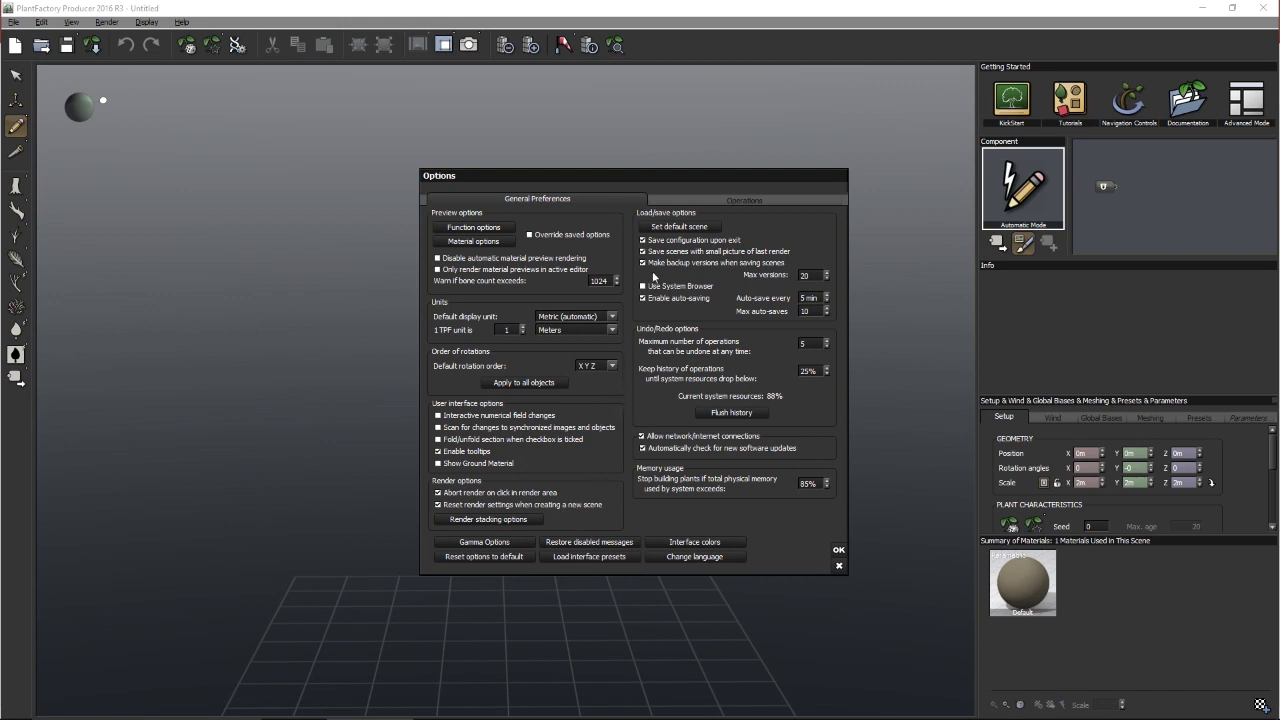
Scroll through the Operations keyboard shortcuts list, then close the Options dialog
click(744, 197)
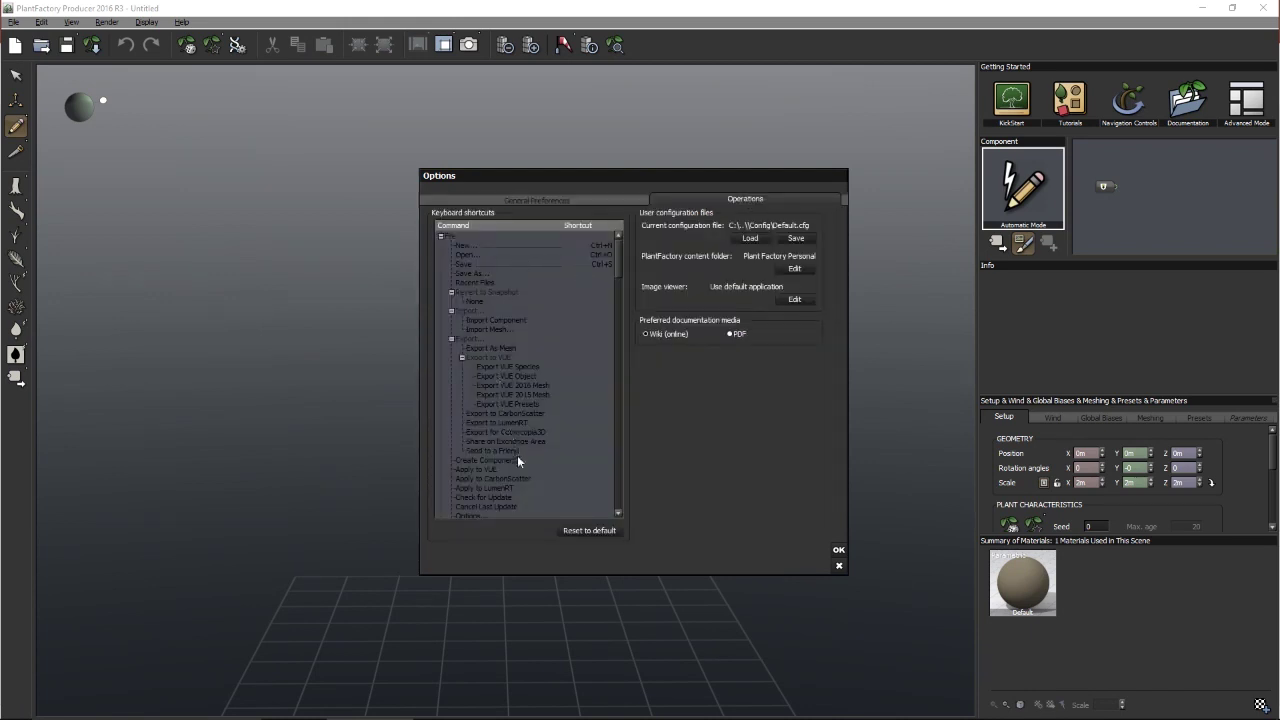
drag(618, 252, 622, 491)
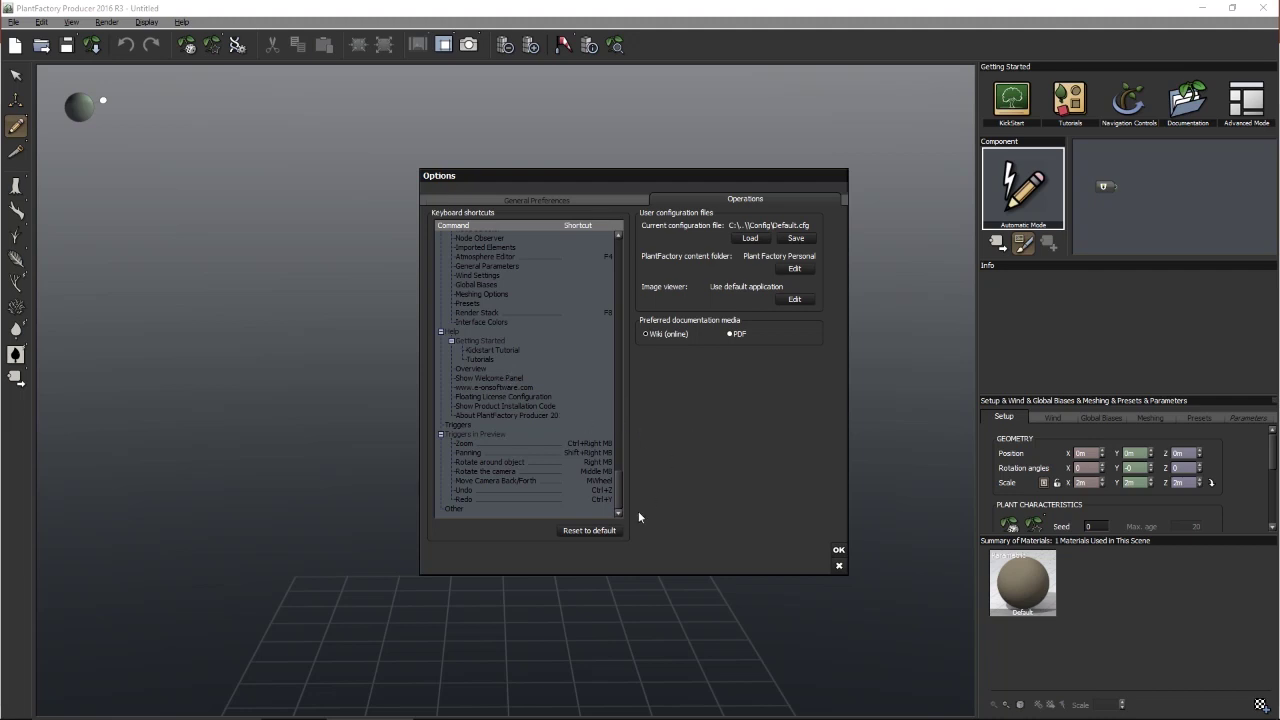
drag(620, 500, 620, 320)
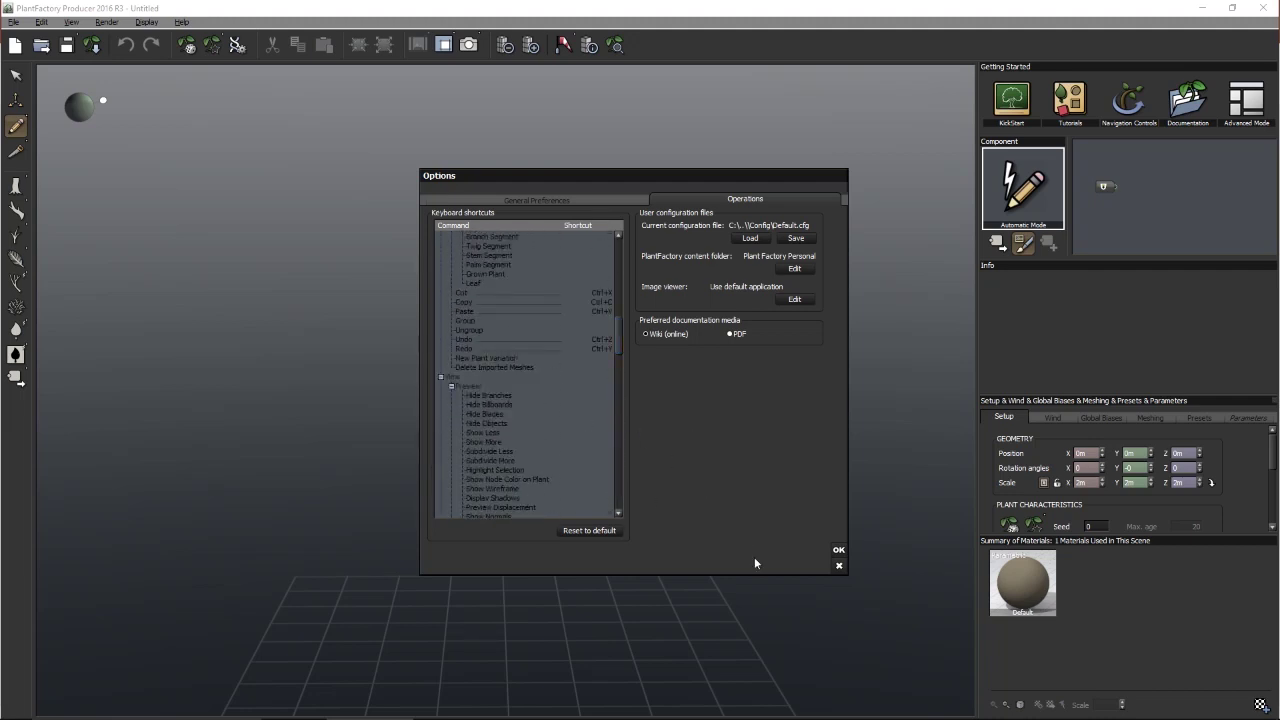
click(838, 566)
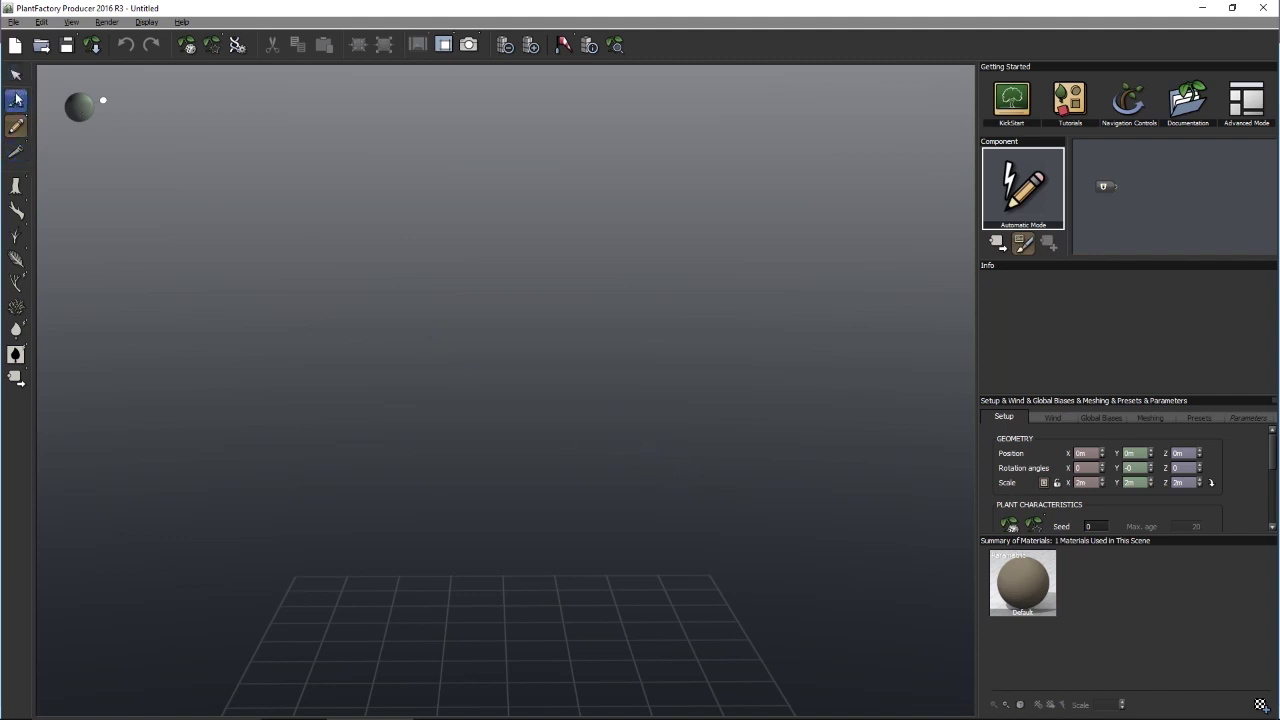
In Draw mode, sketch a tall, gently curving trunk about 9.01 long upward from the grid
click(17, 127)
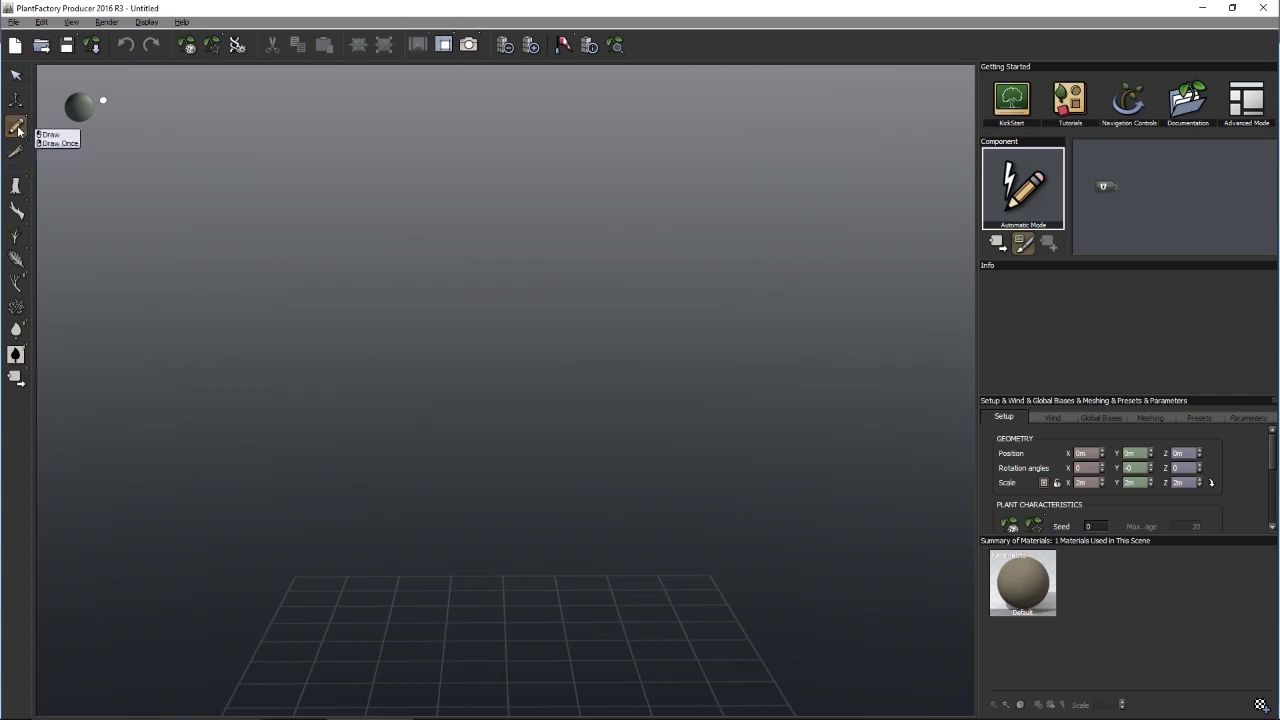
click(45, 134)
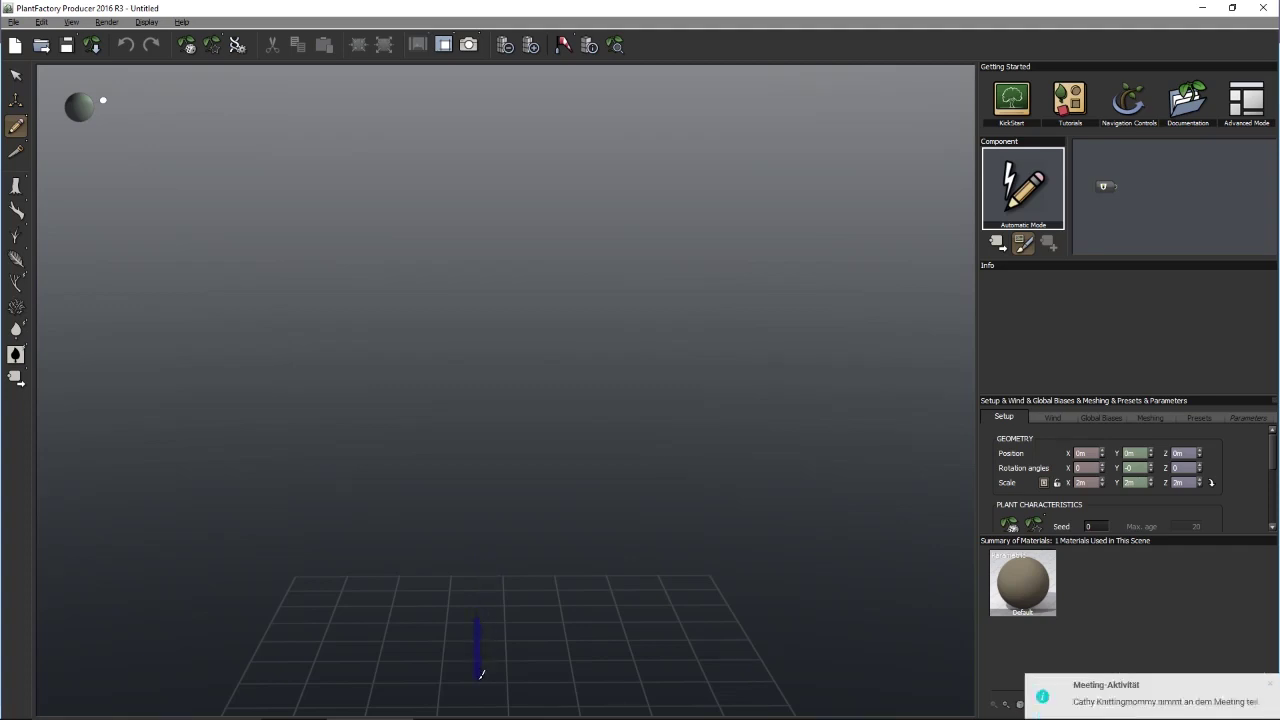
mouse_move(479, 667)
mouse_down()
mouse_move(491, 499)
mouse_move(511, 444)
mouse_move(601, 311)
mouse_move(632, 232)
mouse_move(646, 100)
mouse_up()
mouse_move(723, 368)
middle_down()
mouse_move(606, 409)
mouse_move(569, 443)
mouse_move(634, 466)
mouse_move(737, 423)
mouse_move(660, 395)
middle_up()
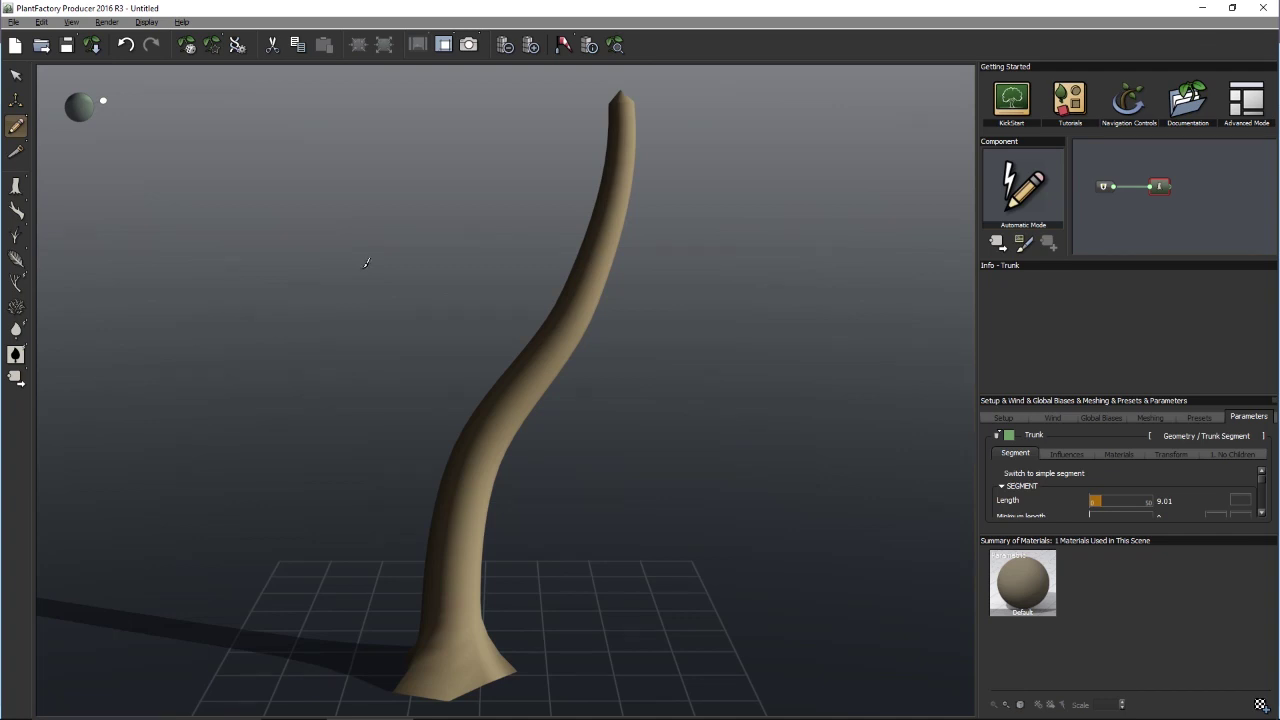
drag(364, 339, 367, 357)
Draw four branches from the trunk, upper-left, upper-right, lower-left and lower-right; the last is about 5.04 long
mouse_move(497, 329)
middle_down()
mouse_move(523, 338)
mouse_move(503, 327)
middle_up()
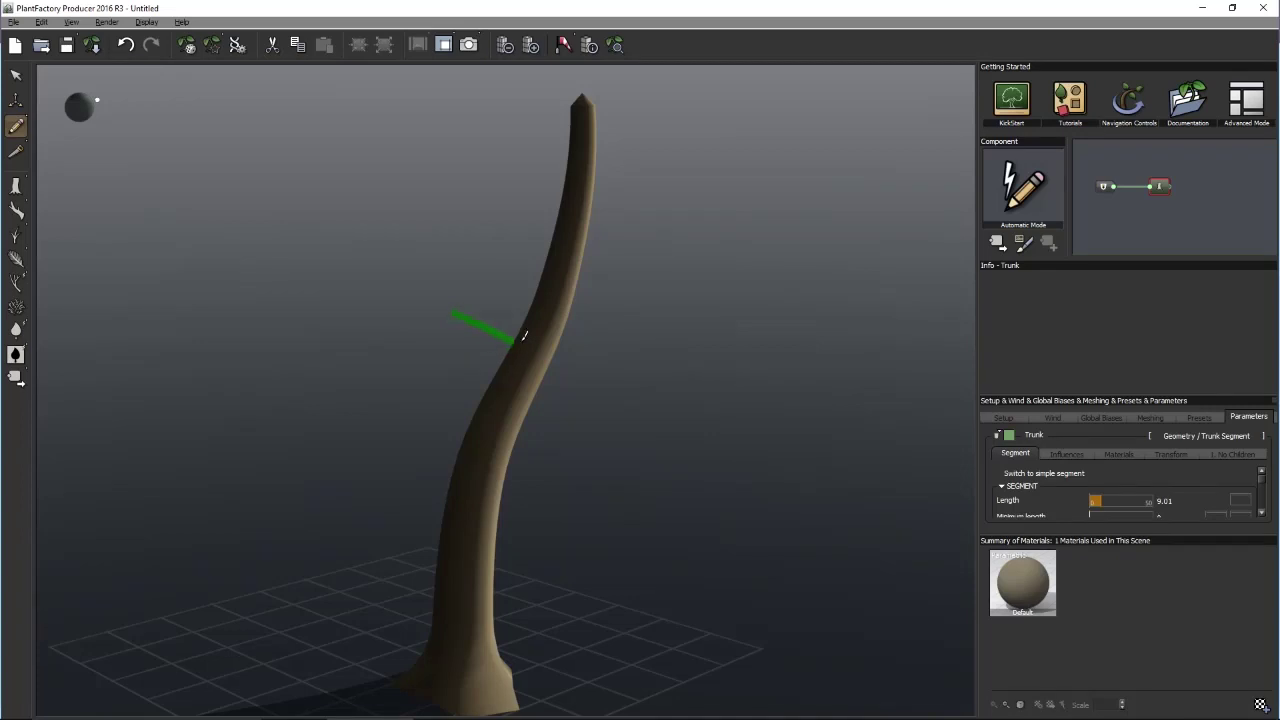
mouse_move(521, 334)
mouse_down()
mouse_move(381, 205)
mouse_move(283, 176)
mouse_up()
middle_drag(414, 283, 543, 310)
mouse_move(611, 280)
mouse_down()
mouse_move(702, 229)
mouse_move(853, 208)
mouse_up()
mouse_move(495, 410)
mouse_down()
mouse_move(402, 343)
mouse_move(285, 330)
mouse_up()
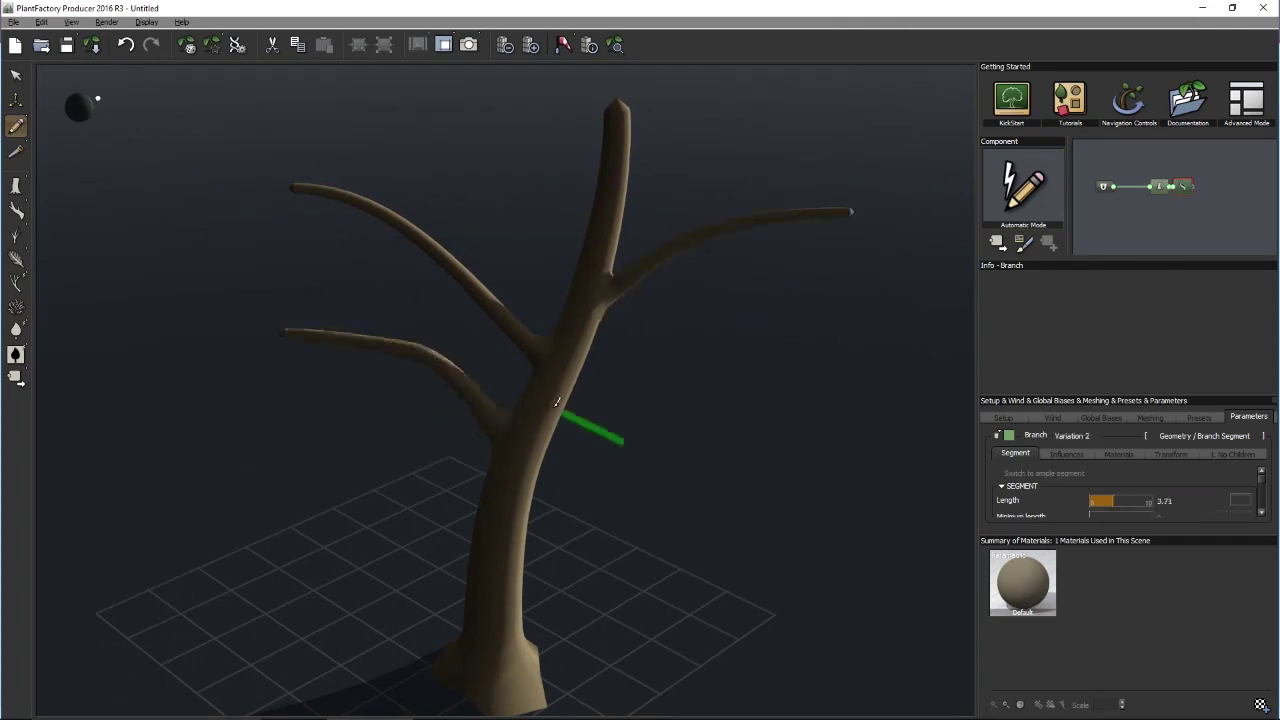
mouse_move(558, 398)
mouse_down()
mouse_move(670, 339)
mouse_move(858, 325)
mouse_up()
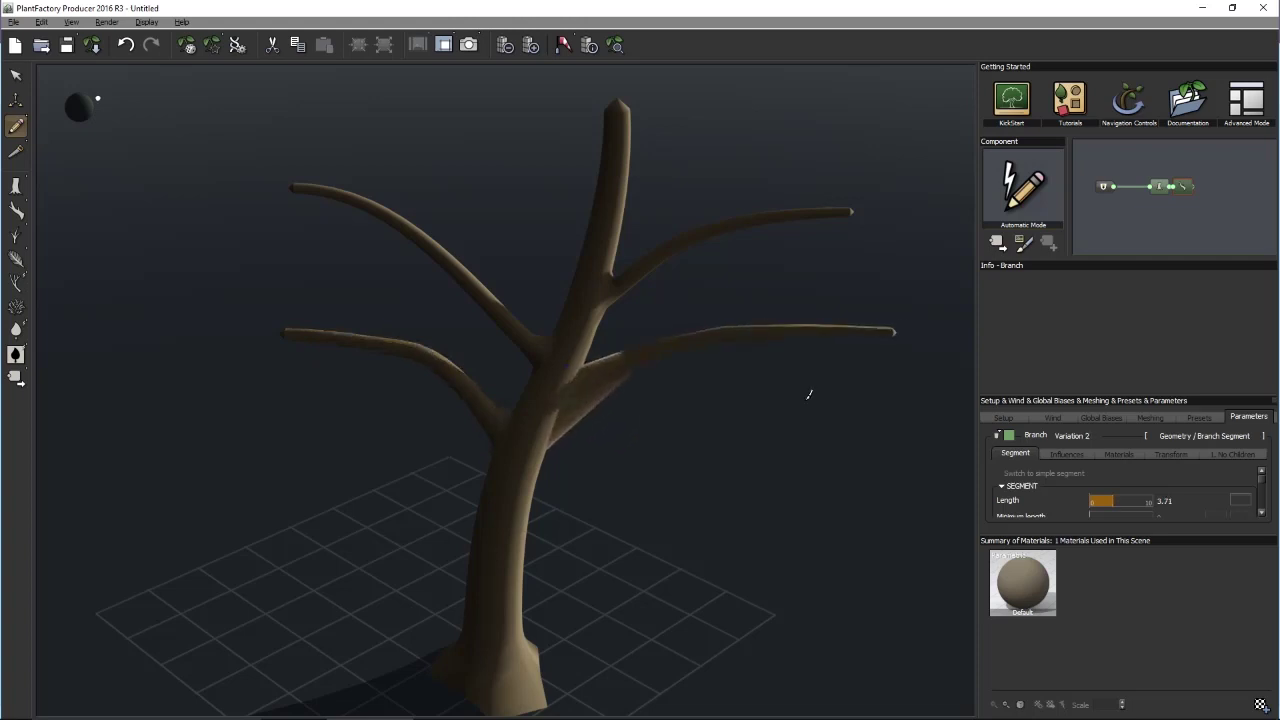
mouse_move(800, 385)
middle_down()
mouse_move(743, 409)
mouse_move(603, 420)
mouse_move(551, 403)
mouse_move(797, 368)
middle_up()
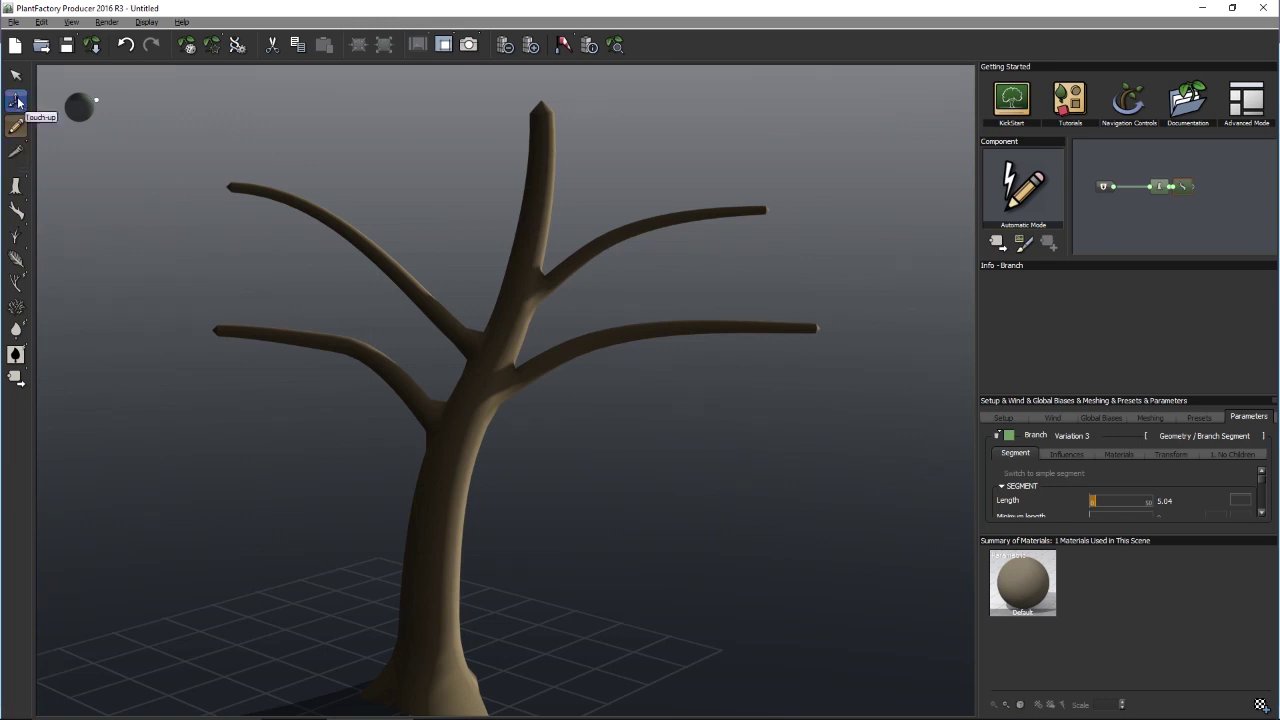
With Touch-up, select each branch in turn, then the trunk to show its spline handles
click(16, 100)
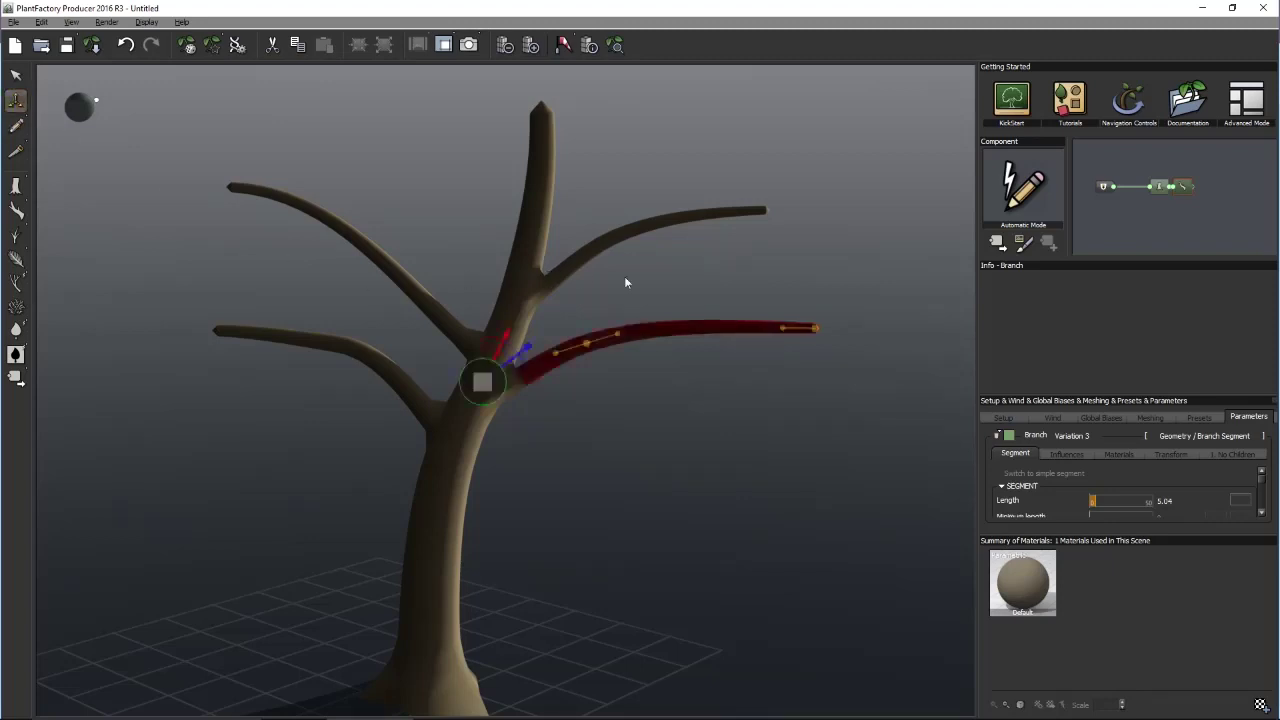
click(582, 258)
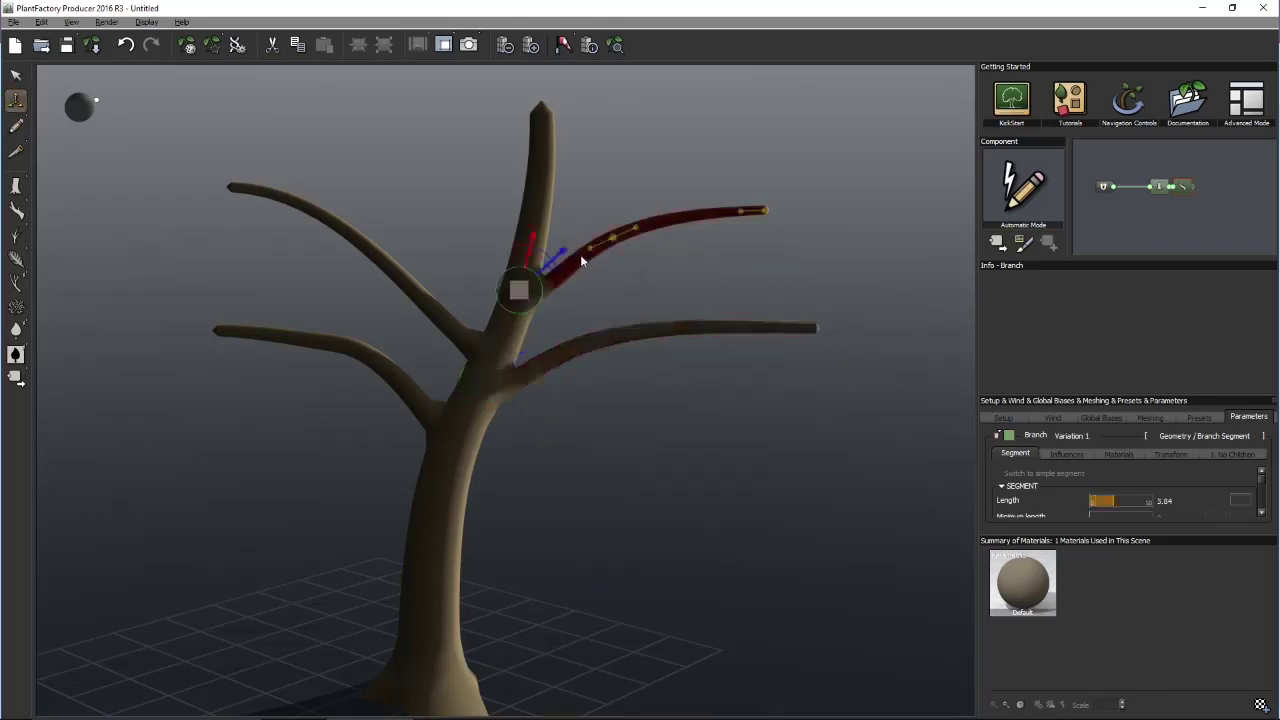
click(534, 198)
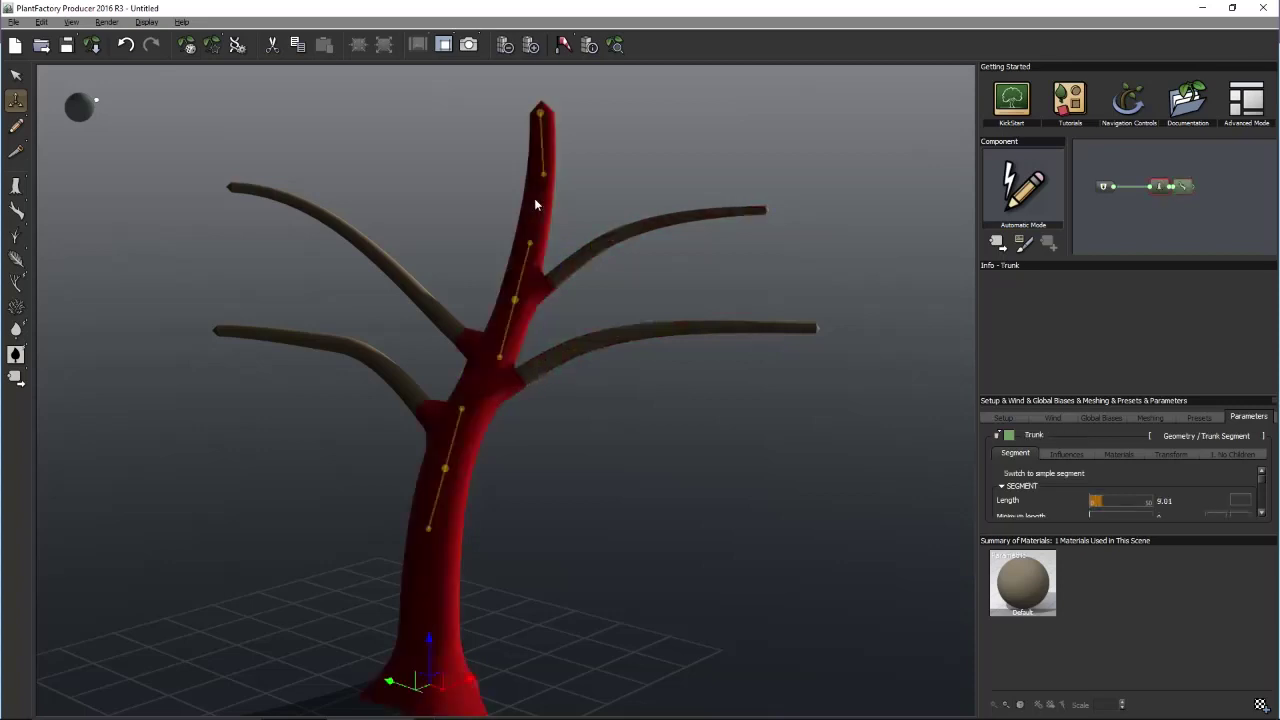
click(378, 252)
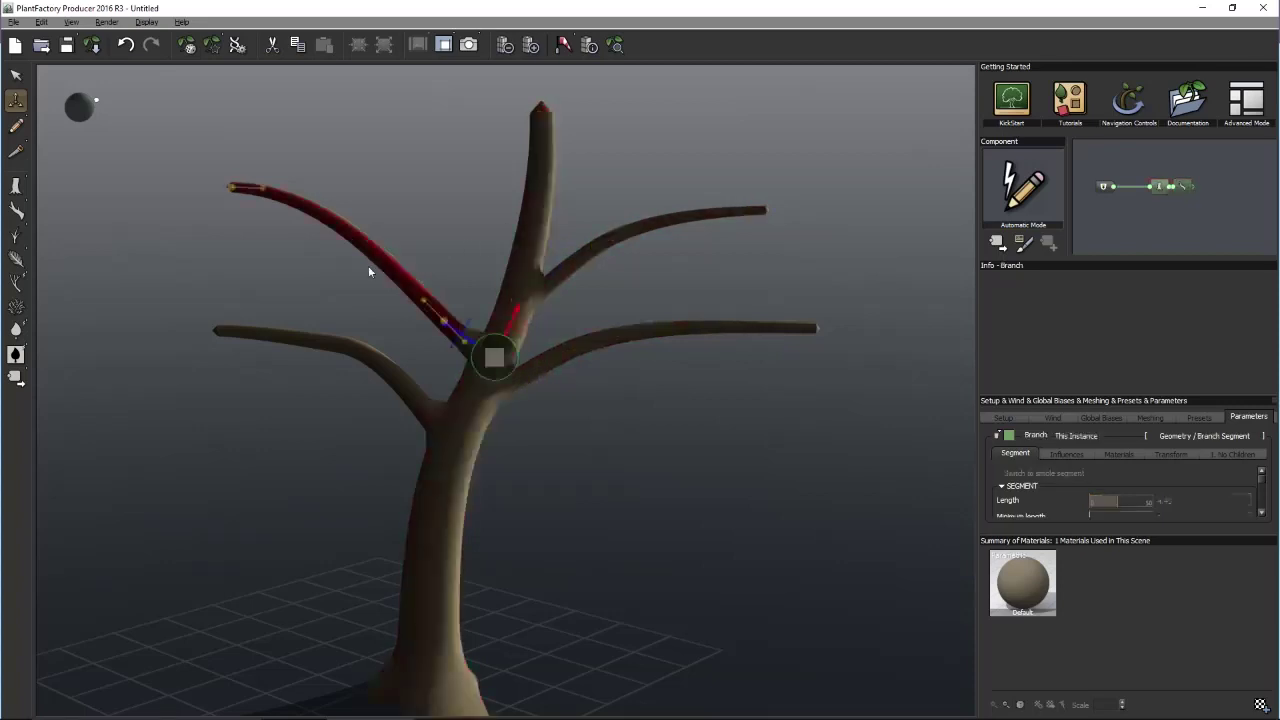
click(339, 347)
middle_drag(586, 414, 559, 393)
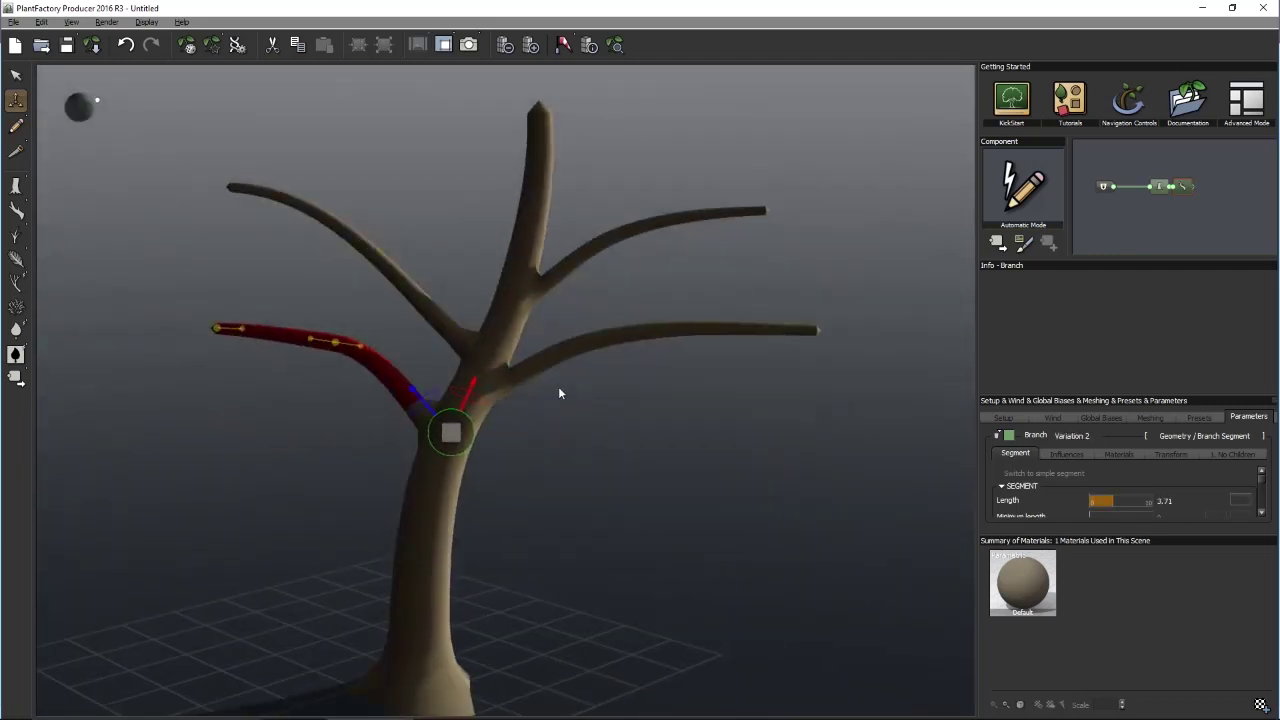
click(484, 357)
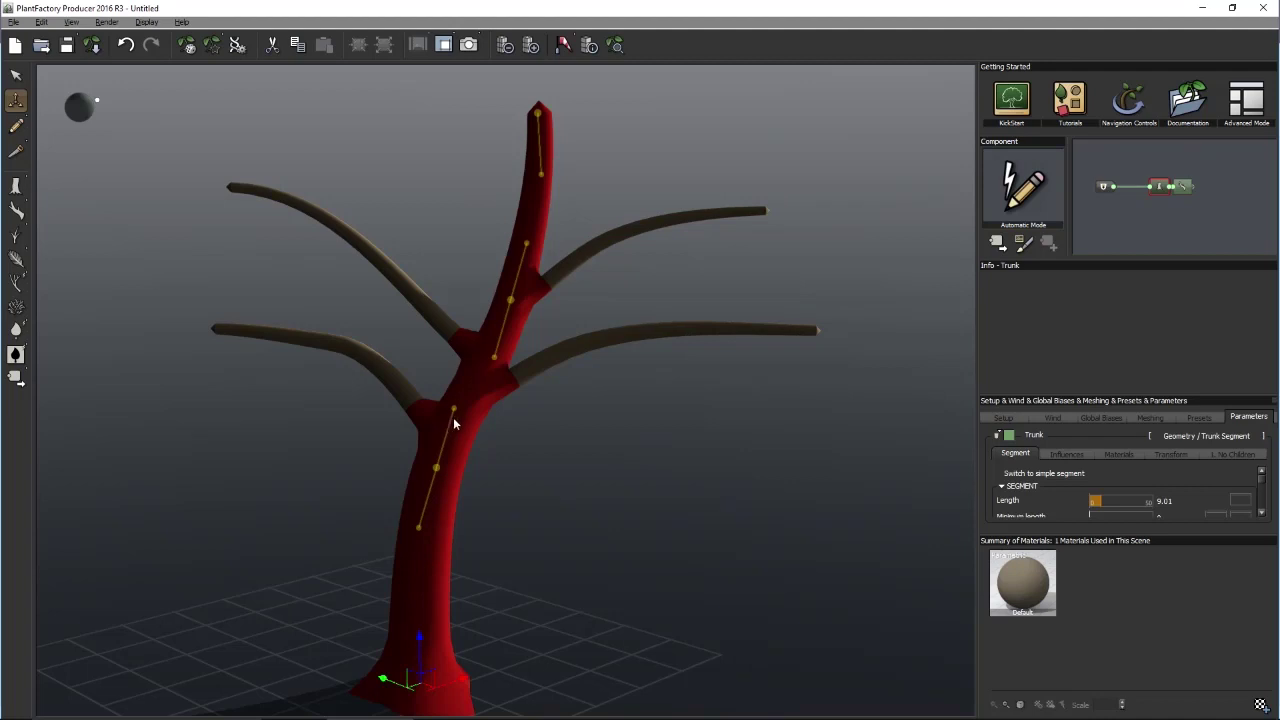
Add trunk spine control points at the base, middle and upper gap so the spine runs continuously
middle_drag(511, 357, 522, 388)
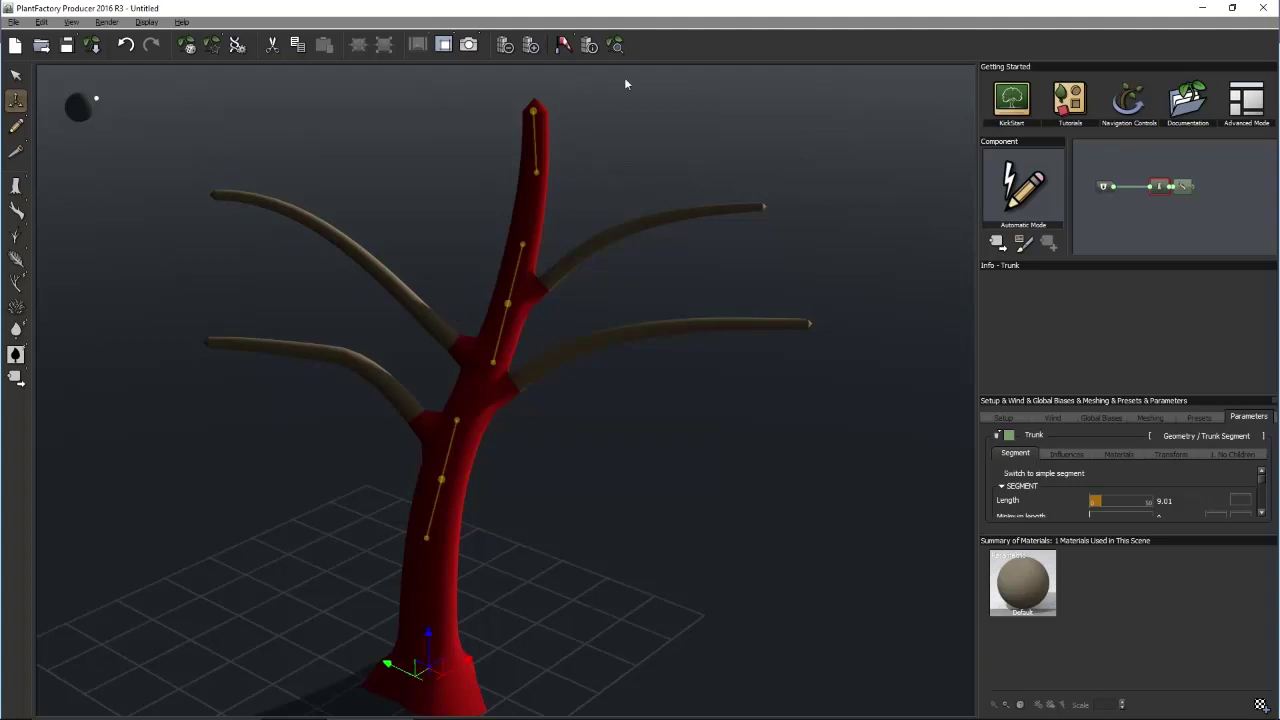
click(426, 590)
click(474, 396)
click(530, 206)
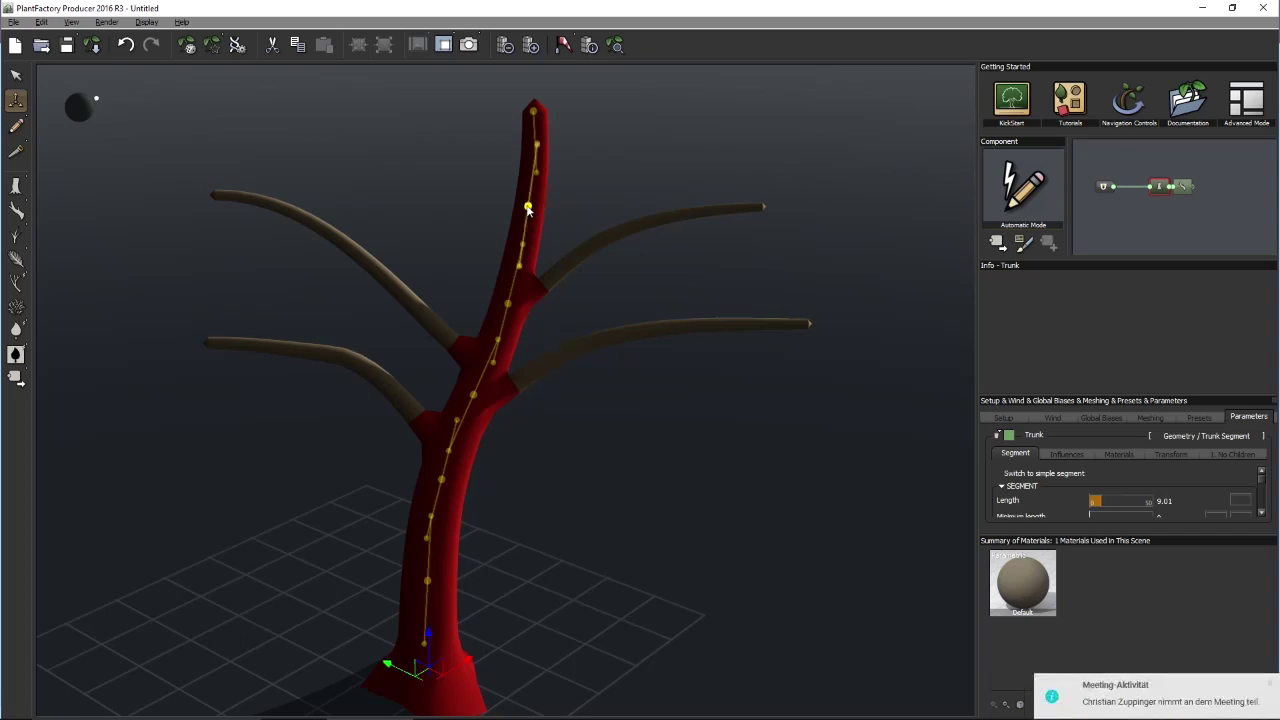
Drag lower and upper trunk spine points to bend the trunk into a twisting kink
right_drag(534, 304, 500, 377)
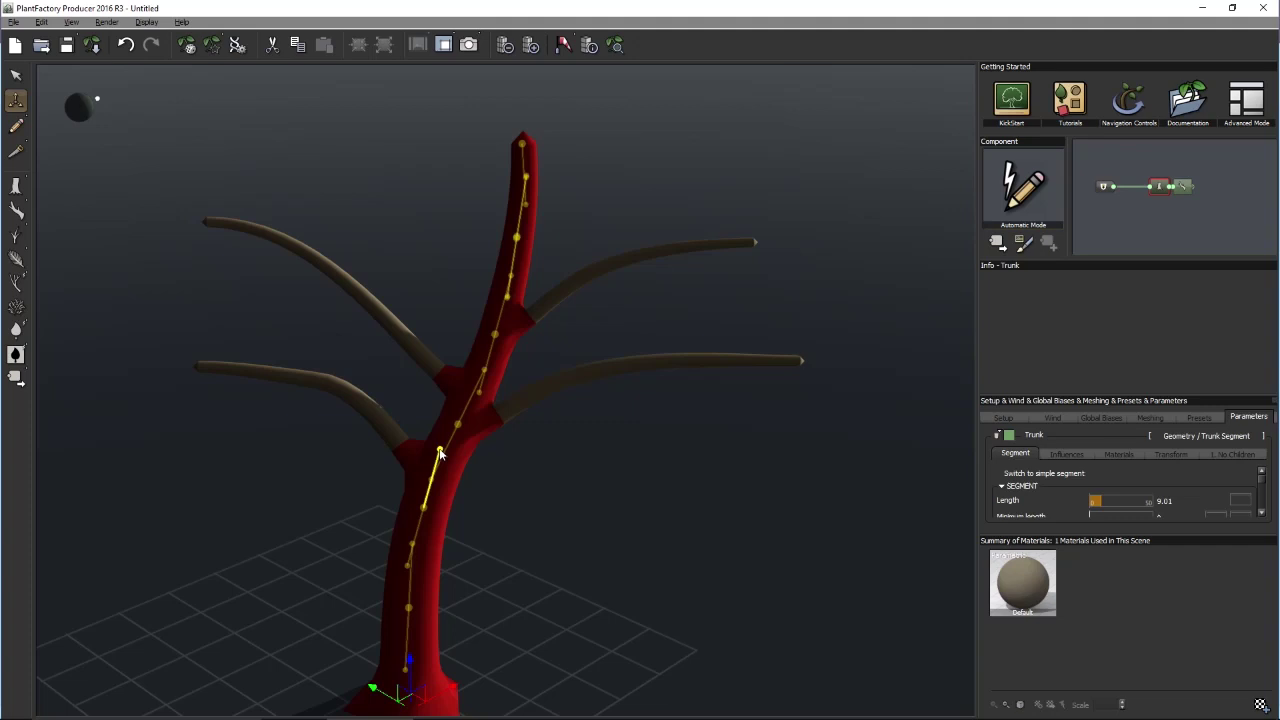
drag(440, 452, 503, 488)
drag(469, 370, 492, 449)
right_drag(580, 404, 432, 389)
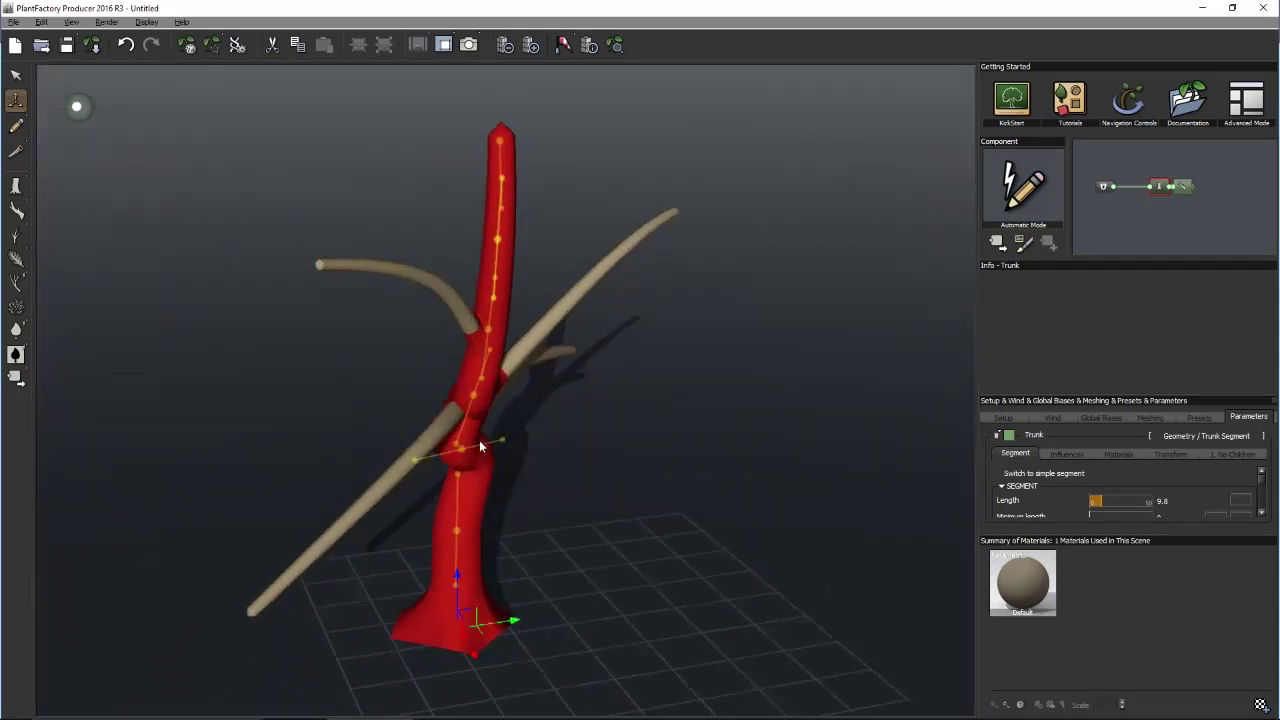
drag(494, 300, 560, 312)
right_drag(660, 401, 502, 461)
scroll(550, 410, up, 2)
scroll(553, 412, down, 6)
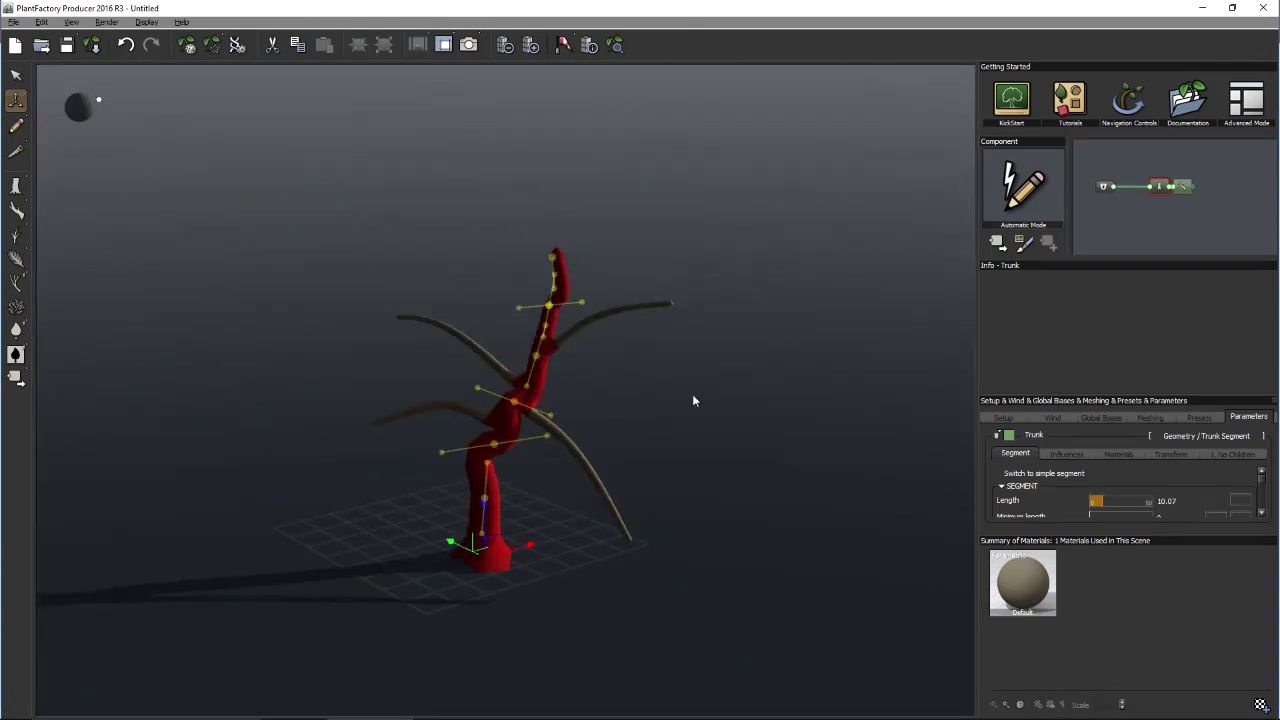
Deselect the trunk and inspect the gnarled bare tree from a few angles
click(692, 396)
mouse_move(601, 407)
right_down()
mouse_move(648, 400)
mouse_move(600, 246)
mouse_move(654, 371)
mouse_move(582, 244)
mouse_move(517, 431)
mouse_move(584, 381)
right_up()
right_click(584, 381)
right_drag(562, 158, 577, 134)
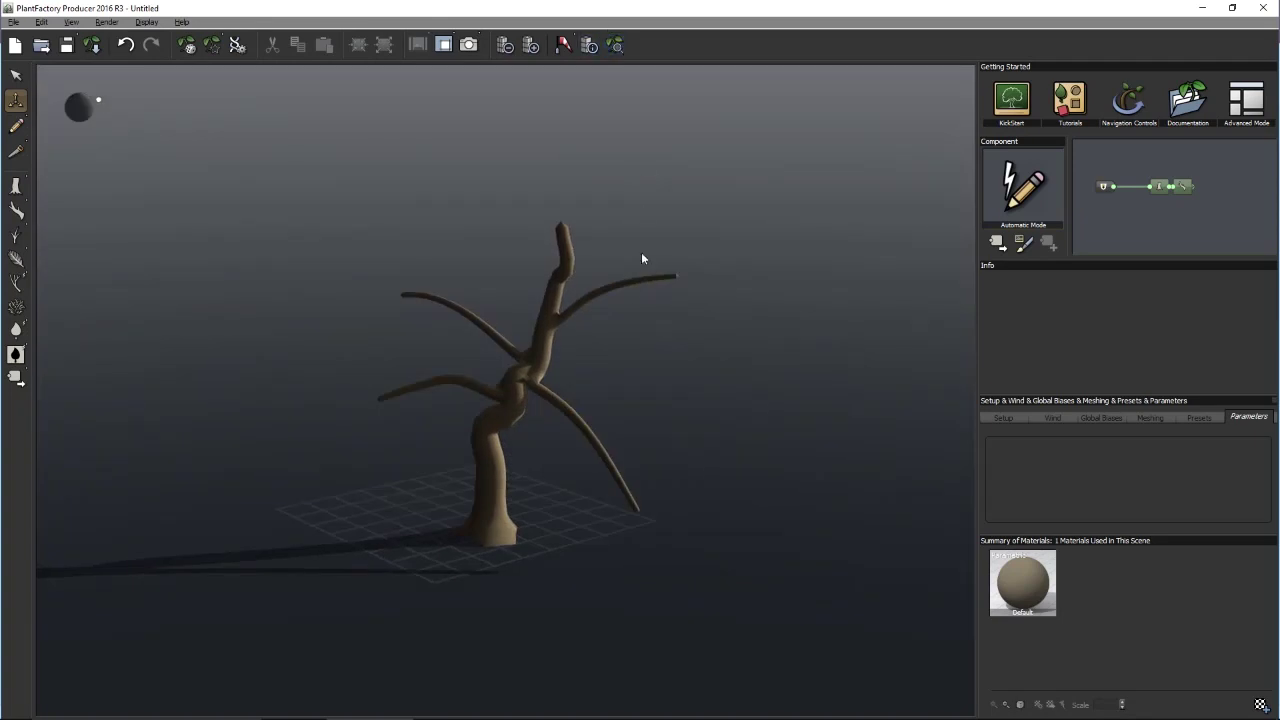
right_drag(710, 222, 723, 457)
click(615, 45)
right_drag(702, 333, 671, 346)
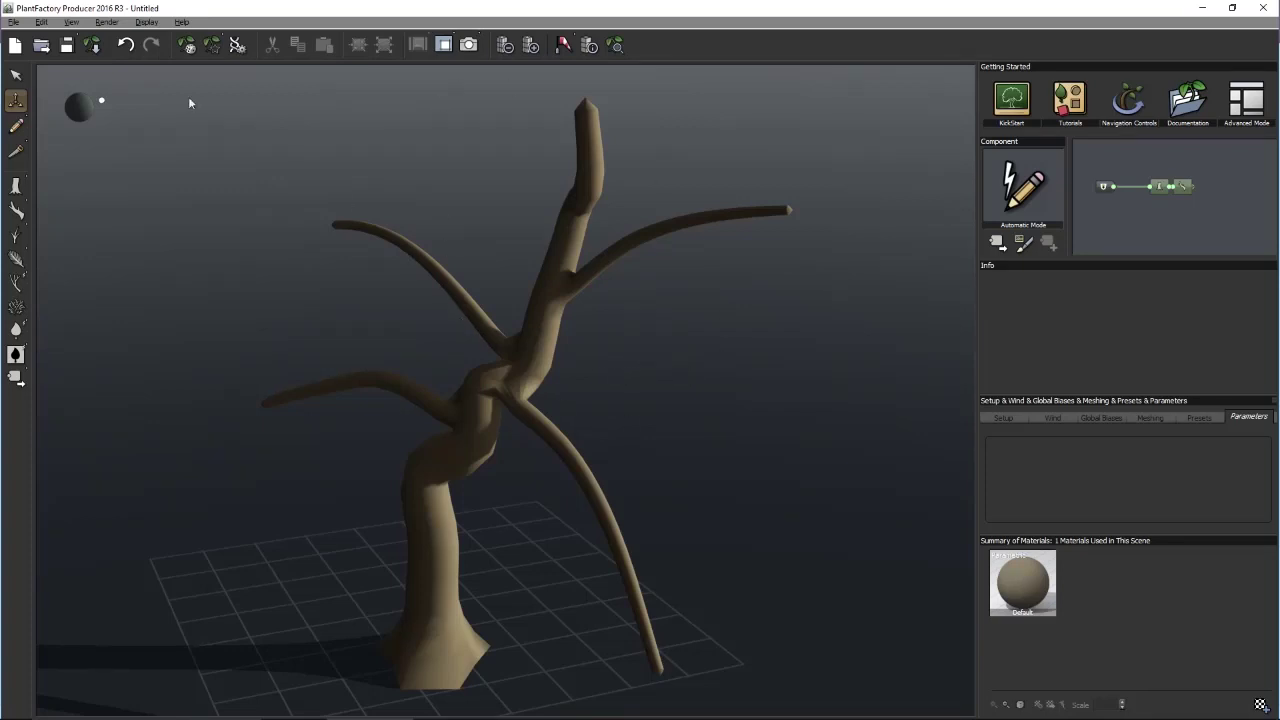
drag(657, 429, 707, 439)
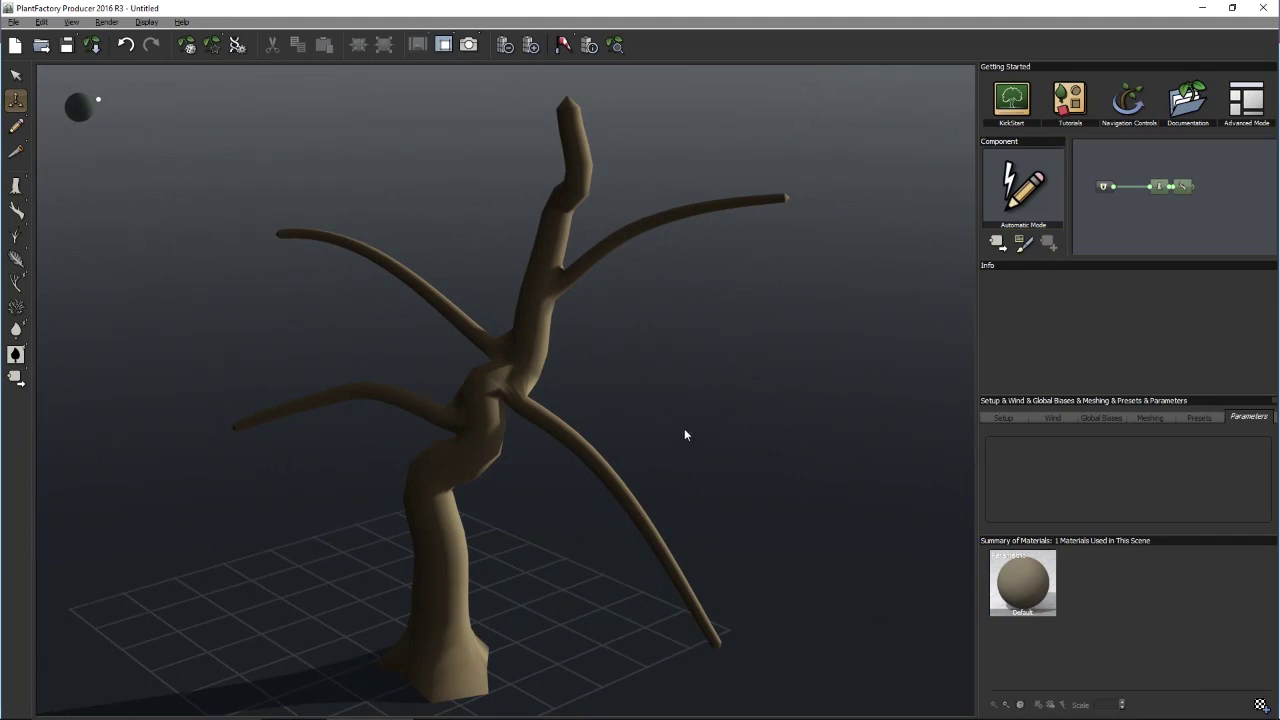
mouse_move(649, 372)
mouse_down()
mouse_move(629, 389)
mouse_move(620, 457)
mouse_move(651, 420)
mouse_move(557, 366)
mouse_move(606, 380)
mouse_move(655, 363)
mouse_up()
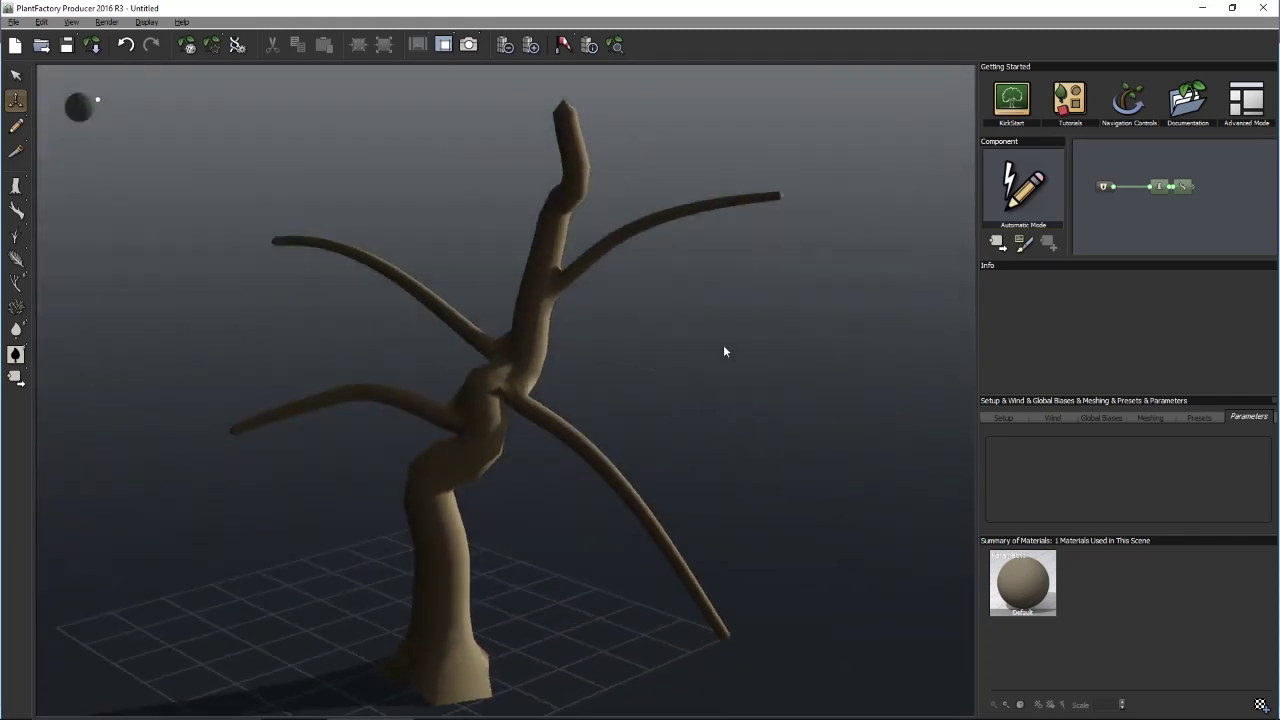
drag(711, 334, 740, 347)
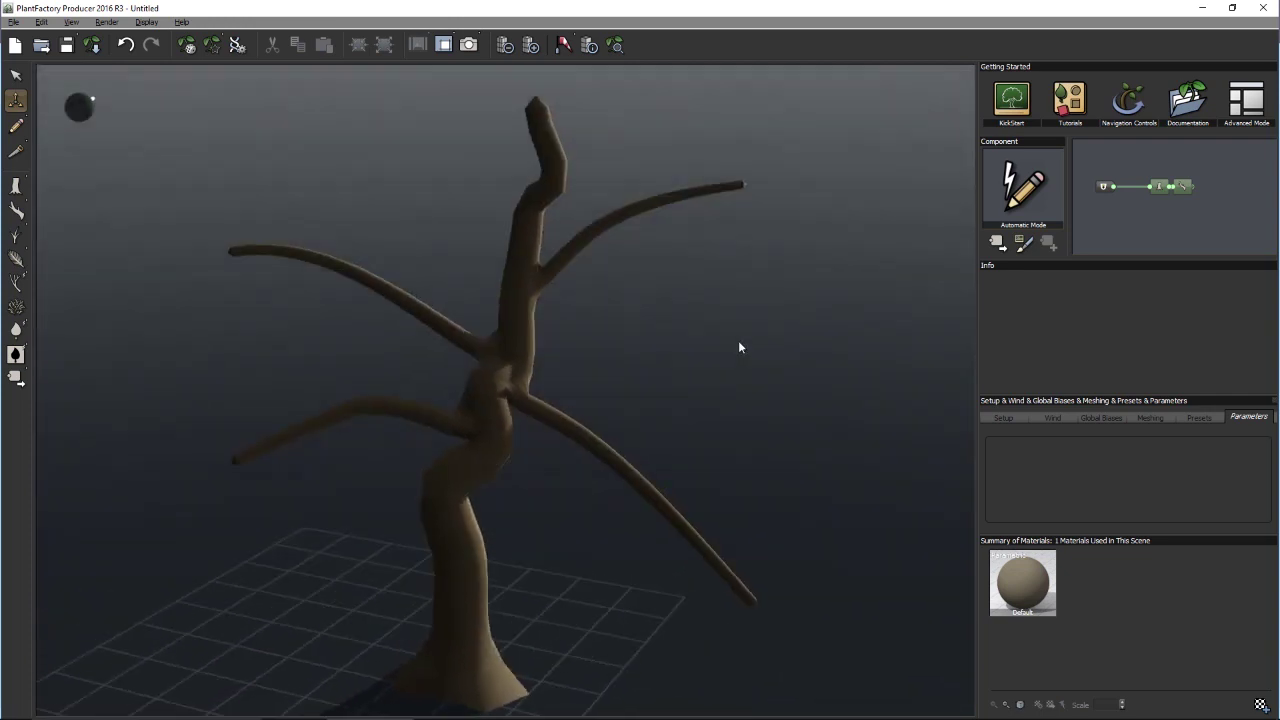
click(528, 248)
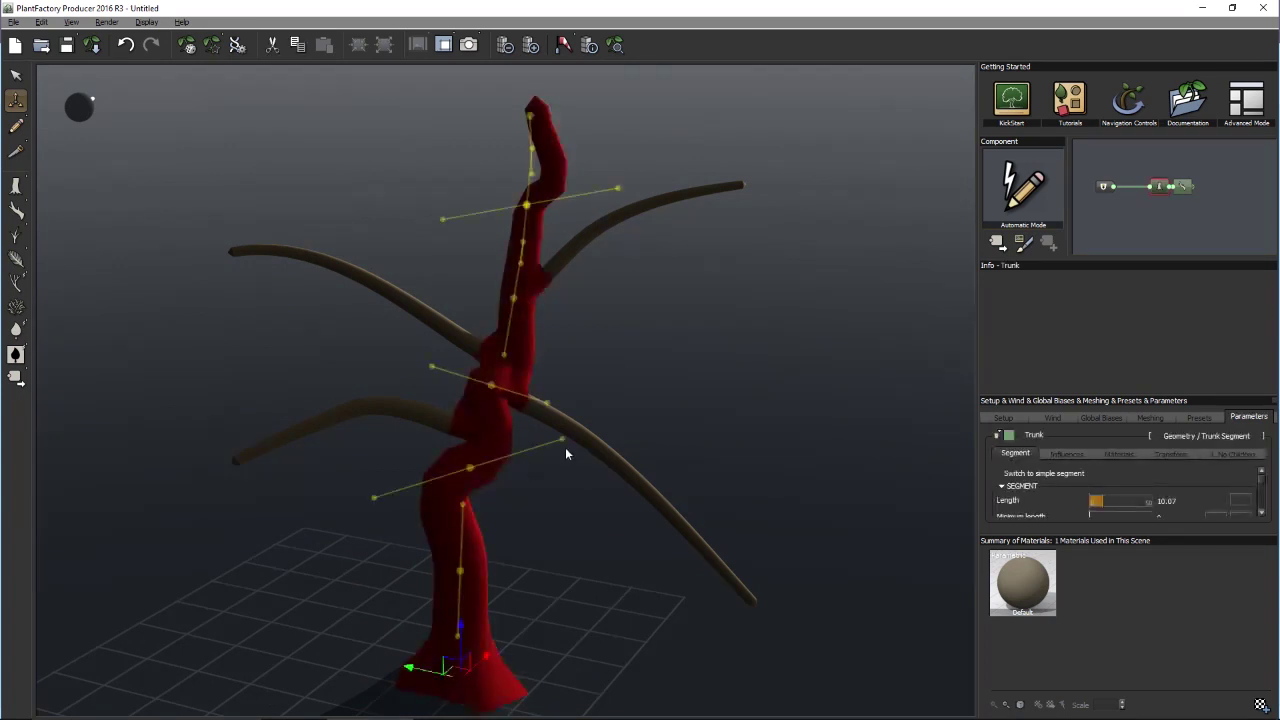
Straighten the twisted trunk and dismiss the warning that appears
drag(563, 441, 479, 457)
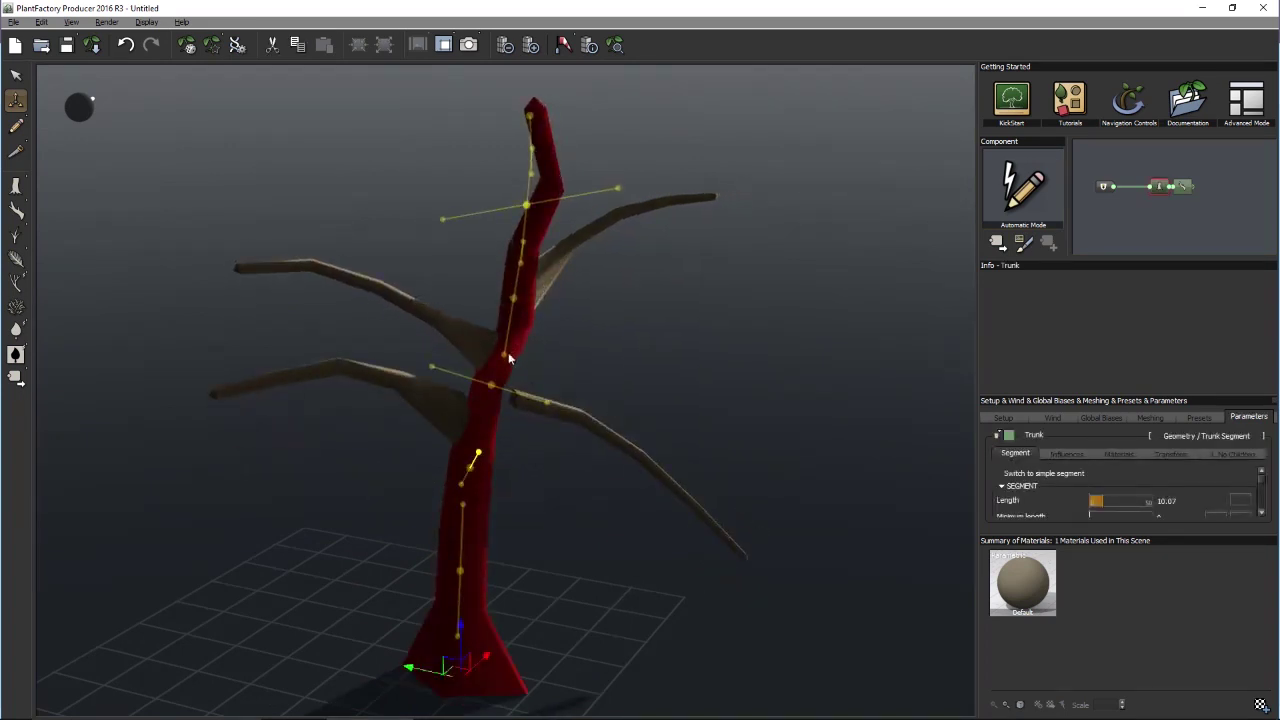
drag(454, 332, 719, 211)
click(1179, 274)
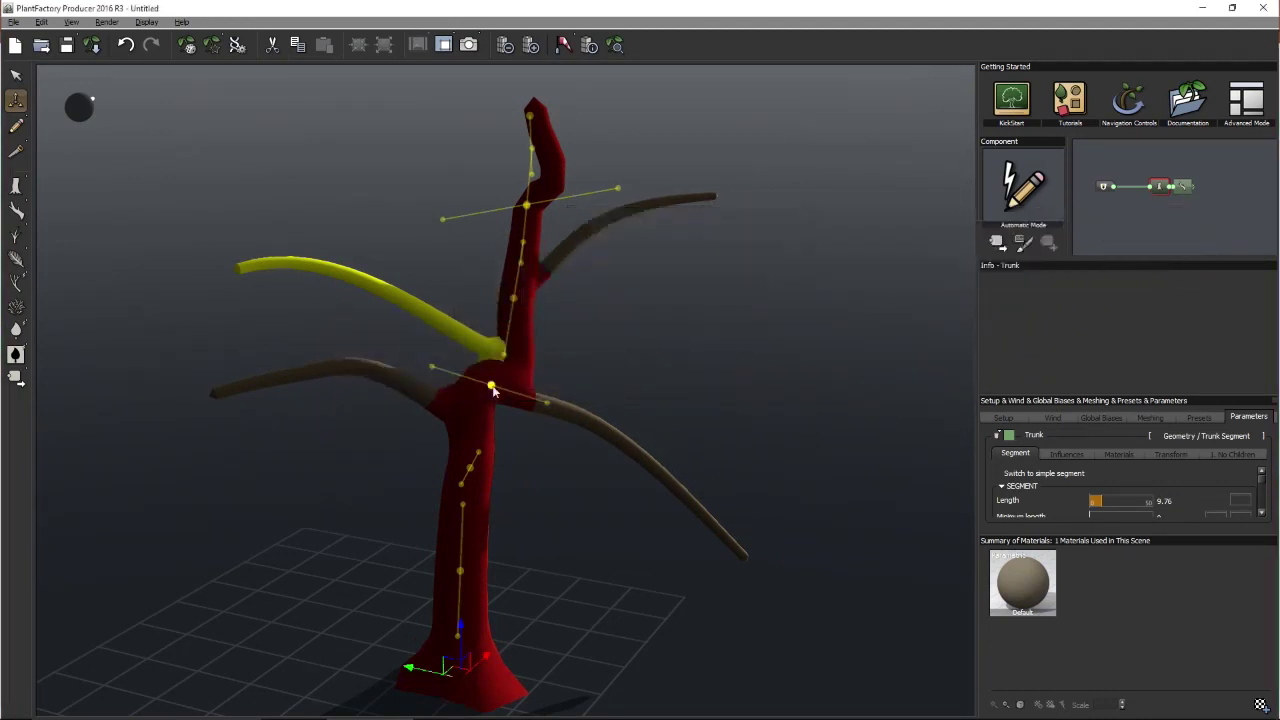
Pull in the trunk's bend, smooth out its kink, and thin the upper trunk
drag(544, 404, 492, 386)
right_drag(593, 346, 548, 337)
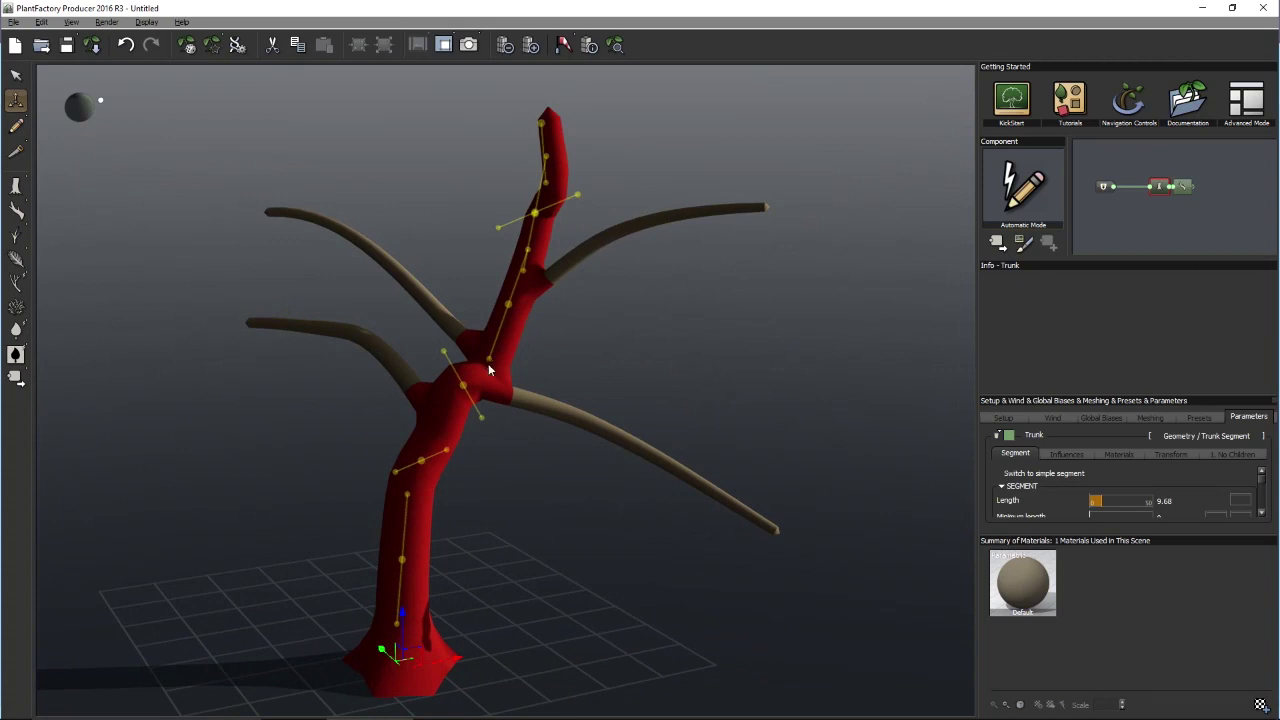
drag(483, 417, 486, 373)
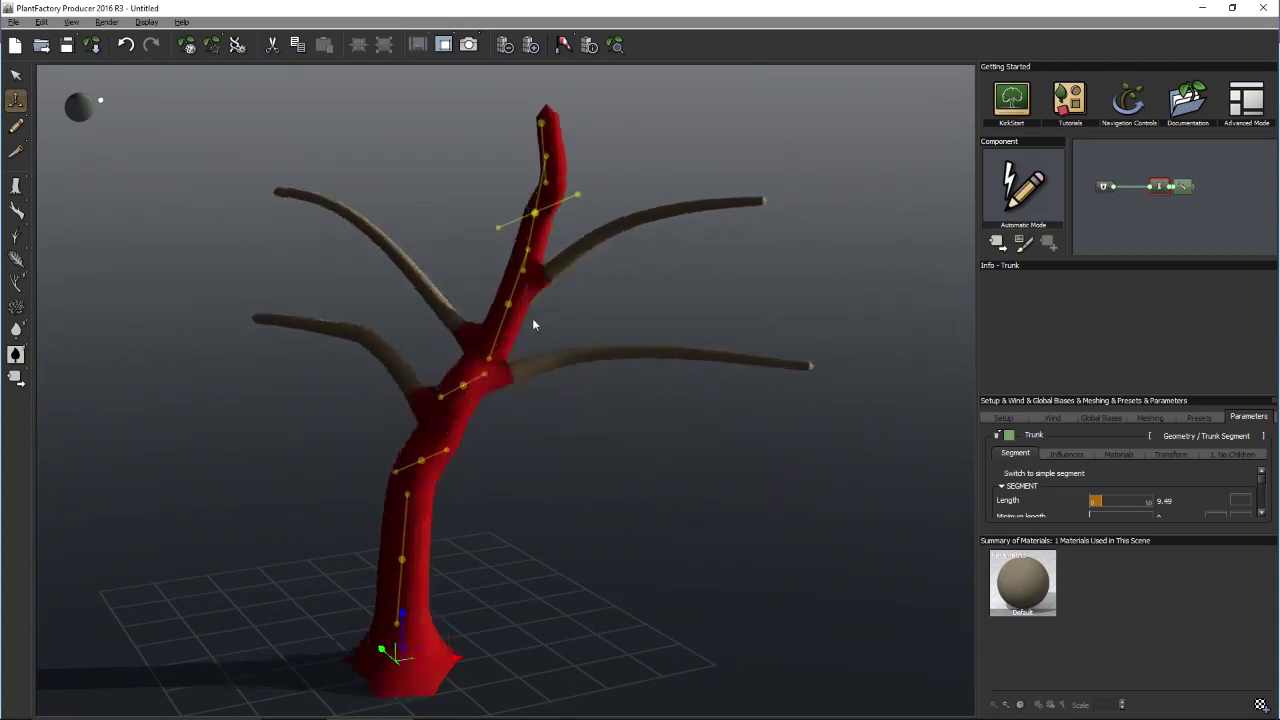
drag(557, 207, 554, 210)
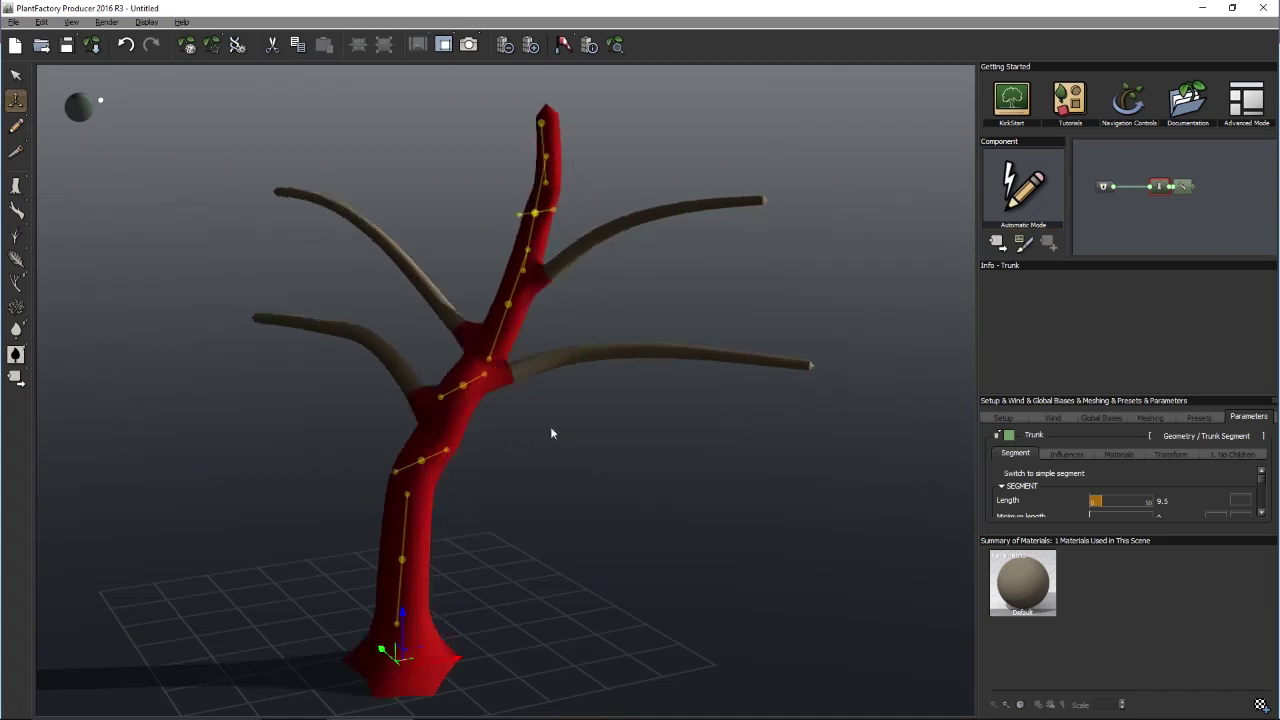
click(702, 200)
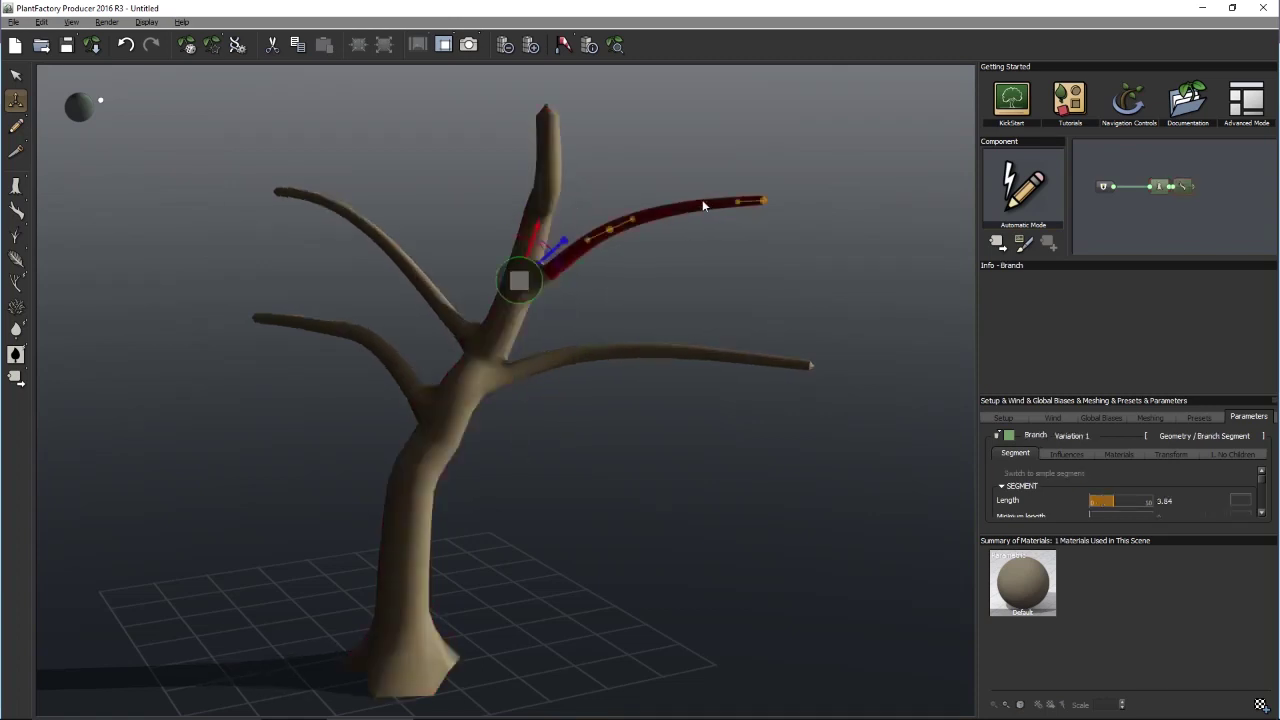
Rotate the upper-right branch to point upward, then lengthen it to about 4.29
right_drag(625, 292, 651, 295)
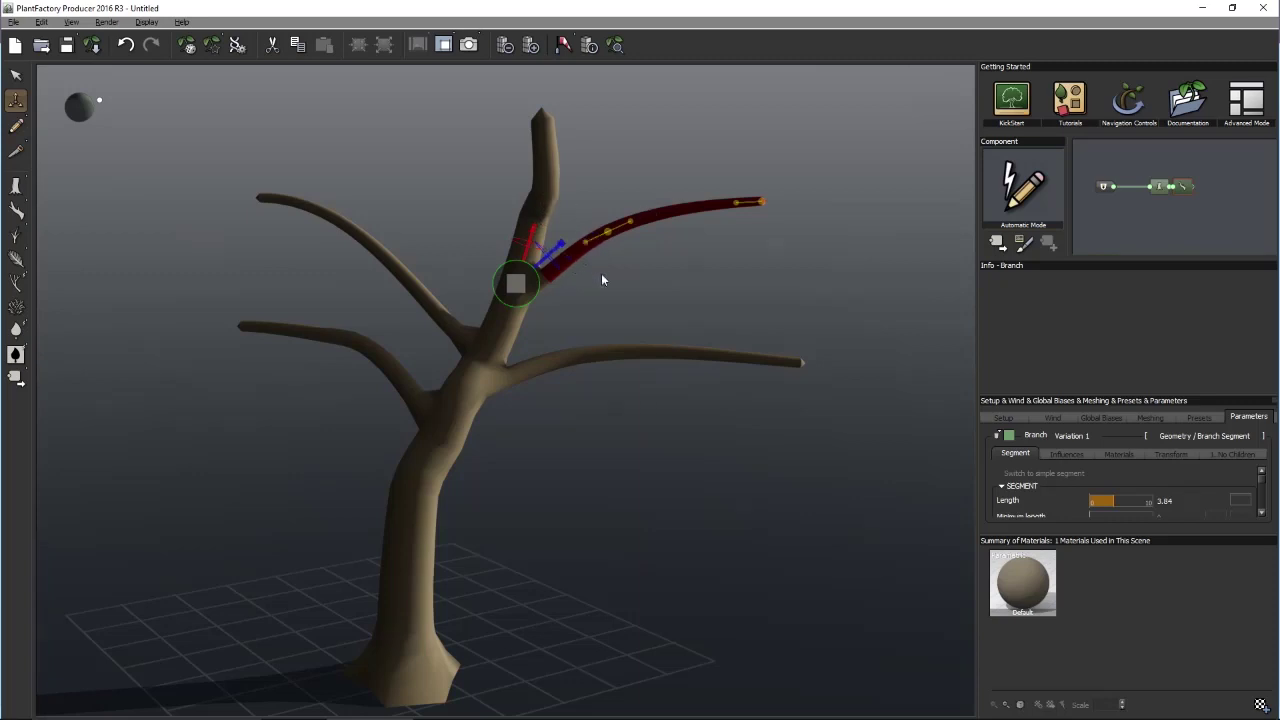
middle_drag(601, 280, 575, 306)
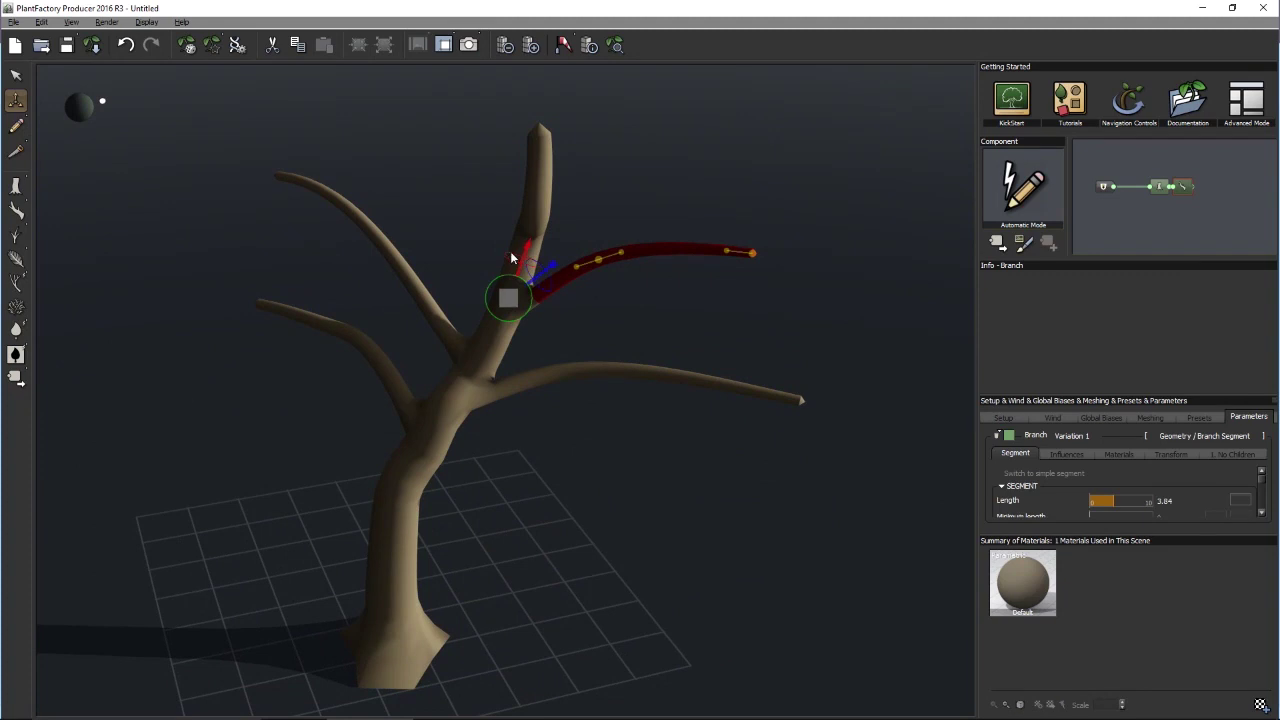
click(537, 268)
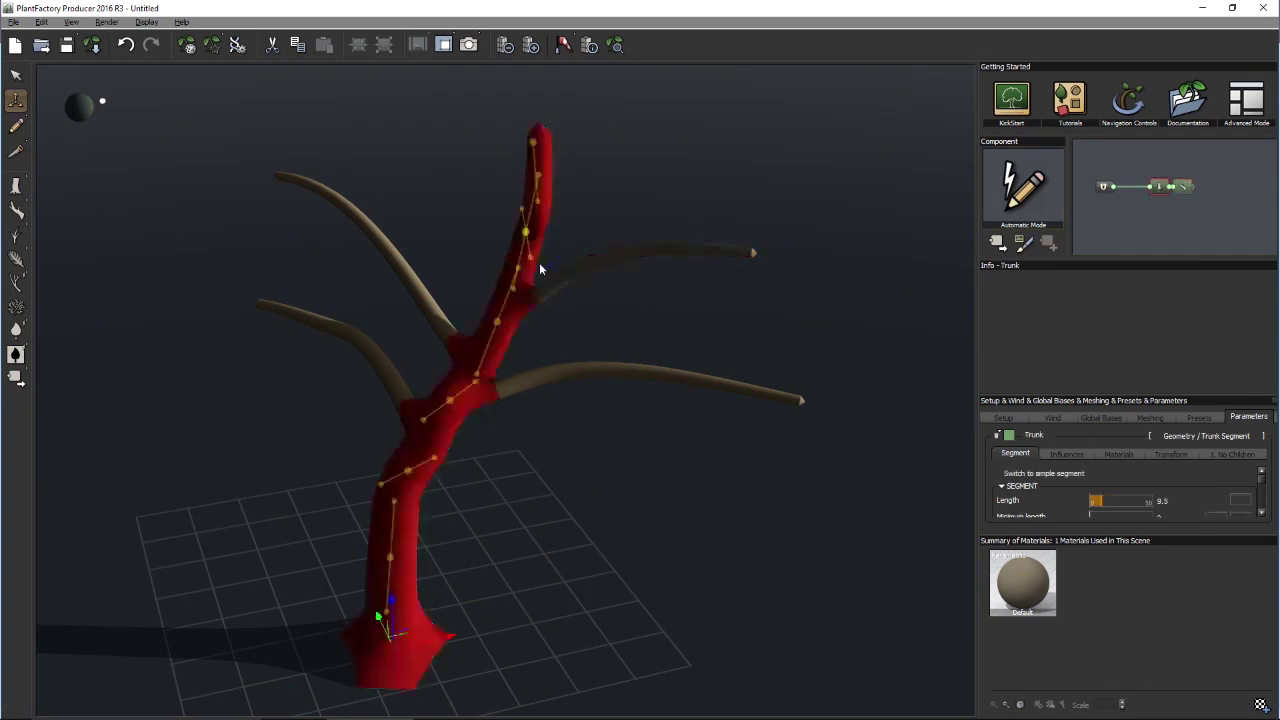
click(559, 286)
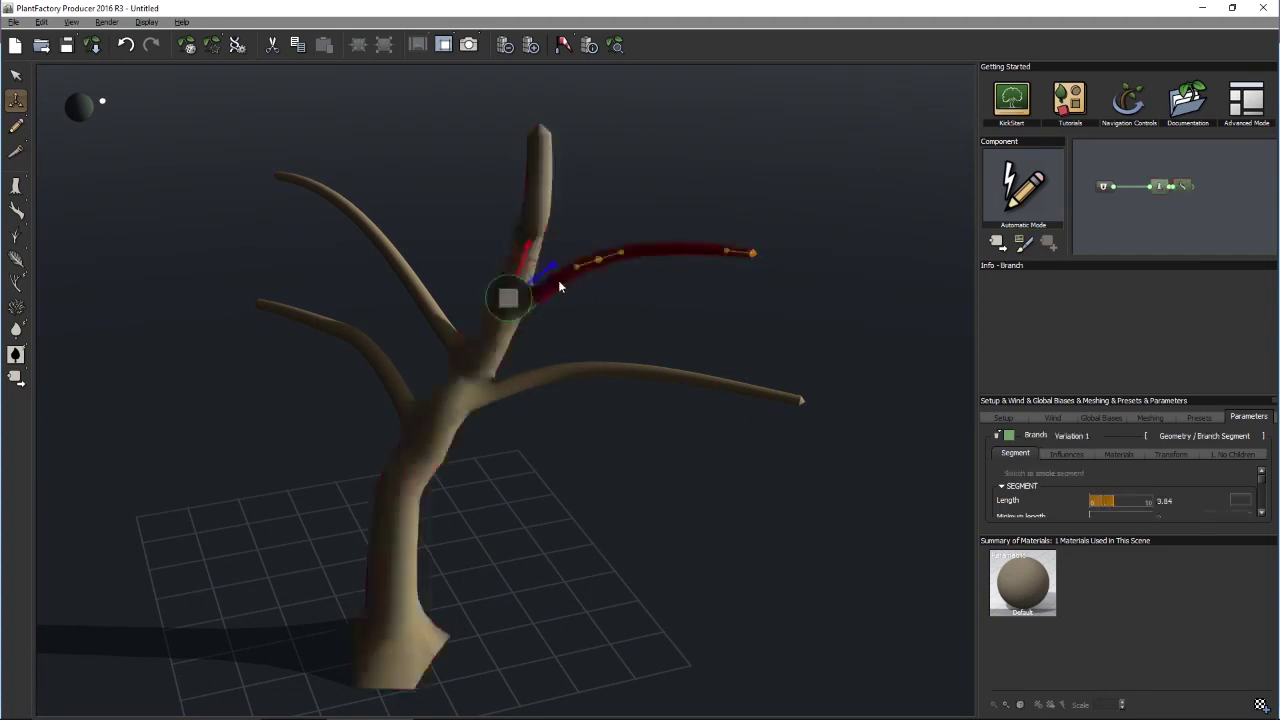
drag(503, 288, 514, 253)
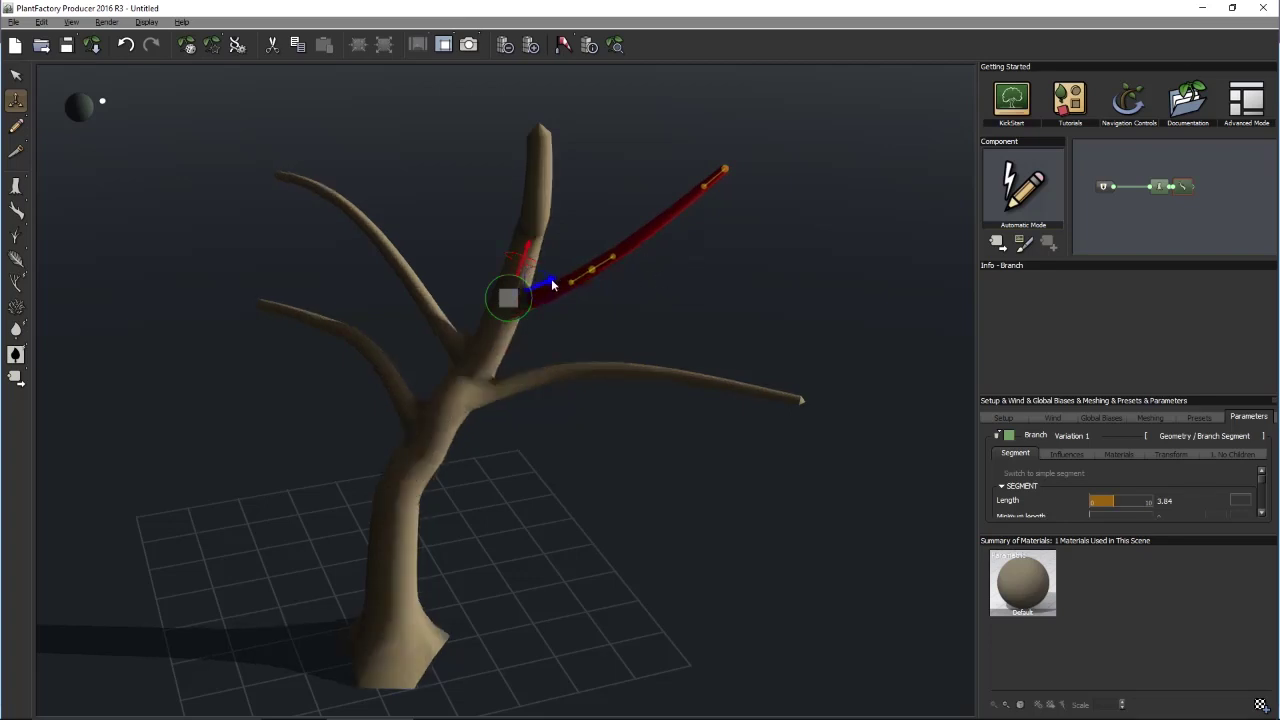
mouse_move(552, 286)
mouse_down()
mouse_move(614, 250)
mouse_move(558, 284)
mouse_up()
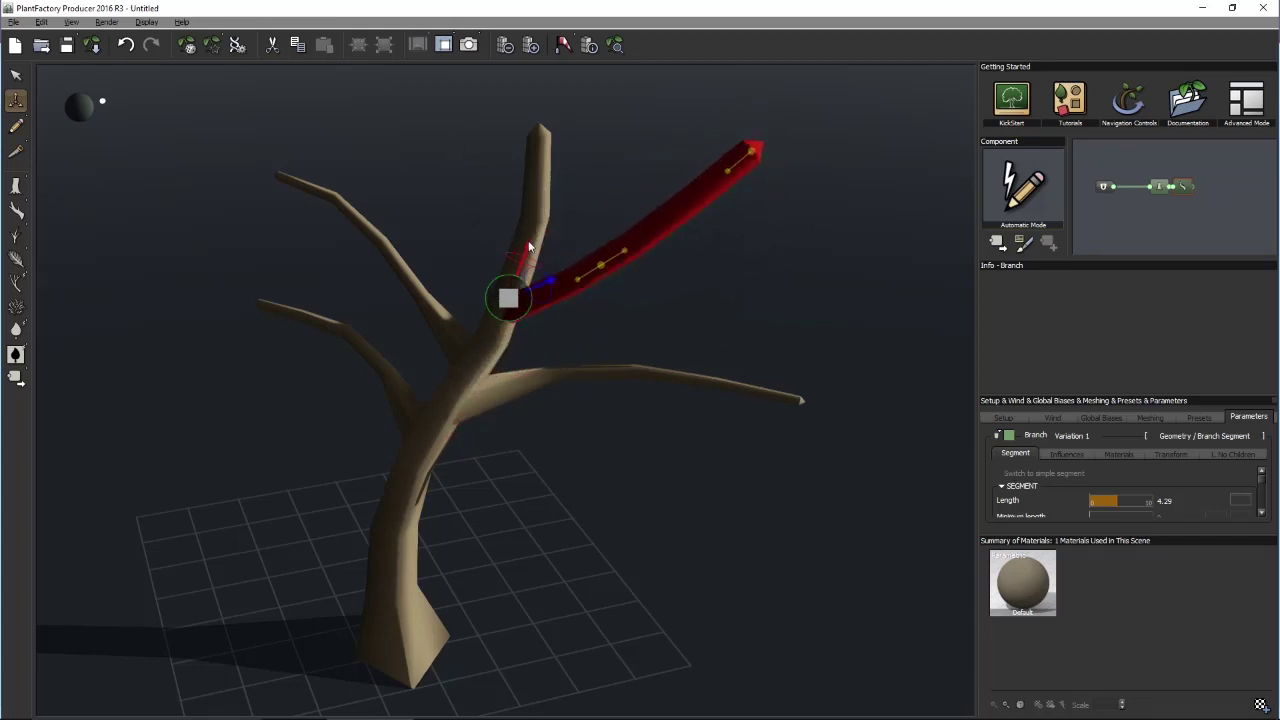
Move the upper-right branch's base higher on the trunk and prune the lower right branch short
mouse_move(530, 248)
mouse_down()
mouse_move(543, 186)
mouse_move(528, 268)
mouse_move(543, 229)
mouse_up()
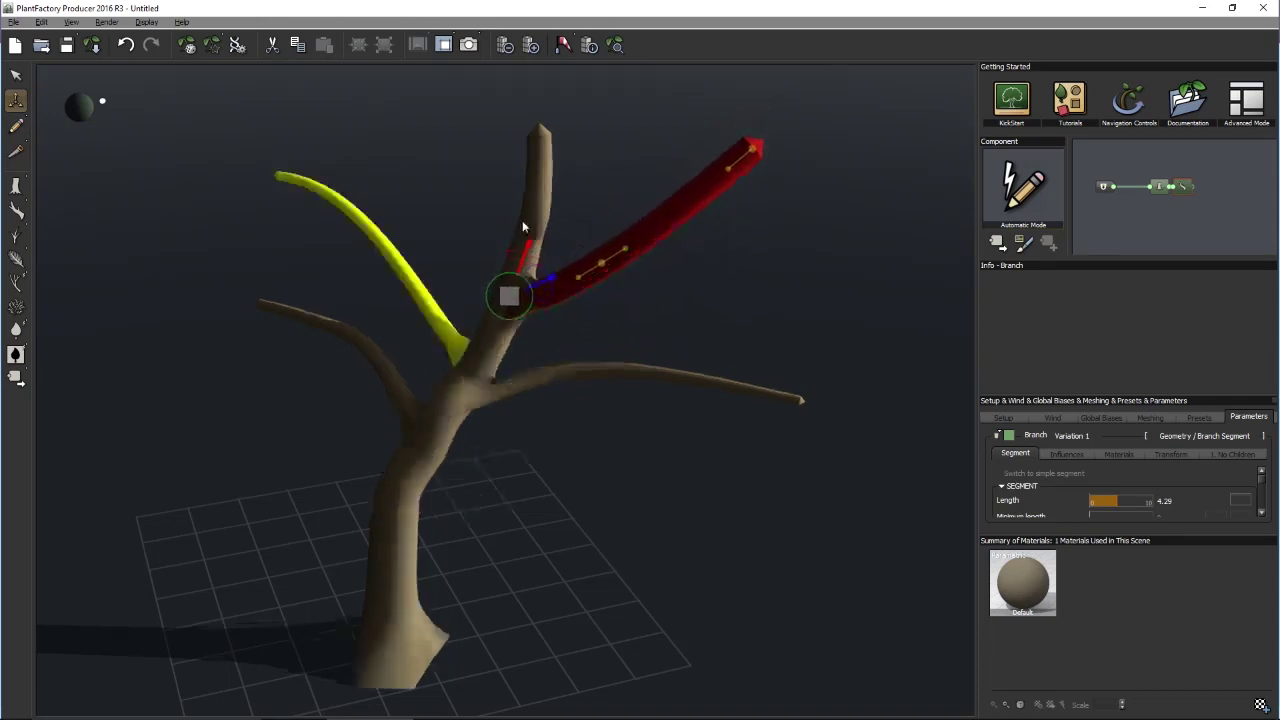
click(16, 152)
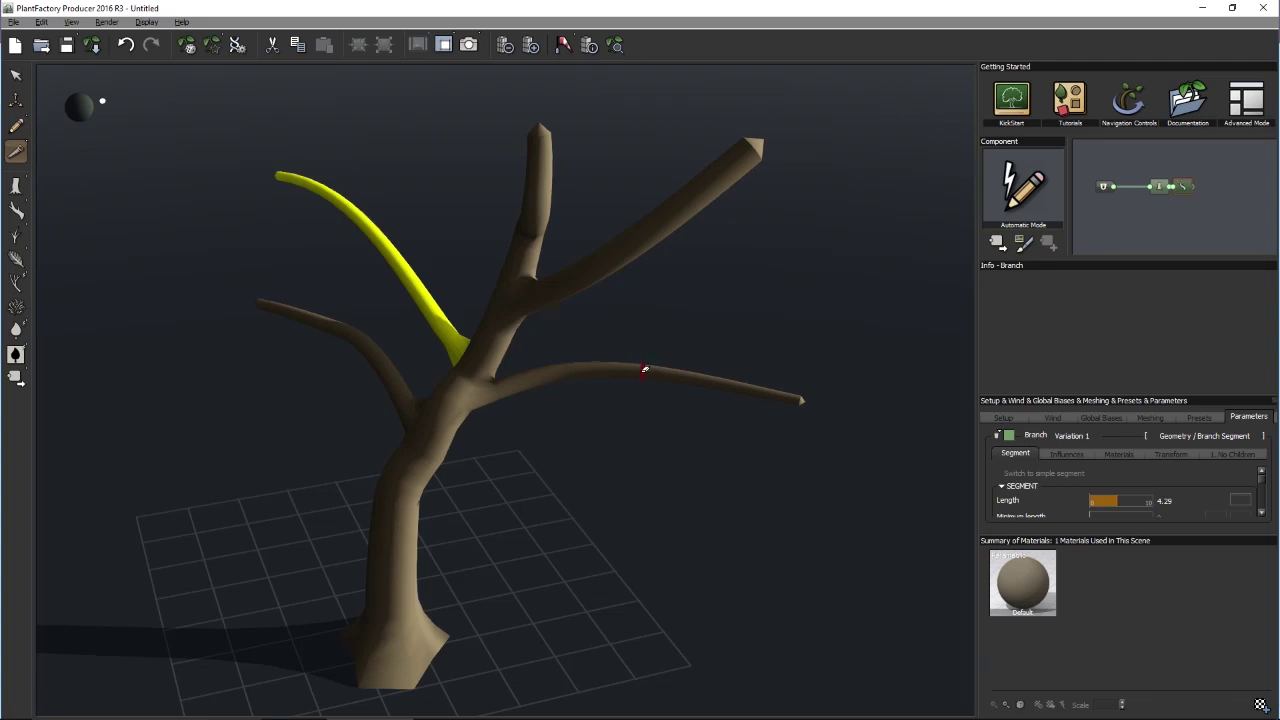
click(644, 370)
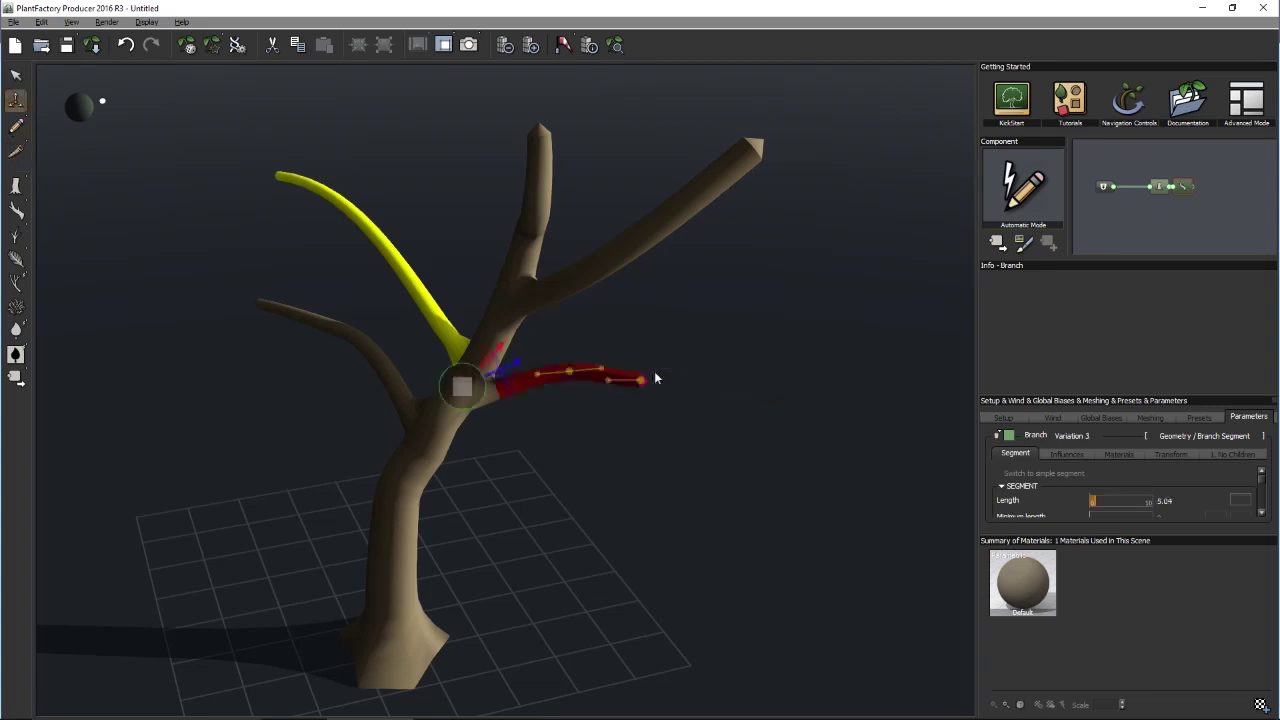
Move the view closer to the tree and raise the mesh subdivision level twice
middle_drag(674, 383, 703, 377)
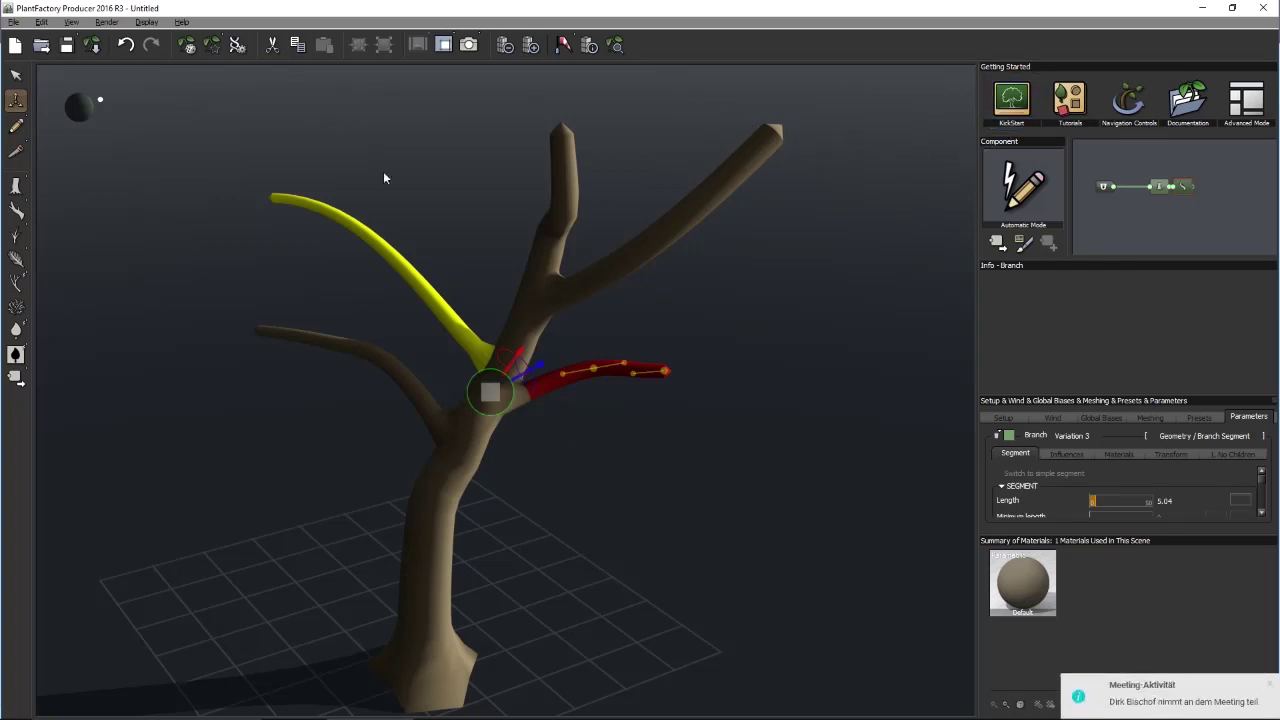
right_drag(734, 270, 762, 264)
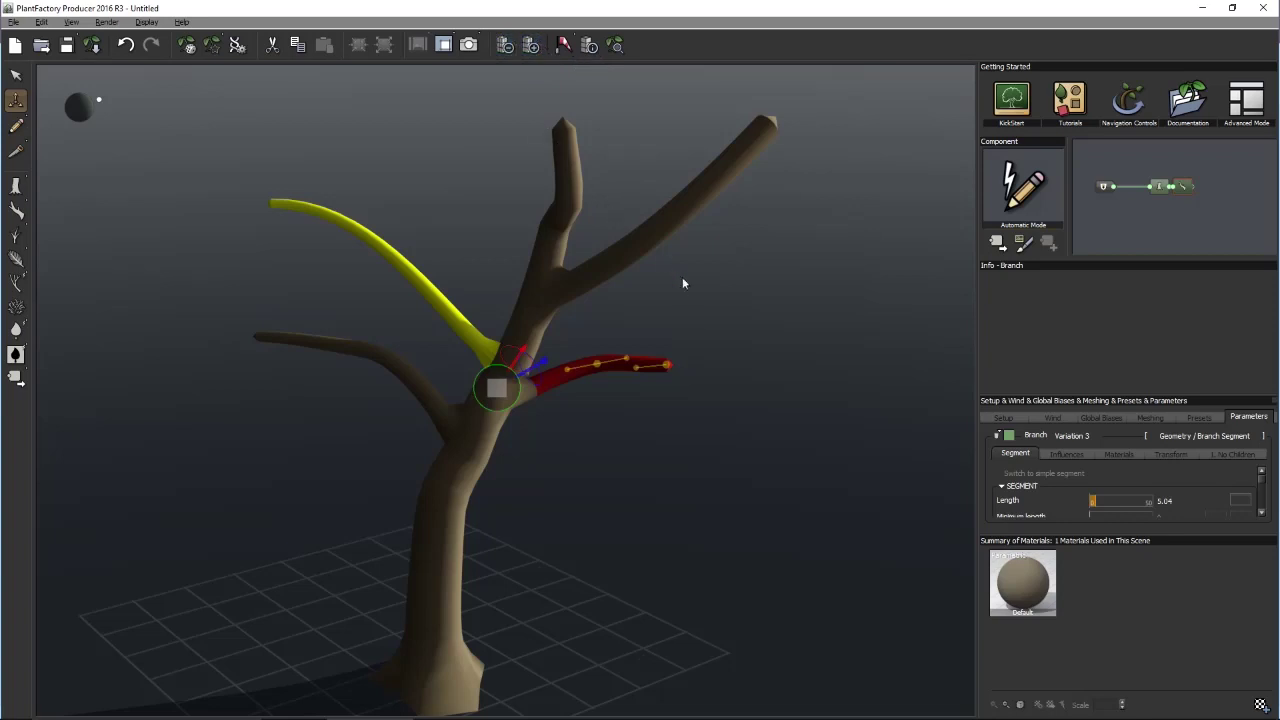
middle_drag(662, 263, 689, 294)
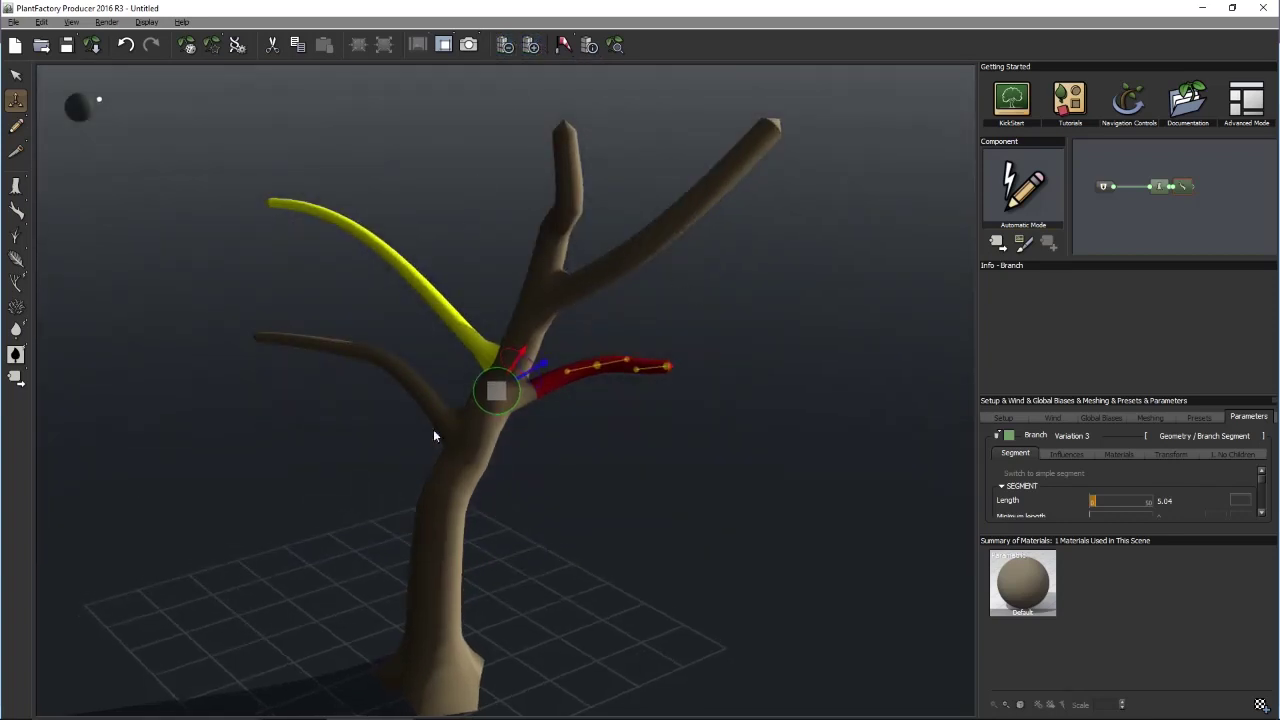
middle_drag(488, 660, 439, 580)
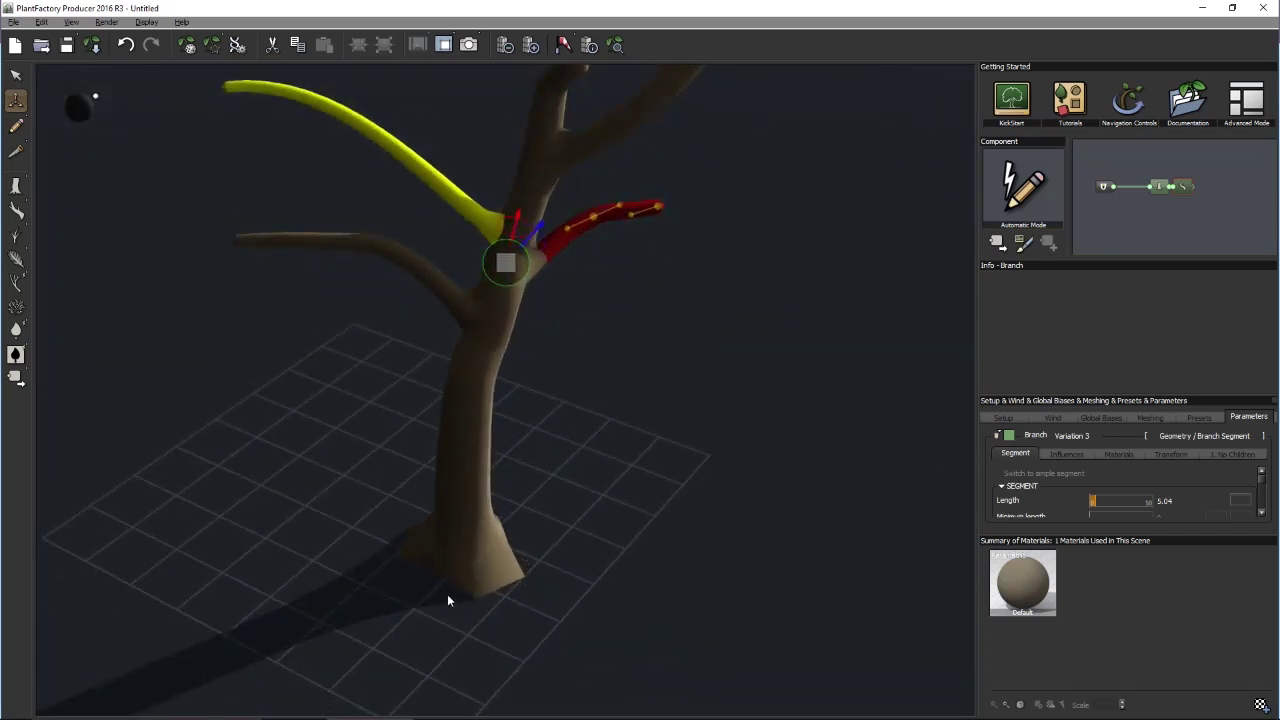
middle_drag(646, 229, 596, 183)
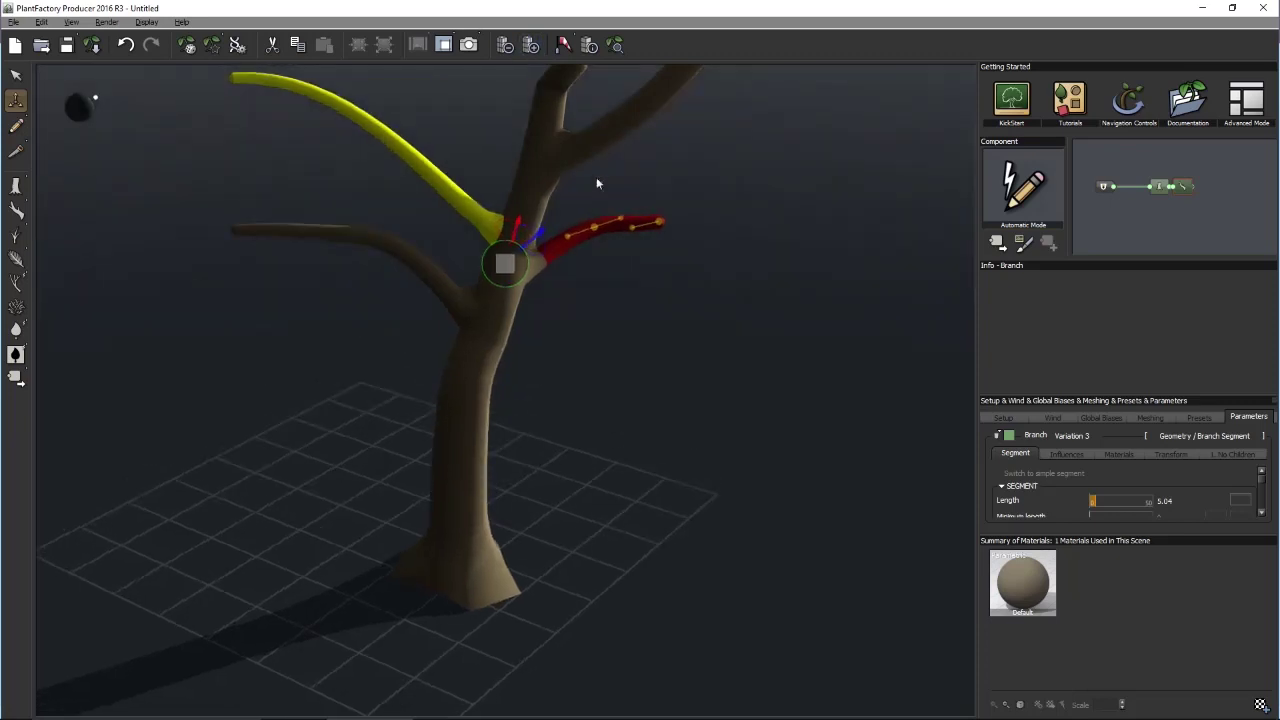
click(531, 45)
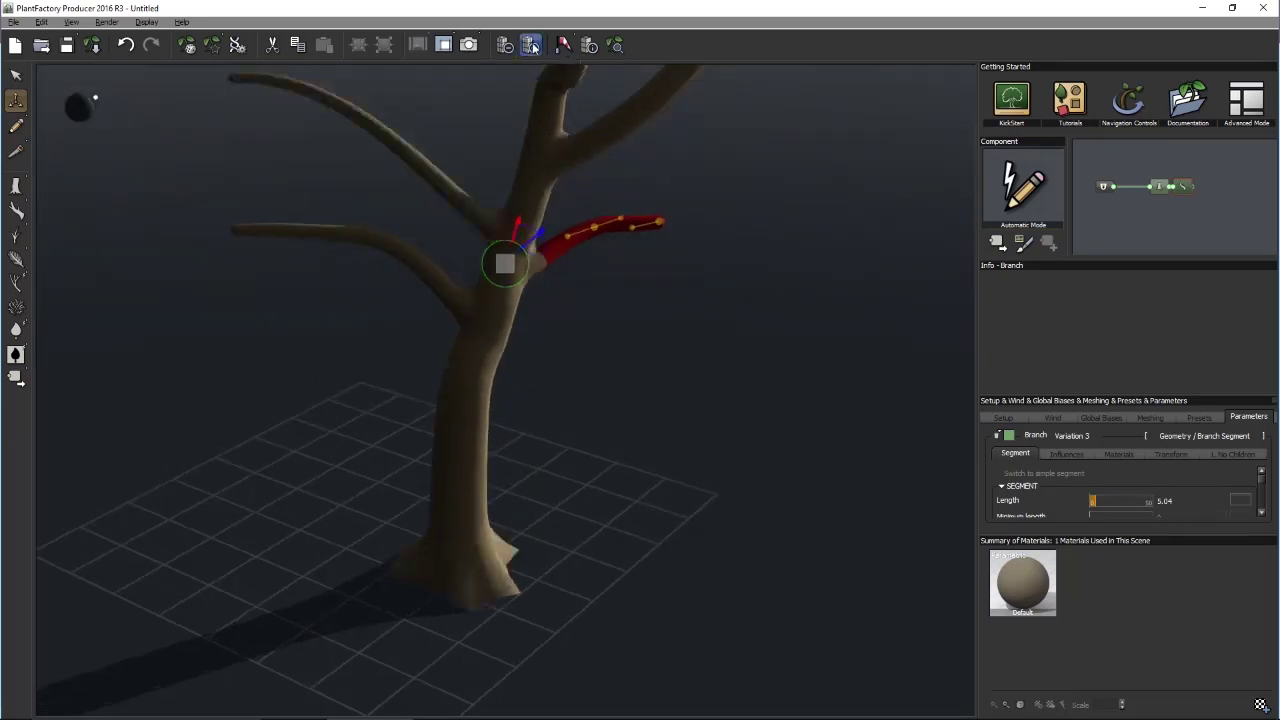
click(531, 45)
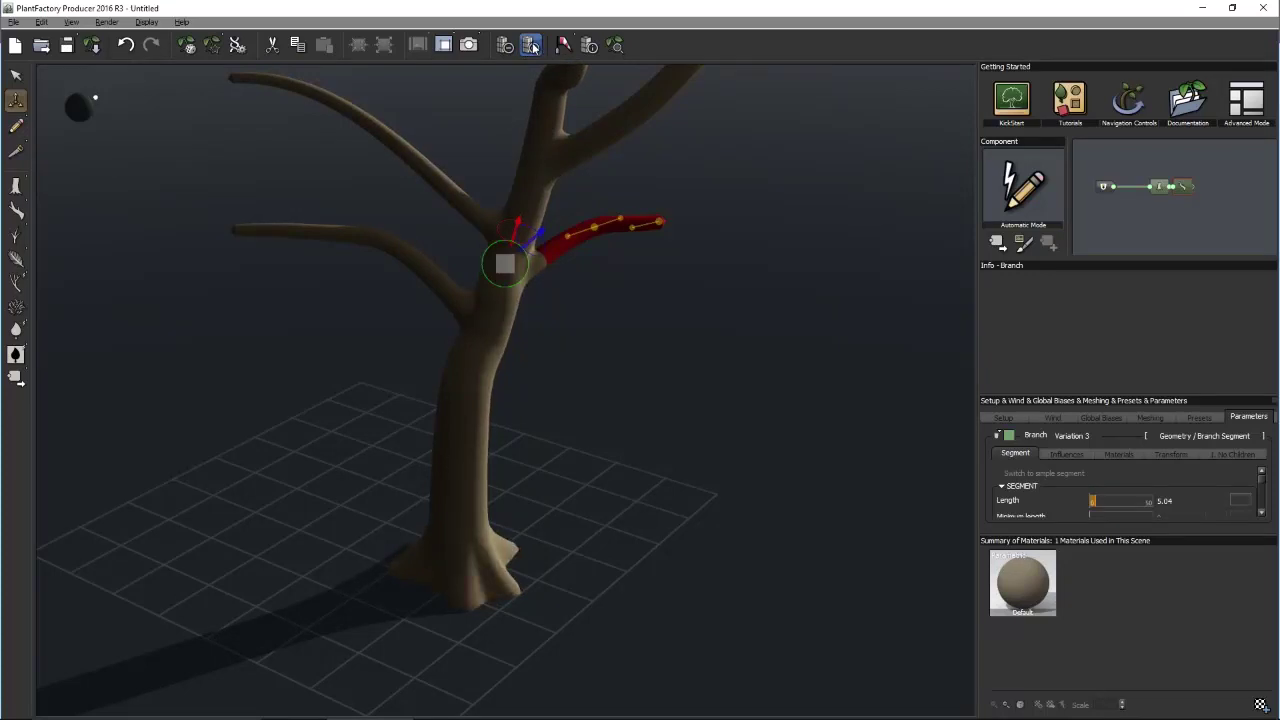
Show the scene statistics overlay and view the tree from a higher angle
middle_drag(620, 429, 546, 524)
middle_drag(587, 494, 560, 430)
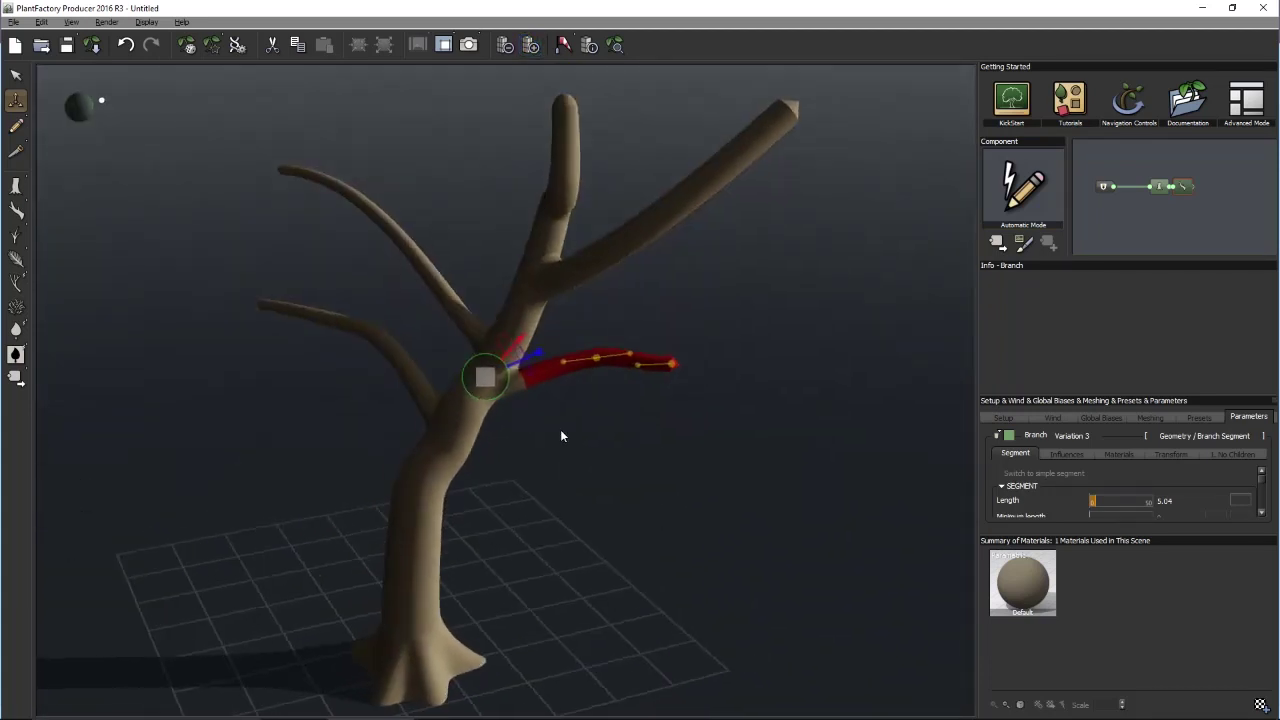
click(589, 45)
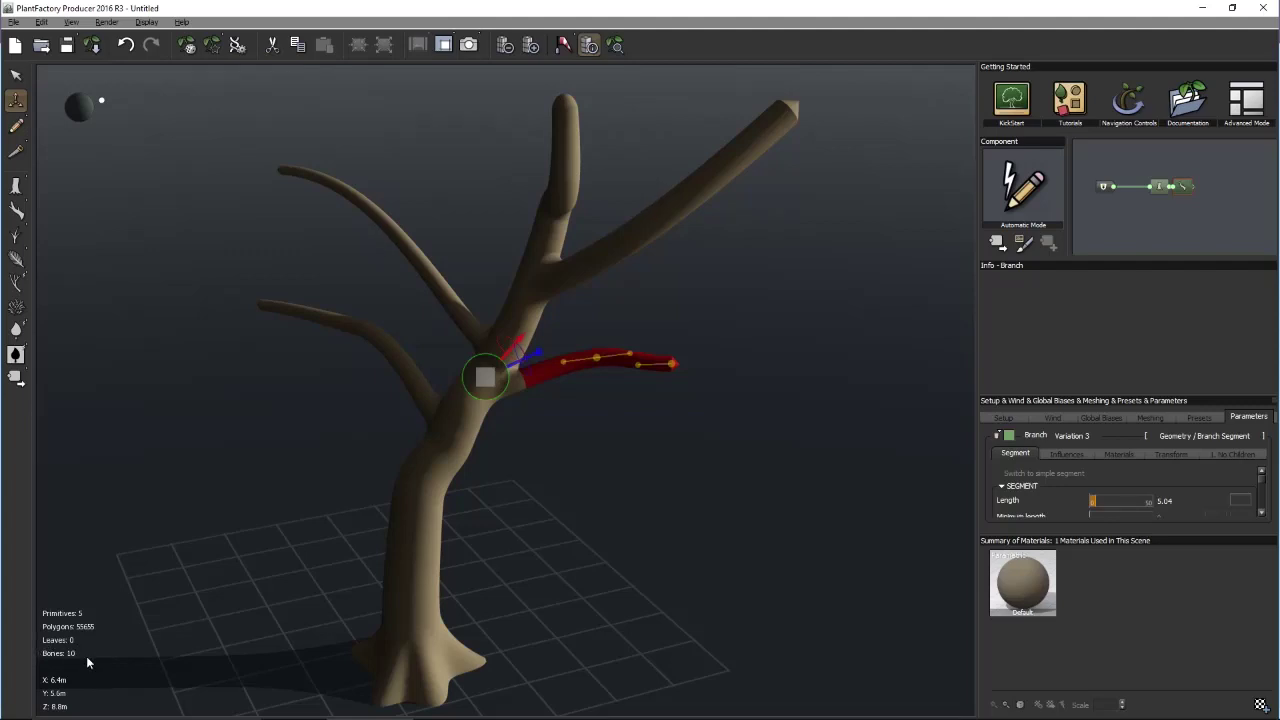
middle_drag(695, 510, 658, 518)
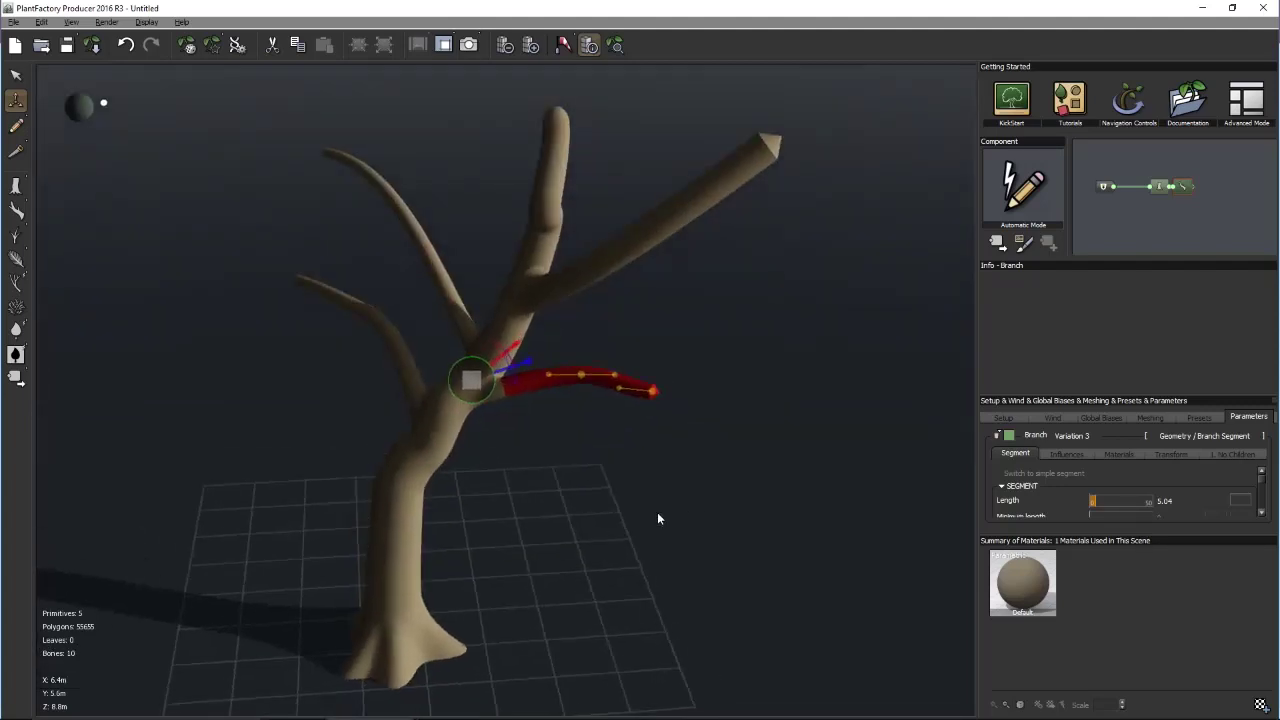
Toggle the wind preview on, then off, while viewing the tree from a closer, lower angle
click(562, 44)
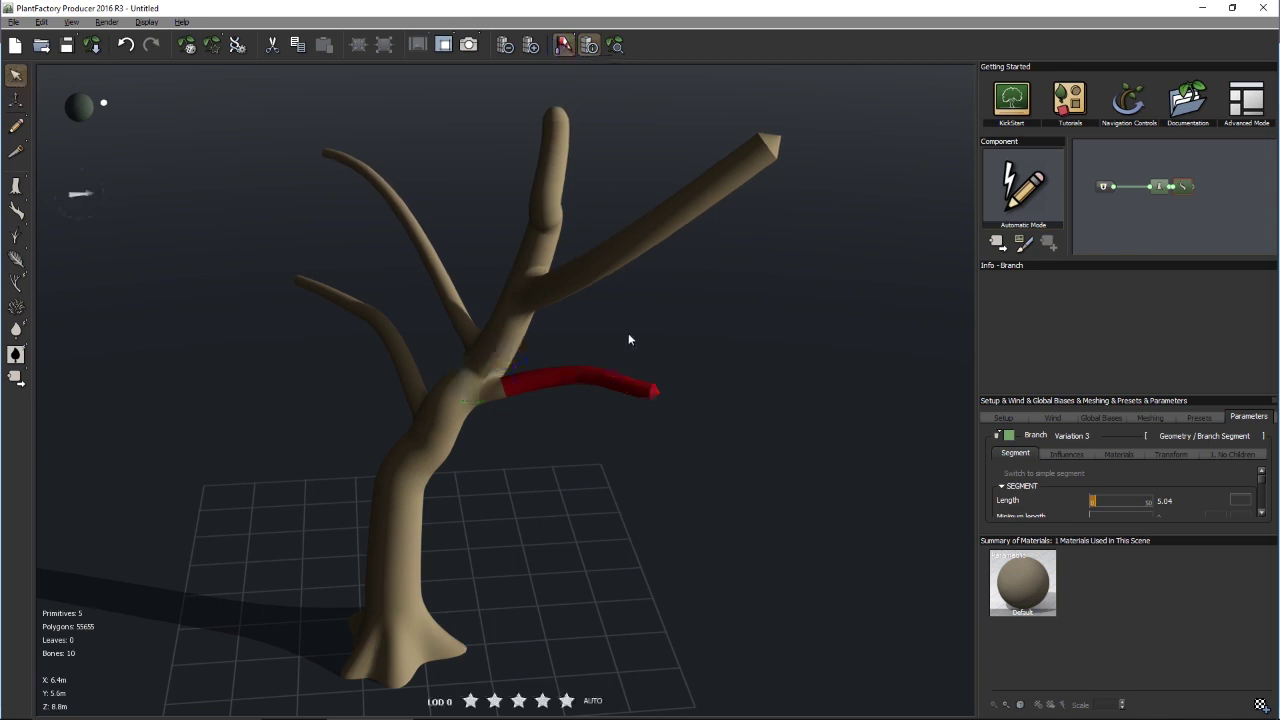
drag(646, 332, 672, 303)
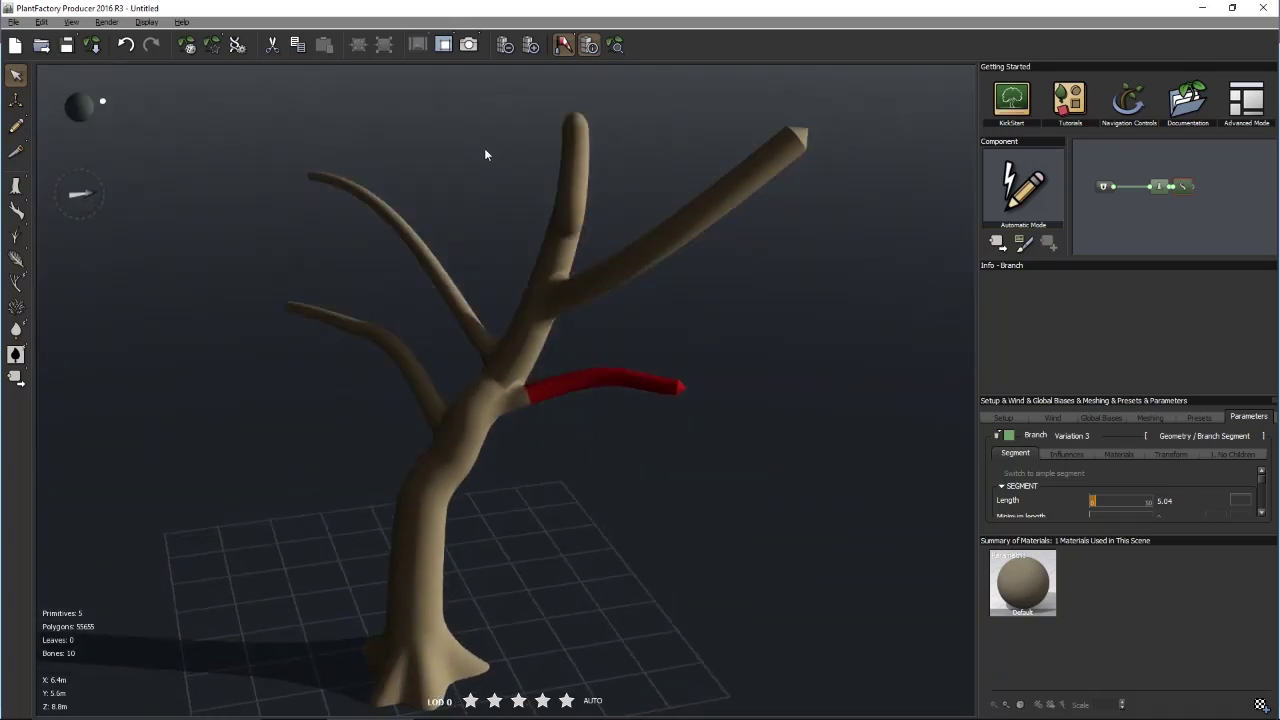
click(562, 47)
drag(717, 263, 684, 229)
scroll(683, 222, down, 3)
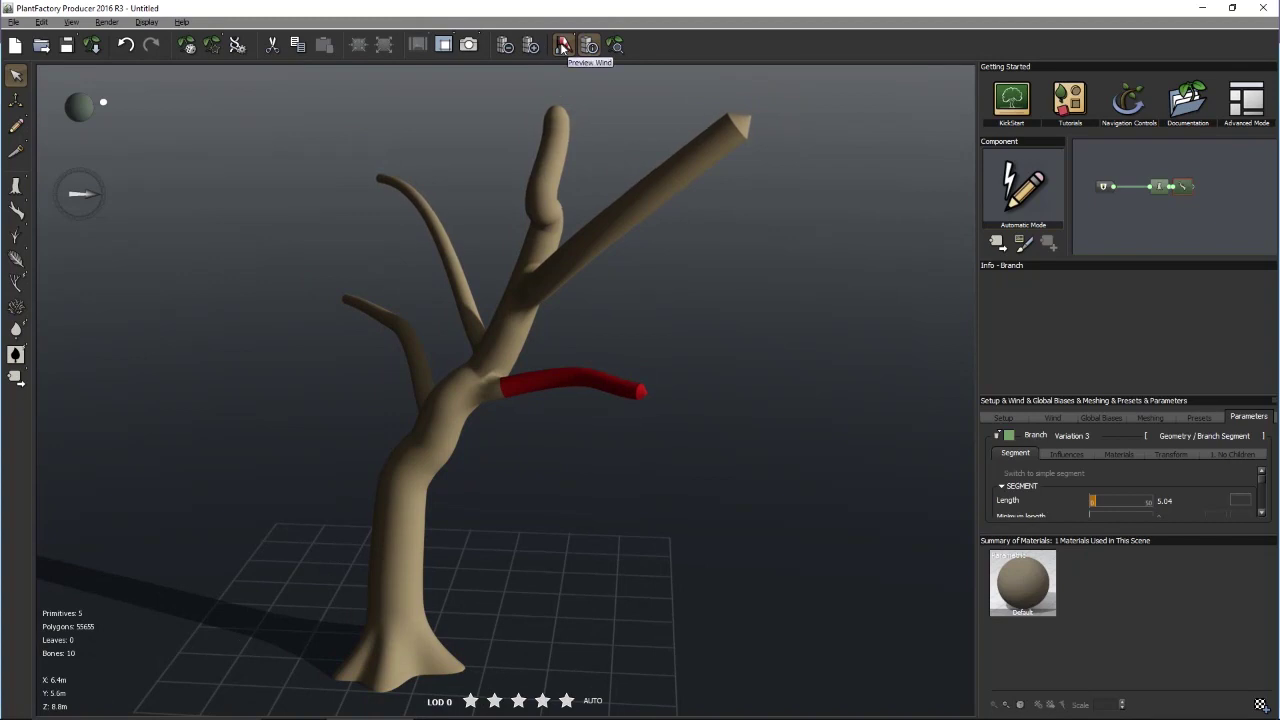
drag(450, 153, 486, 143)
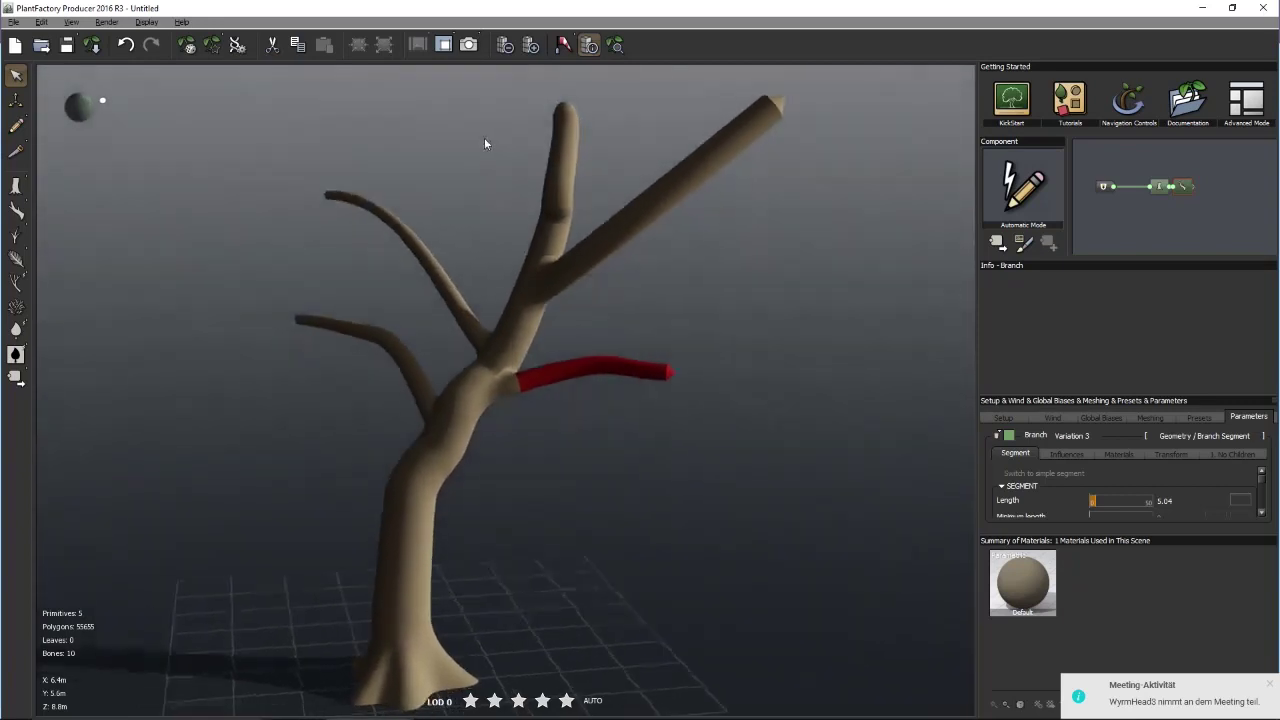
Run a test render, turning off the gamma notice and the post-render options
click(470, 47)
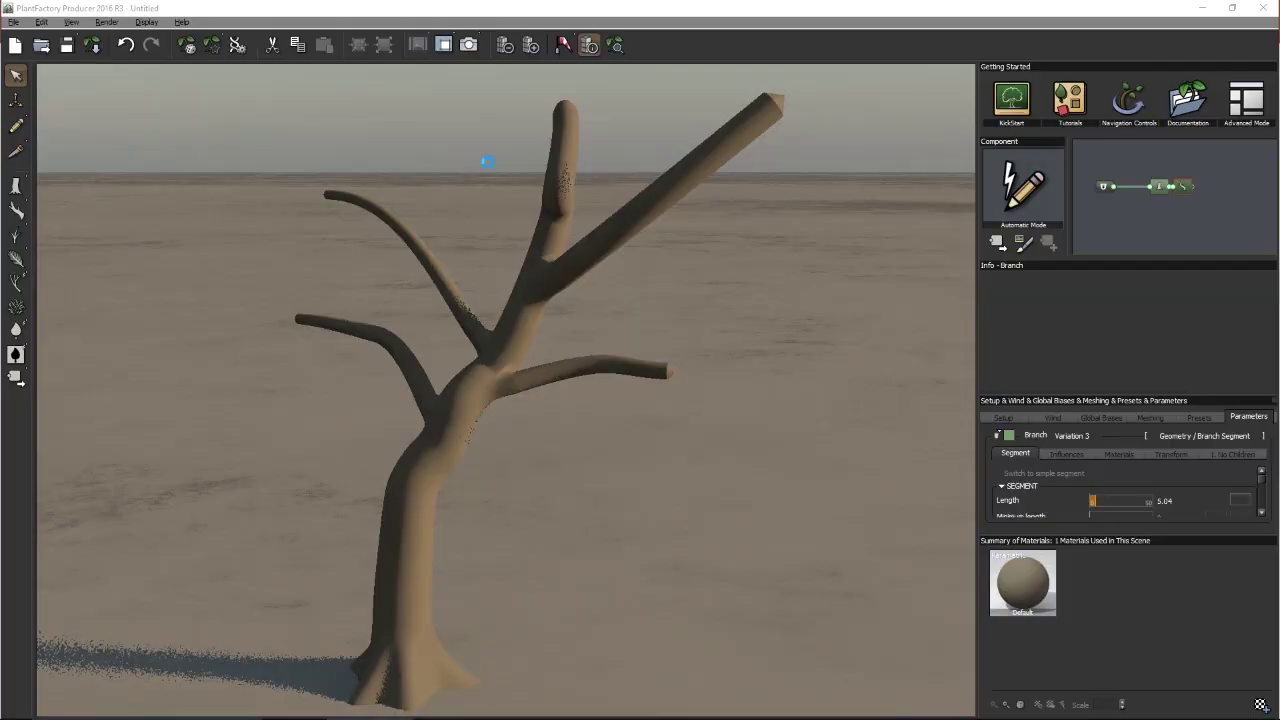
key(alt+Tab)
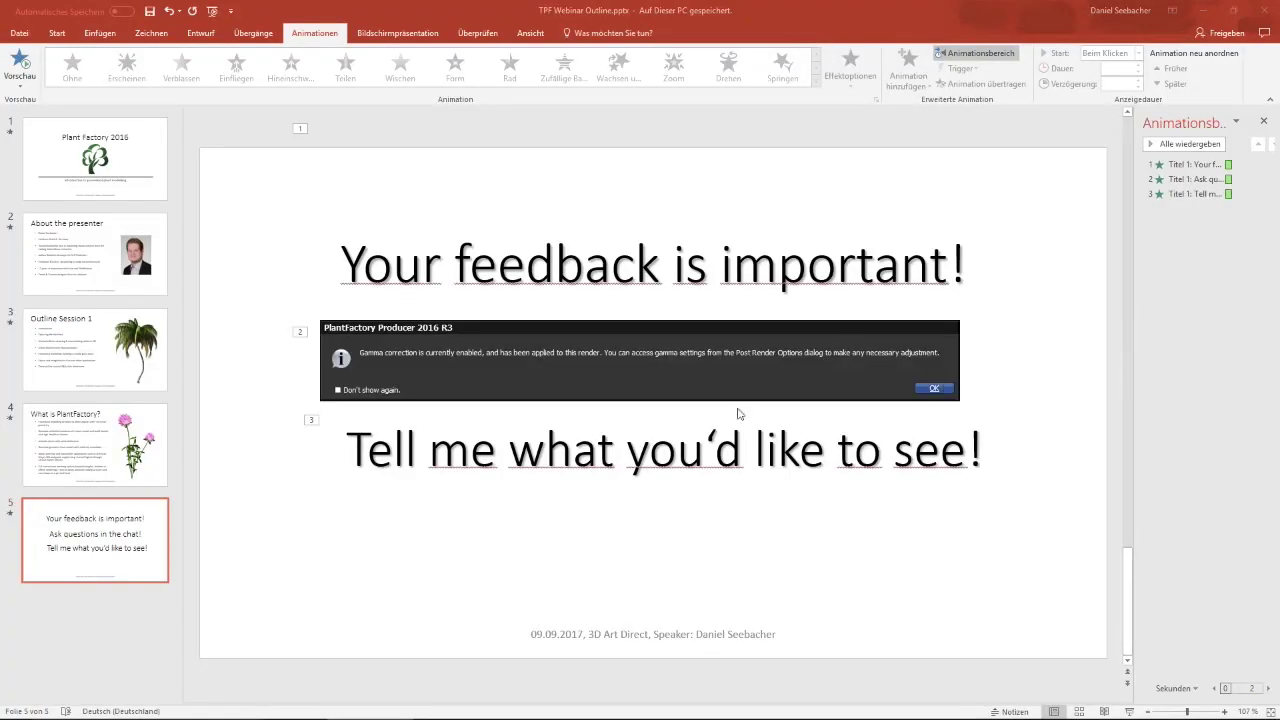
click(382, 392)
click(934, 388)
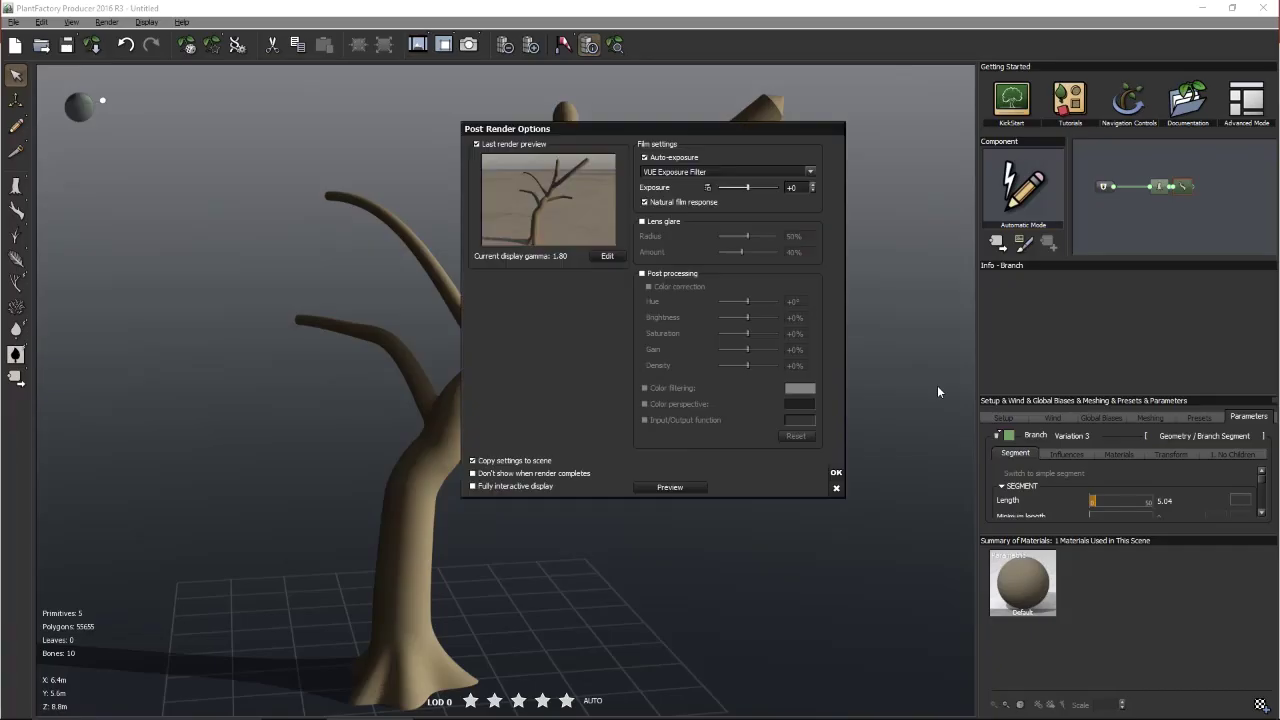
click(538, 475)
click(836, 473)
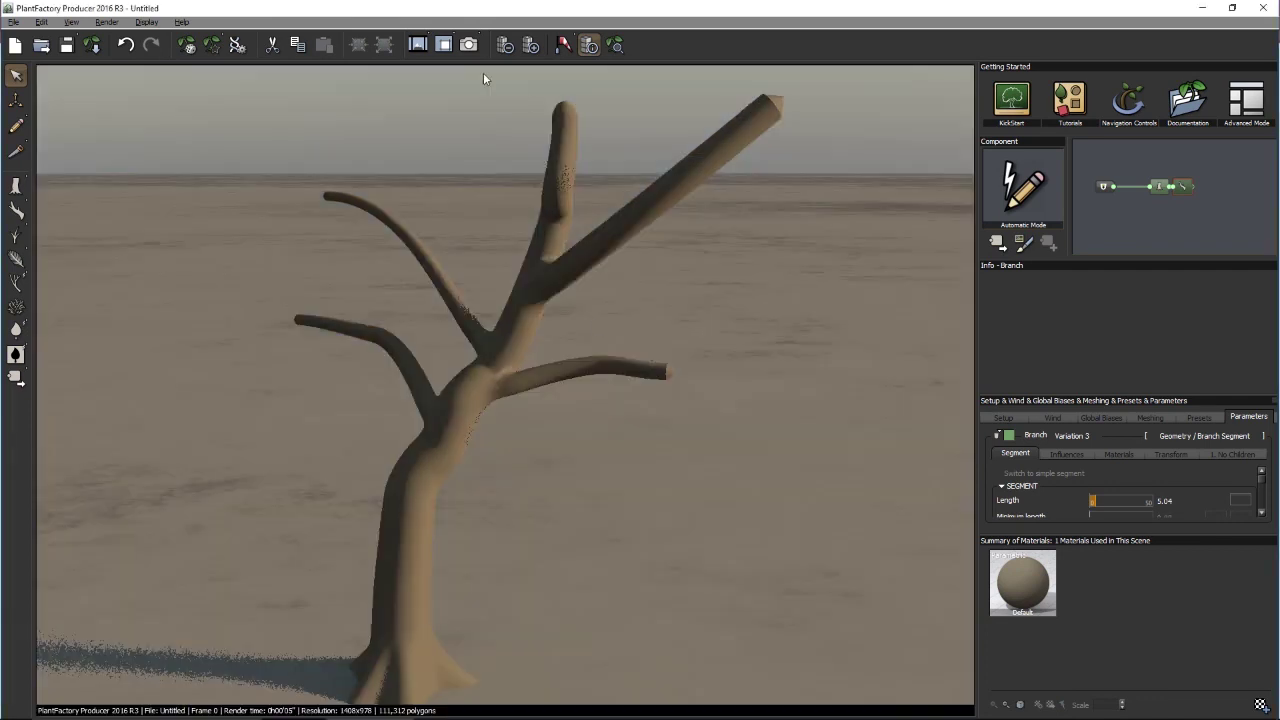
Compare the rendered image with the interactive OpenGL preview by switching between them
click(418, 48)
click(729, 350)
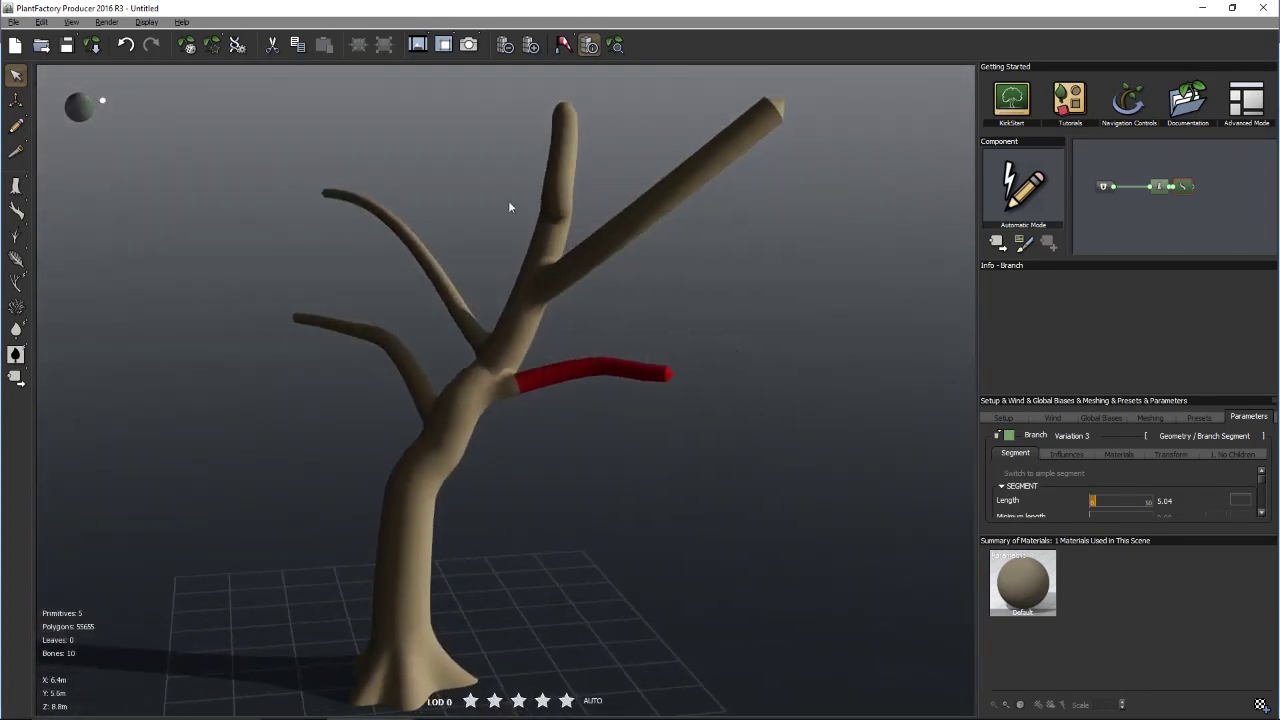
click(418, 45)
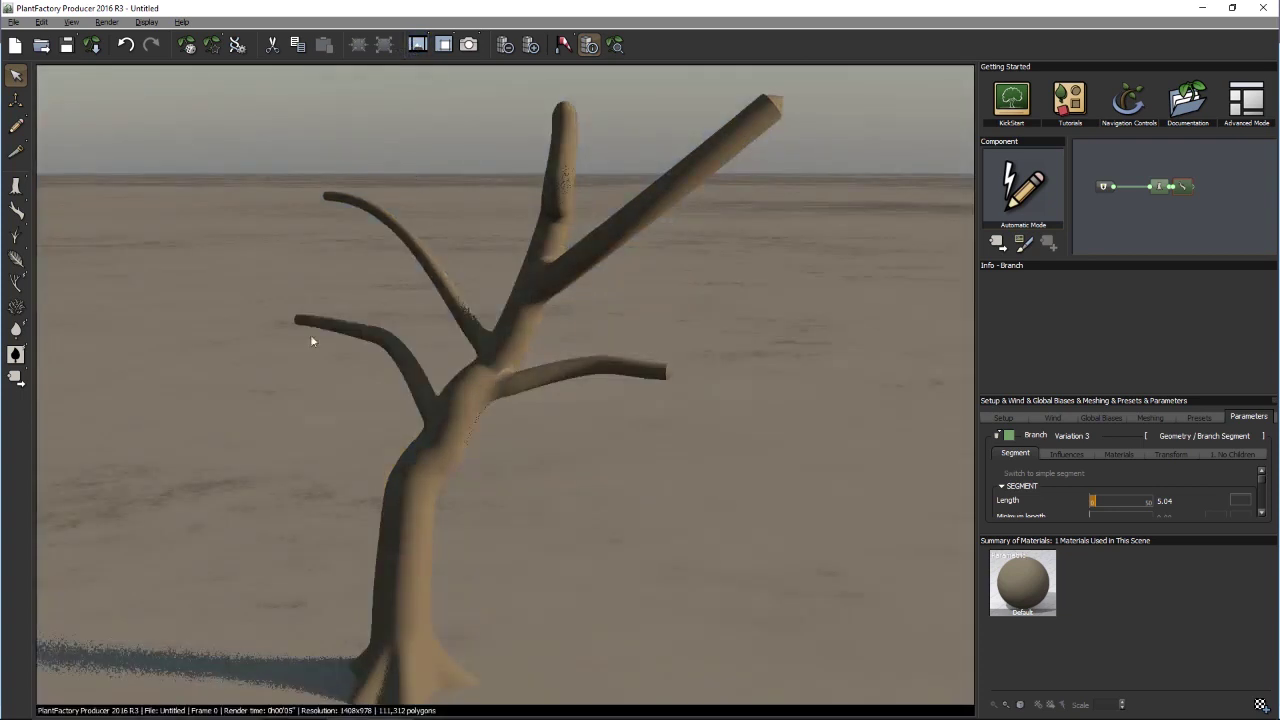
click(708, 329)
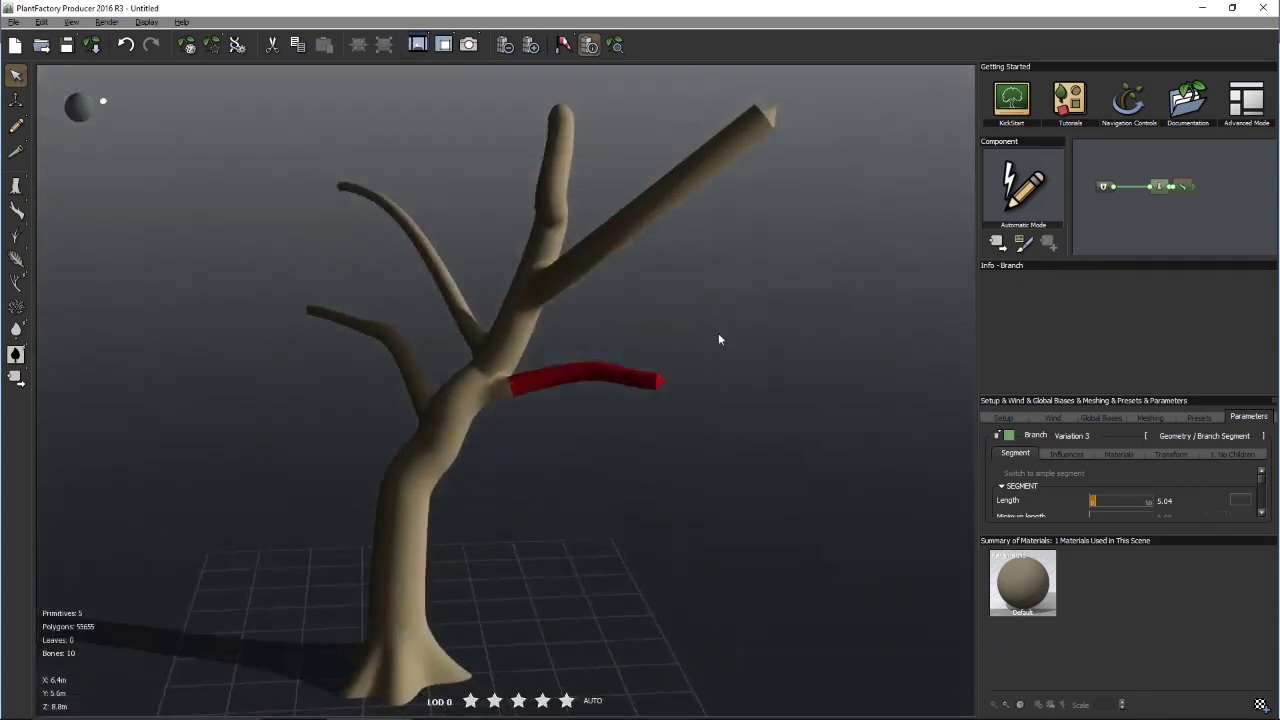
Render a rectangular region over the upper branches, then remove the render region
click(453, 42)
drag(503, 94, 737, 323)
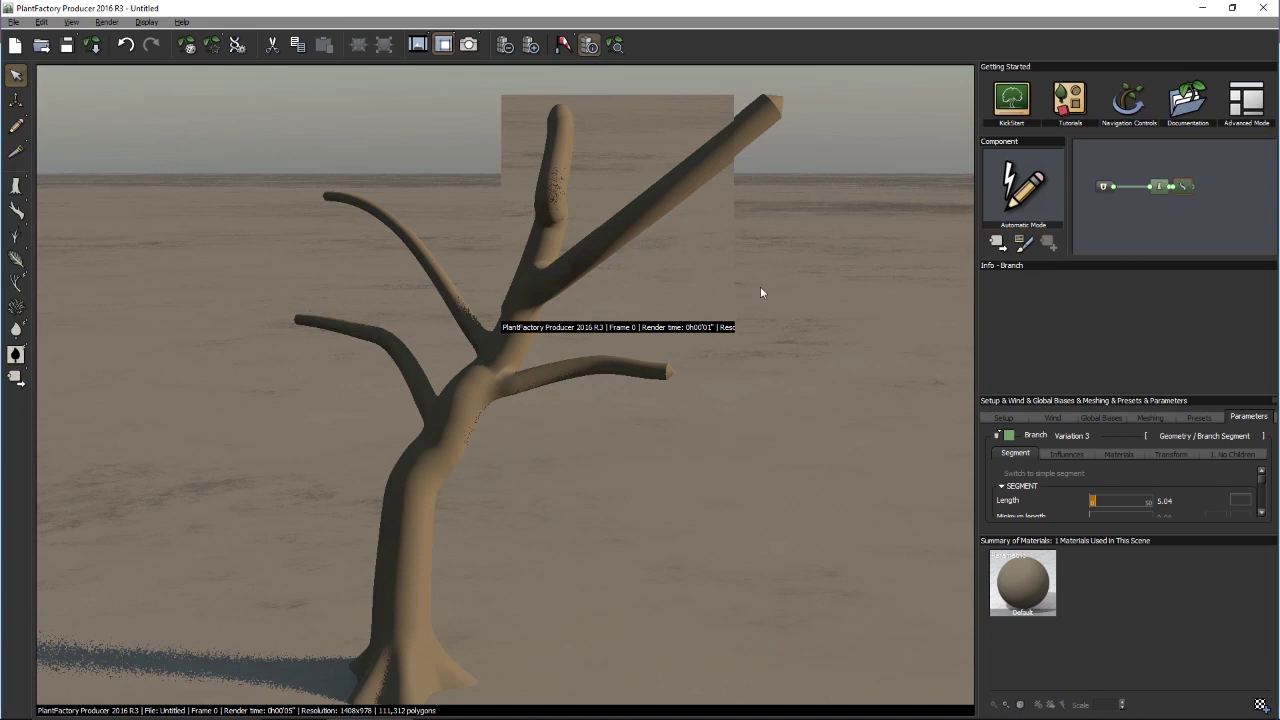
click(761, 288)
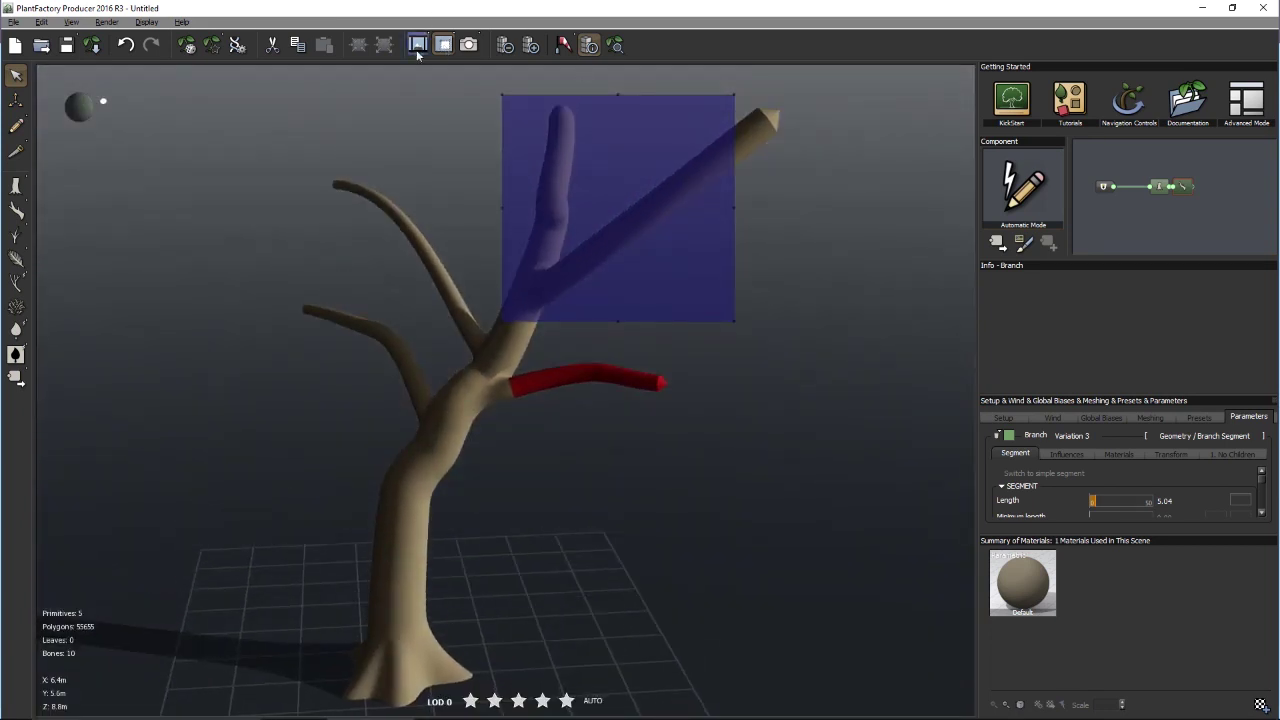
click(444, 47)
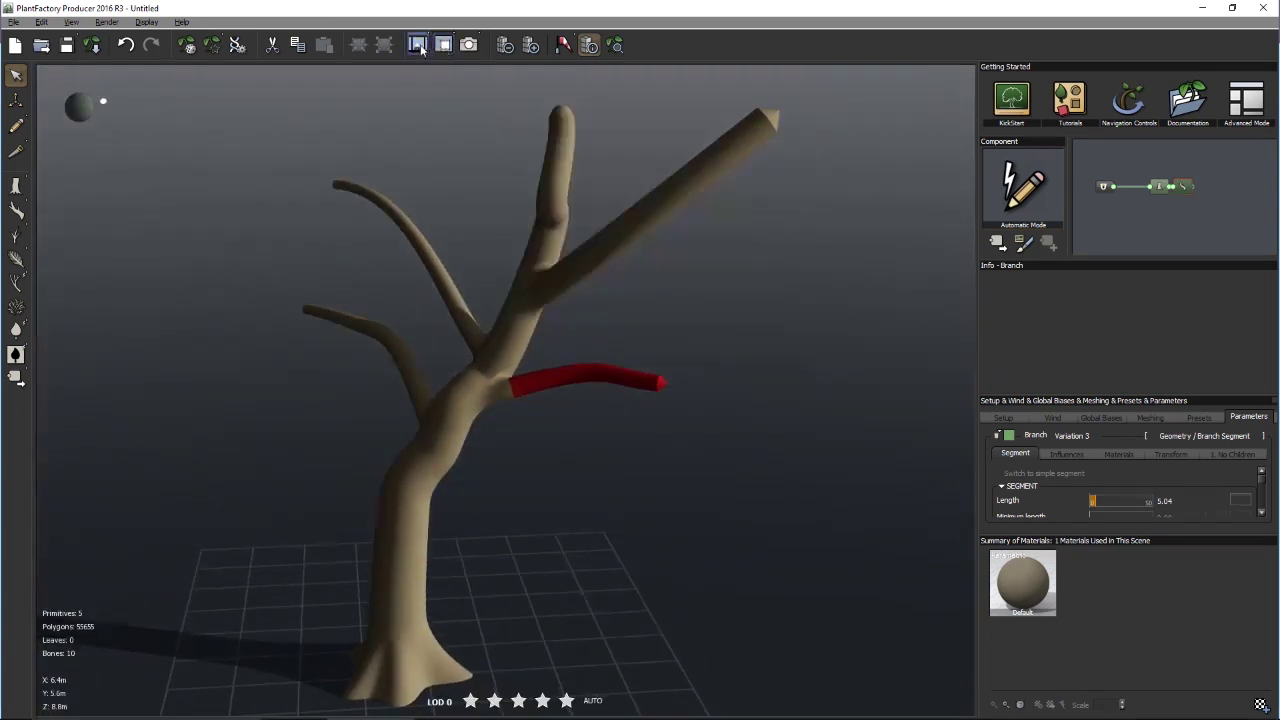
click(418, 45)
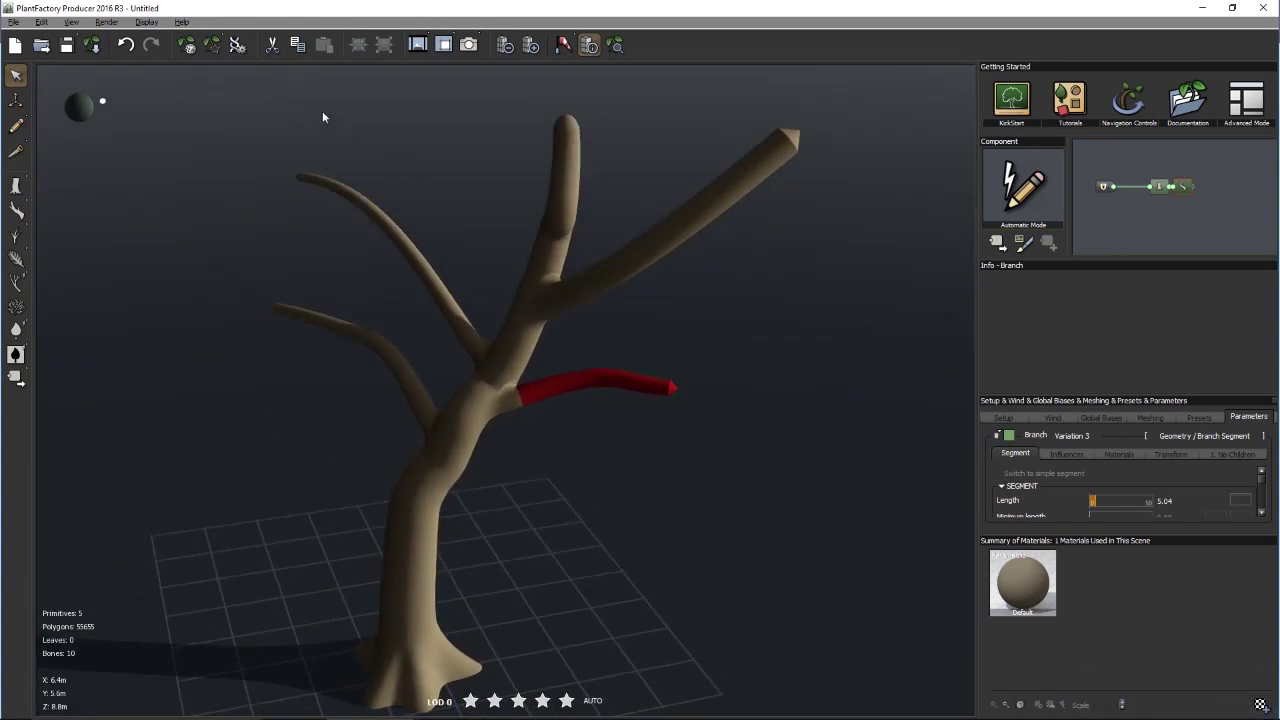
Generate three new random variations of the tree's trunk and branches
click(189, 48)
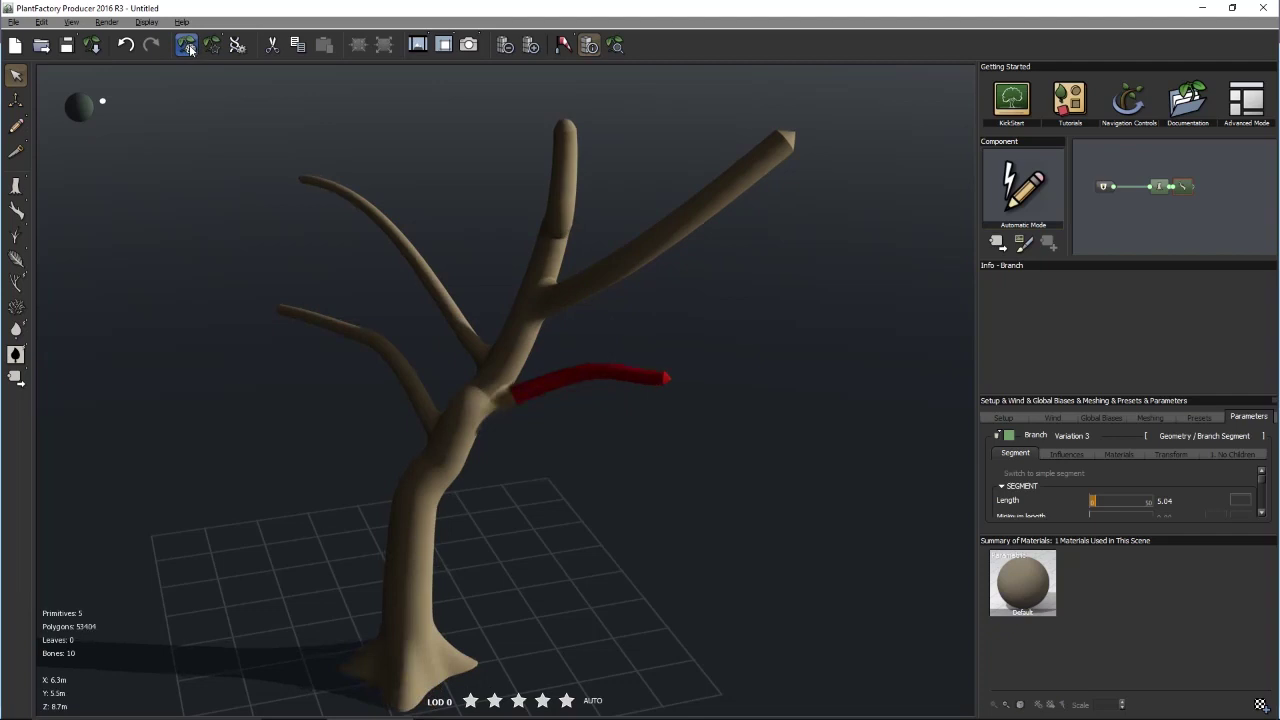
click(189, 48)
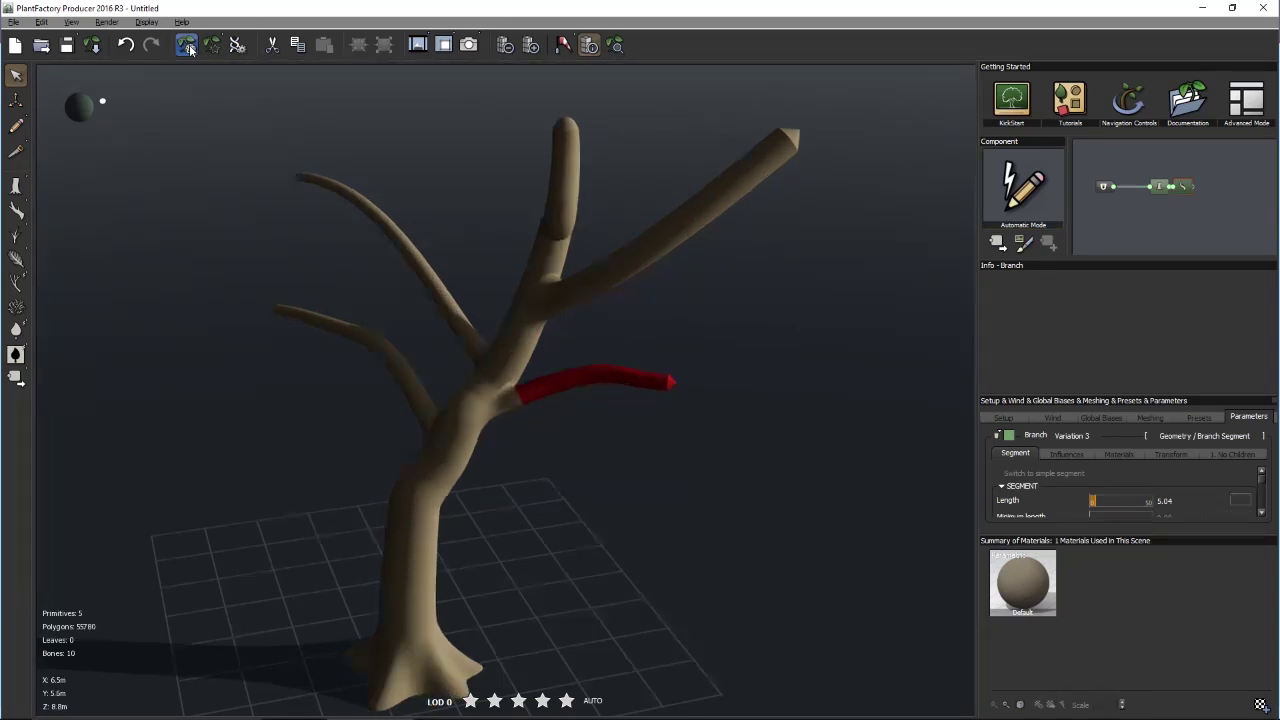
click(189, 48)
mouse_move(360, 448)
right_down()
mouse_move(414, 449)
mouse_move(334, 449)
mouse_move(380, 463)
mouse_move(380, 443)
mouse_move(356, 439)
mouse_move(369, 440)
right_up()
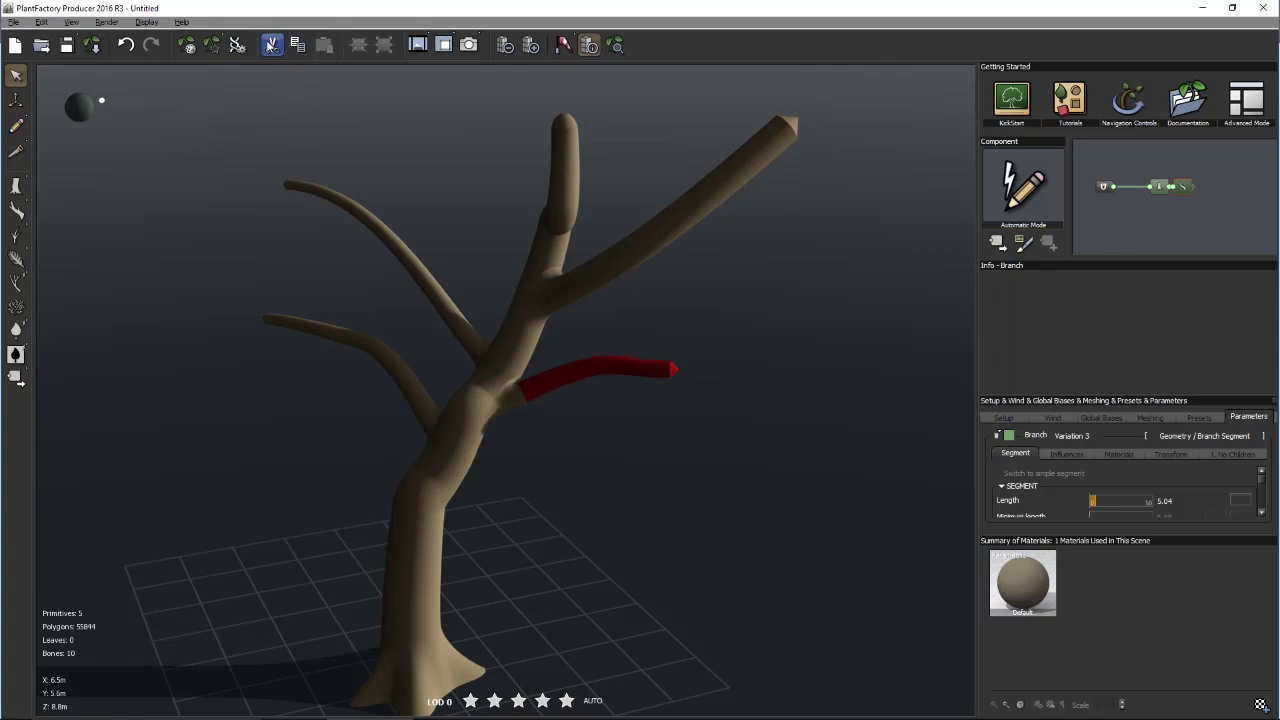
Swing the light so the shadow falls toward the back right, then switch to branch drawing
middle_drag(156, 108, 116, 102)
mouse_move(103, 99)
mouse_down()
mouse_move(51, 76)
mouse_move(51, 88)
mouse_move(74, 75)
mouse_move(52, 61)
mouse_move(66, 103)
mouse_move(51, 82)
mouse_up()
mouse_move(202, 189)
mouse_down()
mouse_move(251, 210)
mouse_move(228, 214)
mouse_up()
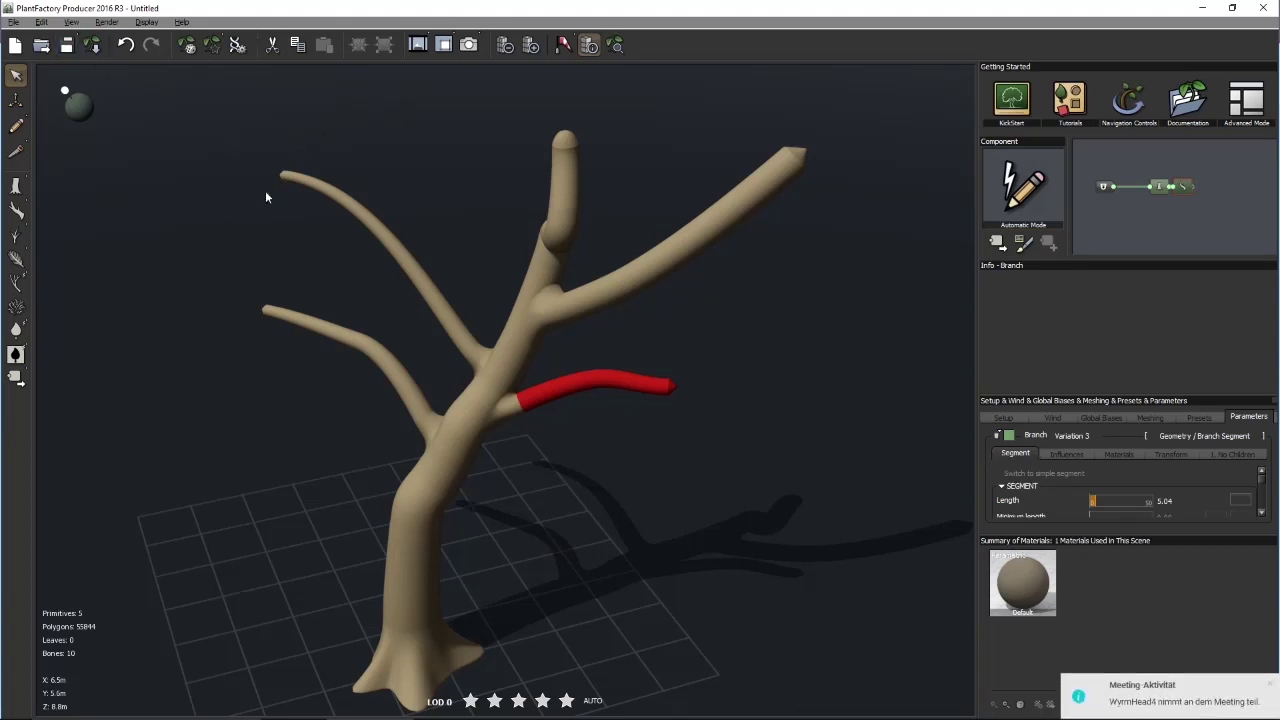
mouse_move(271, 390)
mouse_down()
mouse_move(299, 399)
mouse_move(282, 382)
mouse_up()
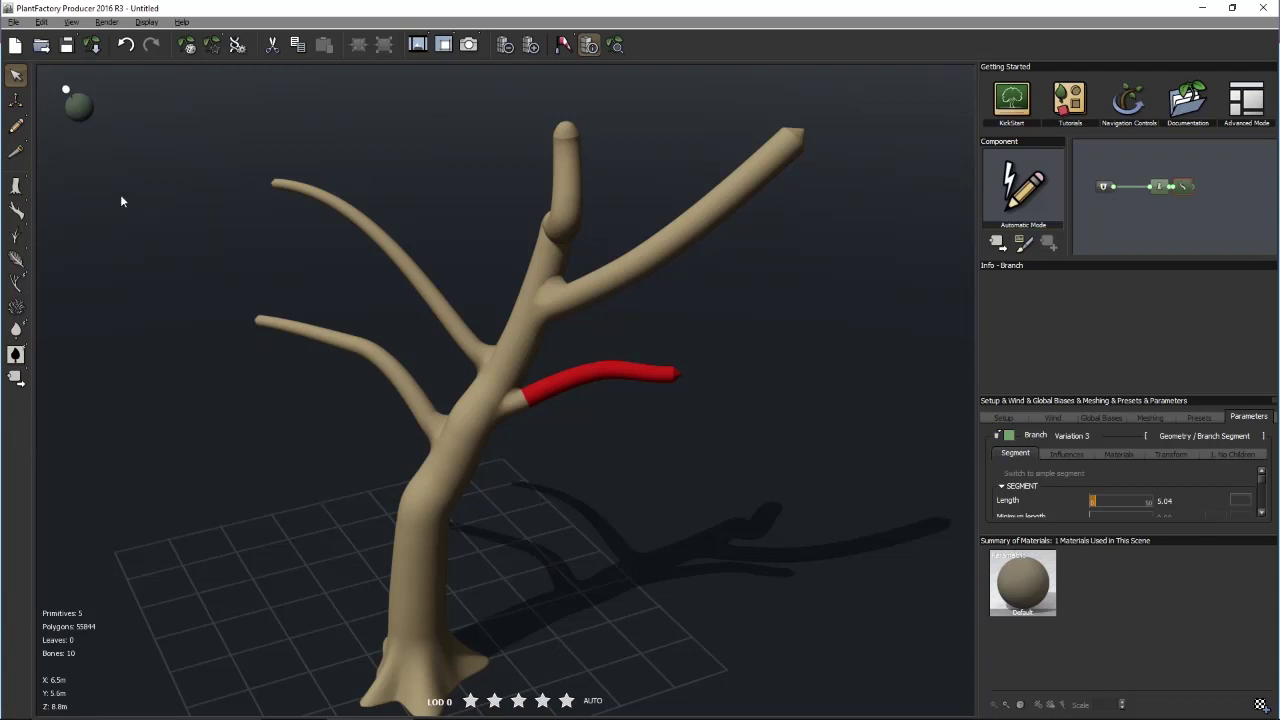
click(17, 126)
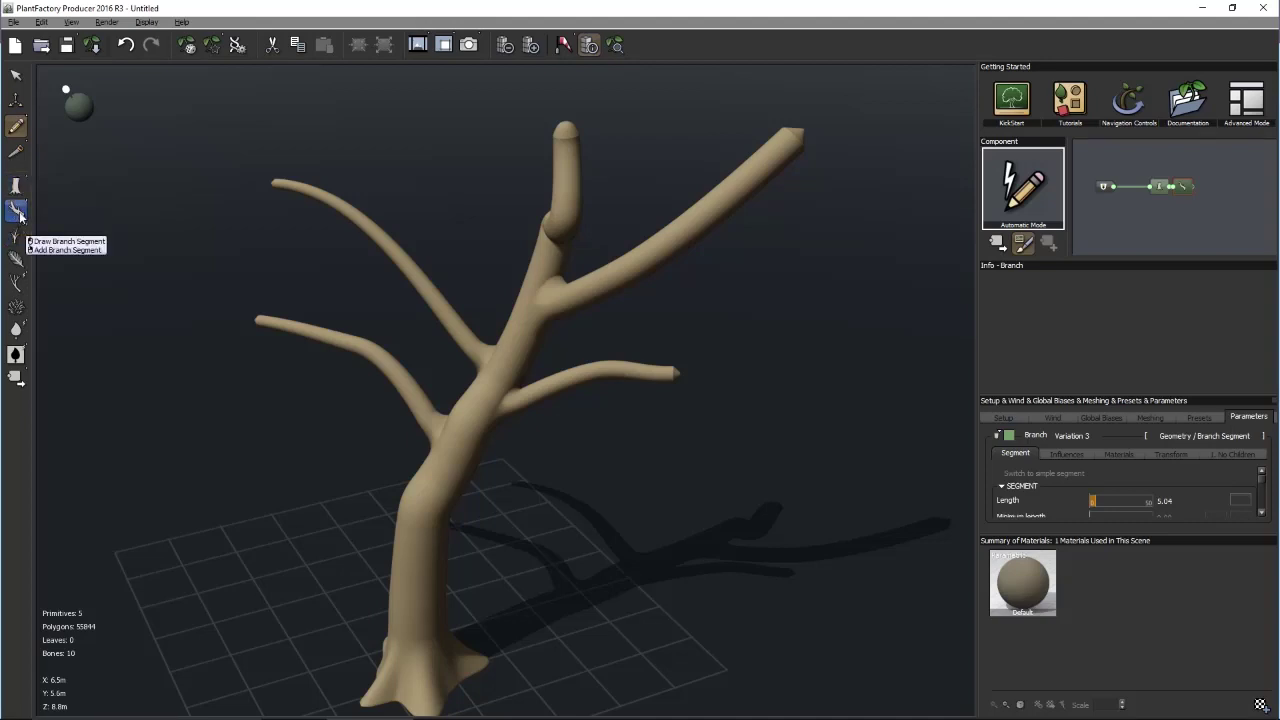
Choose the Palm component and draw a palm frond stroke from the upper-left branch
click(17, 213)
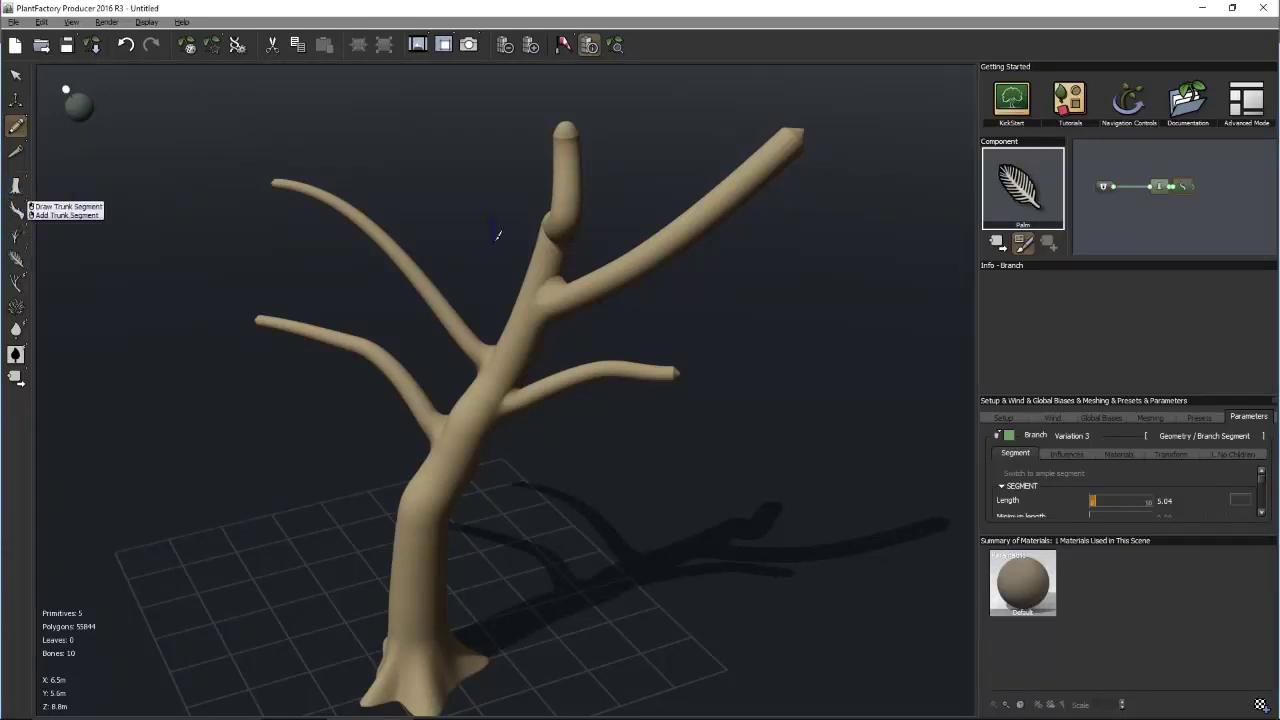
mouse_move(691, 323)
middle_down()
mouse_move(654, 340)
mouse_move(683, 306)
middle_up()
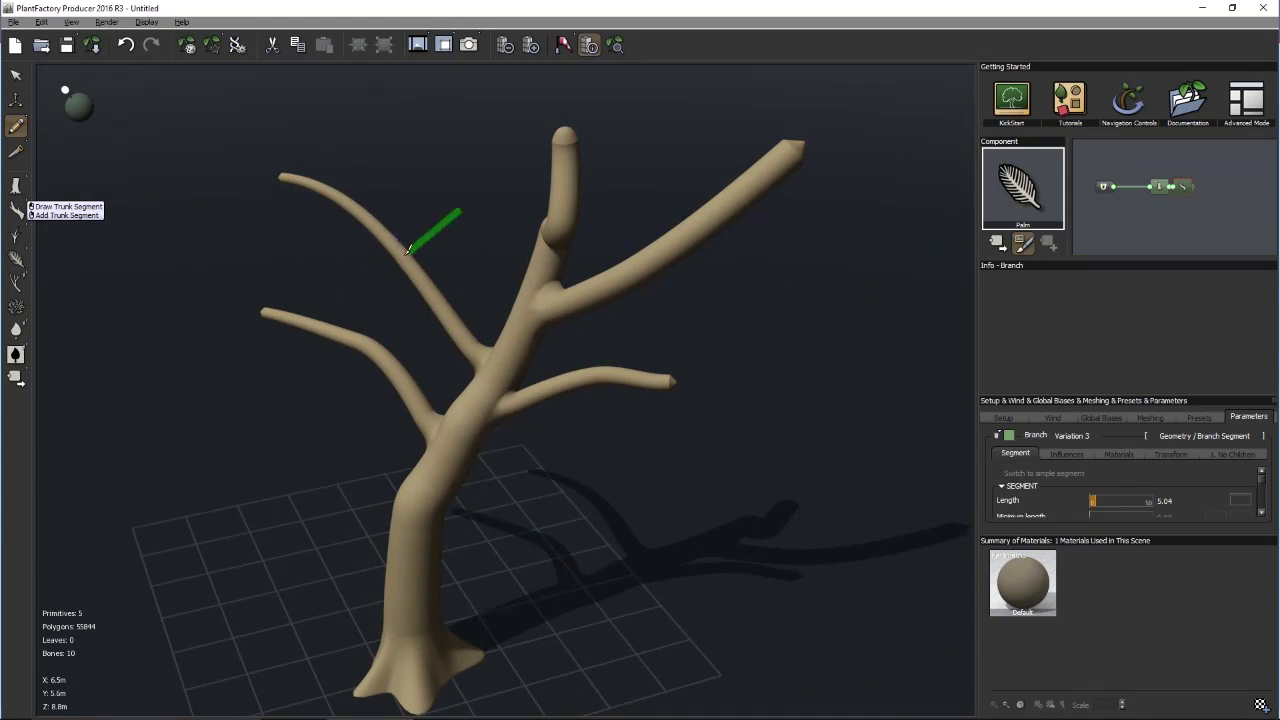
drag(410, 246, 511, 172)
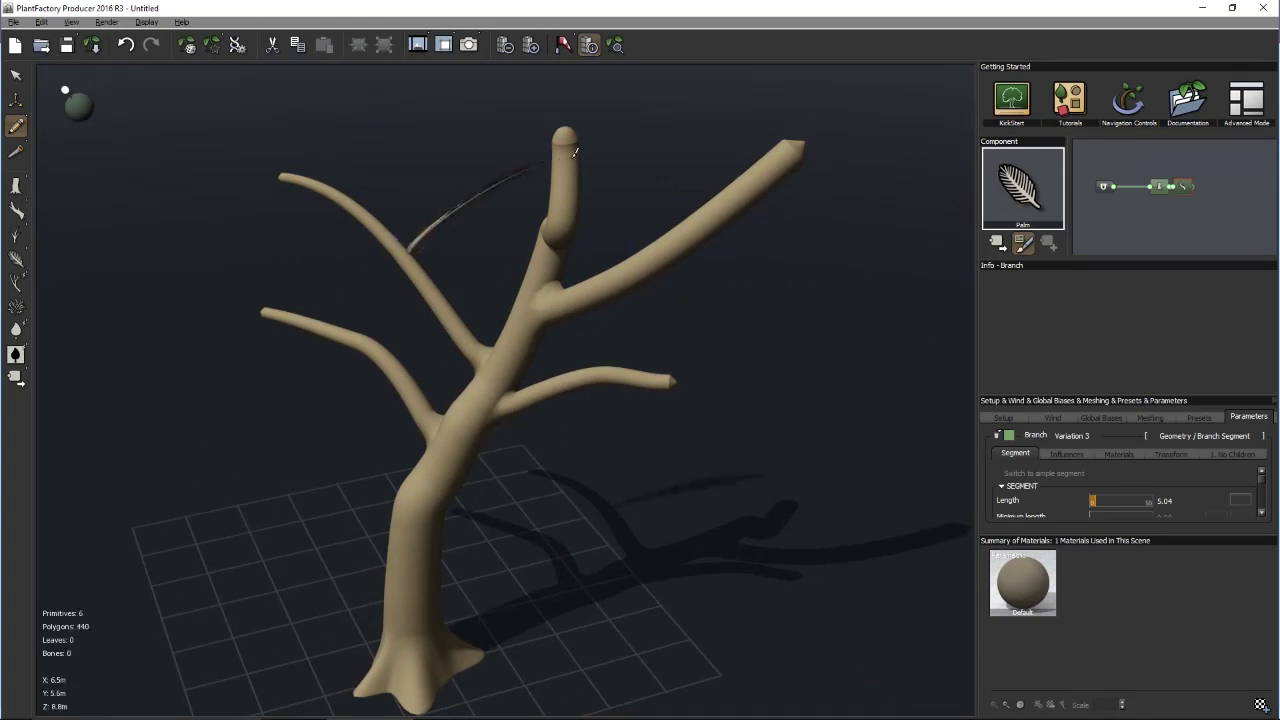
mouse_move(630, 185)
middle_down()
mouse_move(582, 255)
mouse_move(480, 255)
mouse_move(394, 249)
mouse_move(337, 200)
mouse_move(421, 207)
mouse_move(168, 180)
middle_up()
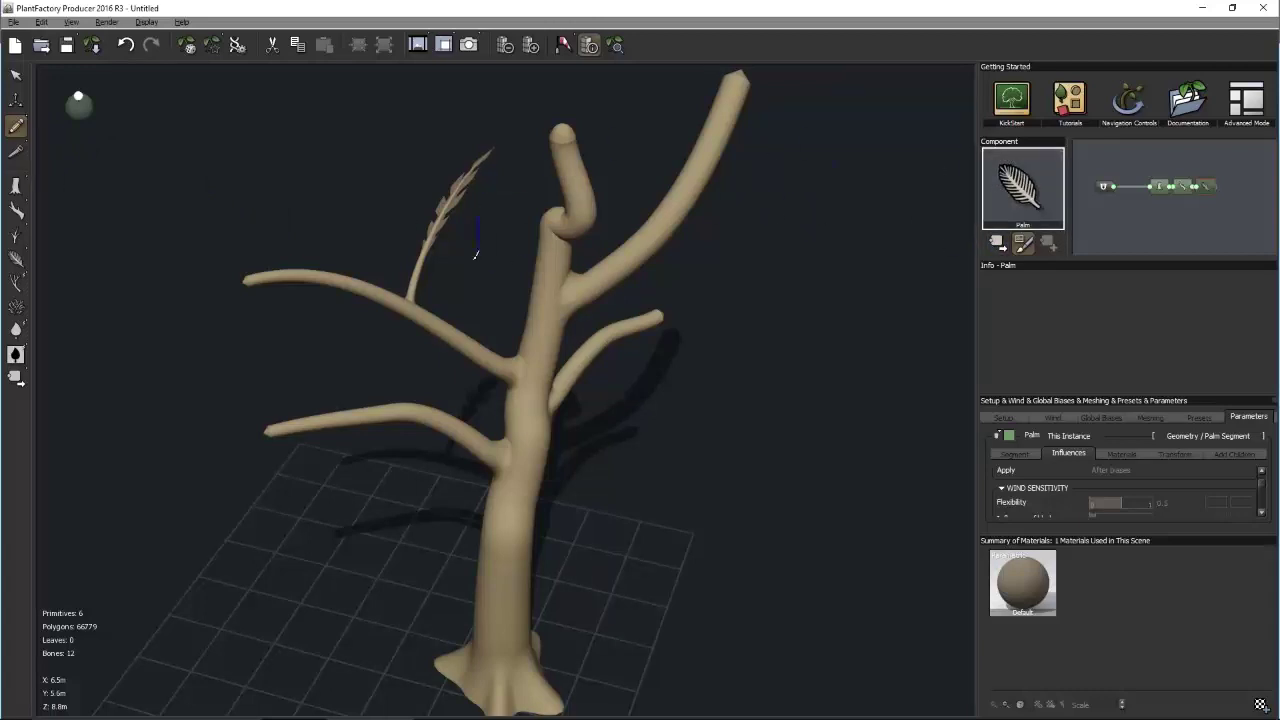
Start a new plant without saving the old one and browse the component library to Trunks
click(15, 45)
click(683, 389)
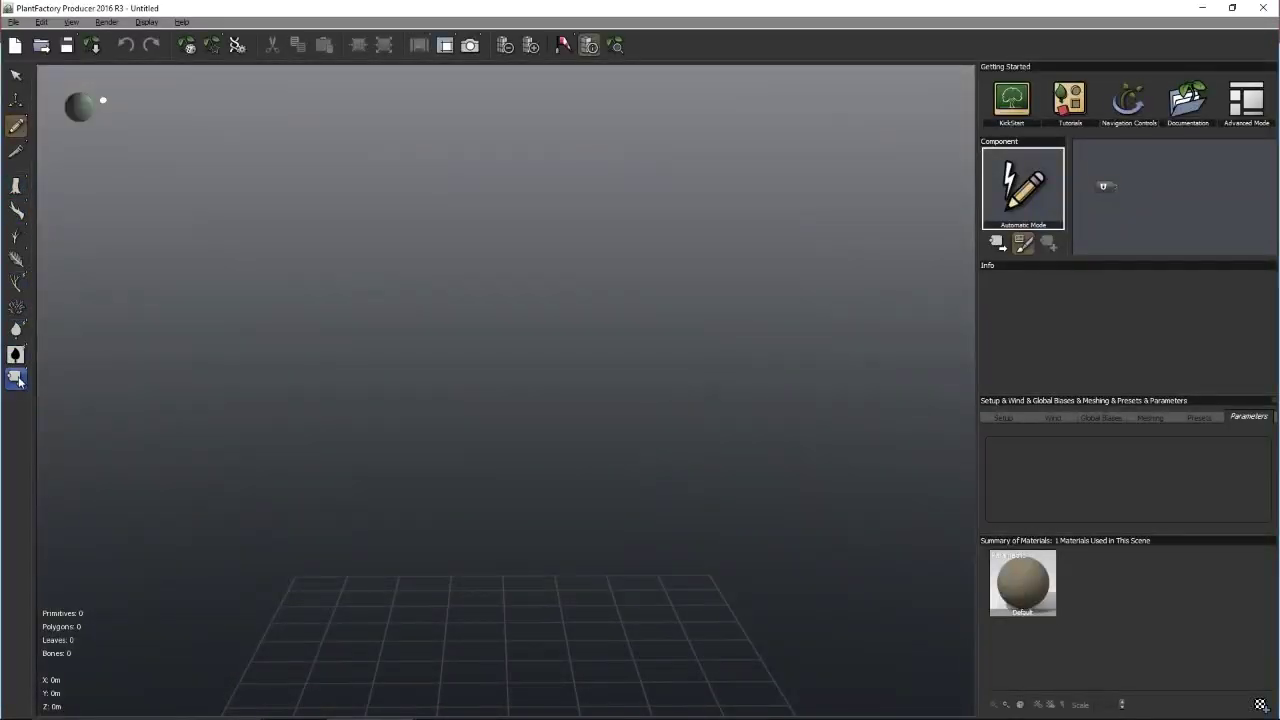
click(997, 243)
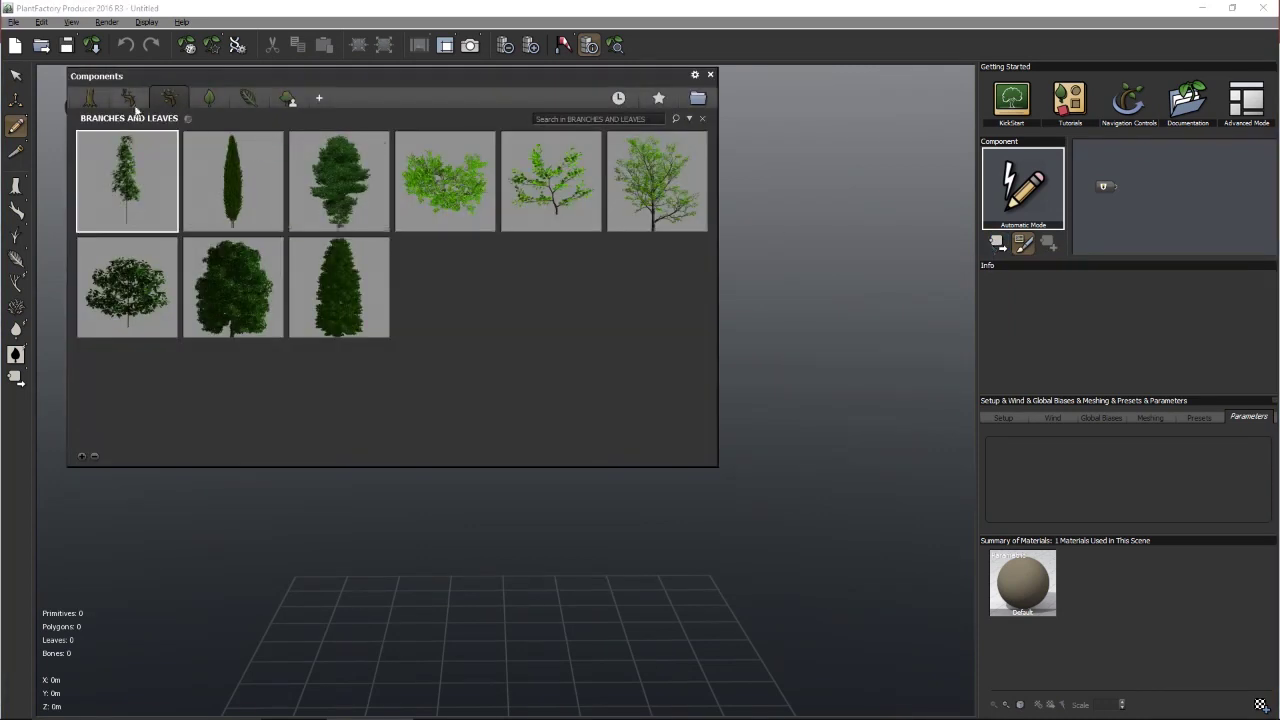
click(133, 108)
click(98, 104)
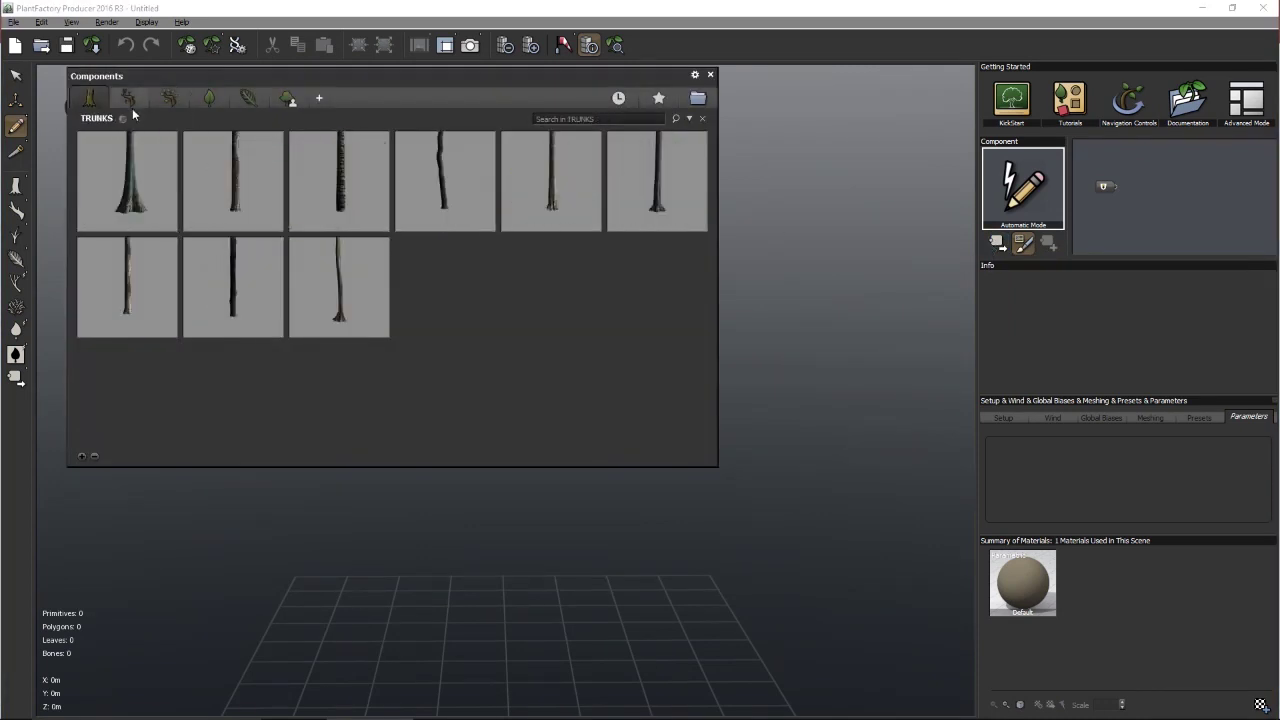
click(205, 102)
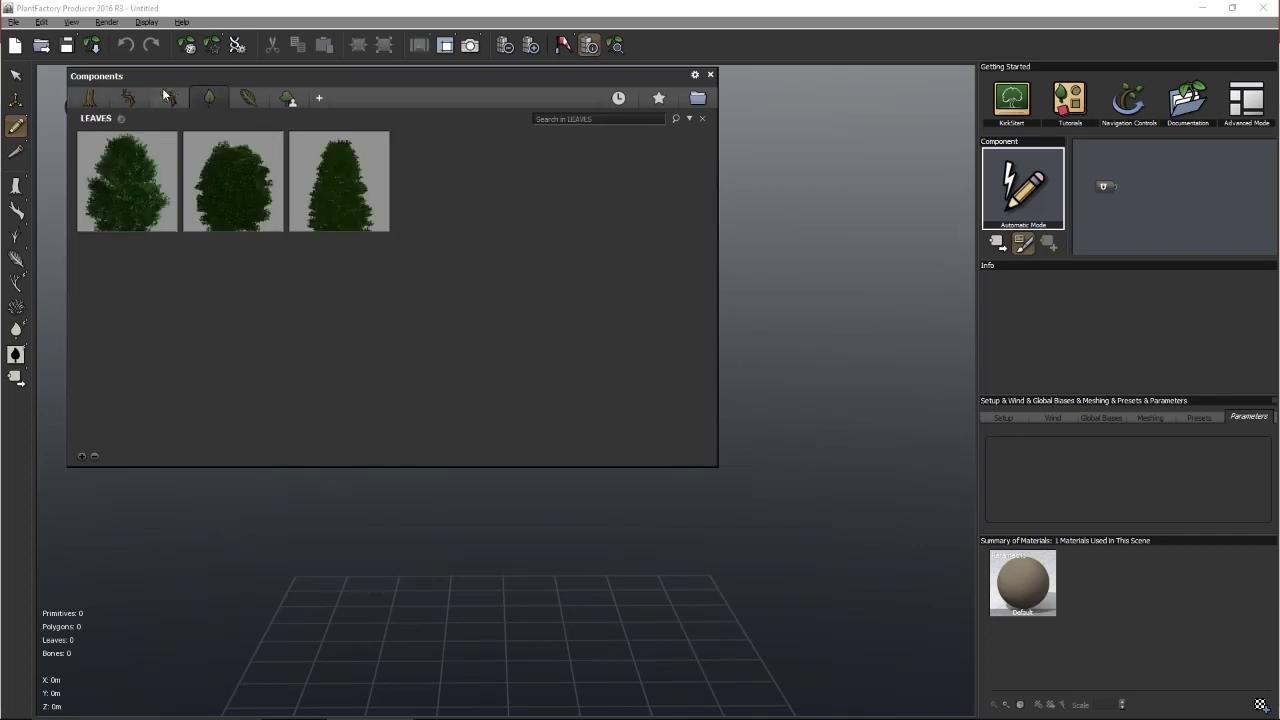
click(164, 94)
click(91, 101)
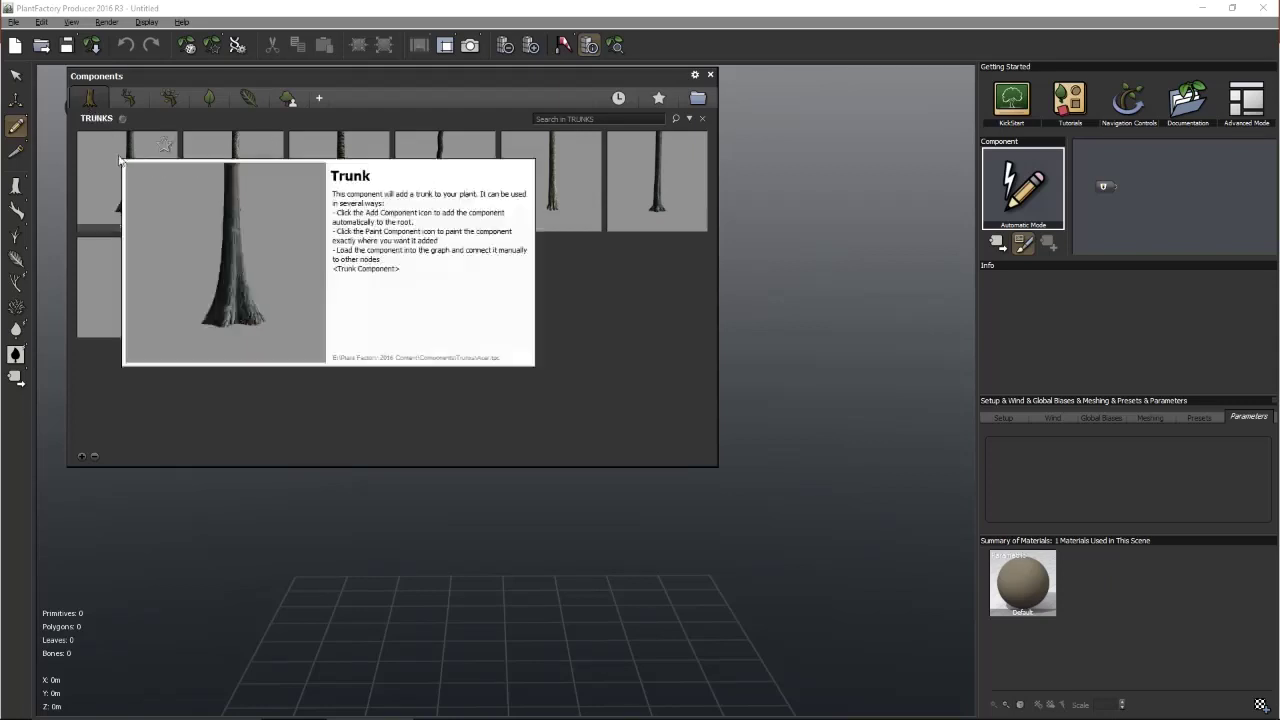
Load the basic Trunk component into the plant and select the trunk to see its settings
double_click(108, 148)
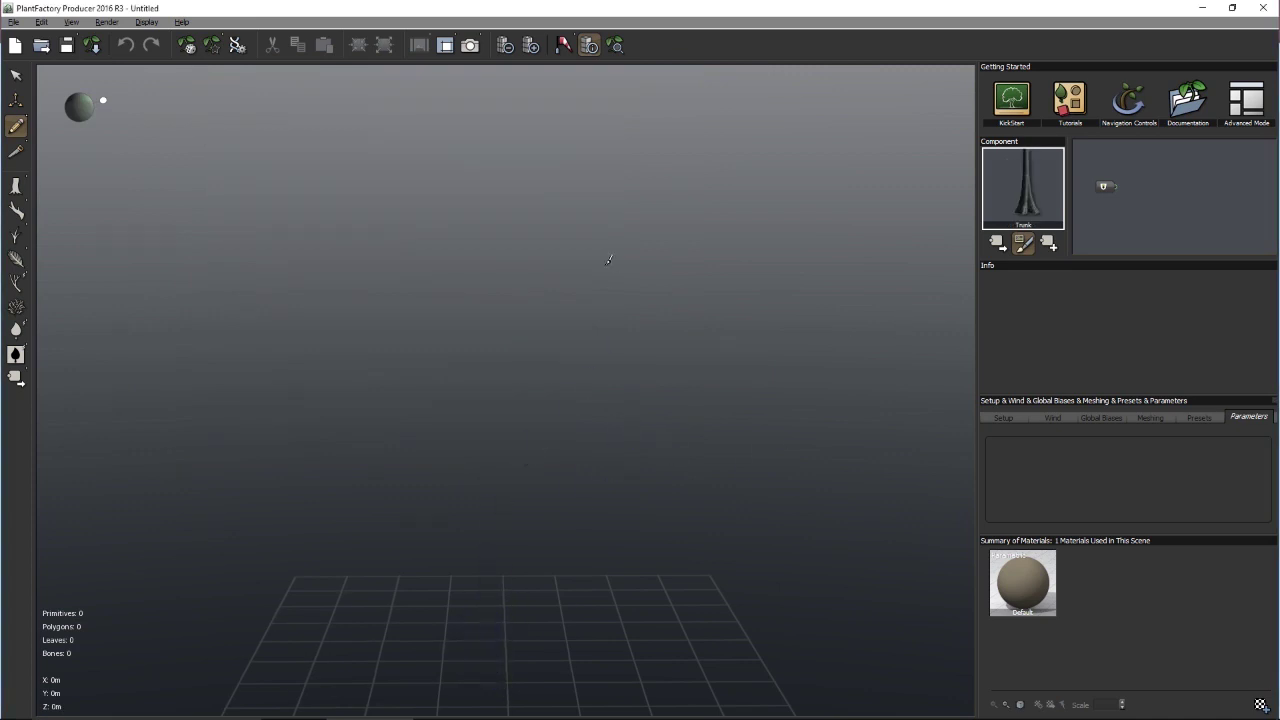
click(1048, 244)
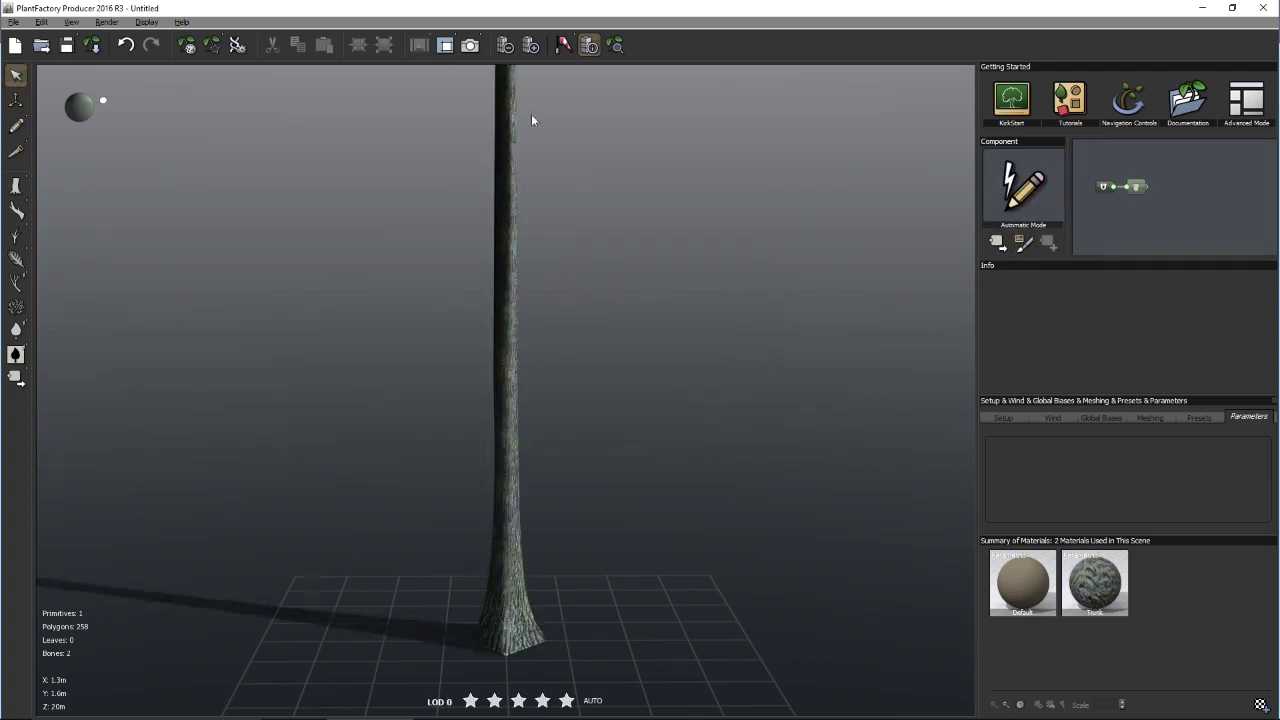
mouse_move(561, 243)
mouse_down()
mouse_move(591, 414)
mouse_move(569, 254)
mouse_up()
scroll(569, 255, down, 3)
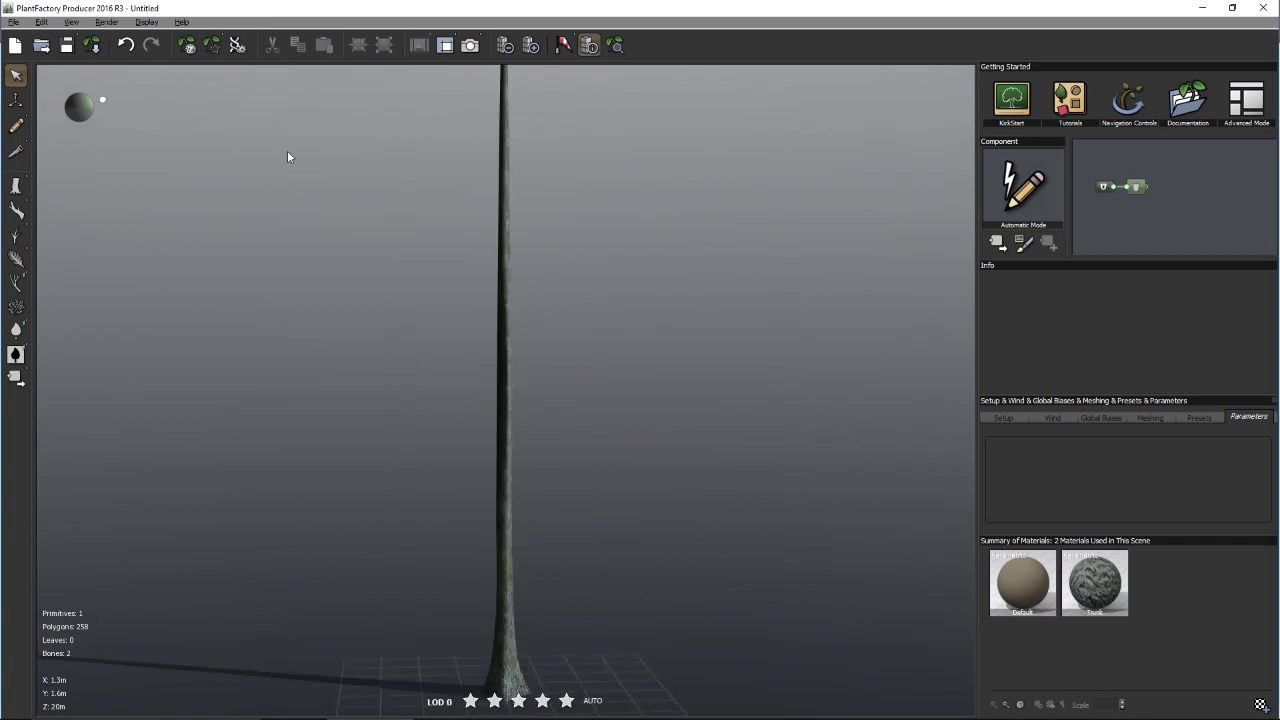
click(16, 100)
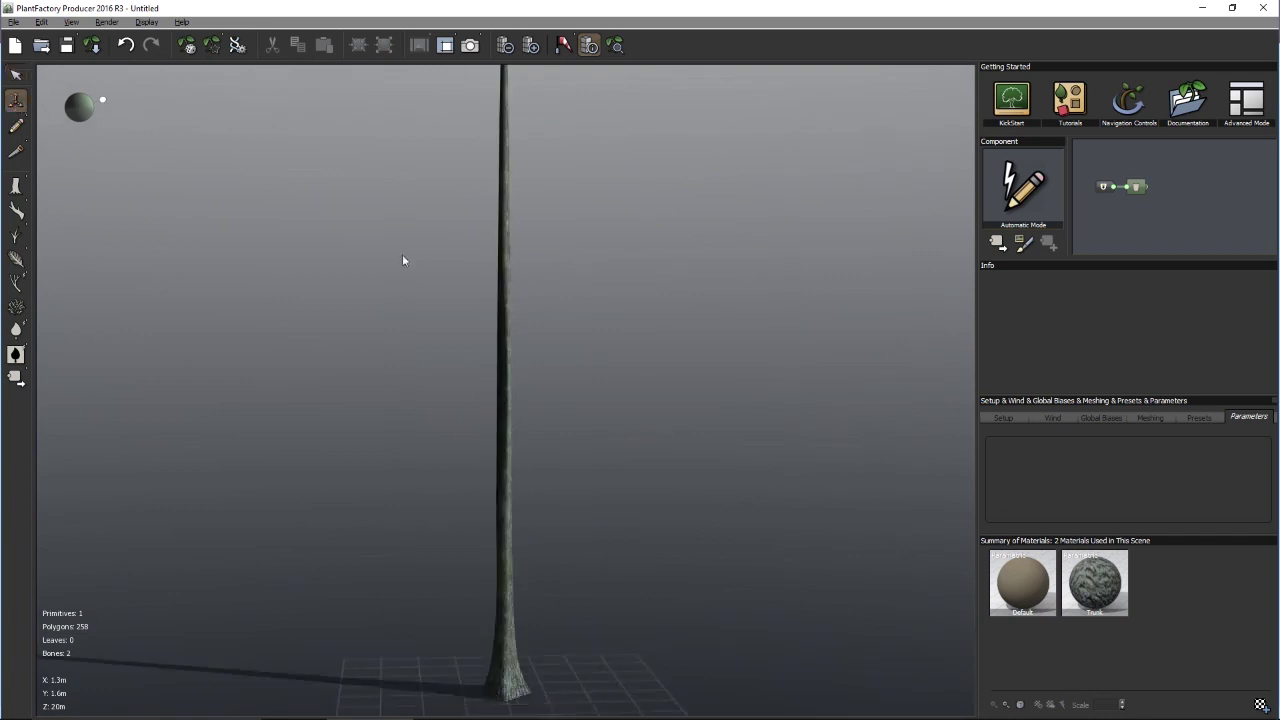
click(502, 226)
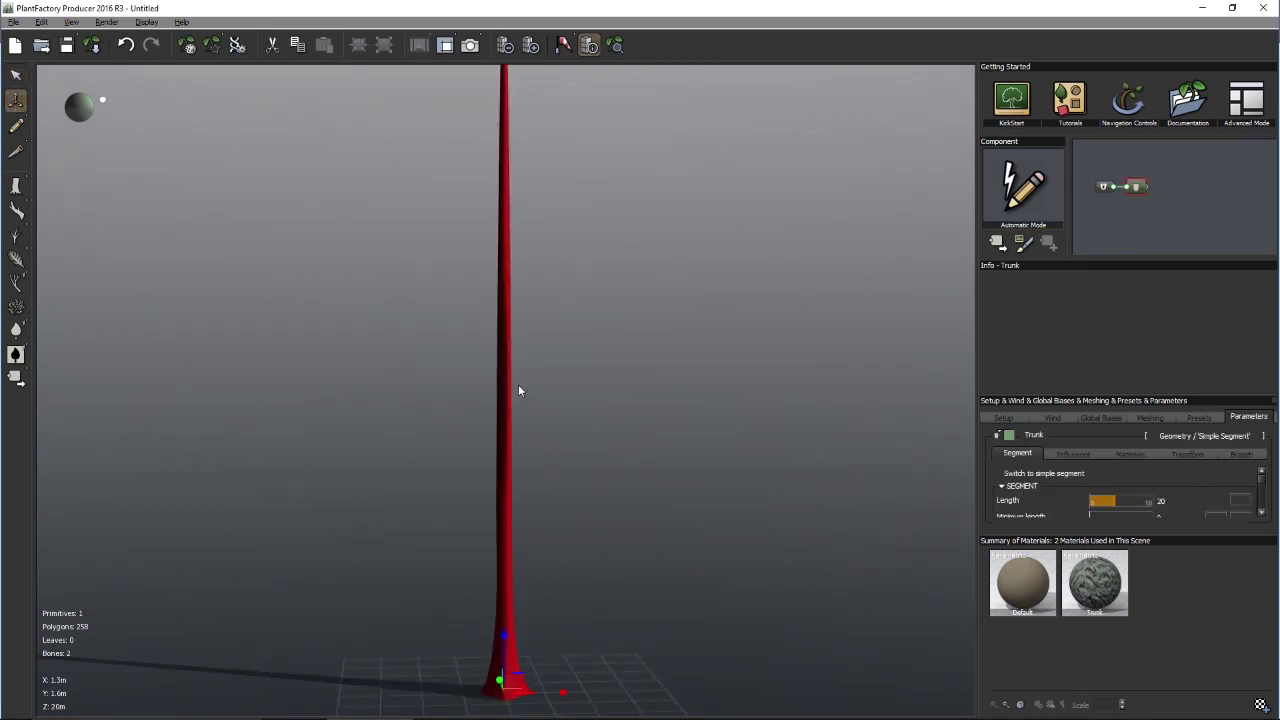
Add Platanus Lvl 1-2 branches all over the trunk and frame the whole tree
click(997, 242)
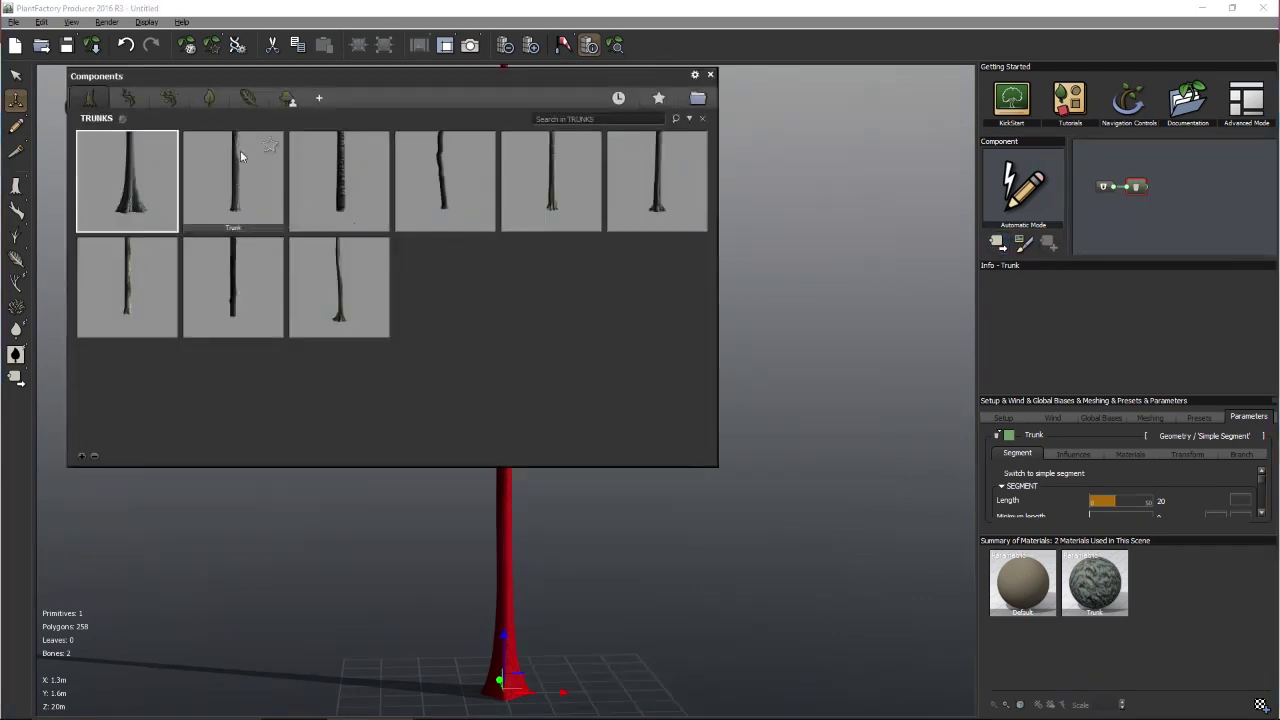
click(170, 98)
click(128, 98)
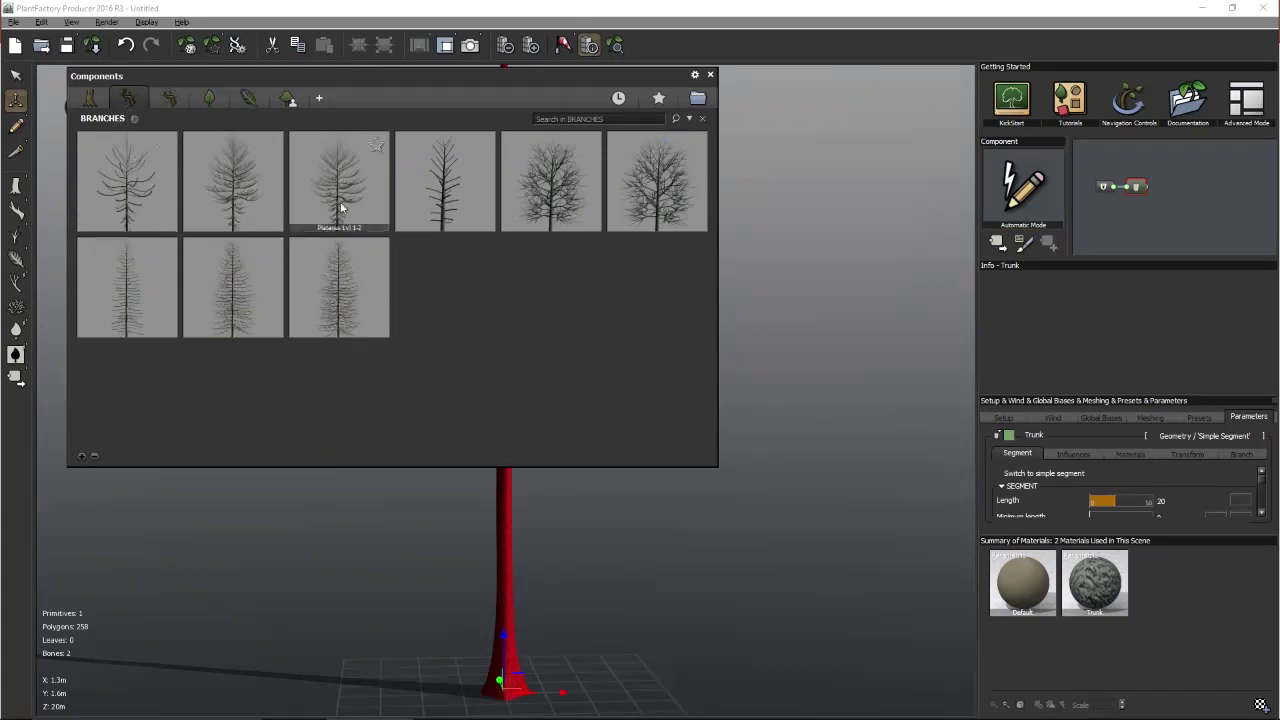
mouse_move(252, 190)
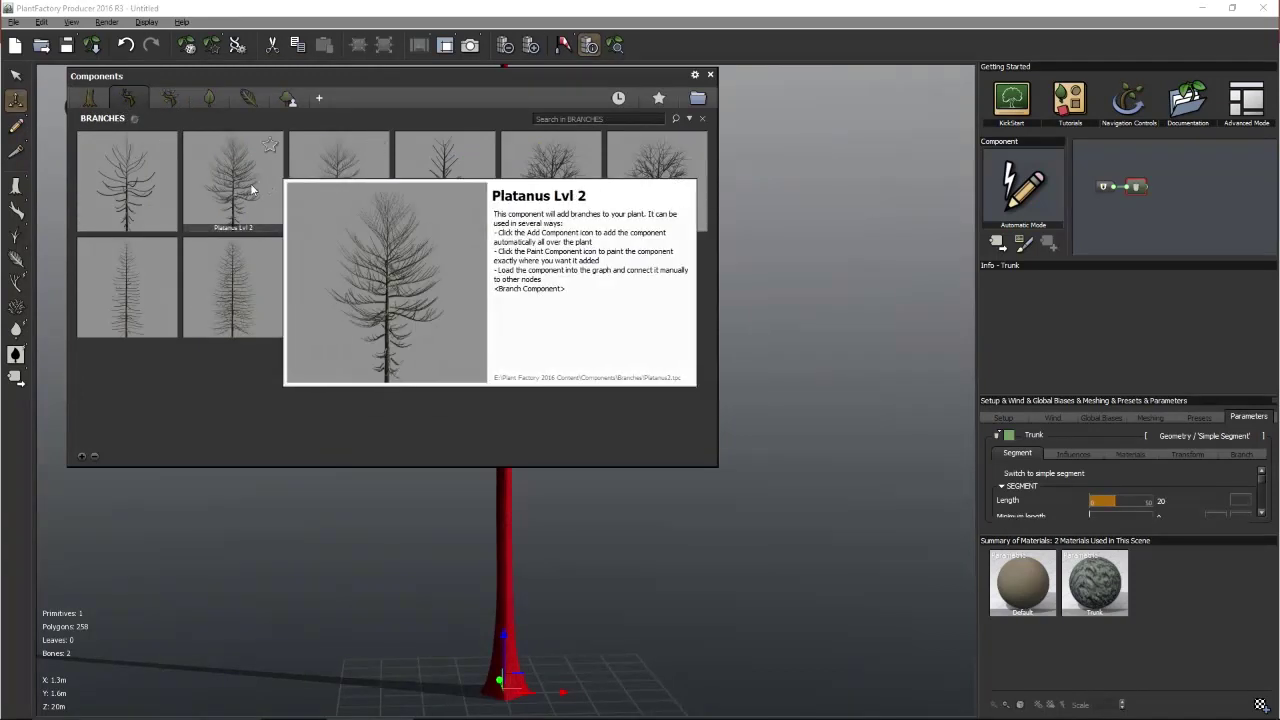
double_click(322, 138)
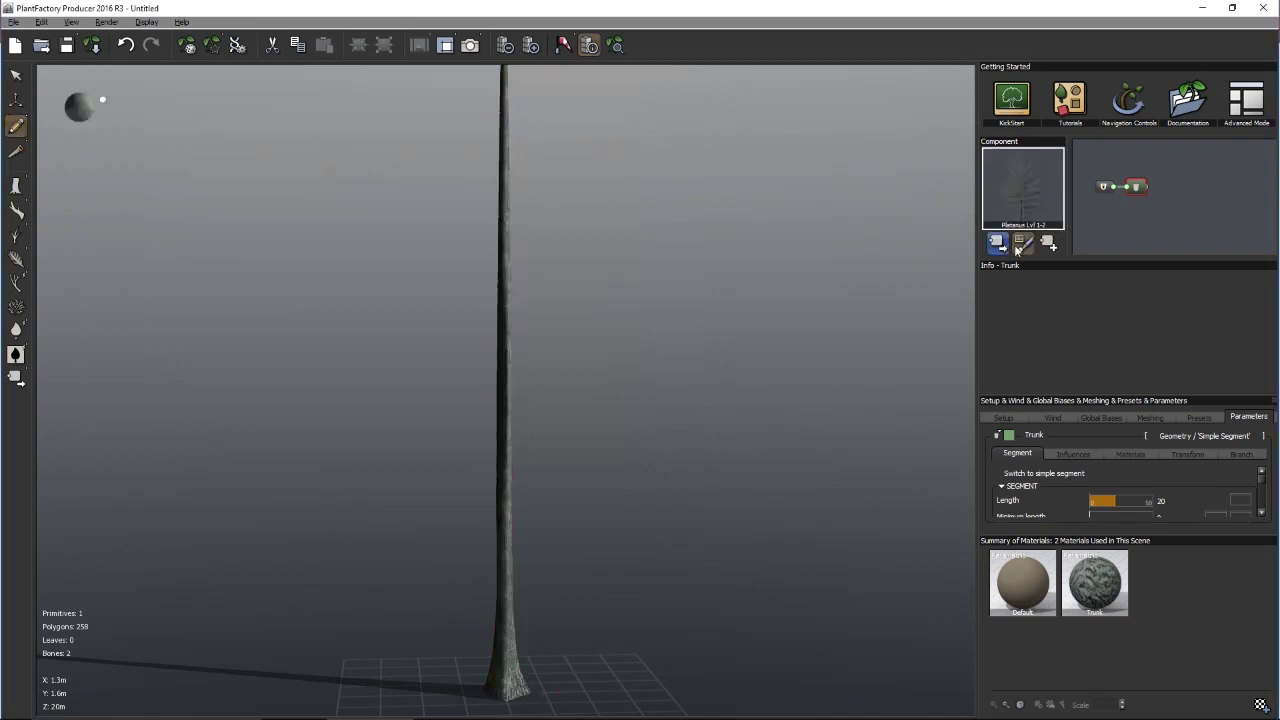
click(1047, 241)
drag(685, 232, 665, 298)
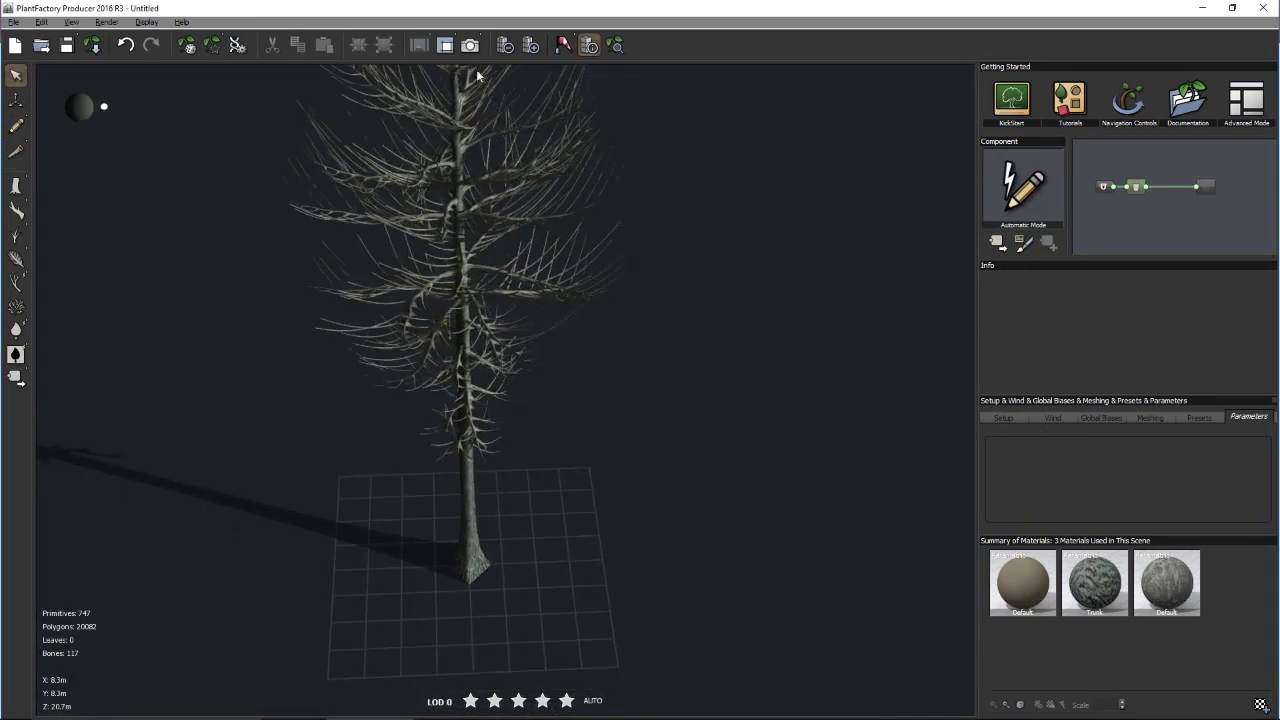
click(614, 45)
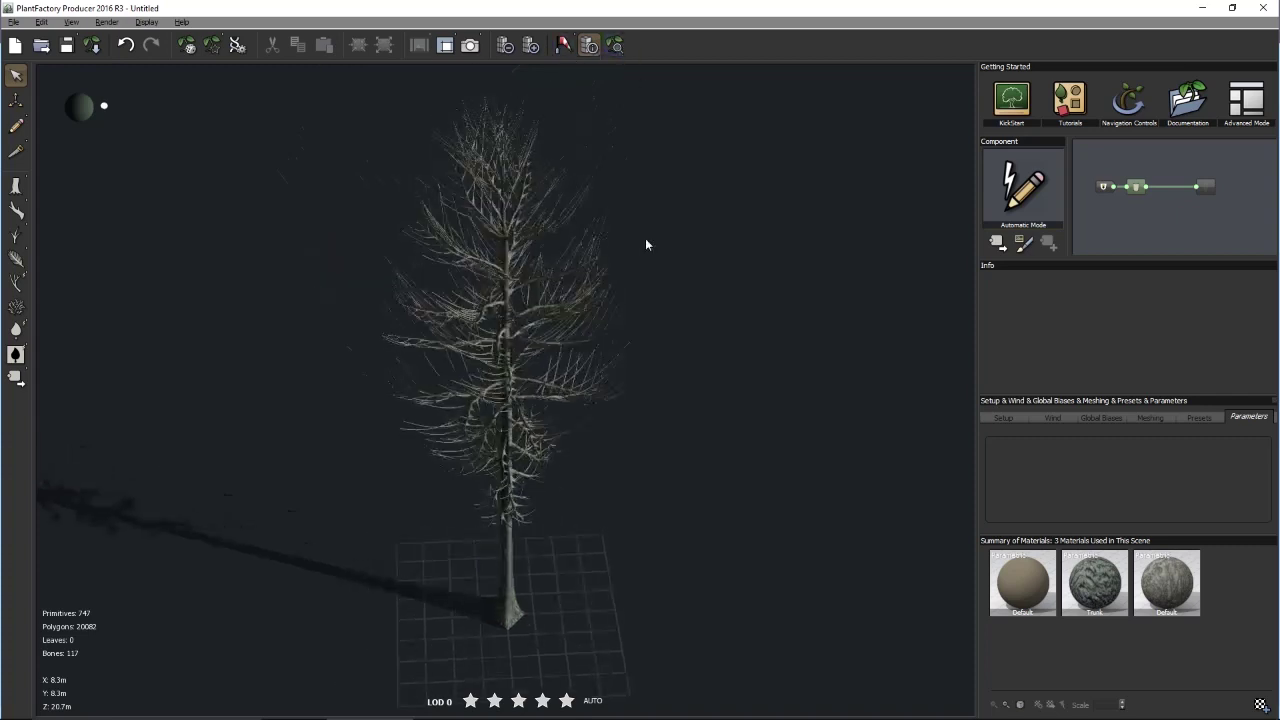
drag(624, 220, 607, 190)
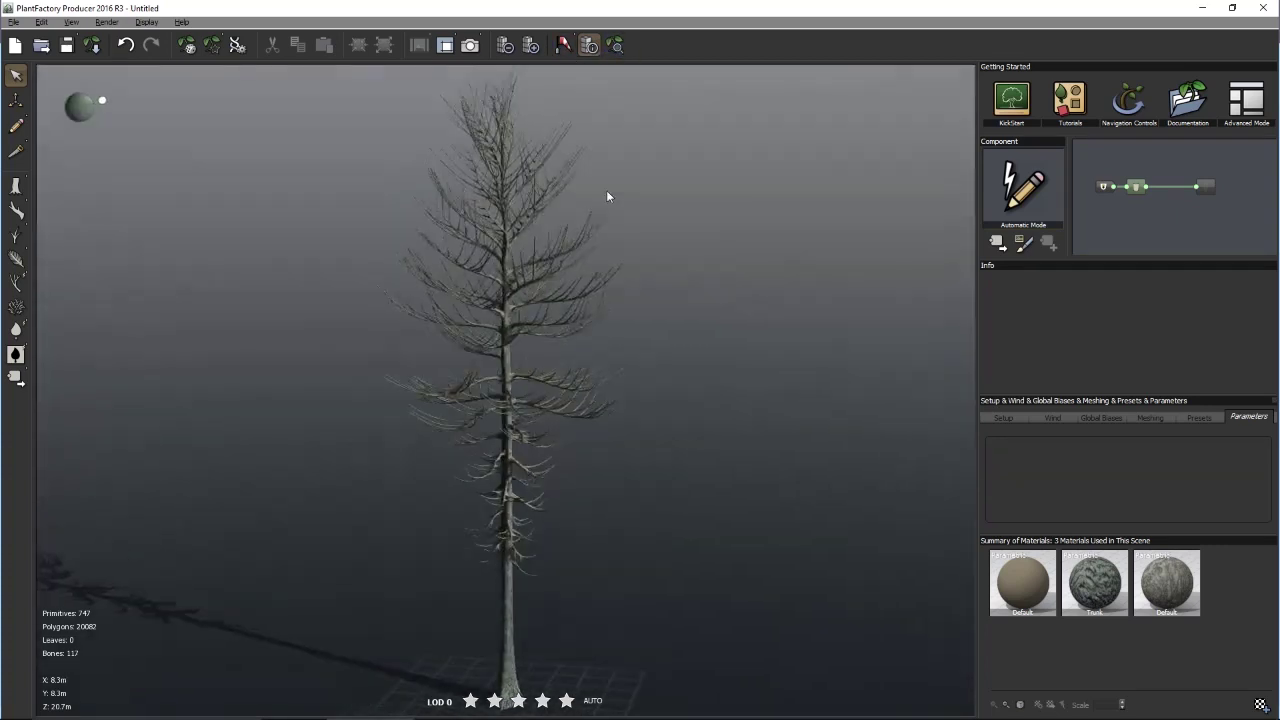
Load Sassafras leaves and add them automatically to the branches
click(997, 243)
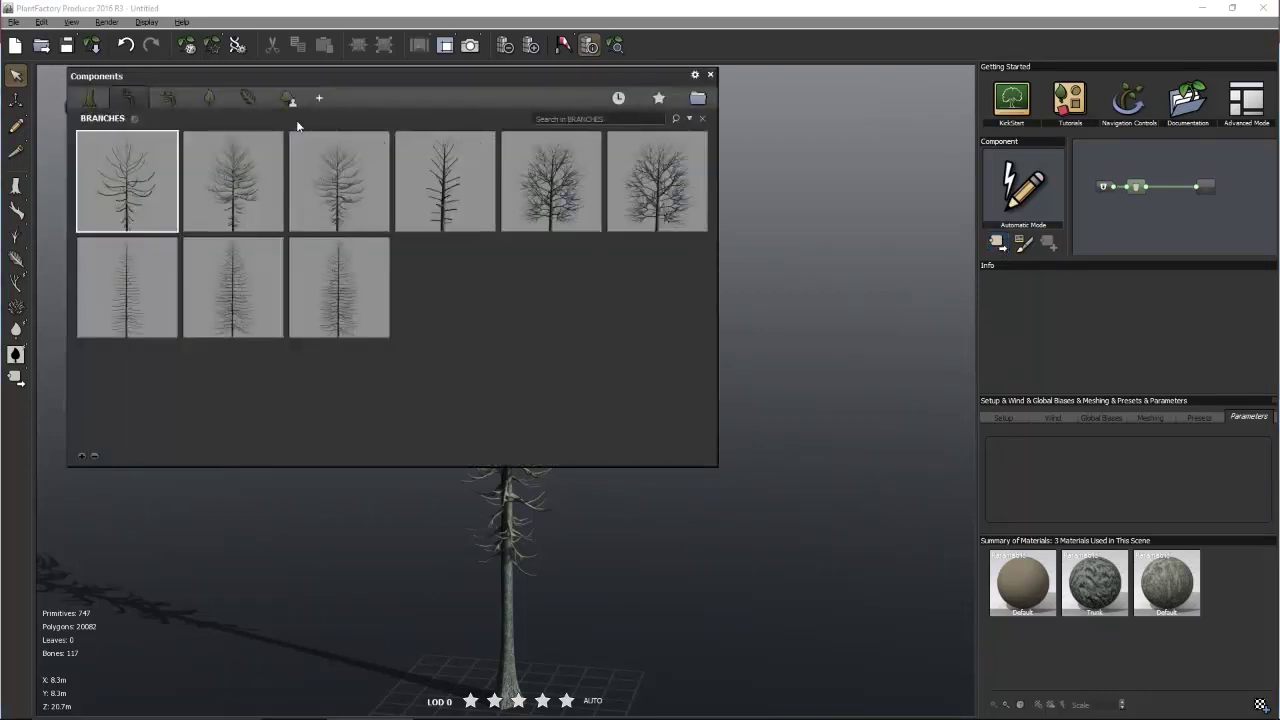
click(214, 98)
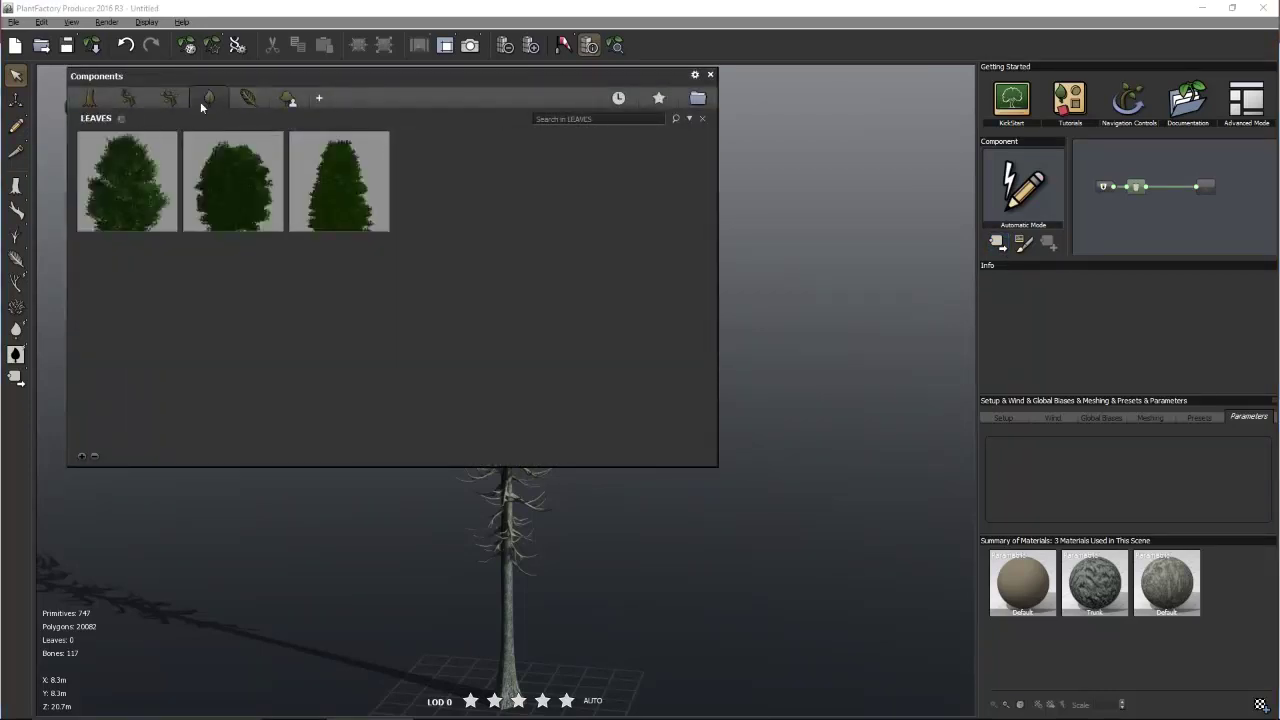
double_click(230, 169)
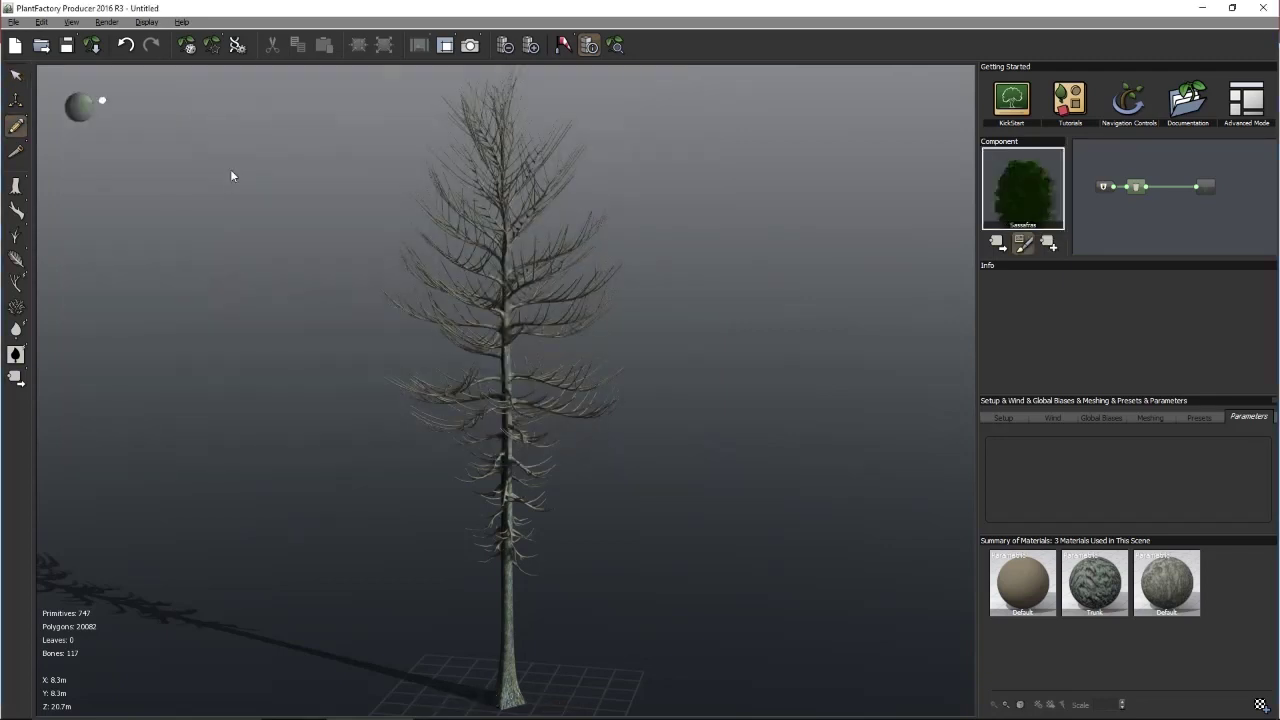
click(1048, 242)
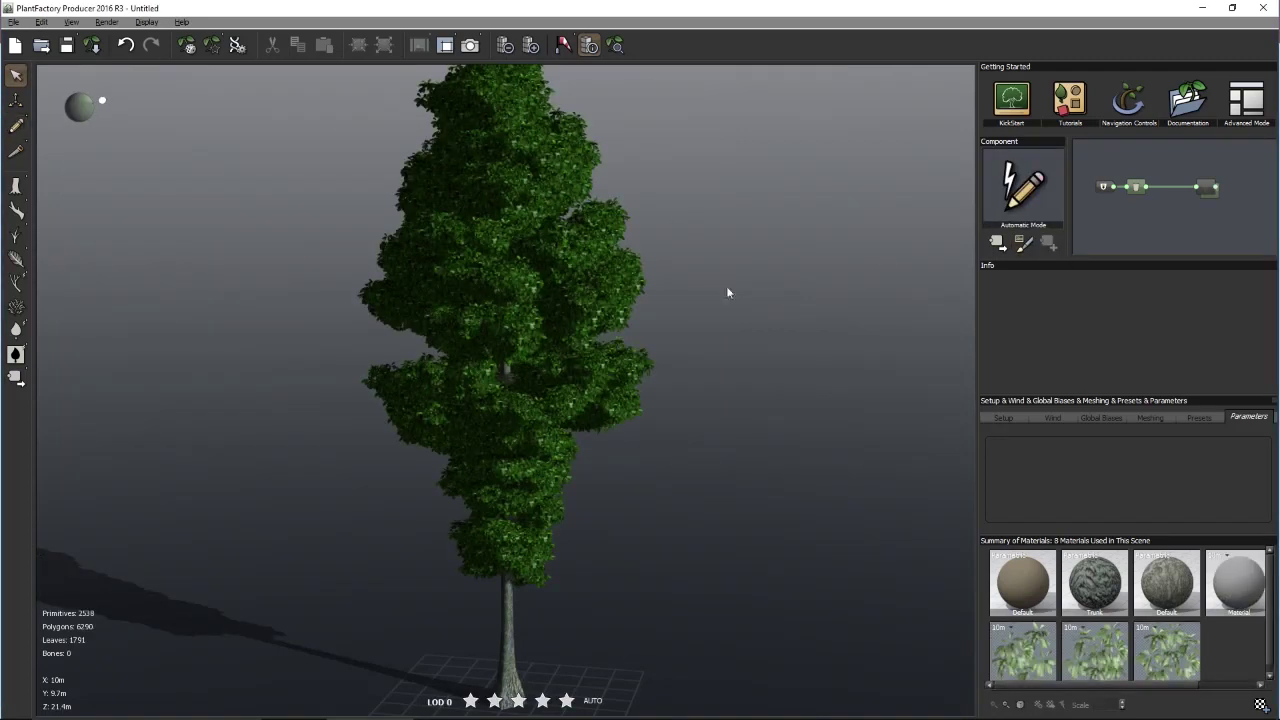
drag(642, 290, 575, 318)
scroll(590, 350, up, 5)
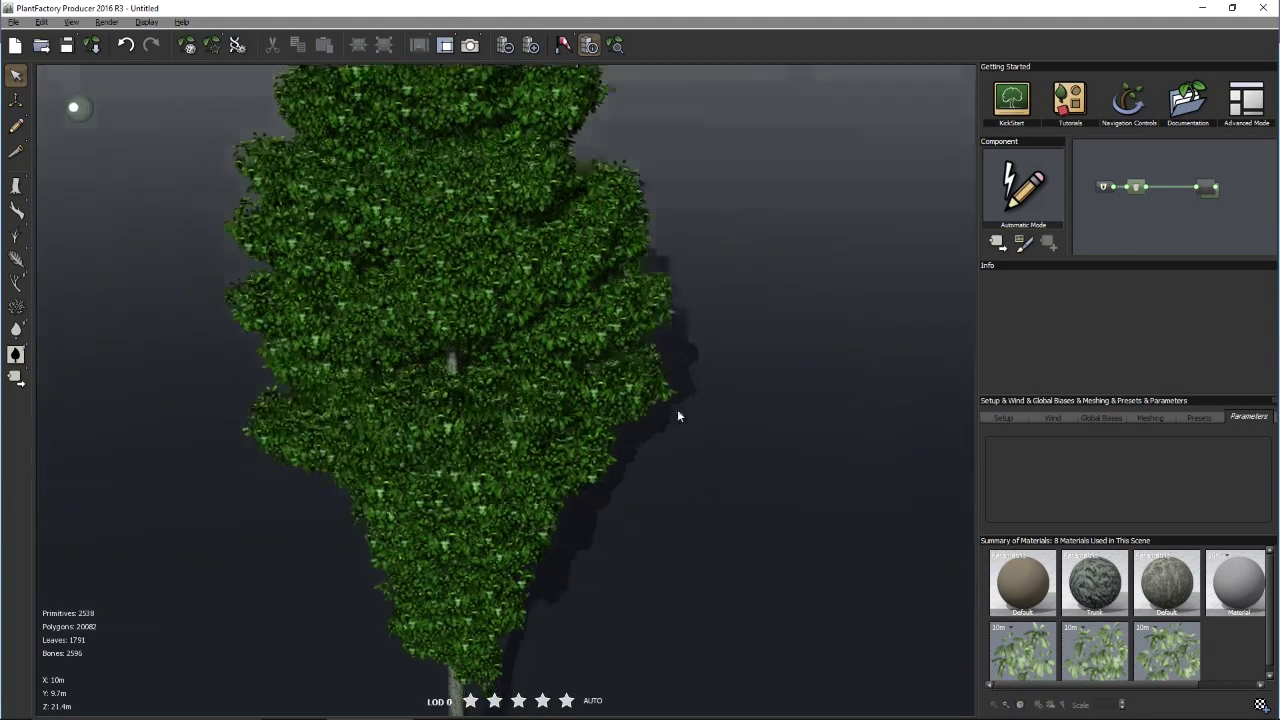
drag(677, 416, 548, 448)
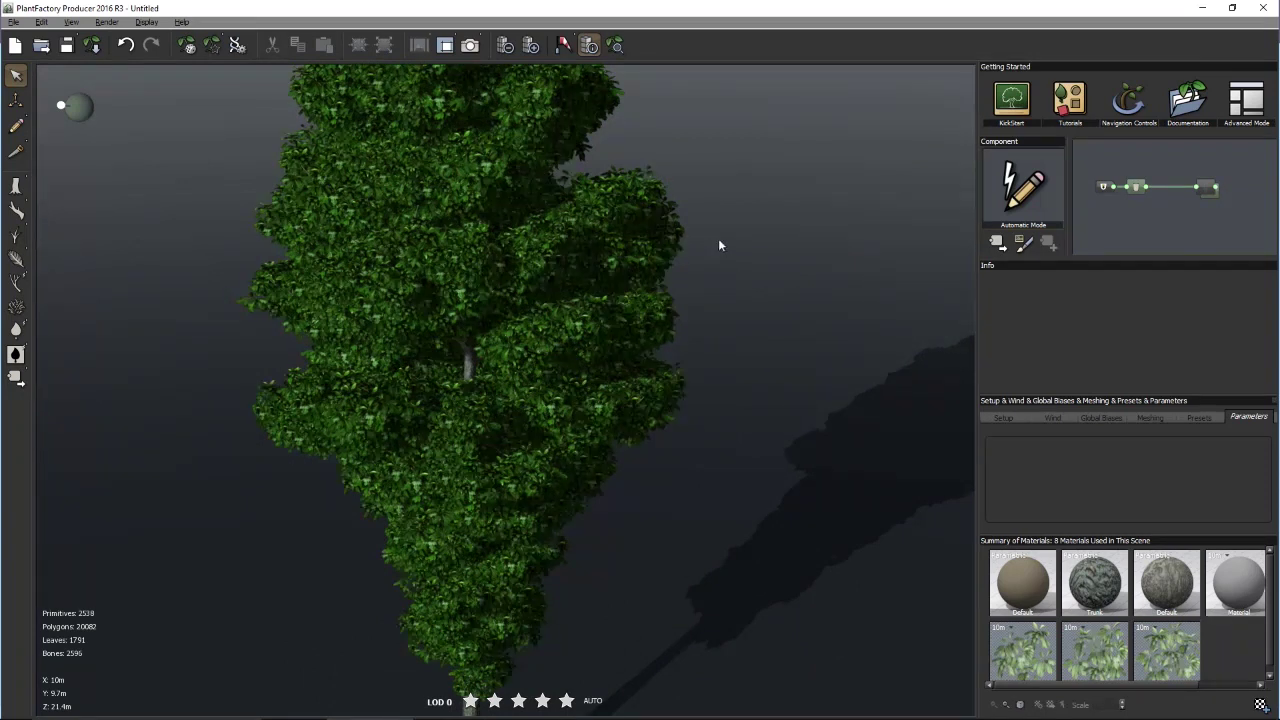
drag(729, 266, 760, 255)
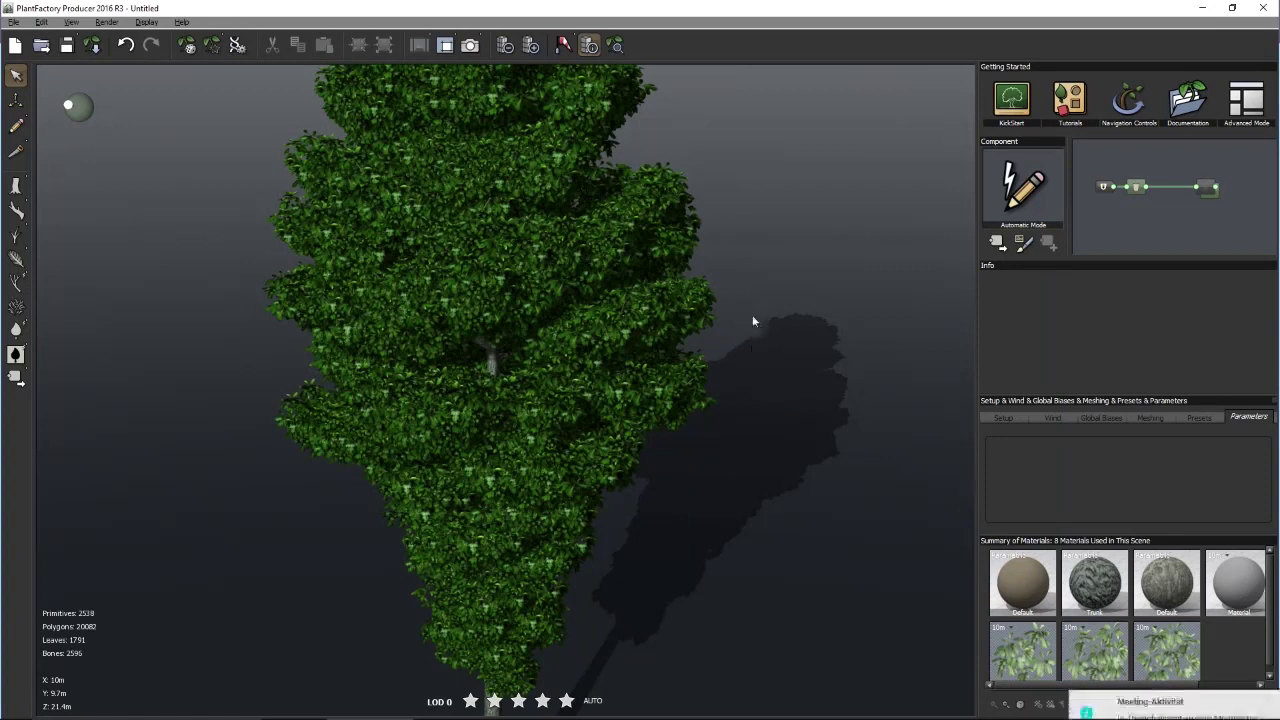
drag(752, 309, 755, 354)
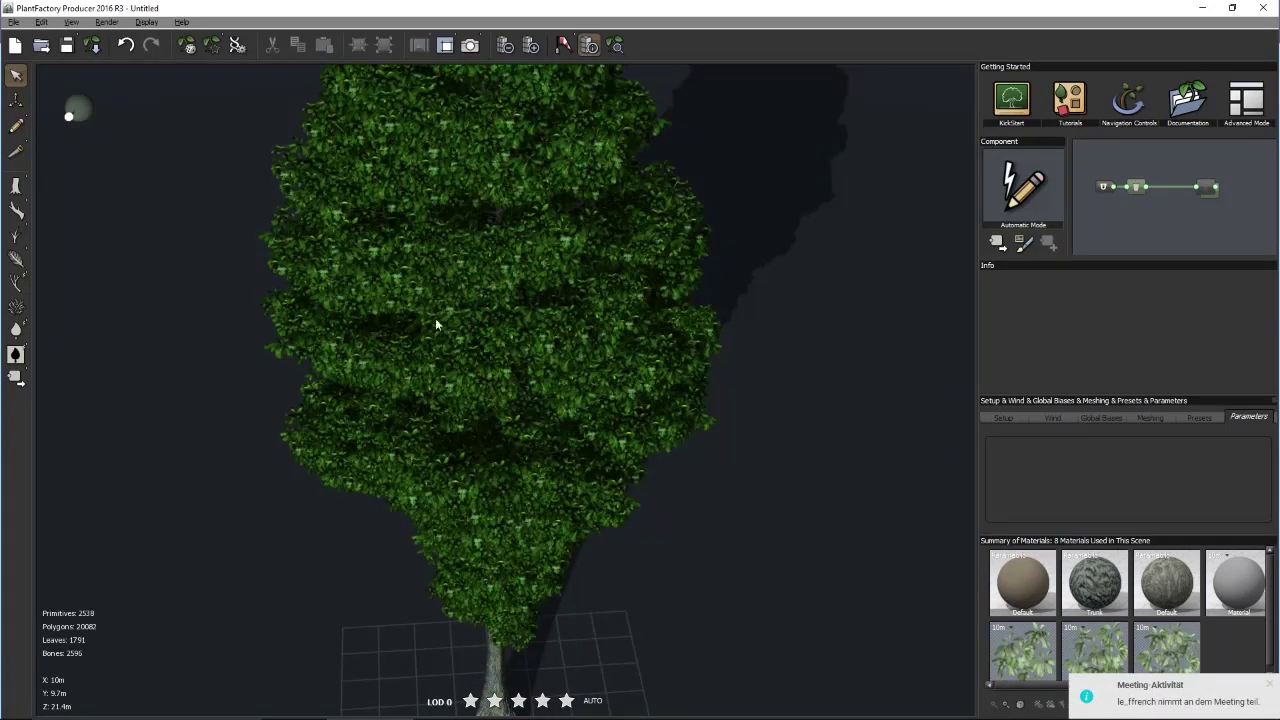
drag(726, 381, 770, 343)
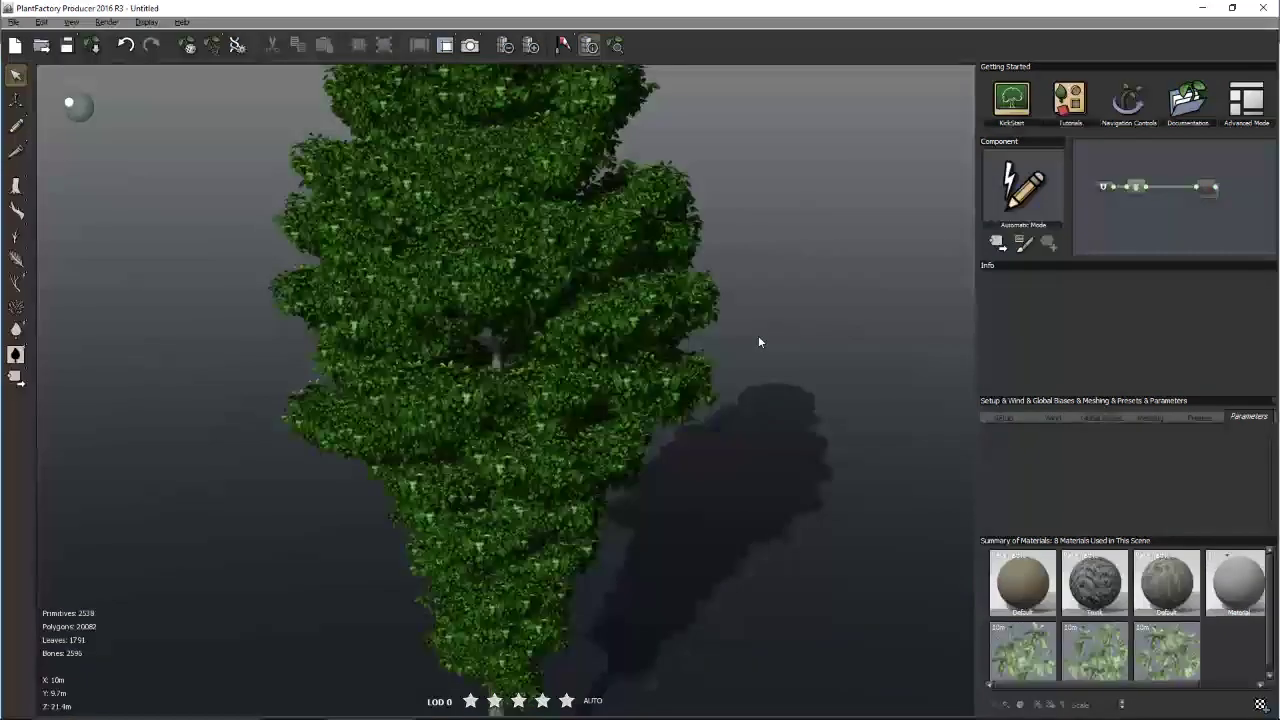
mouse_move(751, 331)
mouse_down()
mouse_move(697, 378)
mouse_move(742, 350)
mouse_up()
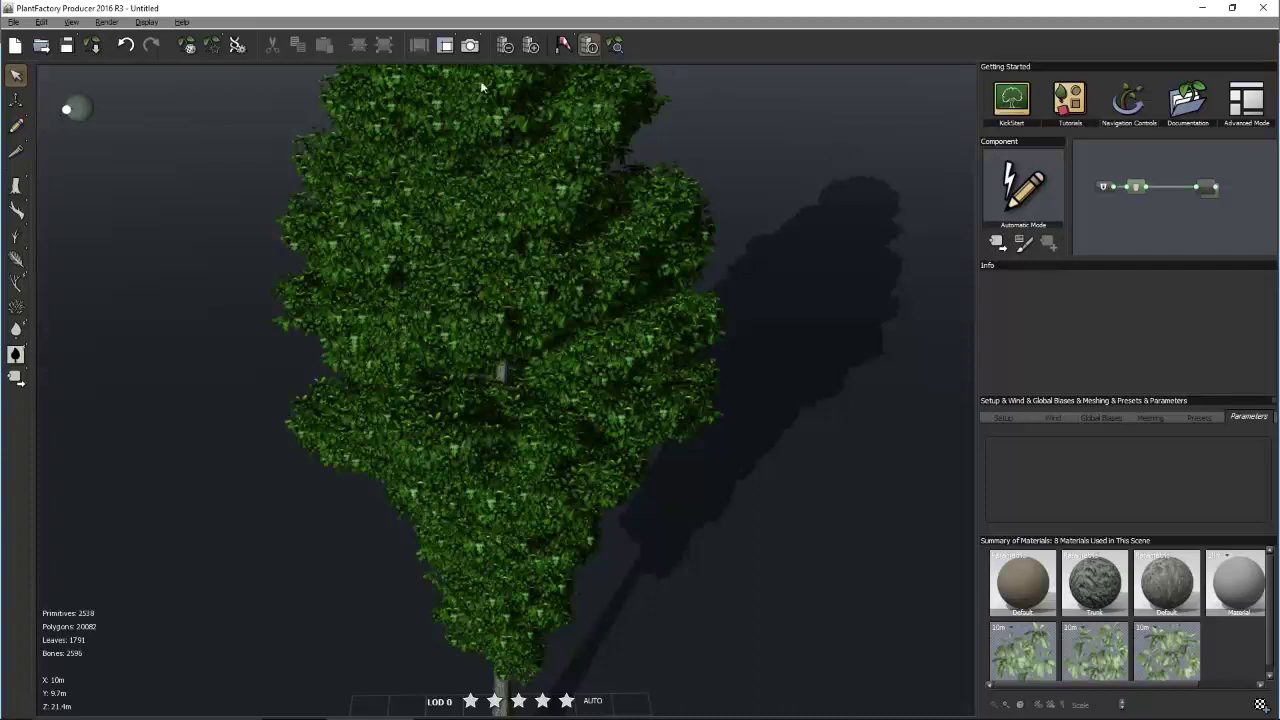
click(150, 23)
Switch to the advanced workspace layout and view the Platanus Lvl 1-2 branch settings
mouse_move(150, 36)
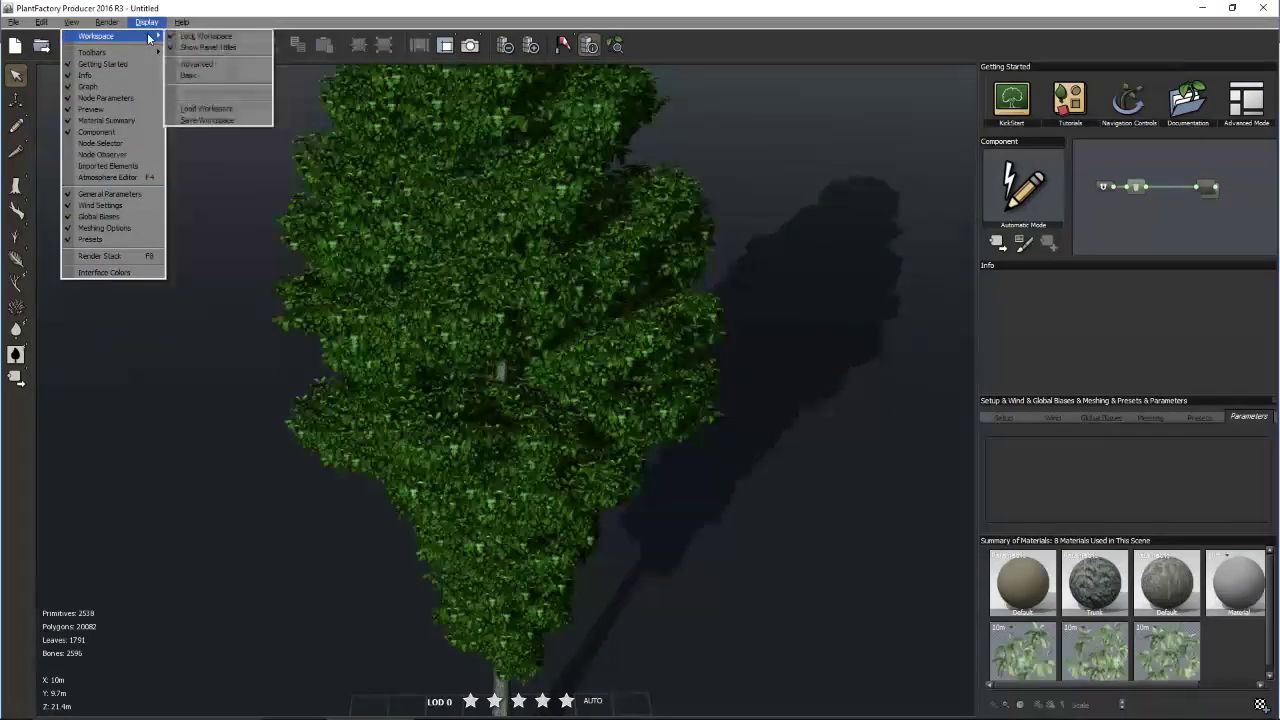
click(206, 63)
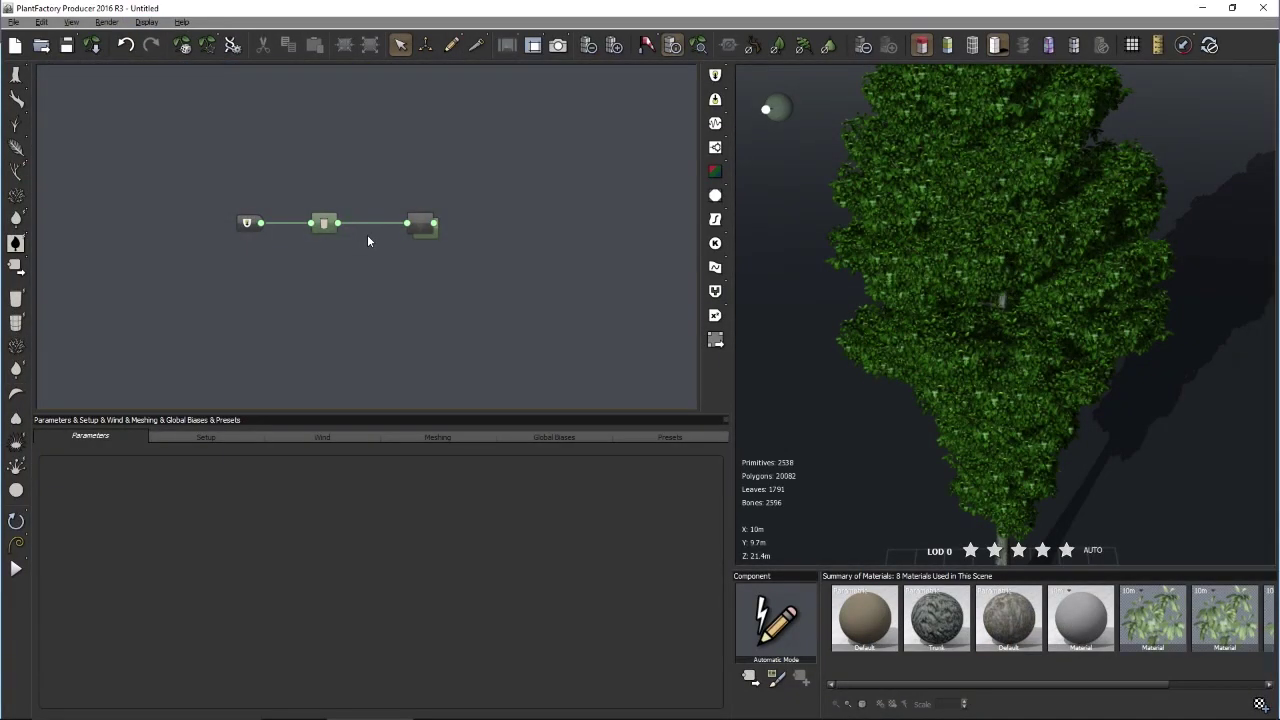
click(428, 232)
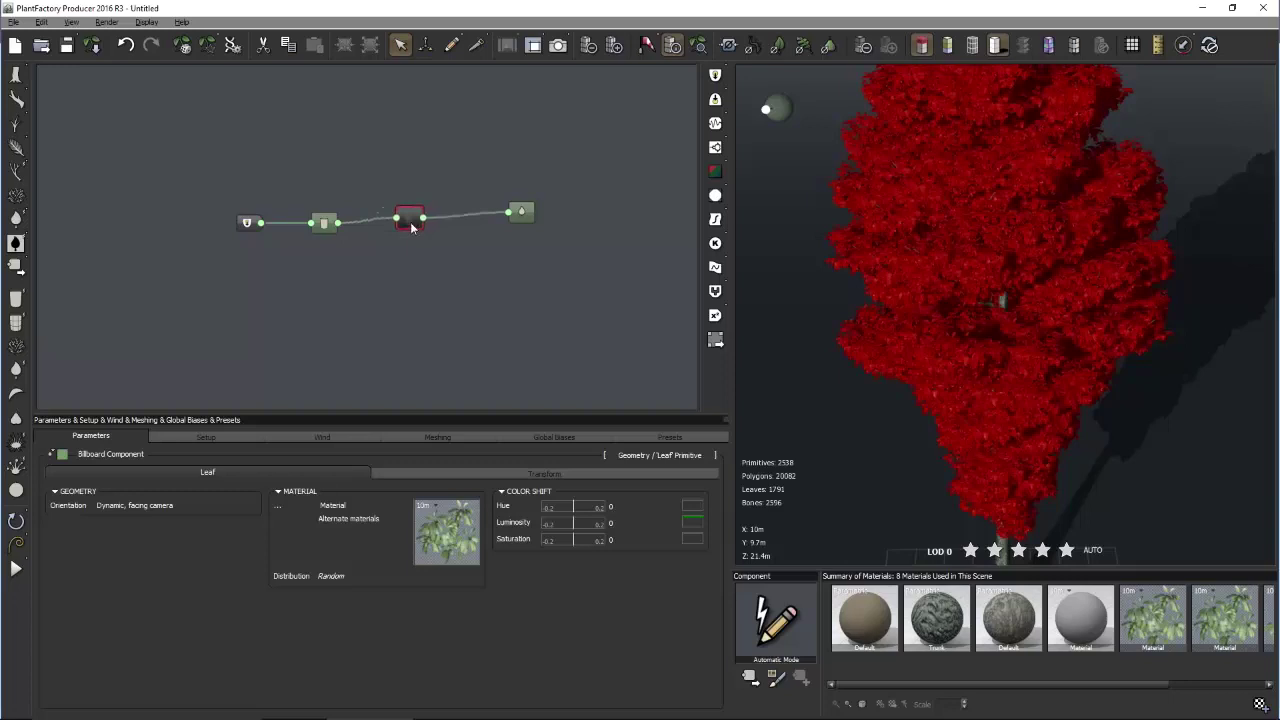
click(391, 135)
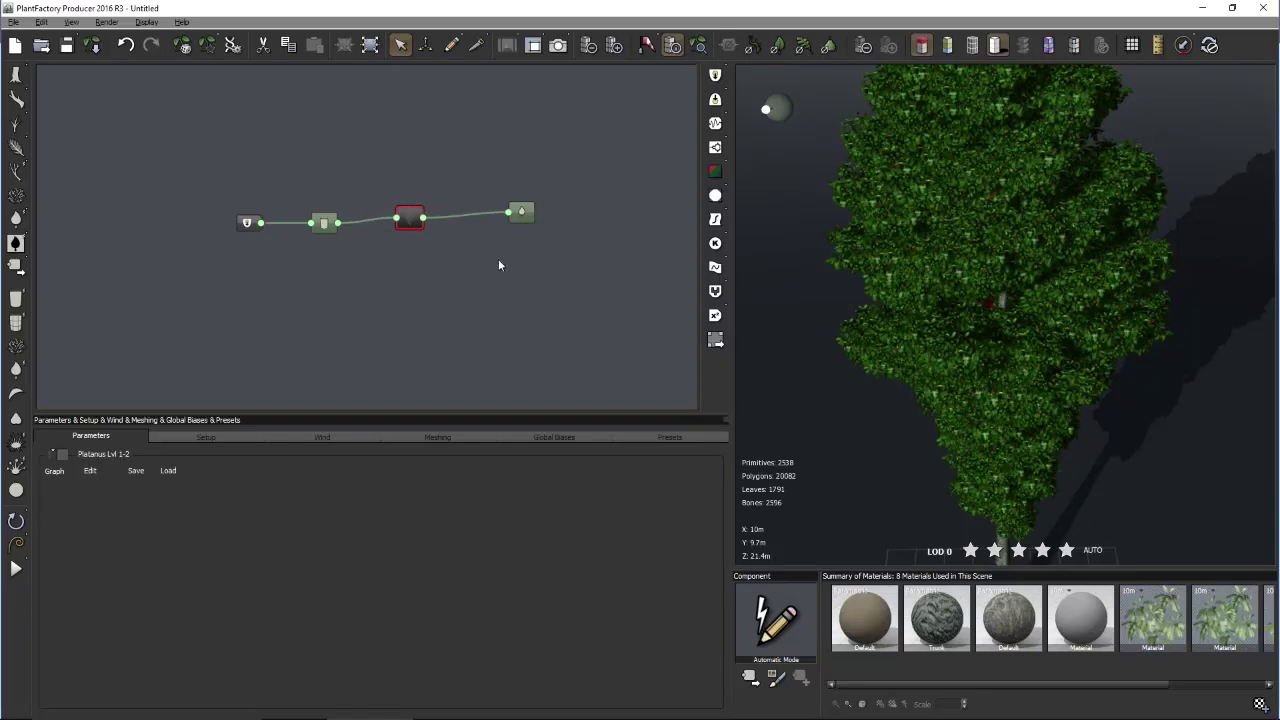
click(519, 311)
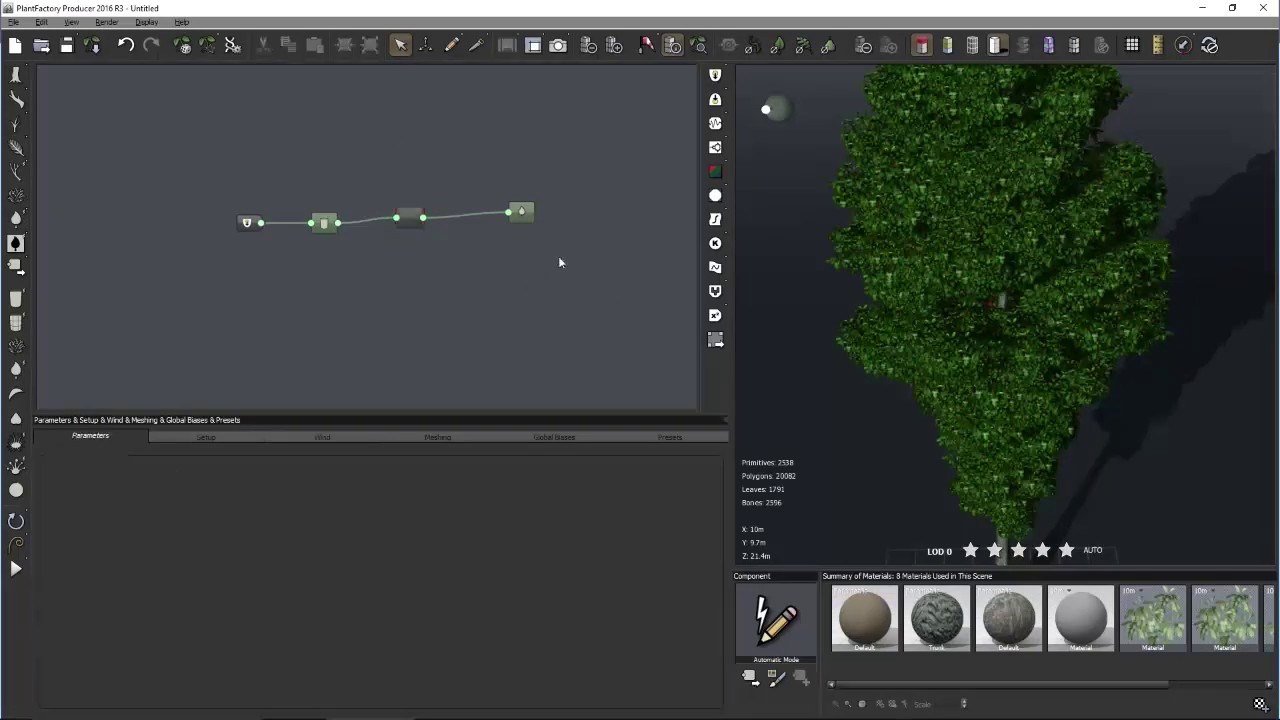
mouse_move(899, 458)
mouse_down()
mouse_move(917, 456)
mouse_move(924, 426)
mouse_move(899, 466)
mouse_up()
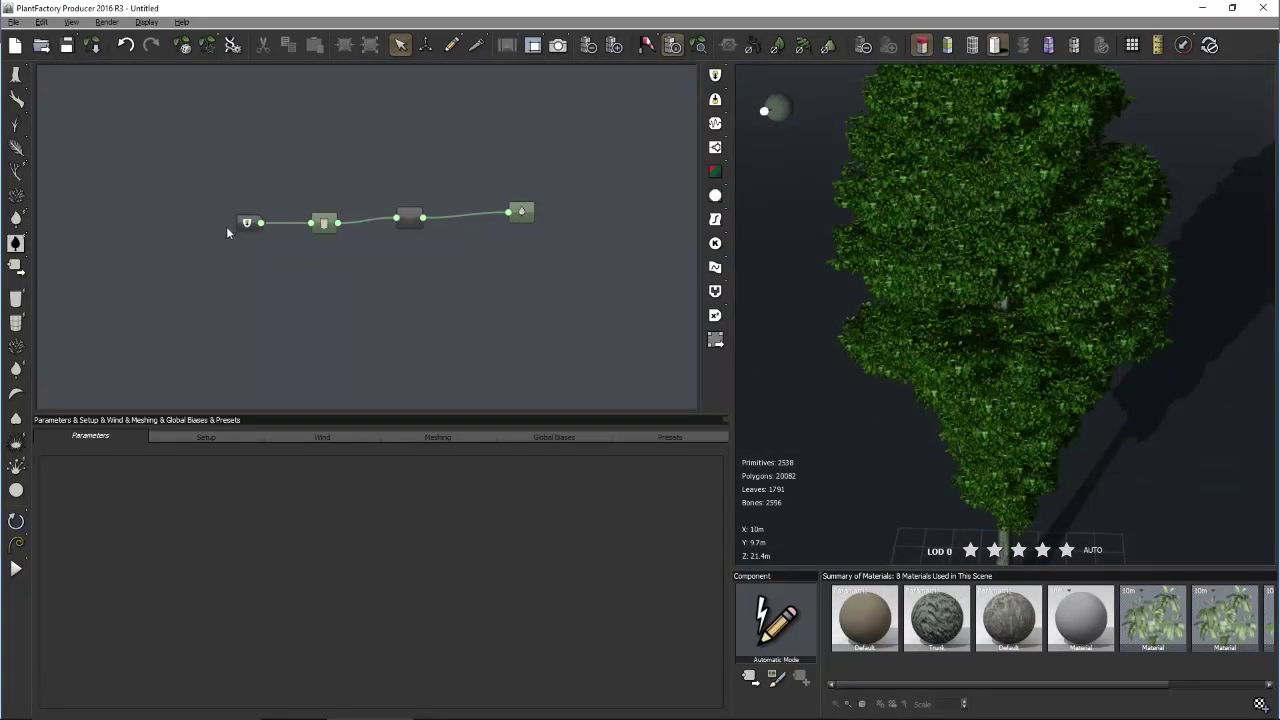
Line up the Root, Trunk, Platanus and Billboard nodes in a row and select Trunk
drag(246, 226, 204, 205)
drag(327, 241, 289, 218)
drag(405, 222, 392, 213)
drag(523, 219, 457, 208)
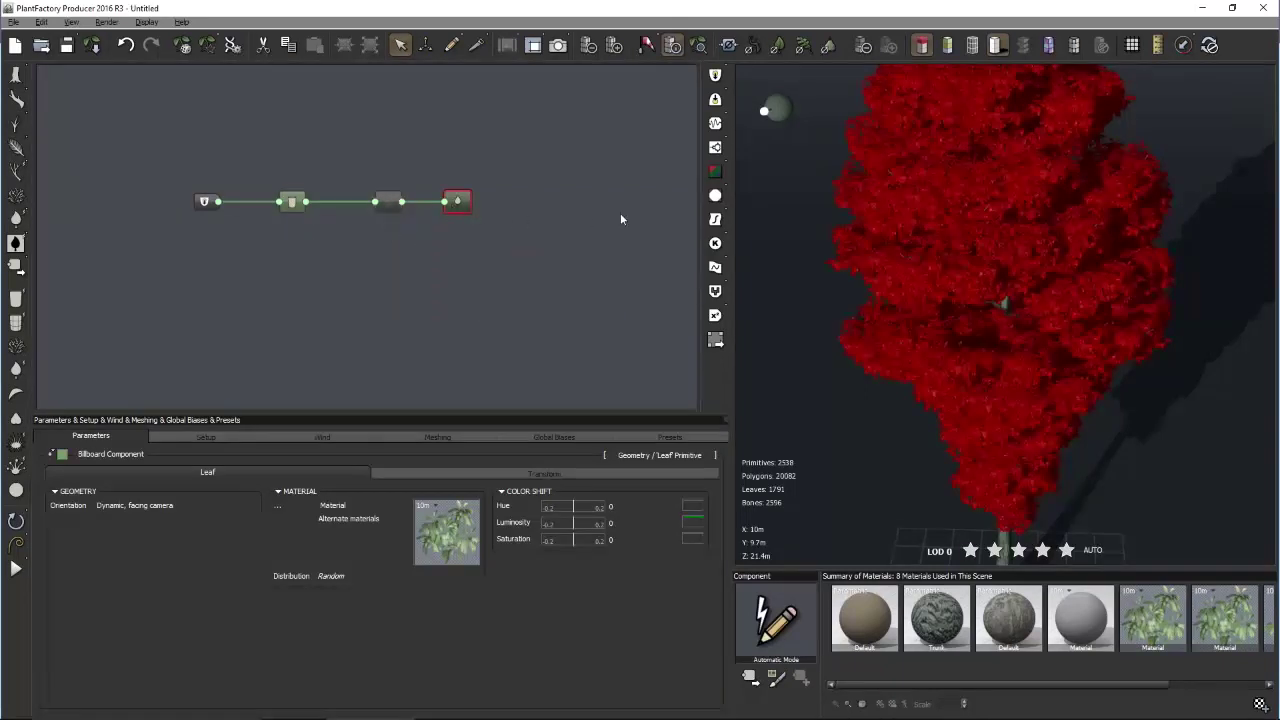
click(385, 203)
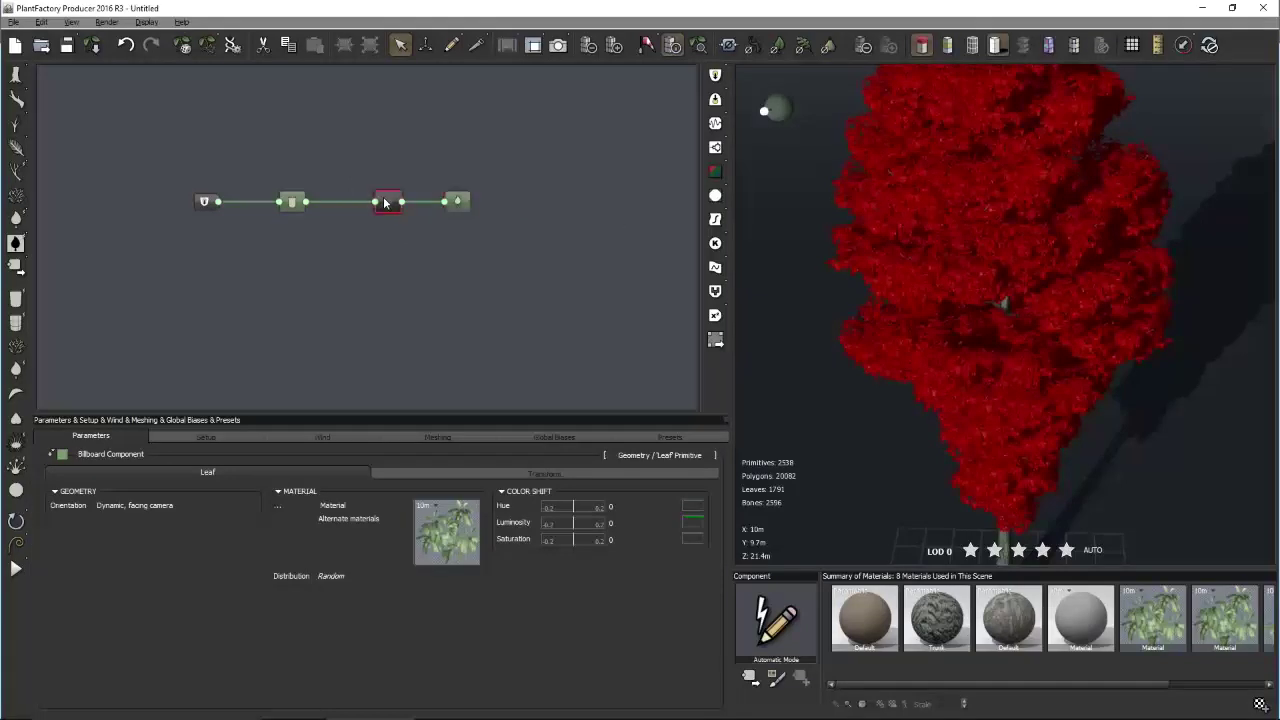
click(288, 203)
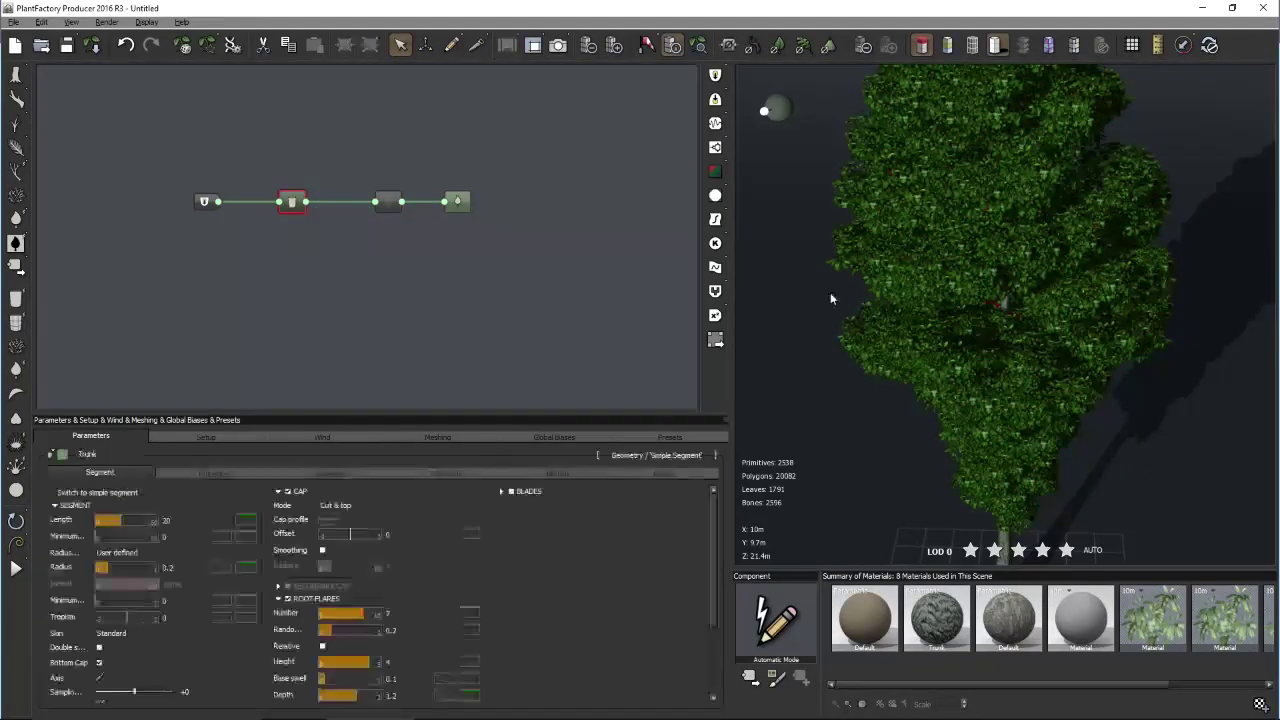
Toggle selection highlighting off and on while orbiting the preview and panning the graph
drag(1020, 540, 1040, 495)
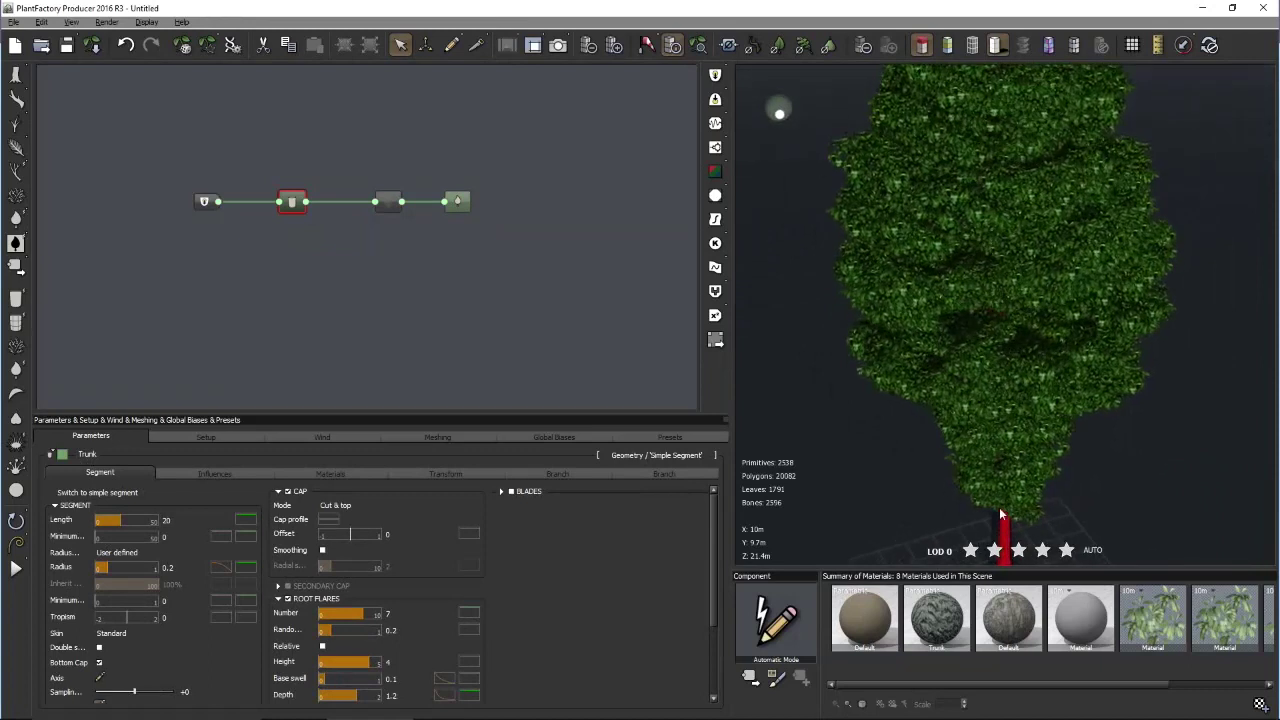
click(922, 47)
click(922, 47)
drag(872, 394, 780, 333)
middle_drag(558, 272, 511, 273)
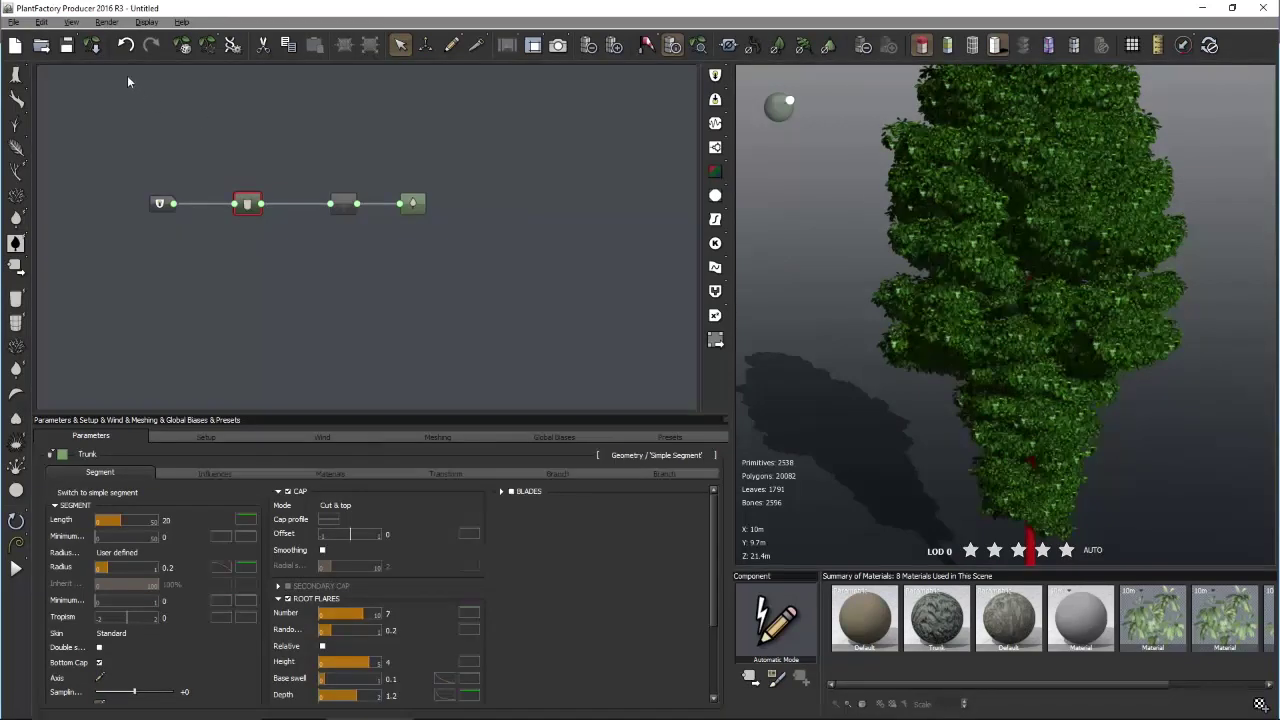
Show the Season and Health control nodes via Node Display Options > Show Control Nodes
click(72, 22)
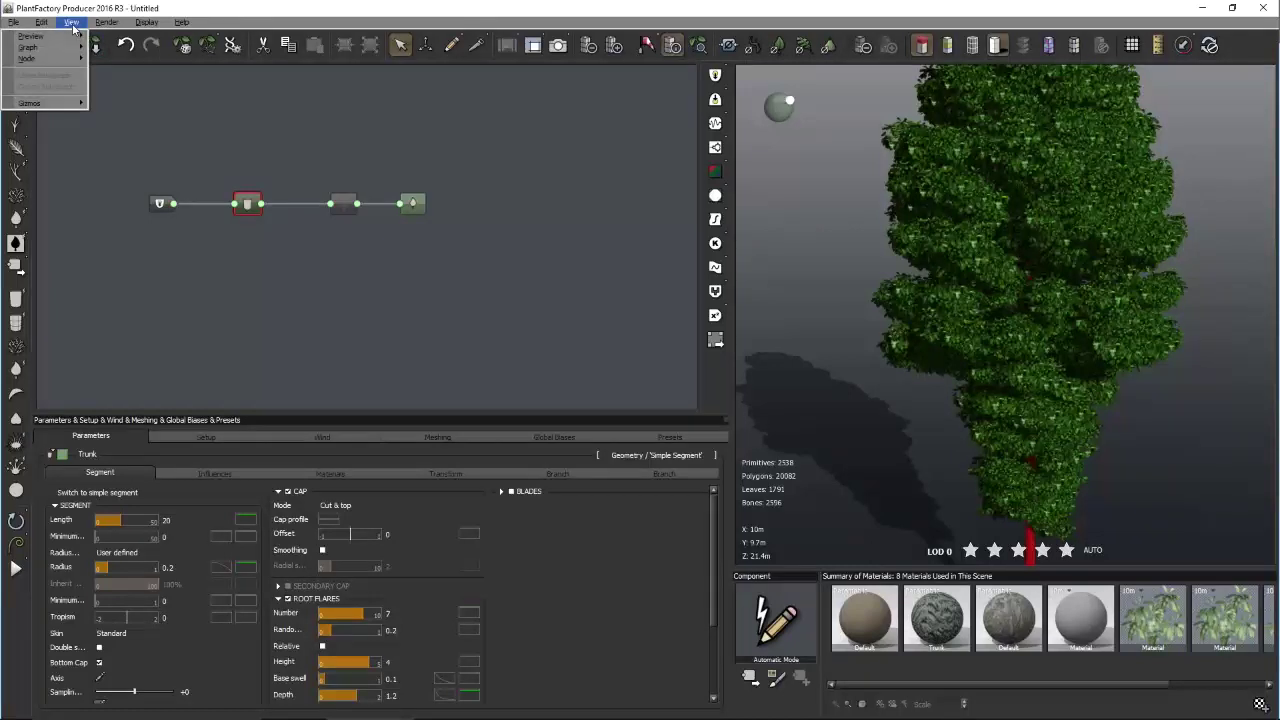
mouse_move(67, 41)
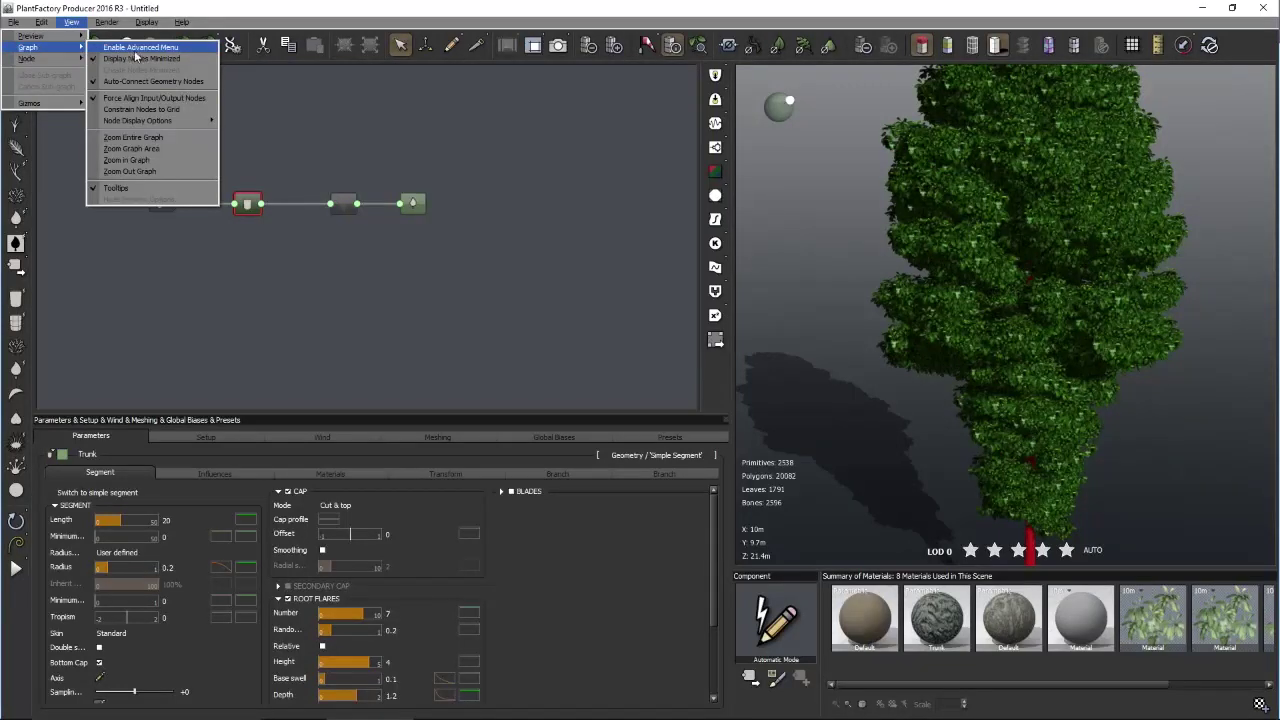
click(115, 48)
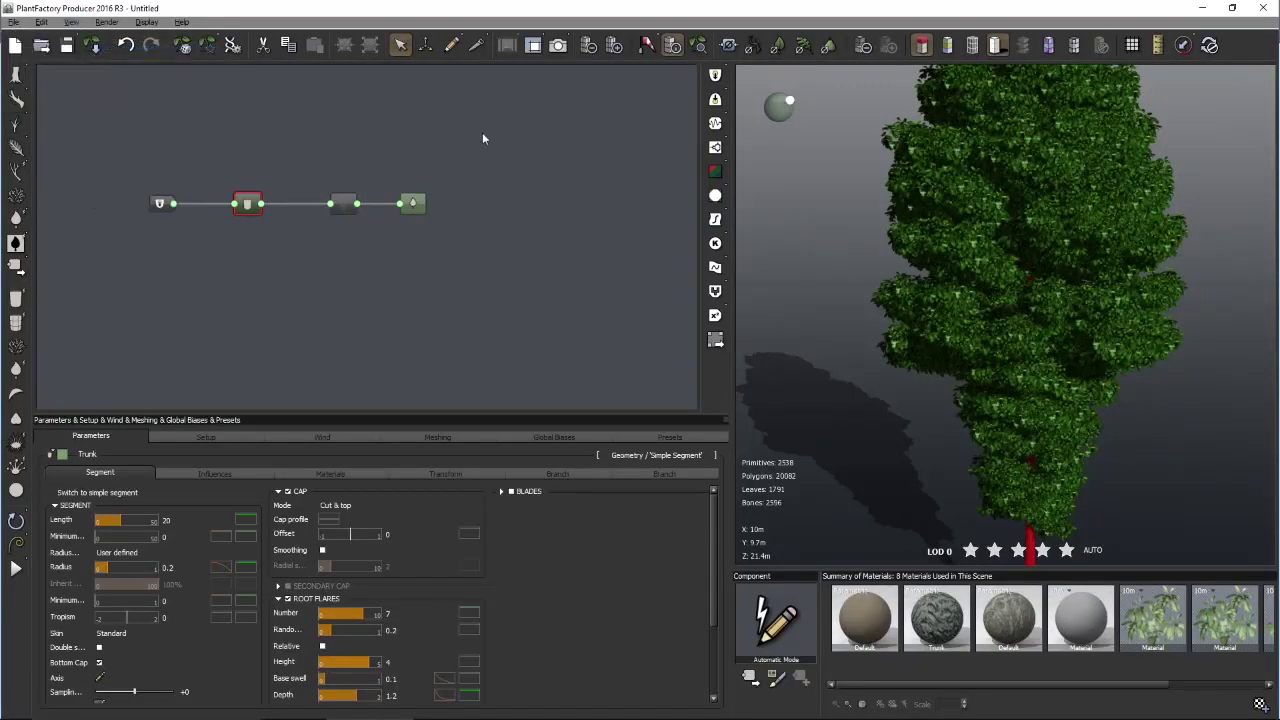
right_click(483, 118)
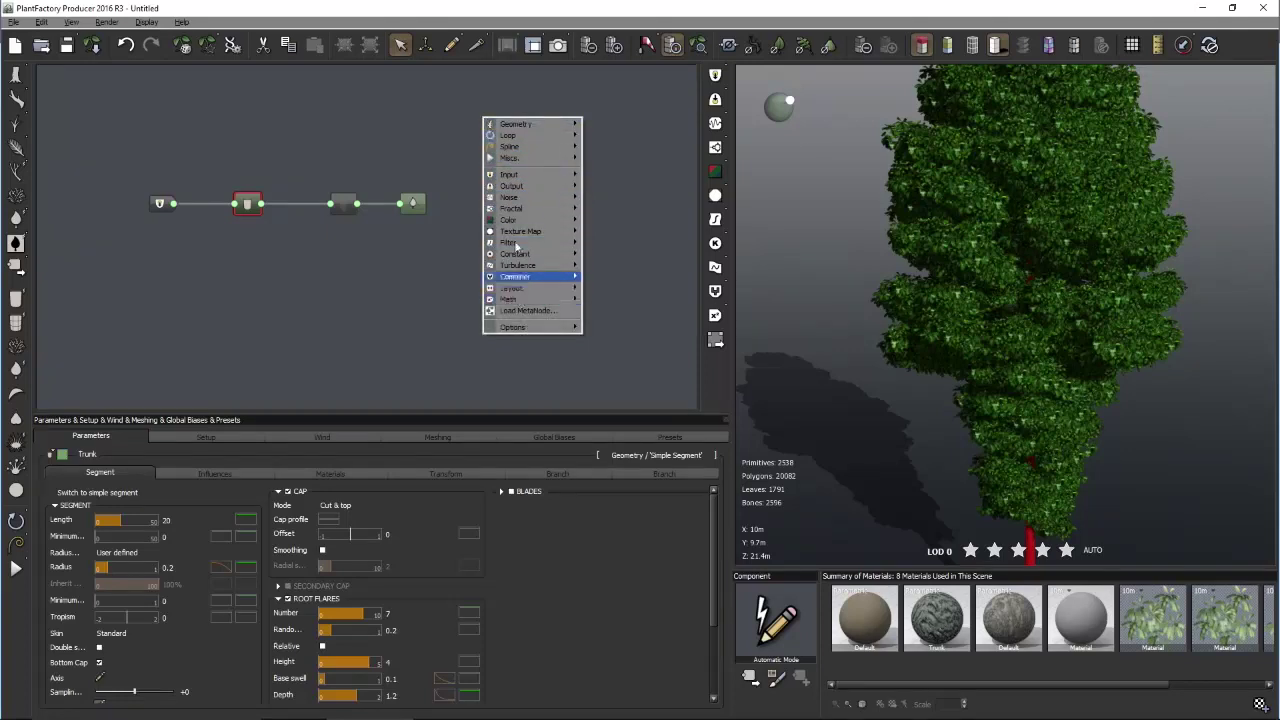
click(395, 96)
click(72, 22)
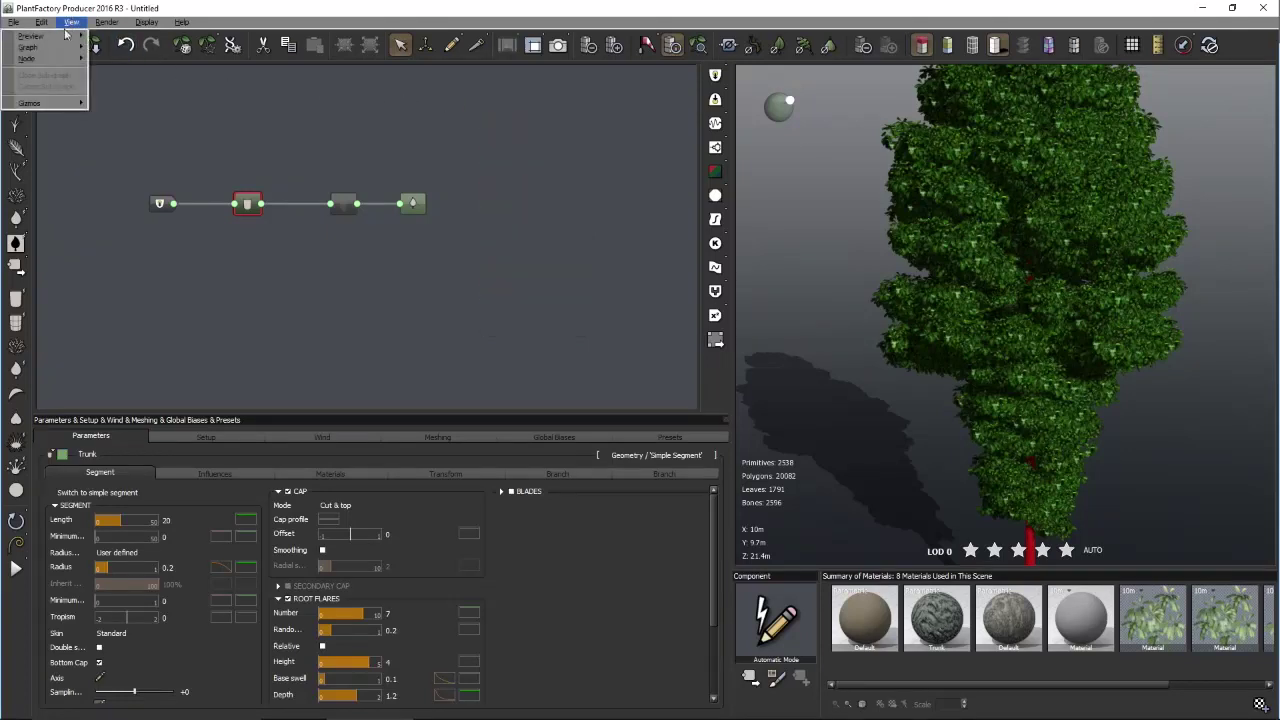
mouse_move(64, 38)
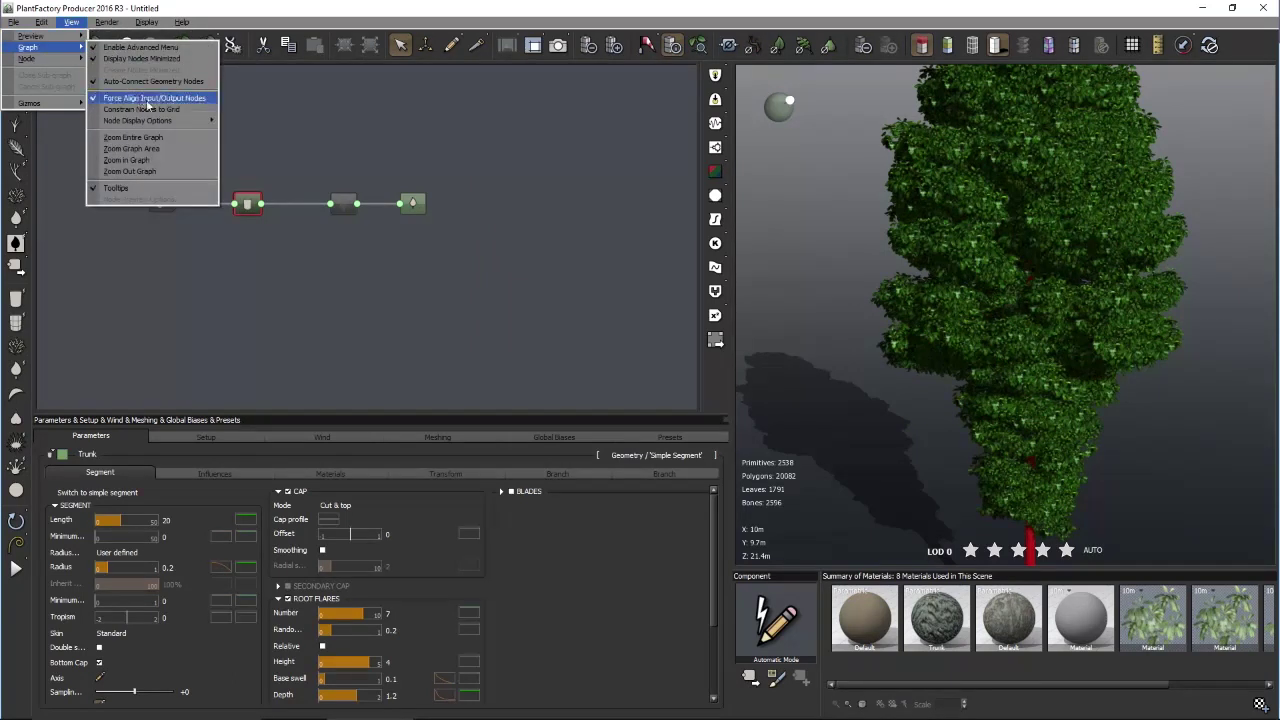
mouse_move(163, 126)
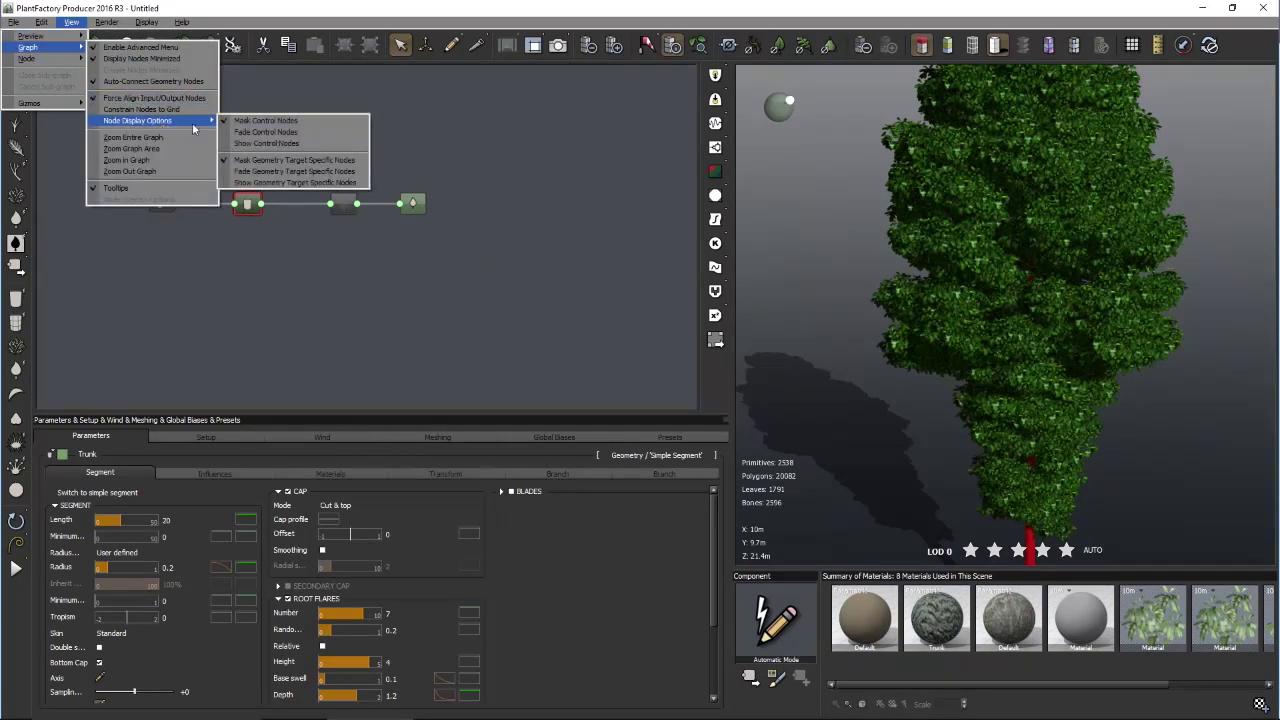
click(266, 143)
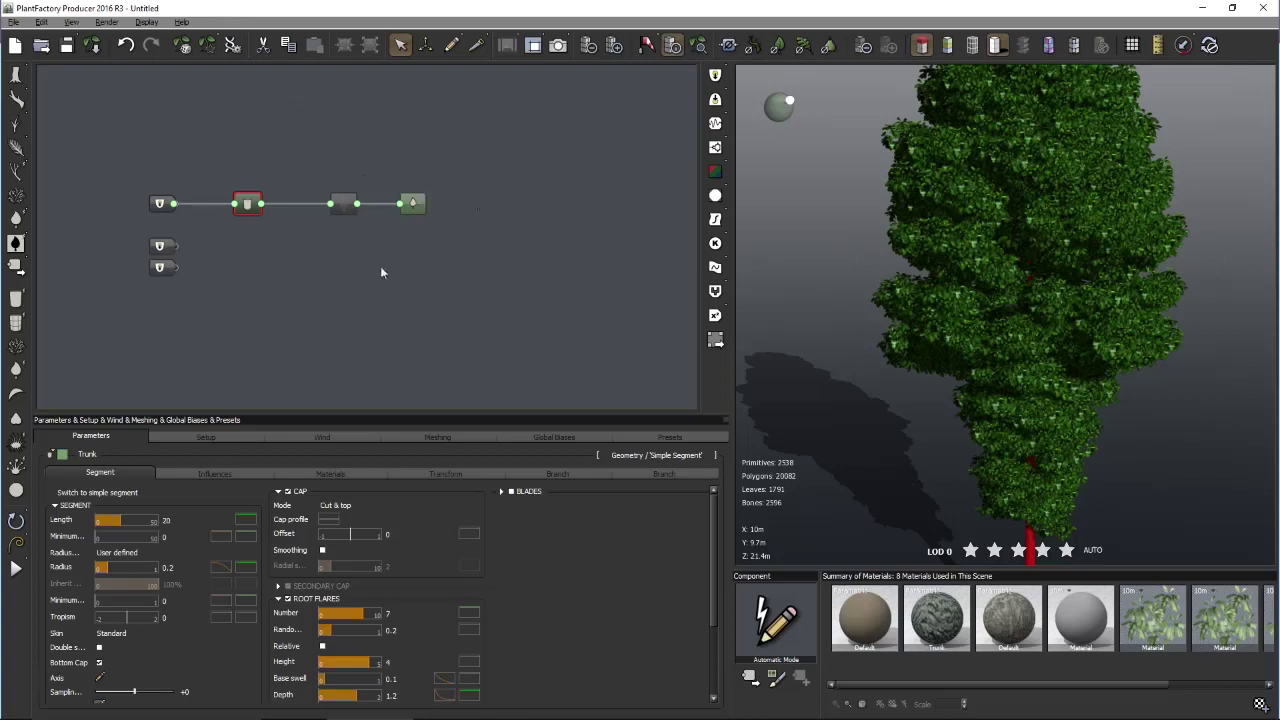
Turn off Display Nodes Minimized and choose Show Geometry Target Specific Nodes
click(71, 23)
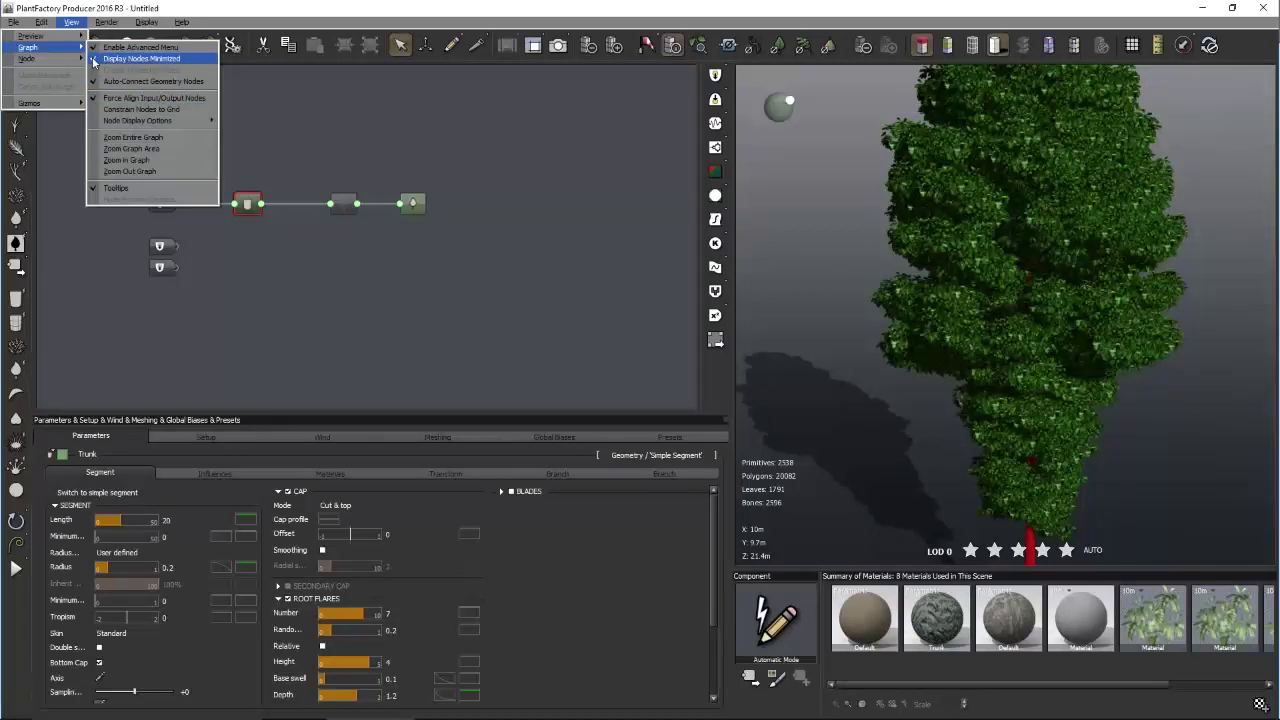
click(96, 60)
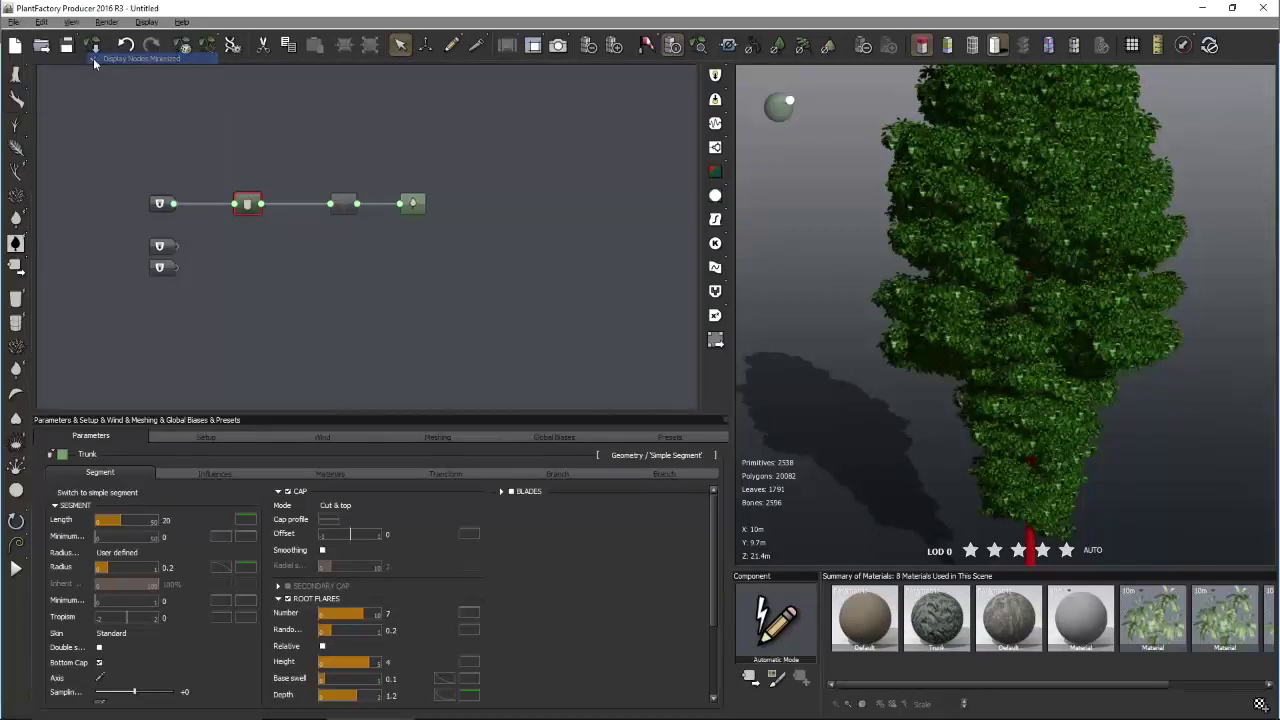
click(42, 22)
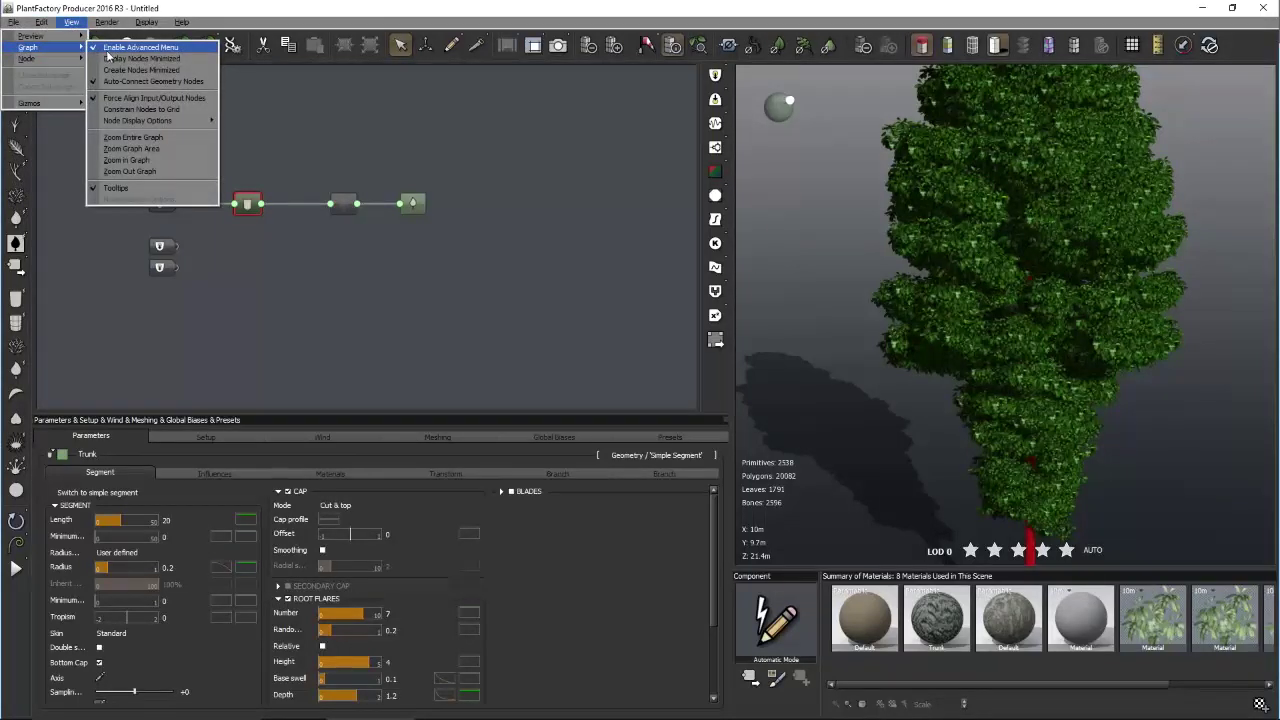
mouse_move(178, 122)
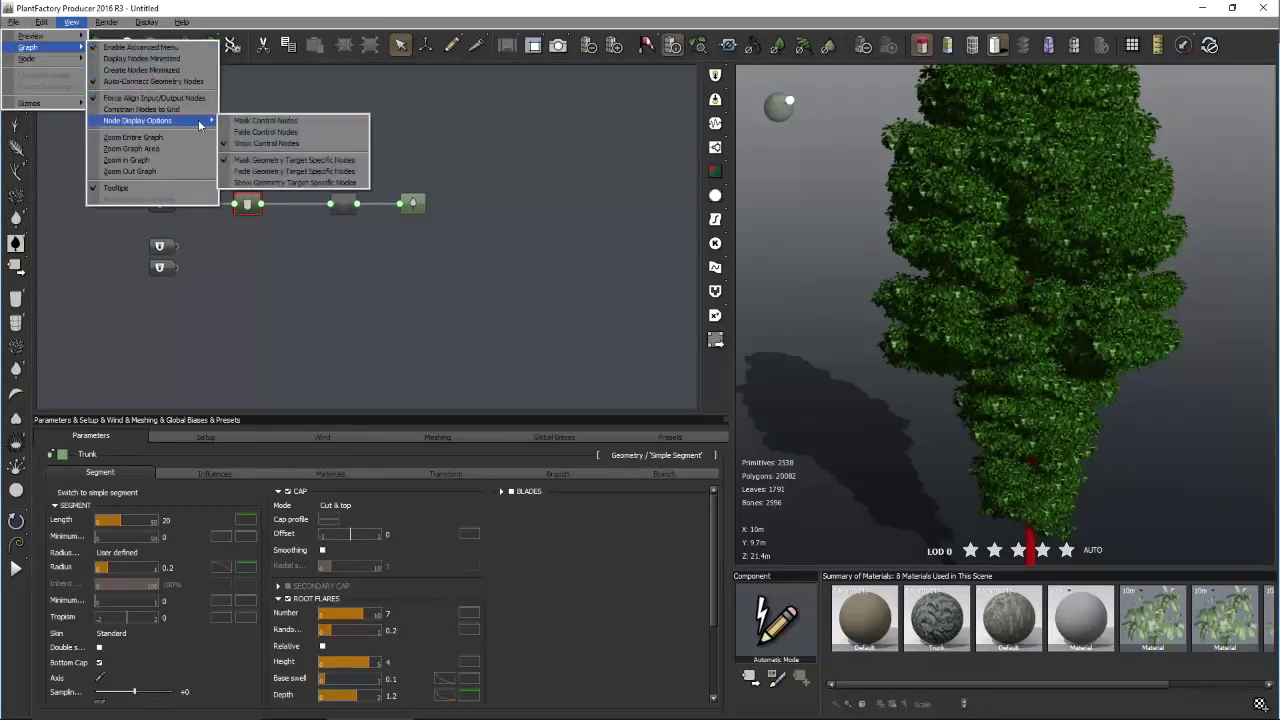
click(272, 183)
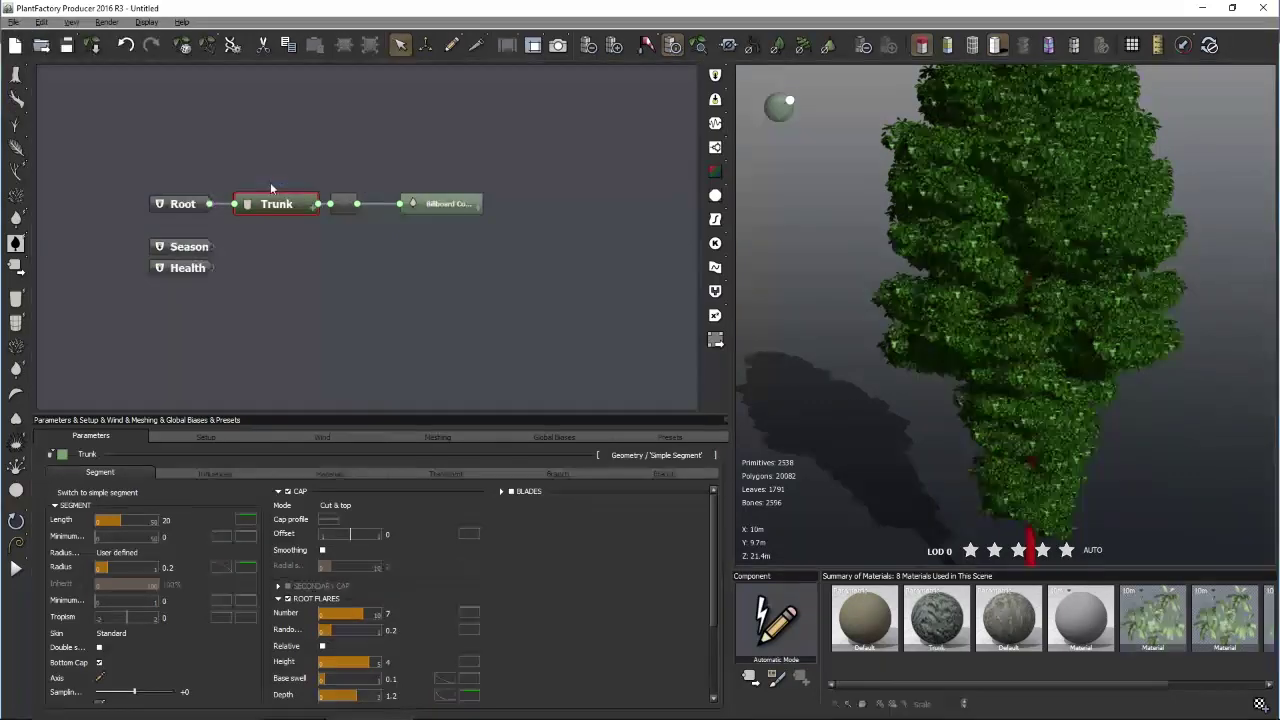
Place the Platanus node between Trunk and Billboard Component in the graph
drag(441, 204, 594, 193)
drag(347, 207, 421, 203)
drag(601, 195, 543, 206)
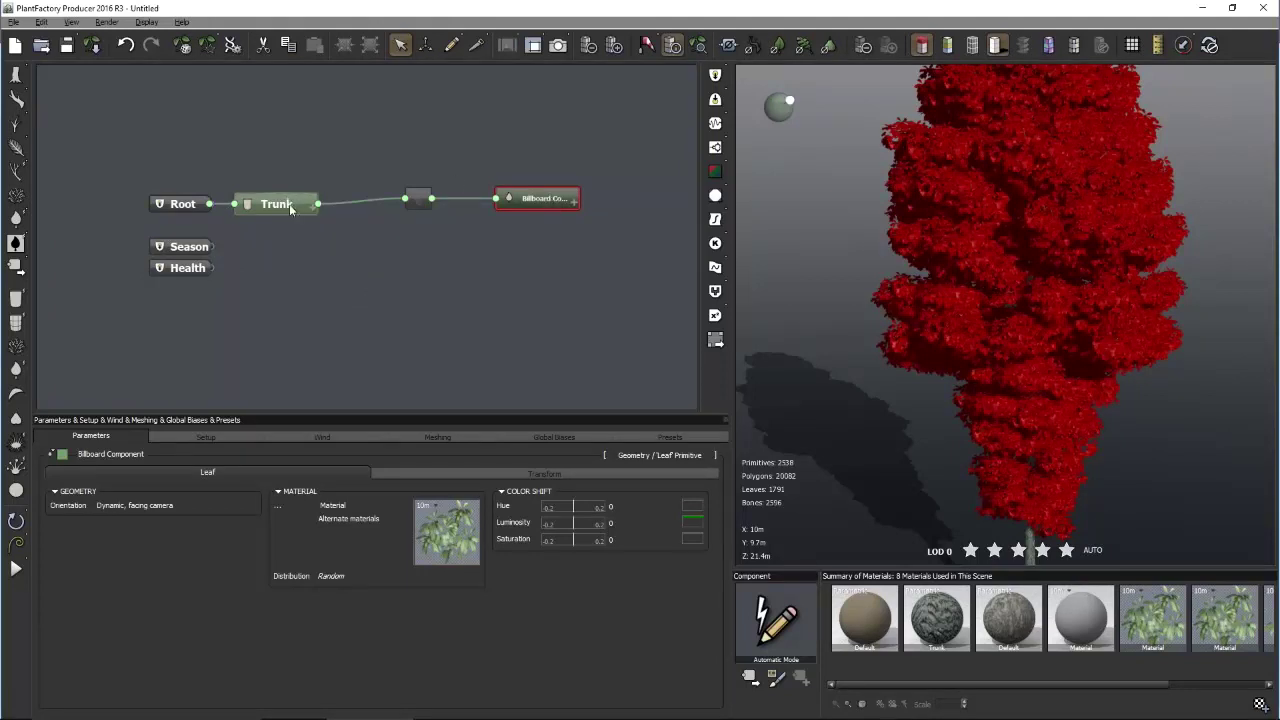
click(418, 200)
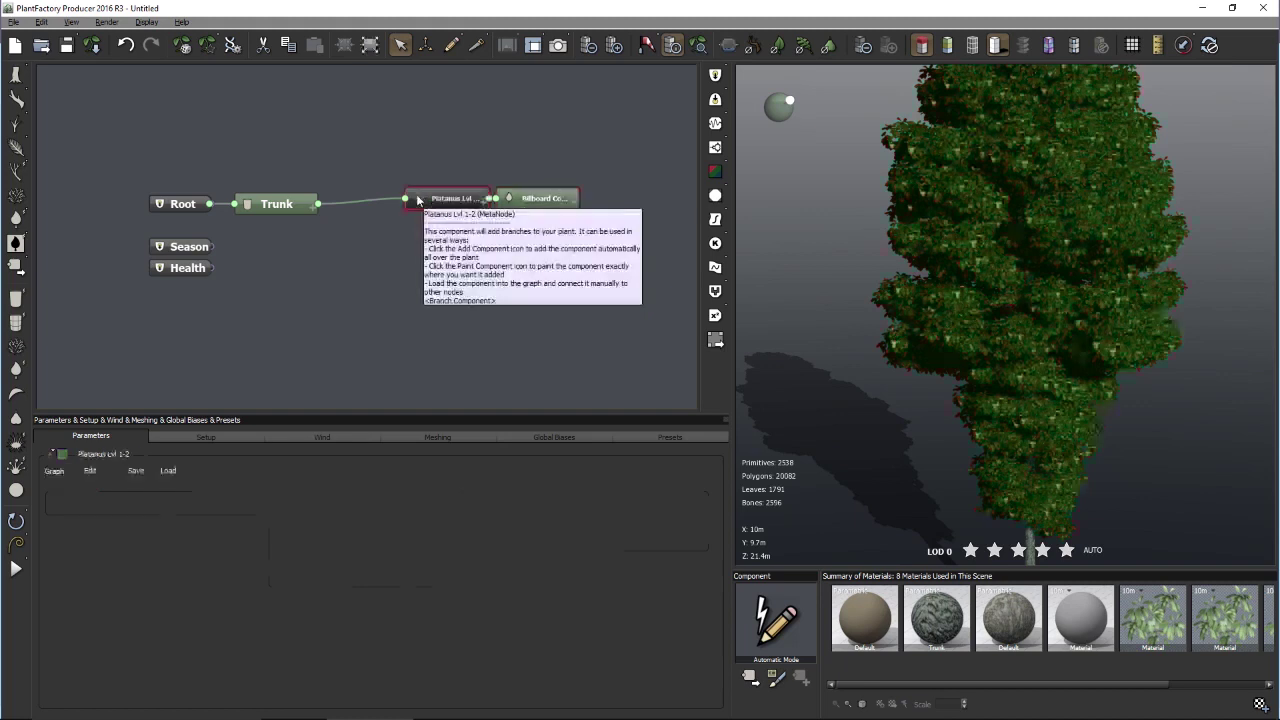
drag(424, 195, 403, 209)
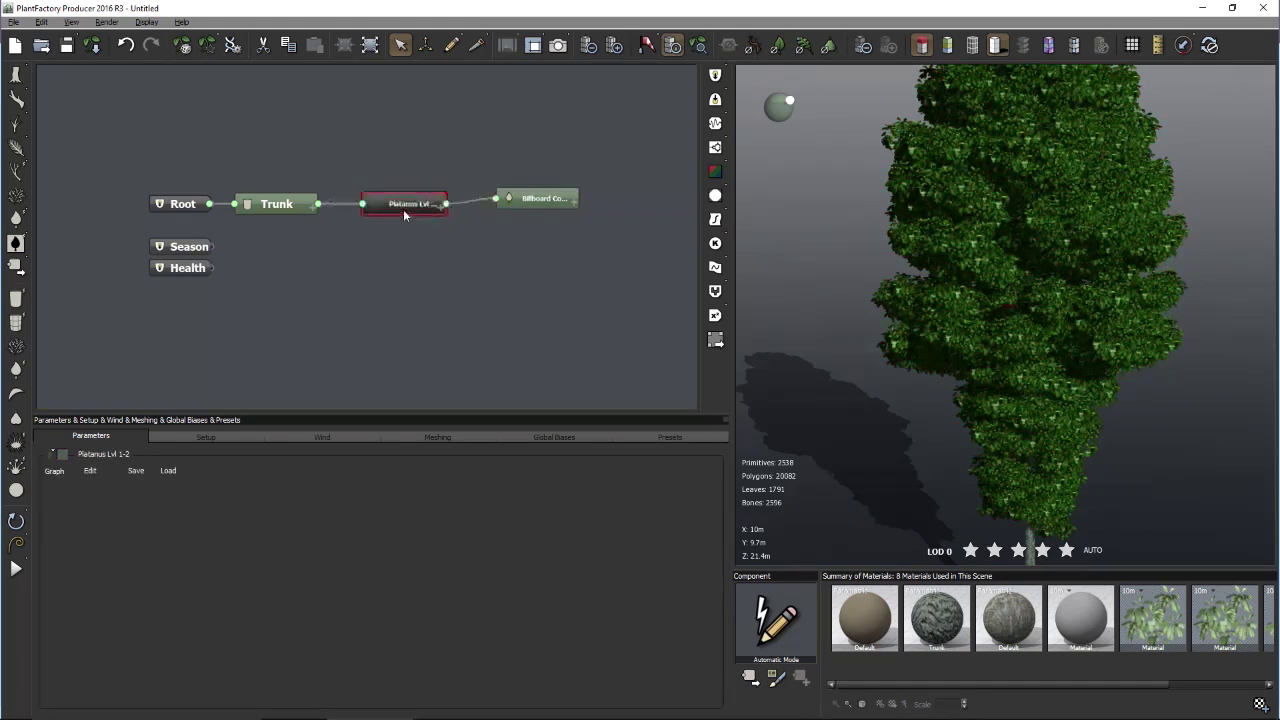
Cancel renaming Billboard Component, then view Root's Age control and default material before selecting Trunk
click(510, 201)
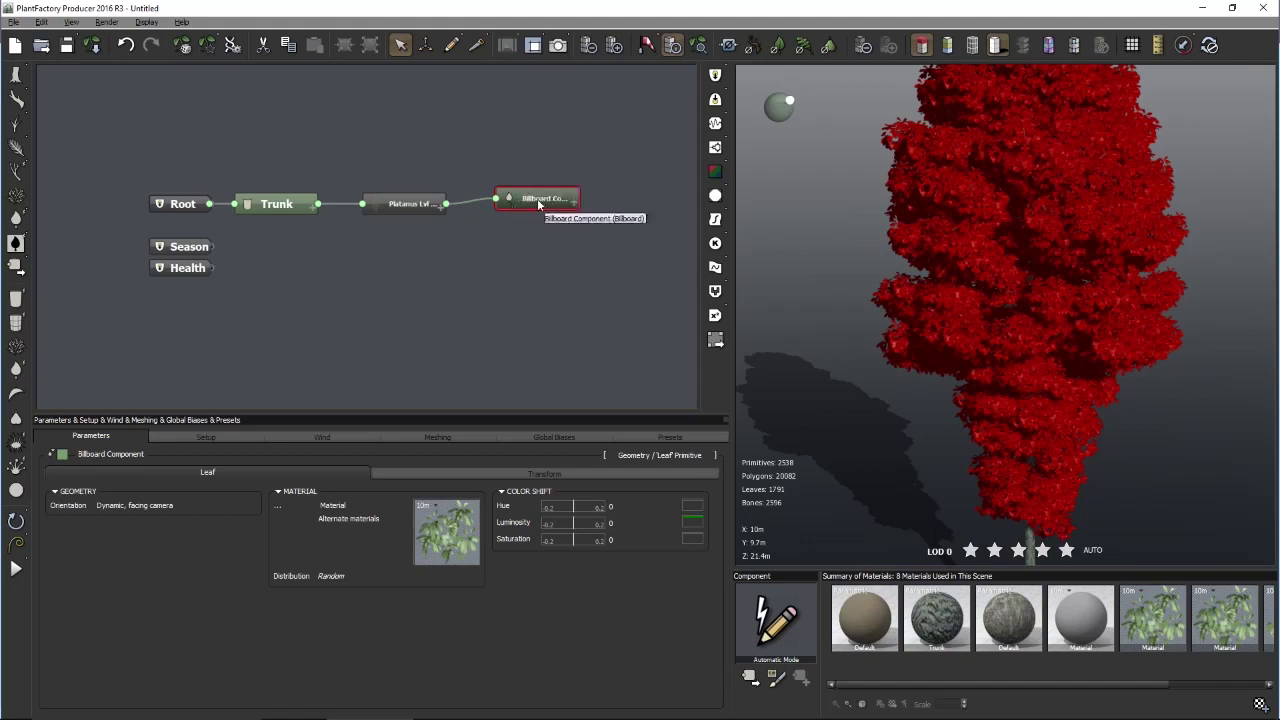
double_click(540, 202)
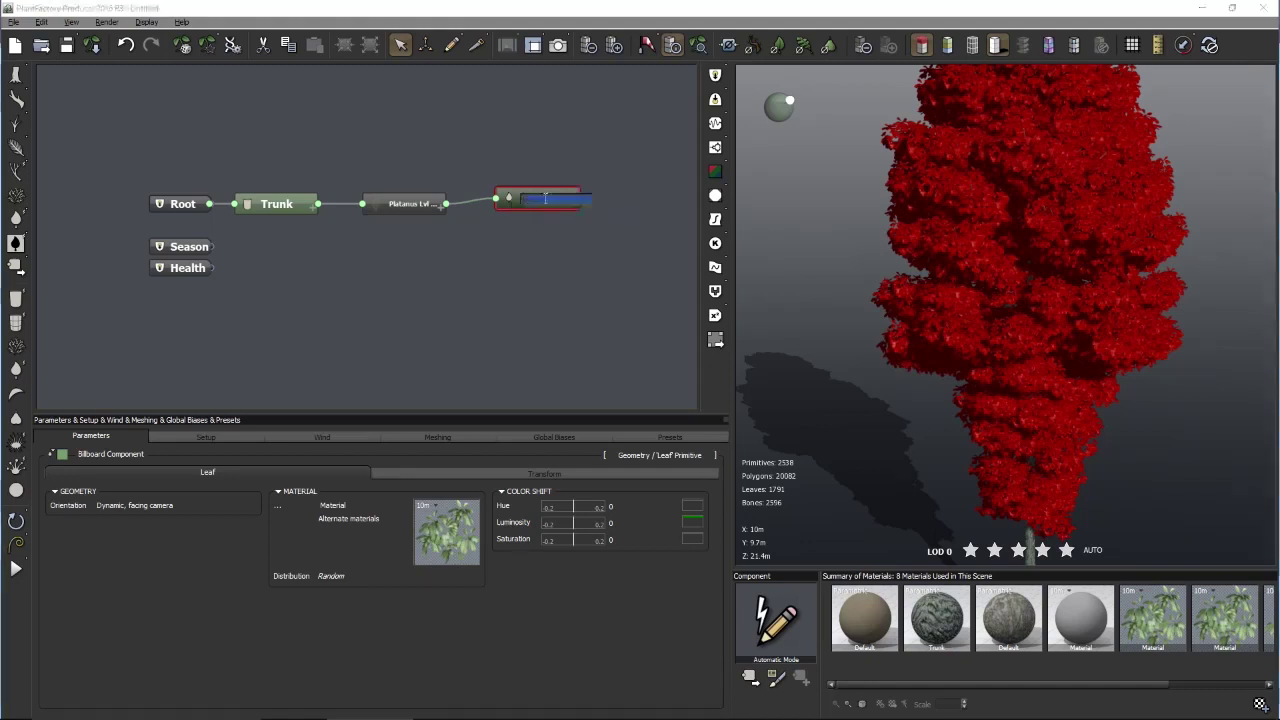
click(619, 219)
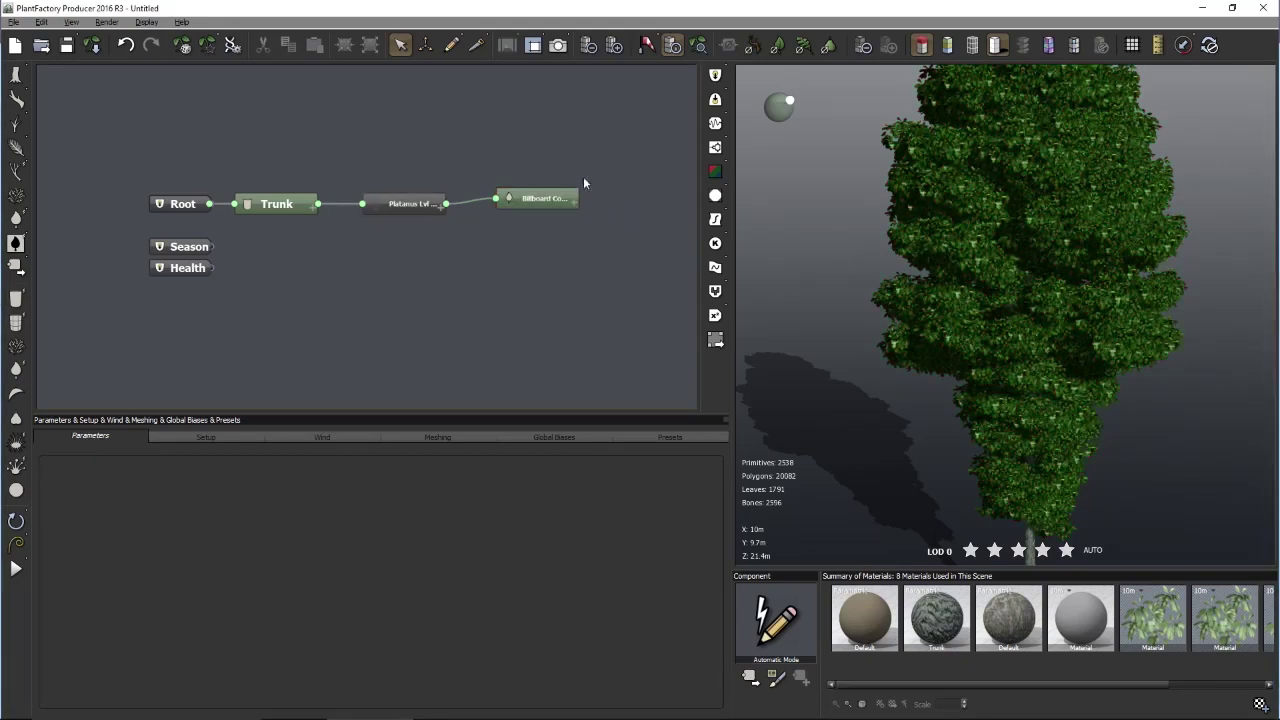
click(180, 204)
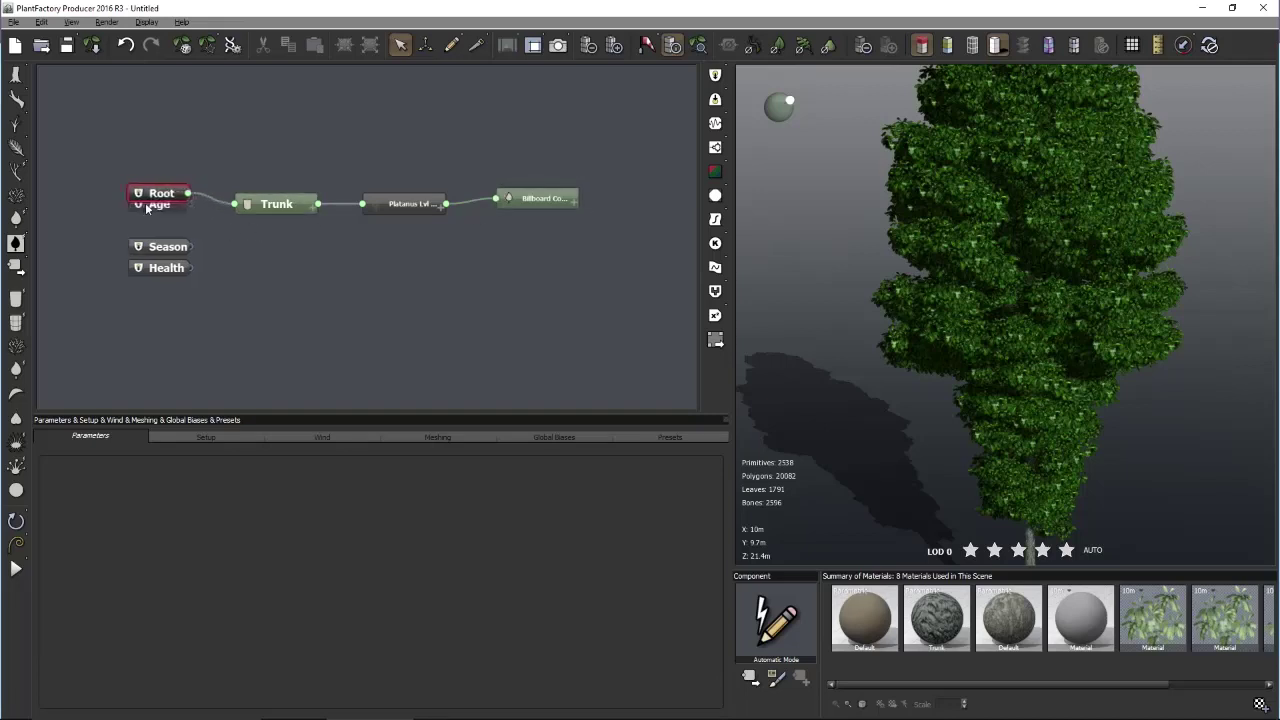
click(132, 187)
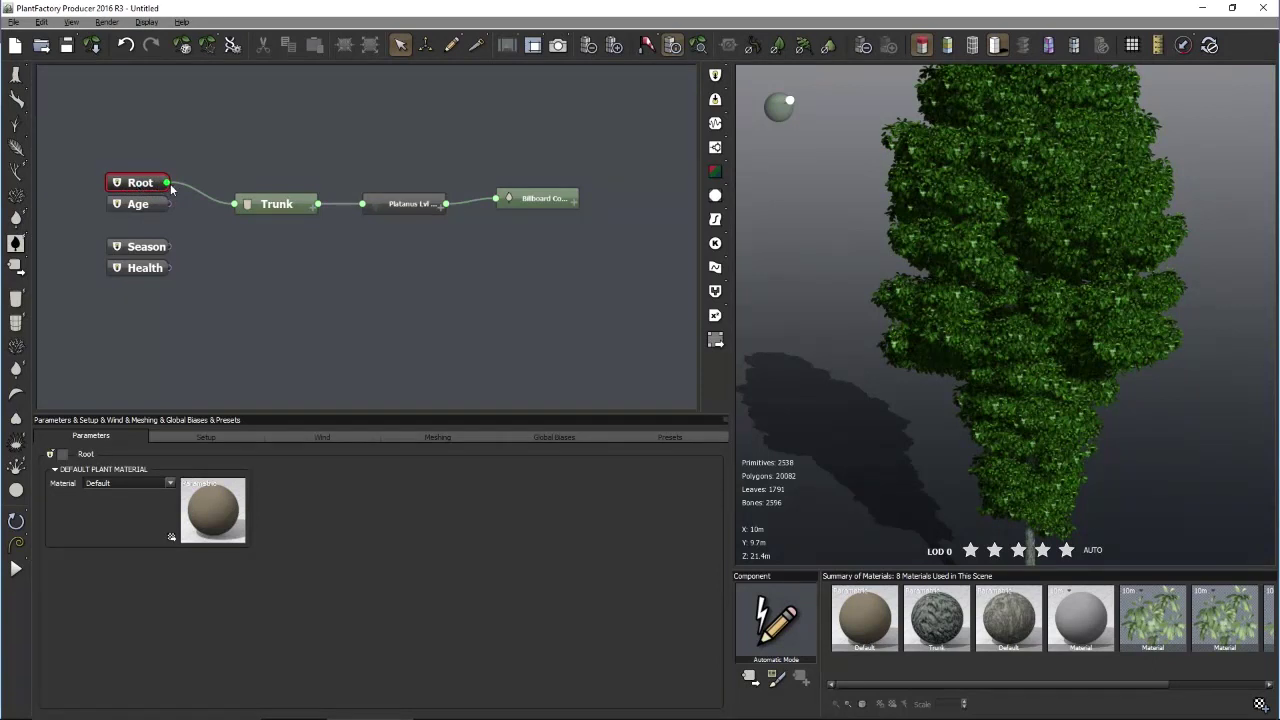
click(275, 198)
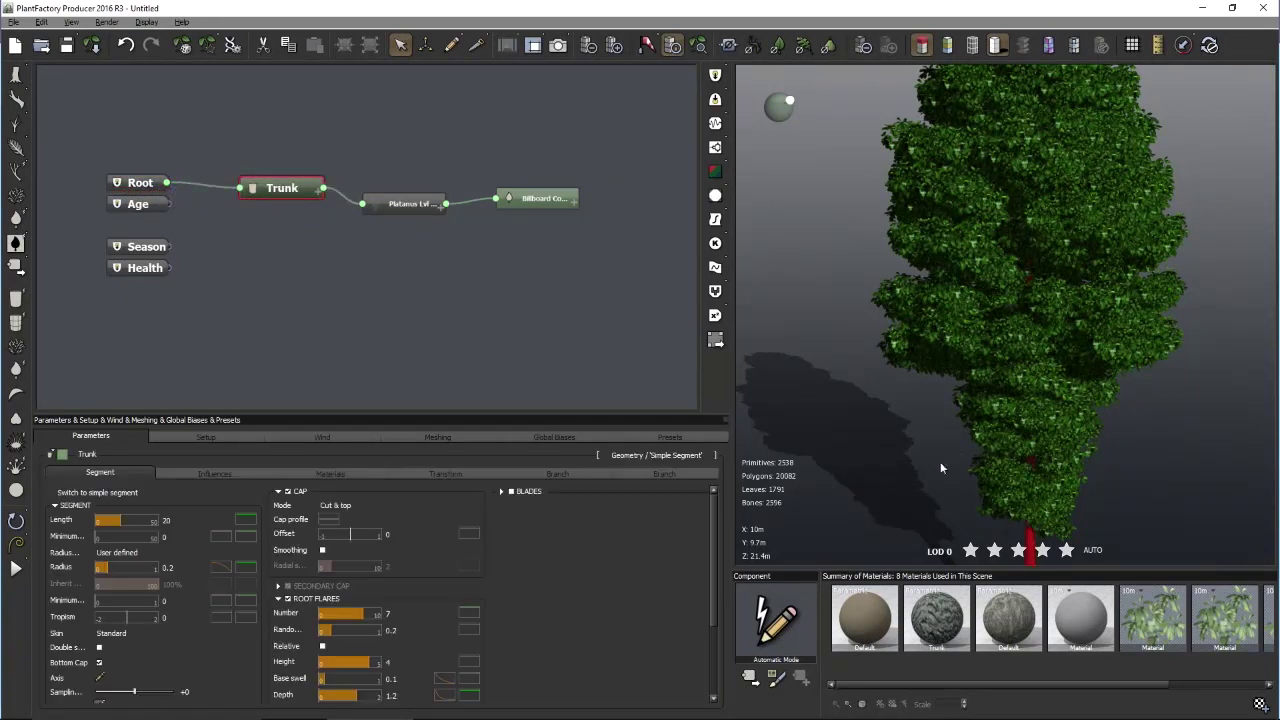
Nudge the Platanus, Trunk and Billboard nodes so they sit level in one row with Root
right_drag(925, 492, 899, 301)
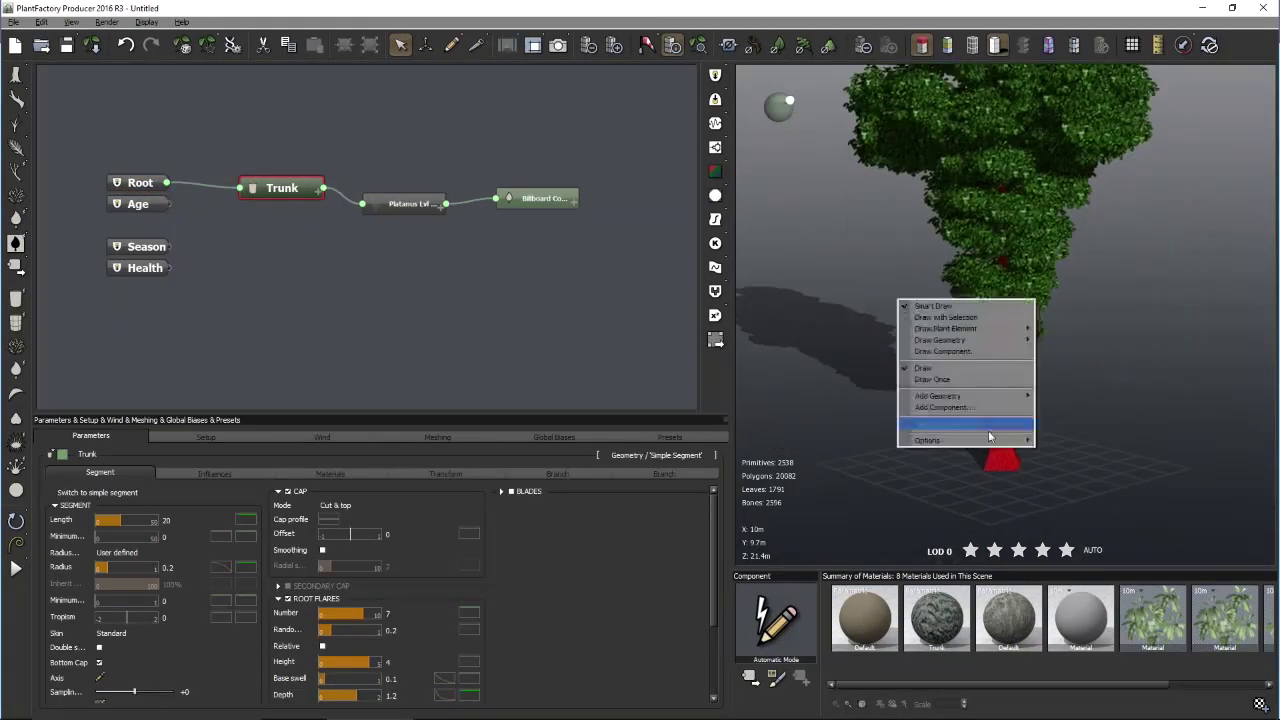
click(558, 352)
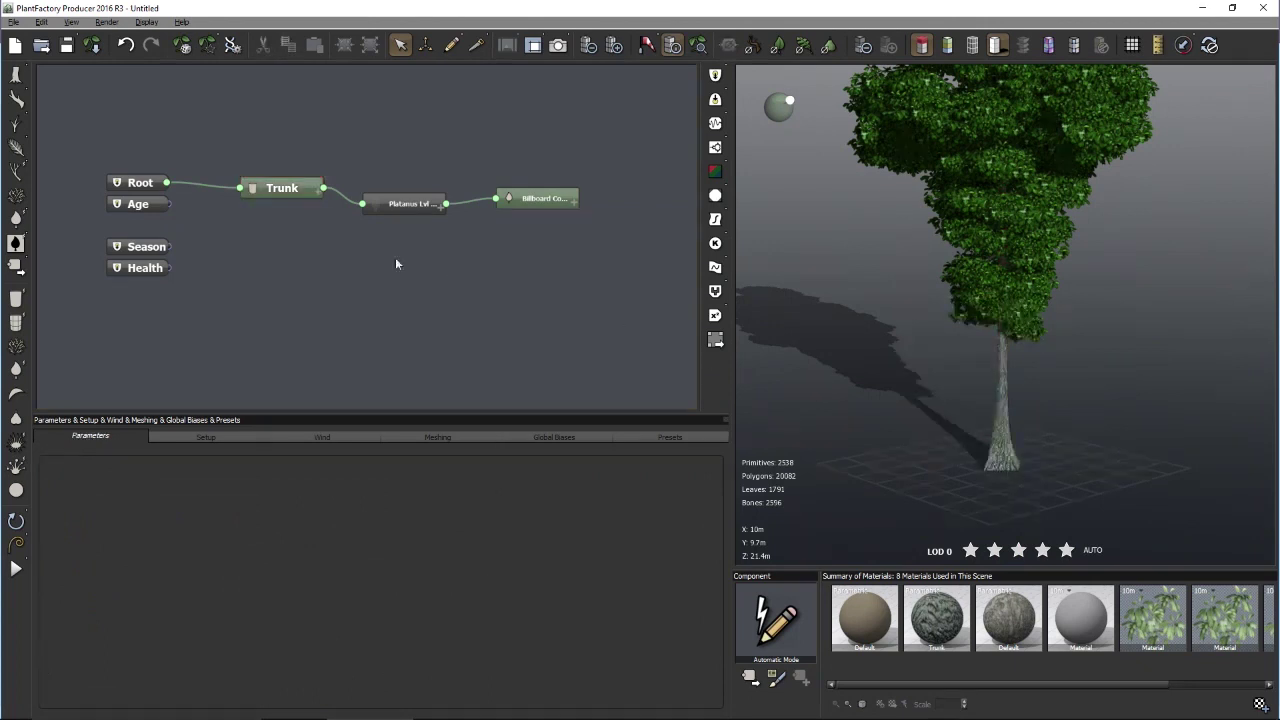
click(282, 188)
drag(399, 206, 392, 191)
drag(274, 194, 245, 192)
click(1015, 468)
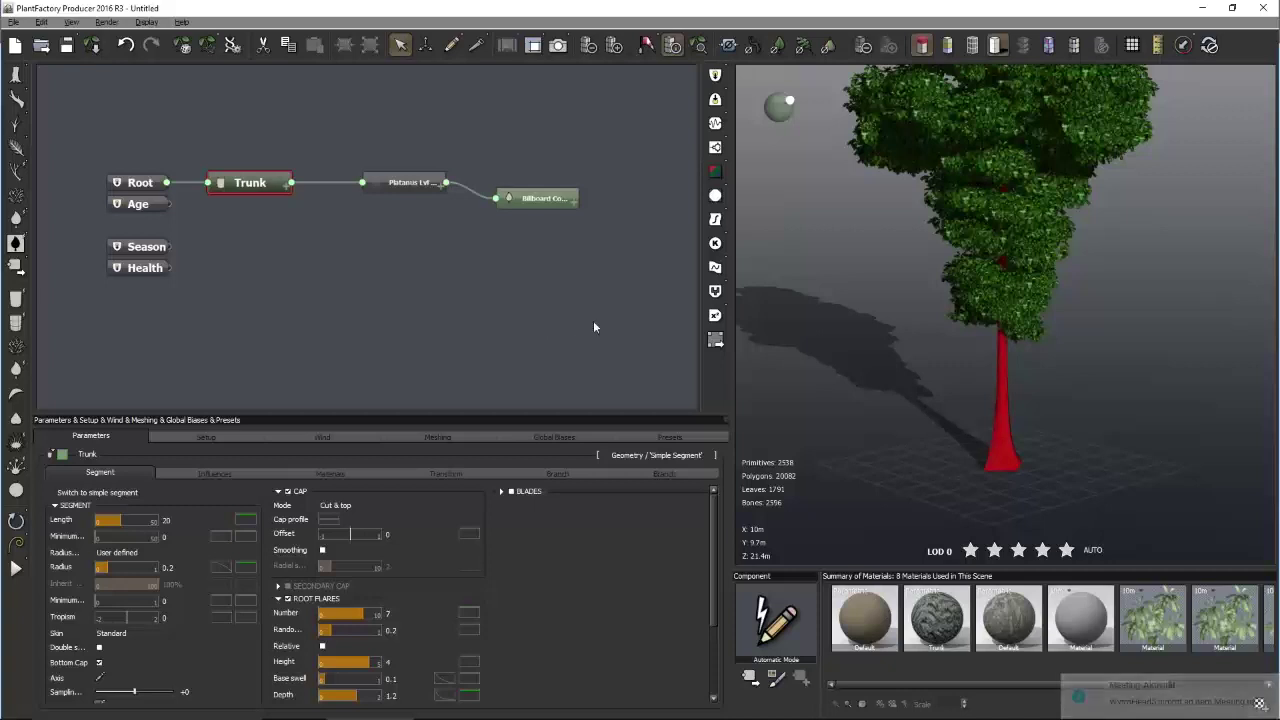
drag(526, 200, 524, 187)
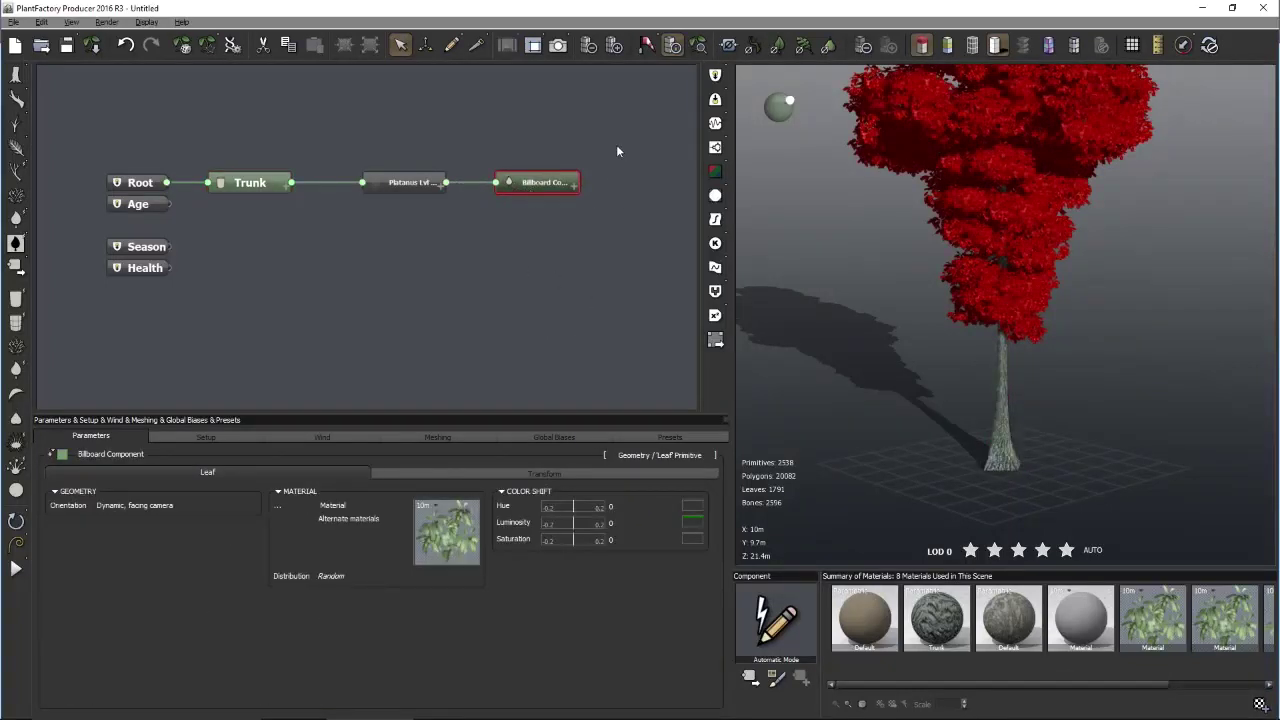
Hide the foliage geometry and briefly hide then restore the trunk and branches
click(730, 45)
mouse_move(912, 214)
mouse_down()
mouse_move(948, 371)
mouse_move(924, 236)
mouse_up()
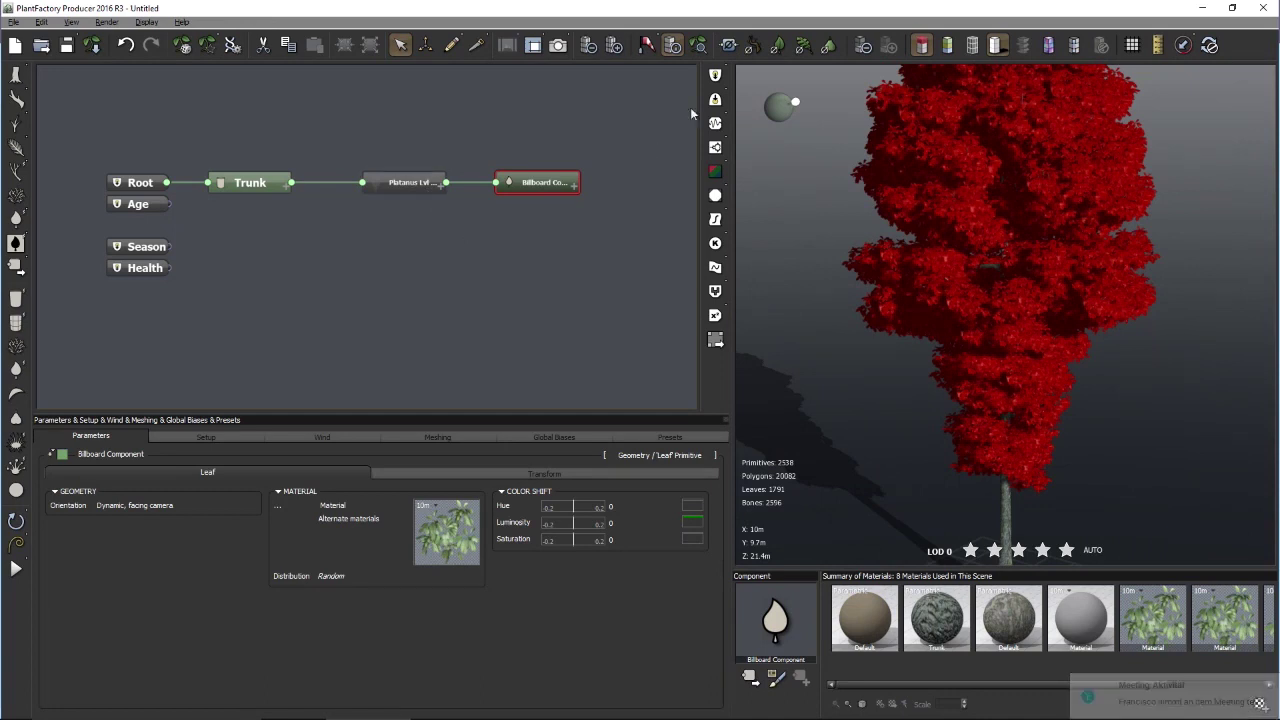
click(752, 50)
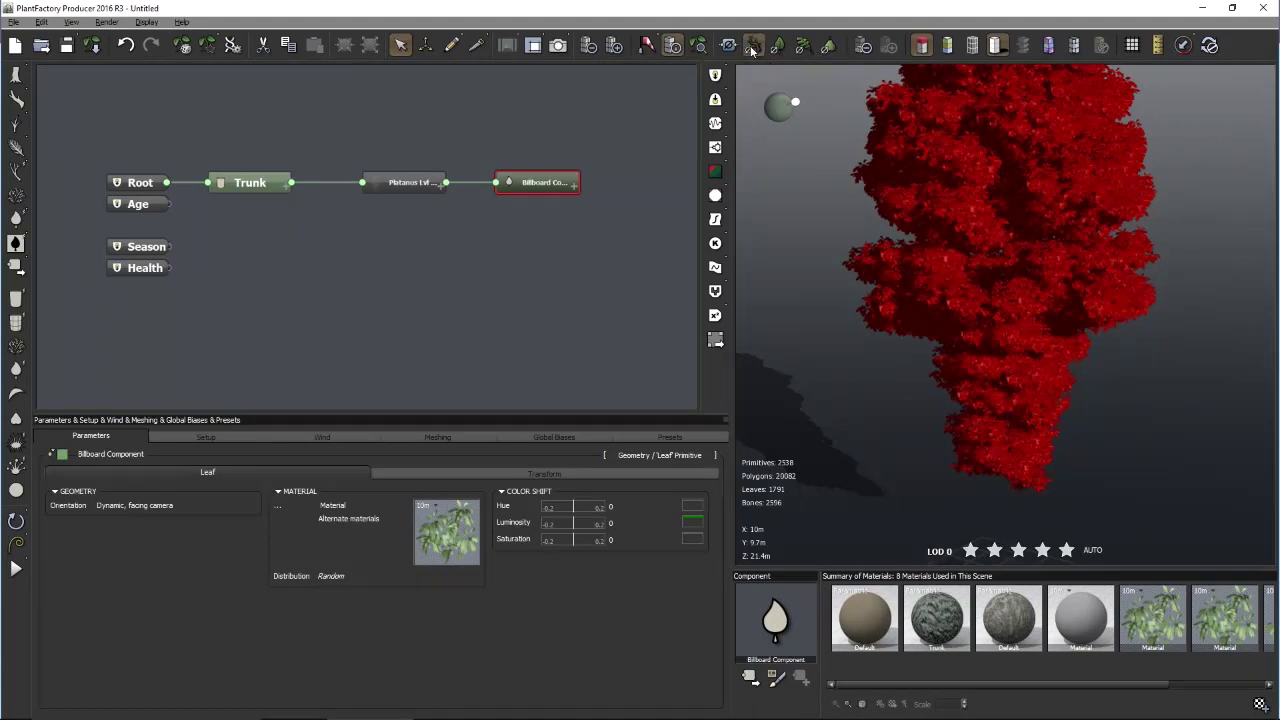
drag(815, 206, 841, 230)
click(752, 46)
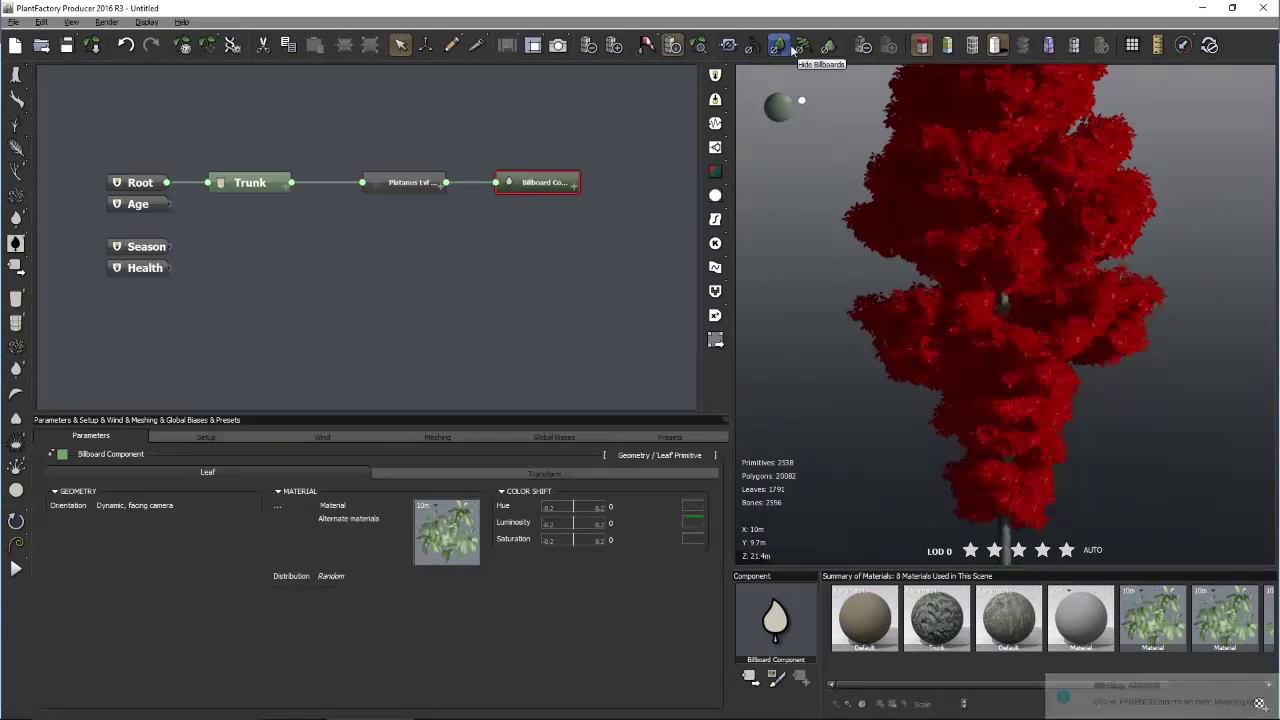
Hide the leaves, enable Show Wireframe, and inspect the bare branches from below
click(787, 47)
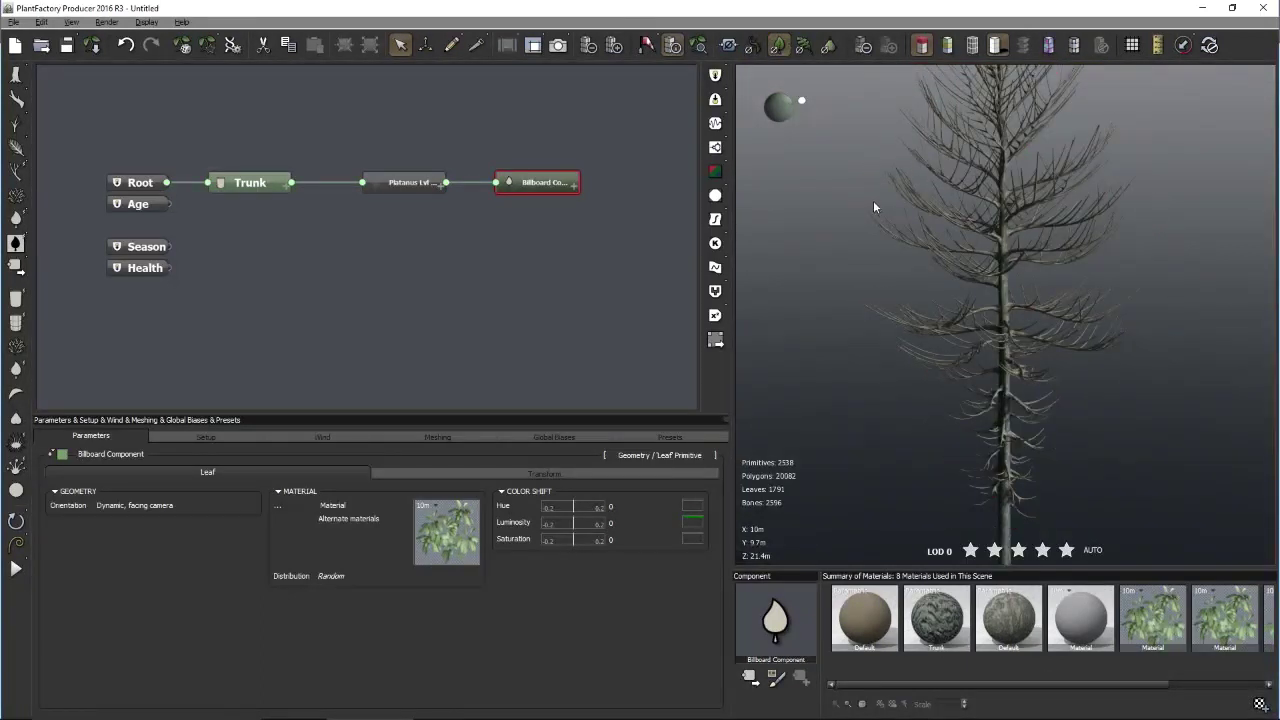
drag(983, 446, 1088, 405)
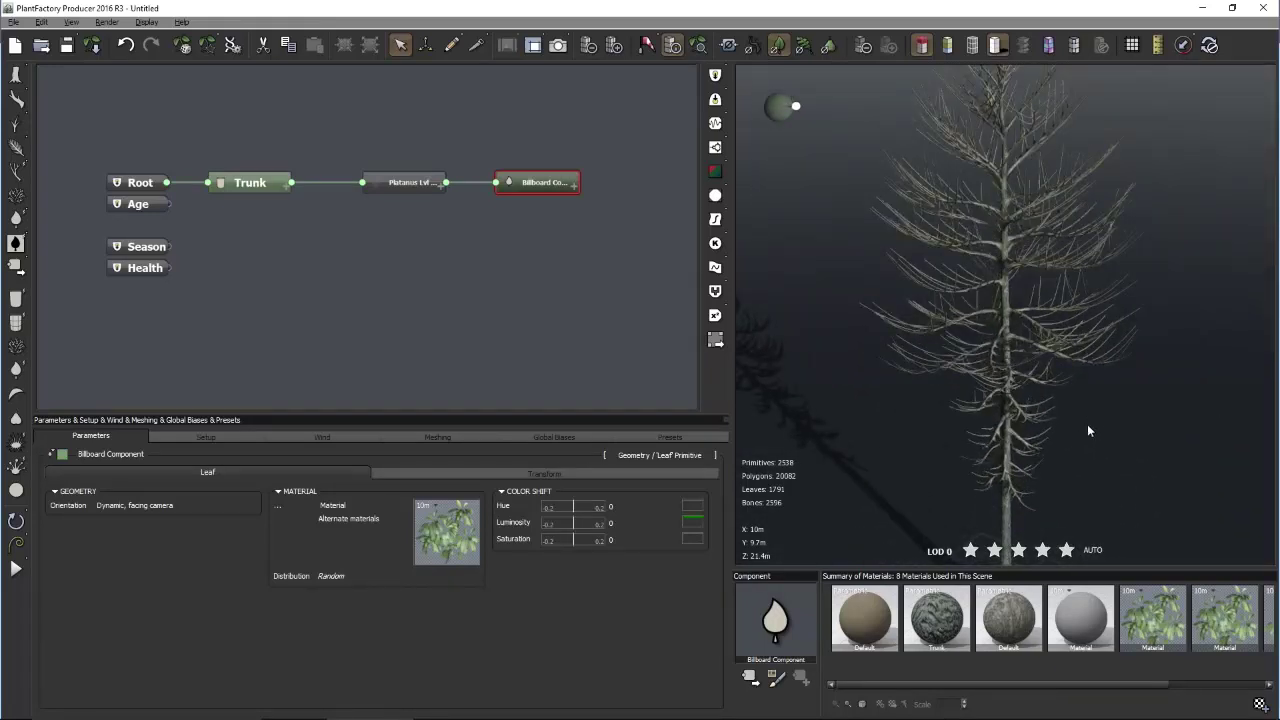
click(777, 45)
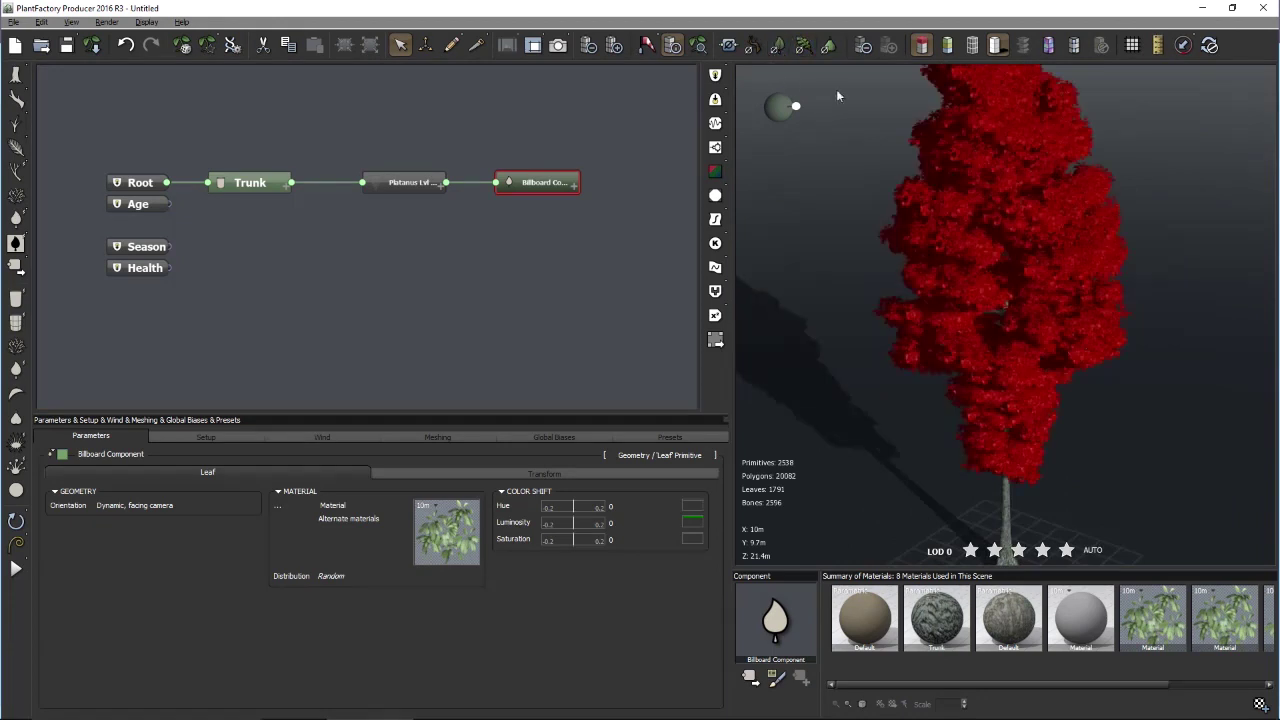
click(972, 46)
click(777, 45)
scroll(1054, 383, up, 5)
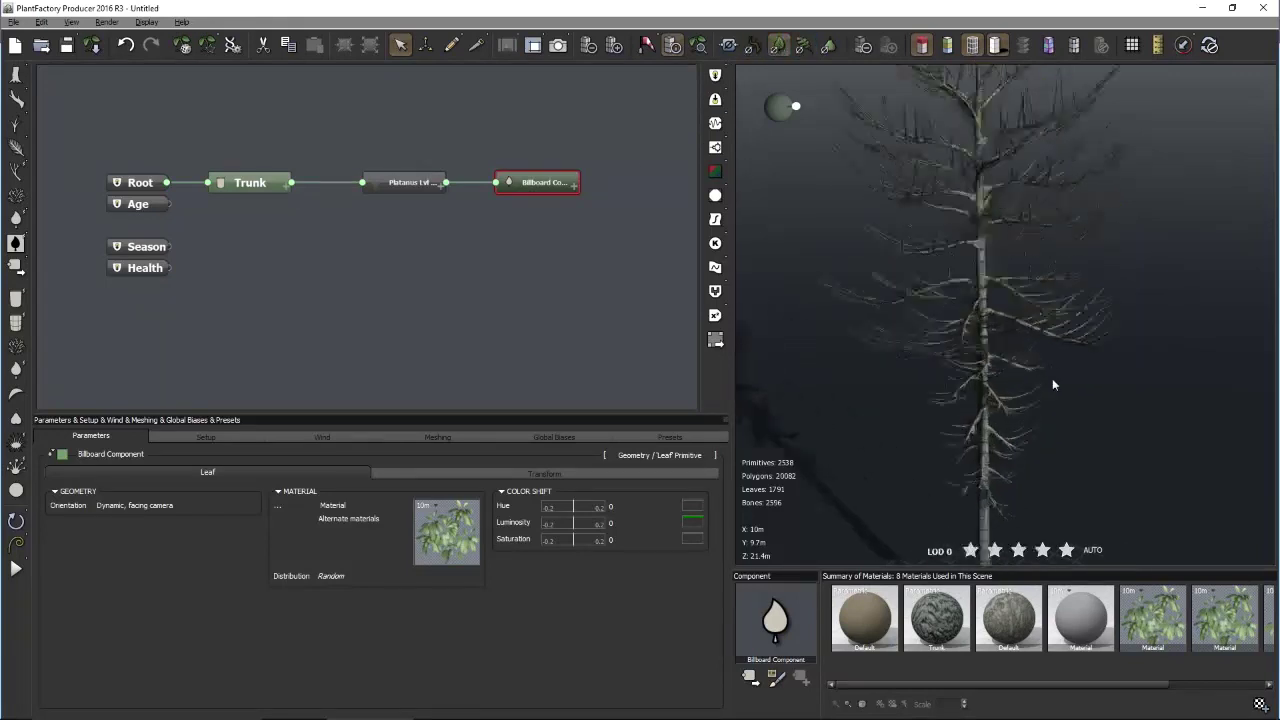
scroll(975, 370, down, 3)
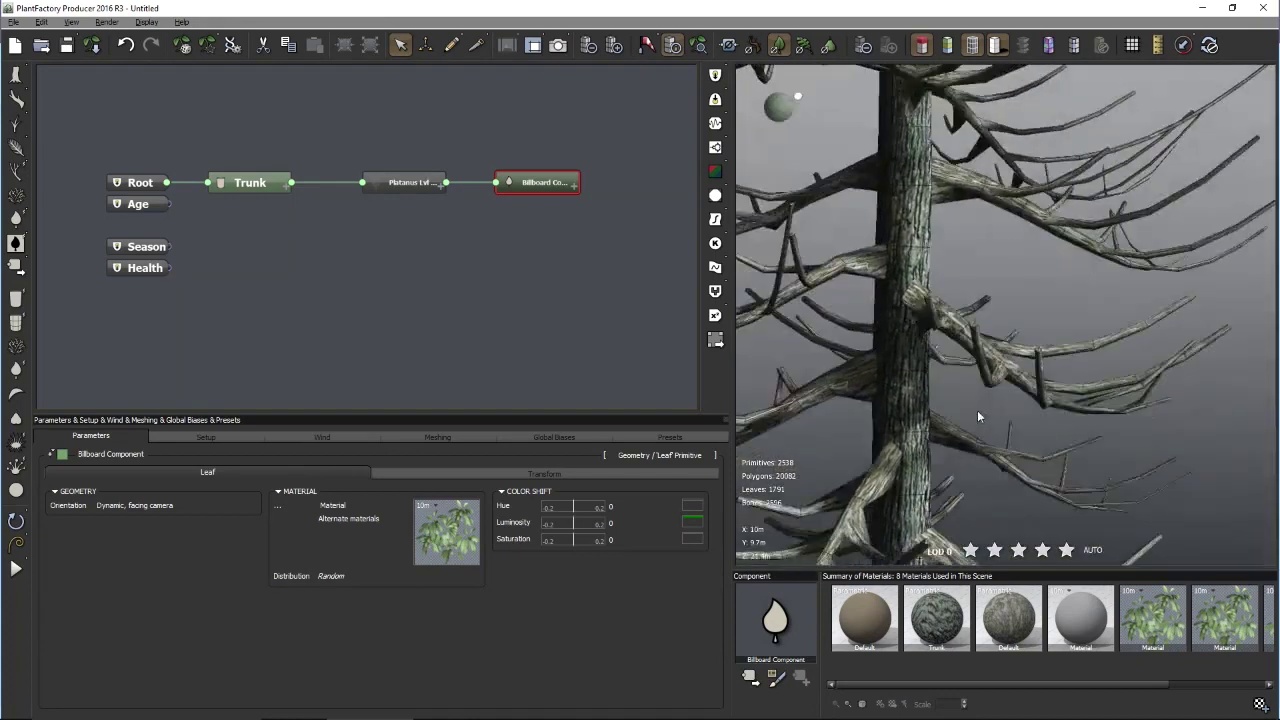
drag(995, 341, 1001, 515)
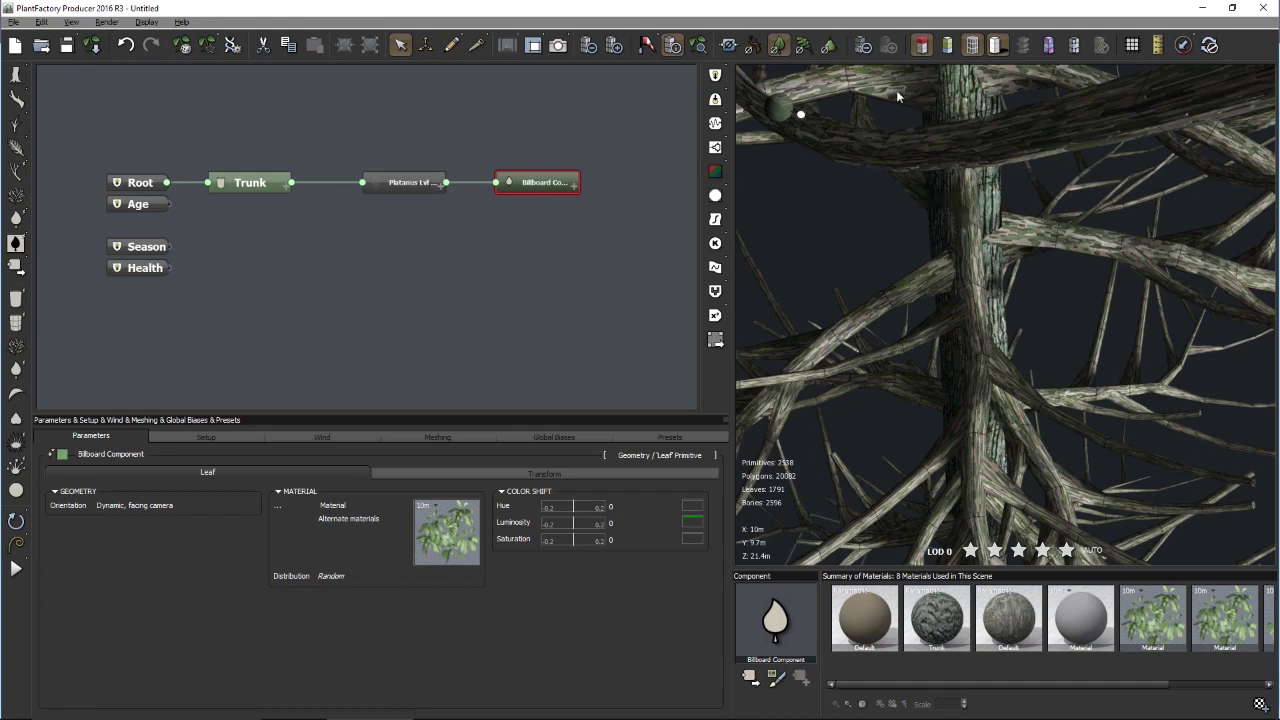
Select the Trunk node and frame the whole tree in a side view
click(262, 184)
drag(1016, 345, 1066, 362)
drag(1154, 178, 912, 128)
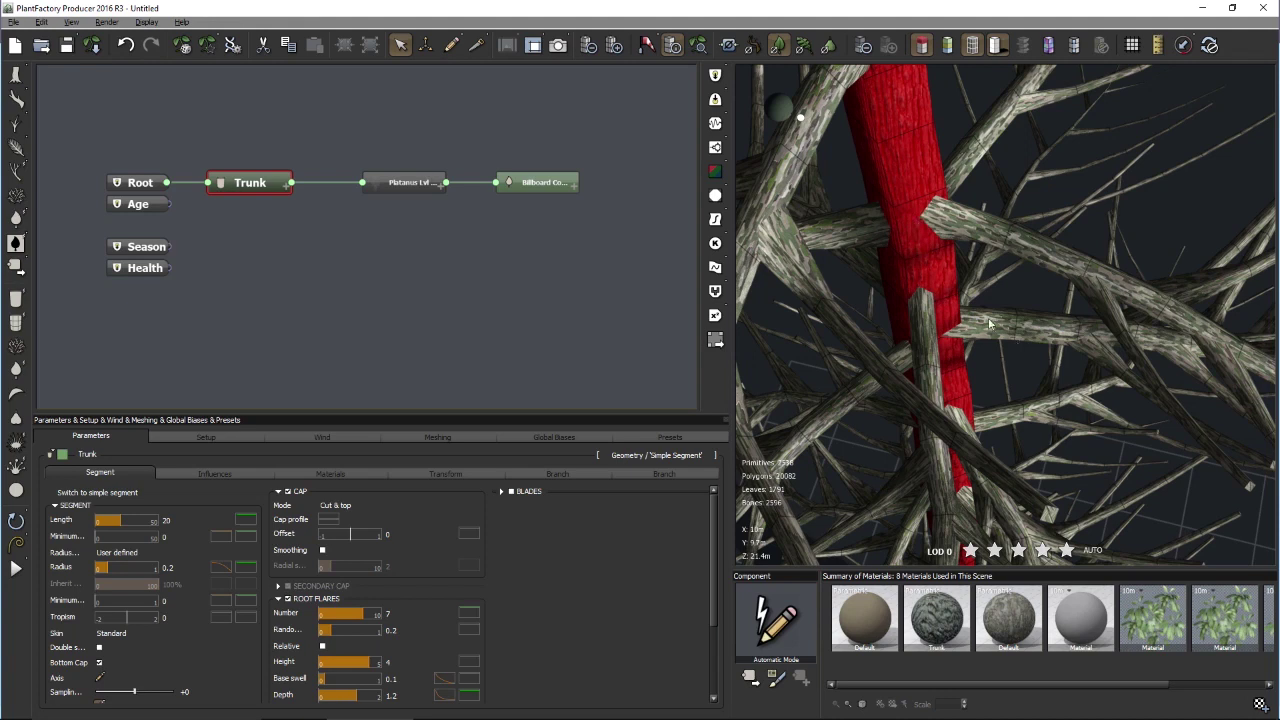
scroll(989, 323, down, 5)
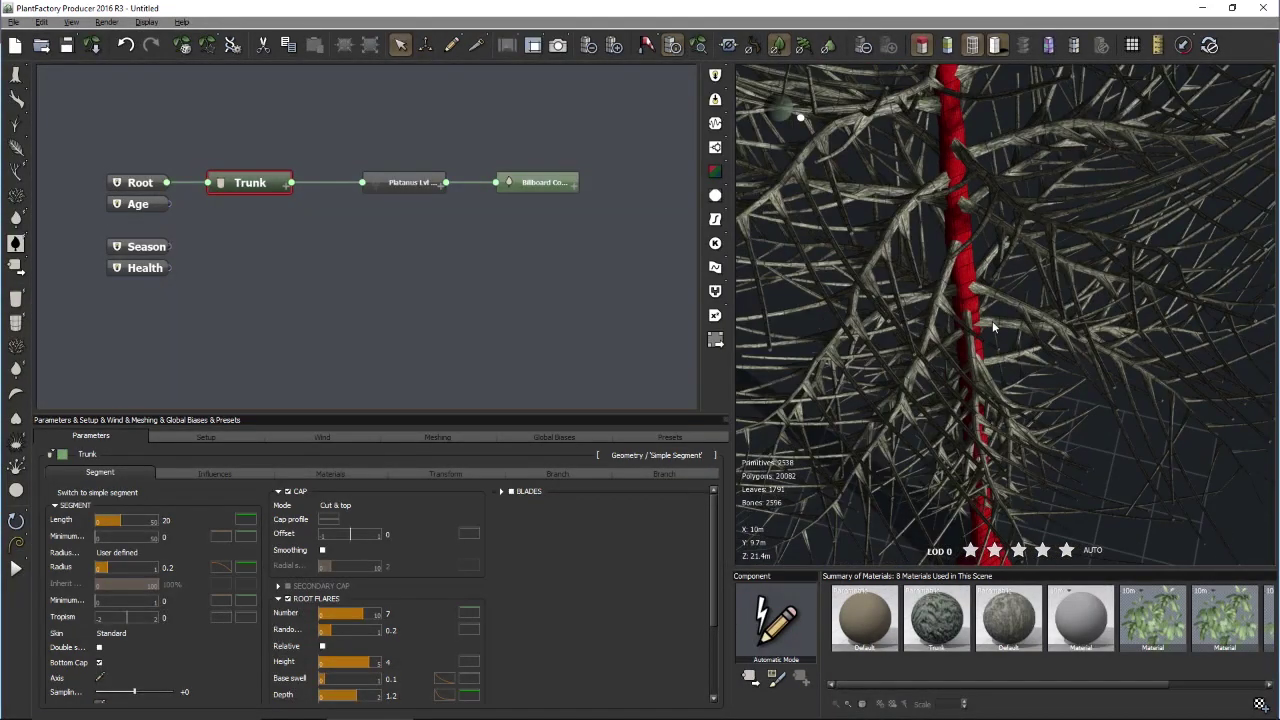
scroll(992, 321, down, 4)
drag(1020, 320, 930, 282)
drag(883, 402, 955, 395)
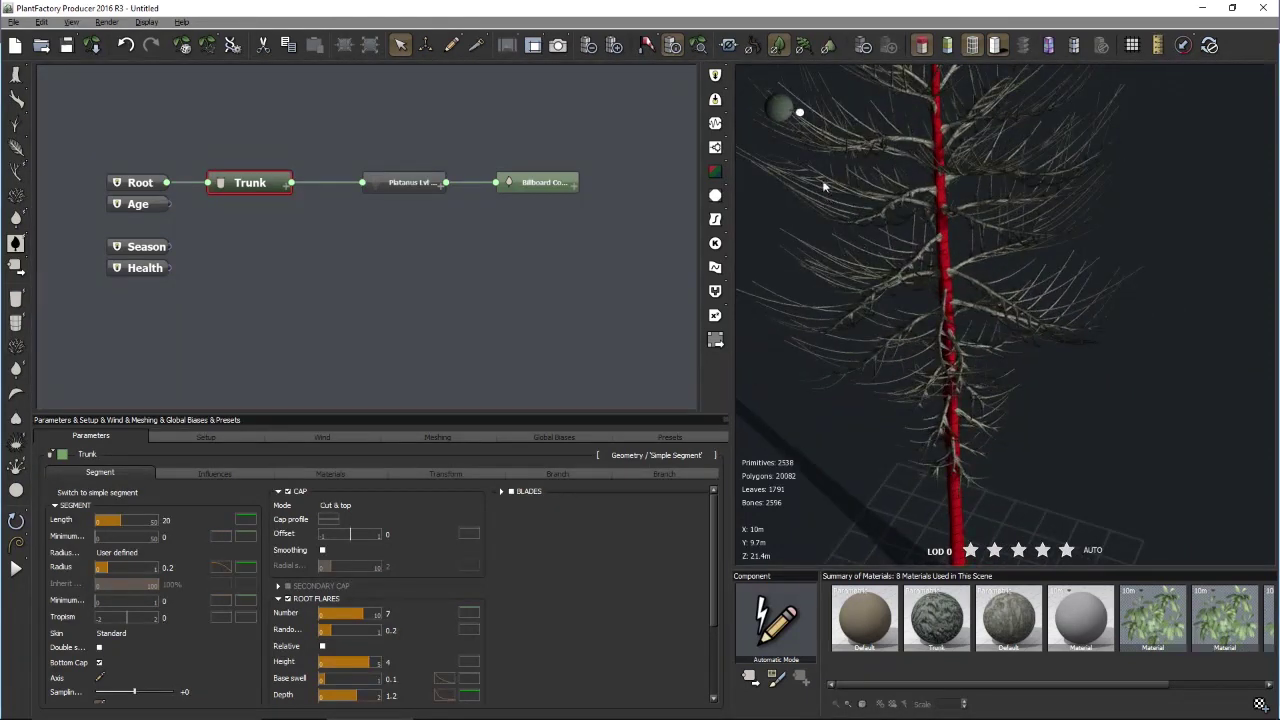
click(699, 45)
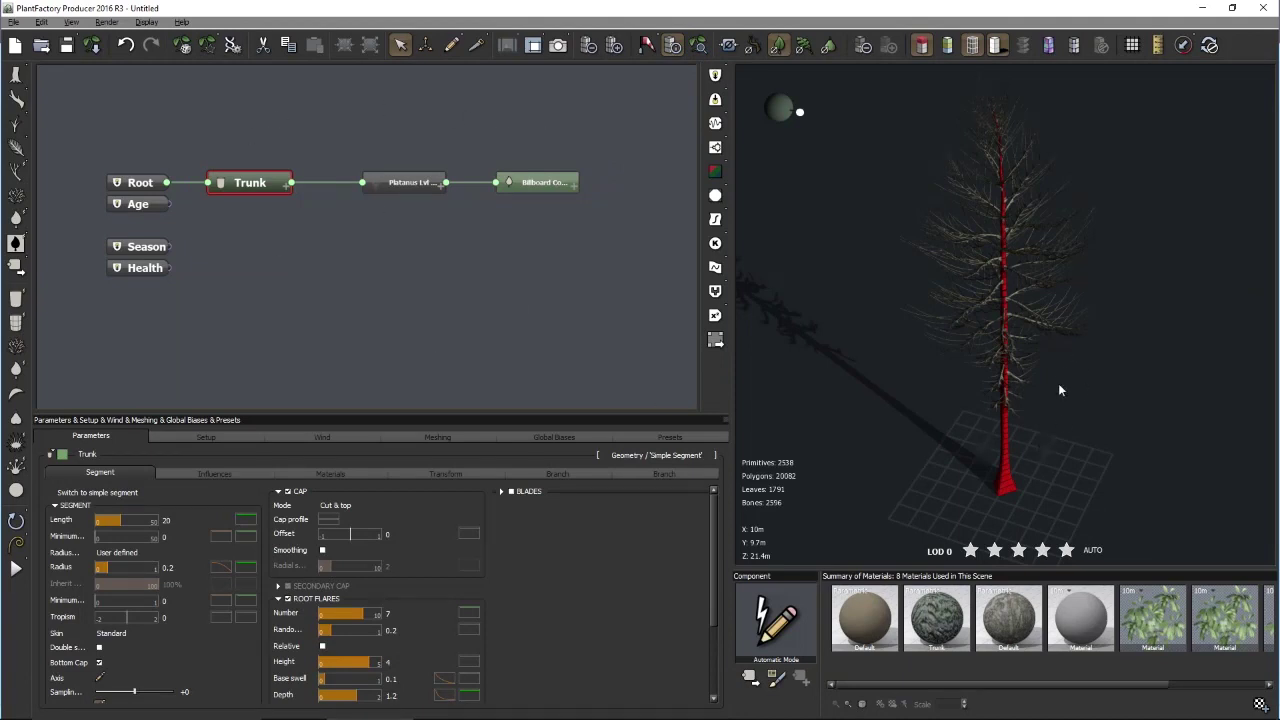
With the manipulator tool, pick one side branch in the 3-D view
scroll(1060, 390, up, 1)
scroll(1060, 390, up, 3)
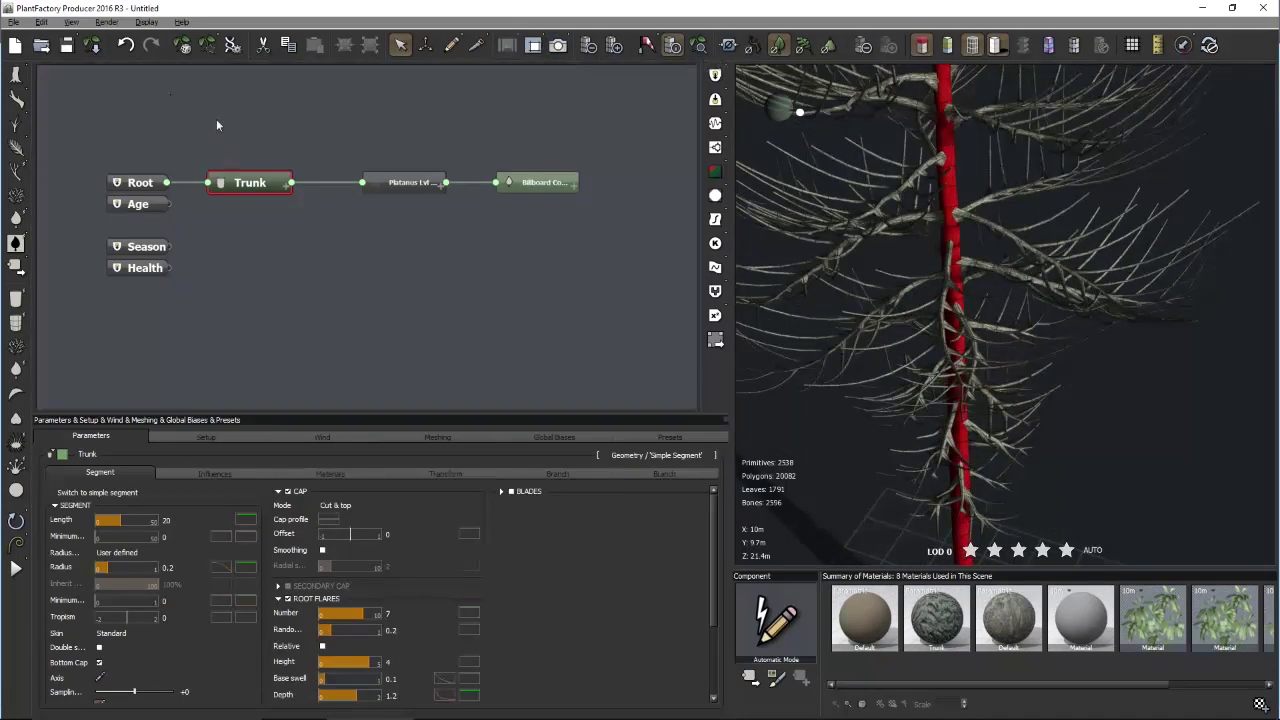
click(425, 45)
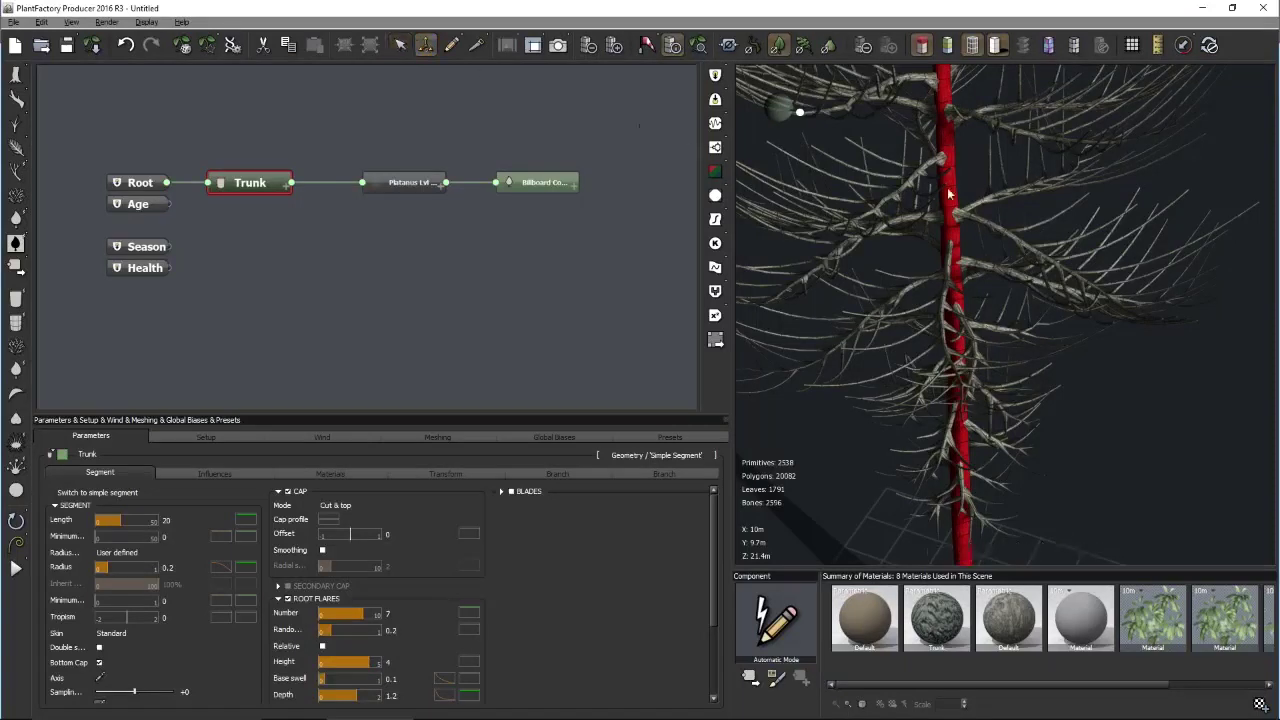
click(972, 214)
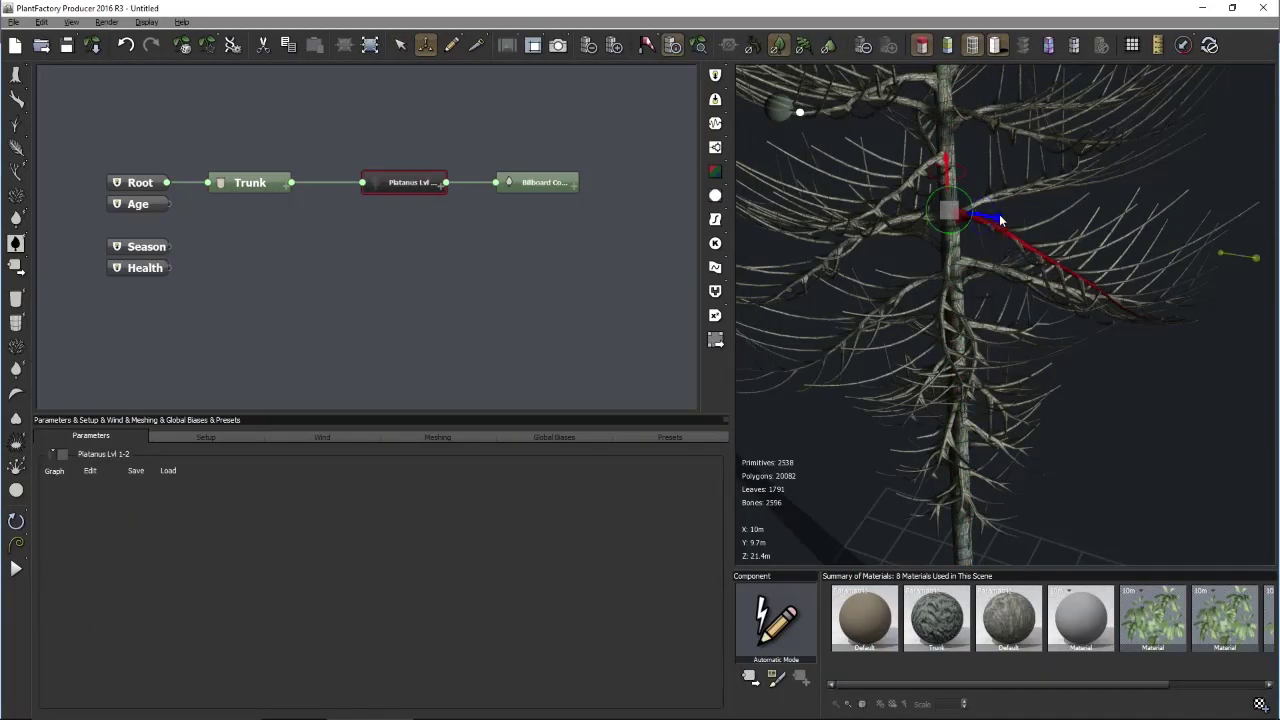
Bend the picked branch outward, then rearrange and select the Platanus node
drag(998, 214, 1090, 369)
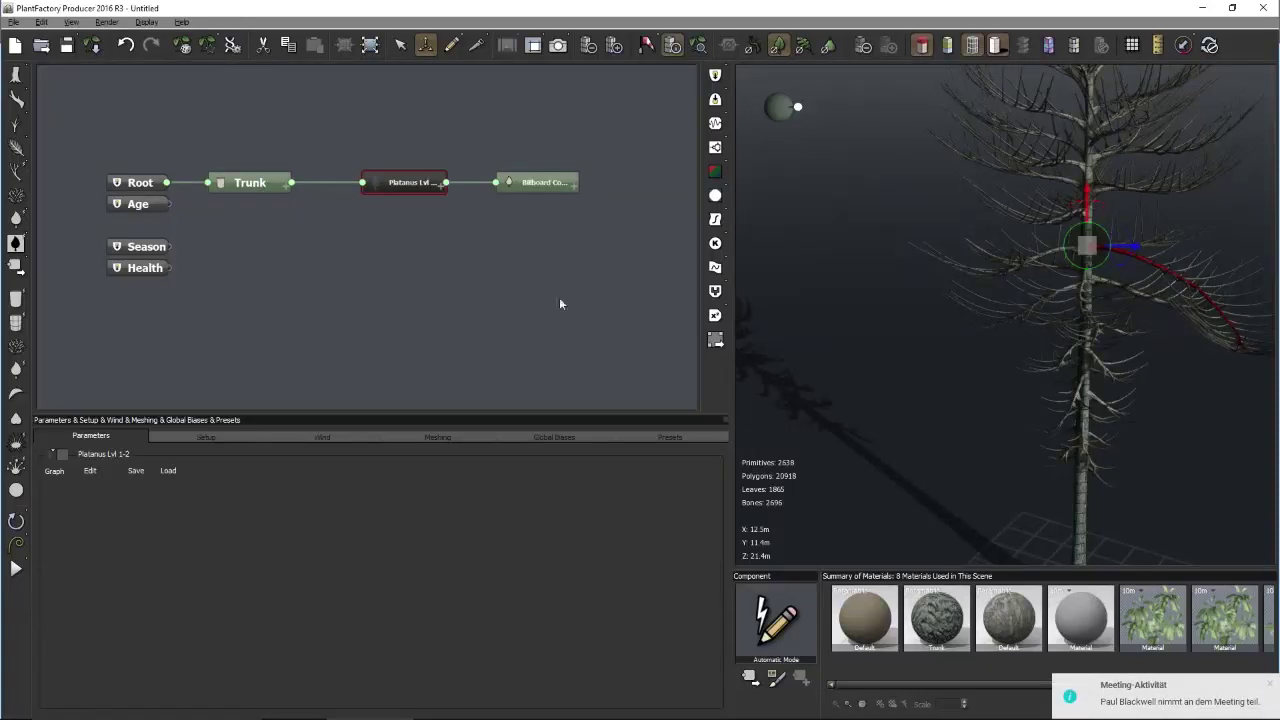
drag(452, 160, 410, 170)
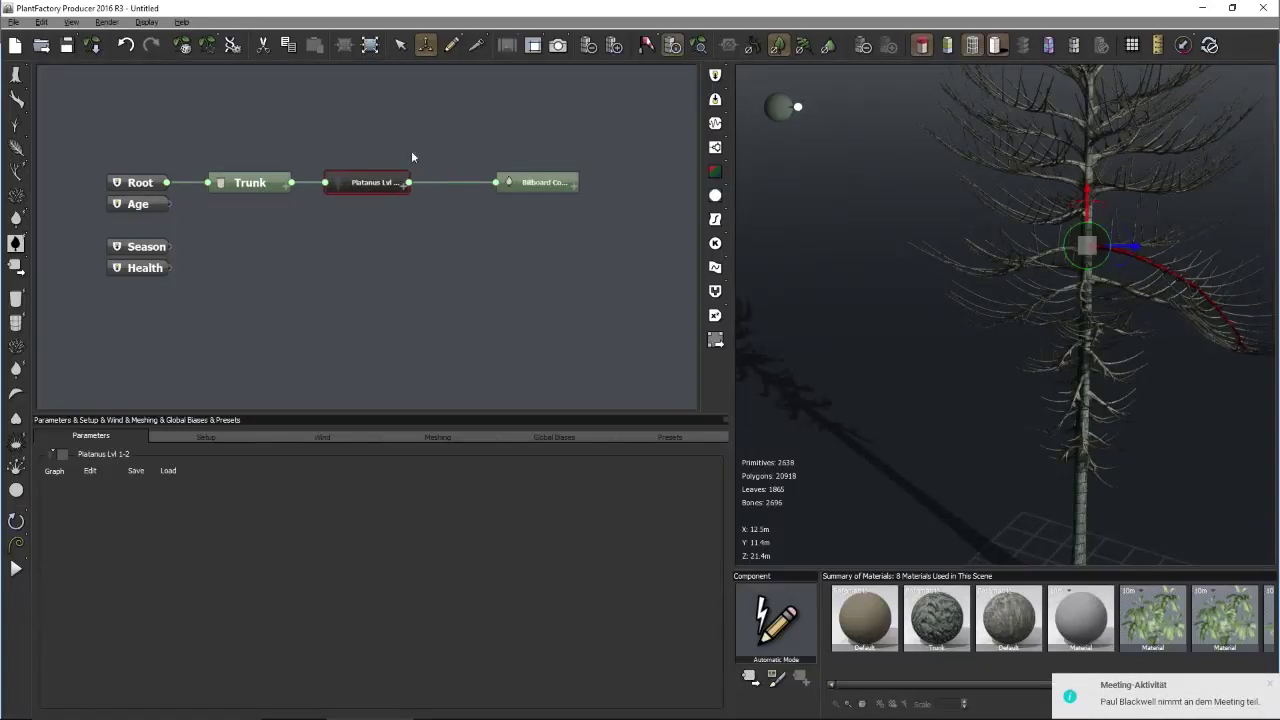
drag(556, 185, 602, 391)
drag(376, 183, 413, 181)
click(384, 174)
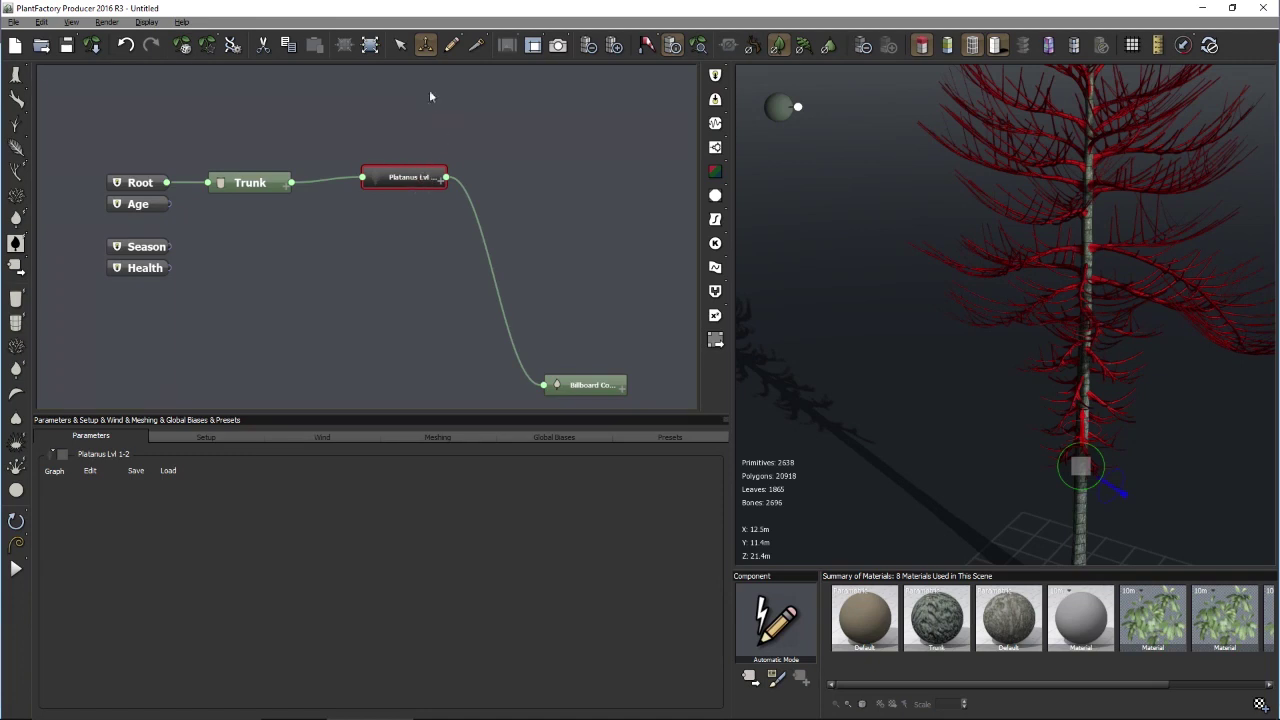
Convert Platanus into Branch Component and Branch nodes and line them up with Billboard Component
click(369, 45)
click(366, 44)
drag(489, 189, 596, 189)
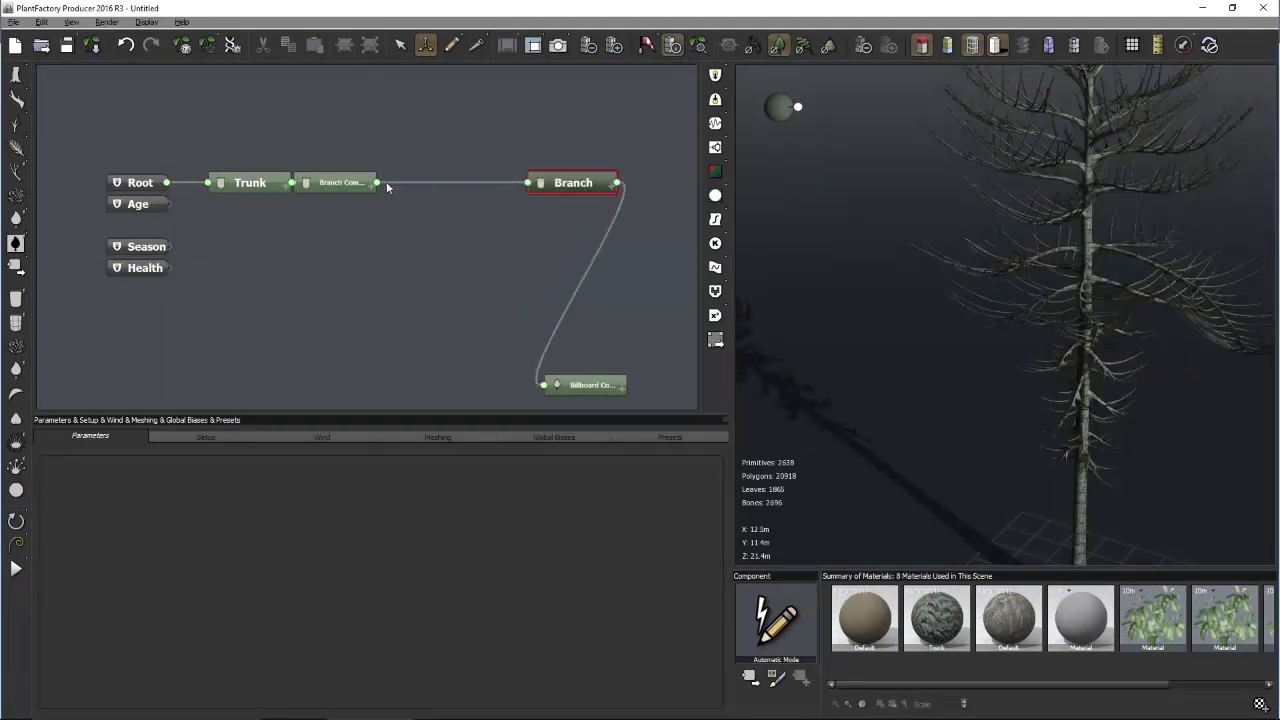
click(456, 180)
drag(342, 184, 453, 183)
drag(573, 183, 546, 183)
drag(590, 385, 676, 181)
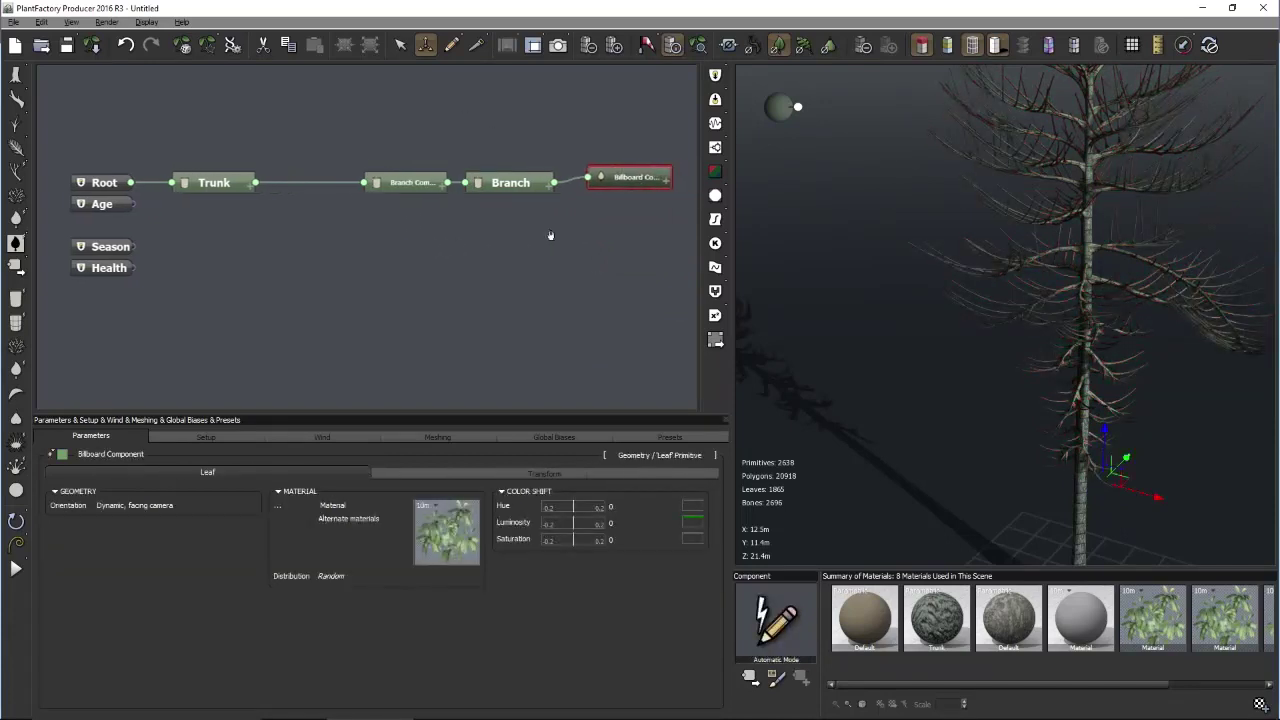
click(466, 188)
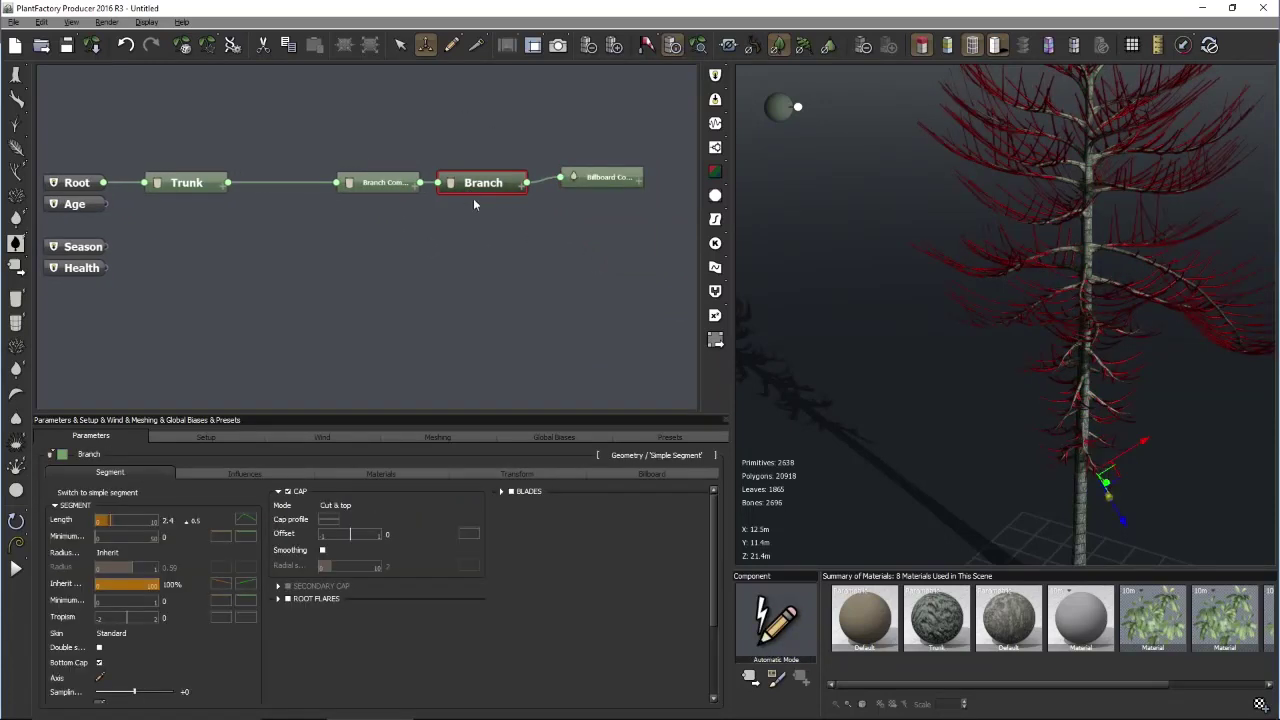
click(383, 187)
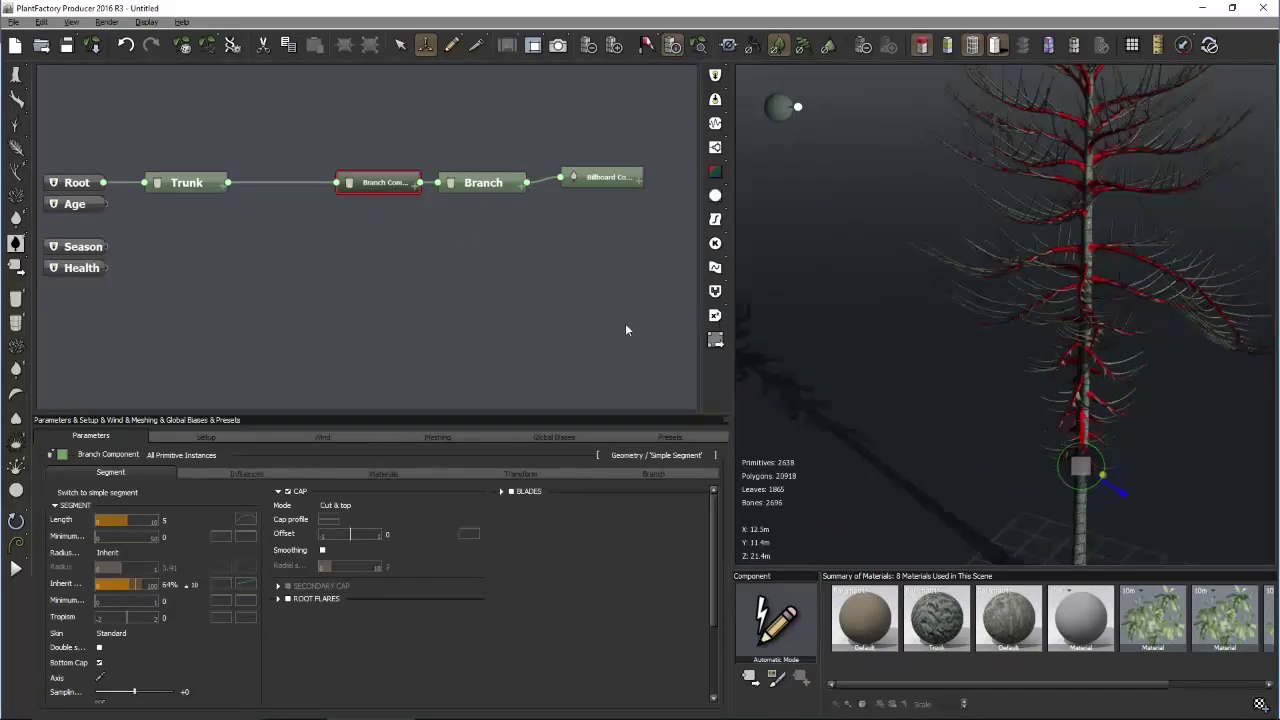
key(Escape)
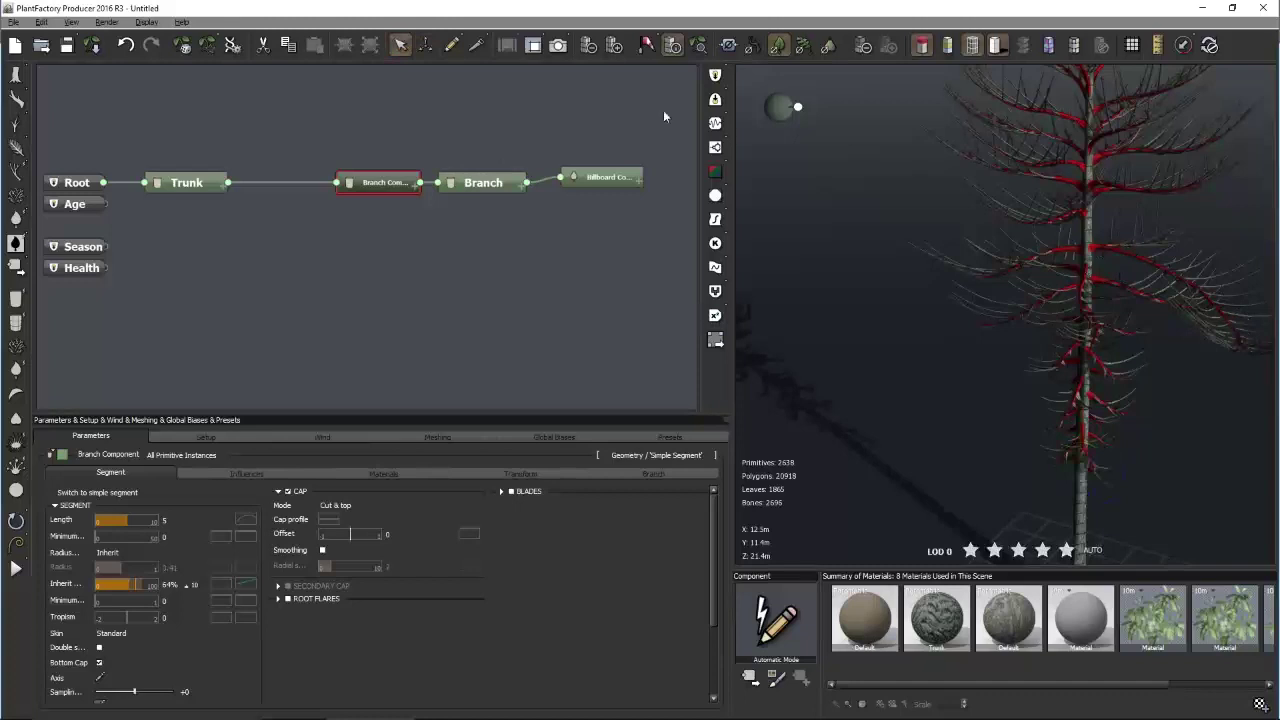
Pick a single branch in 3-D and set its branch Length to 10
click(425, 46)
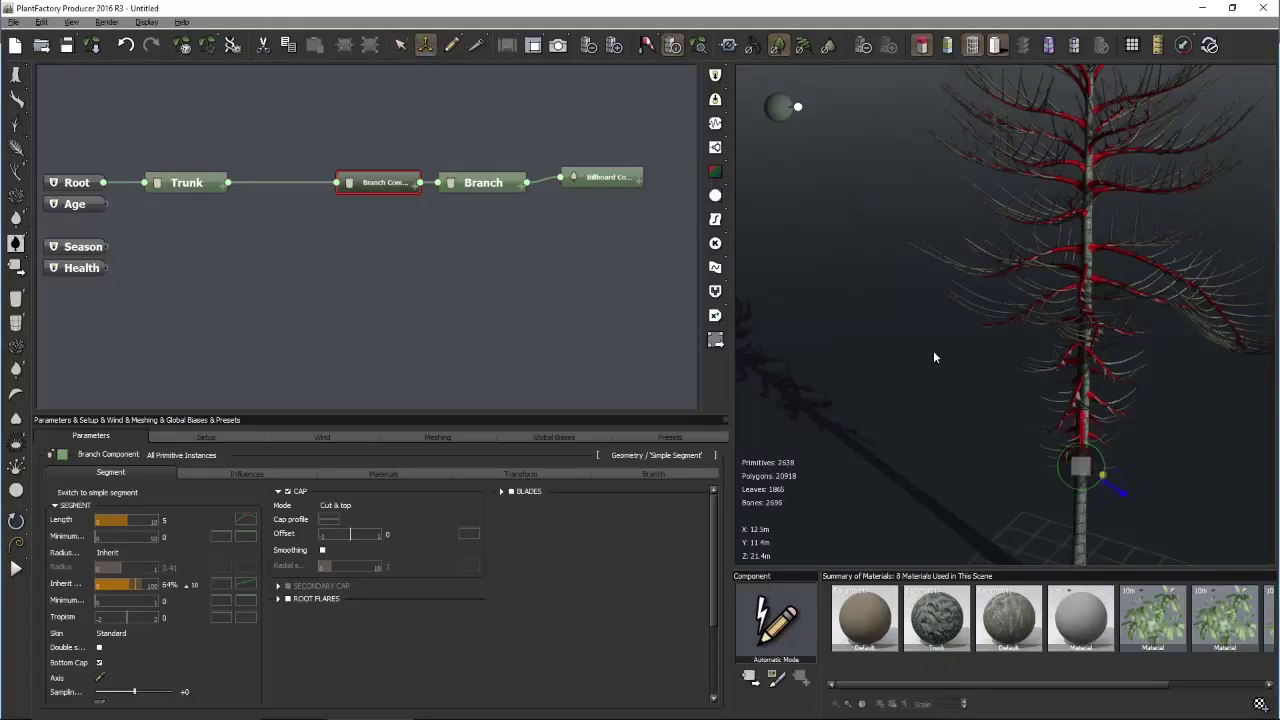
click(1095, 245)
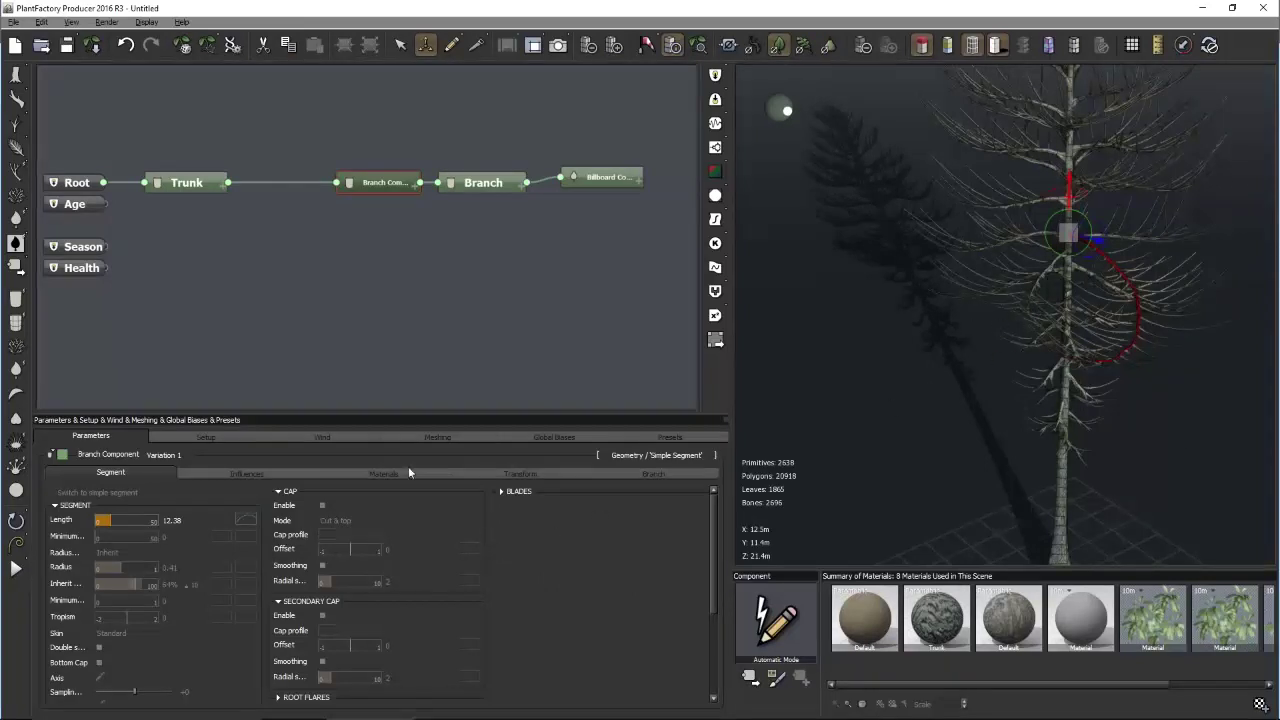
click(188, 455)
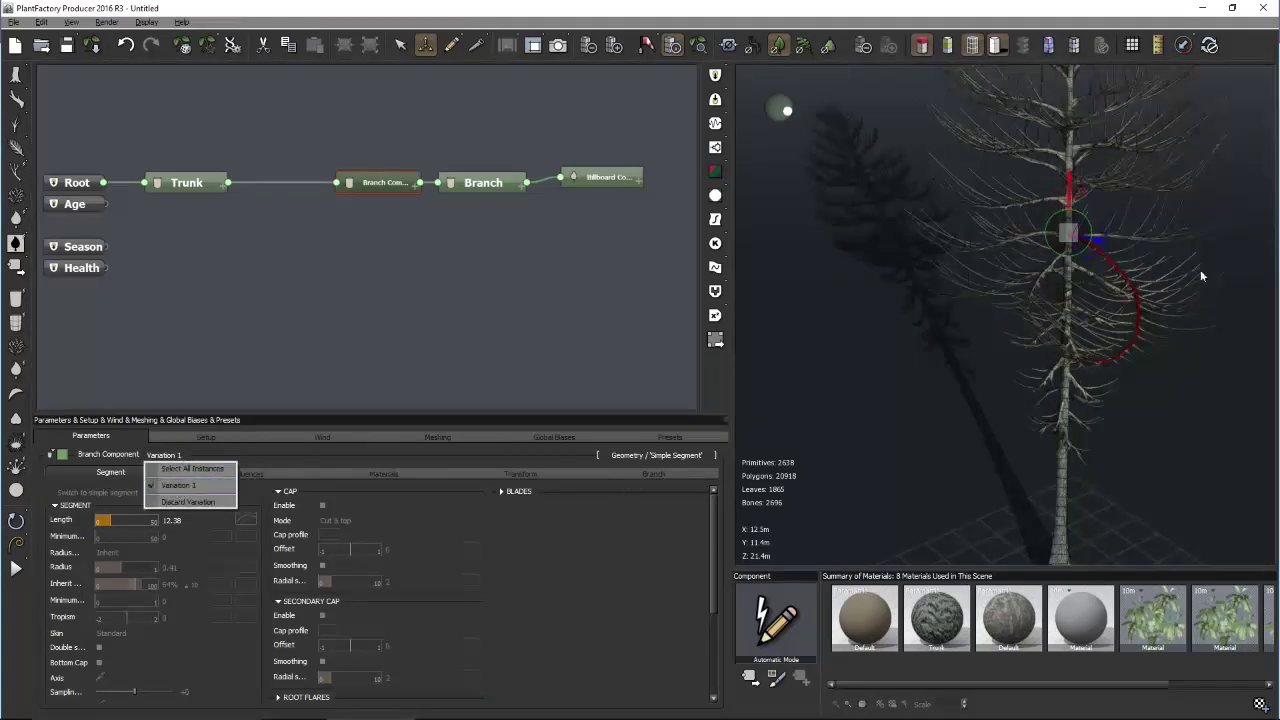
click(693, 566)
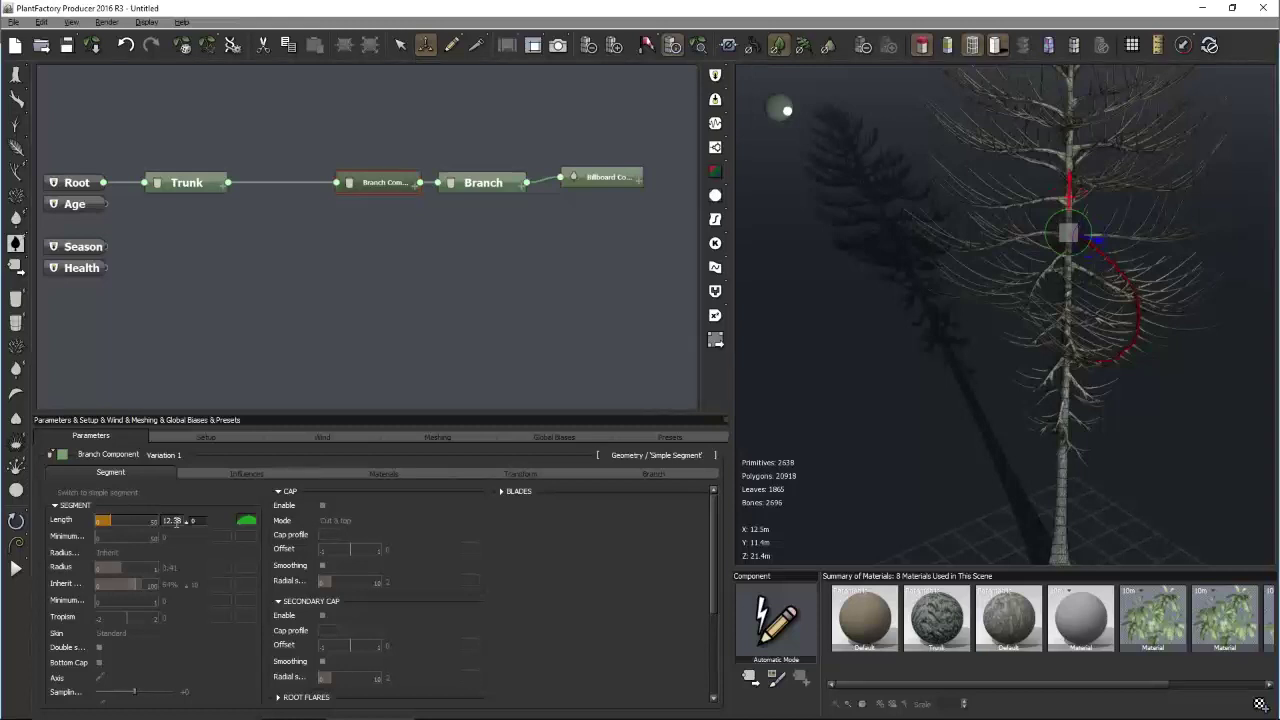
click(176, 523)
text(10)
key(Return)
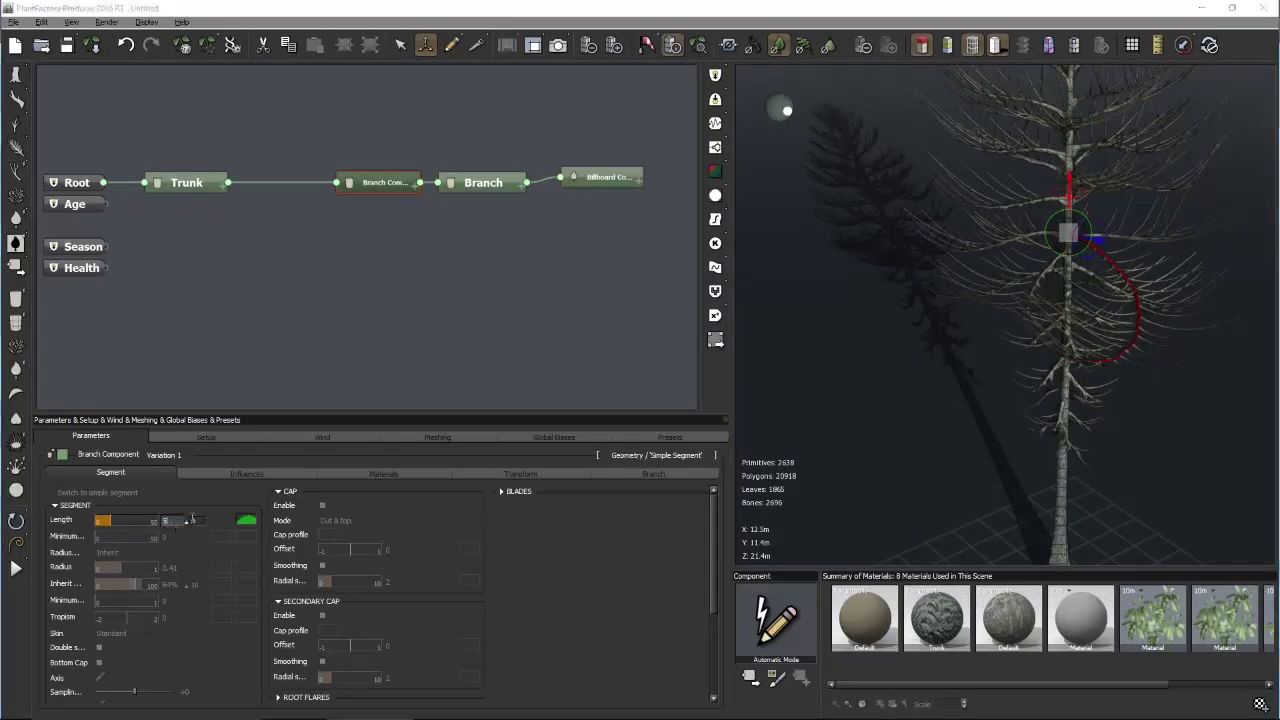
middle_drag(1190, 353, 1156, 284)
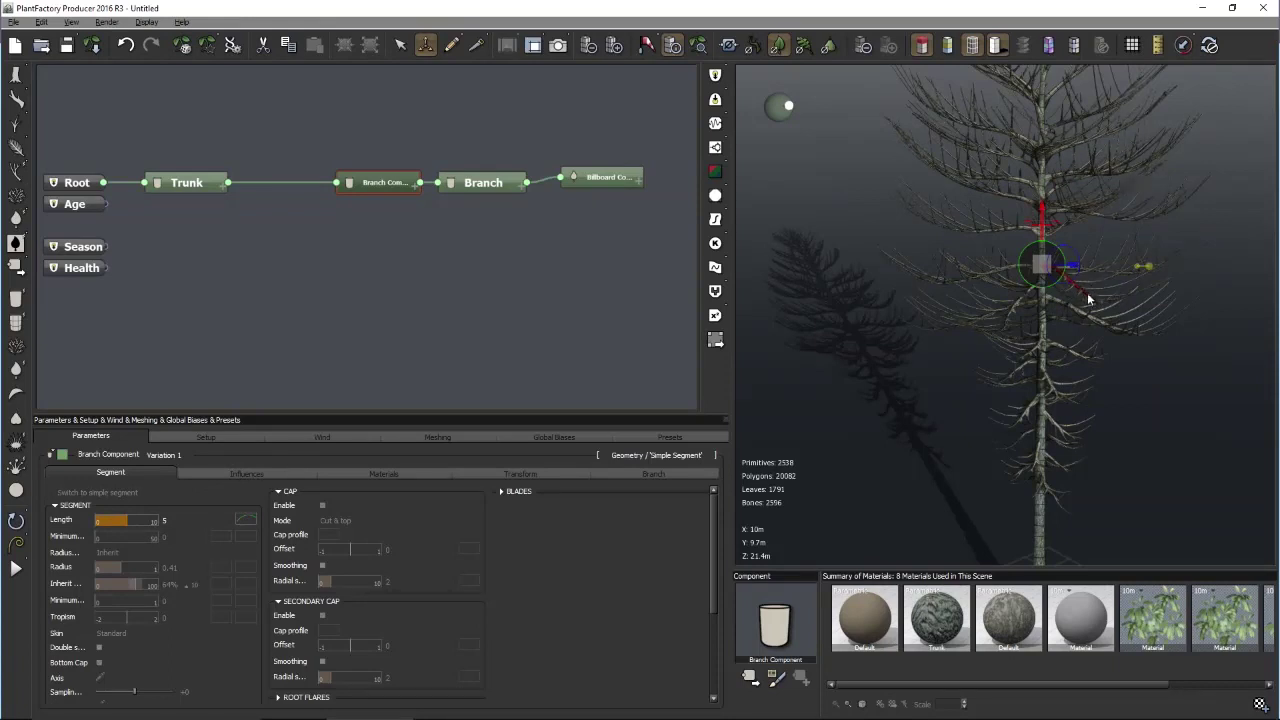
Switch to Variation 1 and revert the branch Length variation, keeping This Instance
click(189, 455)
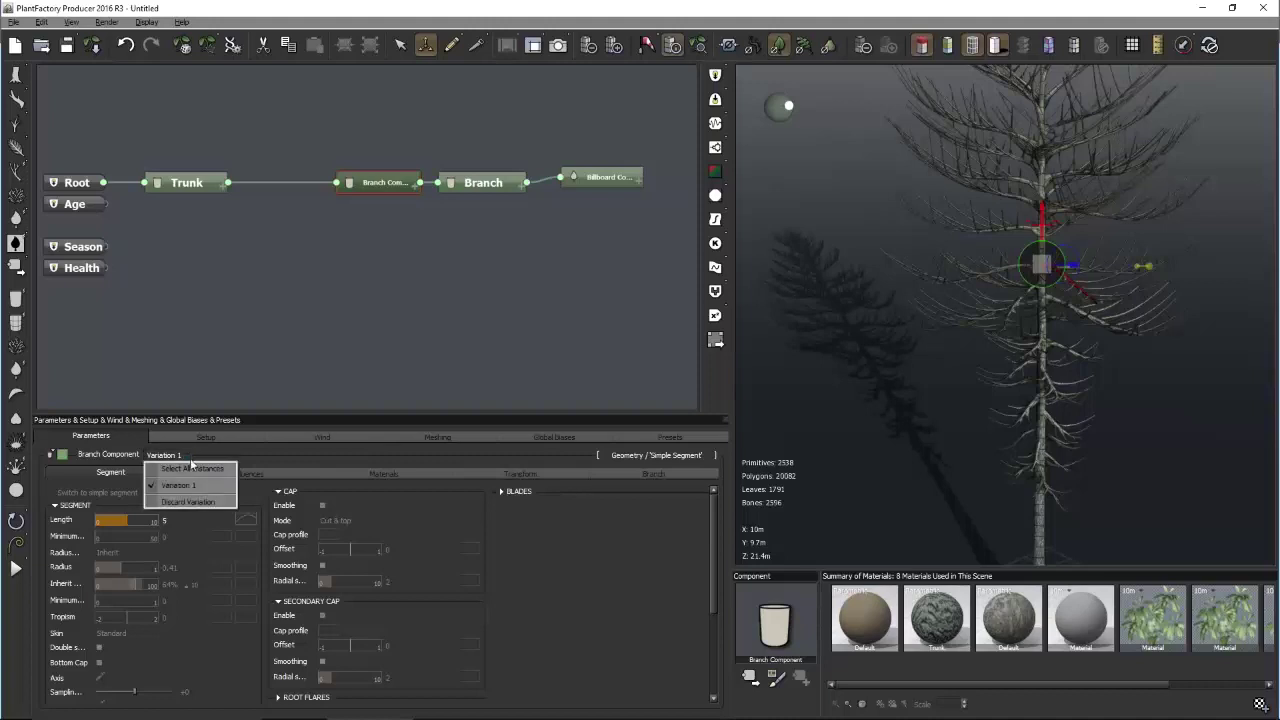
click(584, 540)
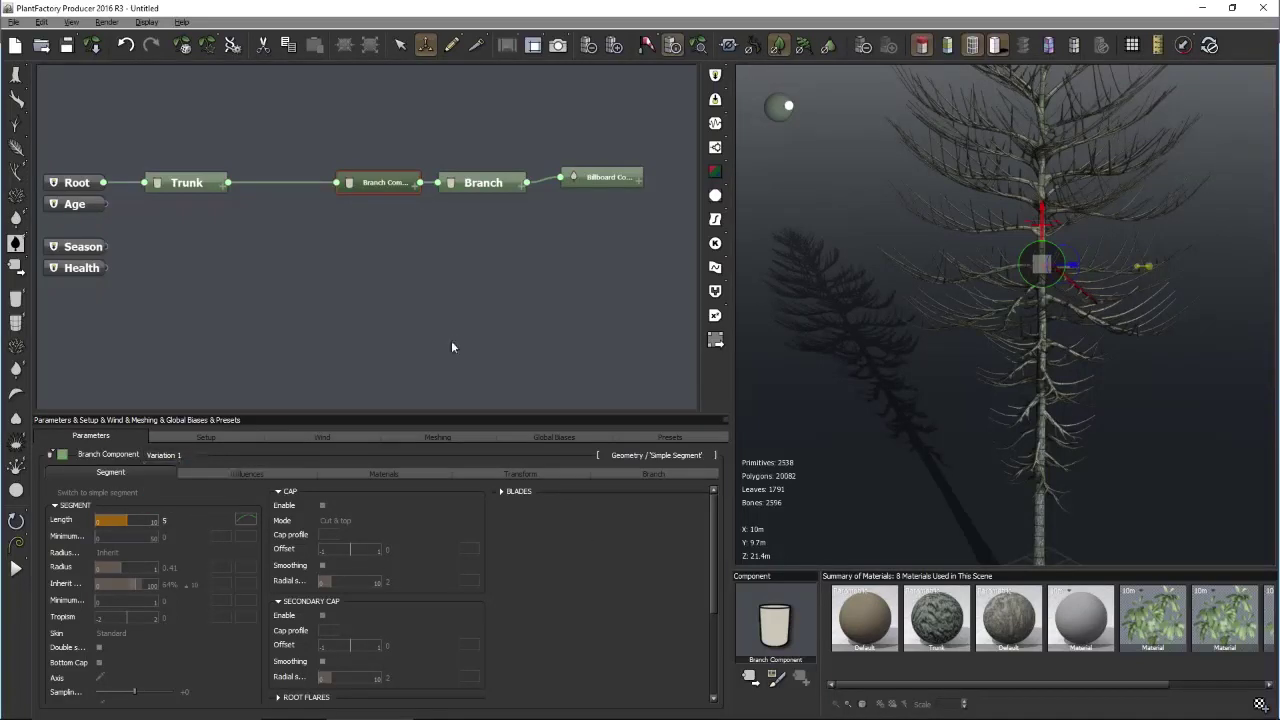
click(444, 331)
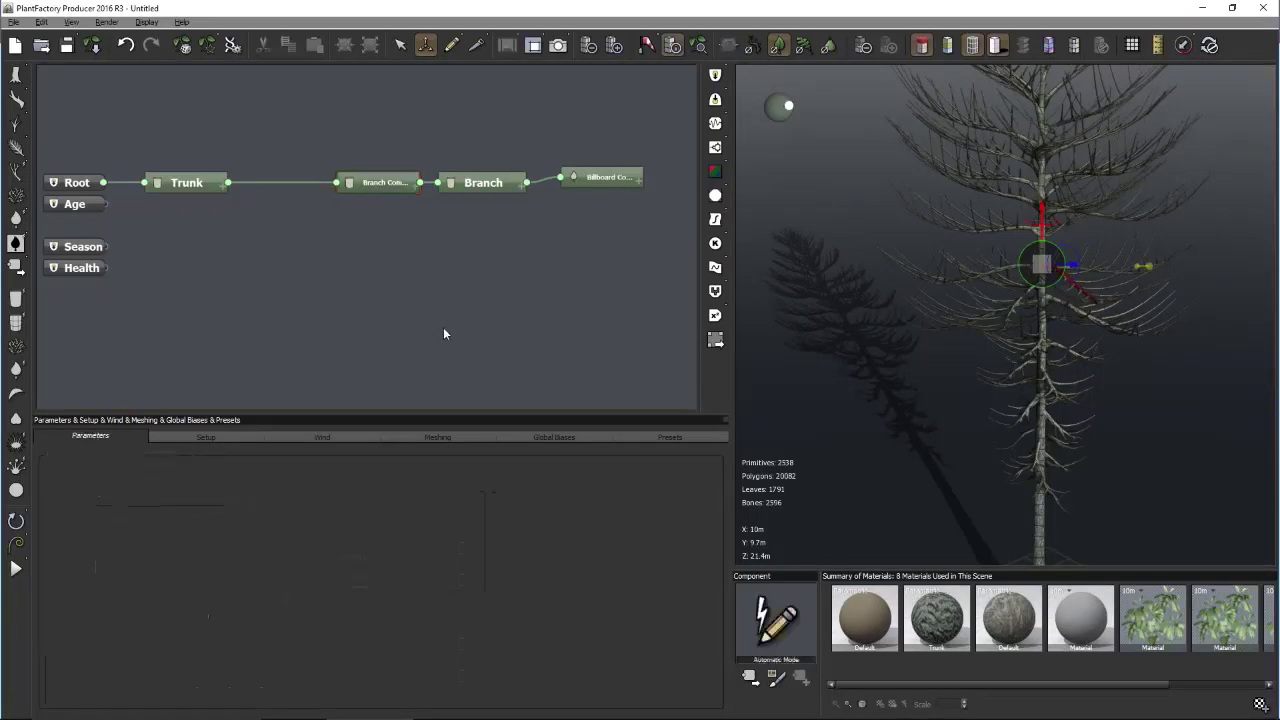
click(378, 184)
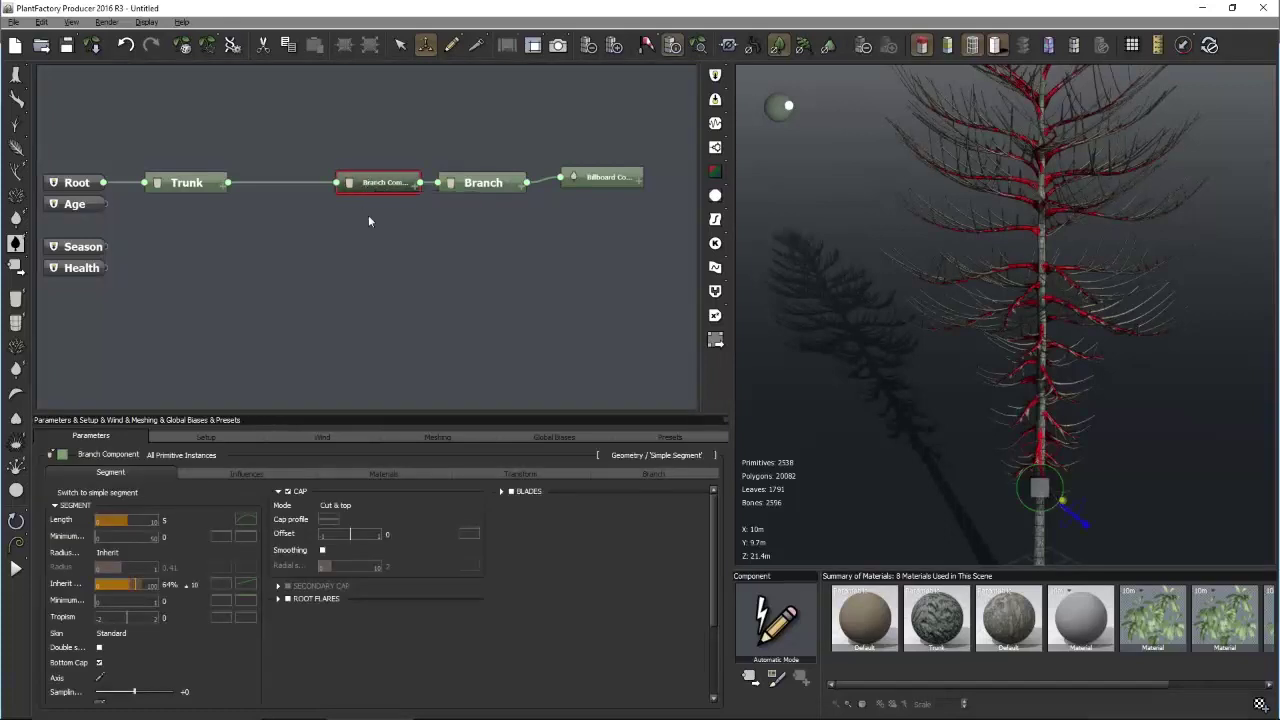
click(226, 457)
click(183, 489)
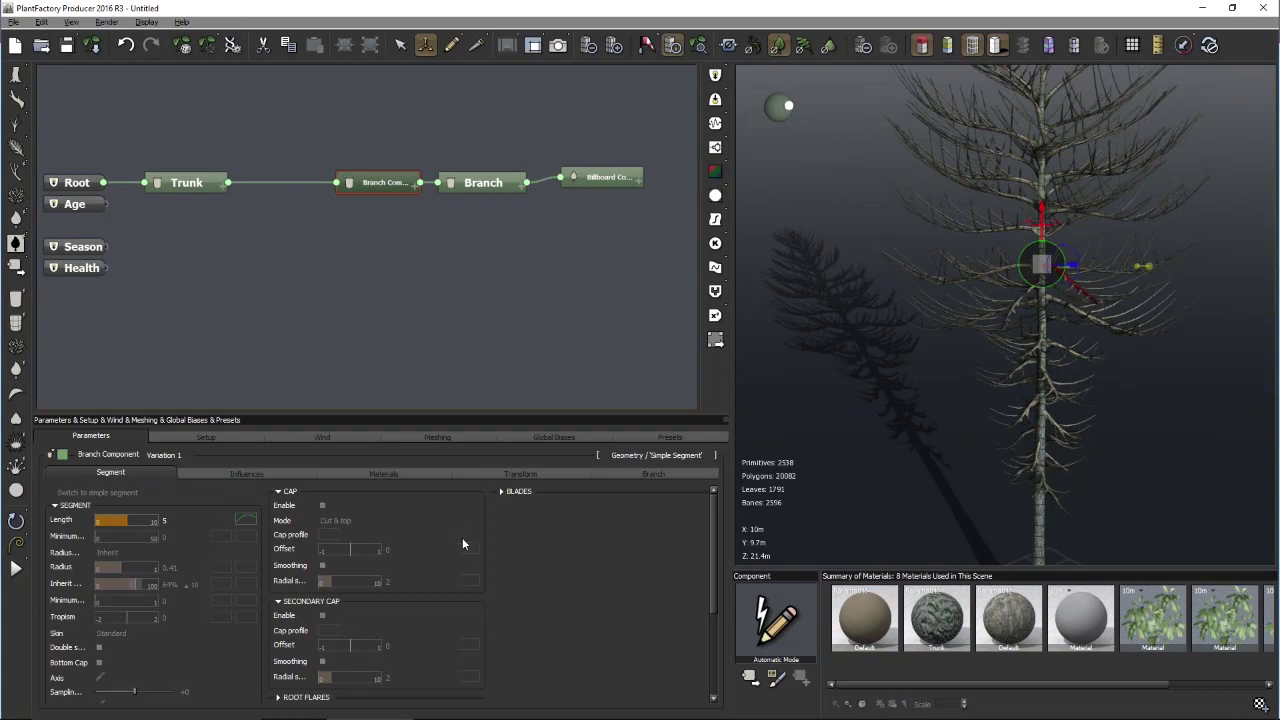
right_click(62, 522)
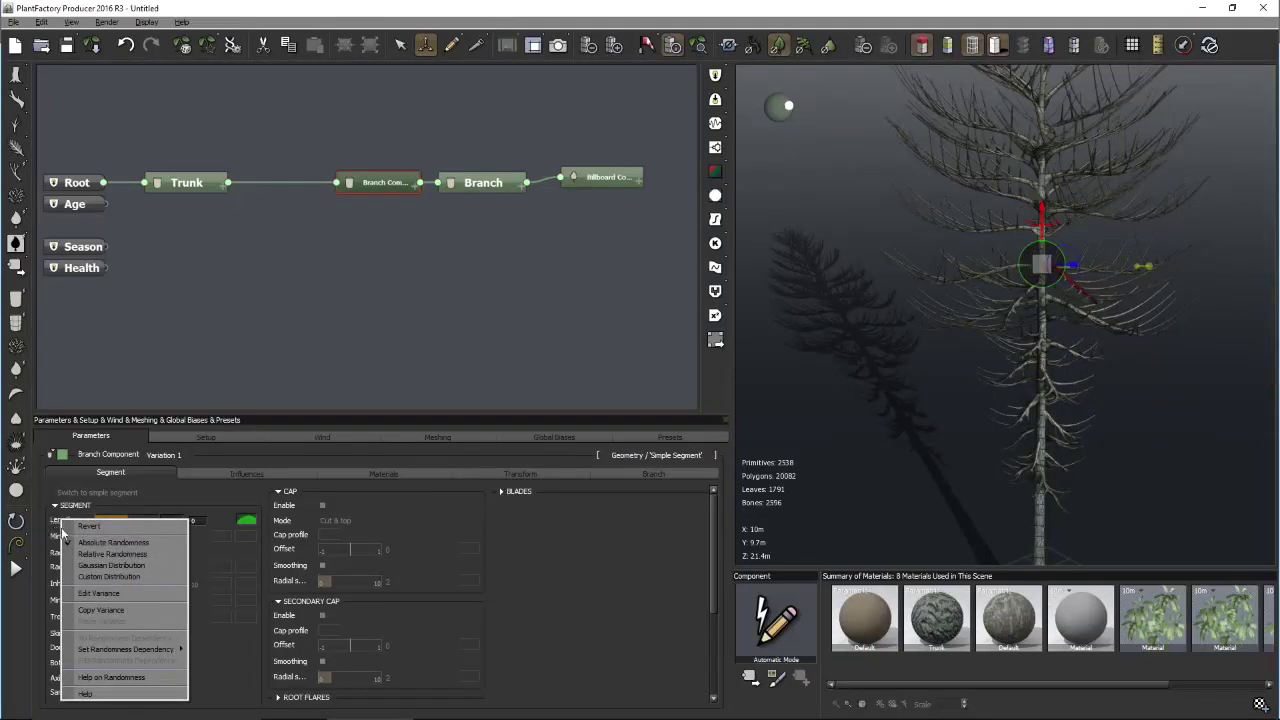
click(99, 527)
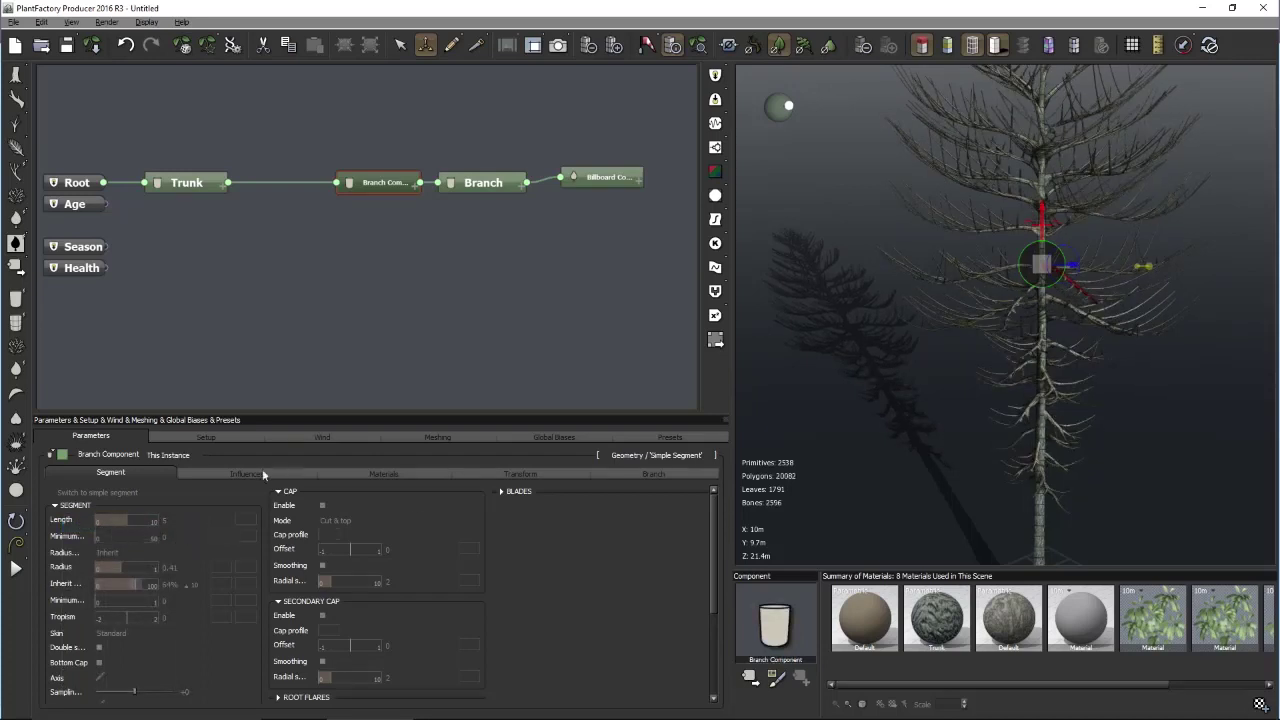
click(170, 456)
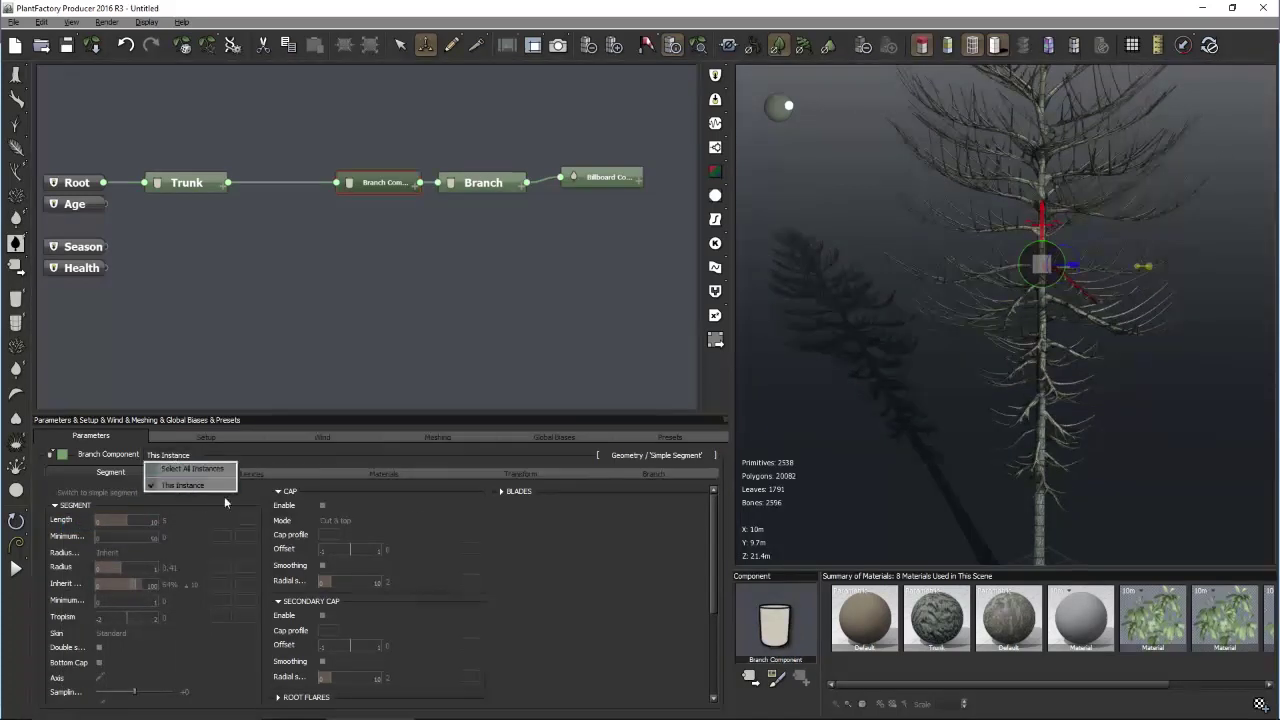
click(590, 565)
Move the Branch Component node left, then start a new plant without saving
mouse_move(1203, 316)
middle_down()
mouse_move(1164, 346)
mouse_move(1200, 324)
middle_up()
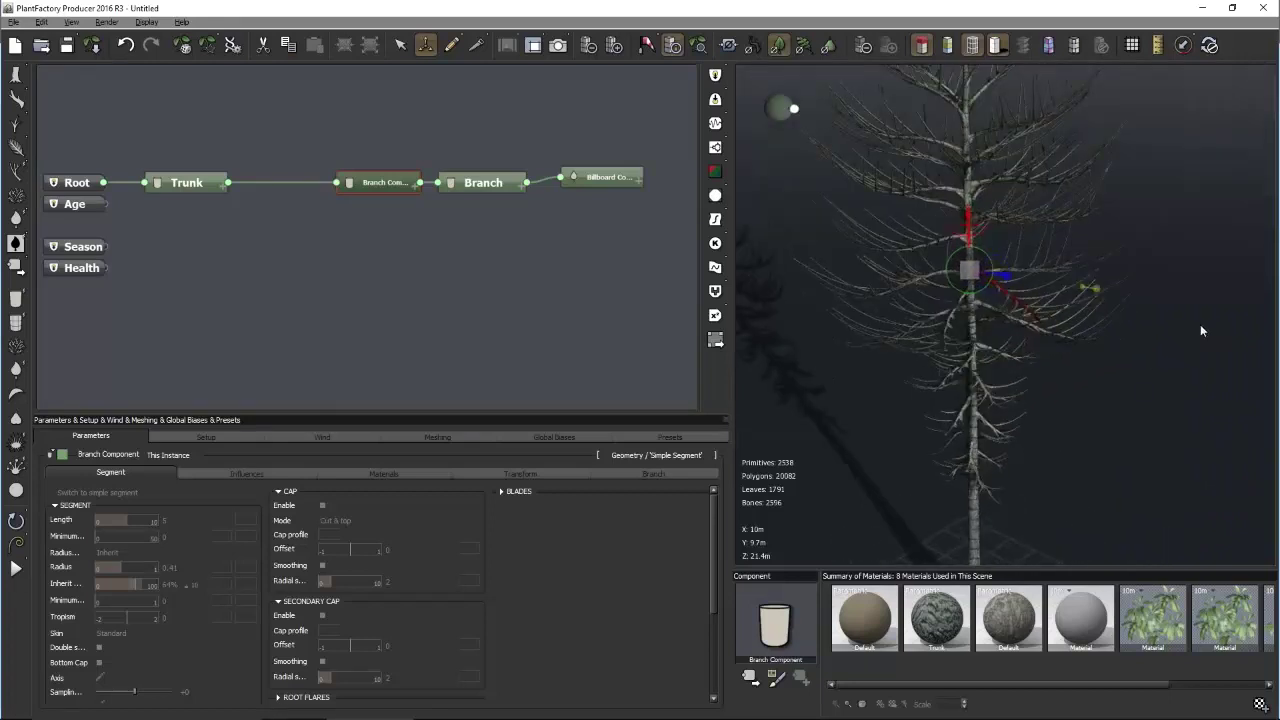
click(529, 323)
mouse_move(831, 283)
middle_down()
mouse_move(866, 354)
mouse_move(846, 274)
middle_up()
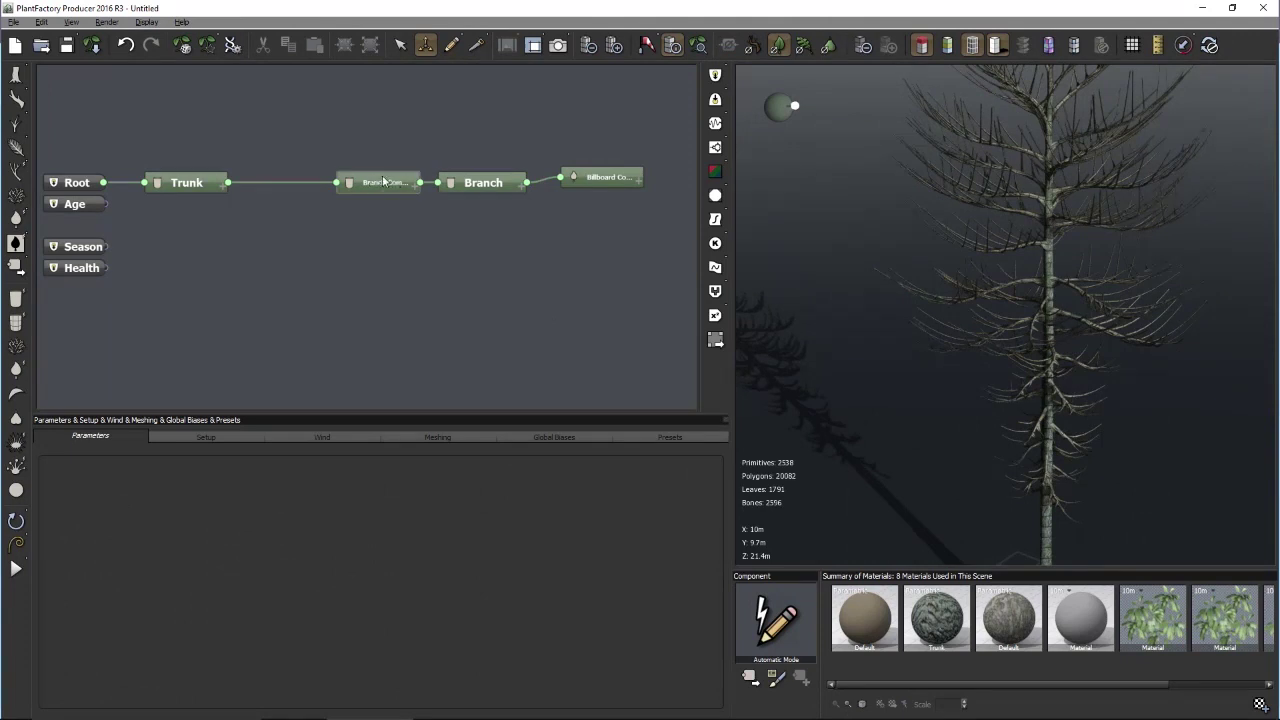
drag(373, 185, 314, 185)
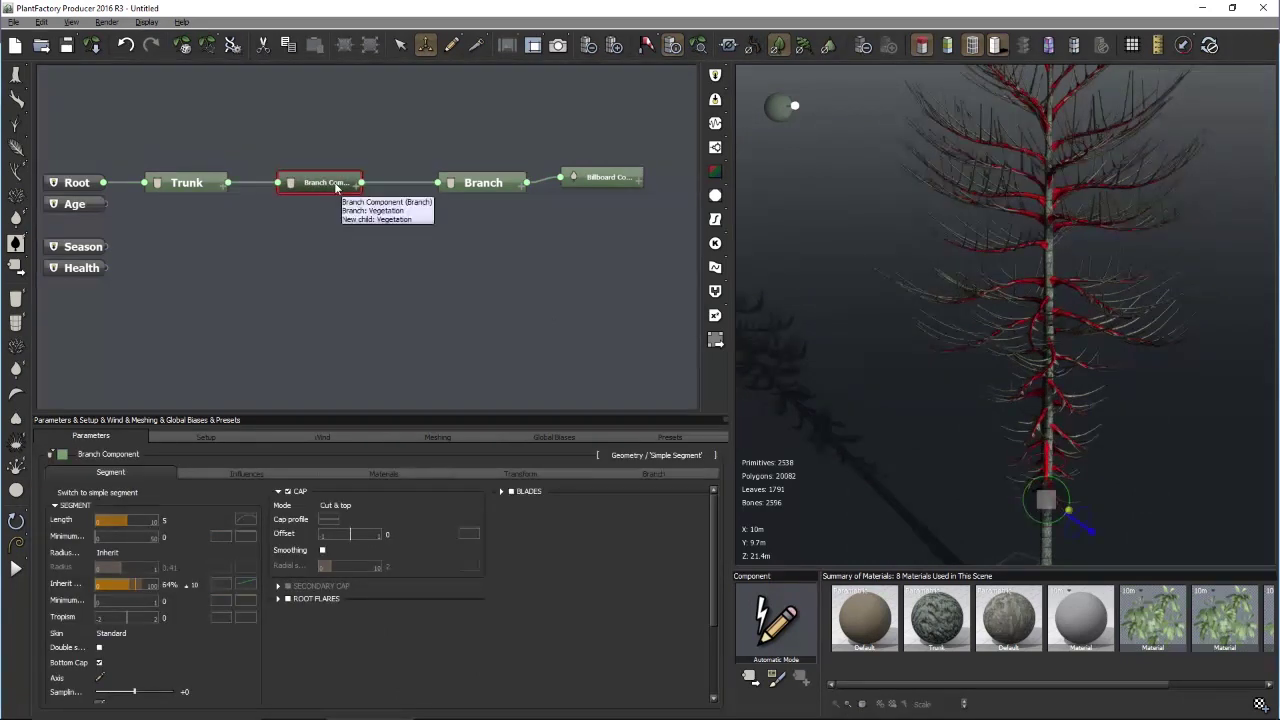
click(16, 45)
click(704, 388)
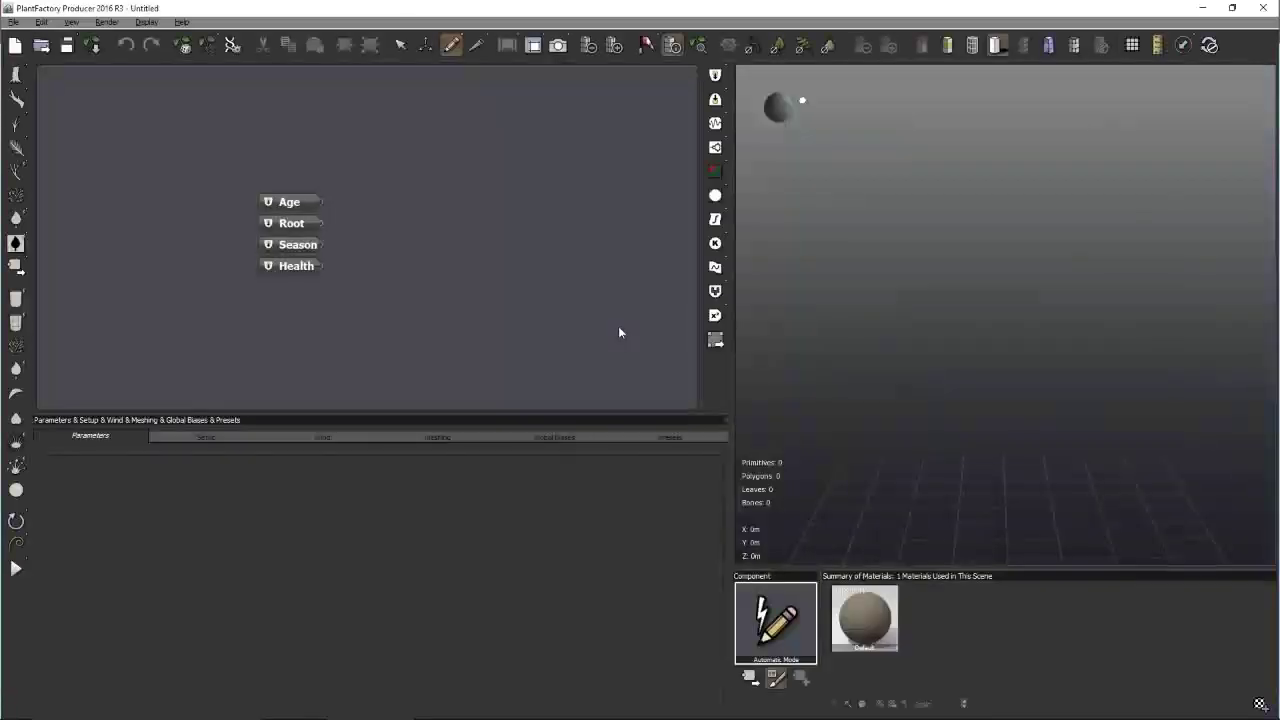
Attach a Trunk node to Root and set its Length to 5
middle_drag(491, 223, 302, 204)
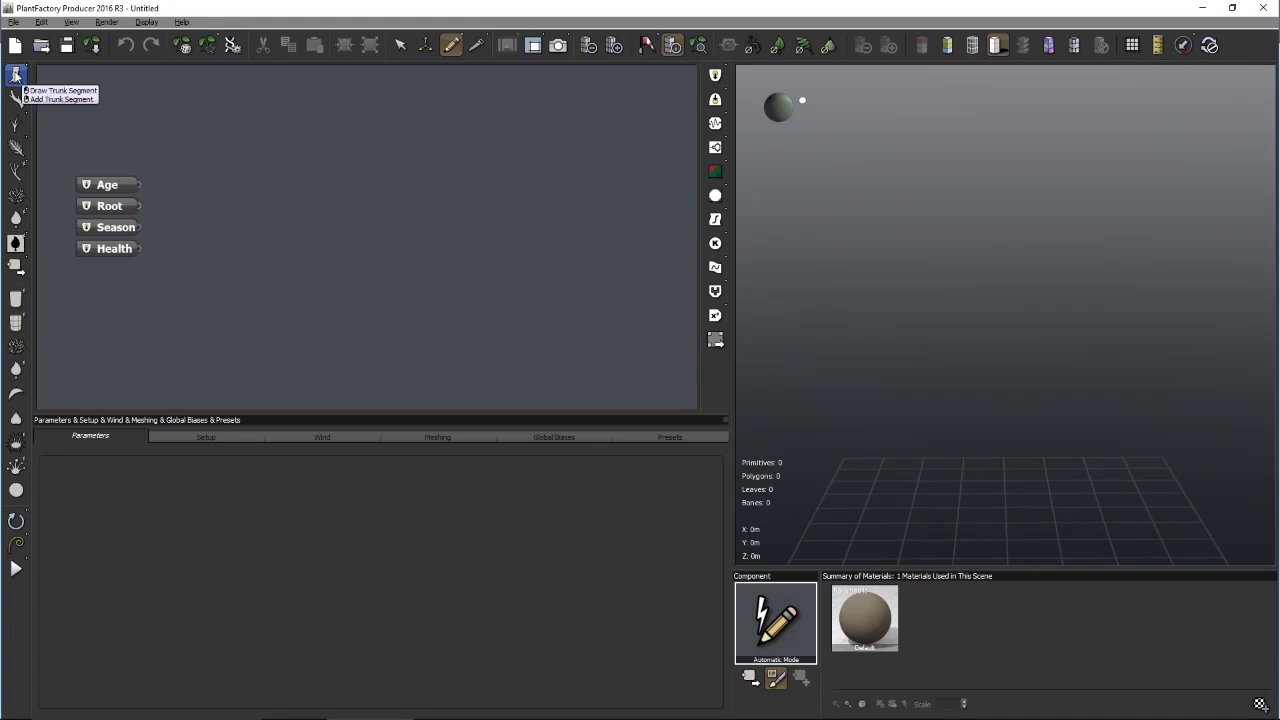
click(17, 77)
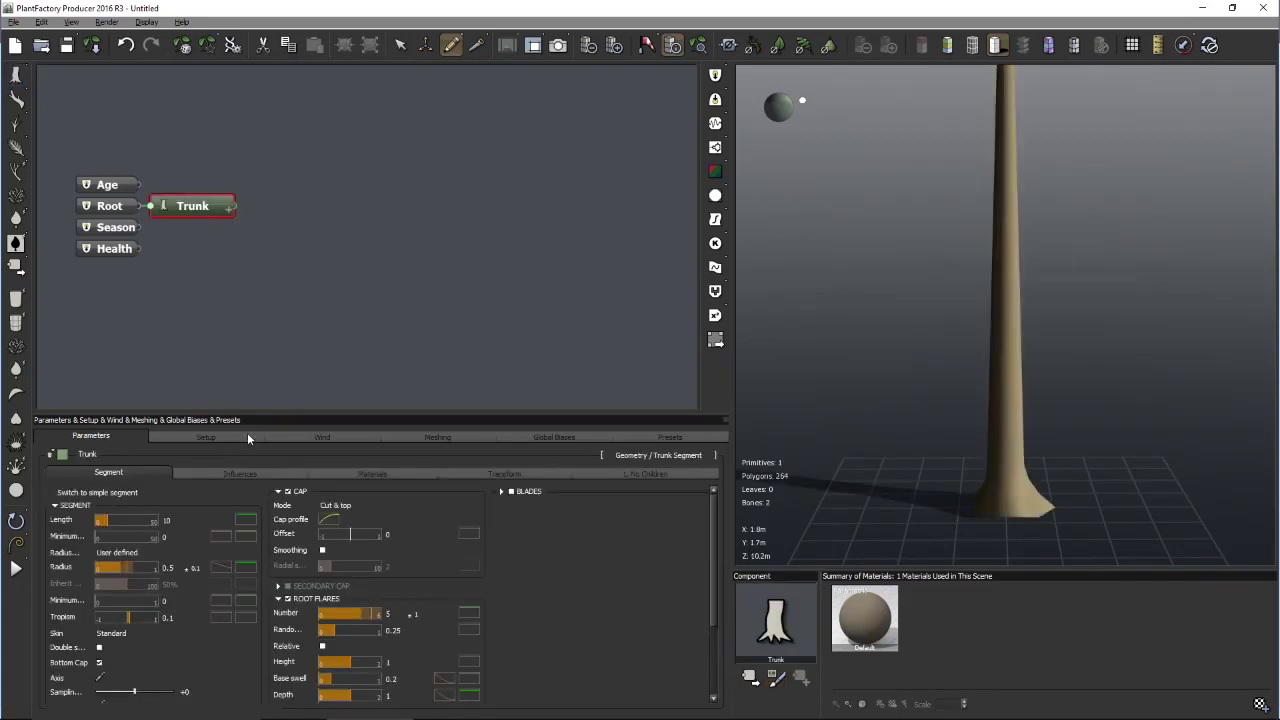
double_click(176, 520)
text(5)
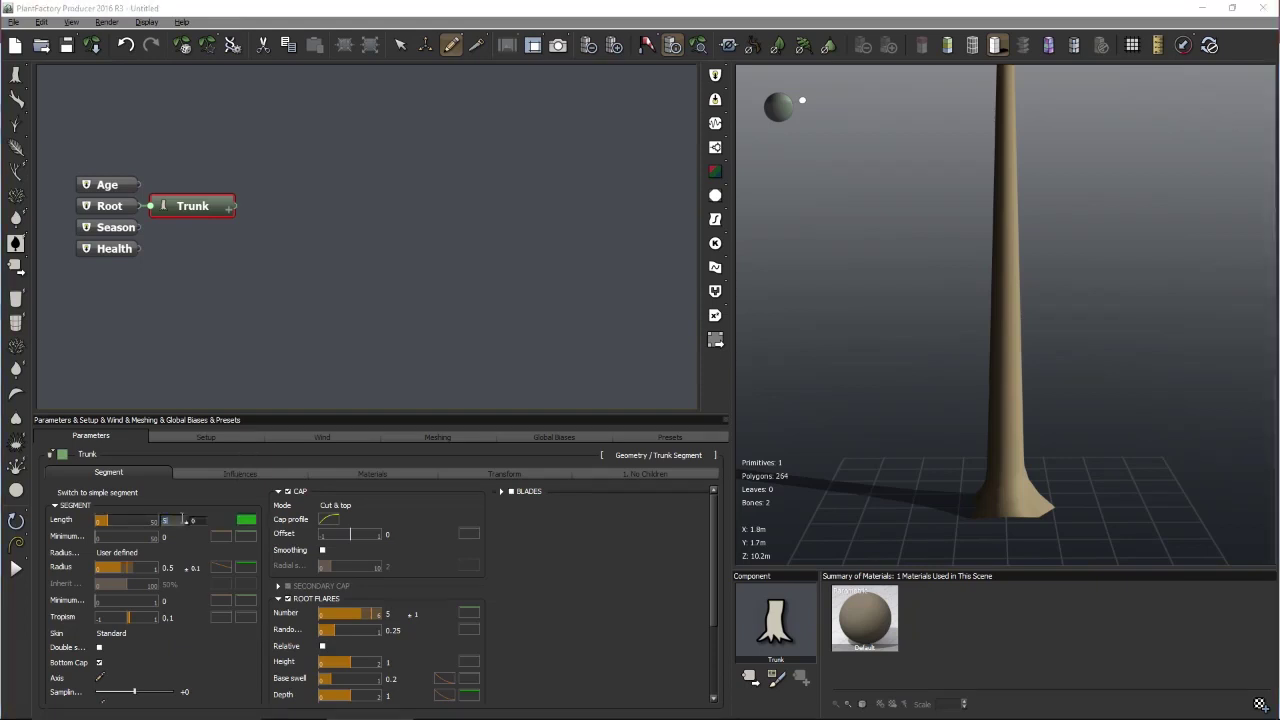
key(Return)
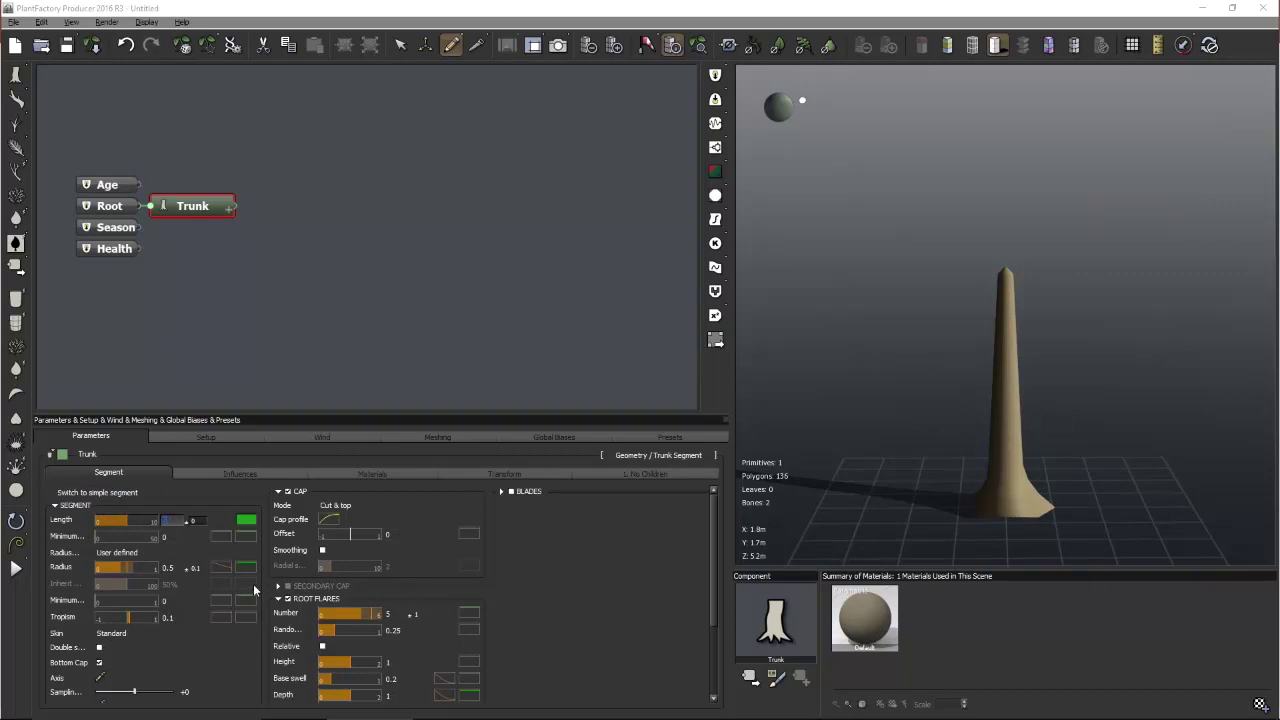
drag(192, 213, 223, 210)
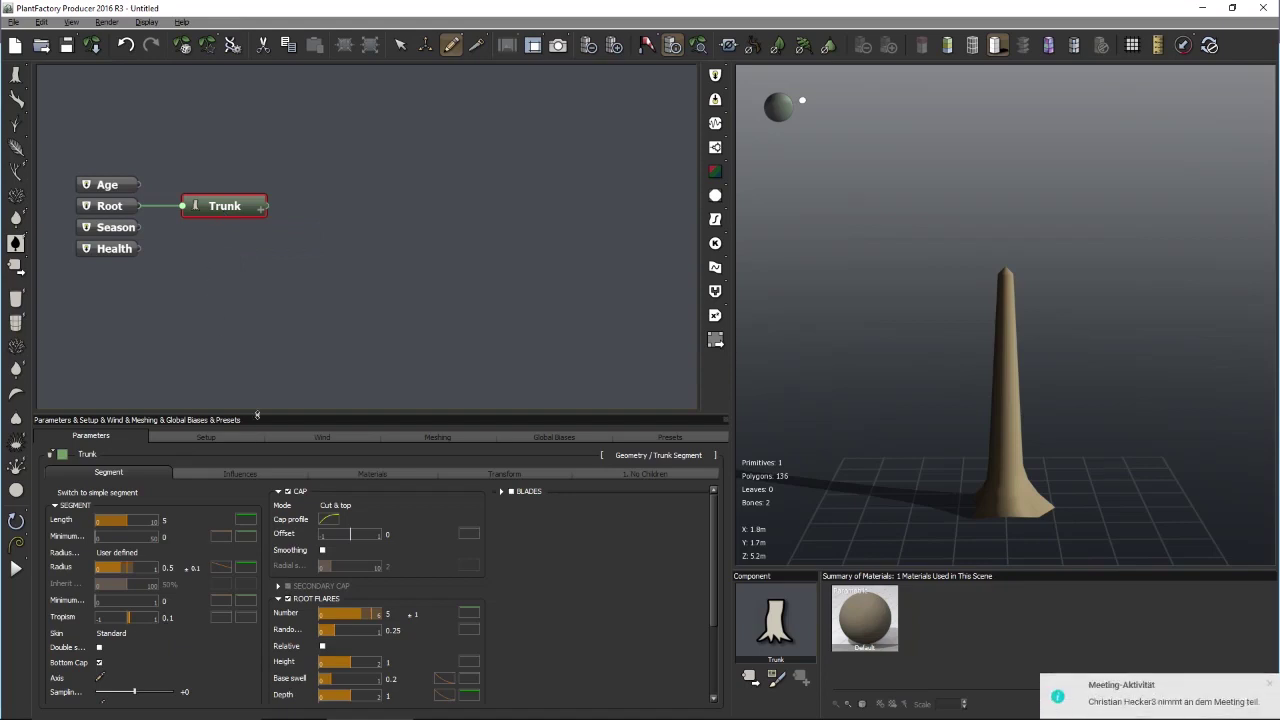
drag(257, 414, 260, 372)
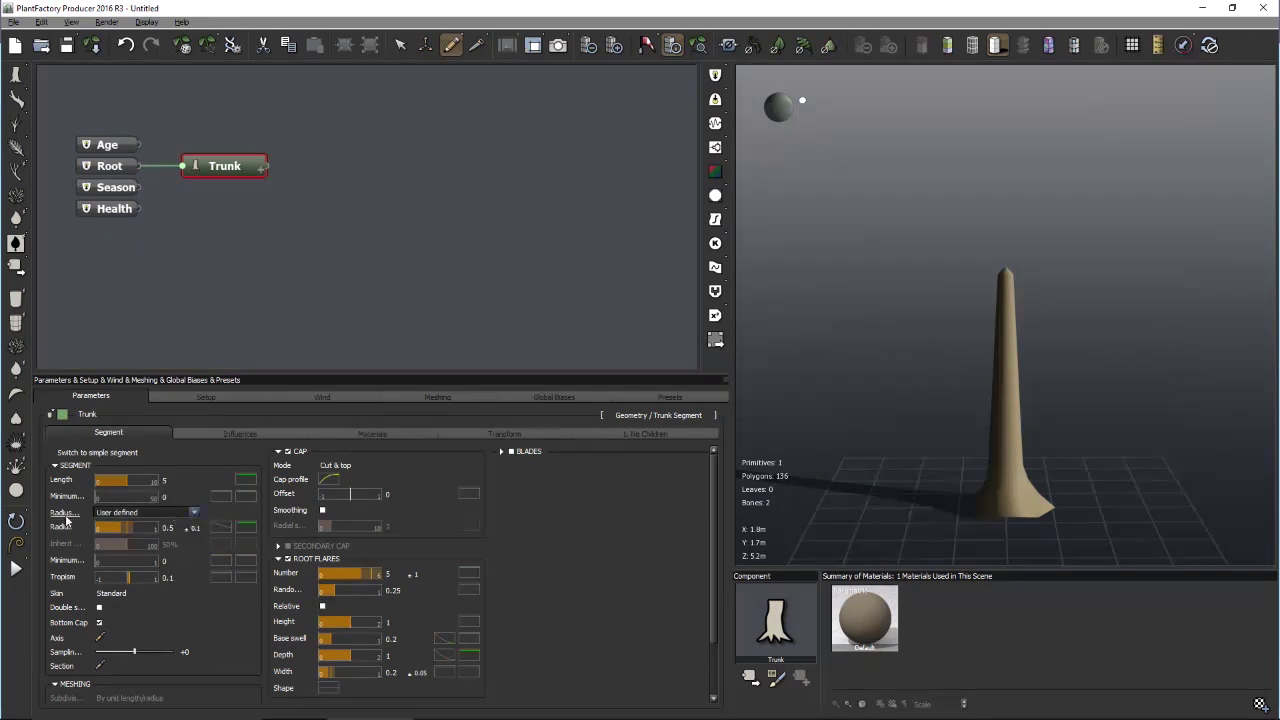
Set the trunk Radius to 1 to thicken it
double_click(177, 528)
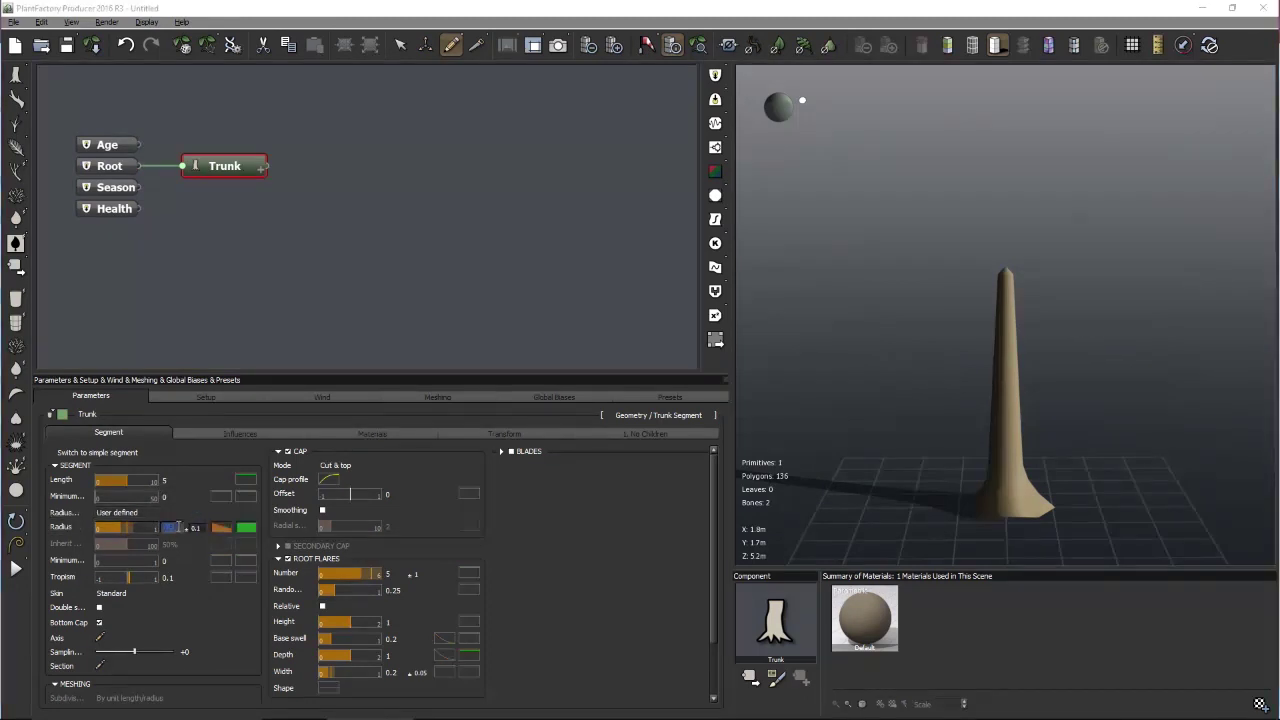
text(0.1)
click(103, 524)
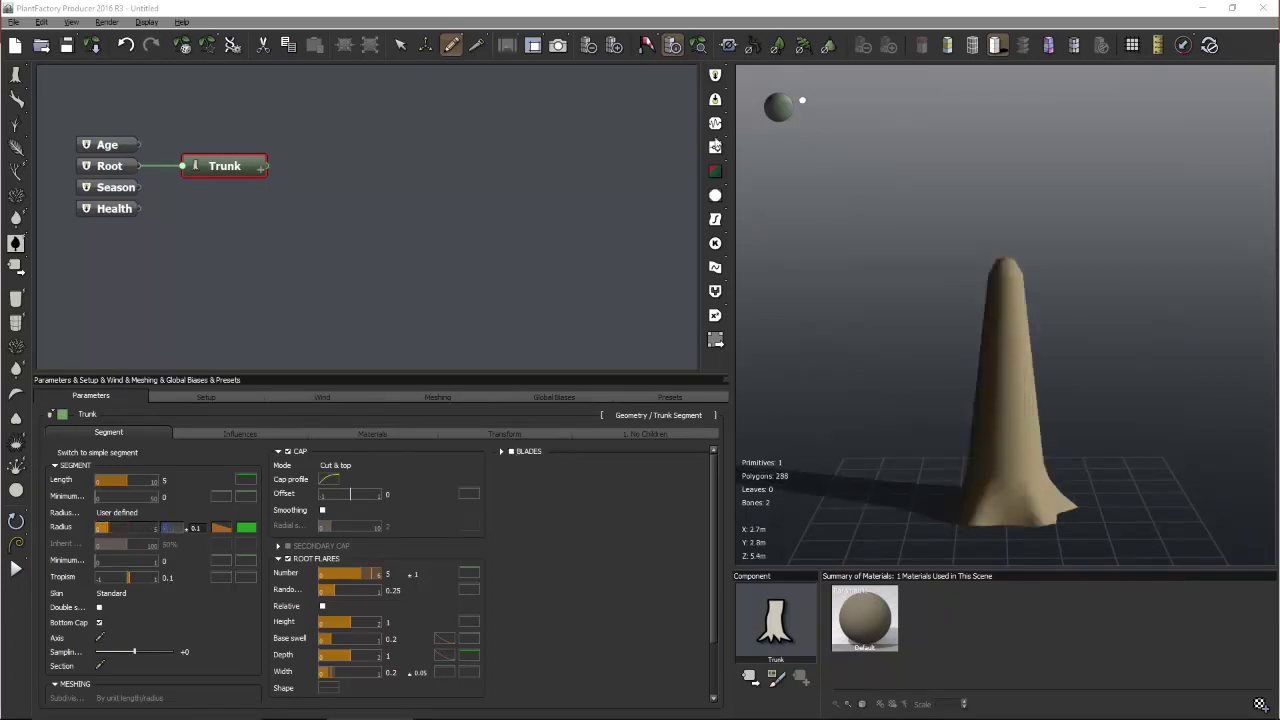
Raise the preview quality three levels to a smooth 17920-polygon trunk
click(614, 45)
click(614, 45)
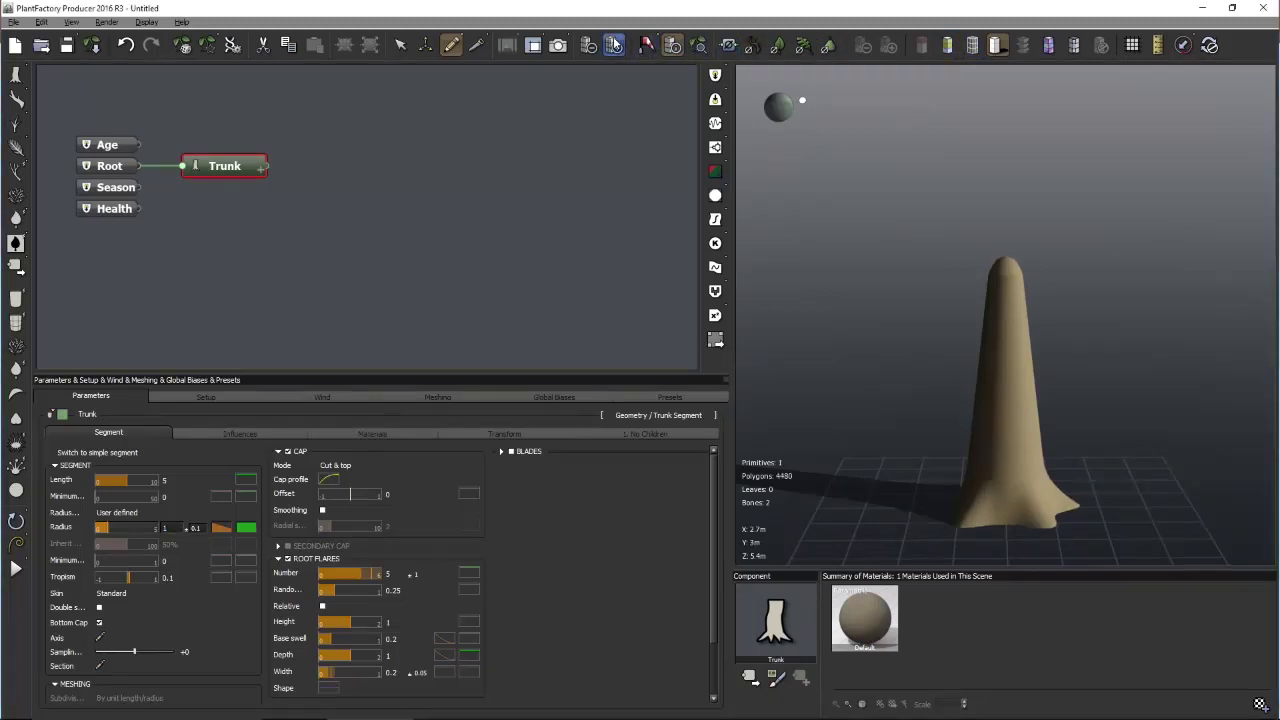
click(614, 45)
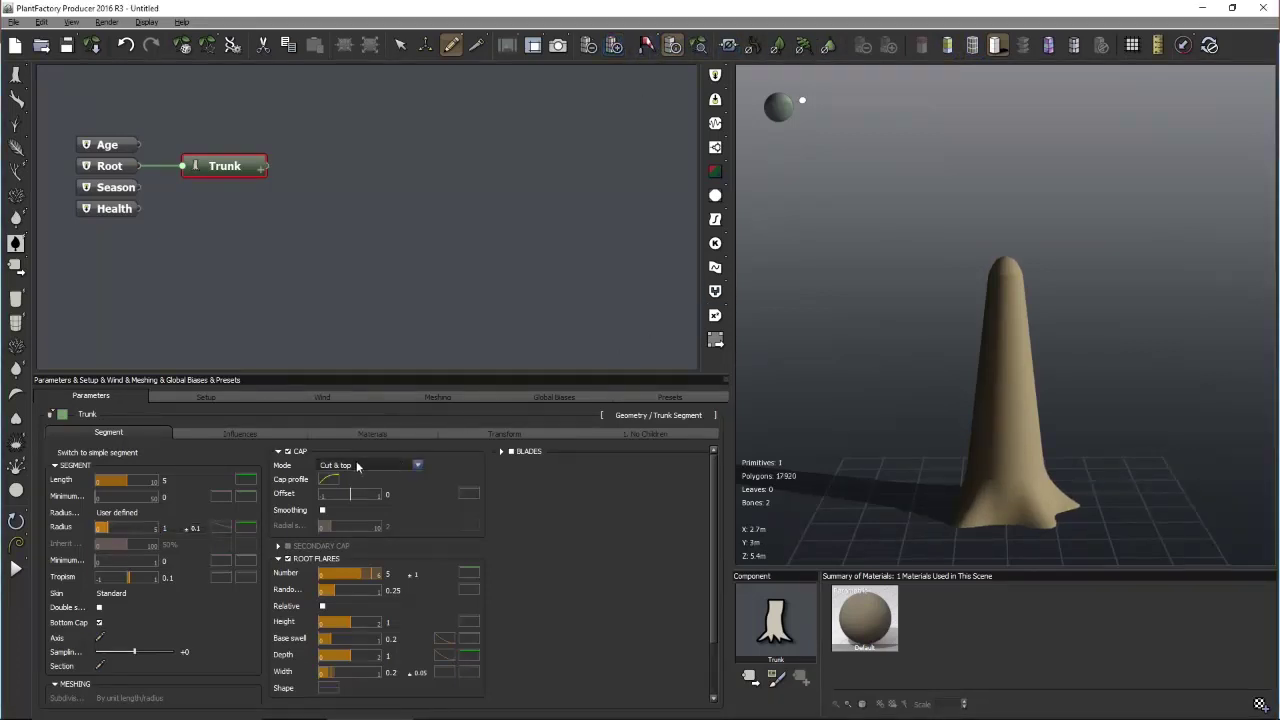
mouse_move(985, 350)
mouse_down()
mouse_move(985, 362)
mouse_move(1005, 323)
mouse_move(1008, 340)
mouse_move(1077, 329)
mouse_move(995, 326)
mouse_move(834, 276)
mouse_up()
click(400, 45)
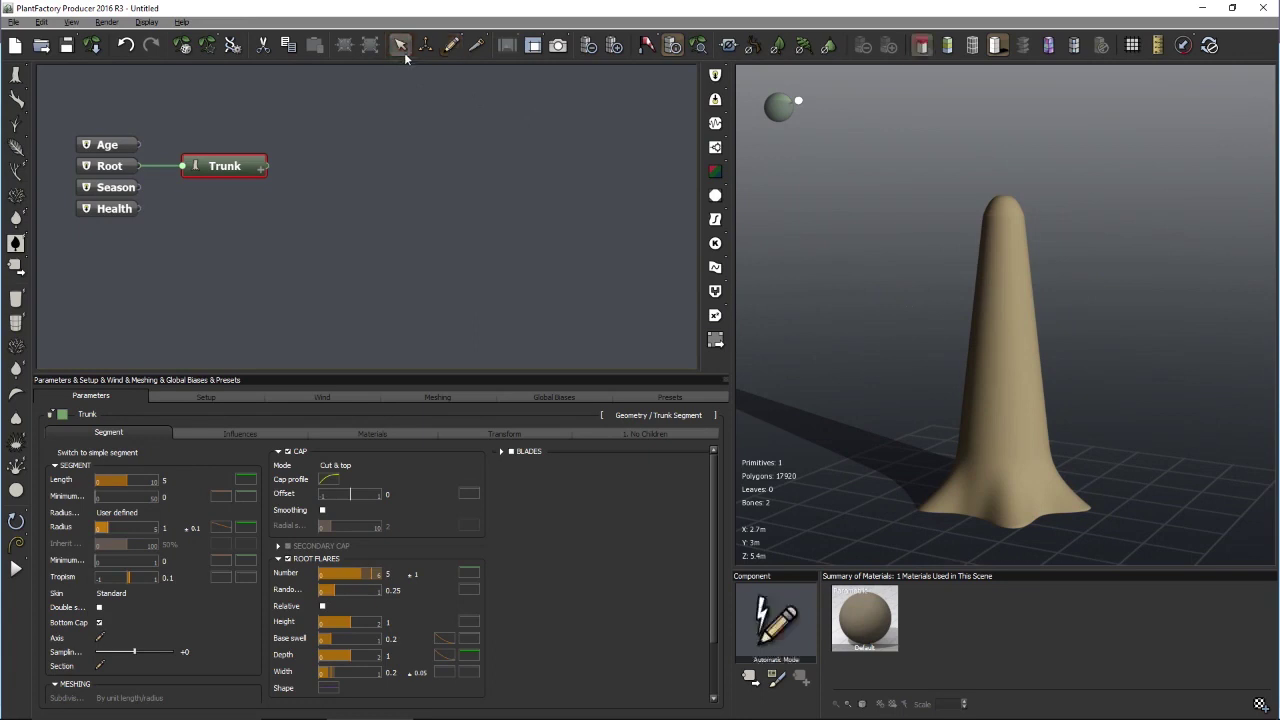
click(640, 281)
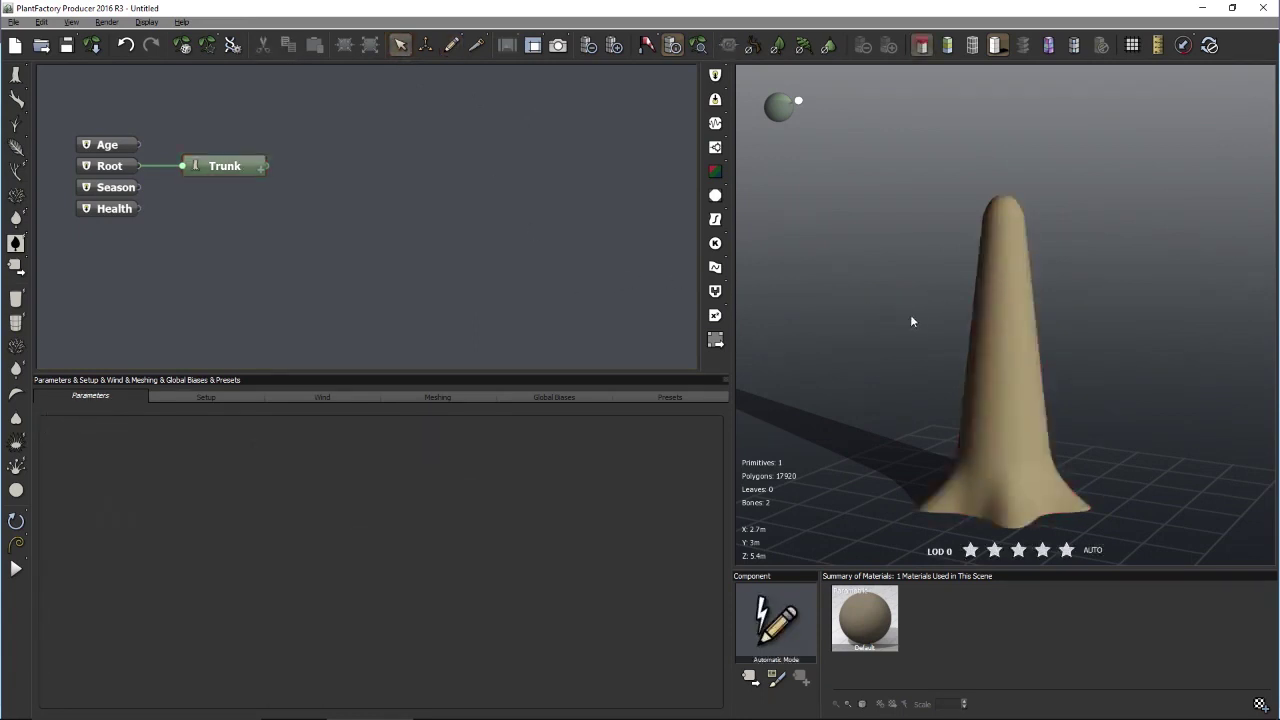
Select the trunk in the 3D view to show its Segment parameters
right_click(1013, 285)
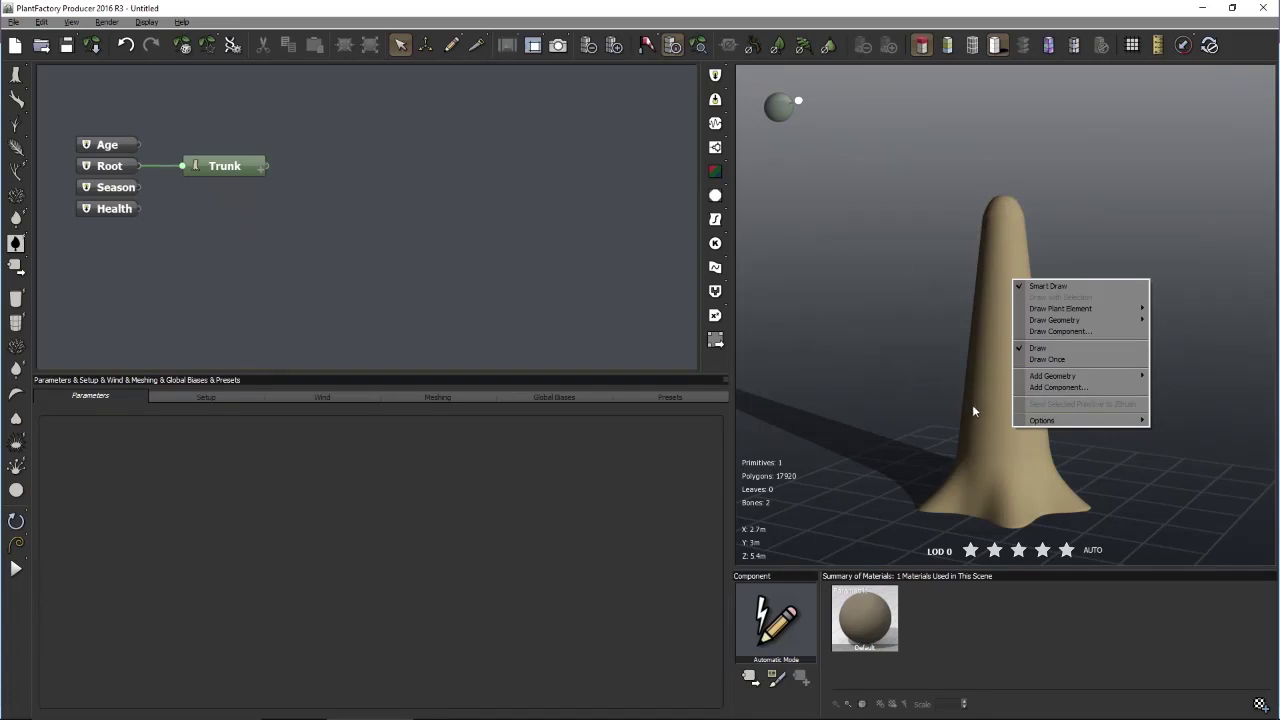
click(993, 382)
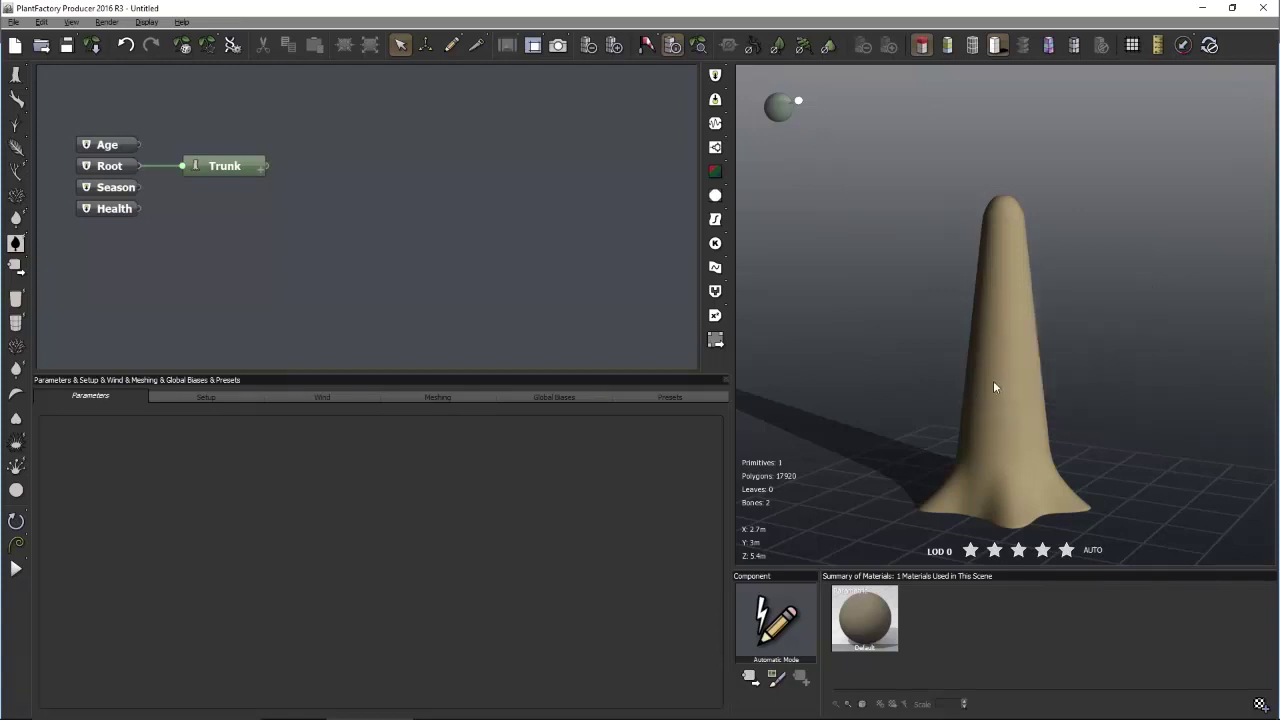
click(972, 255)
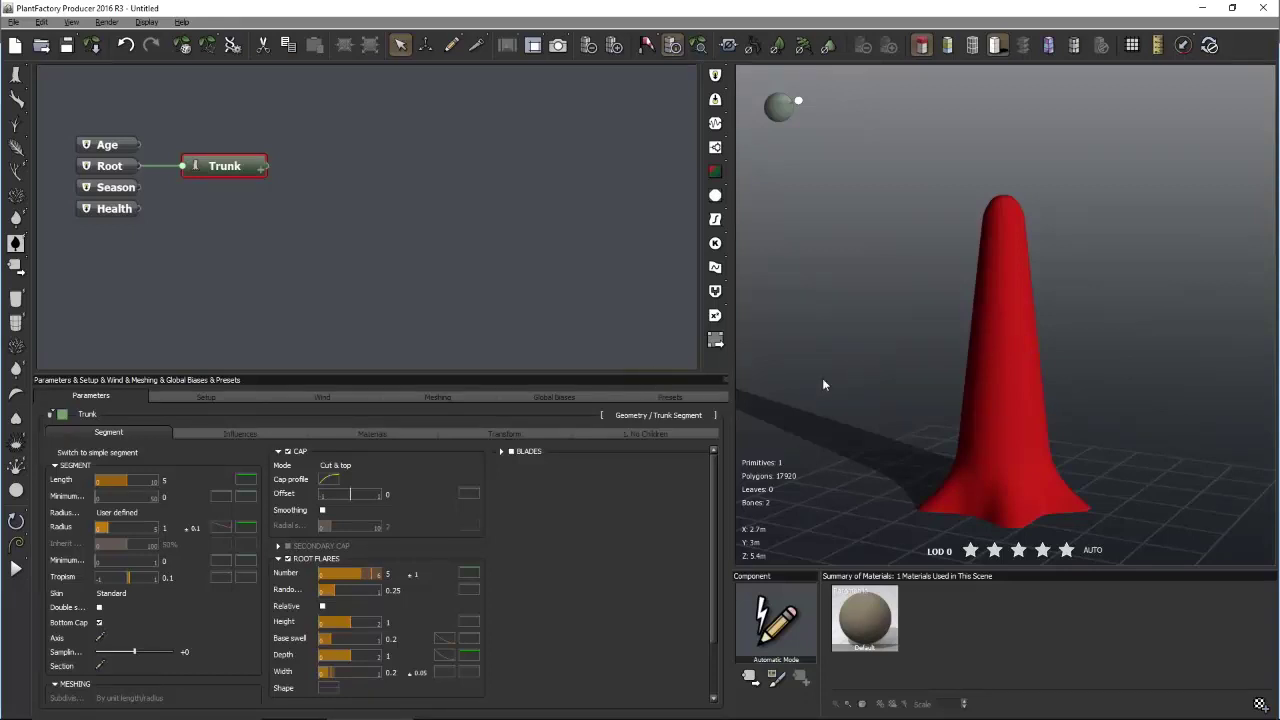
mouse_move(908, 296)
mouse_down()
mouse_move(900, 317)
mouse_move(900, 296)
mouse_up()
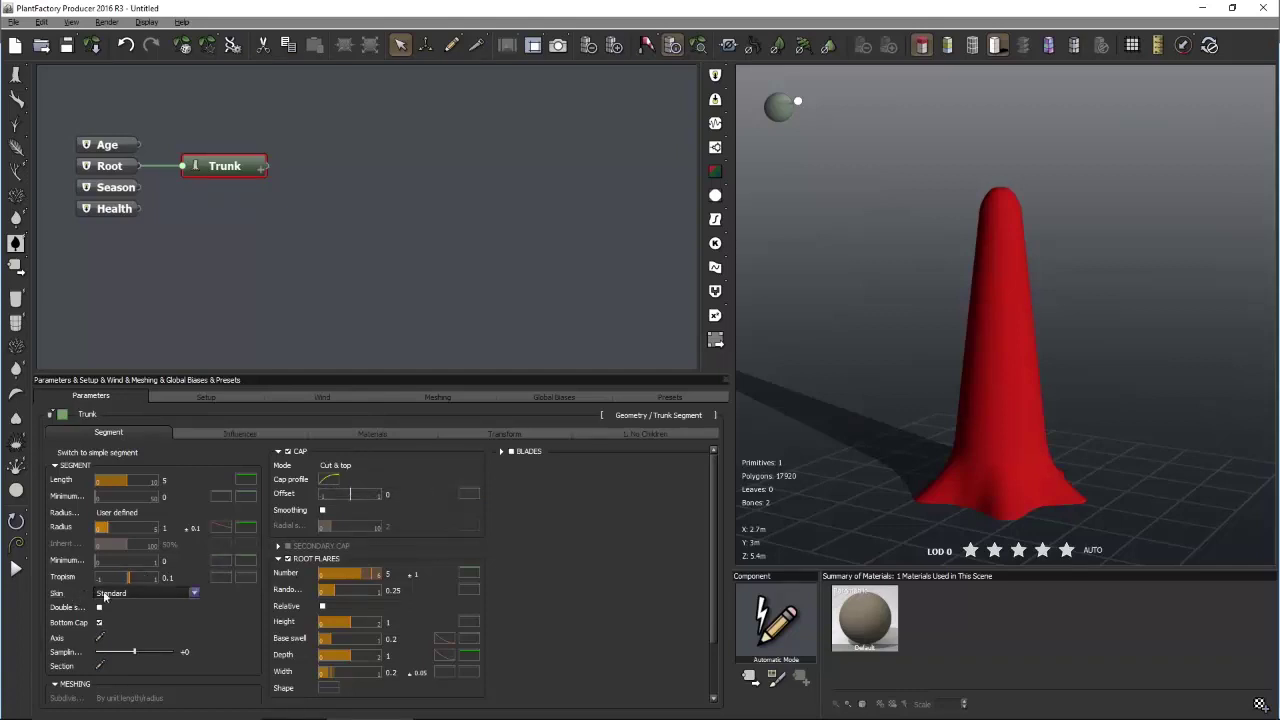
Set Skin to Imported geometry and load Sculpted Trunk.obj from Desktop > 3D Art Live
click(142, 593)
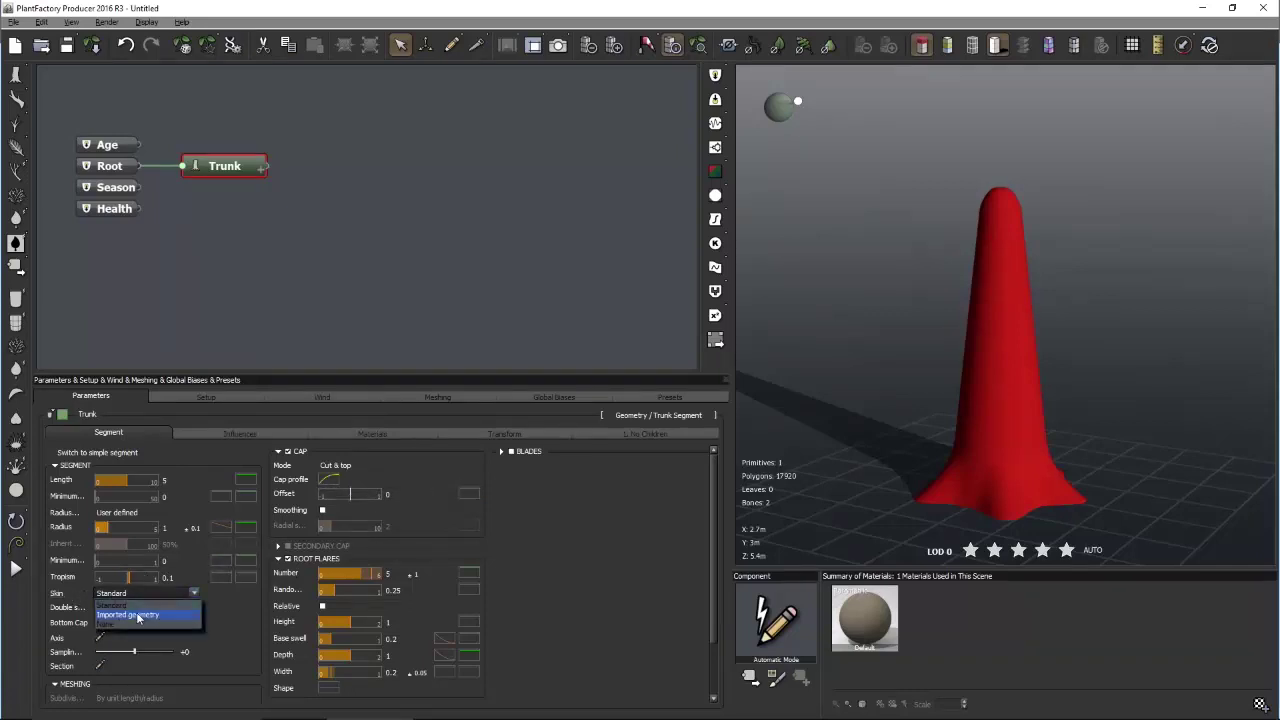
click(136, 613)
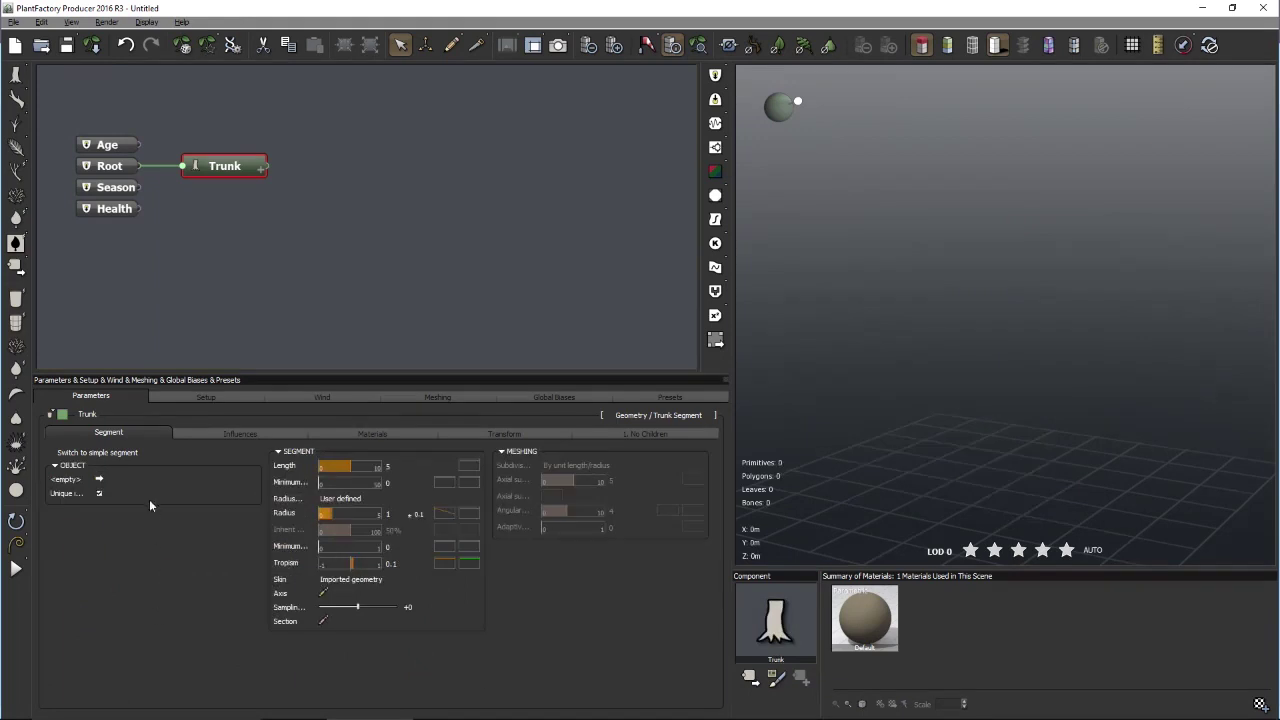
click(98, 481)
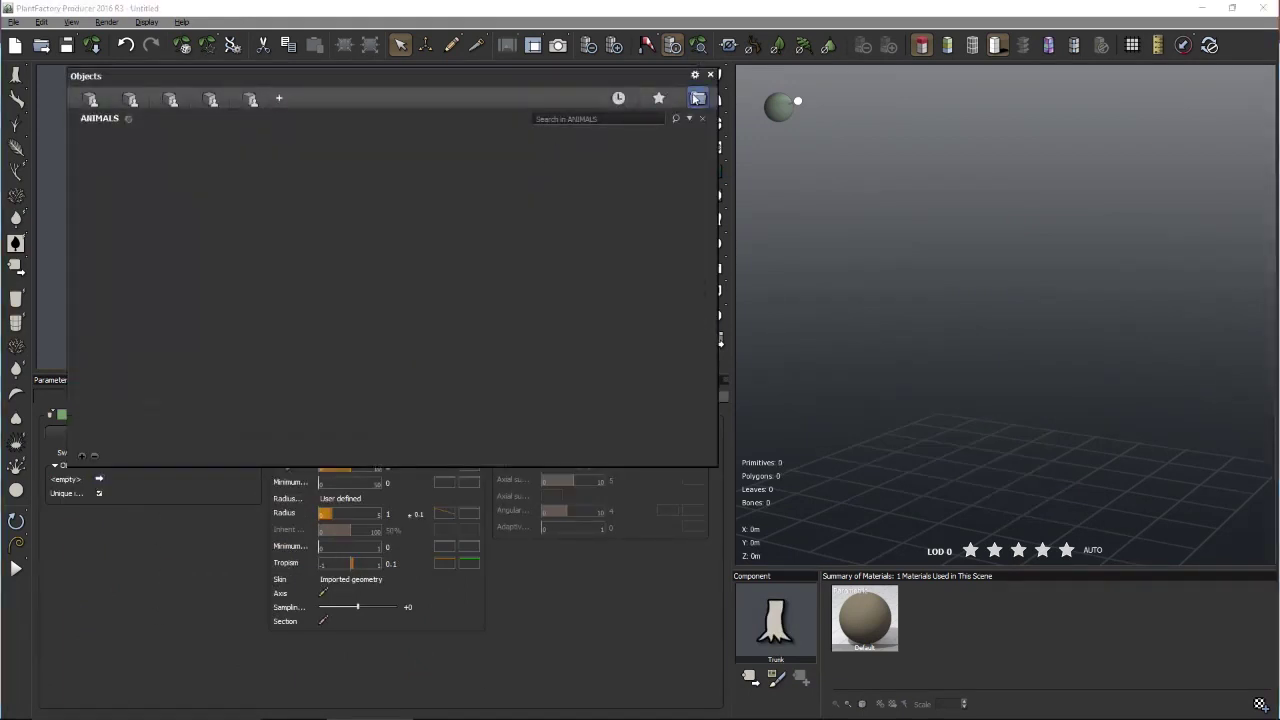
click(697, 98)
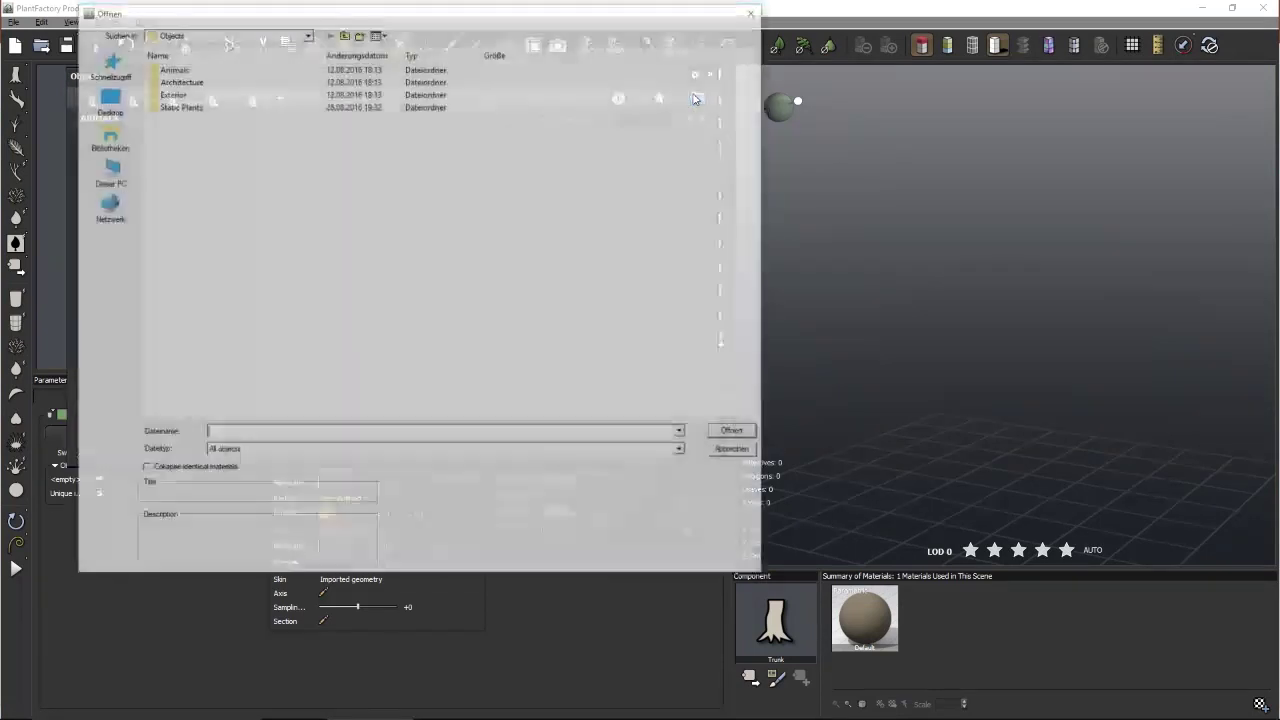
click(307, 35)
scroll(265, 79, up, 3)
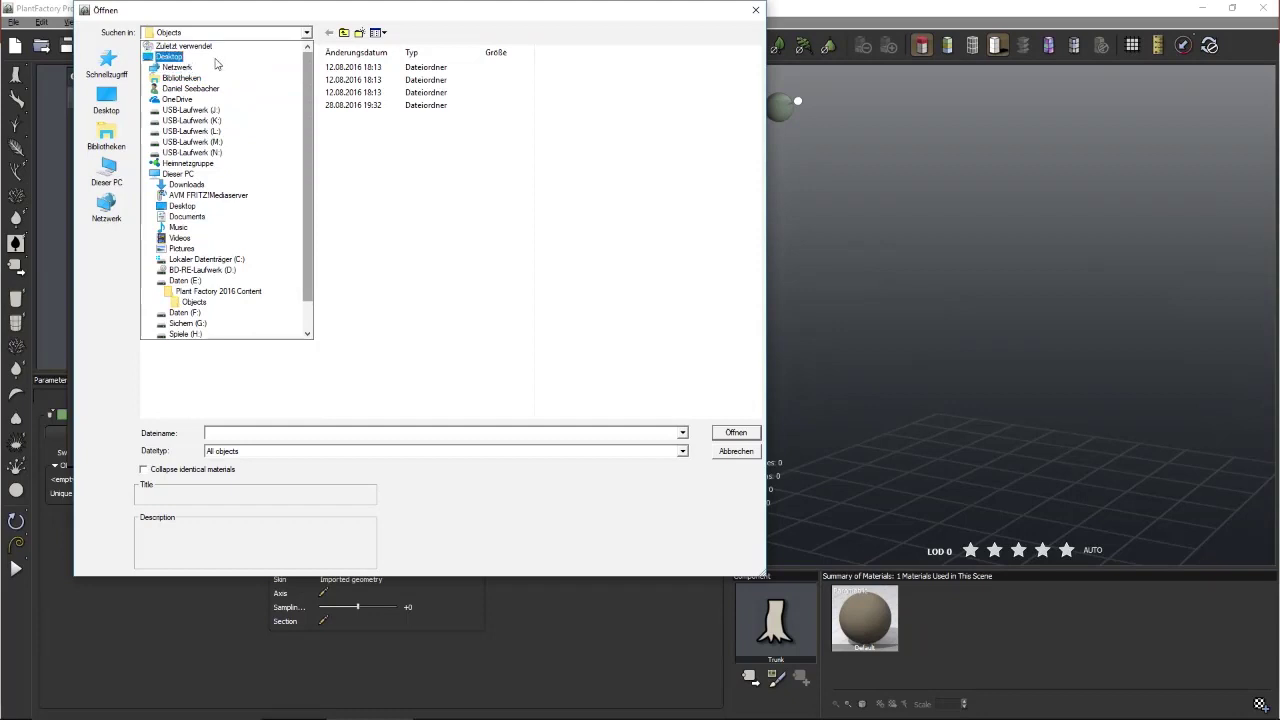
click(168, 57)
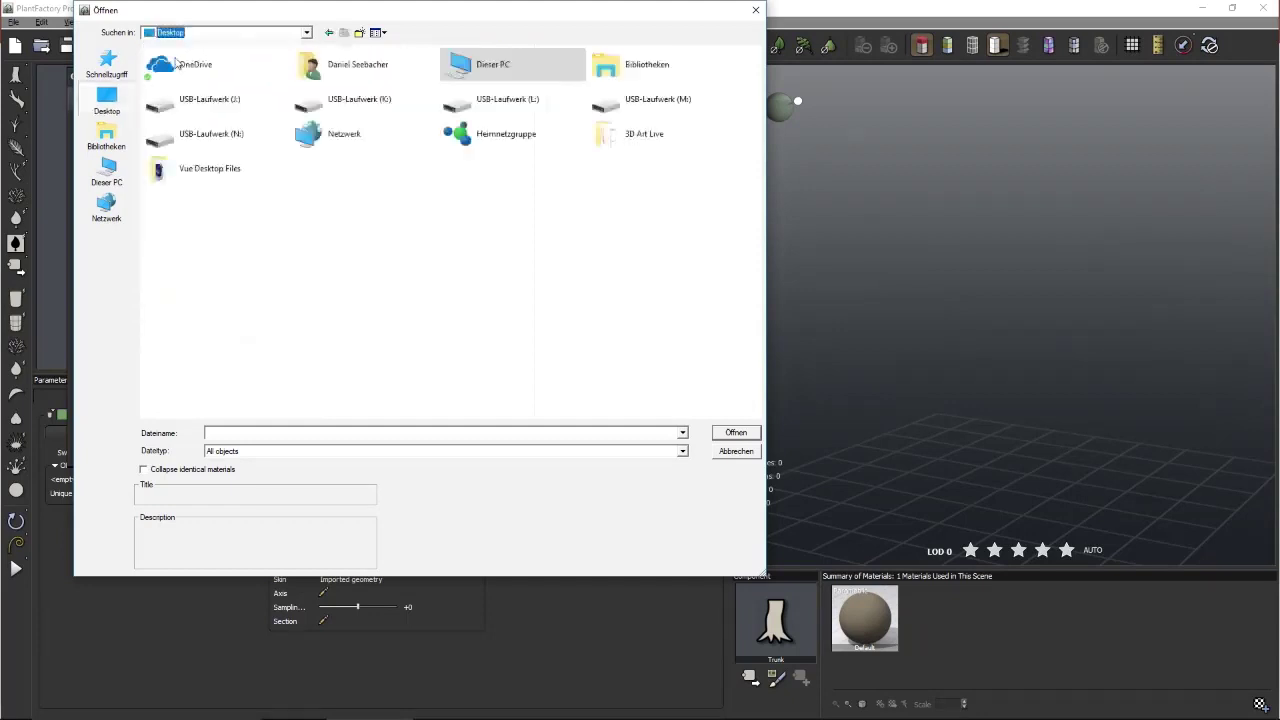
double_click(607, 140)
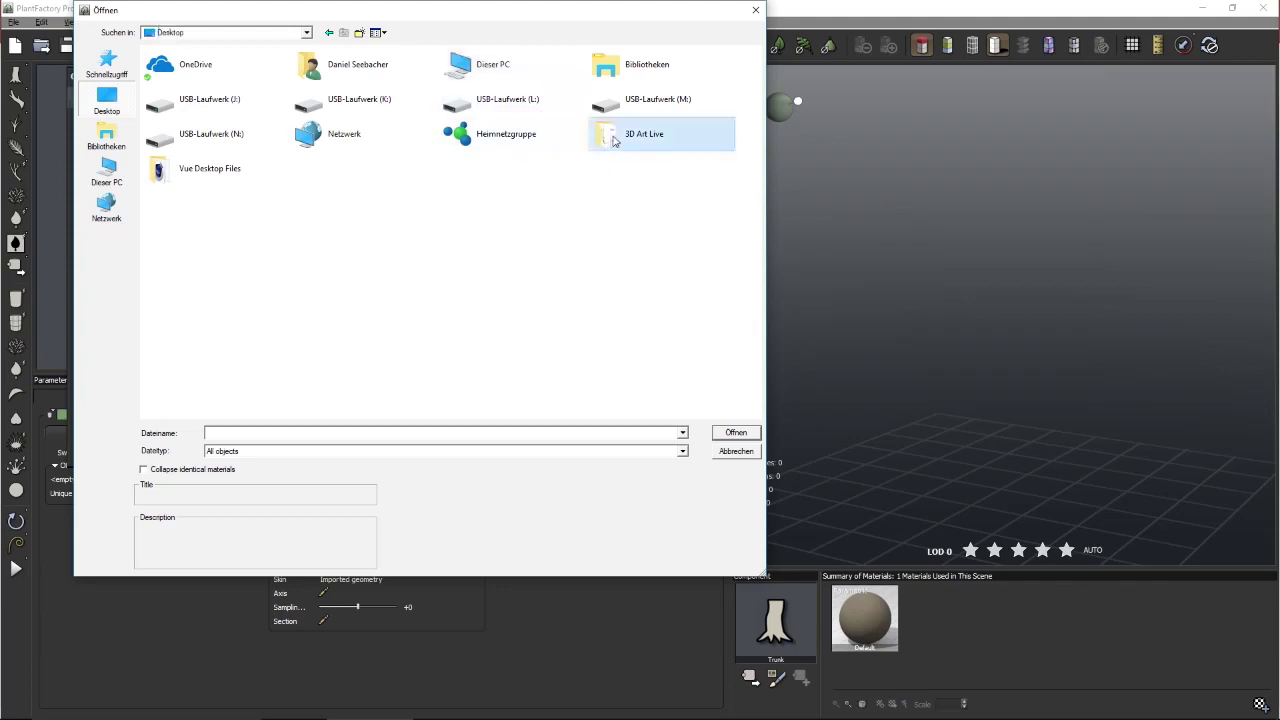
click(241, 120)
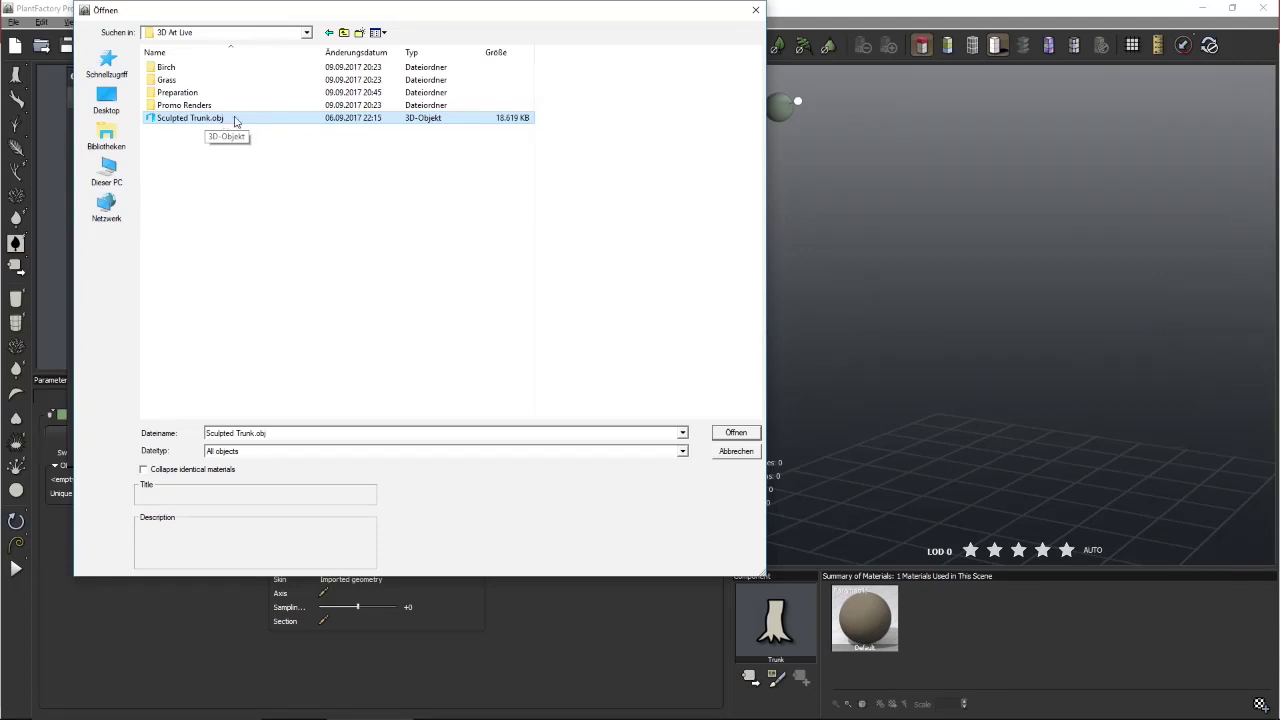
double_click(235, 118)
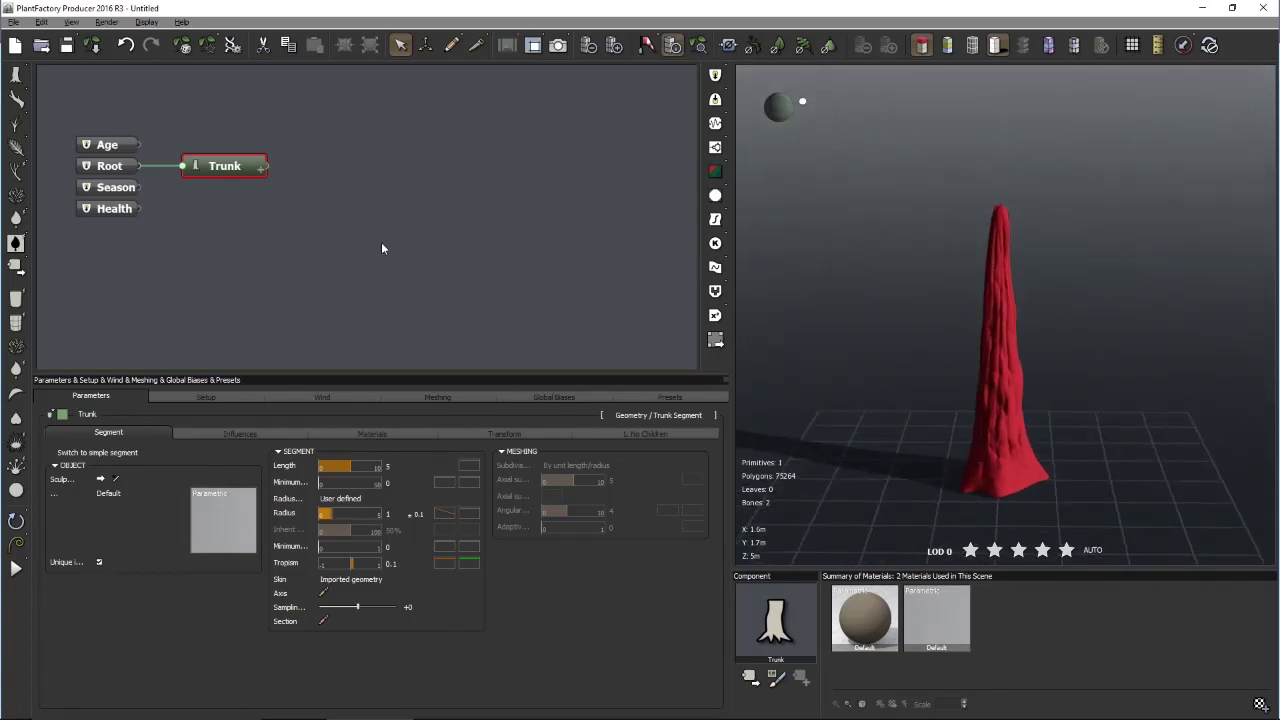
click(381, 243)
drag(879, 349, 993, 368)
scroll(993, 368, up, 3)
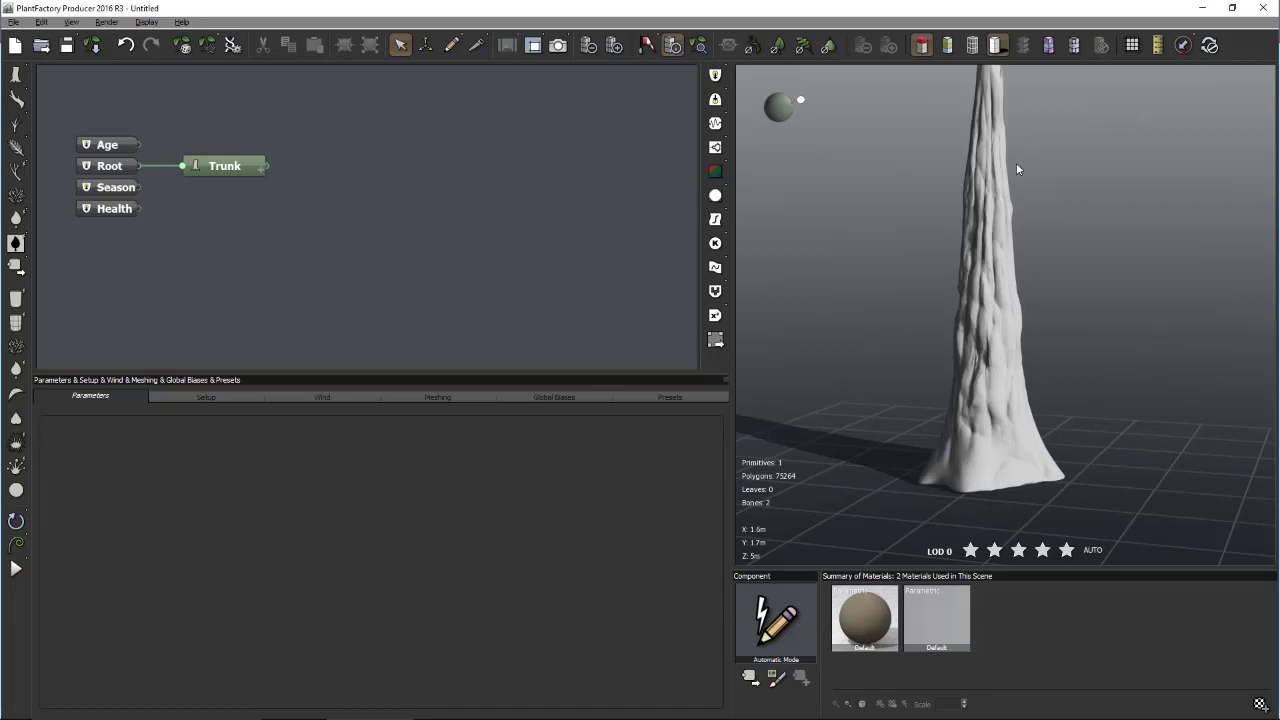
click(997, 321)
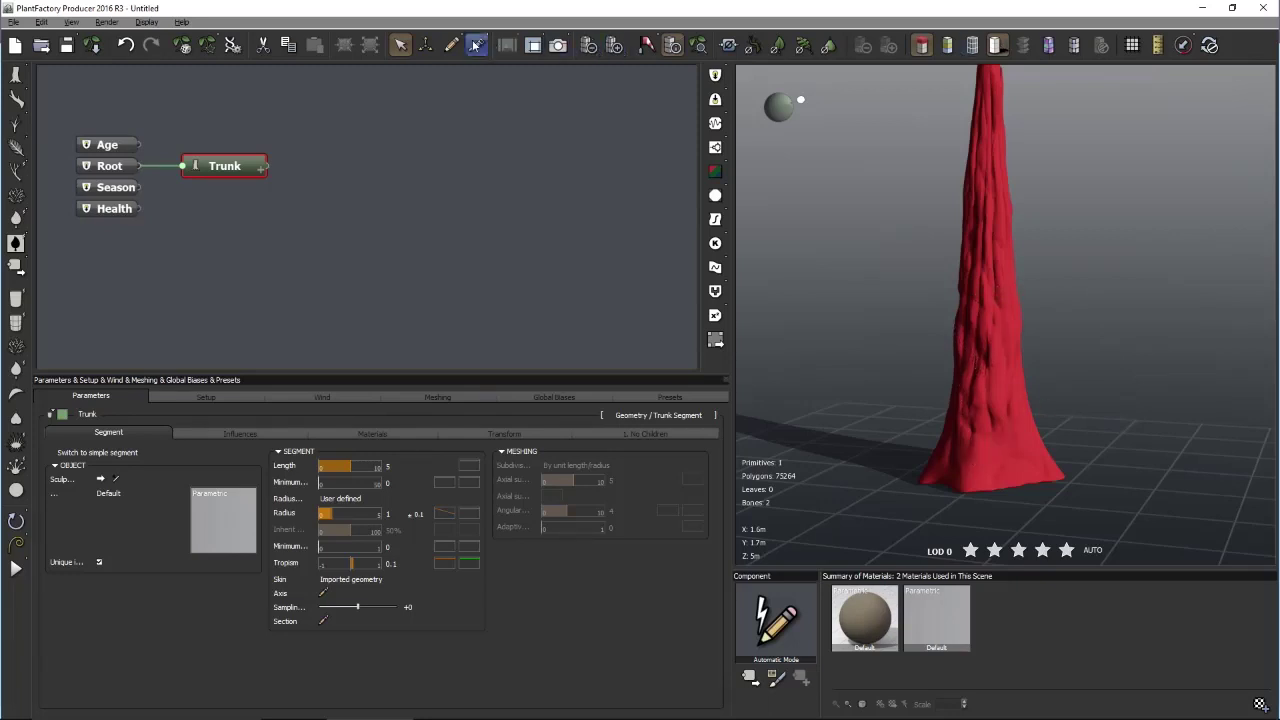
click(425, 45)
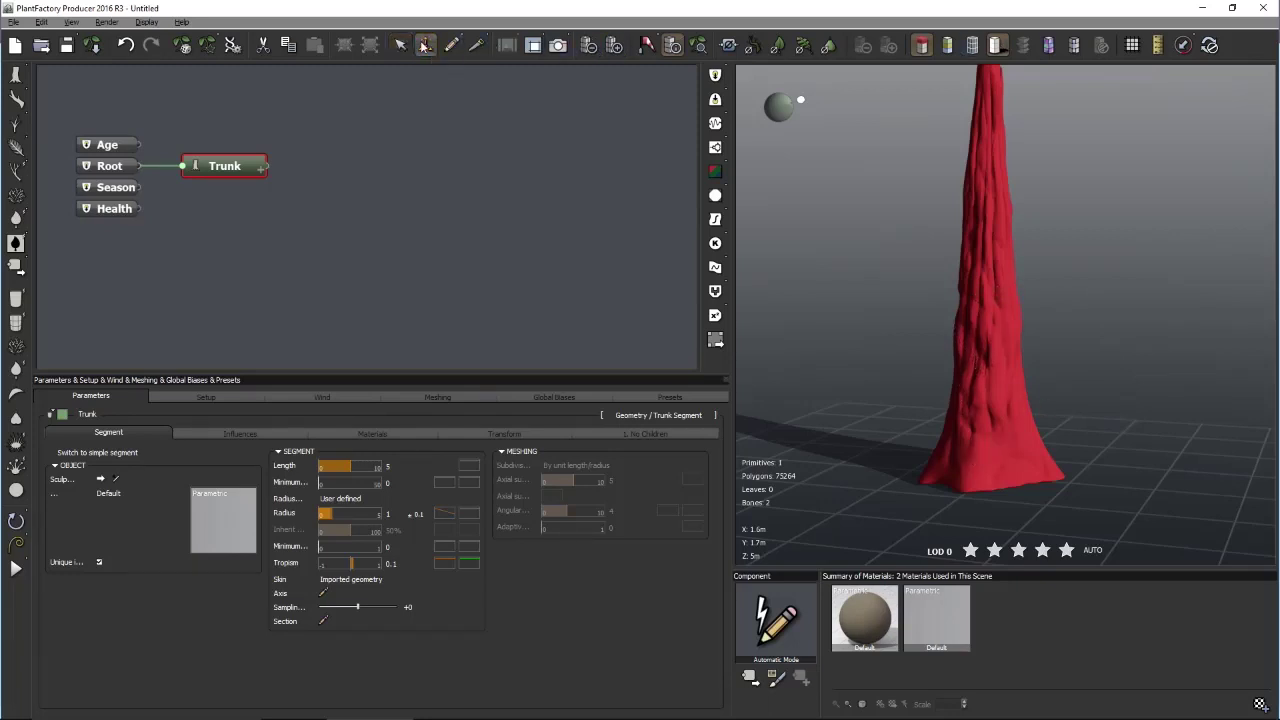
Shorten the sculpted trunk and bend it sharply with a new middle bone
drag(988, 104, 1036, 155)
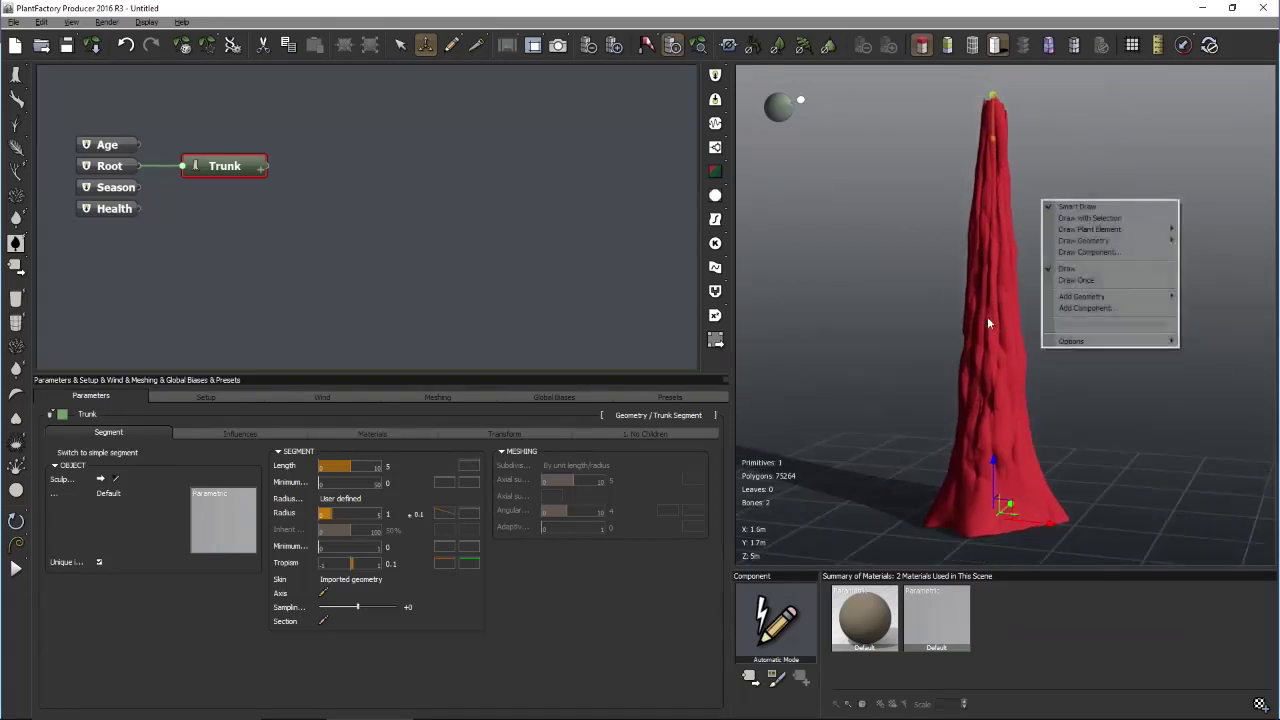
key(Escape)
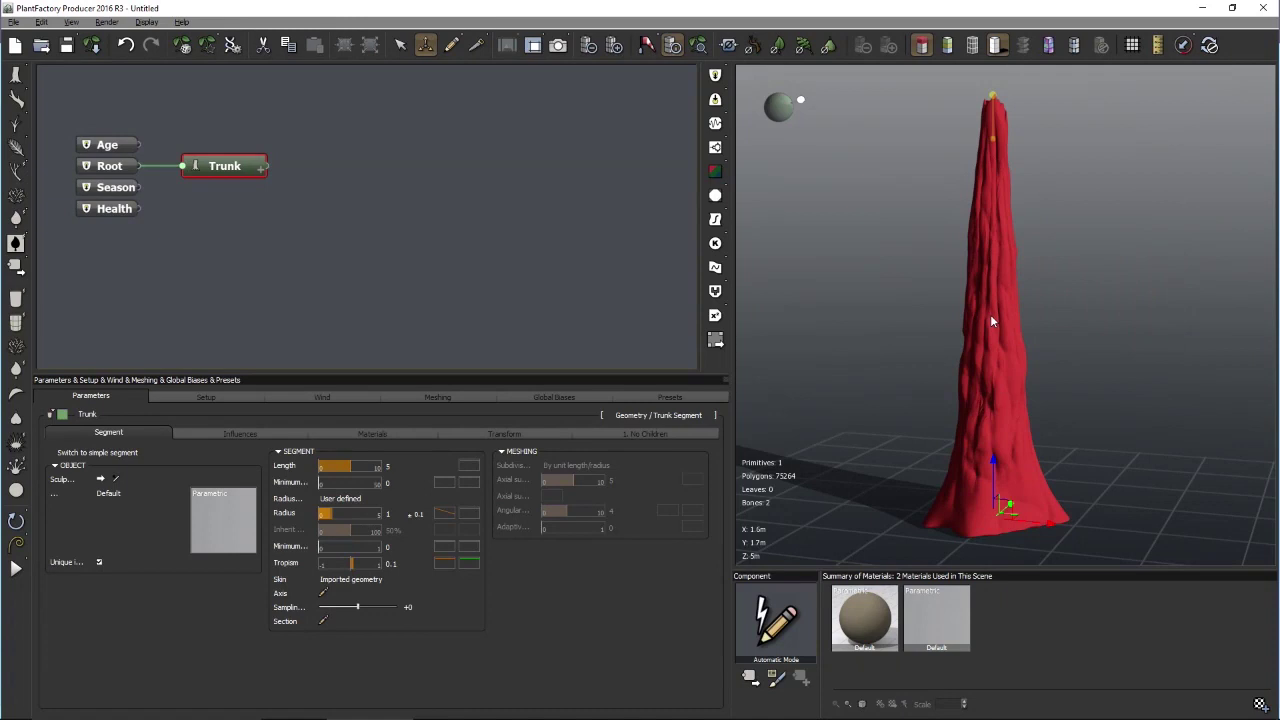
mouse_move(990, 314)
mouse_down()
mouse_move(993, 352)
mouse_move(966, 362)
mouse_move(931, 345)
mouse_move(945, 349)
mouse_up()
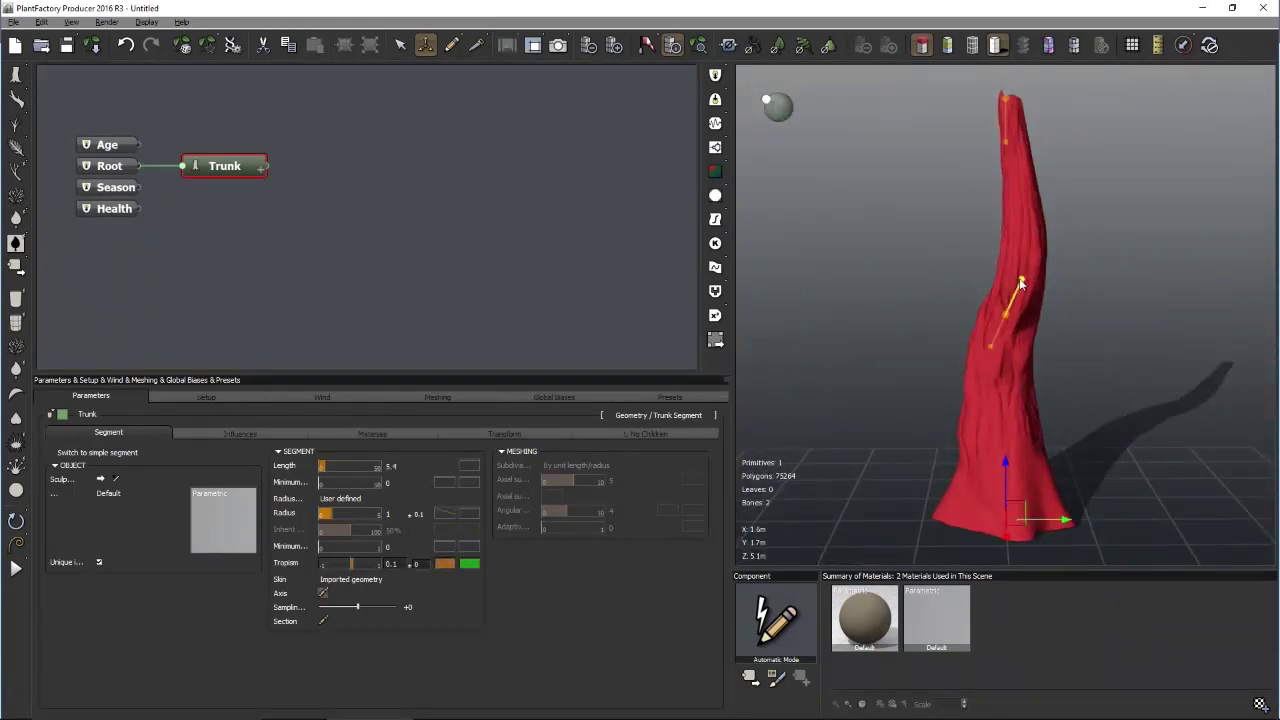
drag(1027, 289, 1036, 309)
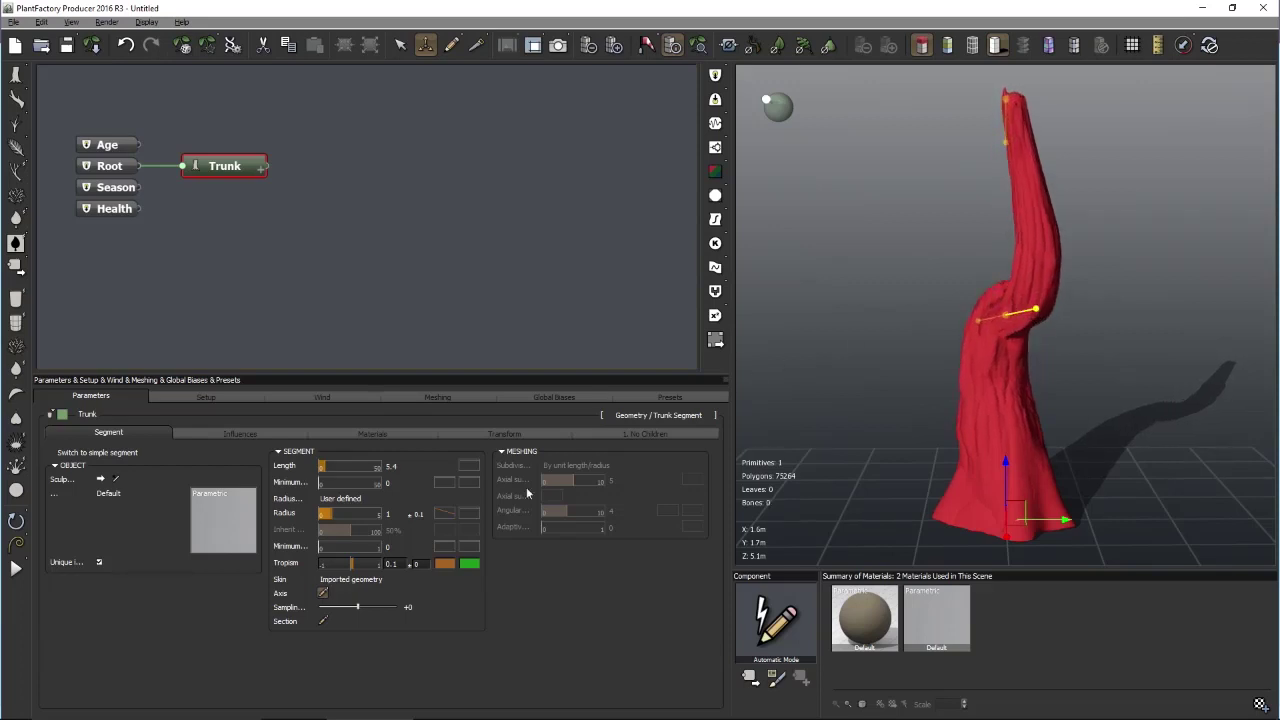
Set the trunk Radius to 2 and Length to 2
click(396, 512)
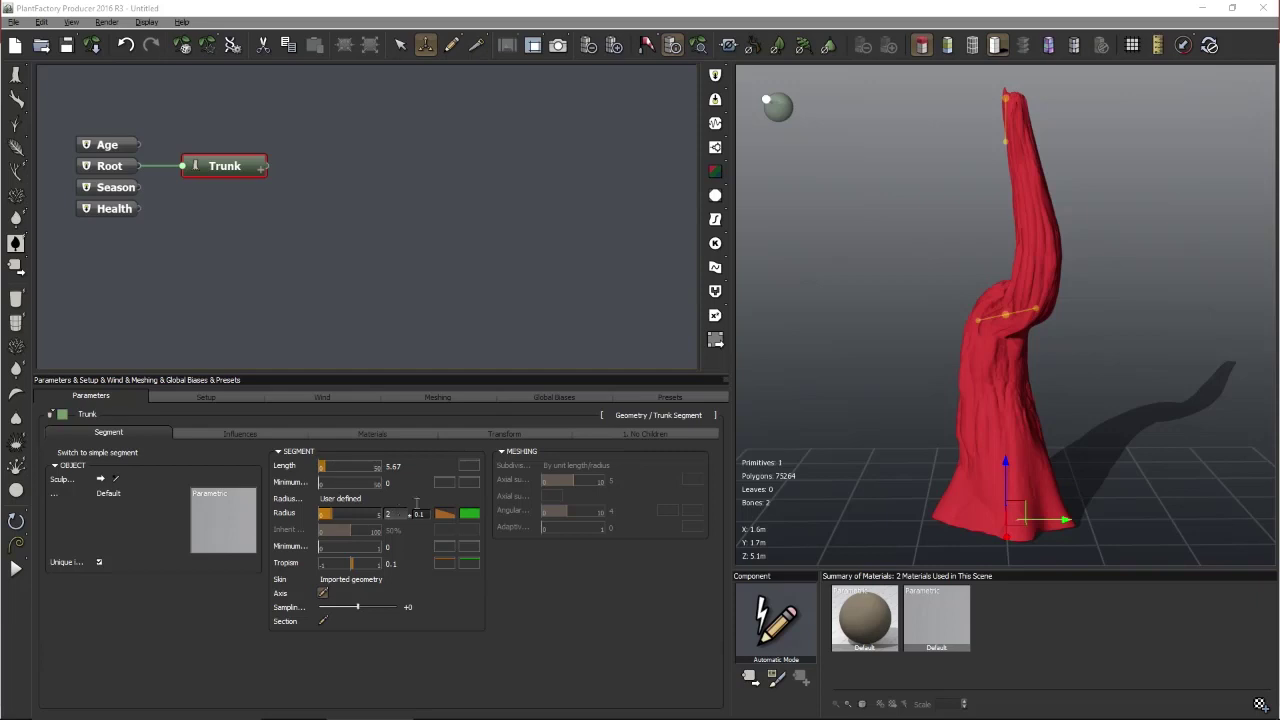
text(2)
key(Return)
click(394, 466)
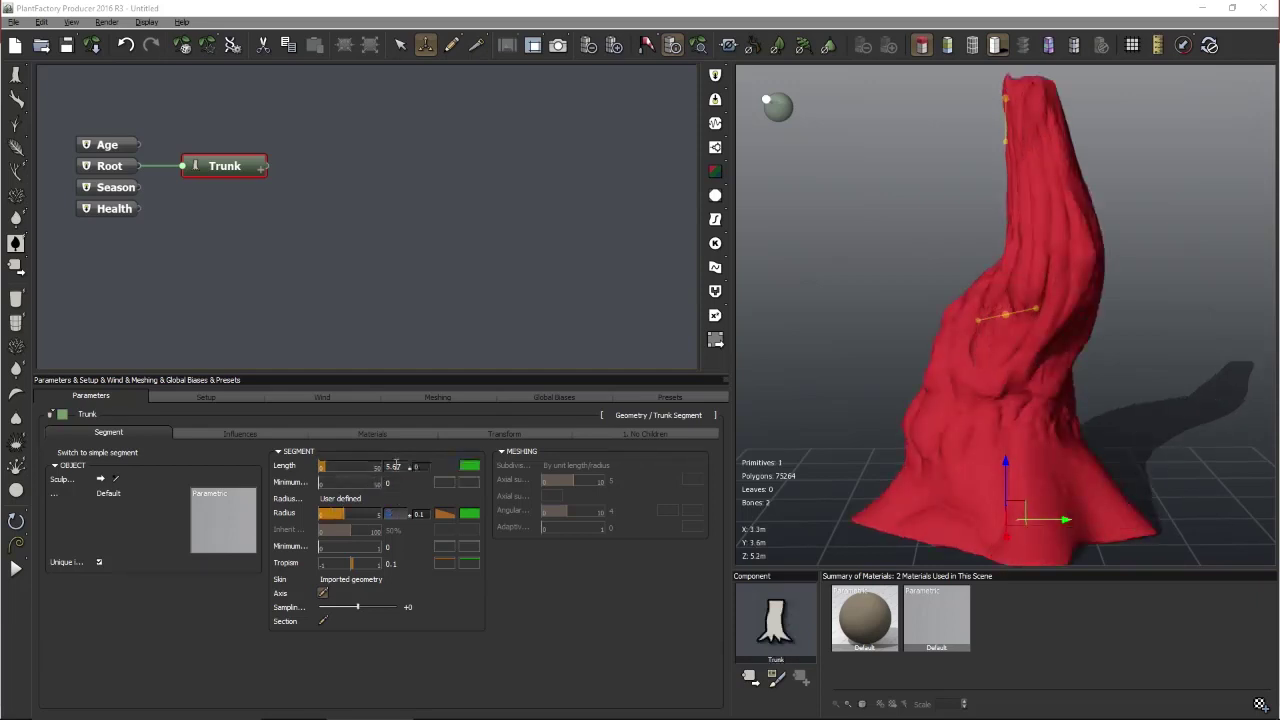
double_click(396, 466)
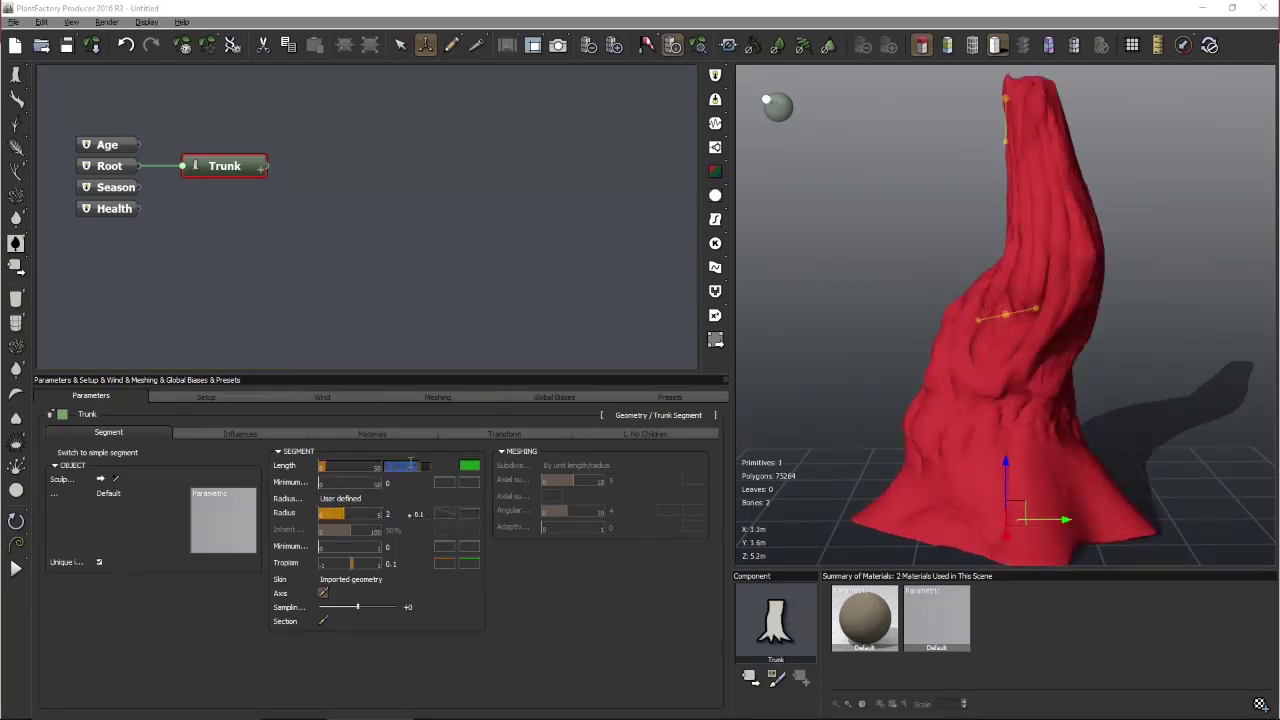
text(2)
key(Return)
Delete the Trunk node from the graph
click(777, 342)
mouse_move(777, 342)
mouse_down()
mouse_move(1048, 464)
mouse_move(1060, 387)
mouse_move(927, 391)
mouse_move(1103, 340)
mouse_up()
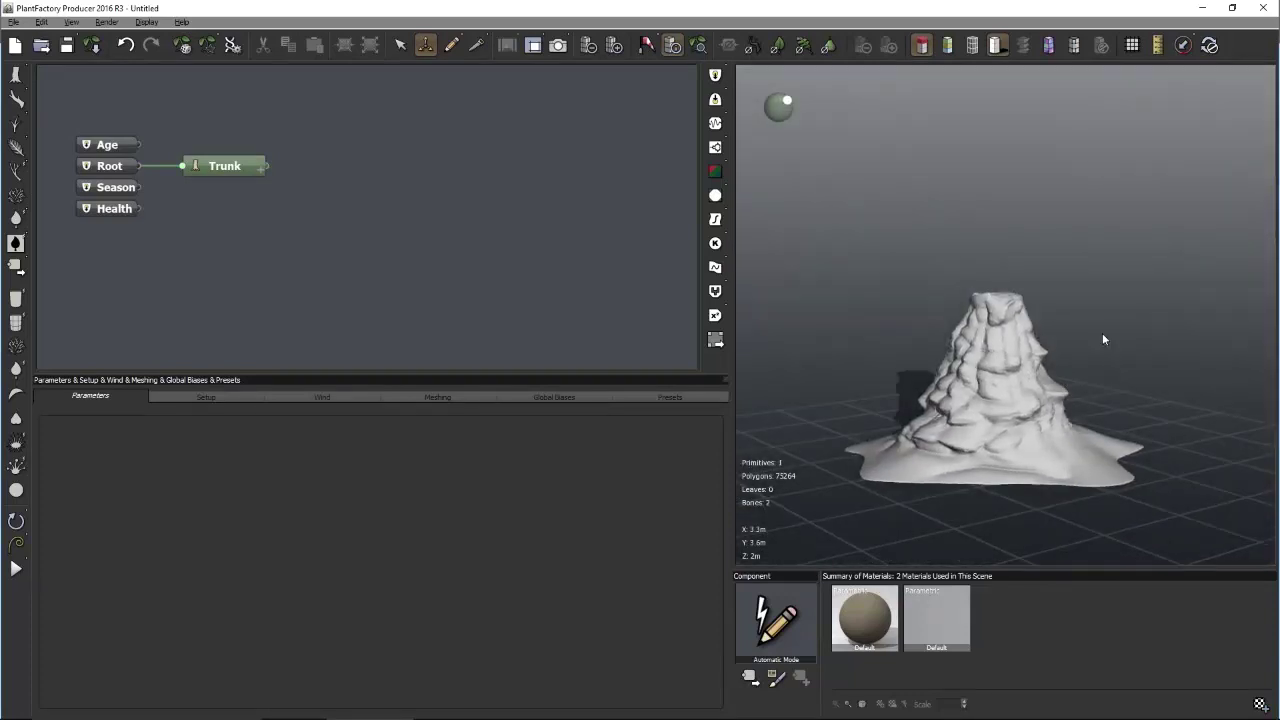
mouse_move(1138, 385)
mouse_down()
mouse_move(1029, 430)
mouse_move(1076, 478)
mouse_move(1092, 374)
mouse_move(1095, 447)
mouse_move(1094, 414)
mouse_up()
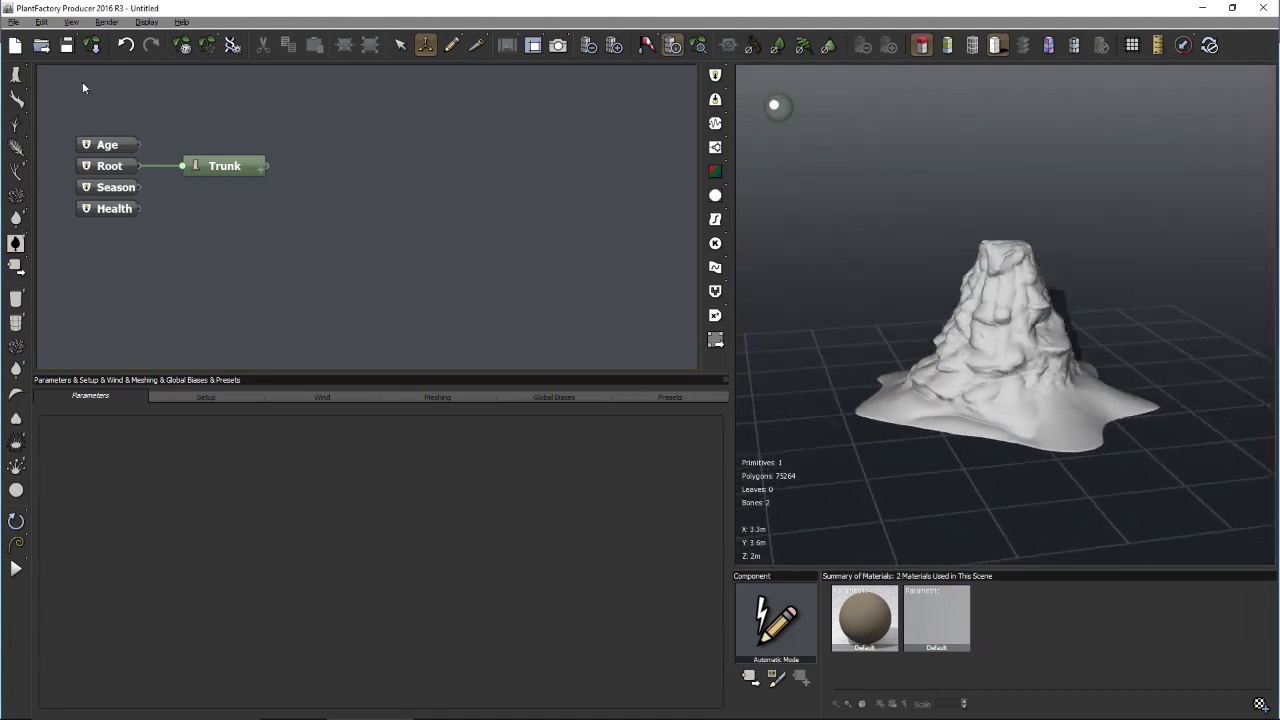
drag(303, 205, 186, 126)
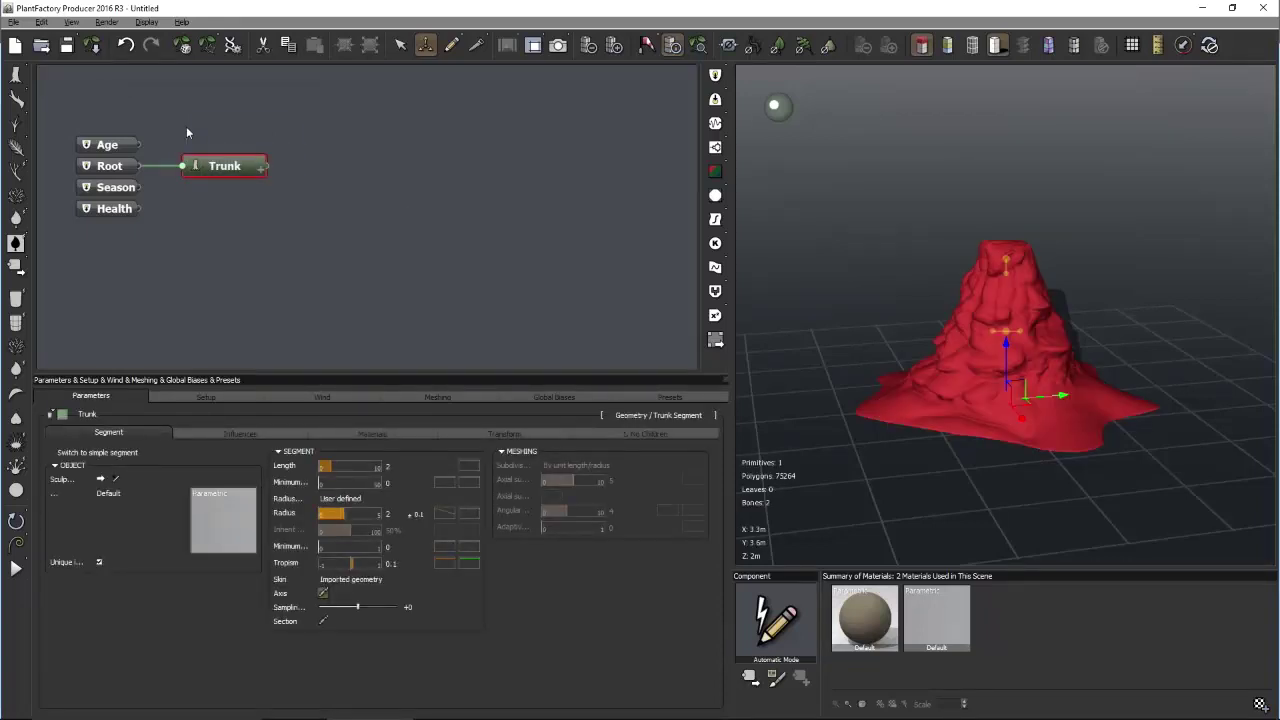
key(Delete)
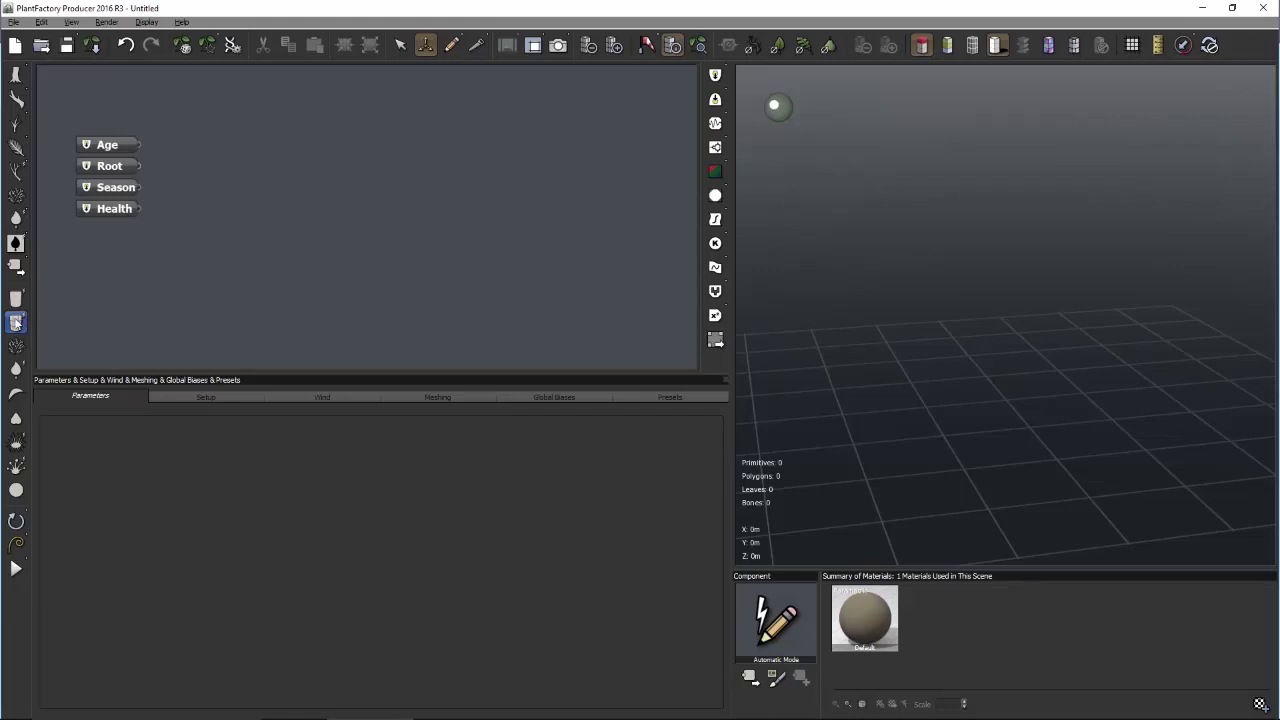
Attach a new Segment node to Root and frame the cylinder in the preview
click(16, 322)
click(583, 150)
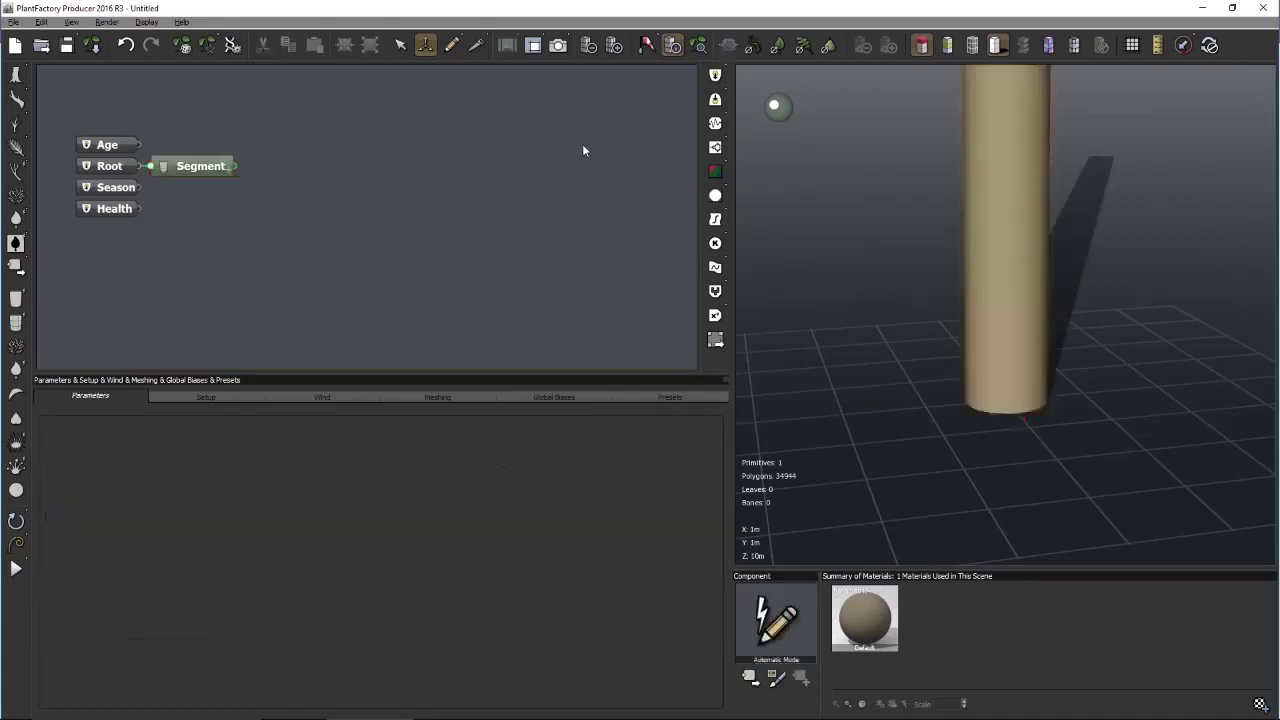
click(699, 45)
mouse_move(851, 226)
mouse_down()
mouse_move(886, 286)
mouse_move(894, 346)
mouse_move(874, 220)
mouse_move(858, 212)
mouse_move(889, 217)
mouse_move(874, 222)
mouse_up()
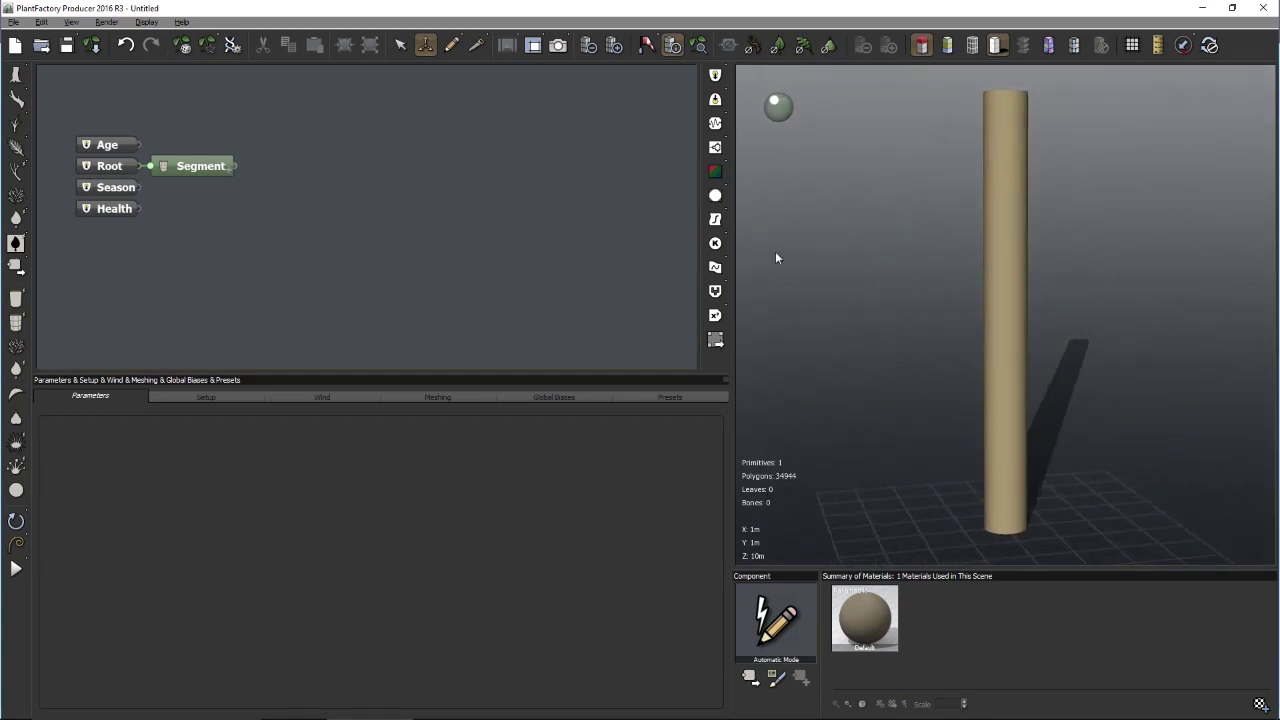
Lower the preview quality twice to 560 polygons and display it as wireframe
click(586, 50)
click(586, 50)
click(972, 45)
drag(1026, 191, 1015, 226)
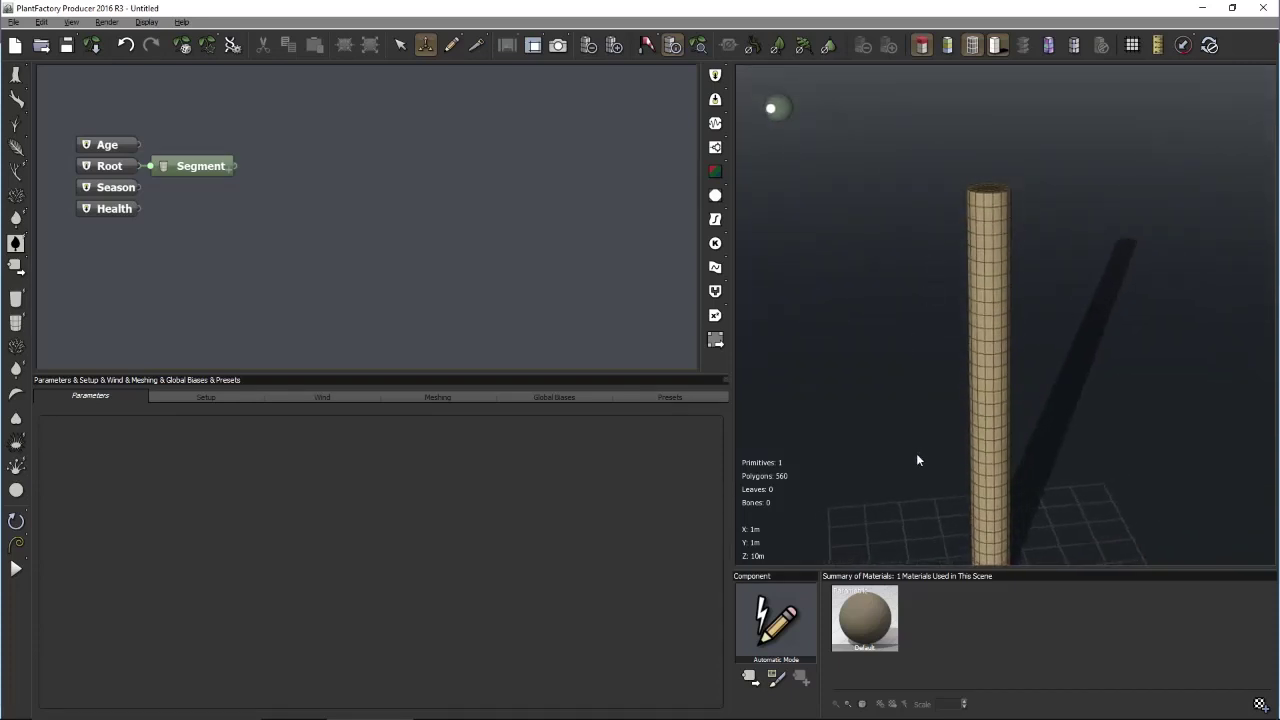
right_drag(926, 505, 918, 432)
drag(851, 417, 840, 367)
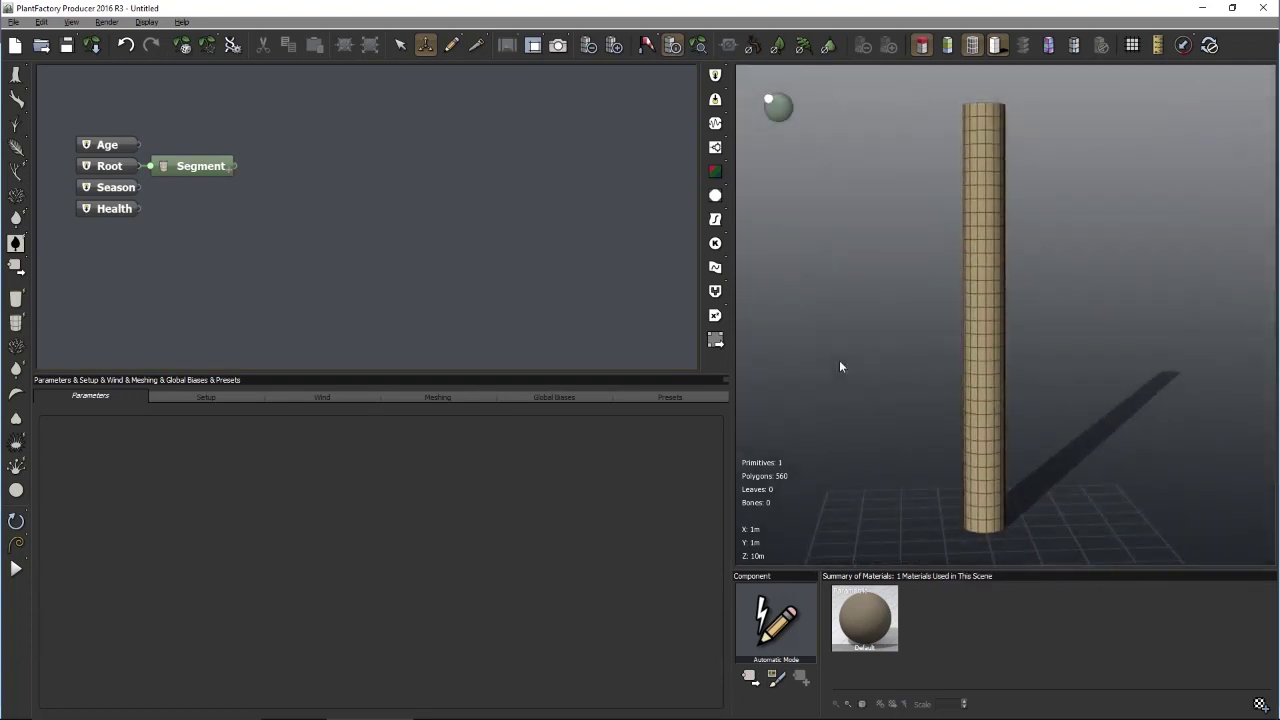
click(400, 46)
mouse_move(938, 518)
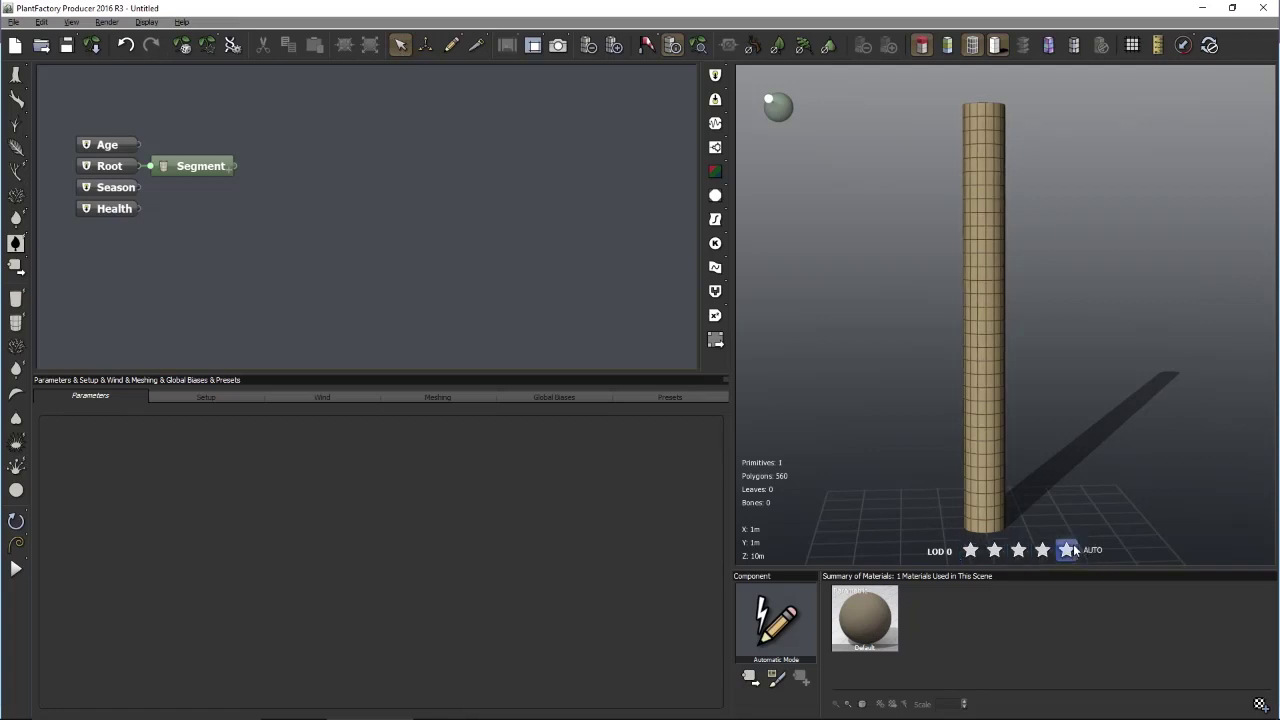
click(1042, 551)
click(1019, 551)
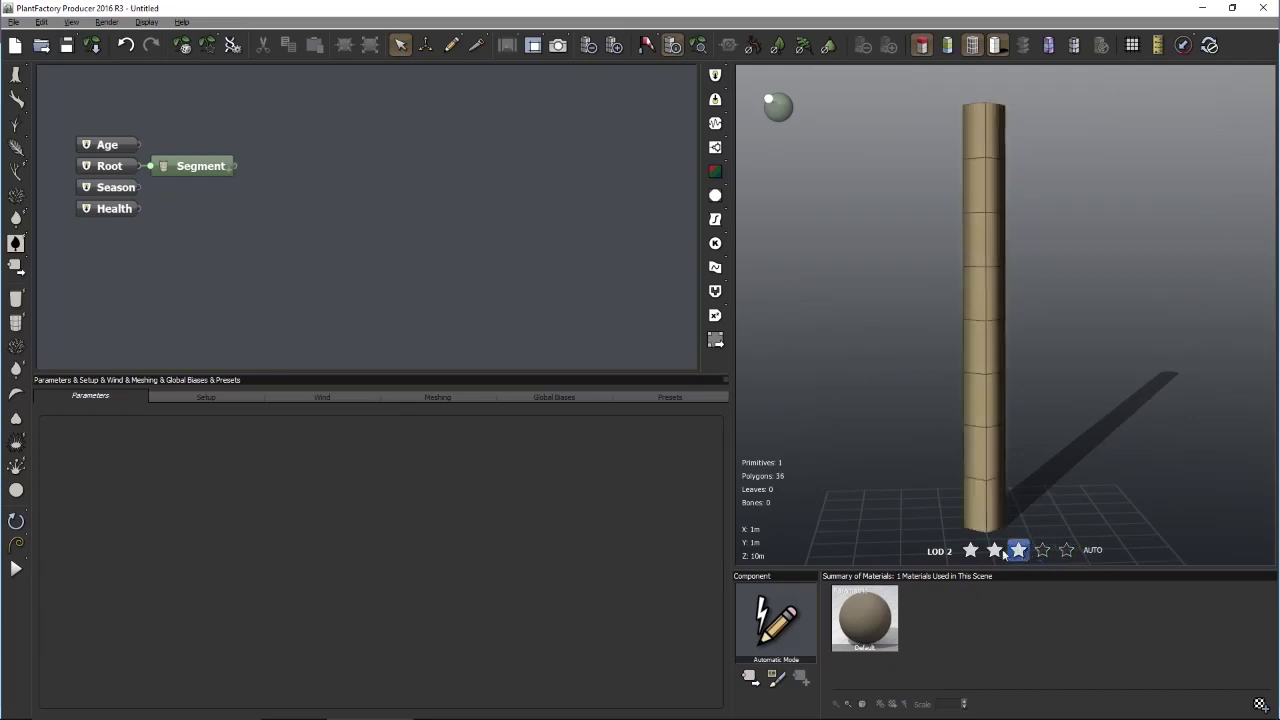
click(995, 552)
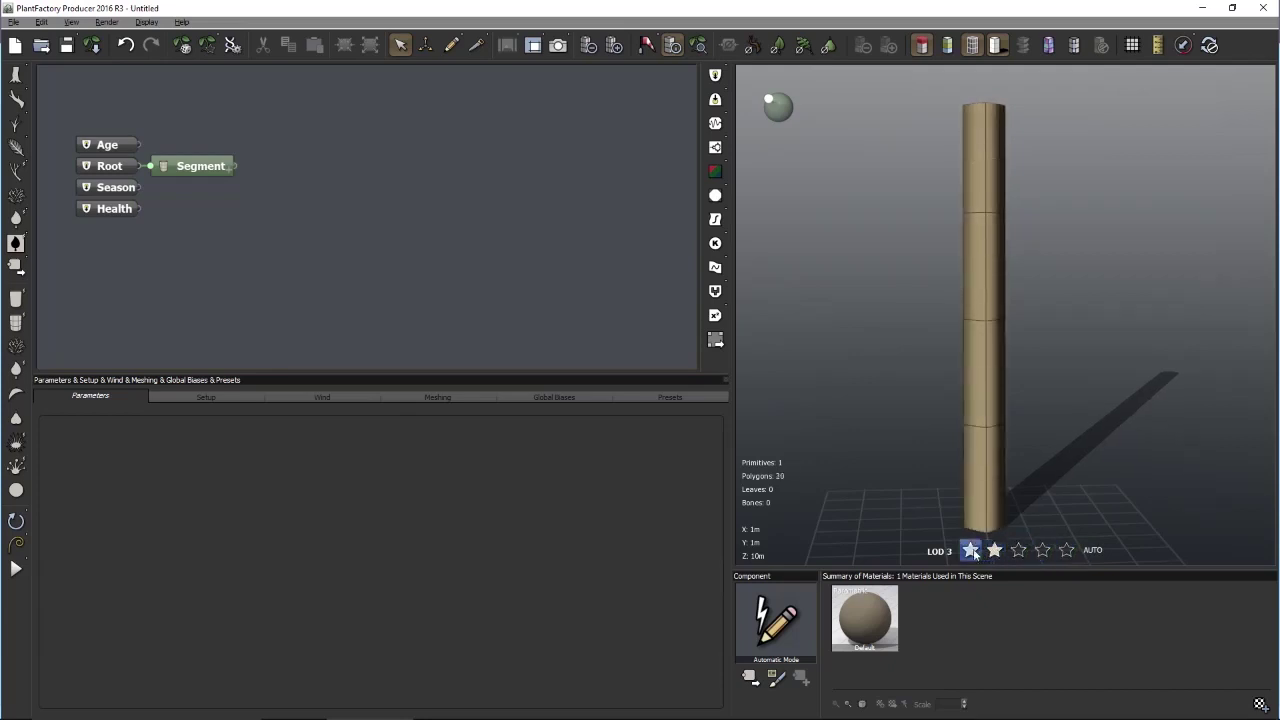
click(995, 553)
click(1018, 551)
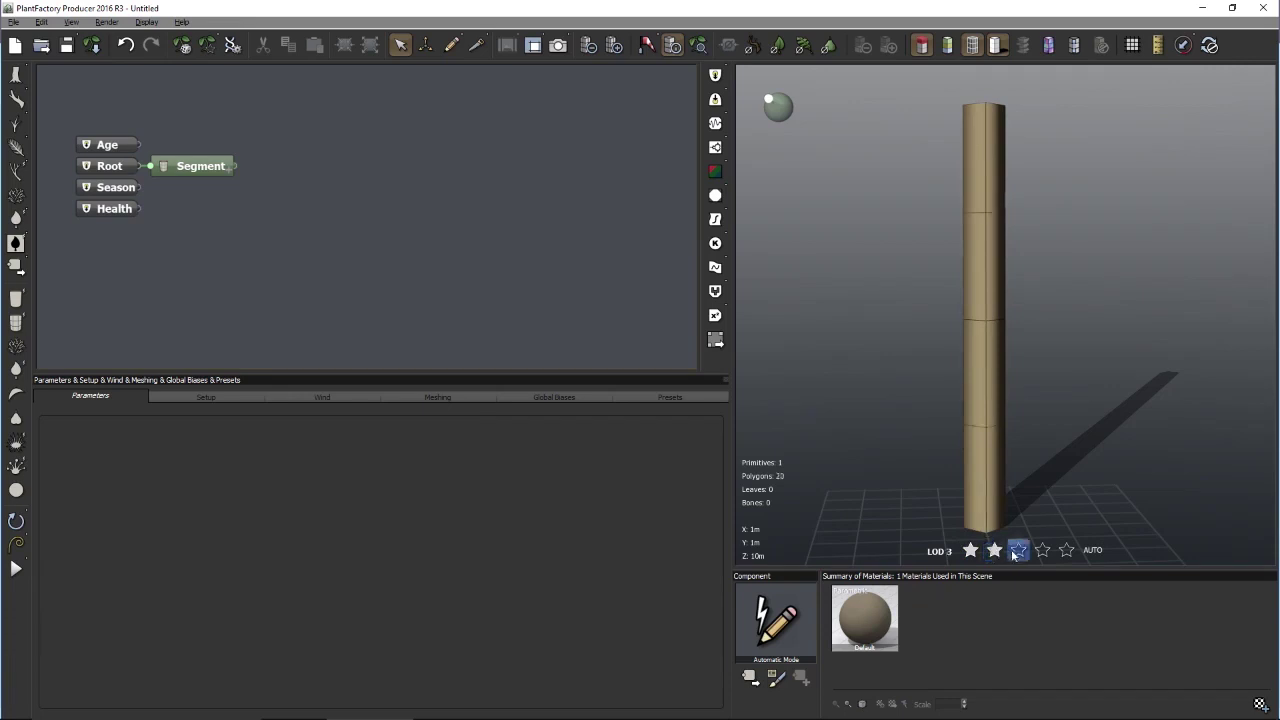
click(1041, 552)
click(1041, 552)
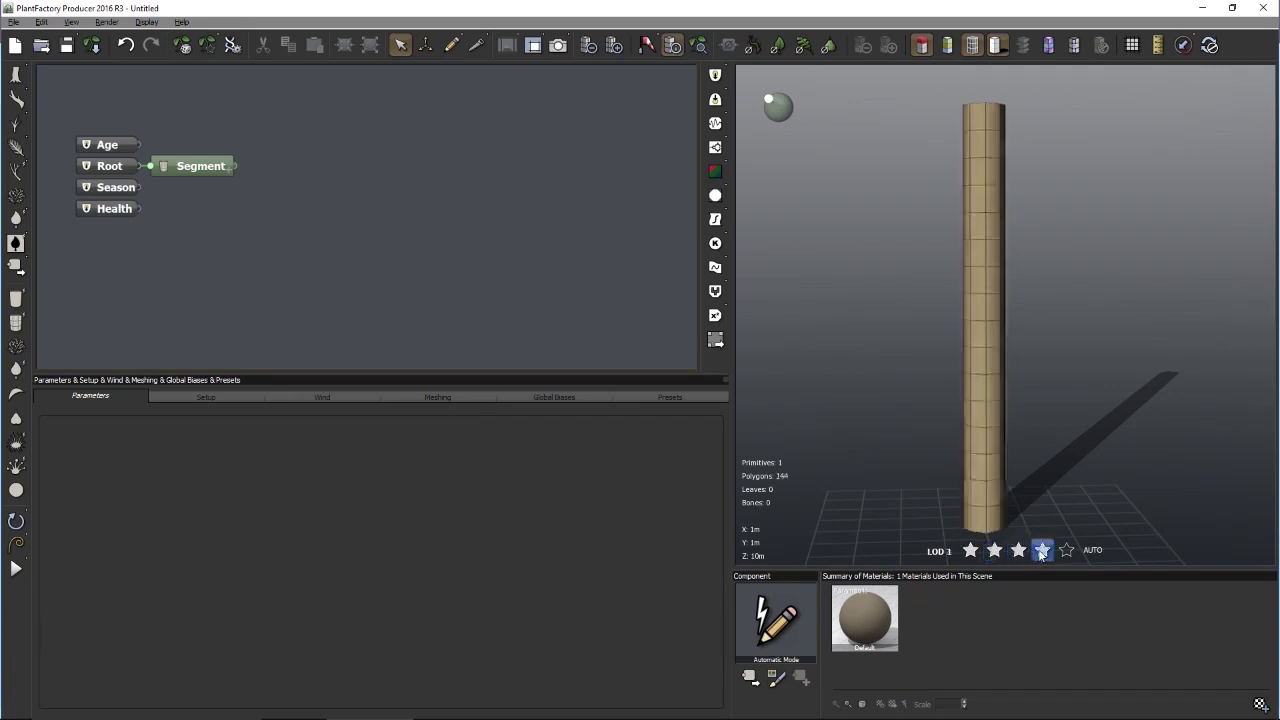
click(1066, 550)
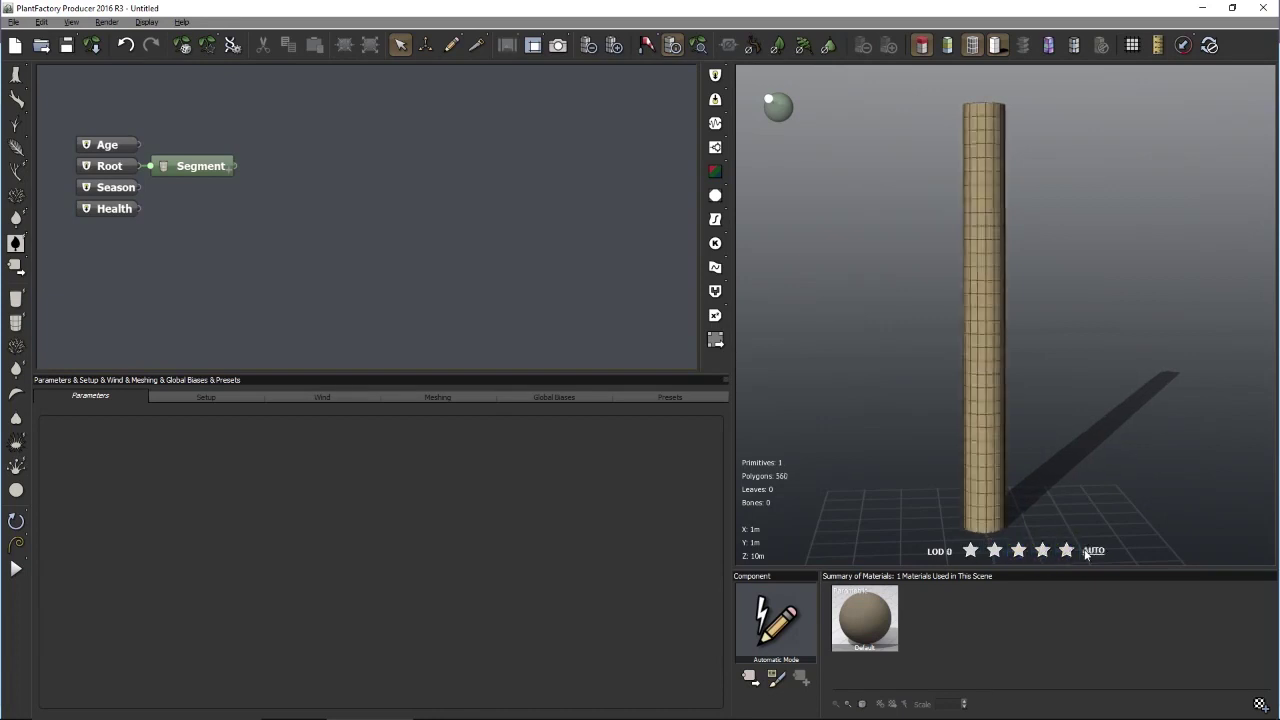
scroll(1059, 458, down, 1)
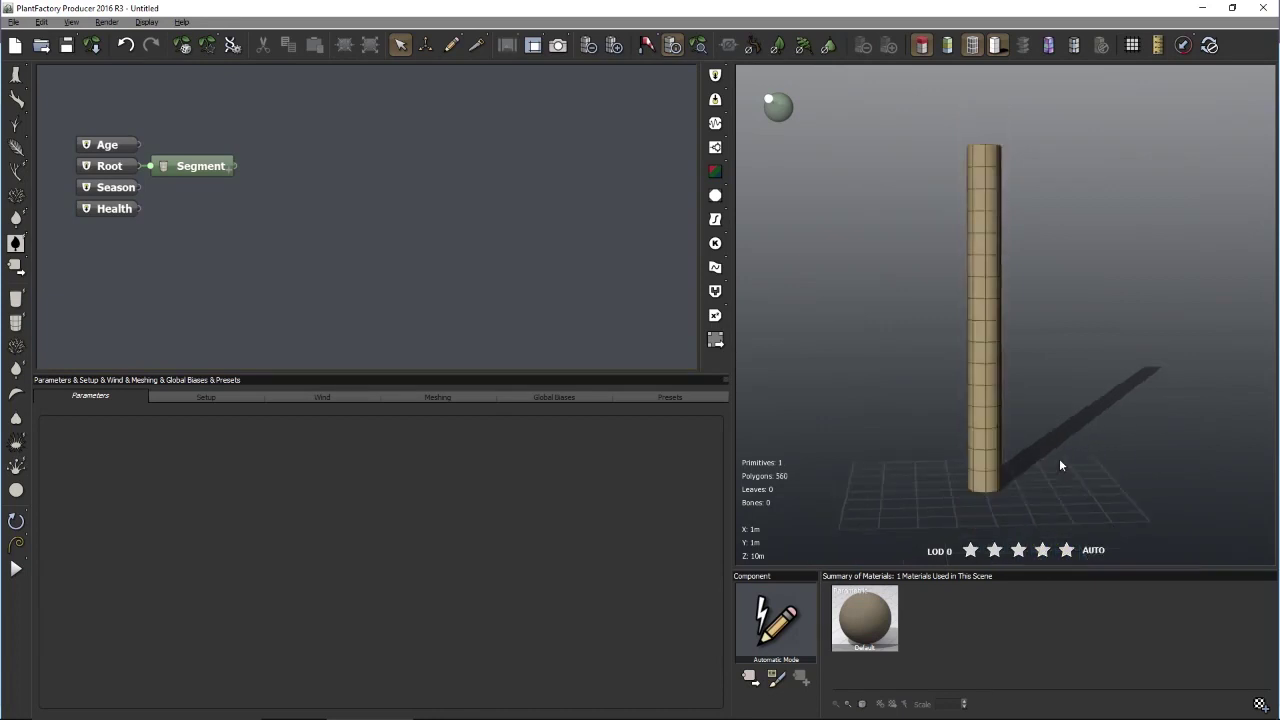
scroll(1016, 482, down, 1)
scroll(1043, 470, down, 2)
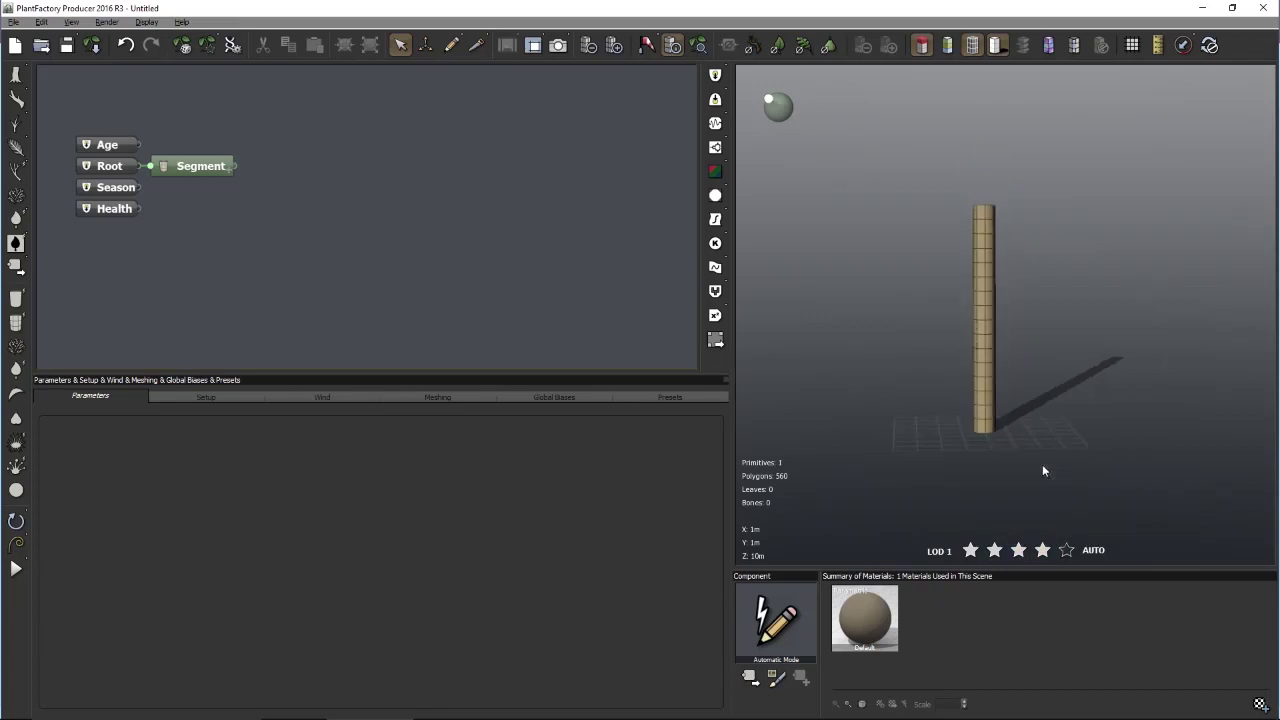
scroll(1043, 470, down, 1)
scroll(1042, 470, down, 1)
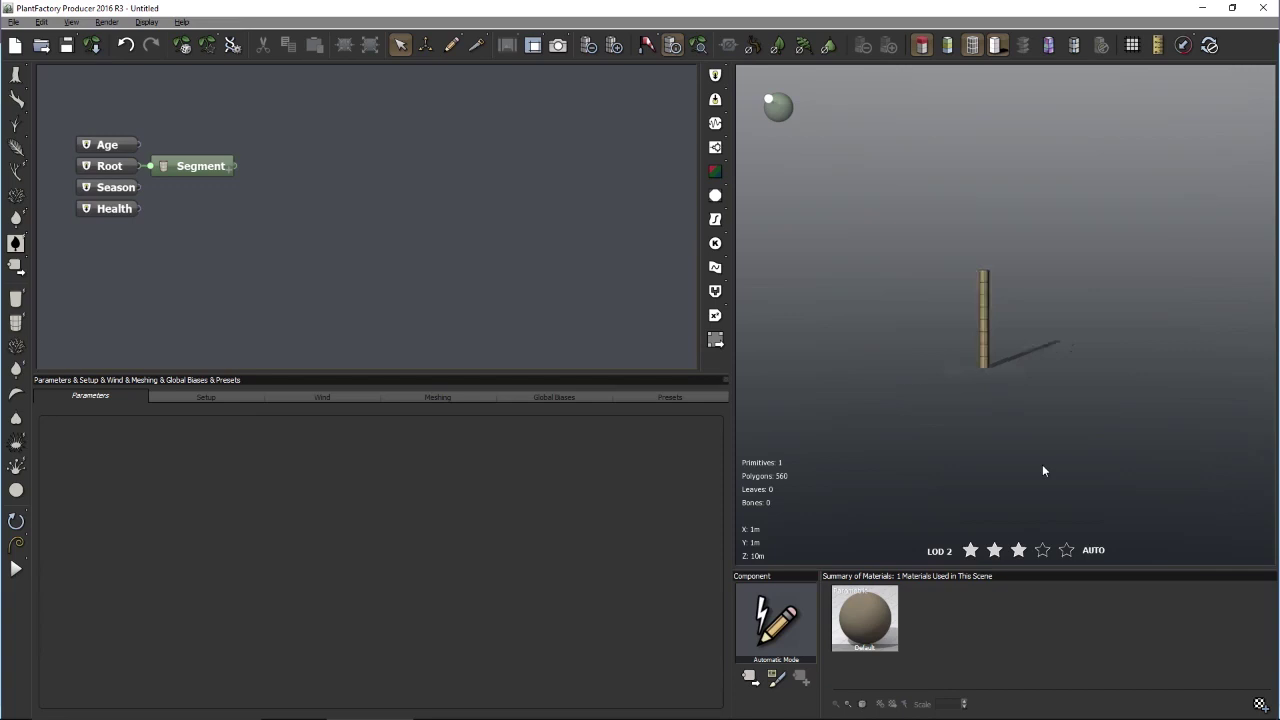
scroll(975, 413, up, 4)
scroll(970, 407, up, 5)
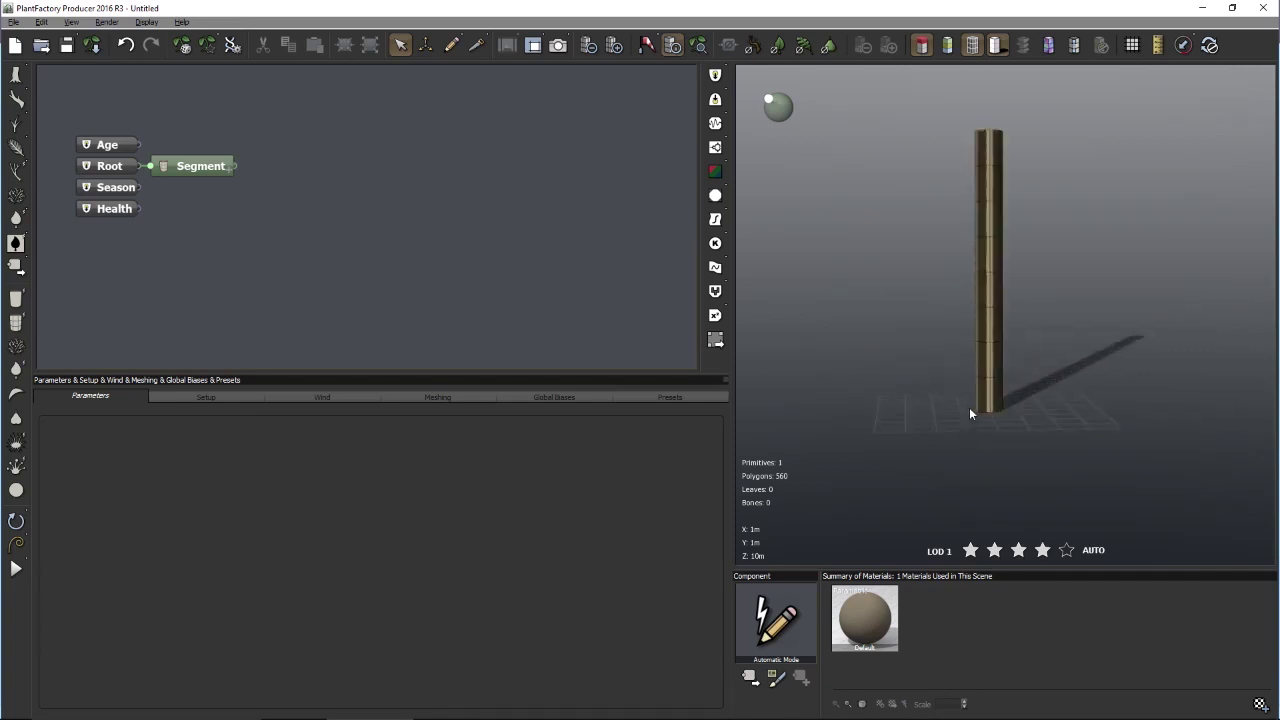
mouse_move(1106, 374)
right_down()
mouse_move(1078, 375)
mouse_move(1049, 514)
mouse_move(1043, 464)
right_up()
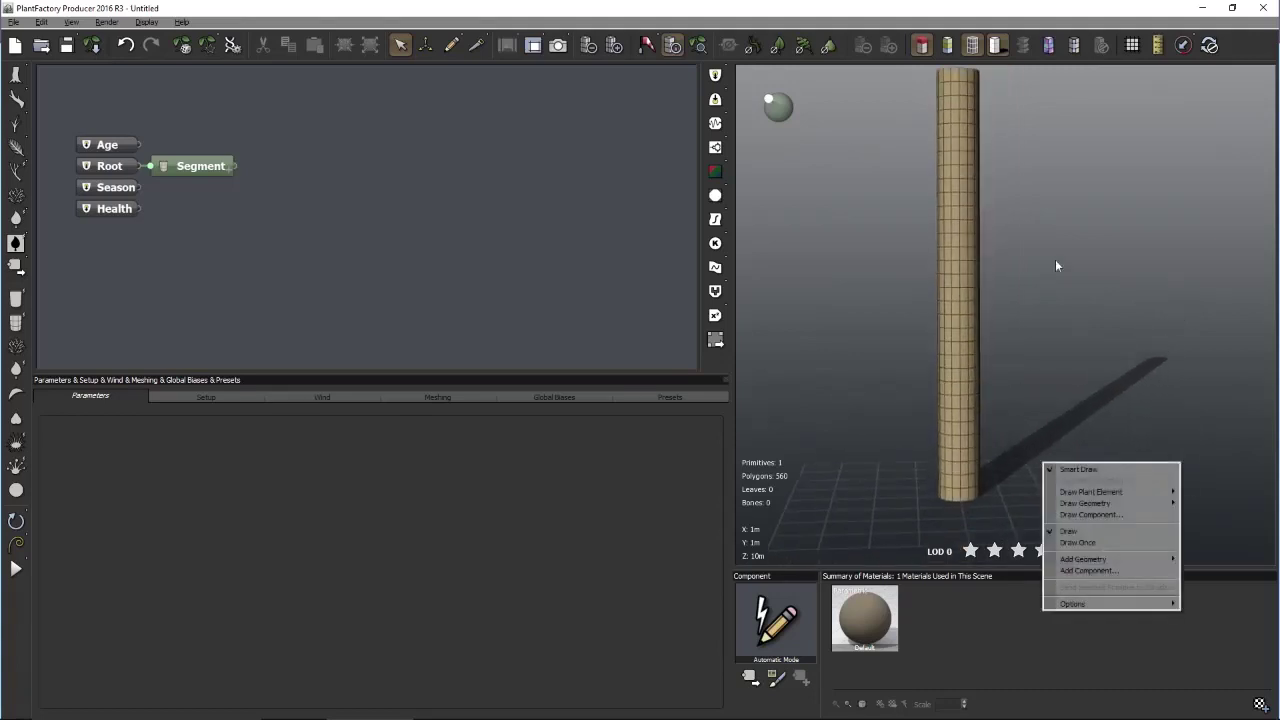
Select the Segment node and show its Segment tab with length and radius
right_drag(1055, 259, 1052, 286)
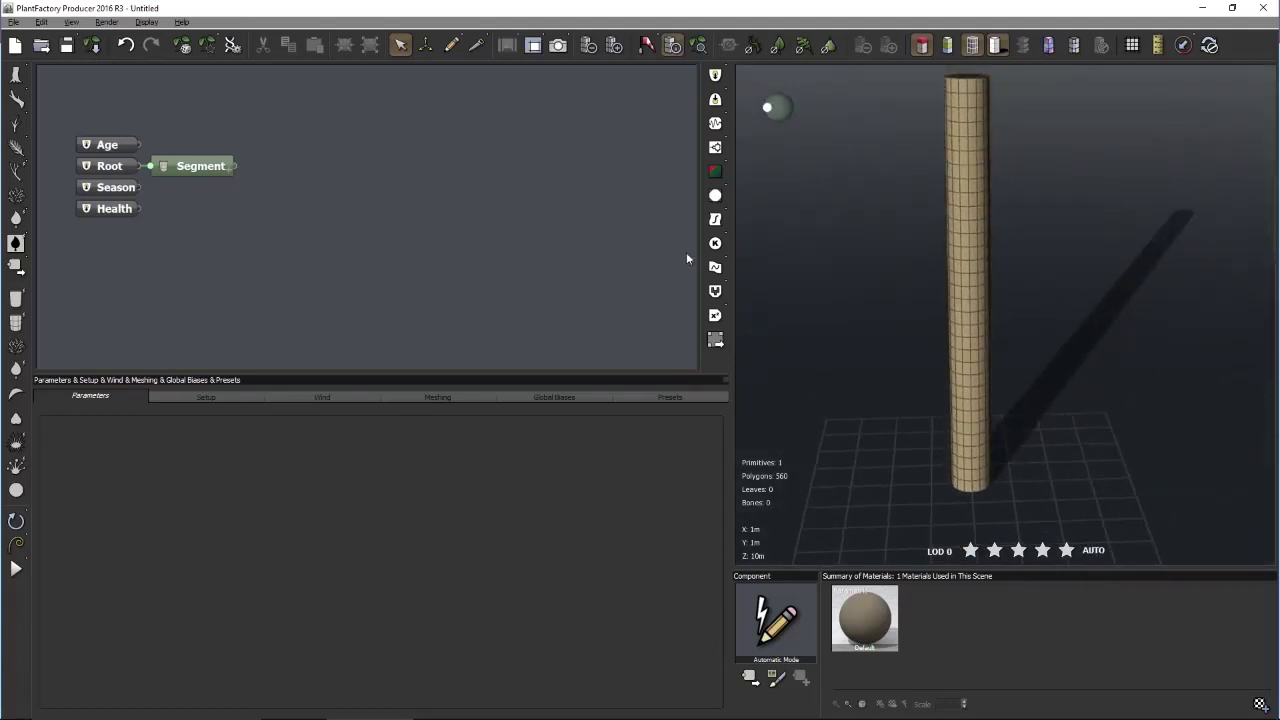
drag(177, 168, 198, 163)
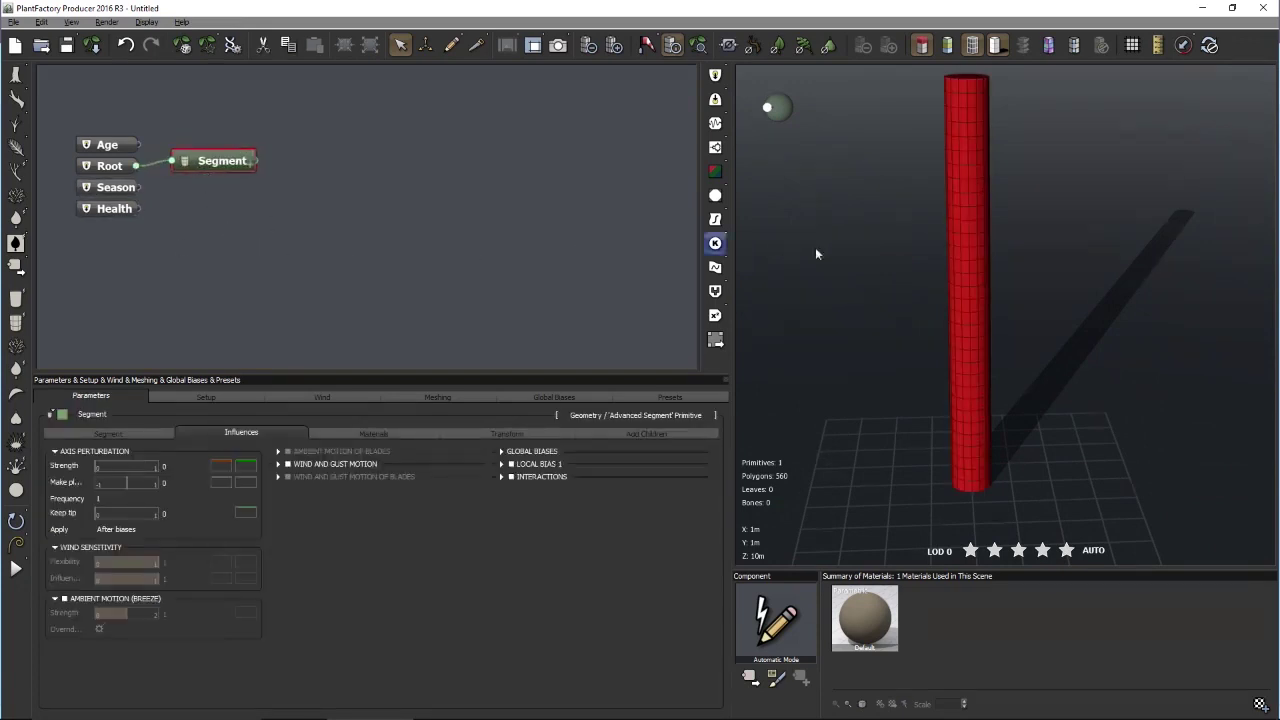
mouse_move(895, 280)
right_down()
mouse_move(894, 263)
mouse_move(908, 267)
right_up()
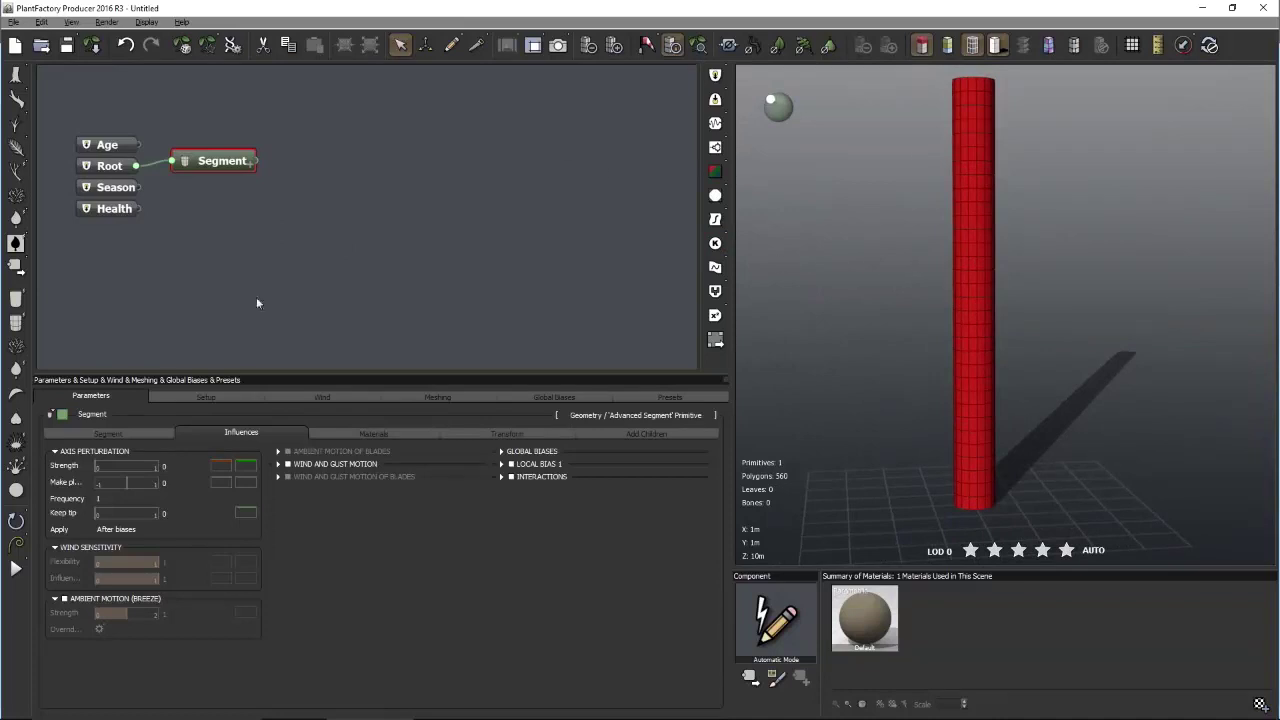
click(124, 434)
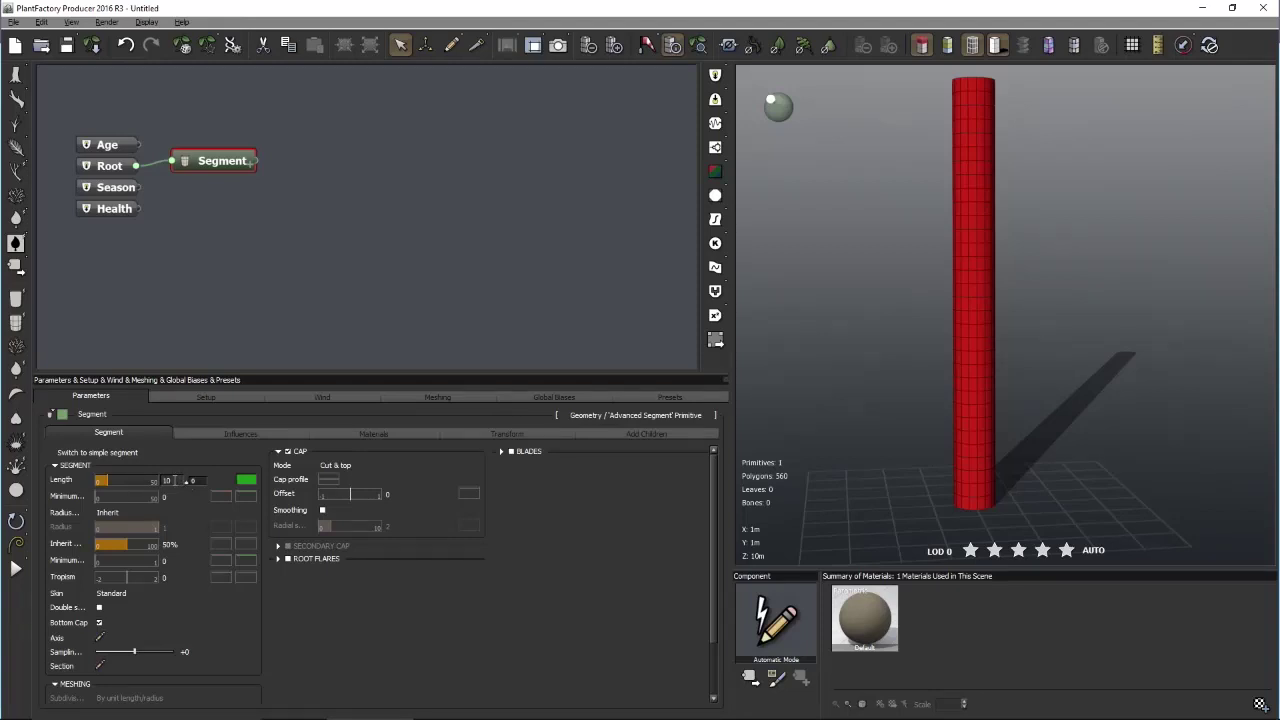
click(14, 22)
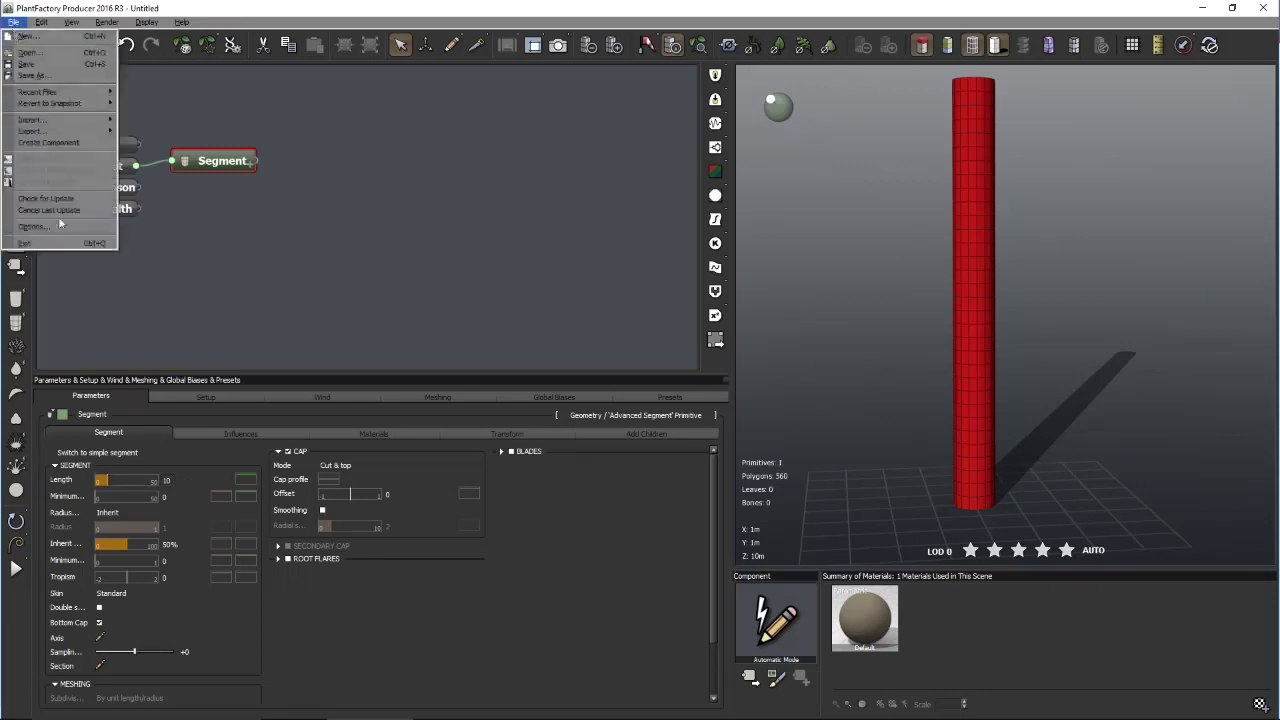
Enter 3 as the Length variation for the length-10 Segment trunk
click(200, 480)
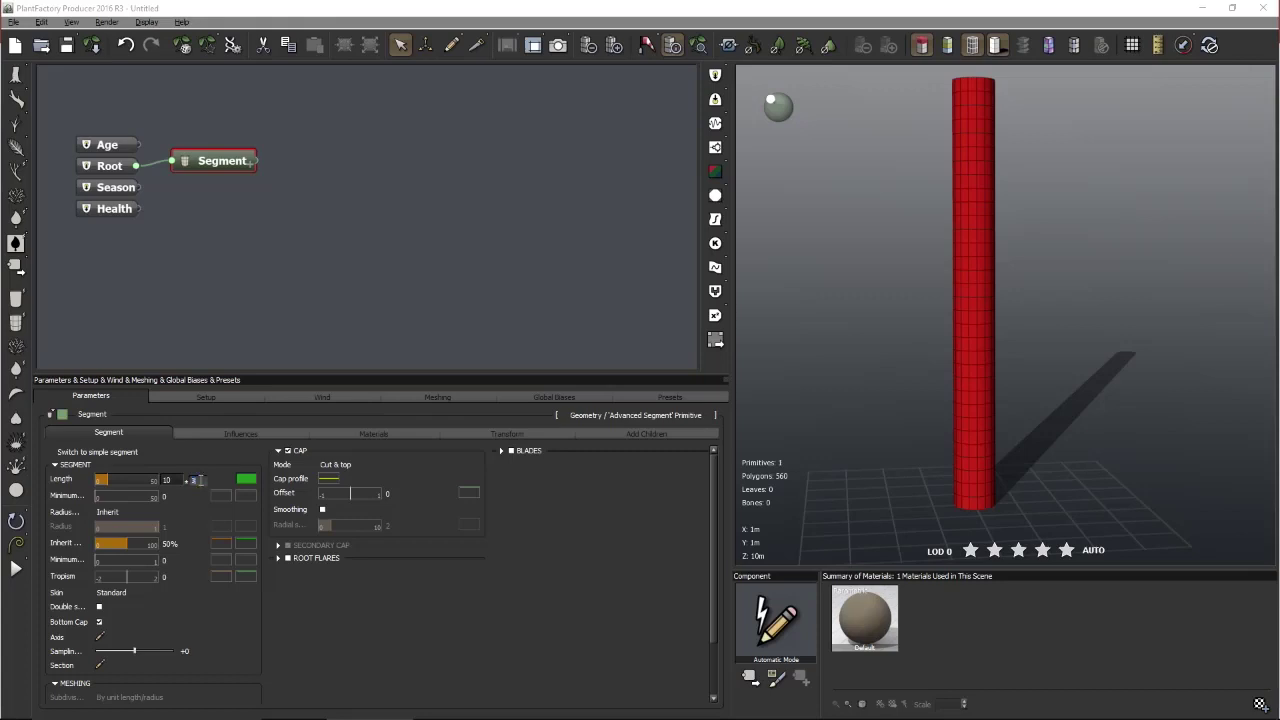
click(200, 480)
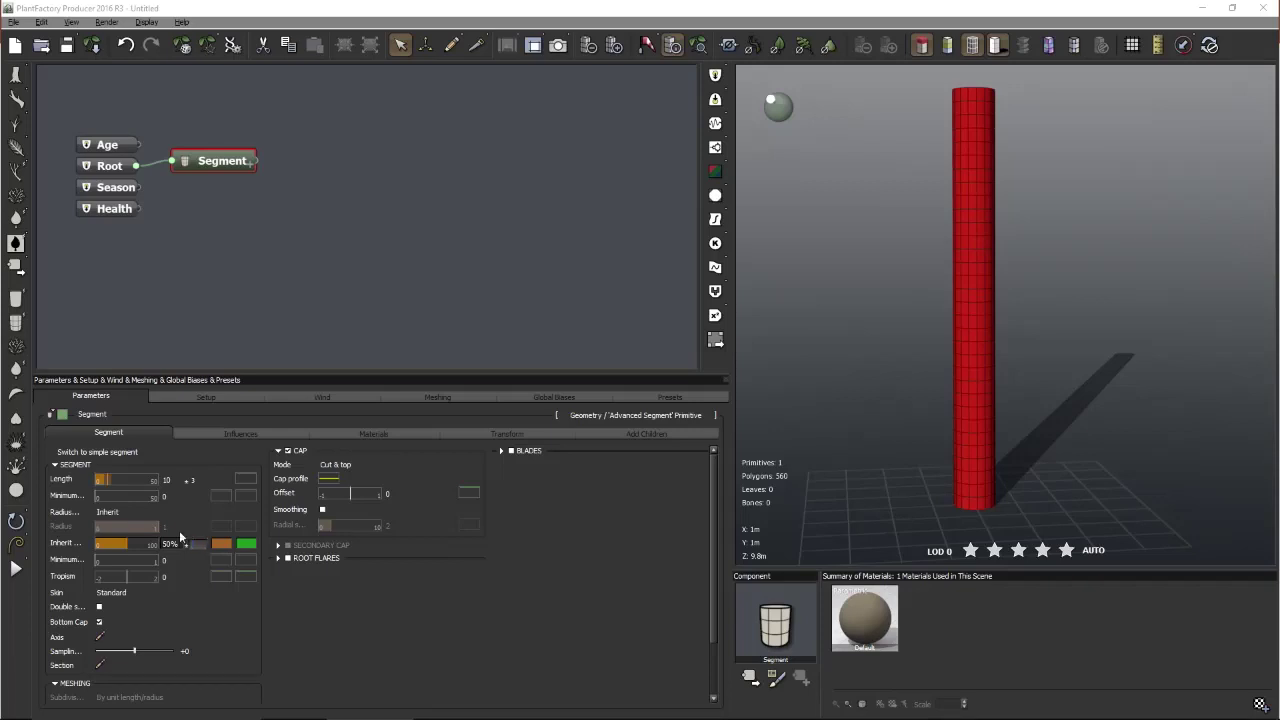
click(150, 511)
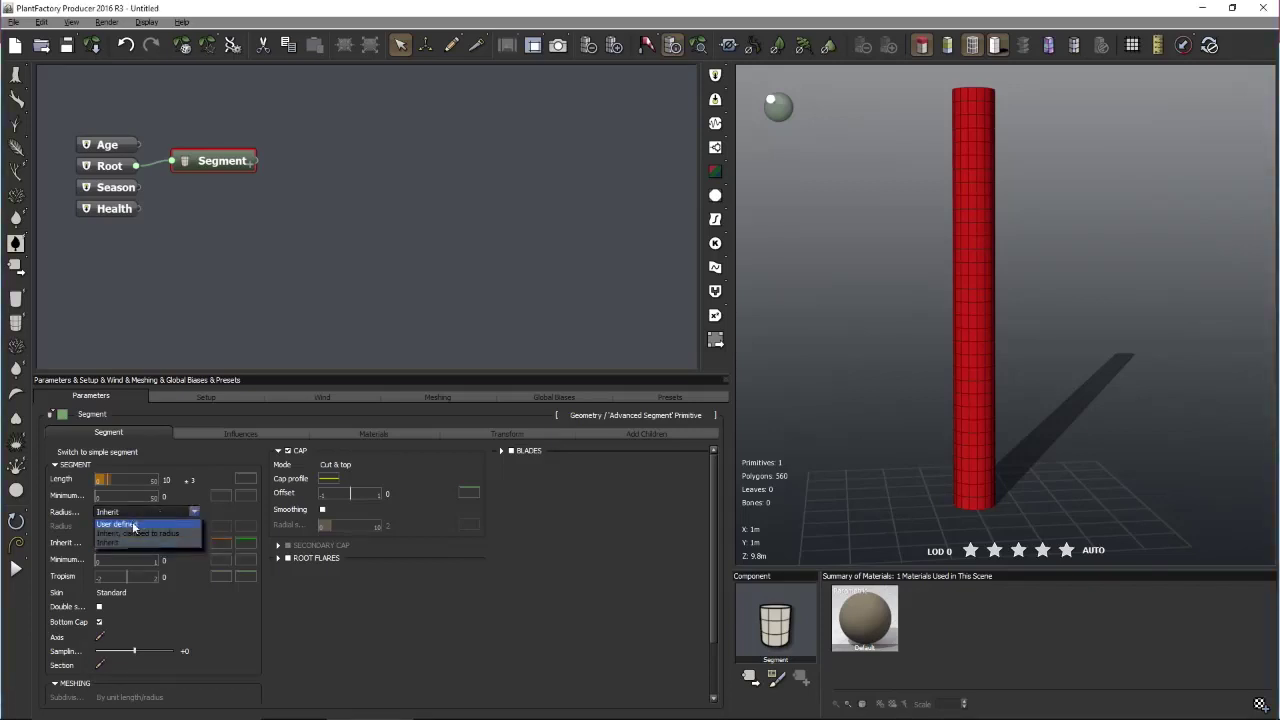
Switch the trunk Radius to User defined at 0.75 and confirm its variation
click(136, 525)
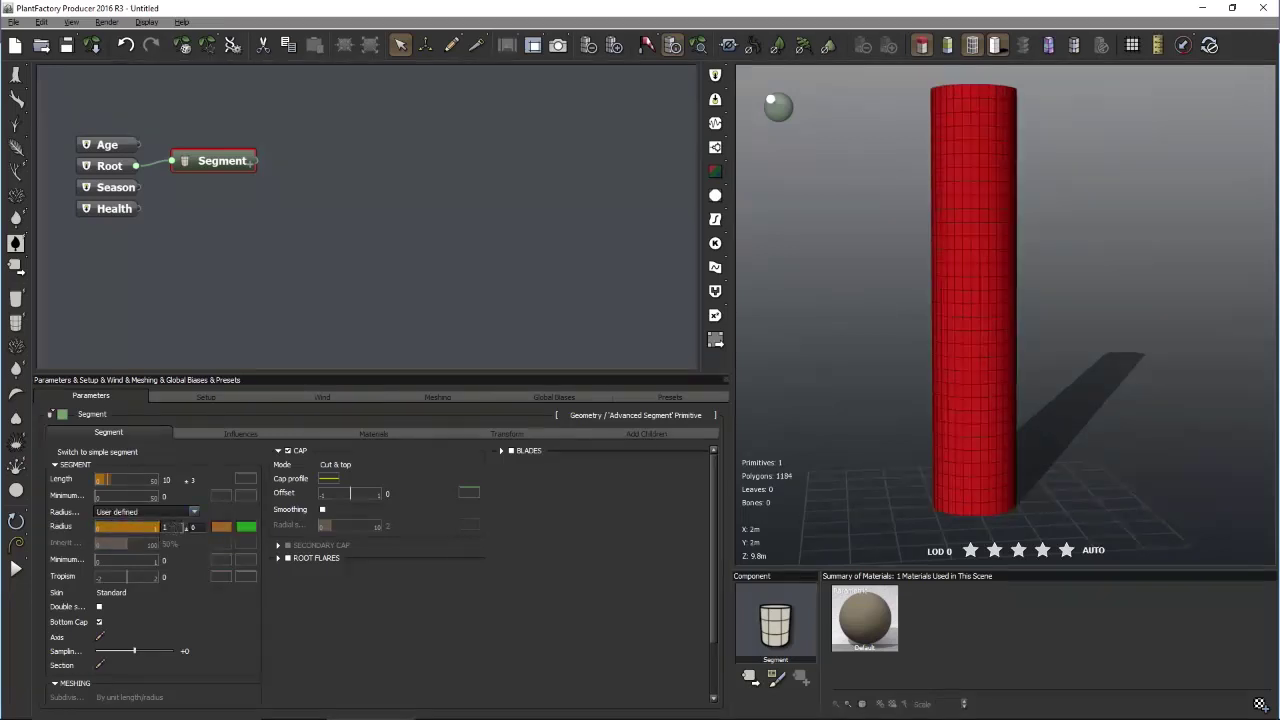
click(171, 527)
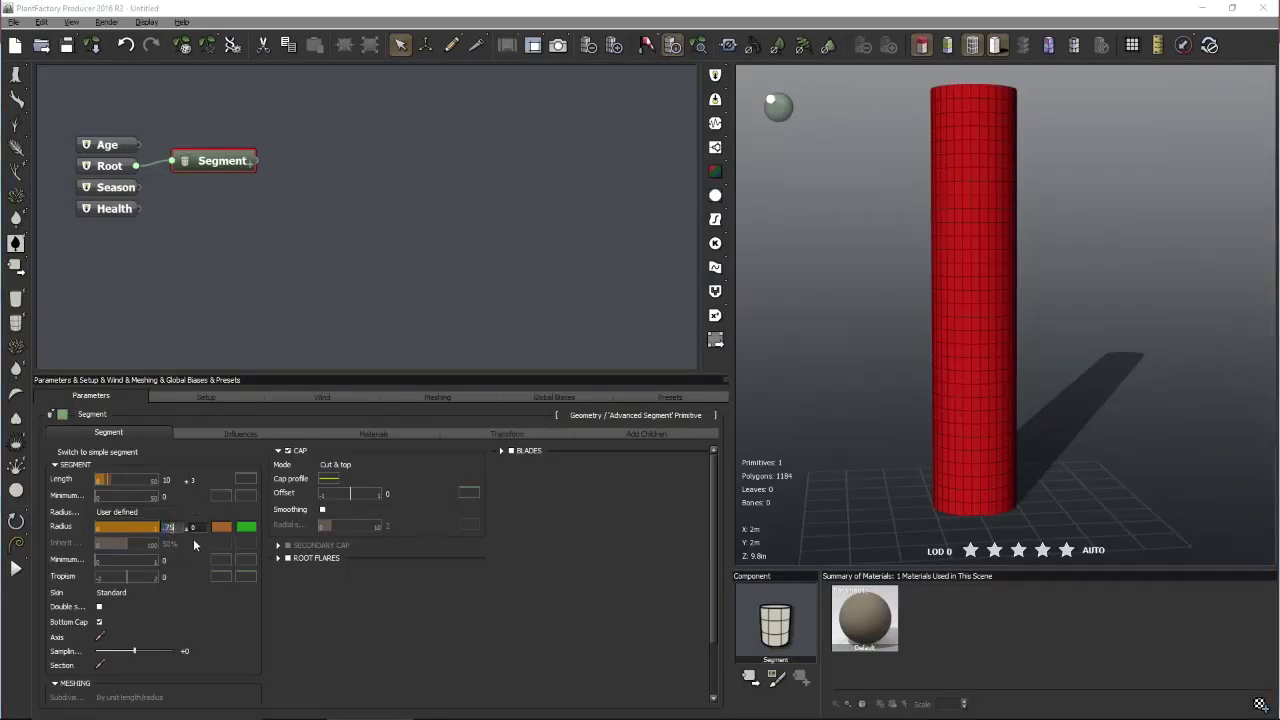
key(Return)
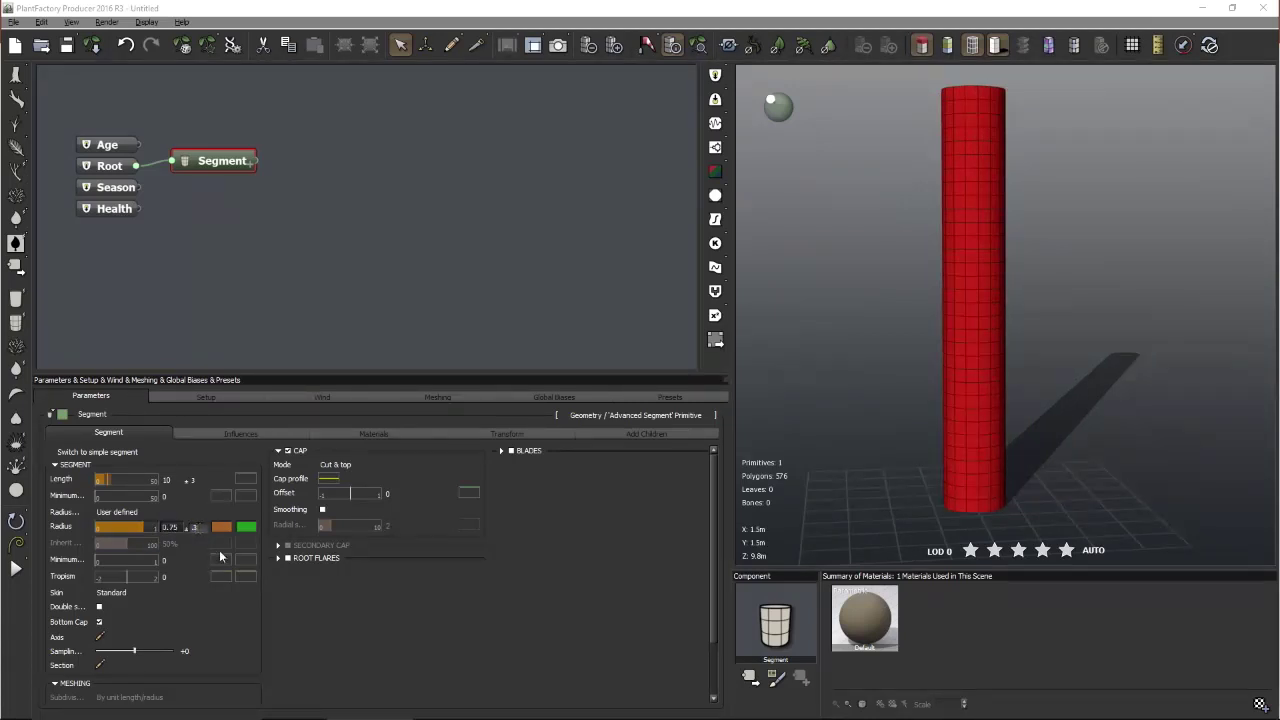
key(Return)
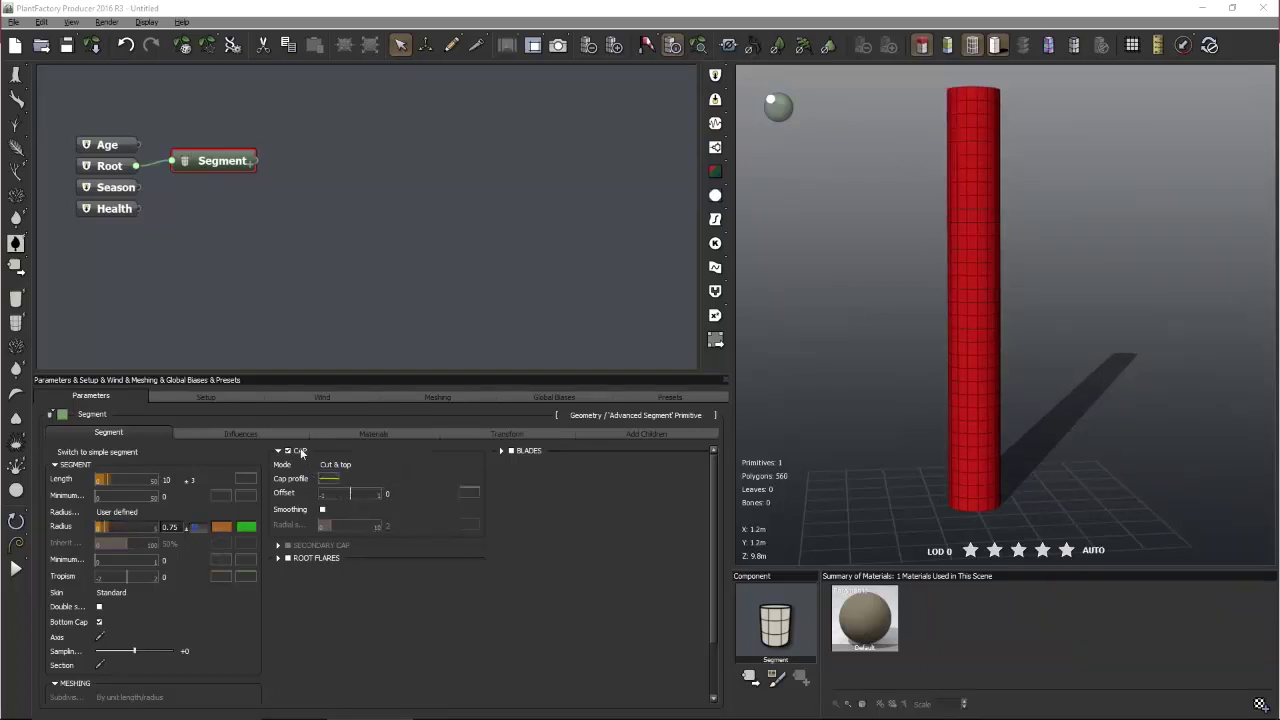
Set Axis Perturbation Strength to 0.5 on the Influences tab, then generate a new variation
click(280, 430)
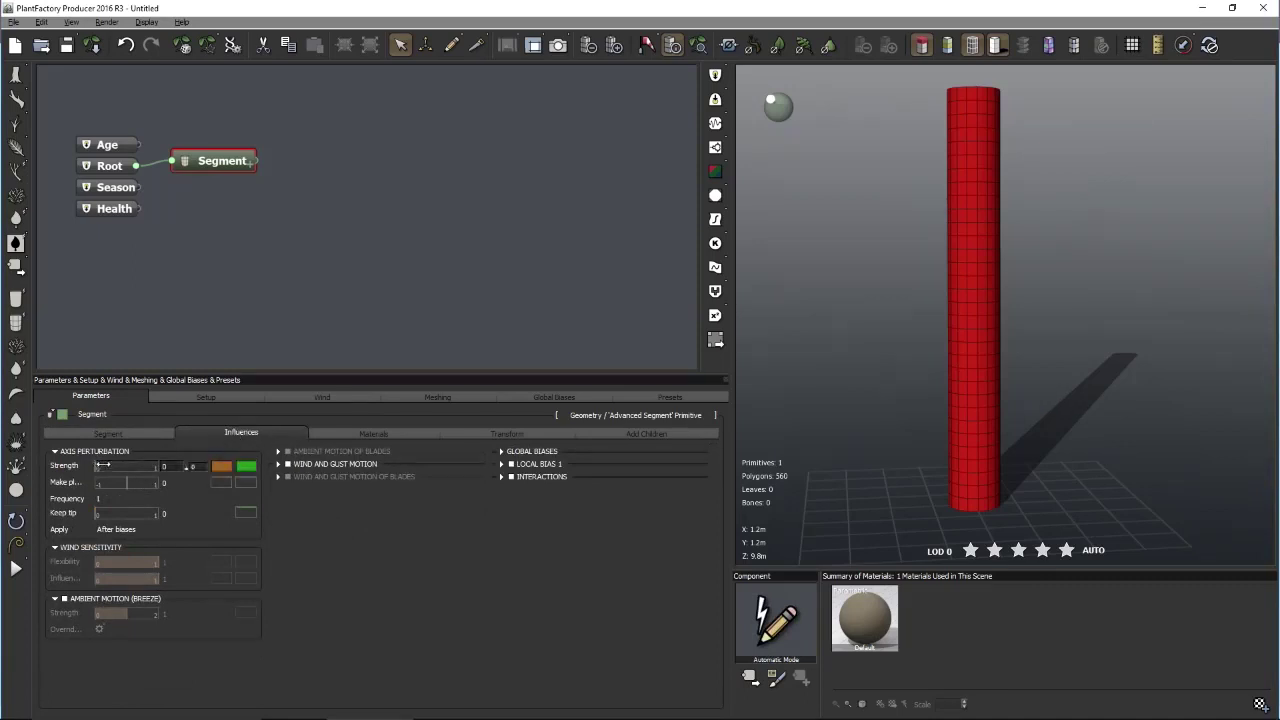
drag(103, 465, 156, 466)
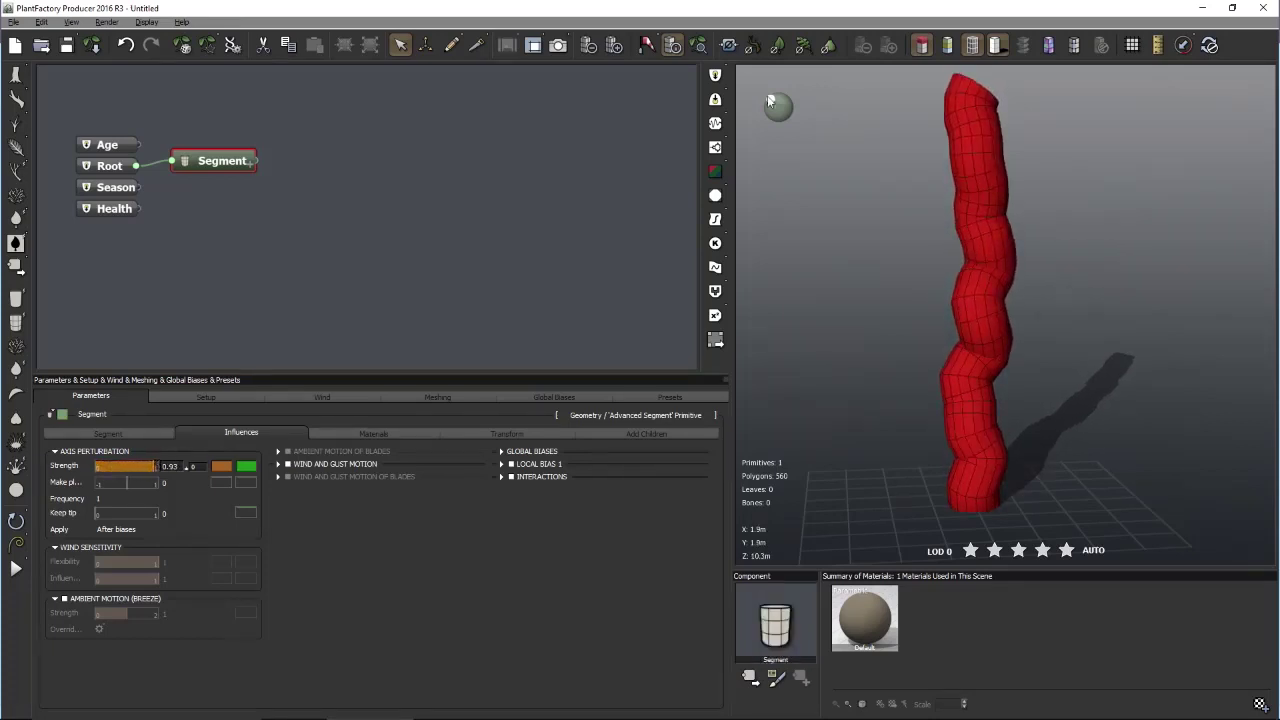
key(w)
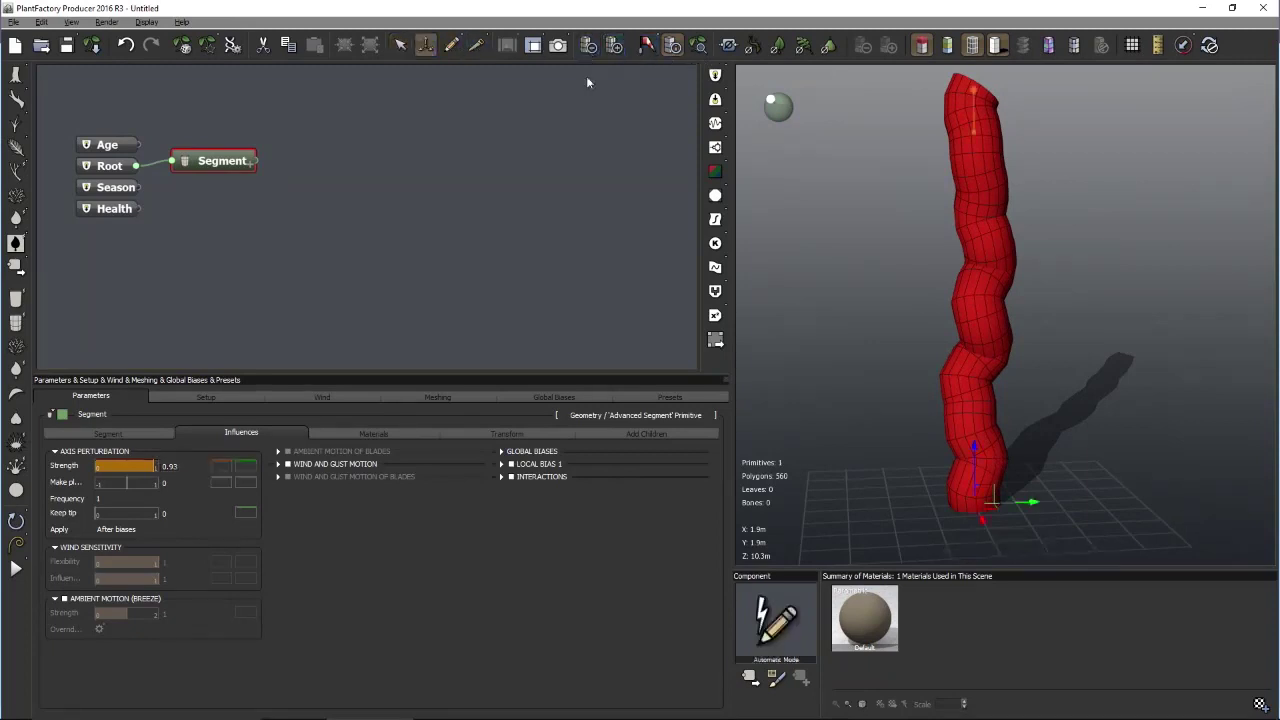
key(q)
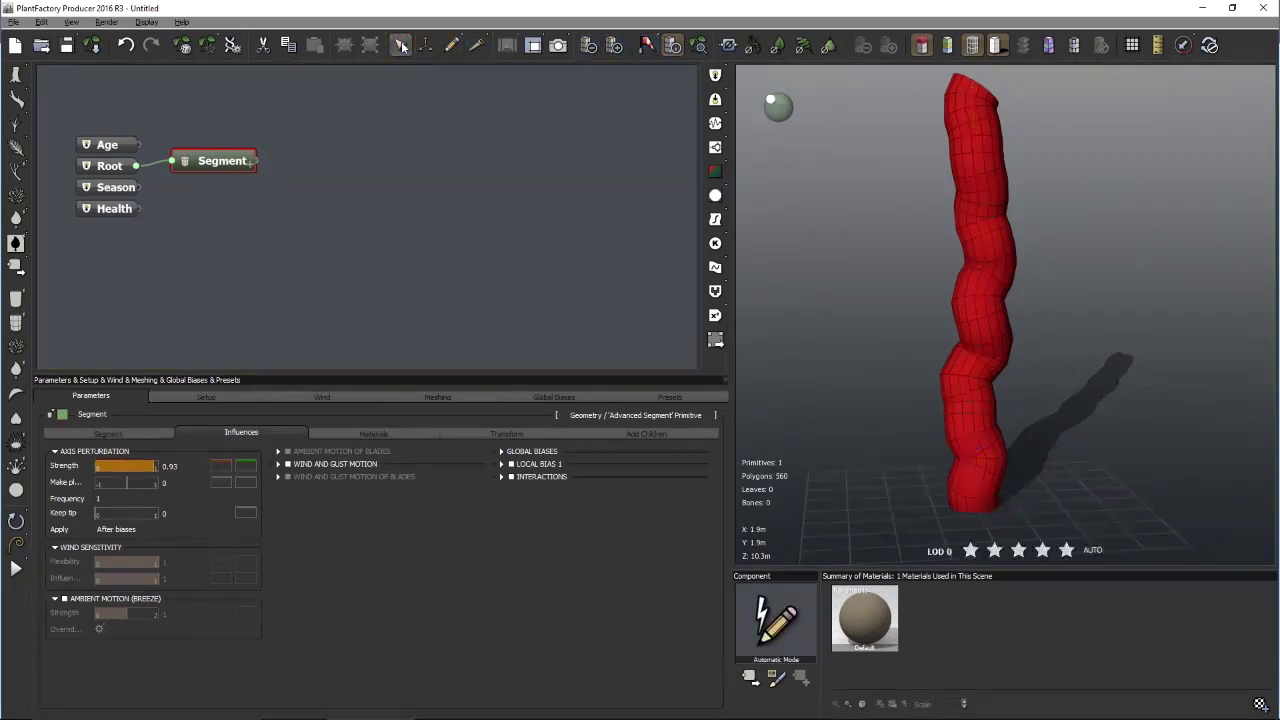
text(0.5)
key(Return)
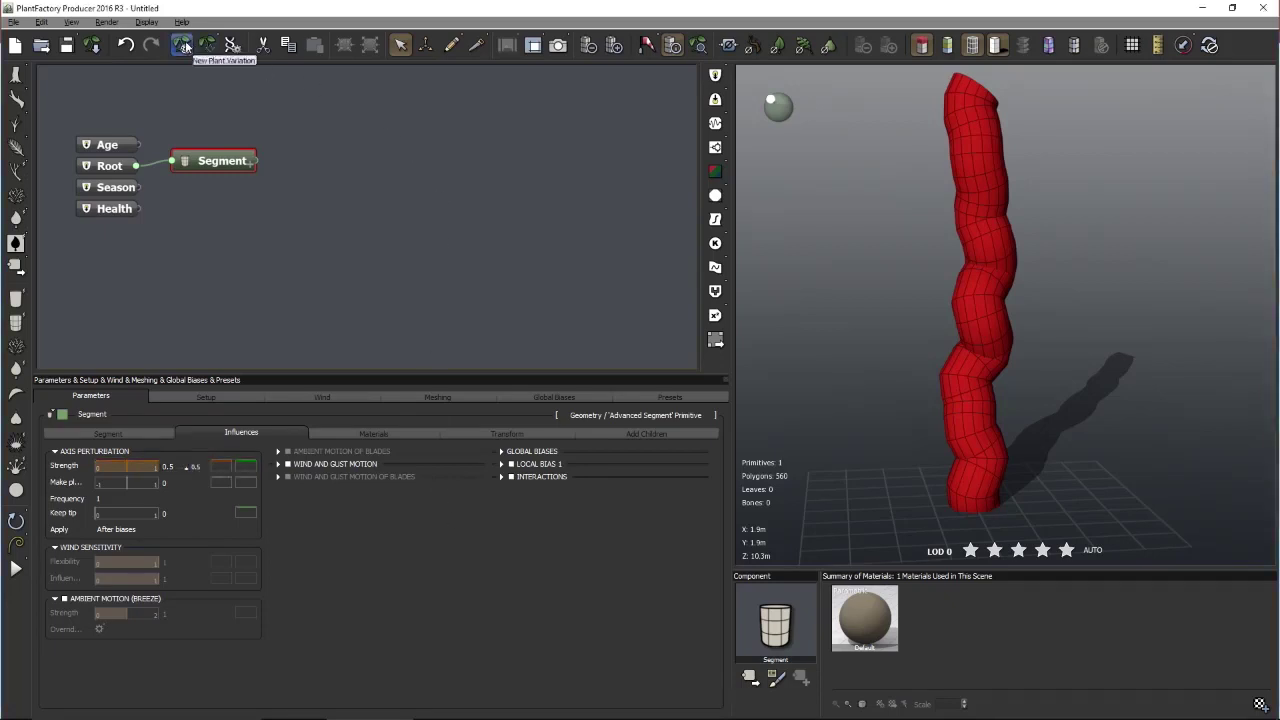
click(183, 46)
Randomize the Segment trunk repeatedly into a thin wavy 11.5 m stem, inspect it, and store it in Flagged Variations
click(183, 46)
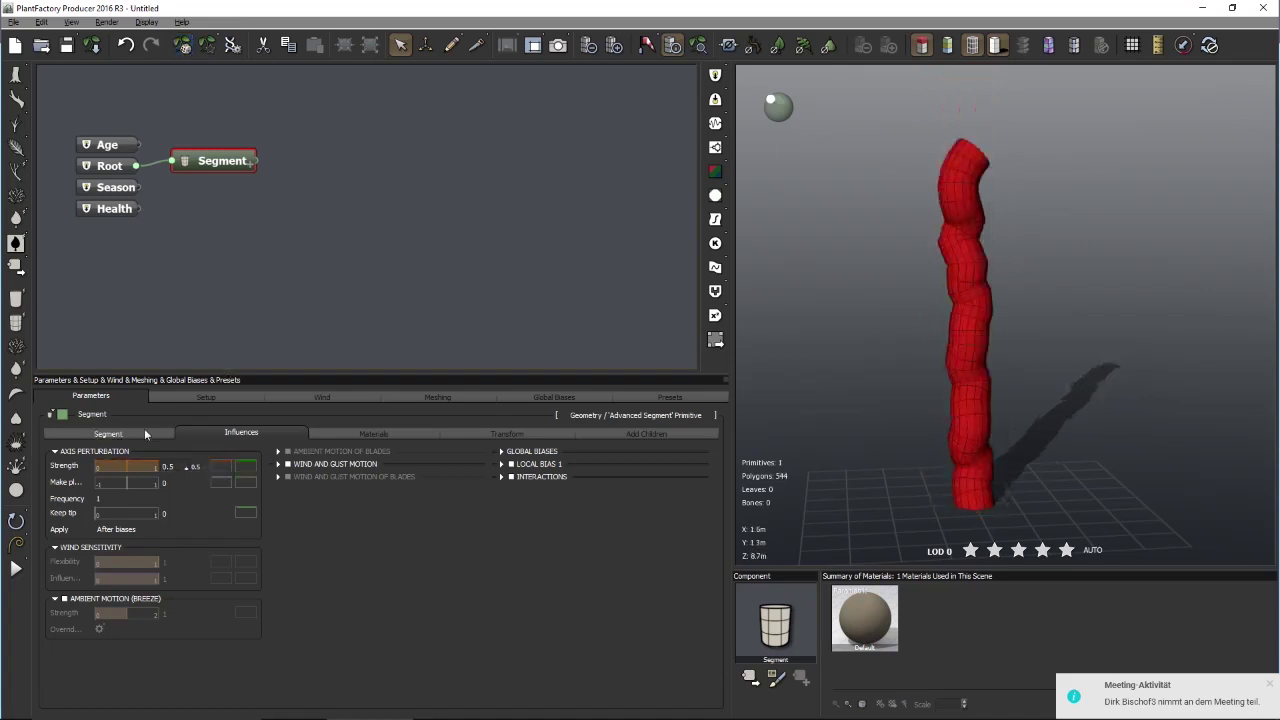
click(108, 433)
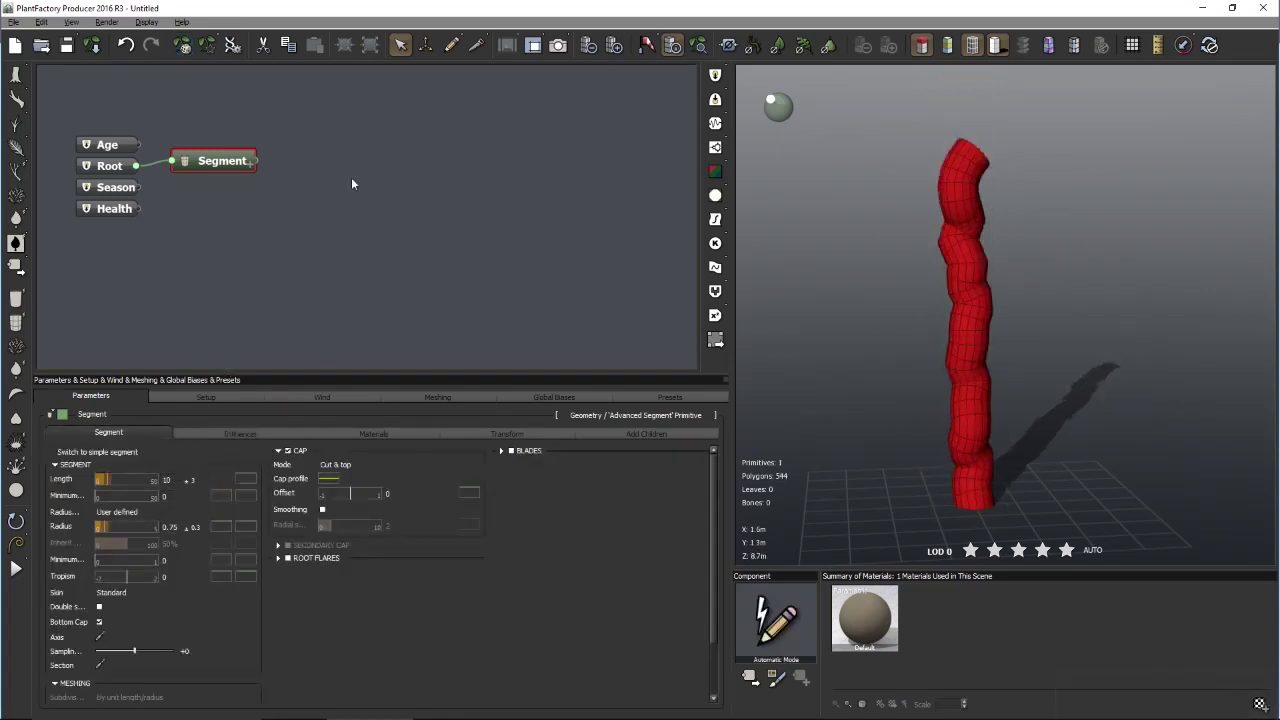
click(183, 46)
click(183, 46)
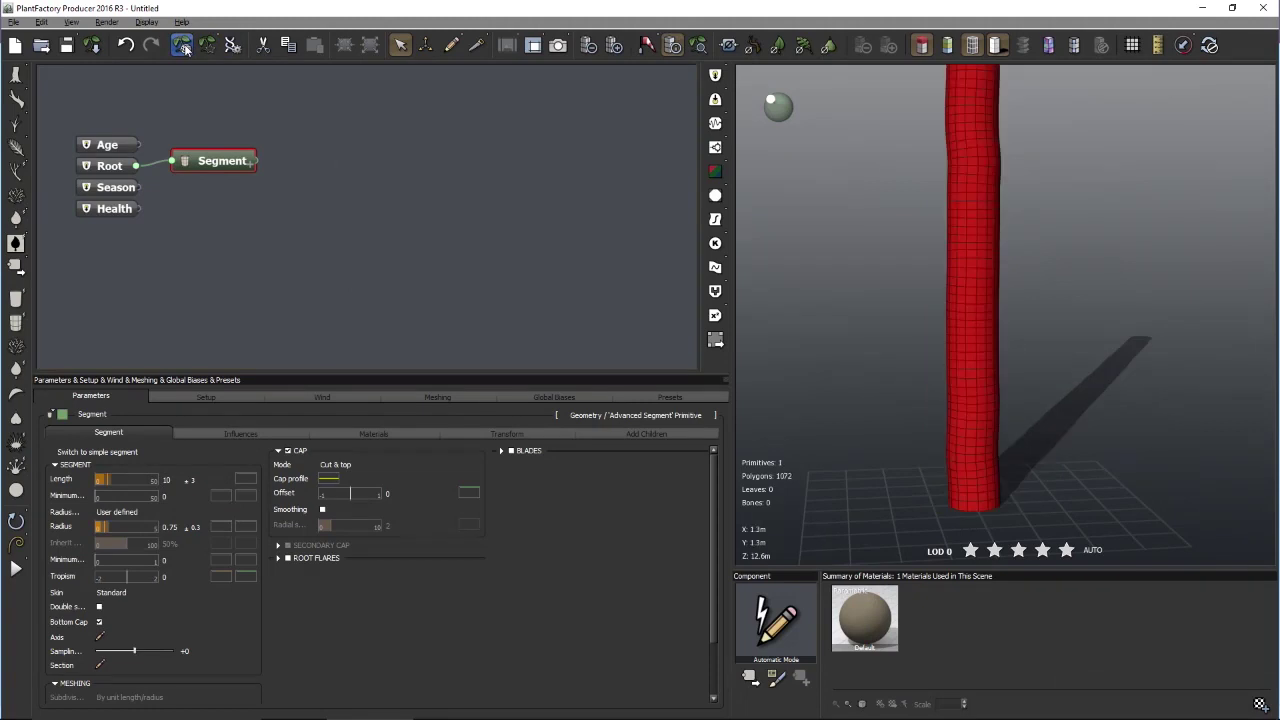
click(183, 46)
click(183, 46)
click(183, 46)
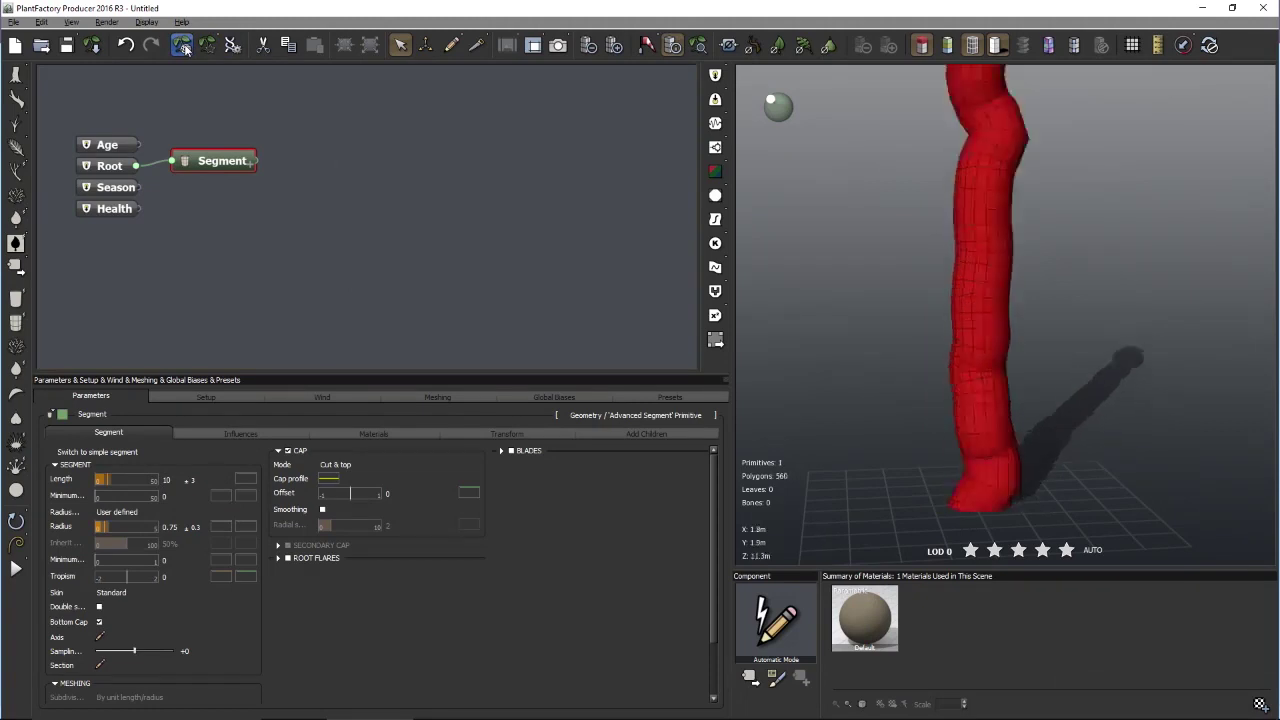
click(183, 46)
click(183, 46)
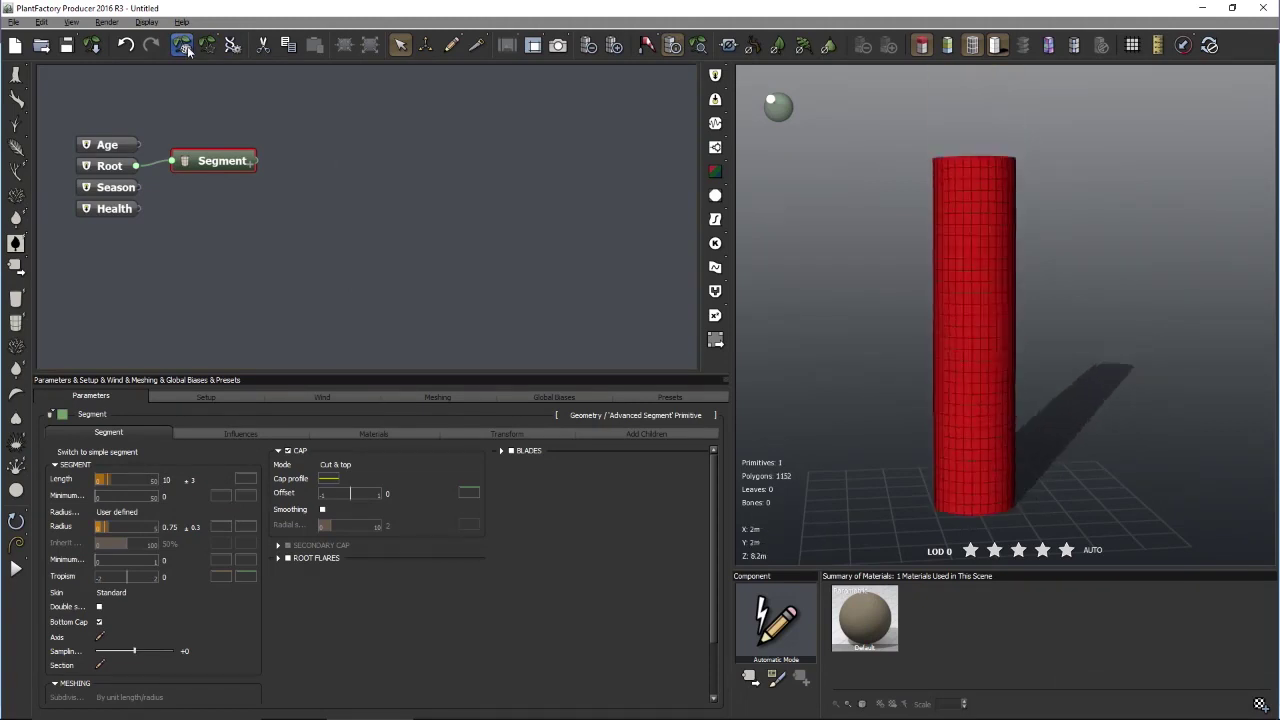
click(185, 46)
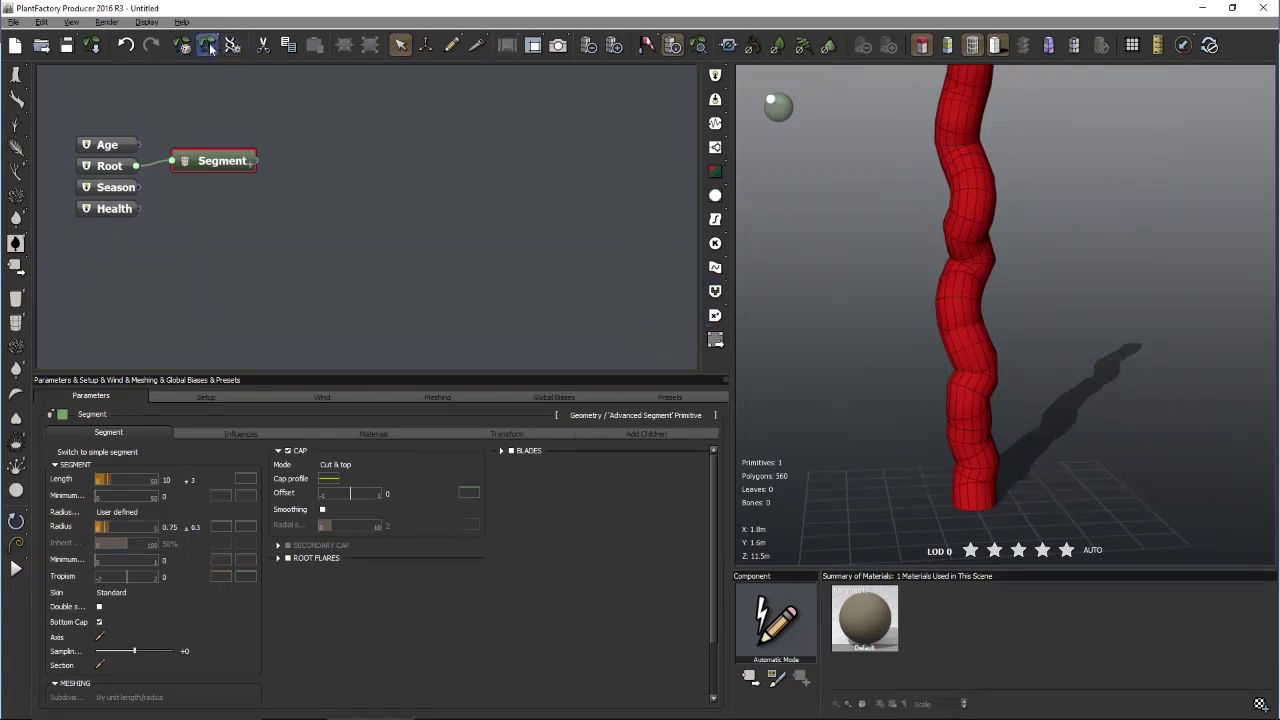
drag(990, 422, 1214, 498)
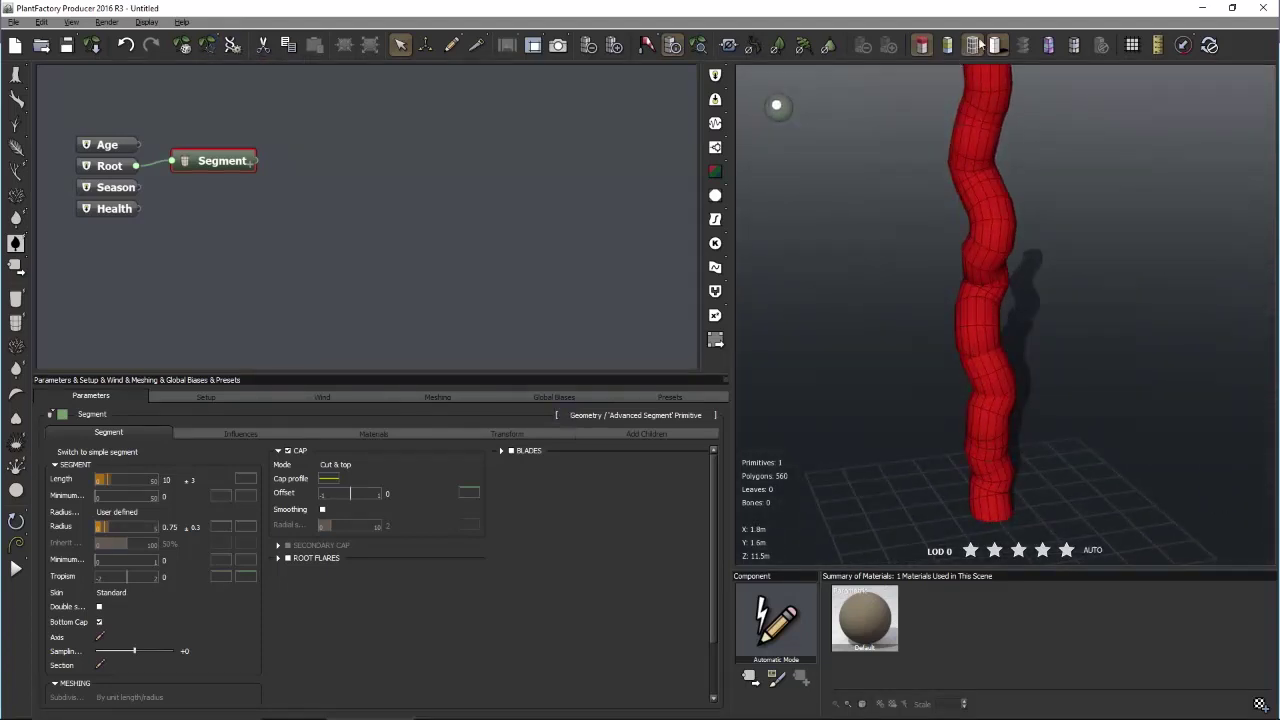
click(207, 45)
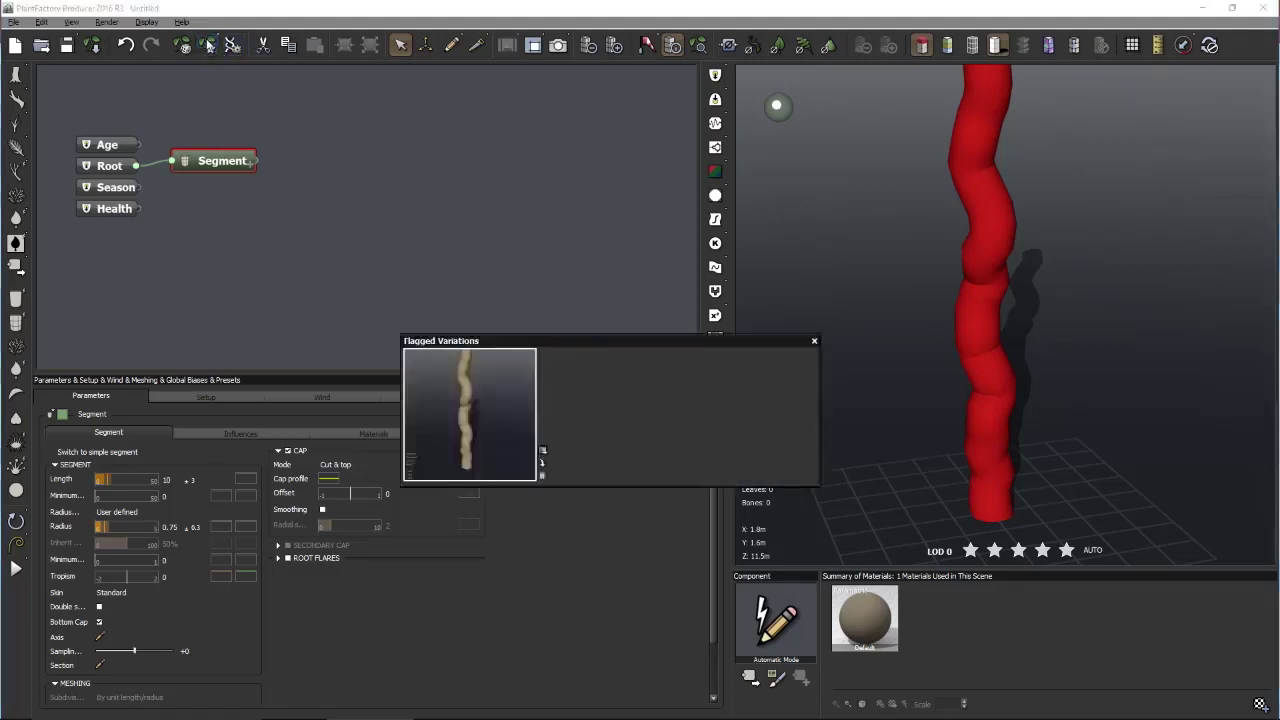
Flag several random wavy trunk variations in the Flagged Variations window
drag(622, 334, 459, 206)
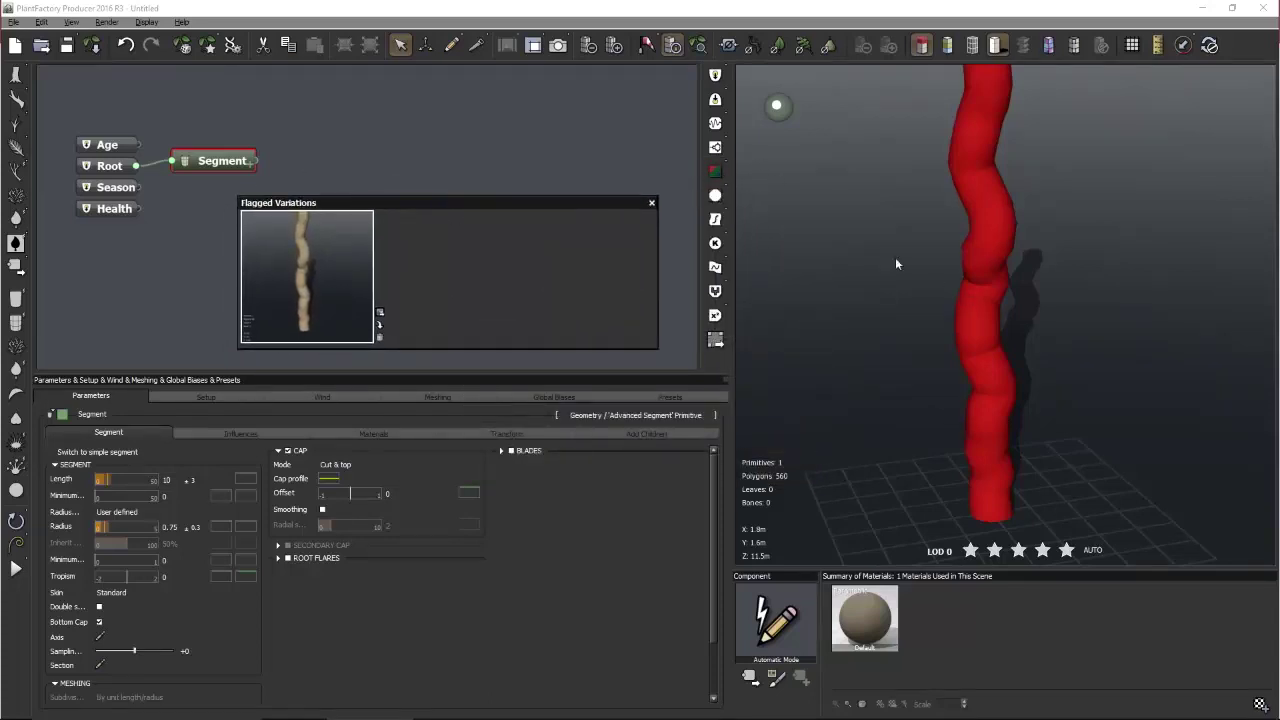
click(185, 45)
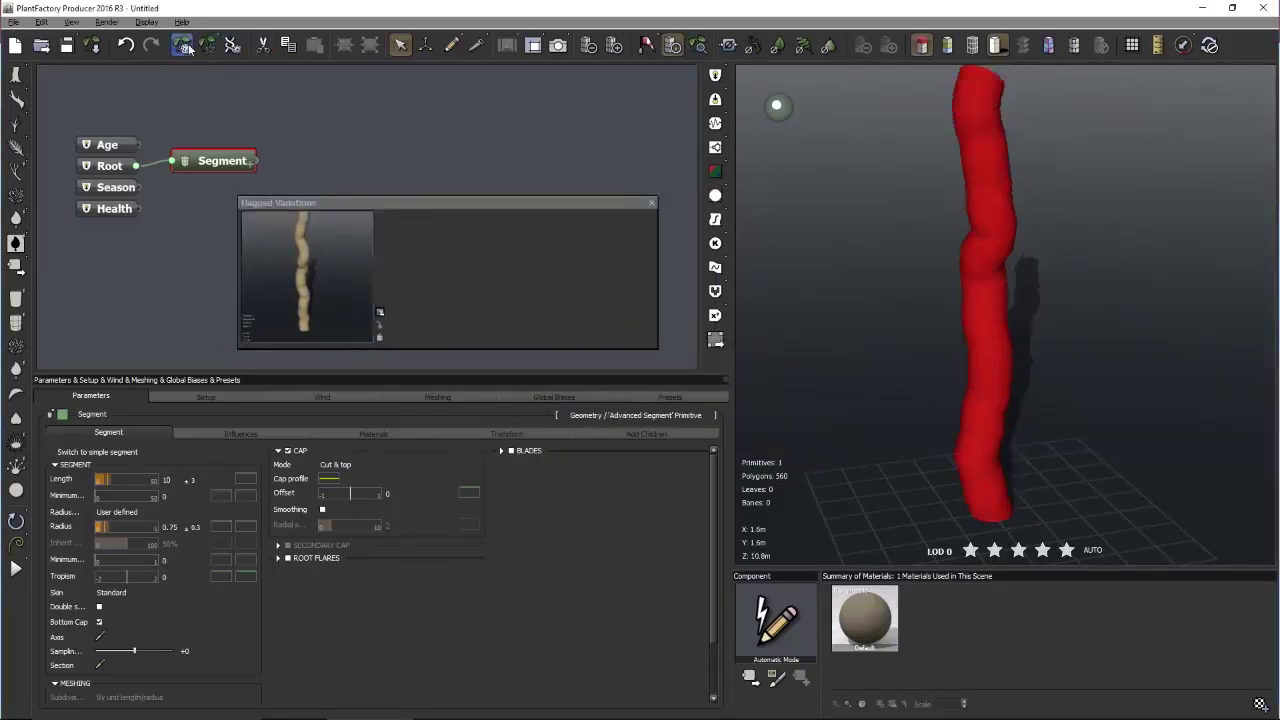
click(361, 258)
click(208, 45)
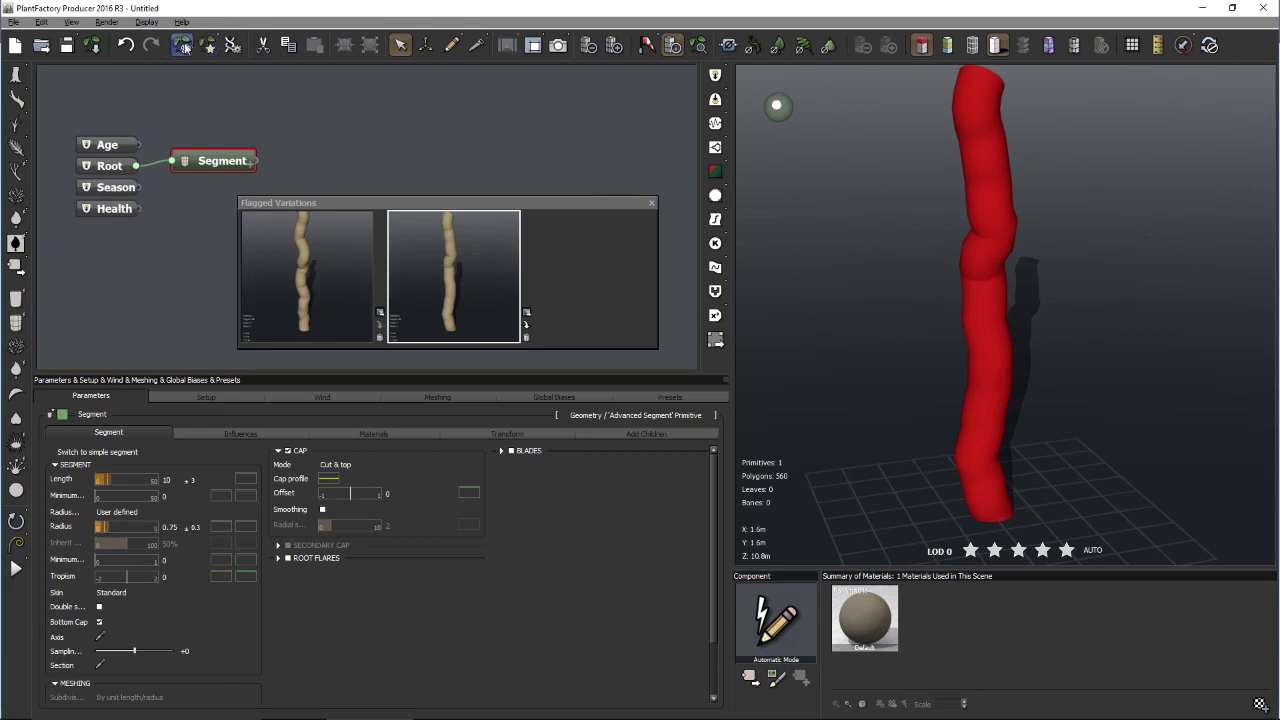
click(208, 45)
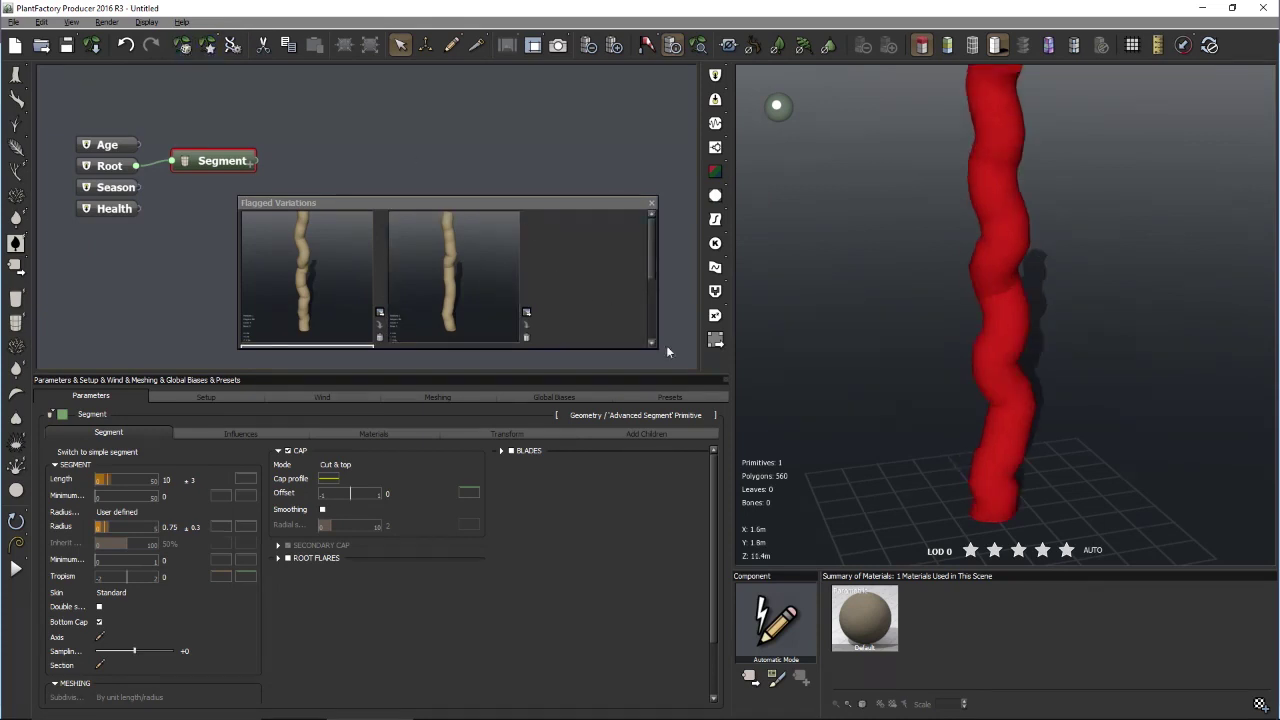
Compare the three flagged trunks, keep the third one, and close the window
drag(654, 349, 716, 552)
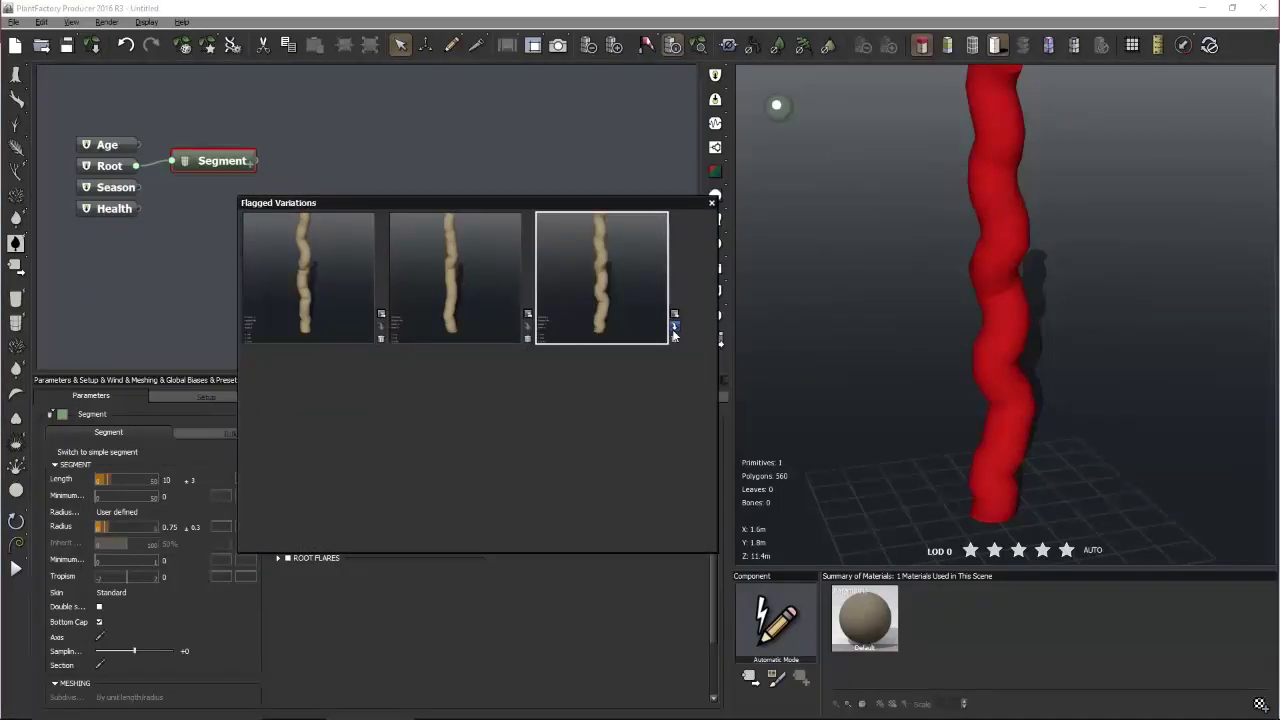
click(469, 277)
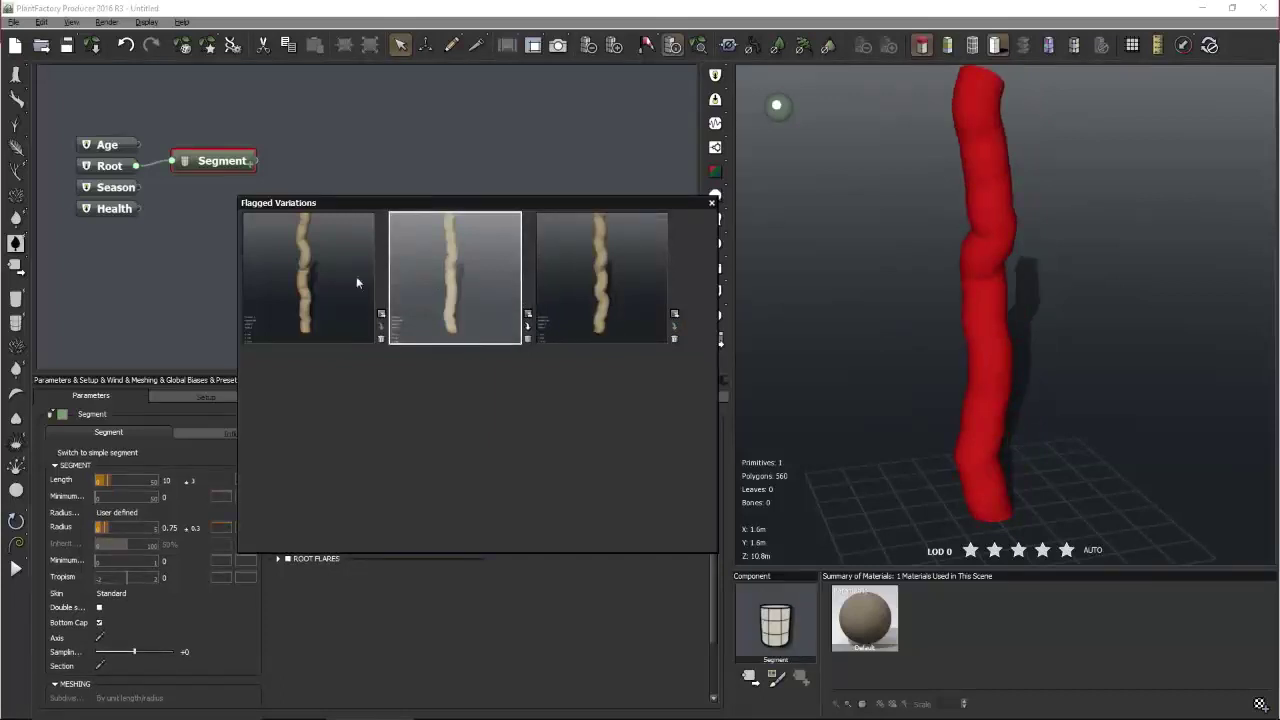
click(311, 266)
click(473, 273)
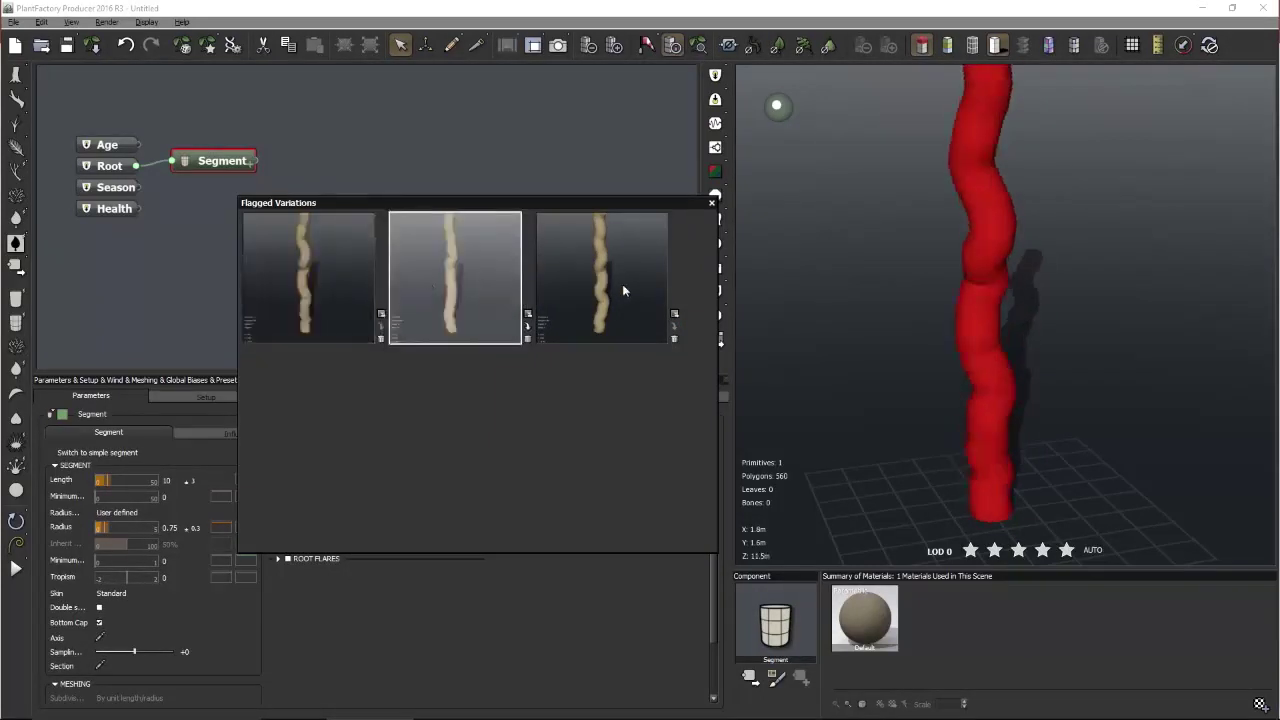
click(622, 284)
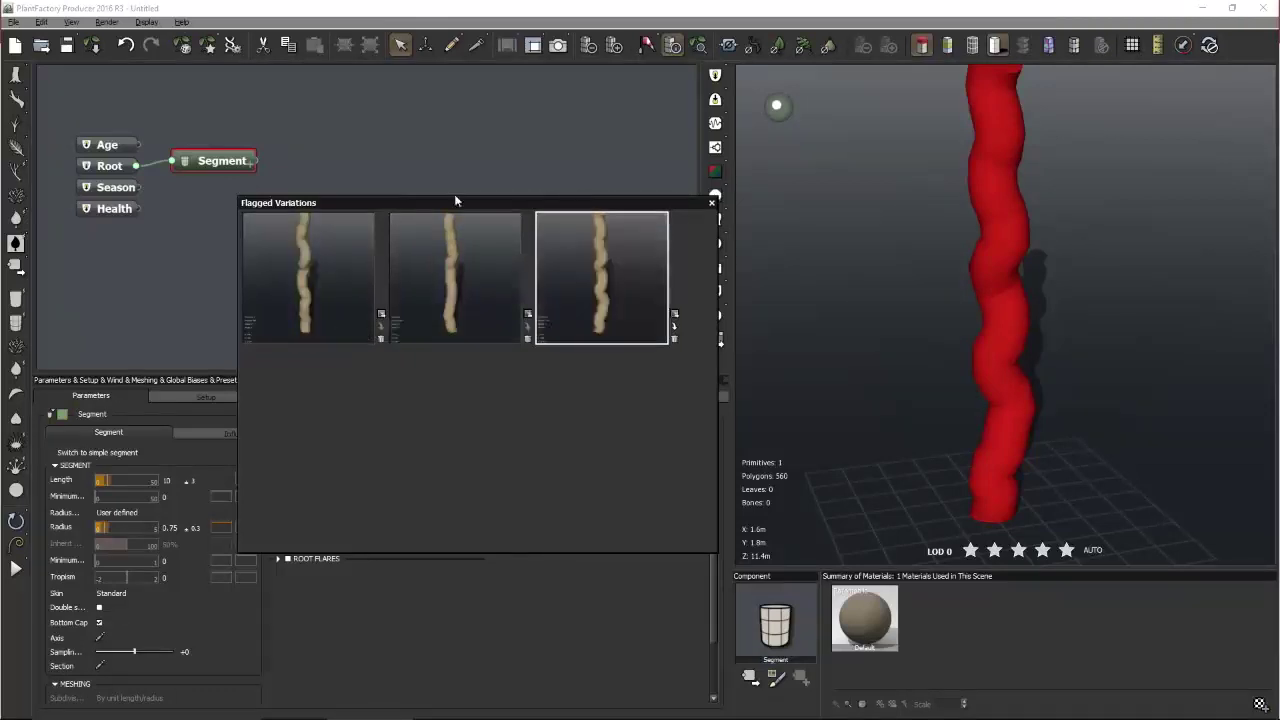
drag(446, 210, 495, 185)
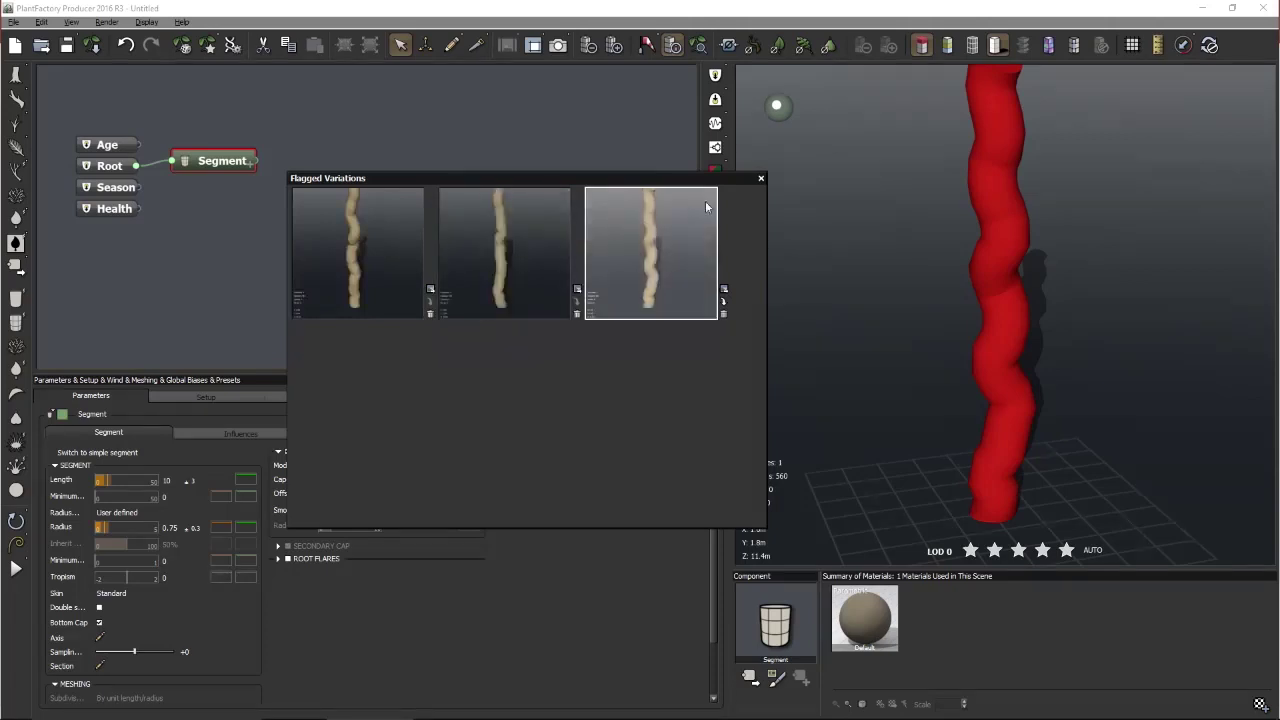
click(760, 179)
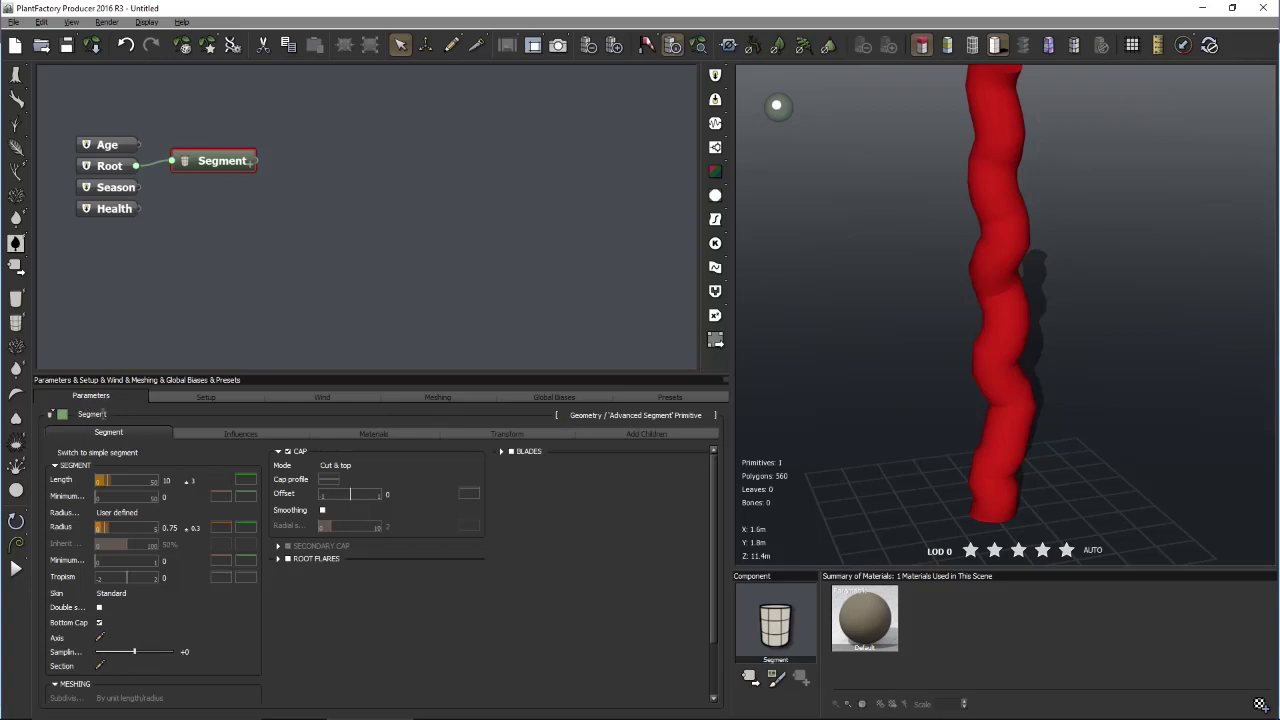
Review the Segment's influence, material, transform, child-node, shape and meshing settings
click(218, 431)
click(361, 431)
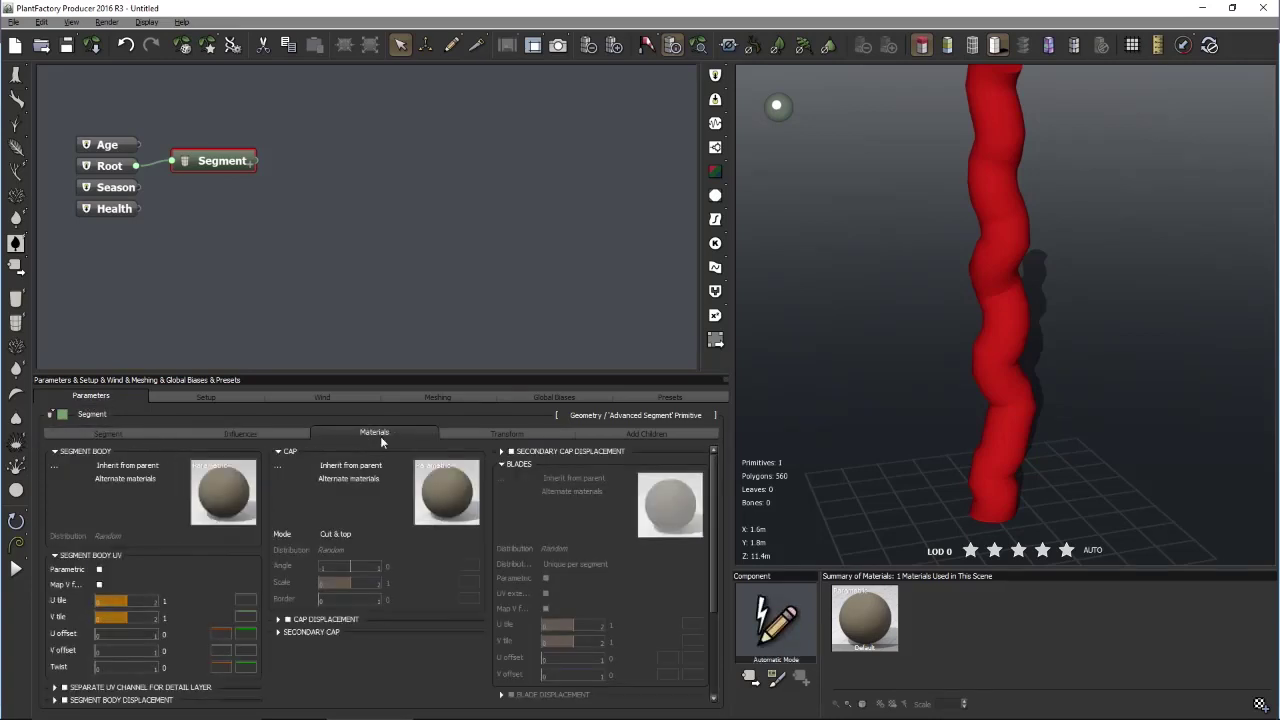
click(510, 433)
click(643, 434)
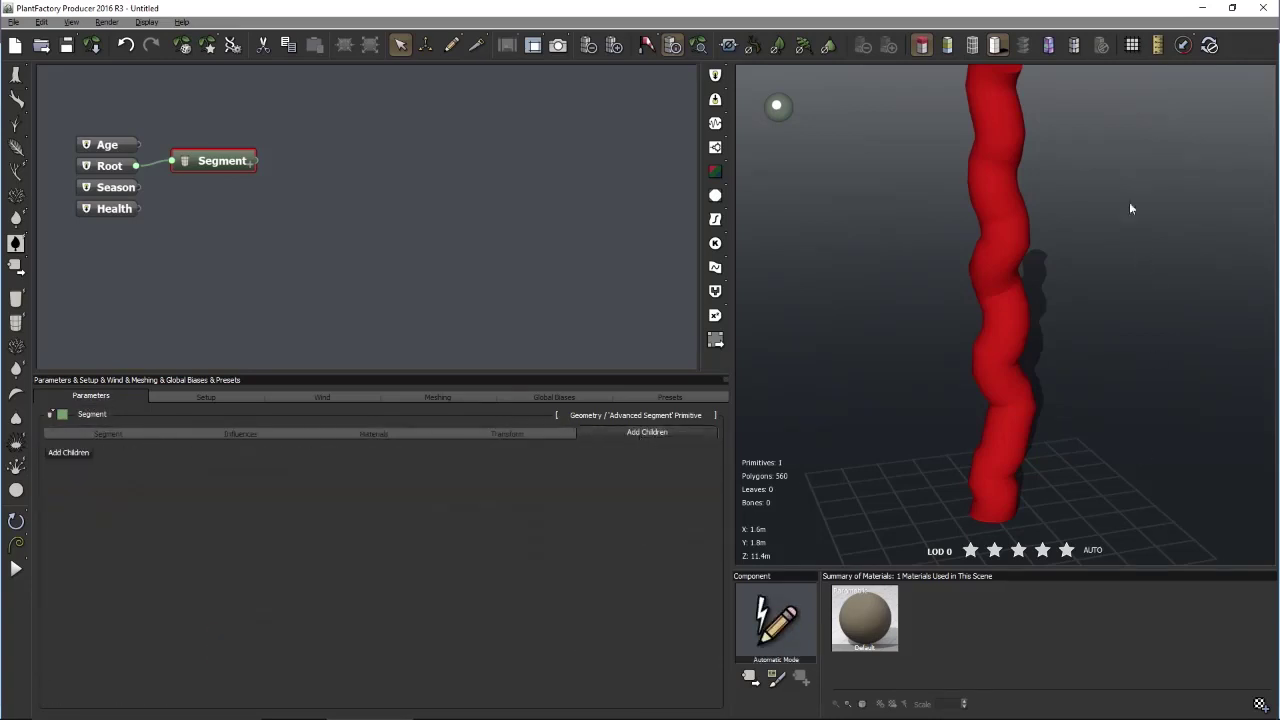
click(123, 434)
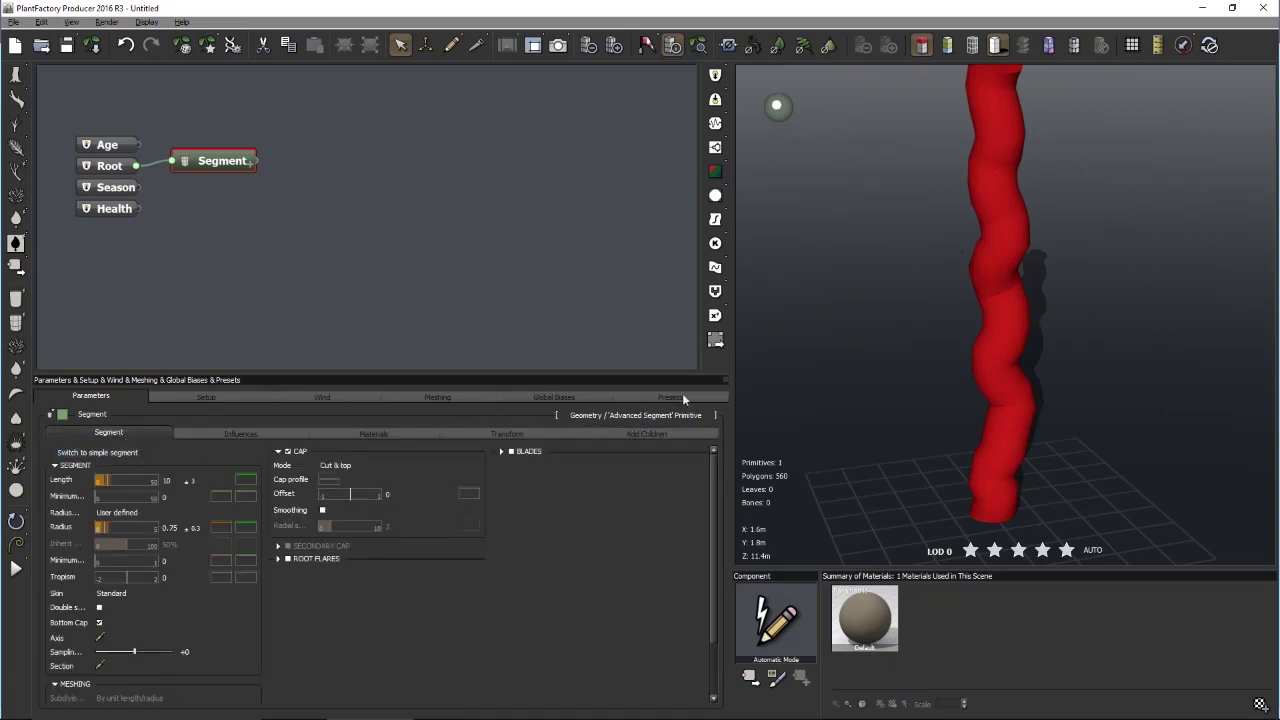
click(436, 398)
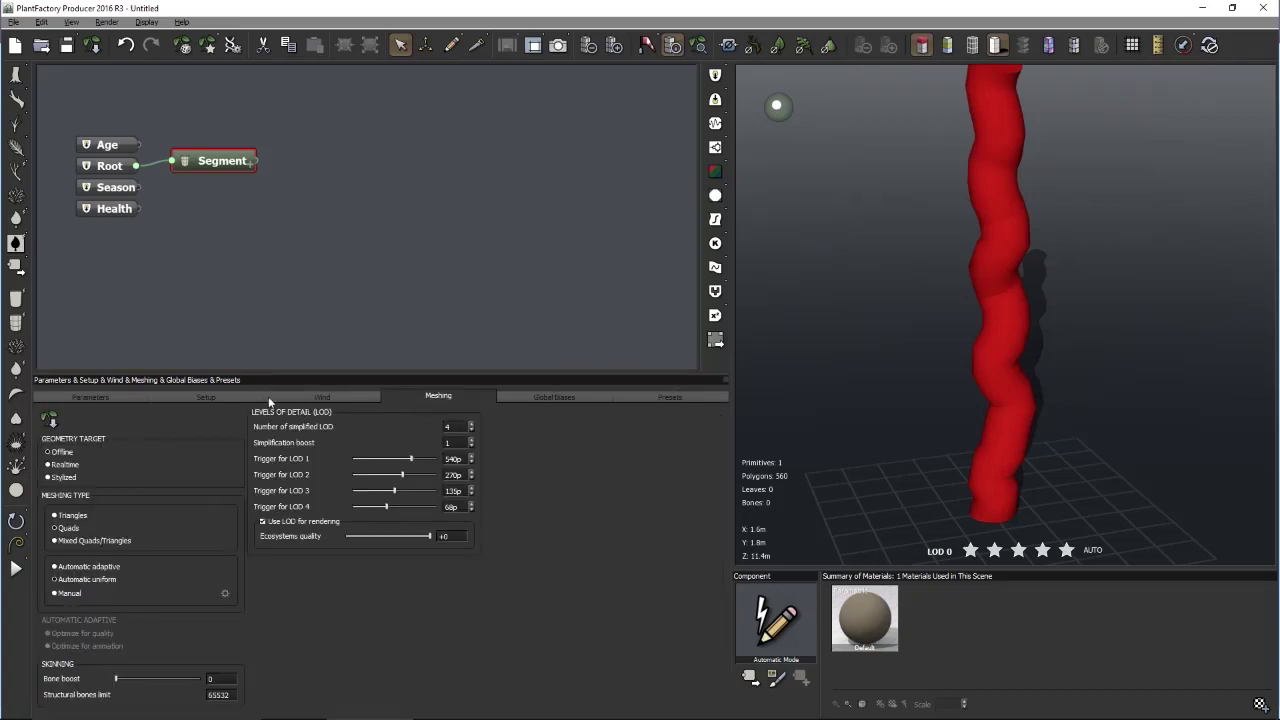
Set the plant's random seed to 0 in Setup
click(208, 397)
drag(158, 500, 189, 508)
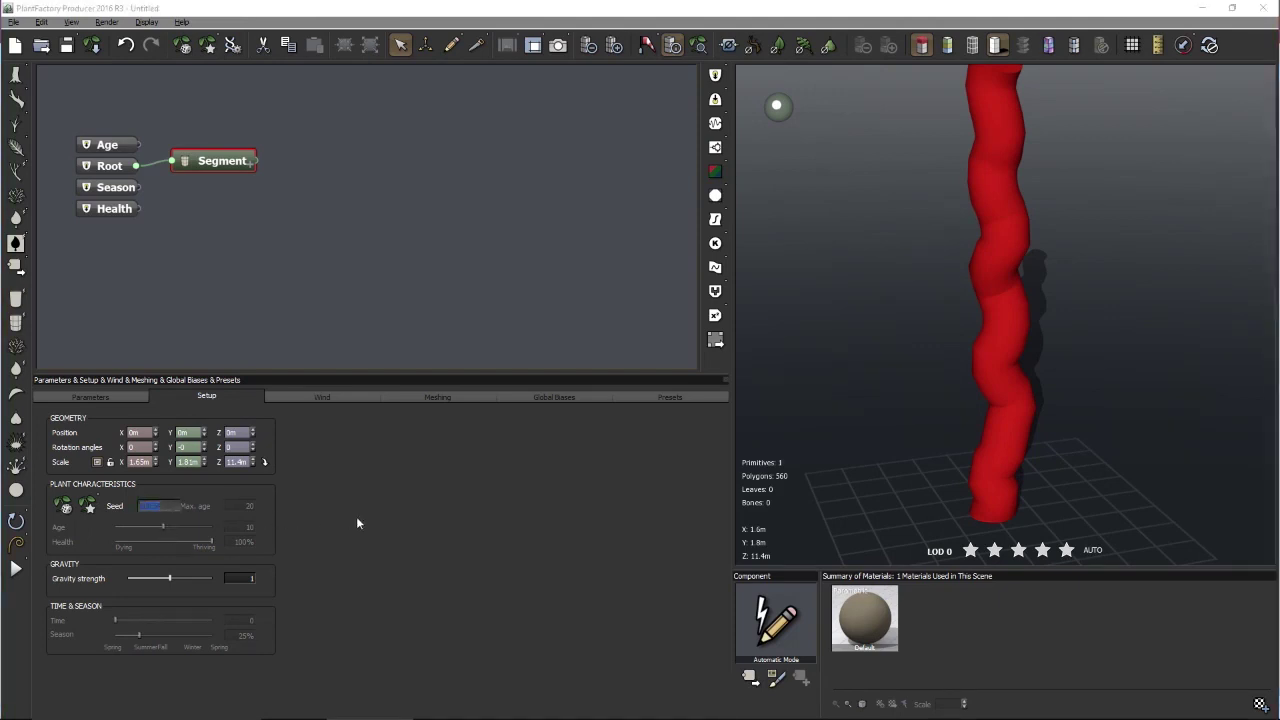
text(0)
key(Return)
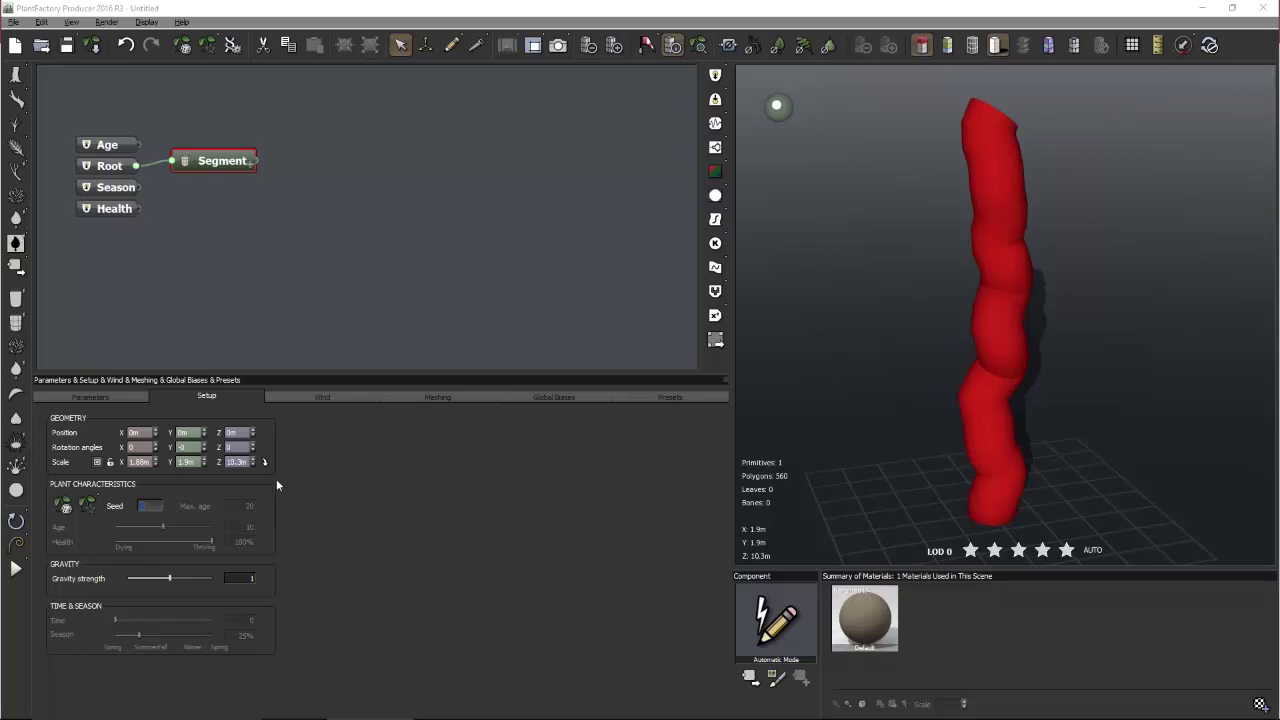
Restore seed 30634 and swing the sunlight direction on the trunk
text(30634)
key(Return)
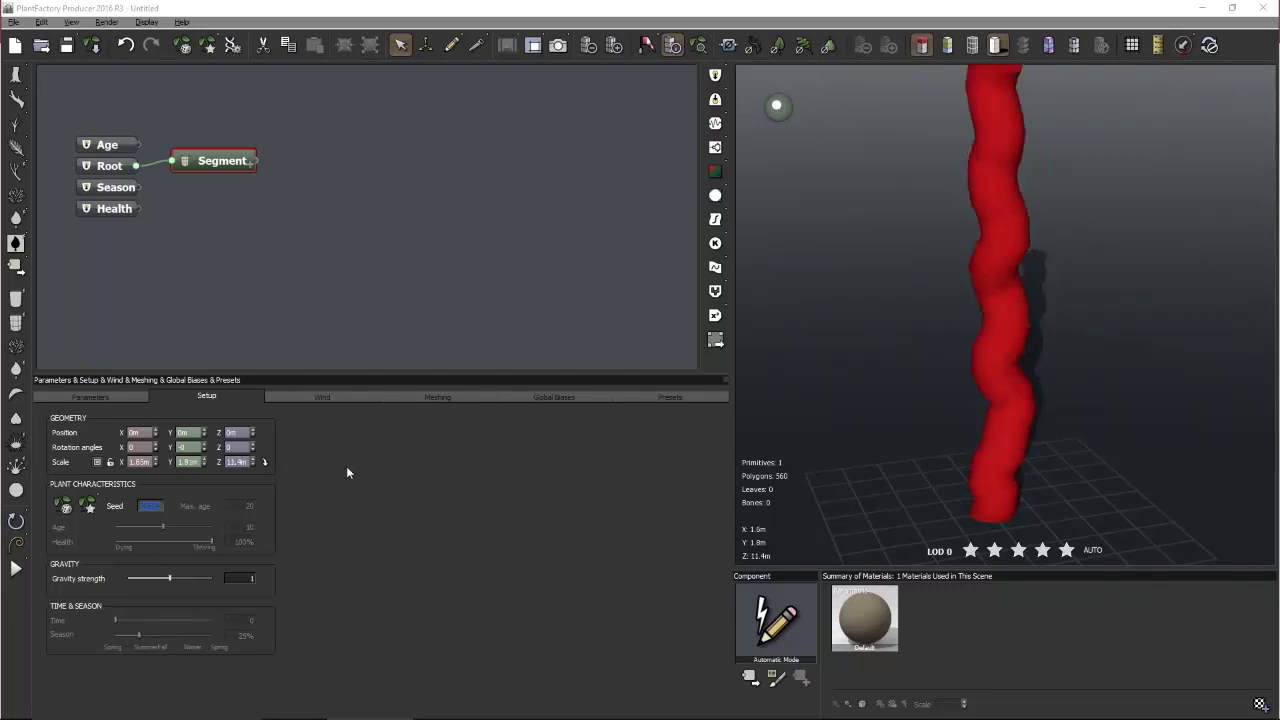
drag(973, 416, 945, 420)
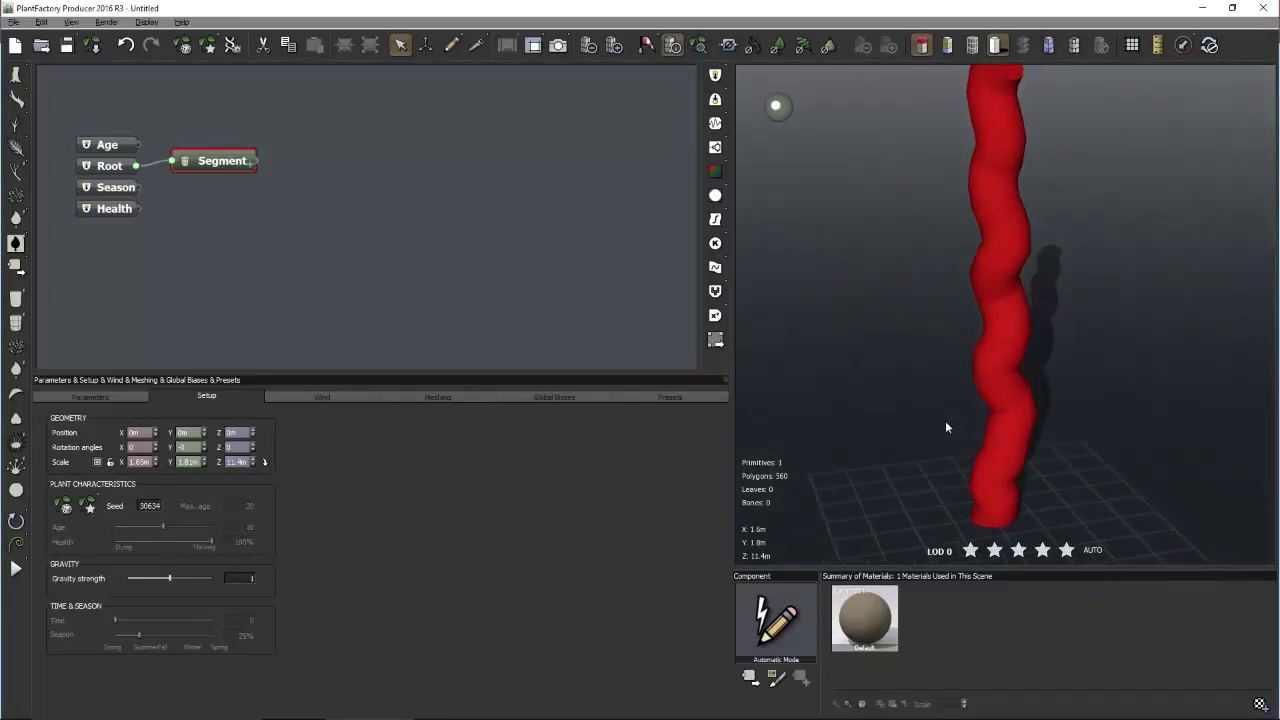
click(534, 300)
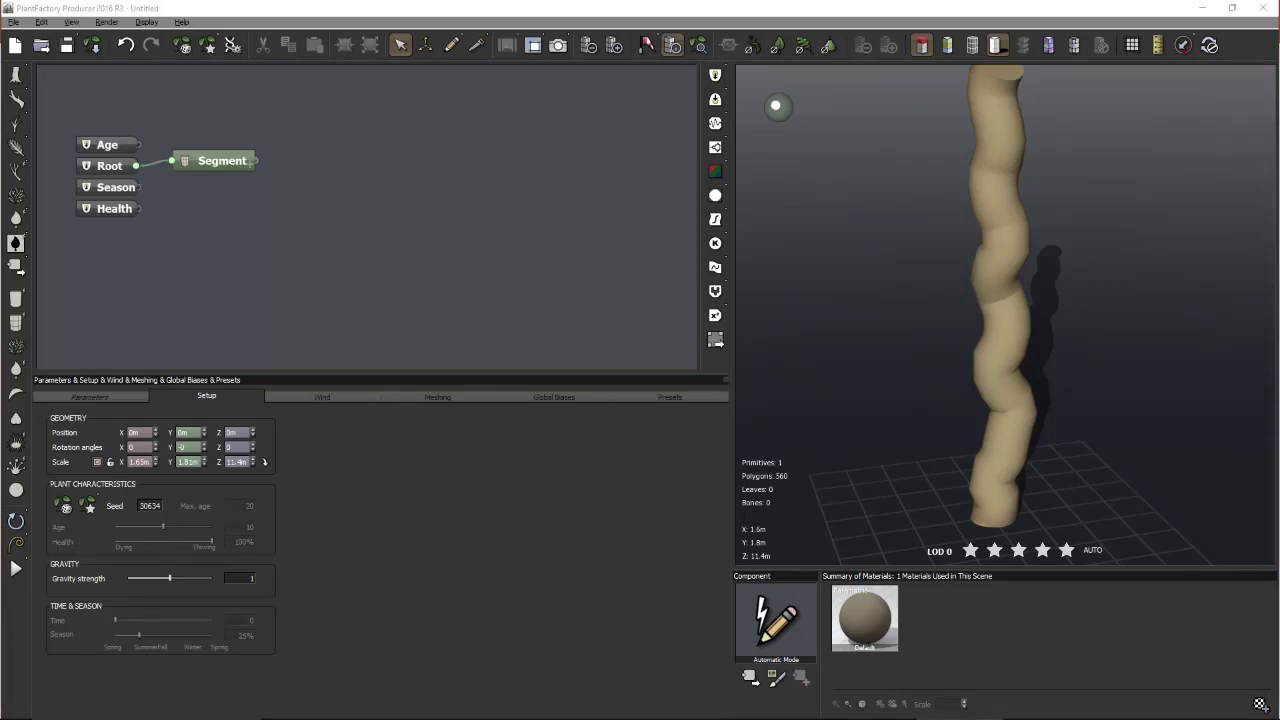
right_click(421, 265)
click(415, 226)
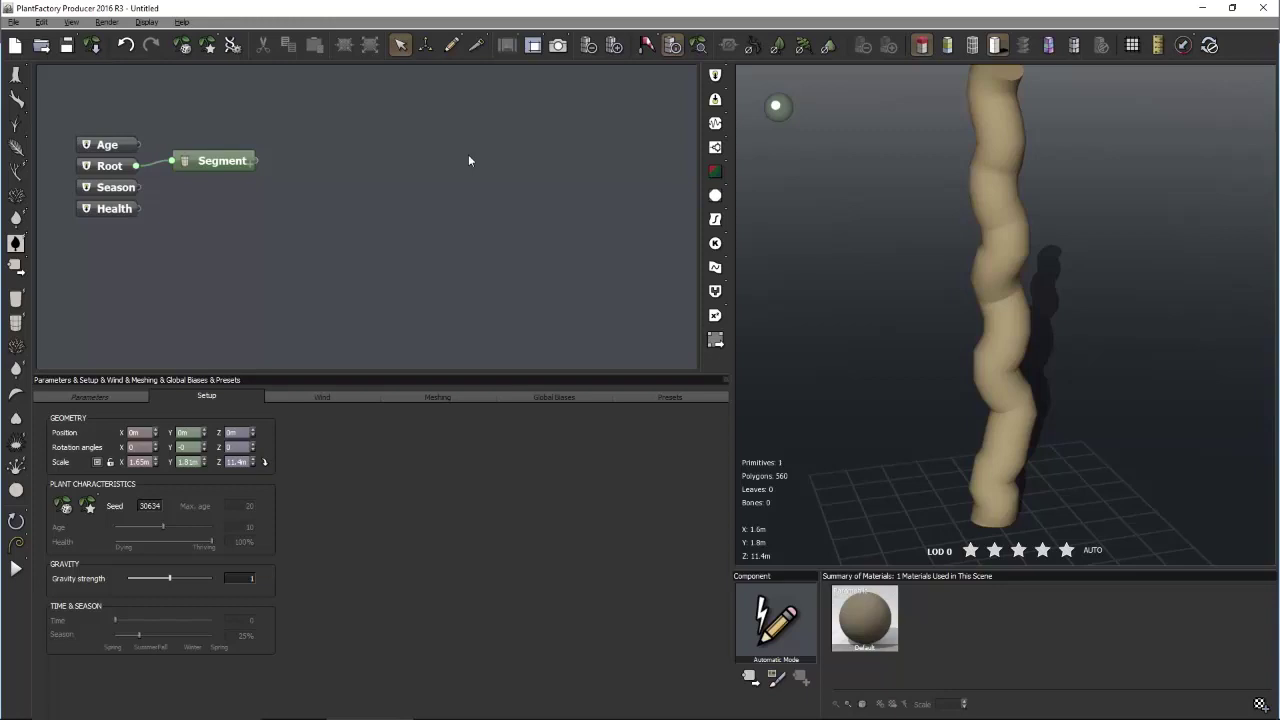
right_click(451, 174)
click(424, 147)
In the Atmosphere Editor, try the Environment mapping model with automatic adjustment
click(146, 22)
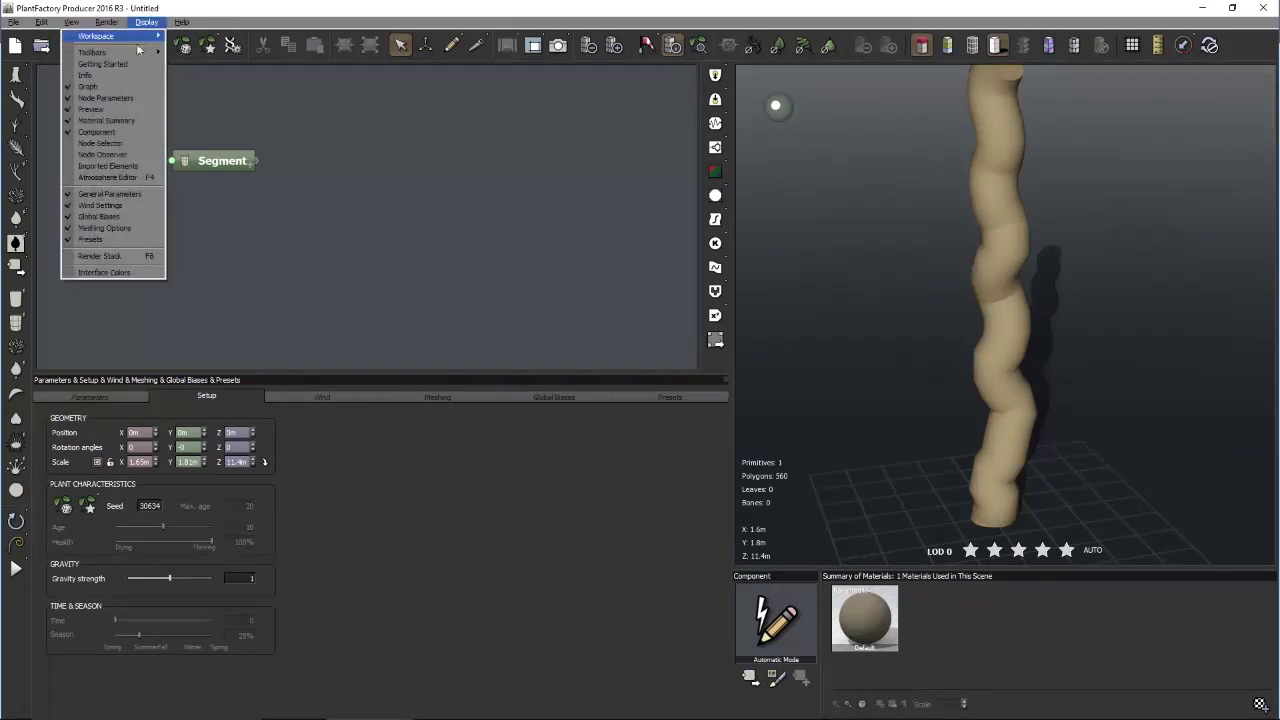
click(110, 177)
drag(591, 218, 429, 153)
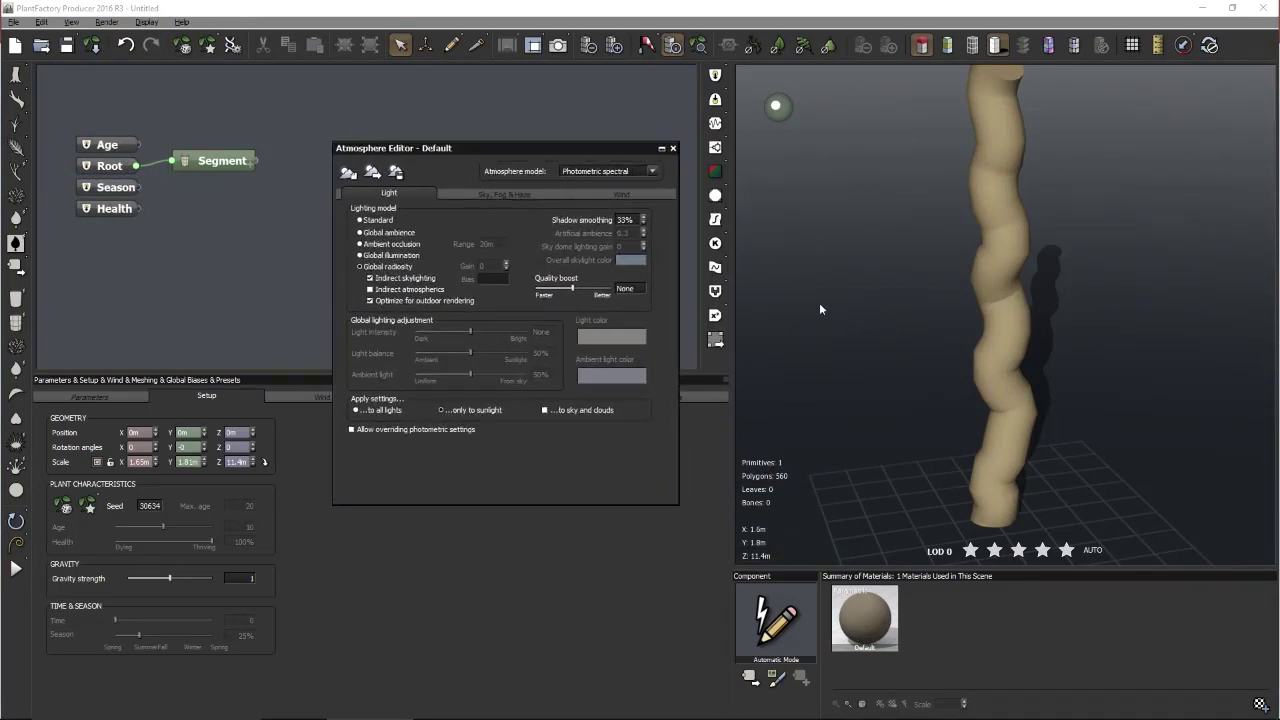
click(651, 173)
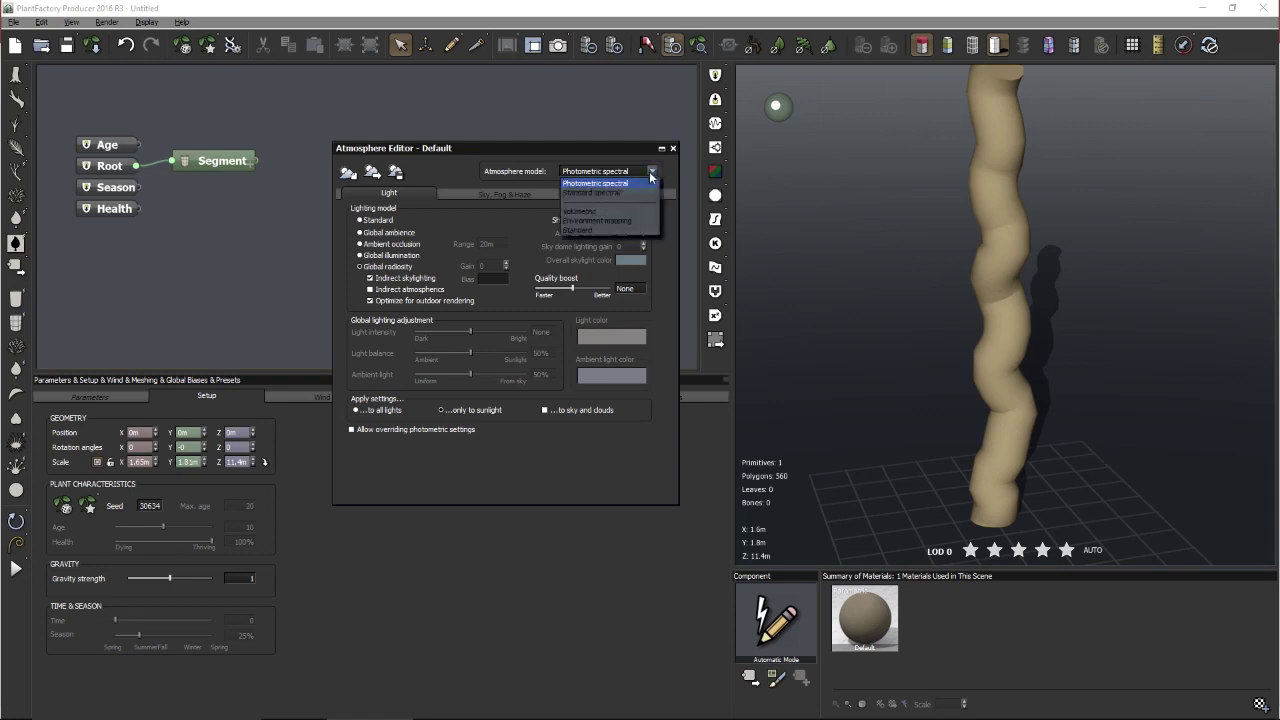
click(620, 220)
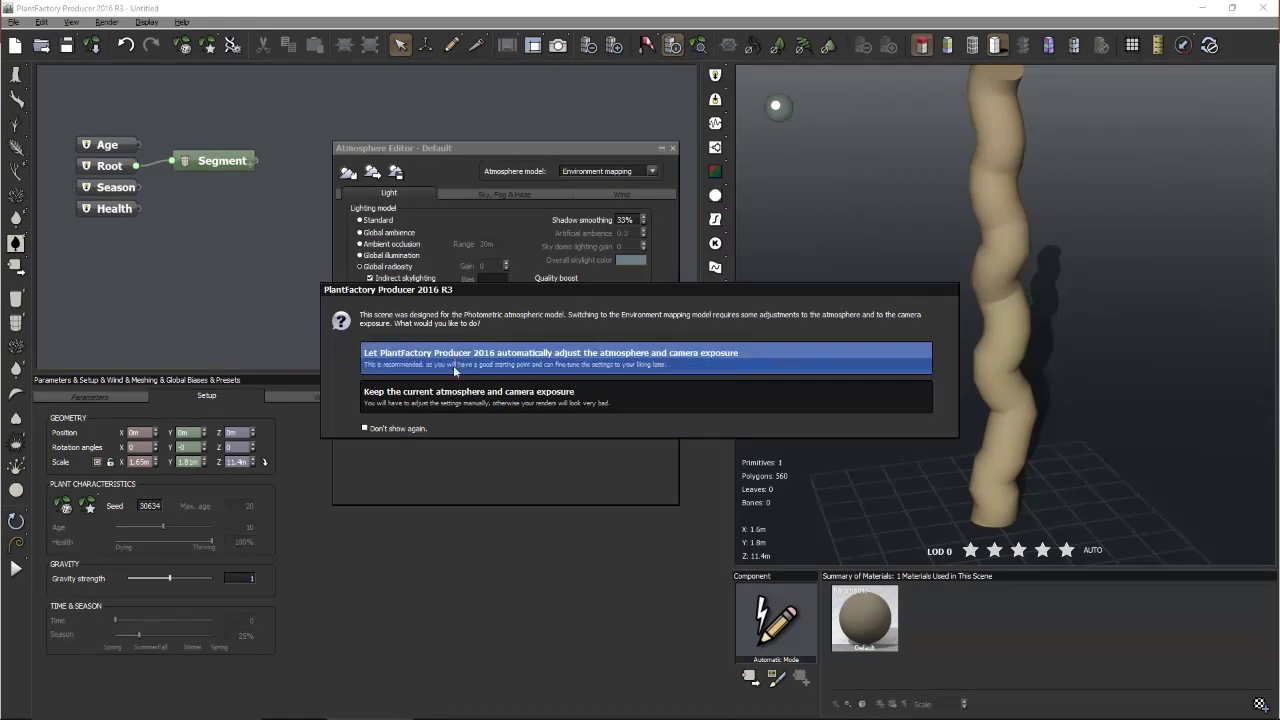
click(545, 362)
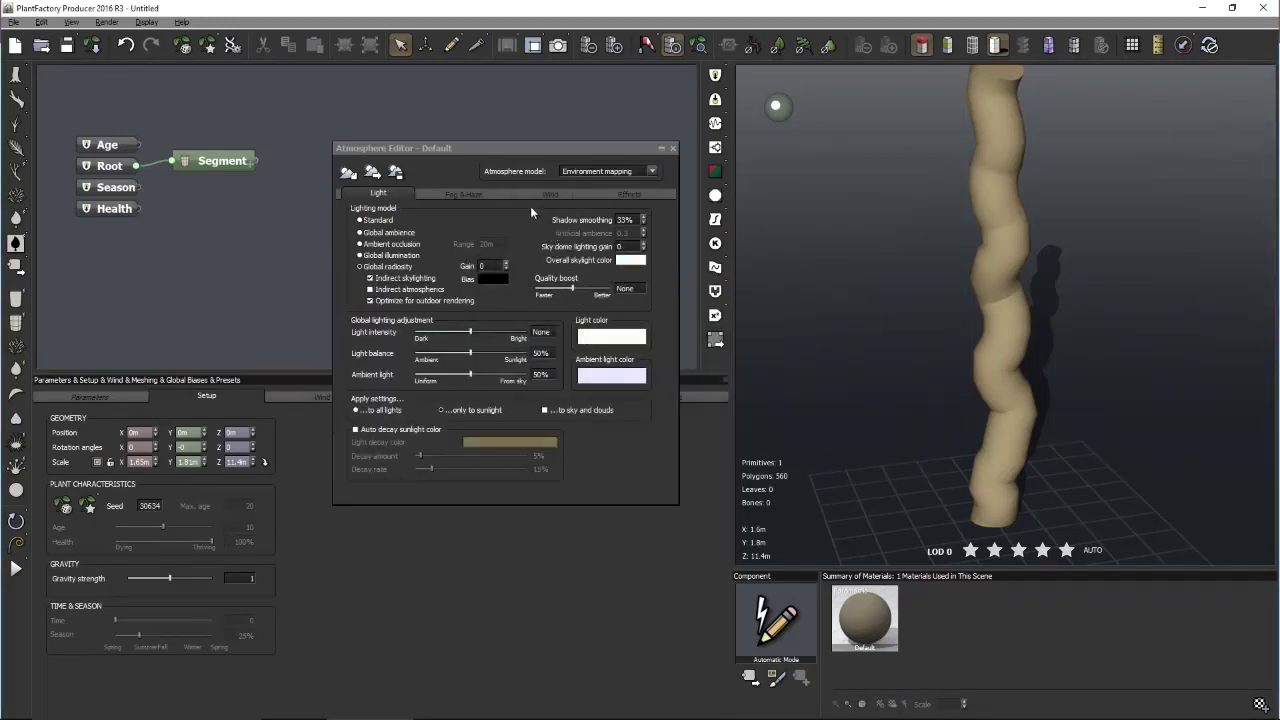
Try an environment map under Effects, browse the personal image library, and cancel without choosing
click(628, 194)
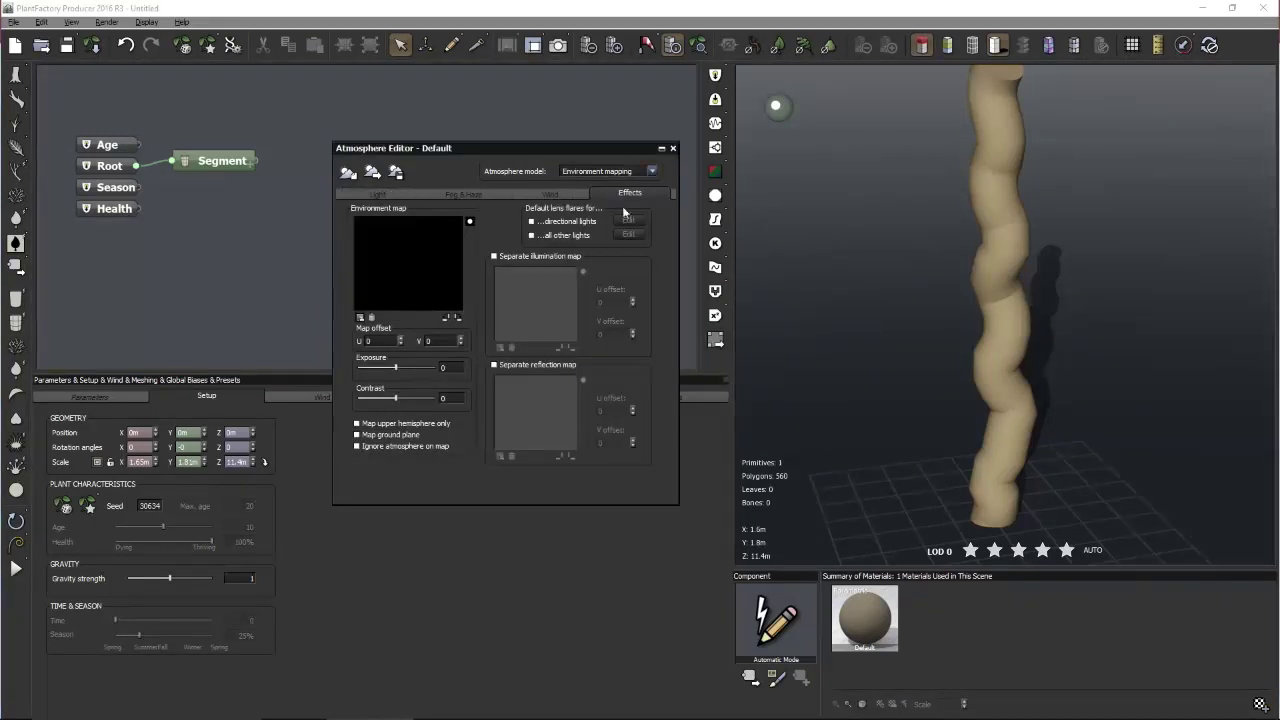
click(468, 224)
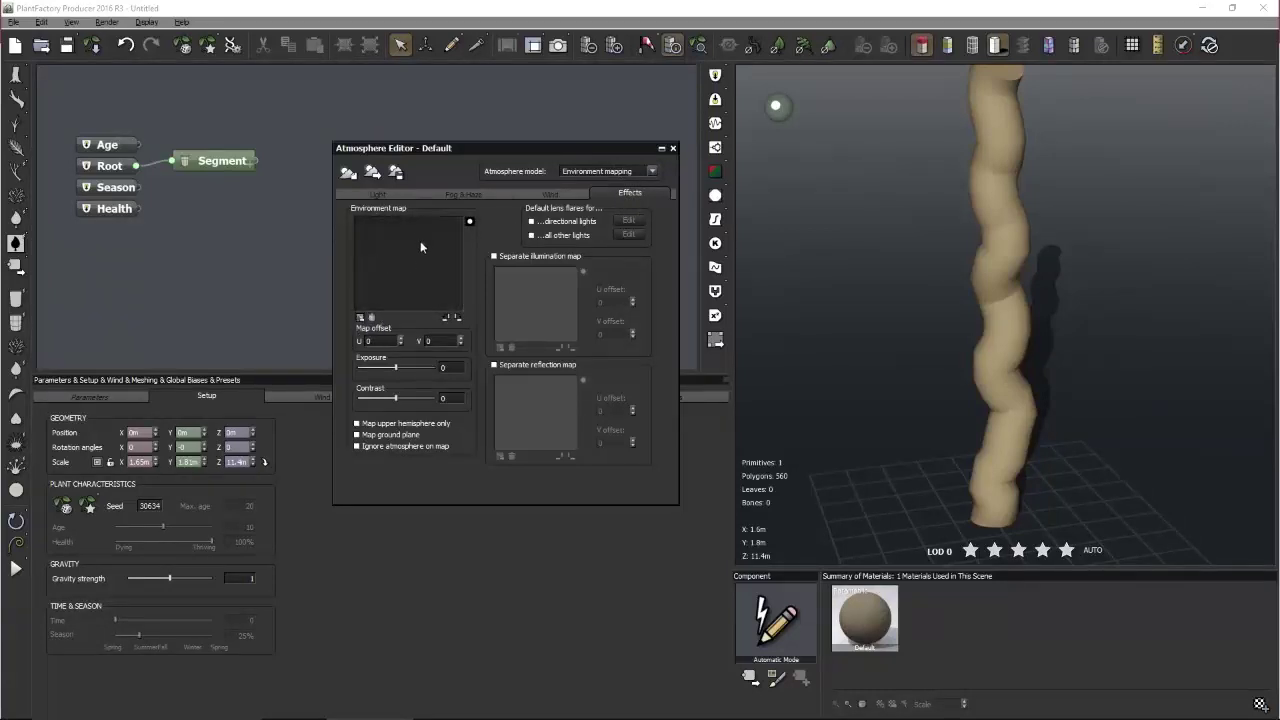
click(359, 316)
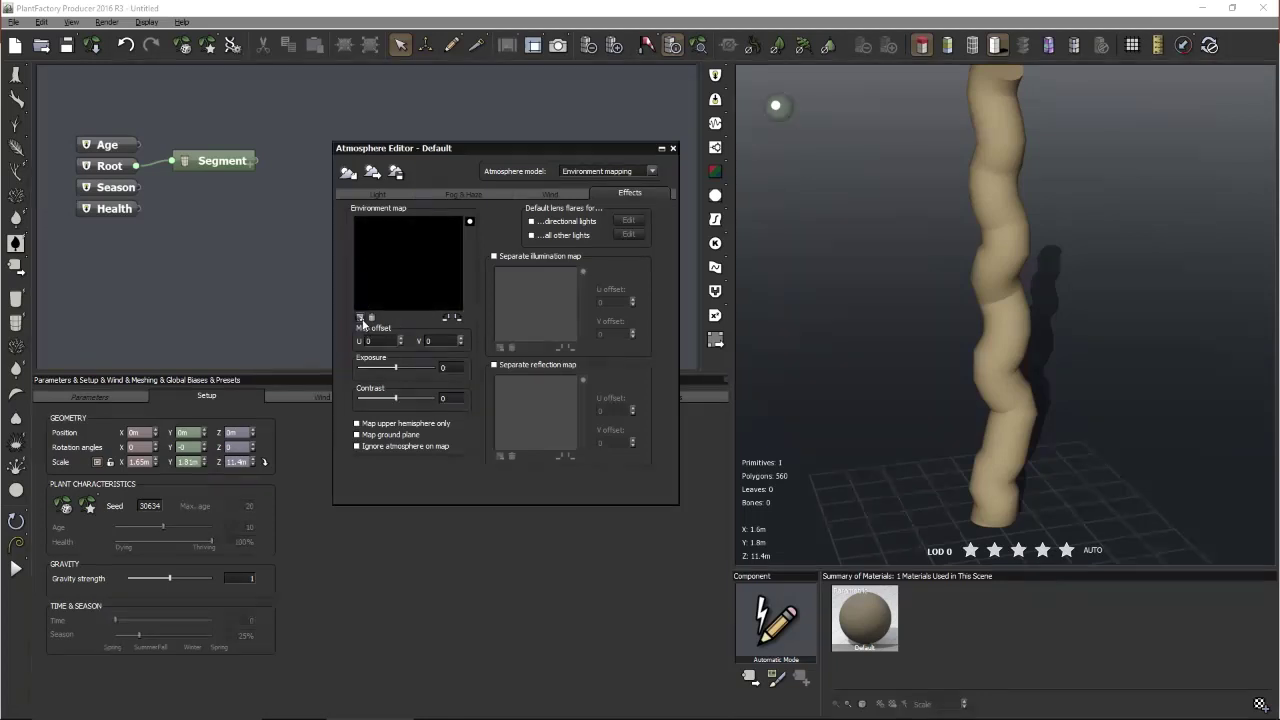
click(363, 318)
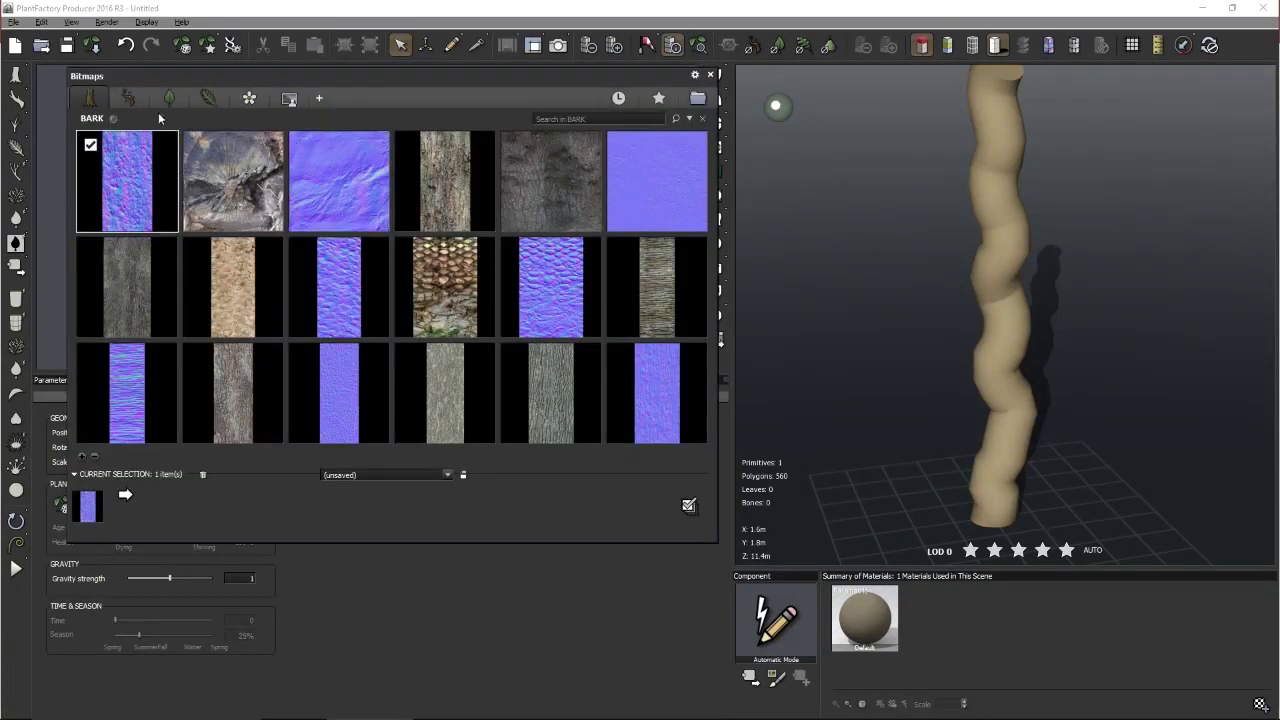
click(288, 100)
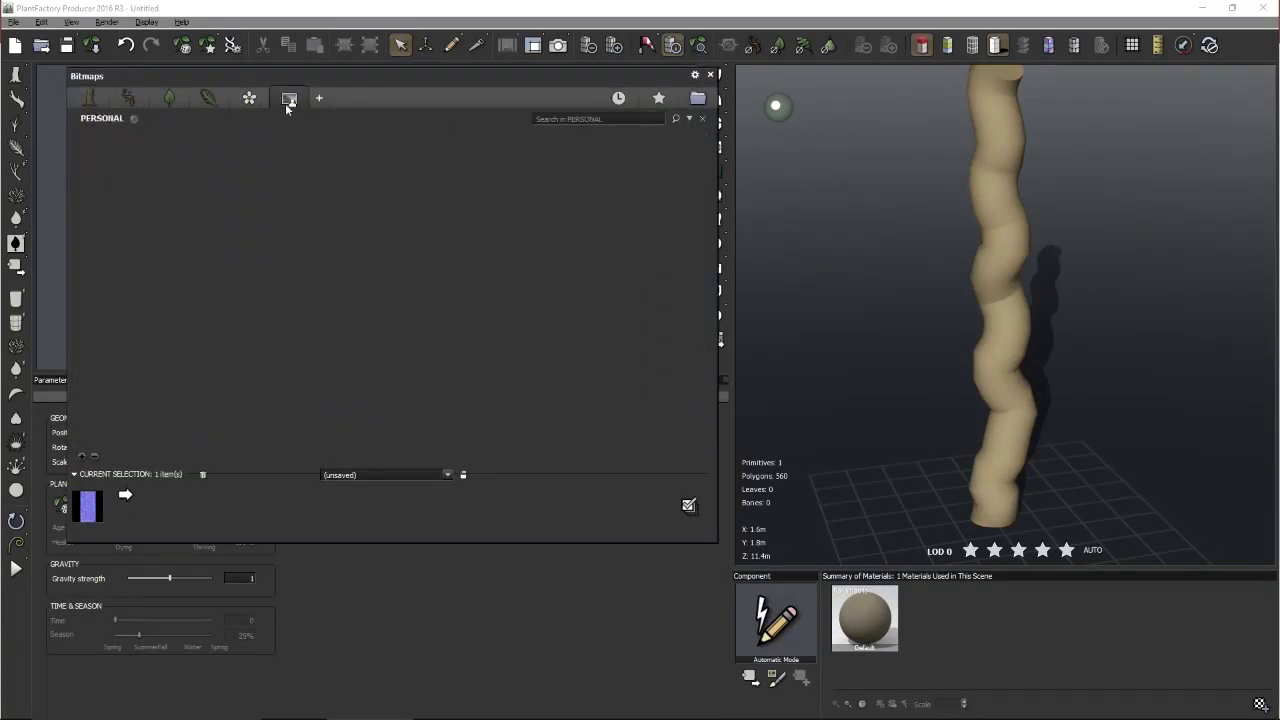
click(710, 75)
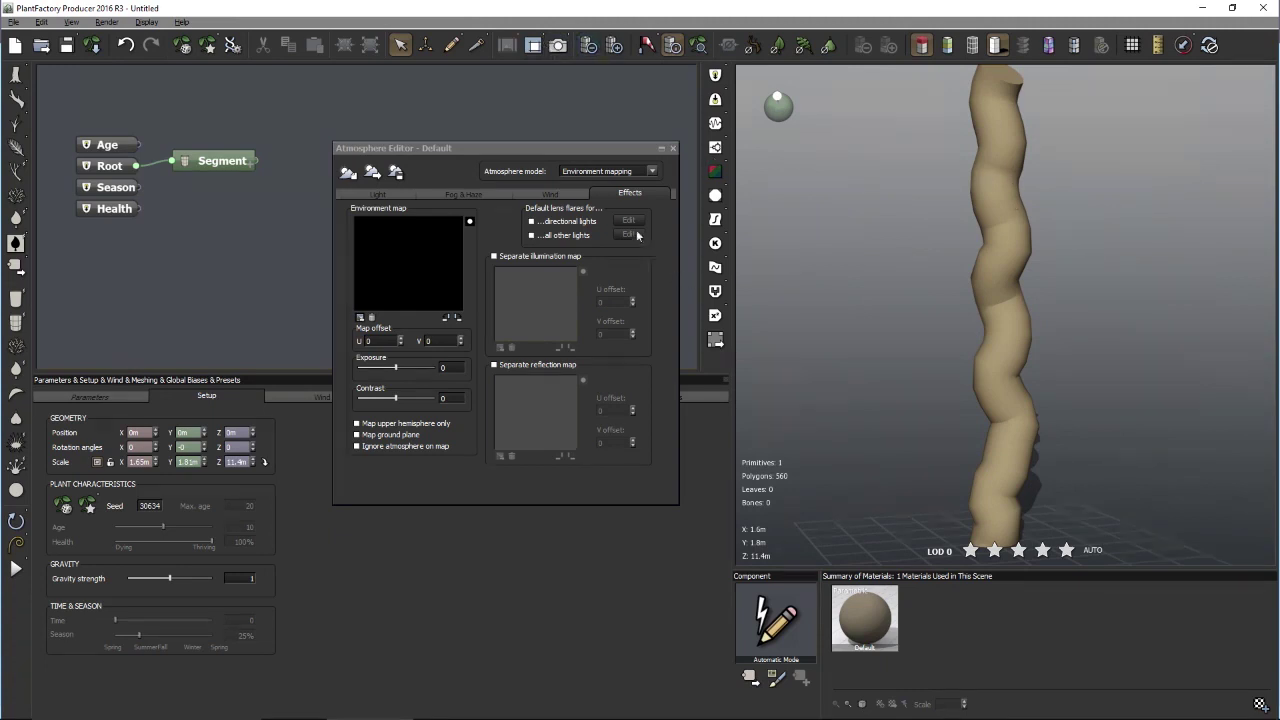
drag(443, 150, 418, 106)
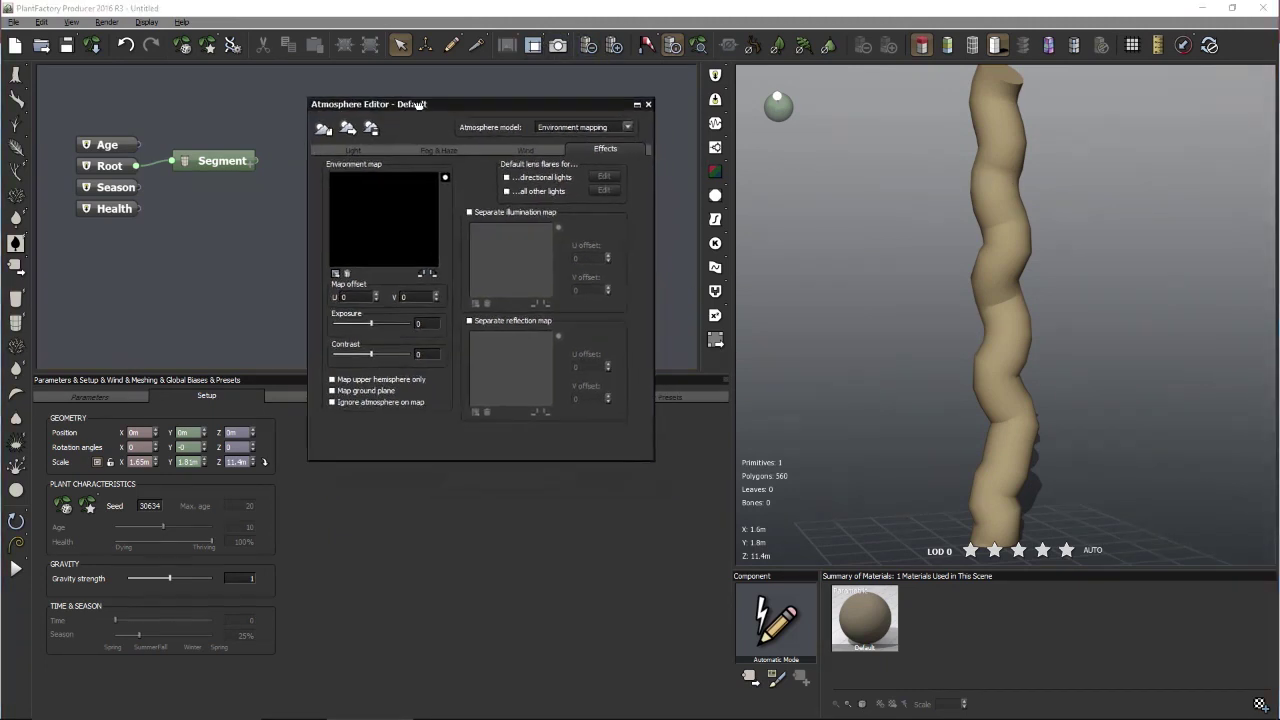
Switch the atmosphere model to Photometric spectral with automatic atmosphere and exposure adjustment
click(353, 147)
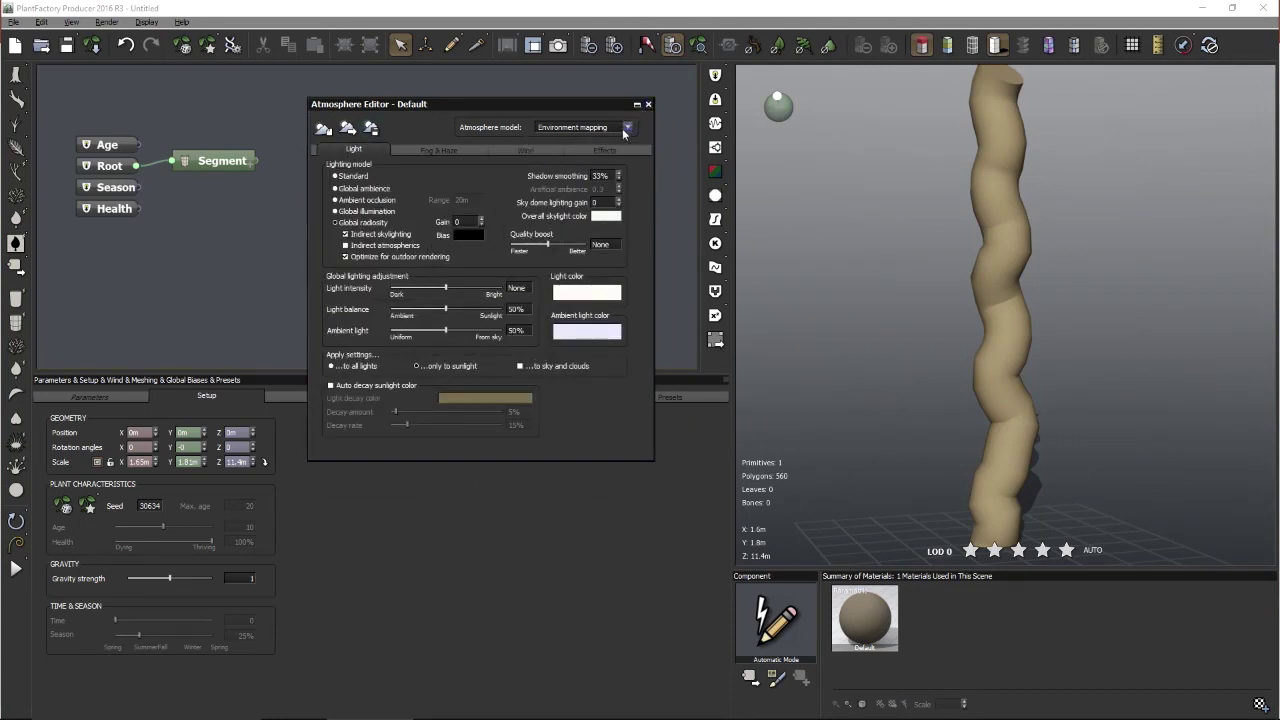
click(625, 129)
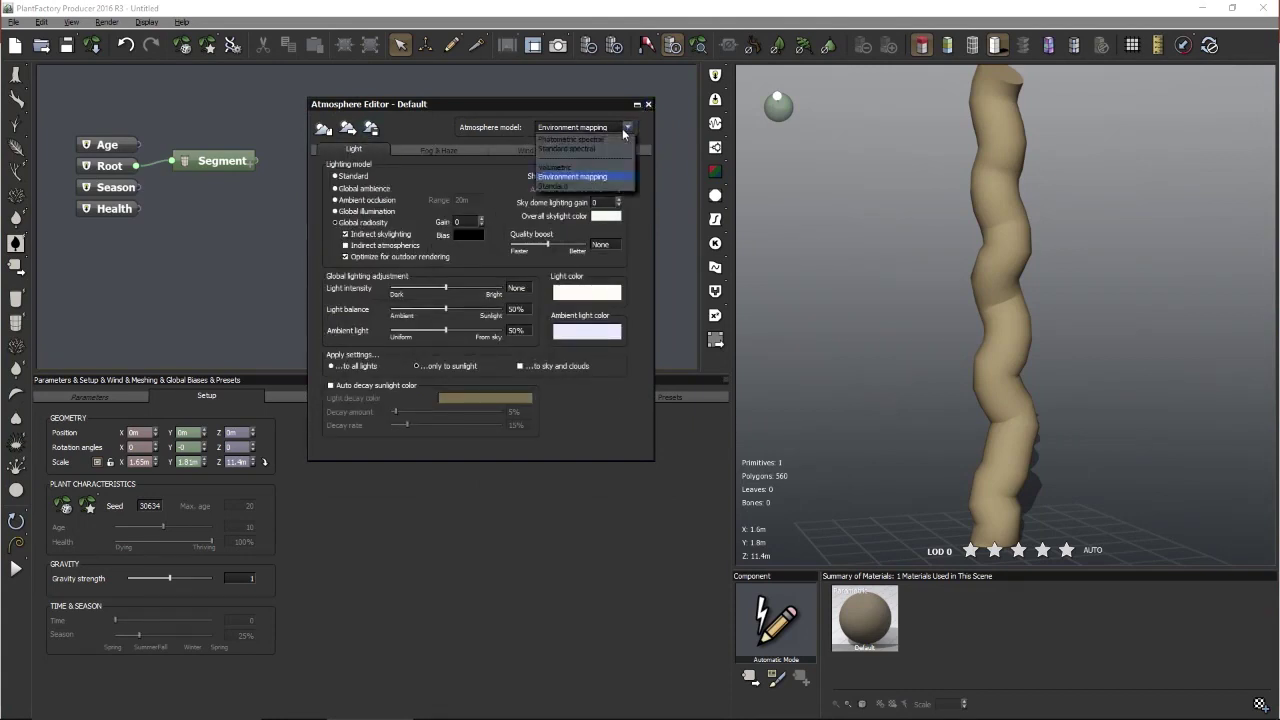
click(568, 138)
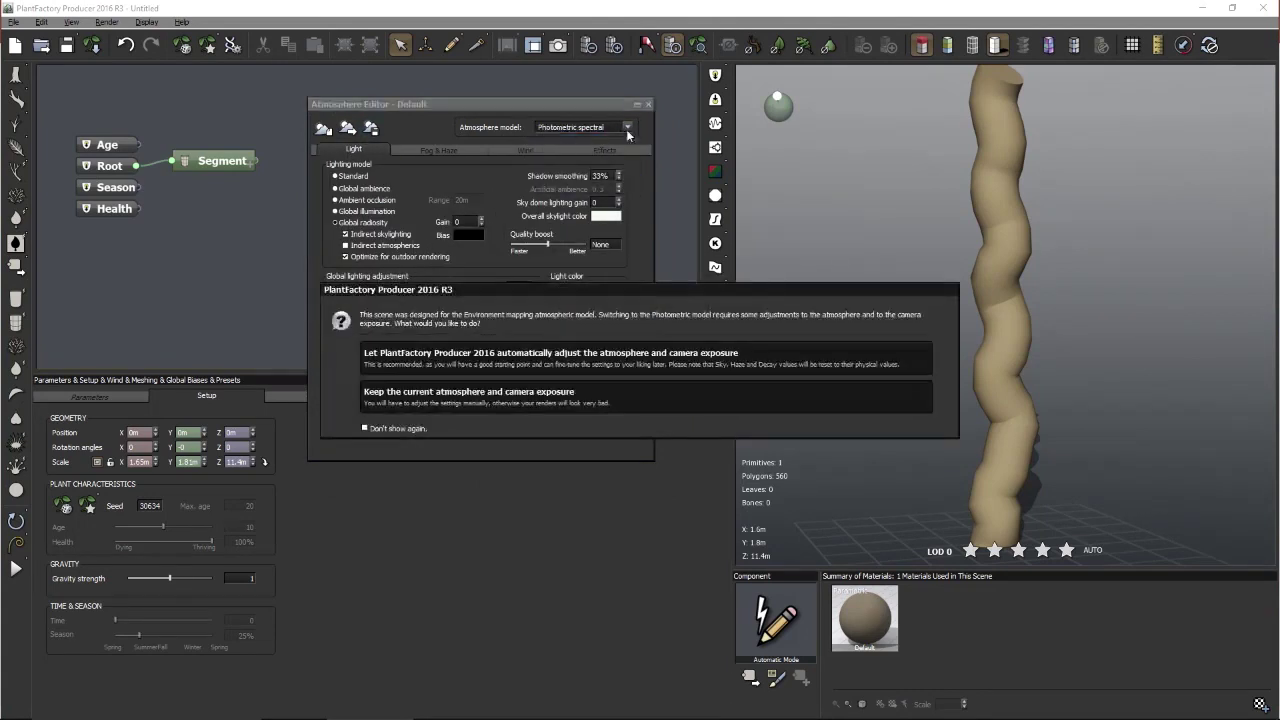
click(425, 366)
click(648, 104)
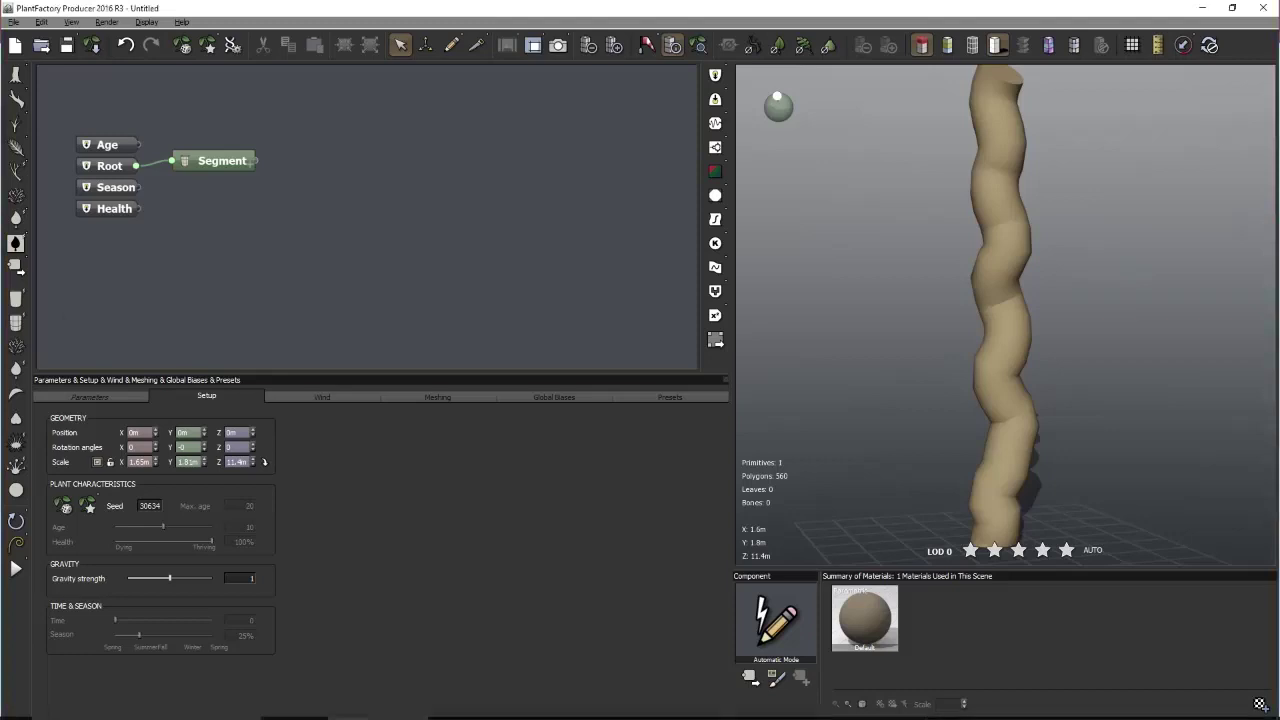
Bring up the Fuze meeting window, close it, and switch to the mail inbox
mouse_move(917, 708)
click(1018, 708)
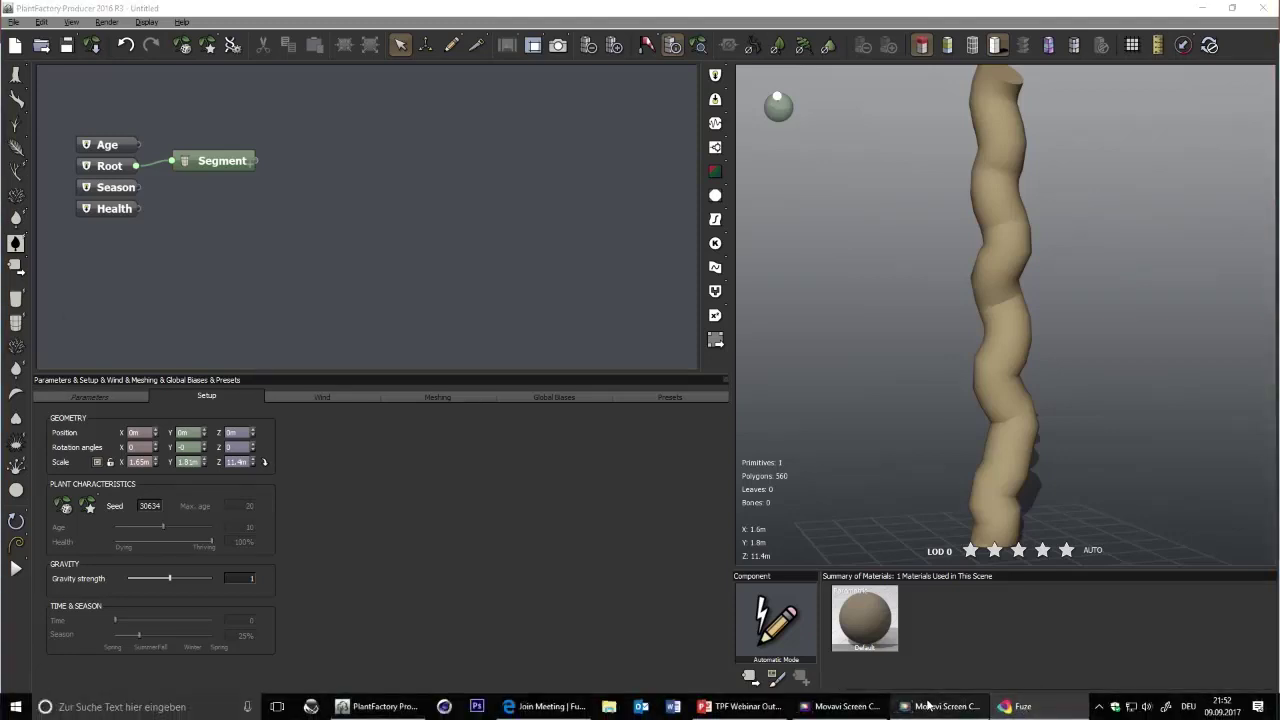
mouse_move(857, 712)
mouse_move(1055, 712)
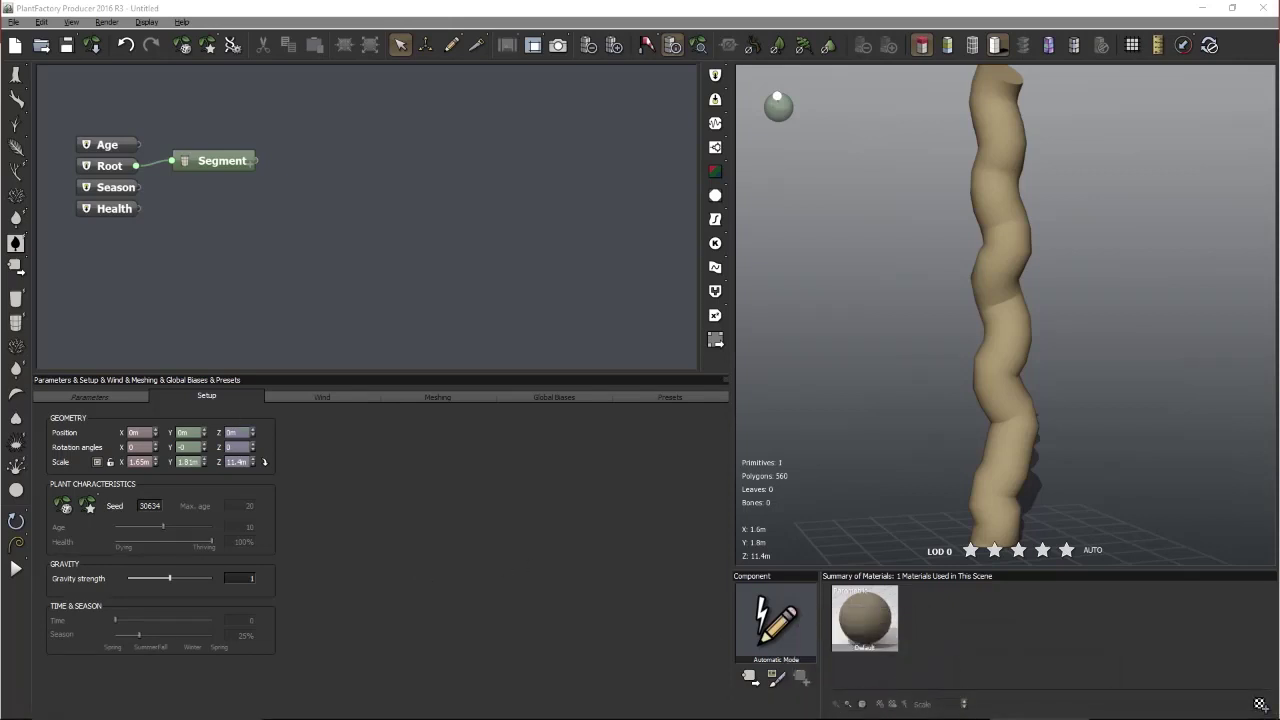
click(1040, 714)
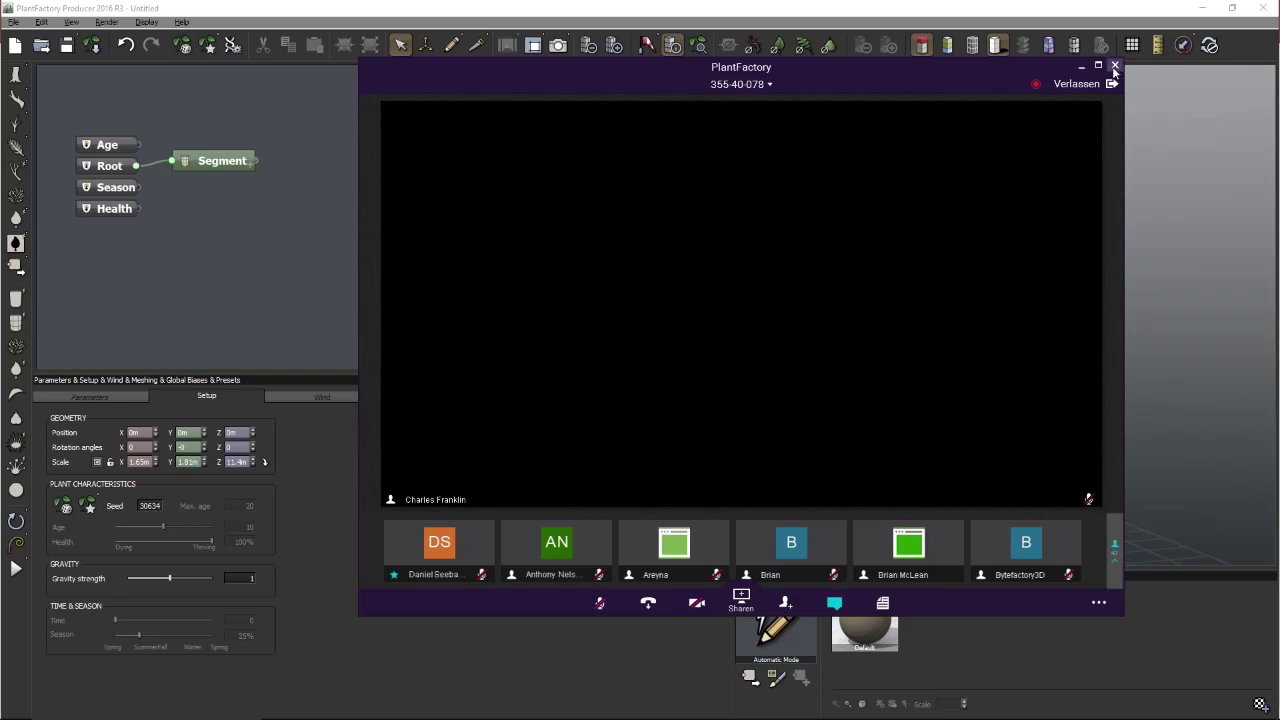
click(1115, 66)
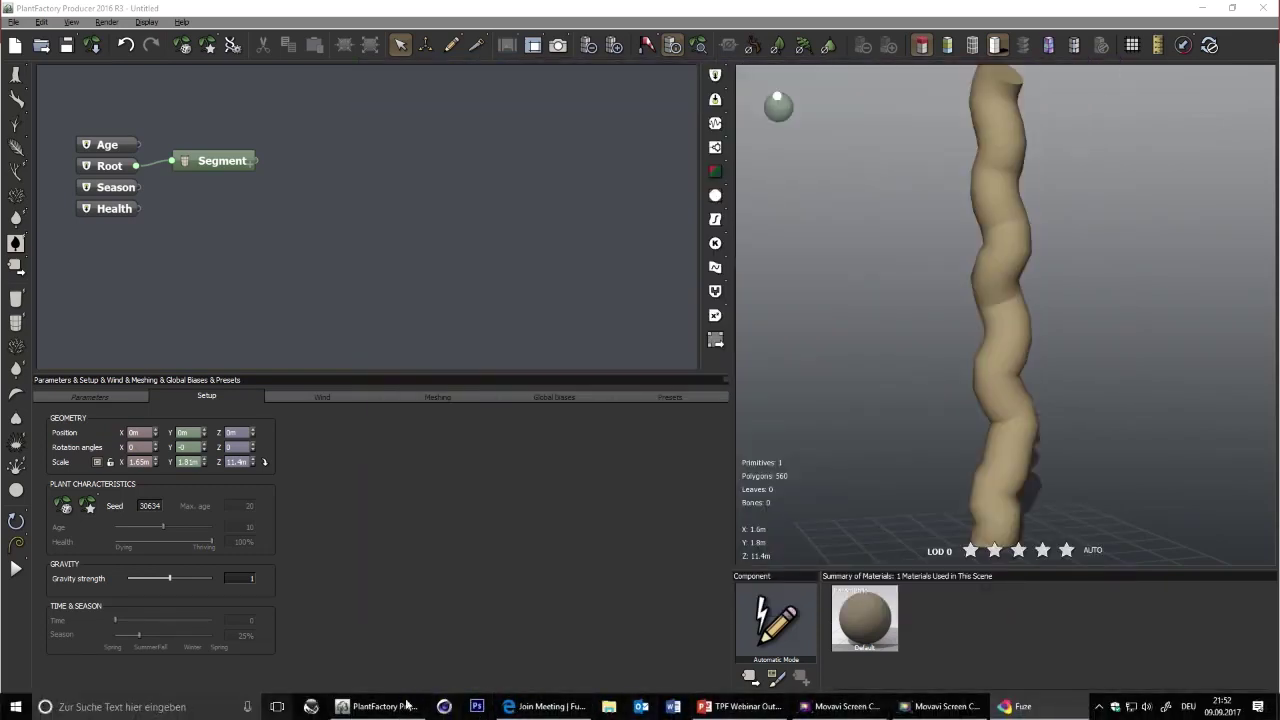
click(641, 706)
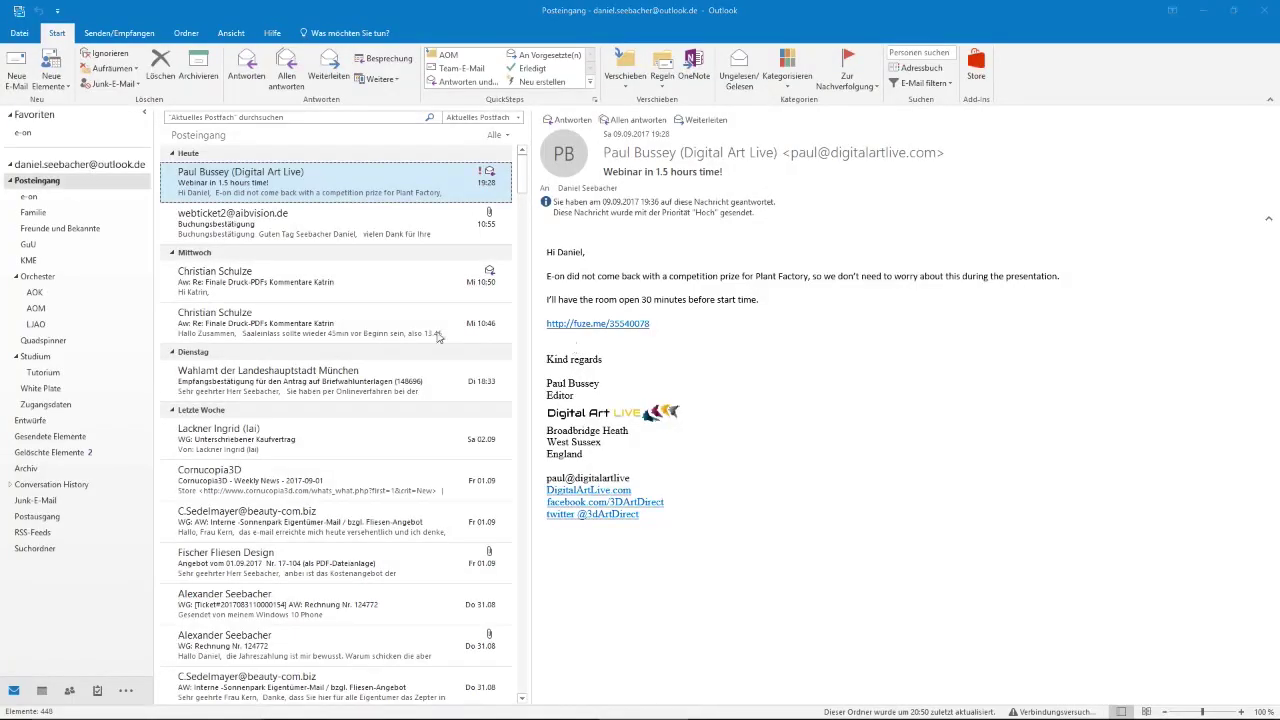
Rejoin via the fuze.me invitation link in the Fuze app with audio on, closing browser and Outlook
click(600, 324)
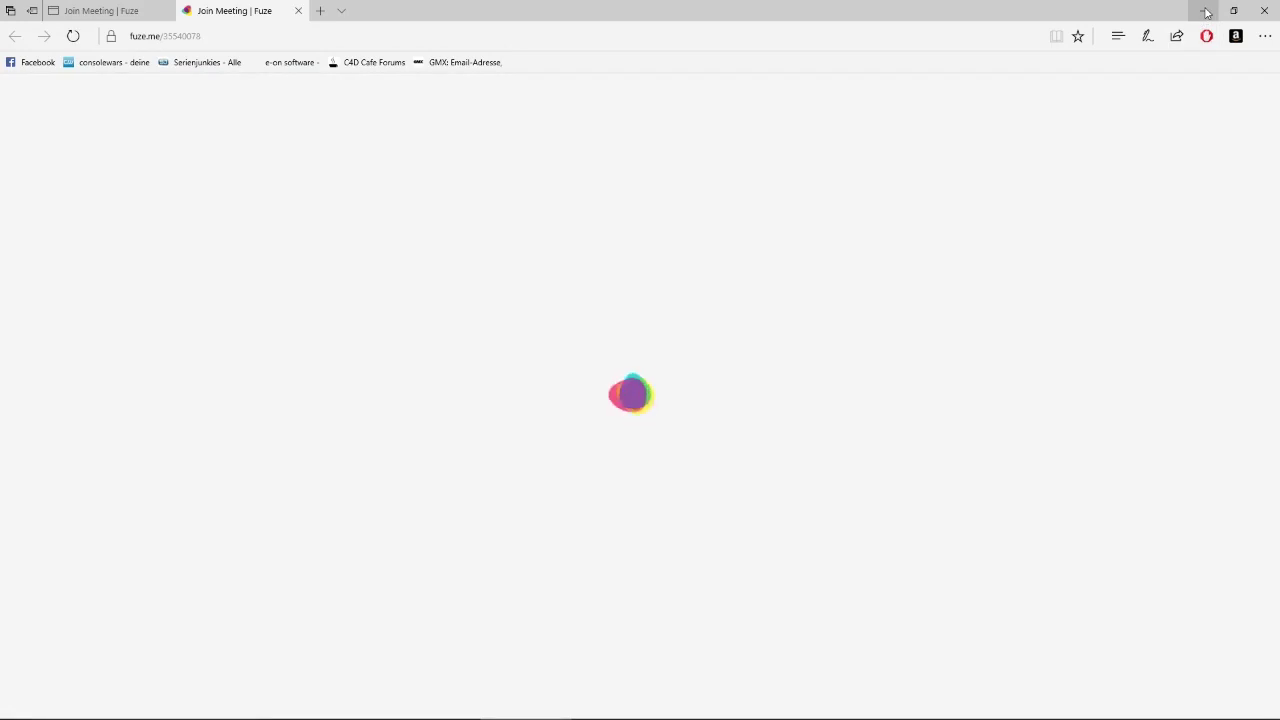
click(757, 386)
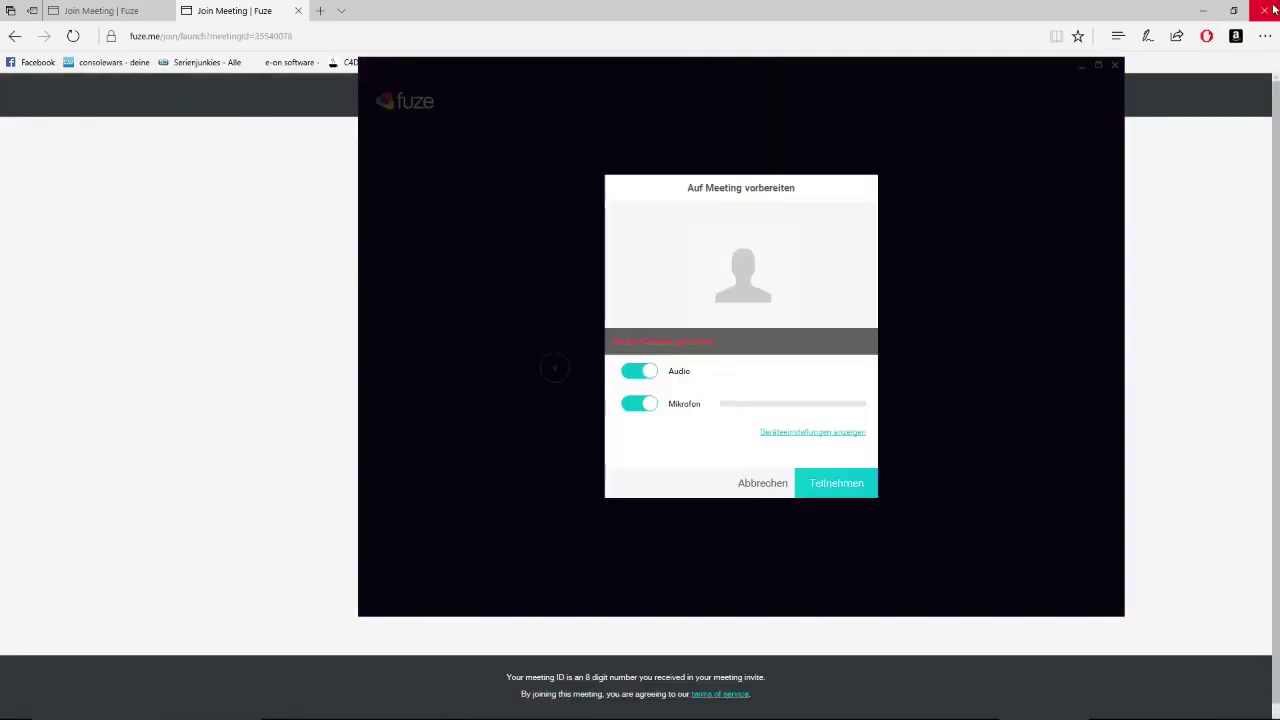
click(1274, 9)
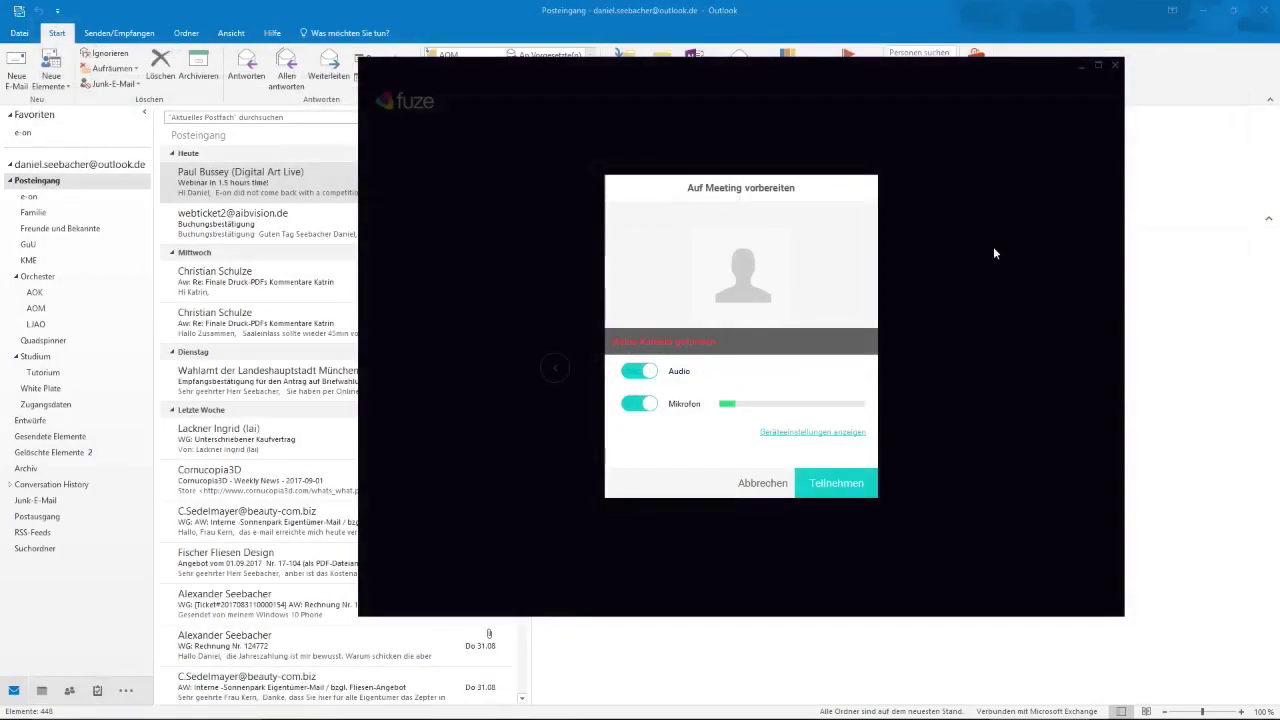
click(827, 484)
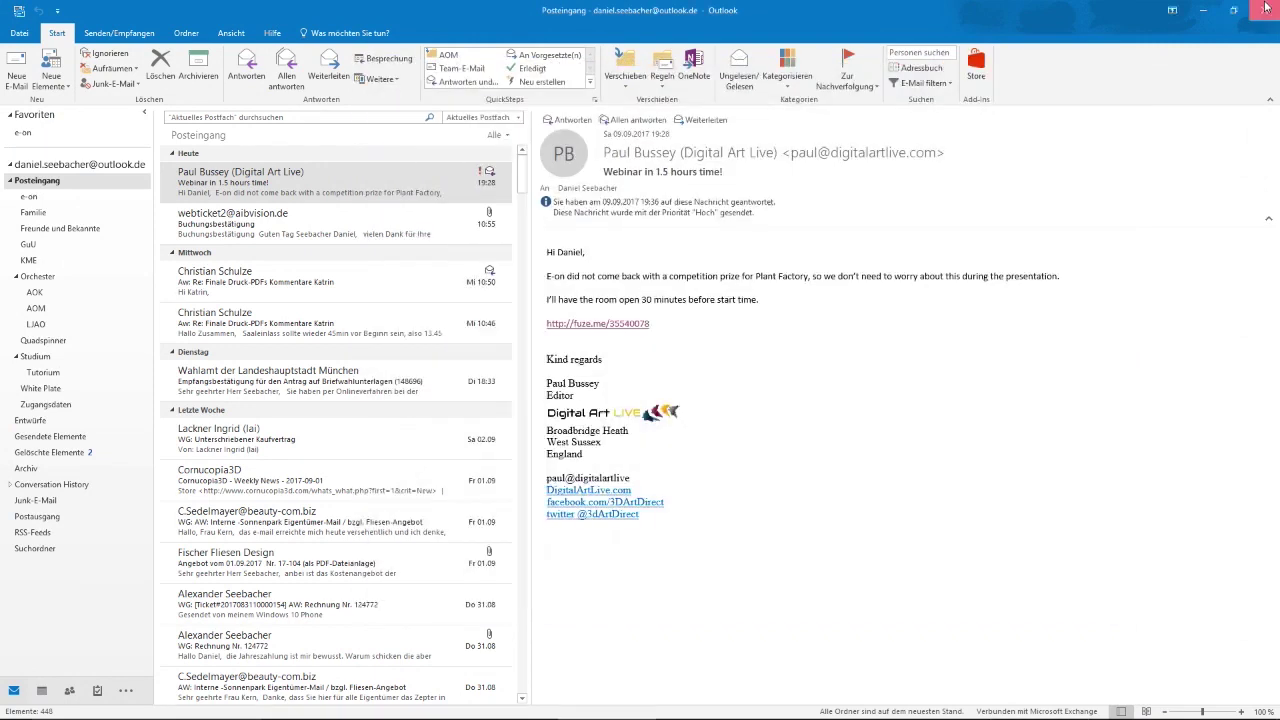
click(1266, 9)
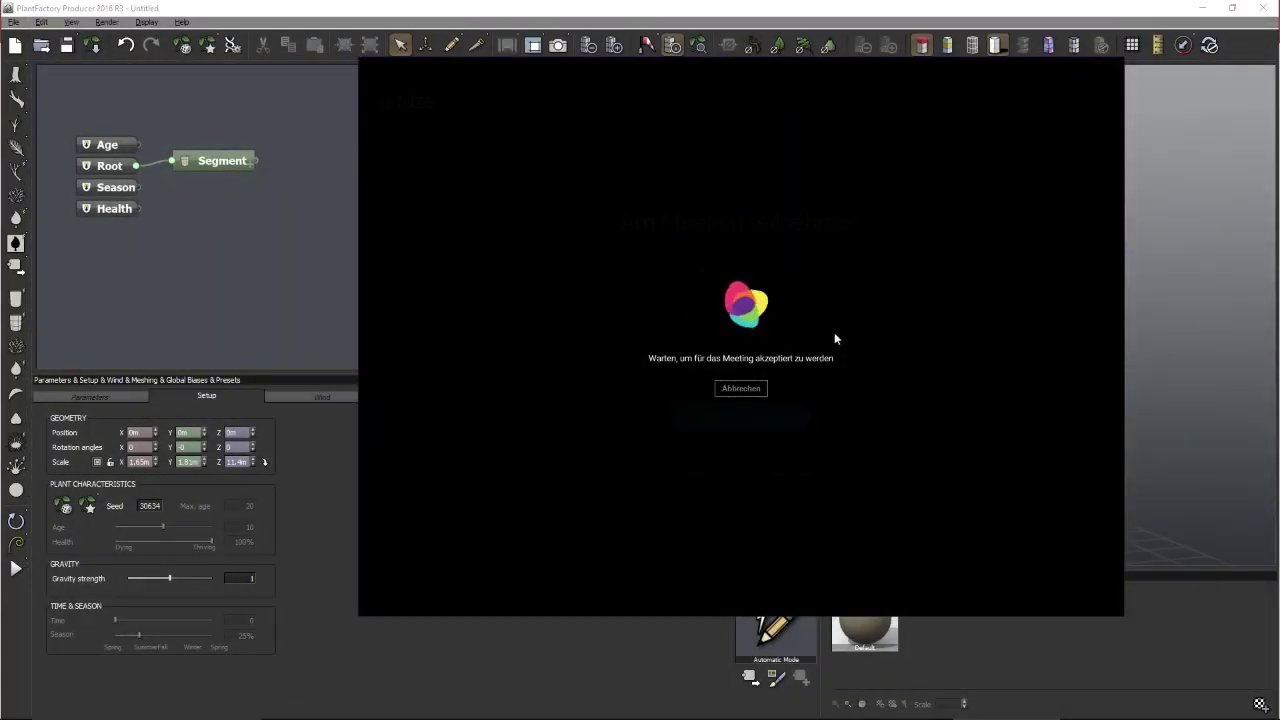
mouse_move(787, 712)
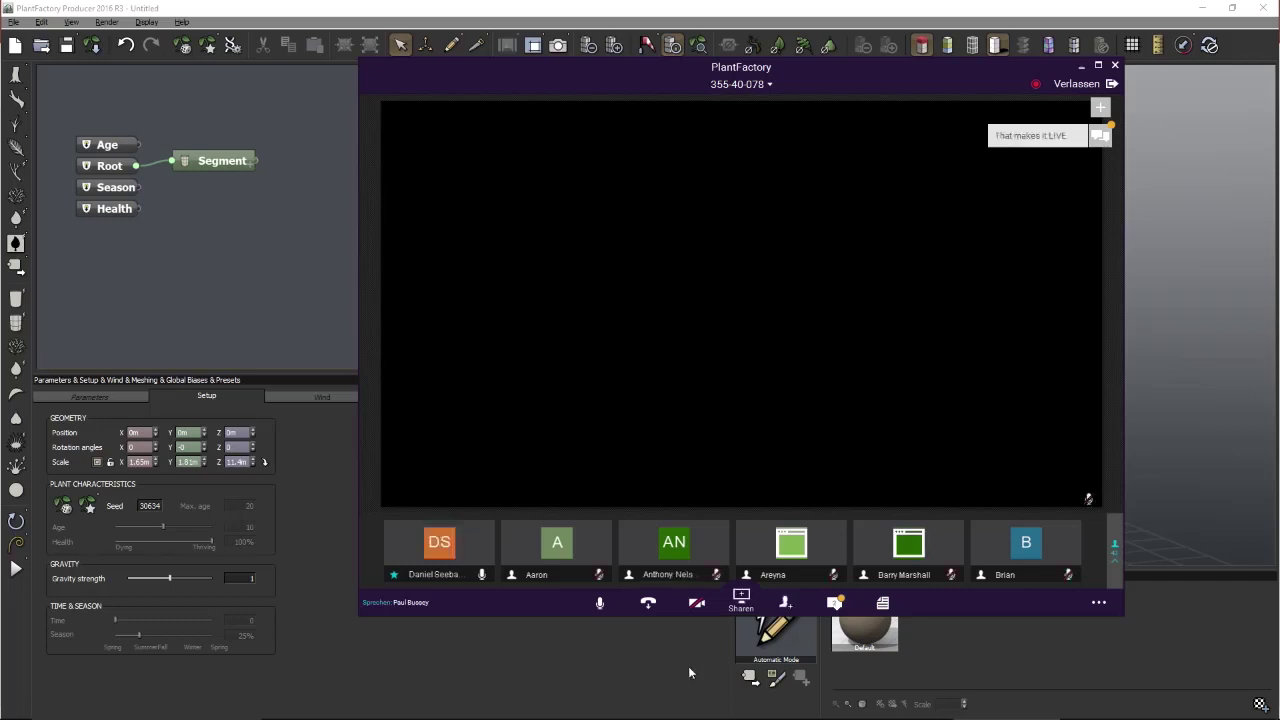
Drag the Fuze meeting window off the left edge of the screen
mouse_move(809, 281)
drag(656, 68, 0, 68)
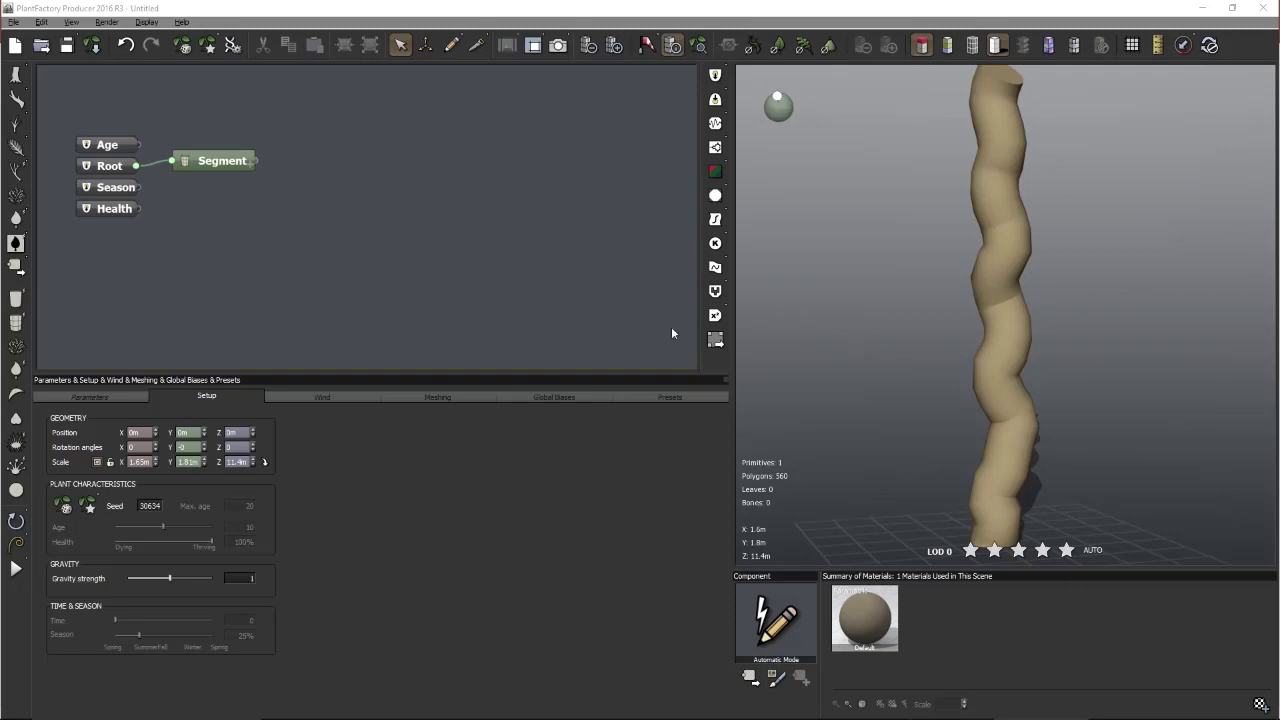
Turn the scene light so the wavy trunk's shadow falls to the right, then view from above
right_click(538, 283)
click(329, 237)
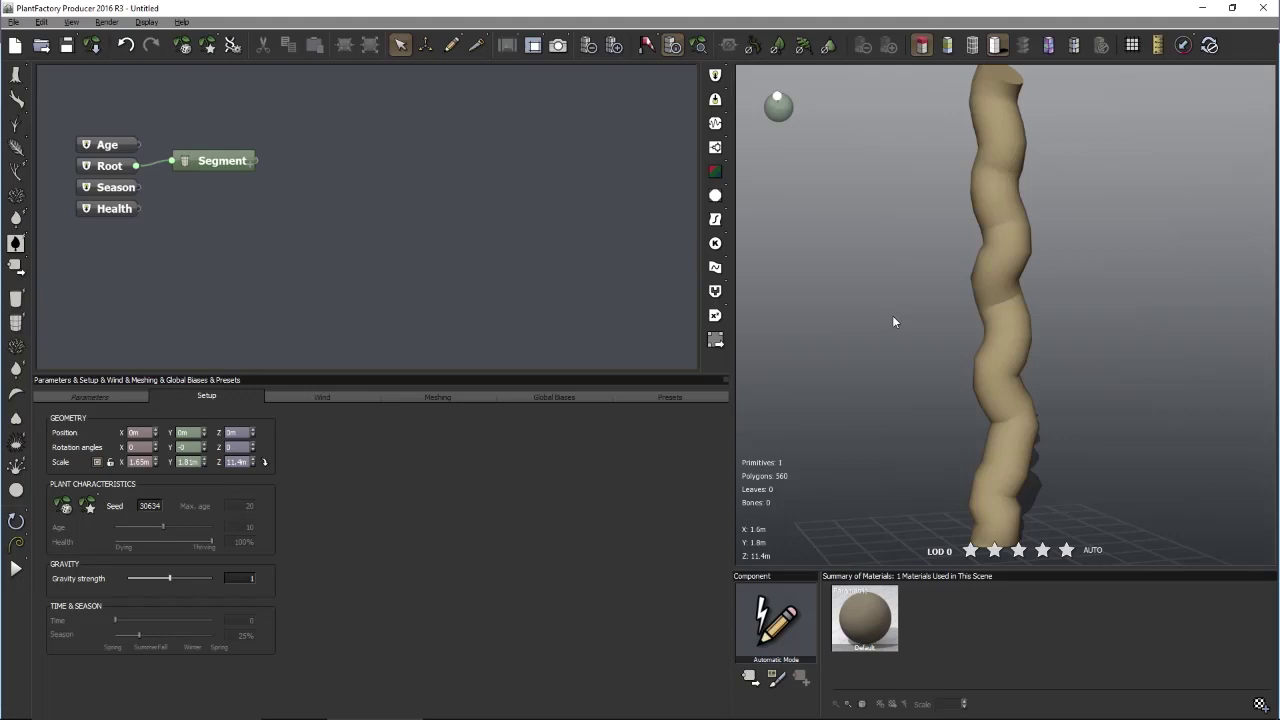
mouse_move(912, 316)
mouse_down()
mouse_move(906, 330)
mouse_move(916, 295)
mouse_move(897, 310)
mouse_up()
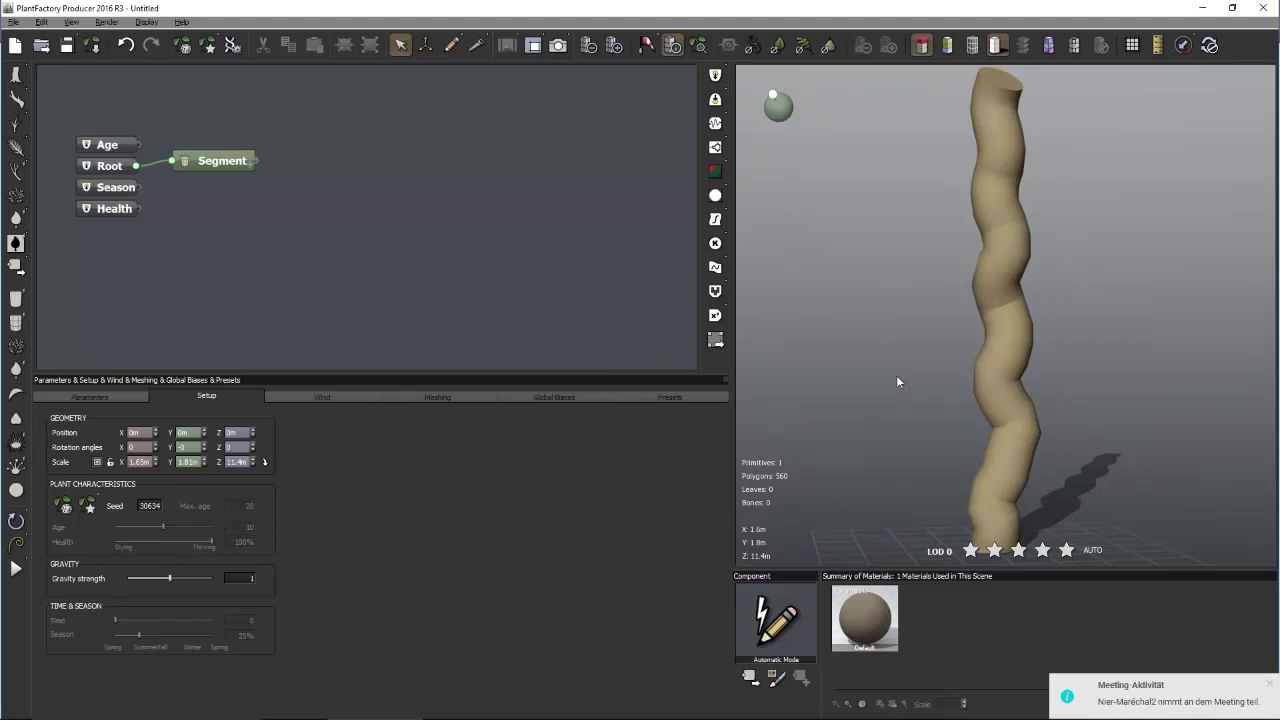
mouse_move(897, 381)
mouse_down()
mouse_move(874, 383)
mouse_move(881, 399)
mouse_move(906, 388)
mouse_up()
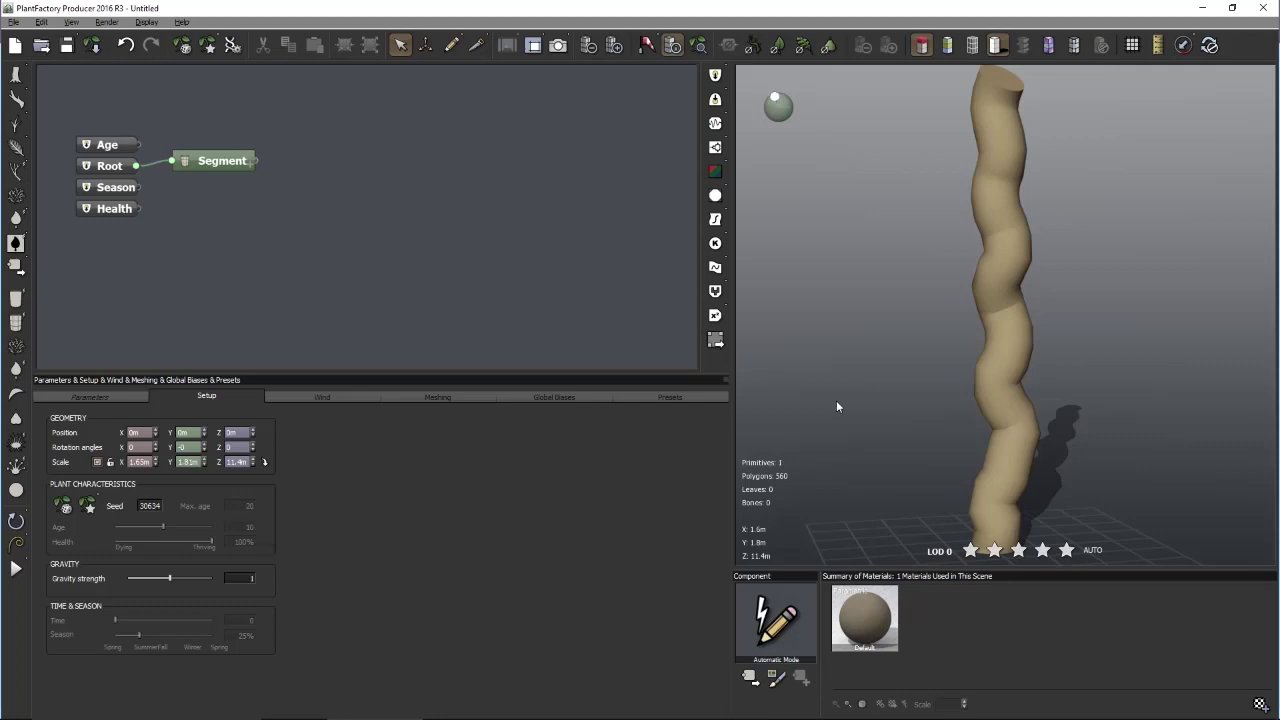
Set the trunk Segment node's Length to 10
click(215, 161)
drag(130, 475, 115, 476)
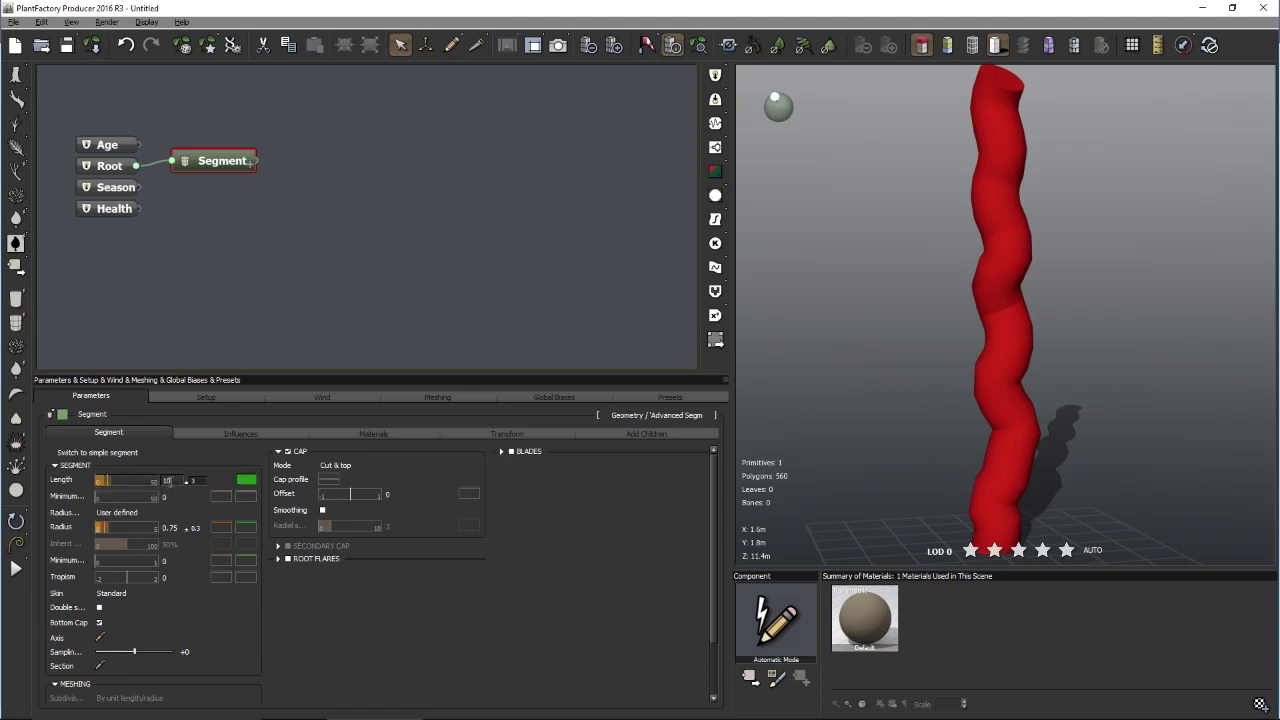
key(Return)
Stretch the trunk top up and to the right with the manipulator until its length reads 11.98
click(427, 45)
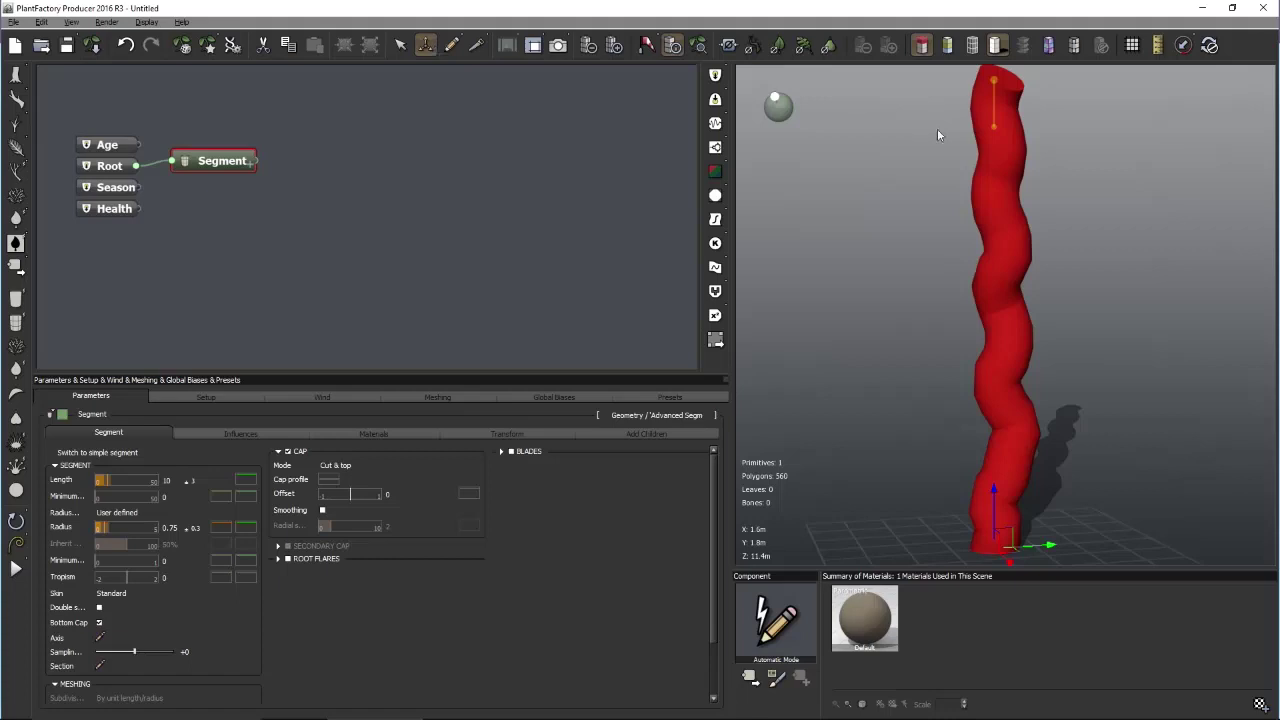
drag(994, 82, 1100, 12)
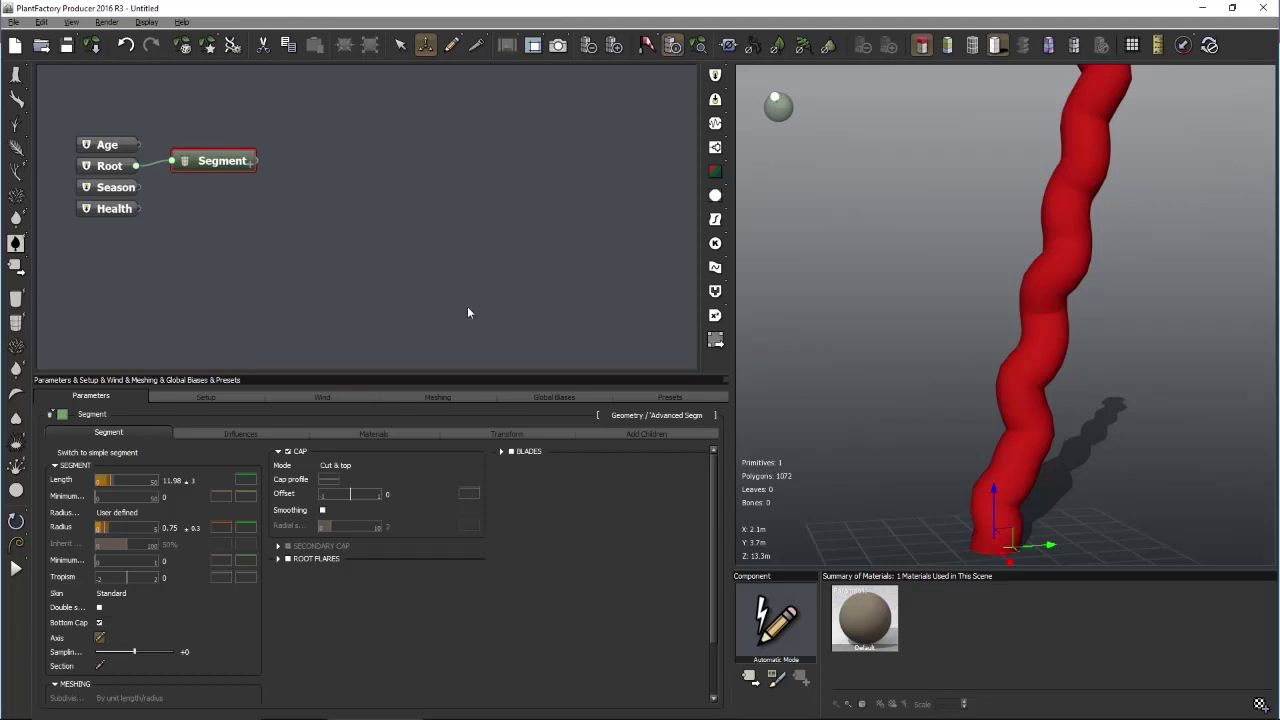
click(186, 166)
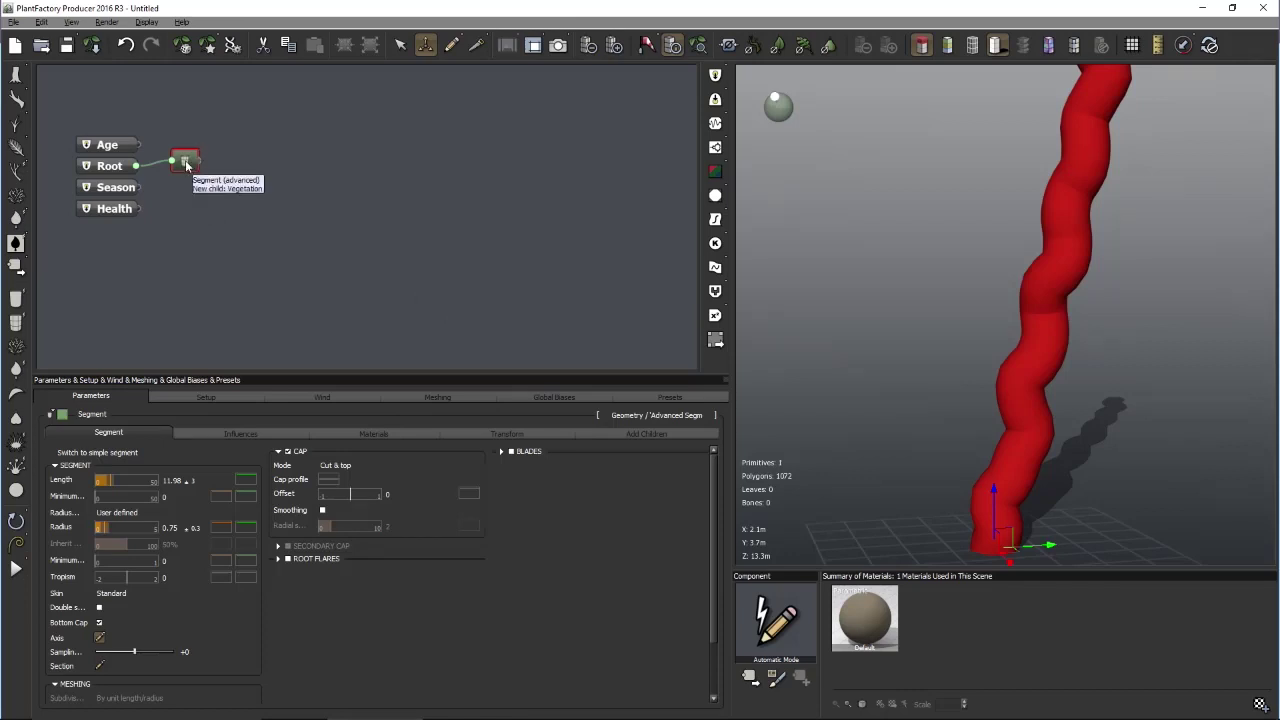
click(186, 166)
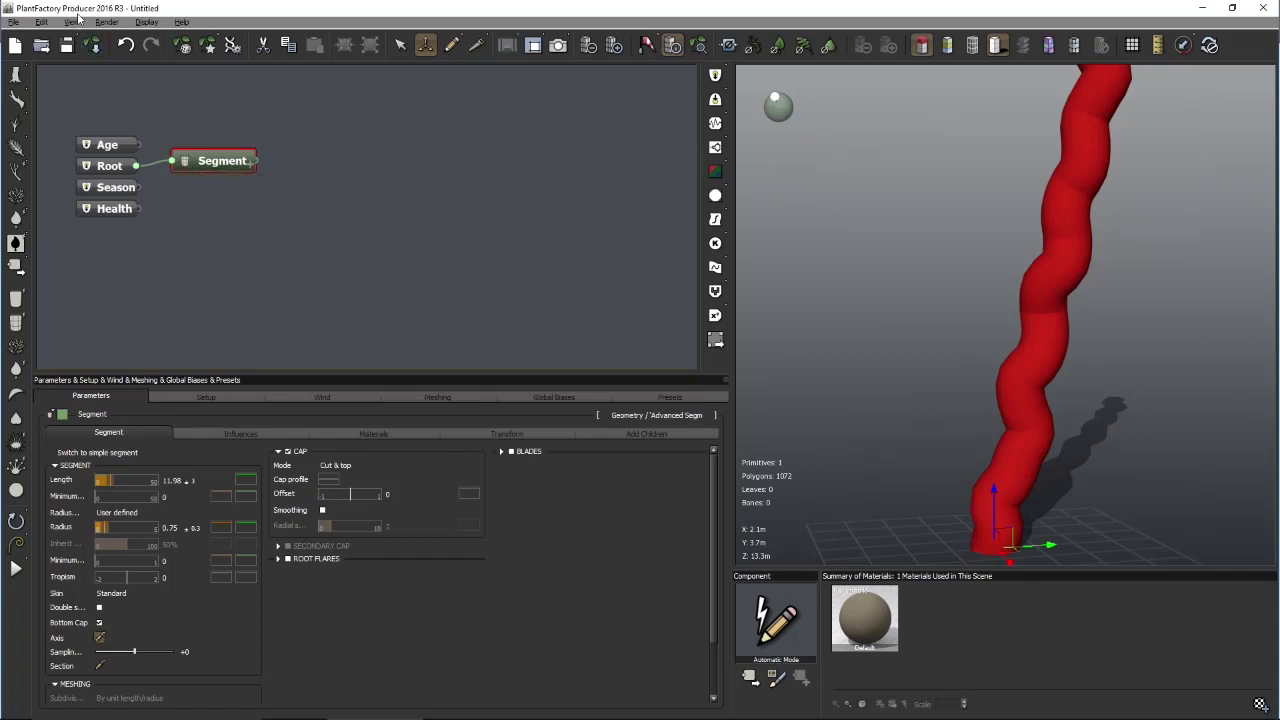
click(72, 22)
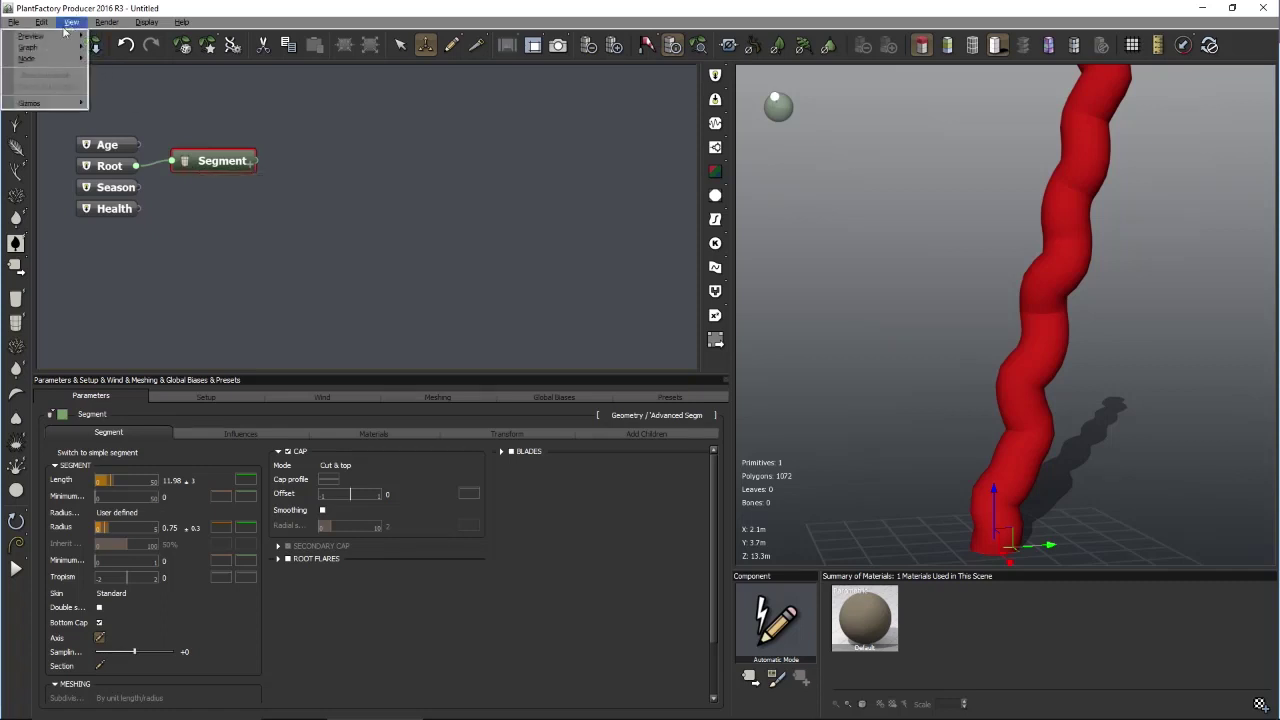
mouse_move(57, 49)
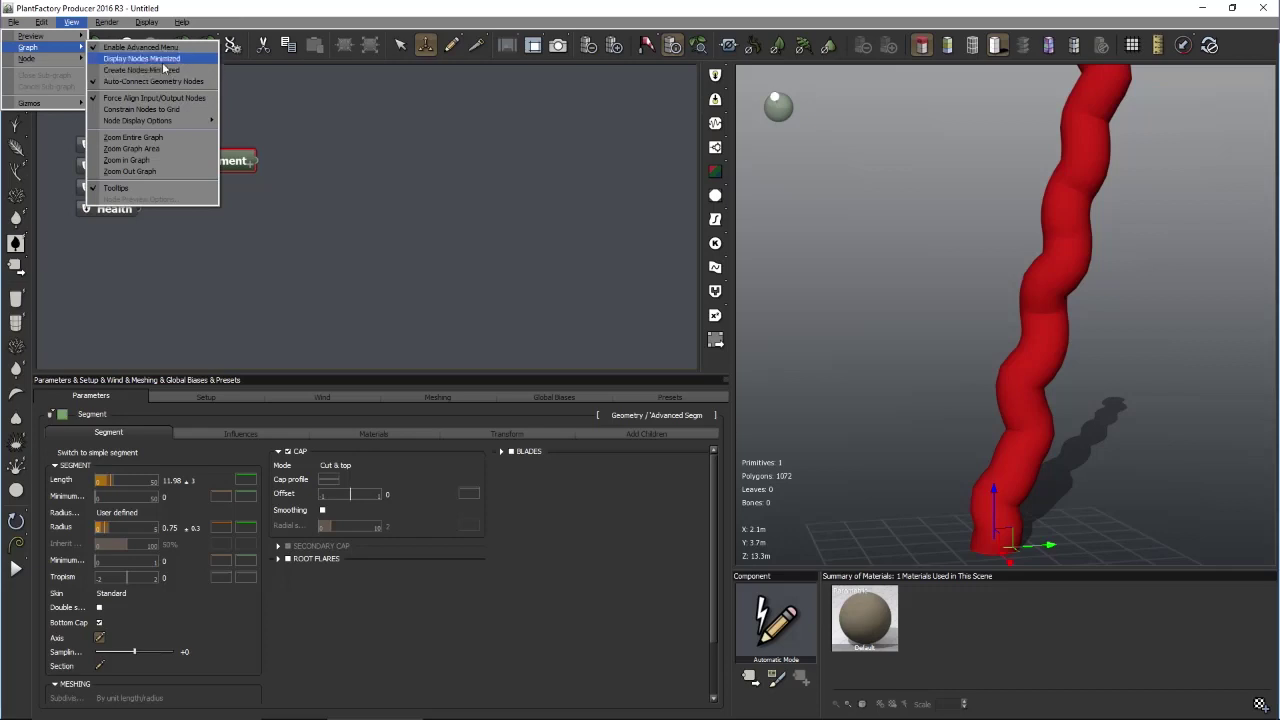
click(327, 170)
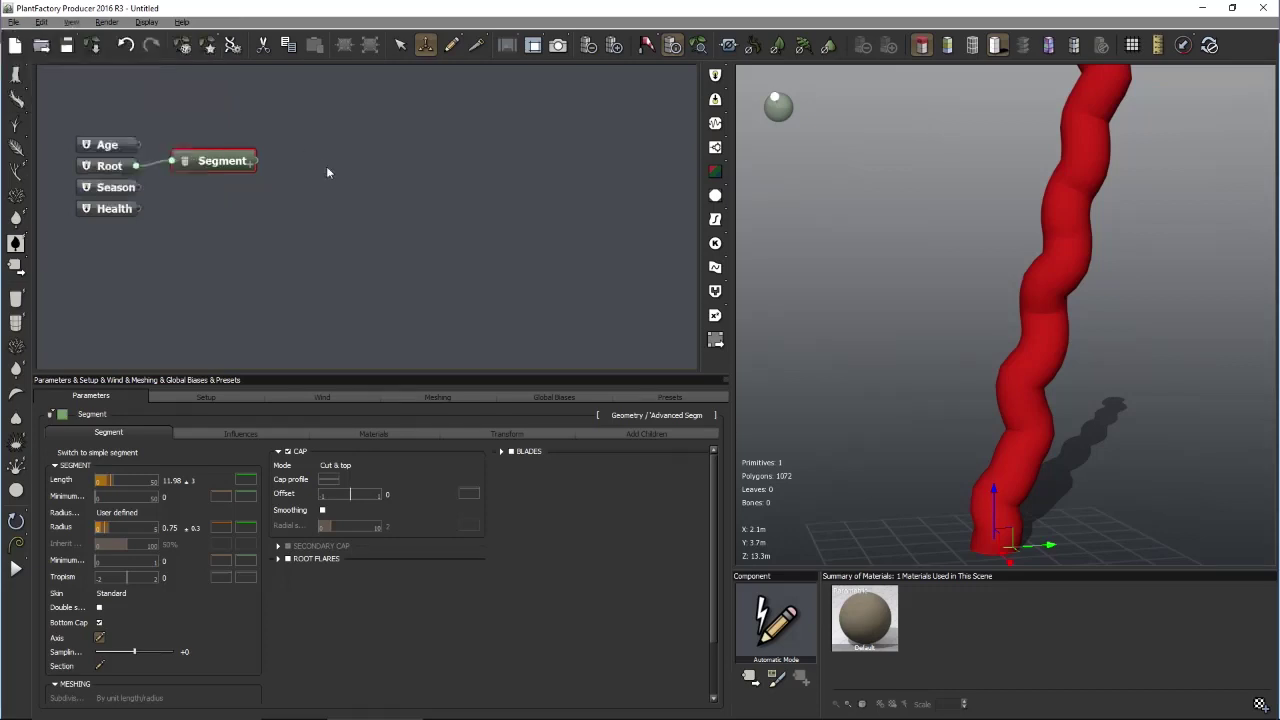
click(327, 170)
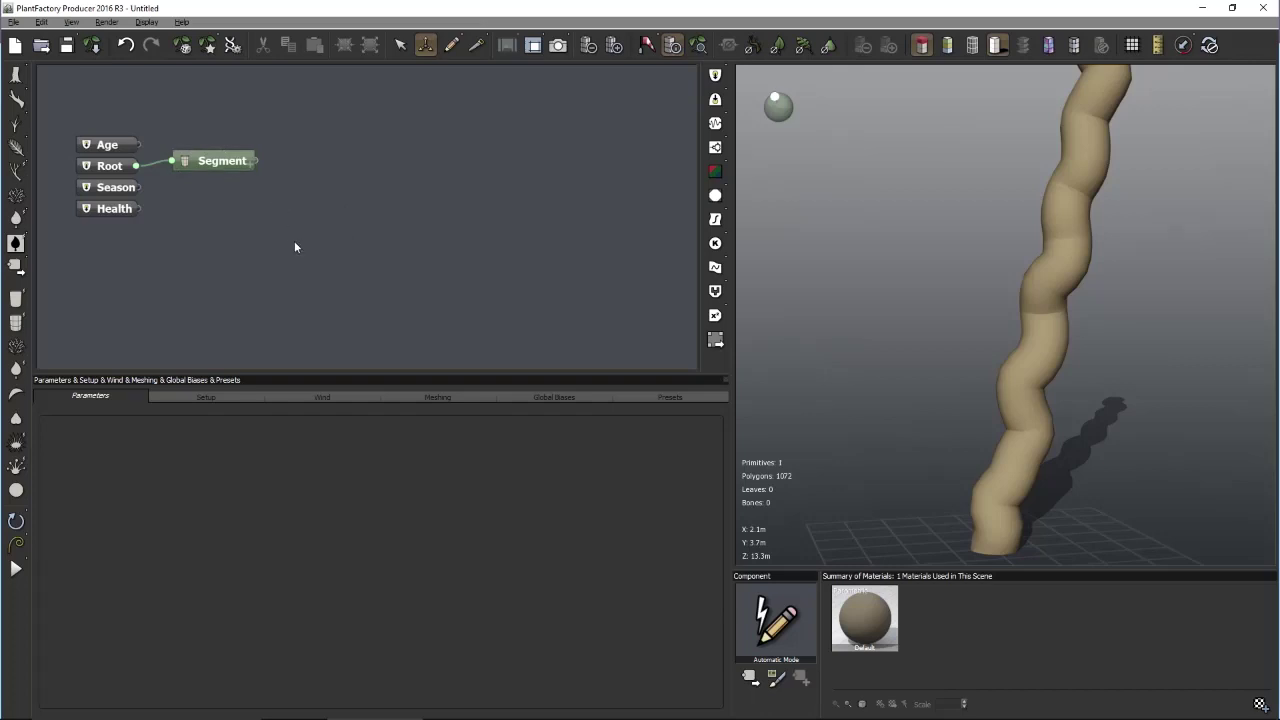
Add a Geometry > Branch Segment node and link it to the trunk Segment
right_click(319, 161)
mouse_move(340, 172)
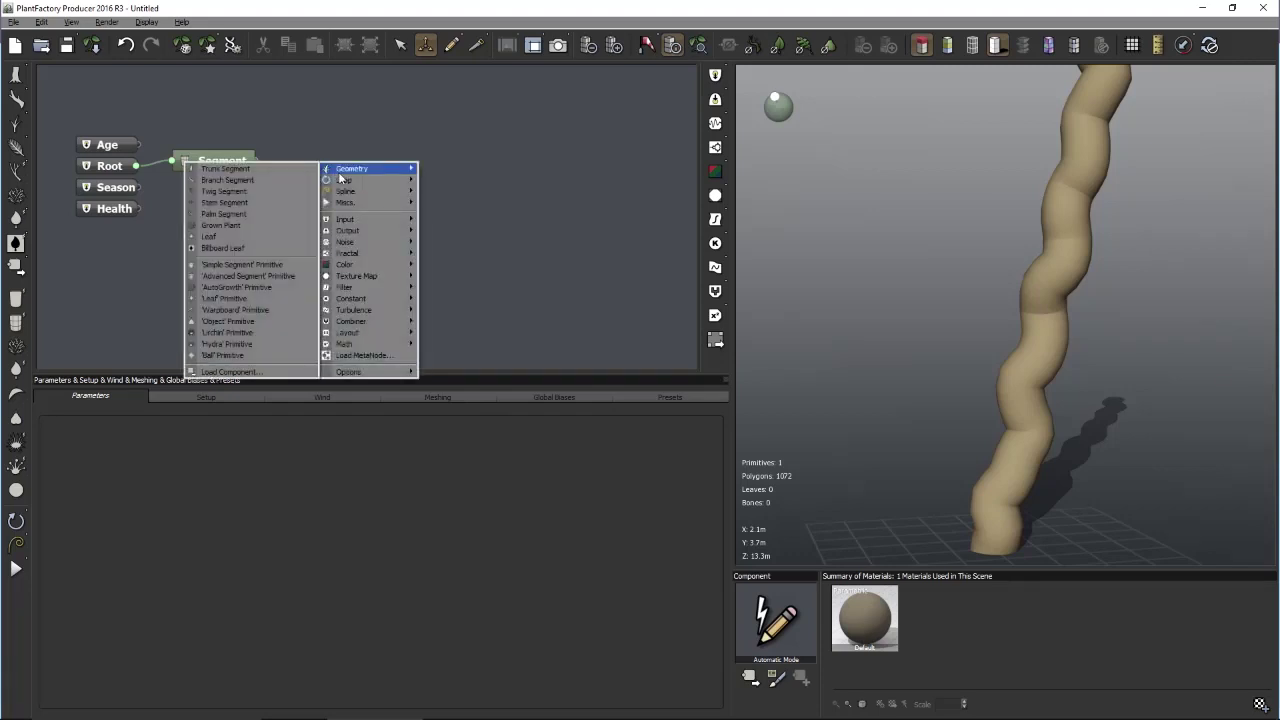
click(259, 179)
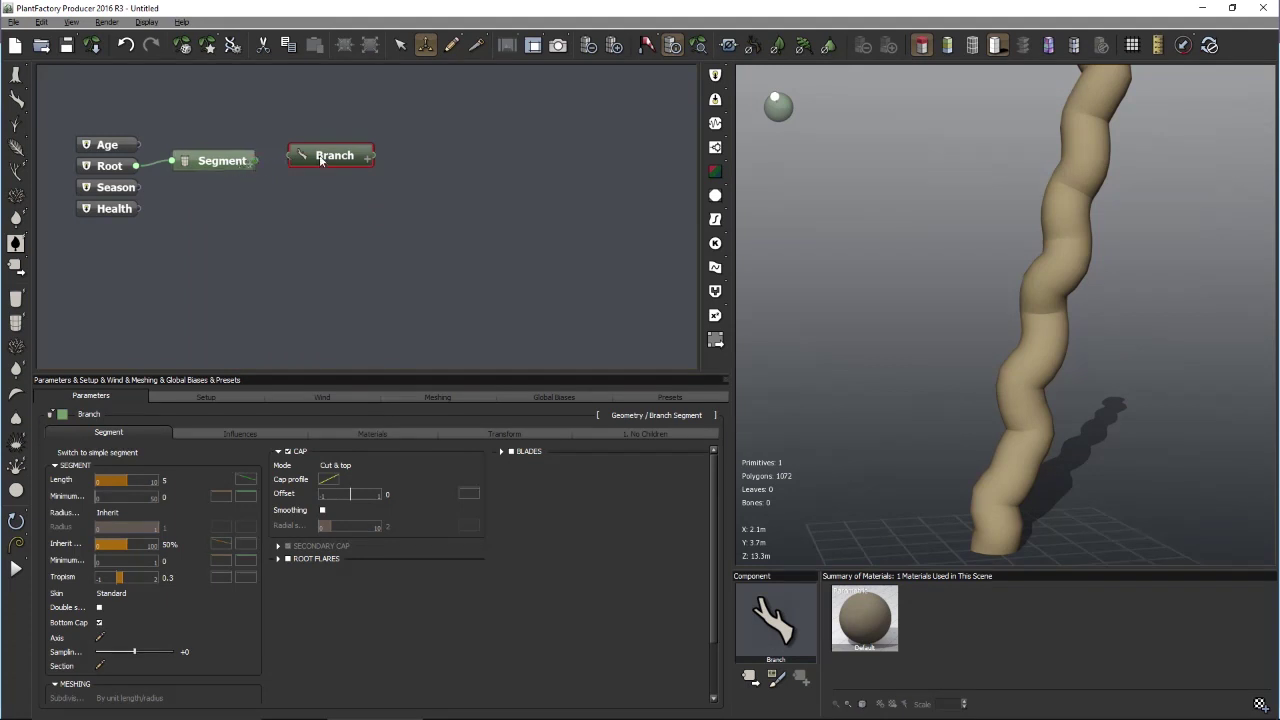
drag(290, 160, 212, 164)
click(413, 255)
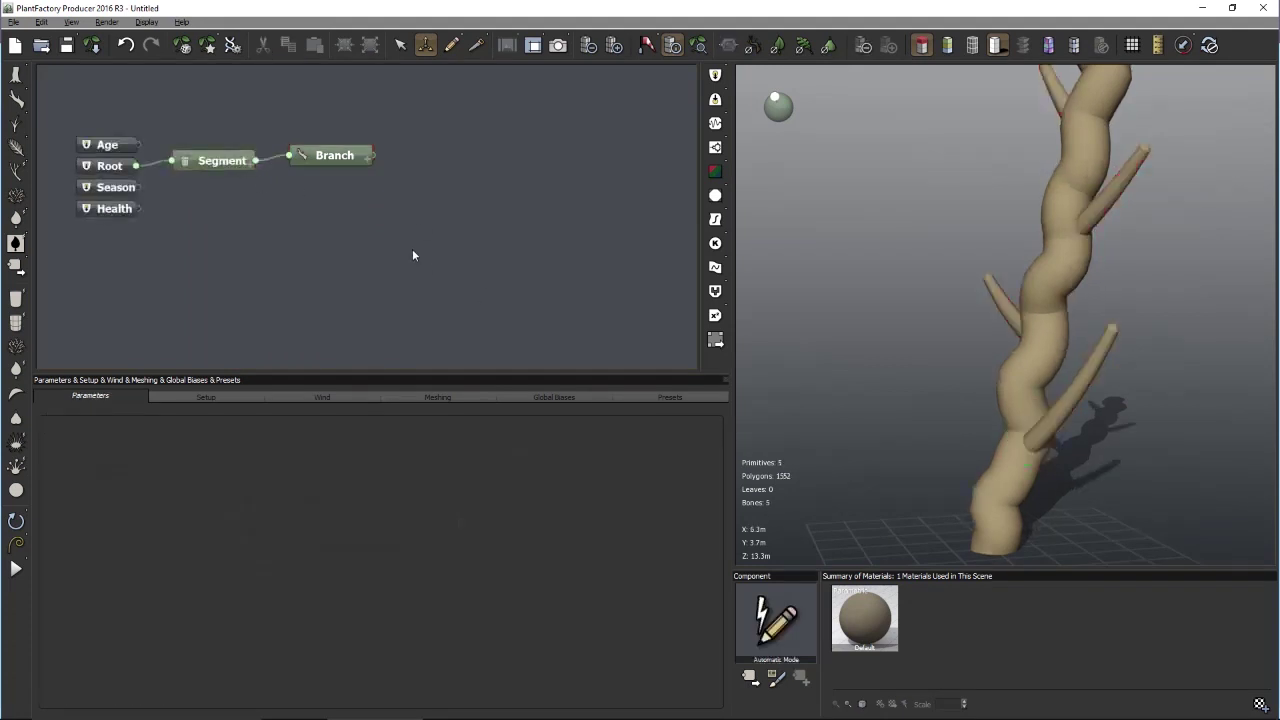
drag(867, 347, 929, 346)
Group the Segment and Branch Segment nodes into one MetaNode
drag(165, 200, 382, 110)
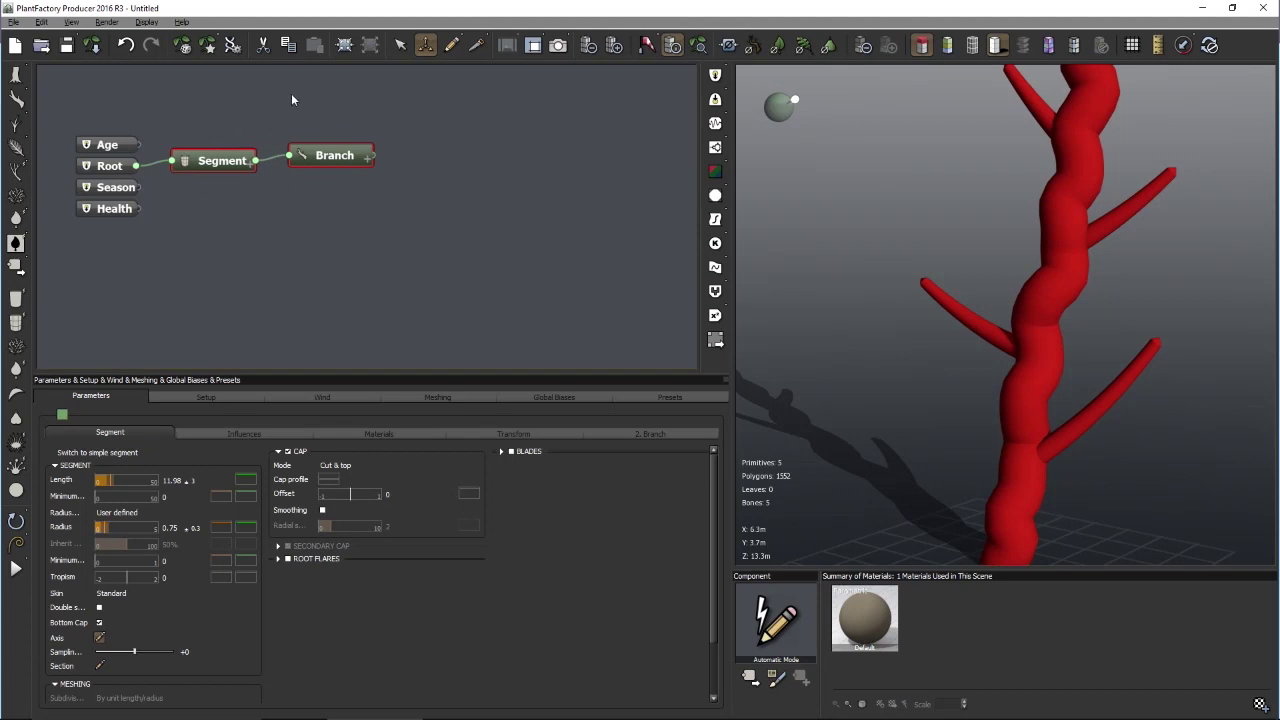
click(341, 47)
click(254, 162)
drag(271, 155, 251, 172)
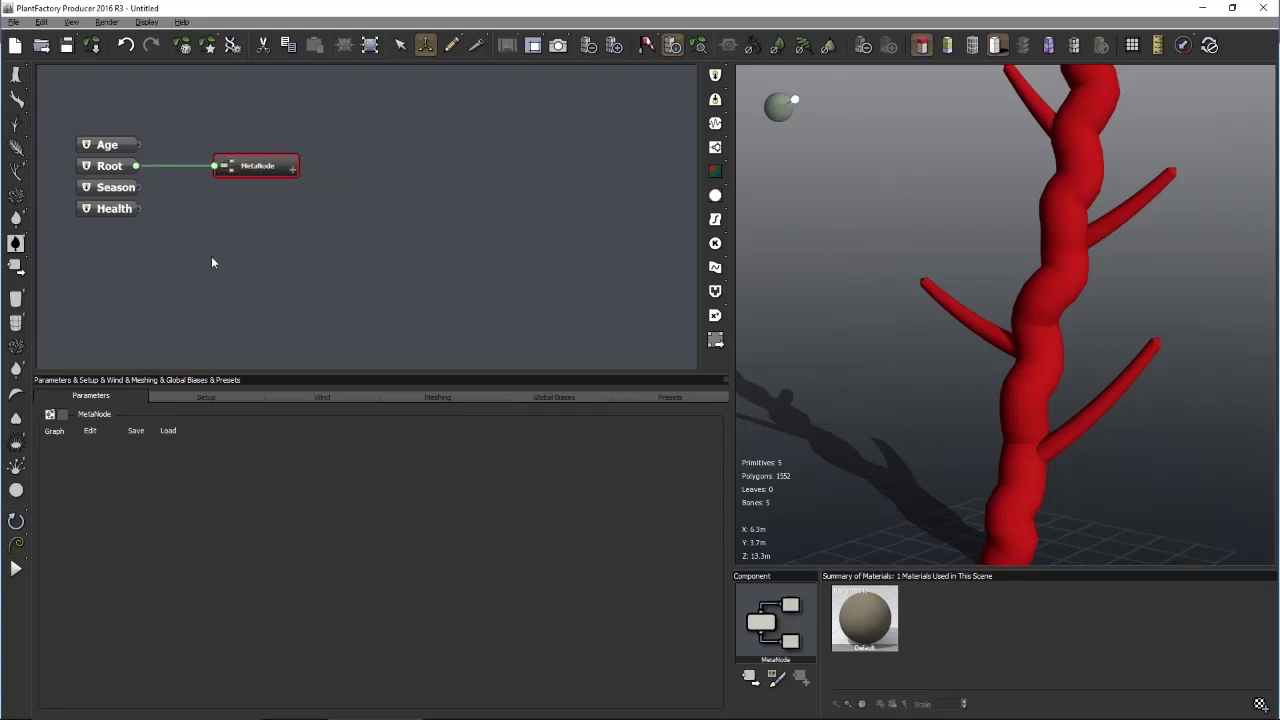
click(136, 431)
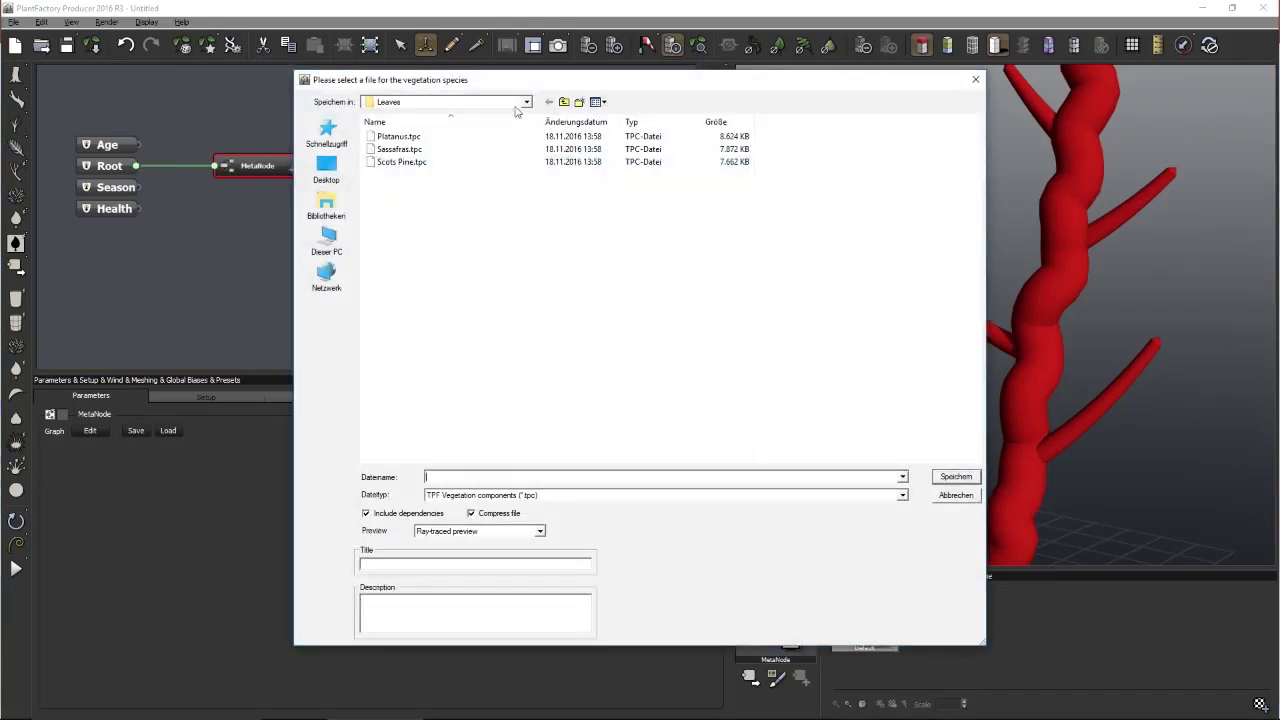
Save the MetaNode as component 'Test Brush' on the Desktop and accept the preview
click(527, 102)
scroll(400, 140, up, 1)
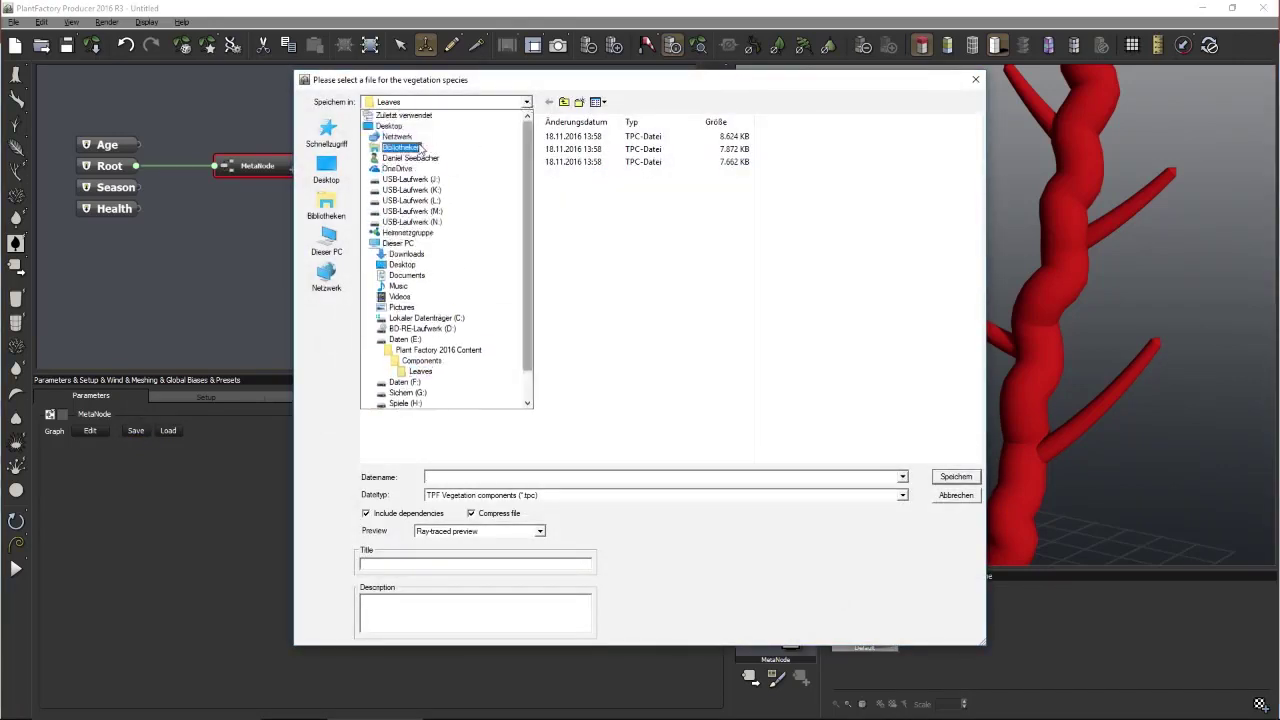
click(398, 128)
text(Test Brush)
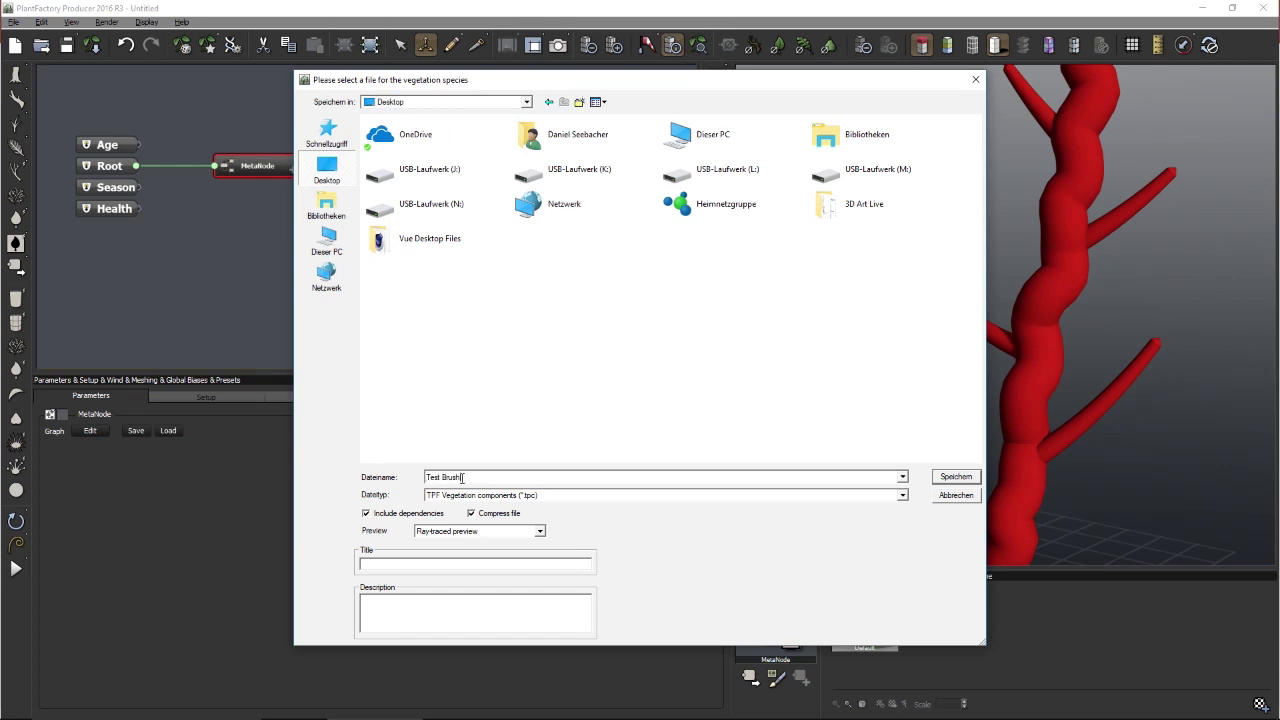
click(943, 478)
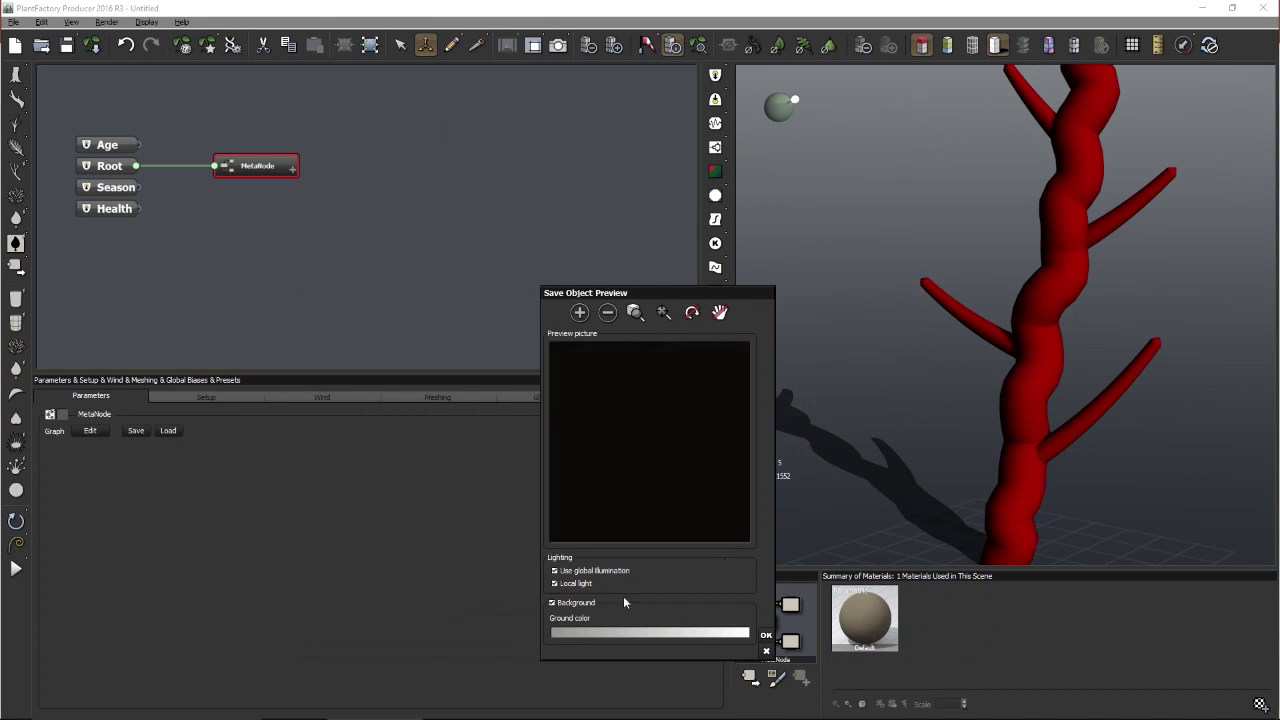
click(766, 635)
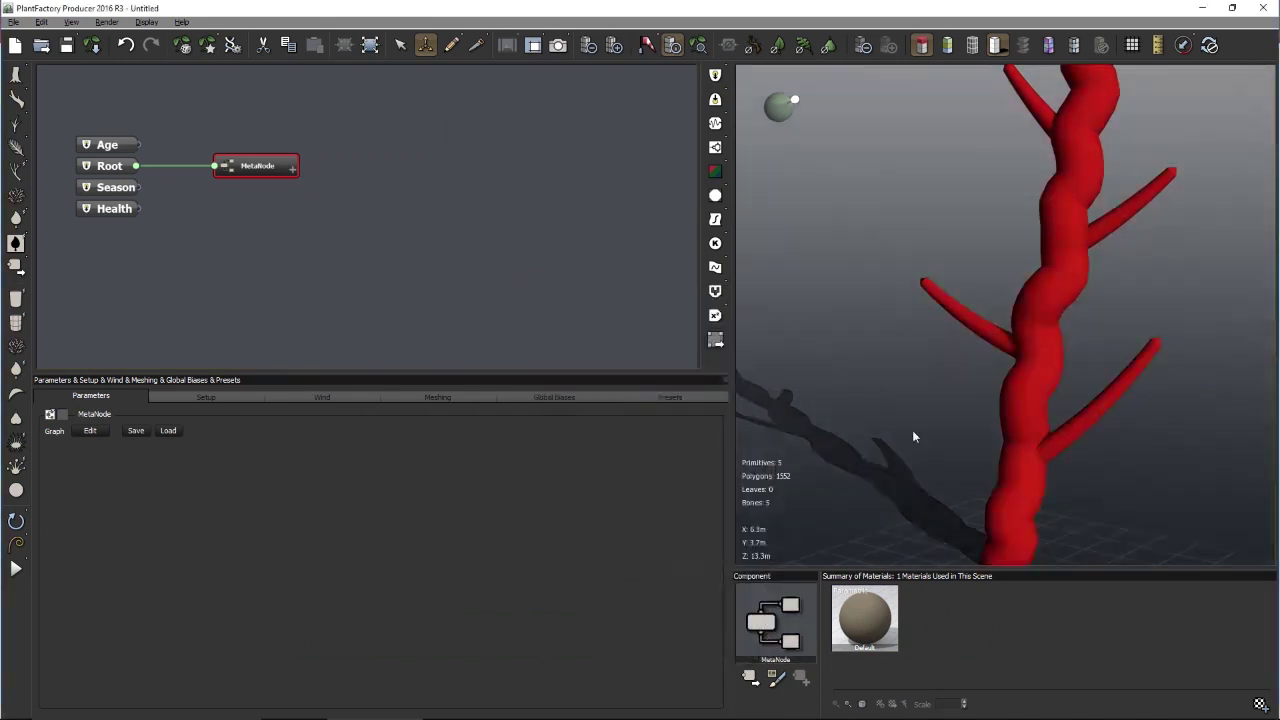
click(490, 176)
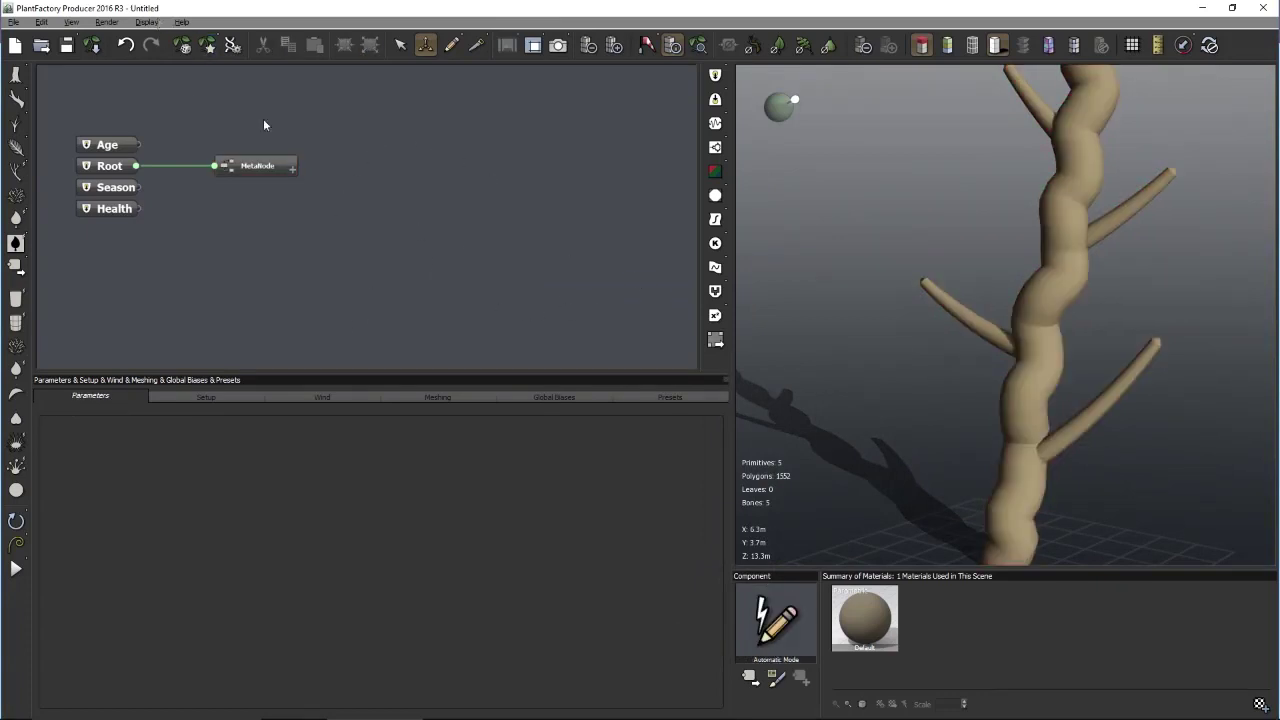
click(749, 678)
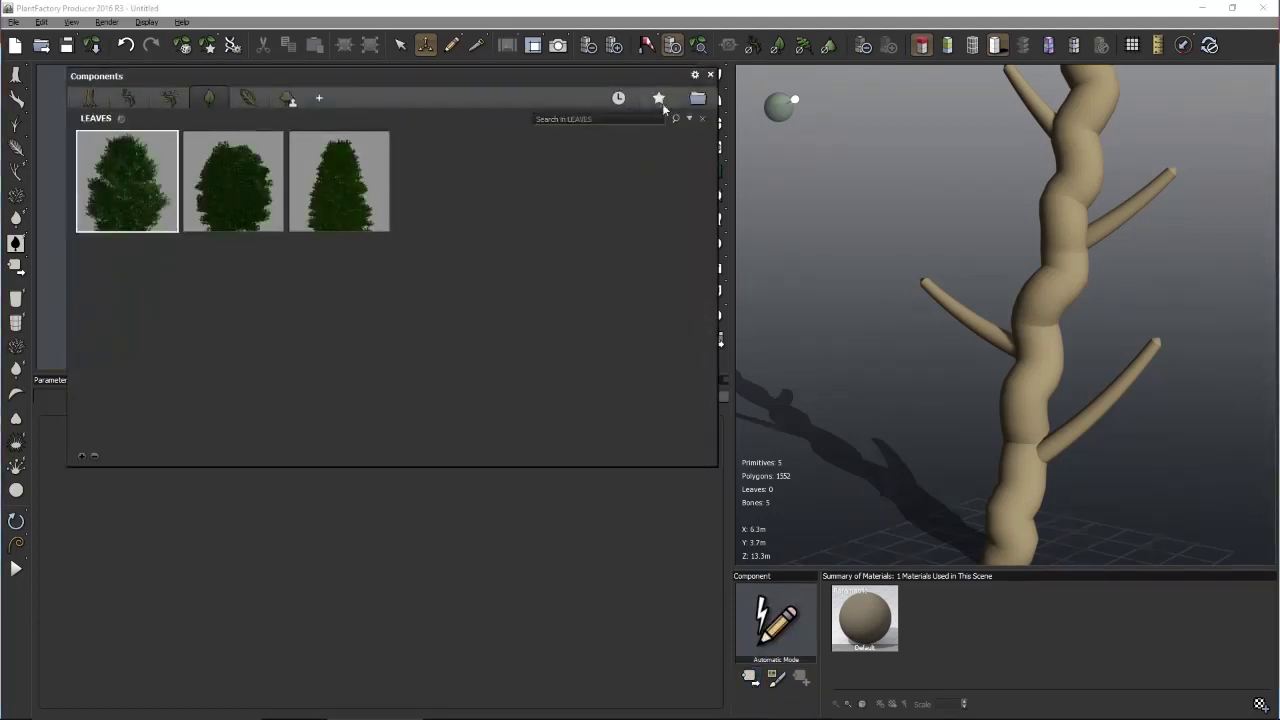
Load the Test Brush.tpc component from the Desktop in the Components browser
click(697, 100)
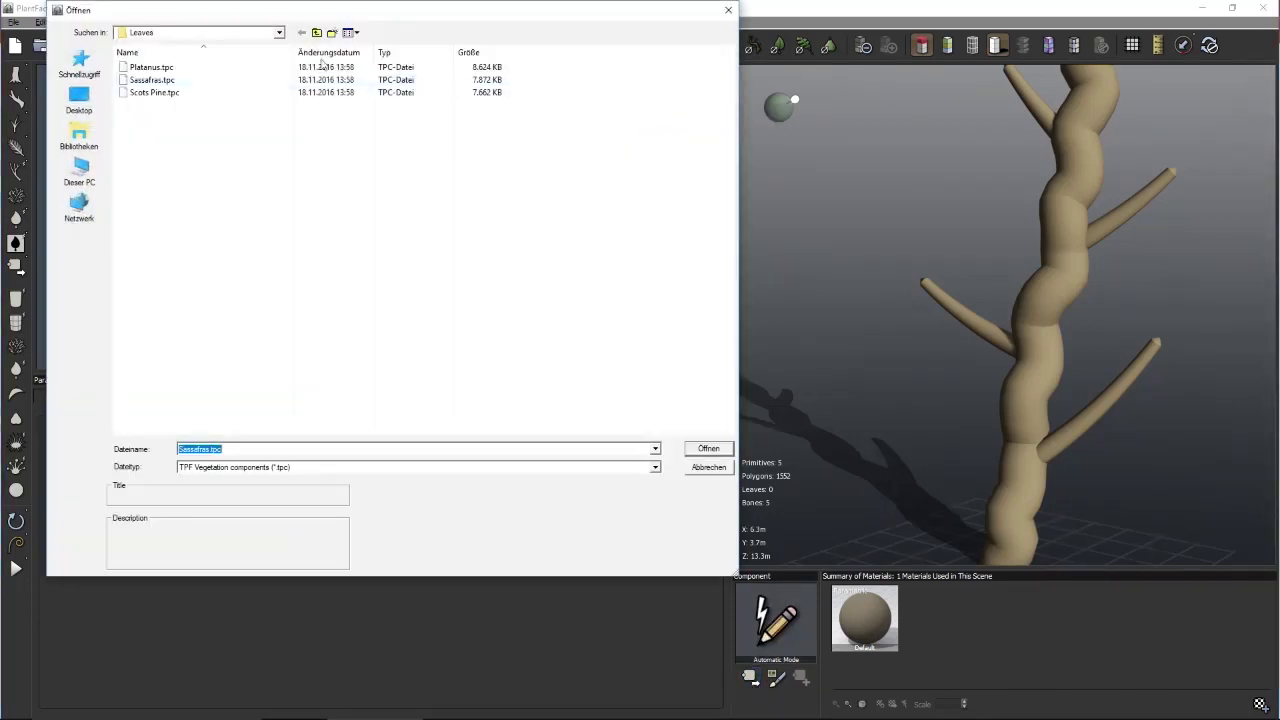
click(279, 32)
scroll(279, 72, up, 2)
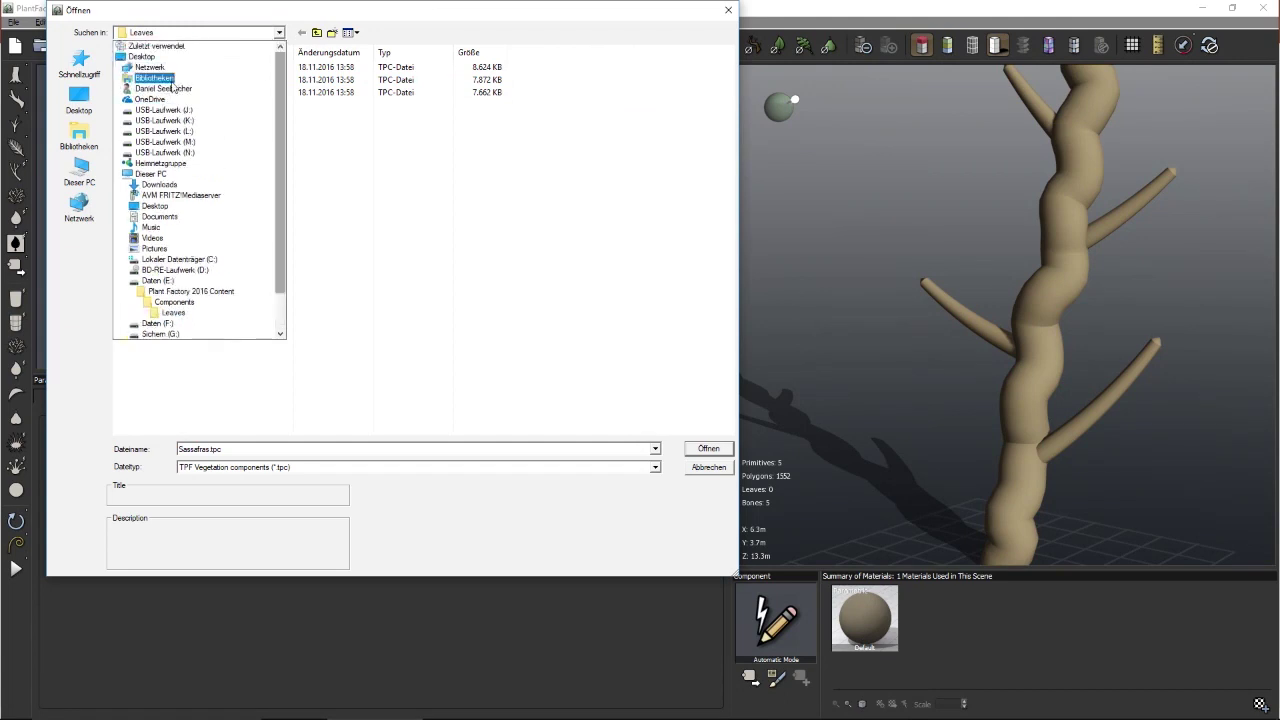
click(143, 47)
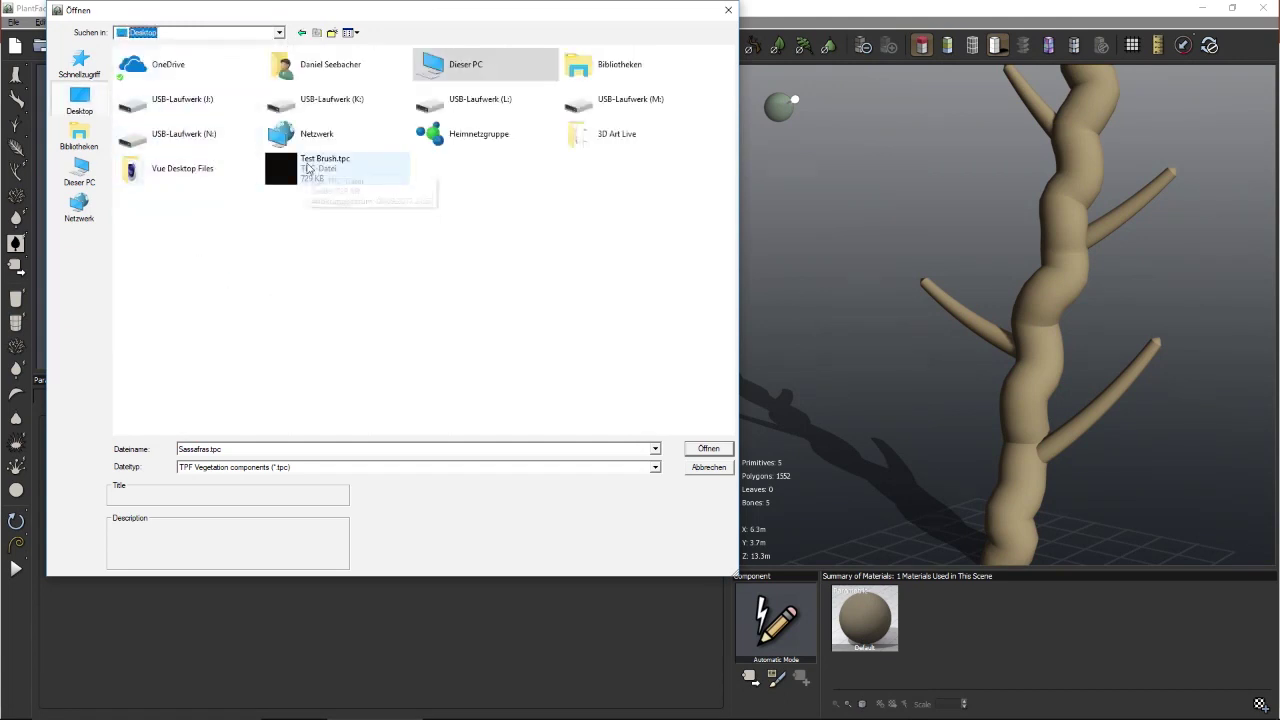
double_click(306, 168)
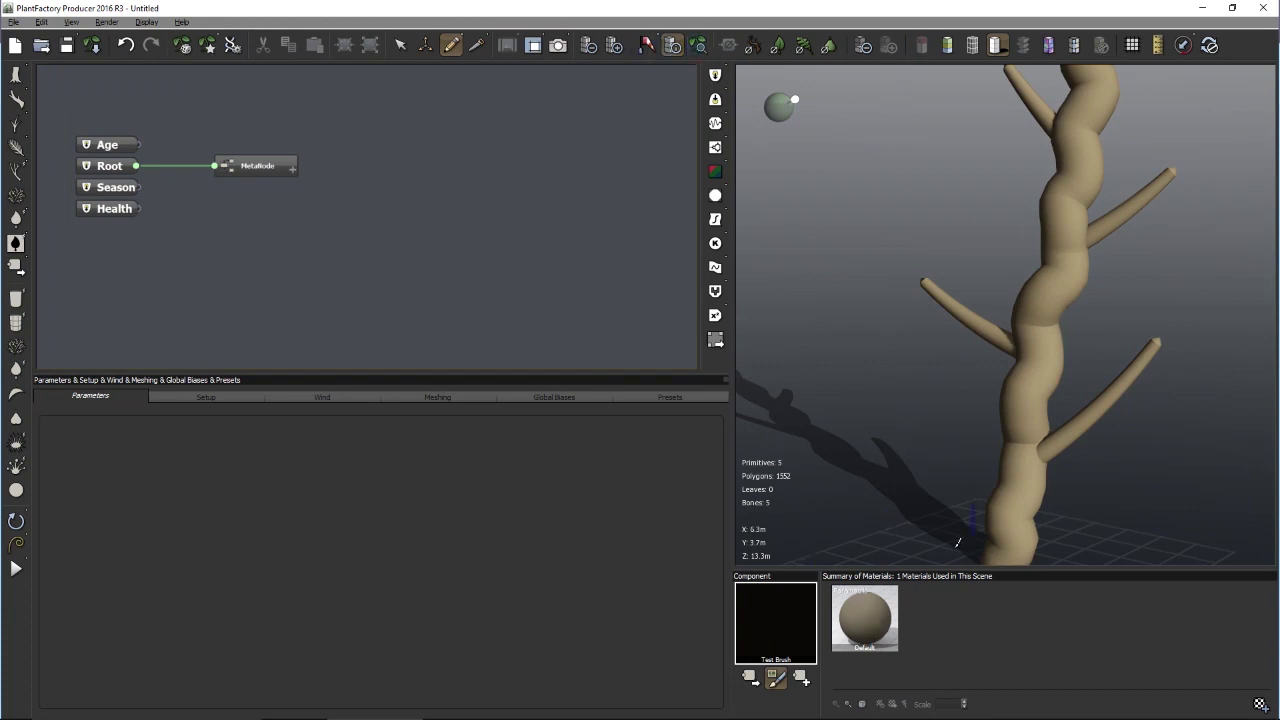
Paint a second branched trunk upward from the grid beside the first
scroll(974, 470, down, 3)
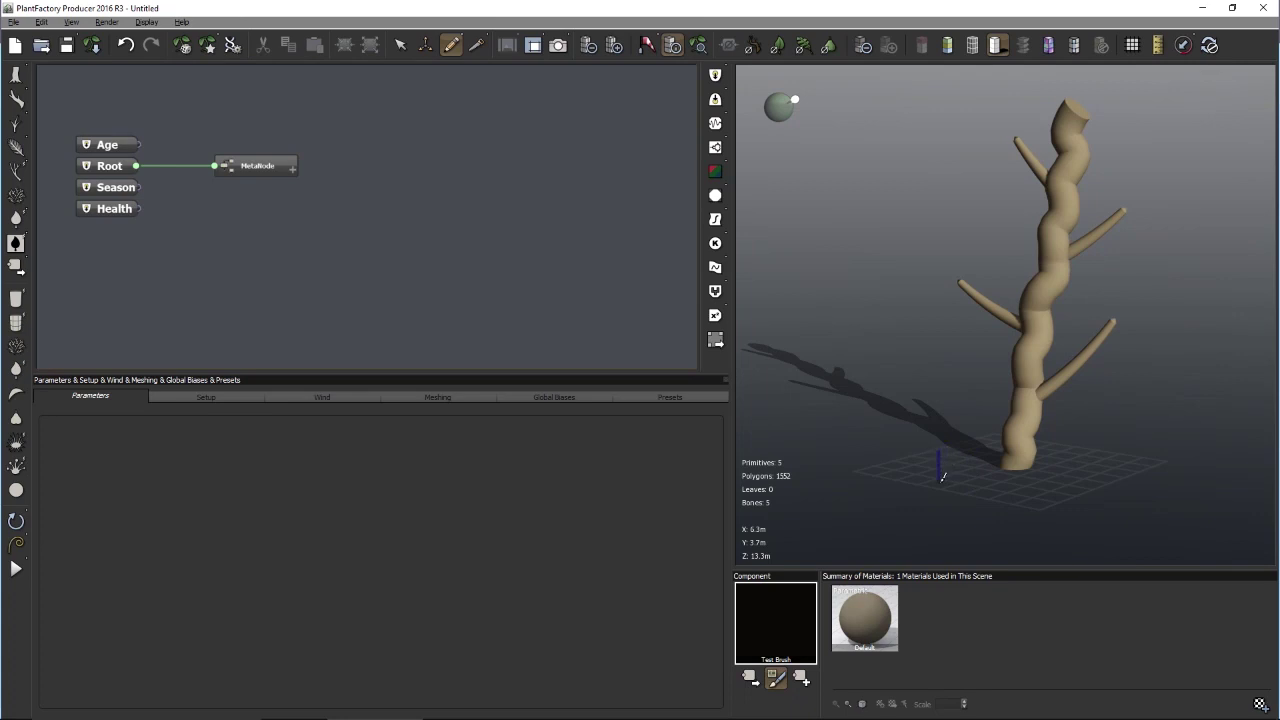
mouse_move(942, 476)
mouse_down()
mouse_move(924, 161)
mouse_move(864, 72)
mouse_move(789, 14)
mouse_up()
mouse_move(870, 250)
middle_down()
mouse_move(863, 340)
mouse_move(923, 297)
mouse_move(990, 300)
middle_up()
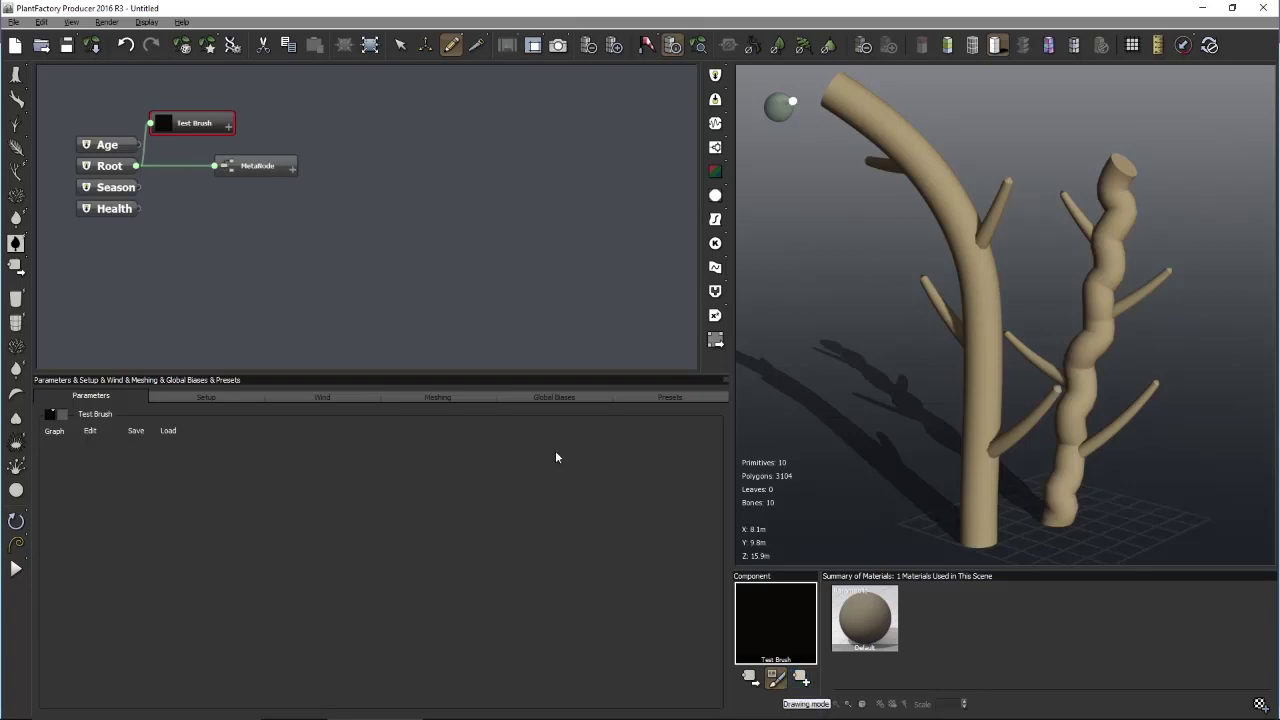
click(16, 46)
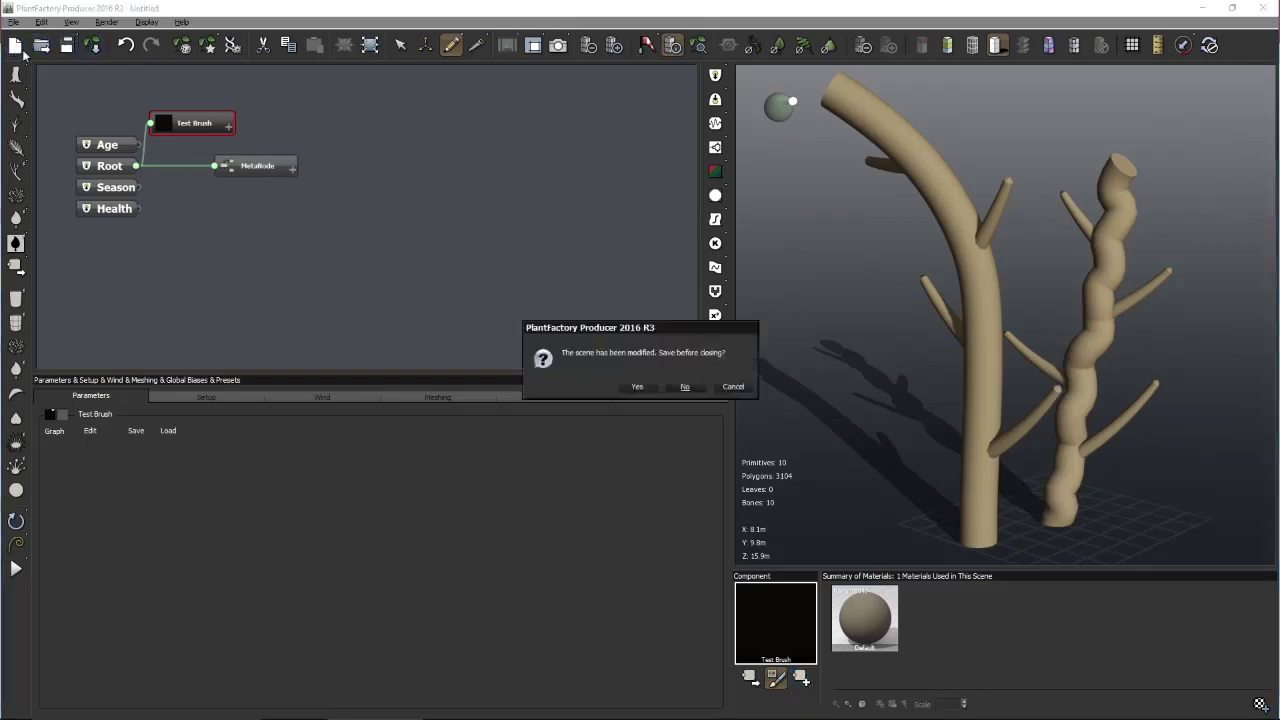
Discard the old scene's changes and add a Warpboard node fed from Root
click(684, 387)
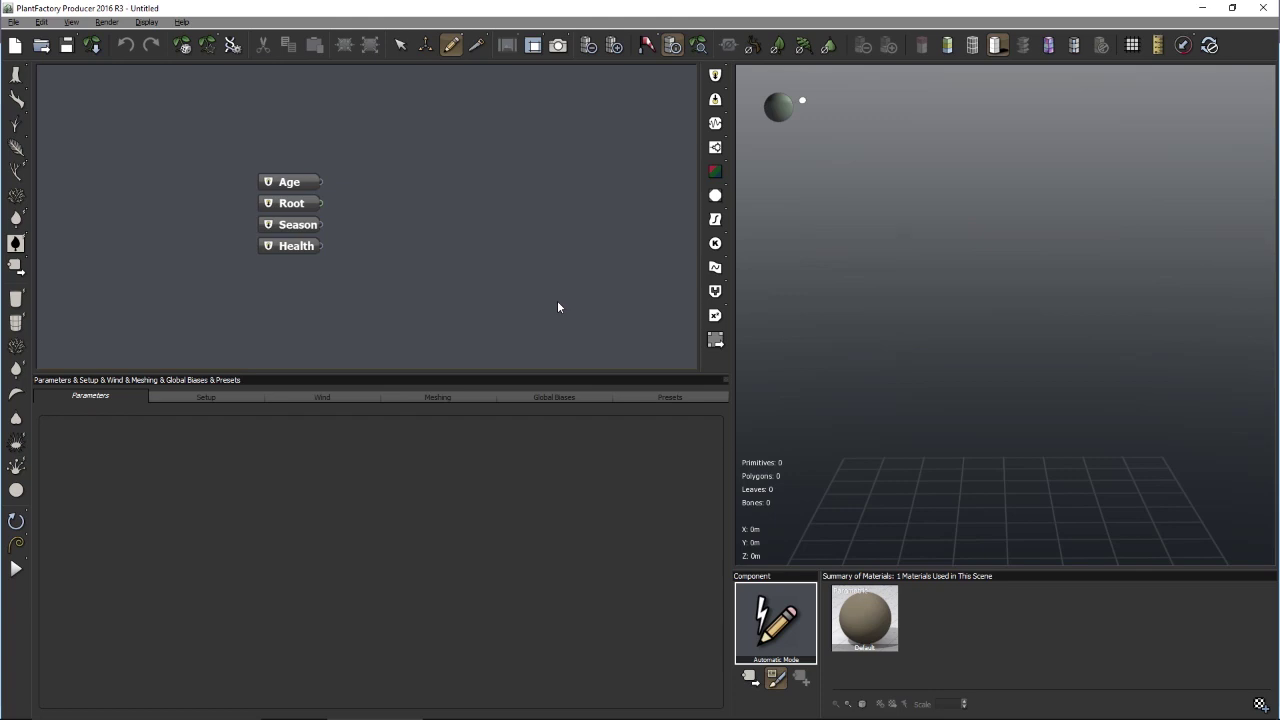
mouse_move(437, 208)
right_down()
mouse_move(363, 180)
mouse_move(335, 188)
right_up()
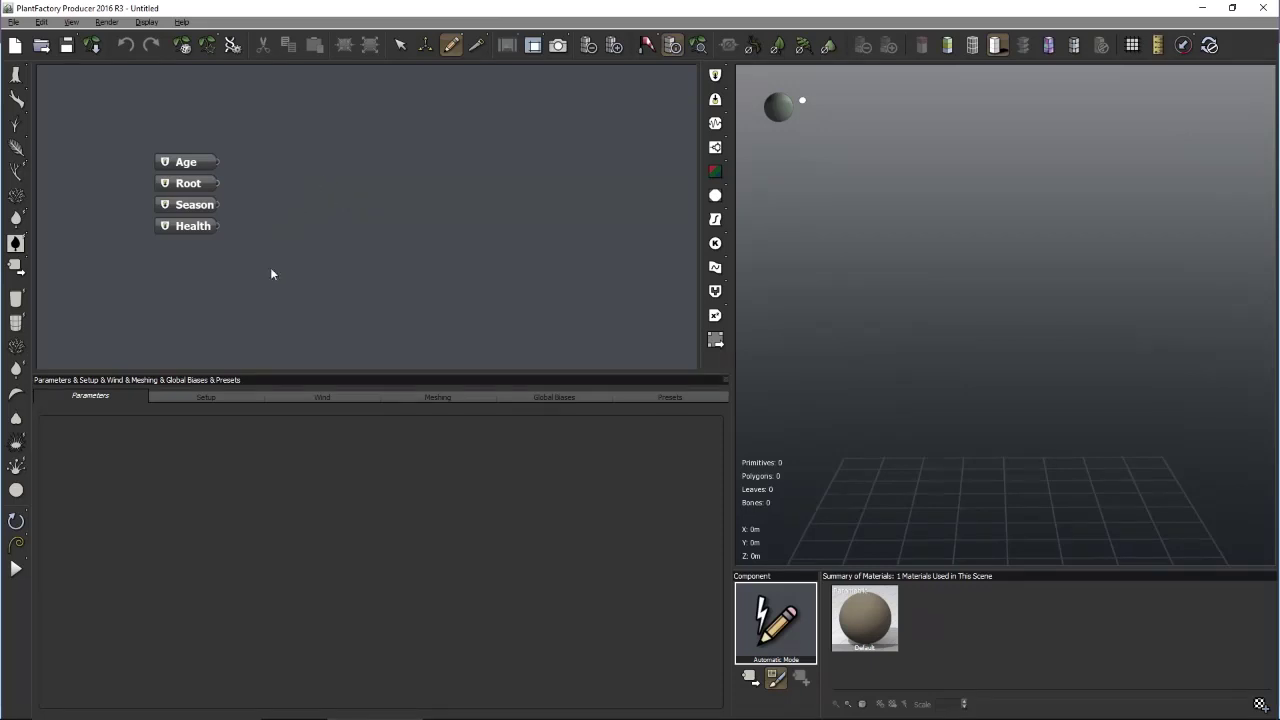
drag(371, 201, 337, 217)
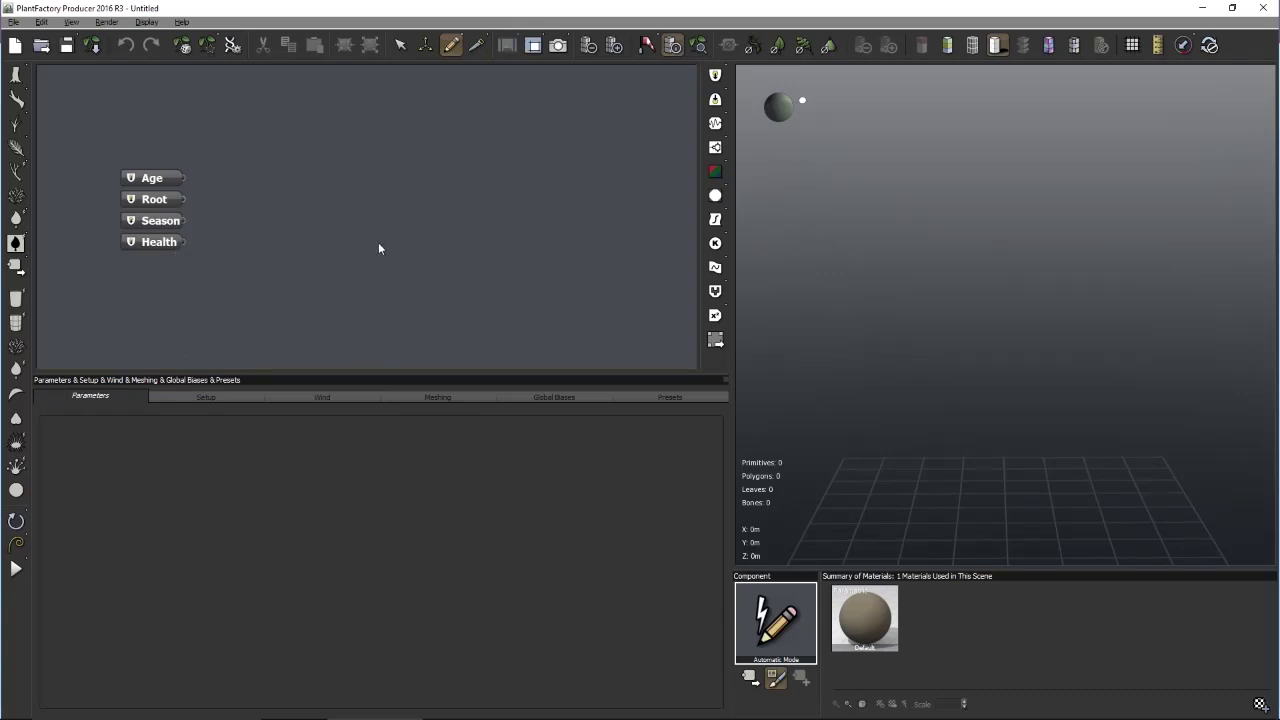
click(16, 396)
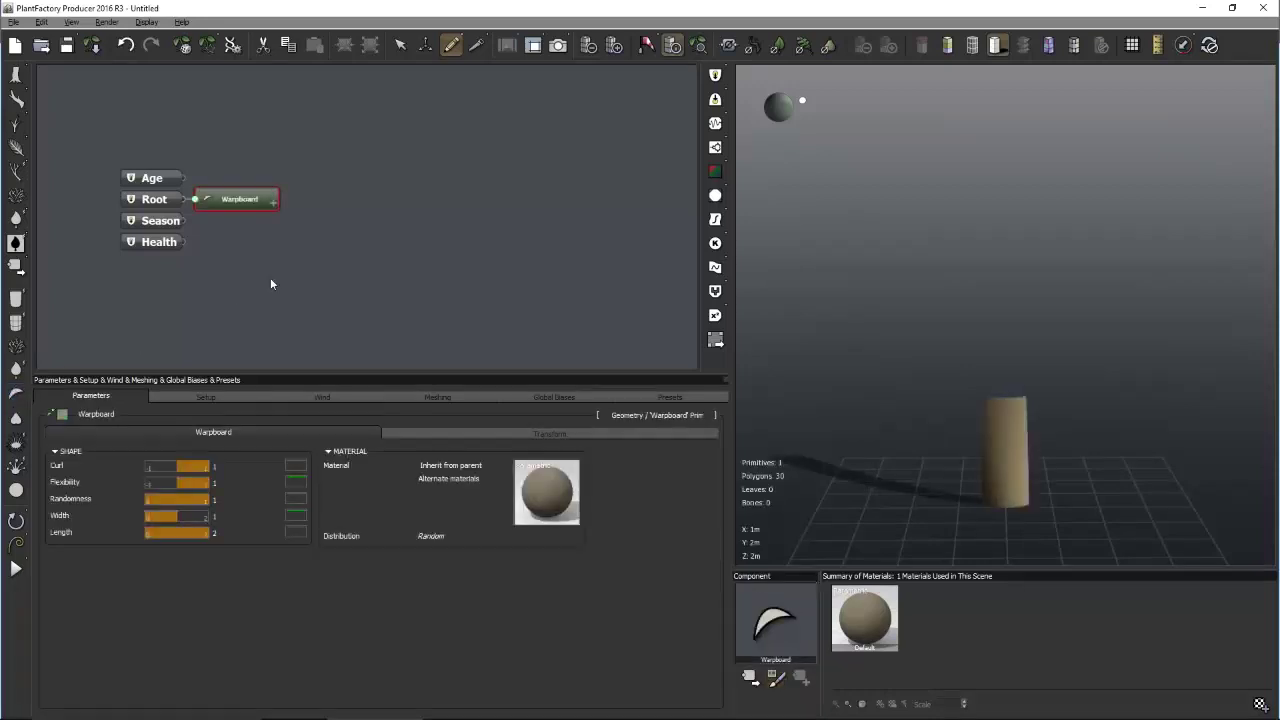
Move the Warpboard node away from Root and show the board in wireframe
drag(241, 203, 280, 209)
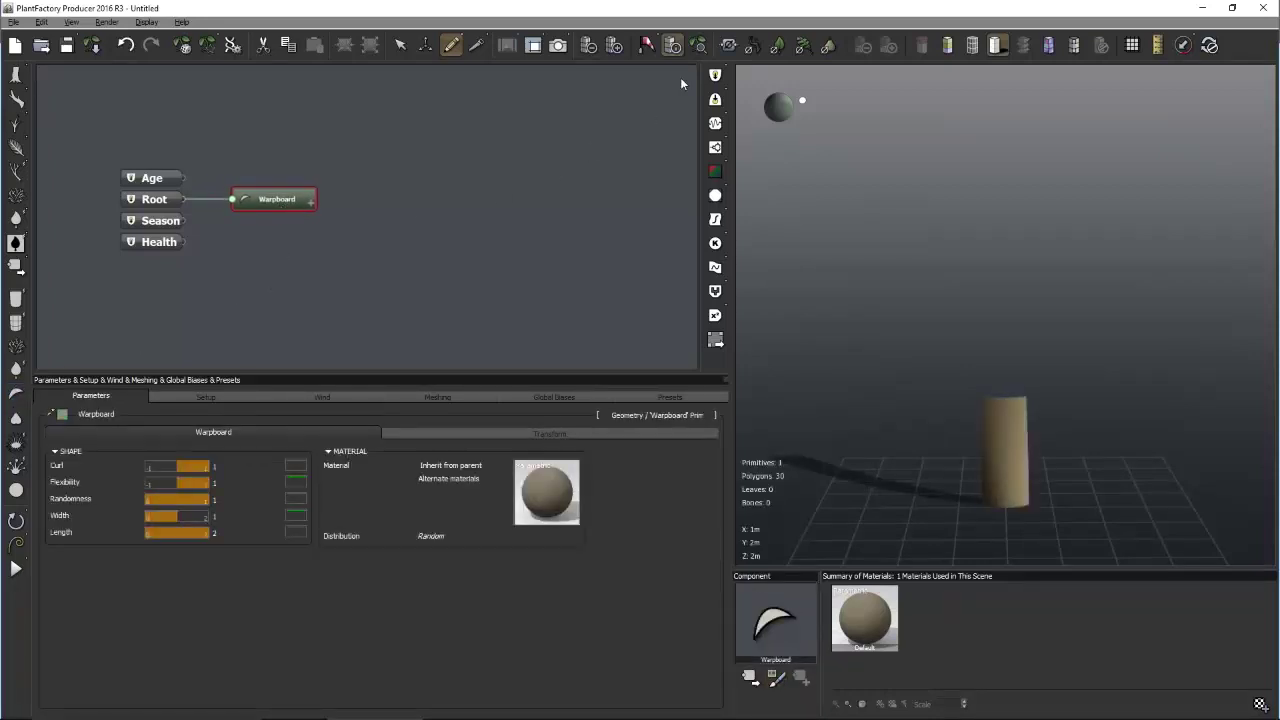
scroll(1035, 250, up, 2)
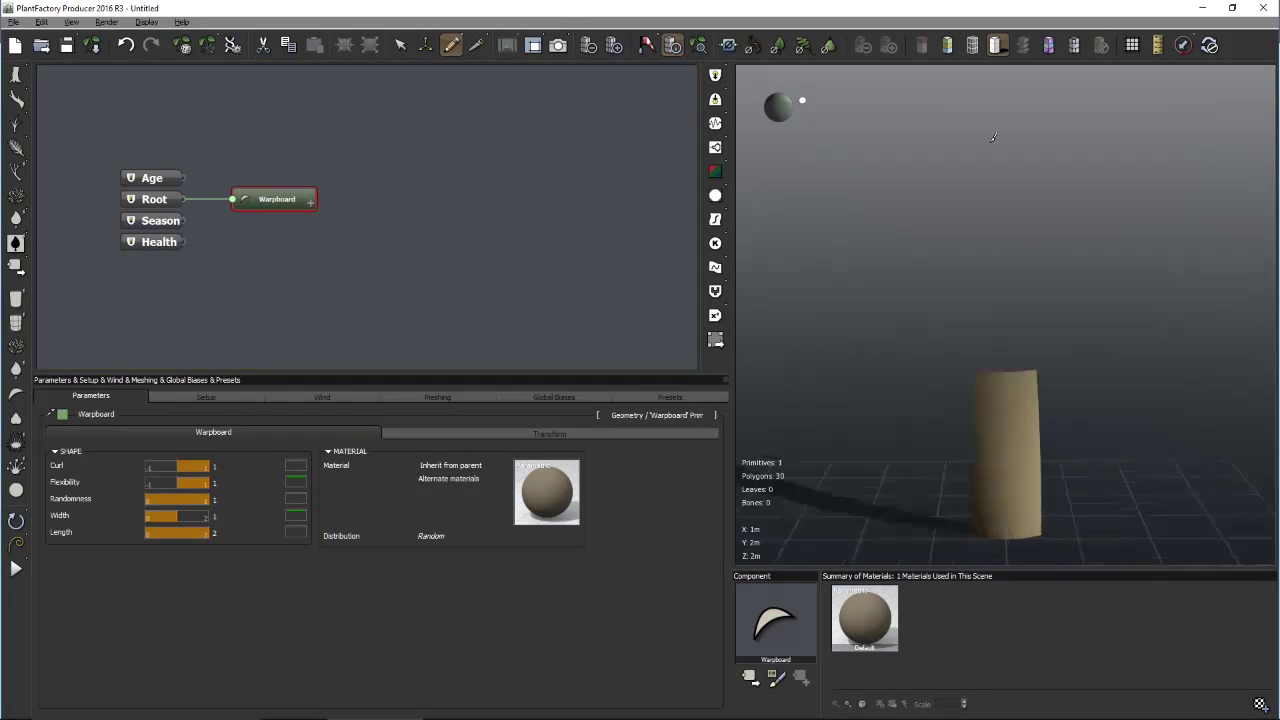
click(972, 45)
mouse_move(1030, 350)
mouse_down()
mouse_move(1022, 408)
mouse_move(1019, 335)
mouse_up()
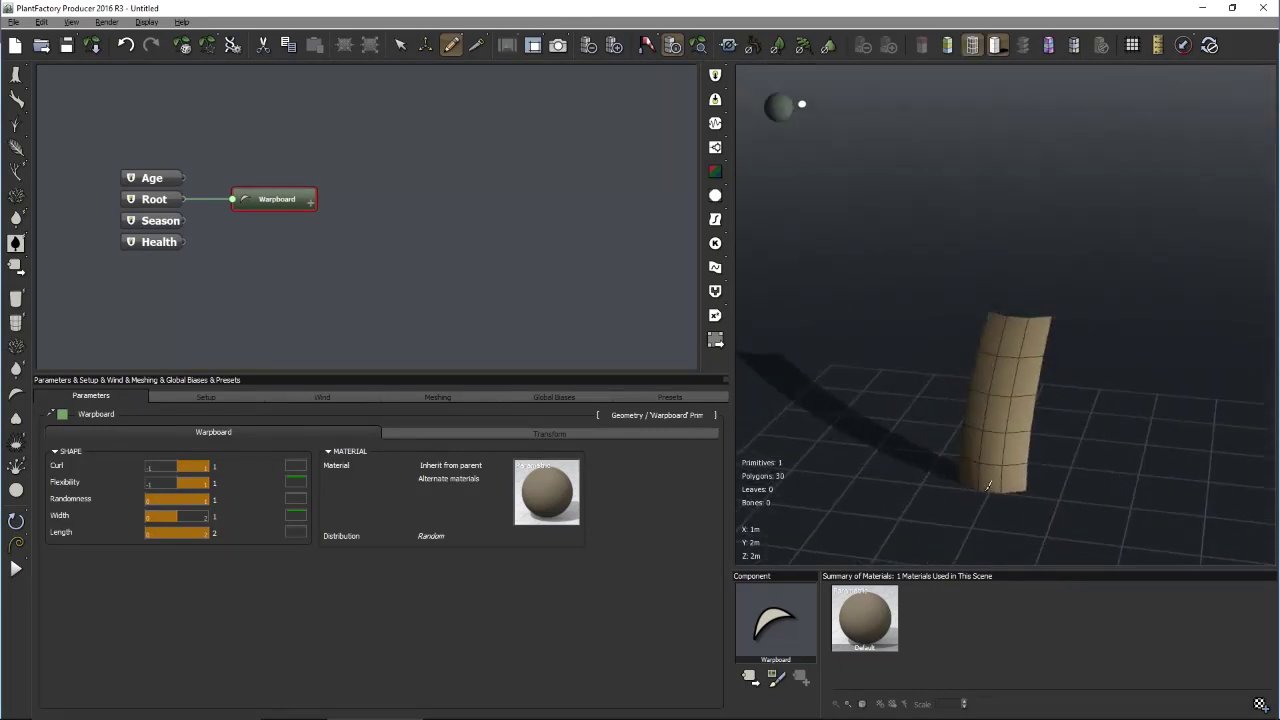
drag(989, 461, 929, 417)
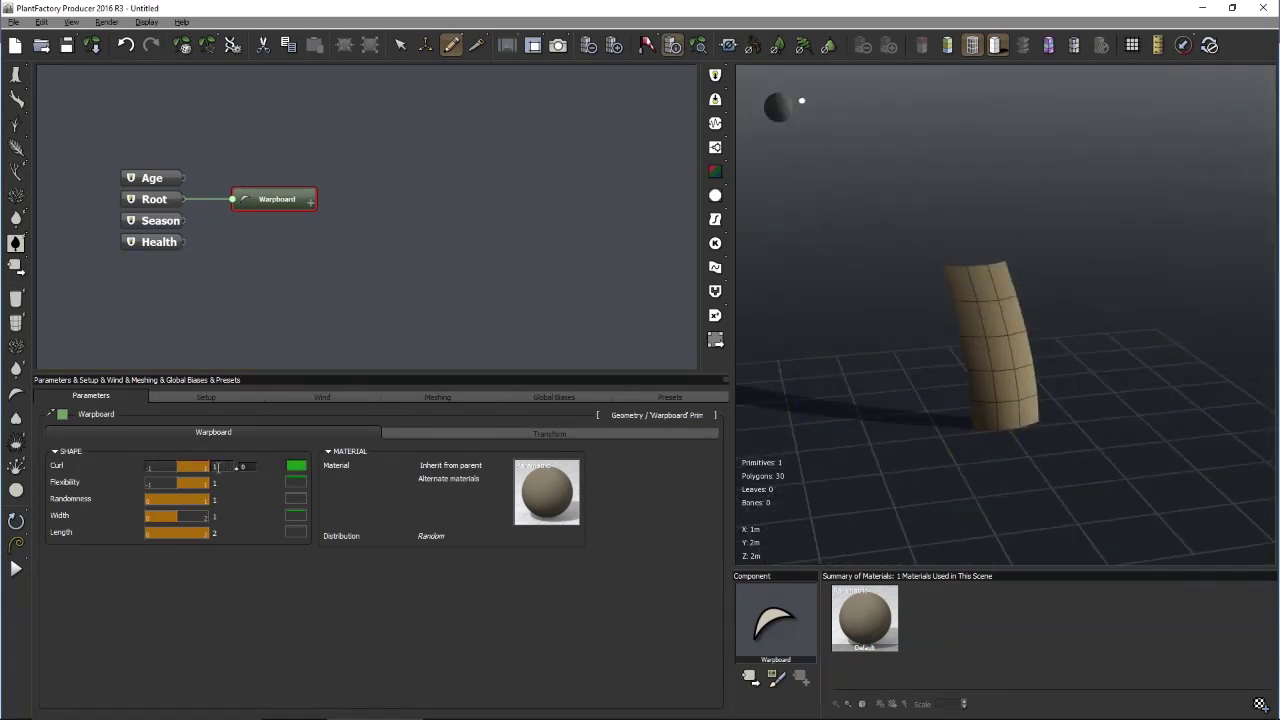
Set the warpboard's Curl, Flexibility and Randomness to 0
click(215, 467)
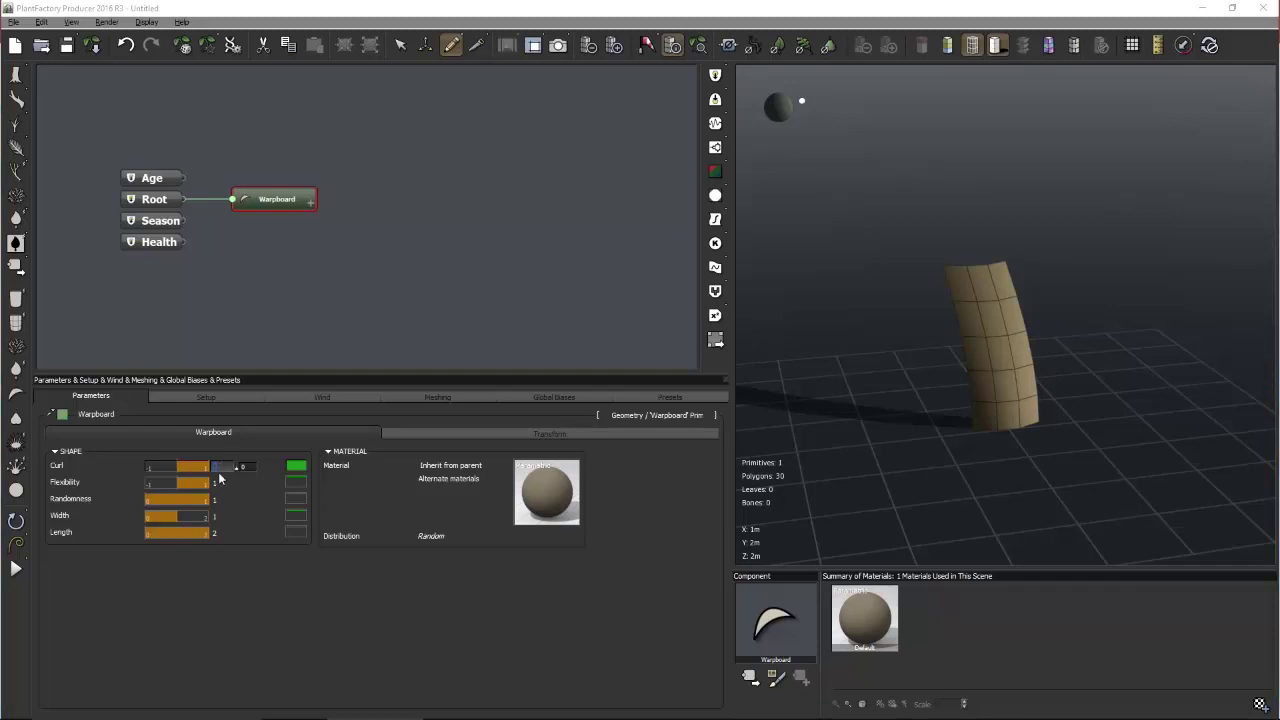
click(218, 482)
click(220, 483)
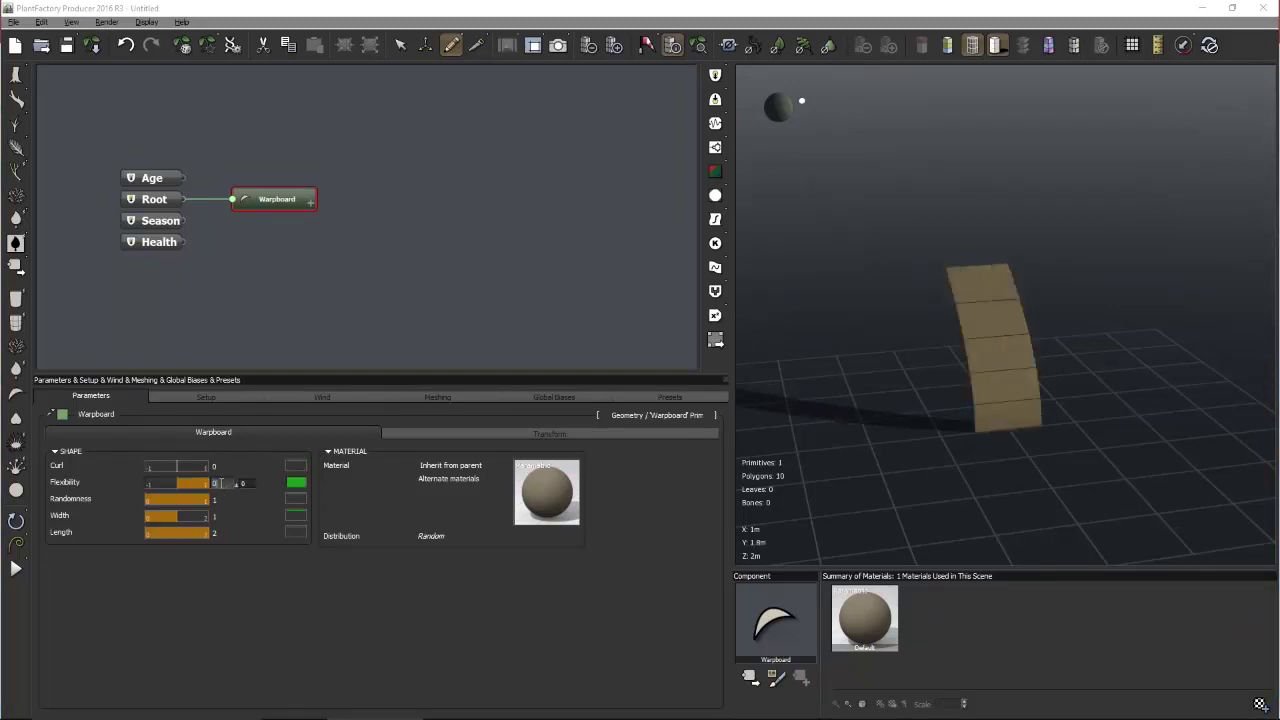
key(Return)
click(219, 499)
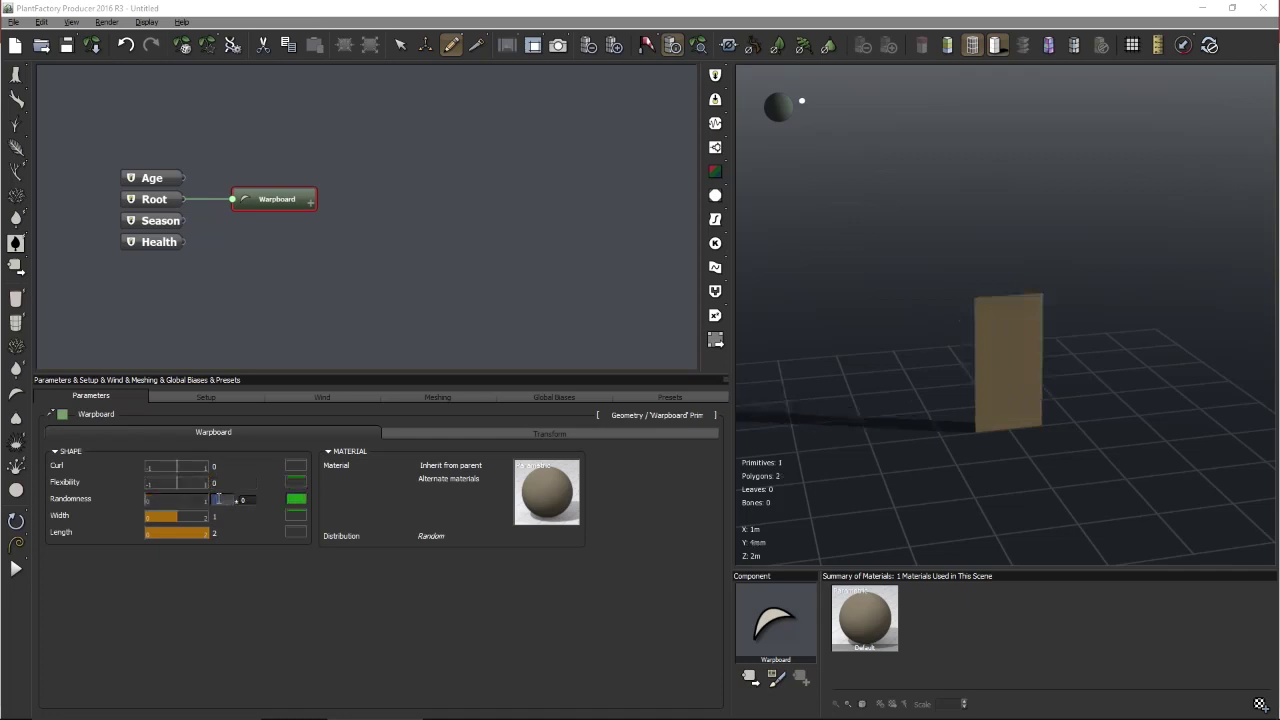
click(237, 520)
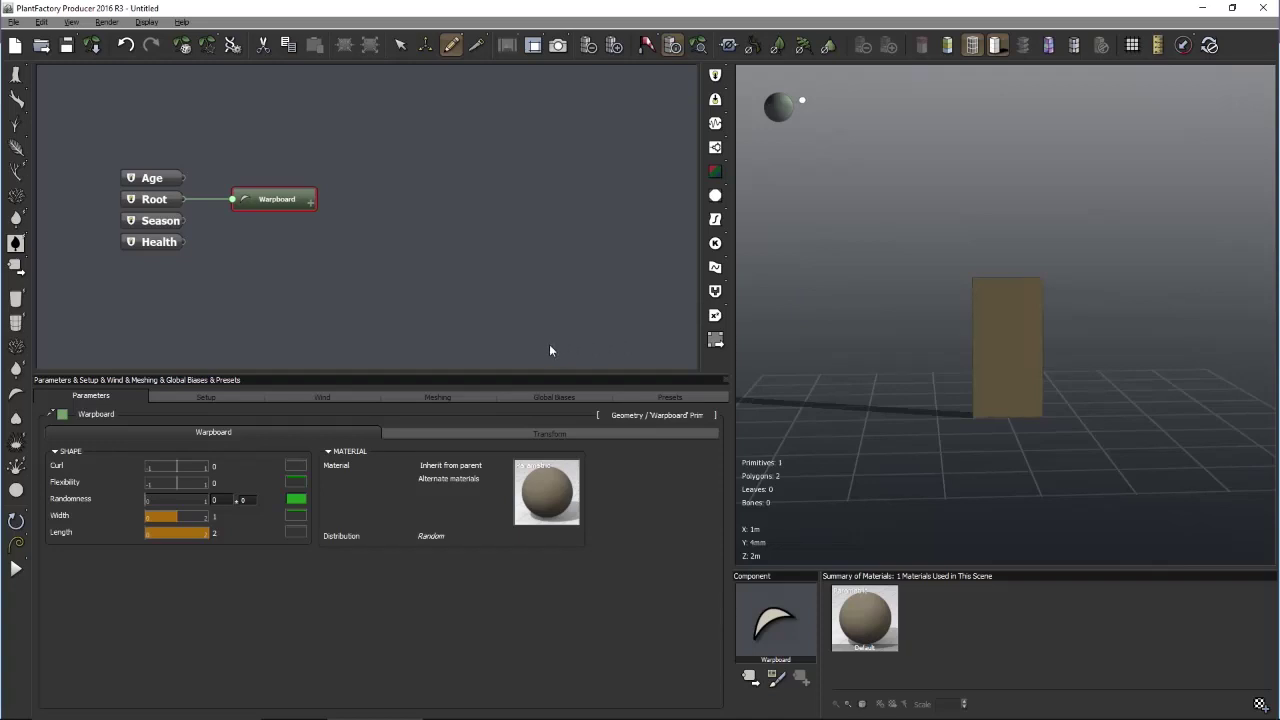
scroll(986, 350, up, 3)
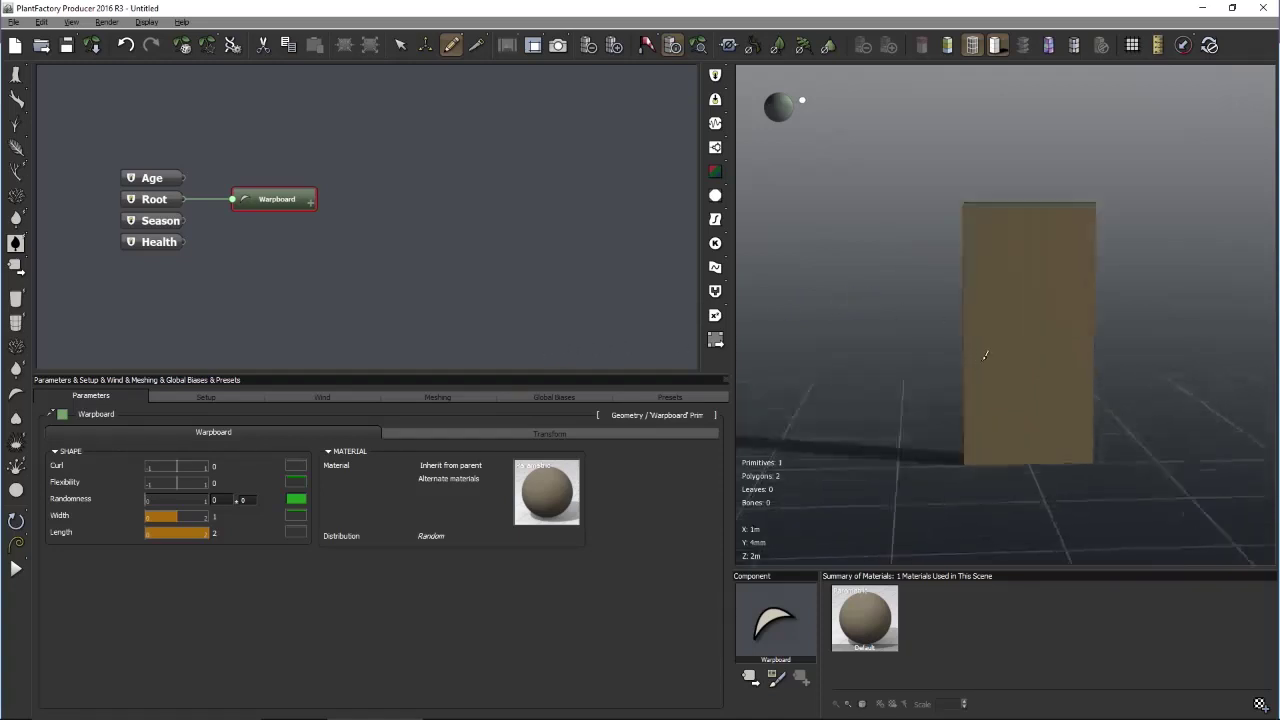
mouse_move(913, 316)
mouse_down()
mouse_move(960, 322)
mouse_move(892, 323)
mouse_move(905, 320)
mouse_up()
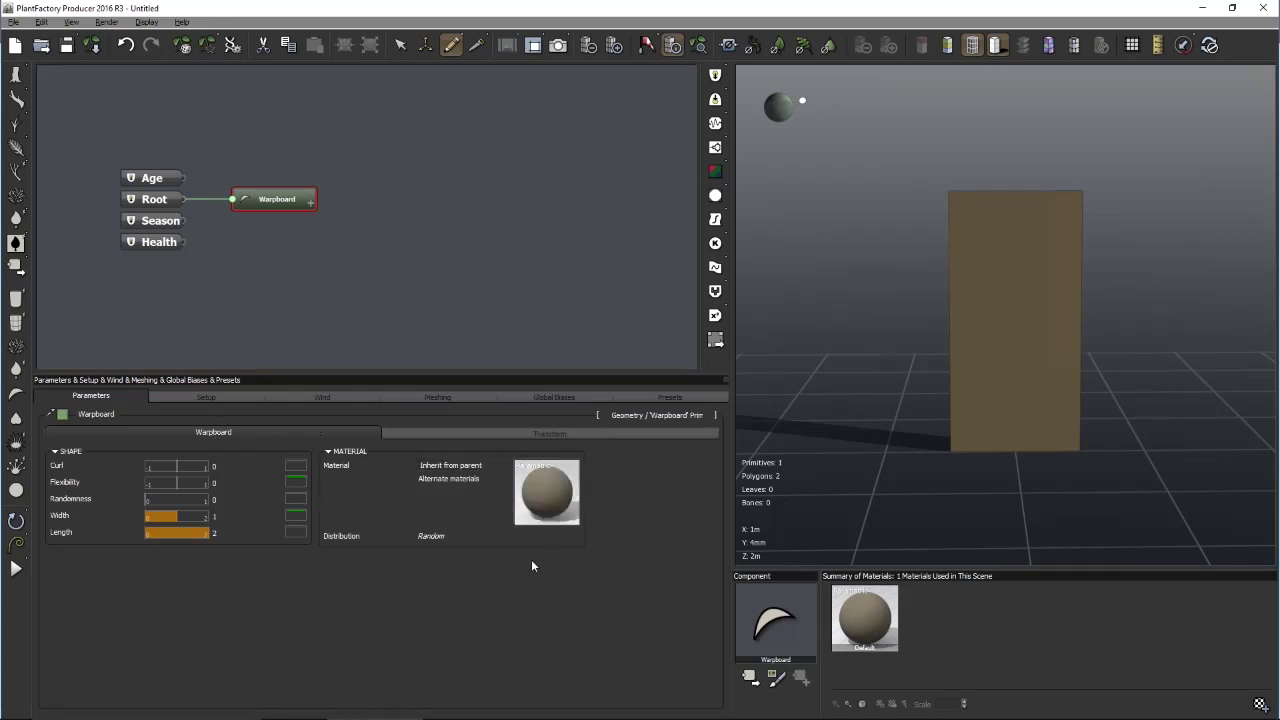
Assign the warpboard a new Default material and open it in the Basic Material Editor
mouse_move(506, 472)
drag(268, 197, 350, 202)
mouse_move(503, 470)
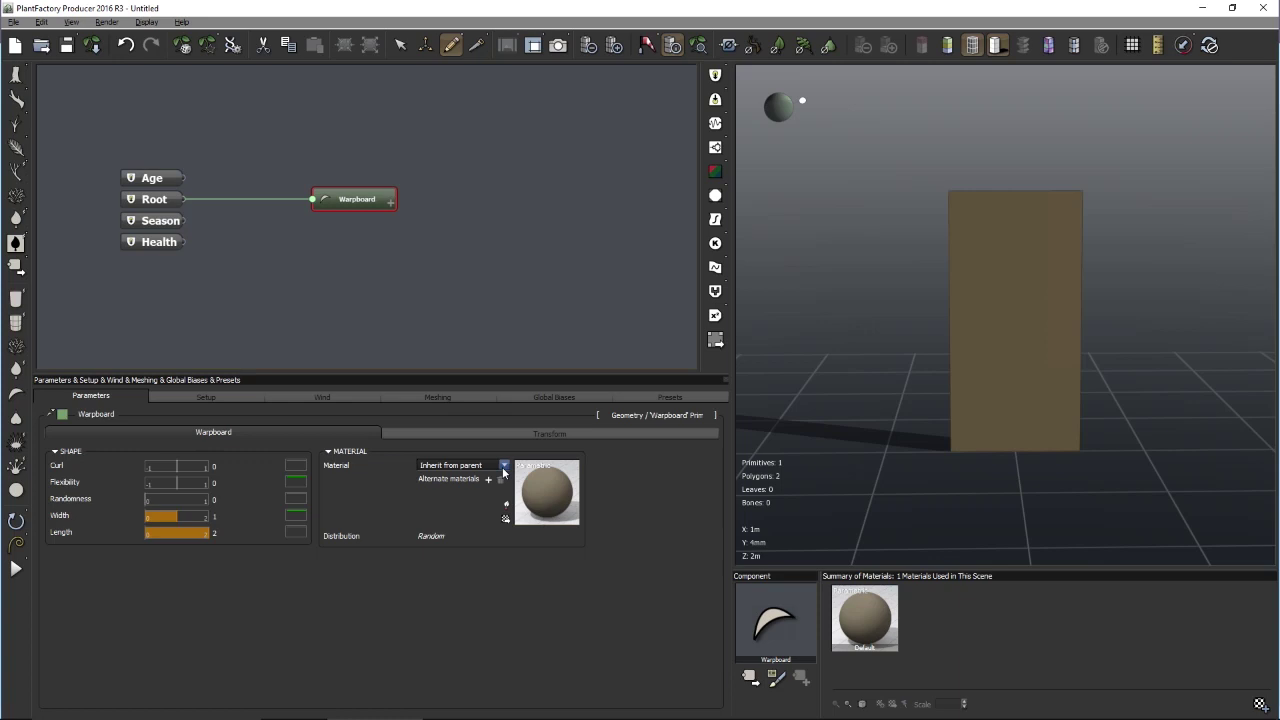
click(503, 468)
click(592, 477)
click(505, 466)
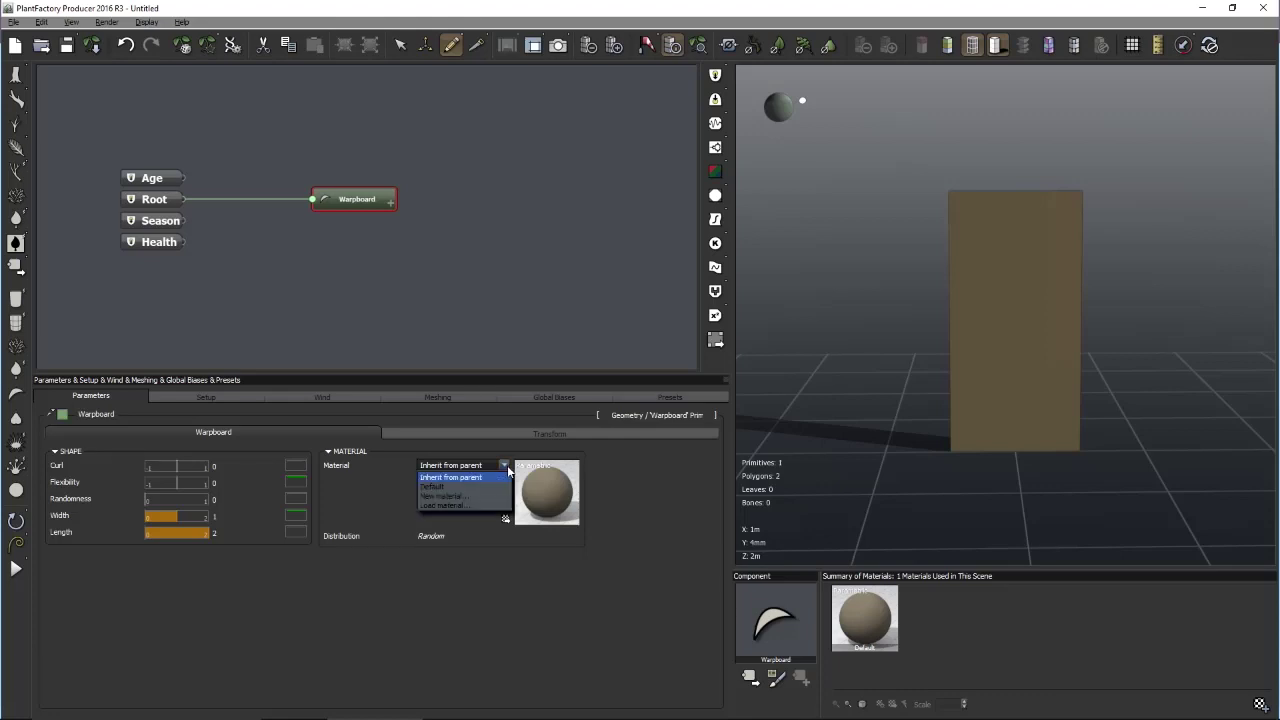
click(444, 497)
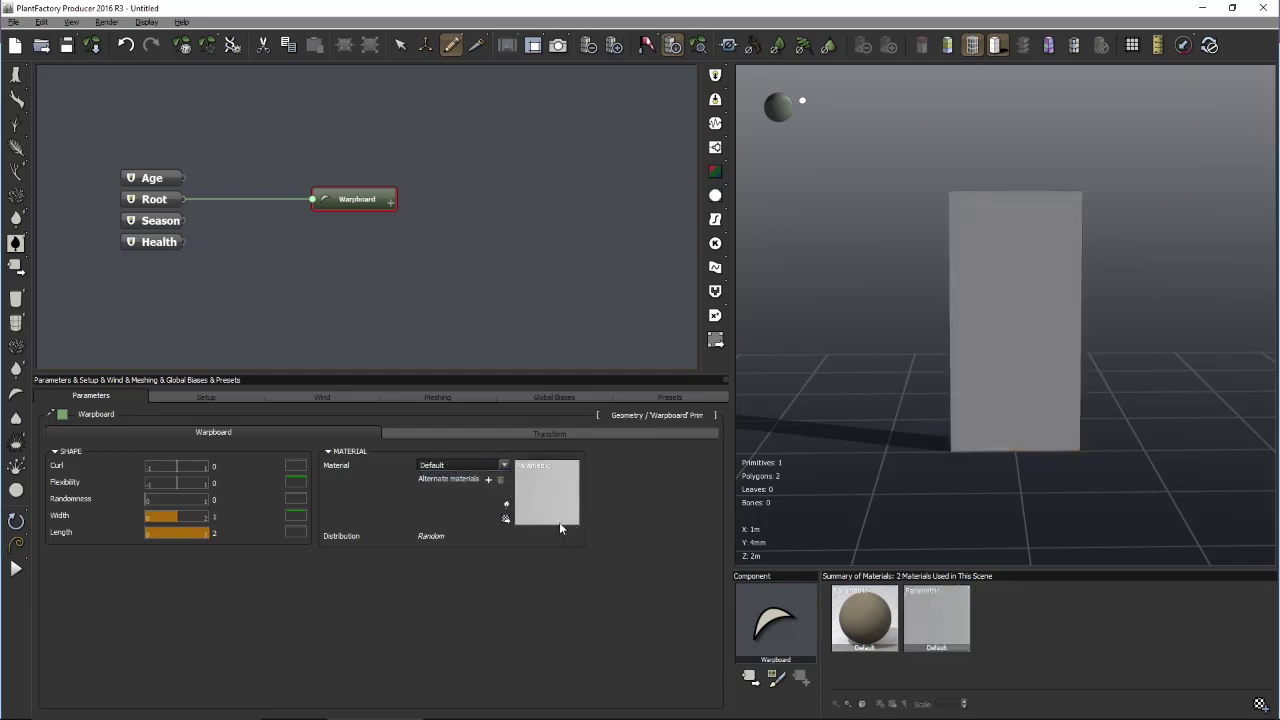
double_click(558, 489)
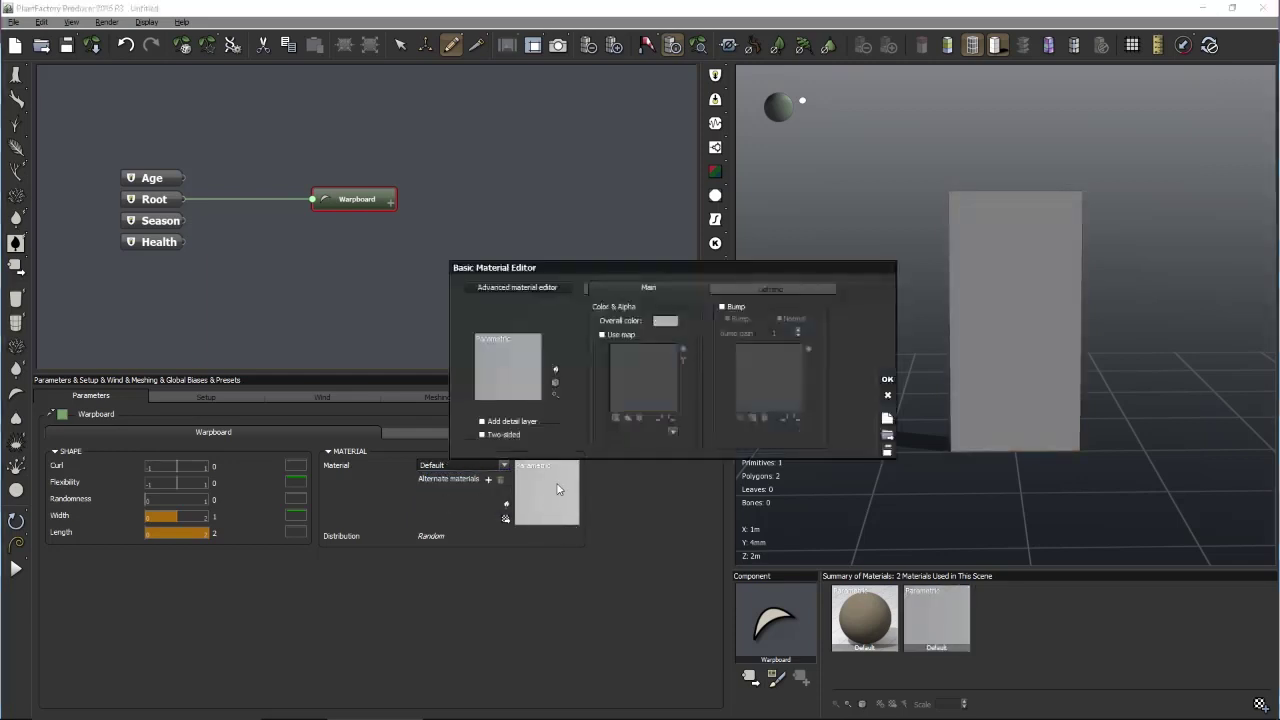
Set the material's Highlight Color to white with Intensity 20%
drag(560, 265, 549, 126)
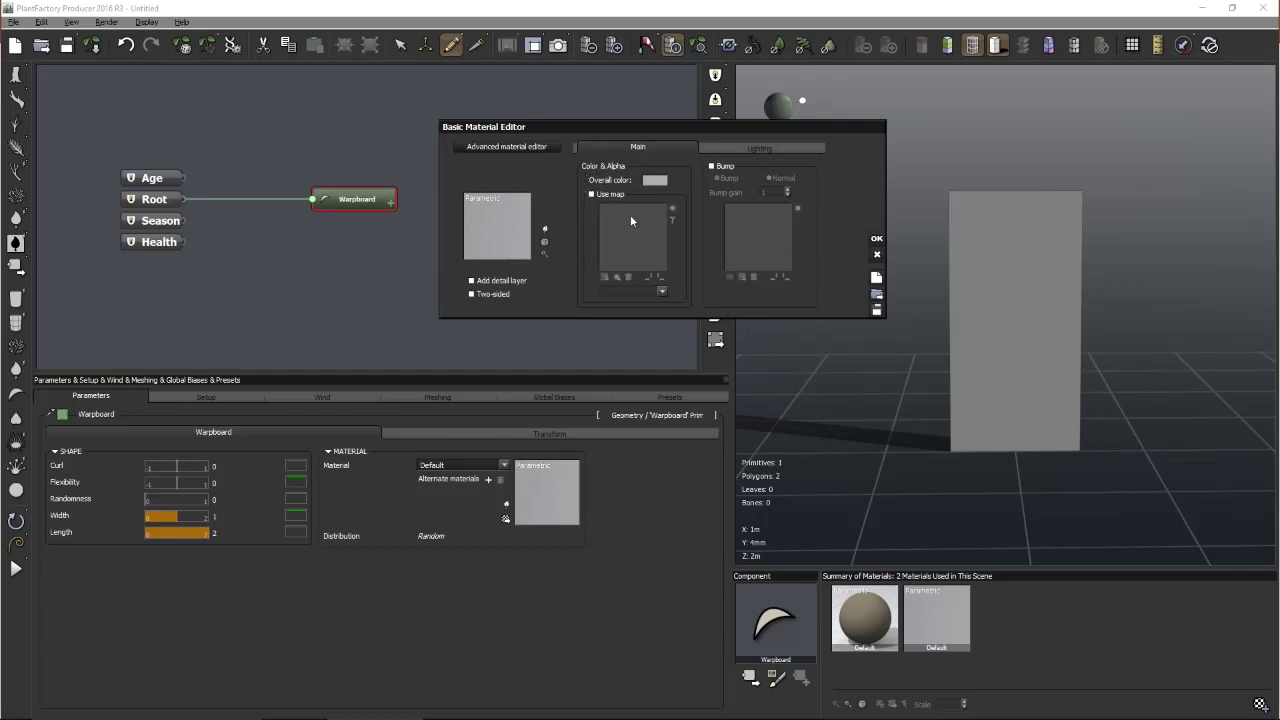
click(744, 150)
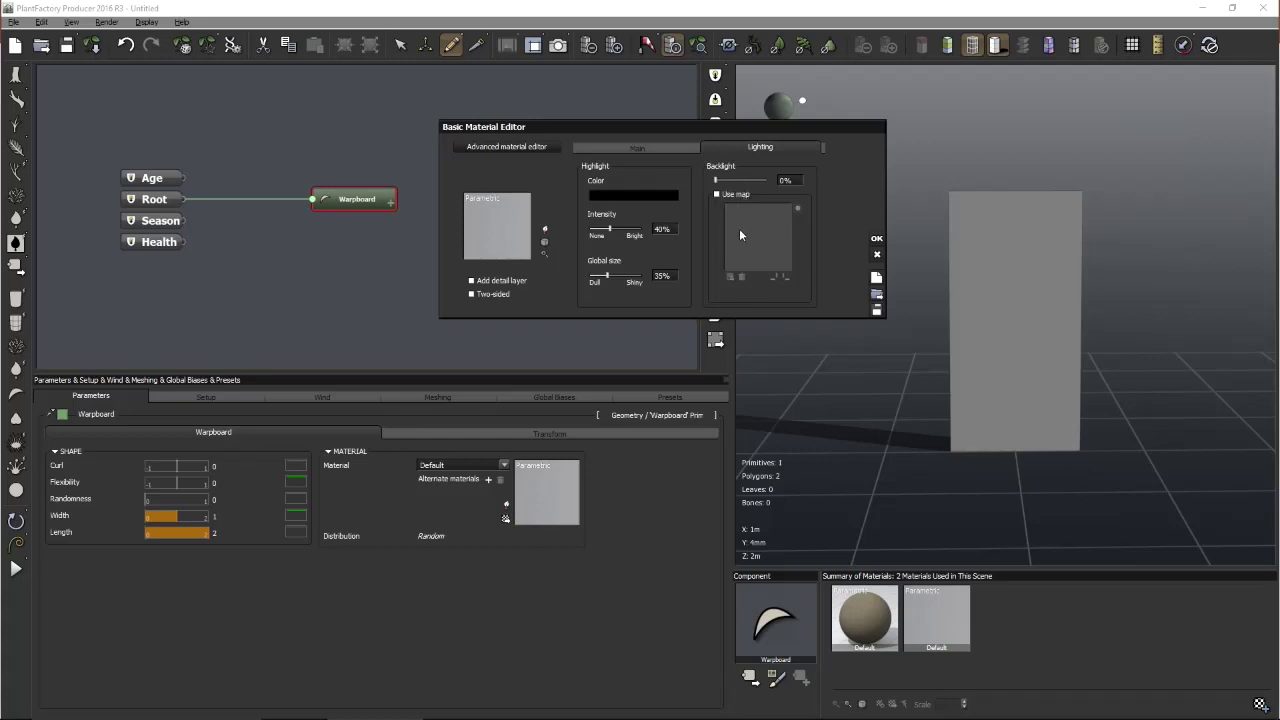
click(644, 196)
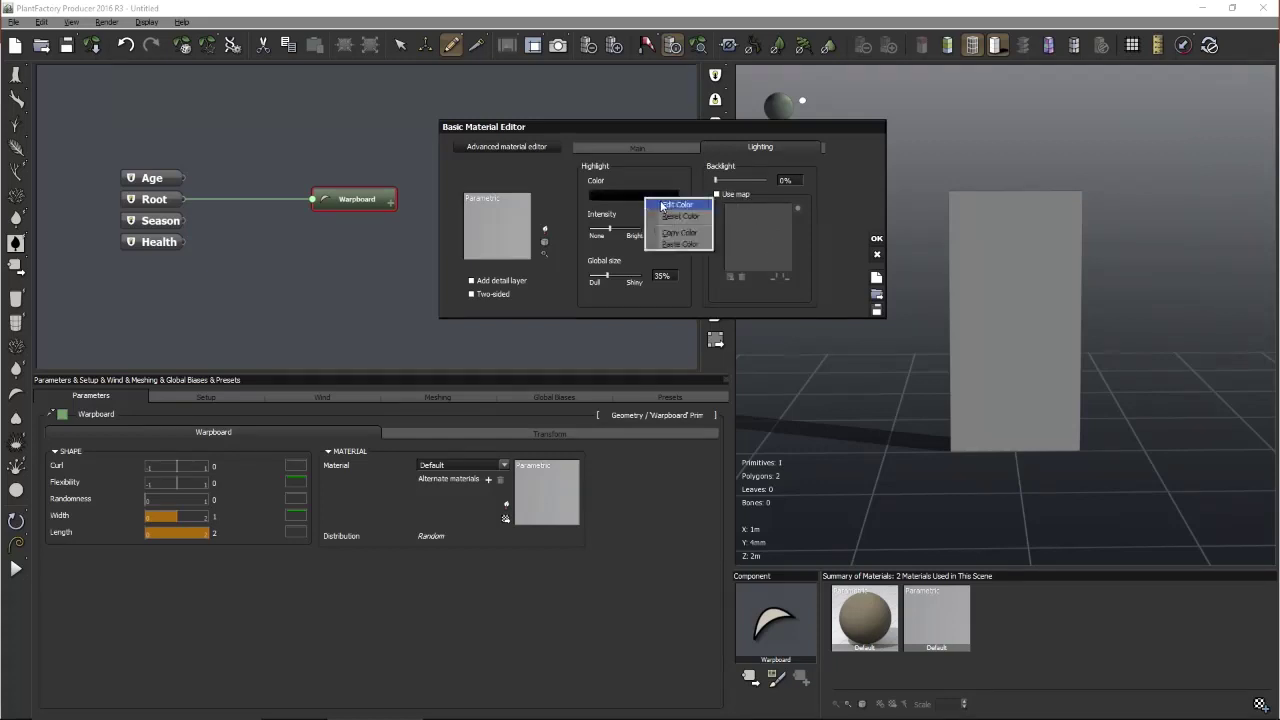
click(666, 210)
drag(838, 463, 837, 427)
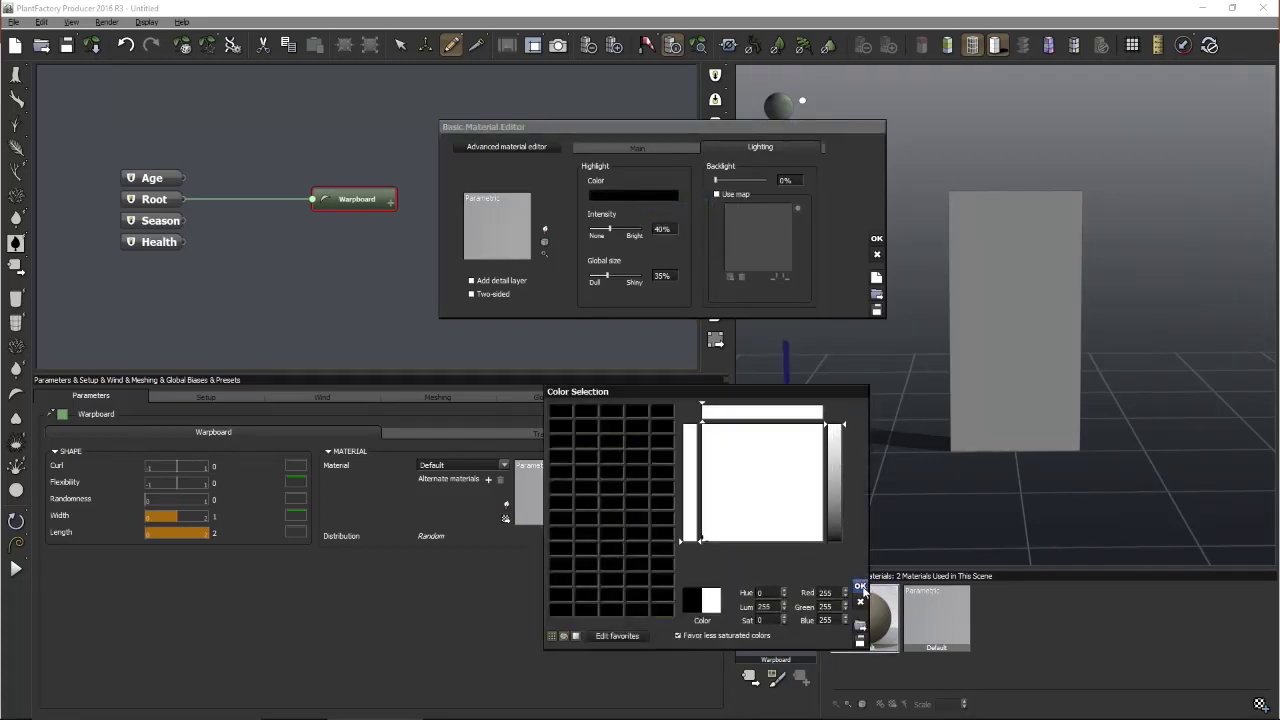
click(860, 587)
click(661, 229)
text(20)
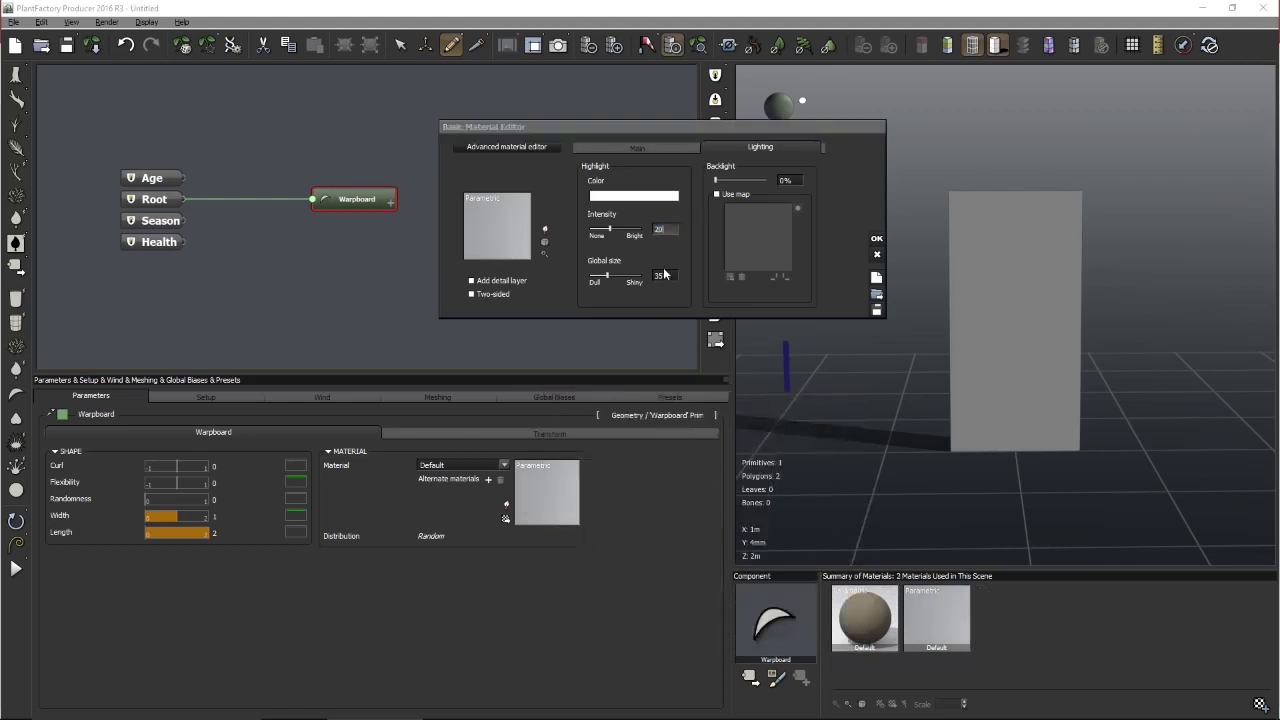
key(Return)
Switch to the Advanced material editor and accept the warning
click(638, 148)
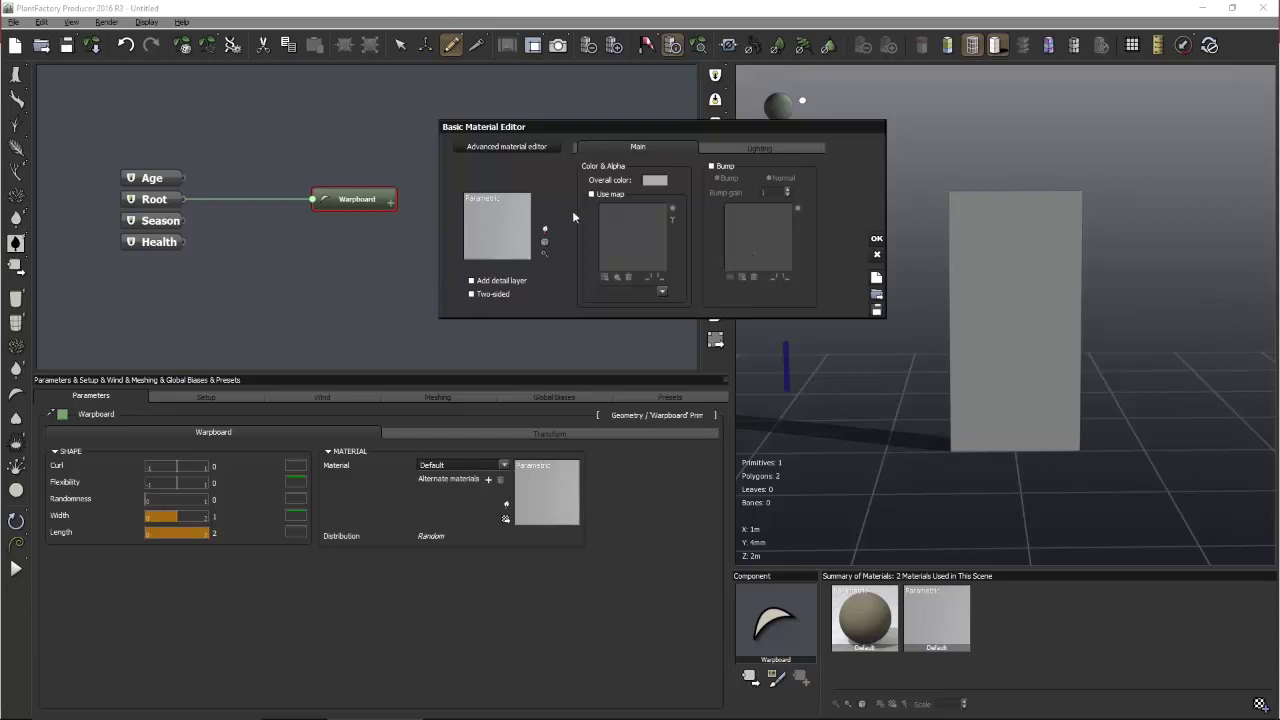
click(492, 149)
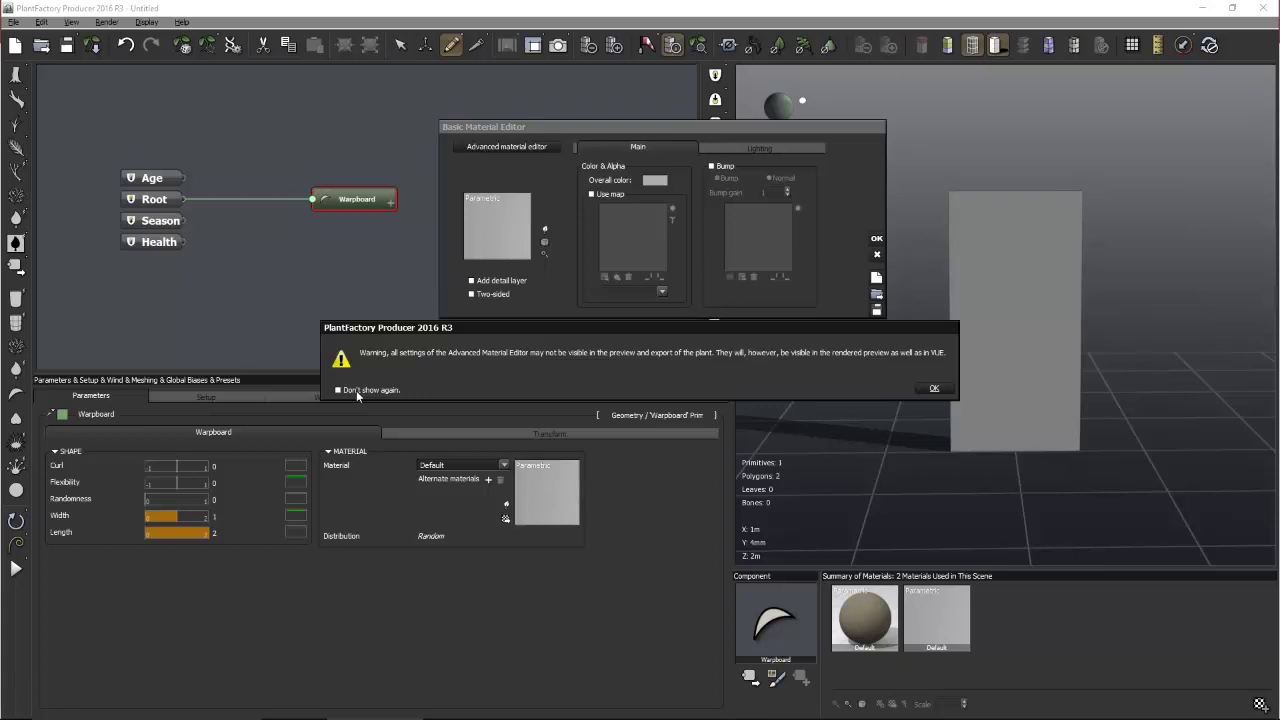
click(934, 389)
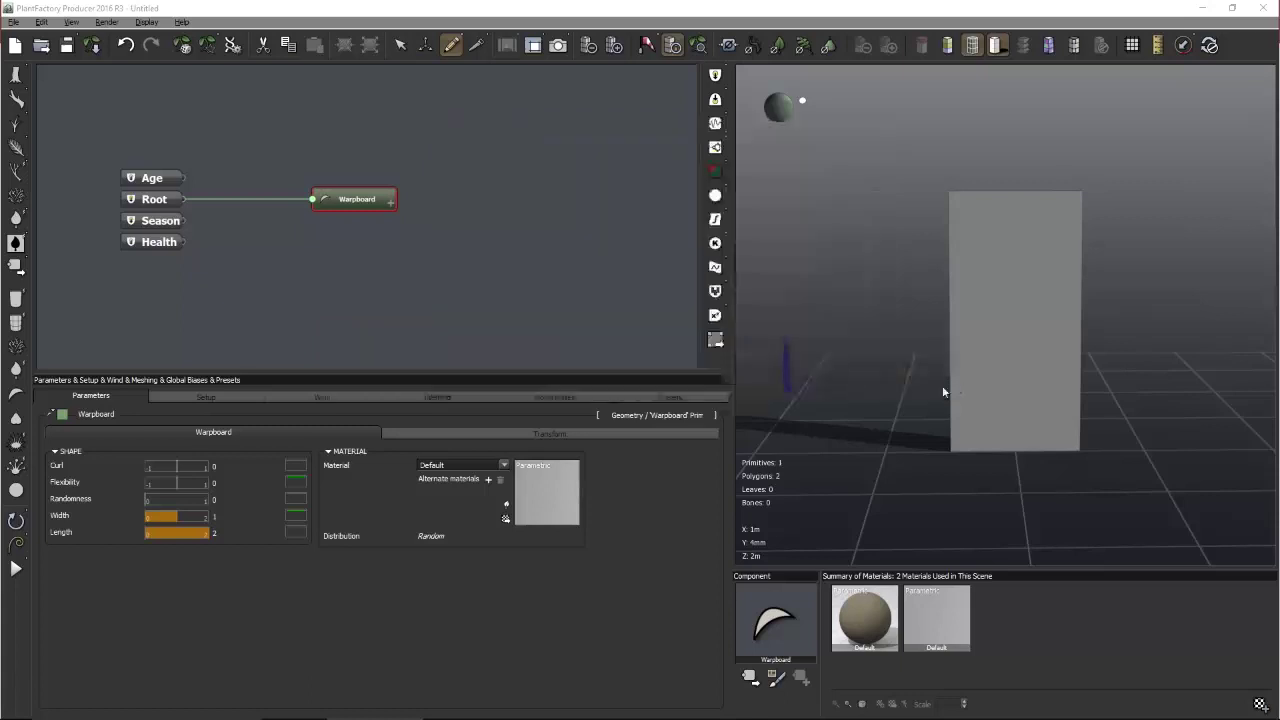
Inspect the Transparency, Reflections, Translucency and Color & Alpha tabs, then return to Basic material editor
click(648, 292)
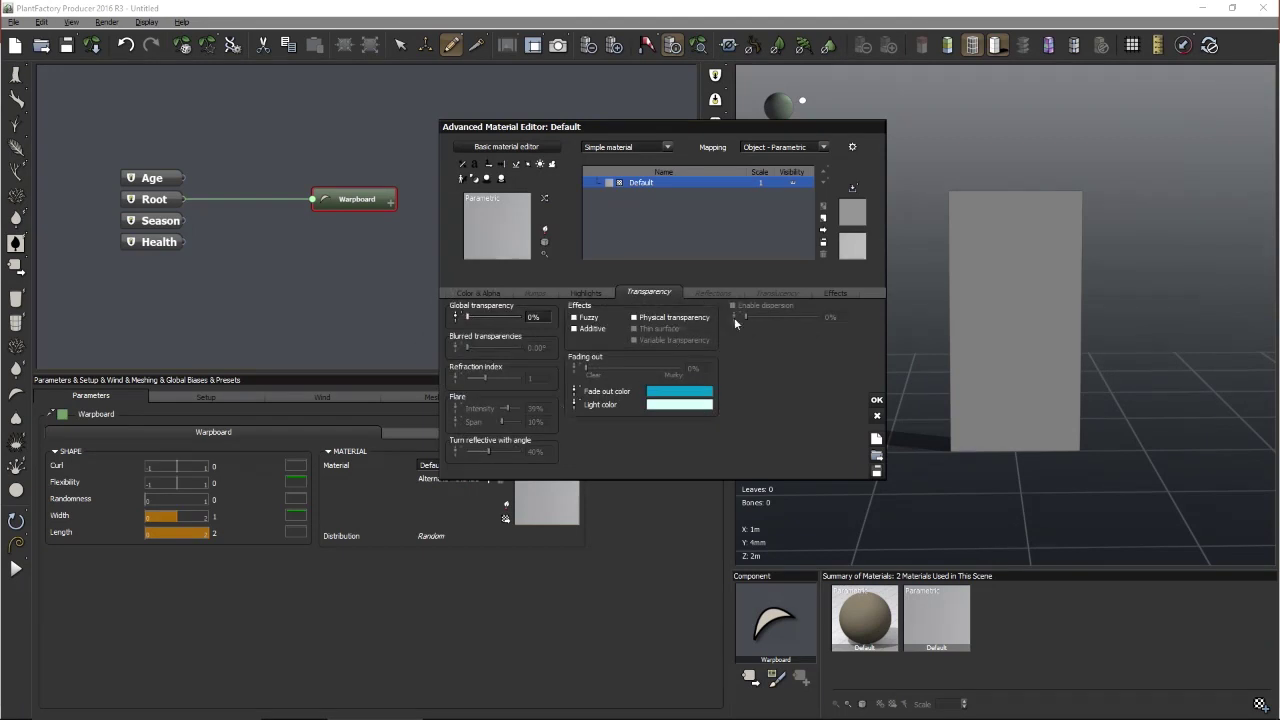
click(709, 292)
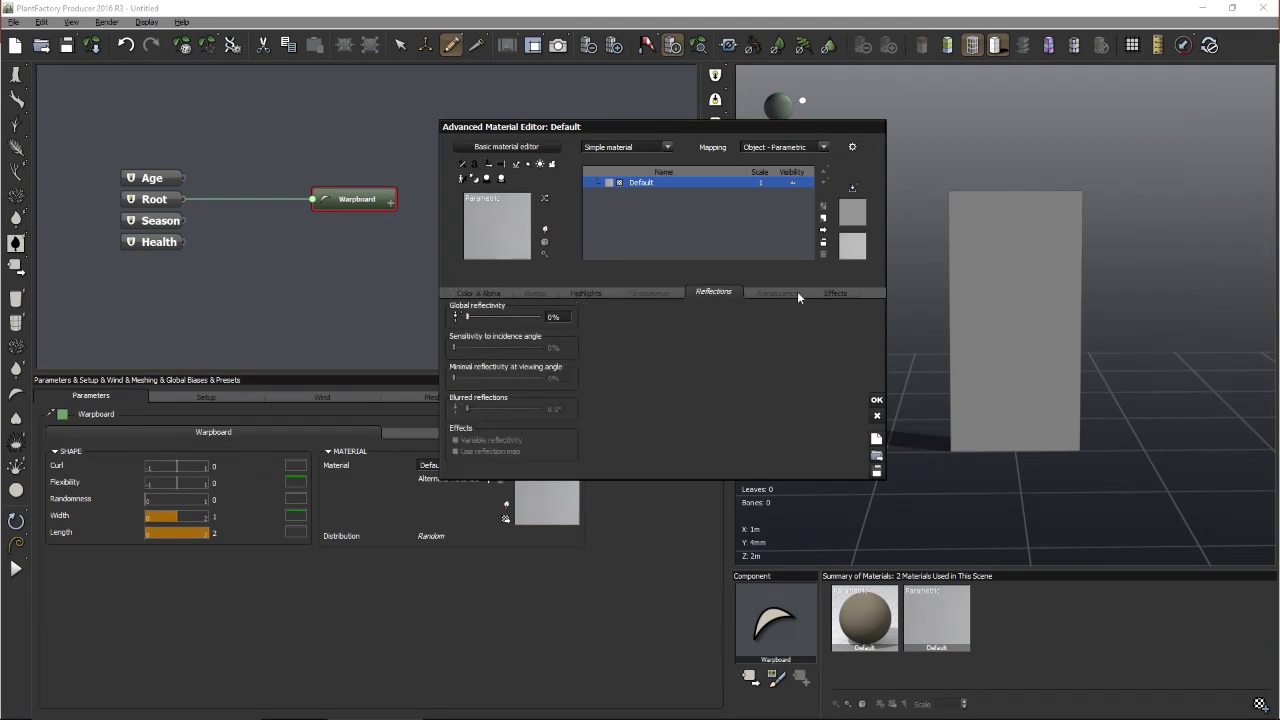
click(778, 294)
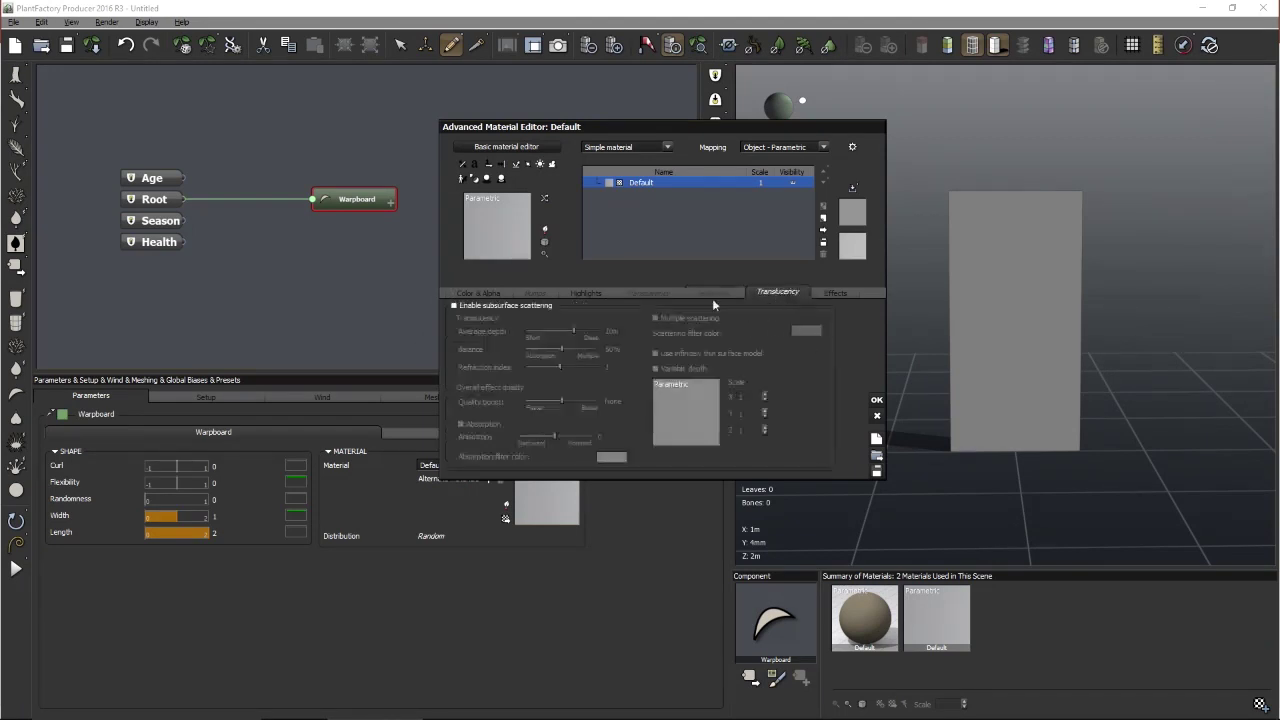
click(480, 292)
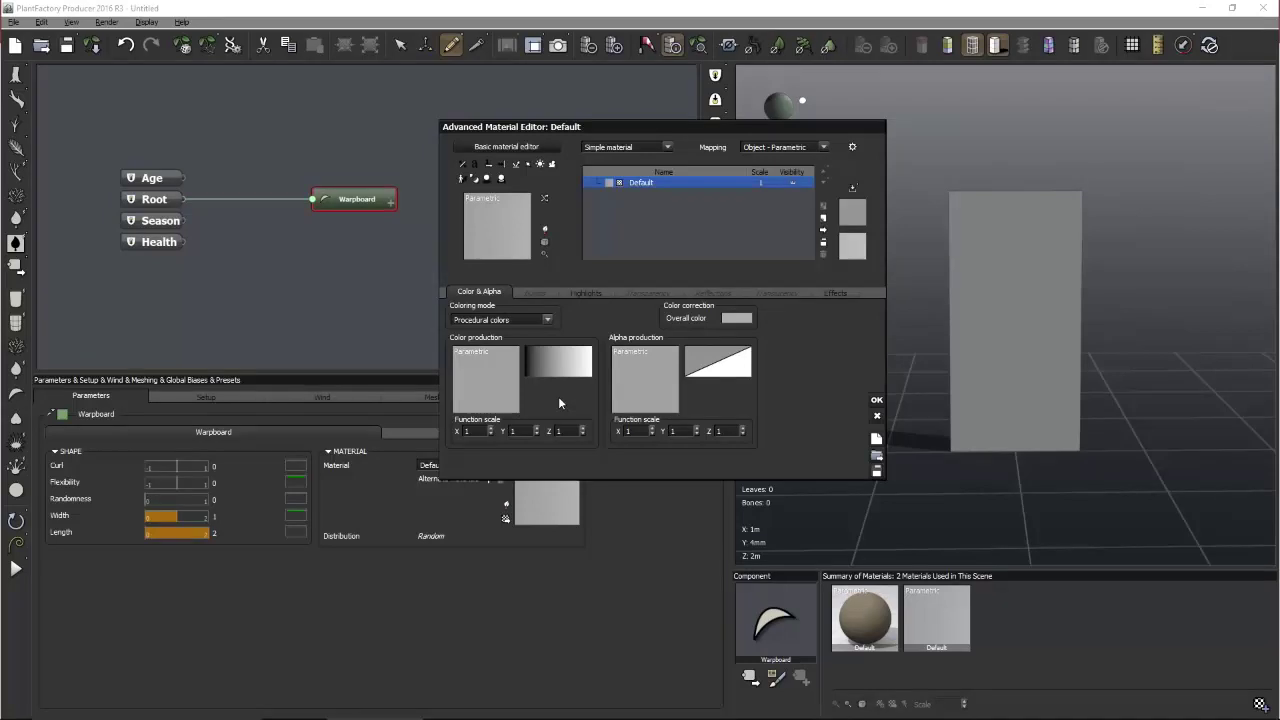
click(536, 152)
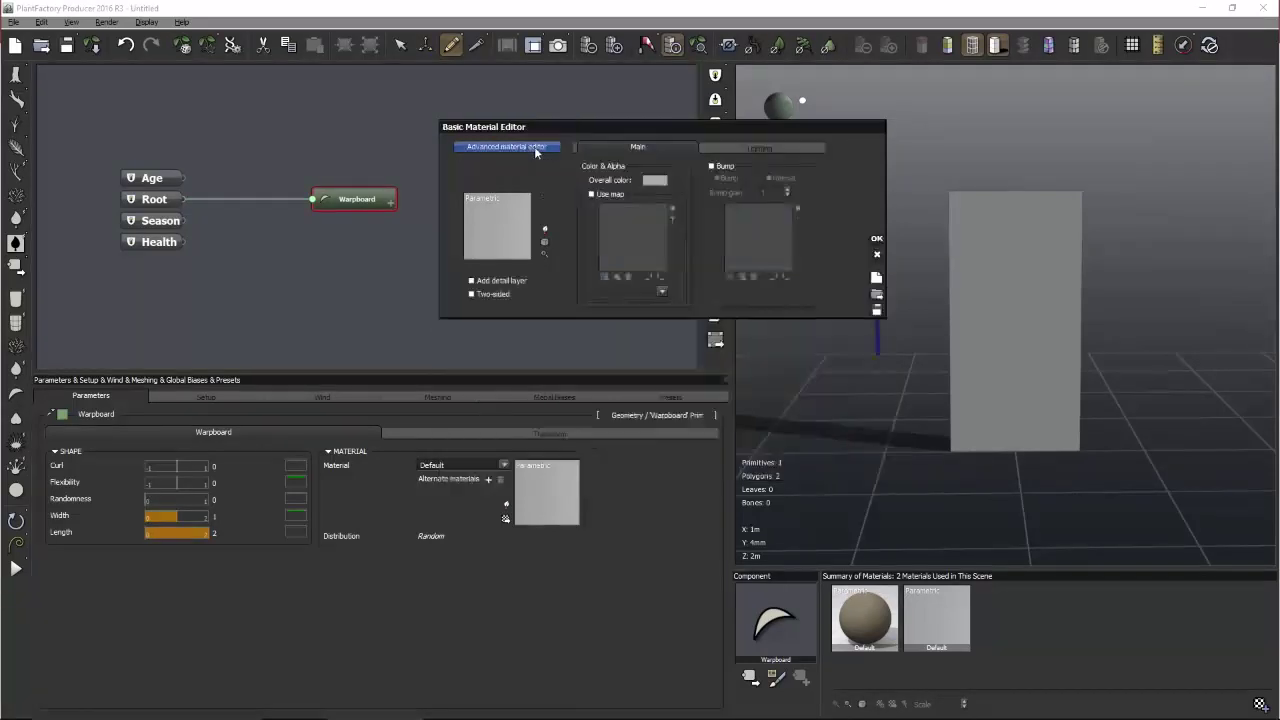
Switch the material colour to an image map and browse to the Desktop
click(608, 194)
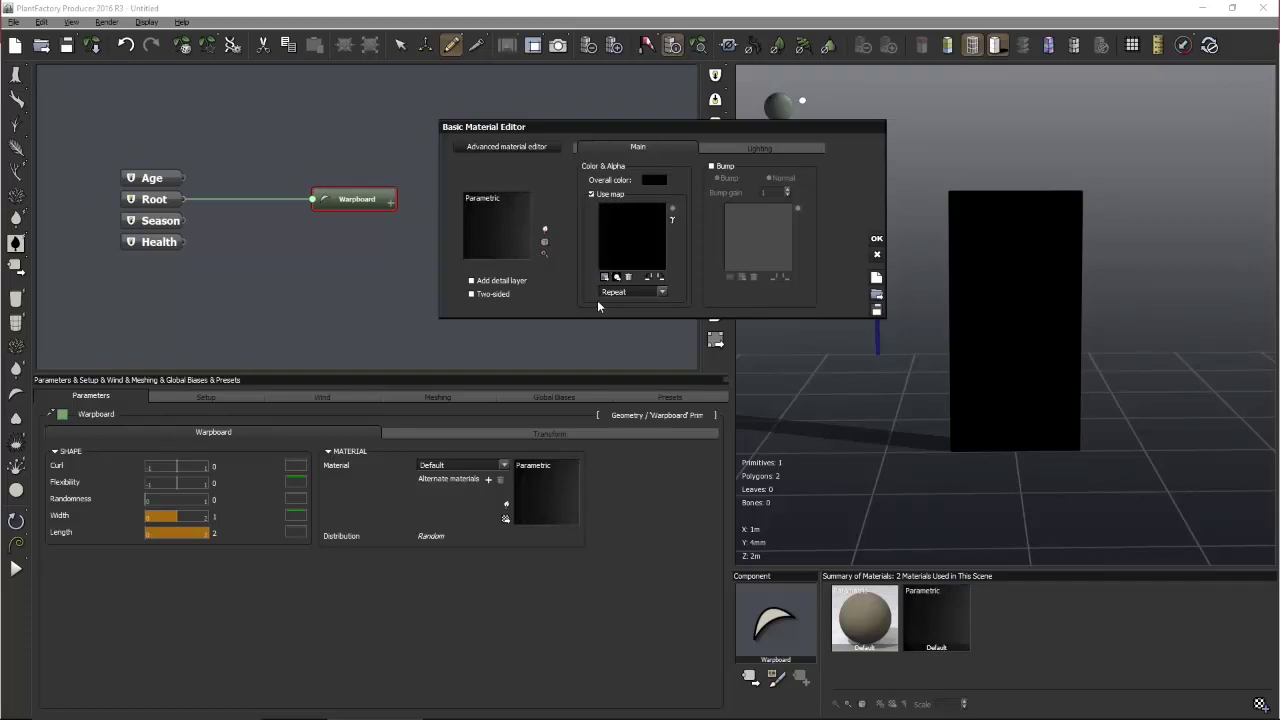
click(603, 280)
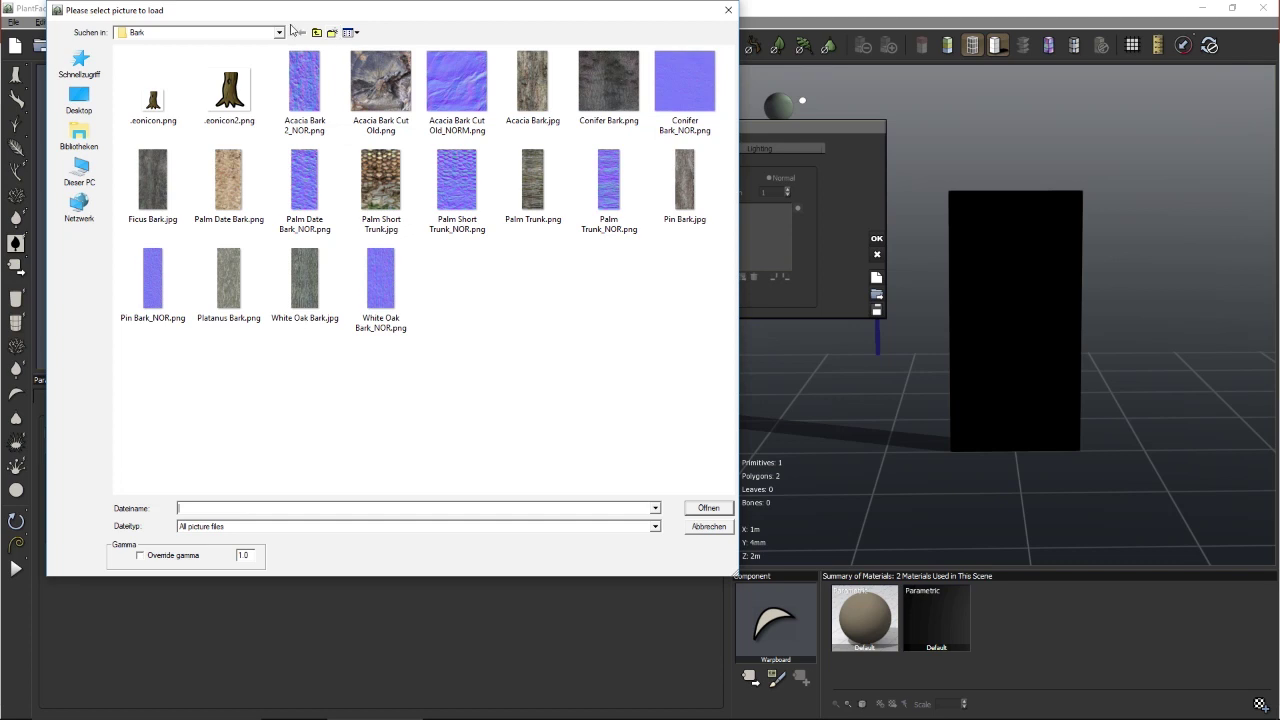
click(279, 32)
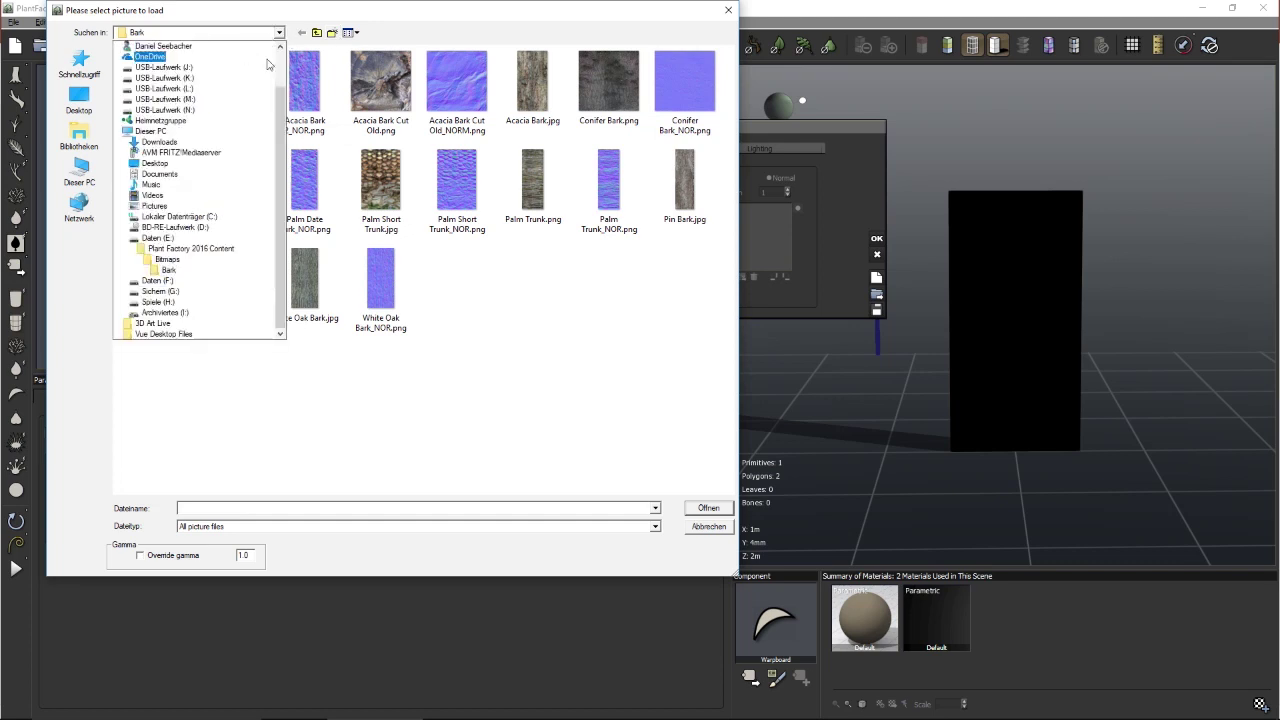
scroll(224, 74, up, 1)
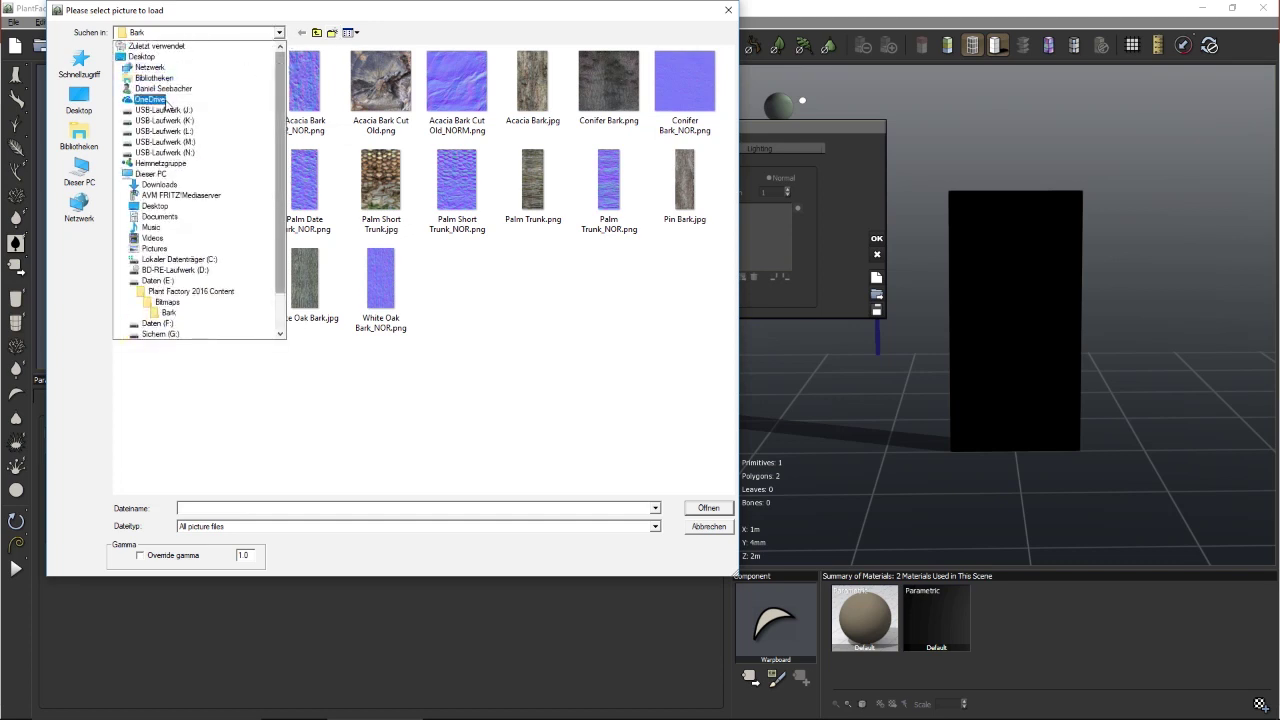
click(163, 100)
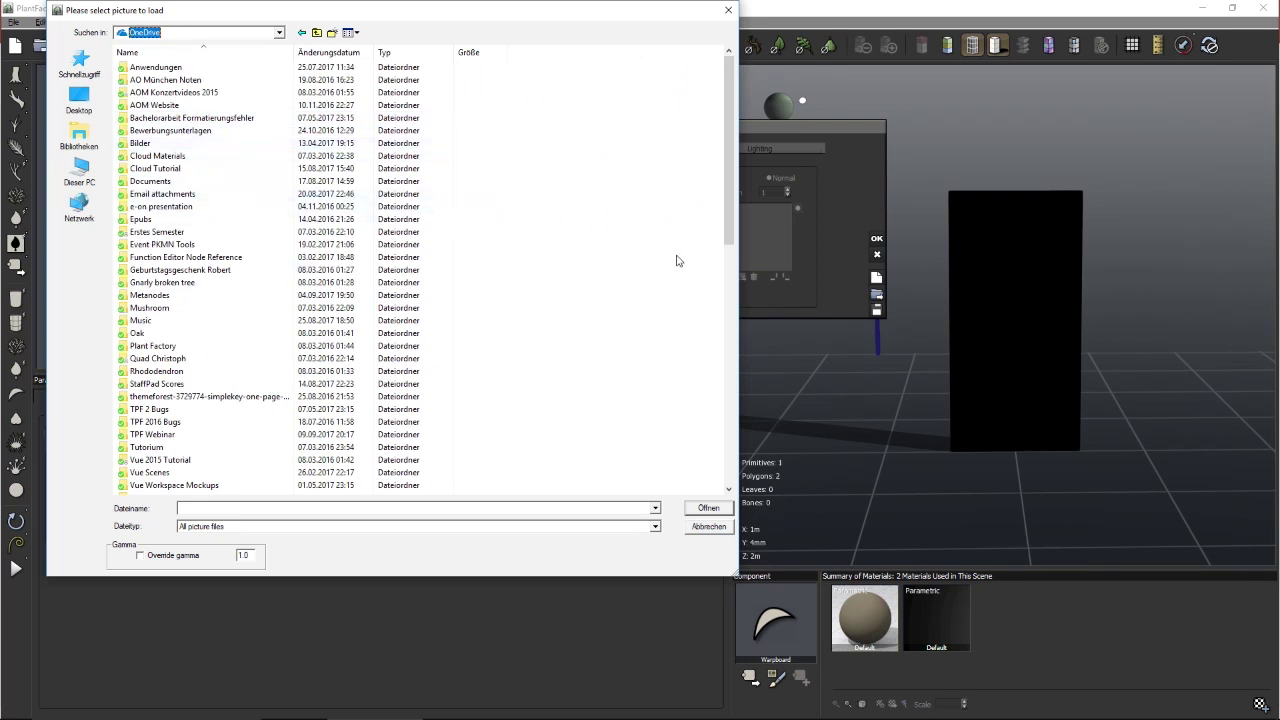
click(279, 32)
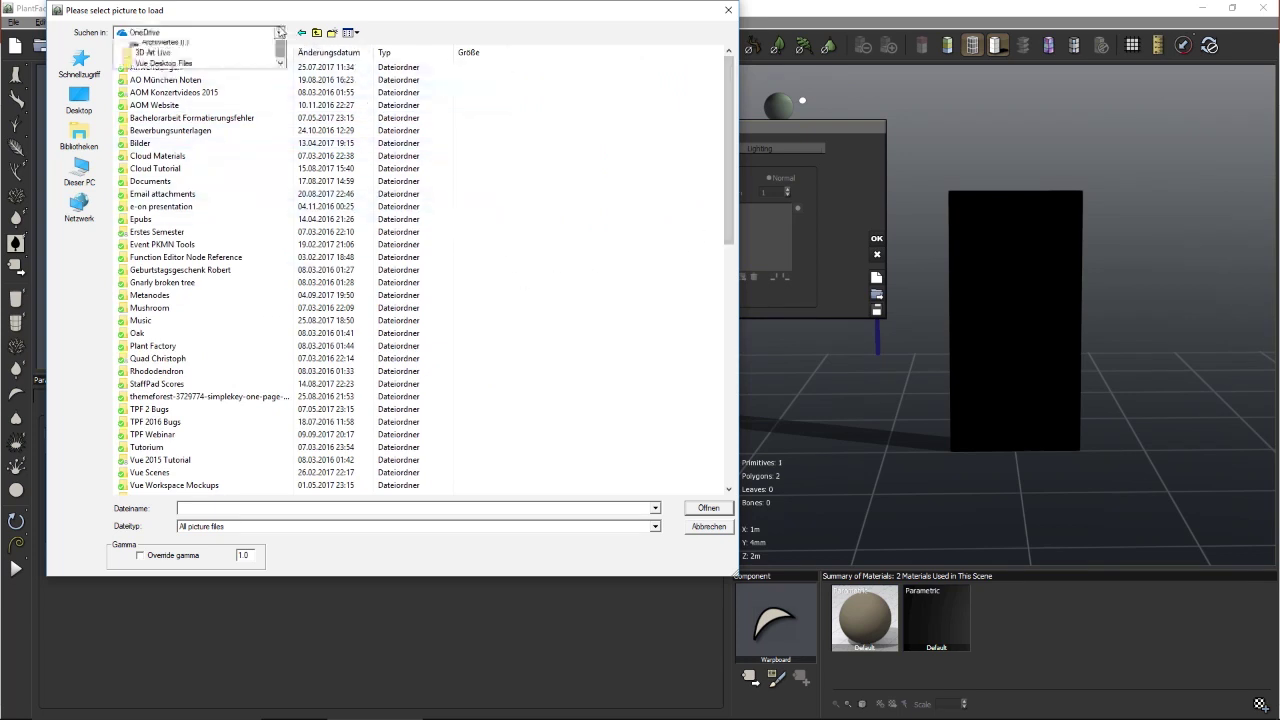
scroll(241, 119, up, 1)
click(142, 54)
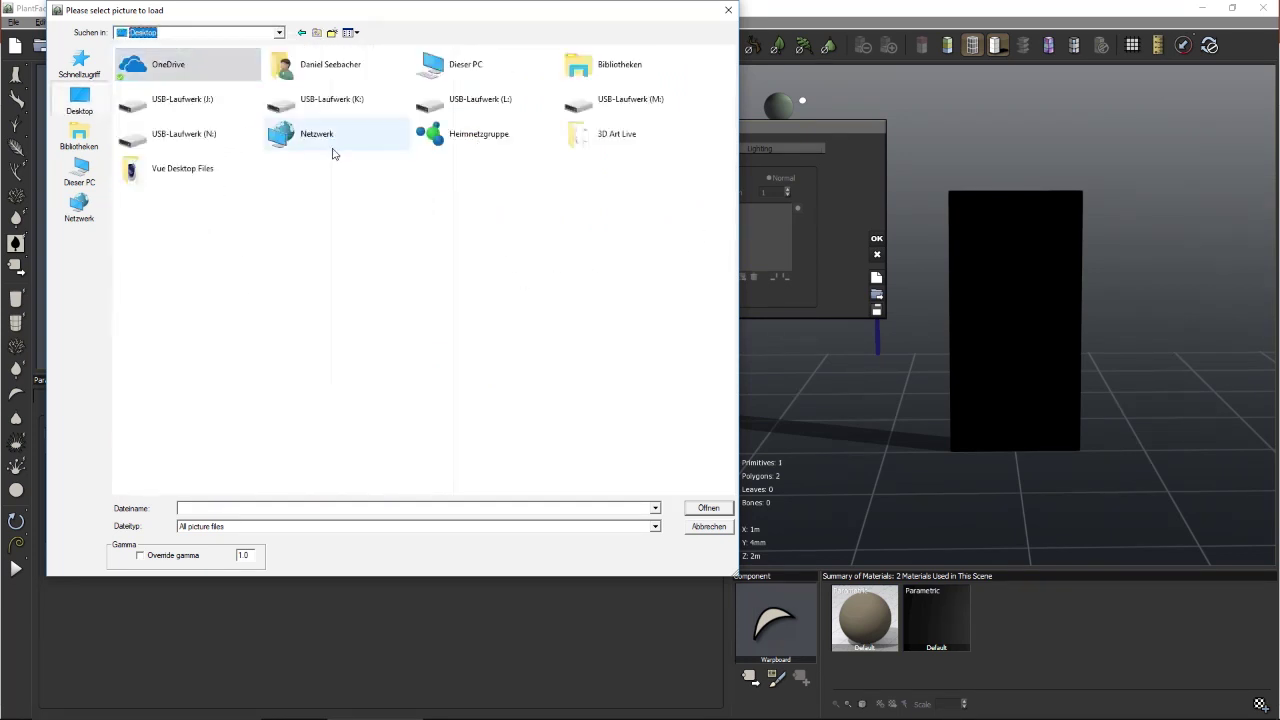
Load Gras.png from 3D Art Live > Grass > Textures, using its alpha as transparency
double_click(592, 136)
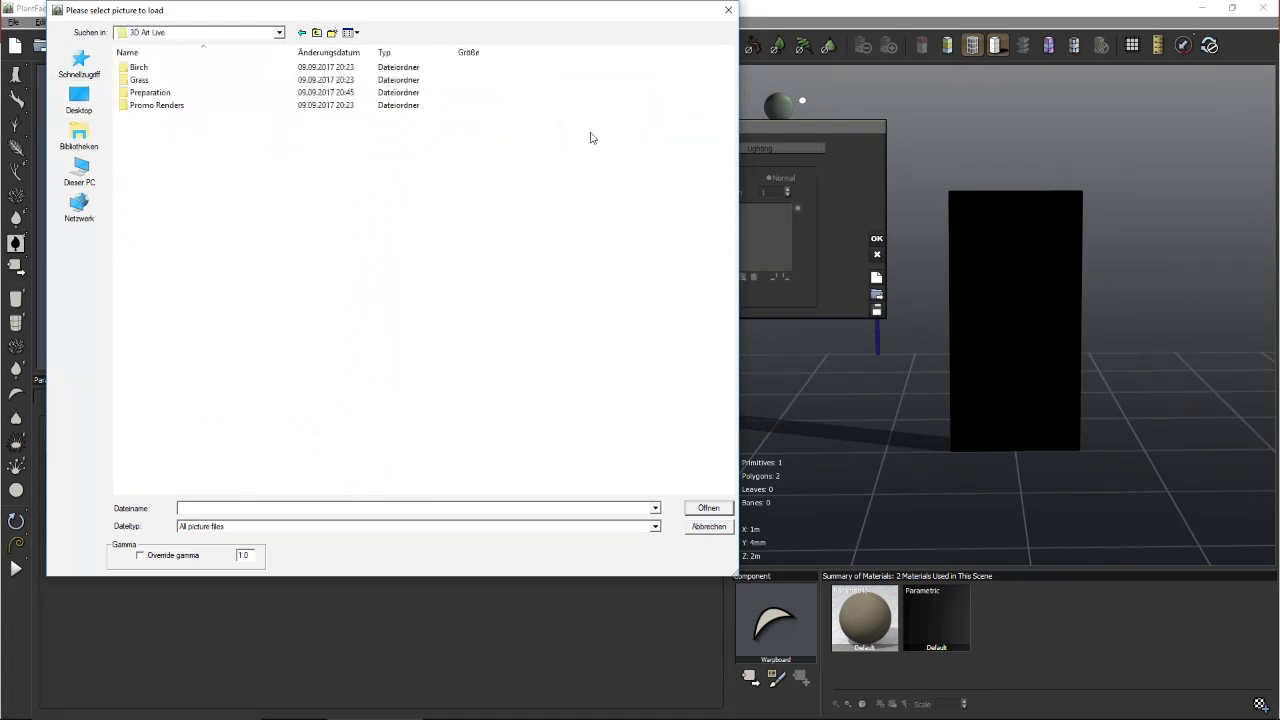
double_click(148, 80)
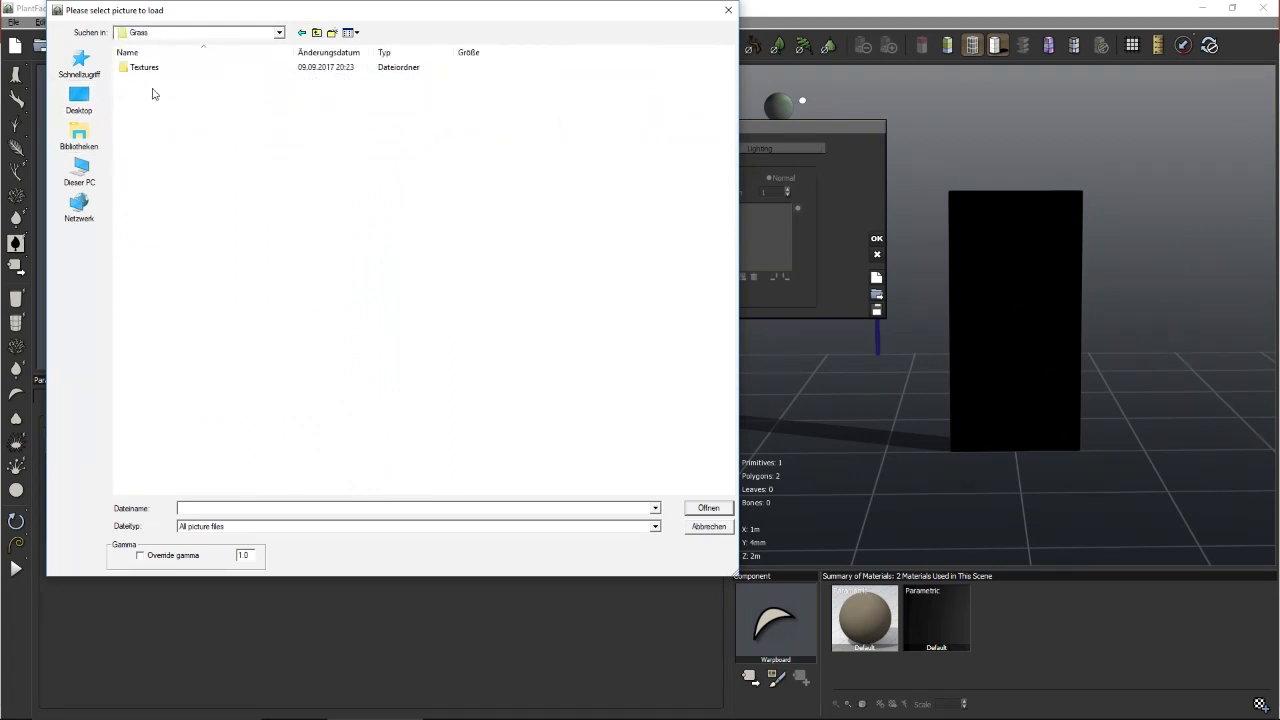
double_click(151, 68)
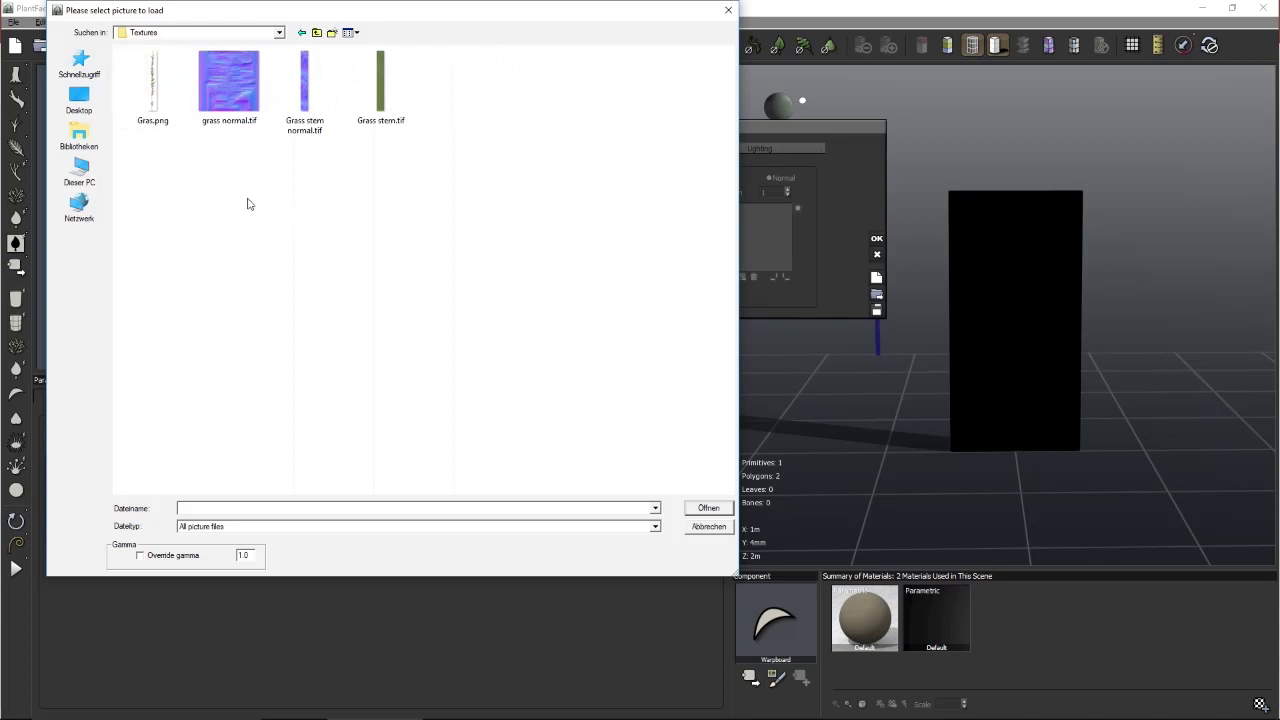
double_click(153, 86)
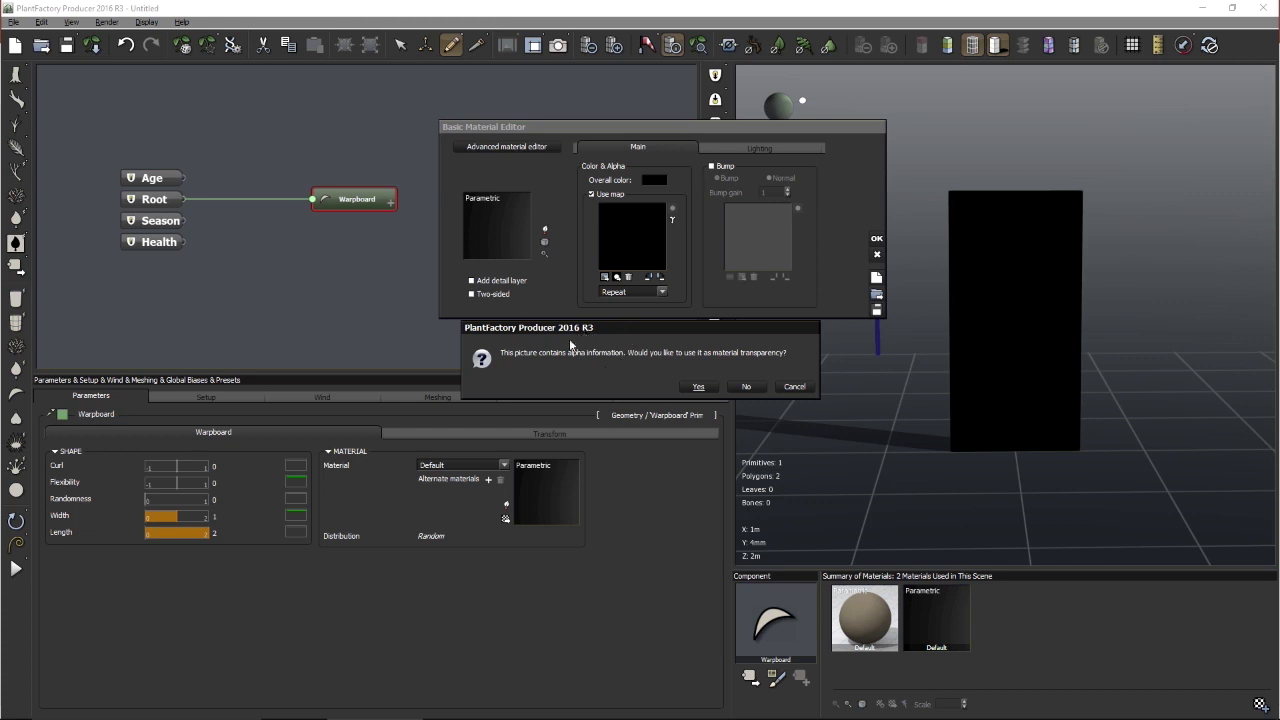
click(699, 387)
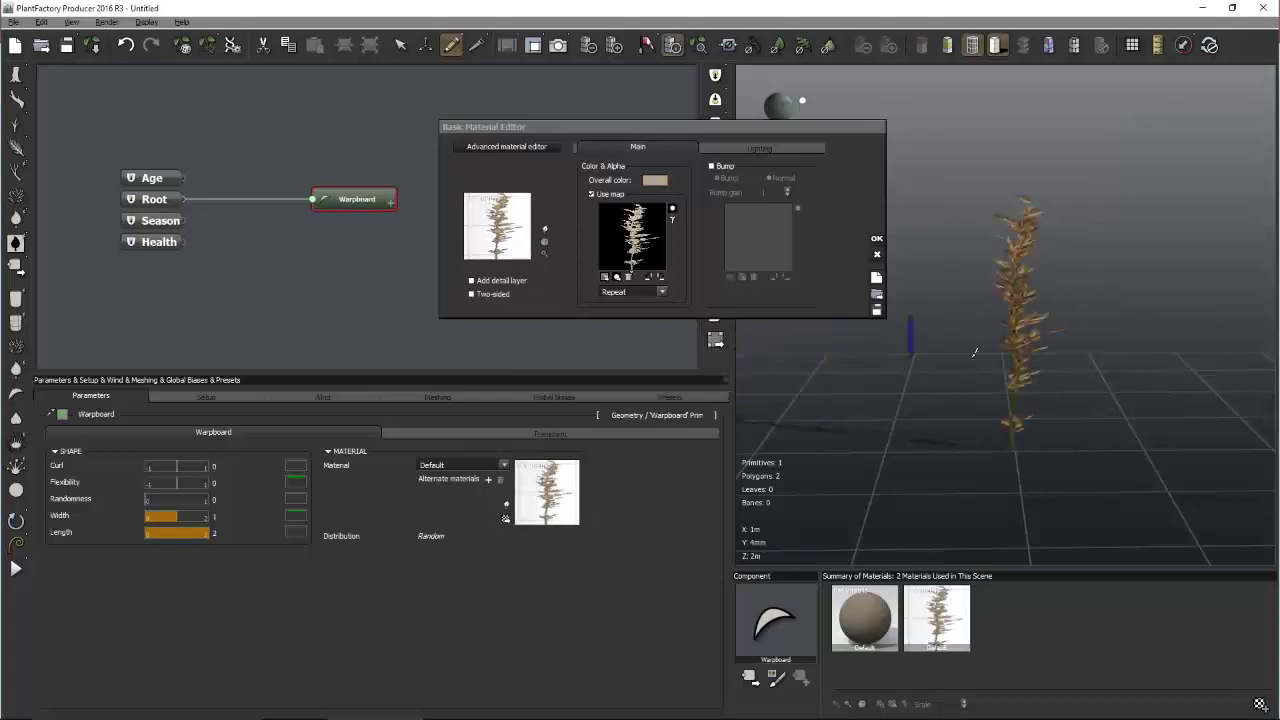
Add grass normal.tif as the warpboard material's bump map and raise Backlight to 100%
drag(1141, 369, 1064, 348)
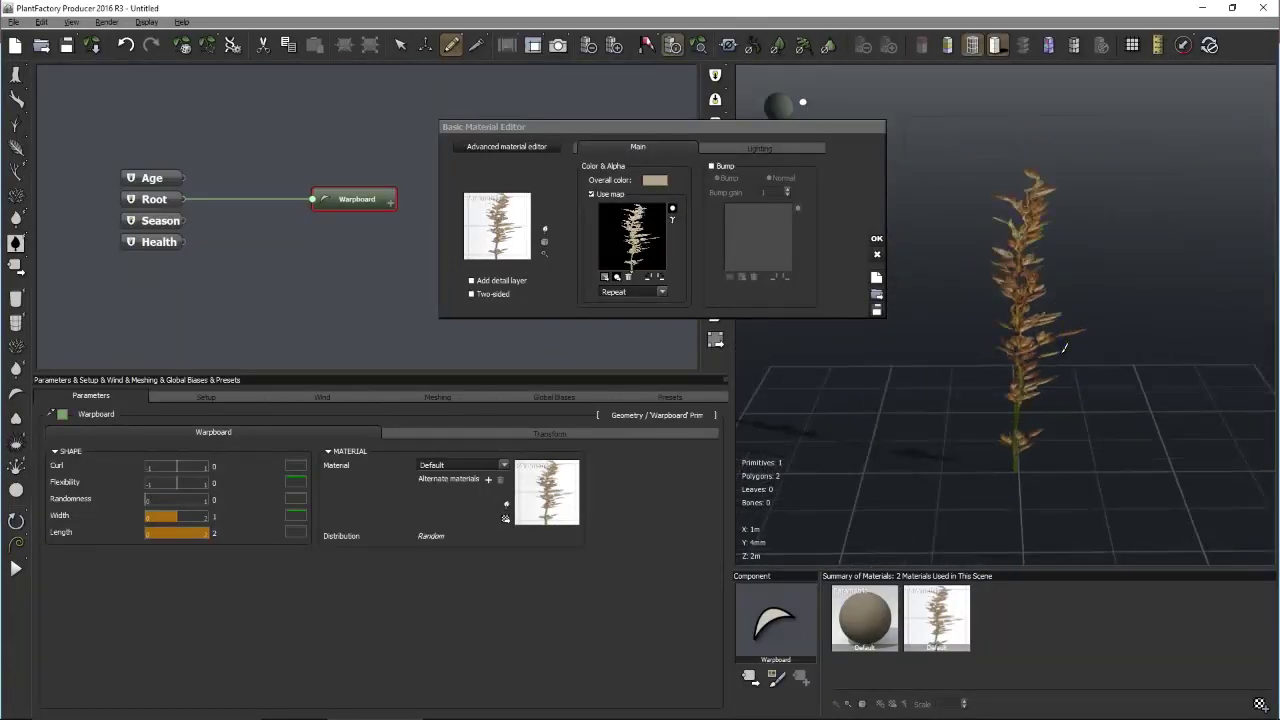
drag(686, 134, 618, 131)
click(654, 165)
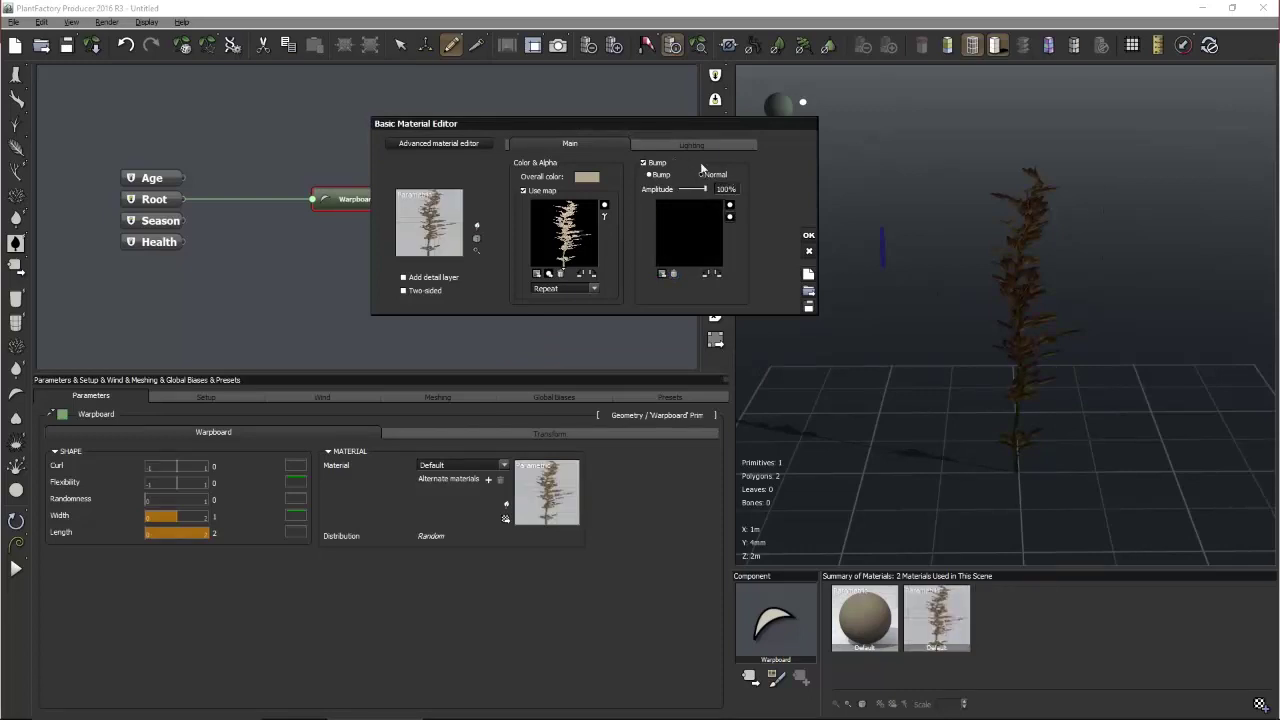
click(662, 274)
click(697, 98)
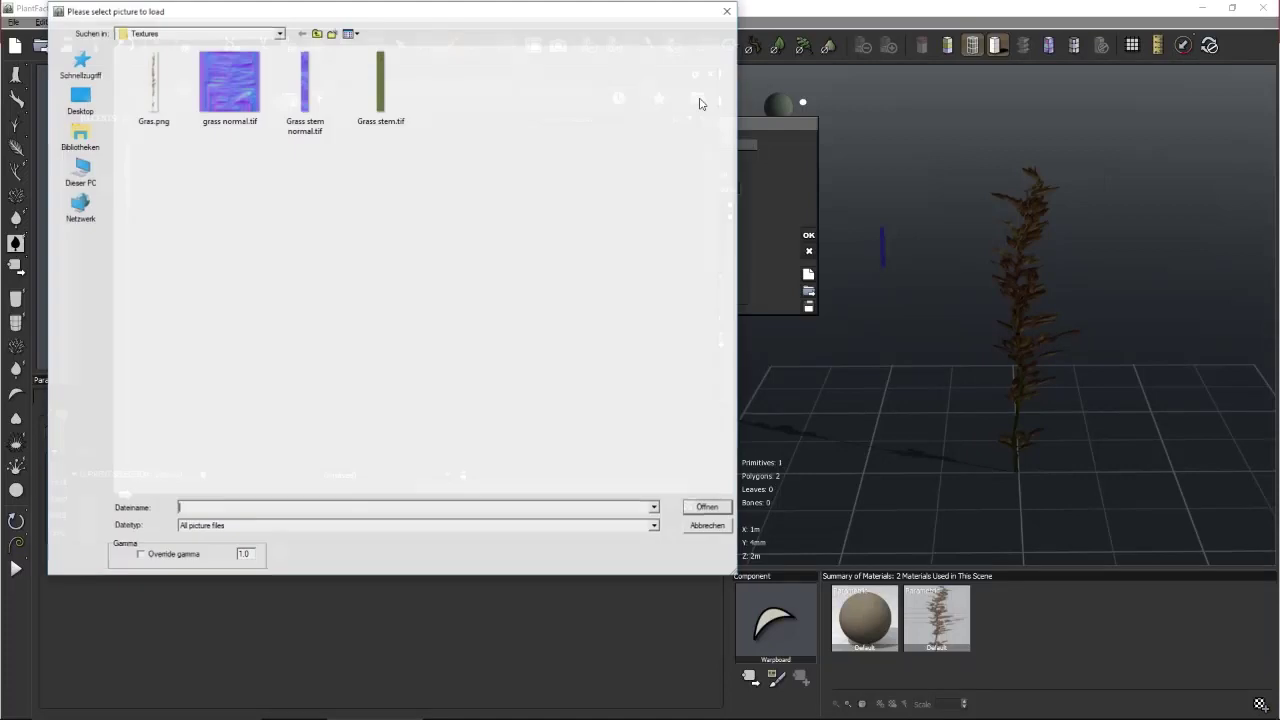
double_click(229, 80)
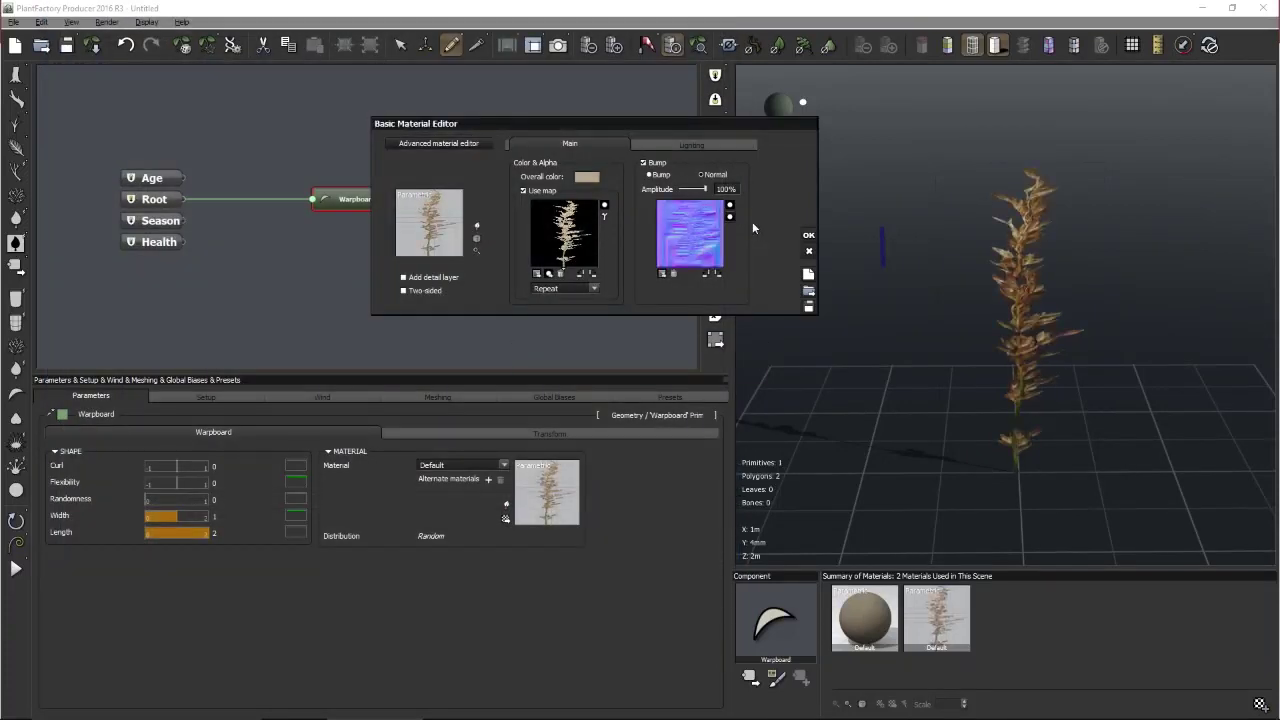
click(679, 145)
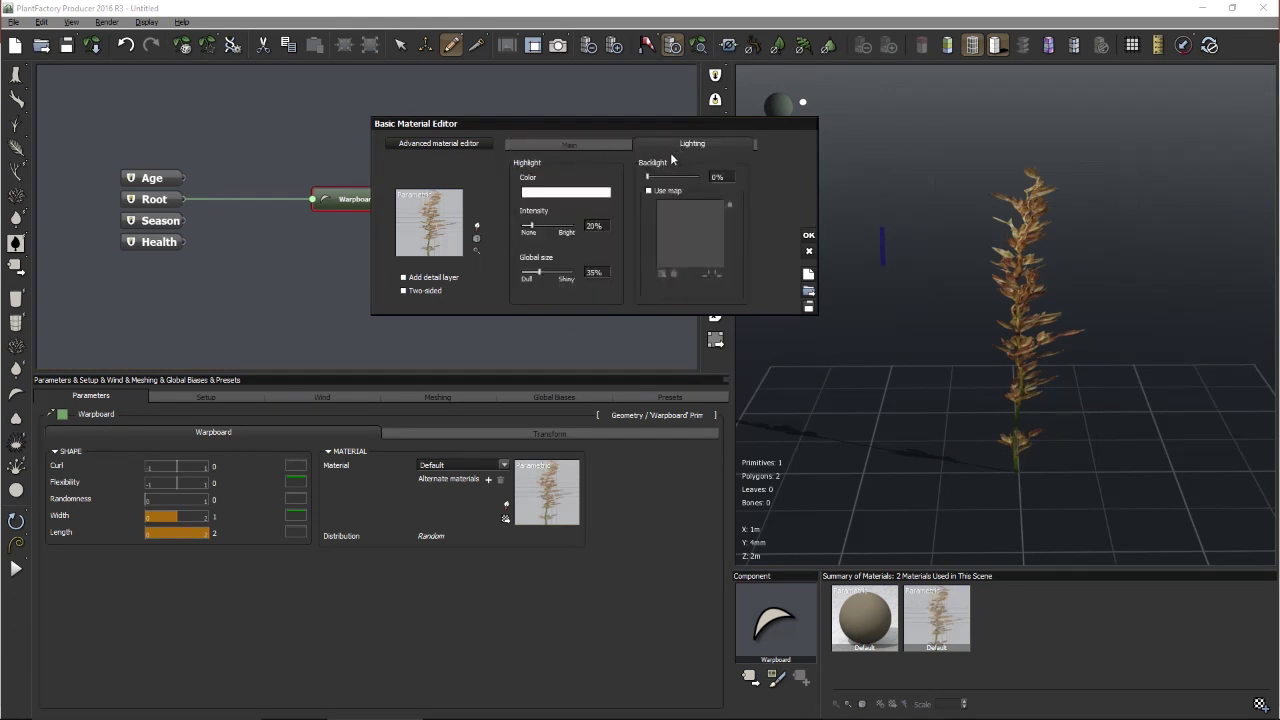
drag(653, 179, 697, 175)
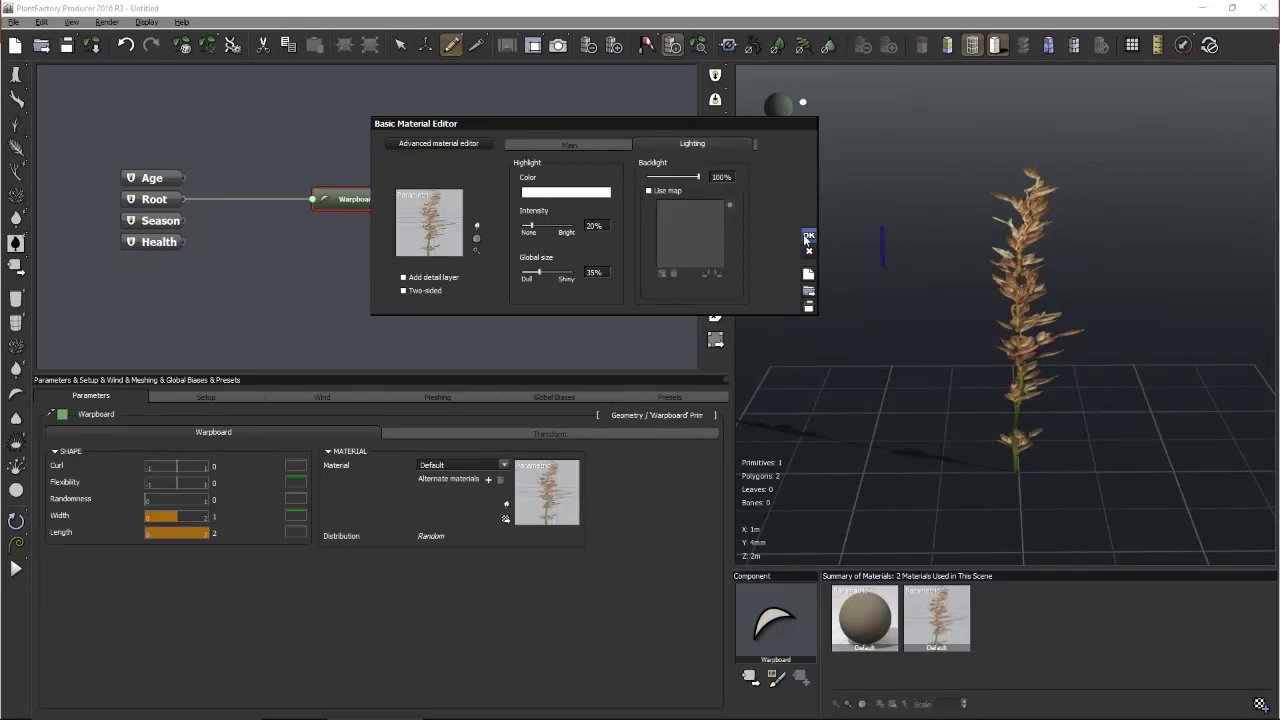
Rename the warpboard's Default material to Grass Seeds in the advanced material editor
click(441, 146)
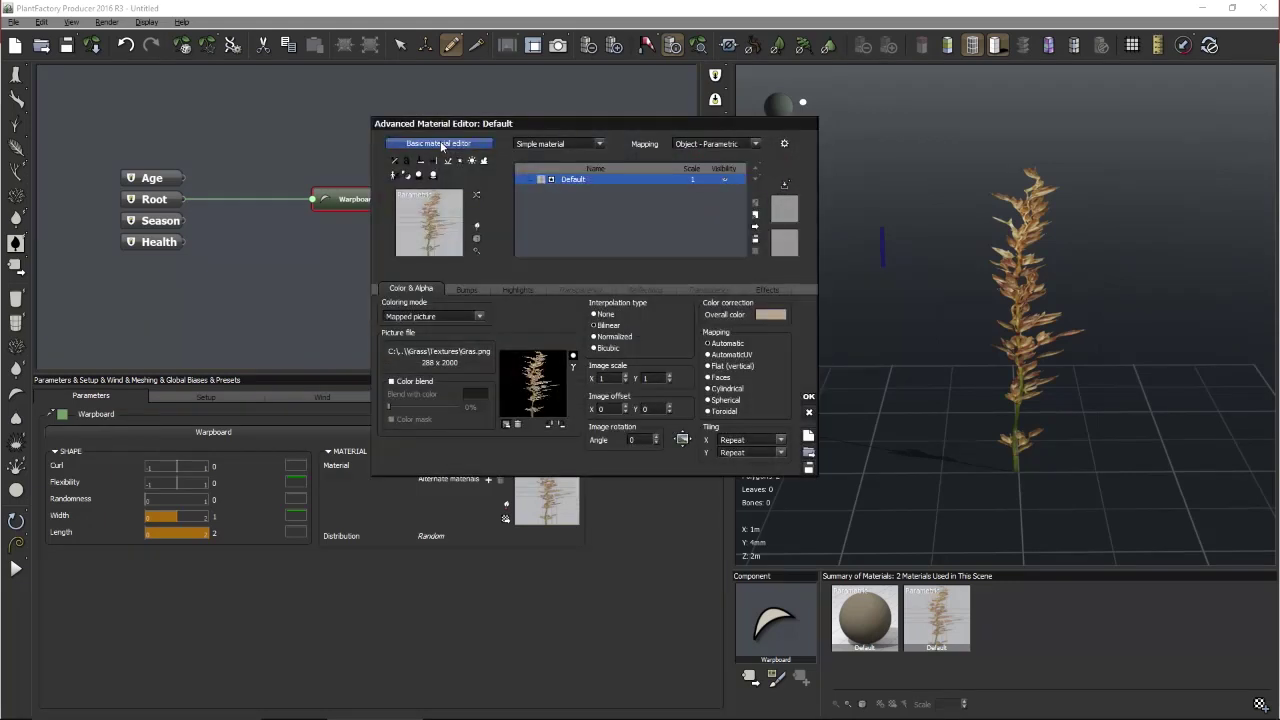
double_click(575, 179)
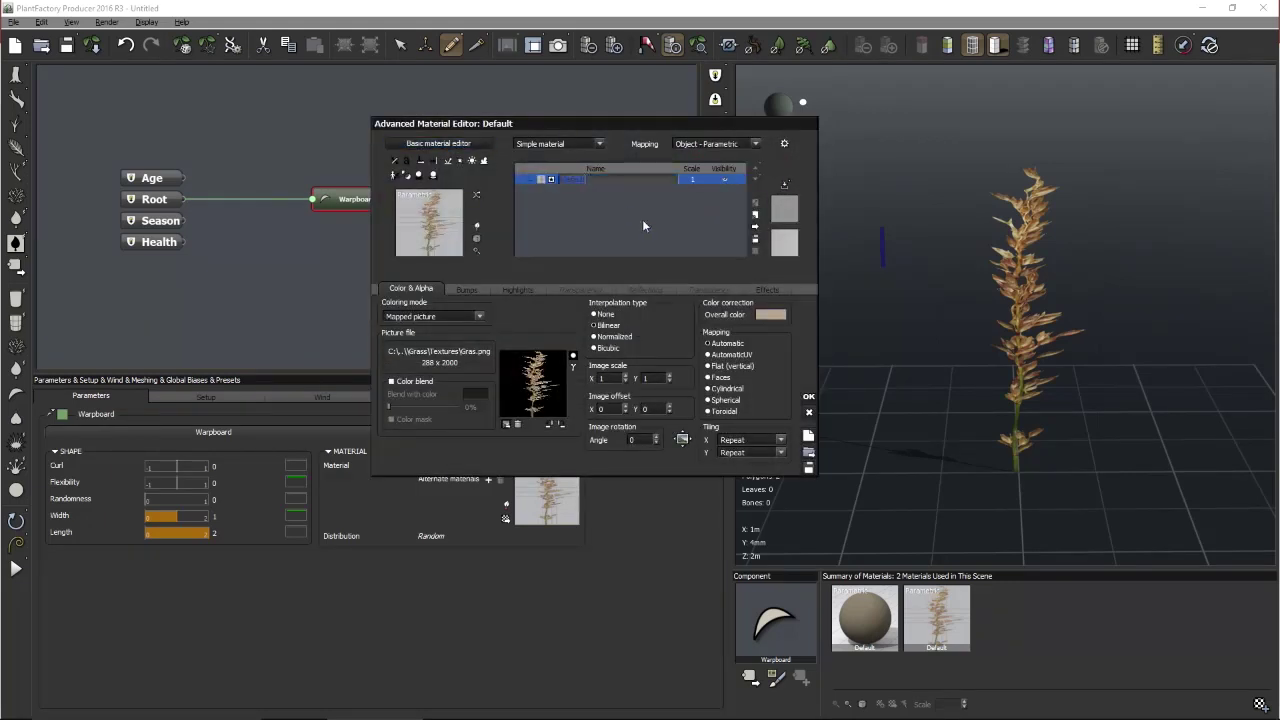
text(GrassLeaf)
key(ctrl+a)
click(808, 397)
drag(897, 408, 1040, 423)
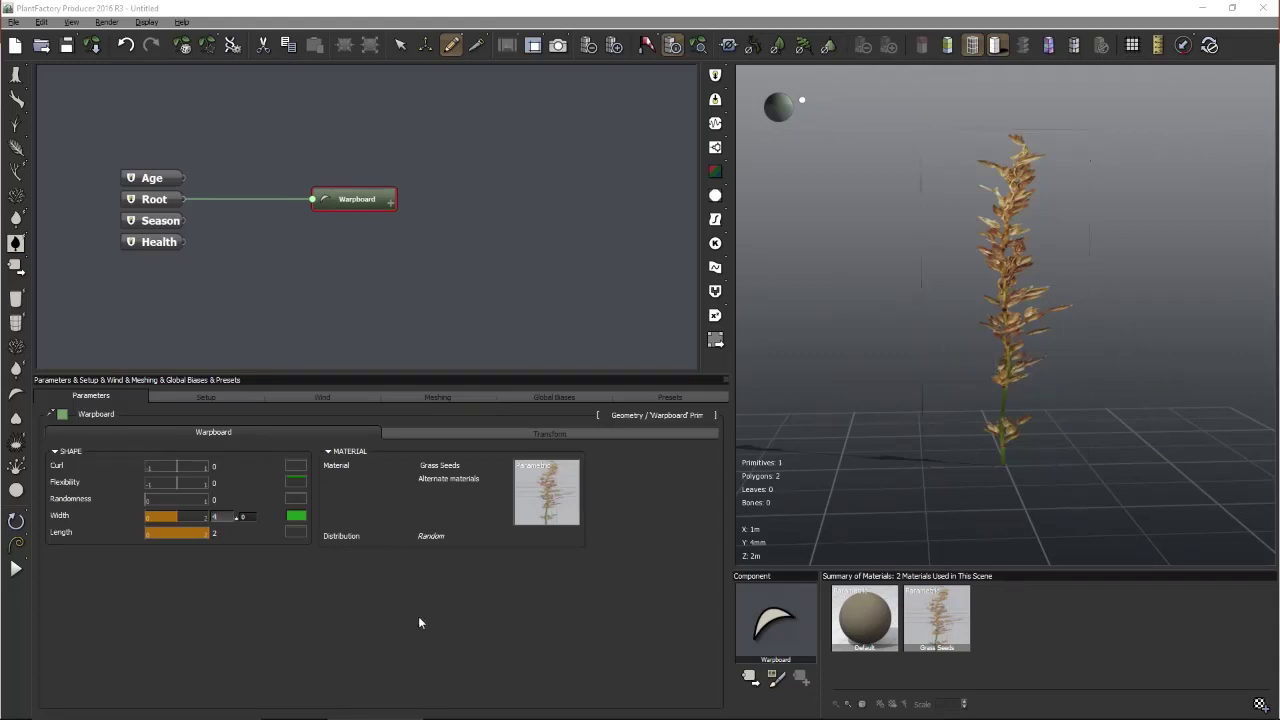
Set the warpboard Width to 4 and Length to 25
key(Return)
click(230, 533)
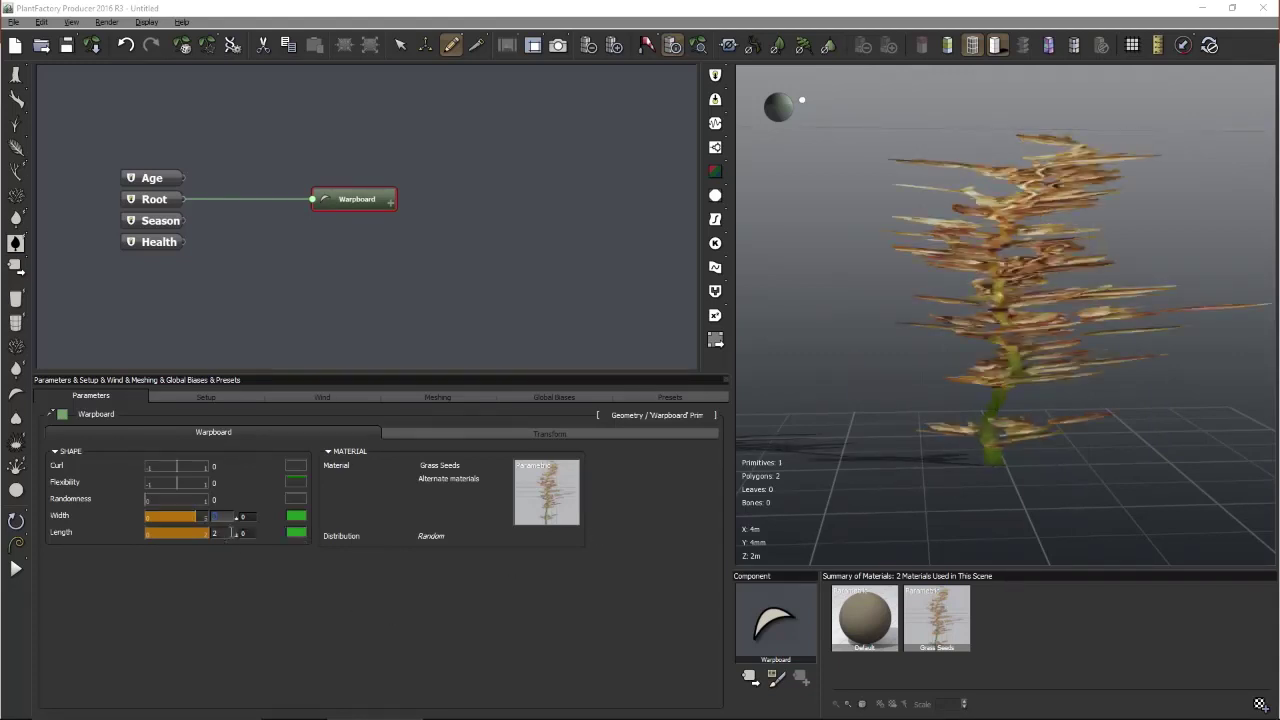
double_click(231, 532)
text(25)
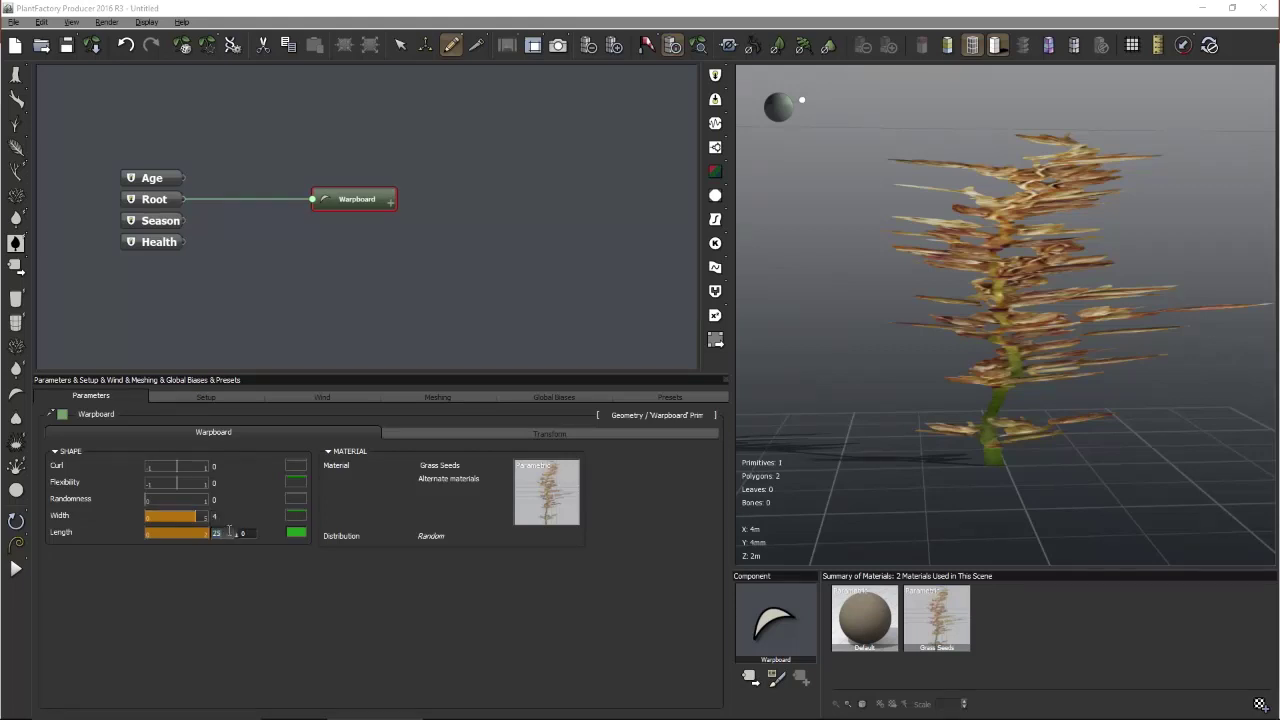
key(Return)
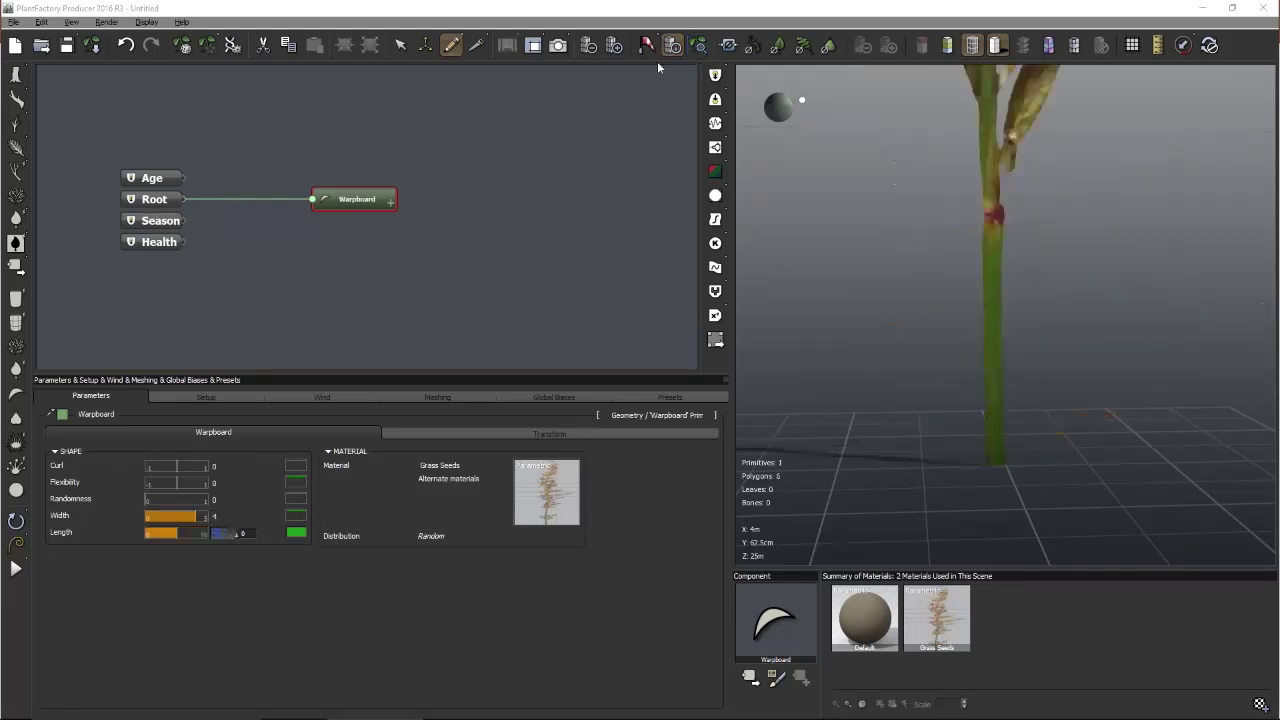
click(15, 22)
In Options > General Preferences, set '1 TPF unit is' to Centimeters
click(48, 230)
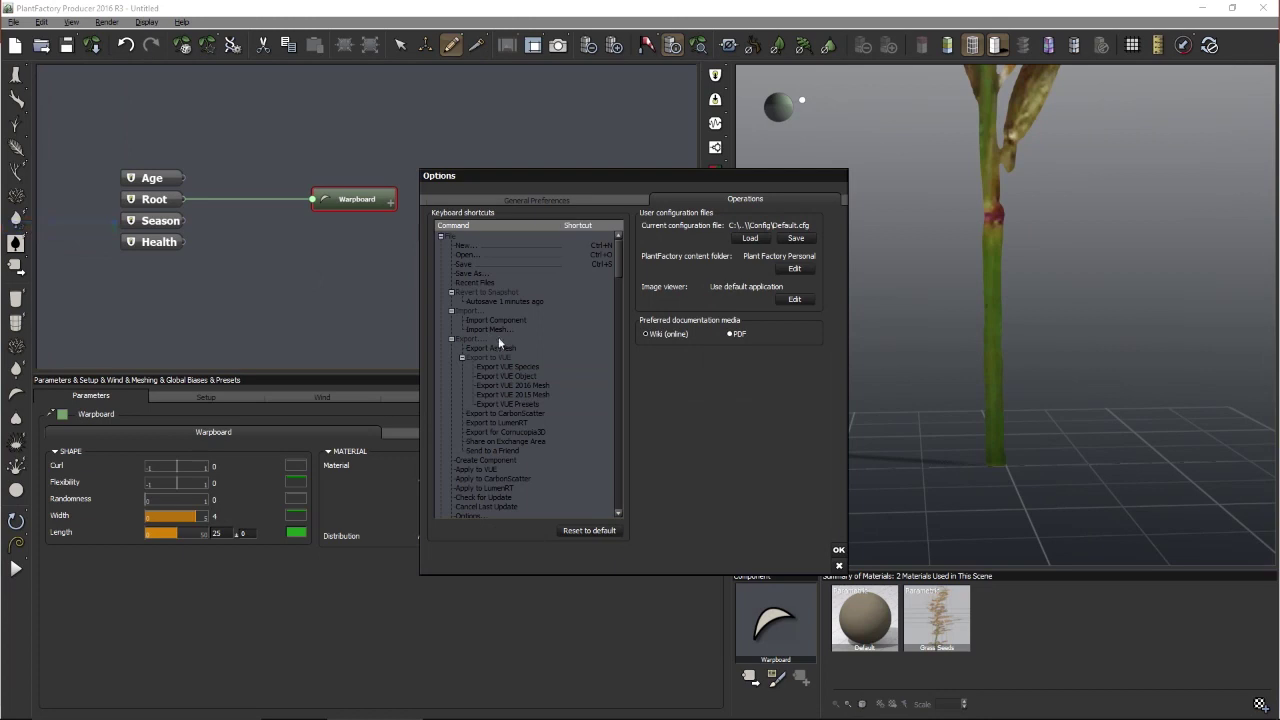
click(534, 198)
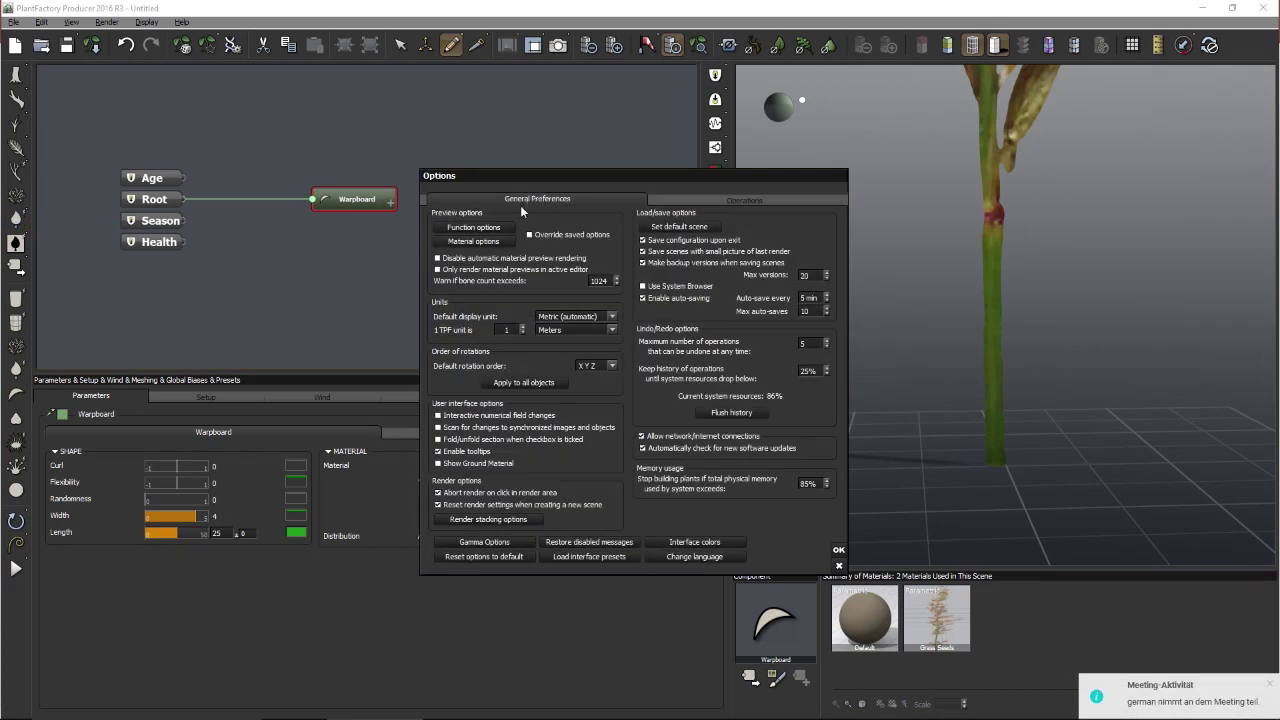
click(609, 331)
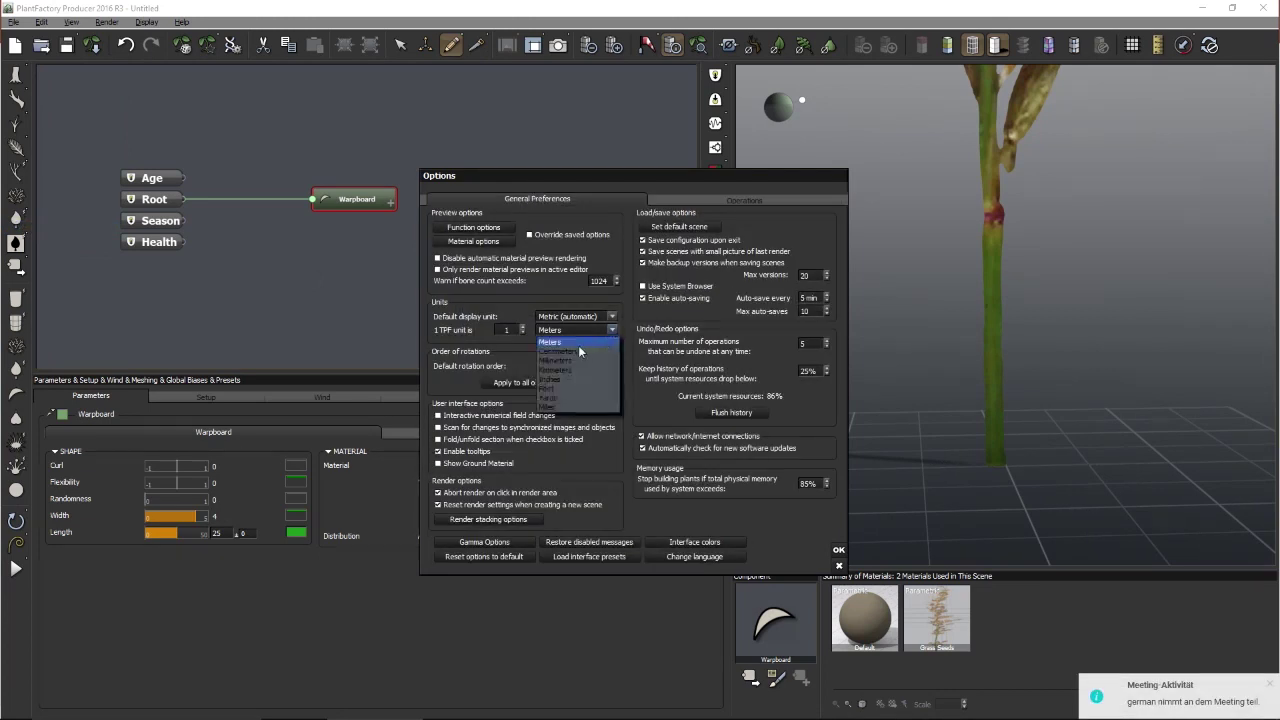
click(572, 350)
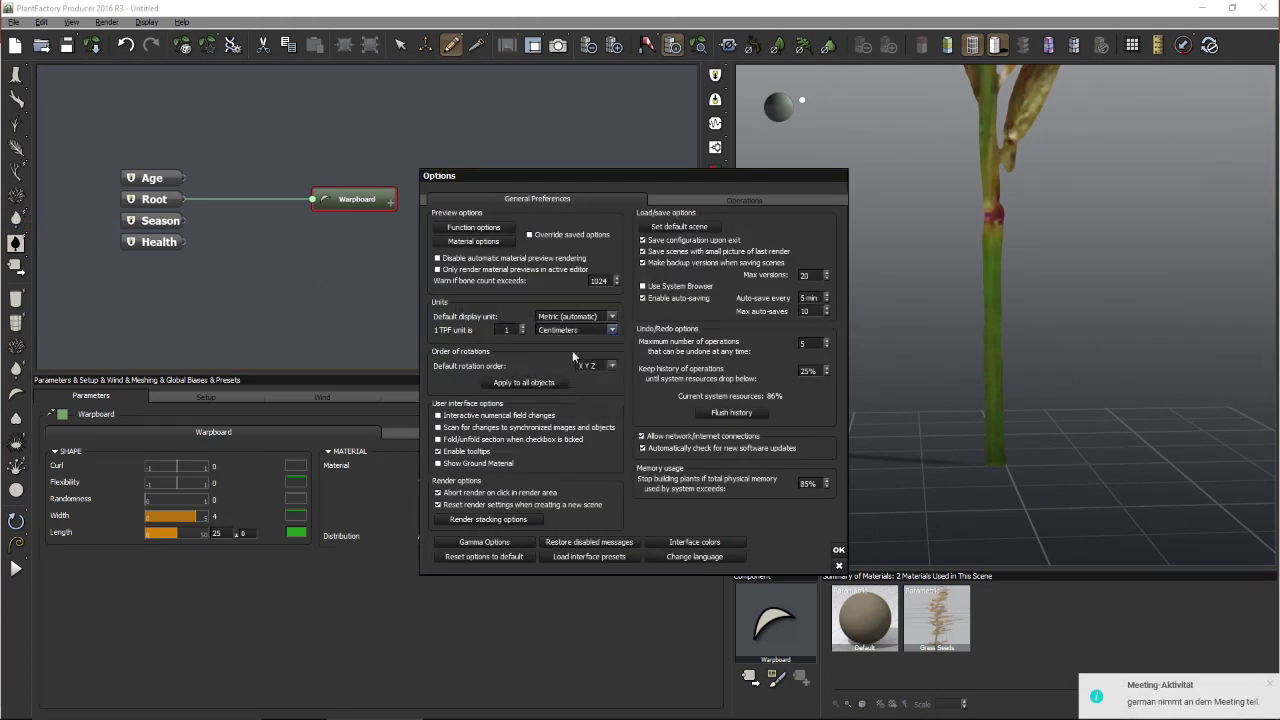
click(838, 550)
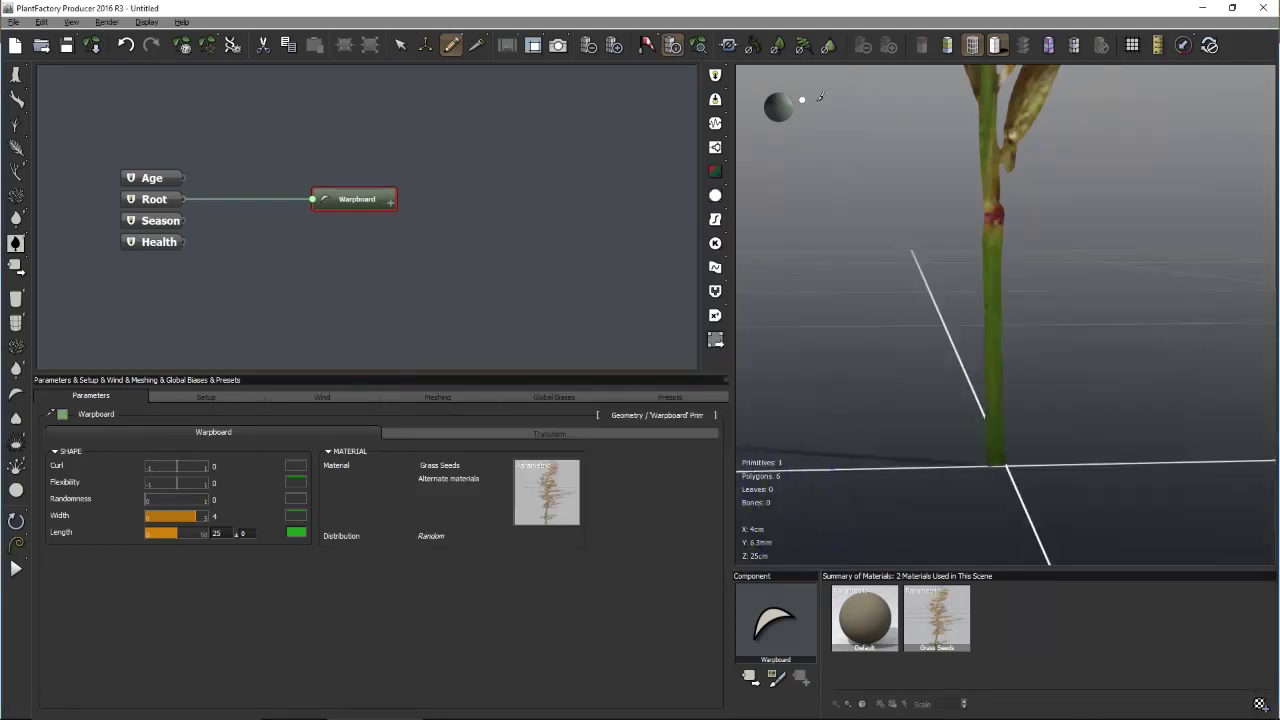
click(674, 44)
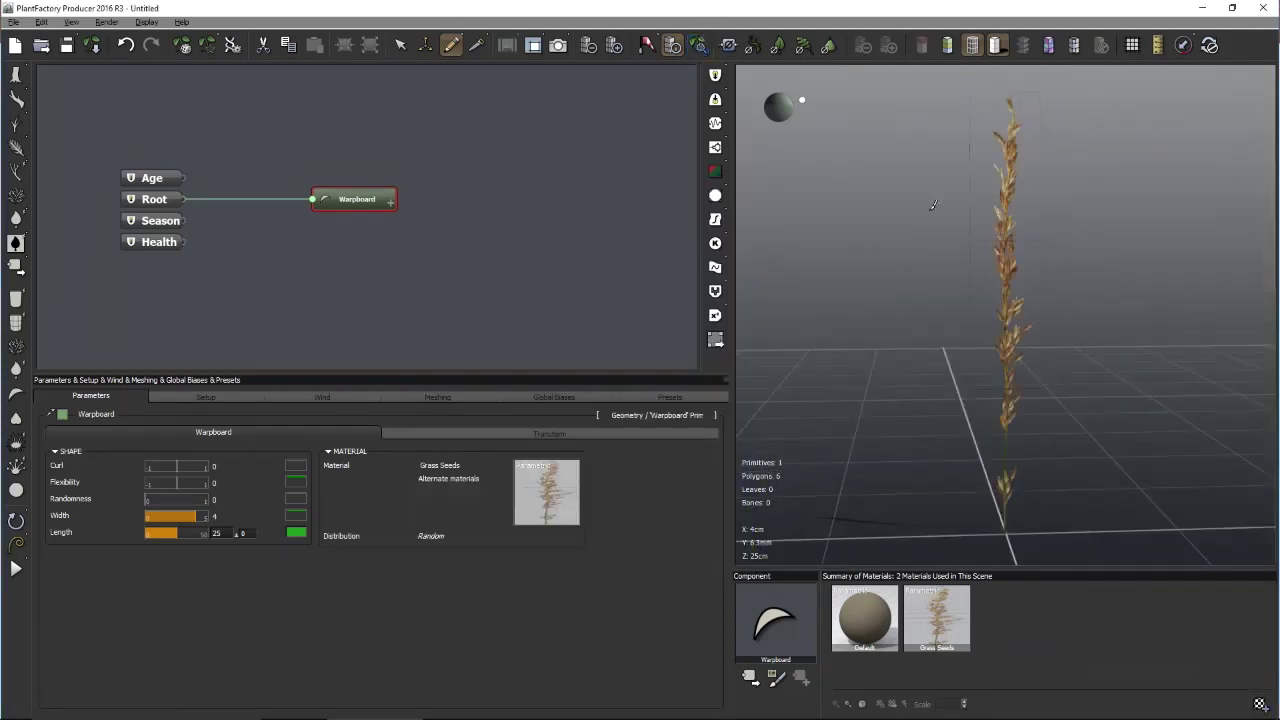
Set the warpboard Curl to 2 with a 0.5 variation
drag(932, 205, 920, 233)
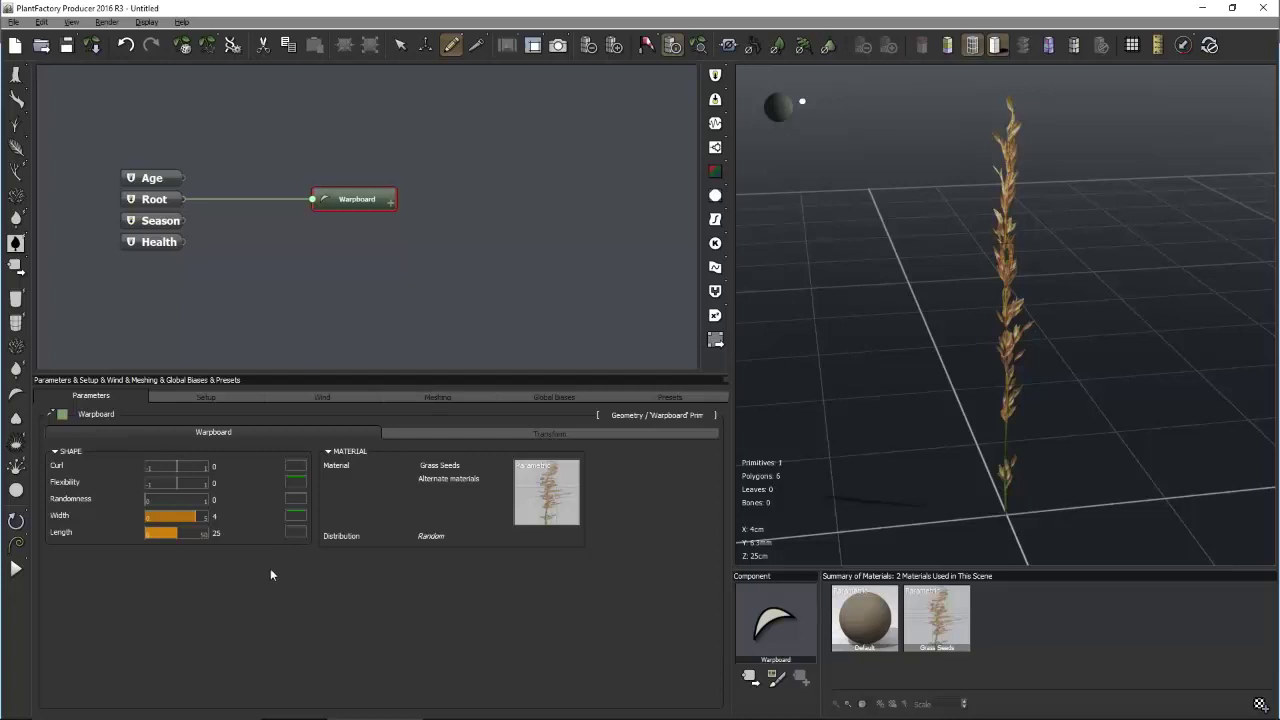
drag(1160, 386, 1129, 365)
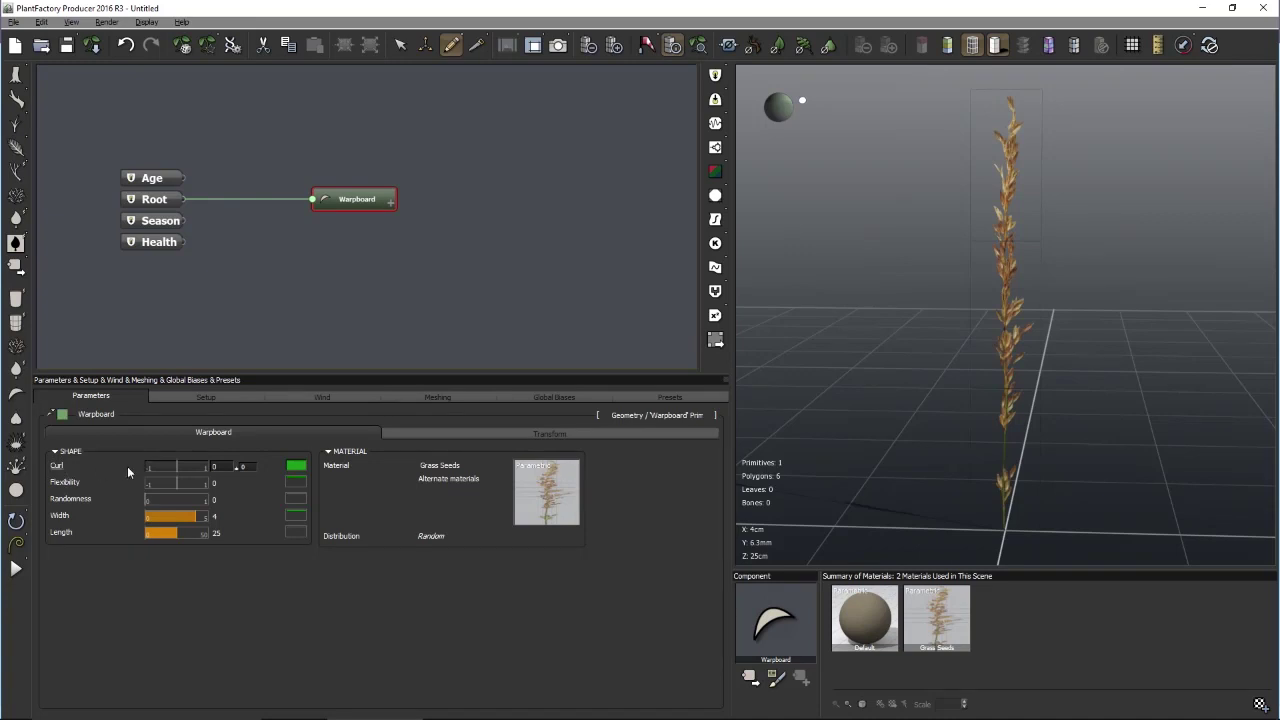
click(218, 467)
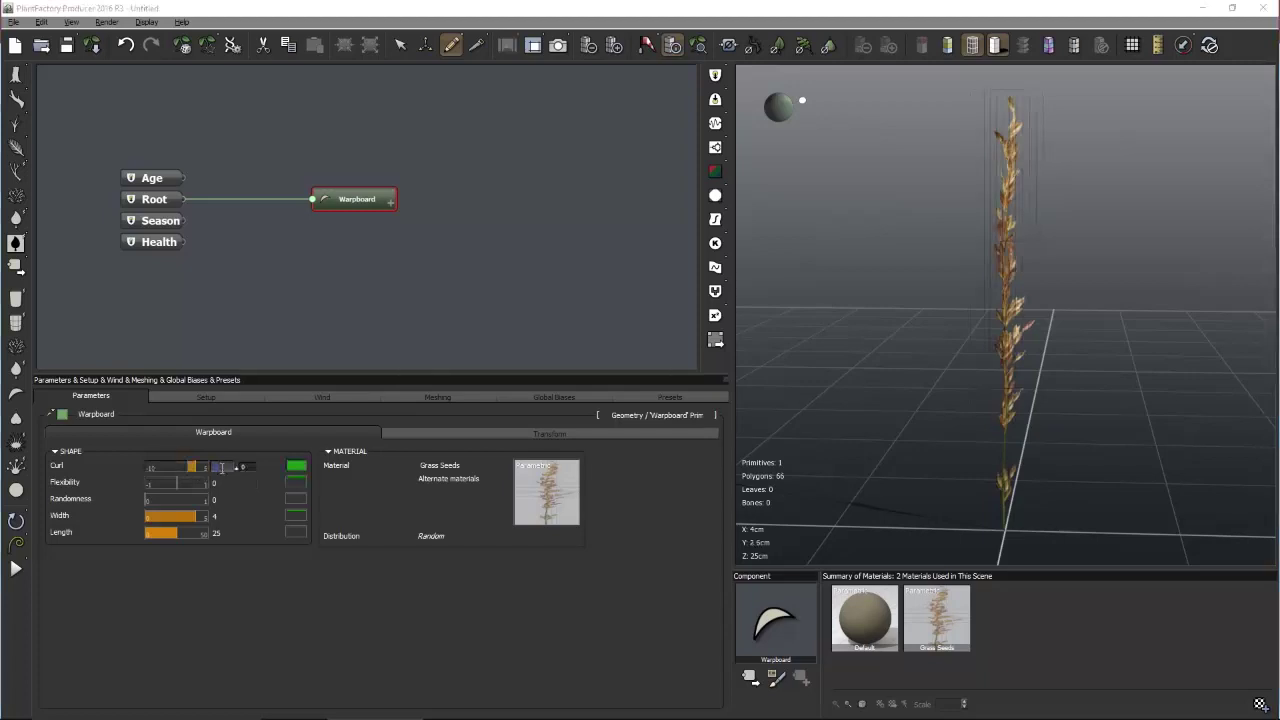
click(970, 45)
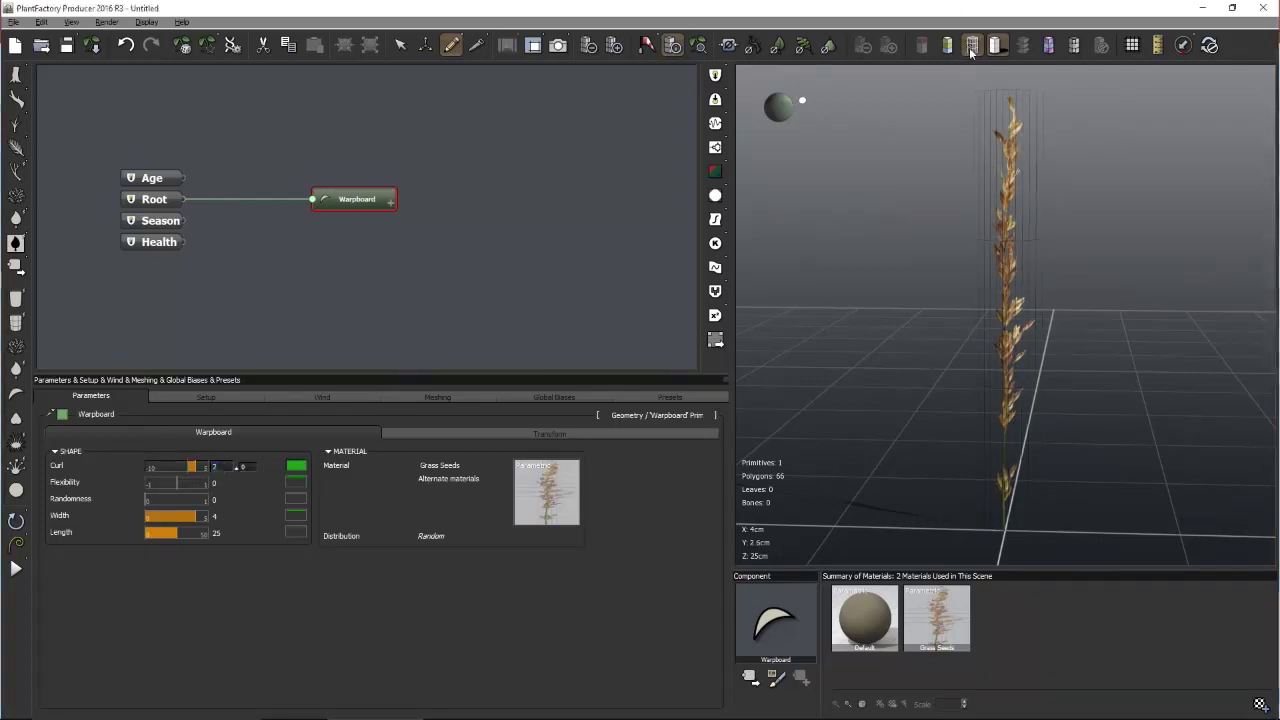
drag(1080, 175, 930, 195)
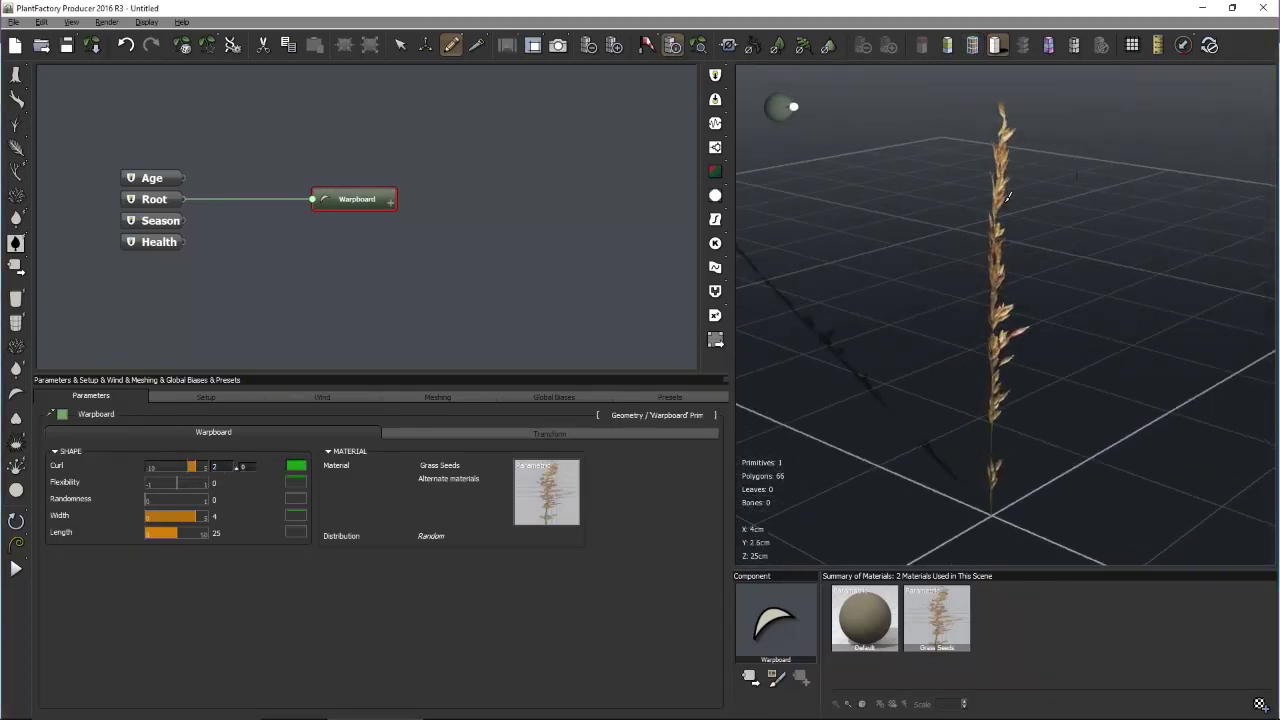
click(248, 467)
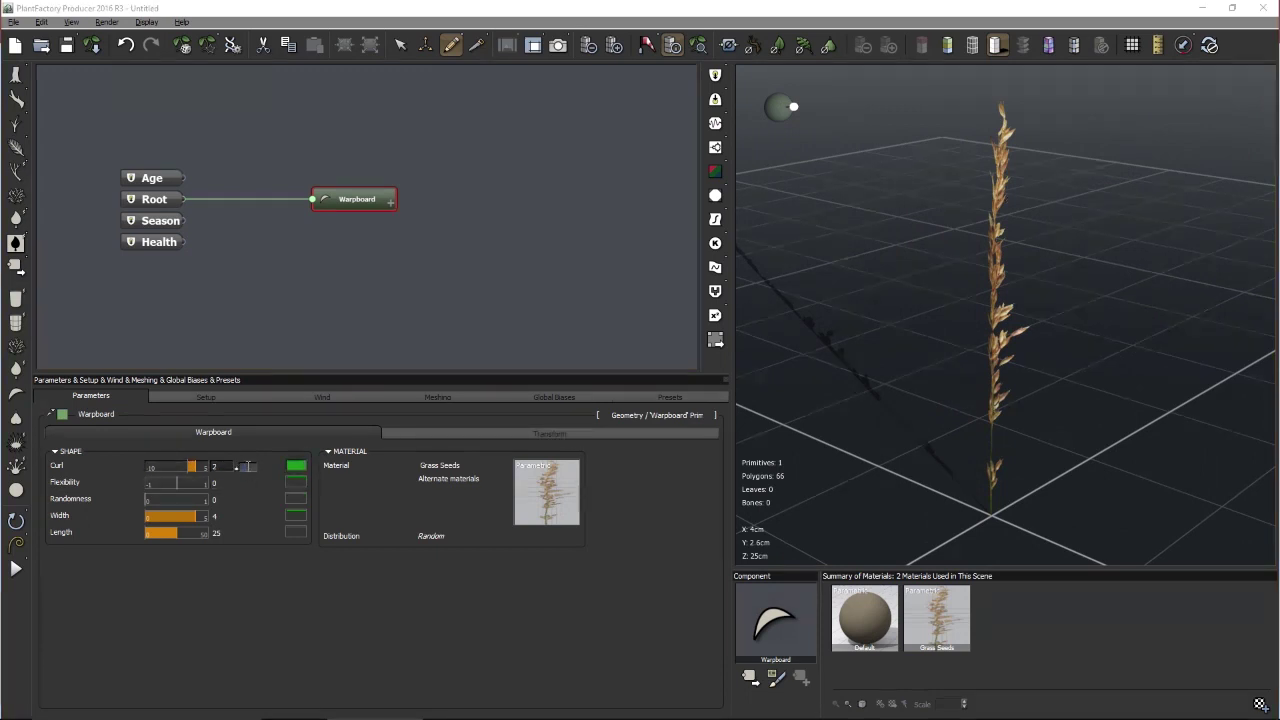
key(Return)
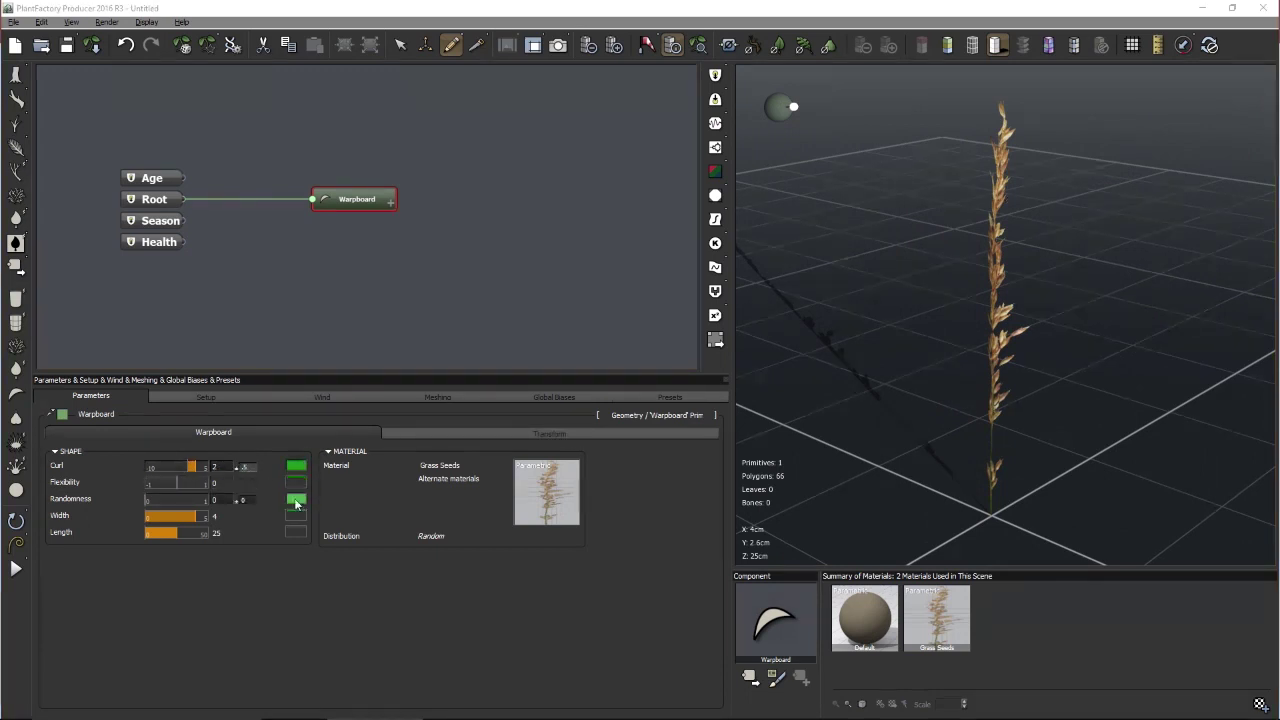
Set the warpboard Flexibility to 0.3 with a 0.7 variation
drag(949, 353, 1110, 371)
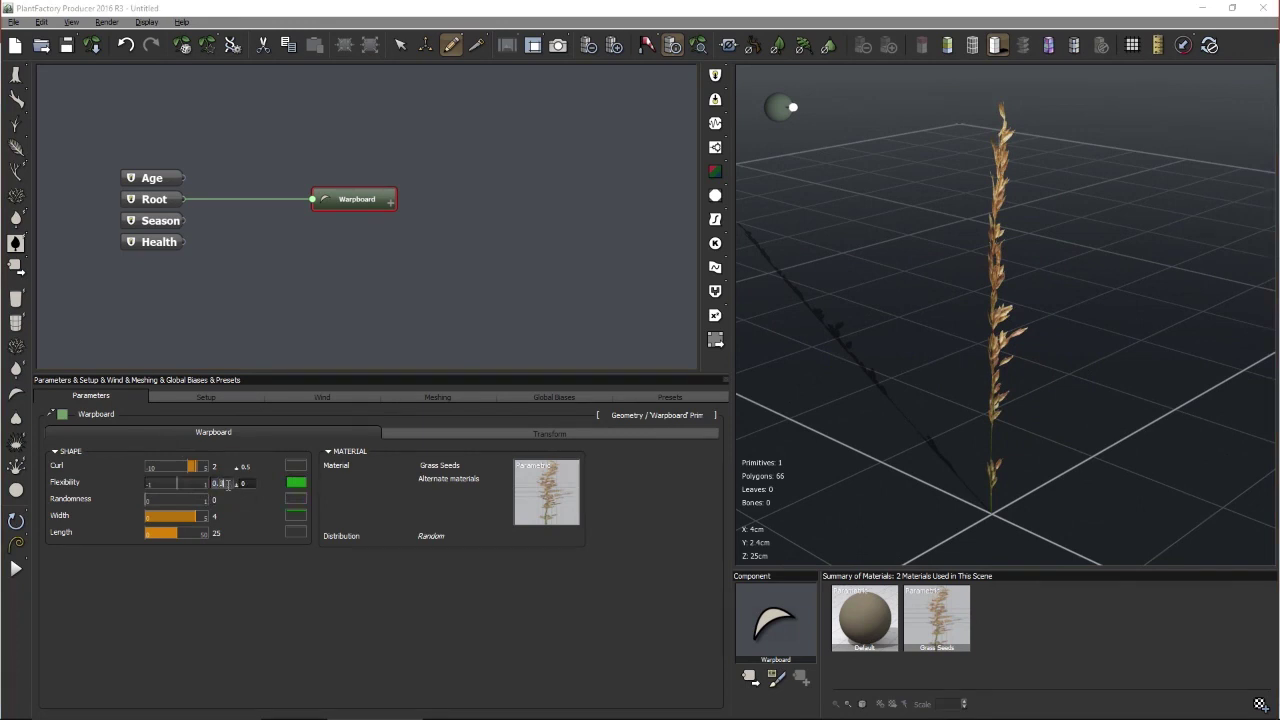
key(Return)
drag(799, 381, 880, 340)
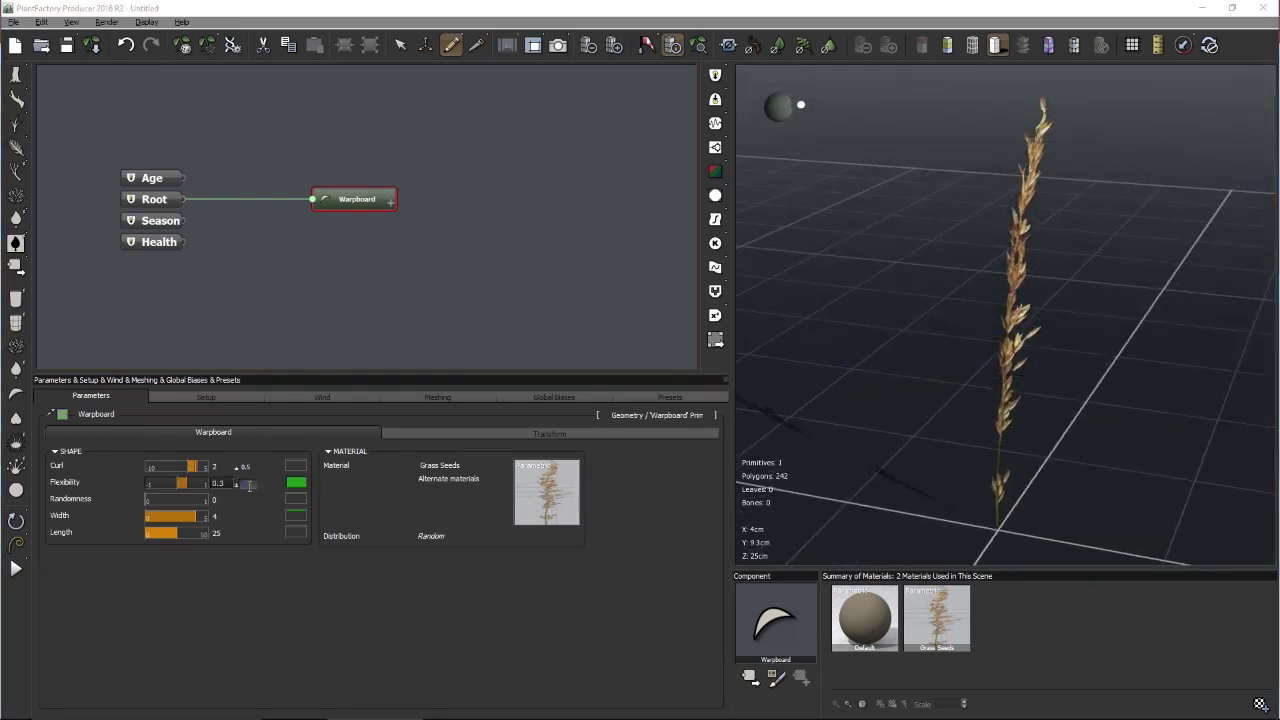
drag(248, 485, 343, 460)
drag(986, 314, 890, 320)
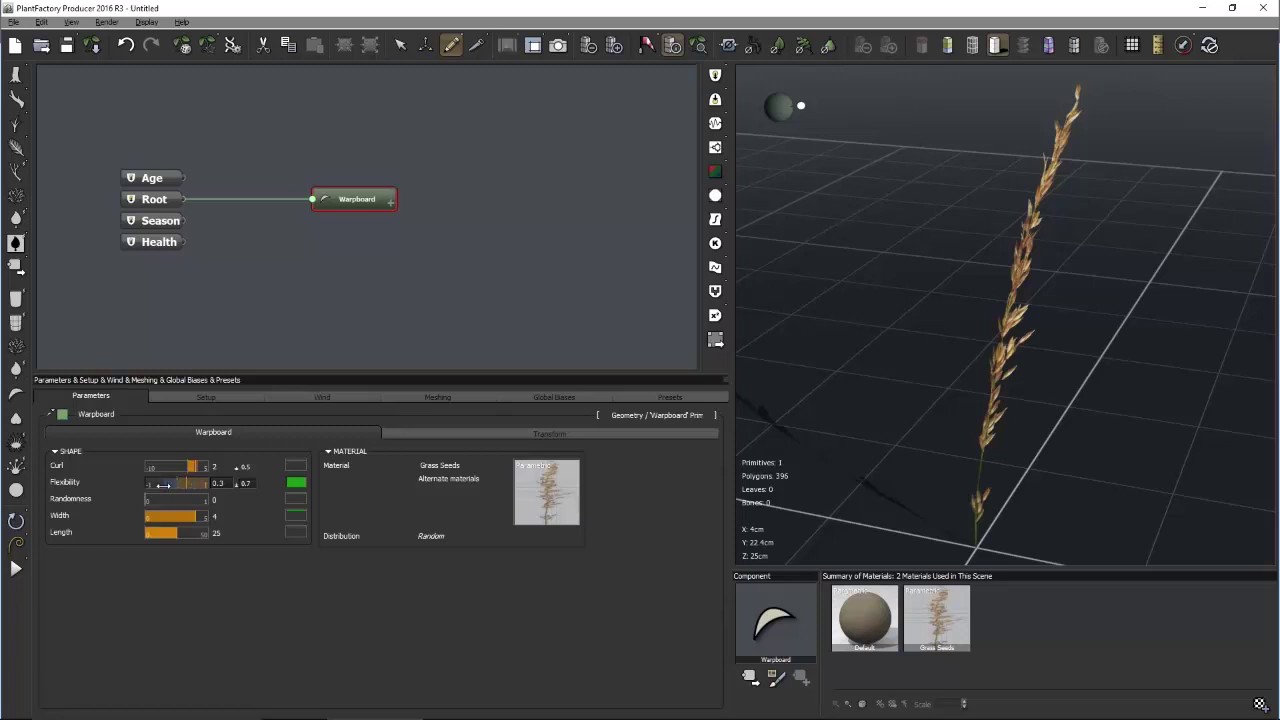
Test a Flexibility of -0.3, make the variation positive again, and re-enter Flexibility
click(218, 485)
drag(1125, 320, 934, 328)
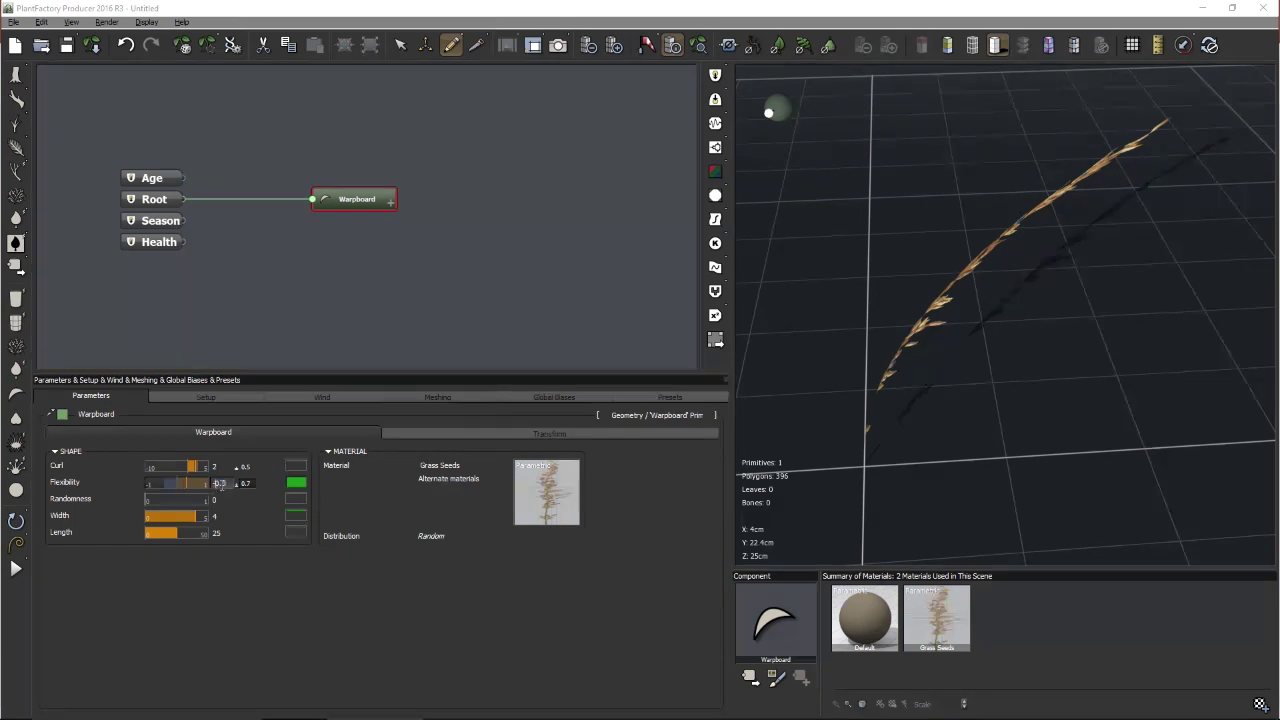
key(Return)
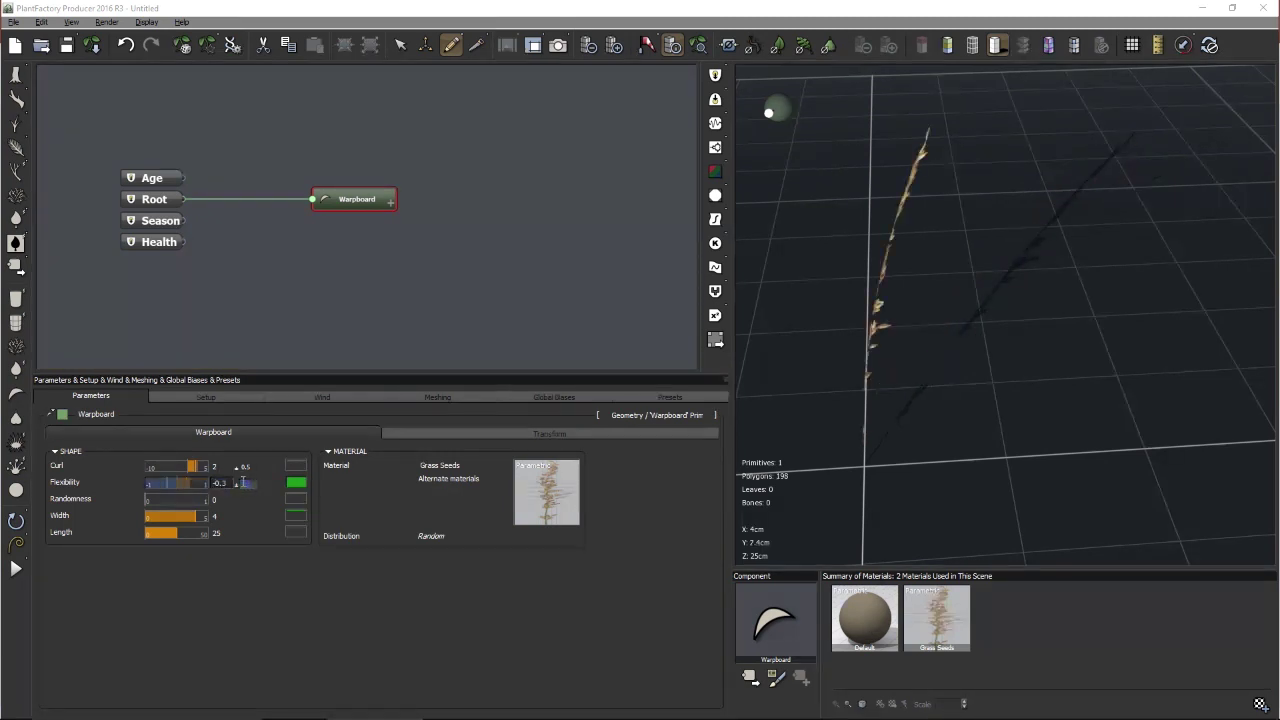
click(247, 482)
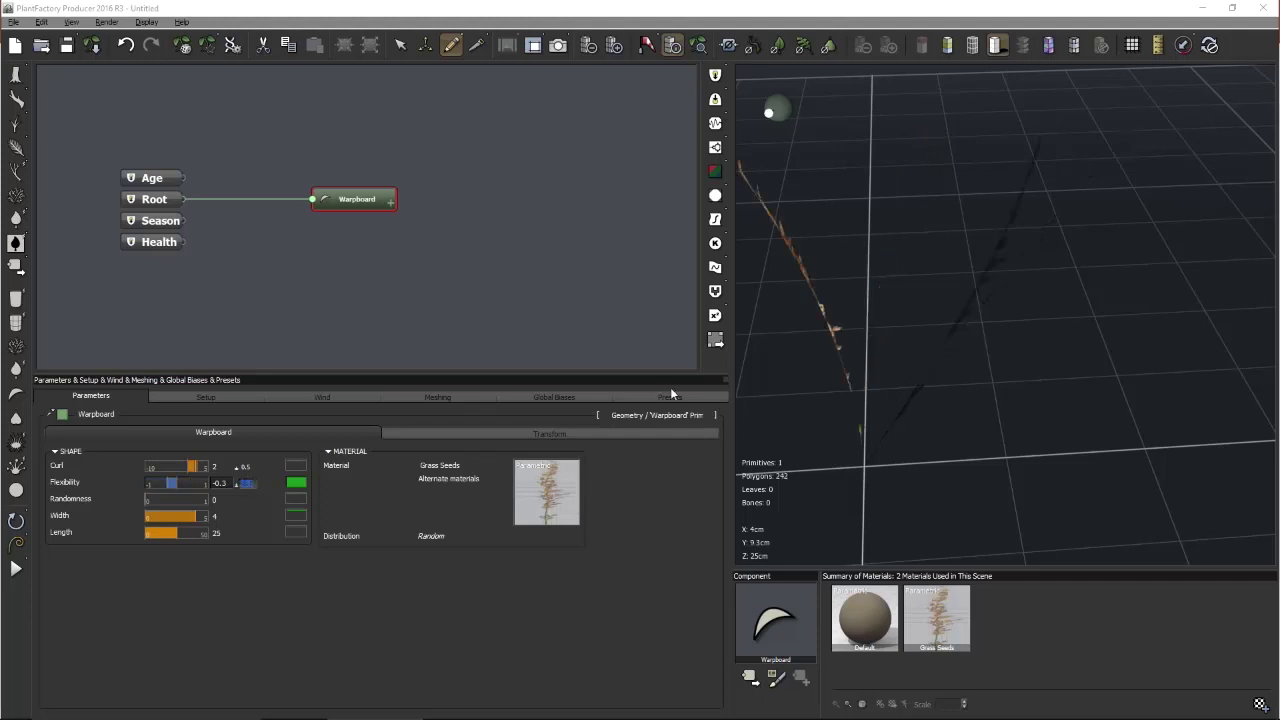
drag(820, 300, 749, 210)
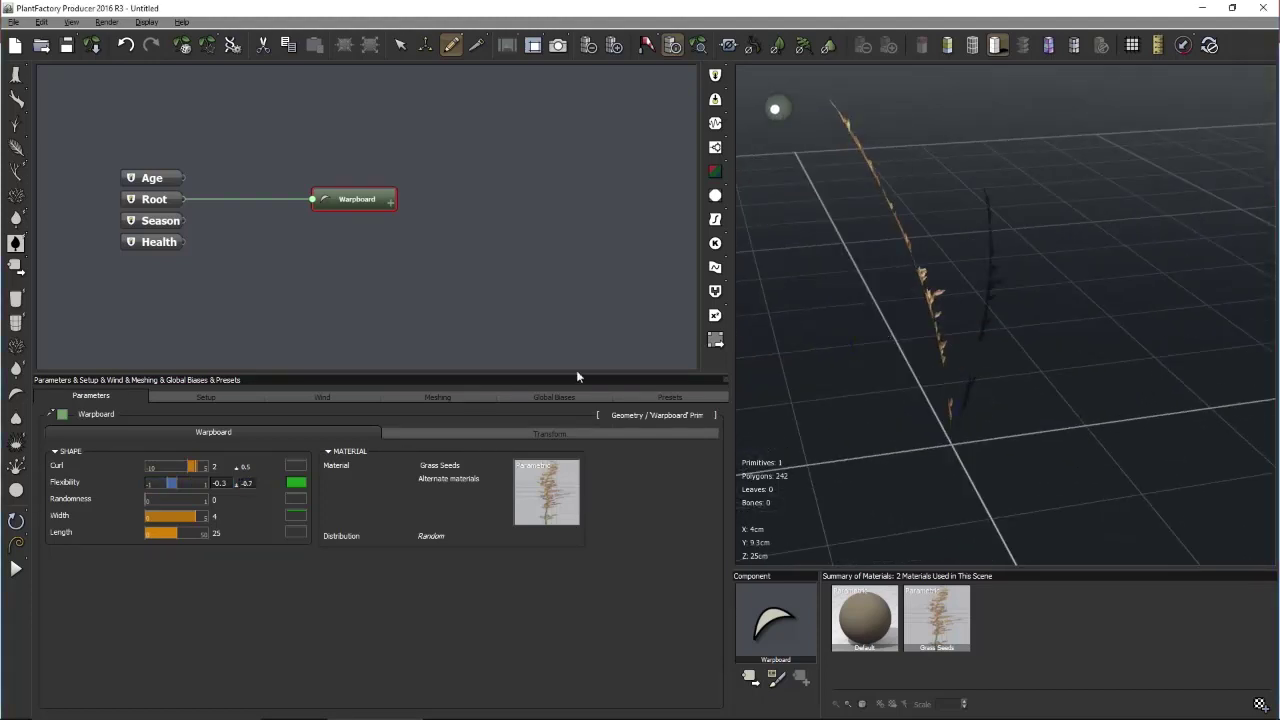
click(249, 483)
drag(244, 483, 218, 486)
click(218, 486)
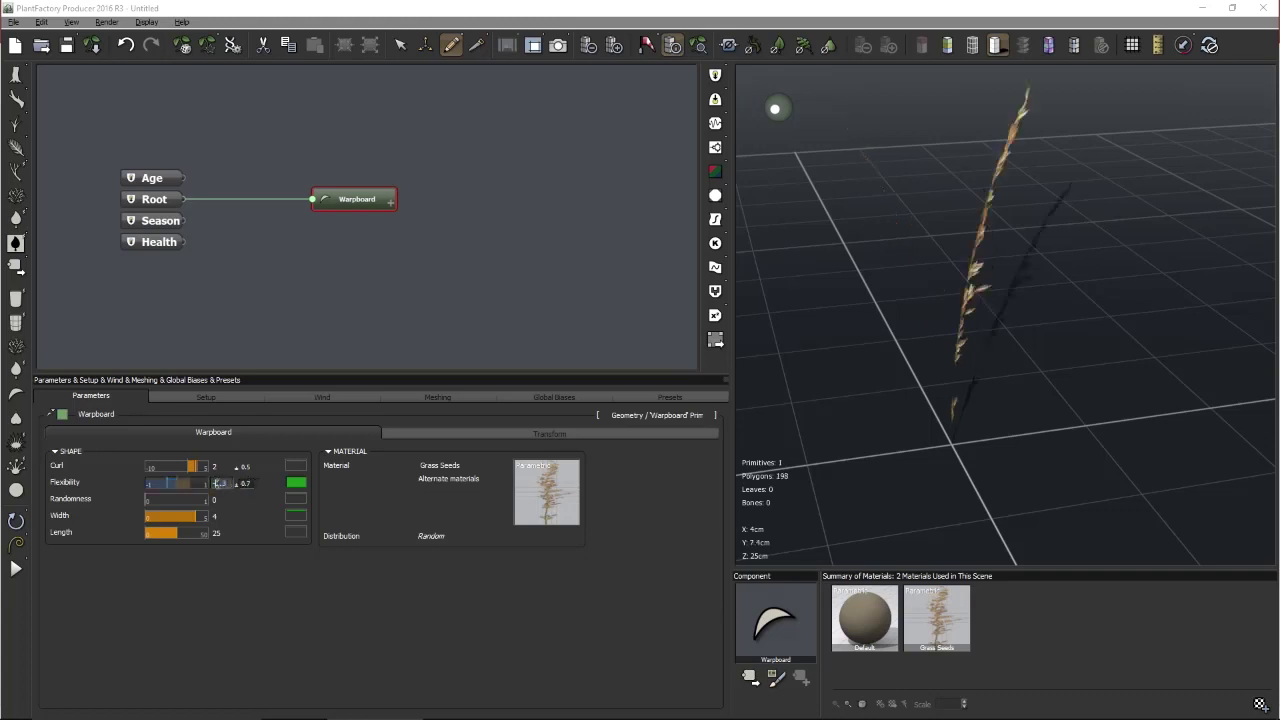
text(1)
key(Return)
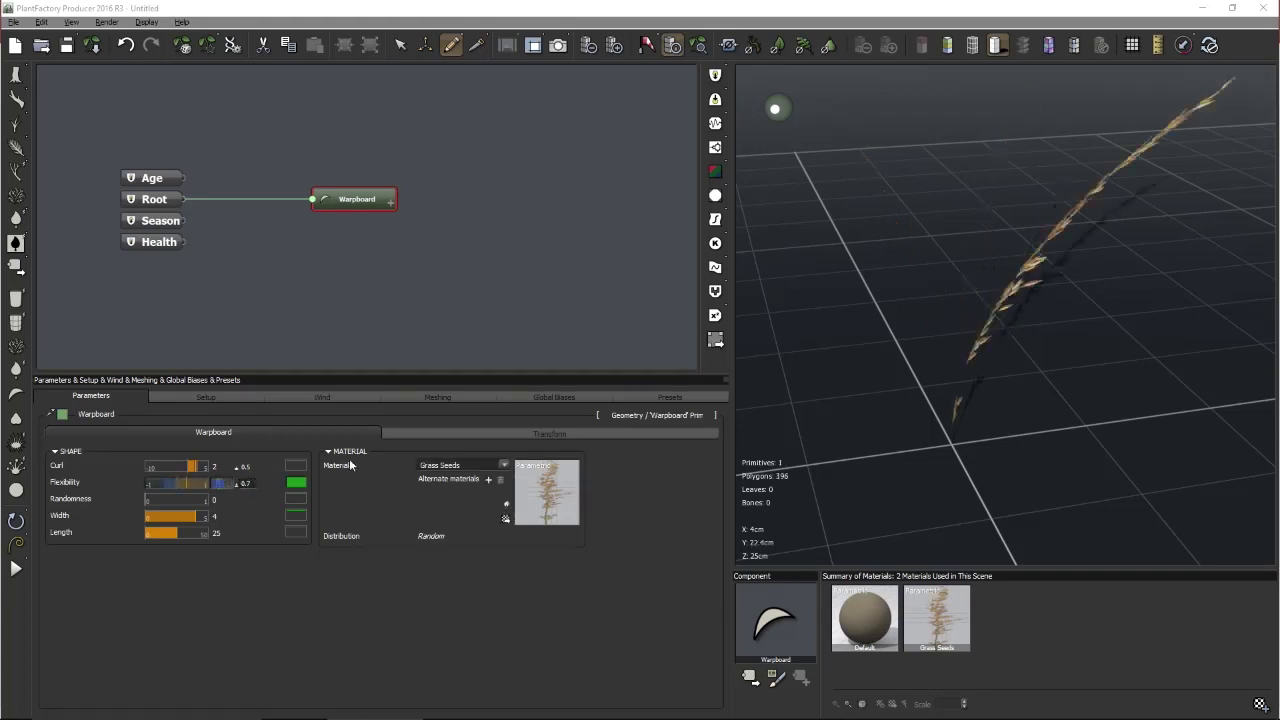
drag(882, 337, 985, 342)
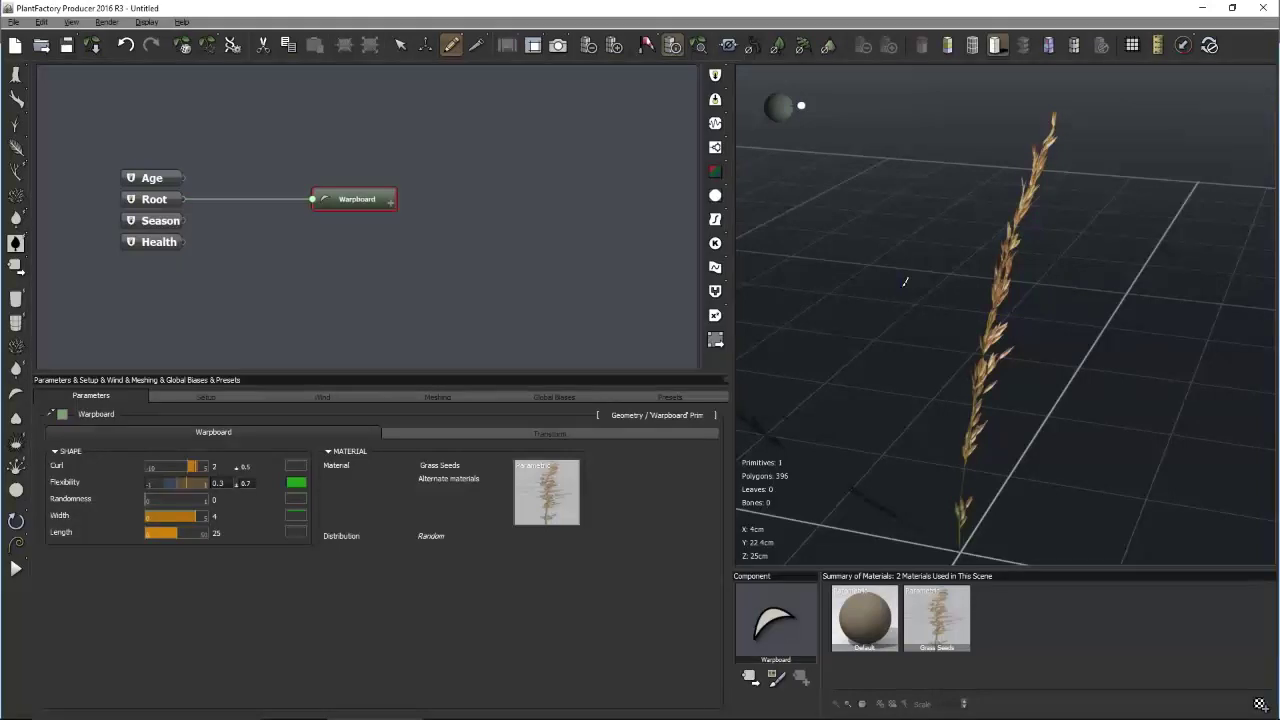
Rename the Warpboard node to Grass Seeds and drag it further right in the graph
mouse_move(1134, 363)
mouse_down()
mouse_move(1103, 351)
mouse_move(1128, 355)
mouse_up()
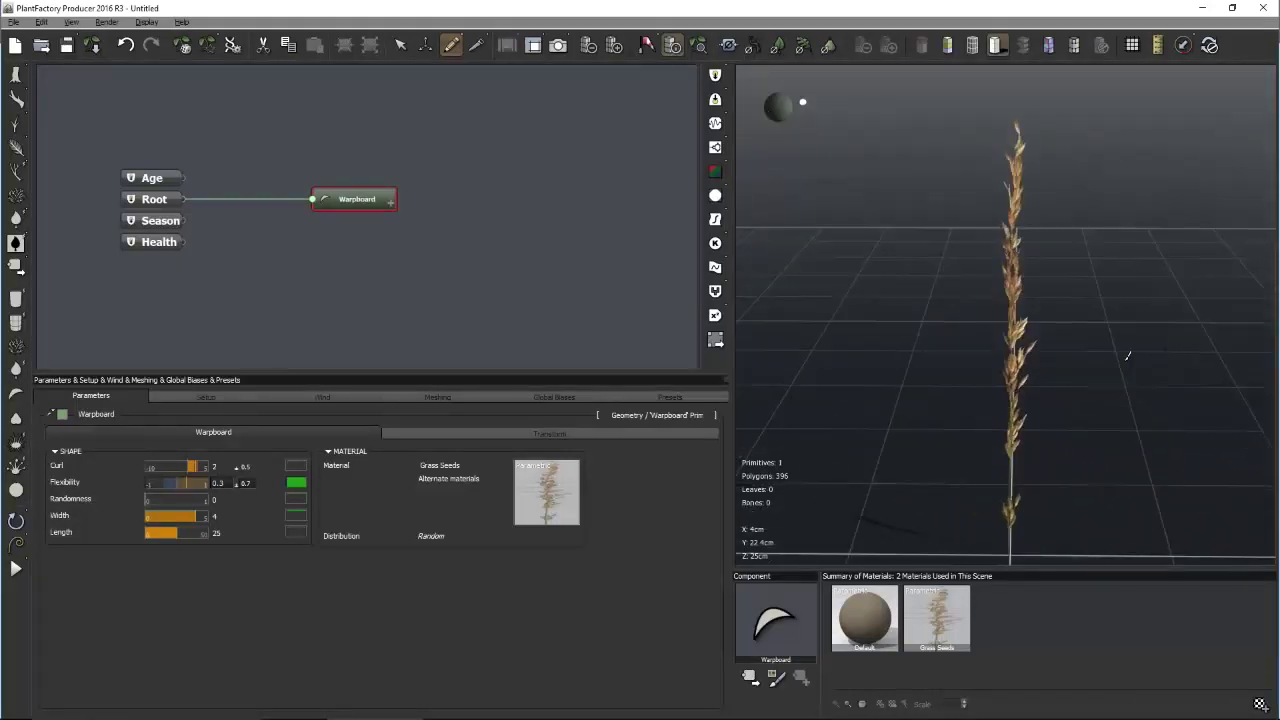
double_click(361, 198)
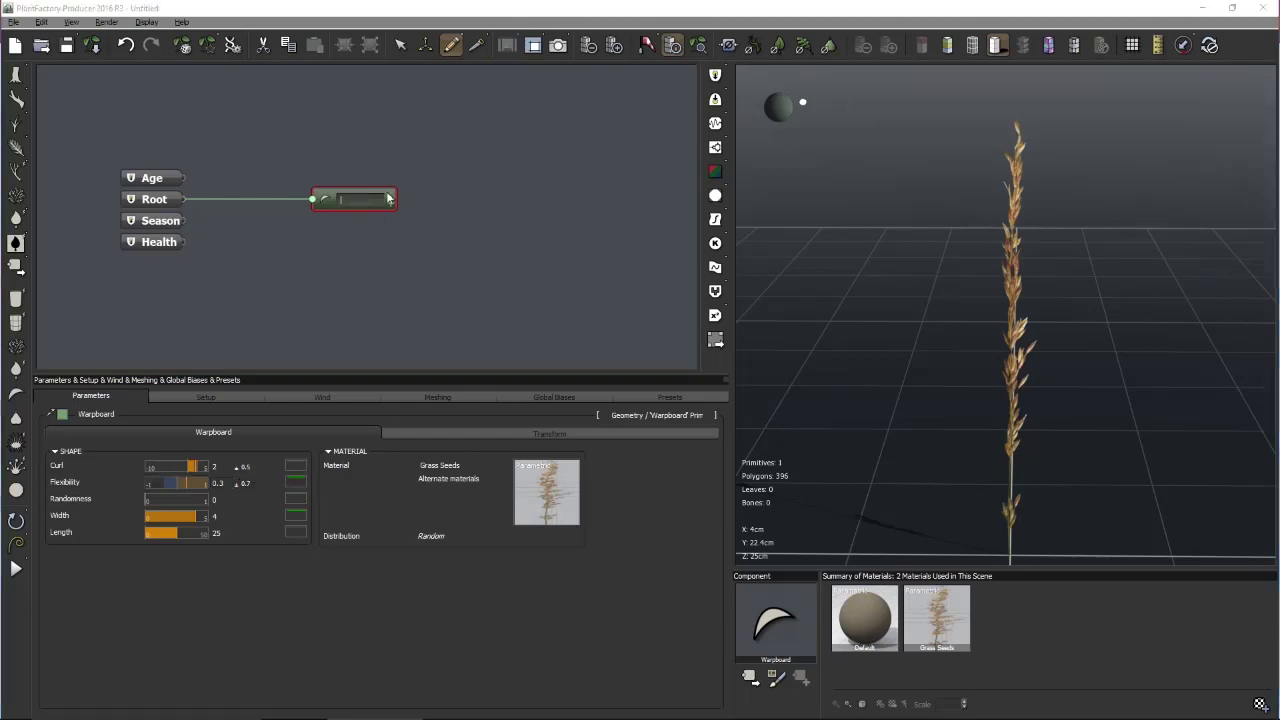
text(Grass Seeds)
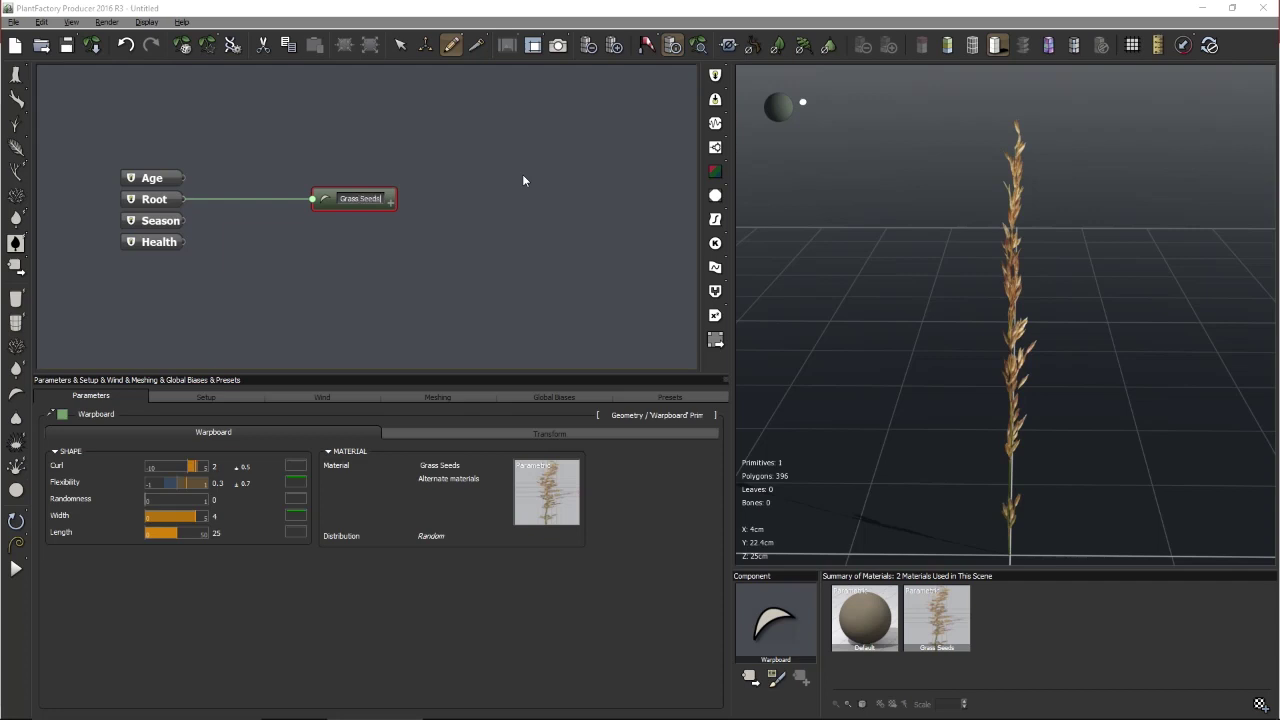
key(Return)
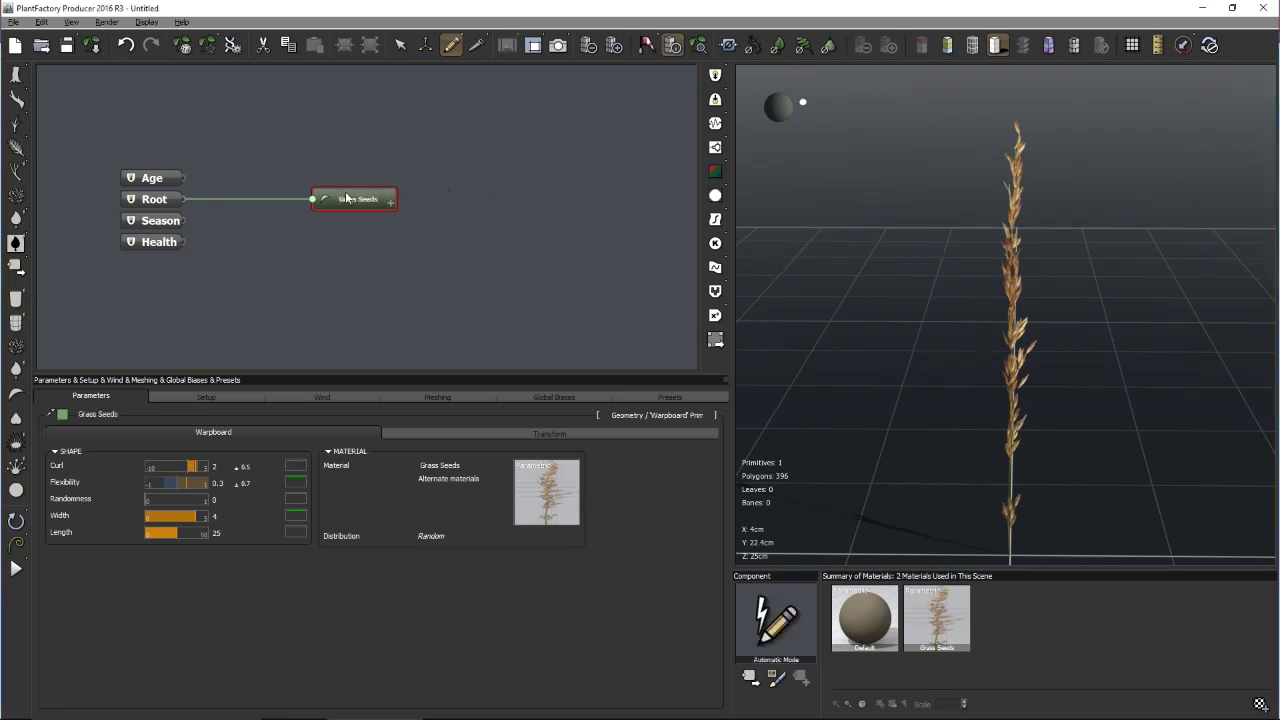
drag(351, 203, 543, 193)
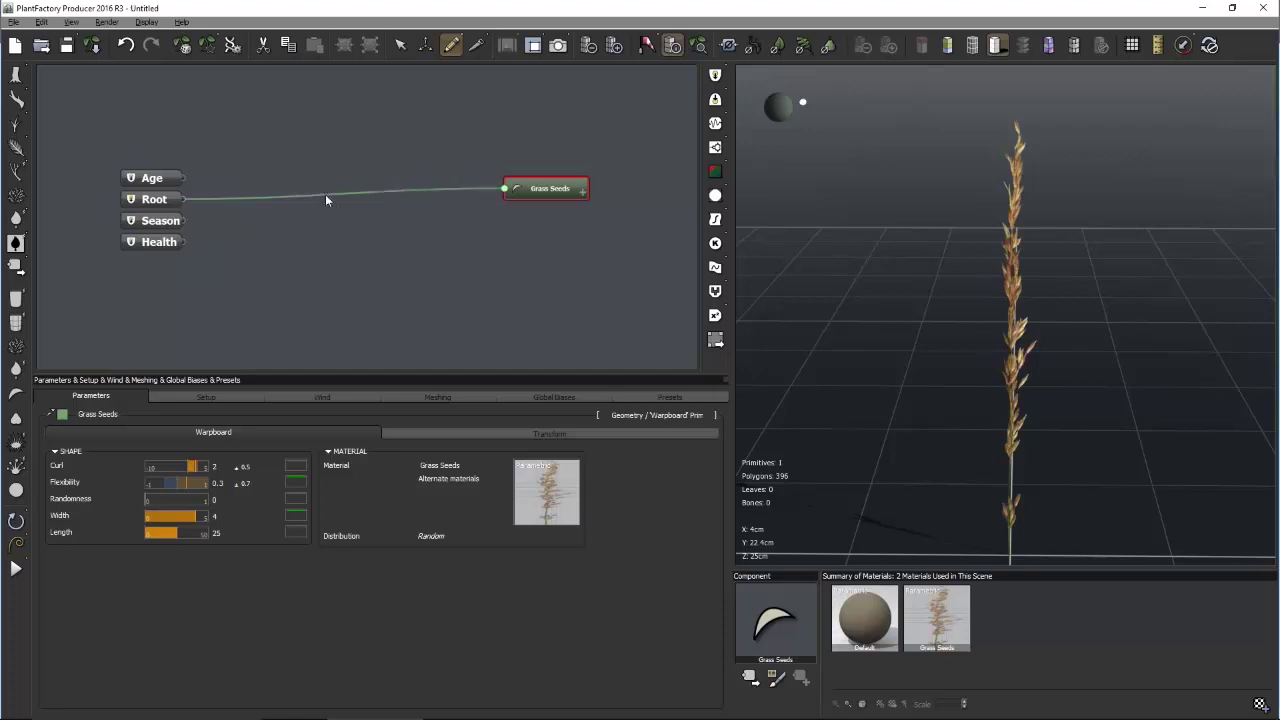
drag(1149, 277, 1034, 358)
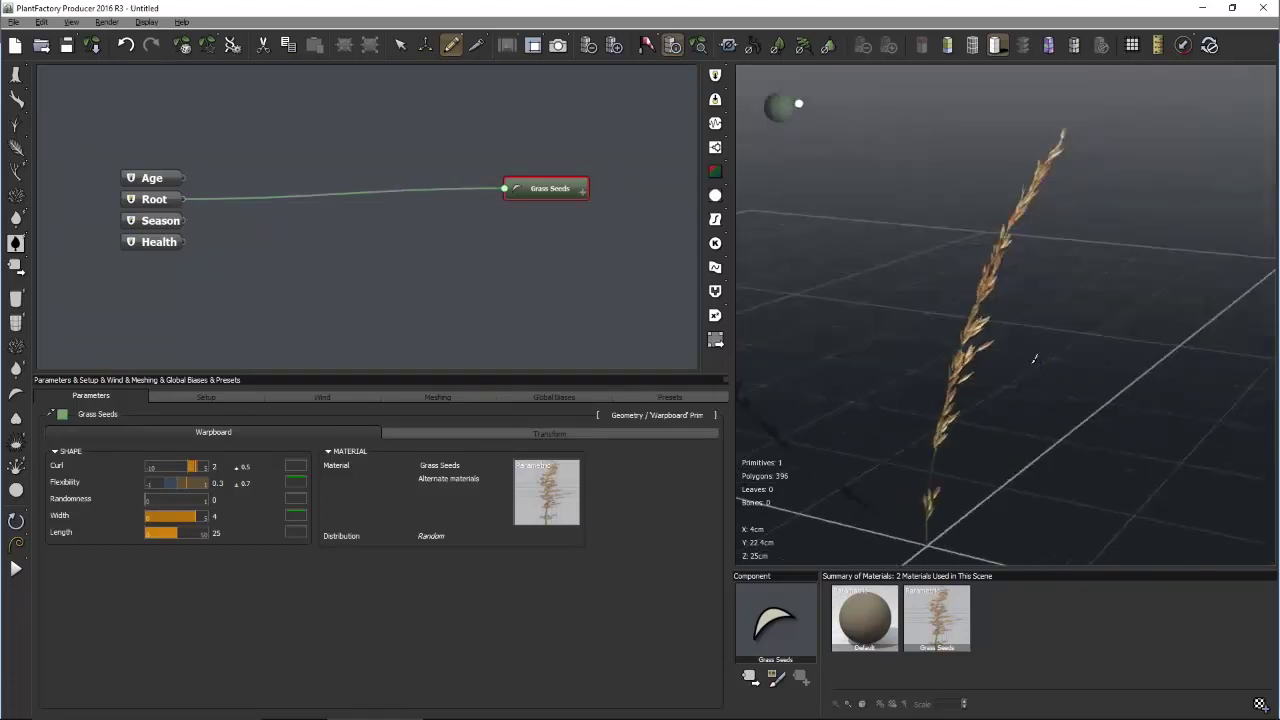
click(435, 192)
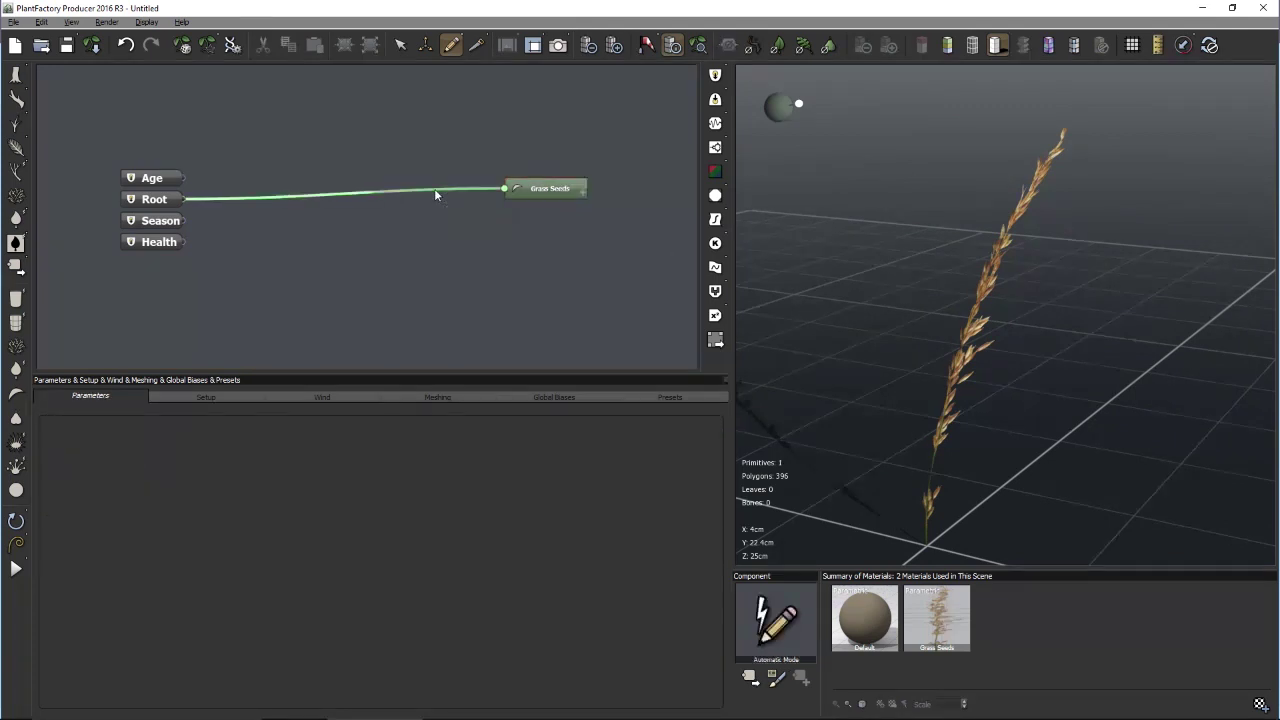
Delete the Root-to-Grass Seeds link and add a new advanced Segment under Root
key(Delete)
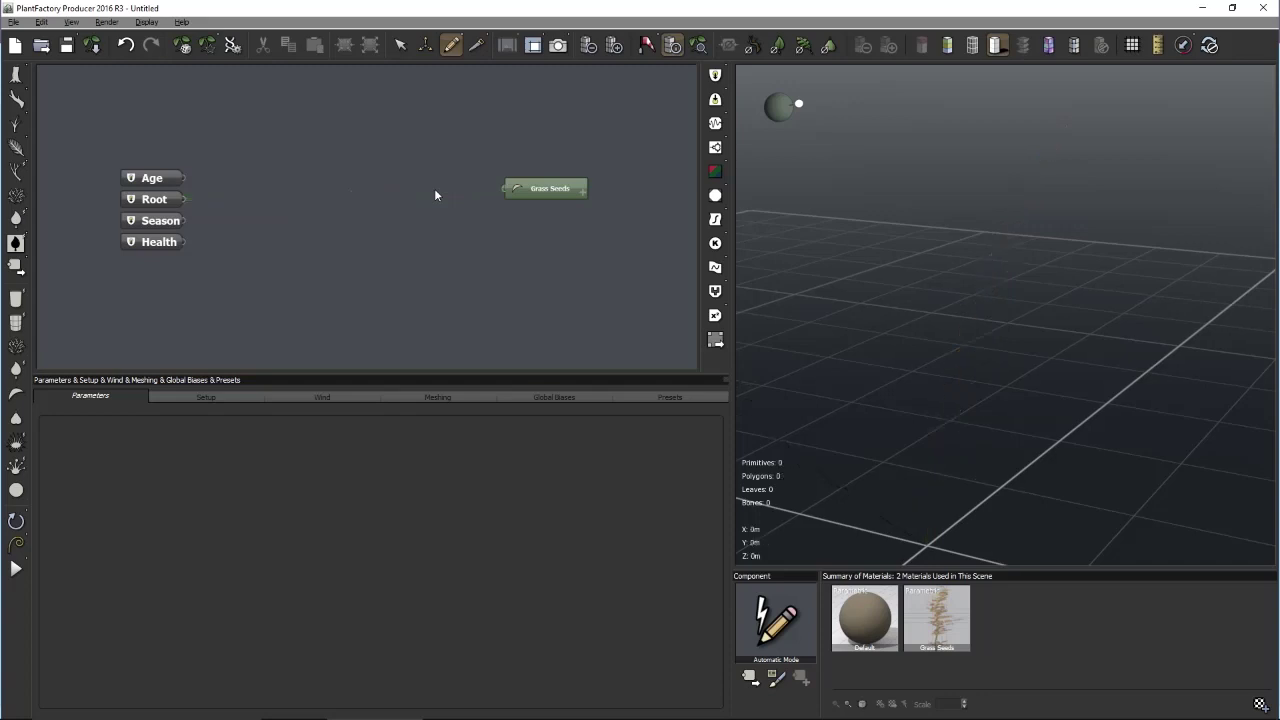
click(697, 45)
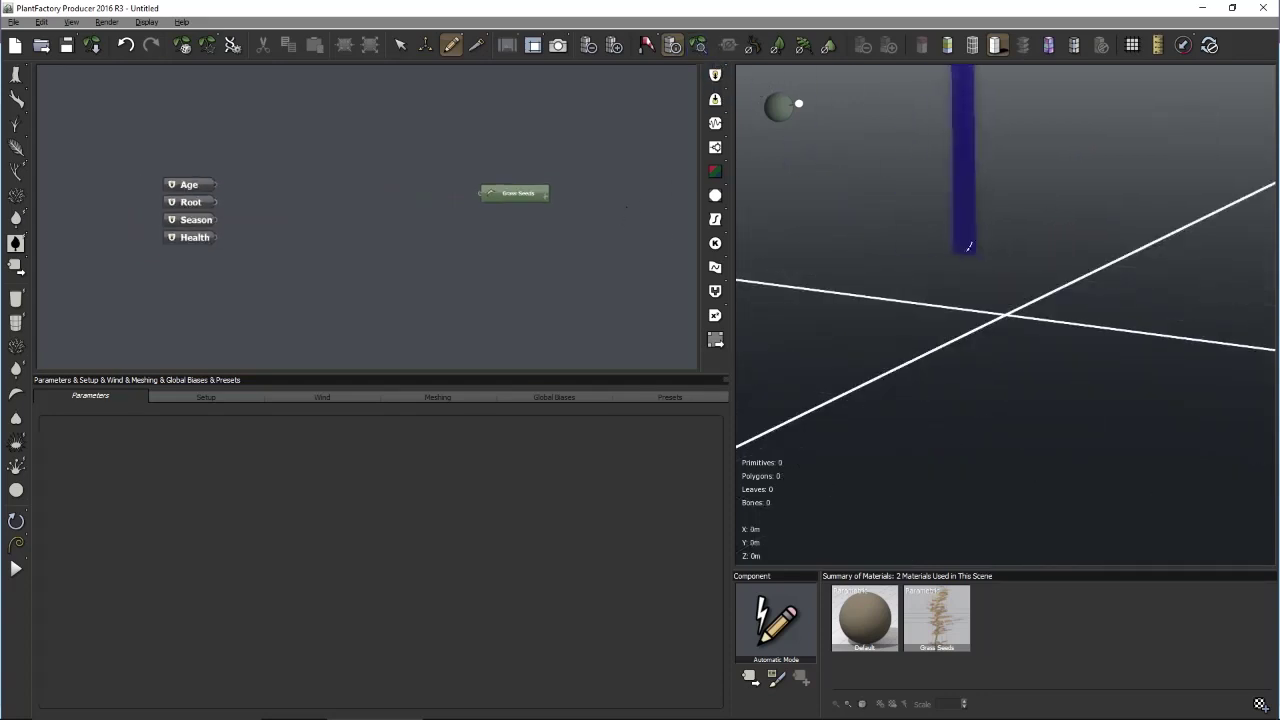
click(198, 205)
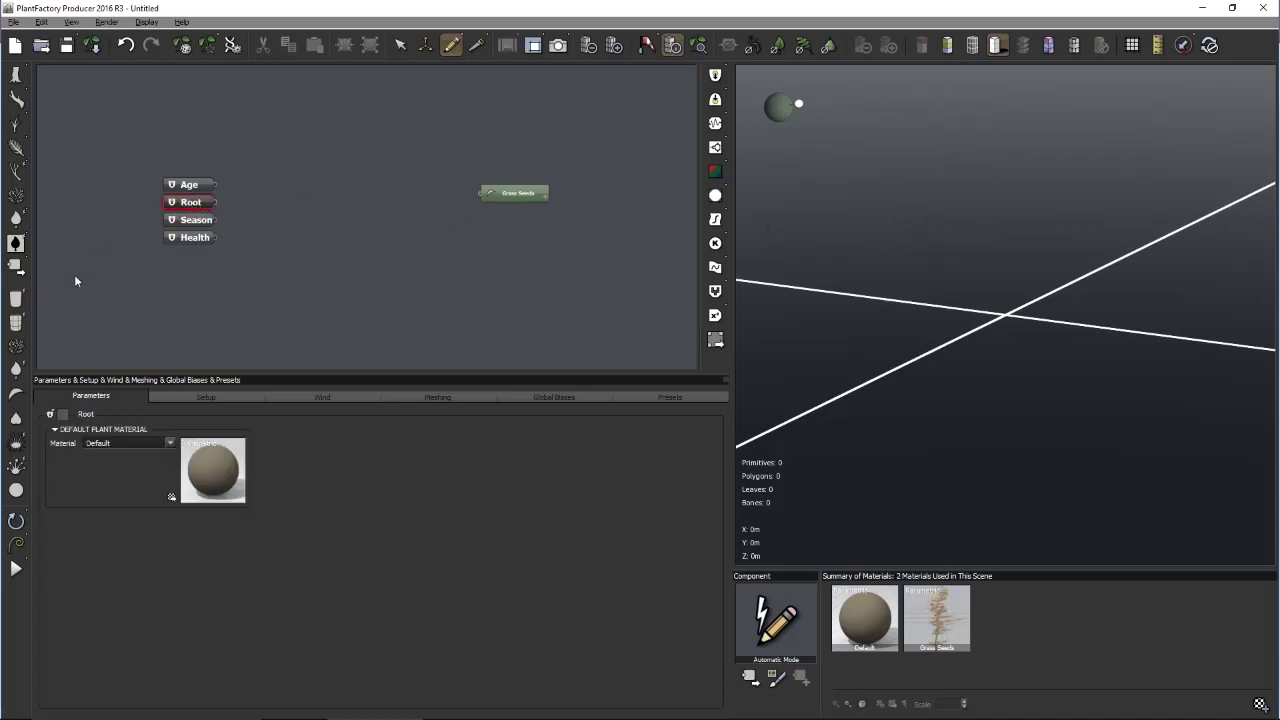
click(16, 323)
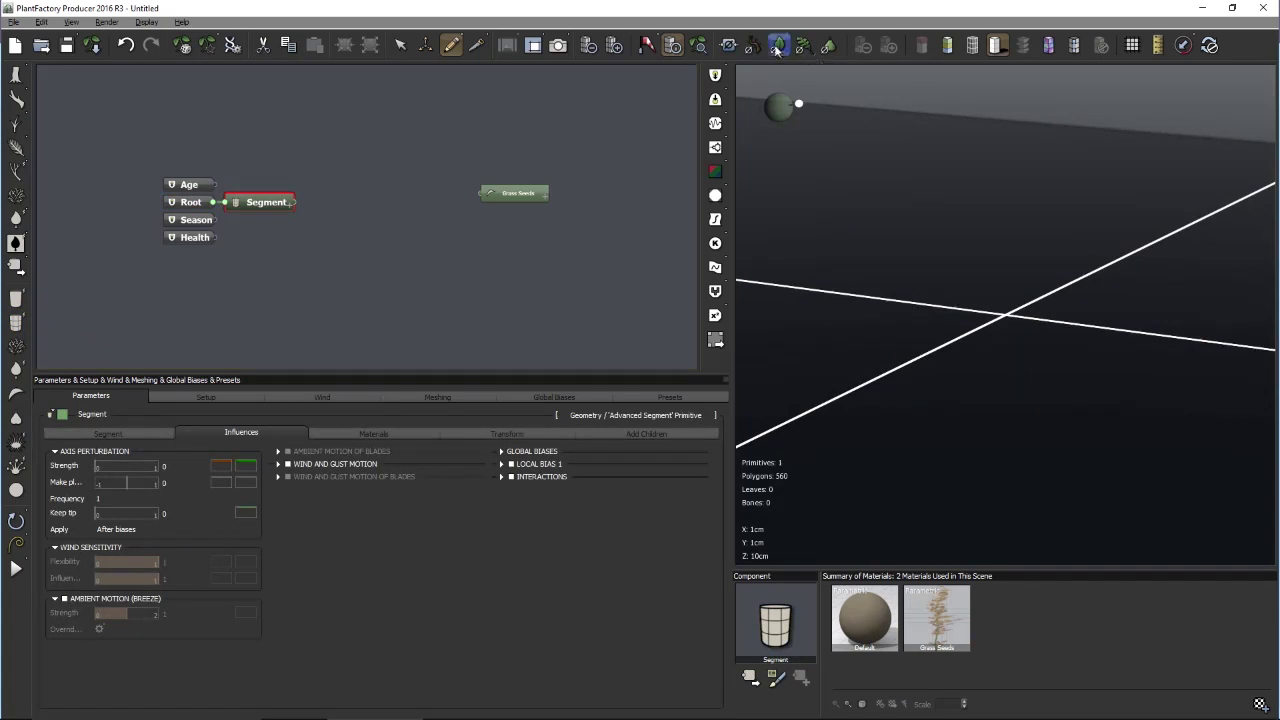
Give the new Segment a Length of 50, allowing up to 100, and move its node right
click(699, 45)
mouse_move(909, 249)
mouse_down()
mouse_move(920, 245)
mouse_move(912, 253)
mouse_up()
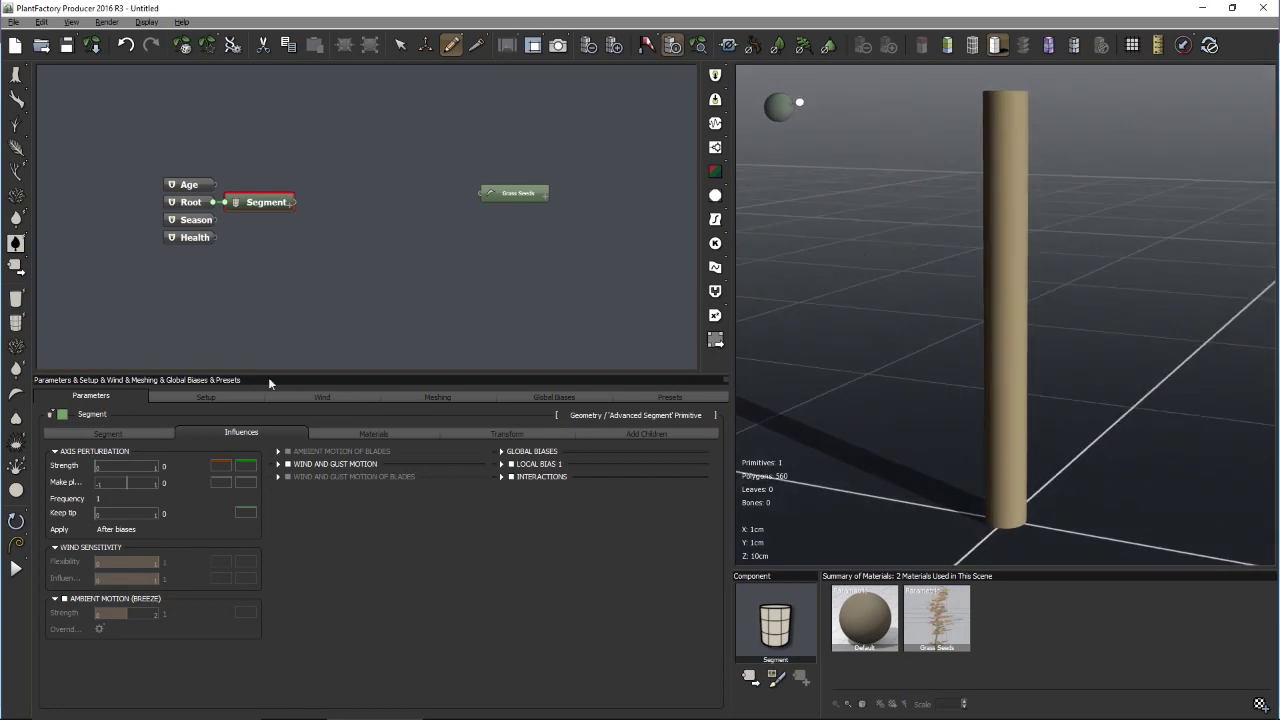
click(145, 433)
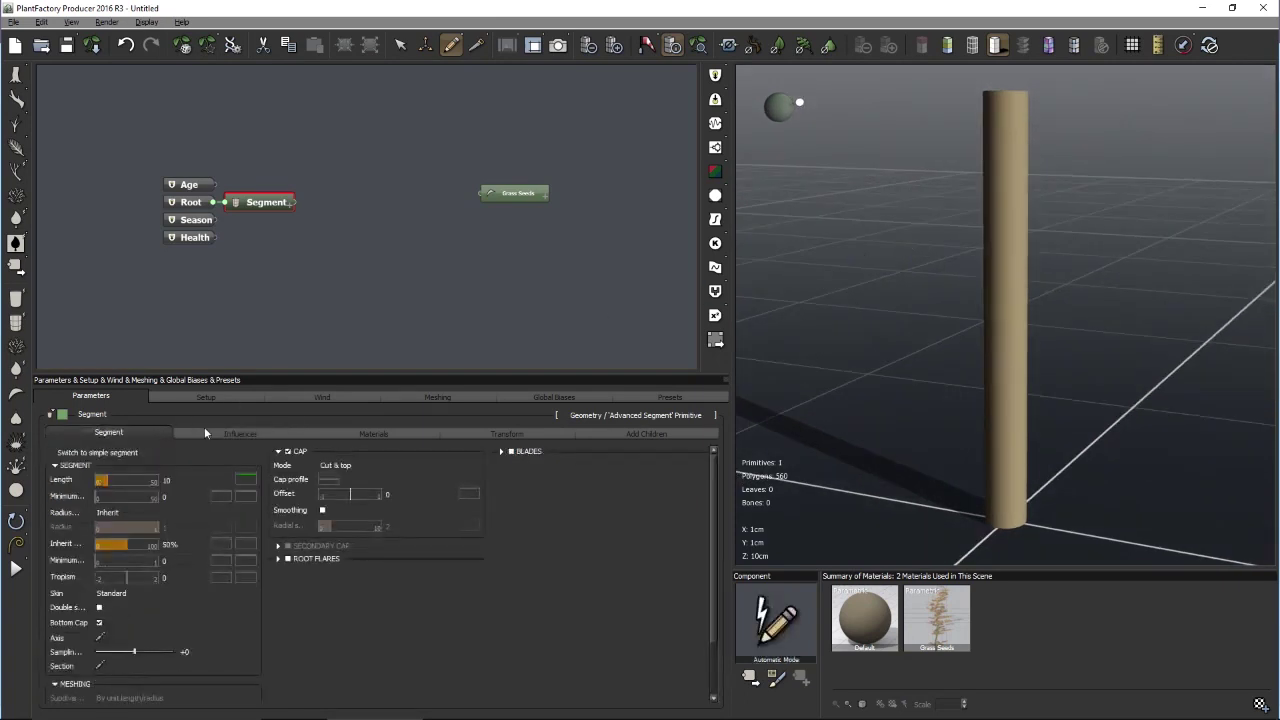
click(172, 481)
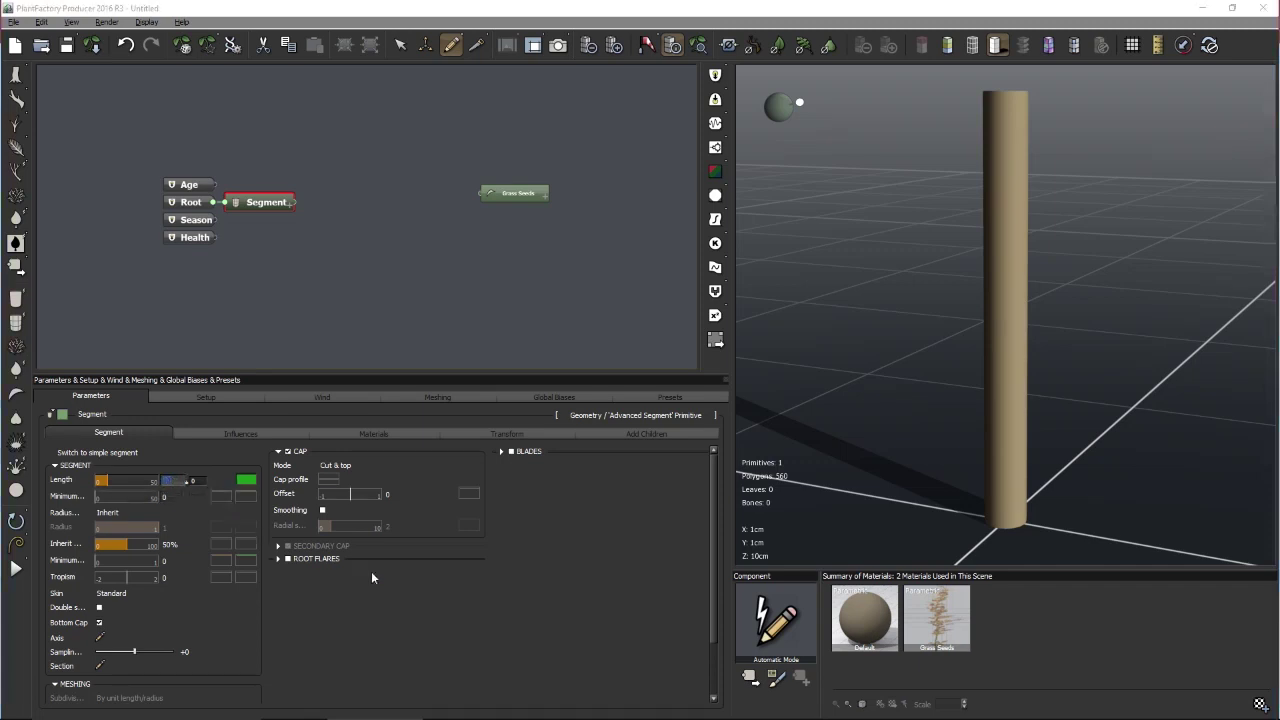
text(50)
key(Return)
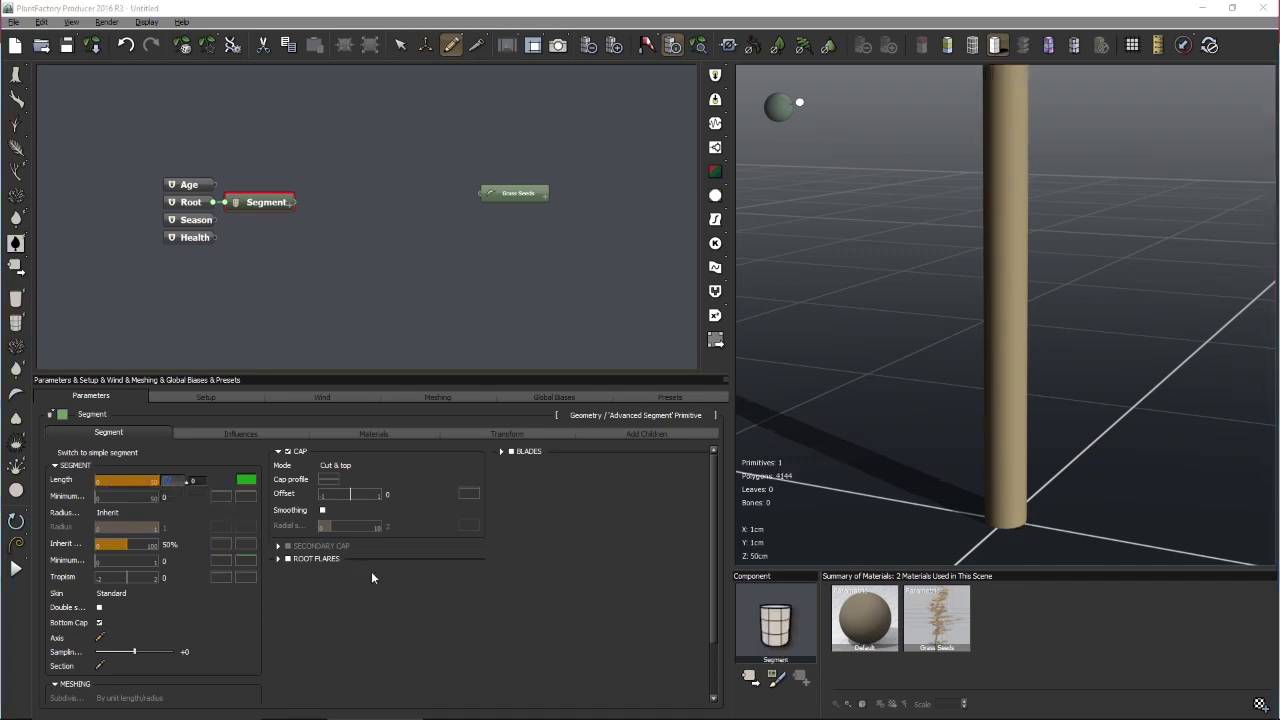
click(697, 44)
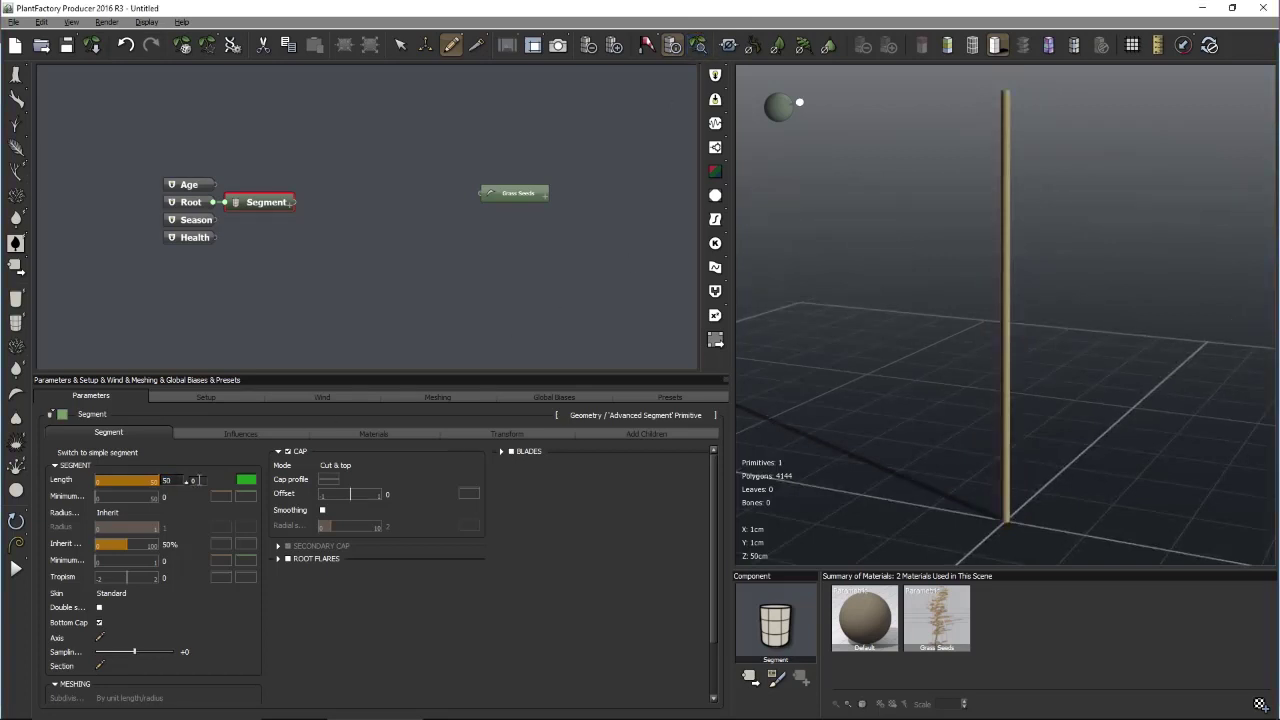
click(199, 484)
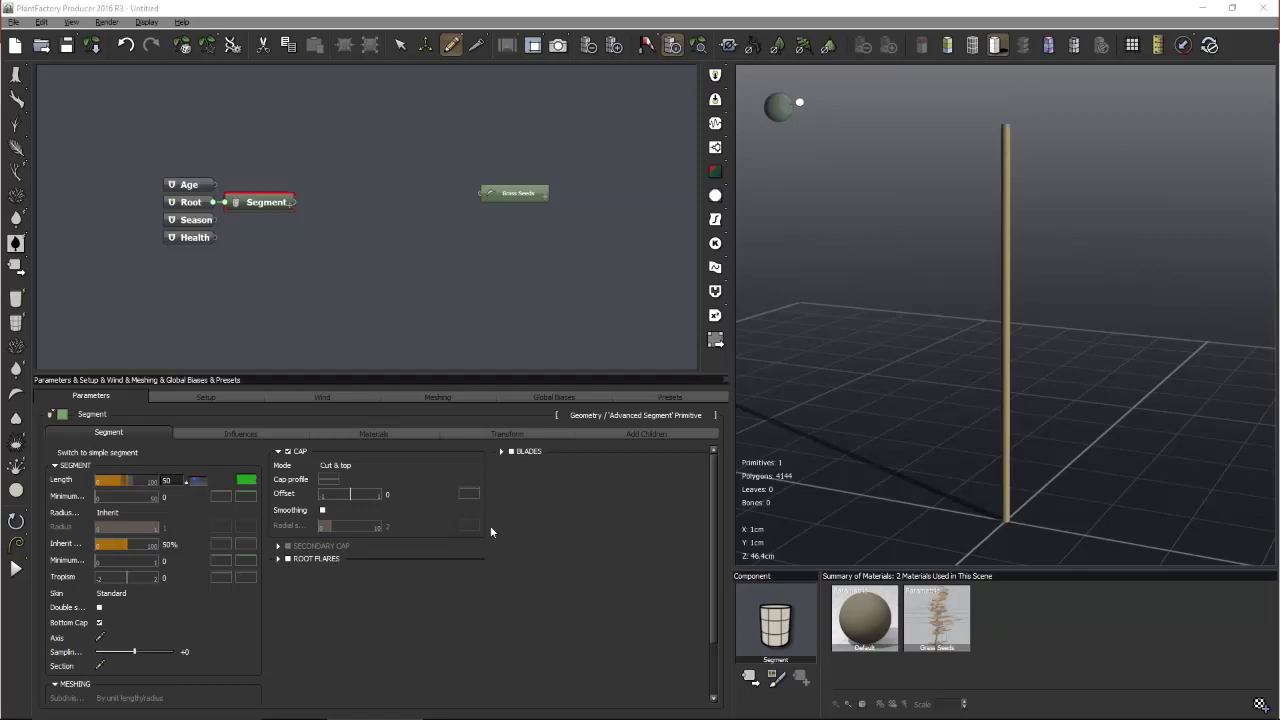
drag(799, 496, 925, 376)
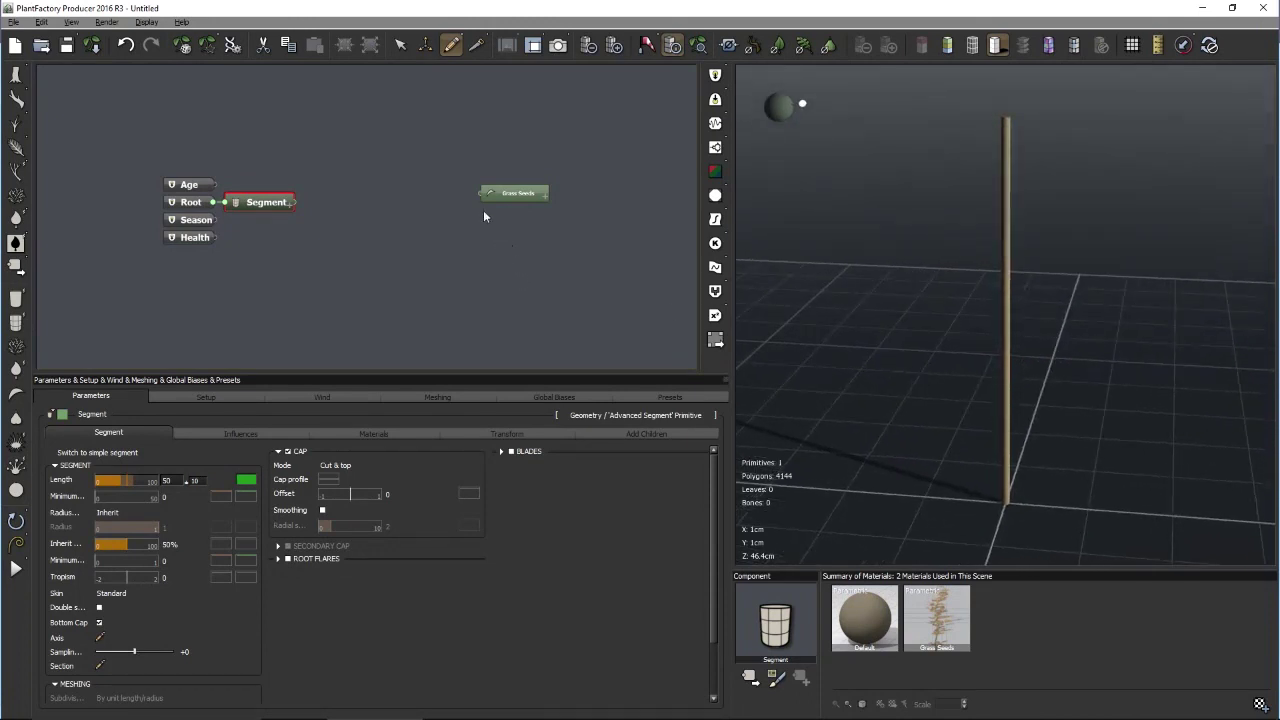
drag(256, 202, 290, 204)
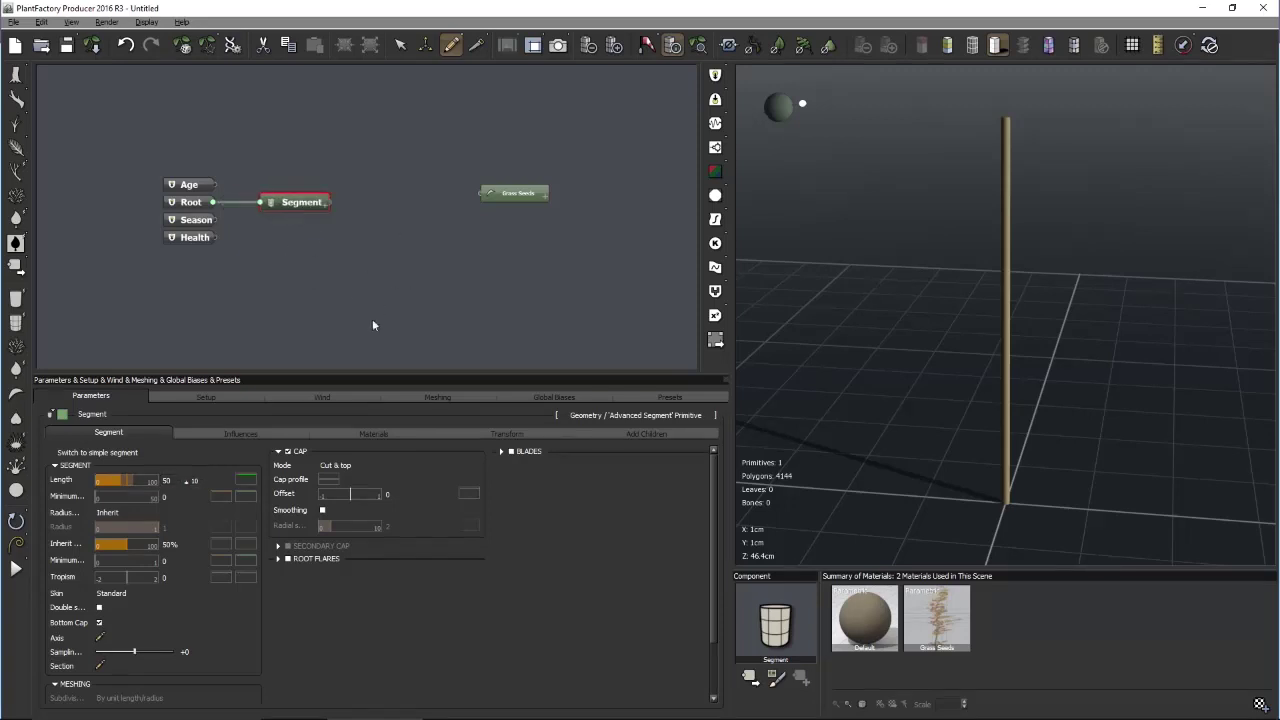
Link Grass Seeds as a child of the Segment node and rename the segment Stem
drag(934, 421, 957, 397)
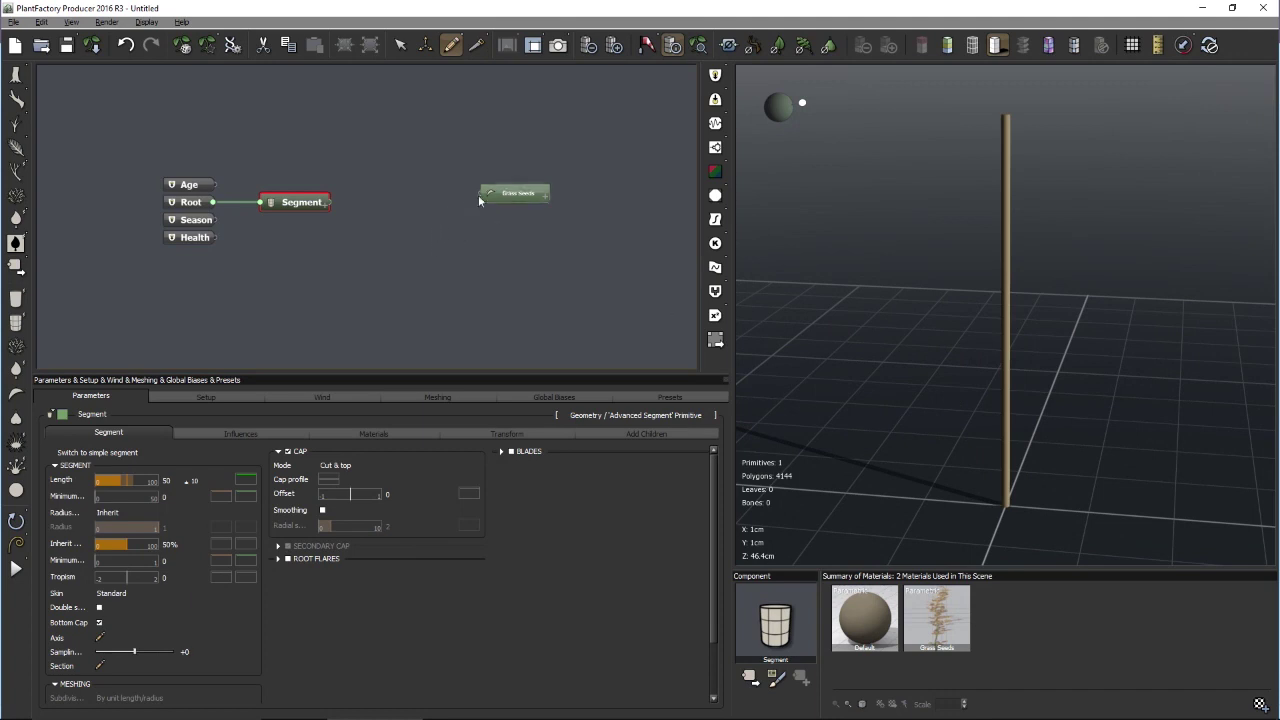
drag(478, 194, 318, 206)
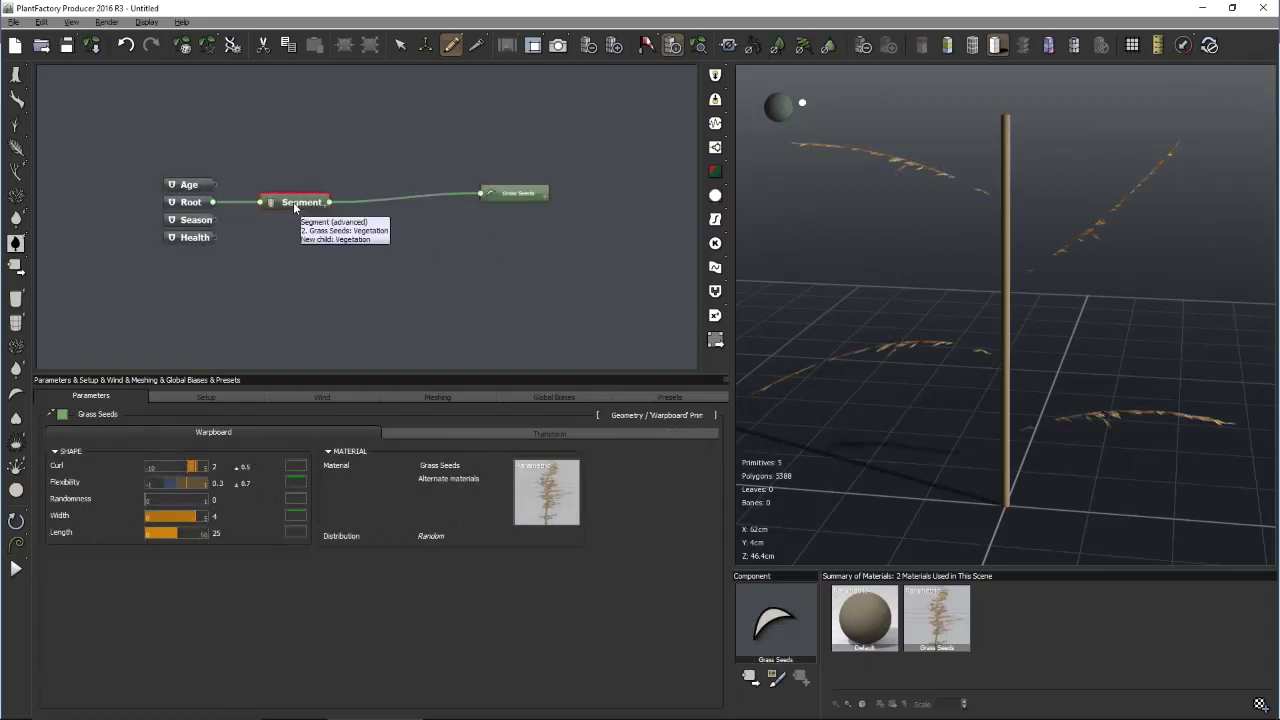
double_click(294, 205)
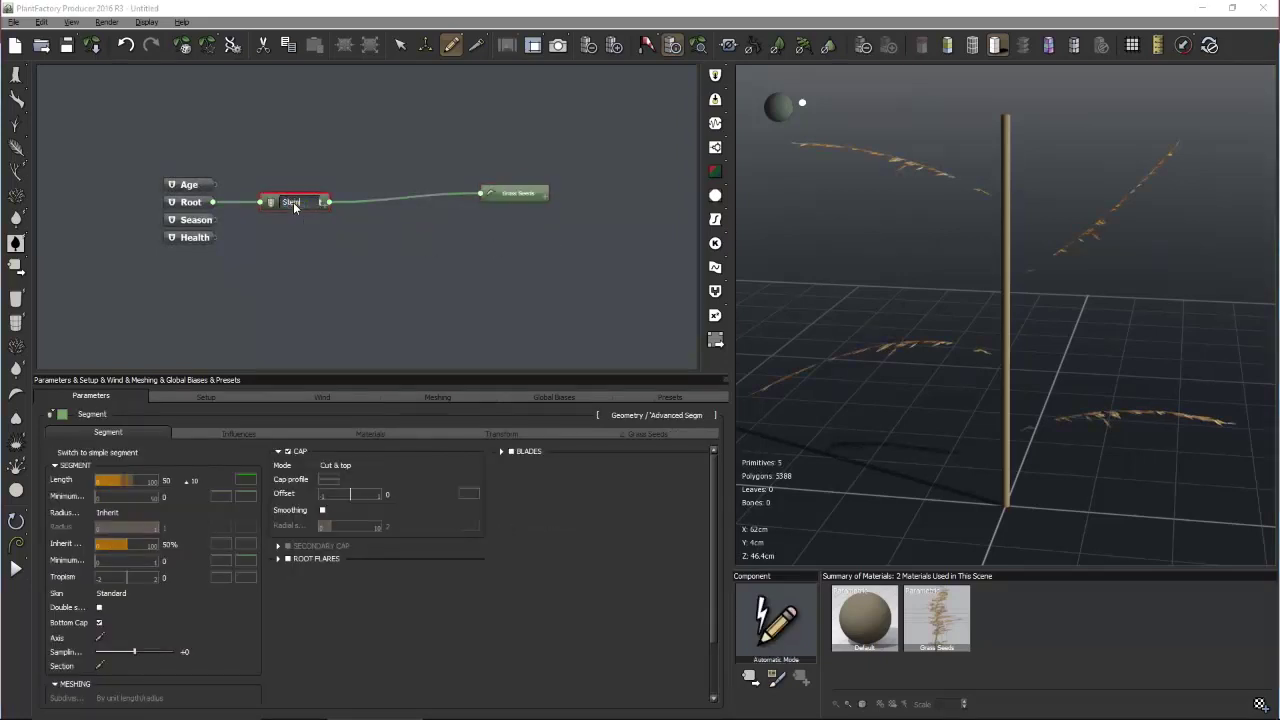
key(Return)
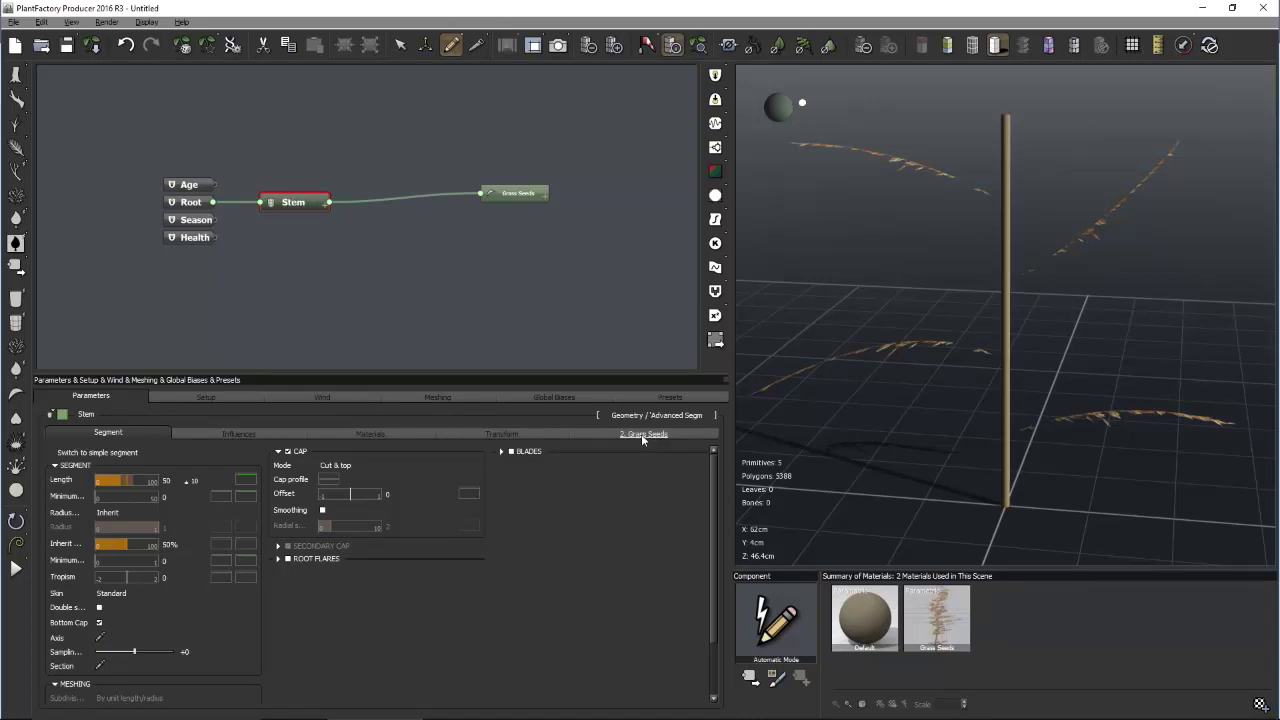
Show the Stem's '2. Grass Seeds' placement settings and view the plant from above
drag(930, 299, 861, 181)
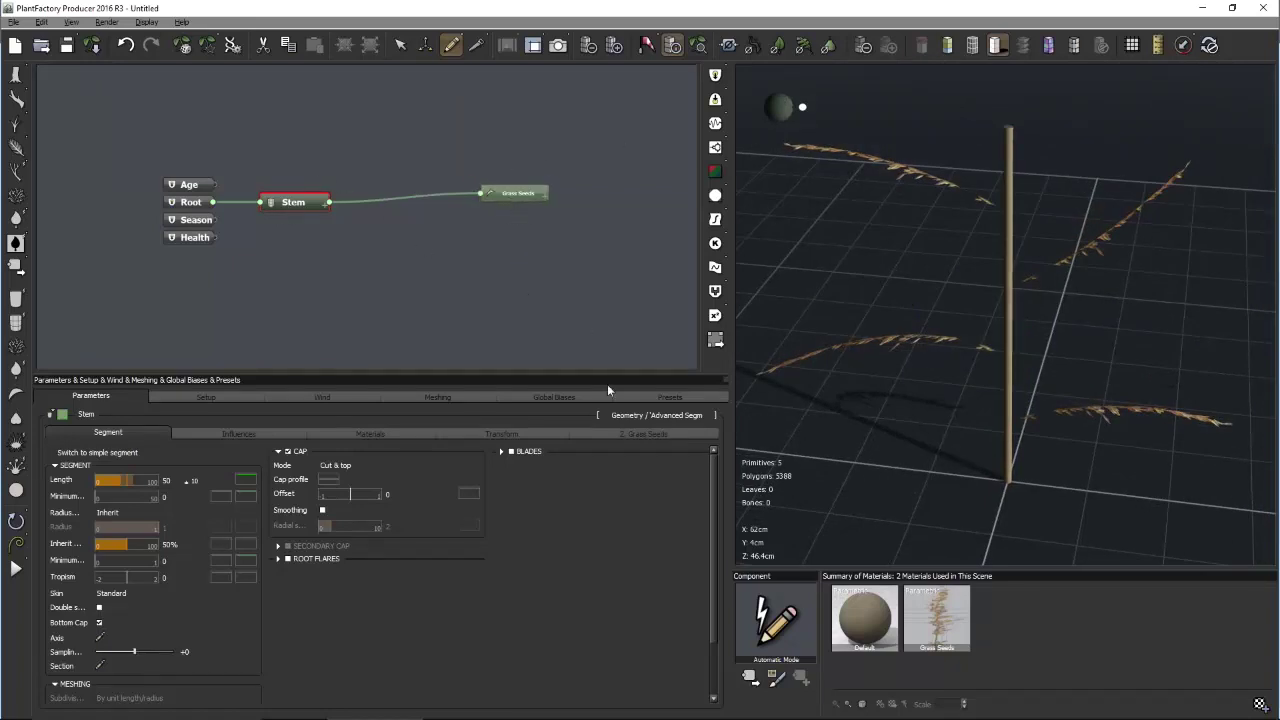
click(657, 437)
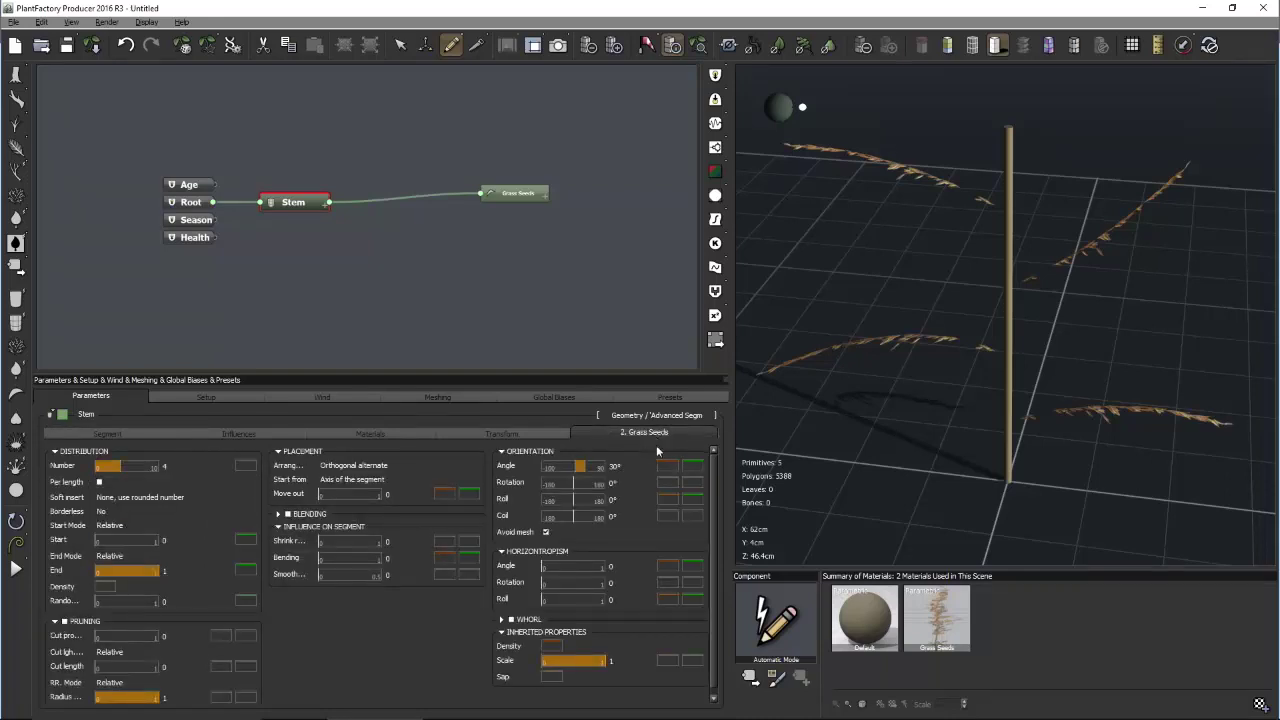
drag(900, 239, 1000, 295)
drag(965, 168, 968, 193)
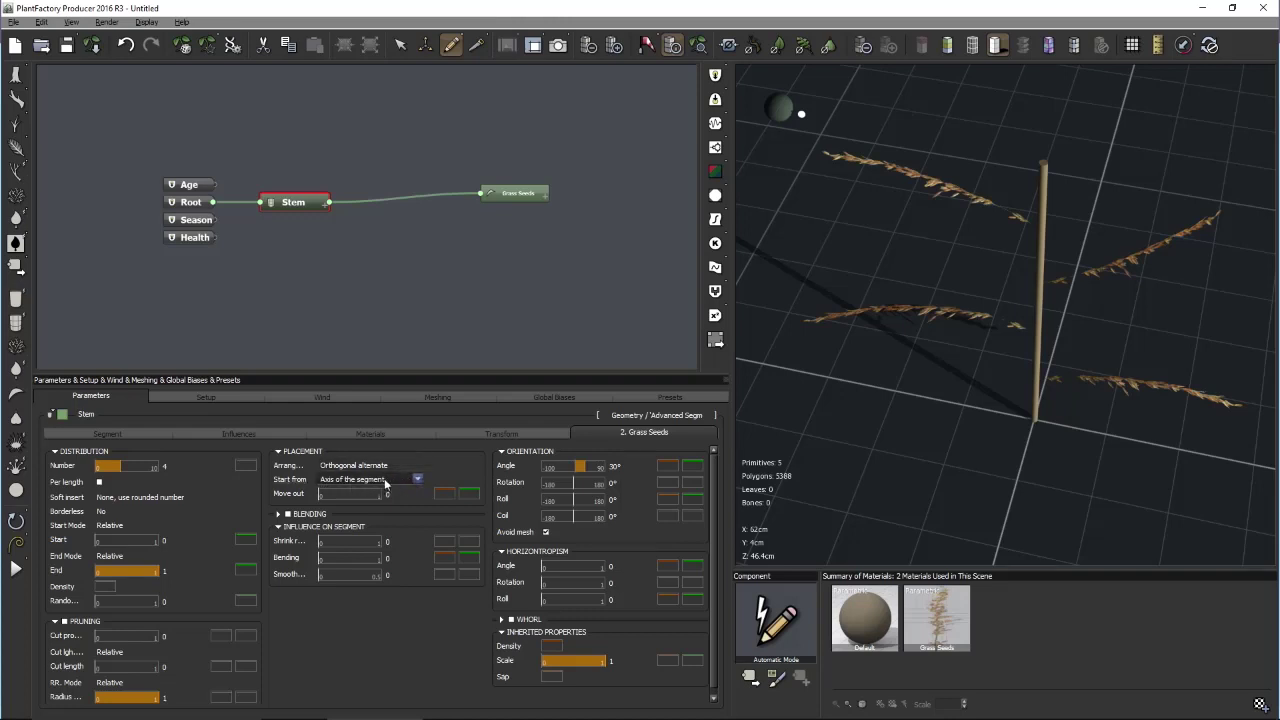
Set Grass Seeds placement Start from to 'Tip of the segment', leaving one head atop the Stem
click(417, 479)
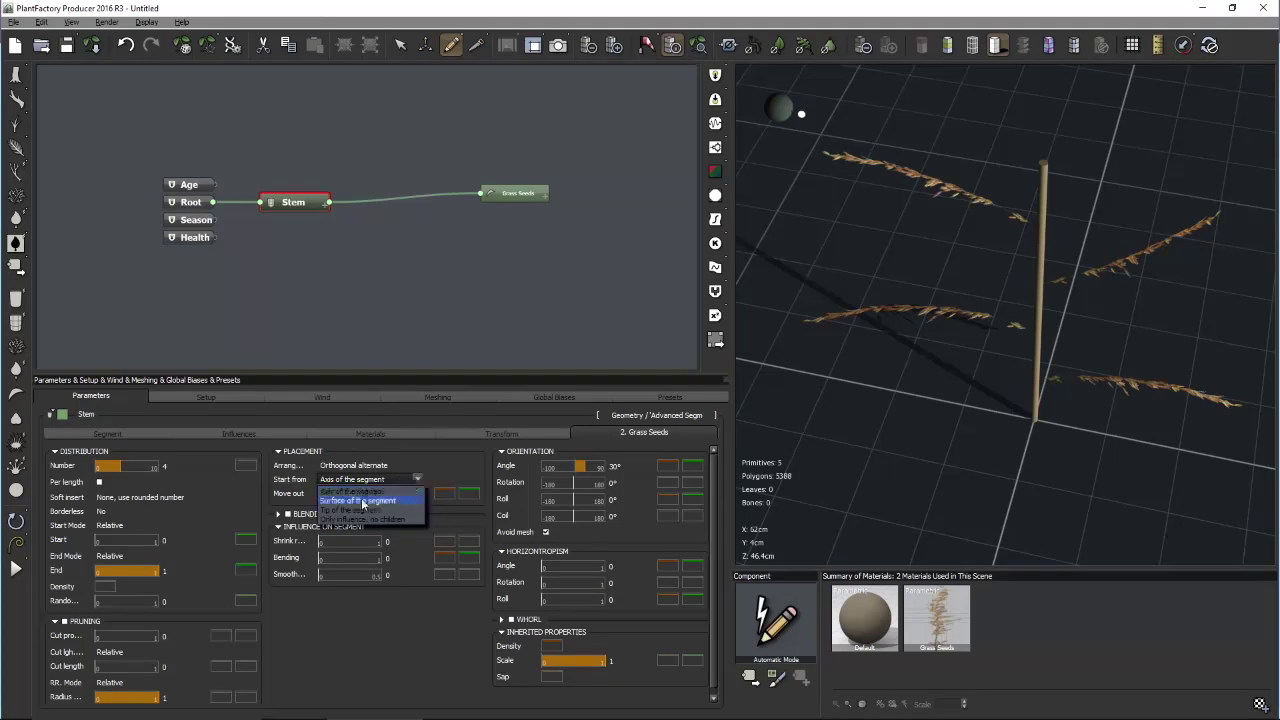
click(355, 510)
drag(1040, 330, 1038, 406)
right_click(1038, 406)
click(1014, 347)
mouse_move(1040, 341)
mouse_down()
mouse_move(1095, 365)
mouse_move(1059, 344)
mouse_up()
drag(1038, 216, 1011, 257)
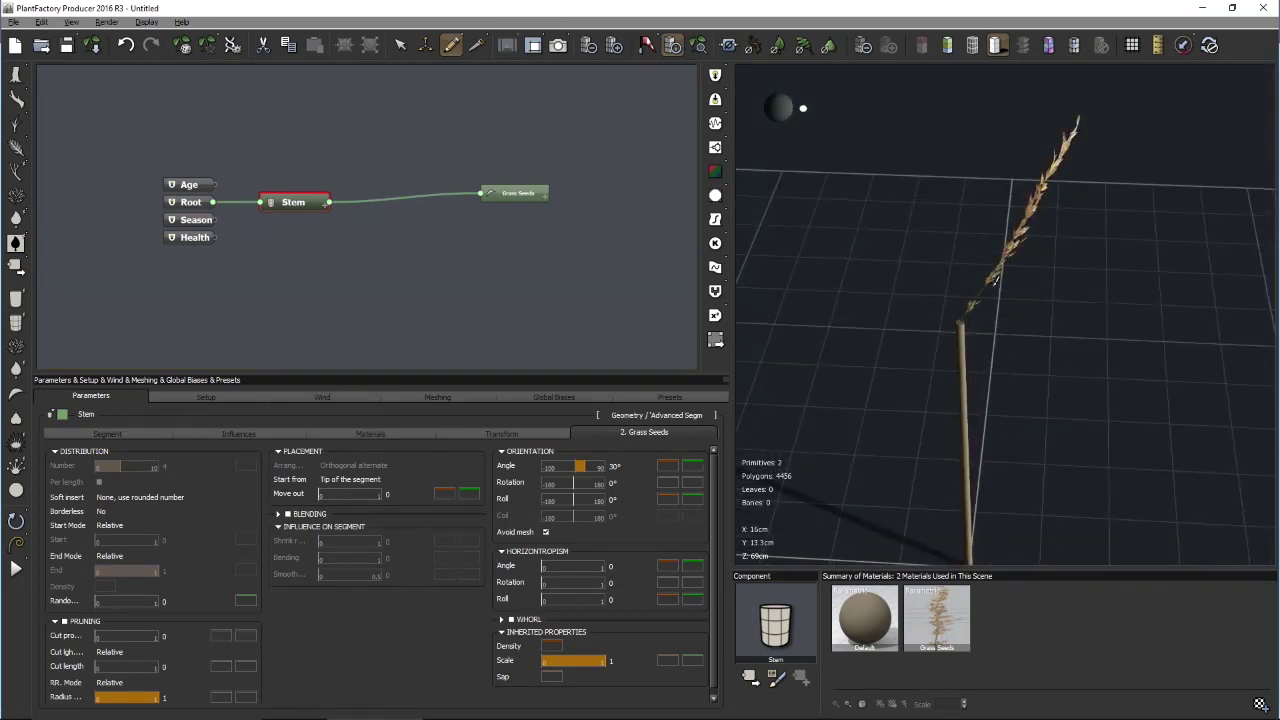
drag(998, 310, 962, 240)
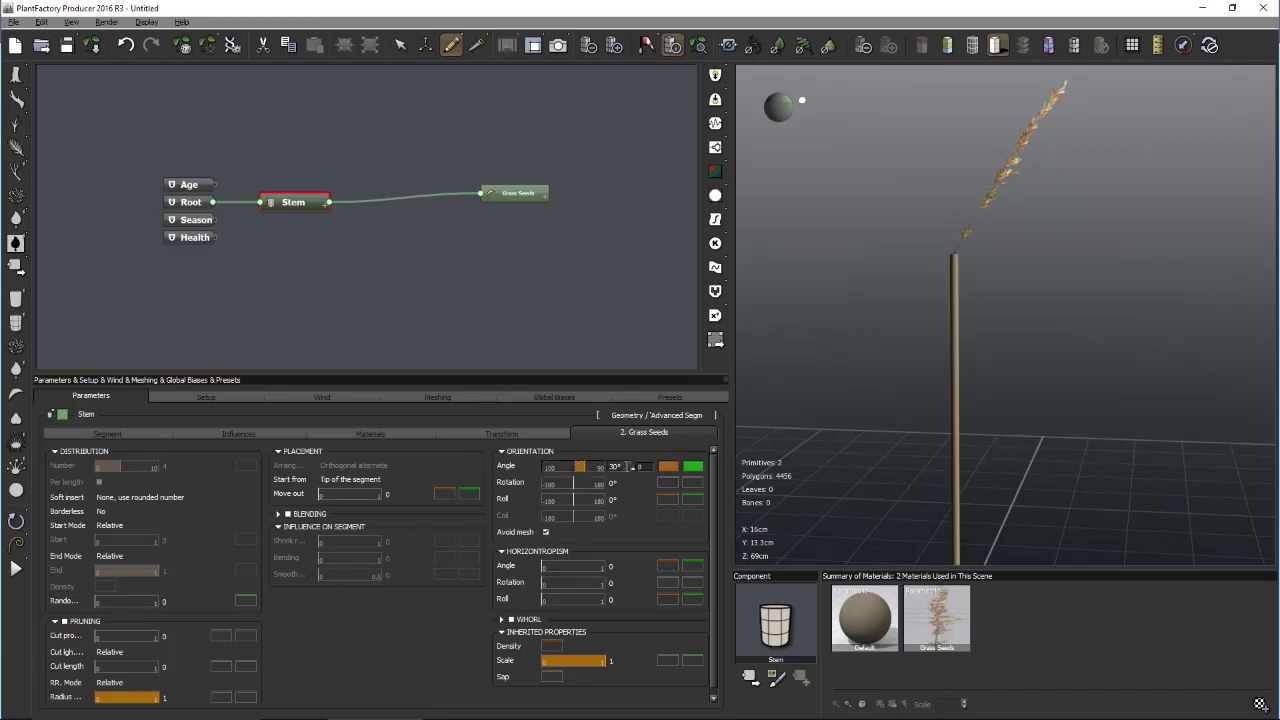
click(625, 466)
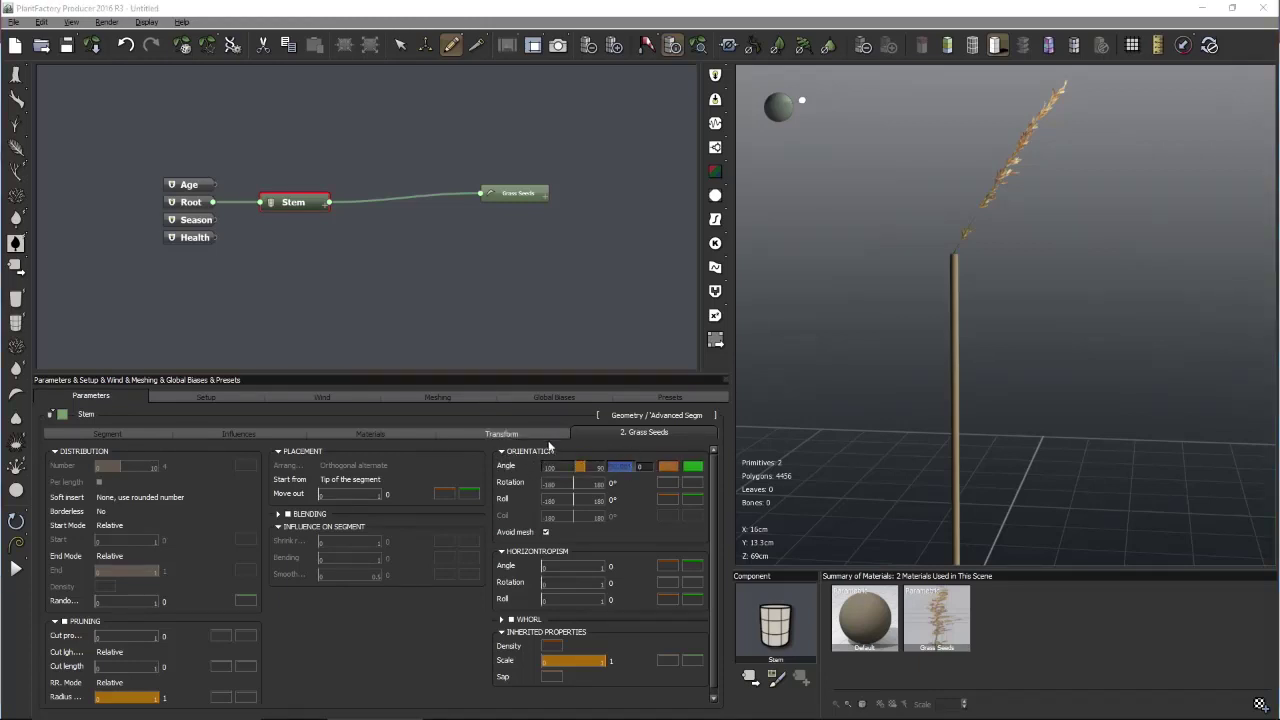
Set the seed head's Orientation Angle to 0 so it stands upright, then deselect the Stem
text(0)
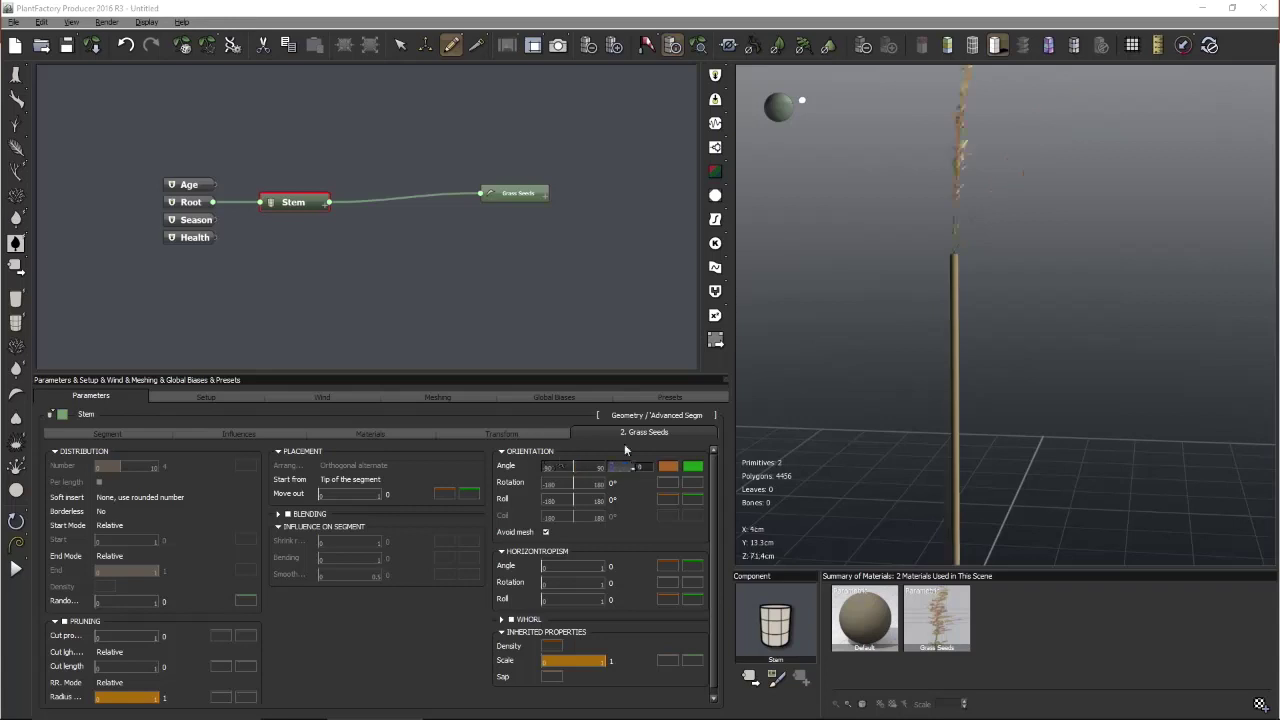
drag(1000, 300, 1011, 260)
drag(1030, 371, 1036, 292)
right_click(1036, 291)
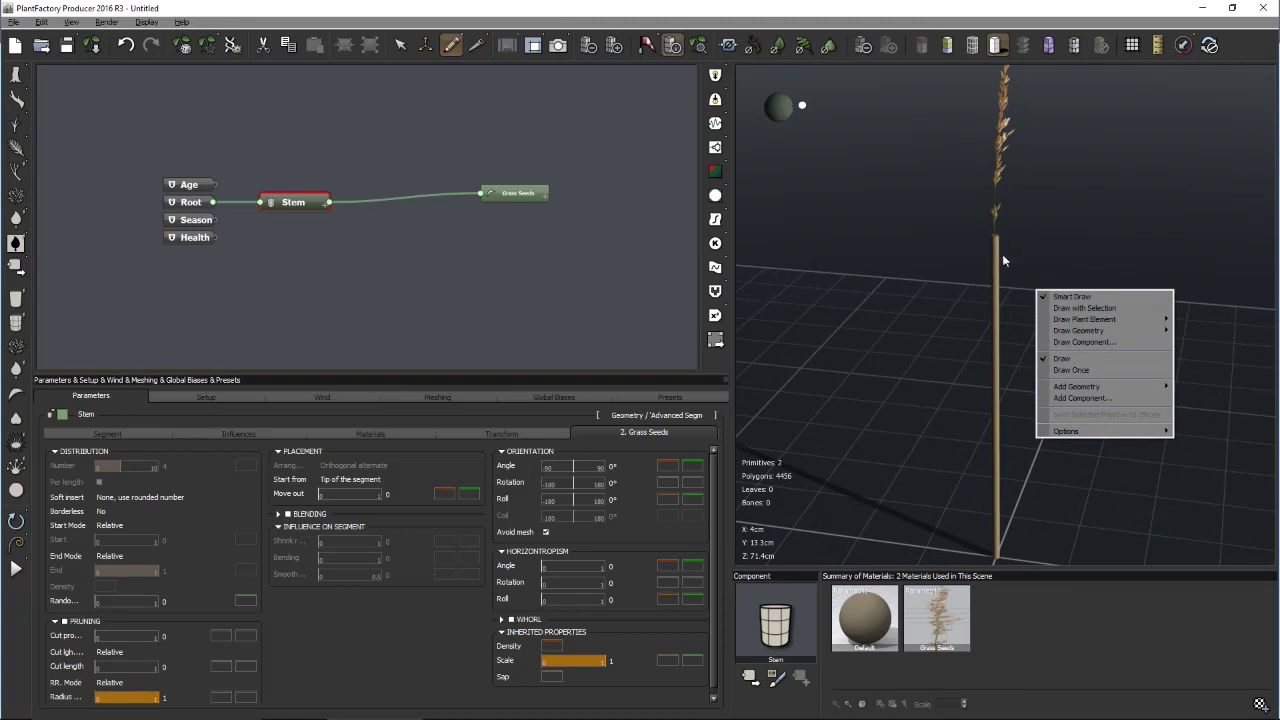
click(636, 228)
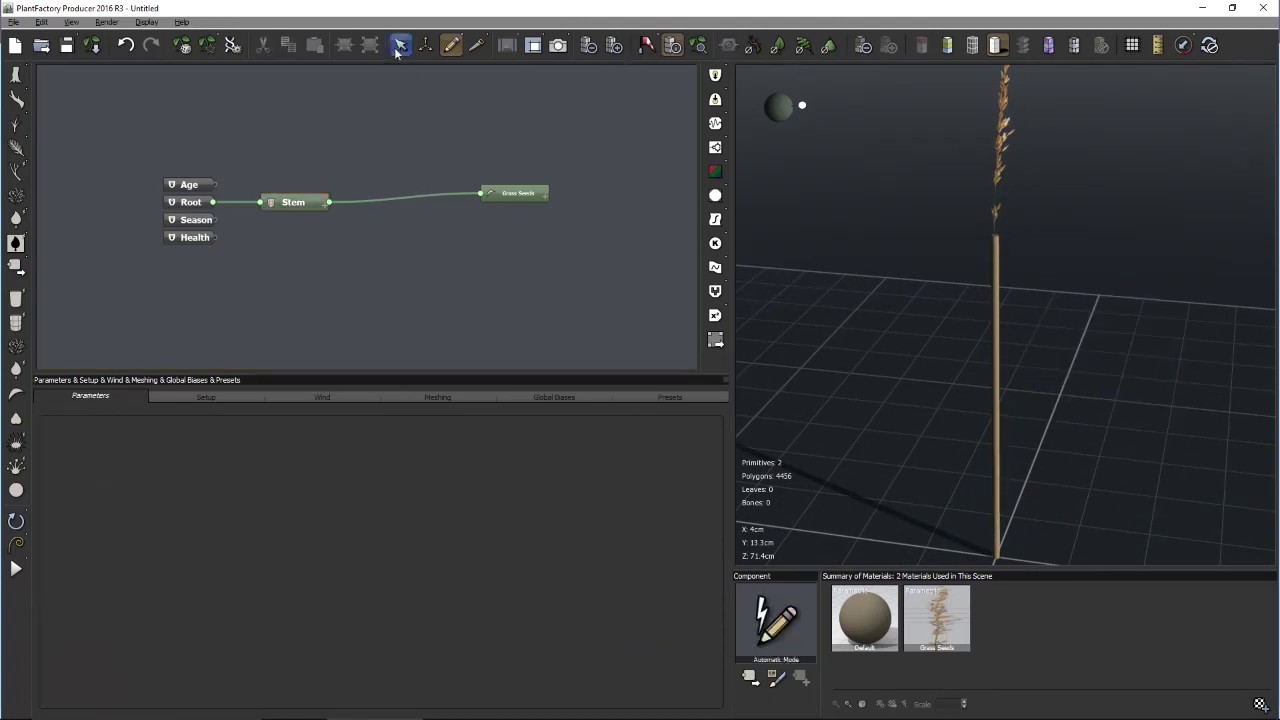
scroll(992, 228, up, 5)
scroll(993, 234, up, 4)
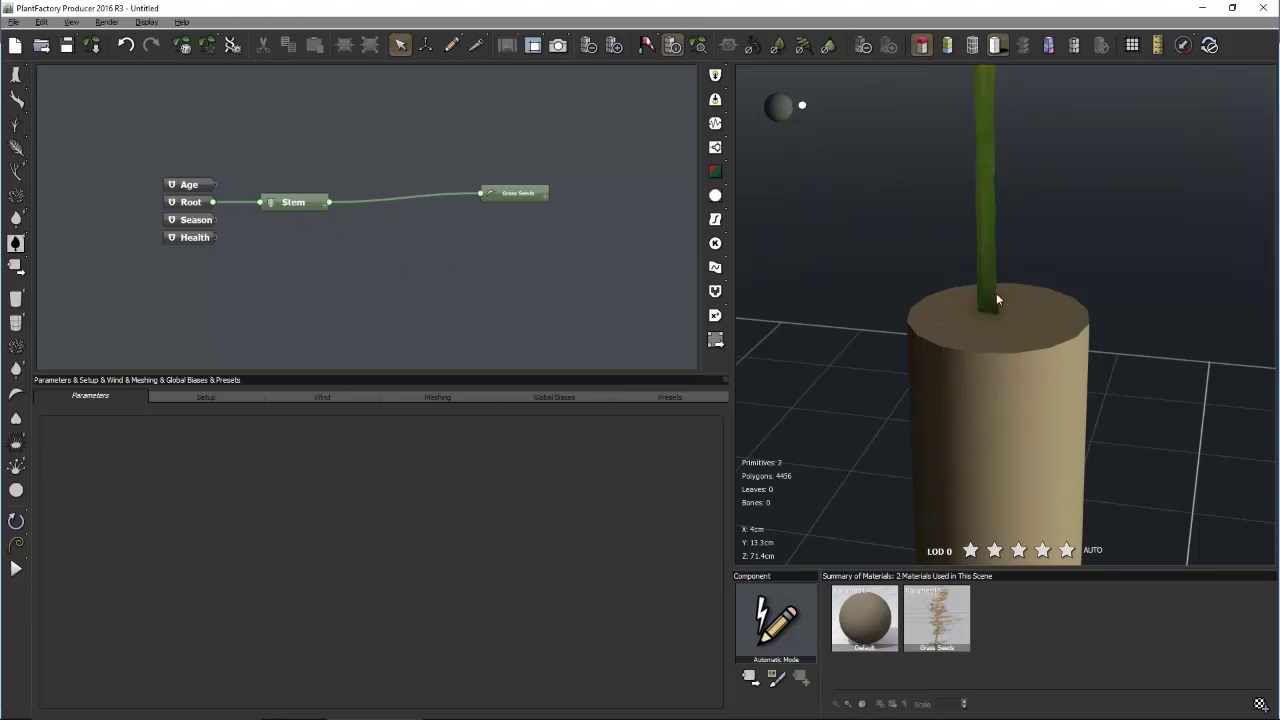
Open the Grass Seeds material in the Basic material editor
click(514, 196)
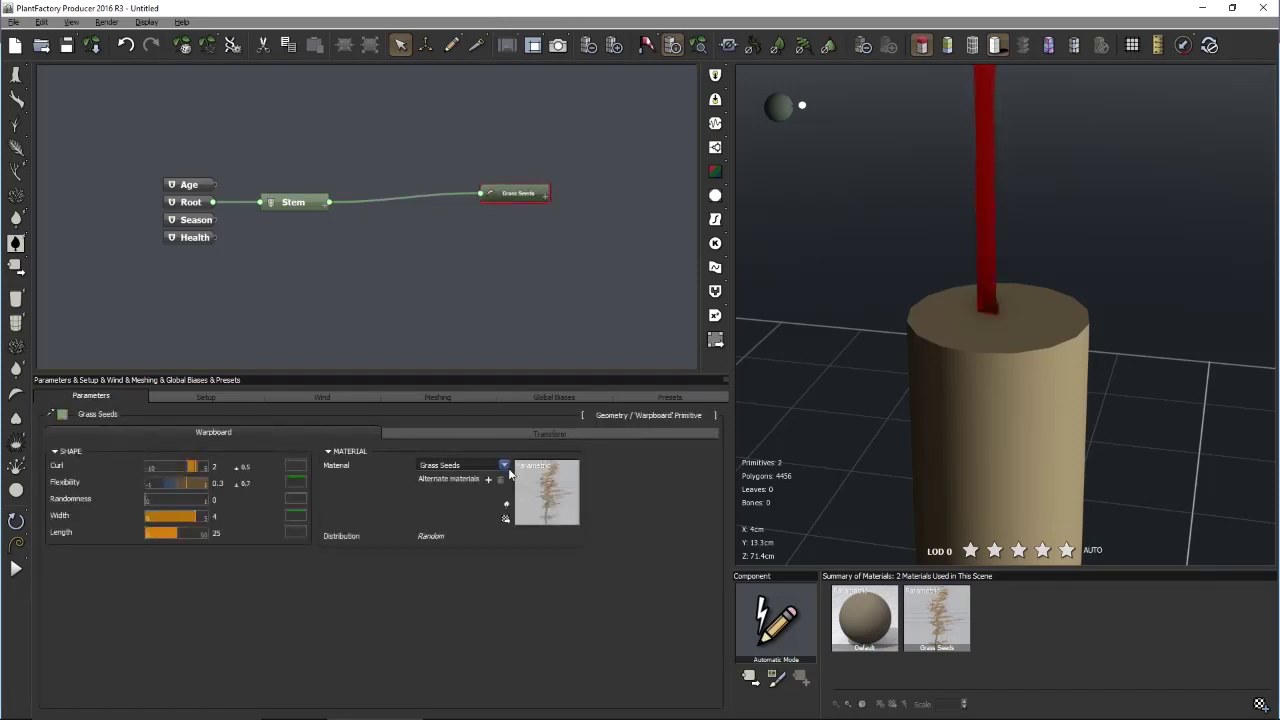
double_click(548, 502)
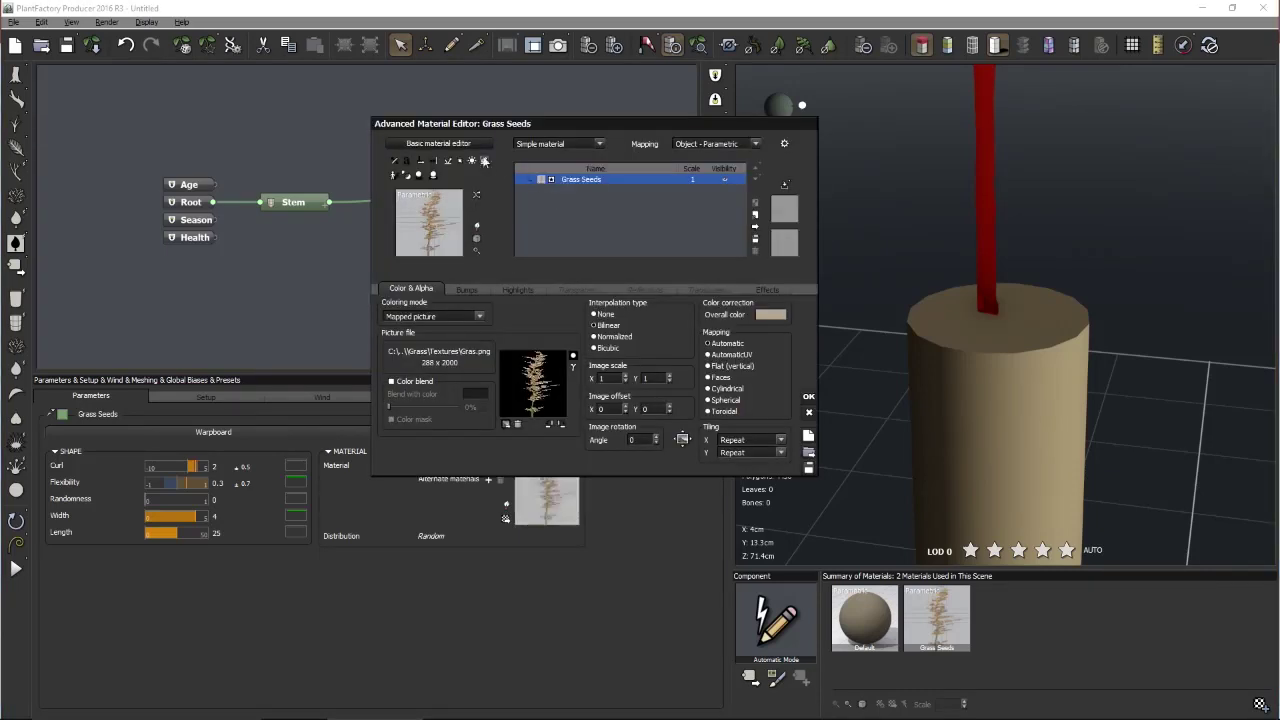
click(458, 145)
drag(519, 130, 690, 78)
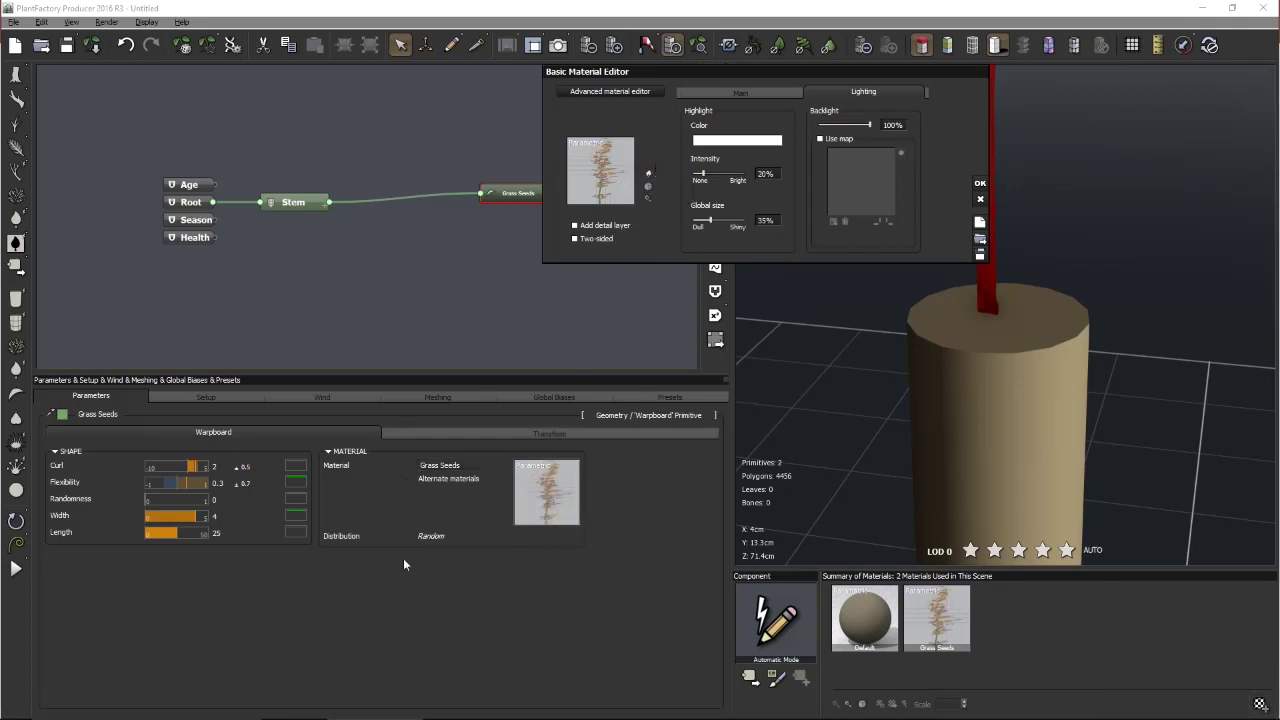
Move the Grass Seeds leaf hooking point to X 0.063, Y 0 and close the editors
click(647, 176)
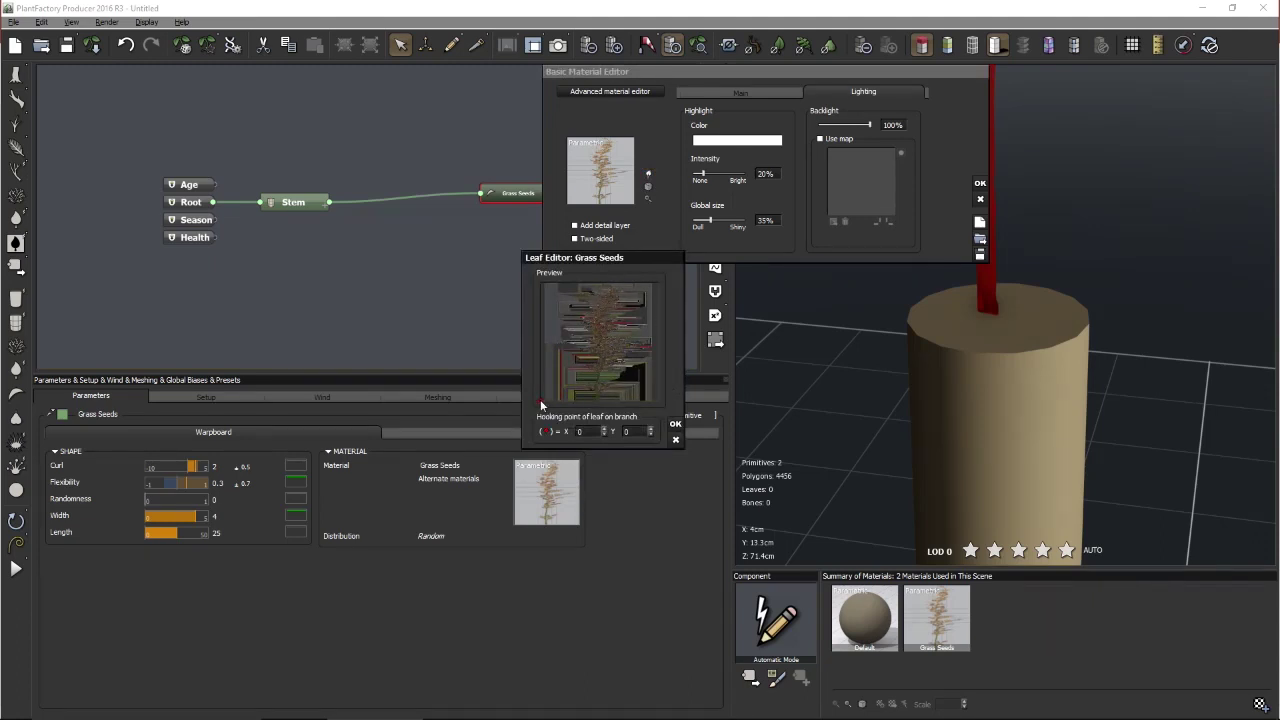
drag(541, 404, 599, 407)
click(675, 424)
mouse_move(989, 316)
mouse_down()
mouse_move(986, 338)
mouse_move(998, 322)
mouse_up()
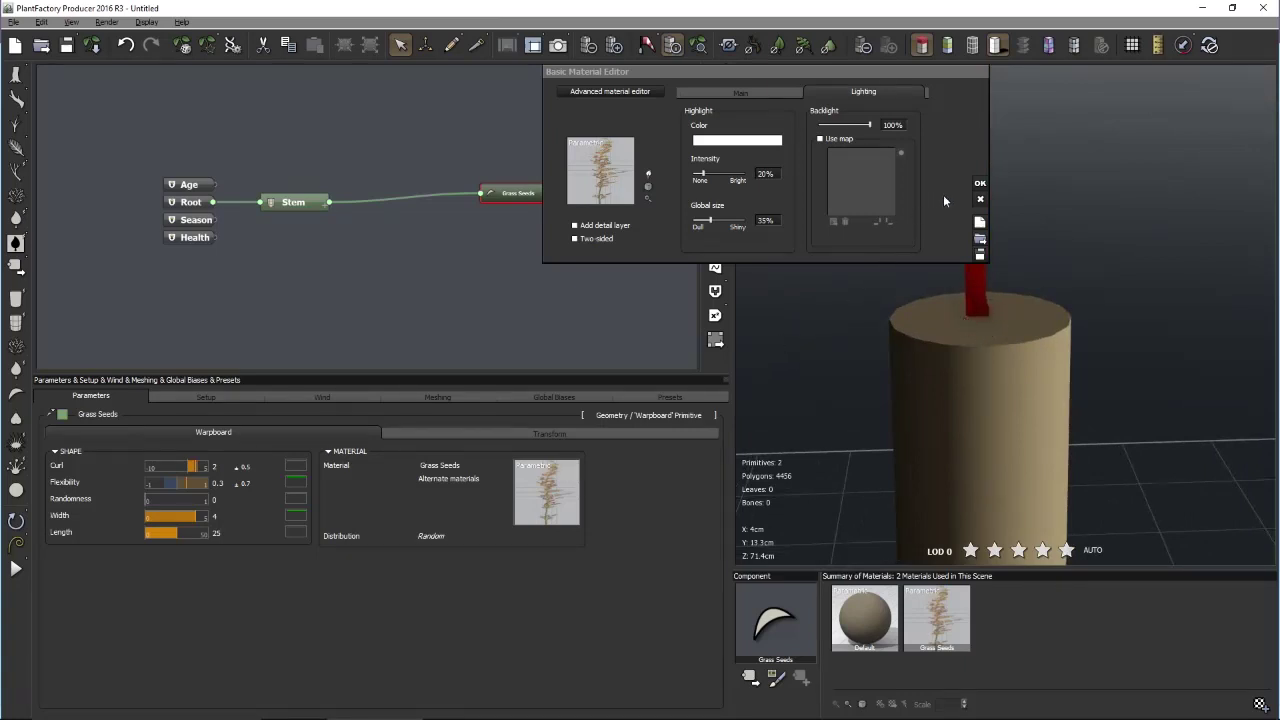
click(980, 183)
Switch the Stem's radius to direct input and drag it much thinner
mouse_move(1038, 272)
mouse_down()
mouse_move(960, 264)
mouse_move(1029, 272)
mouse_up()
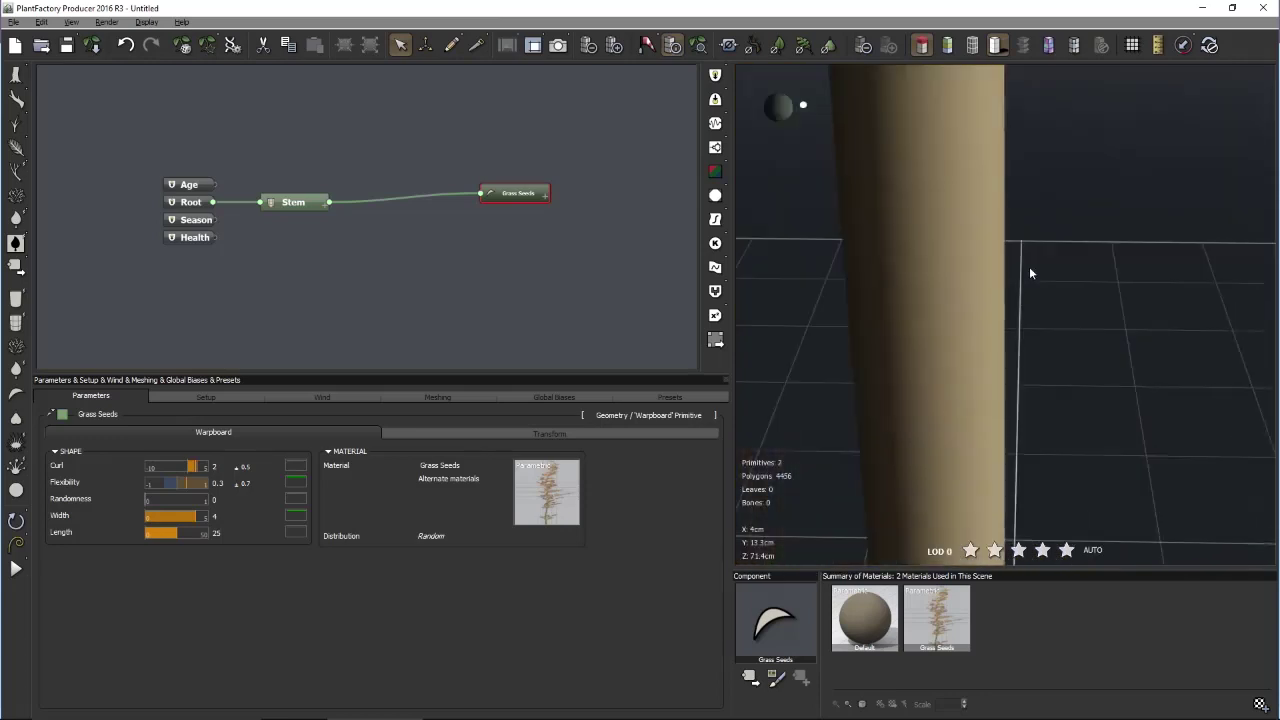
scroll(1031, 270, down, 3)
scroll(1034, 274, up, 1)
scroll(1108, 236, down, 4)
right_click(1114, 298)
scroll(1087, 285, up, 2)
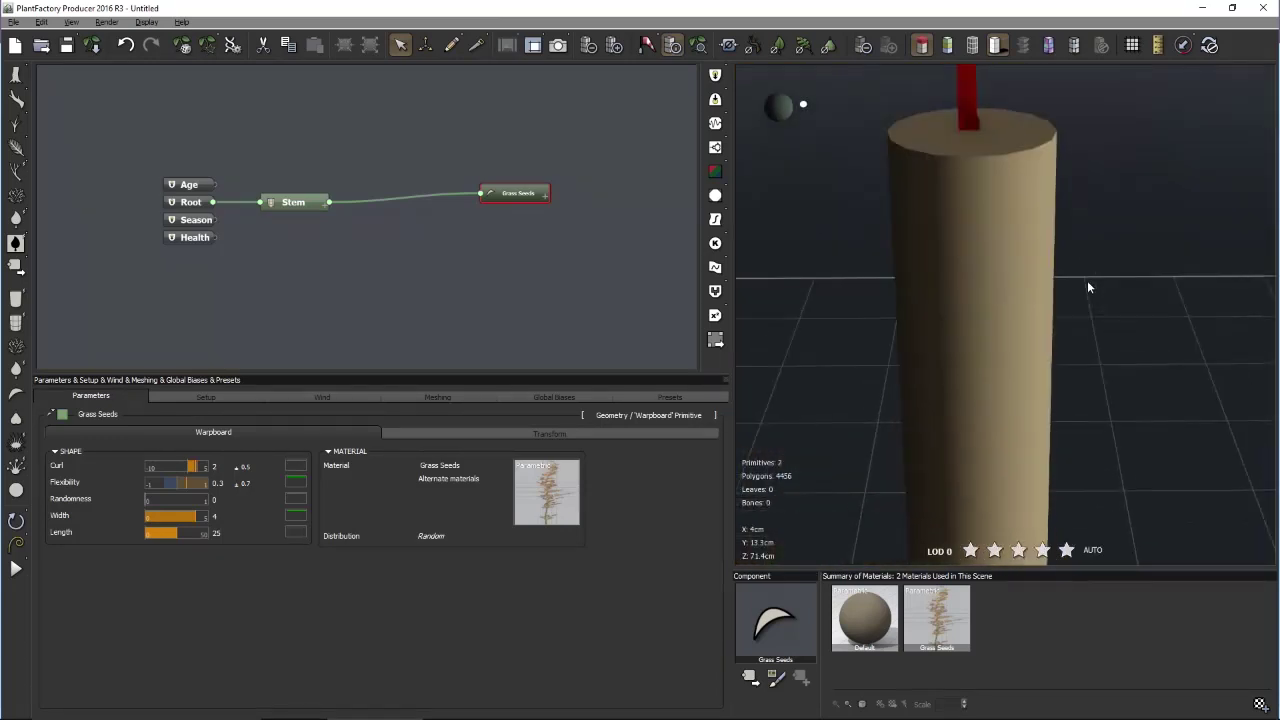
click(278, 204)
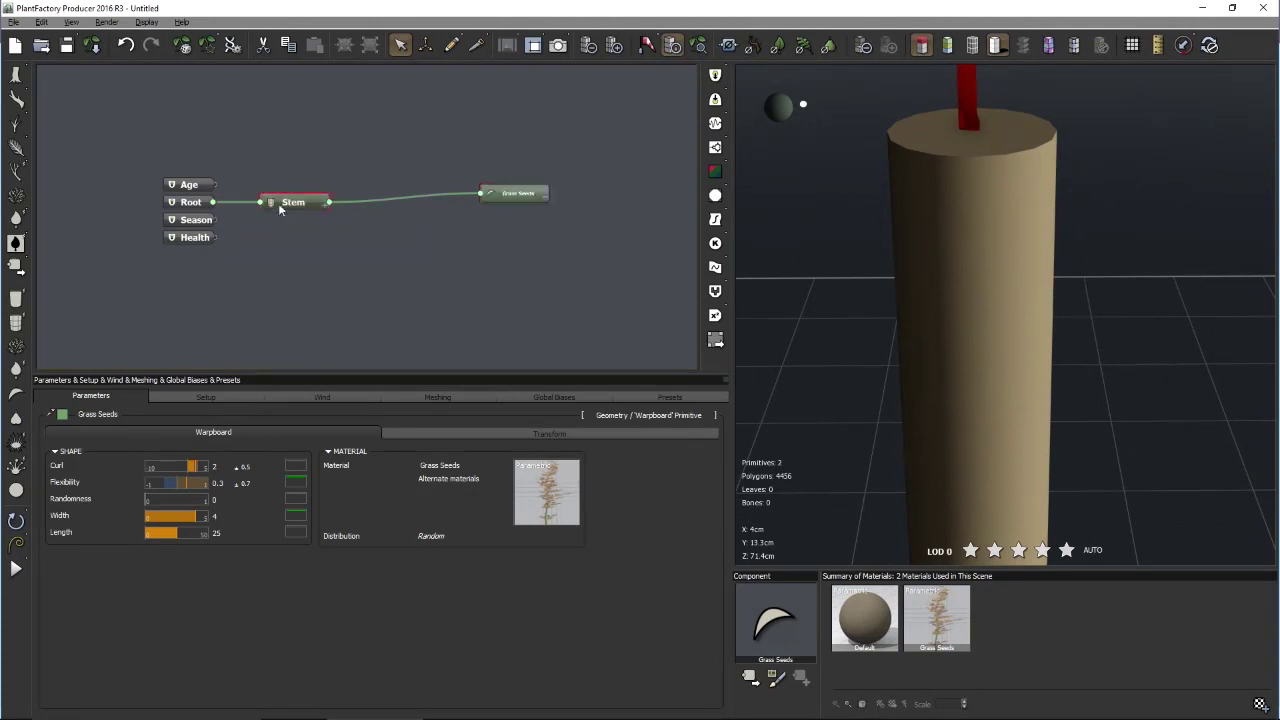
click(119, 431)
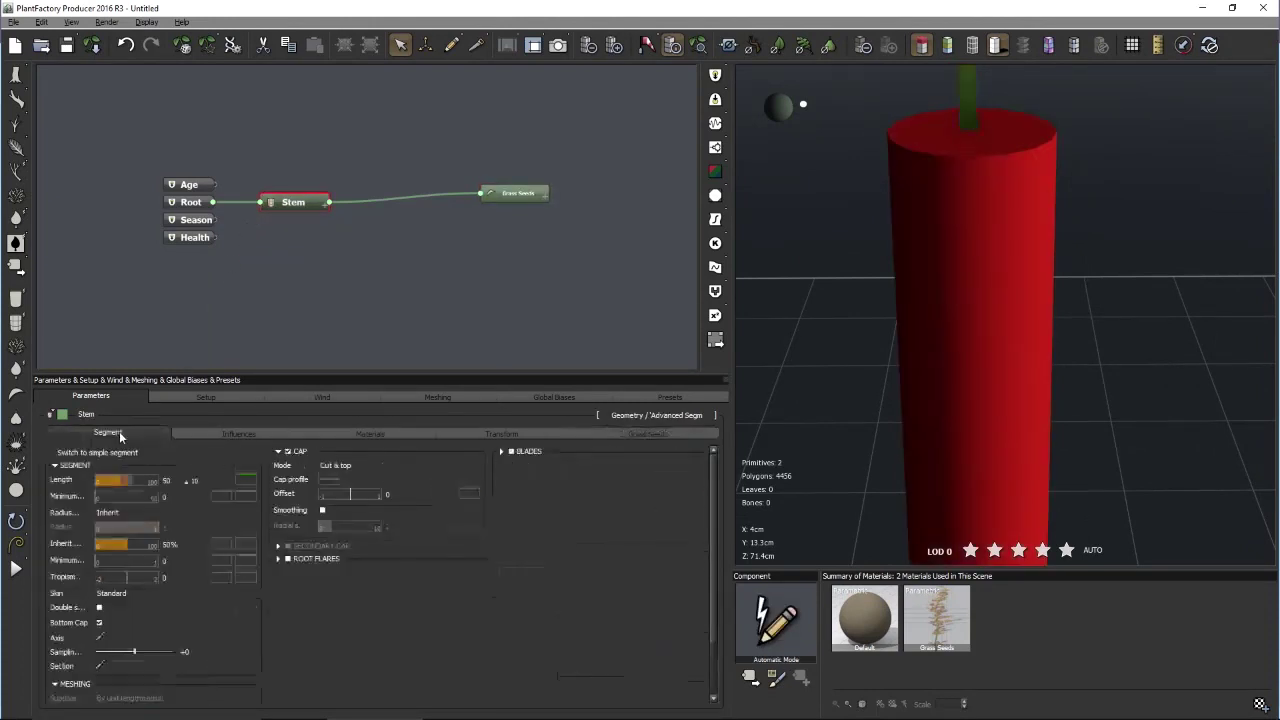
click(142, 512)
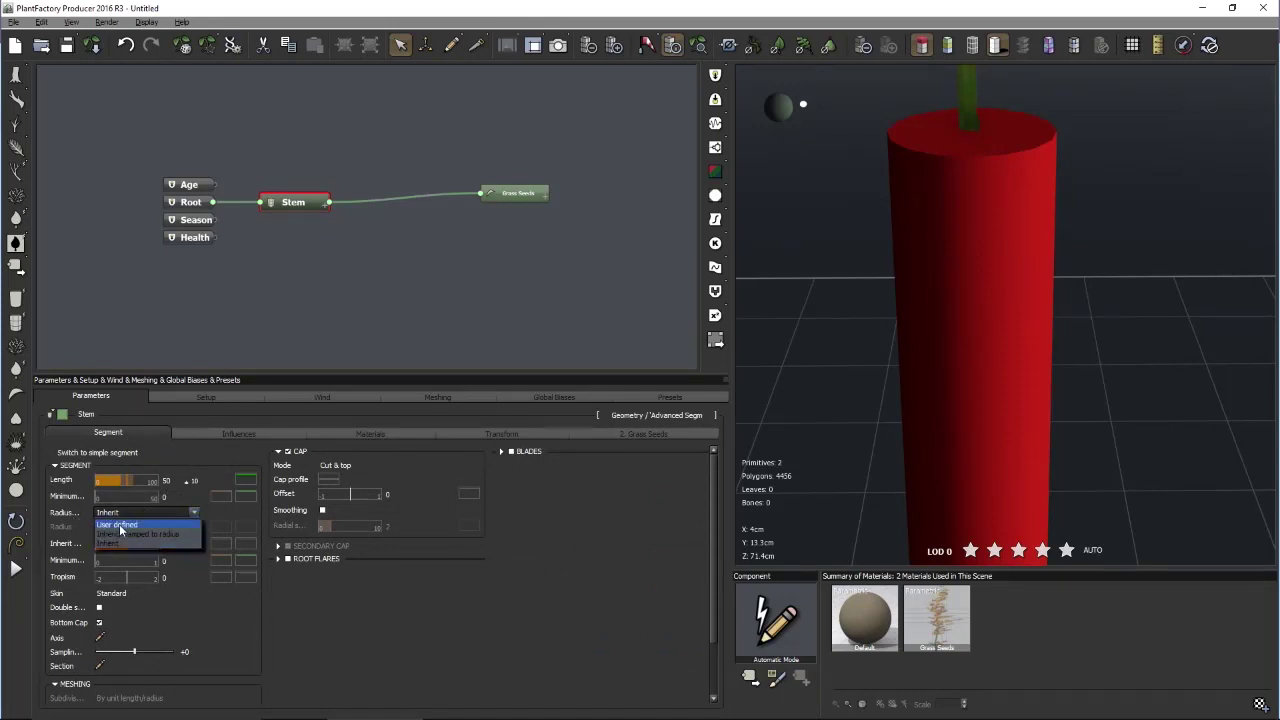
click(119, 525)
drag(145, 528, 94, 532)
Show the mesh wireframe, raise display detail and fine-tune the Stem radius to 0.07
scroll(935, 250, up, 5)
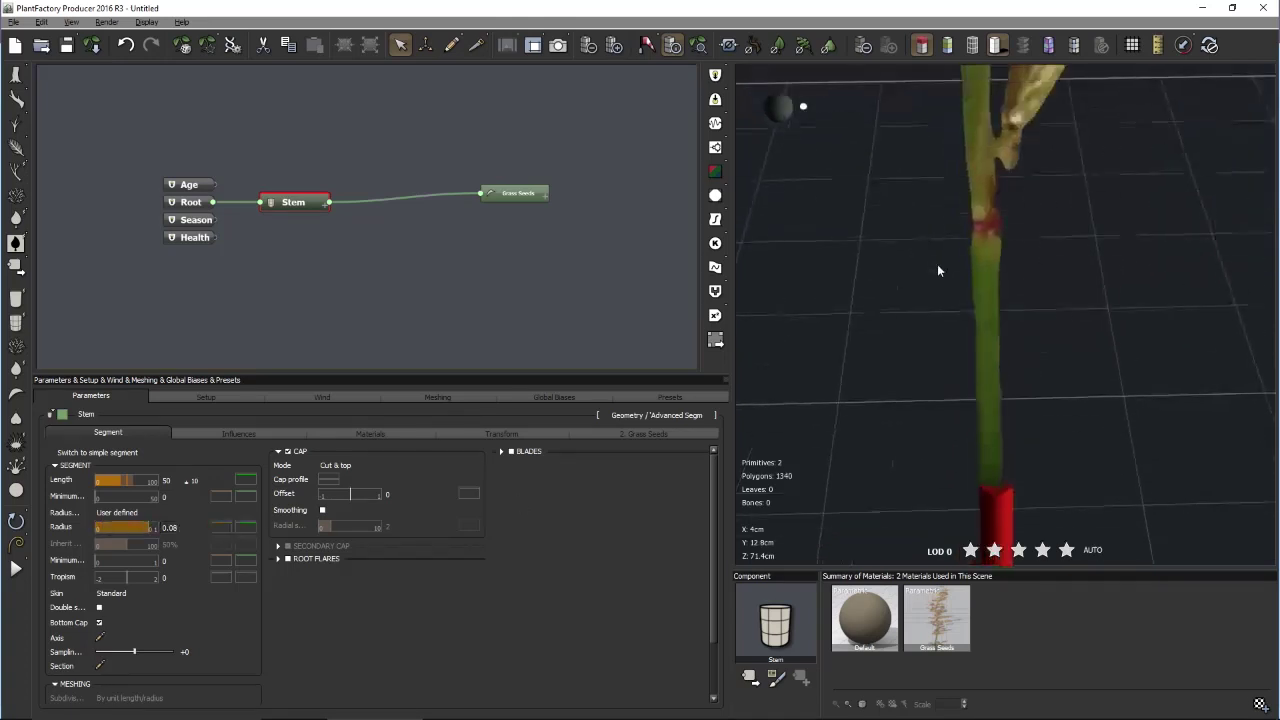
scroll(937, 262, down, 5)
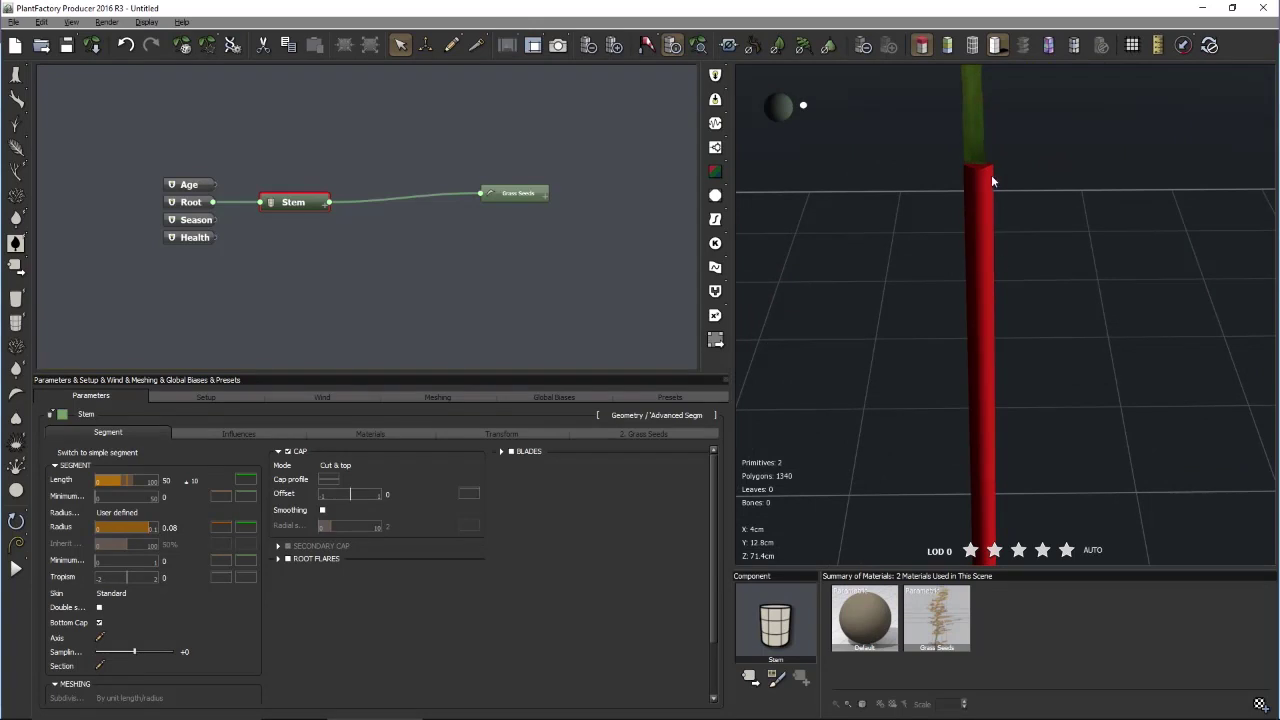
scroll(1012, 189, down, 3)
click(974, 44)
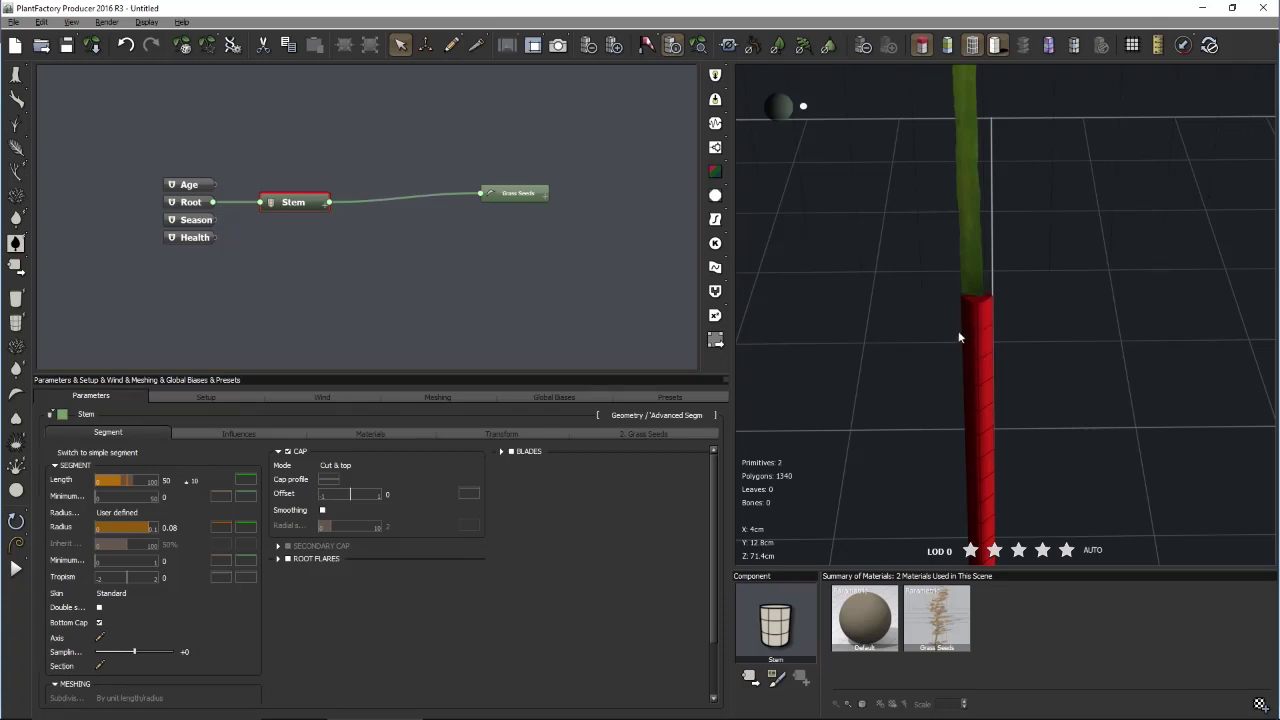
click(614, 45)
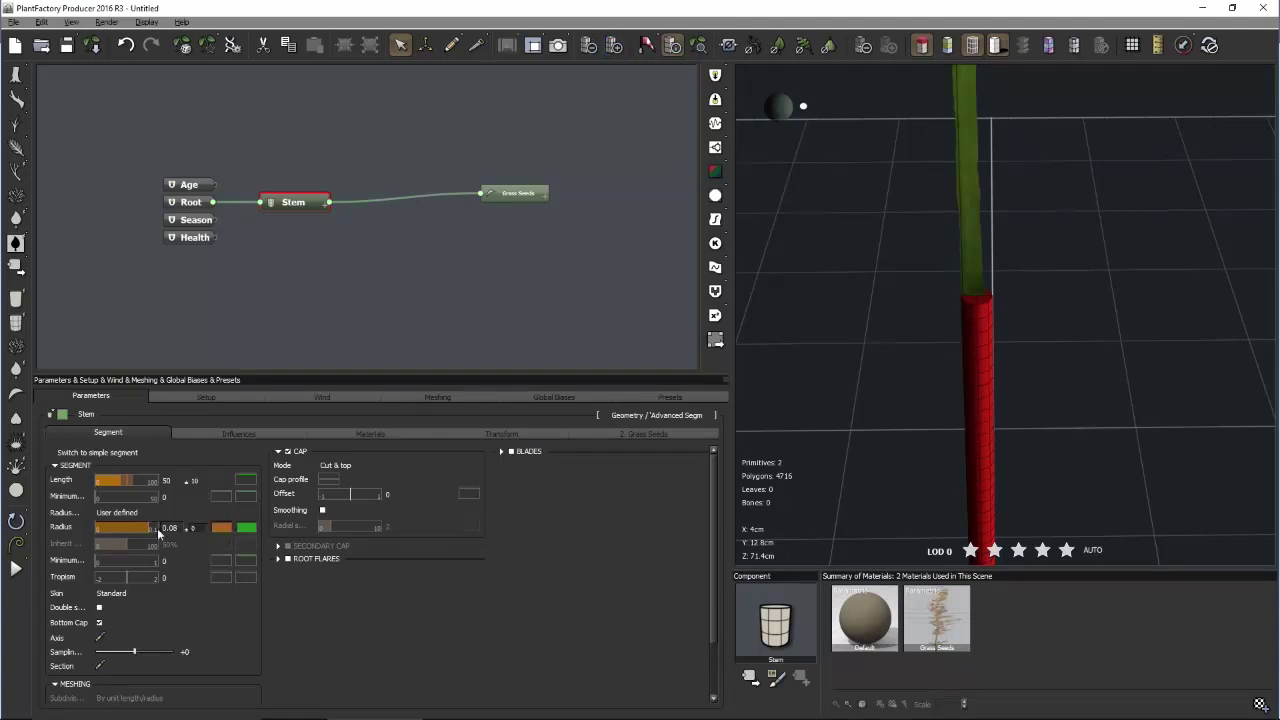
drag(140, 527, 139, 527)
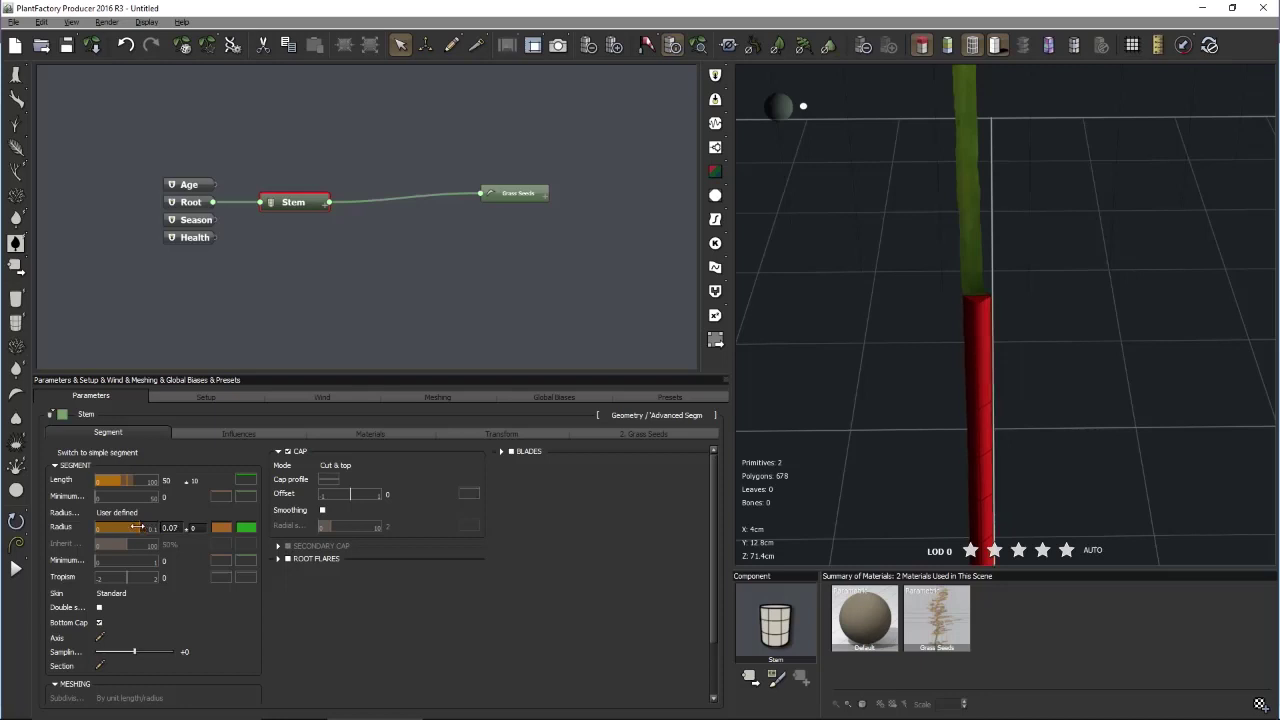
Raise the preview to full 9456-polygon detail and view the Stem deselected
drag(1011, 336, 1013, 326)
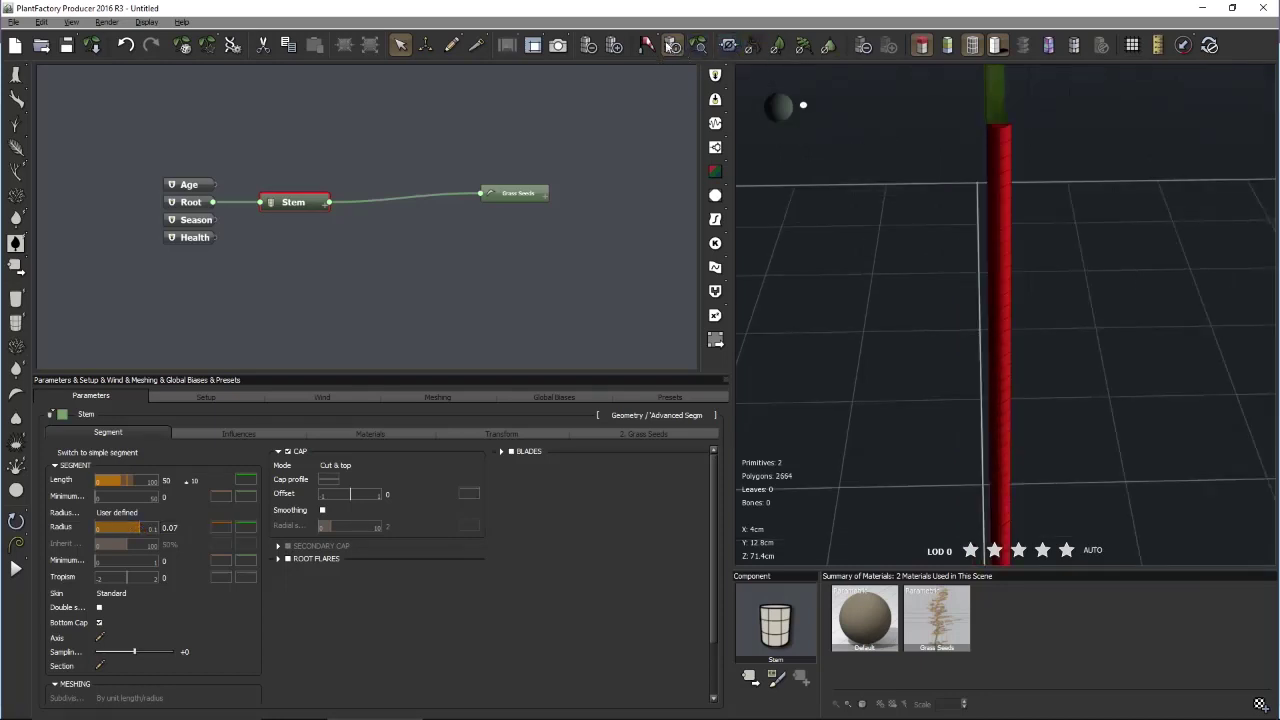
click(614, 44)
drag(1012, 152, 1036, 235)
right_click(1037, 232)
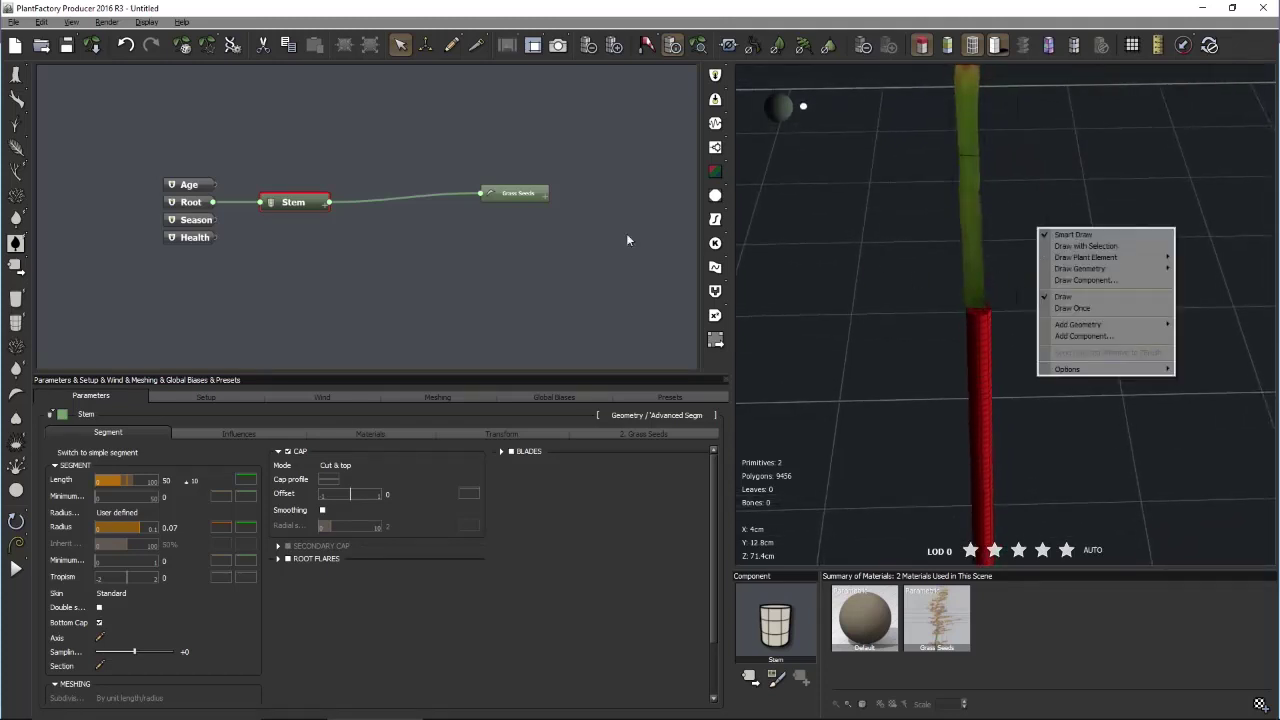
click(598, 245)
drag(1004, 310, 1005, 306)
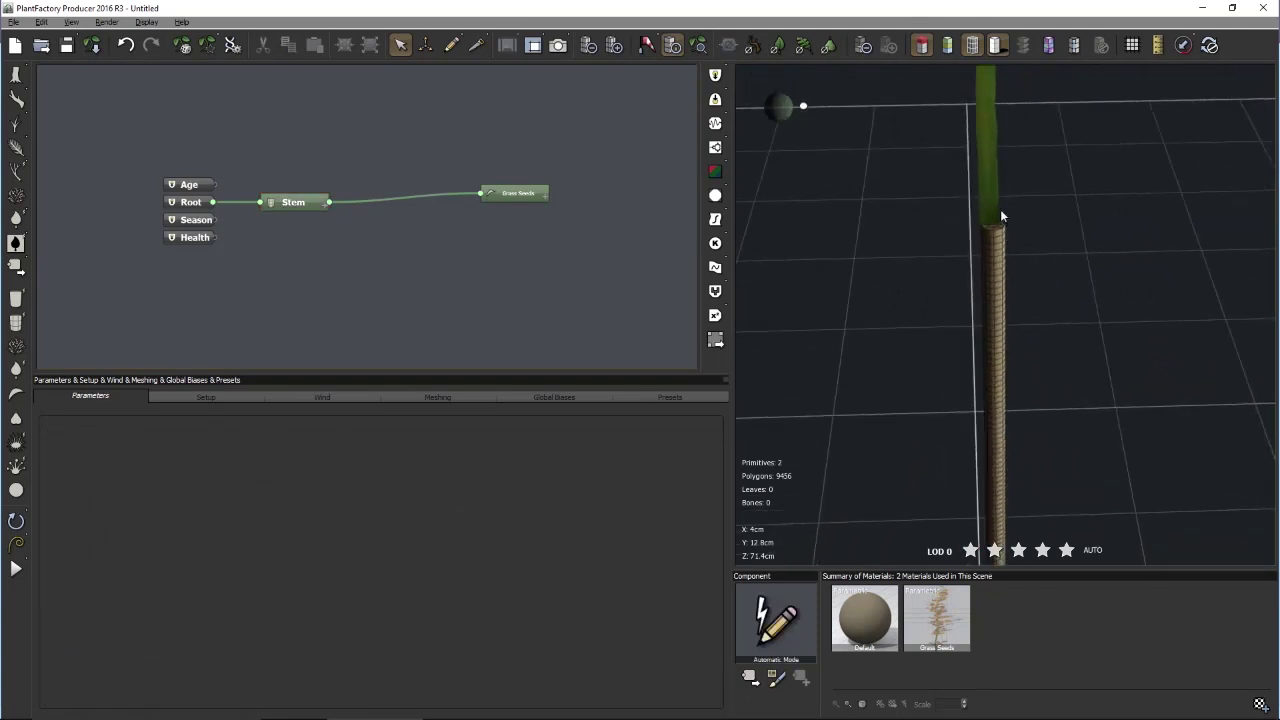
Select Grass Seeds, check its leaf editor, and show its Transform settings (offsets 0, scale 1)
drag(988, 206, 992, 200)
scroll(992, 200, up, 5)
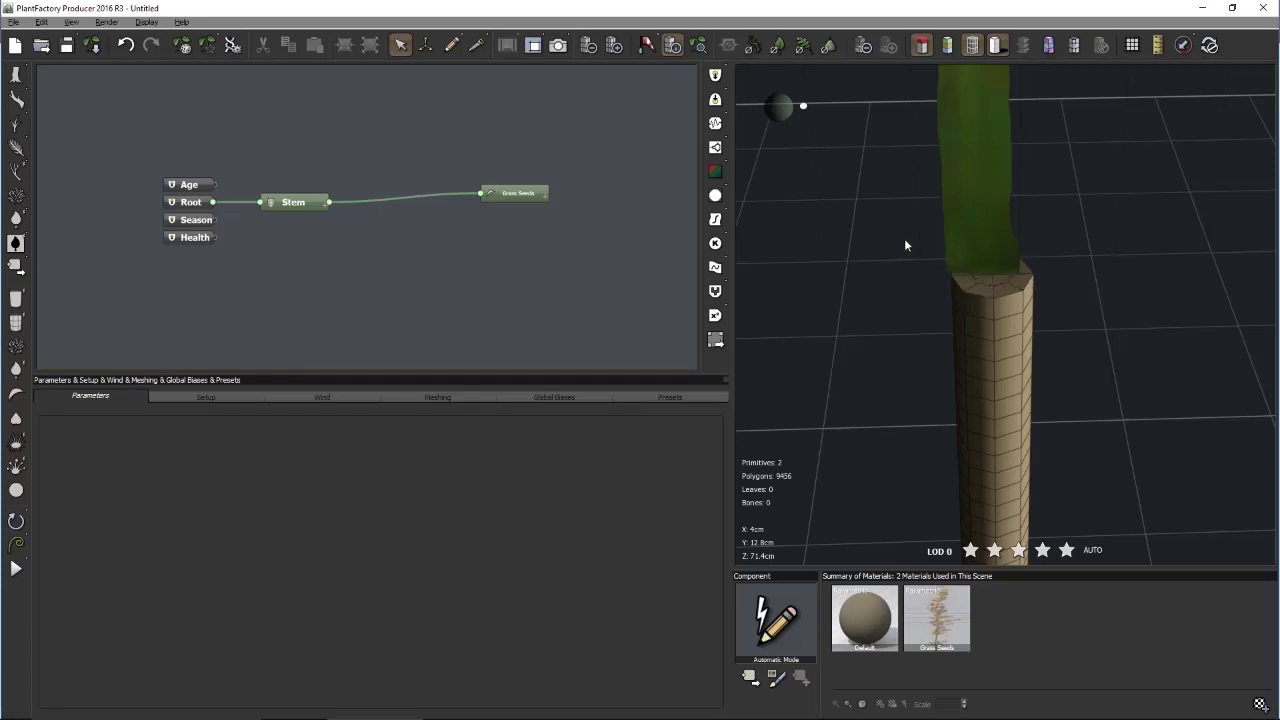
click(506, 197)
click(507, 506)
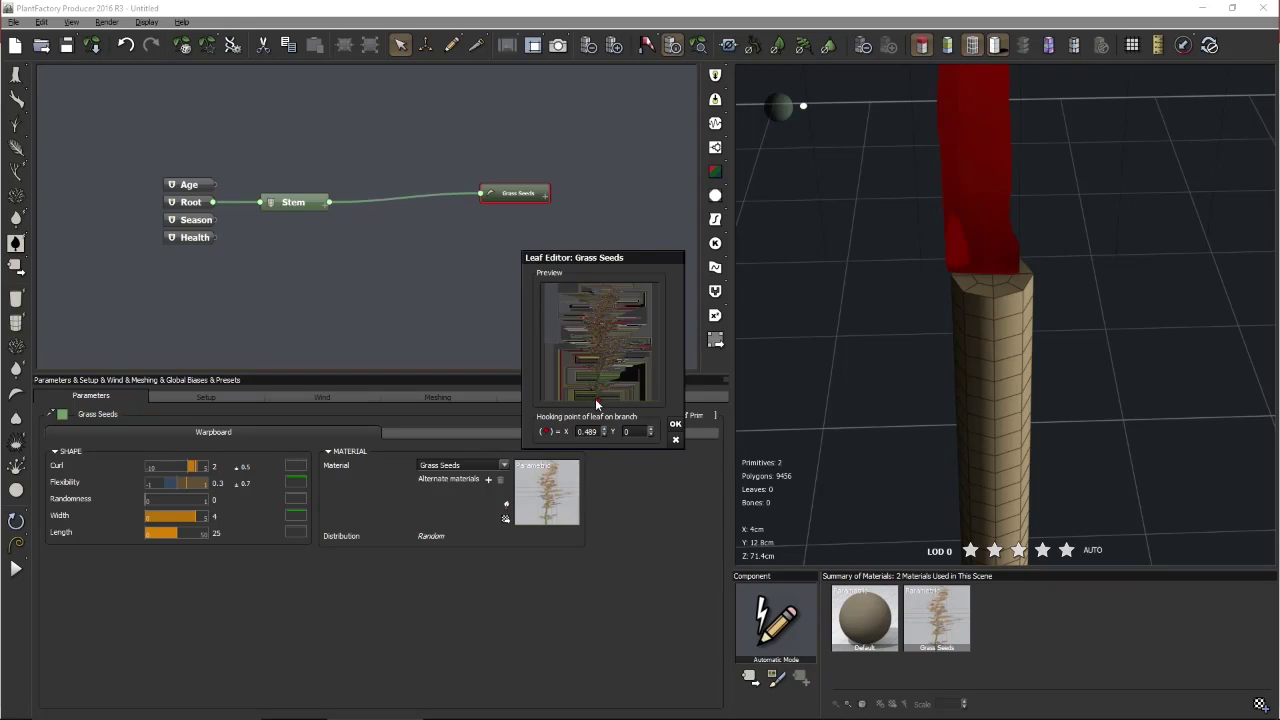
click(675, 441)
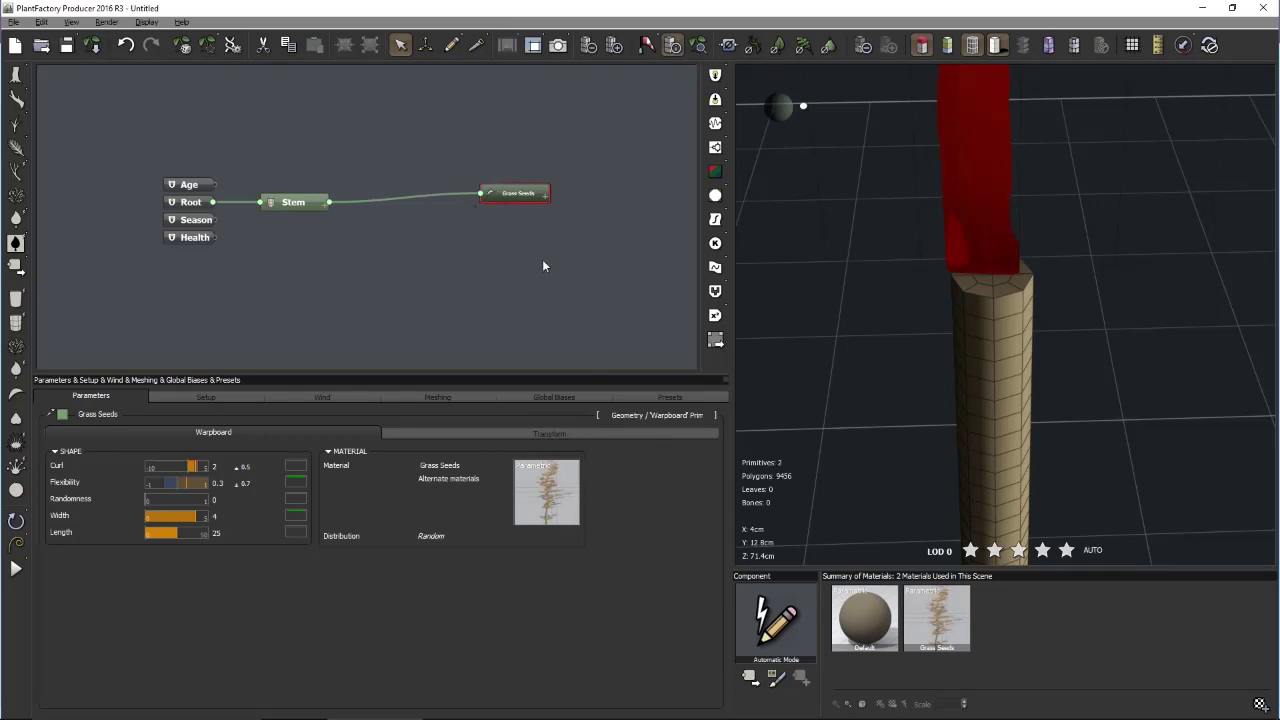
click(560, 435)
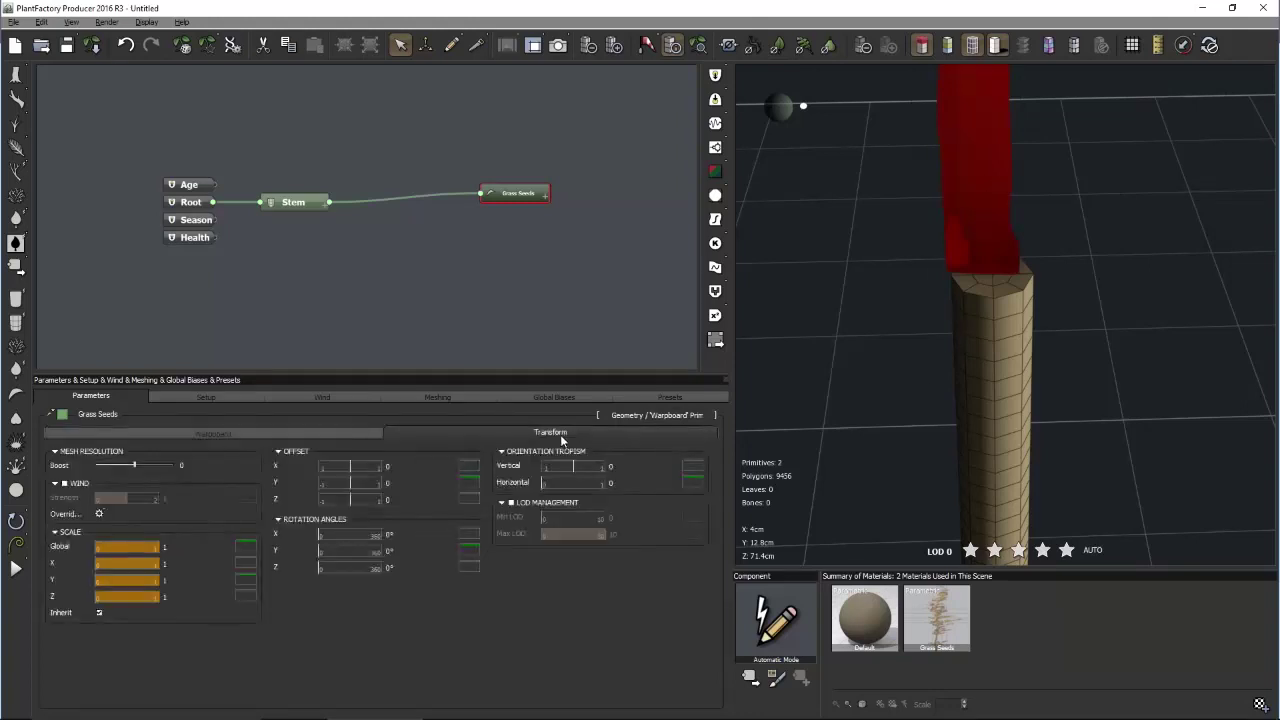
Offset the Grass Seeds head 0.01 along X and check its alignment on the stem
click(397, 466)
text(0.01)
key(Return)
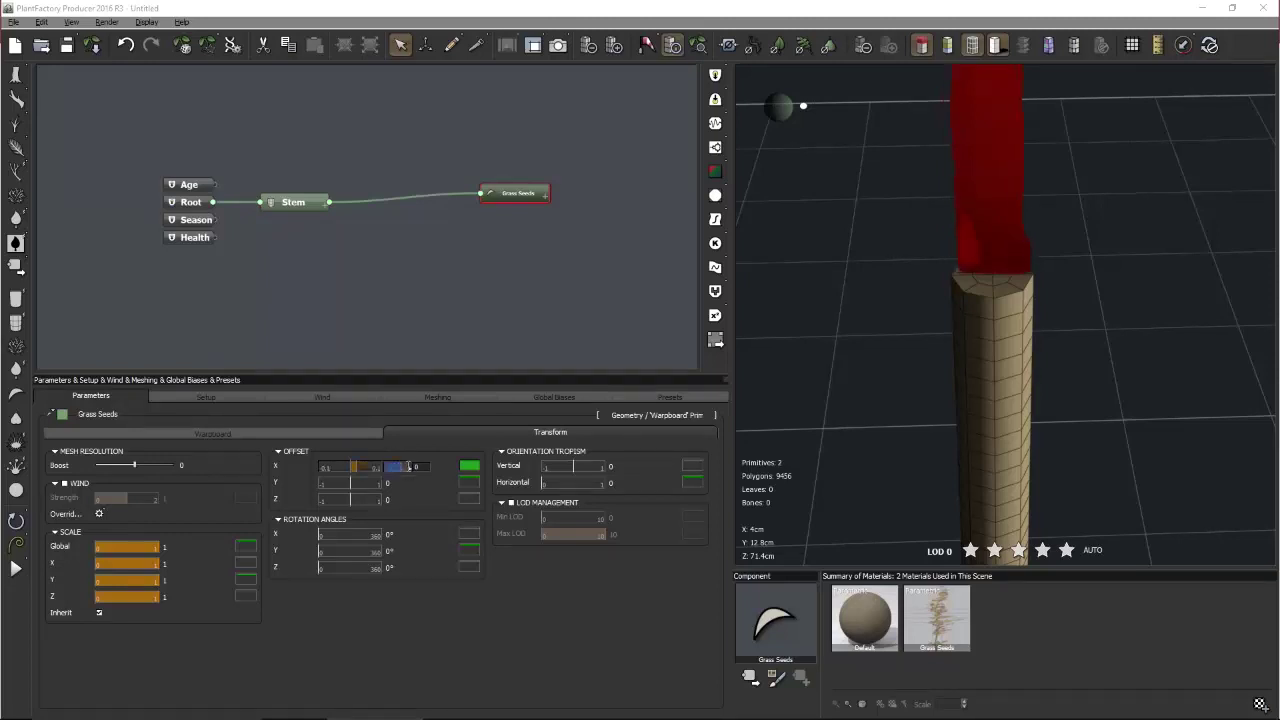
drag(972, 313, 976, 270)
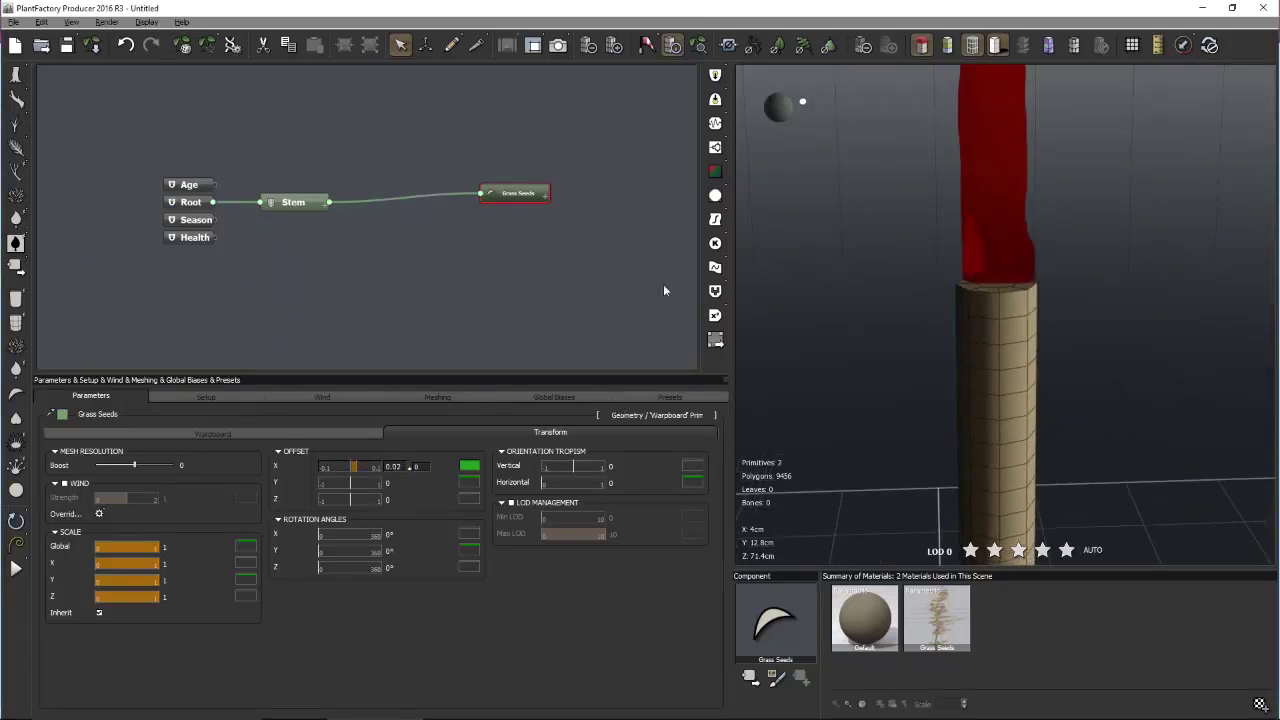
click(898, 305)
drag(985, 295, 971, 287)
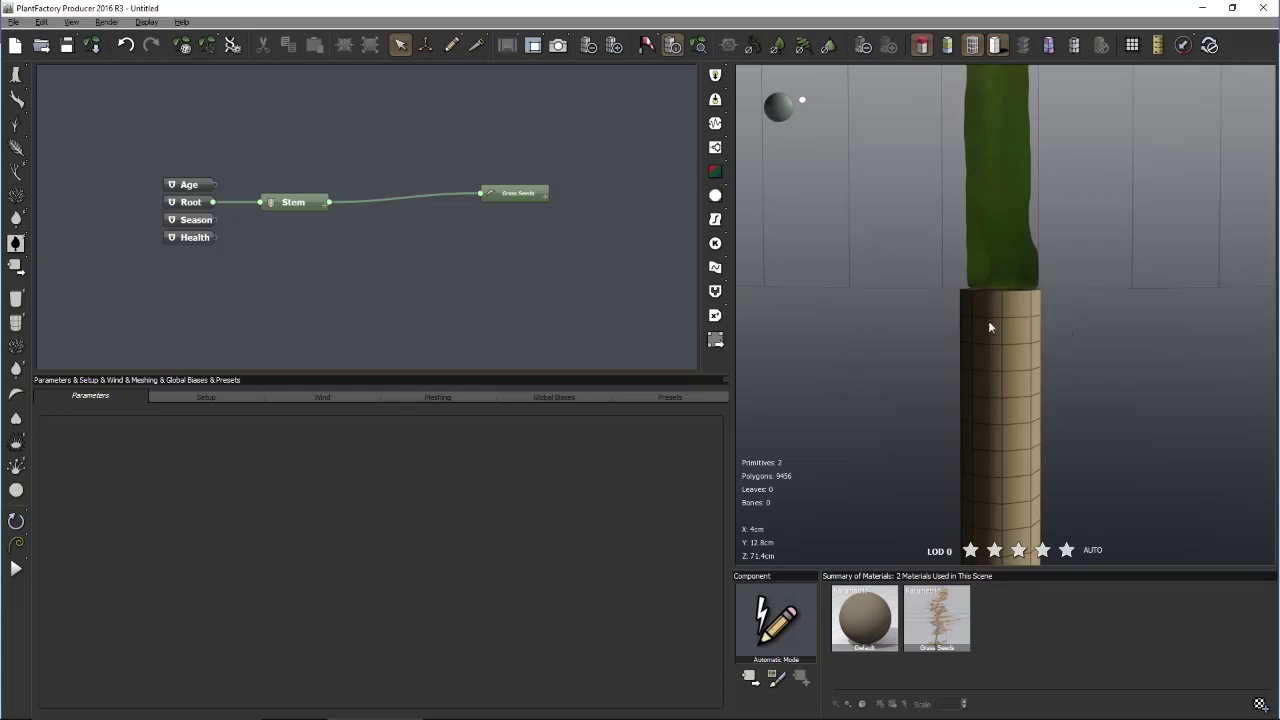
mouse_move(1080, 286)
mouse_down()
mouse_move(1077, 309)
mouse_move(1078, 291)
mouse_up()
Frame and orbit around the whole textured grass stalk, then select the Stem
drag(1086, 343, 1078, 341)
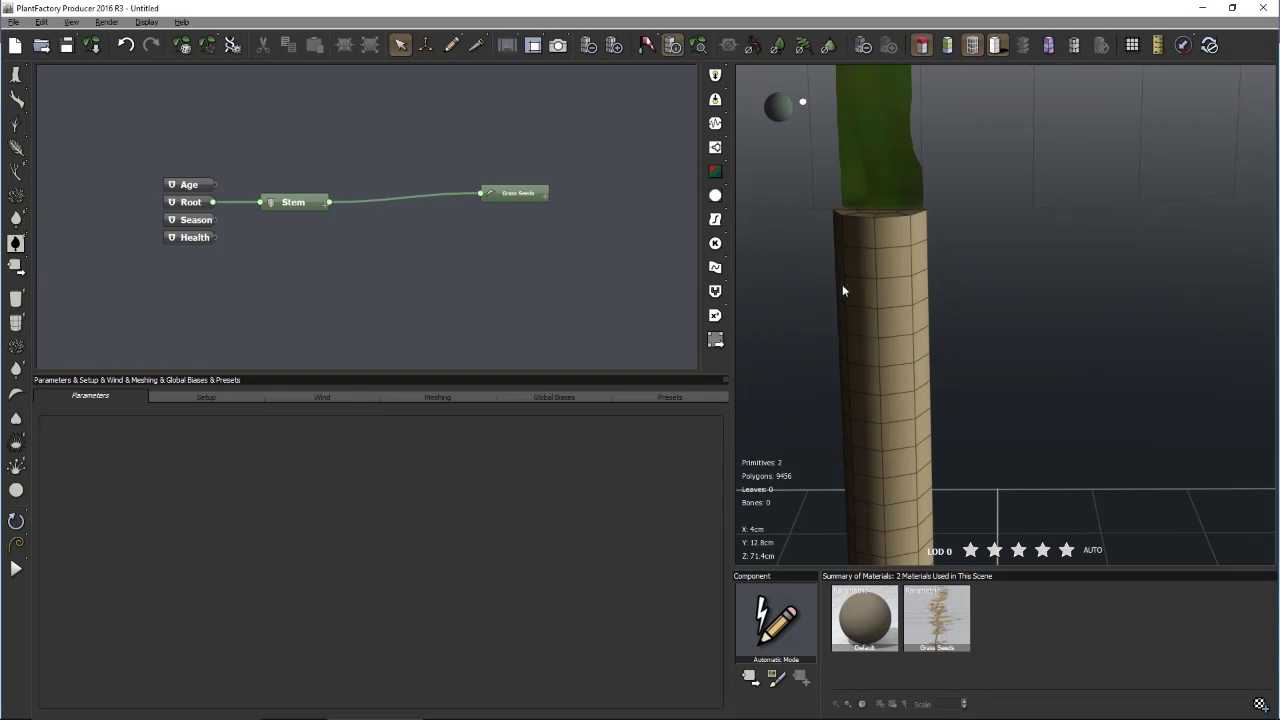
drag(946, 286, 948, 288)
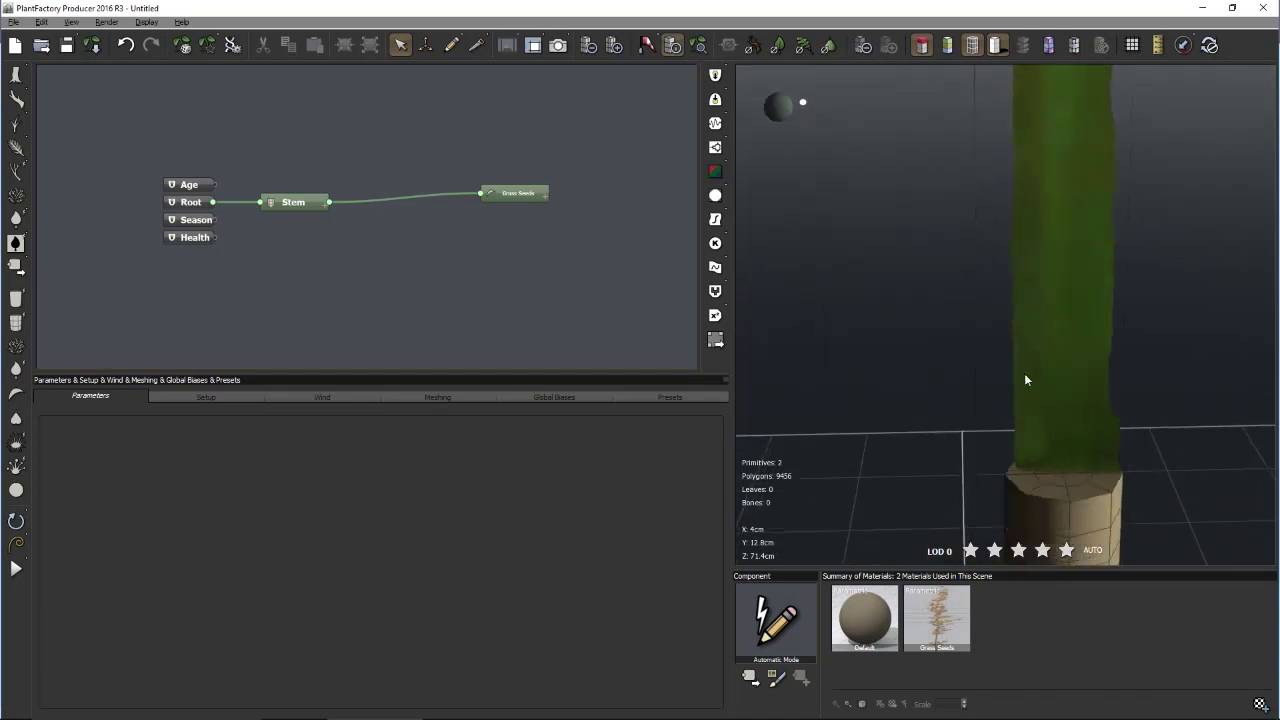
click(697, 46)
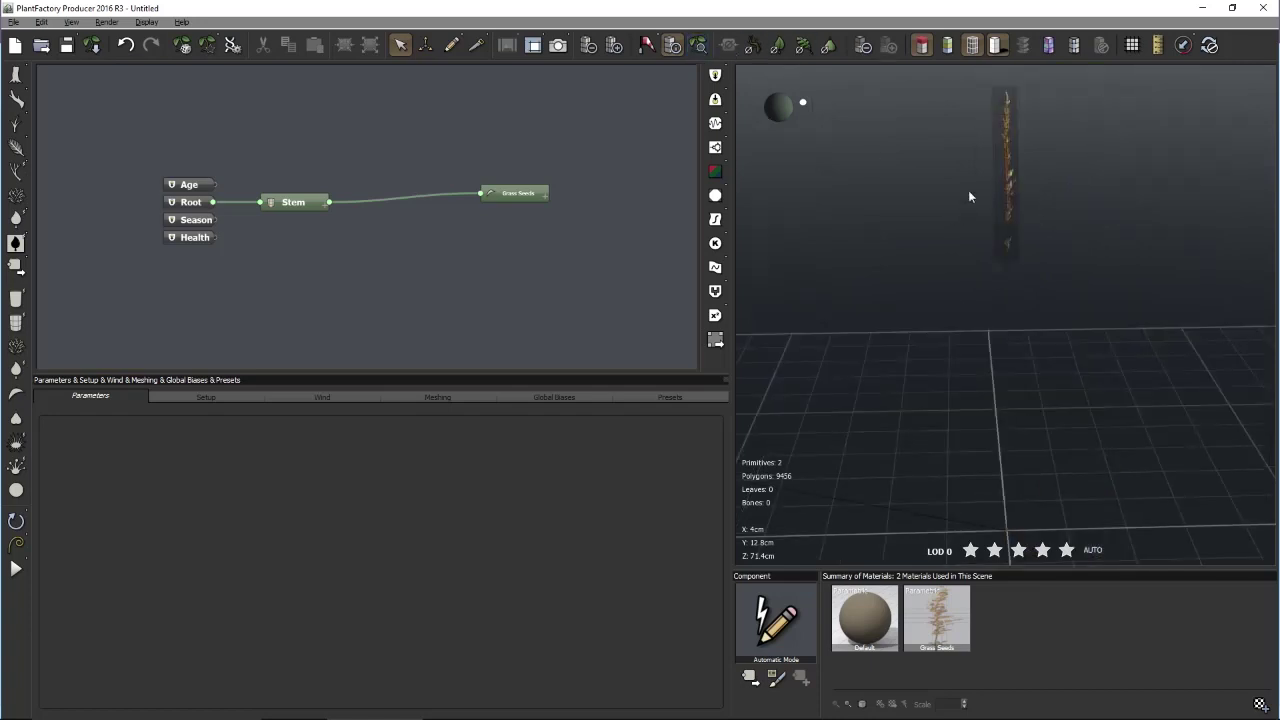
scroll(1012, 215, up, 3)
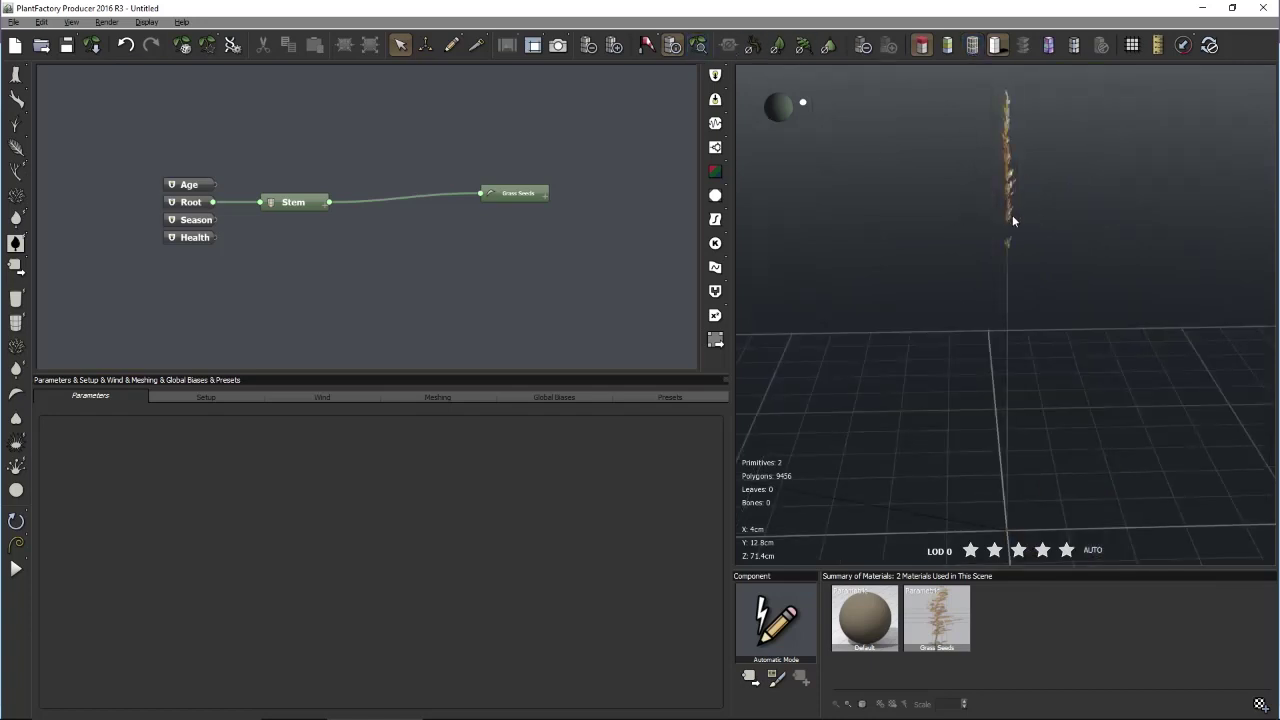
scroll(1012, 215, up, 5)
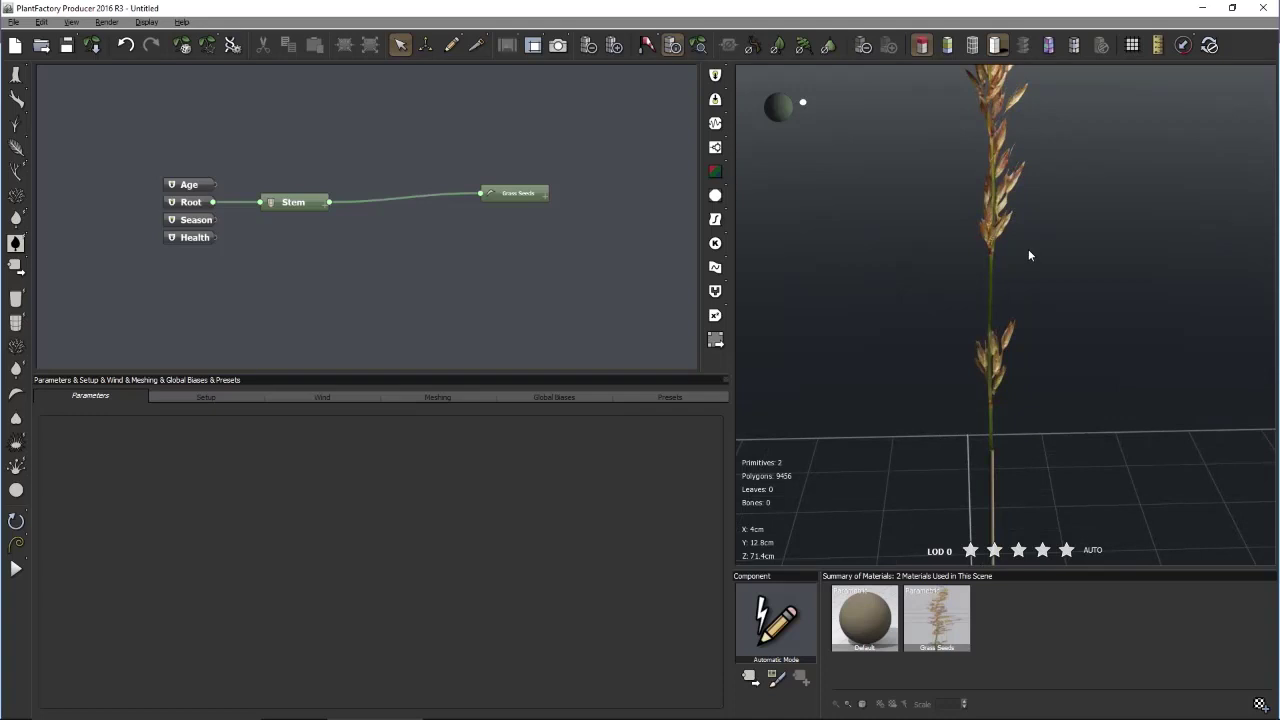
drag(1026, 239, 983, 257)
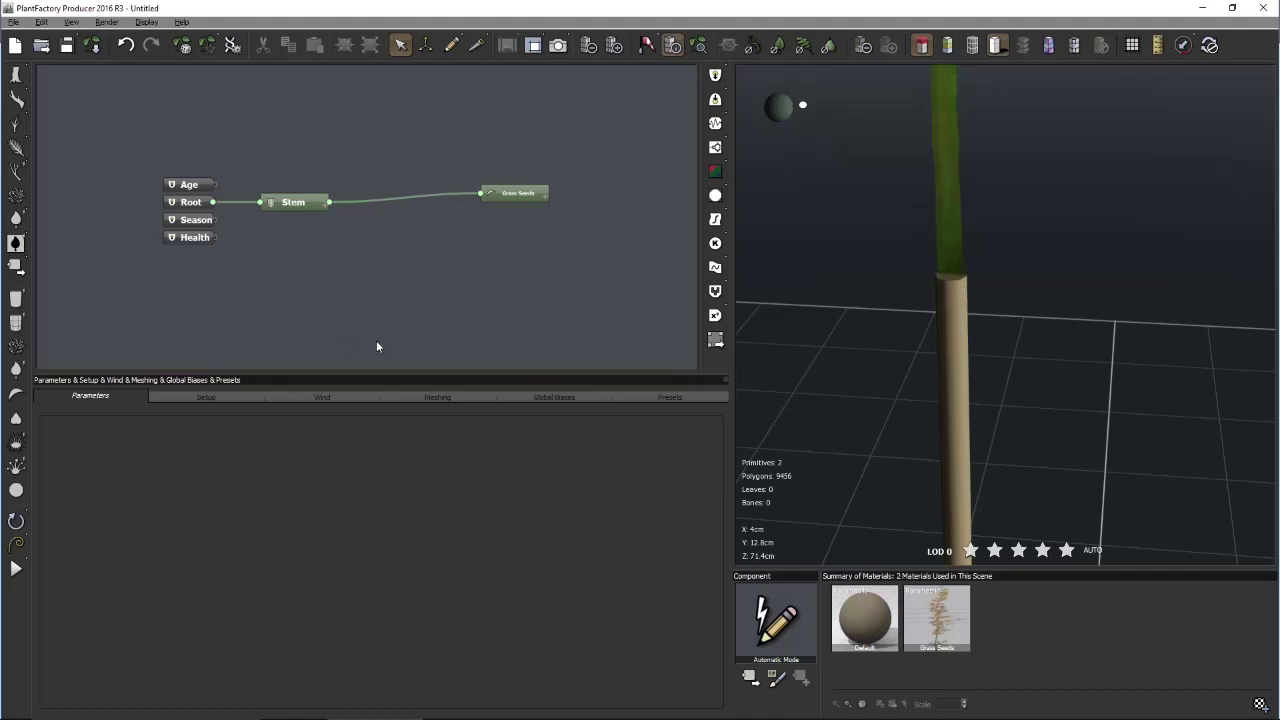
click(299, 210)
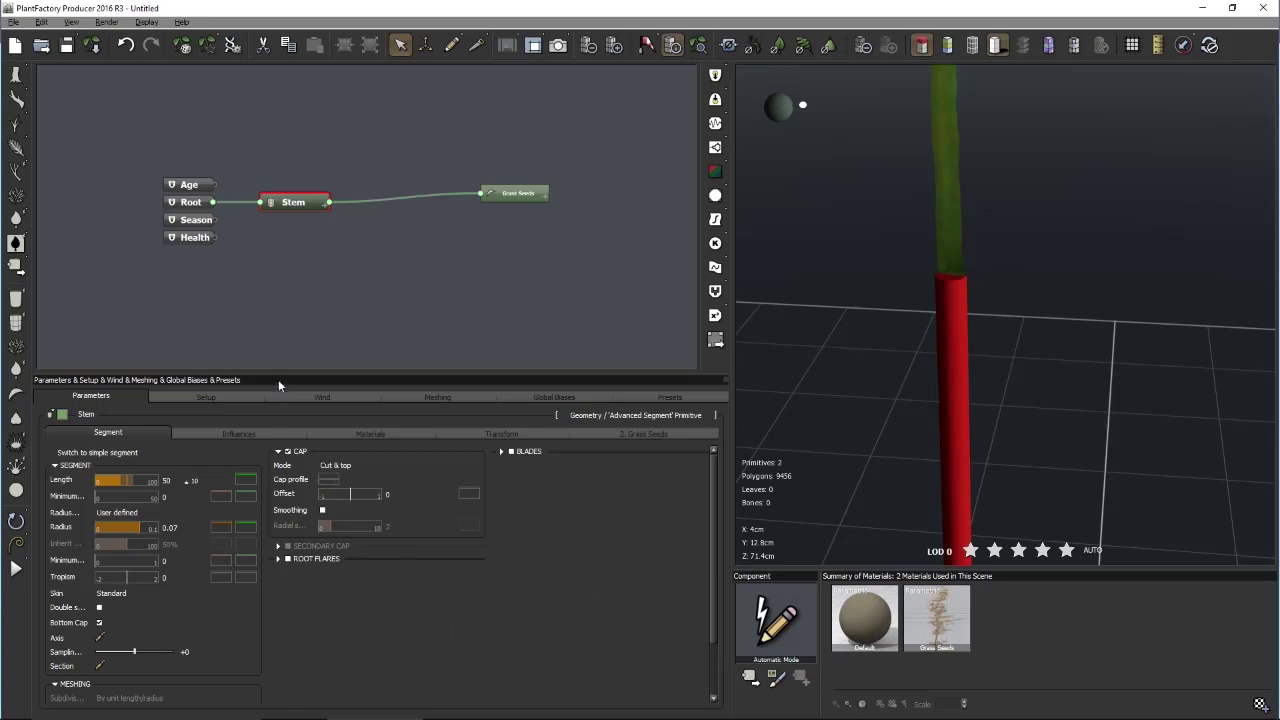
Enlarge the parameters panel and open the Stem's Section Splines Set Editor
drag(282, 374, 282, 363)
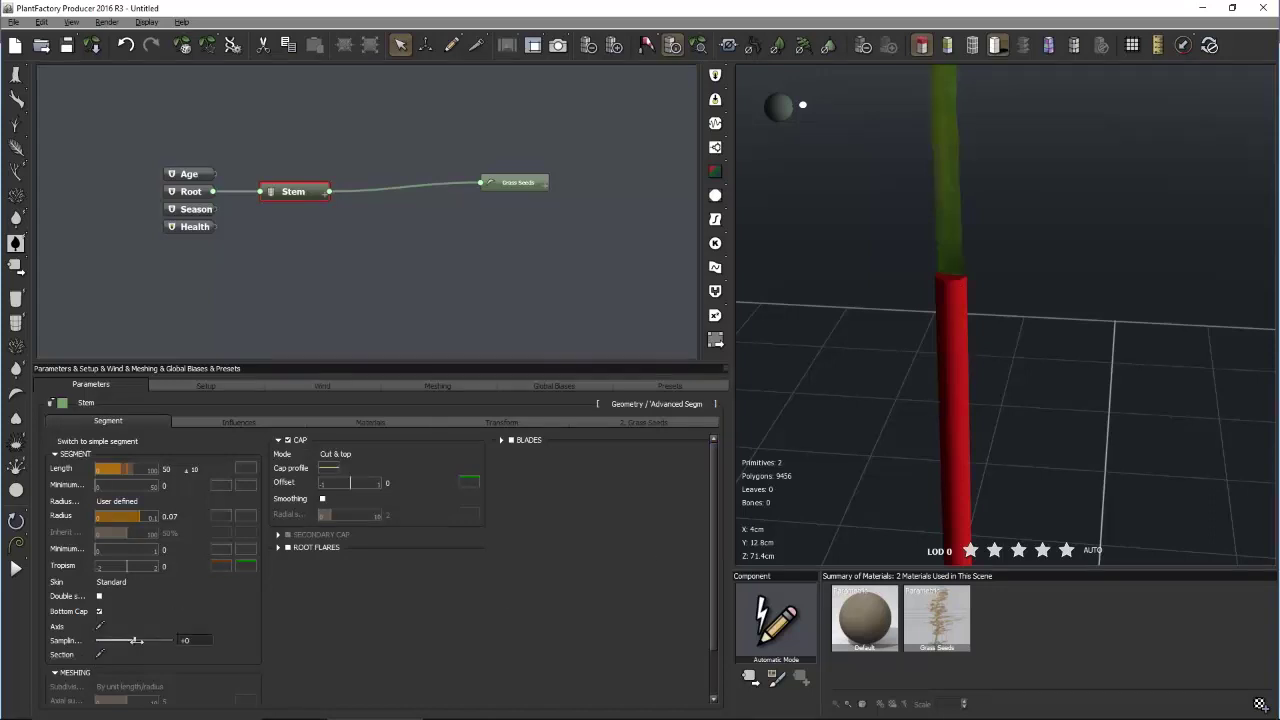
click(100, 652)
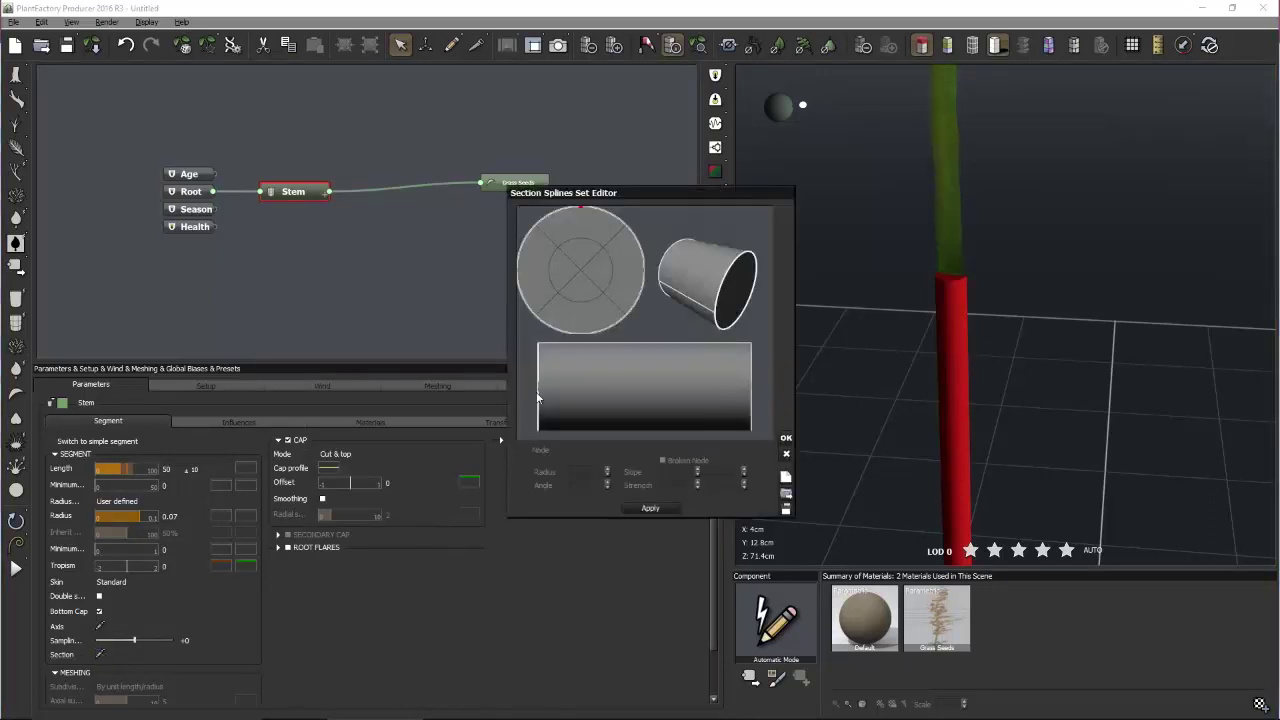
Add two section lines near the end of the stem profile
drag(636, 198, 499, 190)
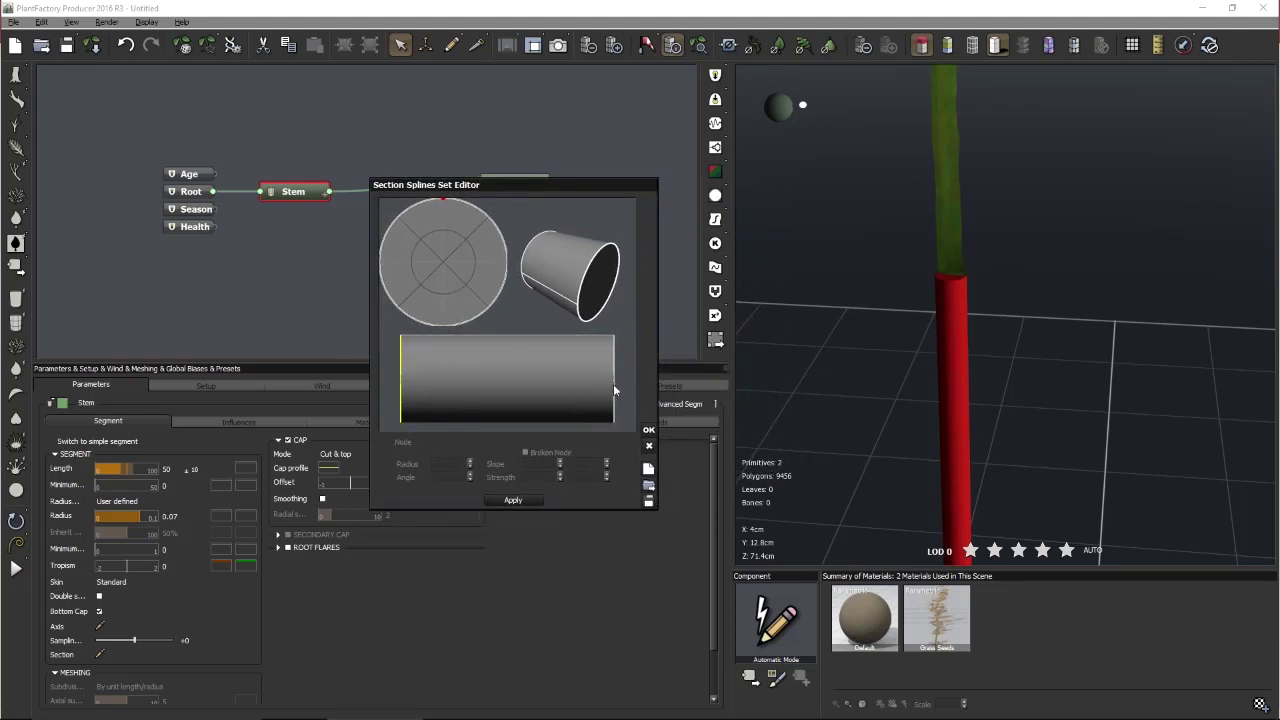
drag(570, 275, 610, 272)
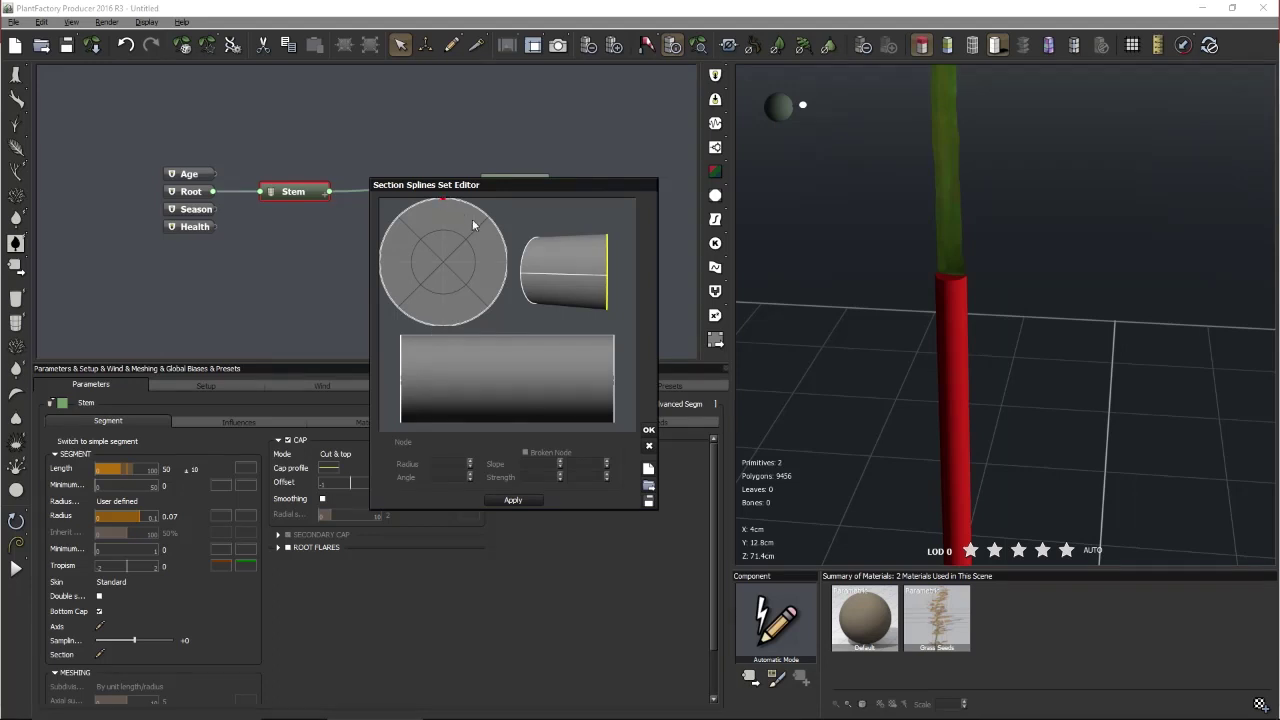
drag(557, 285, 573, 317)
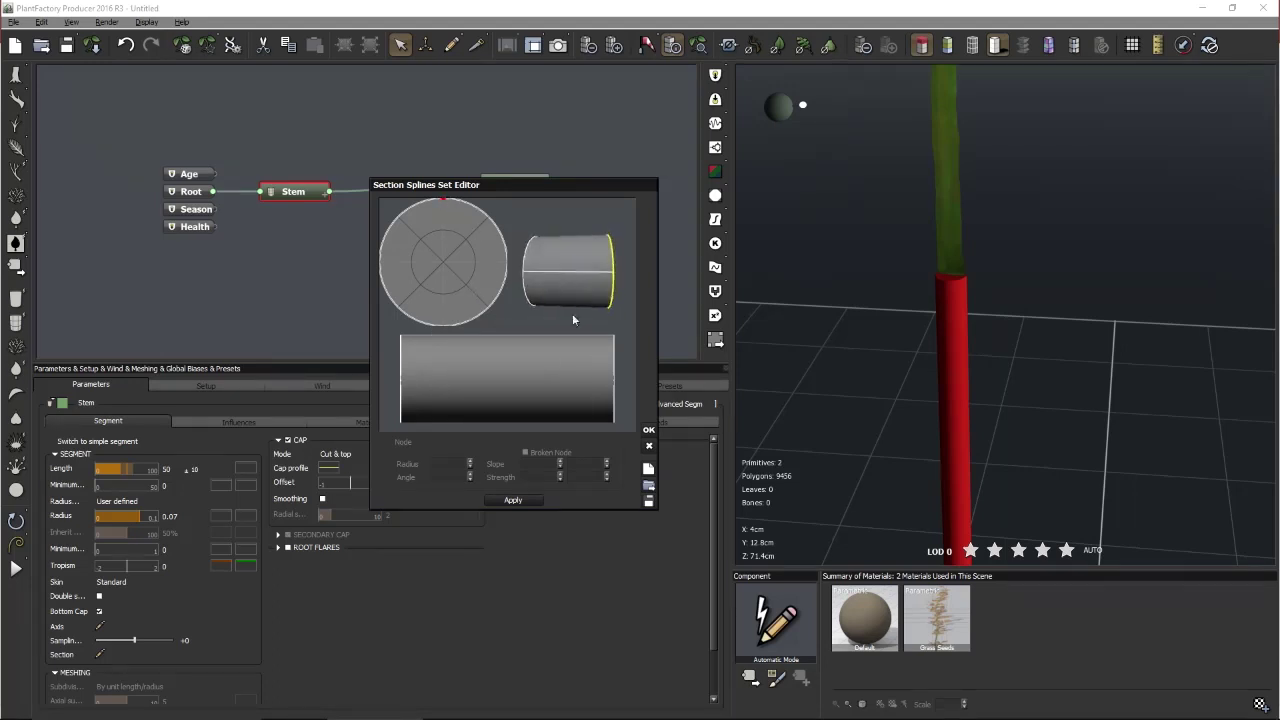
click(550, 364)
mouse_move(550, 364)
mouse_down()
mouse_move(576, 364)
mouse_move(557, 368)
mouse_move(557, 385)
mouse_up()
drag(558, 366, 561, 366)
click(588, 373)
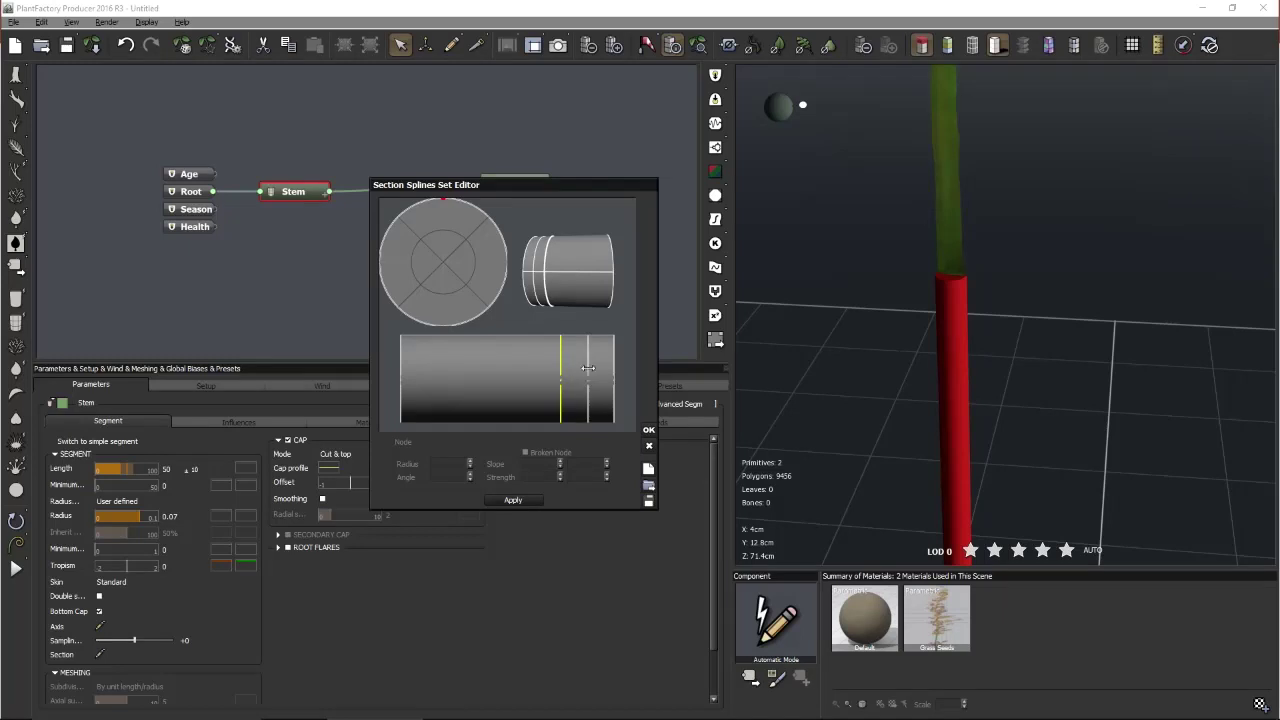
drag(588, 368, 597, 367)
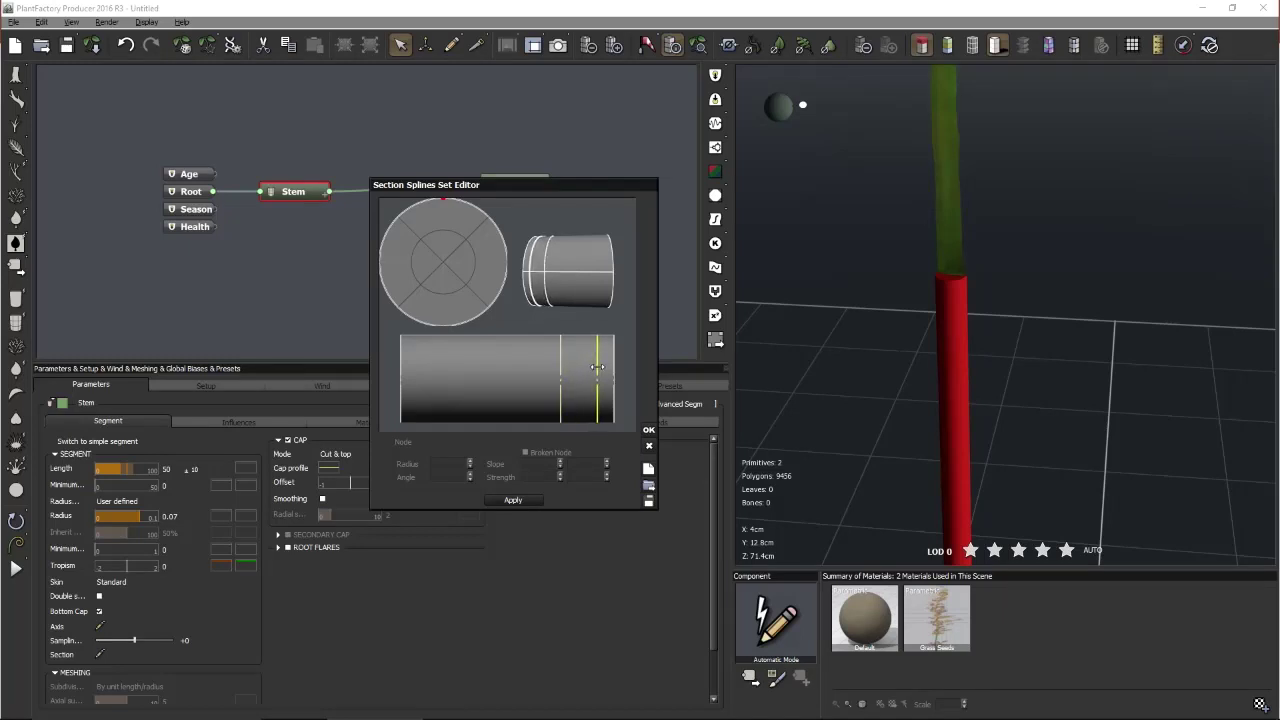
drag(597, 367, 614, 367)
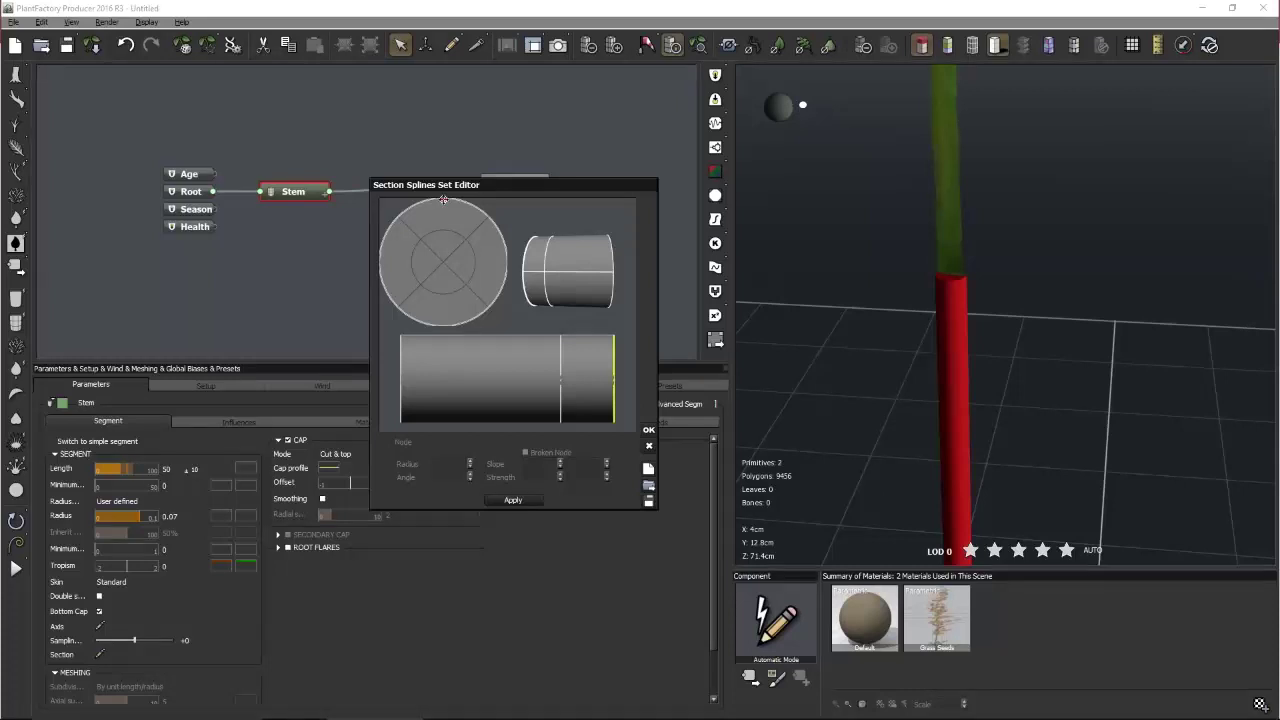
Shrink the section circle and move its nodes to flatten it into a thin oval
drag(443, 200, 445, 229)
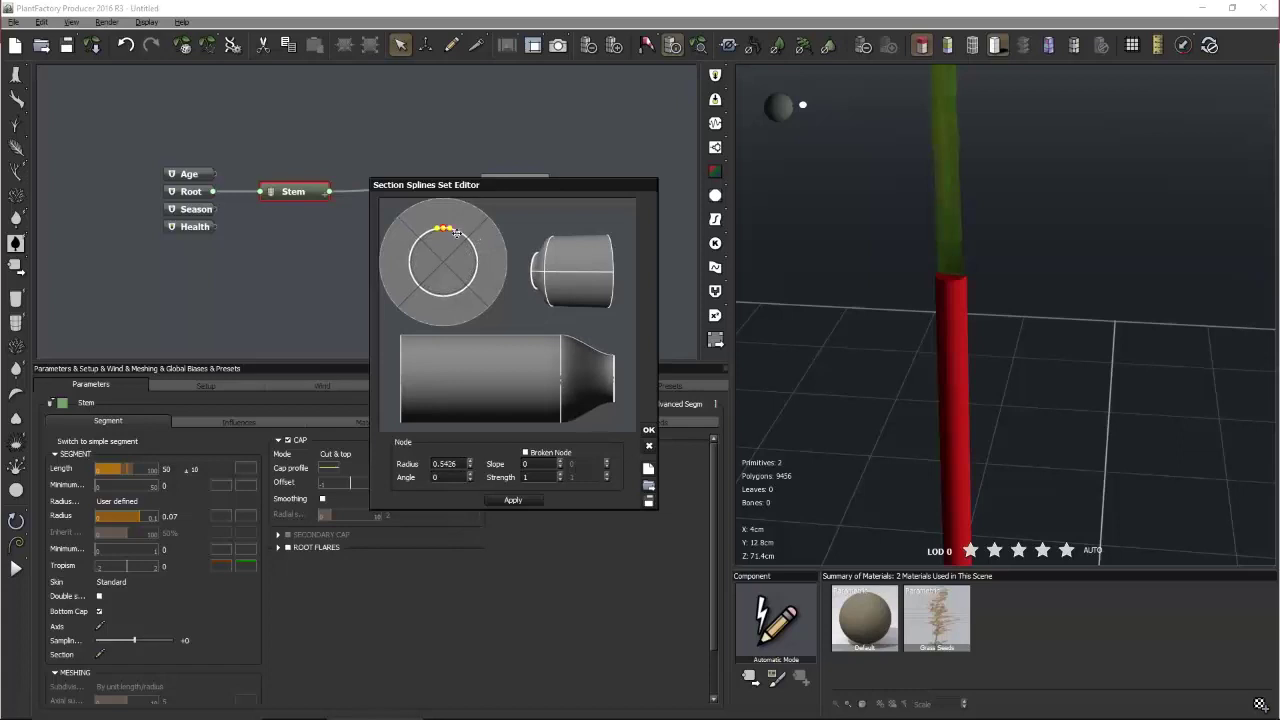
click(500, 266)
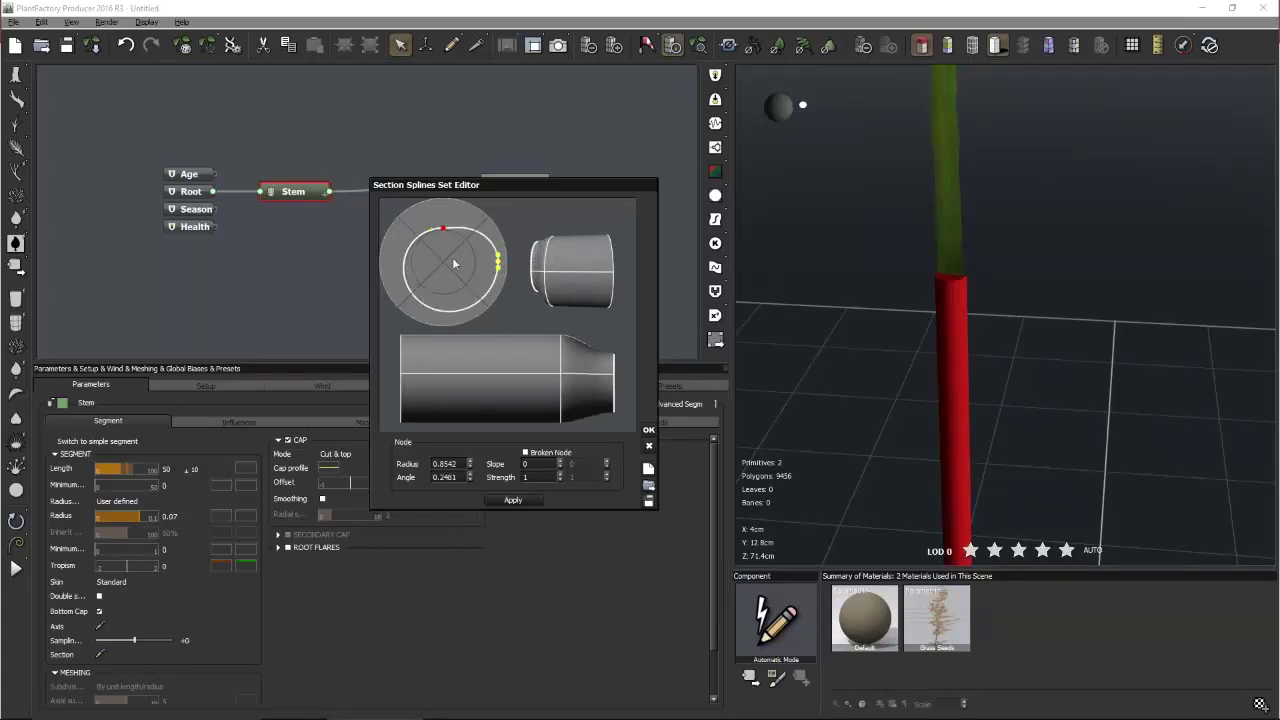
click(385, 260)
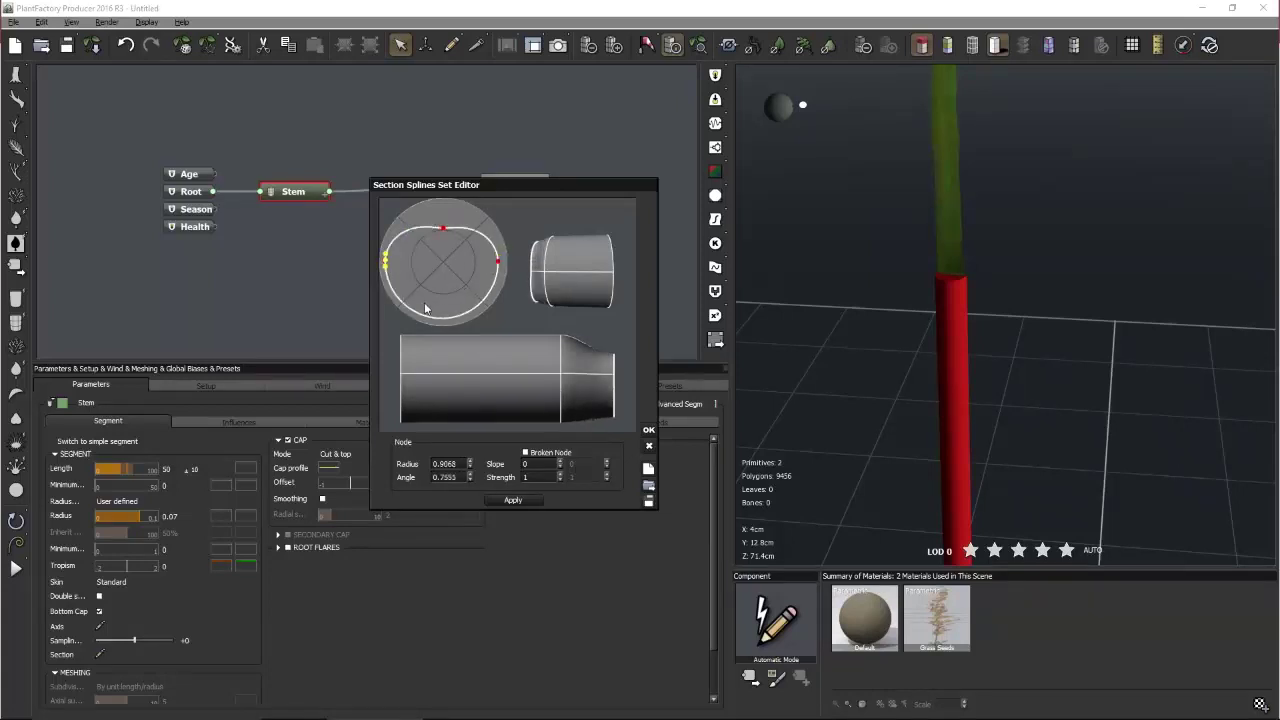
drag(443, 318, 441, 285)
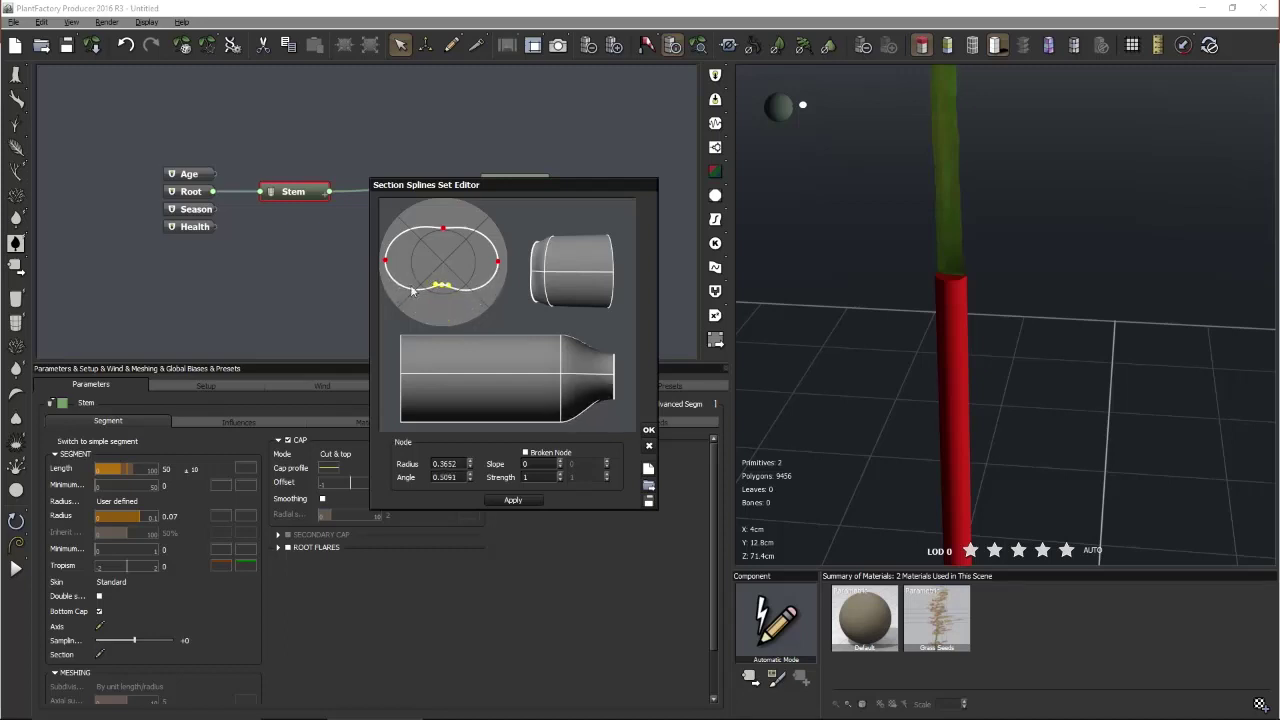
mouse_move(439, 286)
mouse_down()
mouse_move(419, 281)
mouse_move(421, 292)
mouse_up()
drag(442, 228, 462, 244)
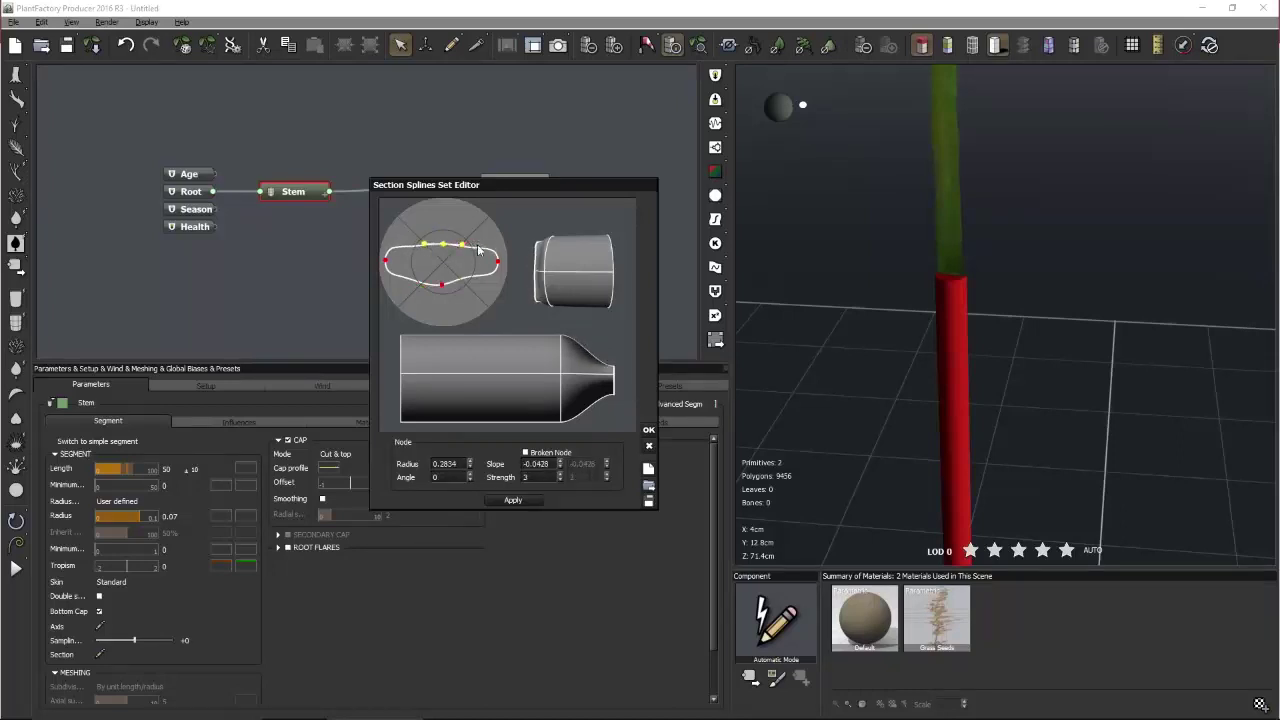
click(443, 285)
drag(458, 286, 443, 251)
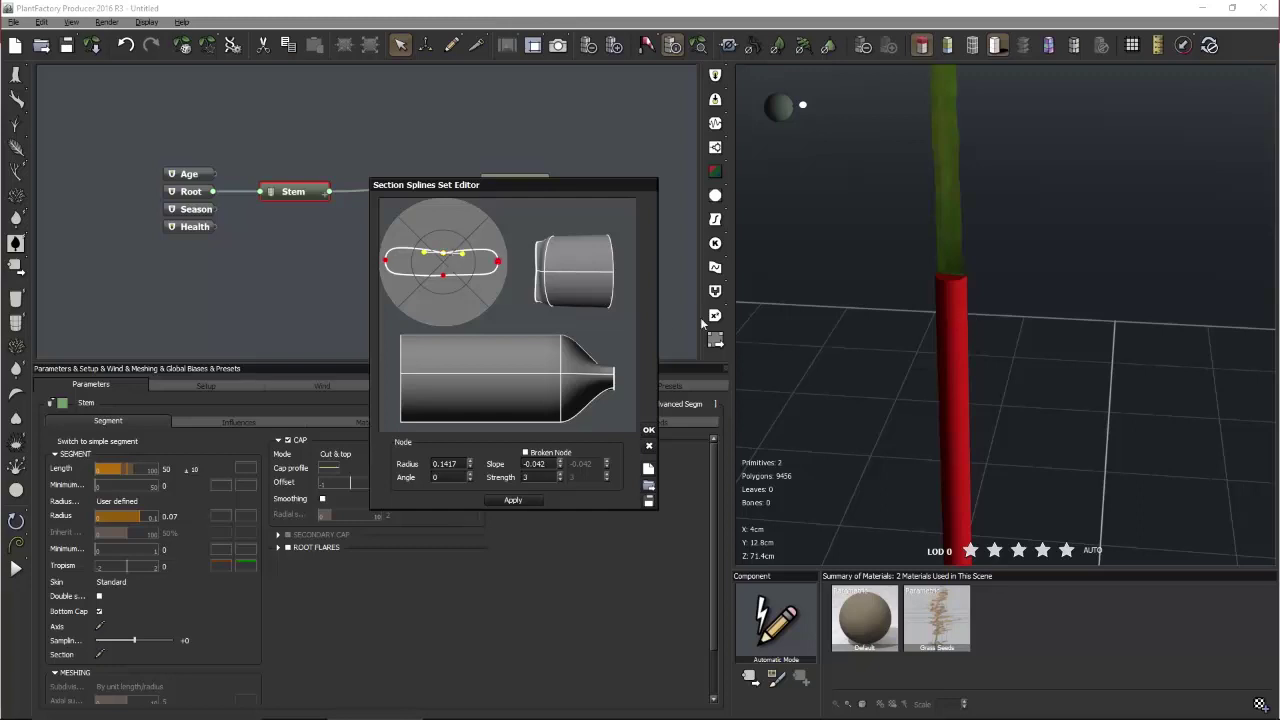
Apply the flattened cross-section and inspect the thin stem in the preview
click(648, 430)
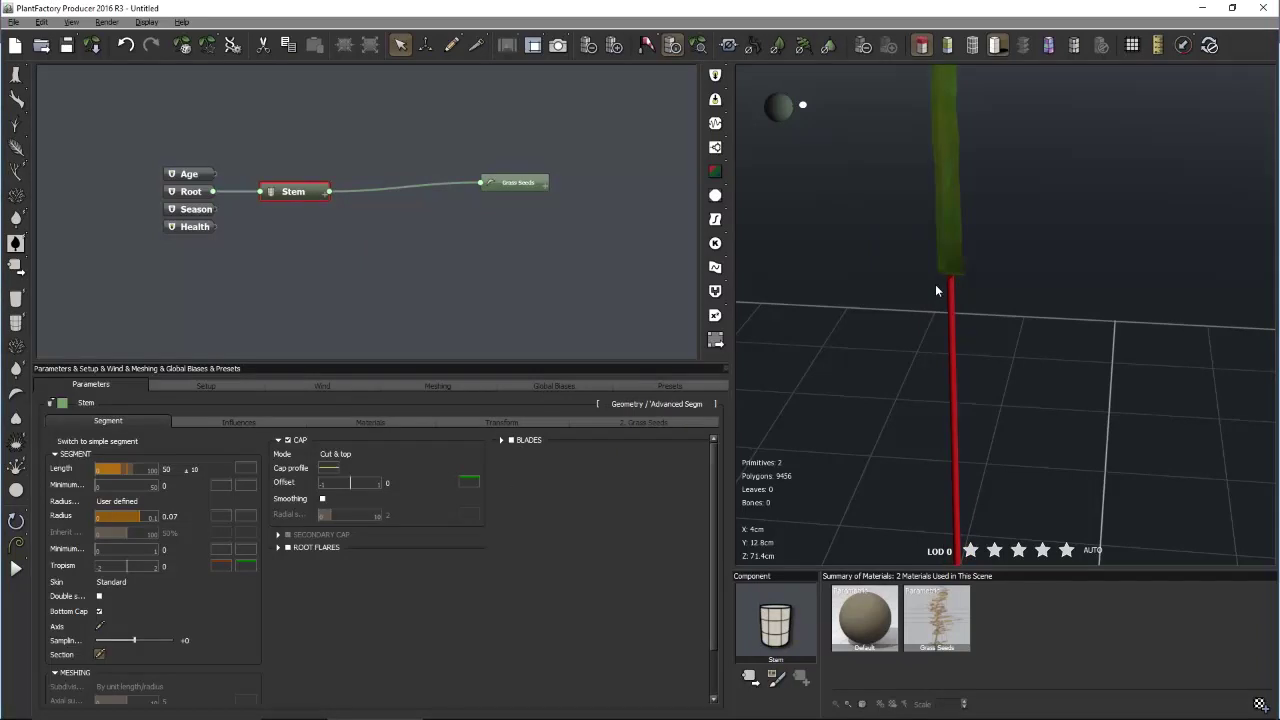
mouse_move(935, 296)
mouse_down()
mouse_move(1000, 295)
mouse_move(960, 296)
mouse_up()
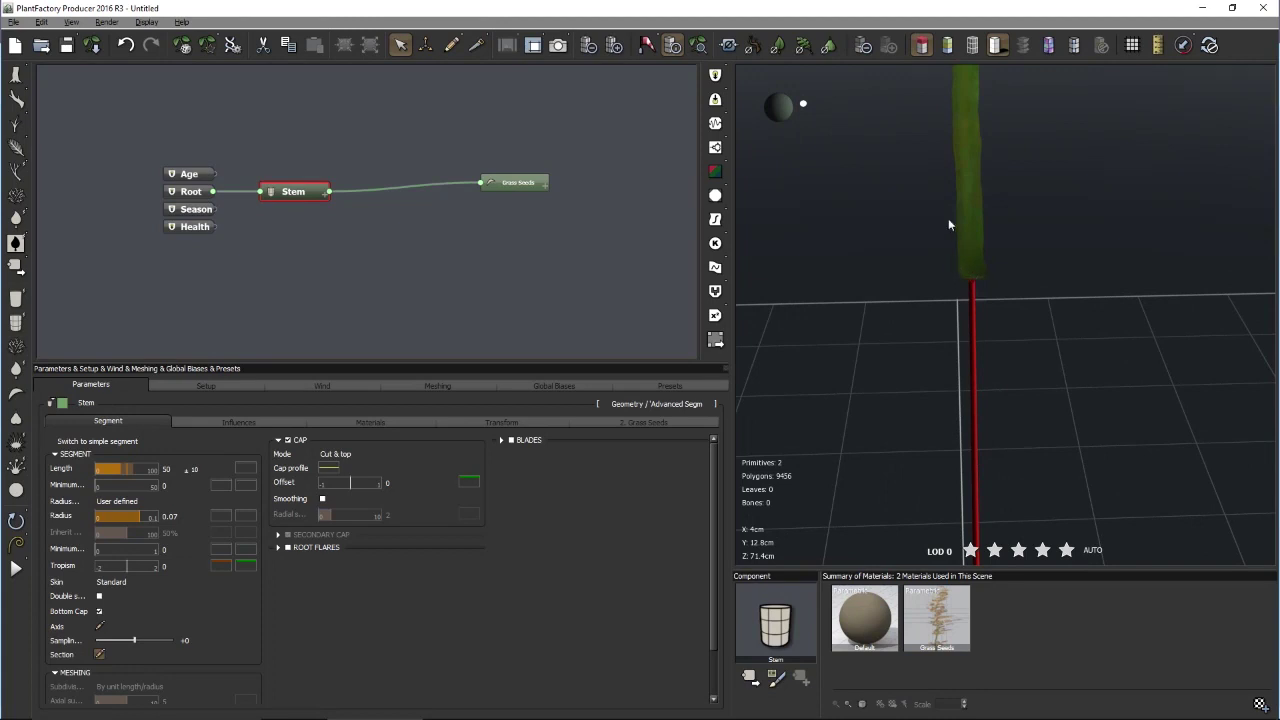
mouse_move(1000, 245)
mouse_down()
mouse_move(1043, 244)
mouse_move(1010, 244)
mouse_move(1005, 220)
mouse_up()
click(527, 184)
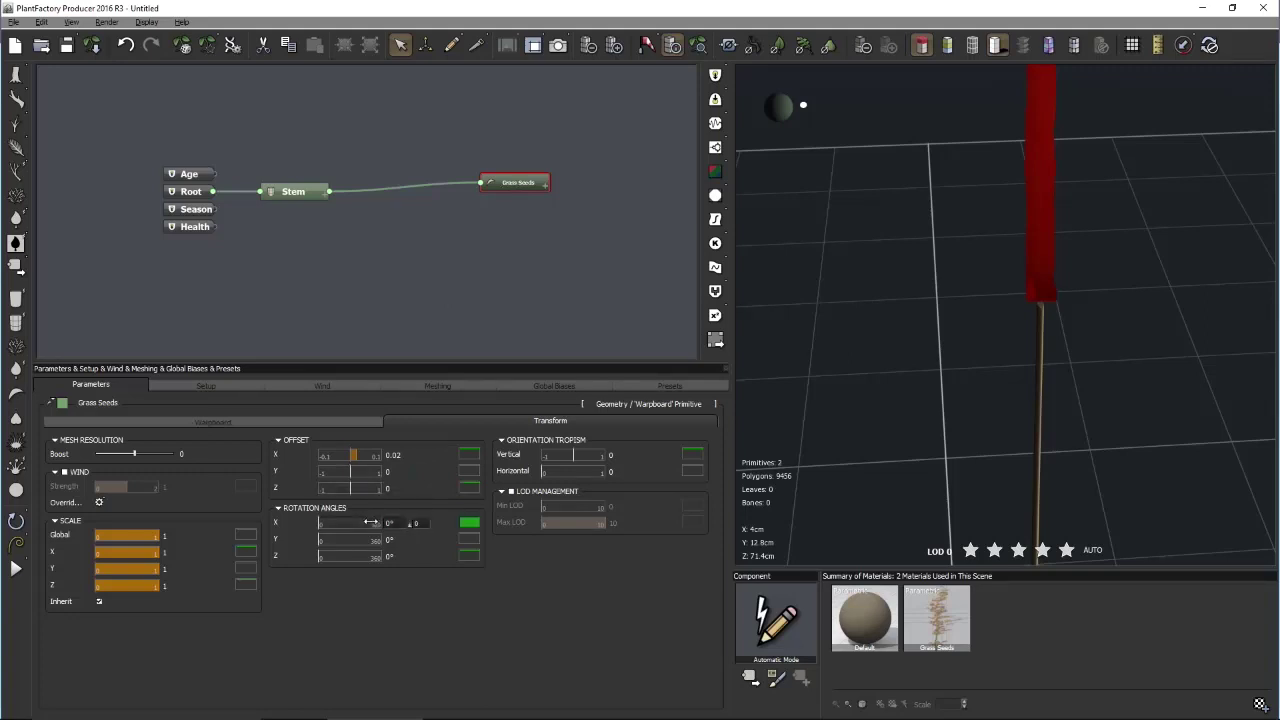
Rotate the Grass Seeds head 90° around Z, try a 0.005 Z offset, then reset it to 0
text(0)
key(Return)
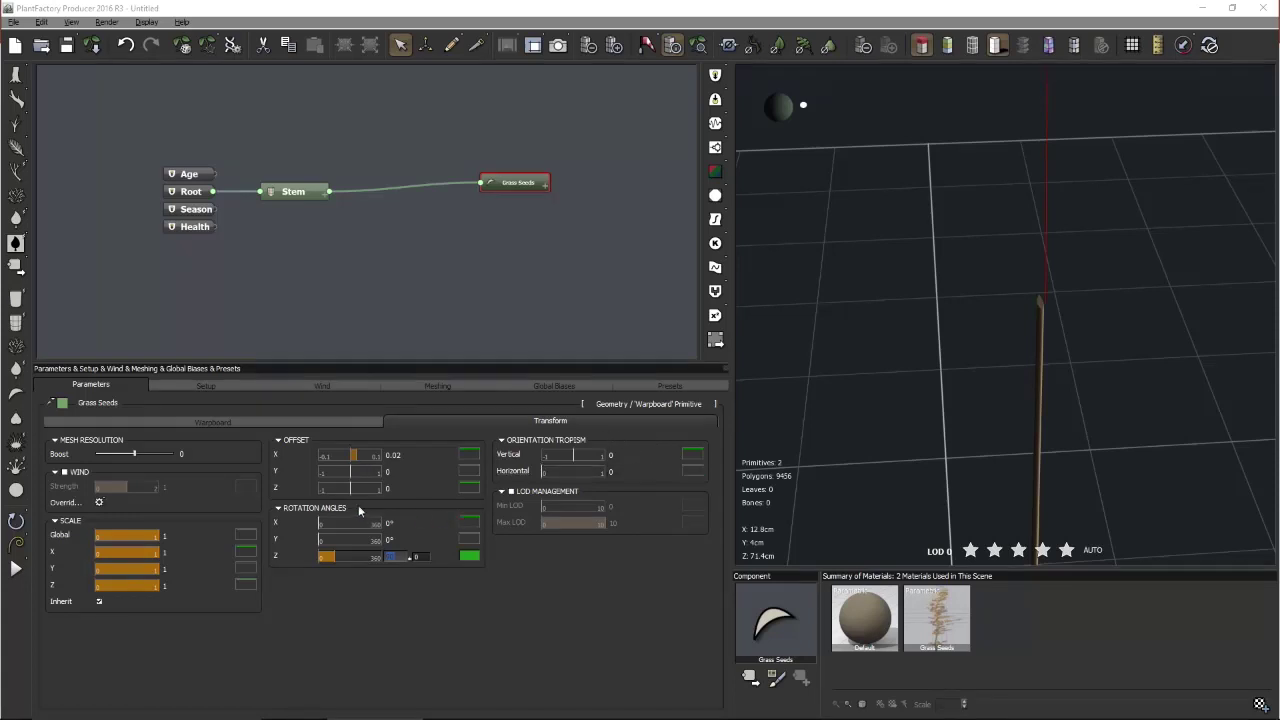
click(393, 488)
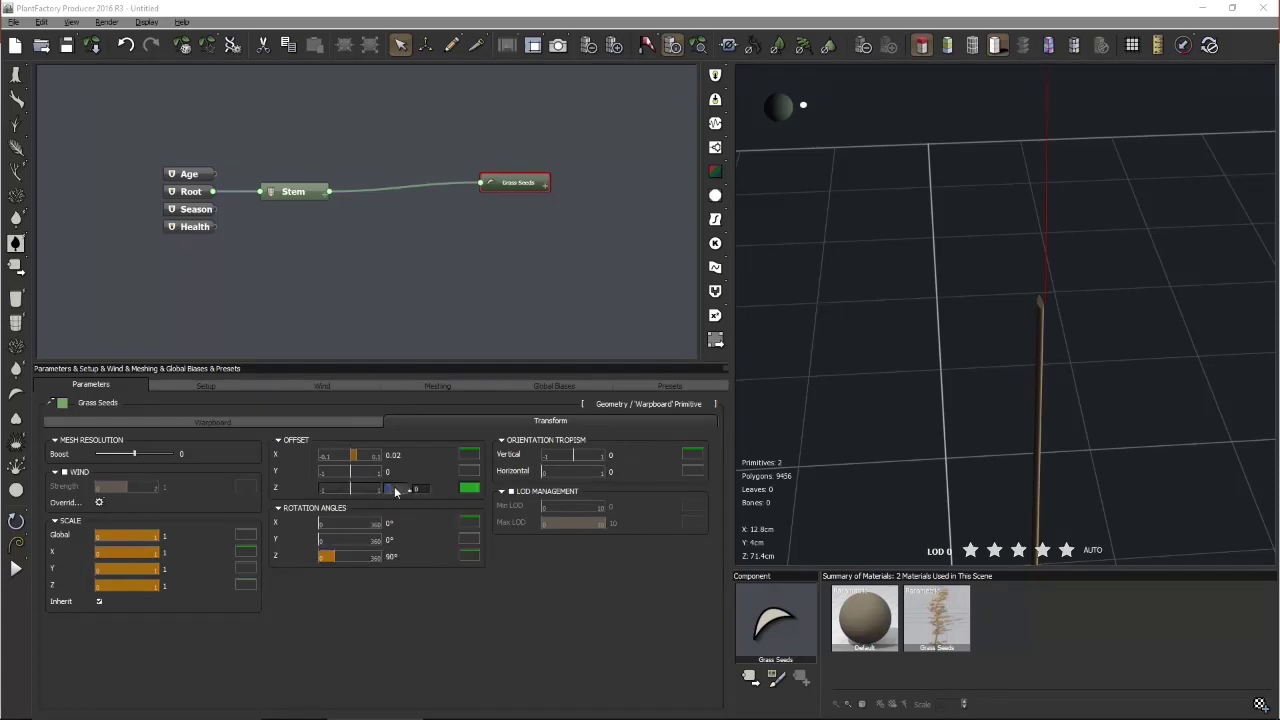
text(0.005)
key(Return)
click(403, 489)
drag(984, 326, 922, 317)
scroll(920, 313, up, 4)
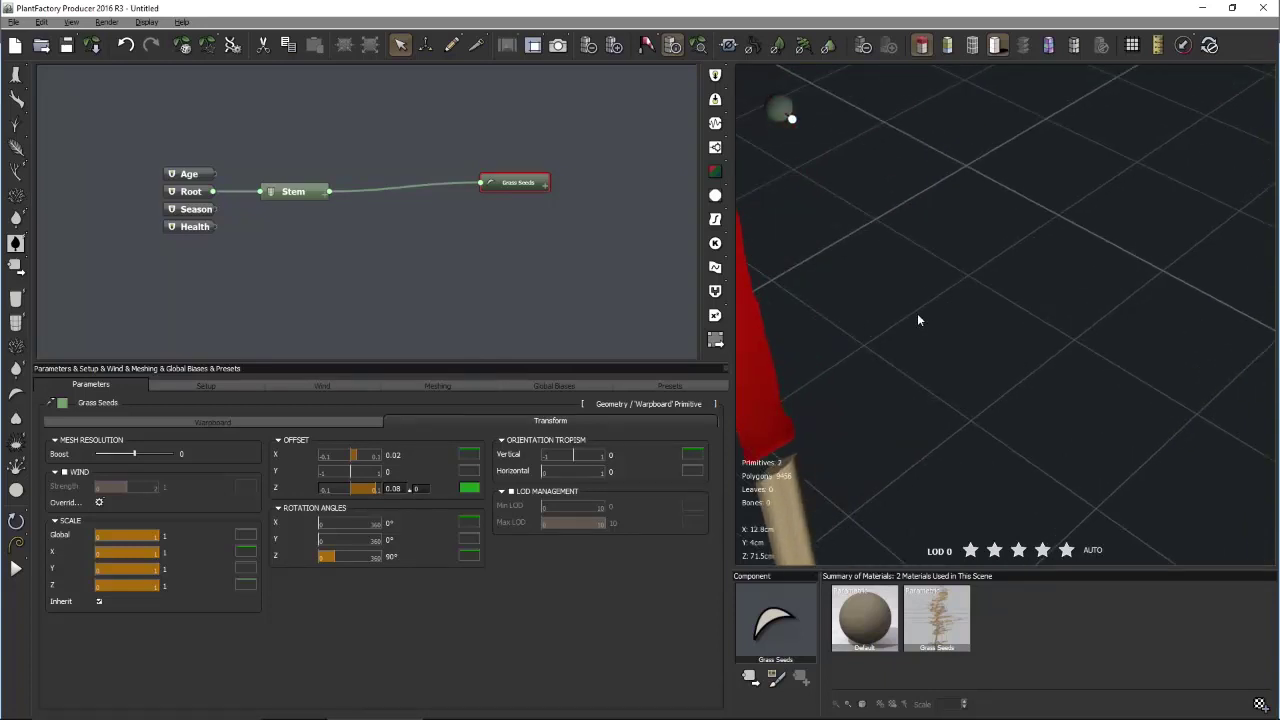
click(399, 488)
text(0)
key(Return)
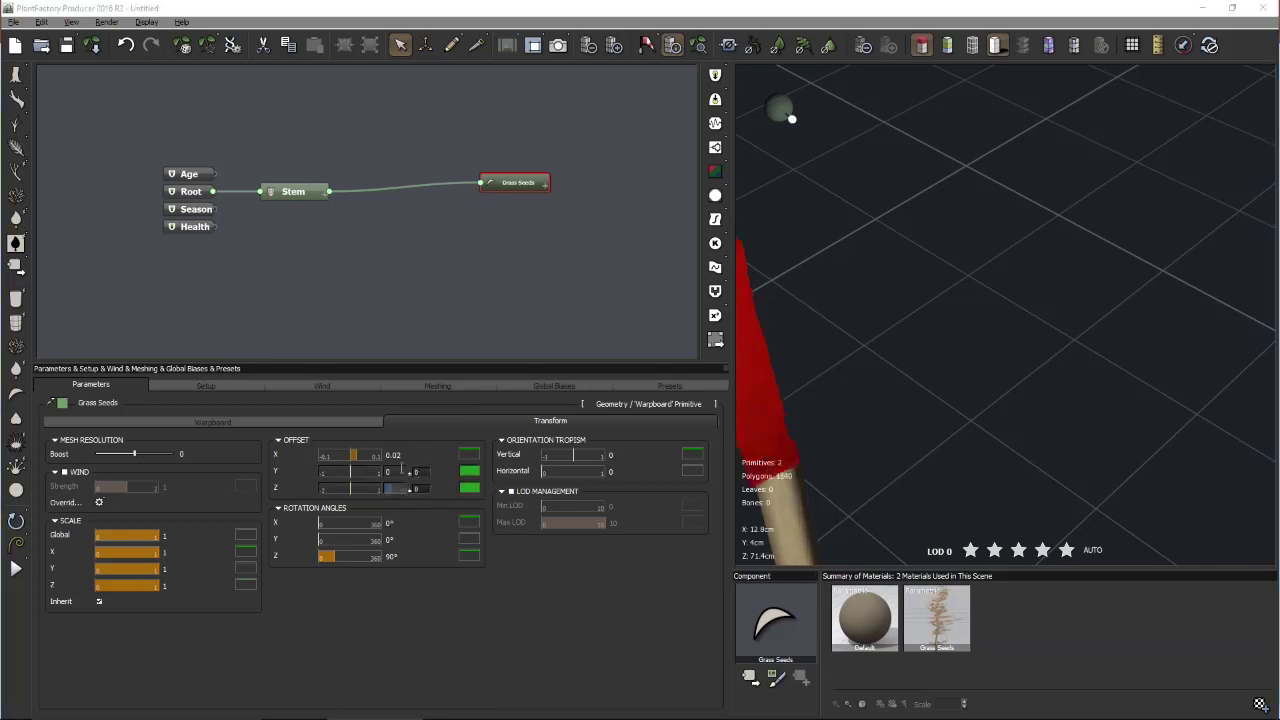
Move the seed head's 0.02 offset from X to Y to realign it on the stem
click(399, 455)
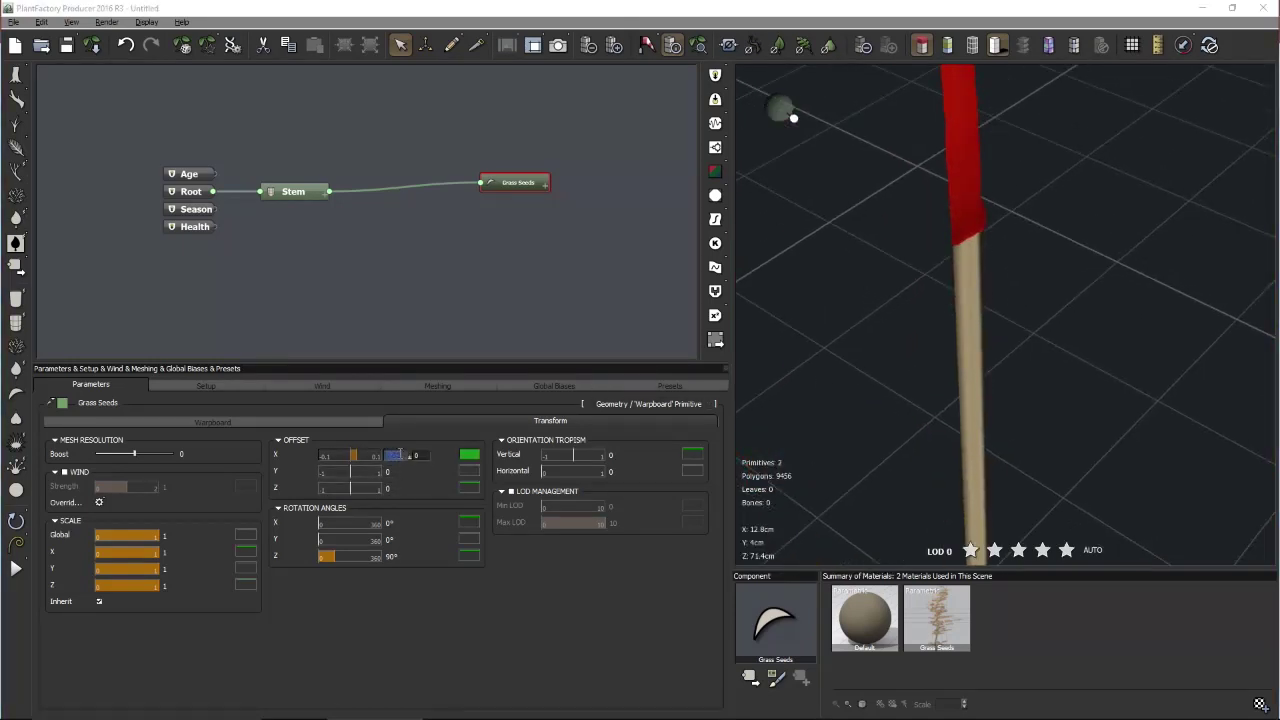
text(0)
click(399, 472)
text(0)
key(Return)
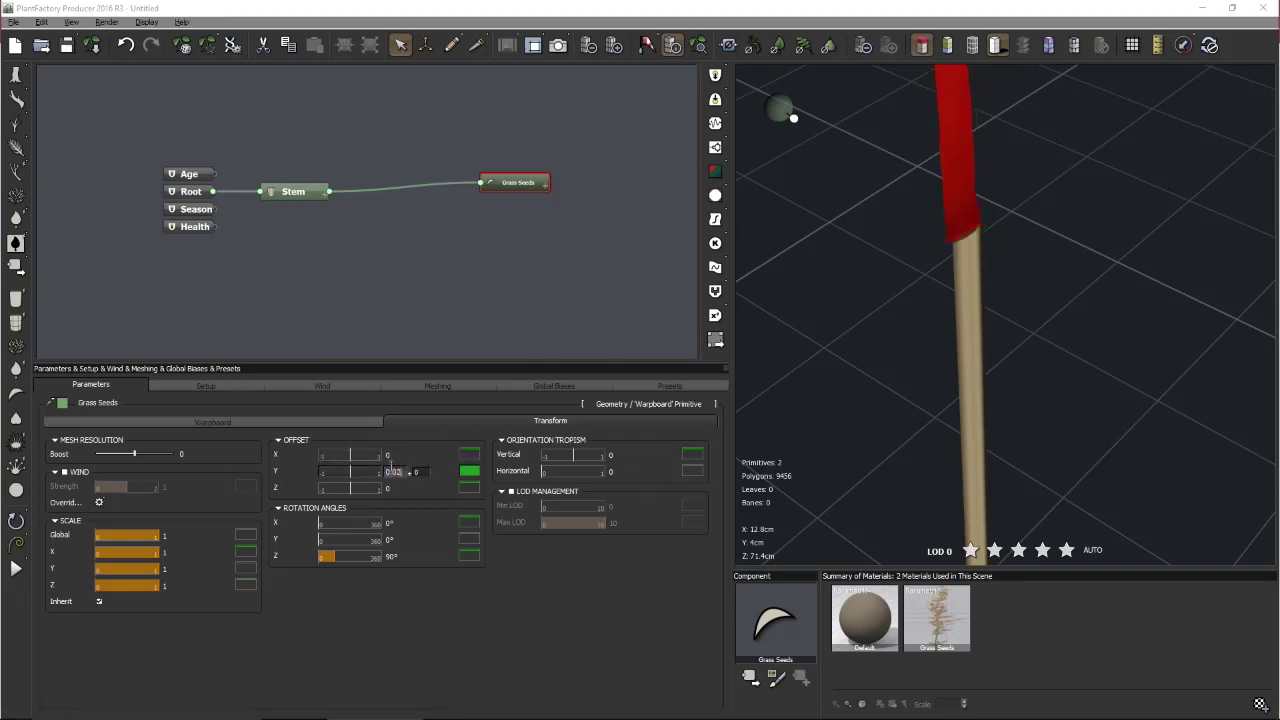
drag(888, 328, 834, 349)
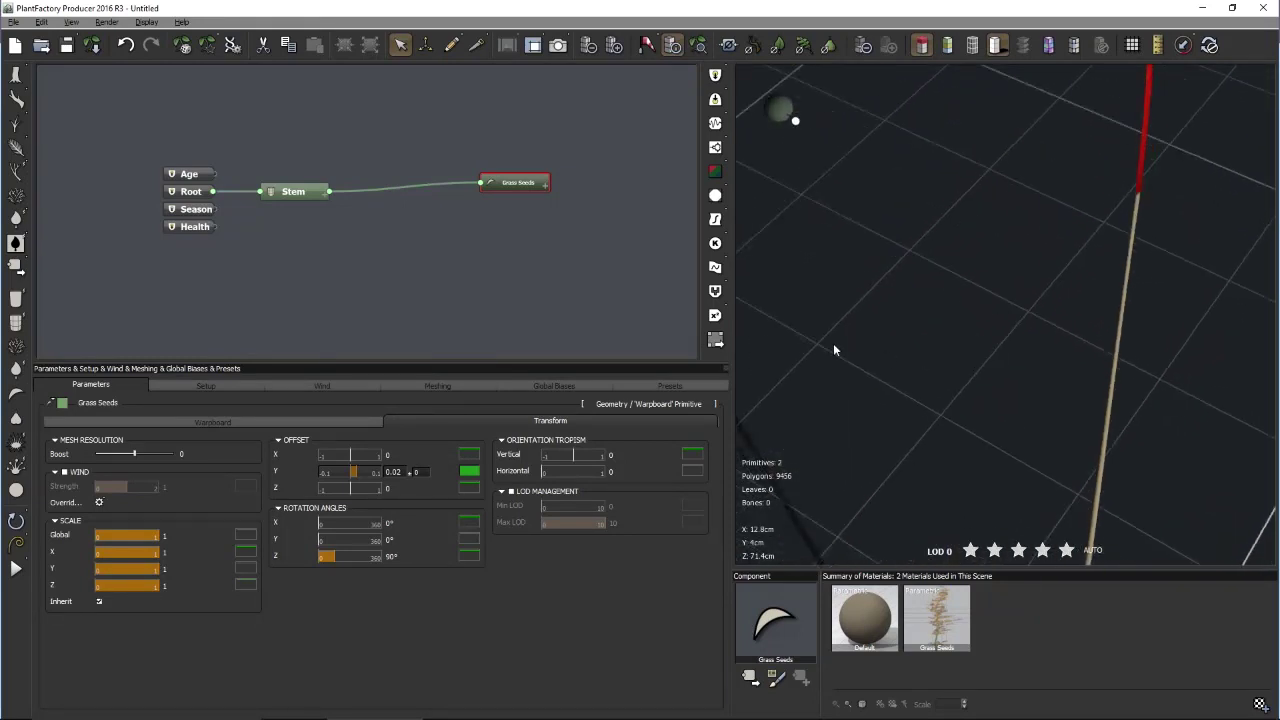
Extend the Stem's section profile body toward the tip, shortening the taper
click(300, 194)
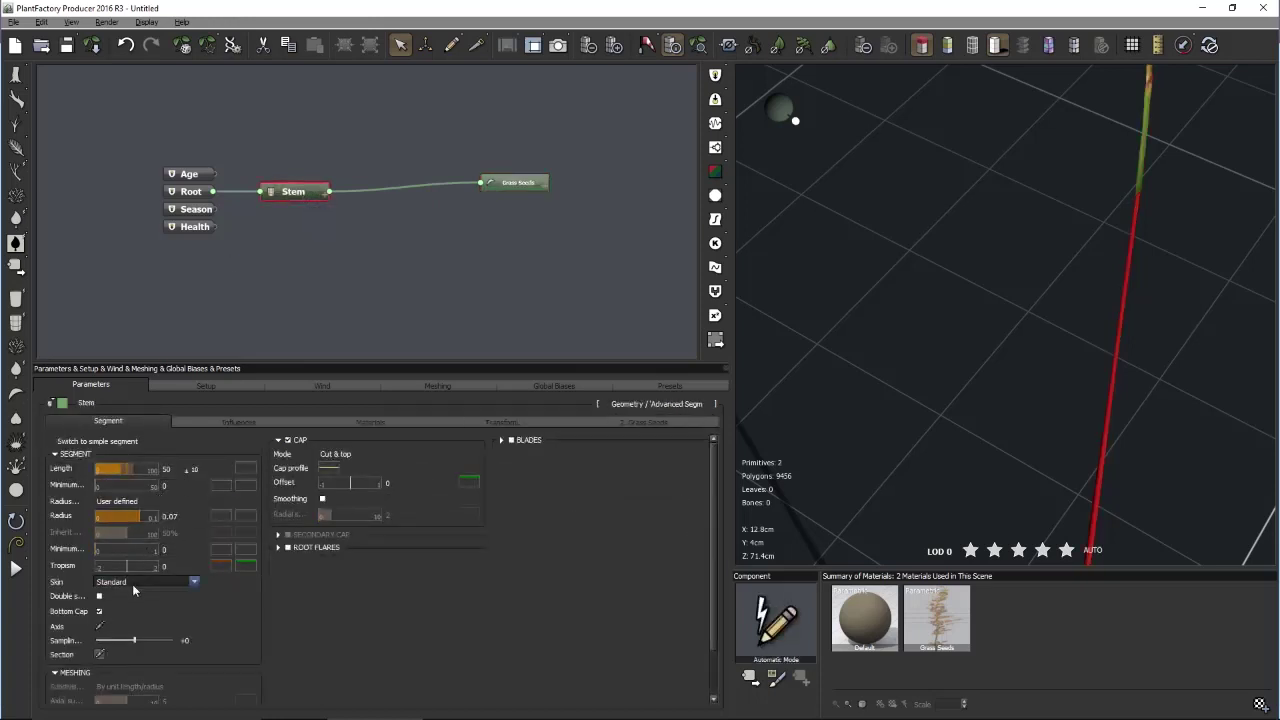
click(99, 654)
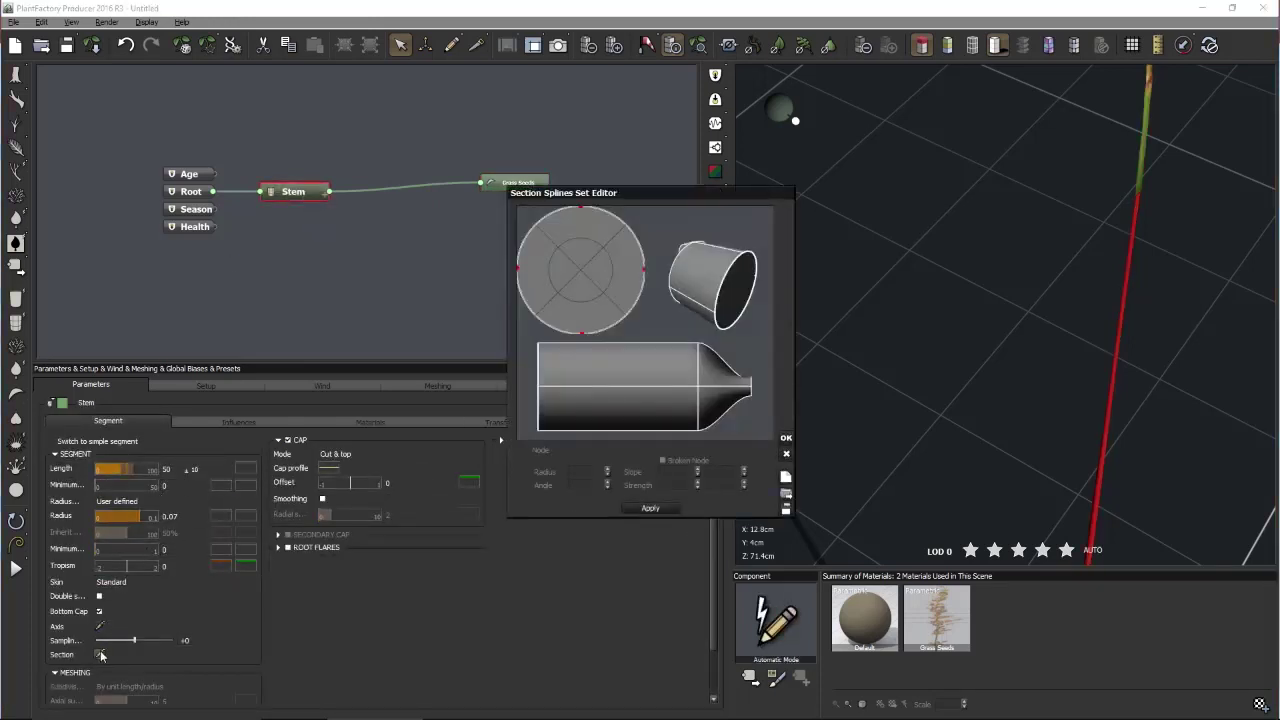
drag(700, 358, 738, 353)
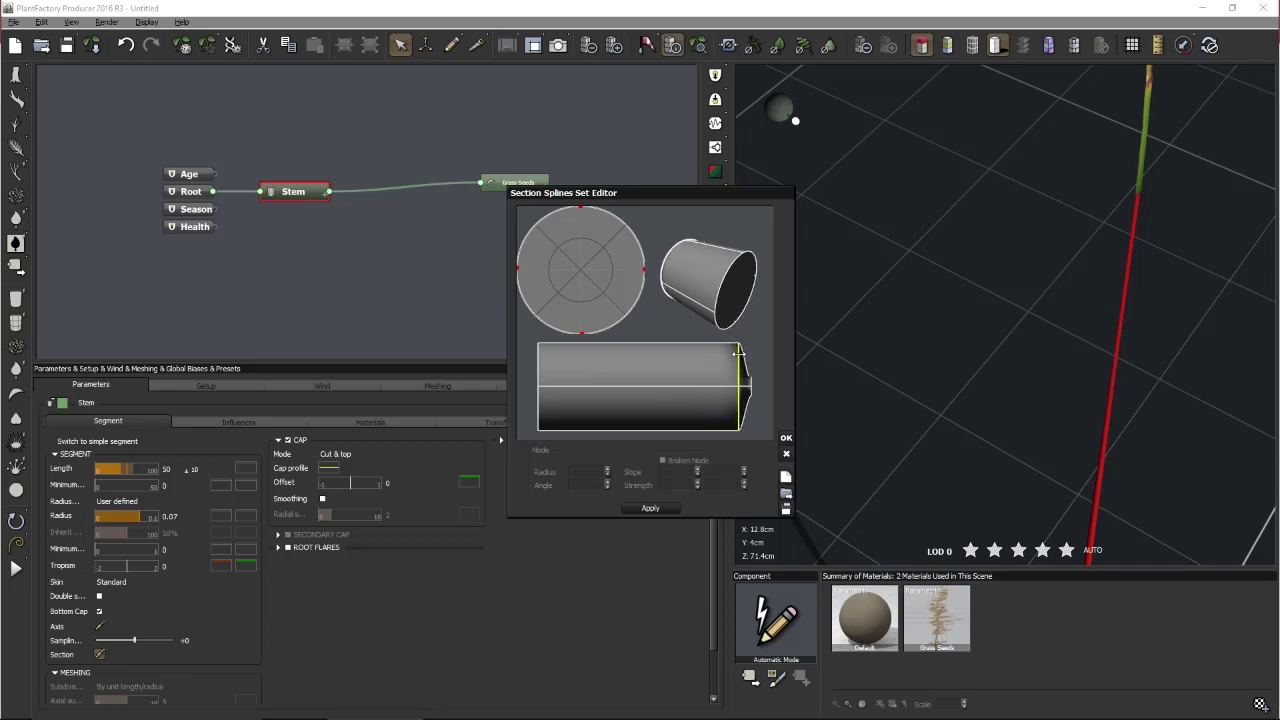
click(786, 438)
drag(1140, 250, 1116, 247)
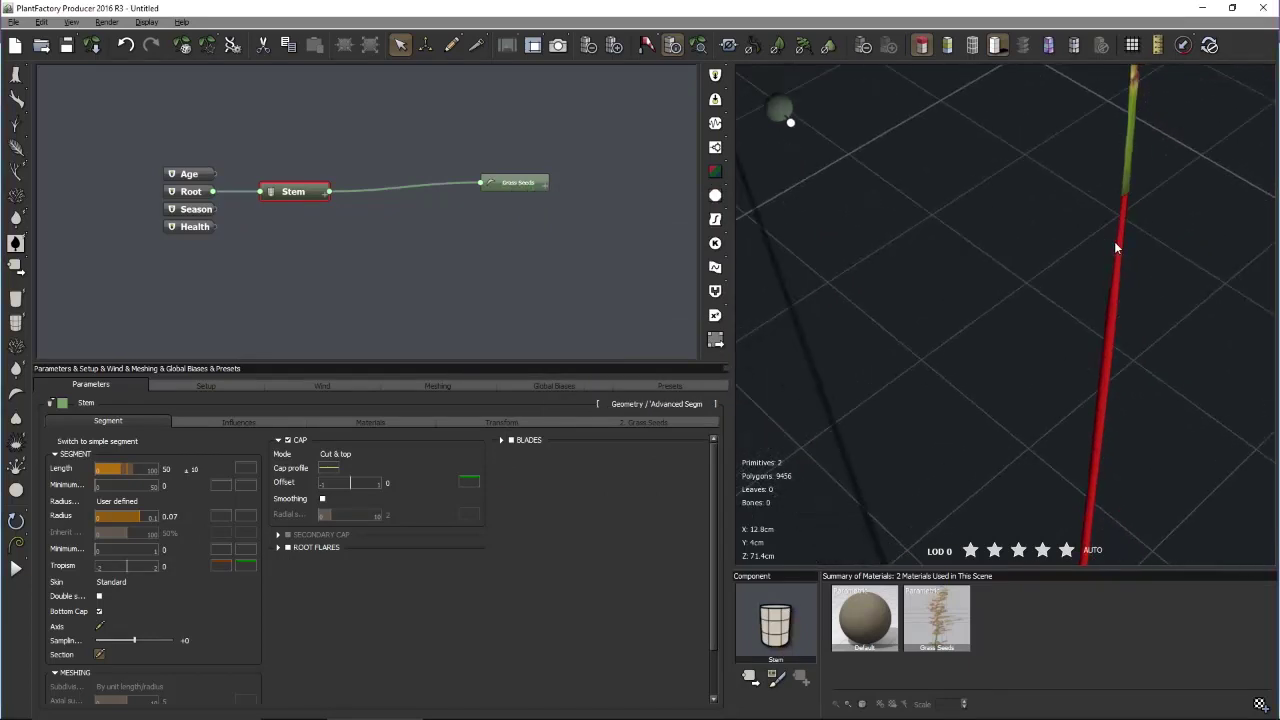
drag(1121, 297, 1190, 272)
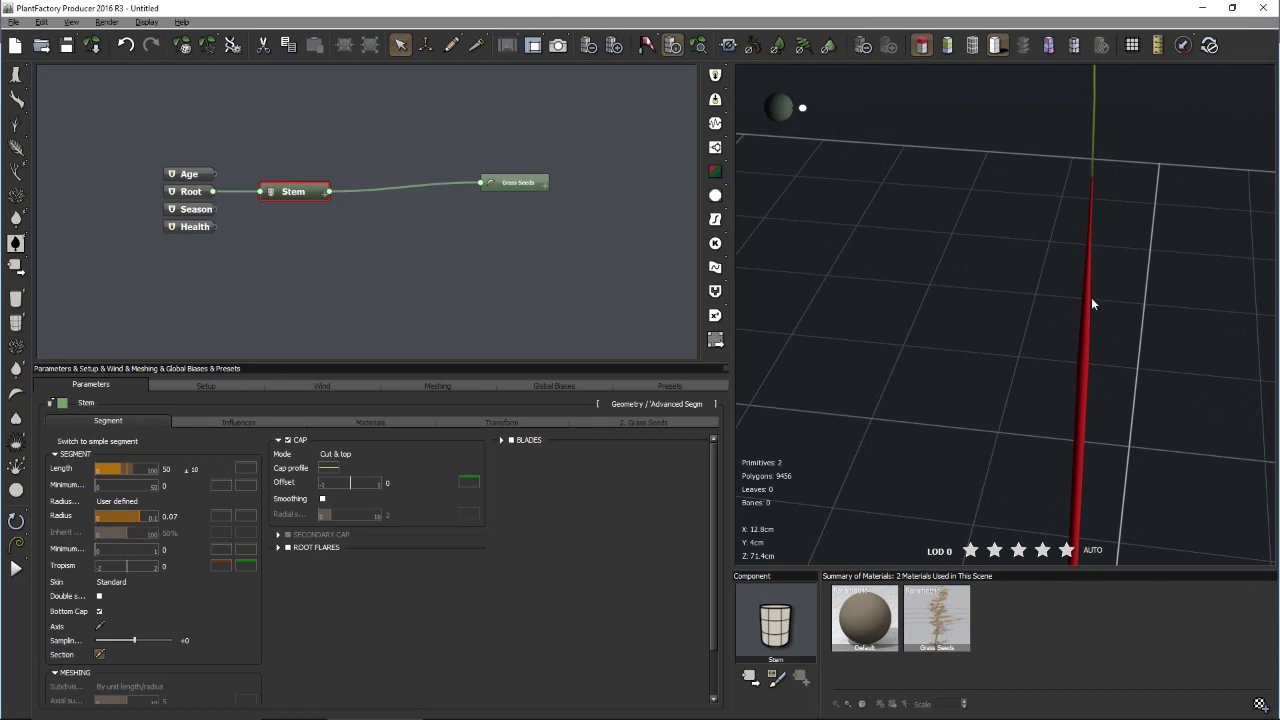
click(99, 654)
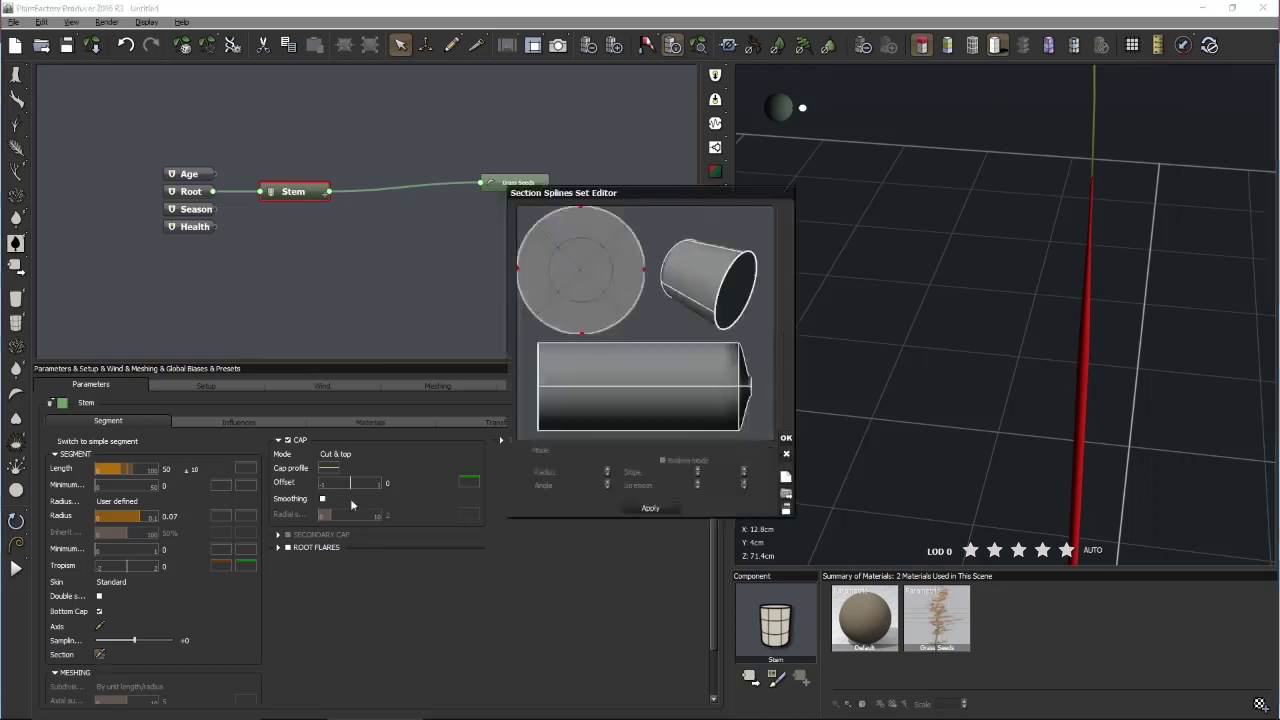
drag(742, 375, 746, 356)
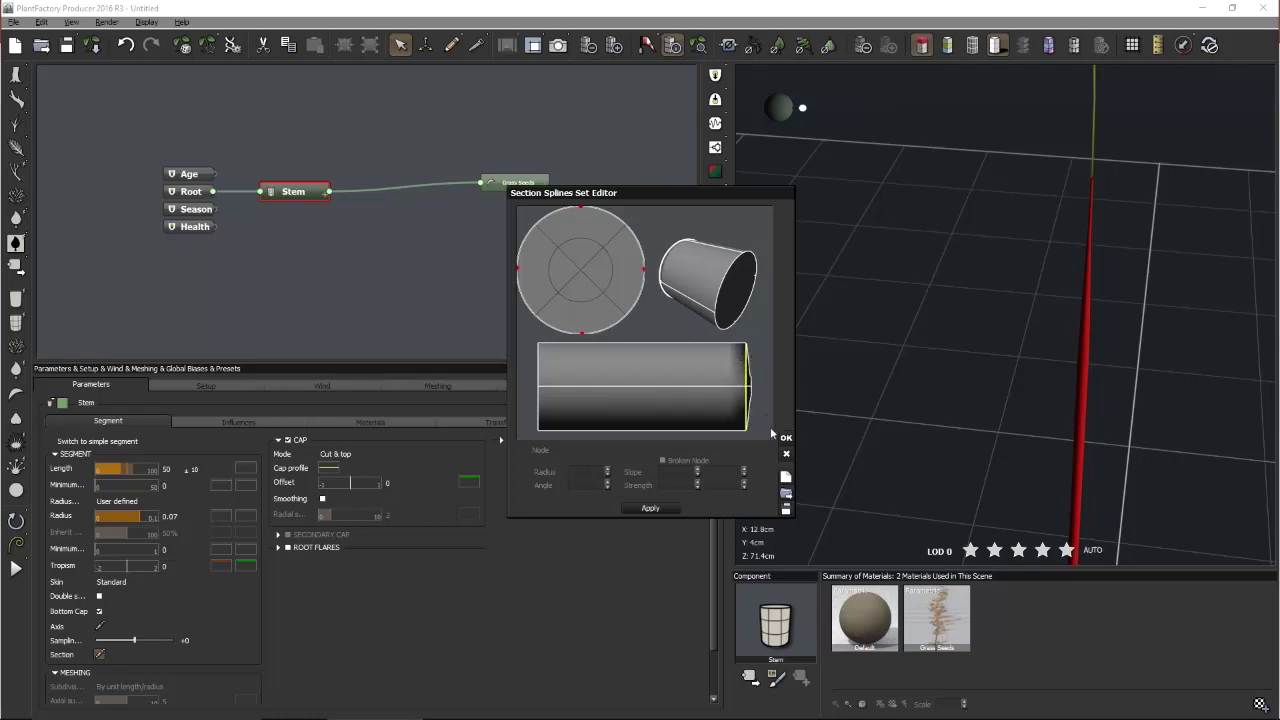
click(786, 438)
drag(1130, 233, 1045, 235)
click(1009, 248)
scroll(1051, 258, up, 5)
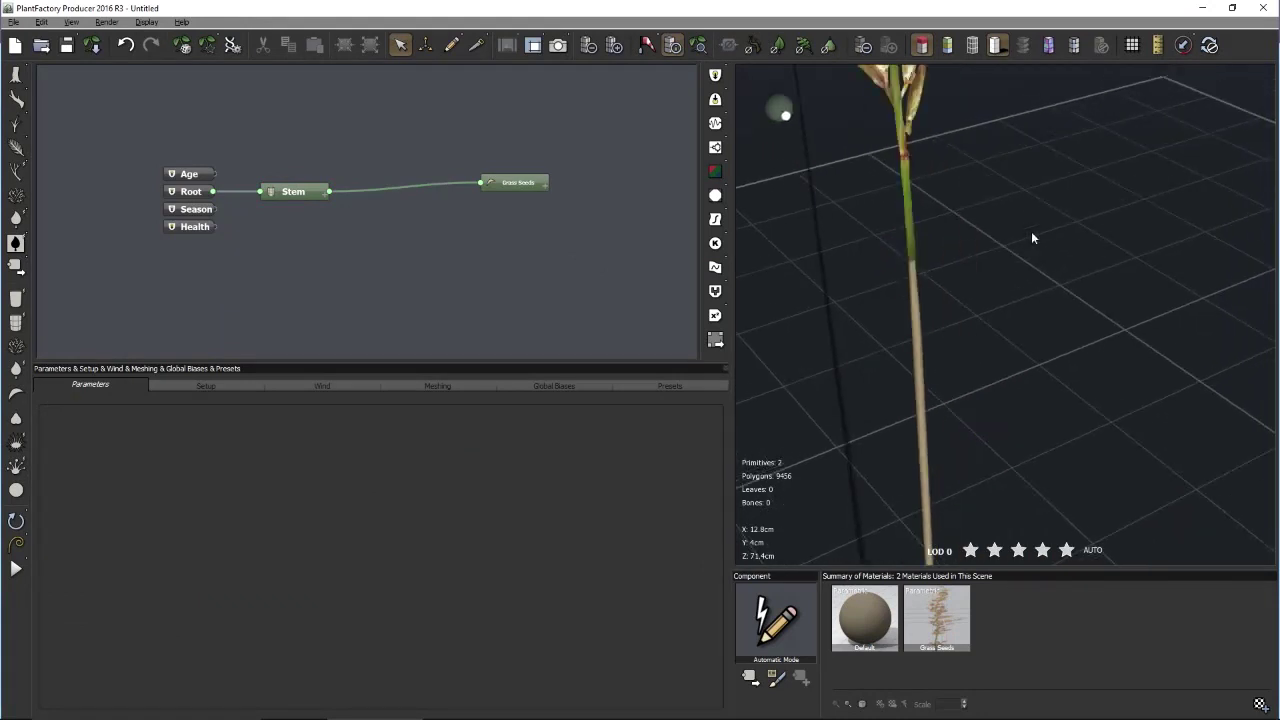
Orbit and frame the view to preview the textured grass stalk upright
scroll(1031, 237, down, 3)
drag(958, 241, 871, 212)
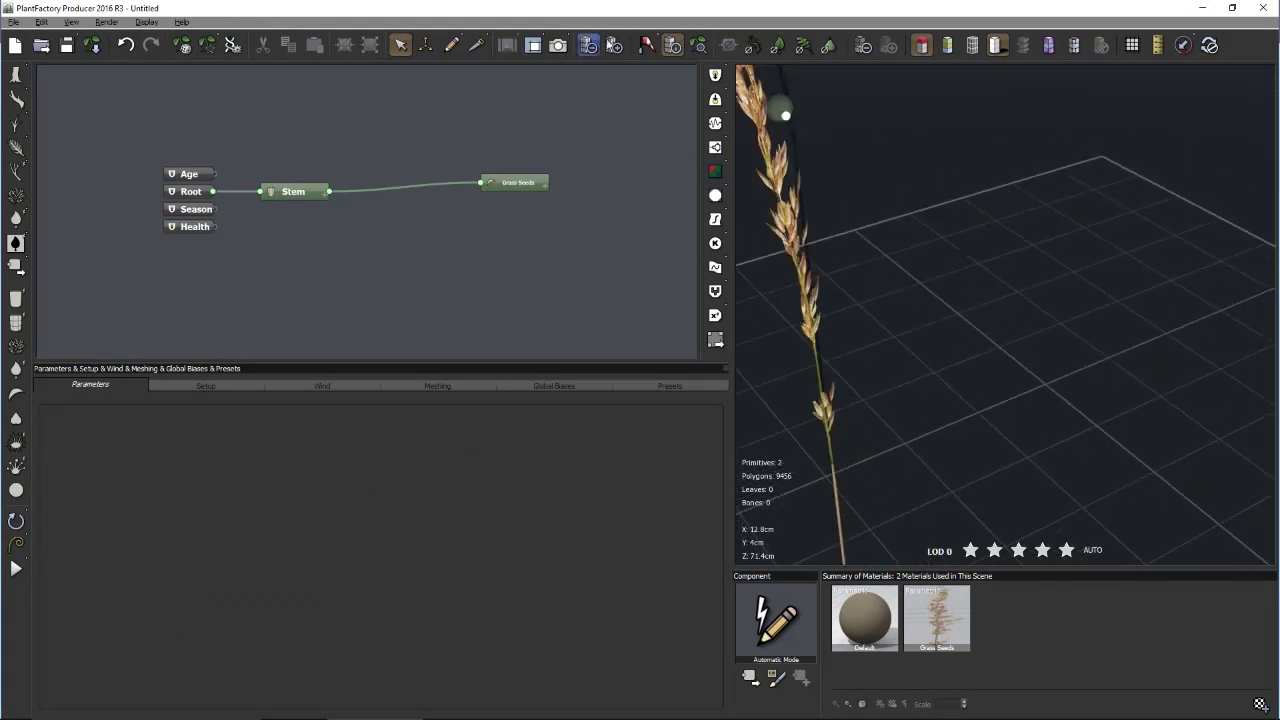
click(699, 45)
drag(942, 218, 917, 200)
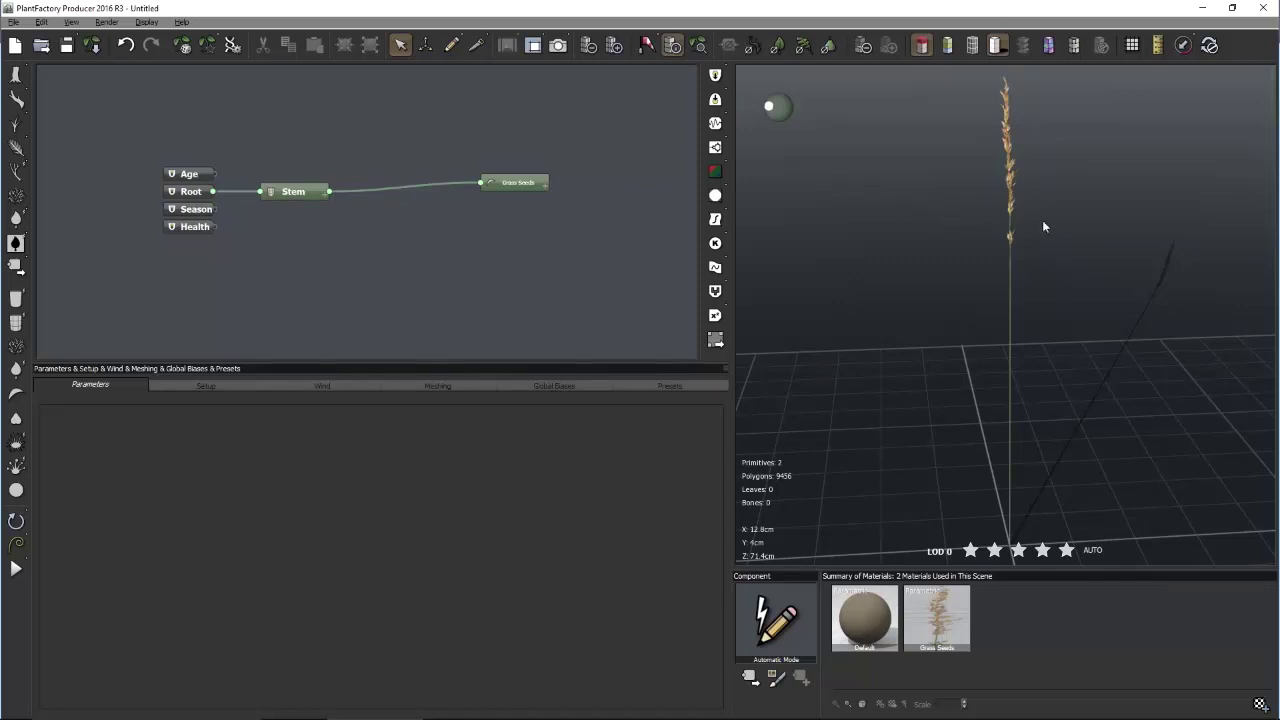
drag(1034, 200, 1025, 256)
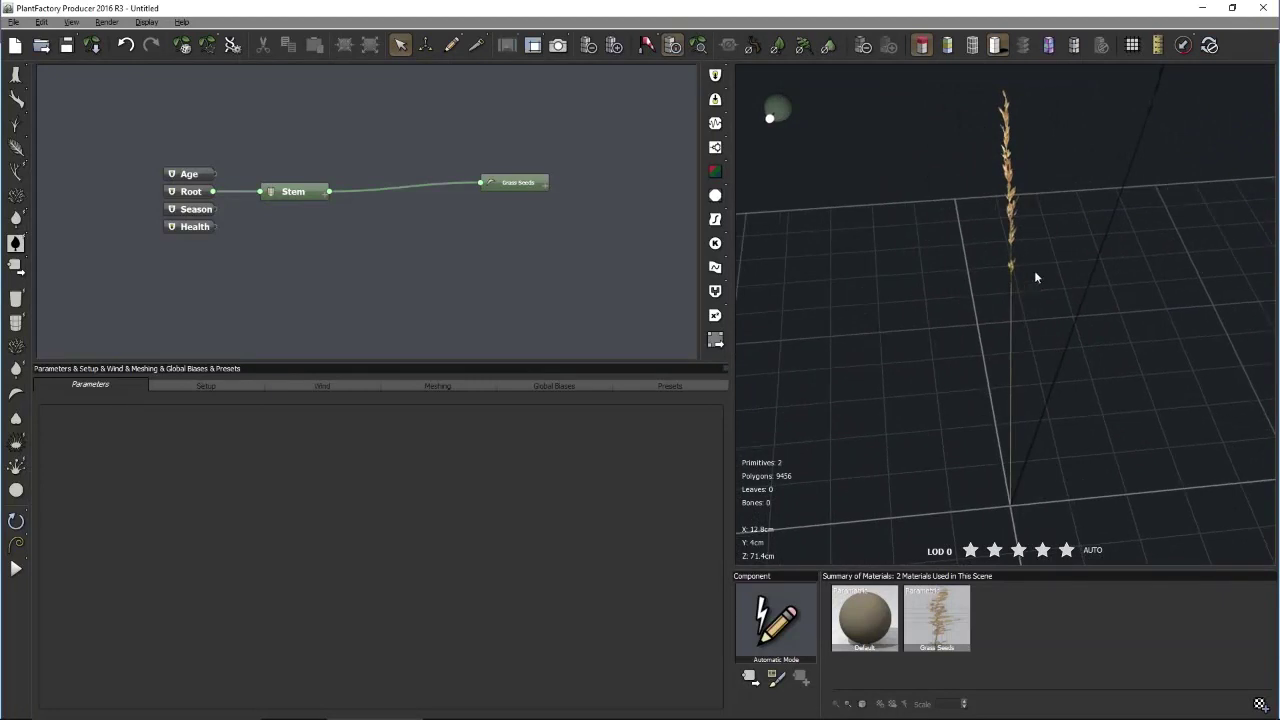
scroll(1028, 274, up, 5)
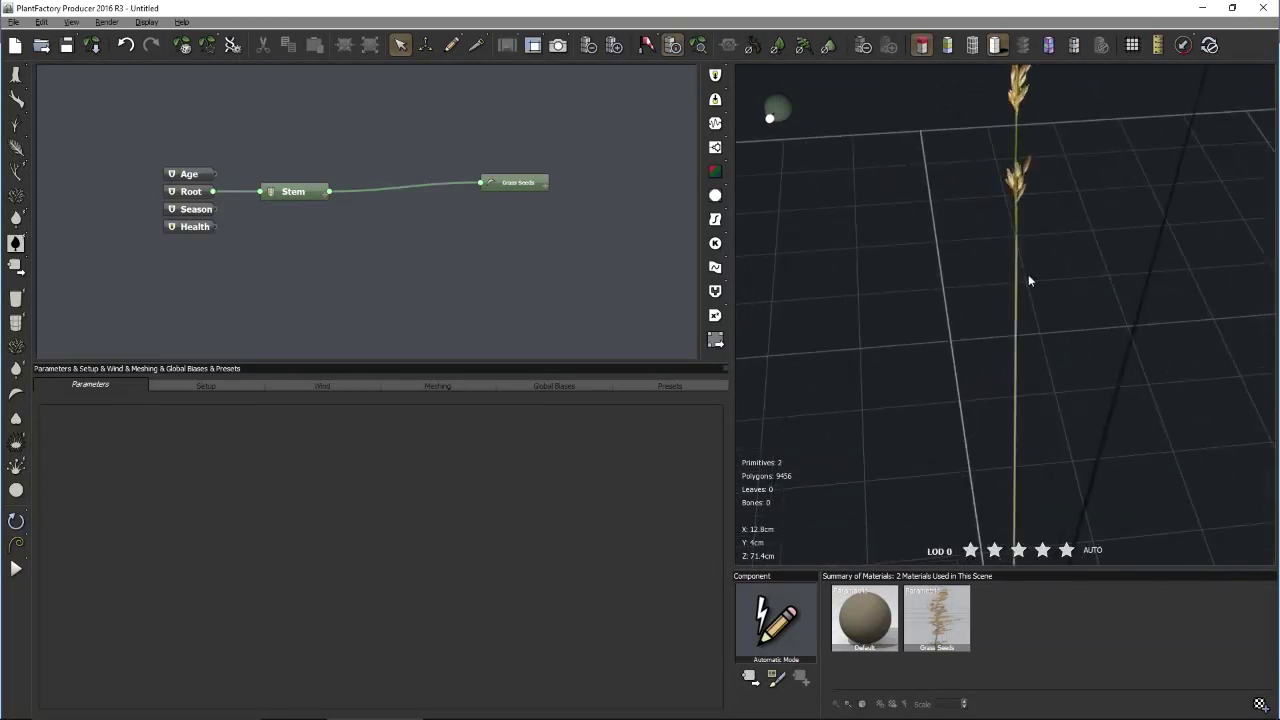
Reframe the stalk from a low angle, then show the Stem's Materials settings
drag(1029, 209, 942, 197)
click(698, 45)
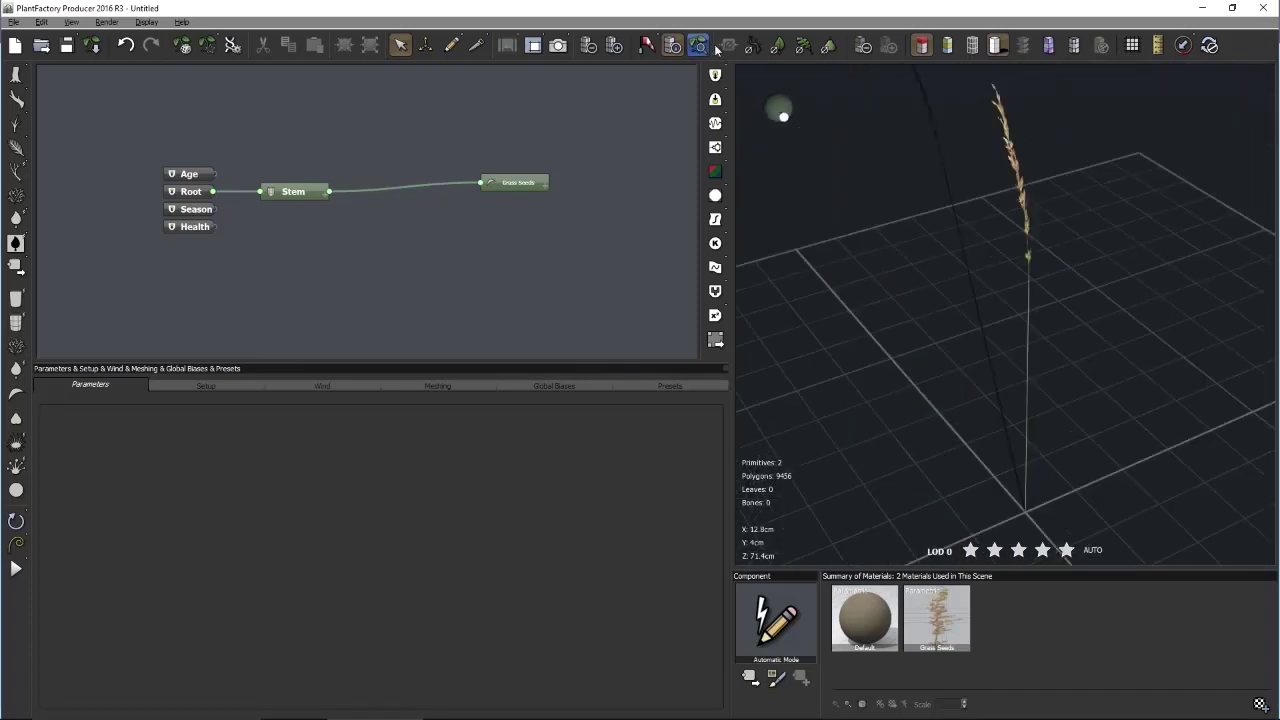
drag(1104, 293, 1083, 283)
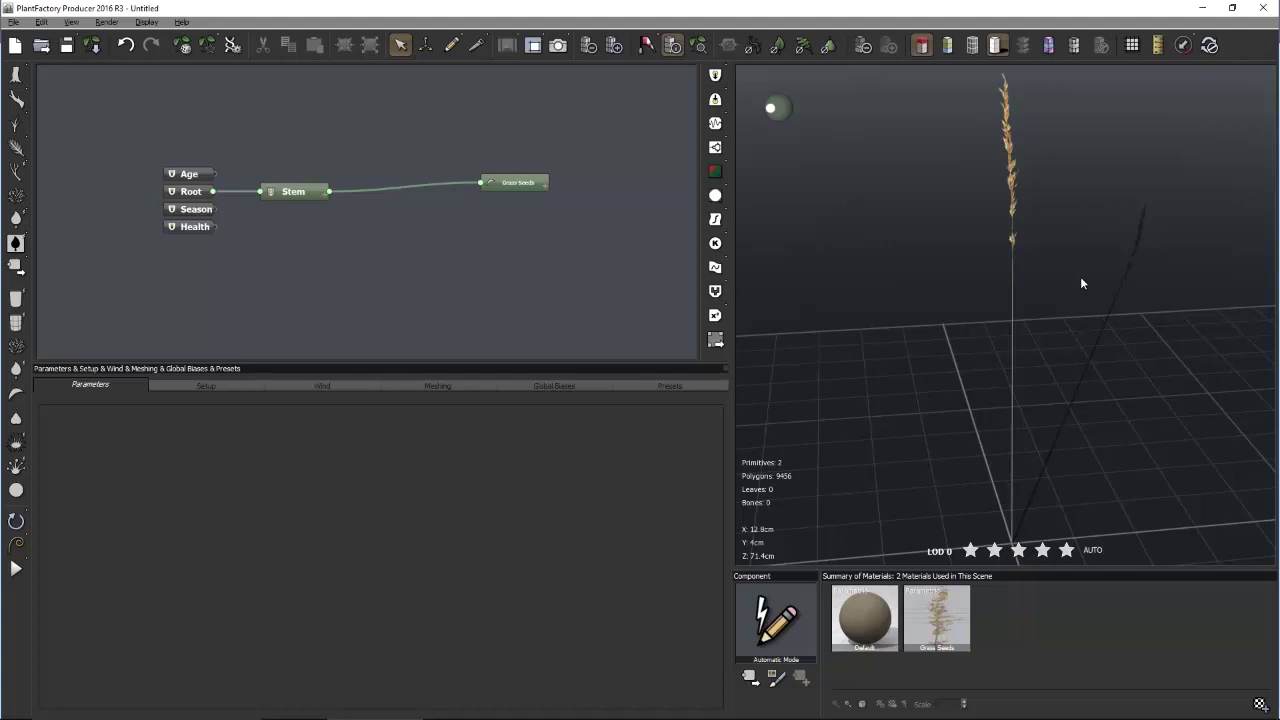
scroll(1090, 255, up, 5)
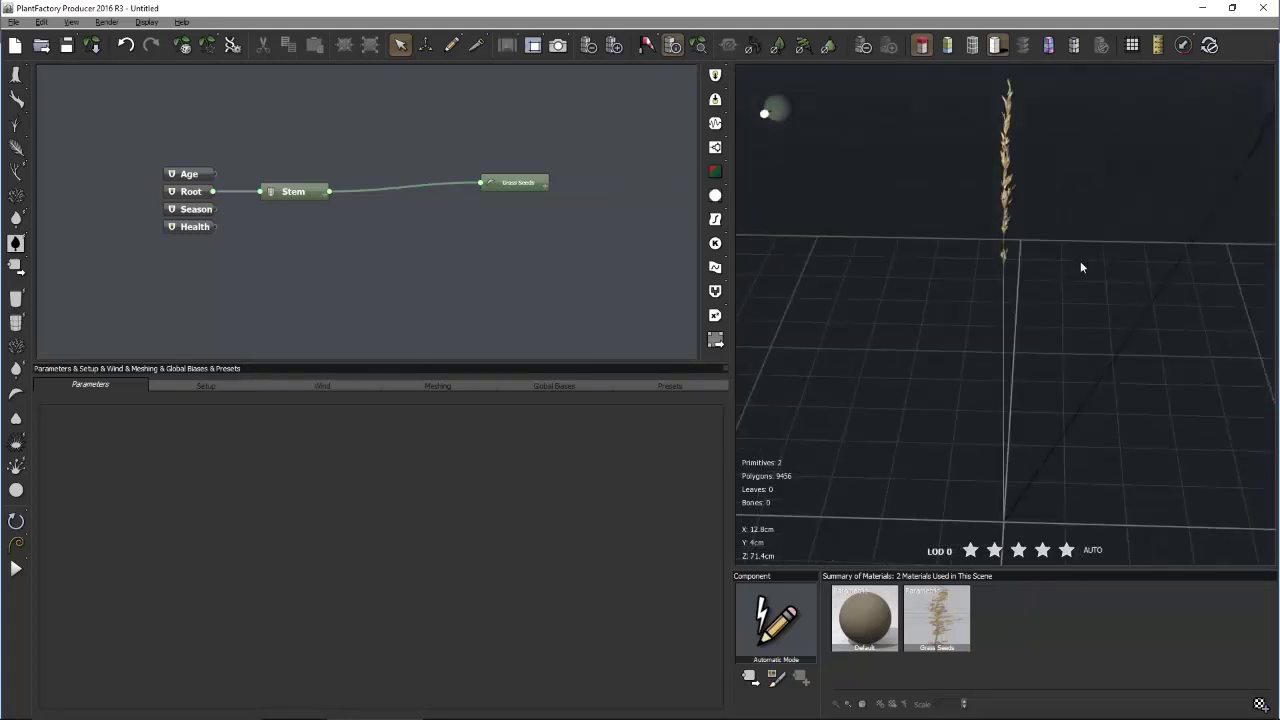
drag(1078, 266, 1120, 298)
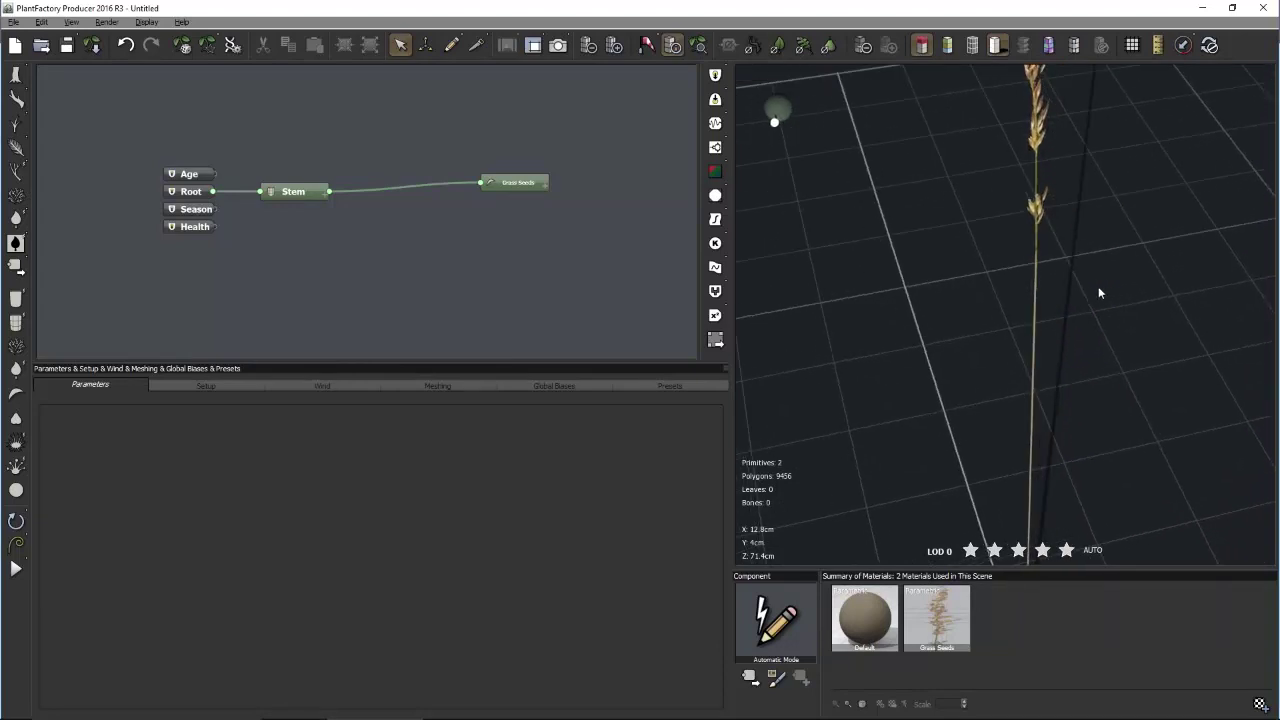
click(298, 192)
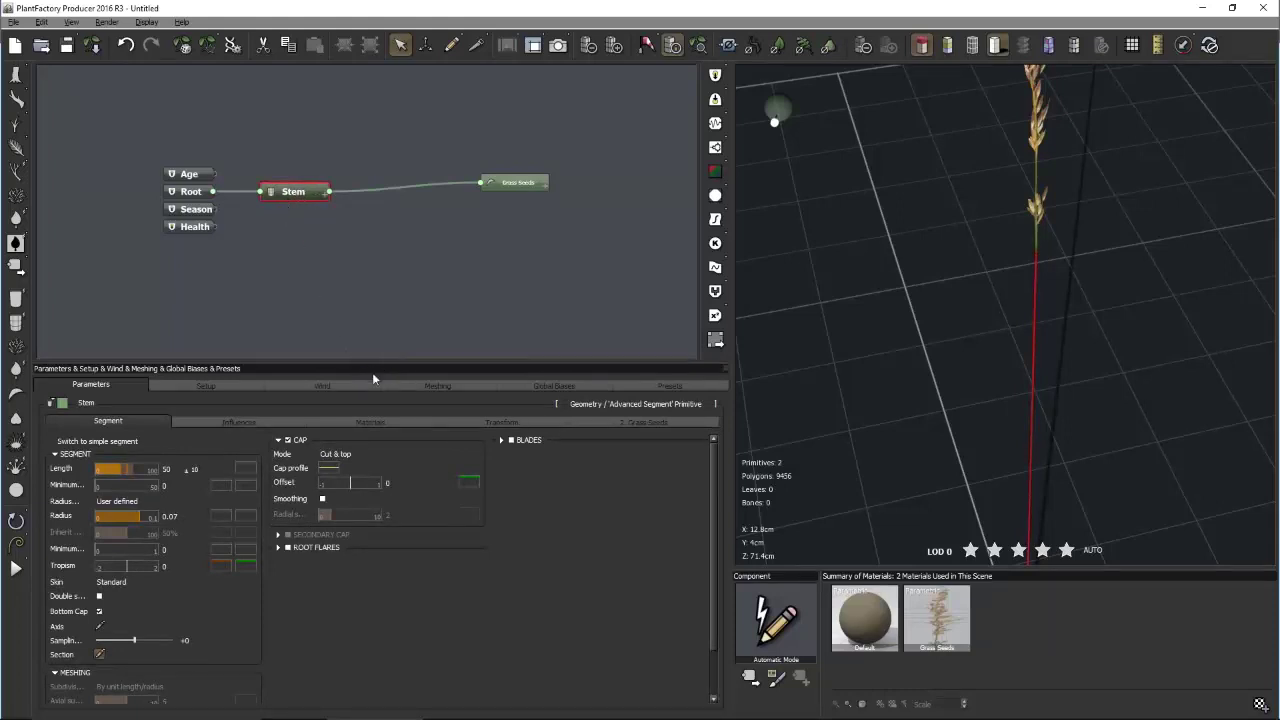
click(373, 424)
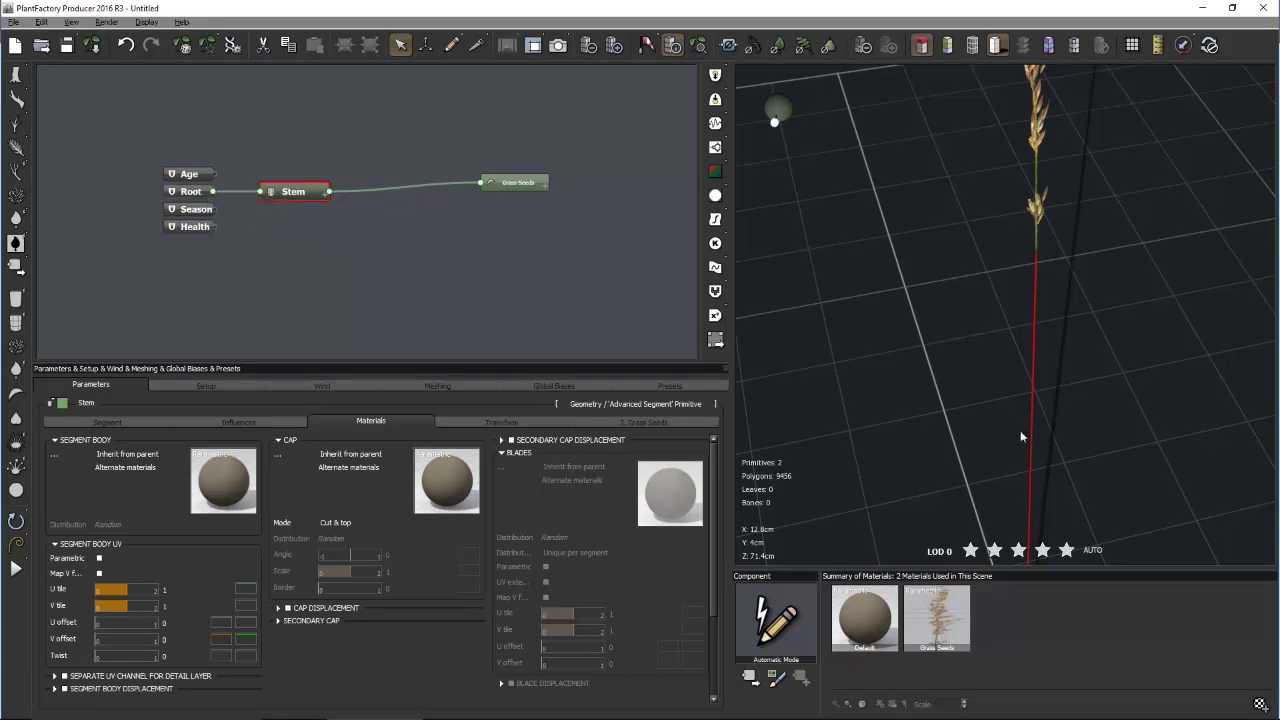
From the Root node, load Grass stem.tif as the default material's colour map
drag(1064, 476, 1022, 526)
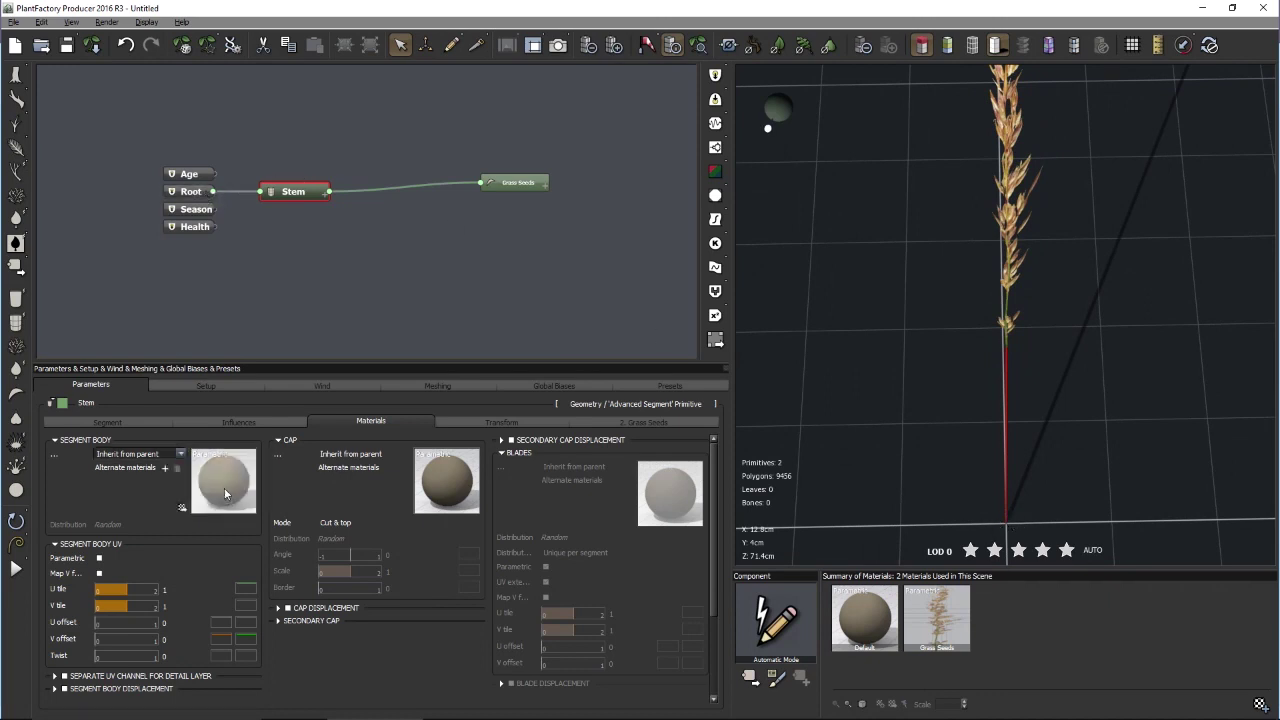
click(194, 191)
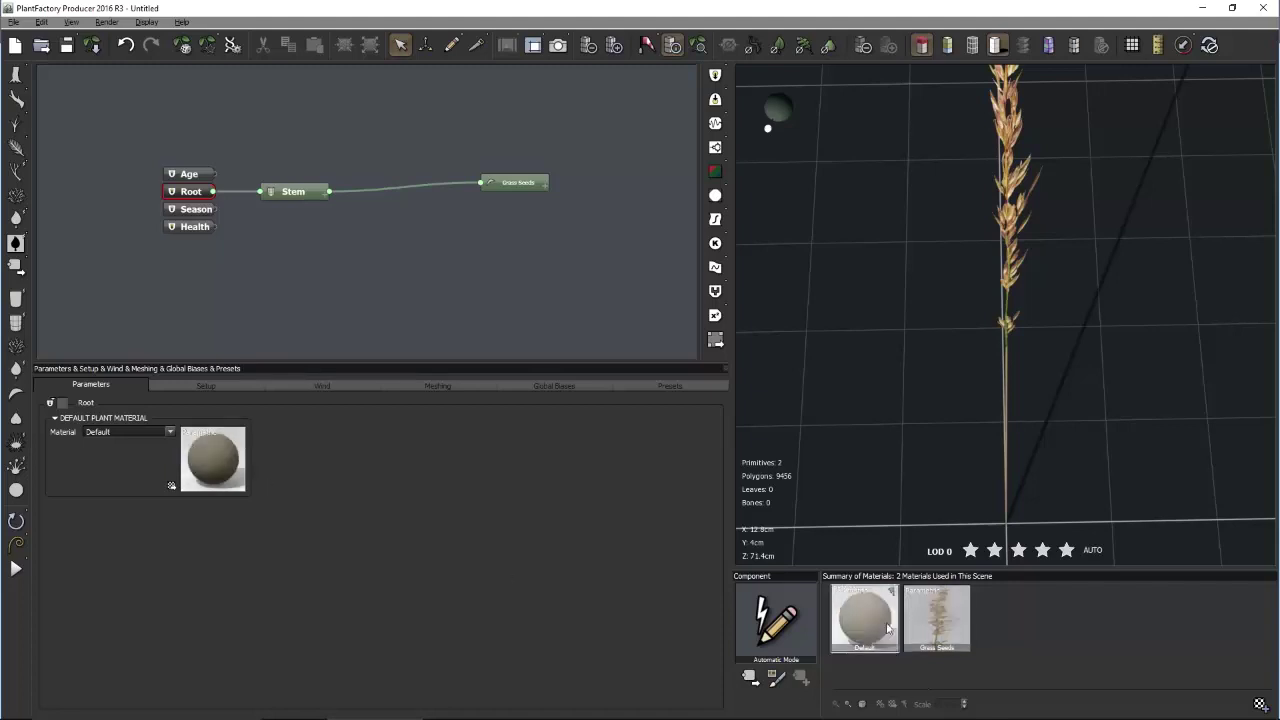
click(236, 468)
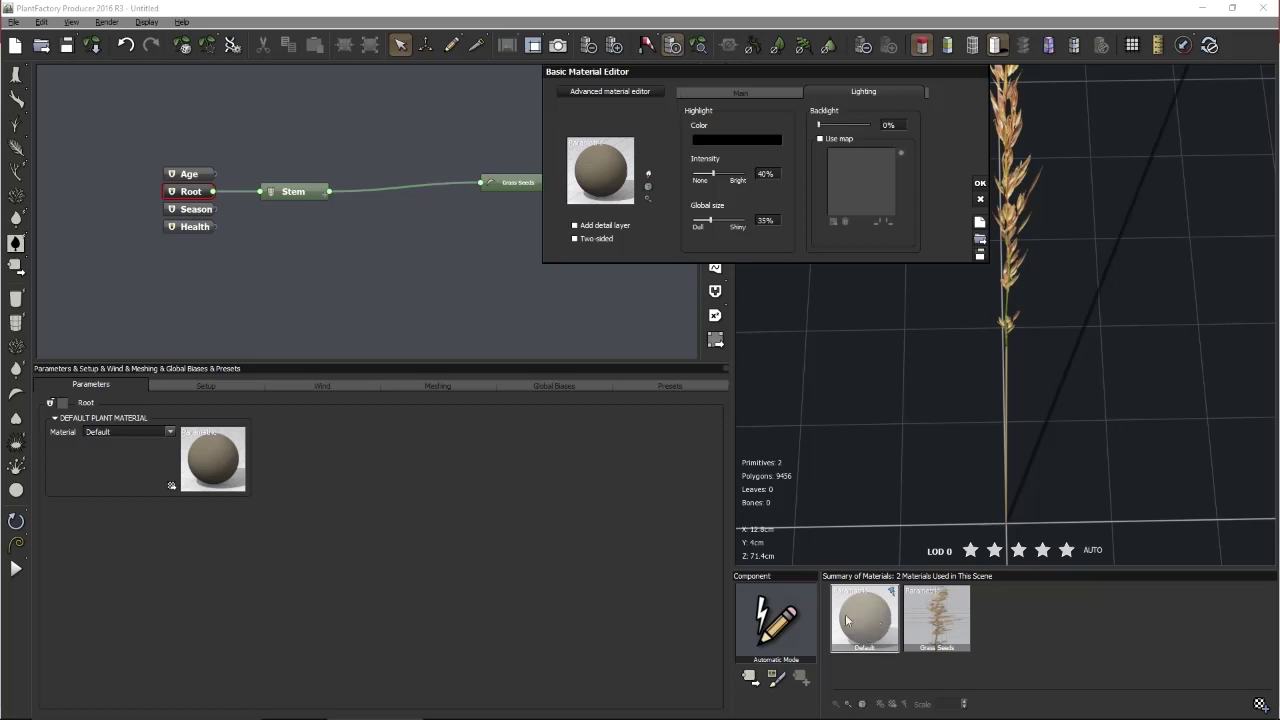
click(740, 92)
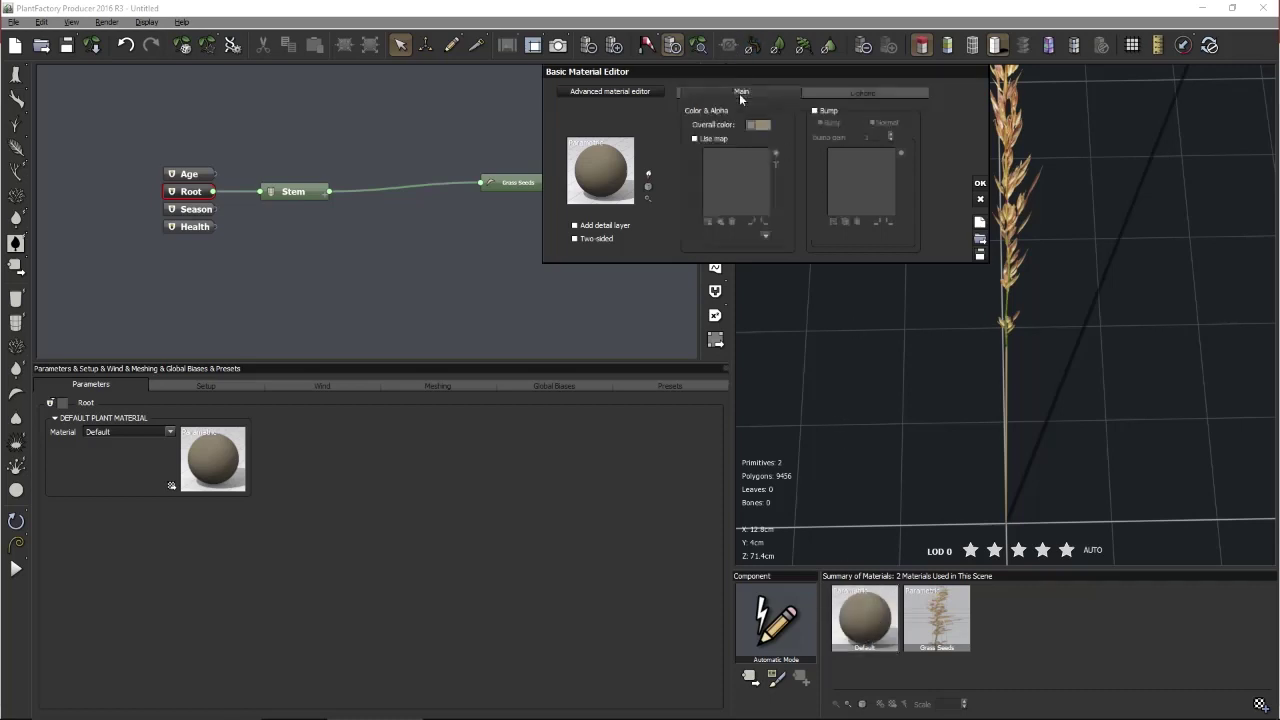
click(712, 140)
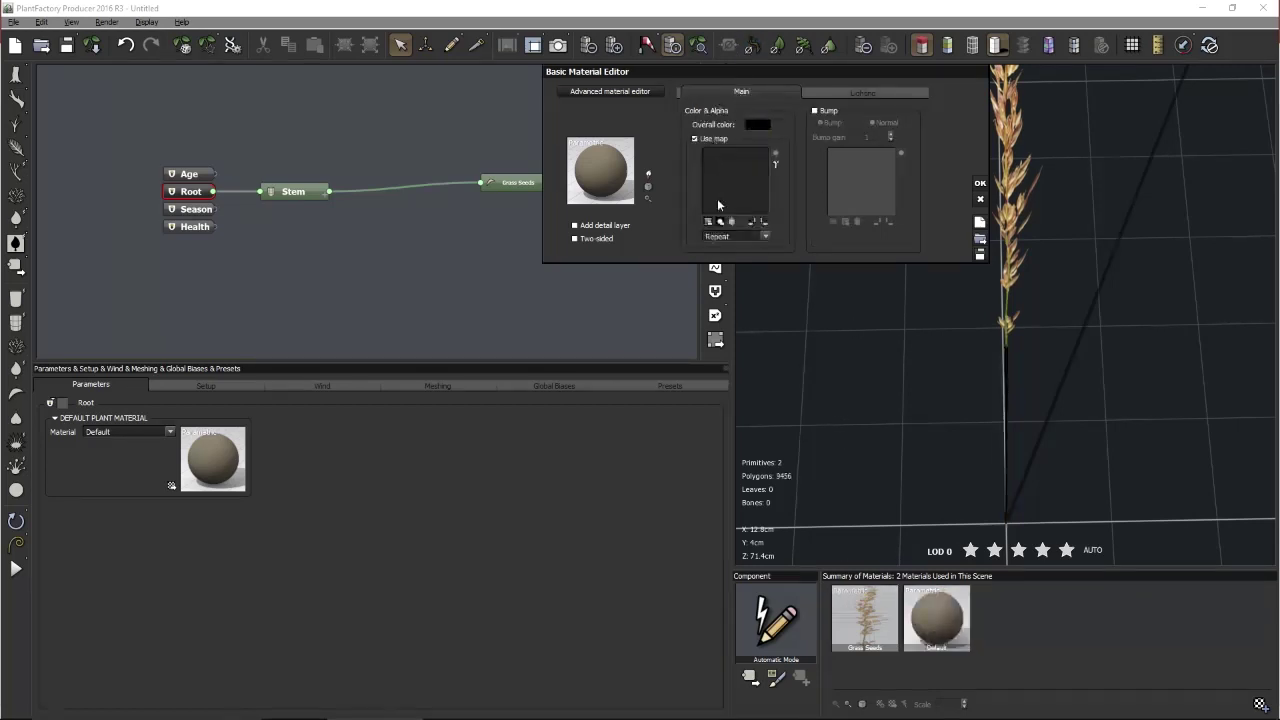
click(717, 198)
click(697, 97)
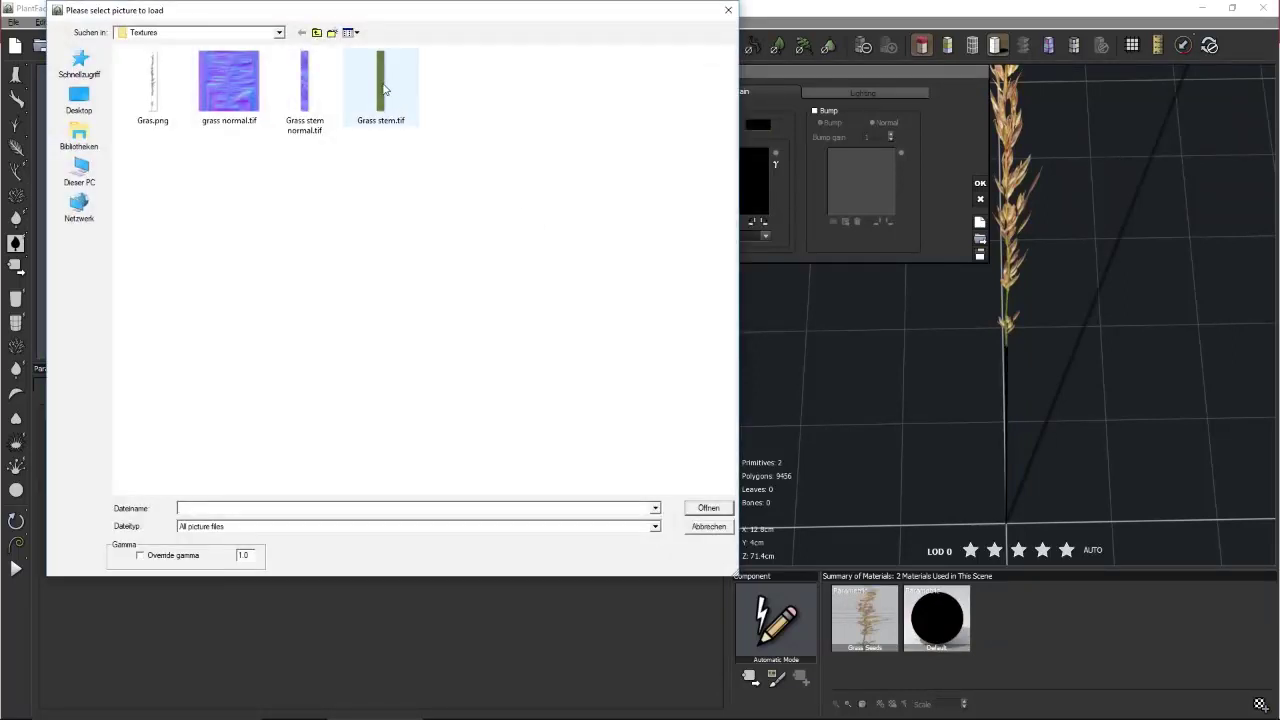
double_click(390, 95)
click(746, 386)
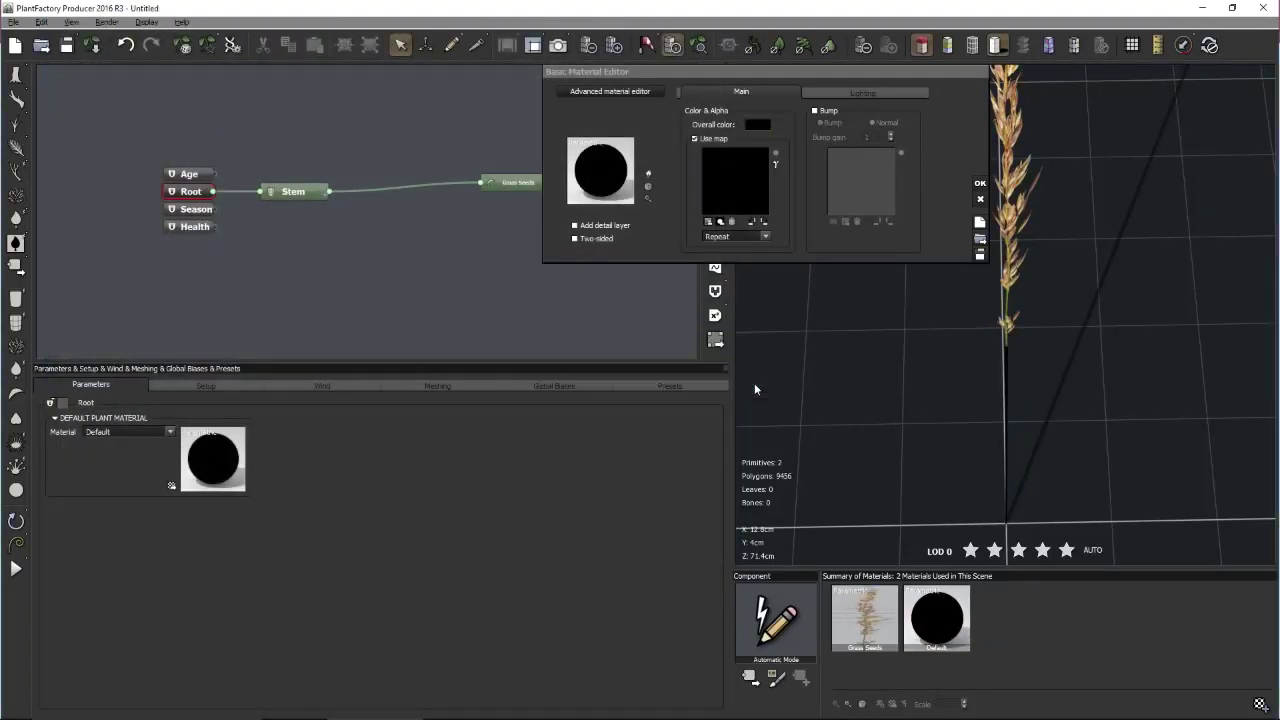
drag(763, 77, 675, 119)
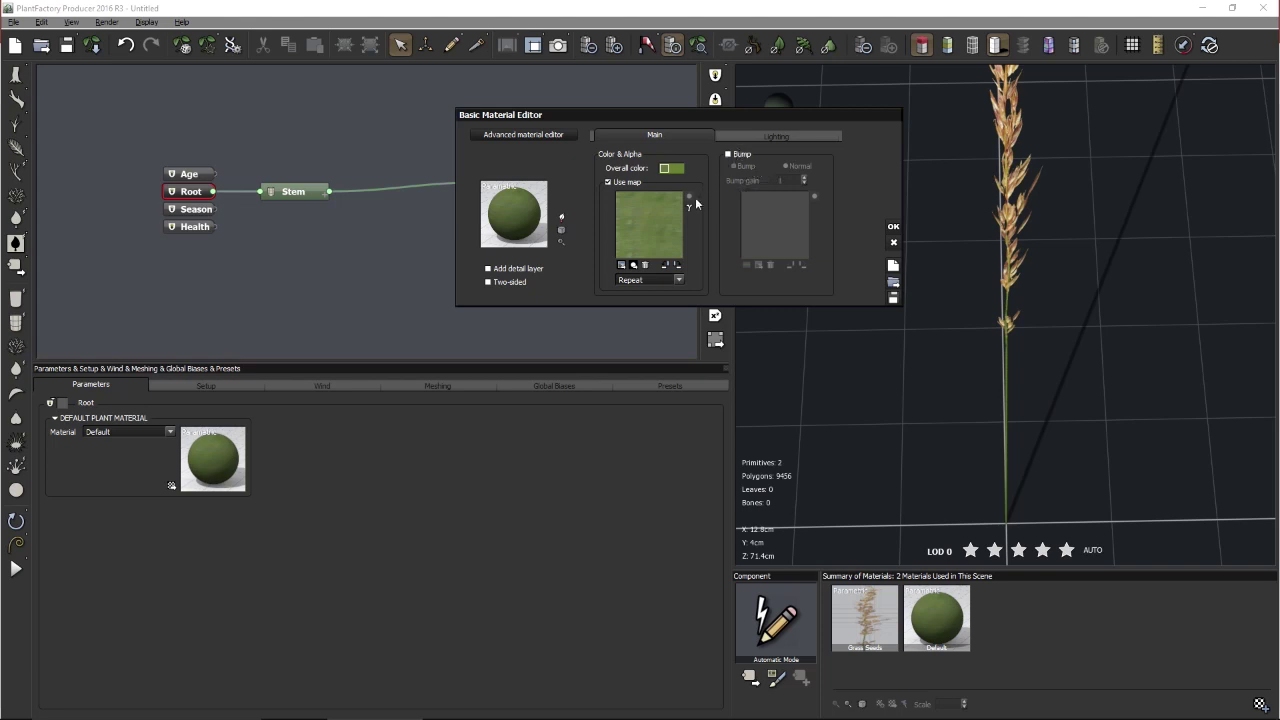
Enable bump mapping and load Grass stem normal.tif as the bump map
click(729, 155)
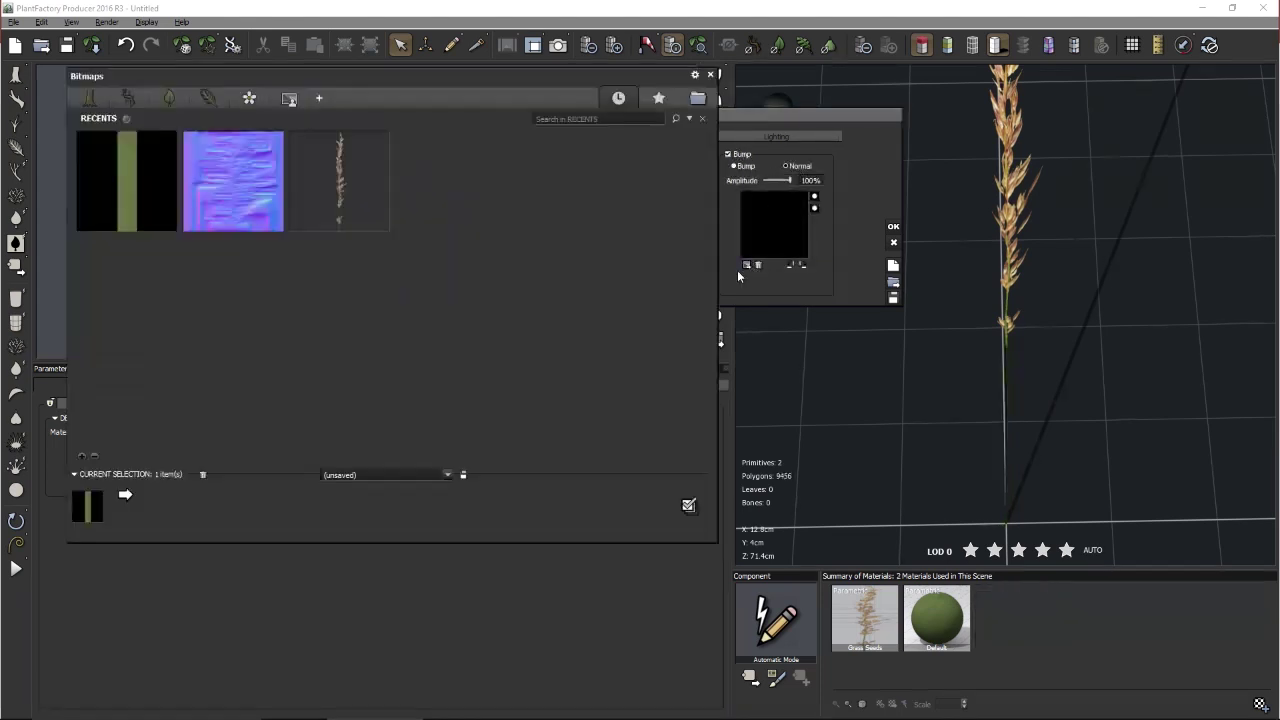
click(774, 224)
click(697, 98)
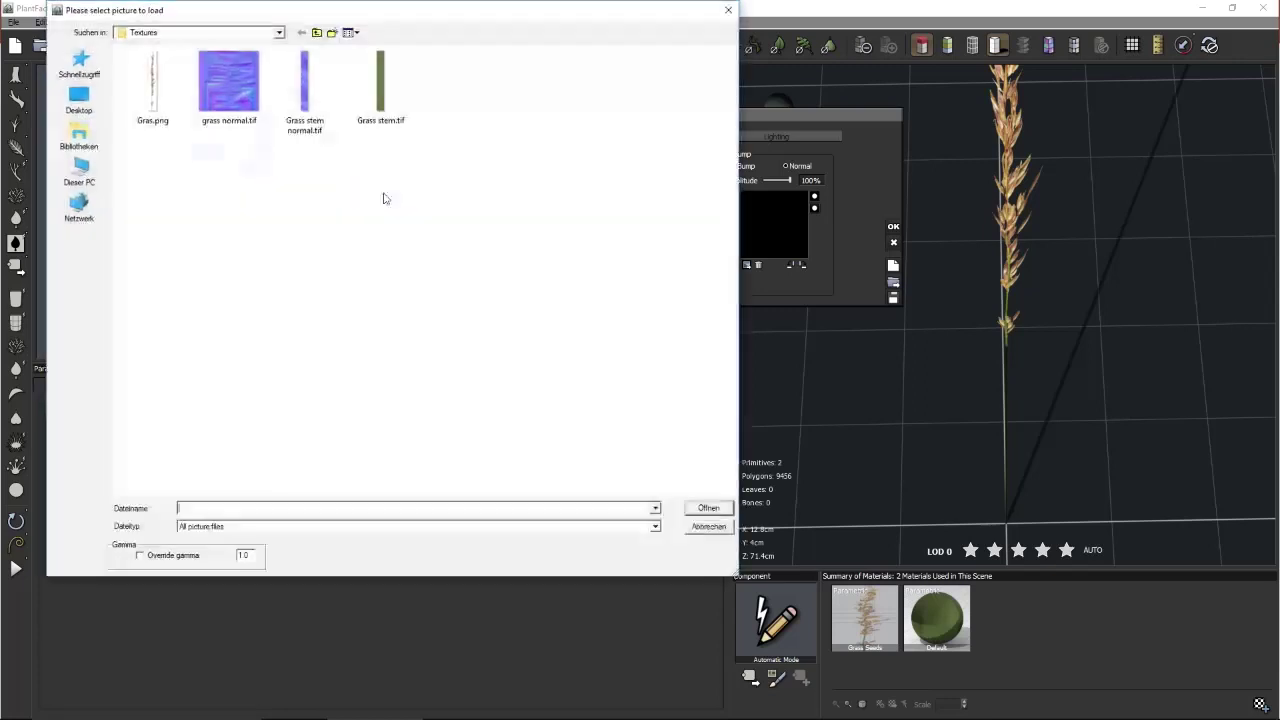
double_click(243, 80)
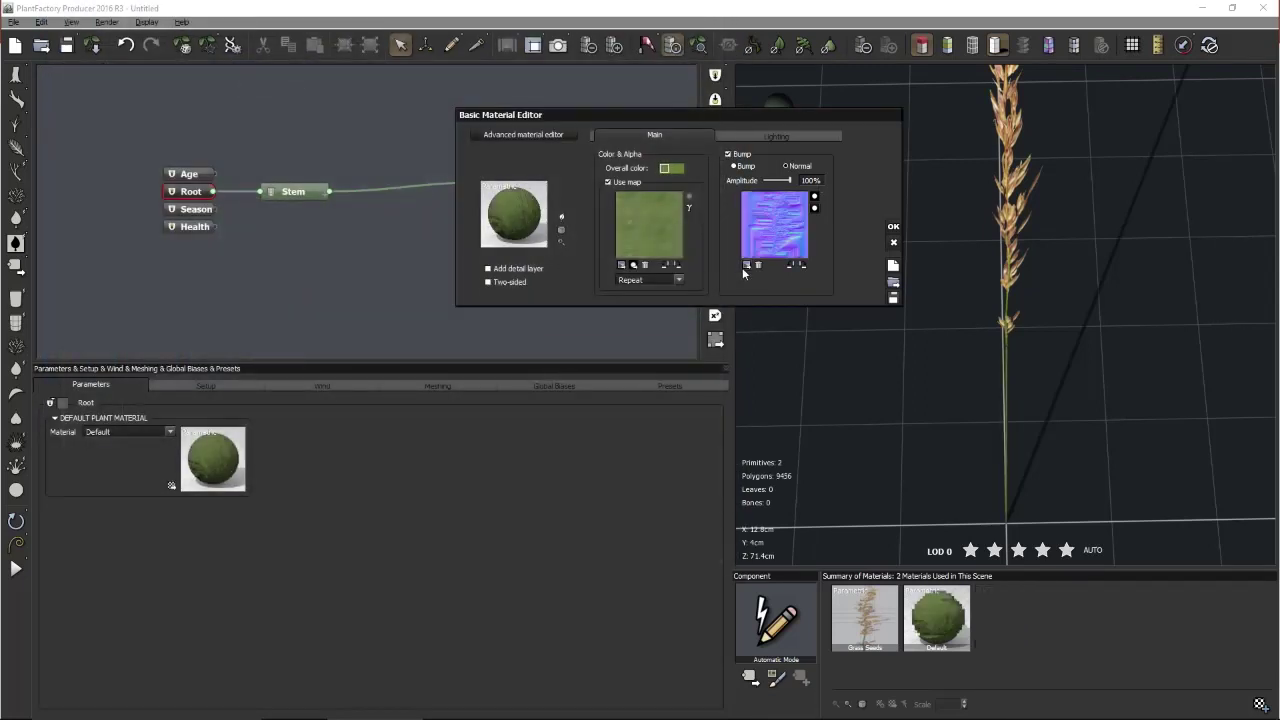
click(697, 98)
click(300, 95)
double_click(300, 95)
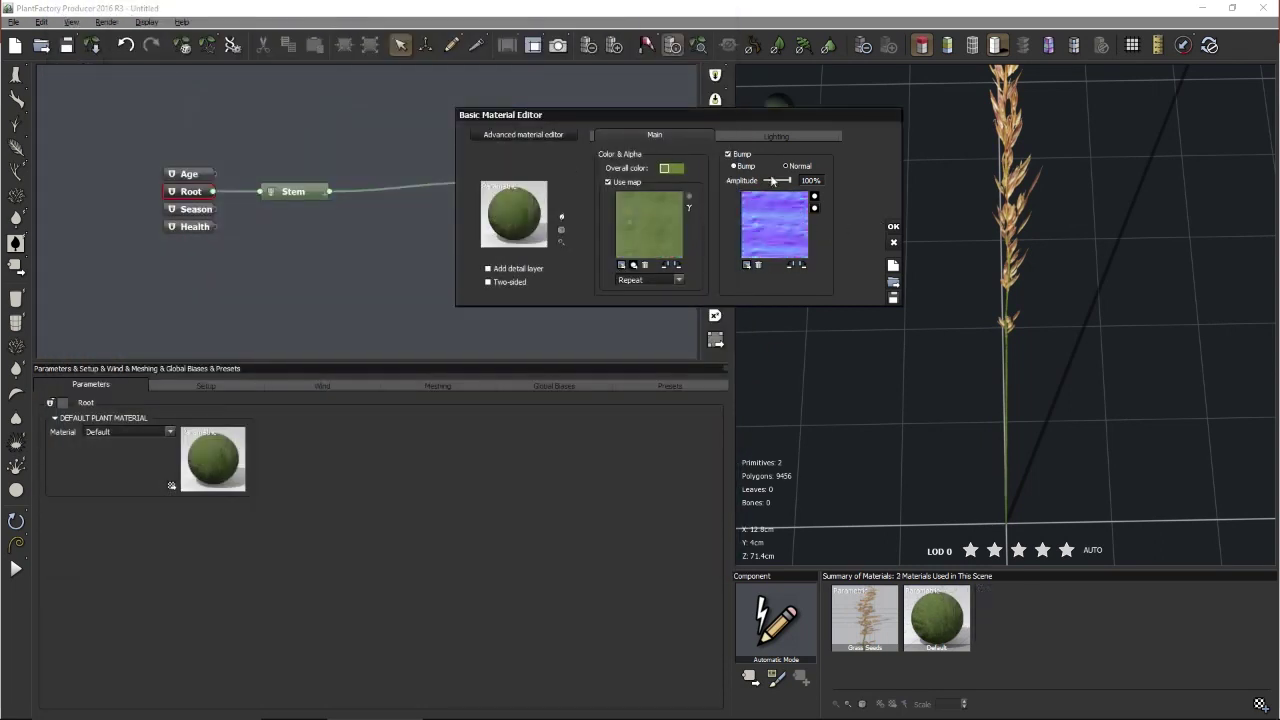
click(788, 137)
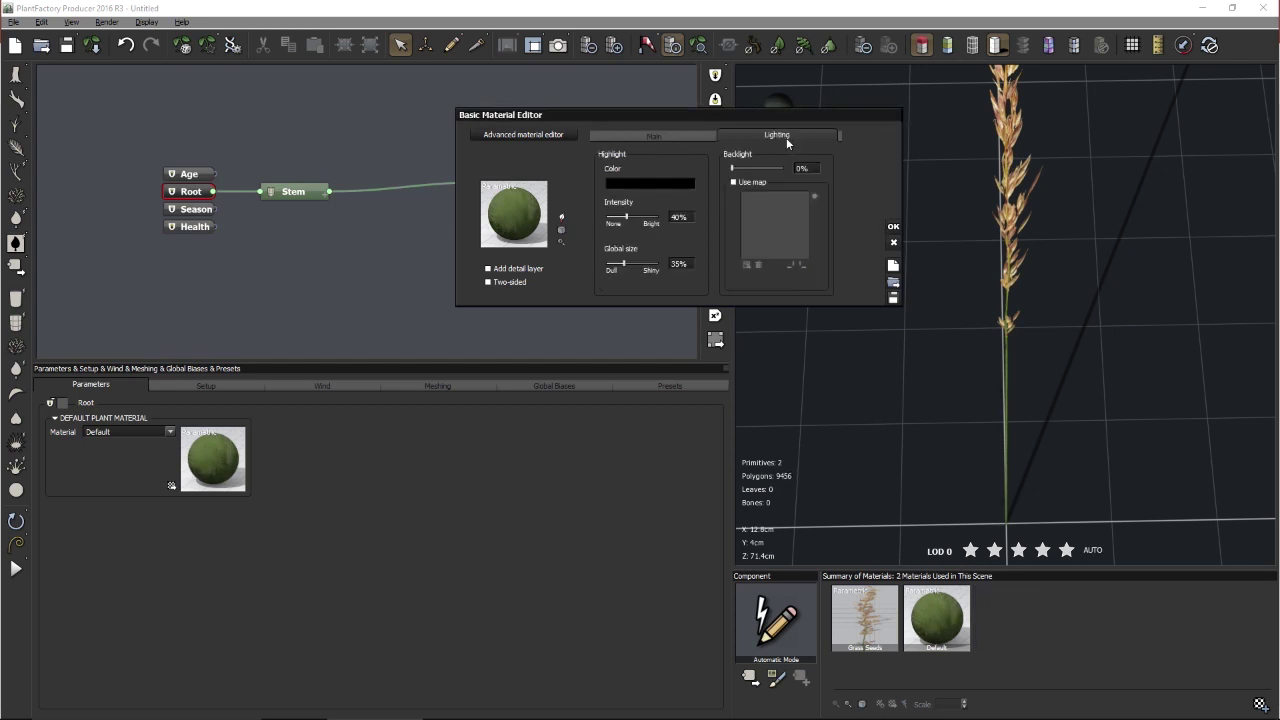
Set the highlight colour to white with 4% intensity and 40% global size
click(654, 184)
click(680, 198)
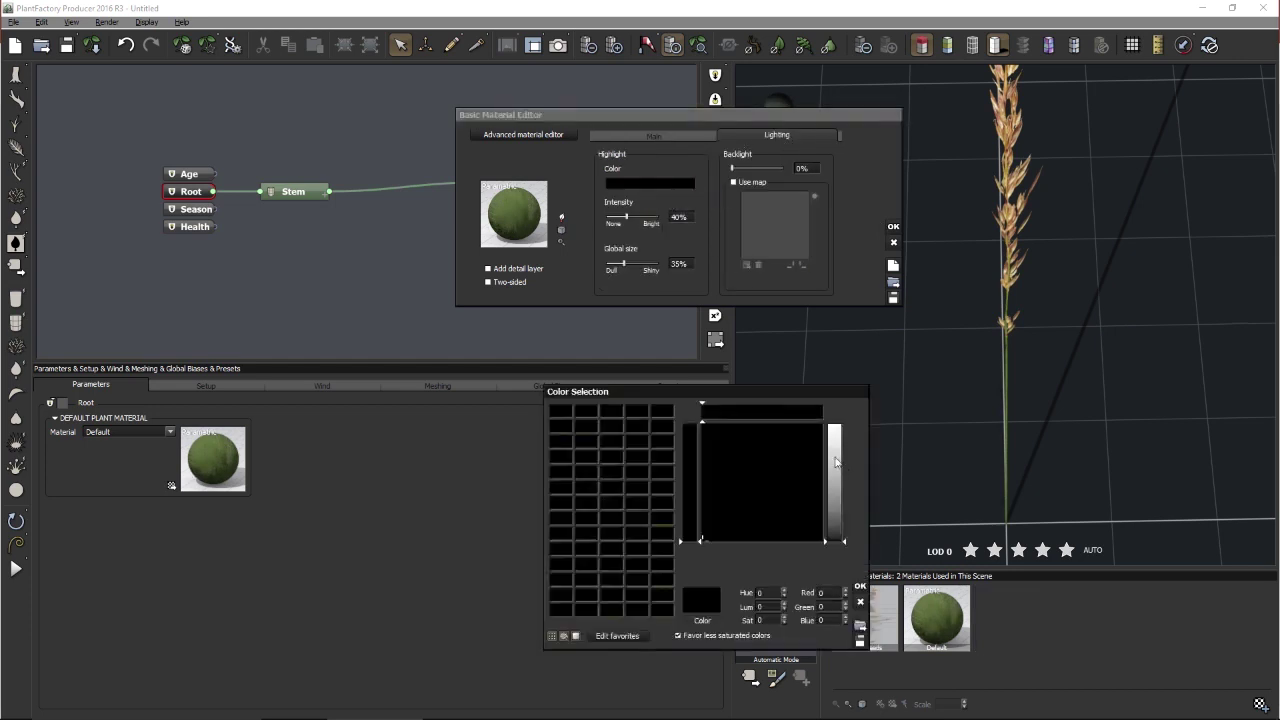
drag(836, 462, 836, 426)
click(860, 586)
click(686, 219)
text(4)
key(Tab)
text(40)
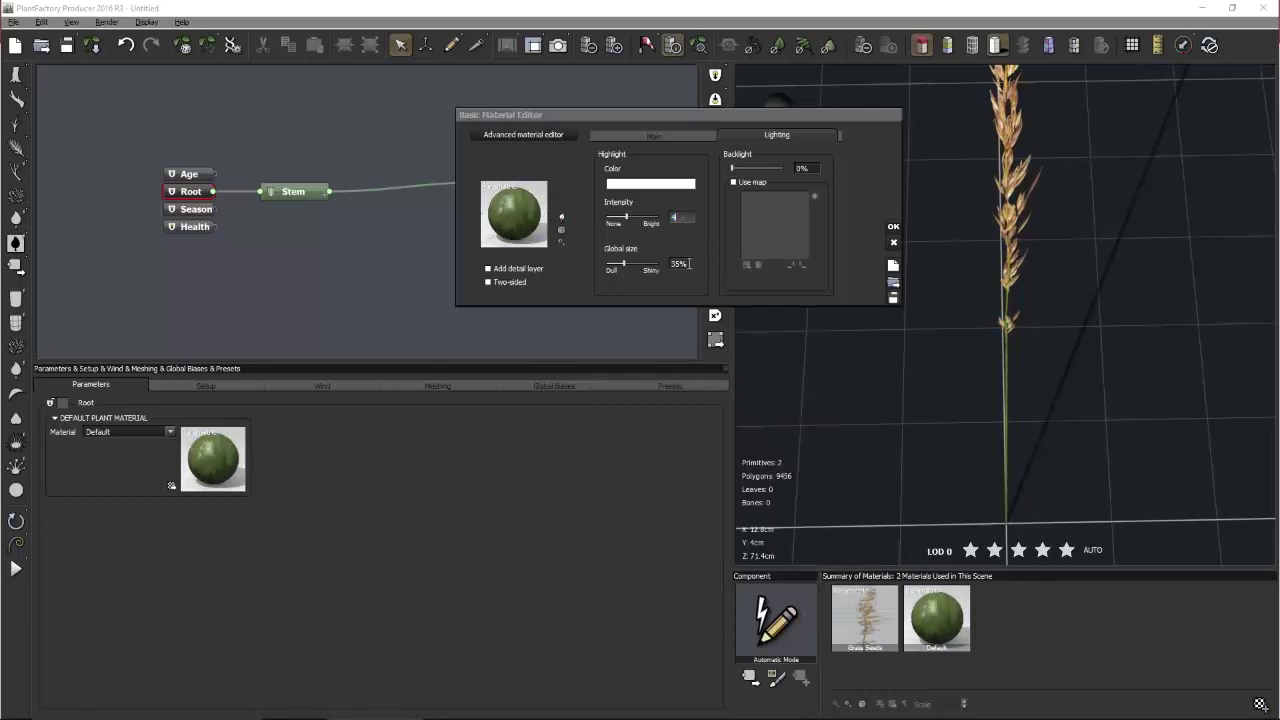
click(892, 226)
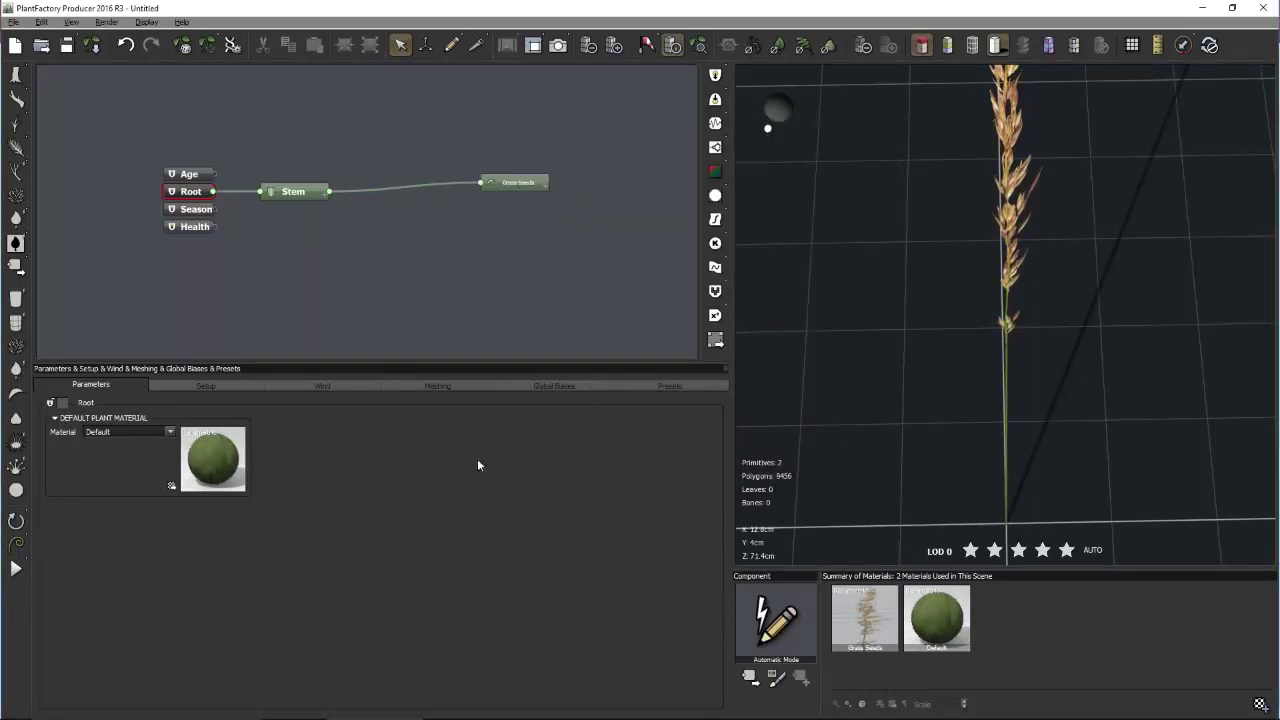
Rename the default material's layer to Stem in the advanced editor
right_click(965, 621)
click(968, 622)
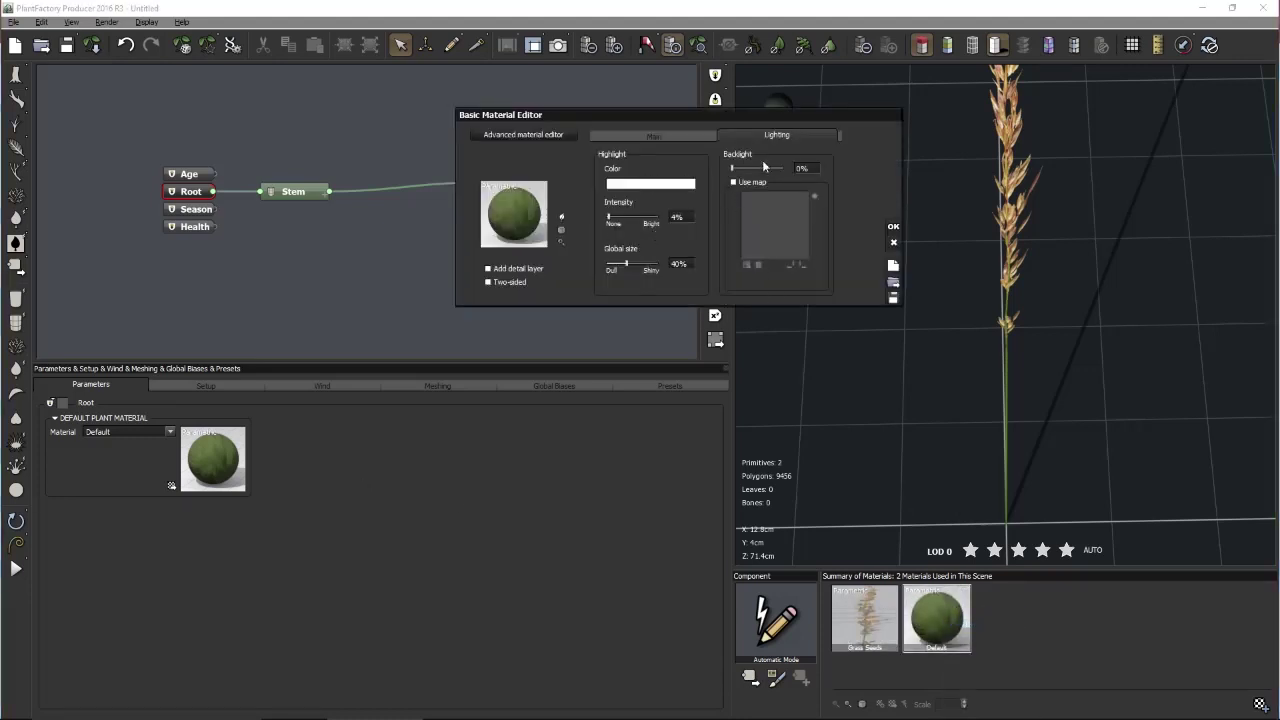
click(560, 135)
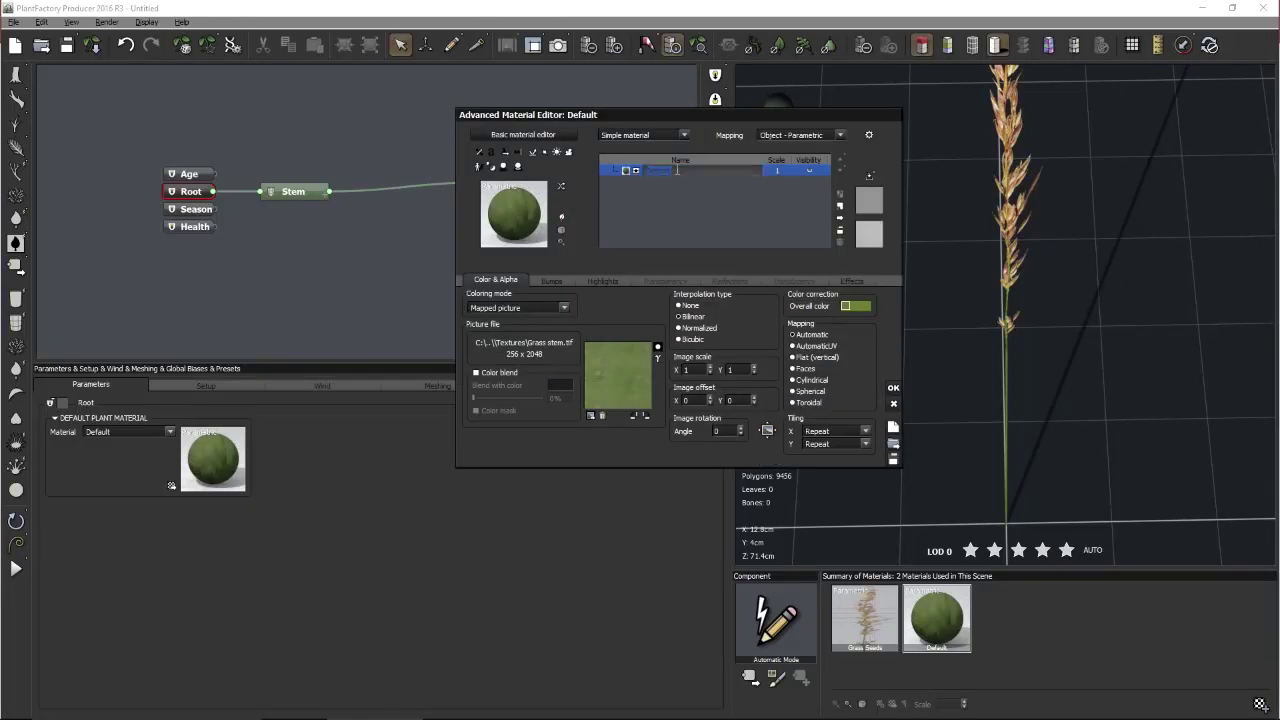
text(Stem)
key(Return)
click(892, 387)
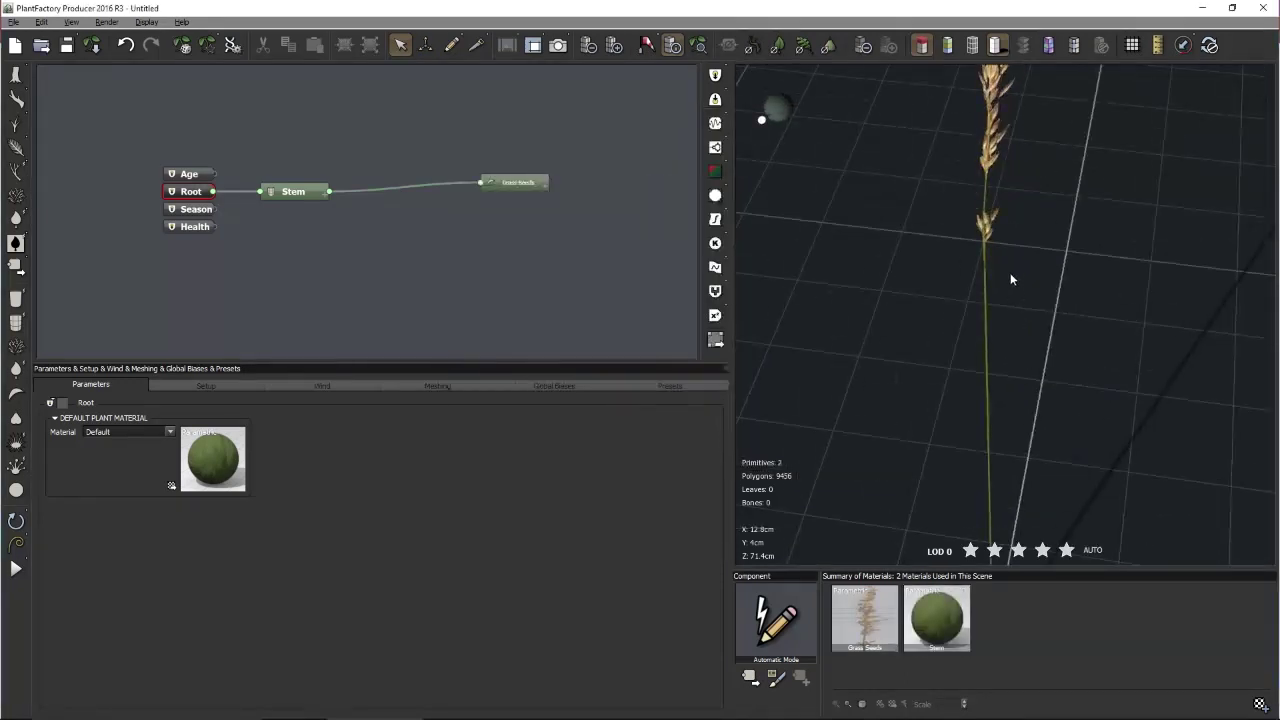
Drag the Grass Seeds node's Transform Offset Z down to -0.08
scroll(981, 252, up, 5)
scroll(980, 248, up, 5)
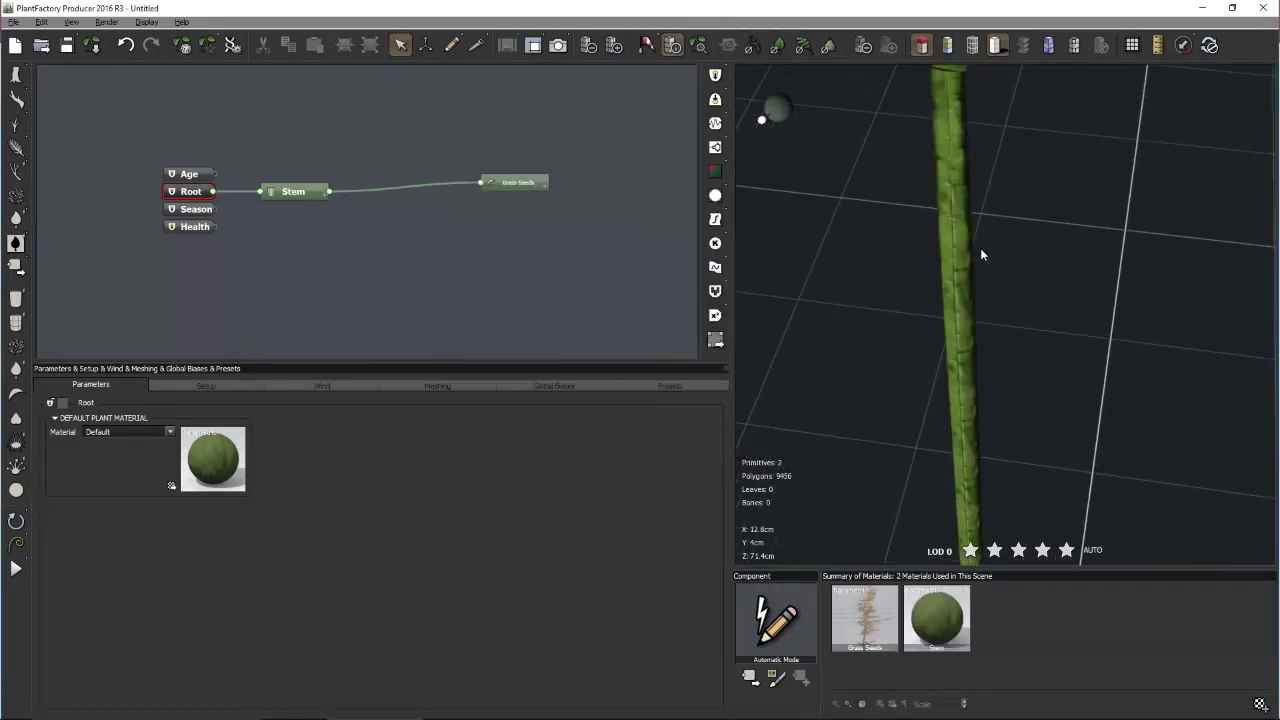
drag(948, 113, 1010, 213)
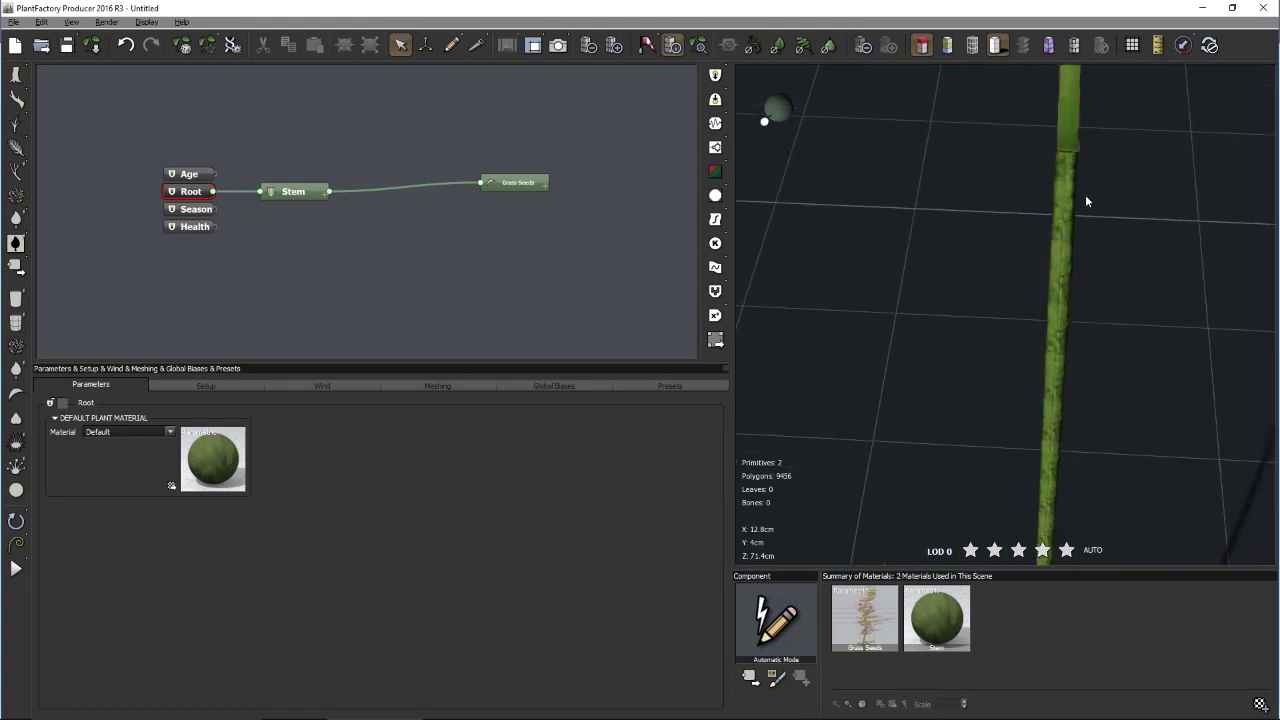
drag(1075, 128, 1089, 153)
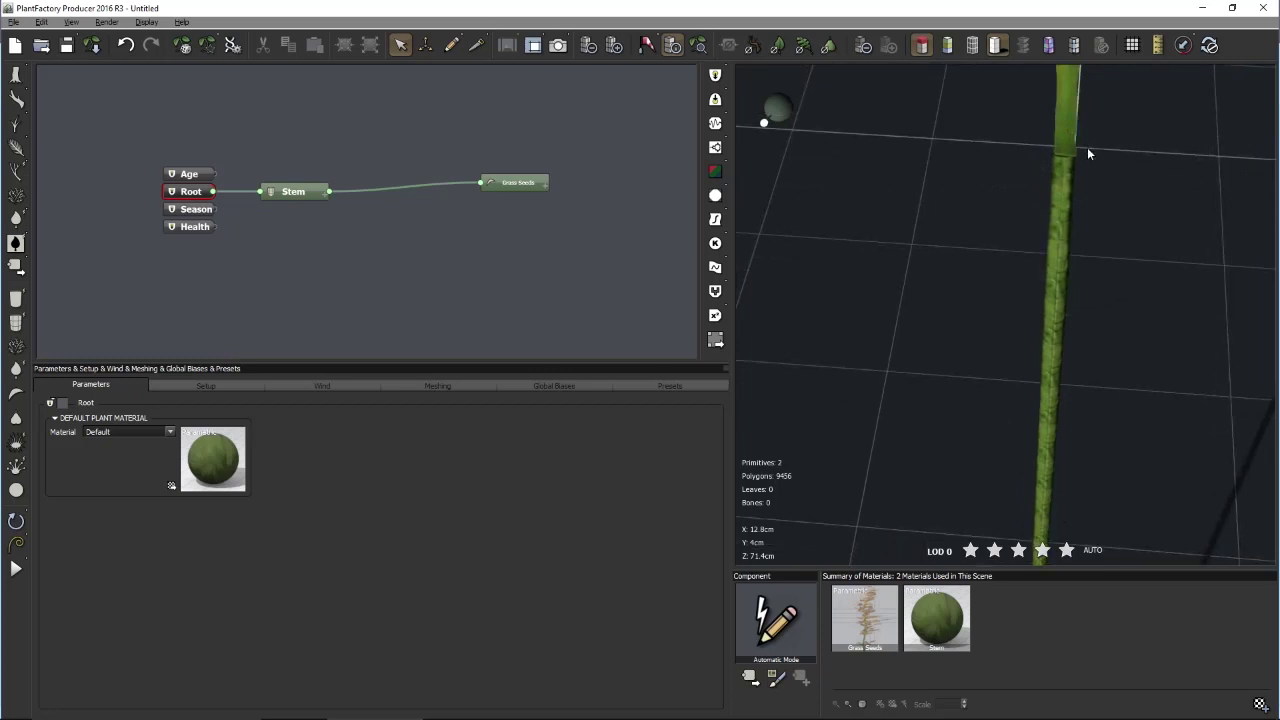
click(511, 186)
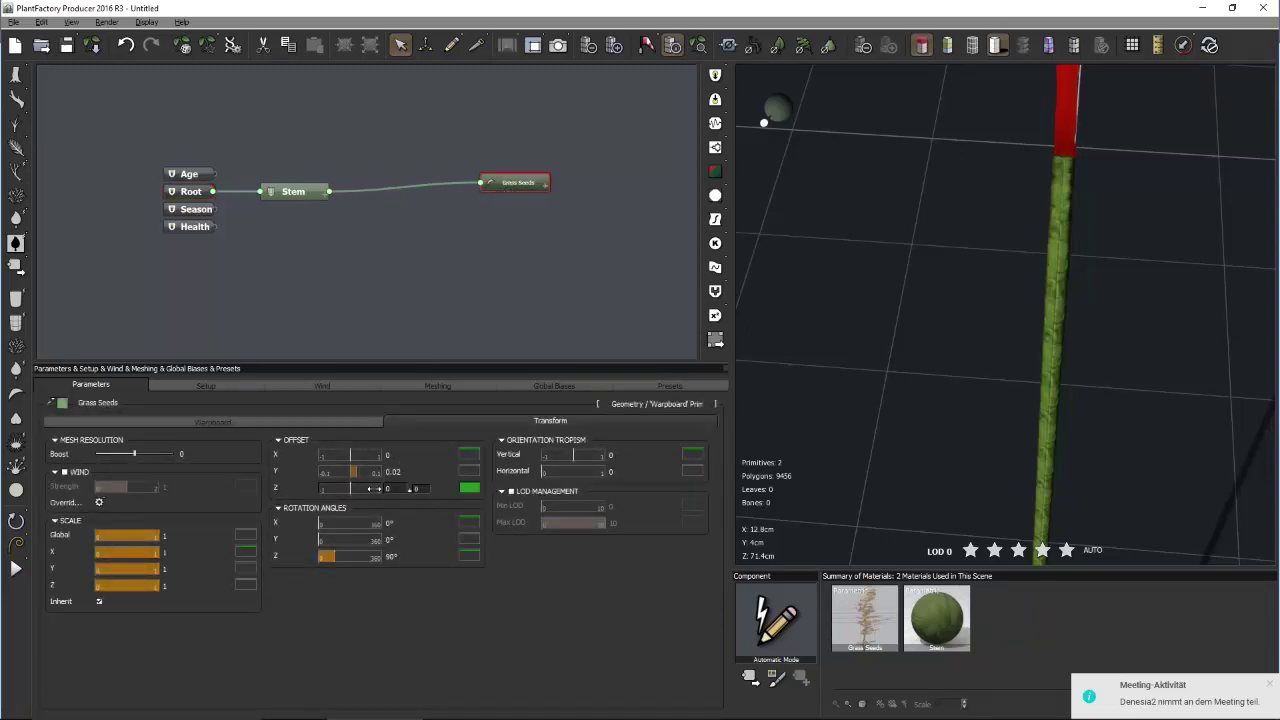
drag(374, 488, 370, 488)
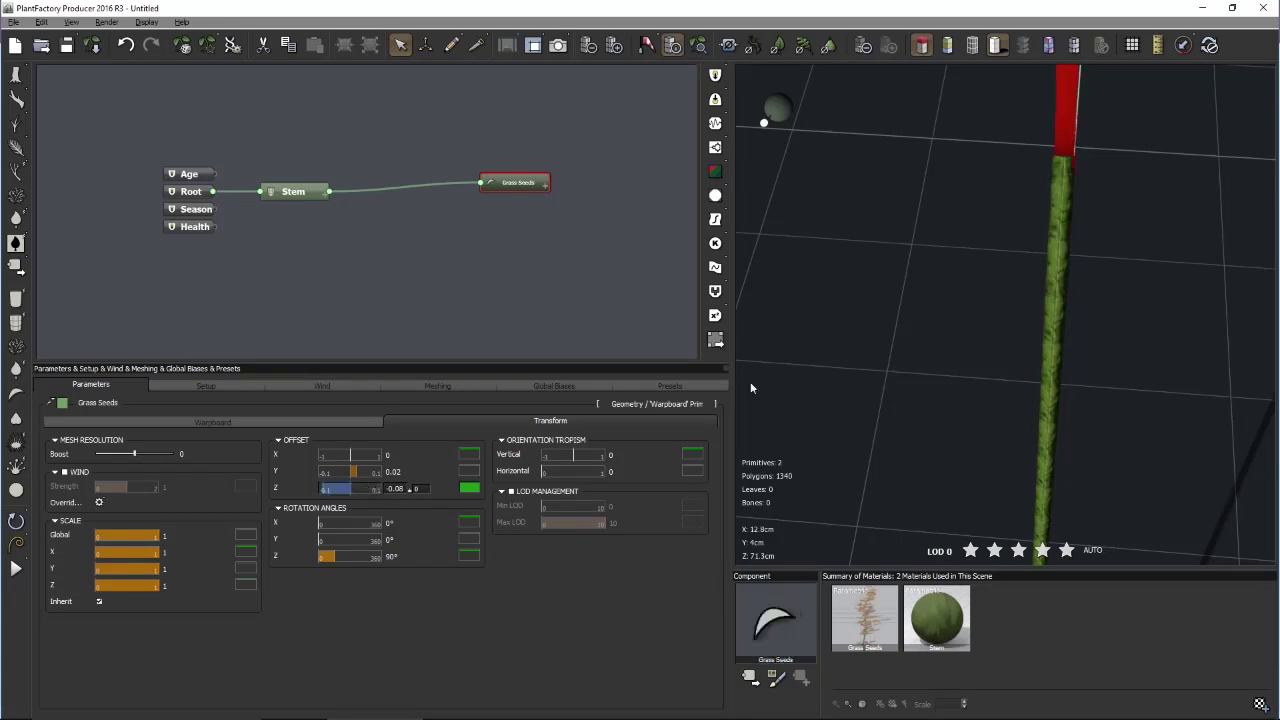
click(644, 304)
Zoom out to the whole plant, then orbit in closer to inspect the stem
drag(1066, 261, 1117, 258)
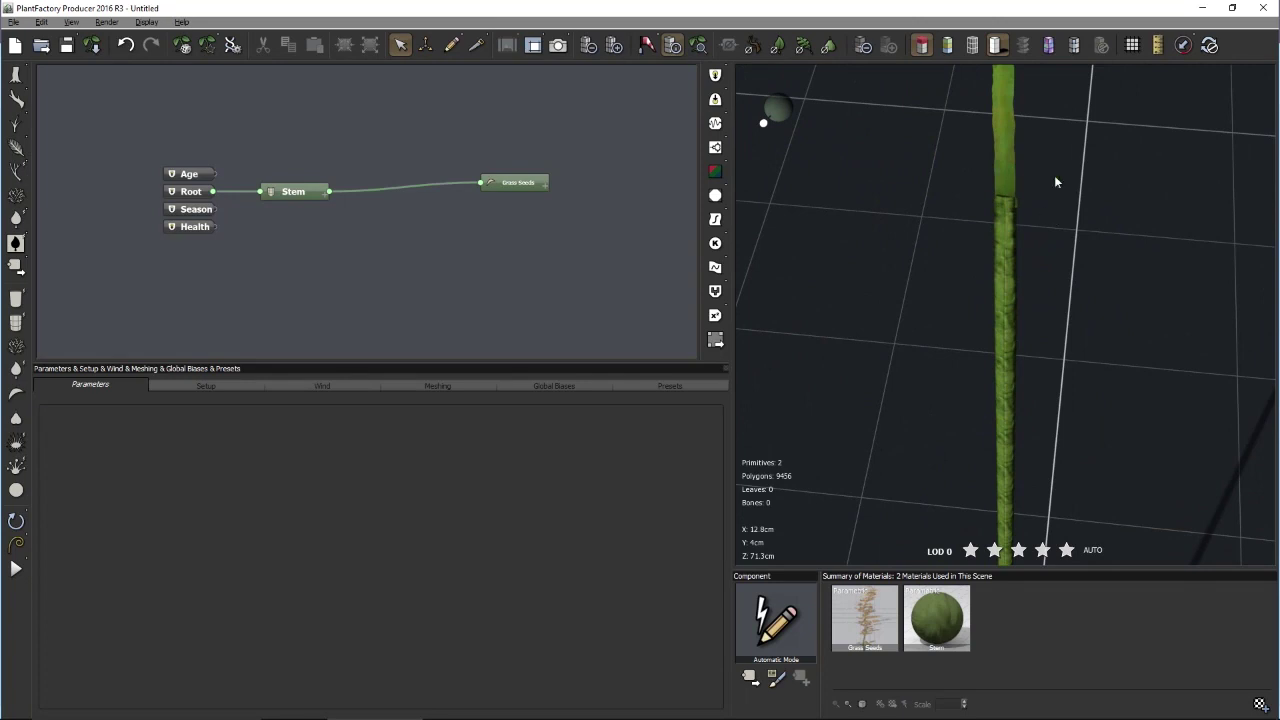
click(700, 46)
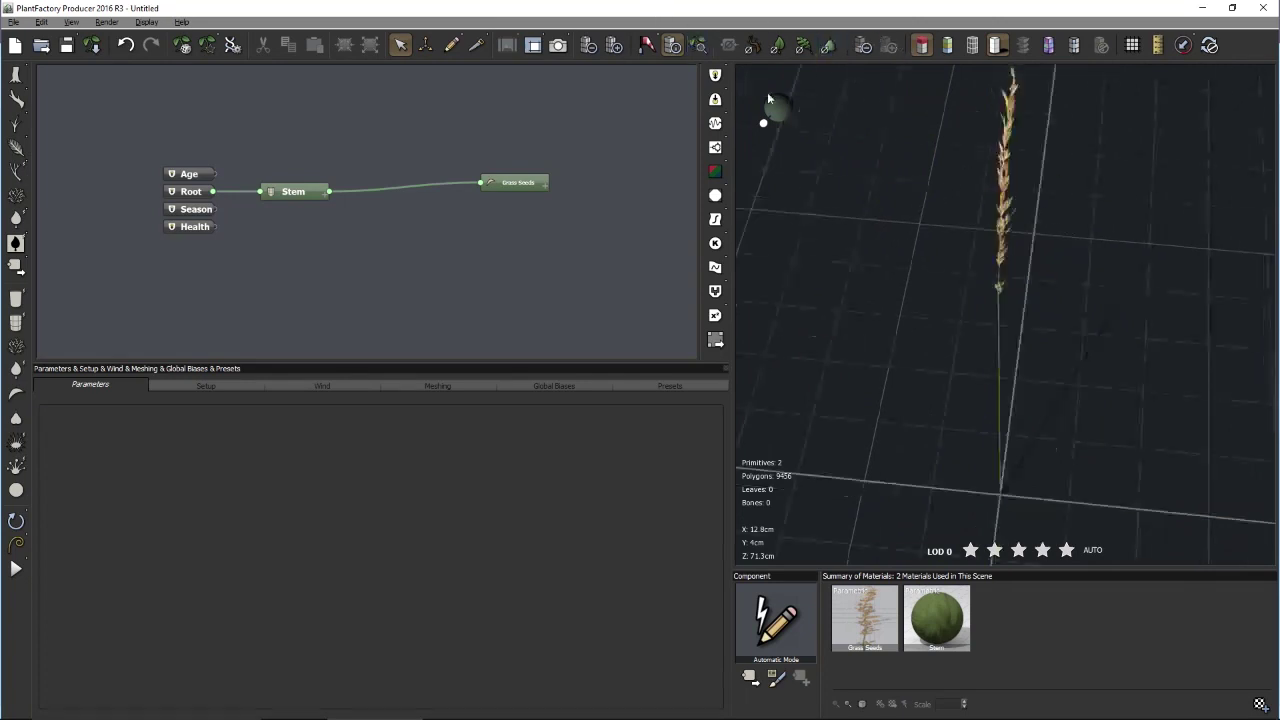
drag(1007, 247, 1019, 208)
scroll(991, 424, up, 5)
scroll(991, 430, up, 3)
drag(986, 416, 1030, 189)
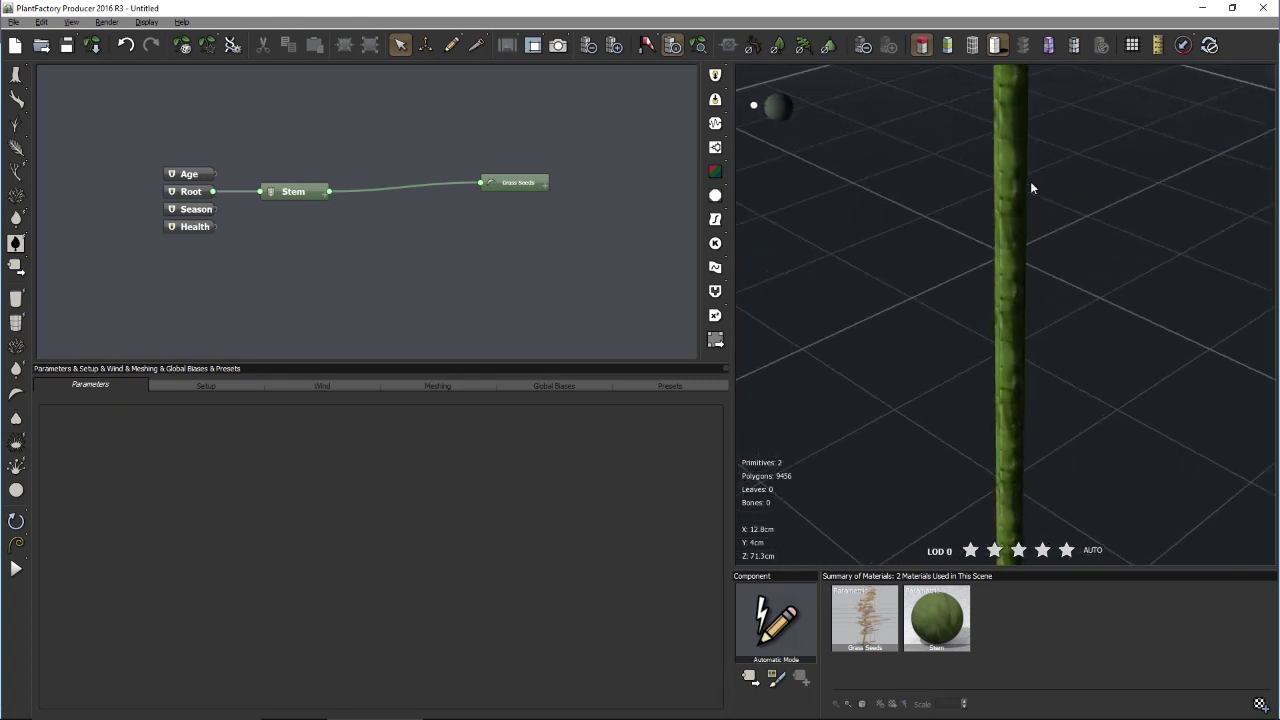
Turn on parametric texture mapping for the stem and try a V tile of 2
click(283, 200)
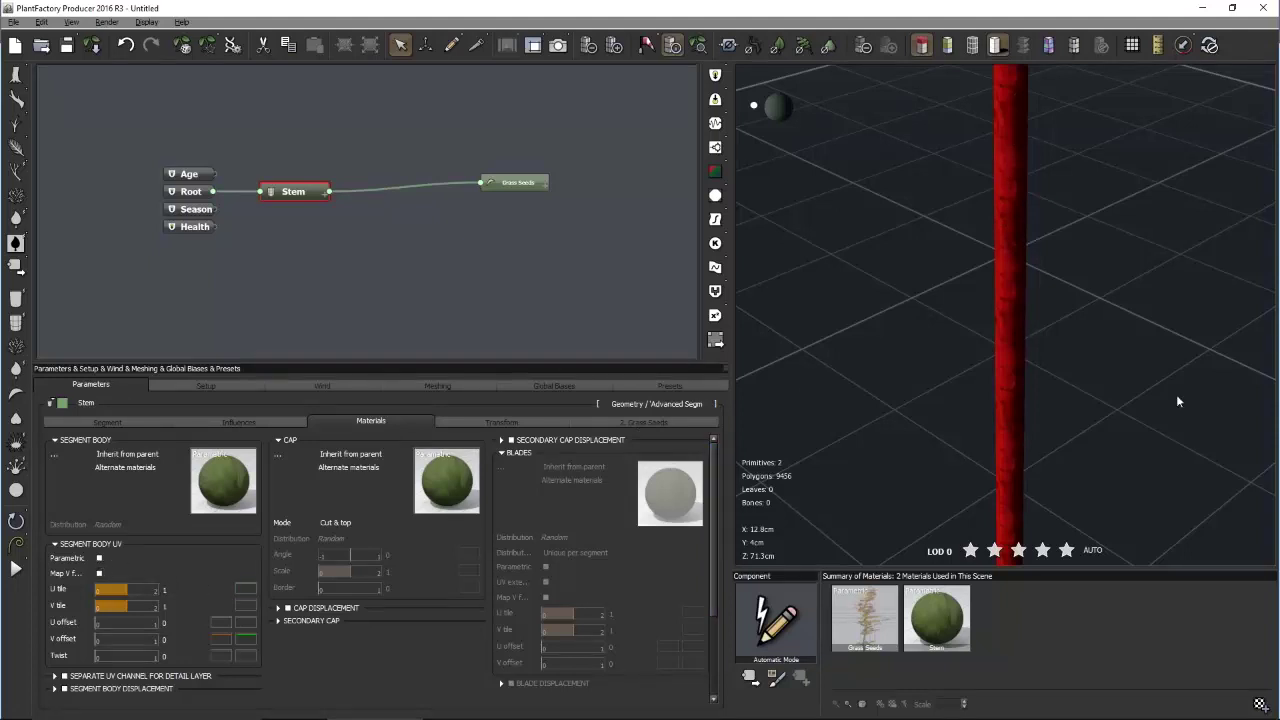
click(99, 558)
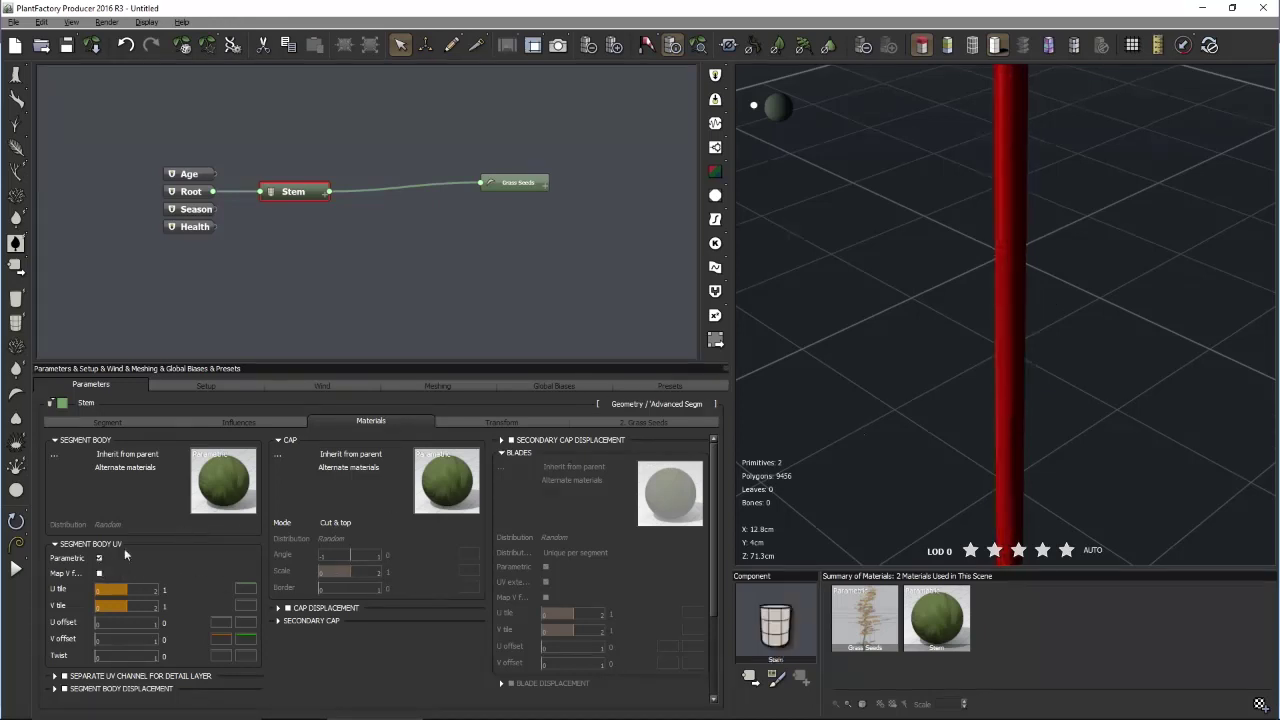
click(167, 587)
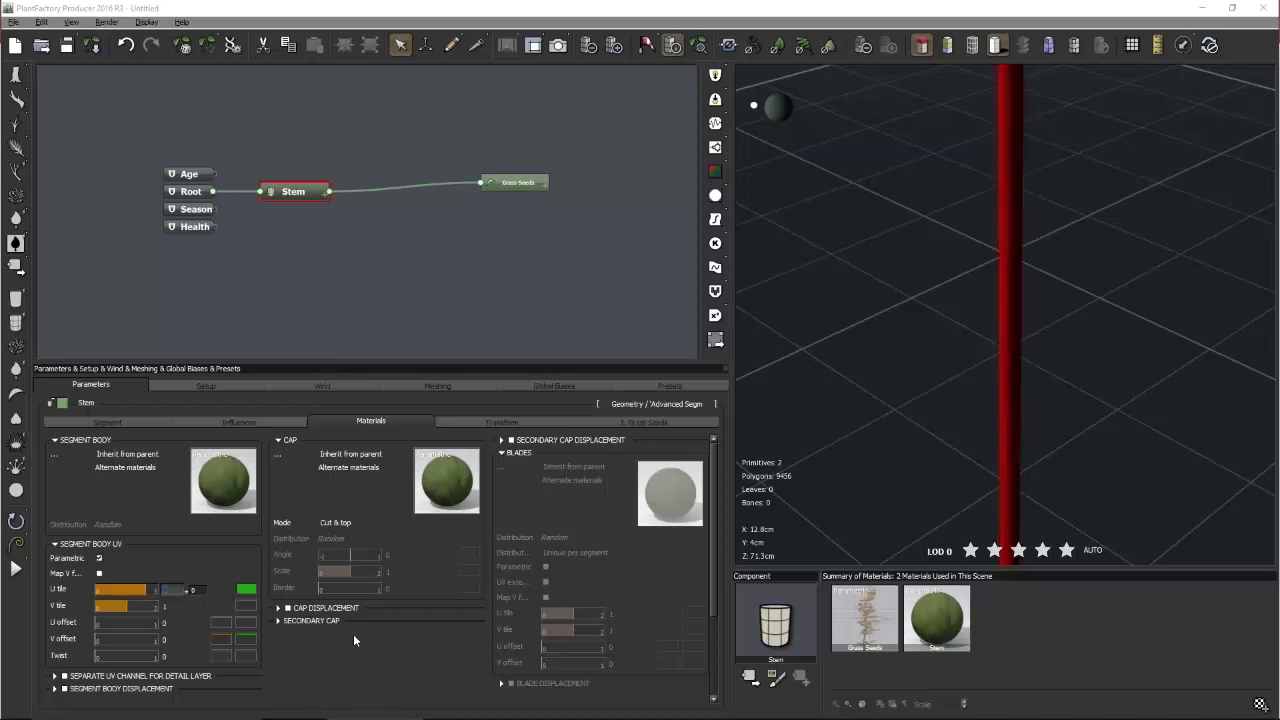
click(188, 606)
text(2)
key(Return)
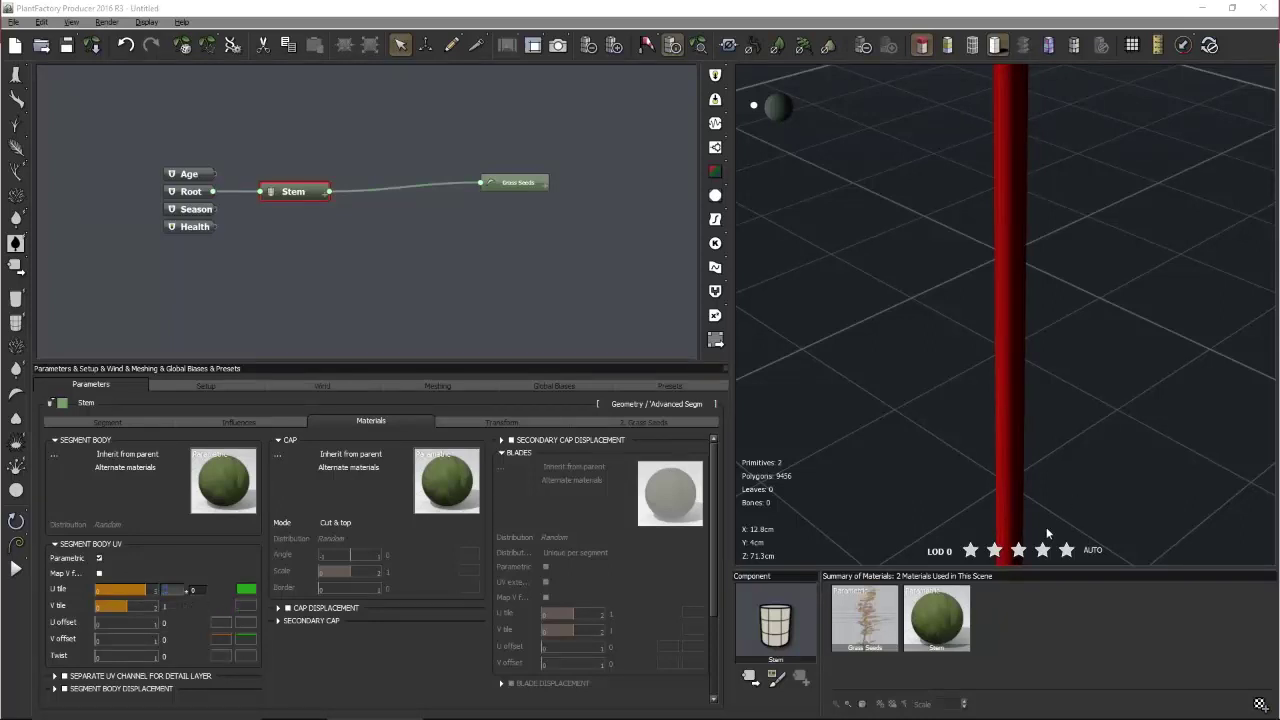
click(190, 606)
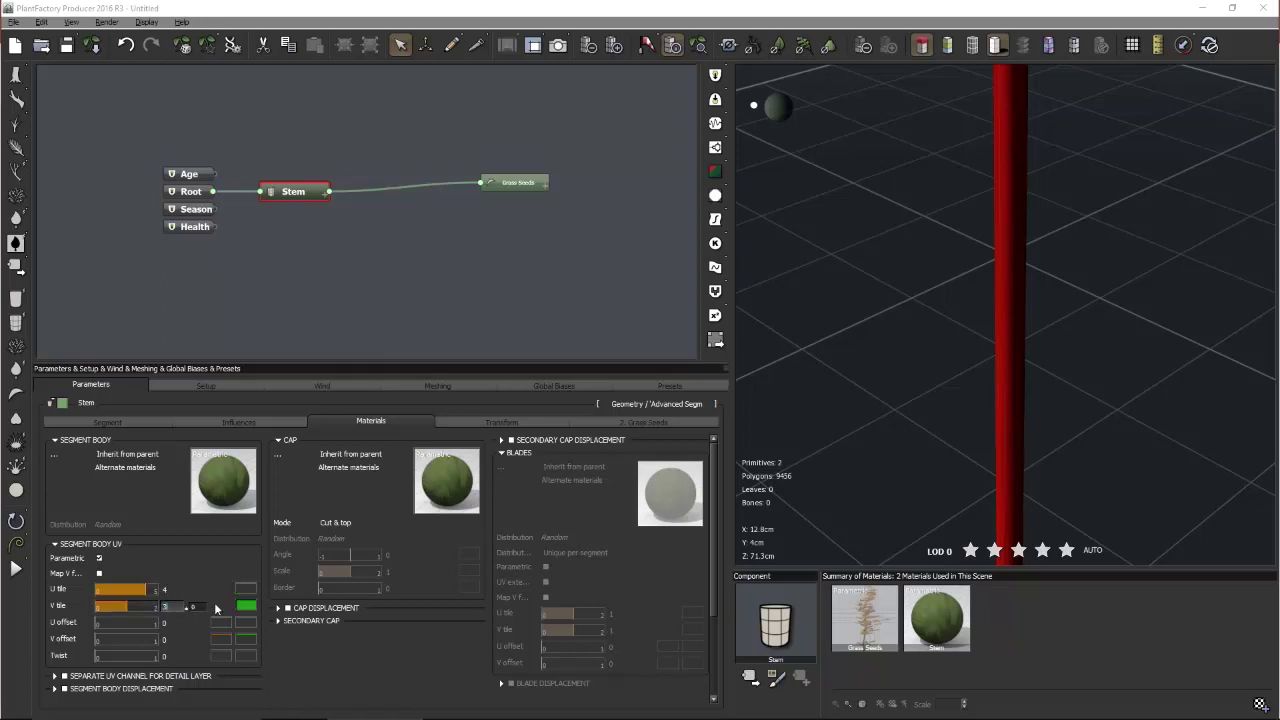
click(552, 276)
drag(940, 268, 1030, 263)
drag(1060, 194, 1078, 142)
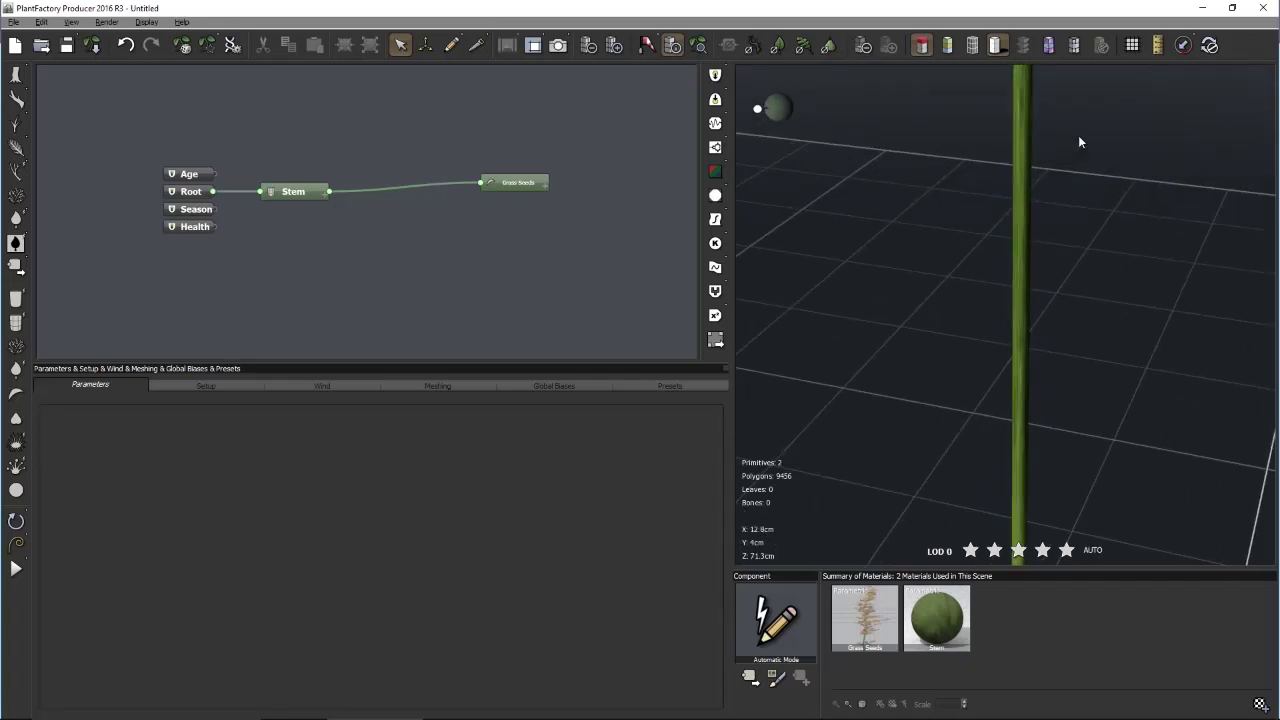
Set the Stem's V tile to 10 and orbit to check the texture
click(300, 191)
double_click(173, 606)
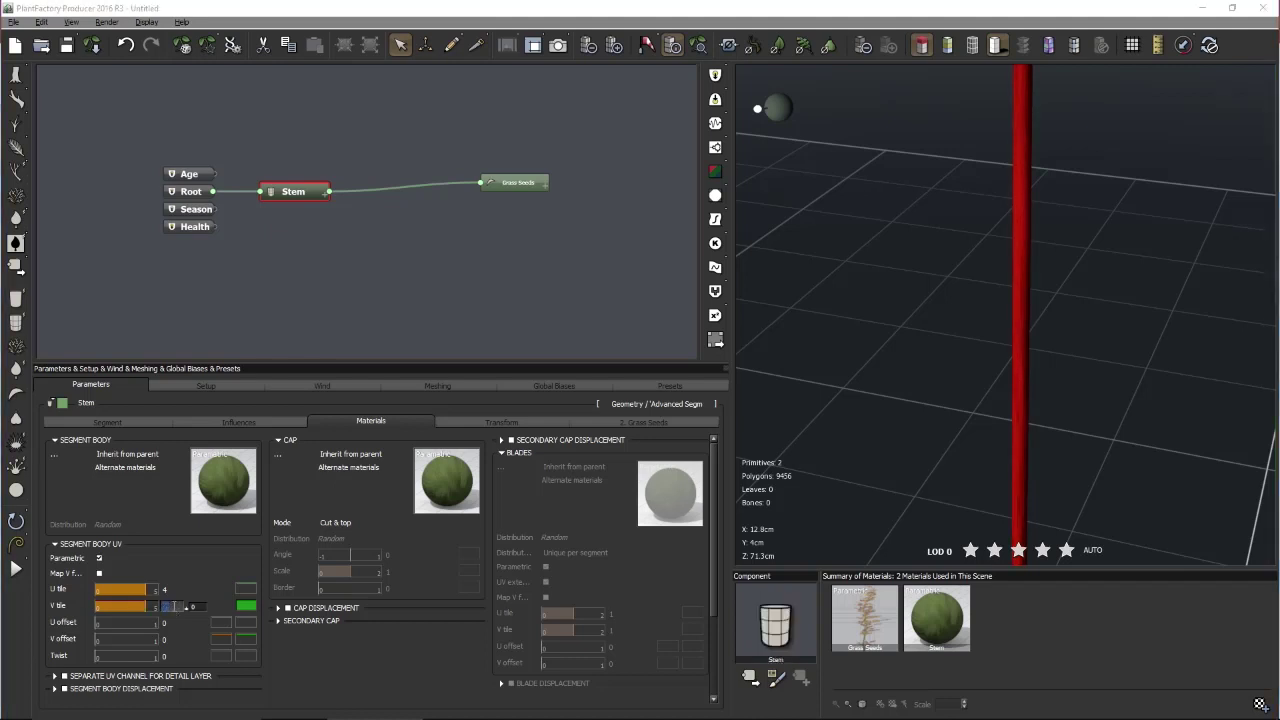
text(10)
drag(937, 268, 1038, 233)
right_drag(1062, 137, 1070, 257)
drag(1065, 190, 979, 201)
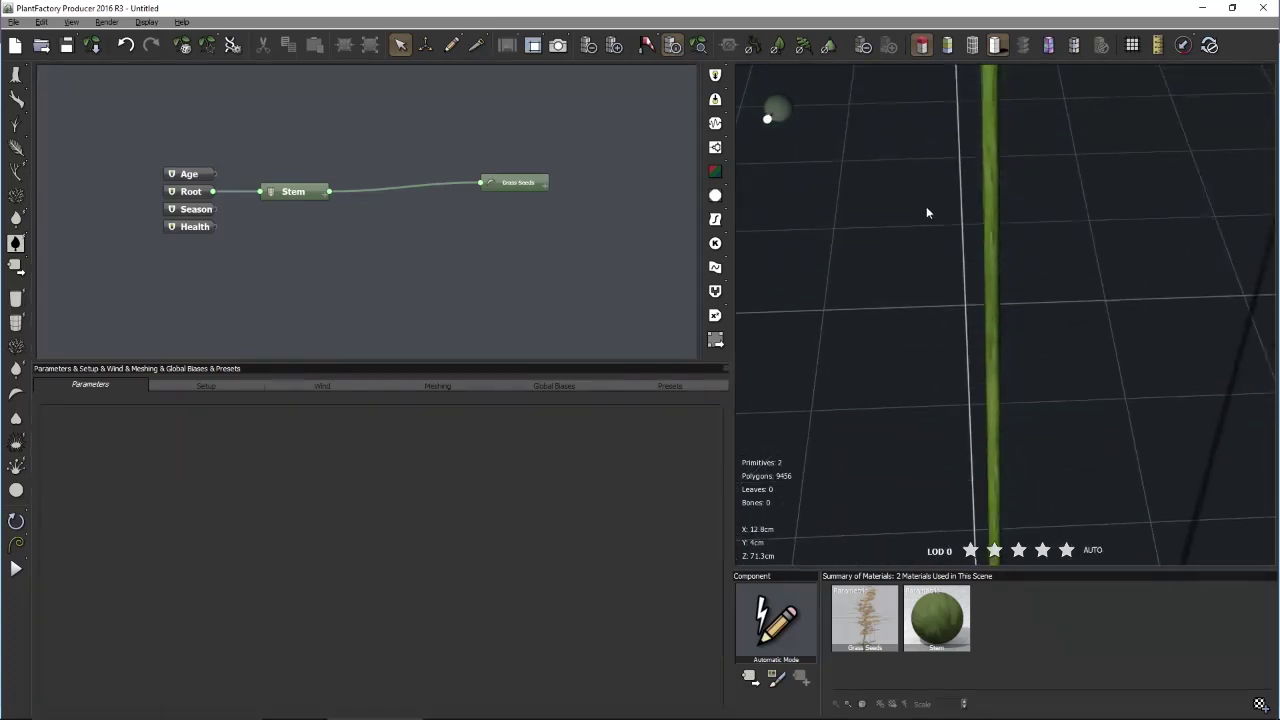
Select the stem with the Touch-up tool active
click(699, 45)
drag(942, 197, 955, 168)
click(293, 191)
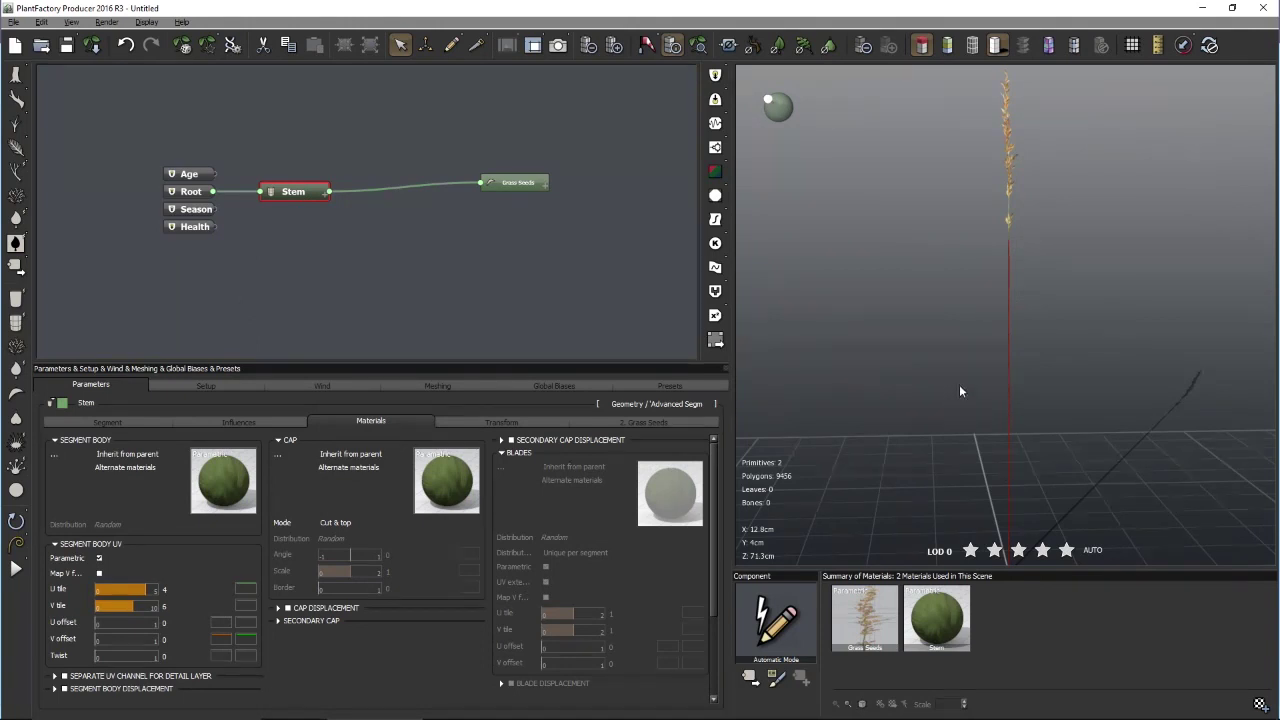
click(427, 46)
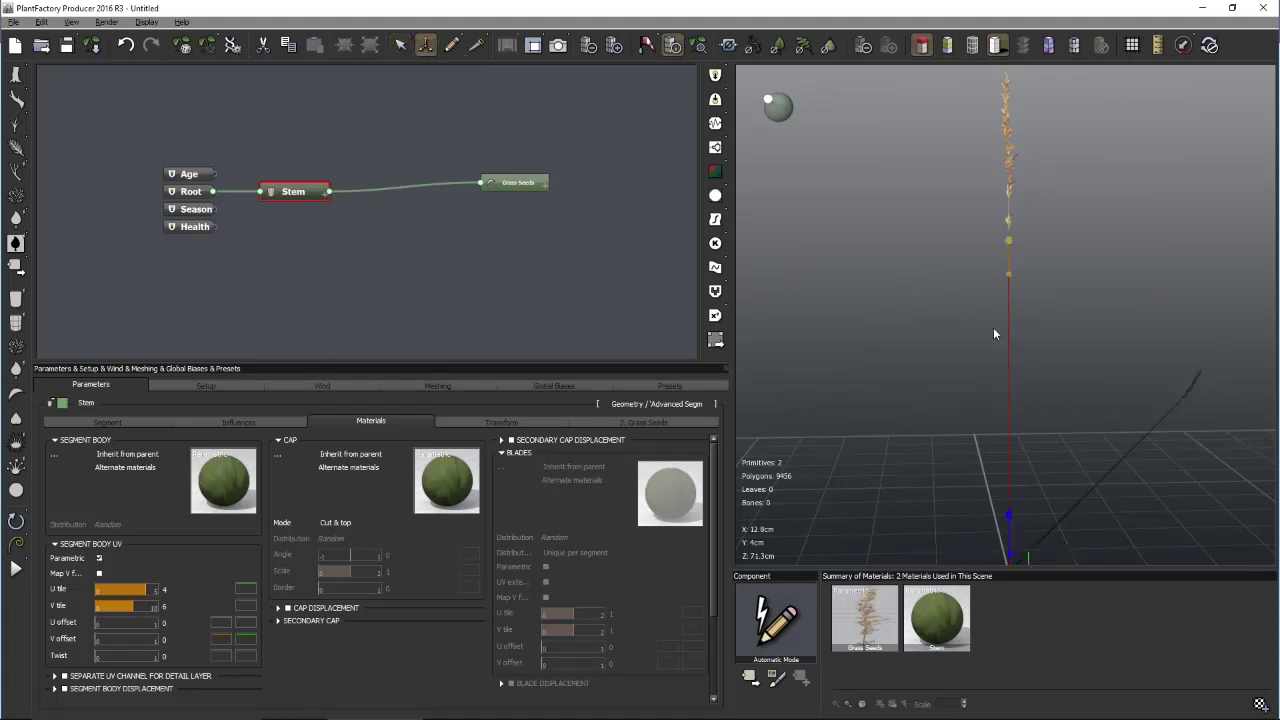
click(1012, 384)
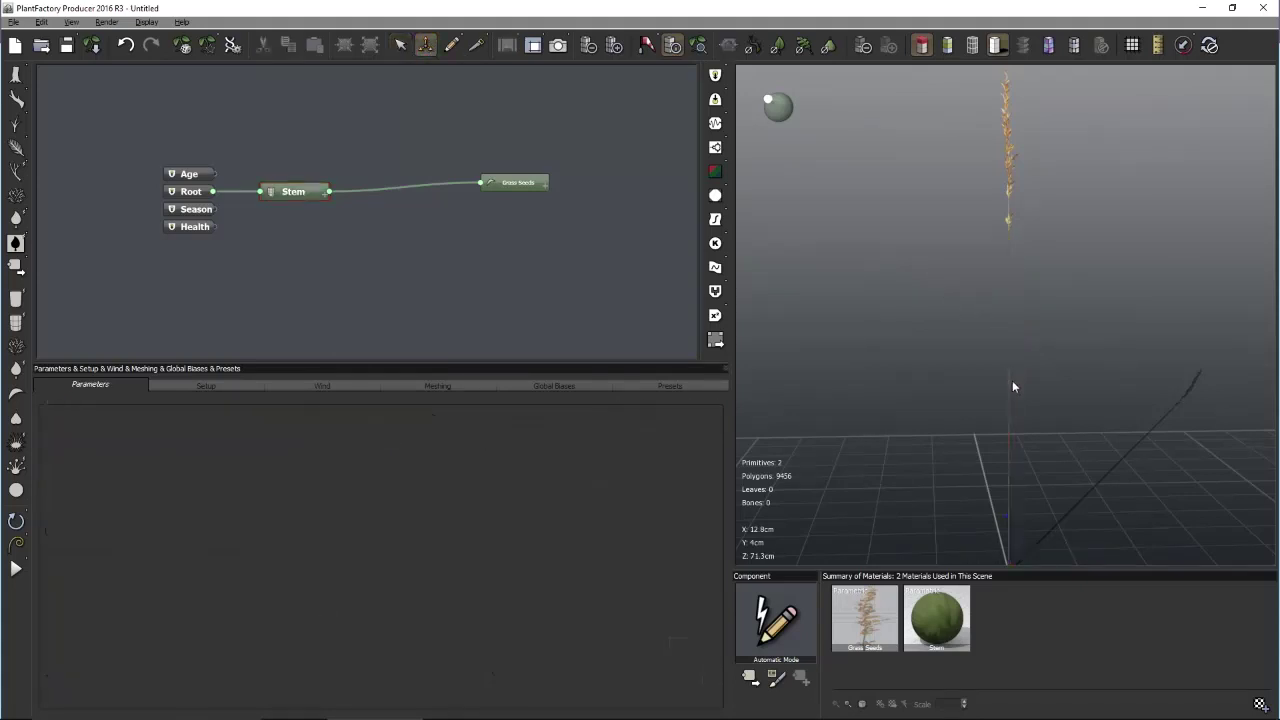
scroll(1023, 318, up, 5)
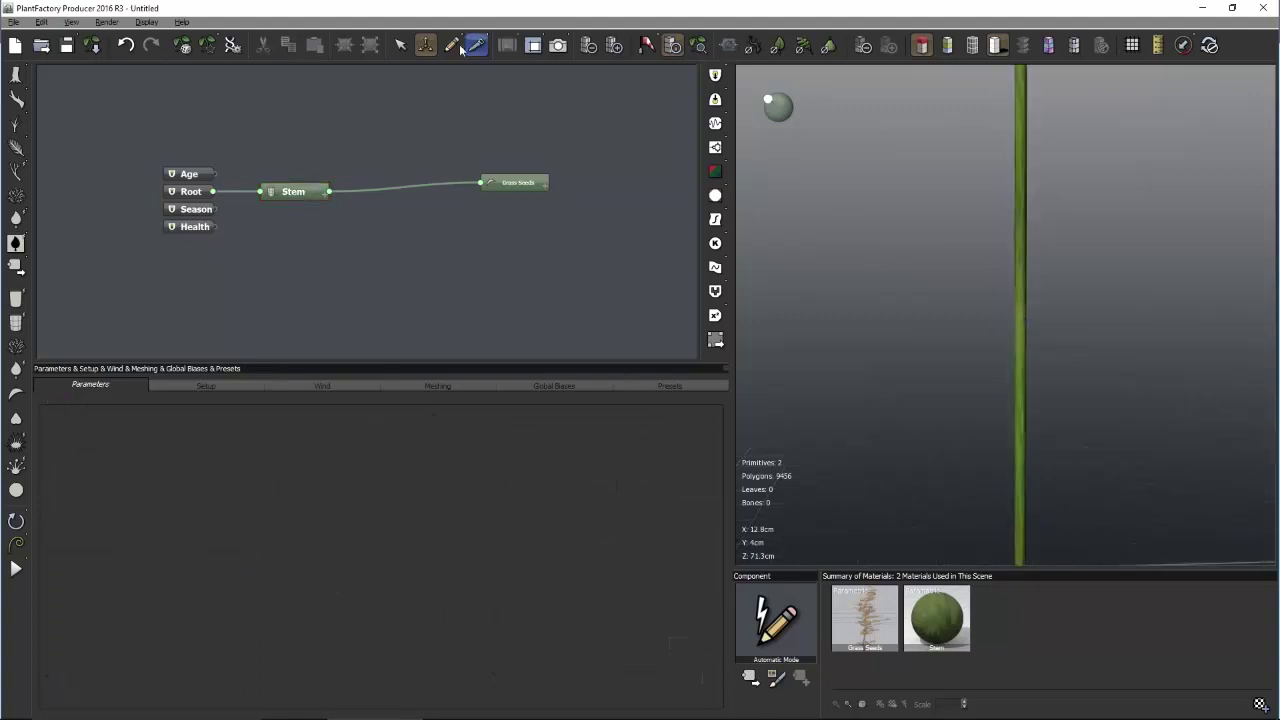
click(1017, 229)
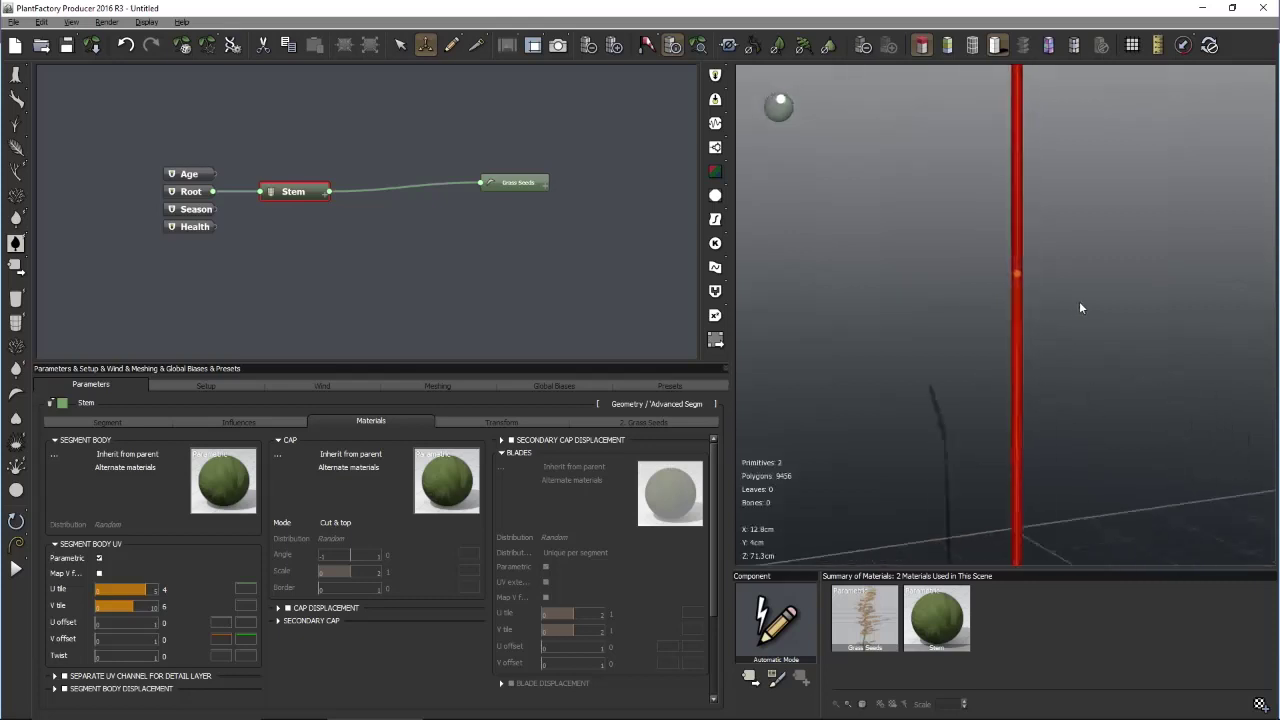
Drag the stem's control points to bend it into a gentle S-curve
drag(1014, 277, 829, 289)
scroll(980, 274, down, 3)
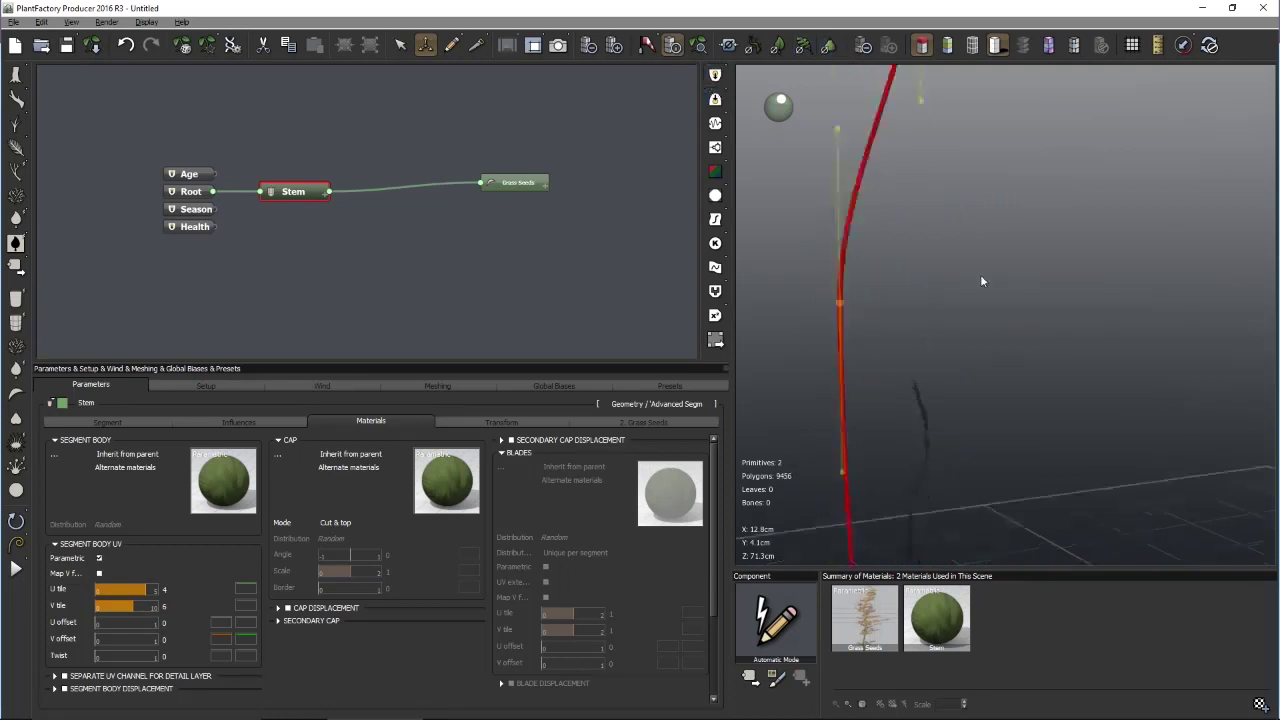
drag(853, 376, 870, 398)
right_drag(952, 376, 662, 386)
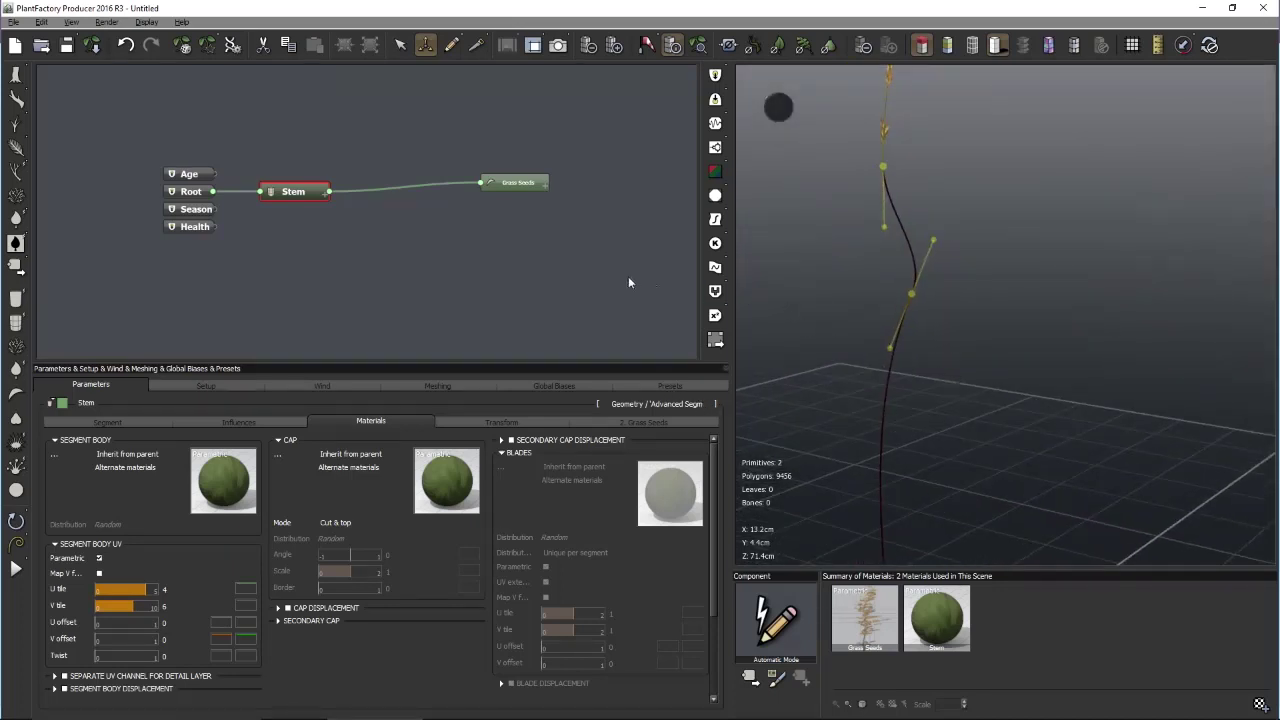
mouse_move(978, 352)
right_down()
mouse_move(1016, 319)
mouse_move(1010, 259)
right_up()
right_click(1010, 259)
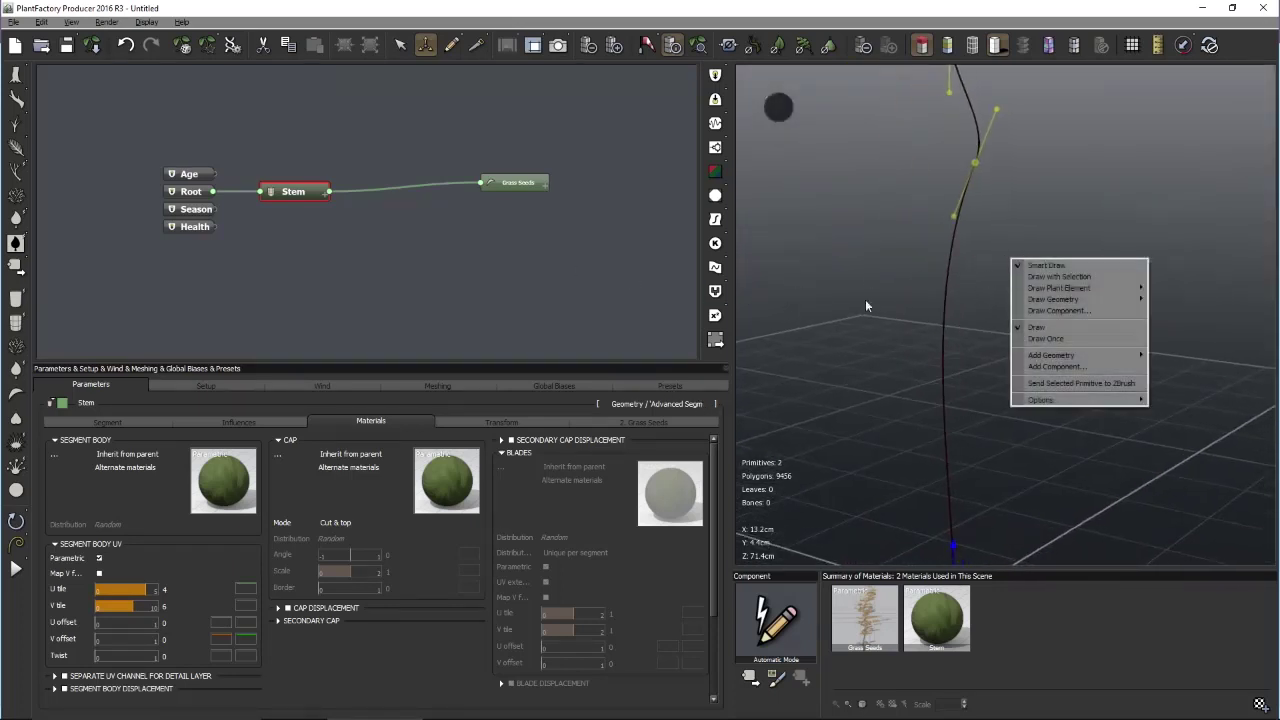
drag(578, 268, 571, 271)
right_drag(1146, 227, 1066, 181)
right_drag(946, 240, 1238, 295)
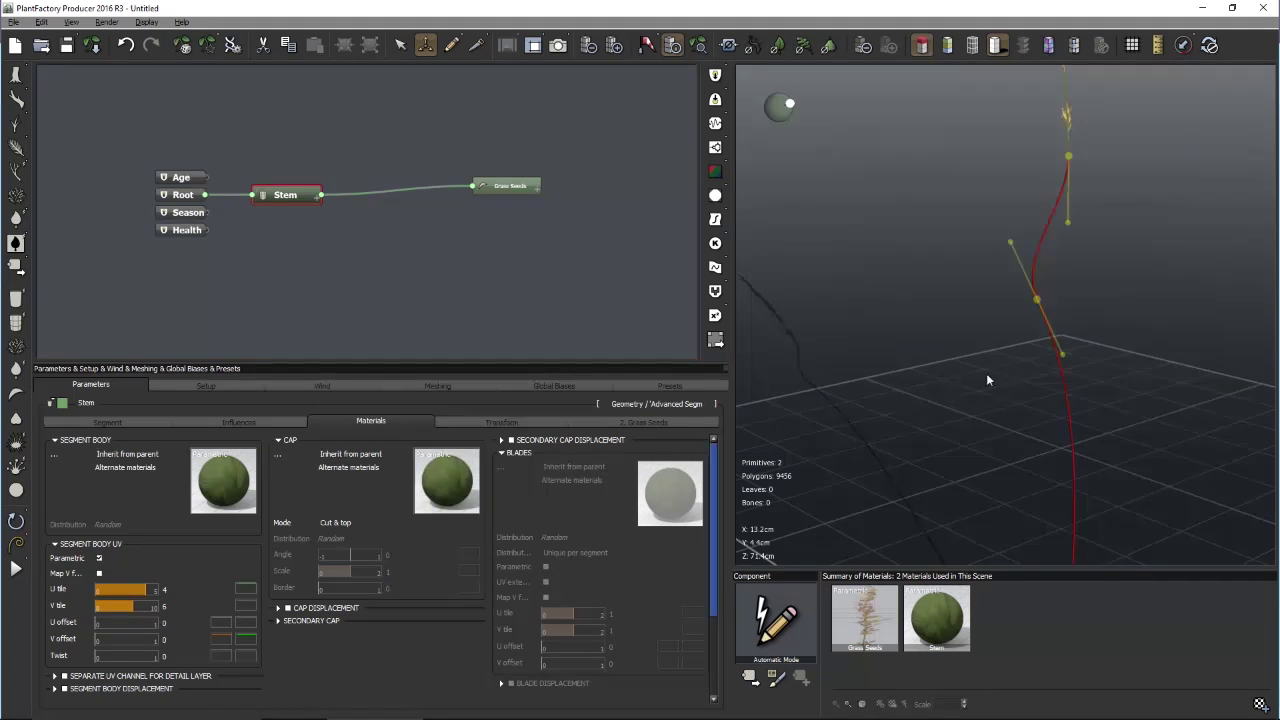
click(135, 421)
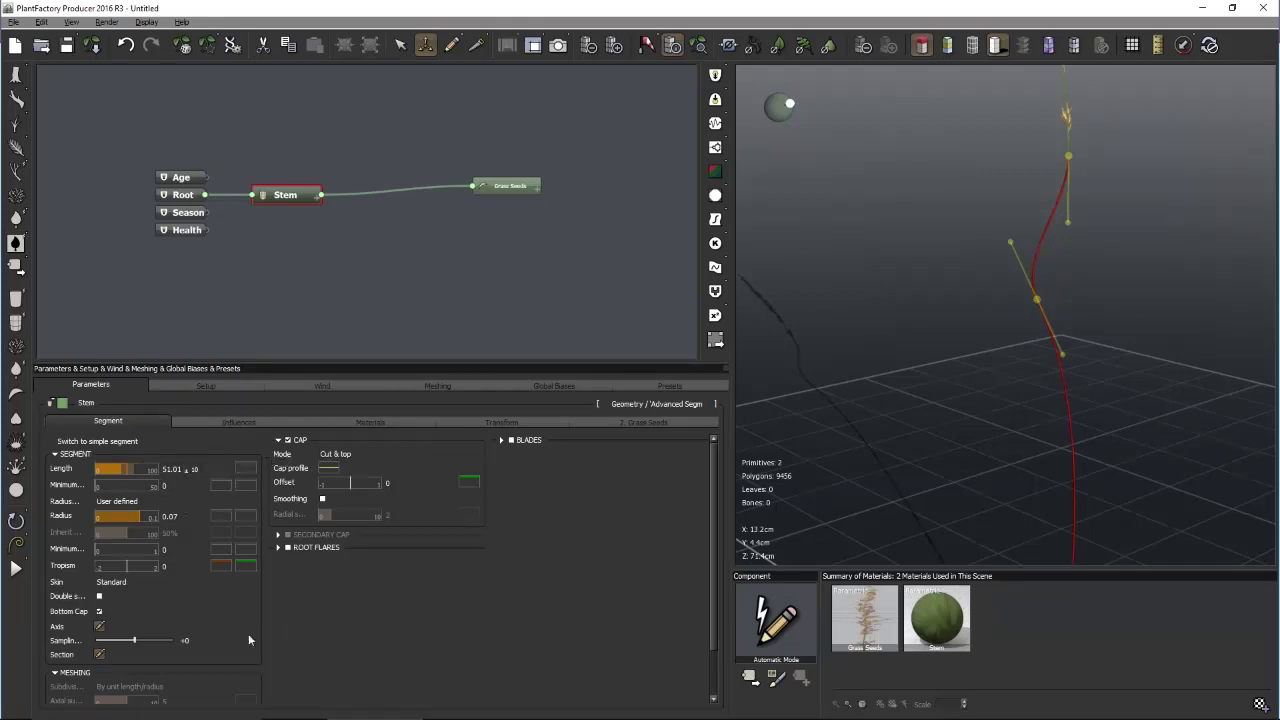
Curve the stem by dragging an axis control point in the Axis Spline Editor
click(99, 628)
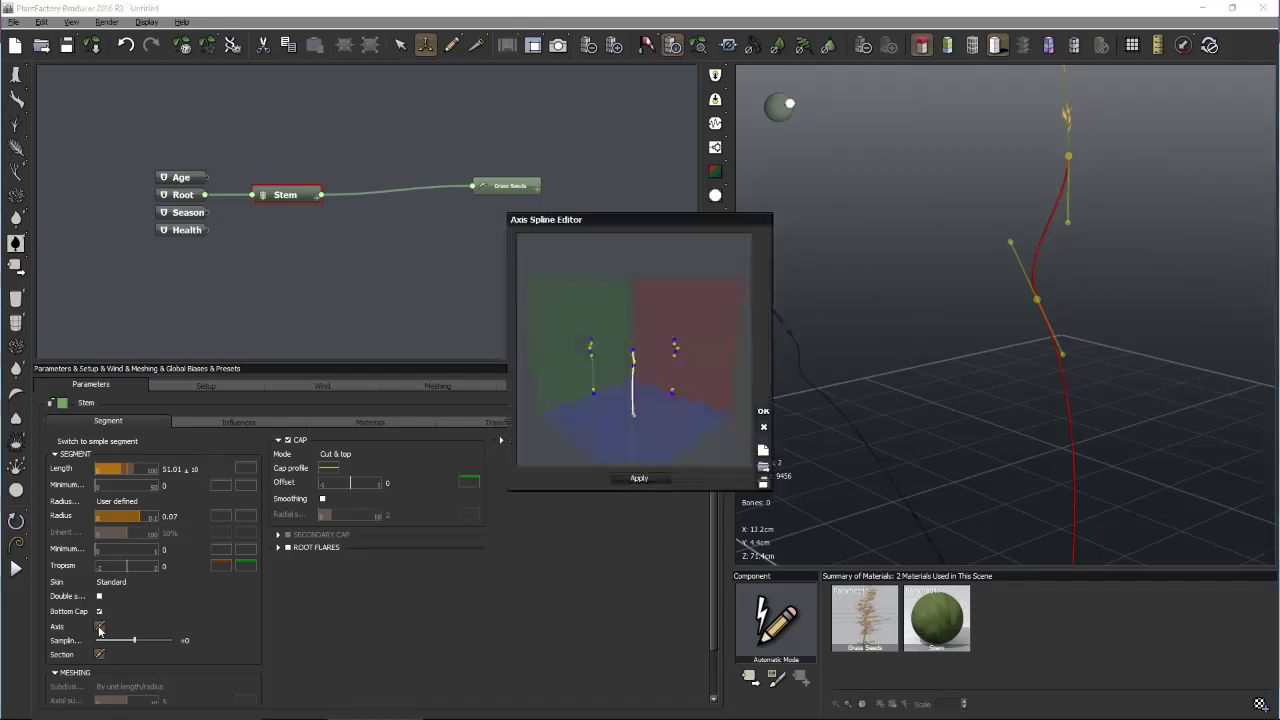
mouse_move(631, 397)
mouse_down()
mouse_move(666, 389)
mouse_move(649, 374)
mouse_move(604, 434)
mouse_move(646, 397)
mouse_up()
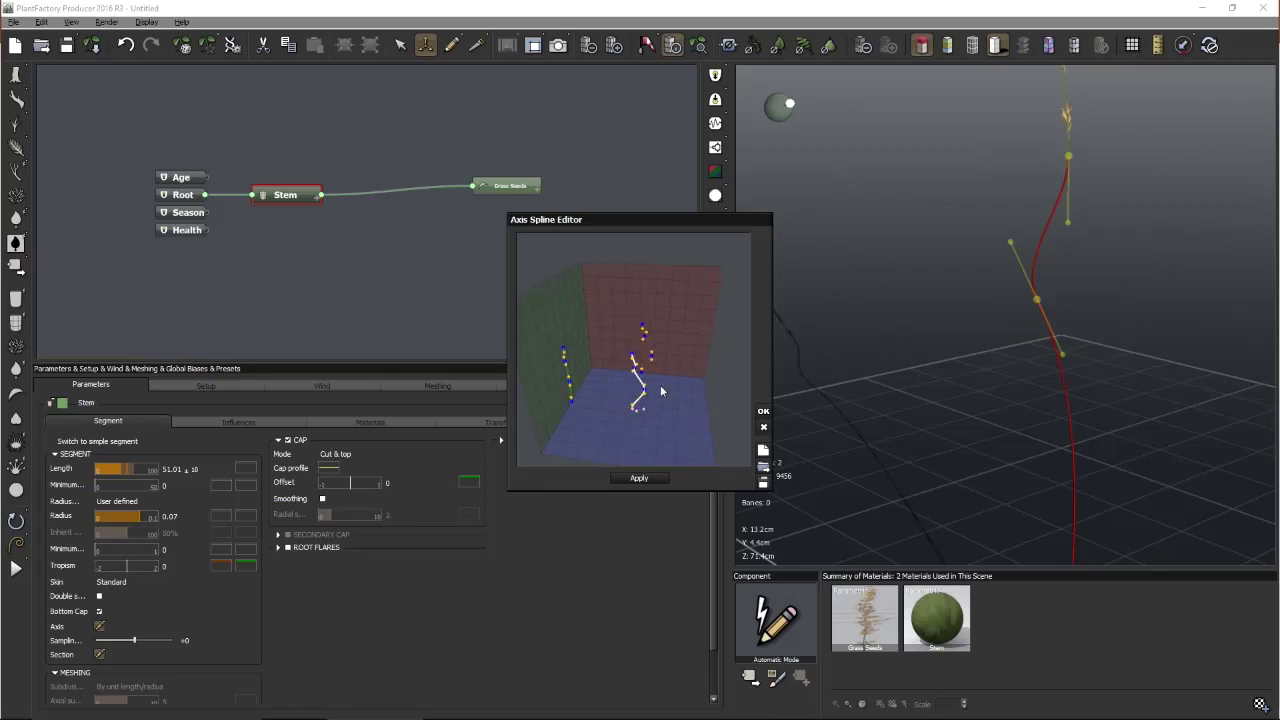
drag(573, 389, 672, 374)
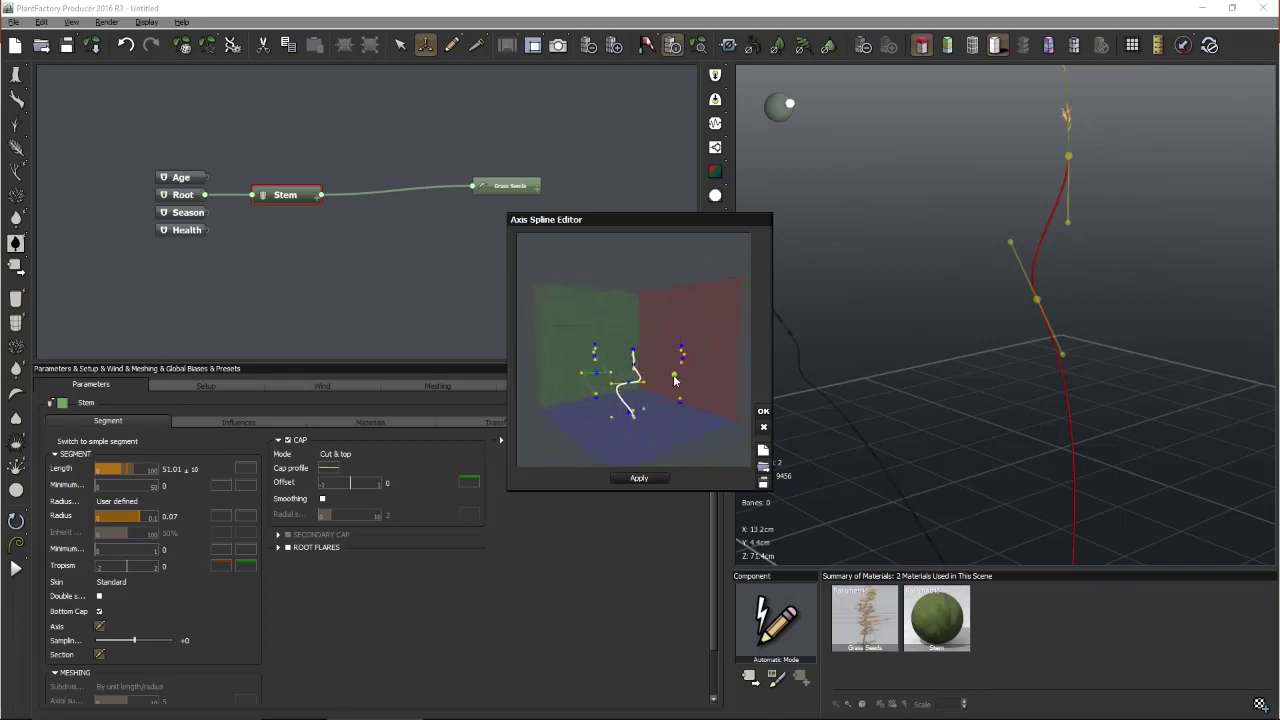
click(763, 410)
drag(1011, 388, 882, 388)
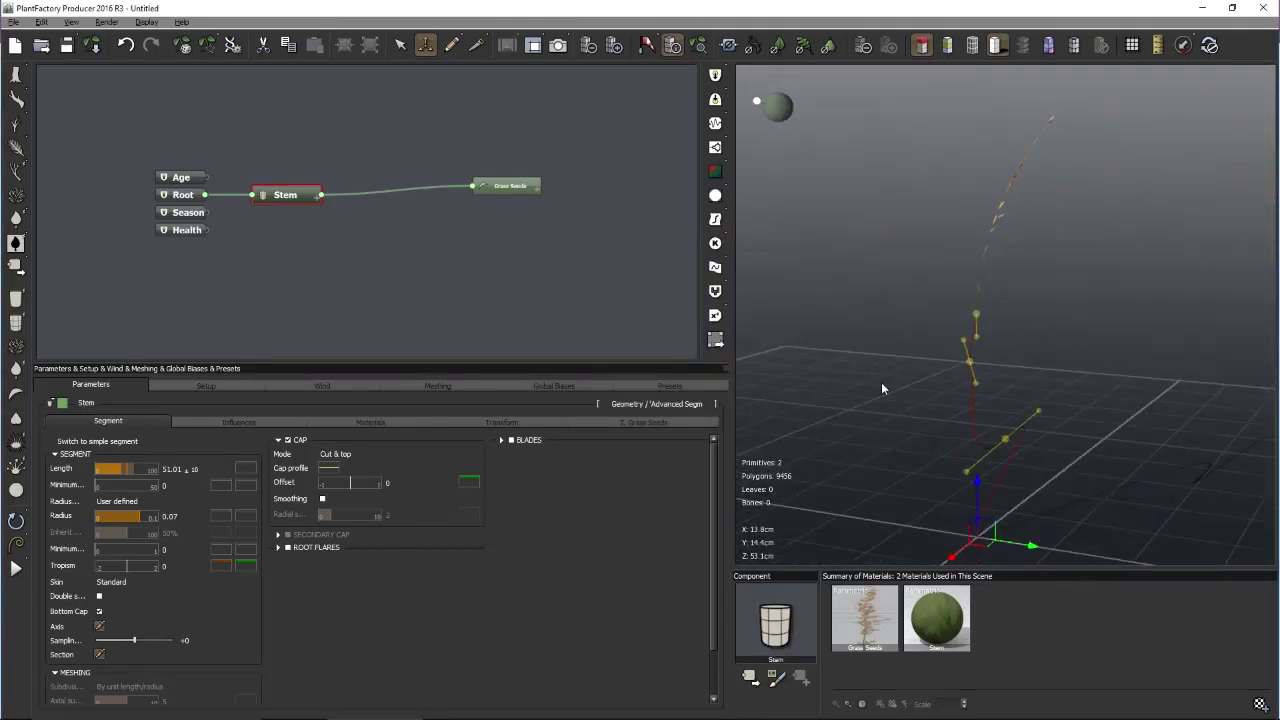
Reset the stem's Axis parameter so it stands straight and vertical again
right_click(98, 630)
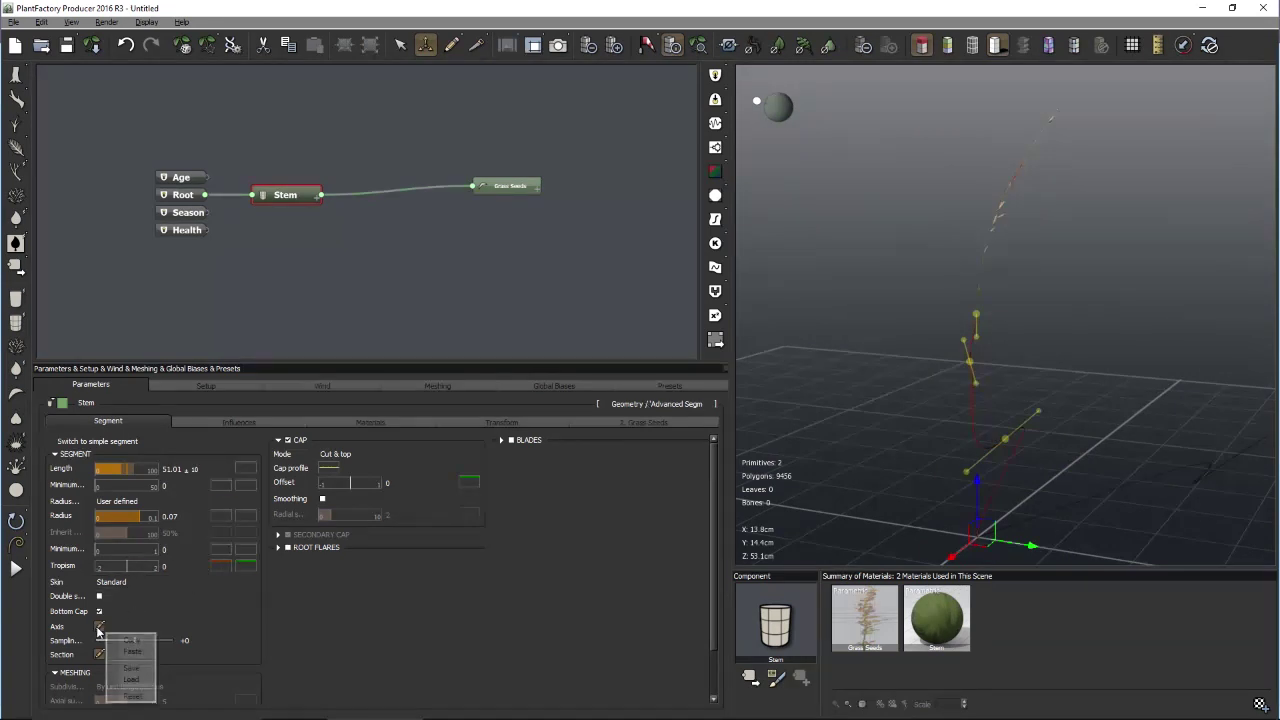
click(129, 696)
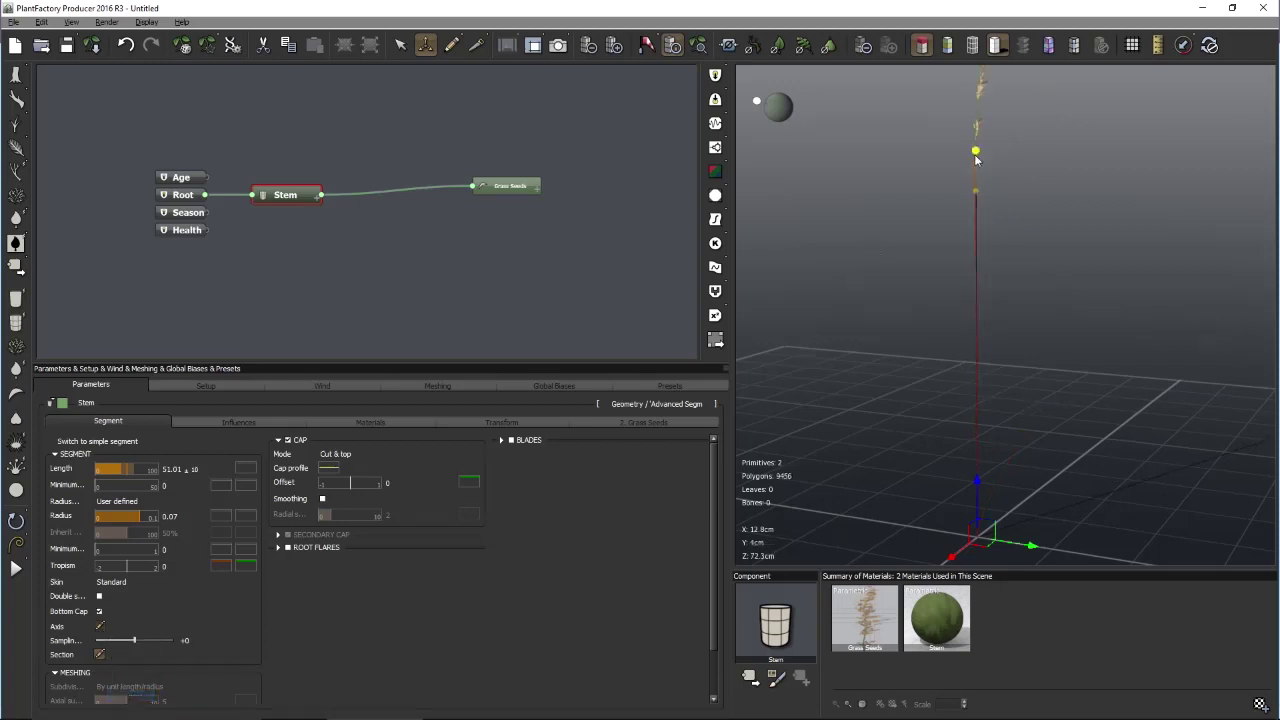
drag(1005, 359, 1043, 352)
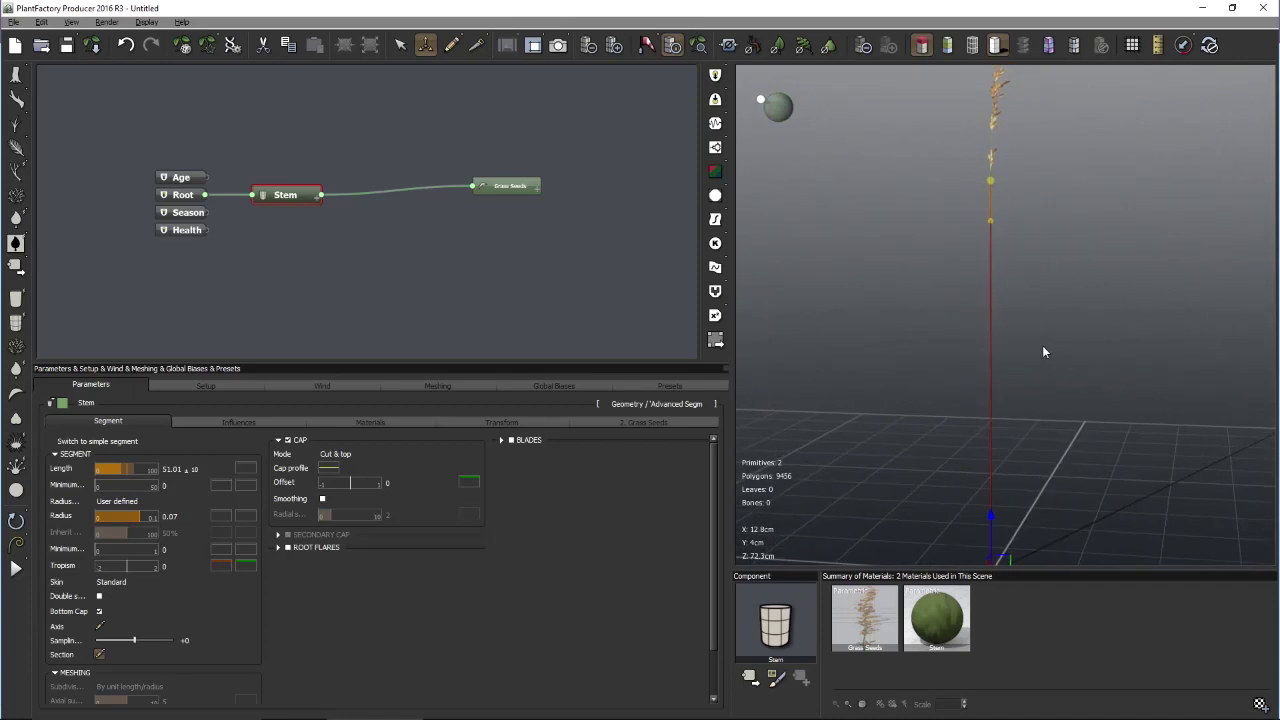
click(245, 421)
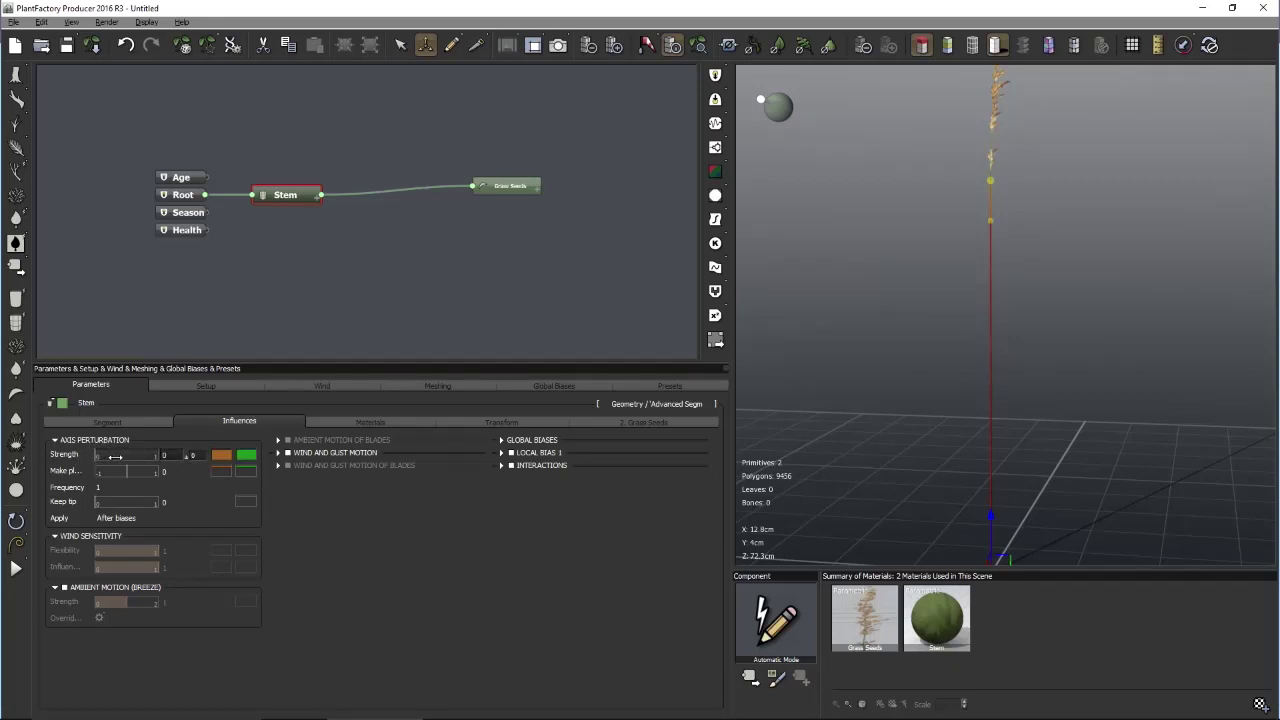
Set the stem's Axis Perturbation strength to 0.5
scroll(961, 363, up, 5)
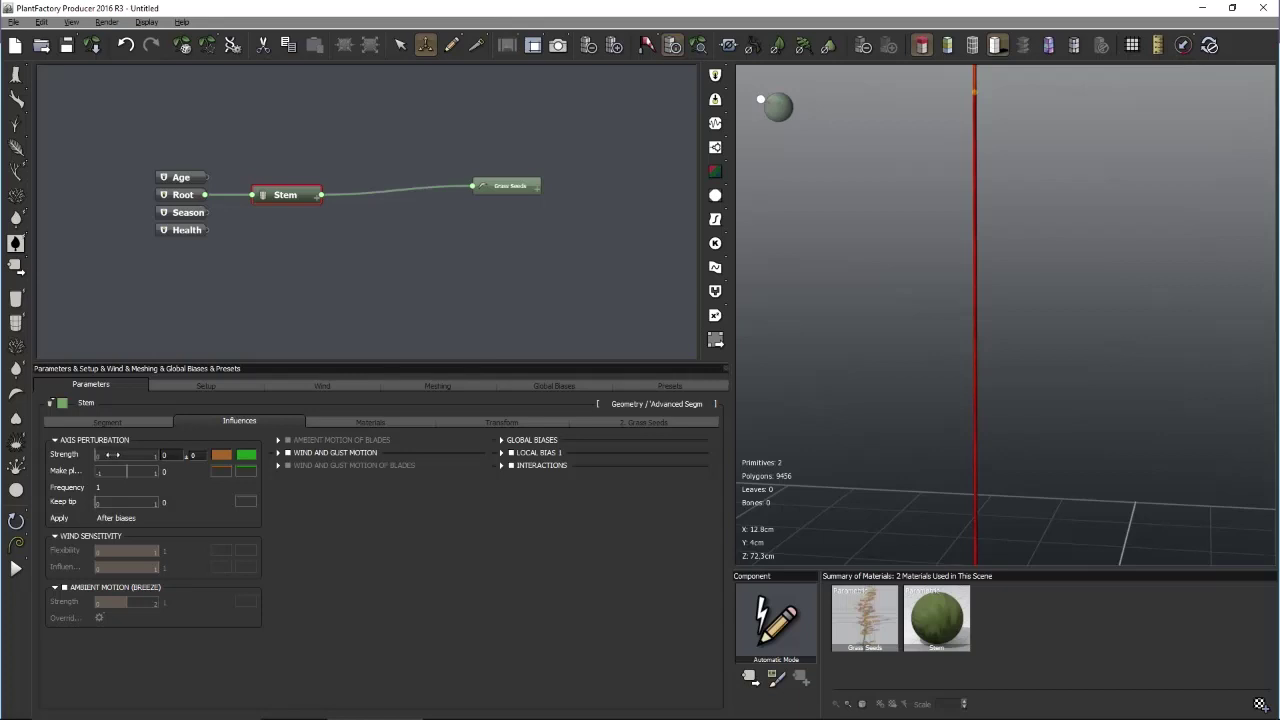
double_click(172, 456)
text(0.5)
key(Return)
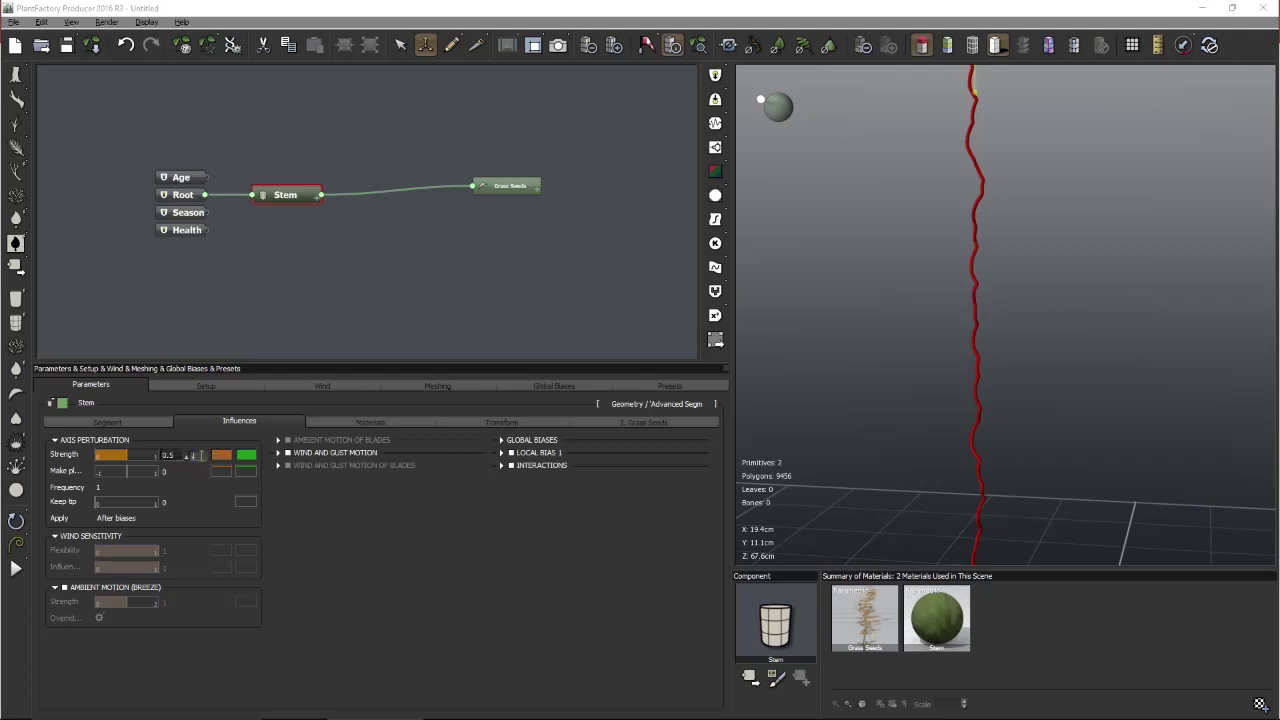
key(Return)
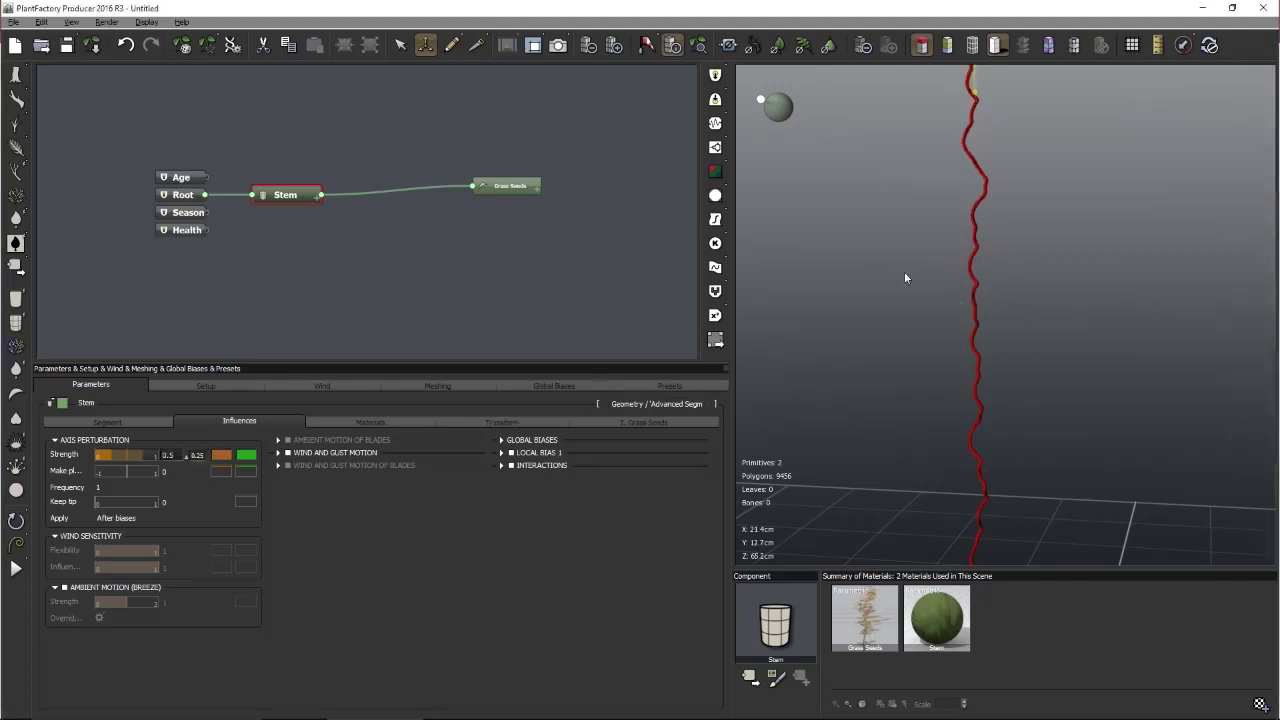
right_drag(904, 271, 920, 229)
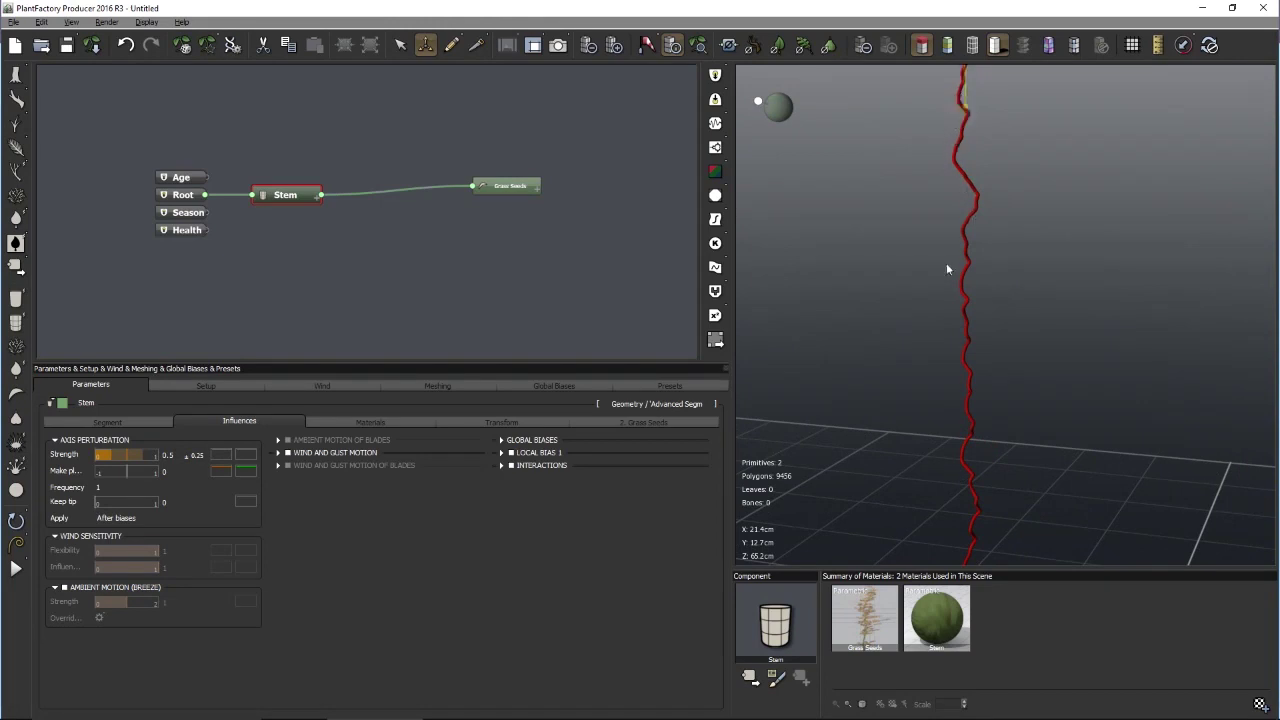
right_drag(975, 380, 1050, 370)
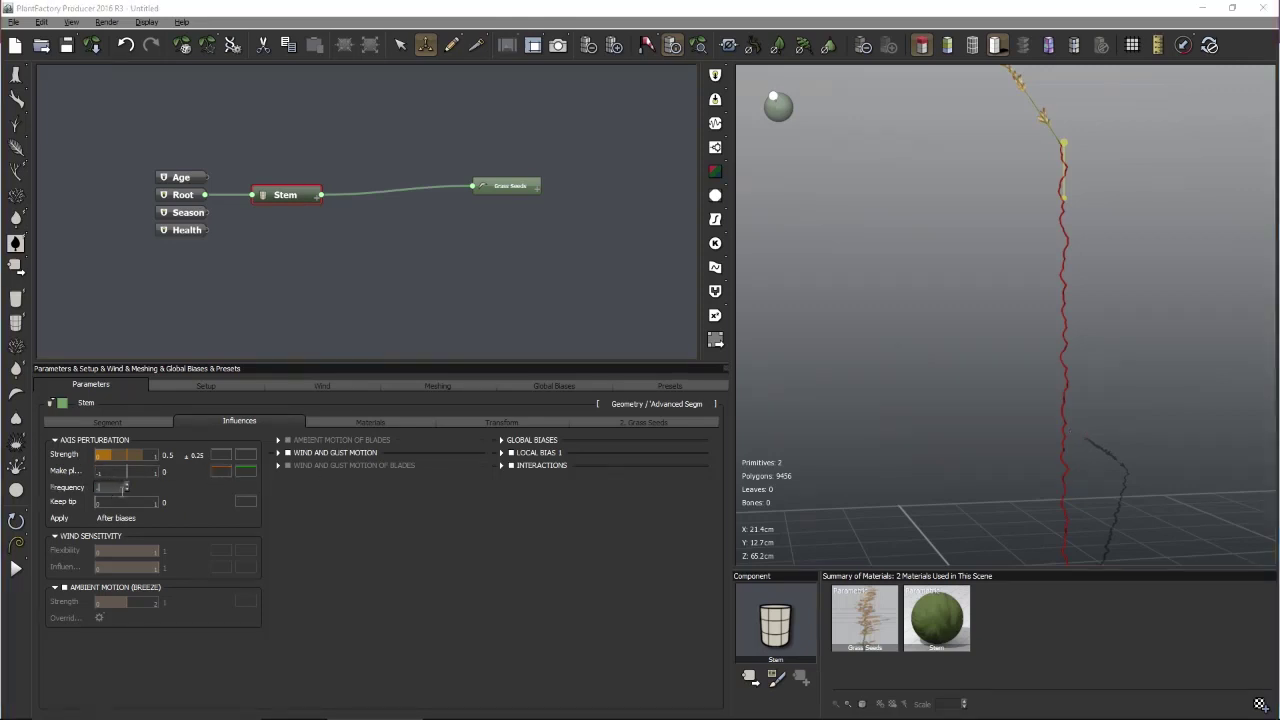
Set perturbation frequency to 0.1 and deselect the stem to preview the wave
click(125, 487)
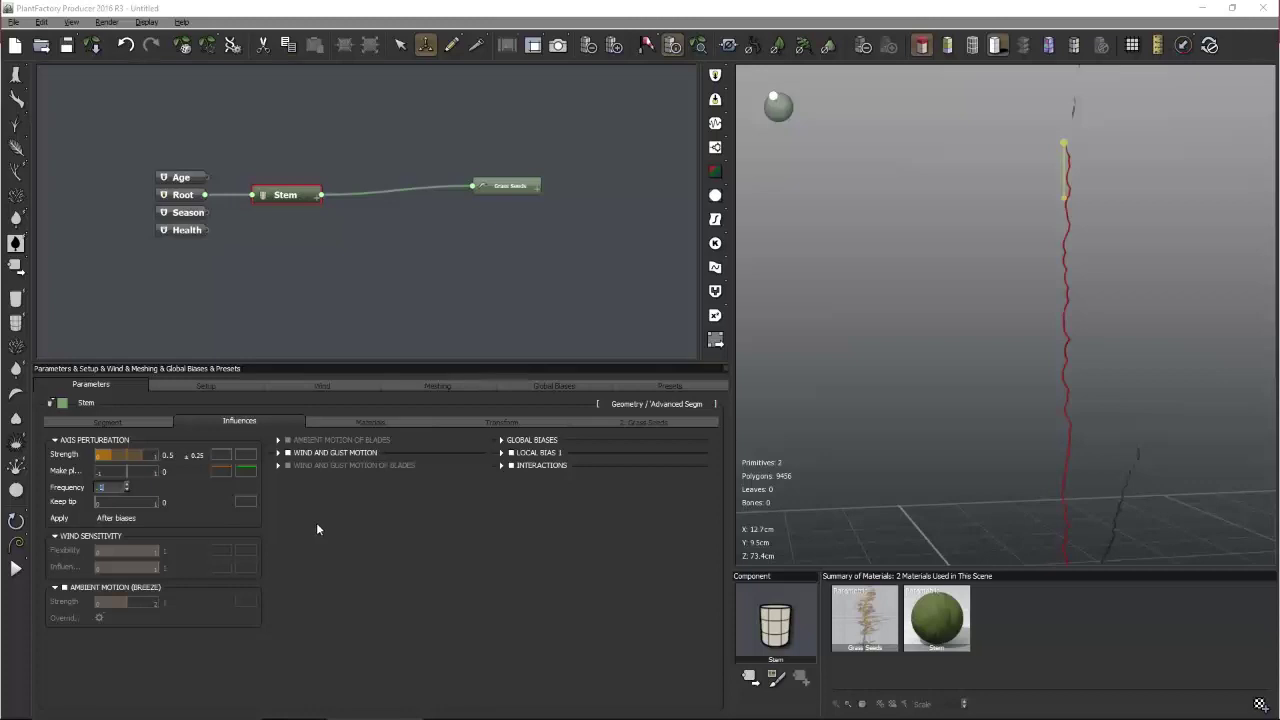
text(0.1)
mouse_move(943, 322)
mouse_down()
mouse_move(1079, 370)
mouse_move(1066, 428)
mouse_move(1014, 418)
mouse_move(900, 355)
mouse_up()
click(532, 259)
drag(1111, 392, 789, 316)
drag(900, 232, 1106, 188)
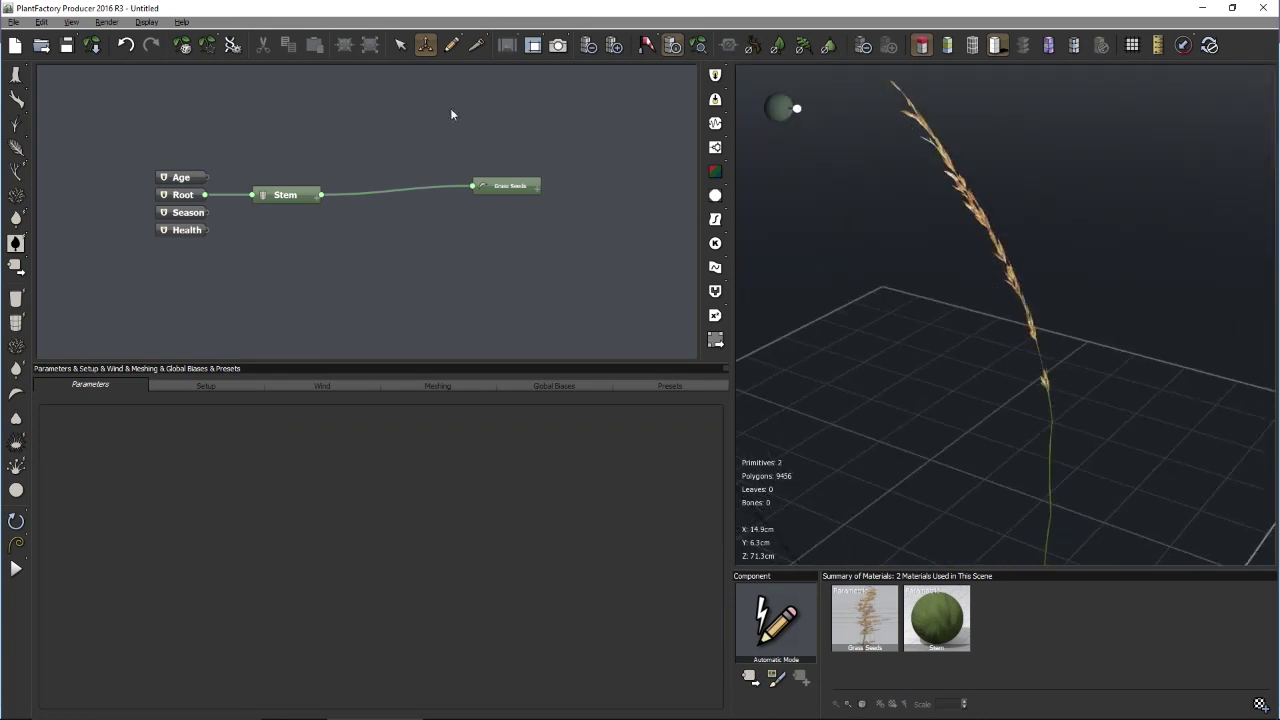
Activate the Stem's Make planar parameter and enlarge the parameters panel and 3-D view
click(278, 192)
drag(928, 416, 803, 420)
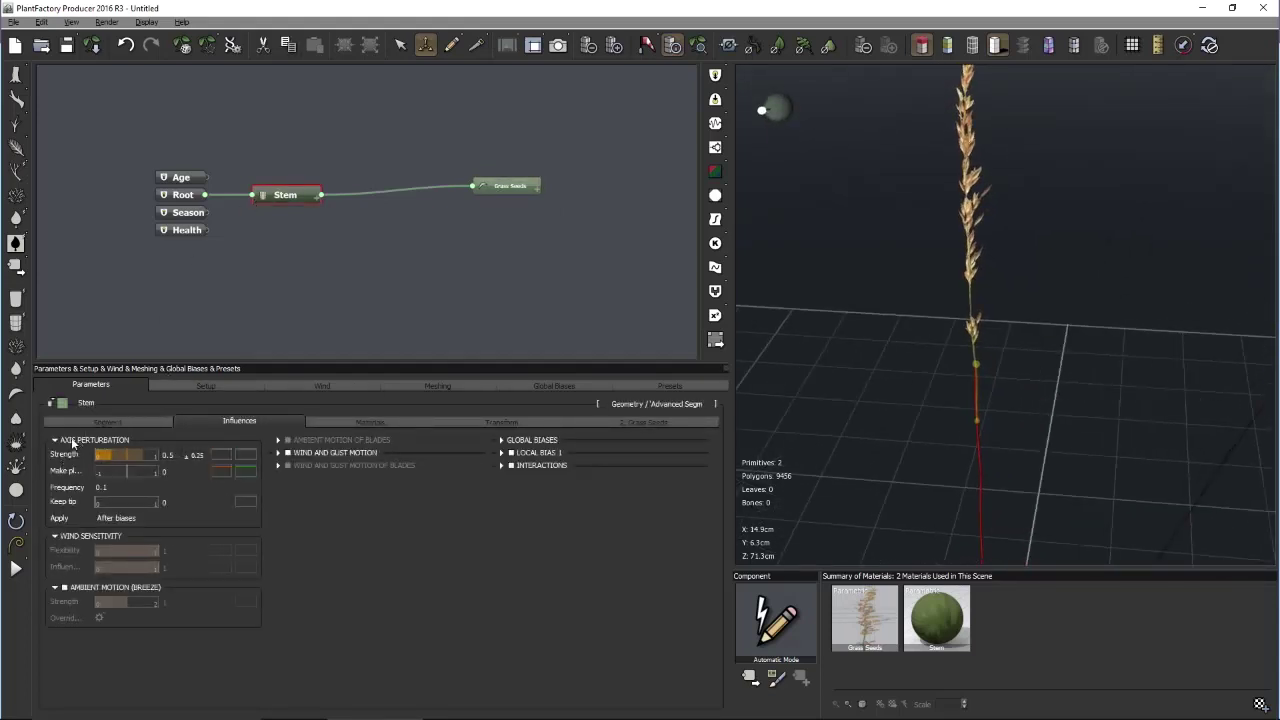
click(63, 467)
drag(381, 362, 394, 266)
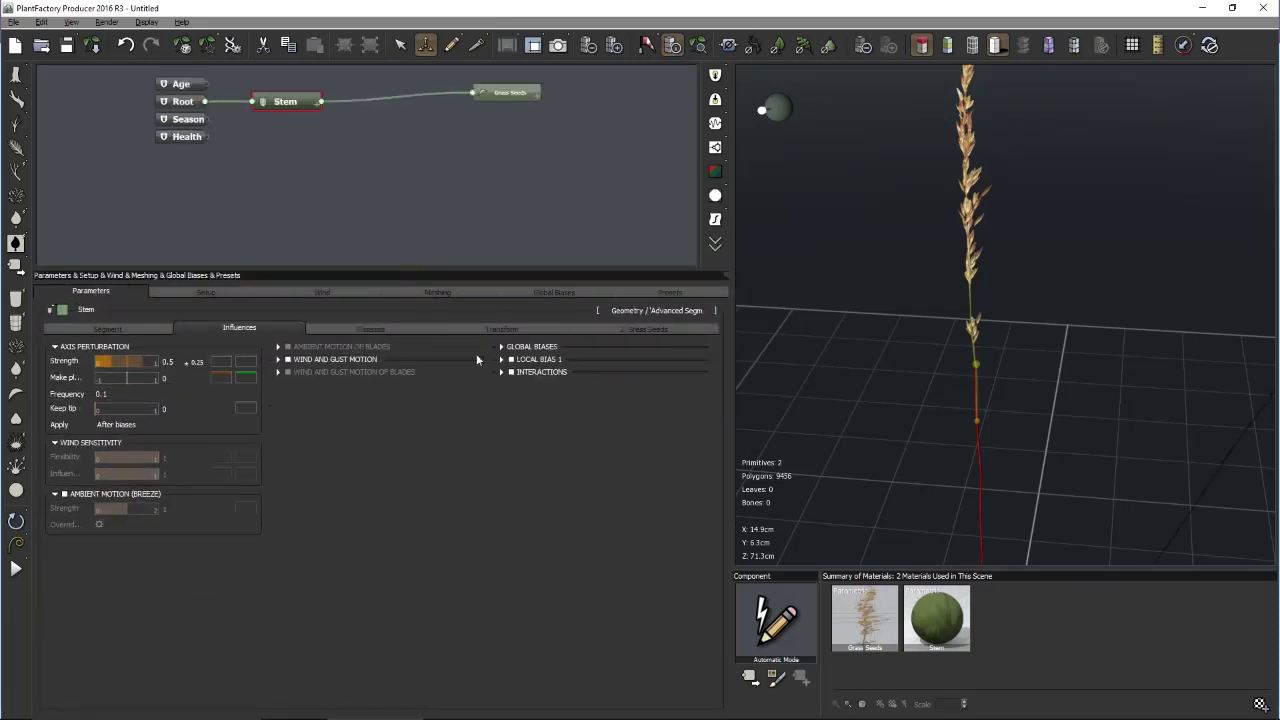
drag(733, 379, 619, 374)
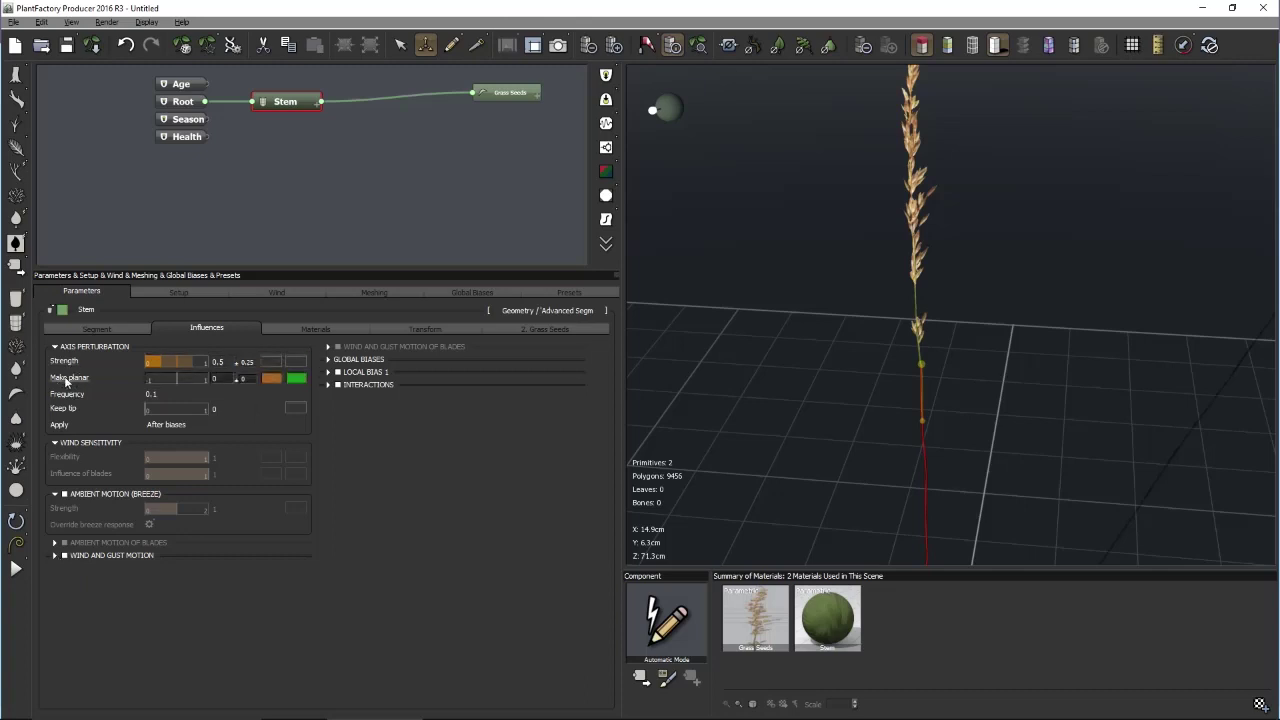
Enter 1 for Make planar and review the grass from new angles
click(216, 378)
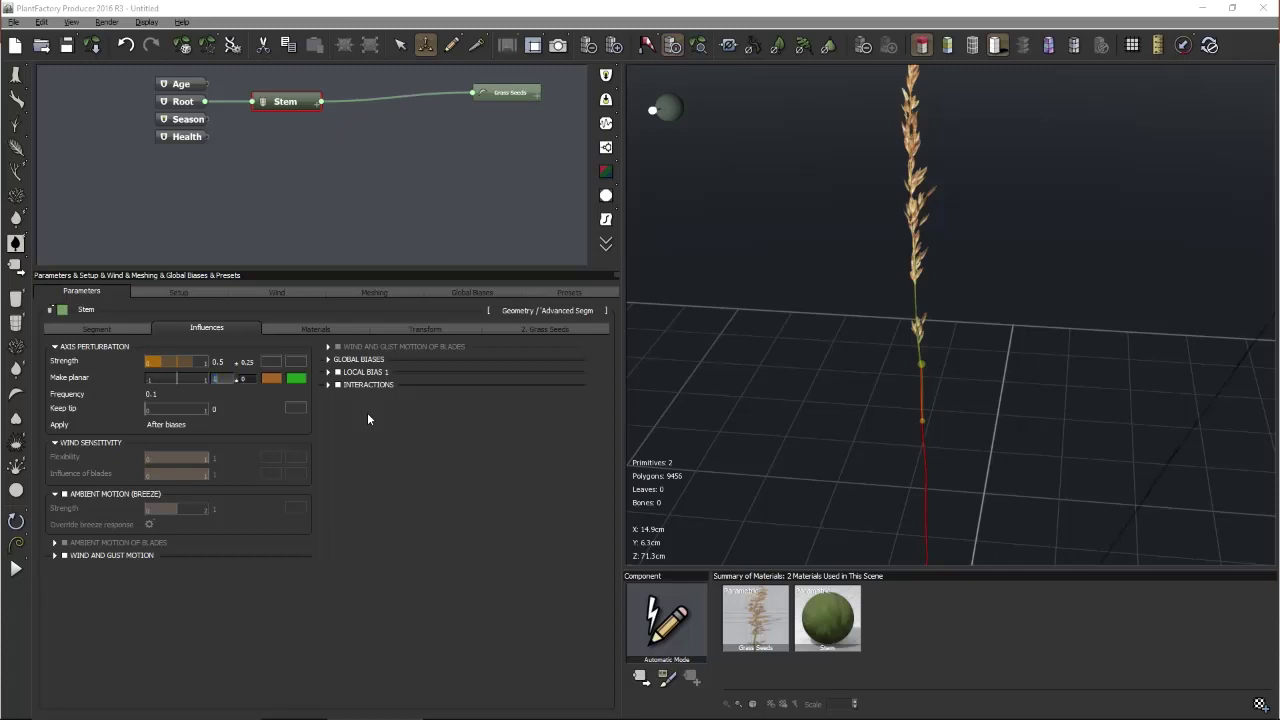
text(1)
key(Return)
drag(950, 378, 898, 382)
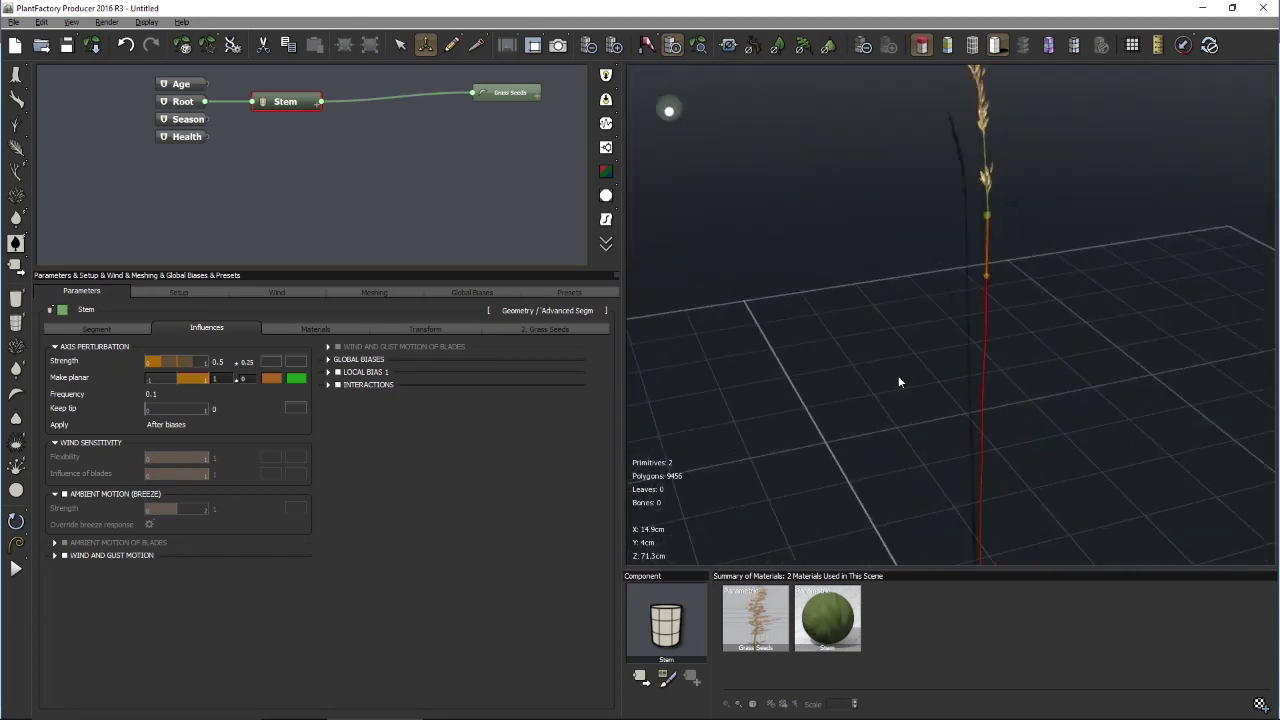
click(570, 167)
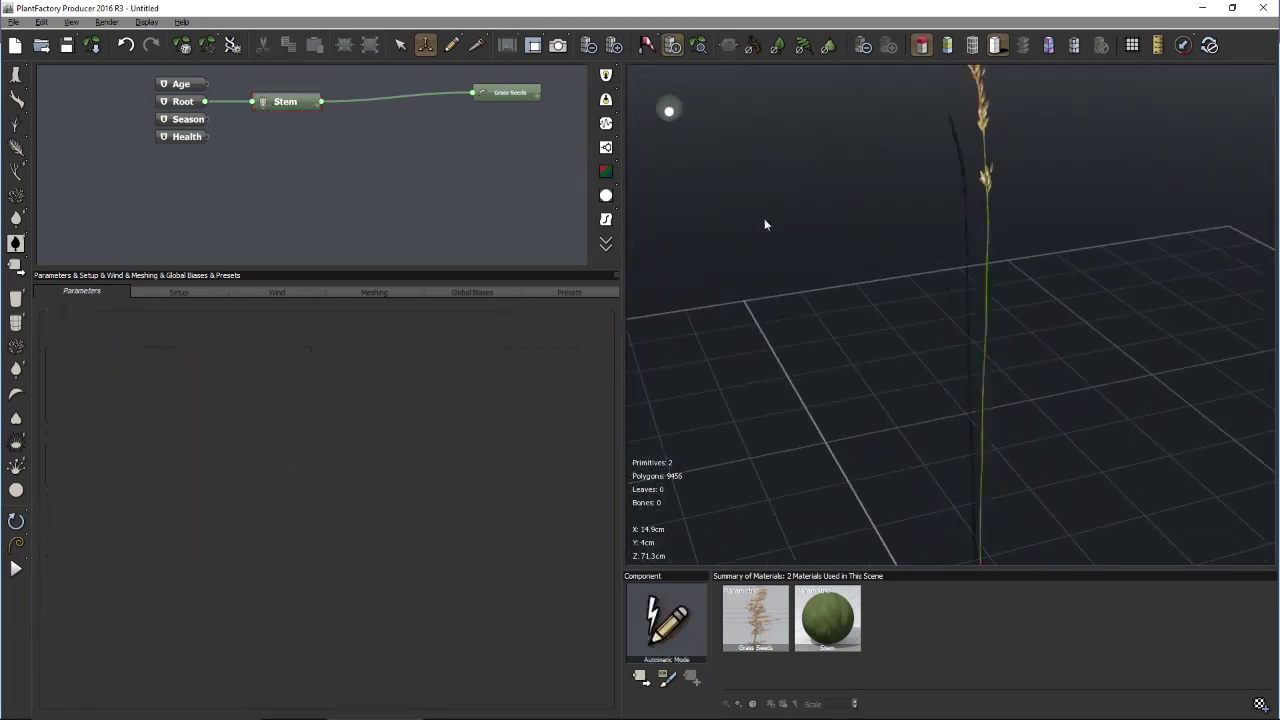
mouse_move(962, 243)
mouse_down()
mouse_move(1091, 244)
mouse_move(1061, 201)
mouse_move(1031, 263)
mouse_move(974, 249)
mouse_up()
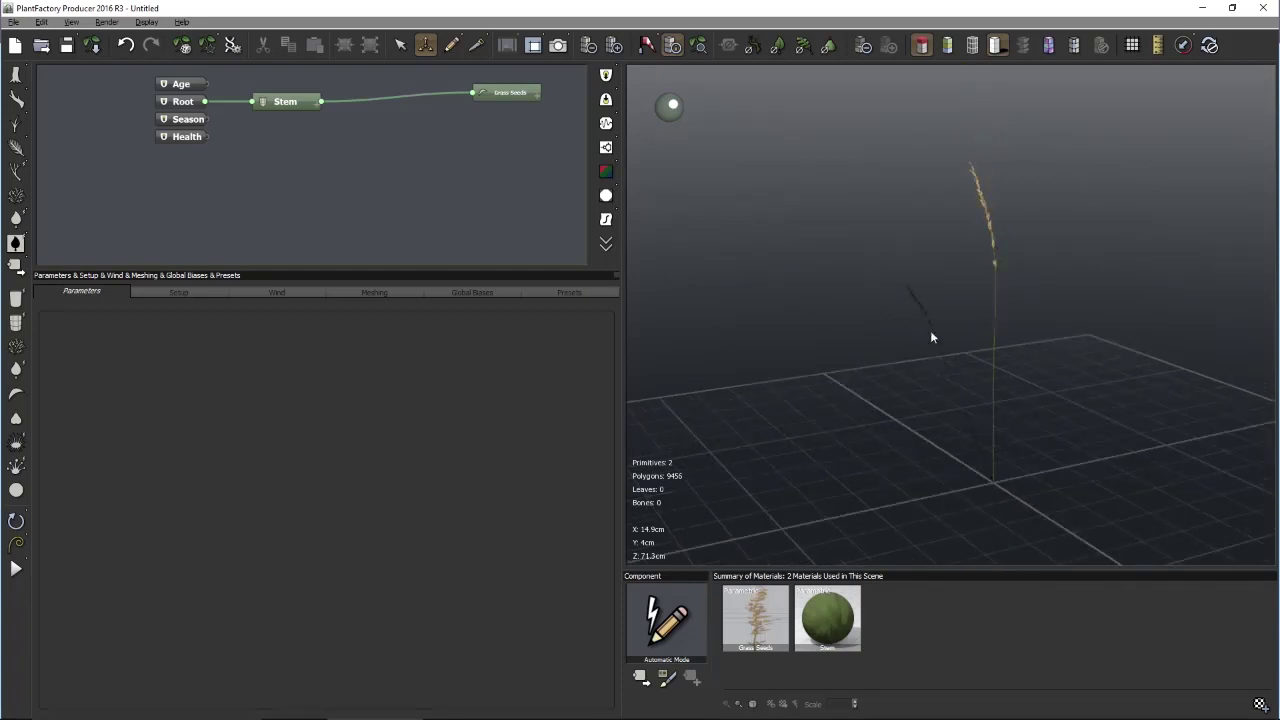
mouse_move(948, 339)
mouse_down()
mouse_move(899, 345)
mouse_move(968, 349)
mouse_up()
click(286, 103)
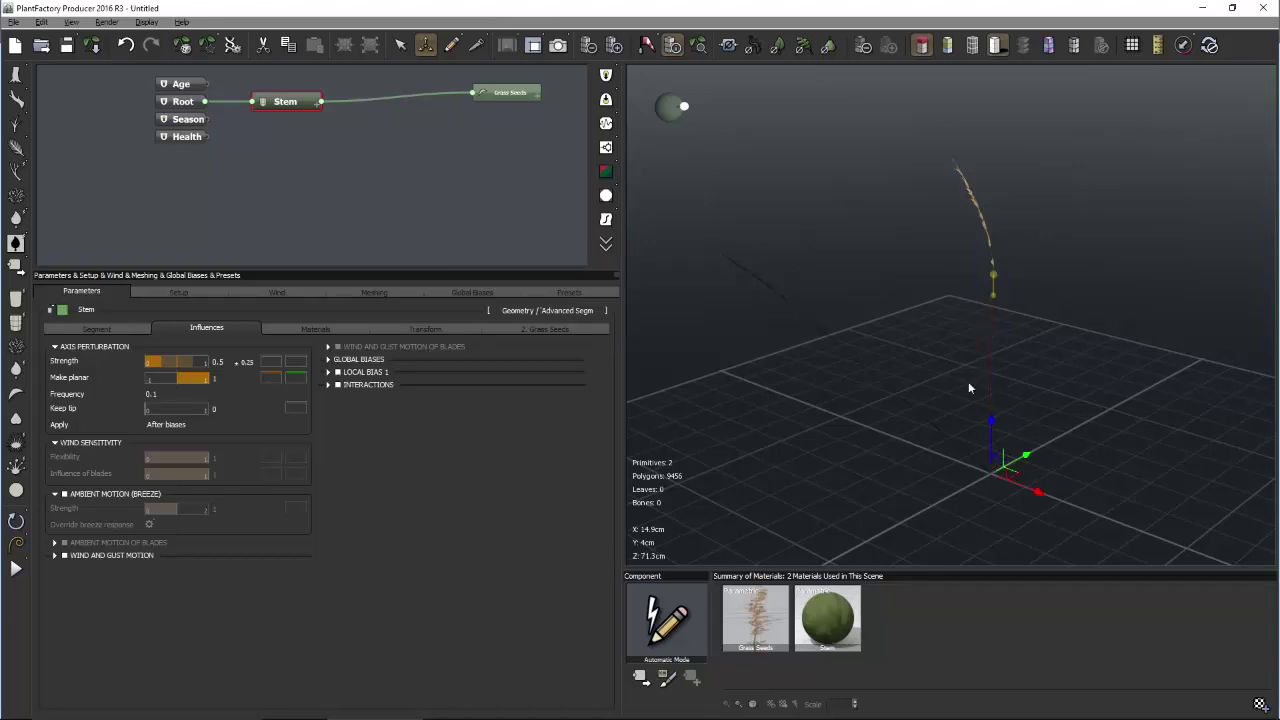
Enable Local Bias 1 as a Curl and enter -1 in Direction Z
click(337, 374)
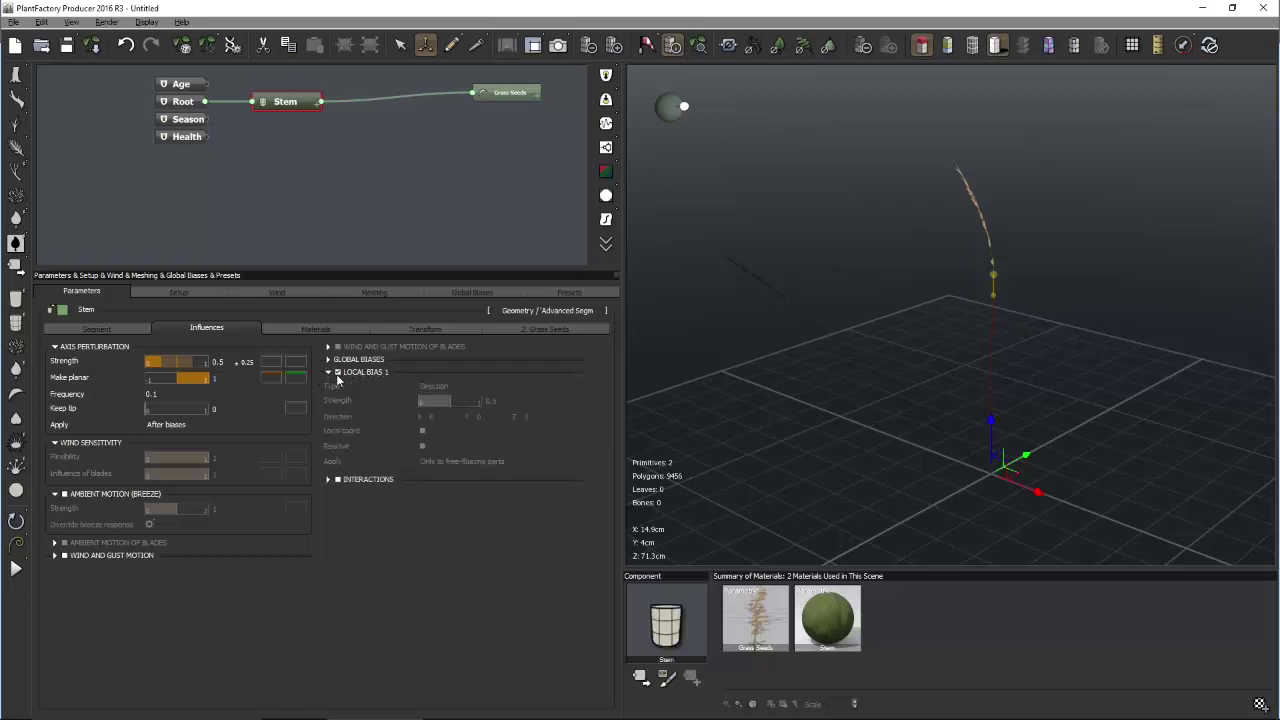
click(468, 376)
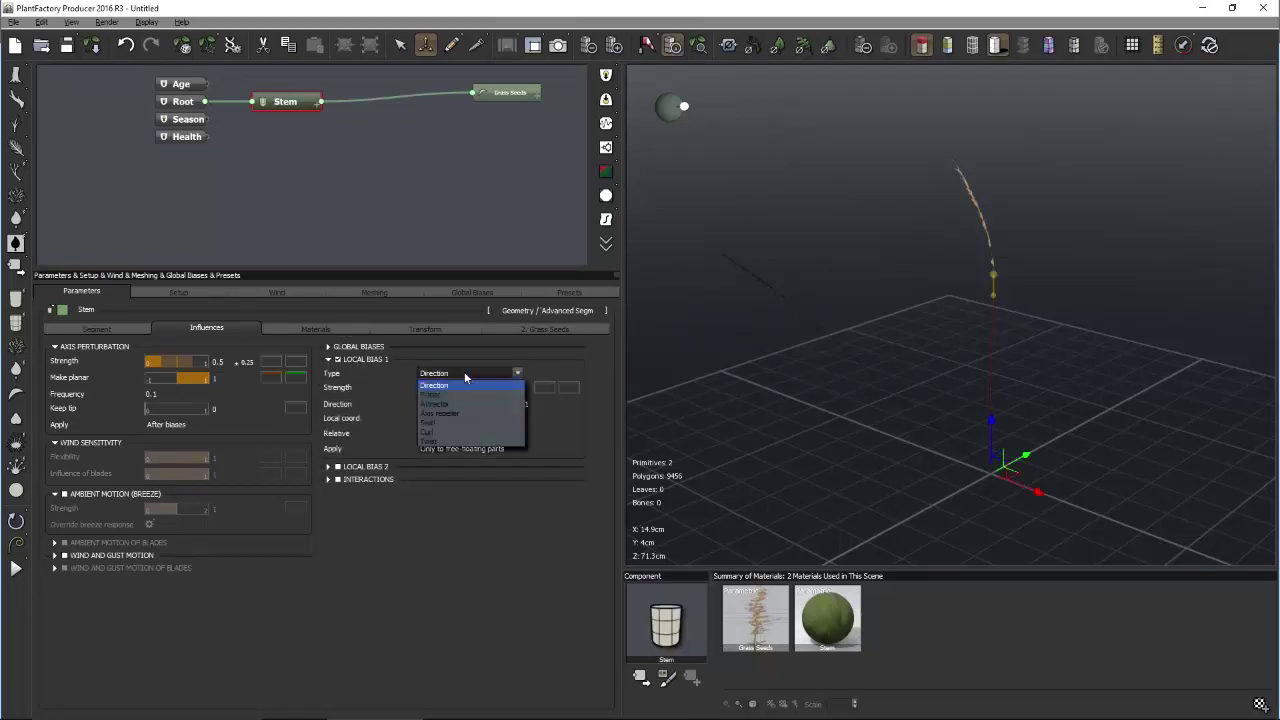
click(437, 432)
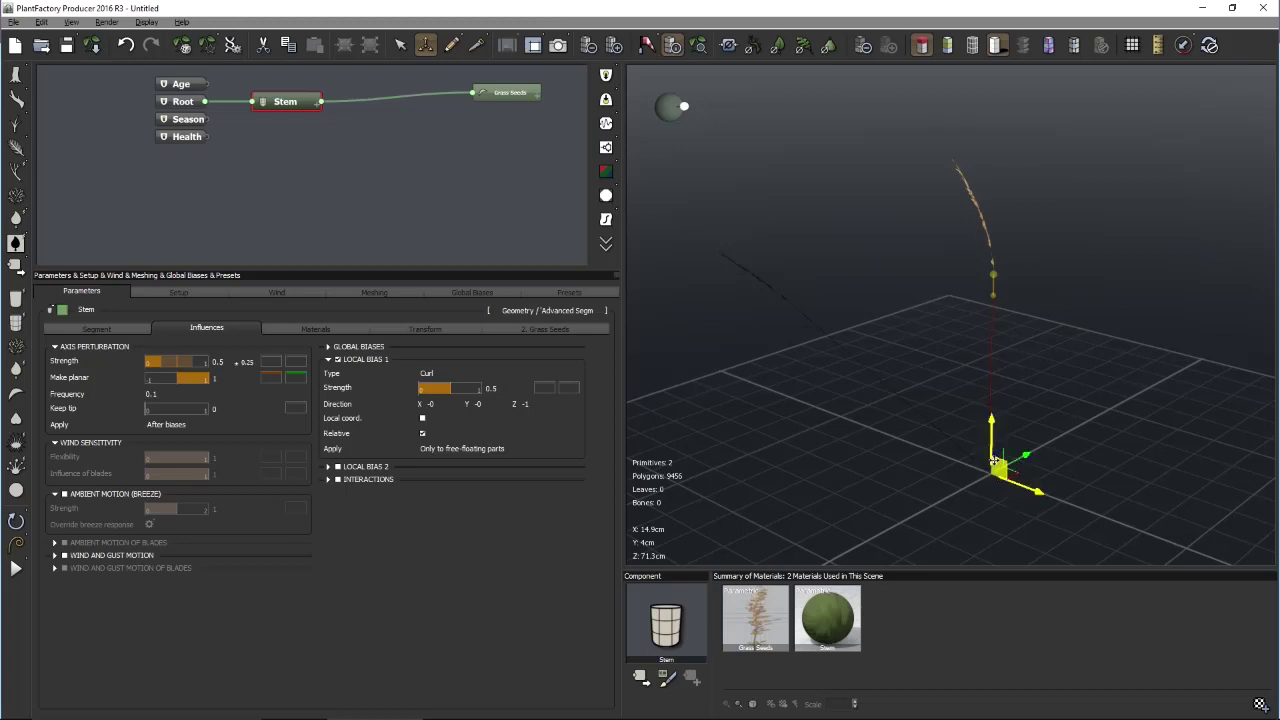
click(524, 404)
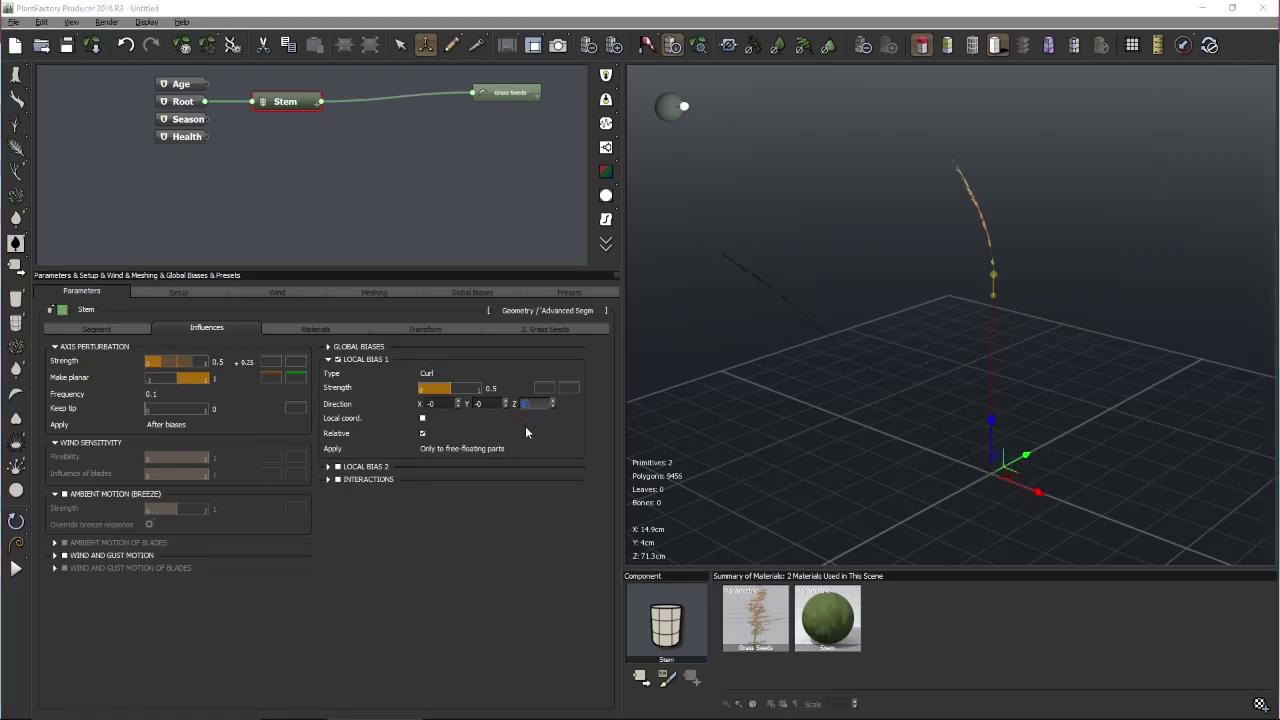
text(-1)
Set the Curl local bias direction to X 1, Y 0, Z 0
click(489, 403)
text(1)
key(Return)
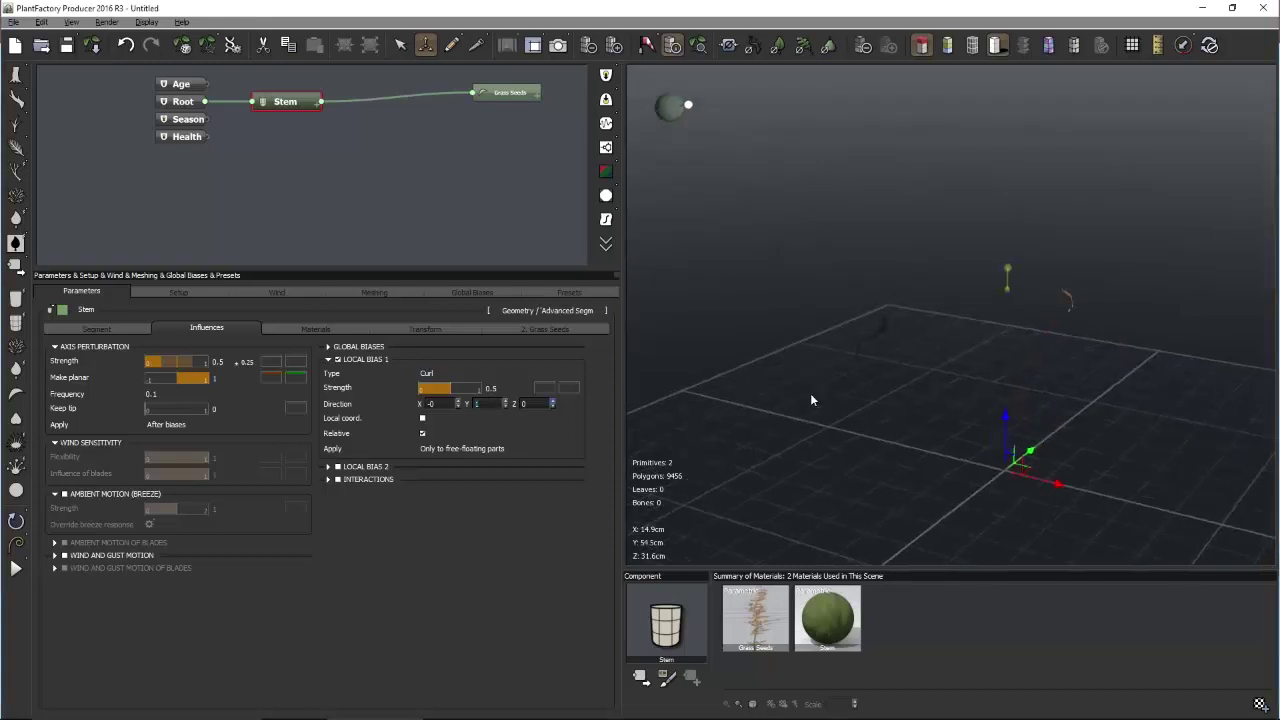
click(490, 408)
text(0)
click(443, 404)
text(1)
key(Return)
drag(841, 400, 1017, 396)
Try flipping the curl by setting direction X to -1
click(441, 404)
text(-)
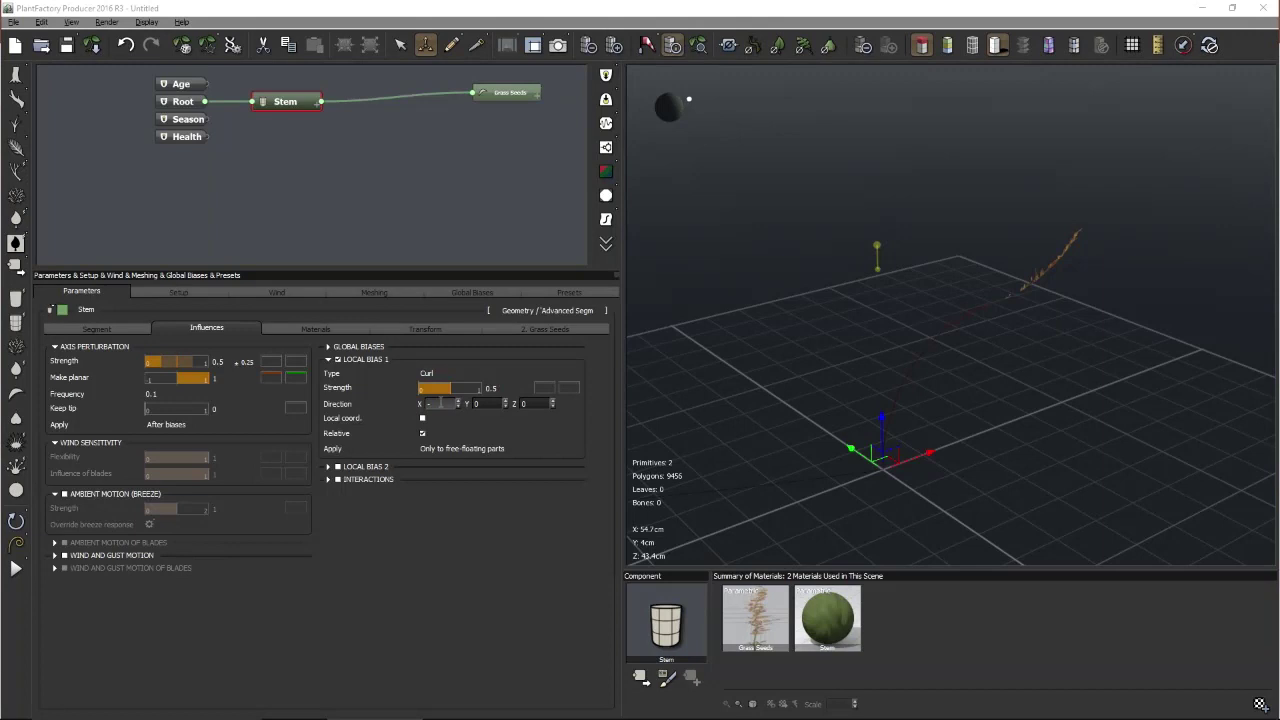
text(1)
key(Return)
drag(939, 402, 675, 394)
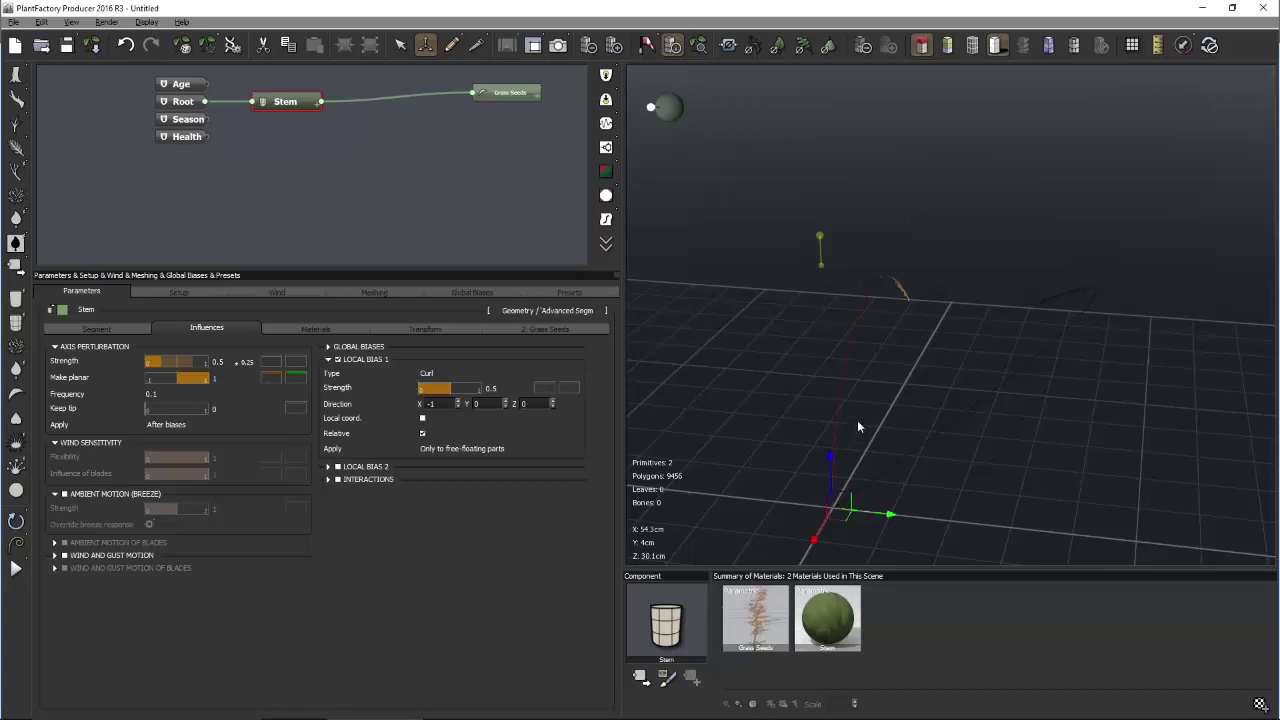
Toggle Relative off and on to compare, leaving the curl relative
click(423, 434)
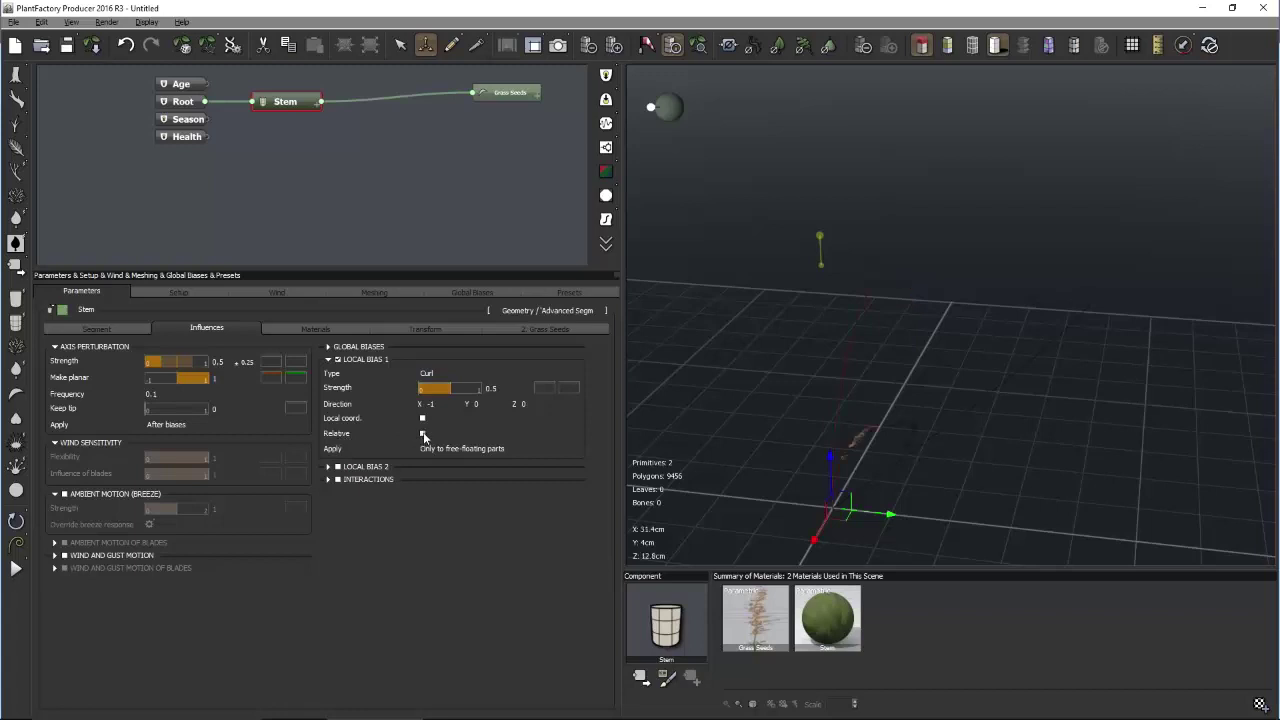
click(423, 436)
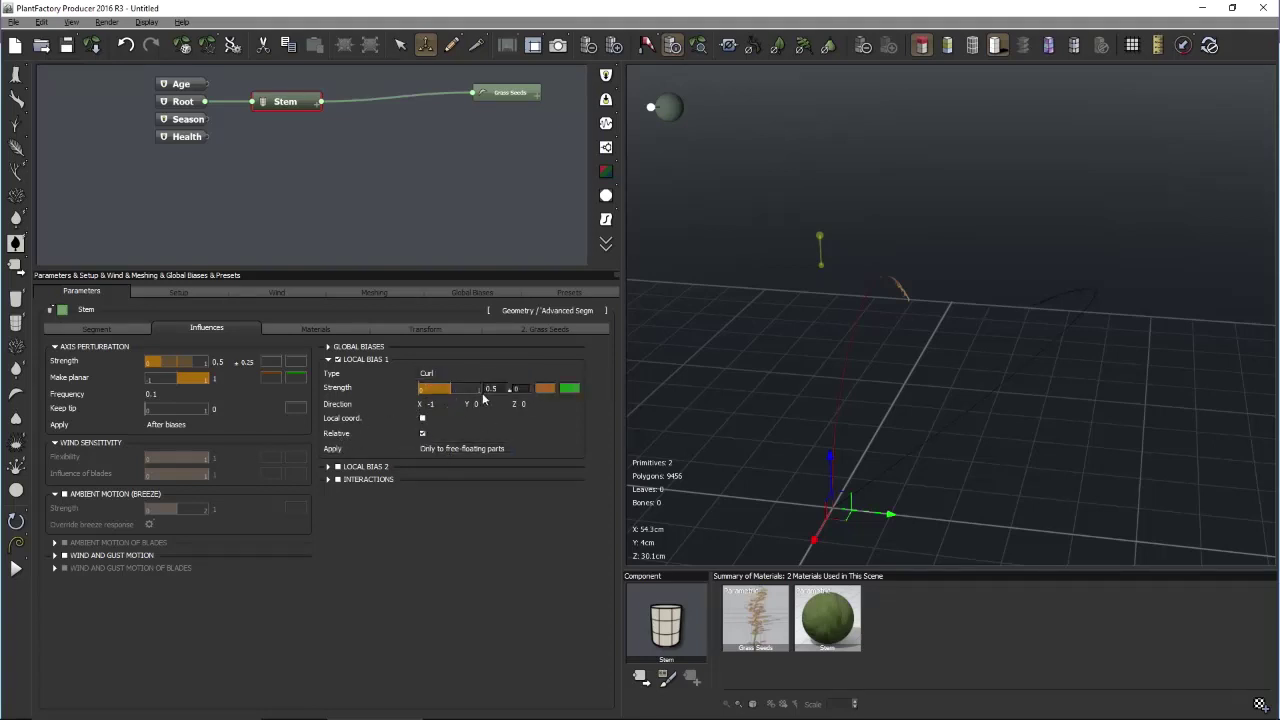
click(422, 433)
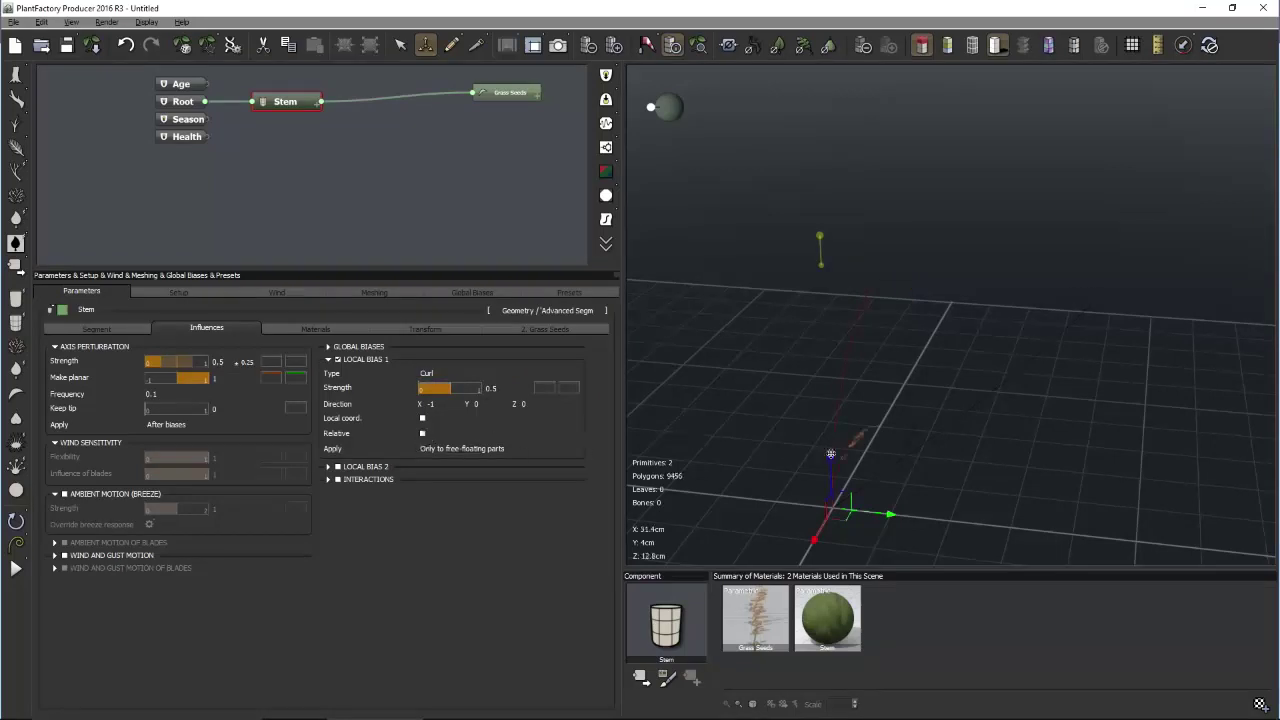
right_drag(880, 478, 930, 464)
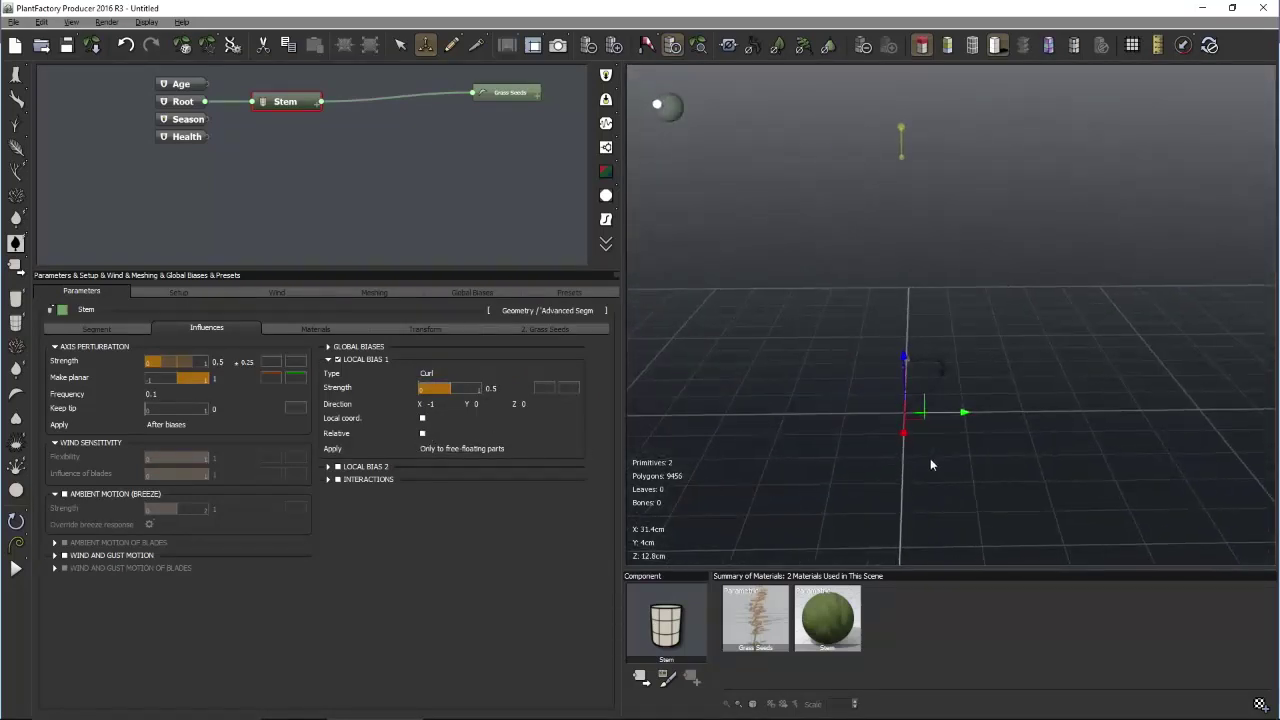
click(422, 433)
right_drag(760, 415, 865, 421)
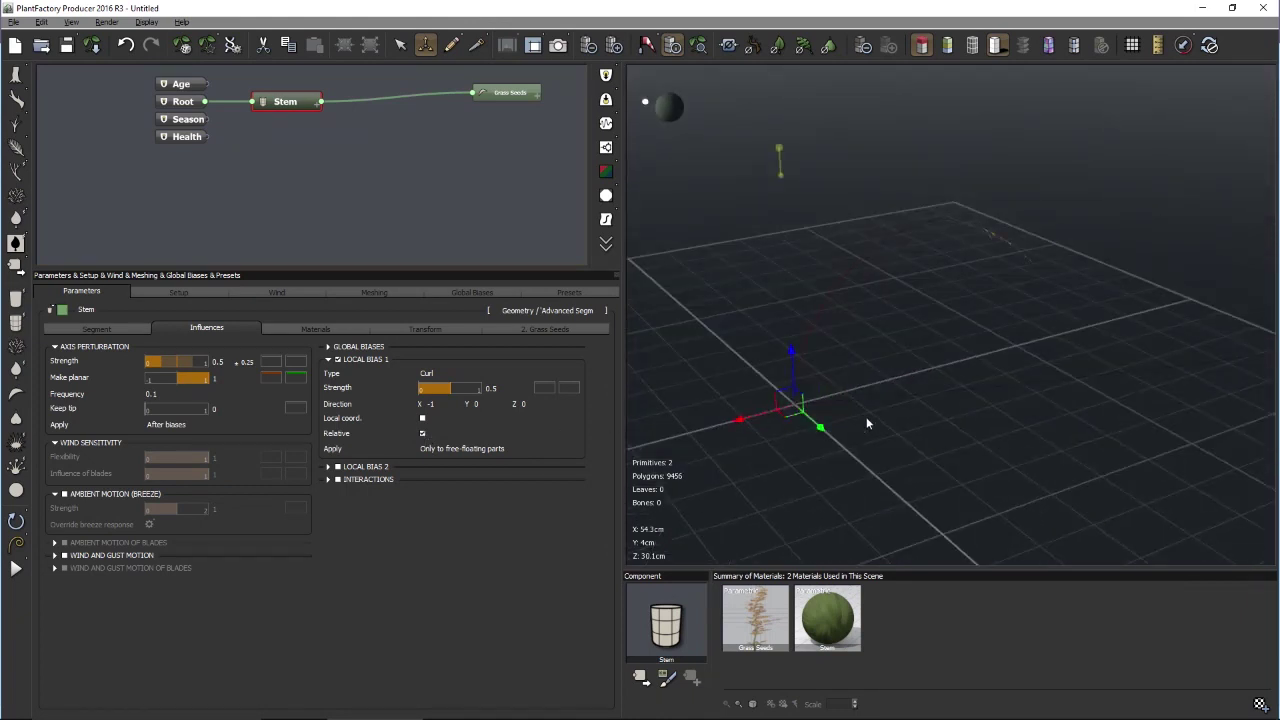
Set the curl Strength to 0, then drag it into a varying range
click(490, 388)
double_click(490, 388)
text(0)
key(Return)
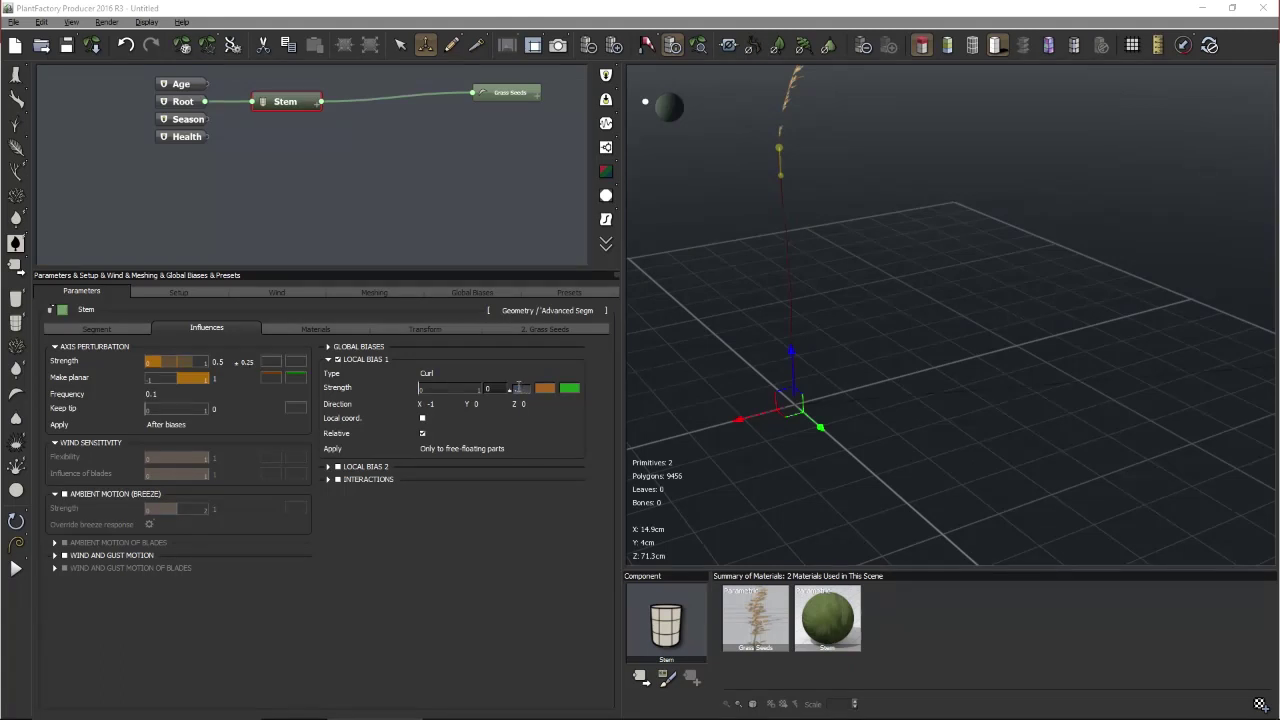
drag(518, 387, 627, 370)
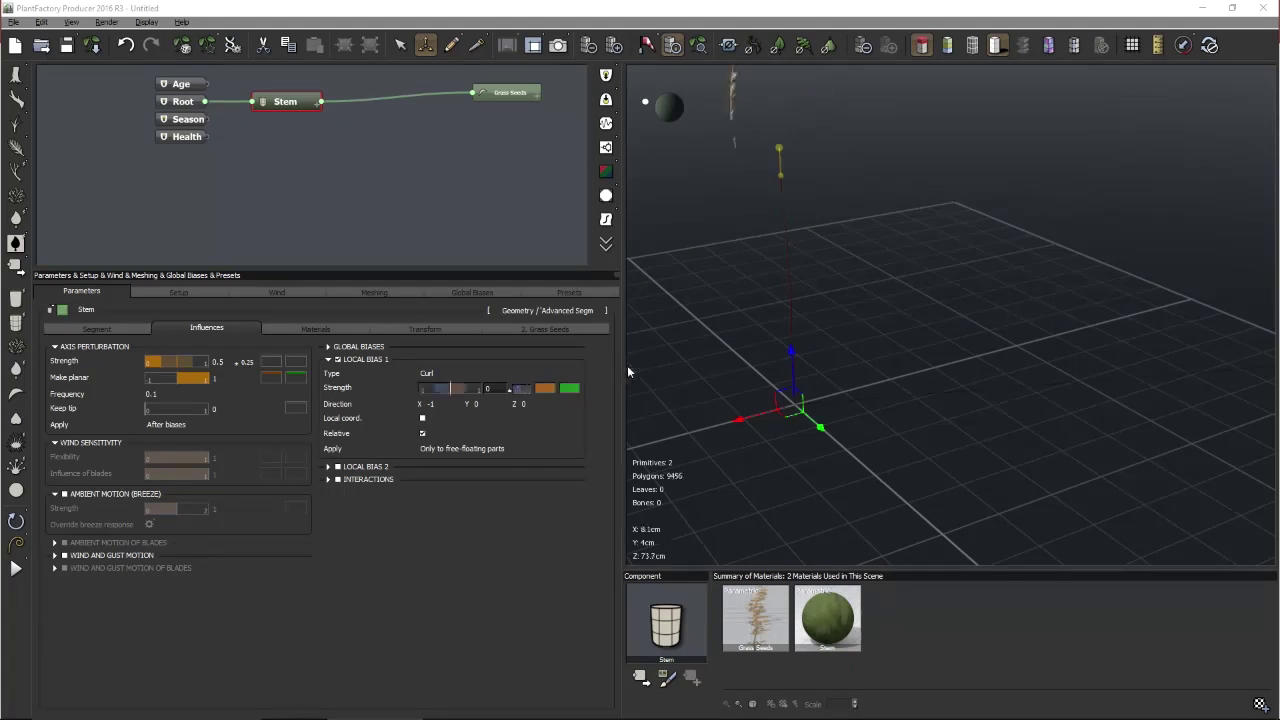
drag(708, 314, 897, 342)
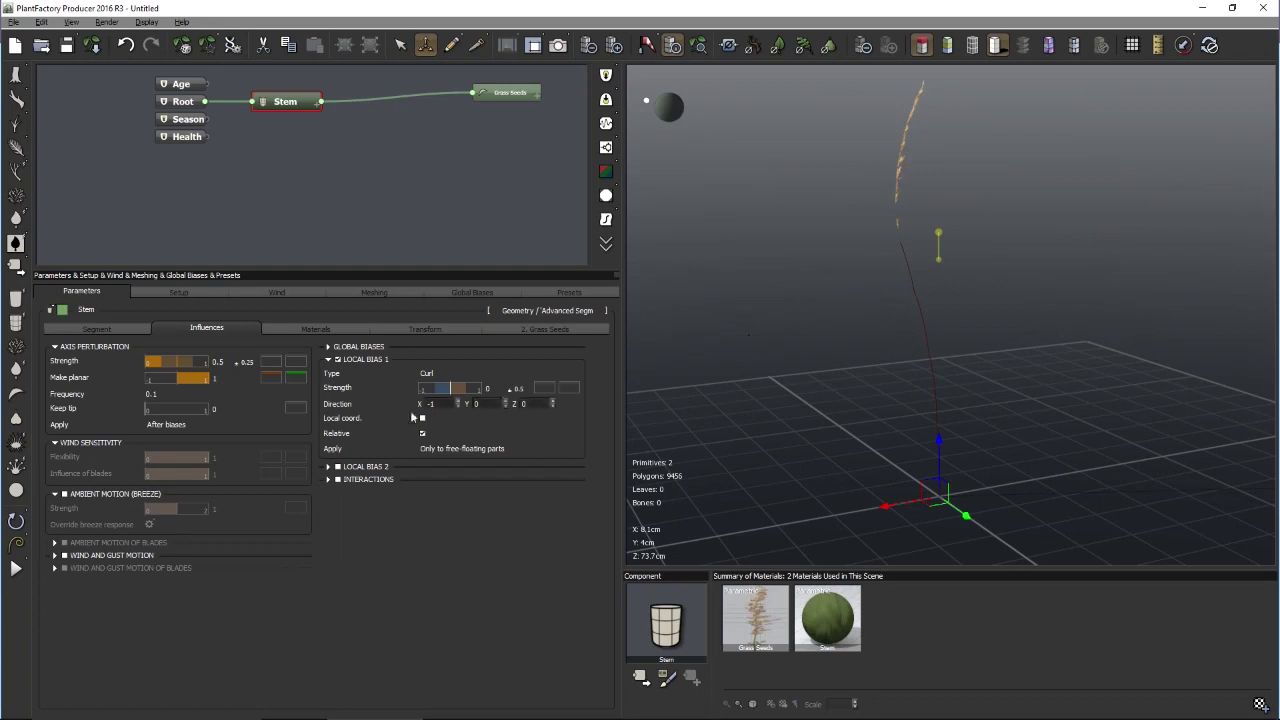
Return the curl direction X to 1 and bring up the Strength filter options
click(436, 404)
text(1)
key(Return)
drag(836, 379, 920, 380)
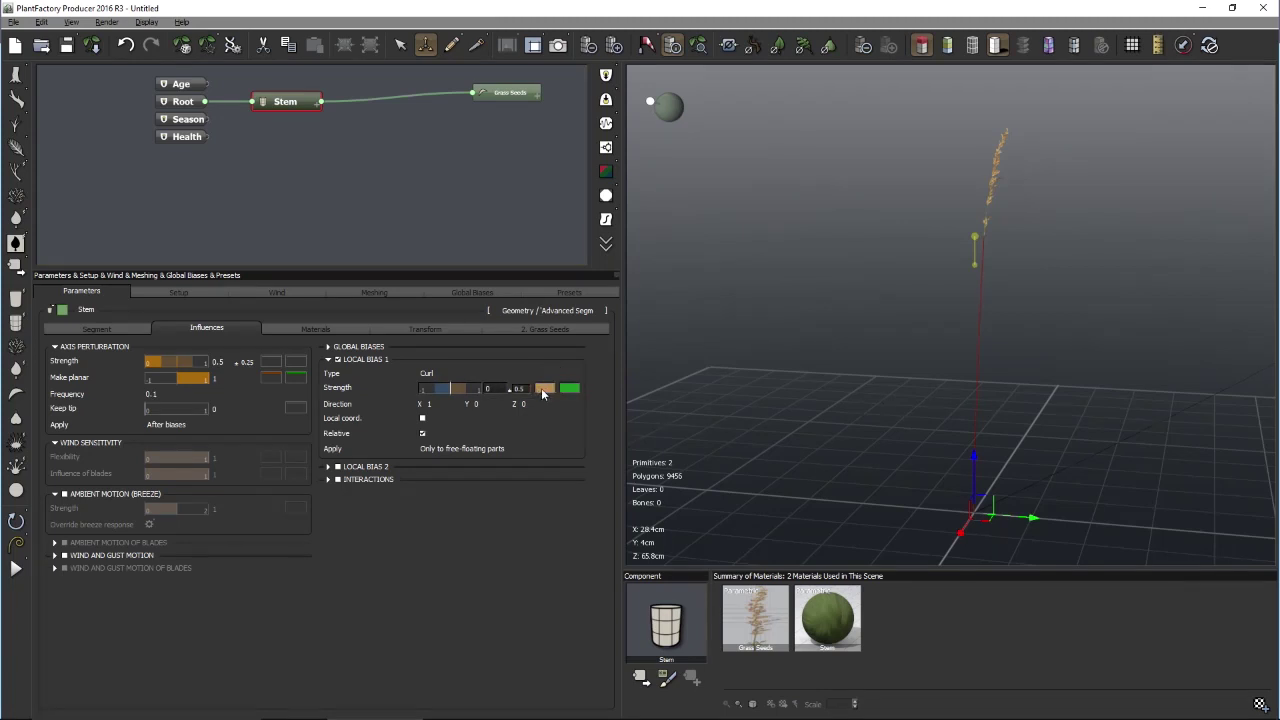
right_click(550, 394)
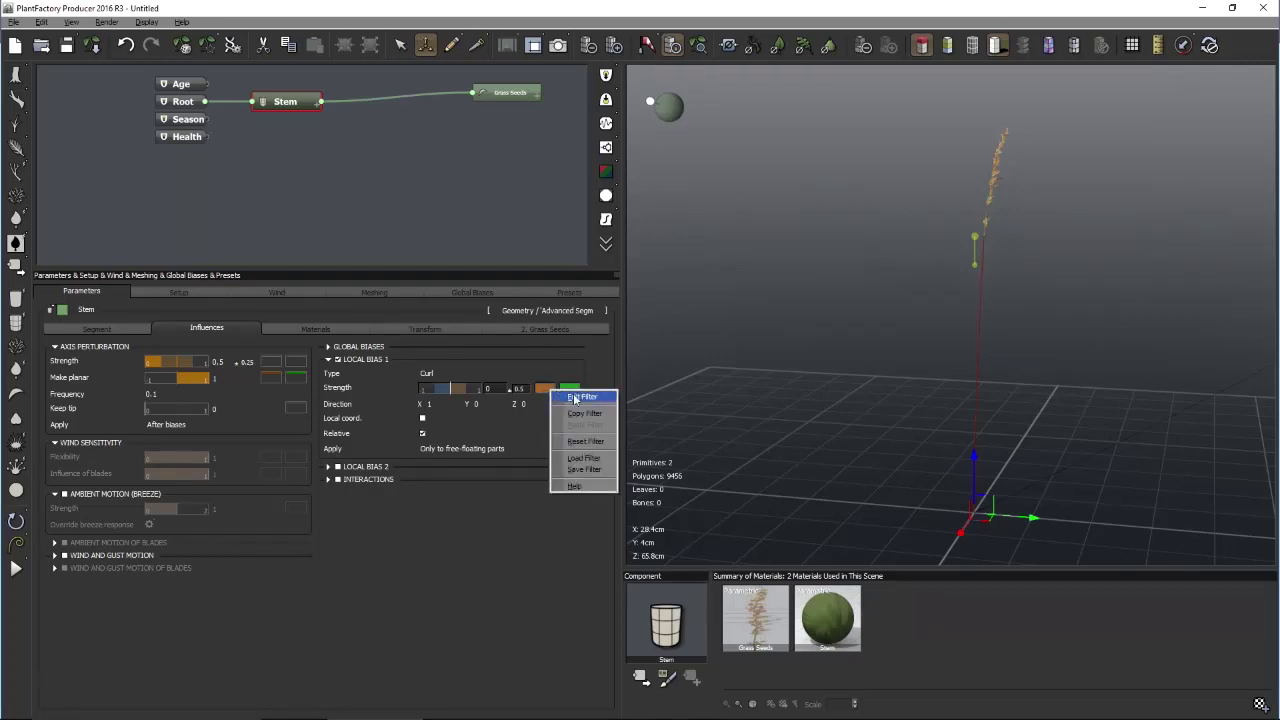
Open the Strength filter's profile editor with grid lines, enlarged and placed above the parameters
click(577, 397)
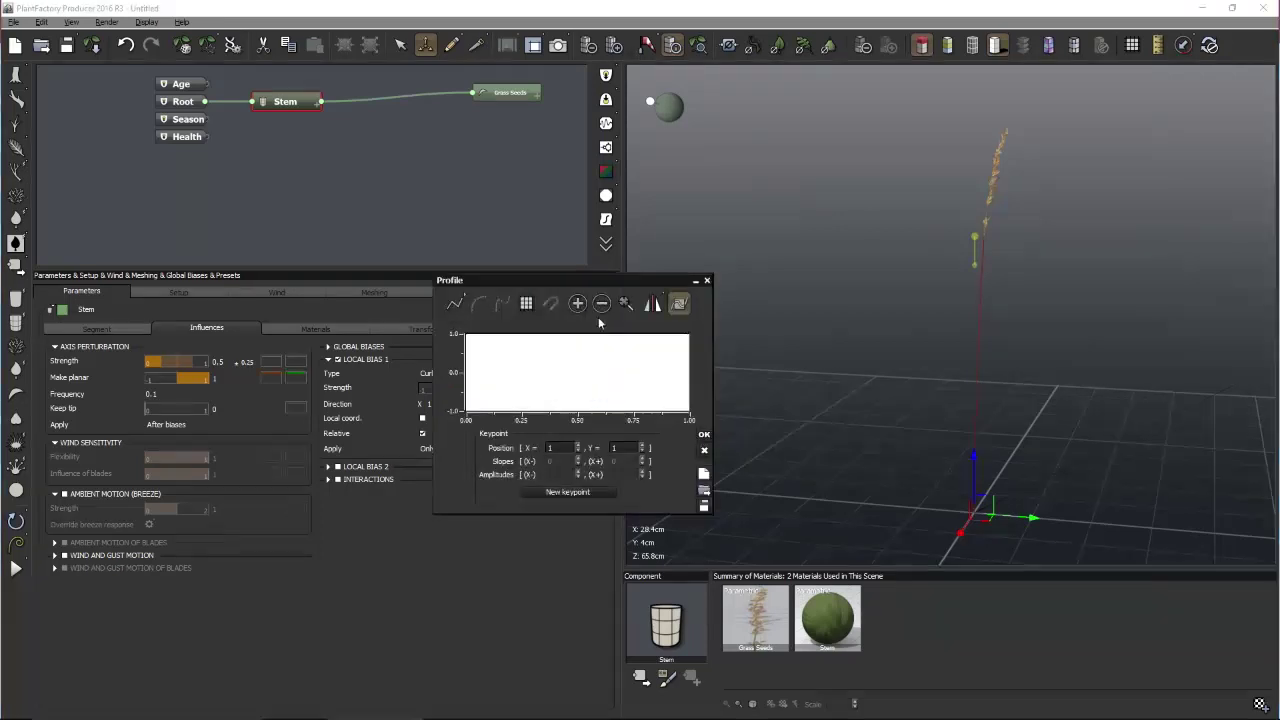
click(527, 304)
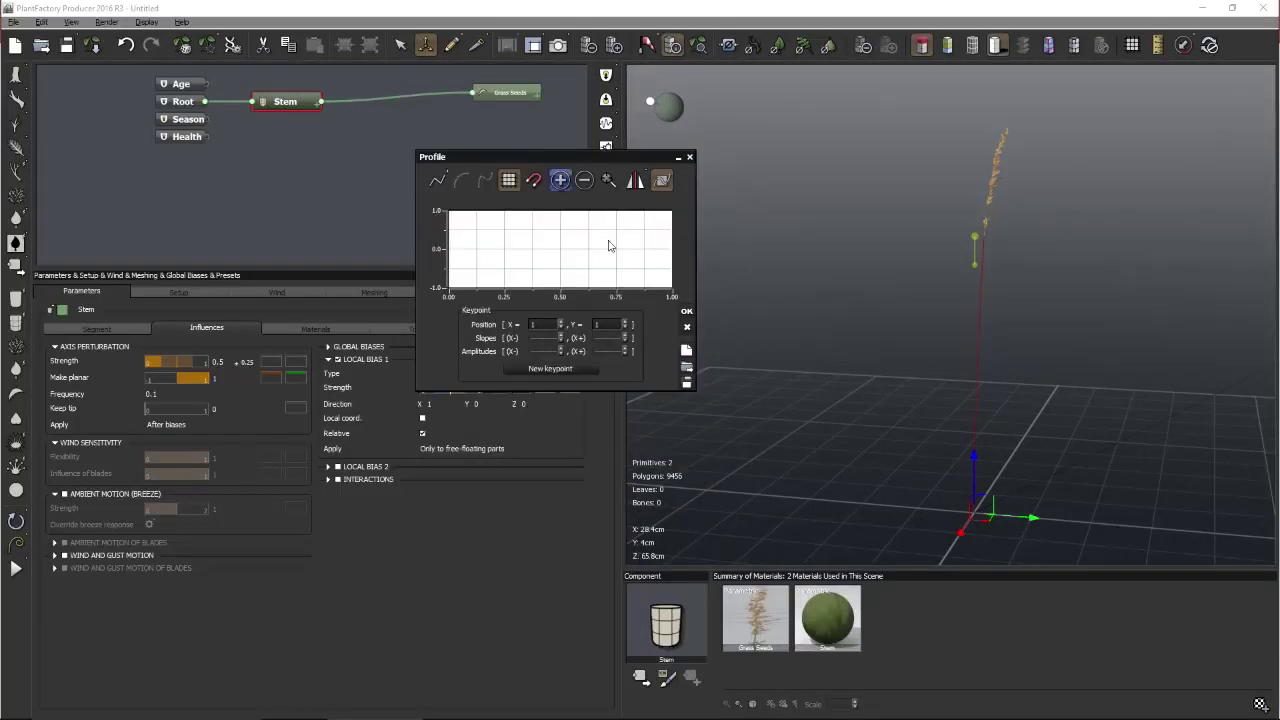
drag(695, 393, 950, 490)
drag(714, 162, 599, 334)
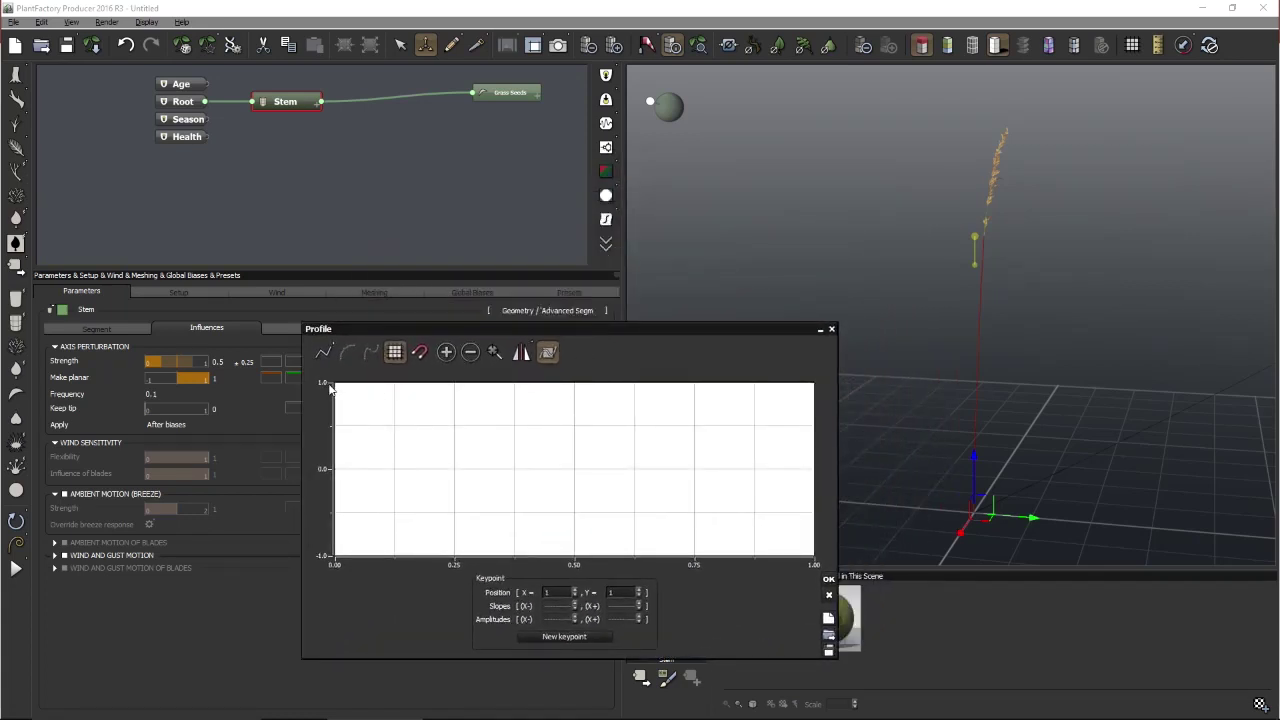
drag(654, 330, 983, 305)
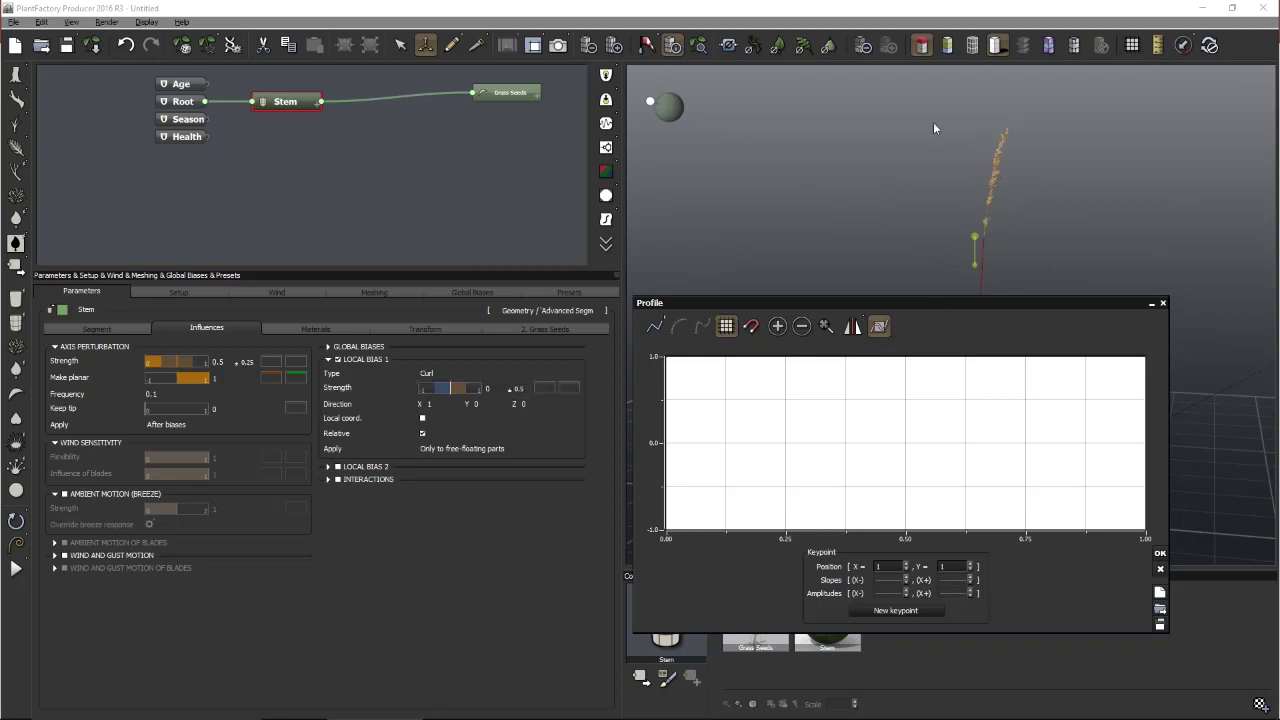
drag(950, 305, 1053, 173)
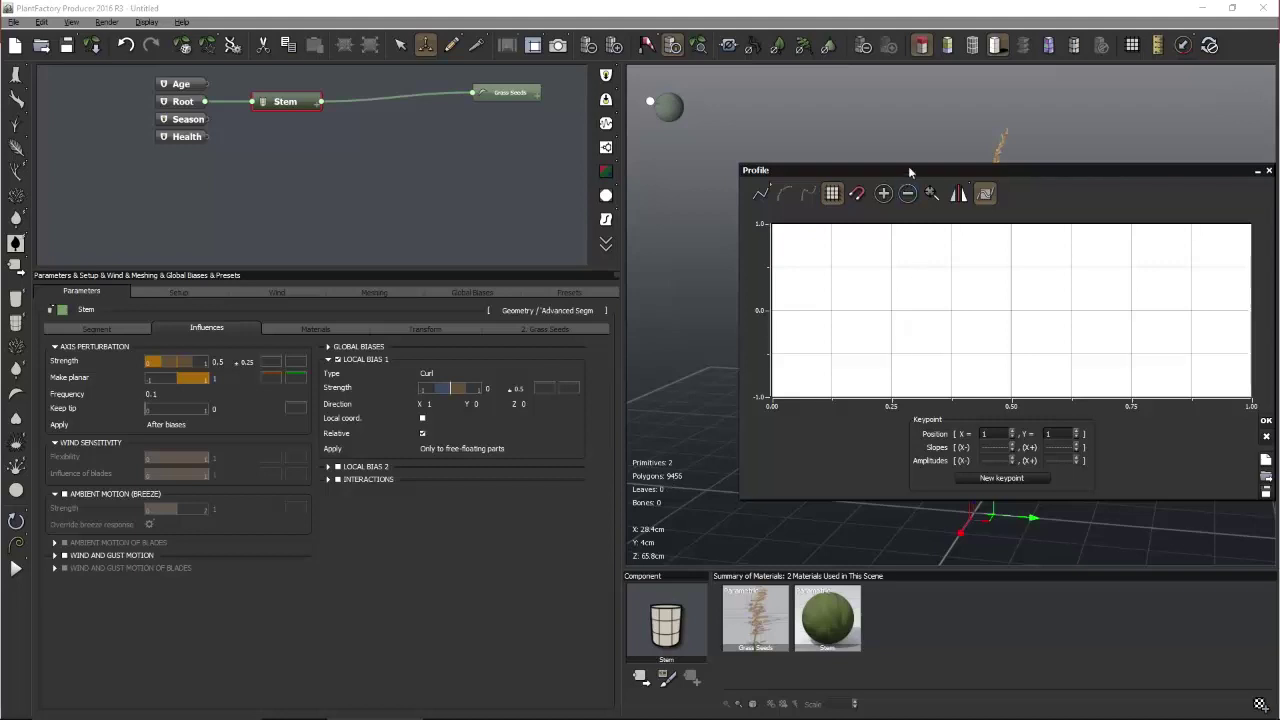
drag(908, 166, 731, 330)
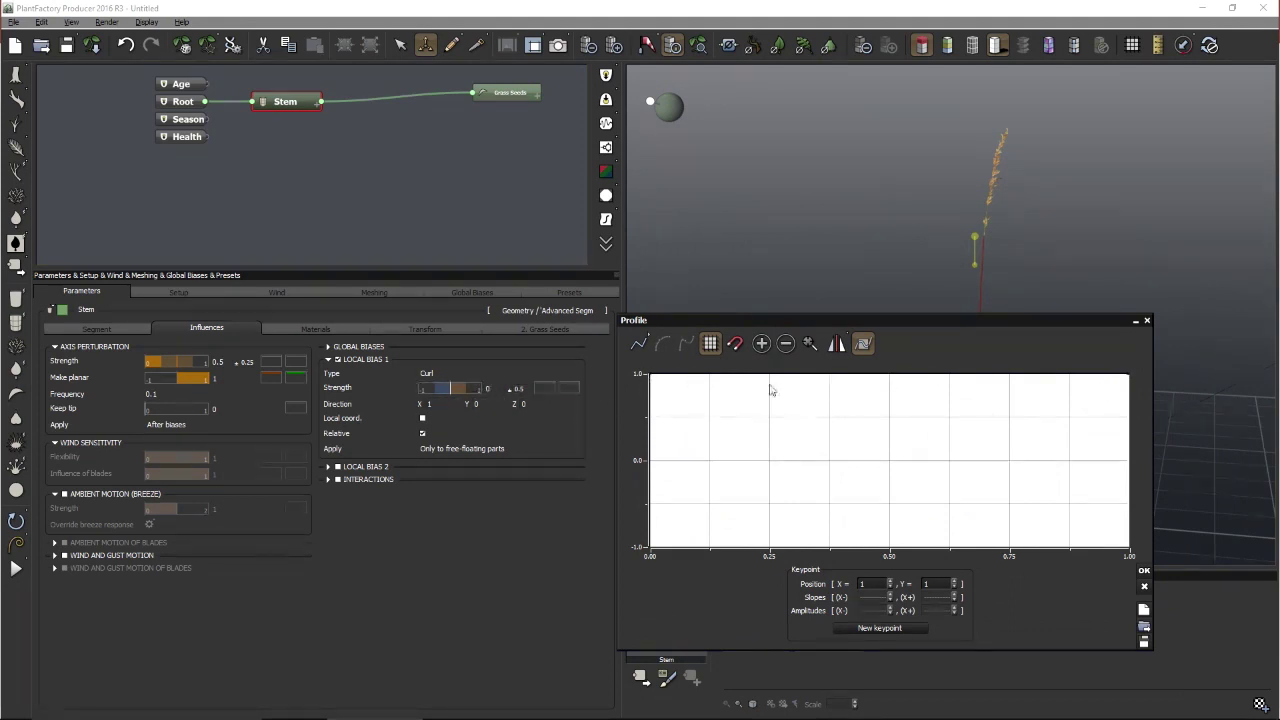
drag(930, 316, 607, 289)
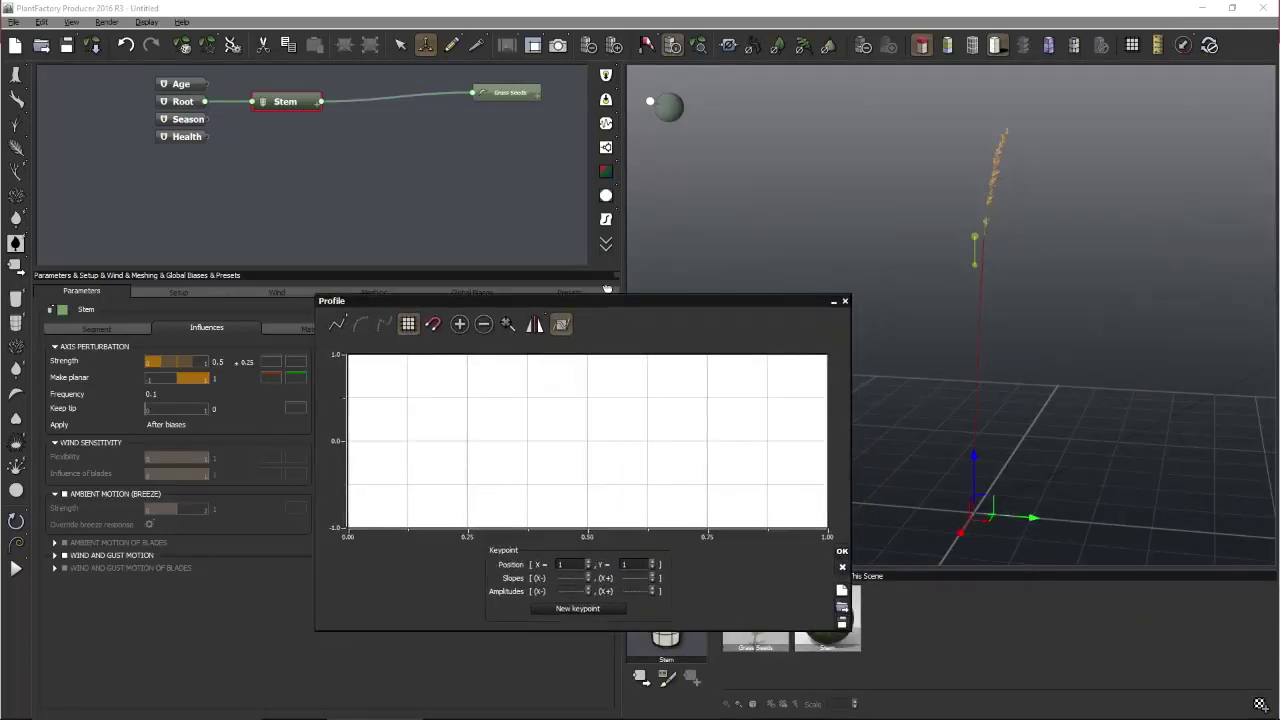
drag(1064, 394, 1000, 396)
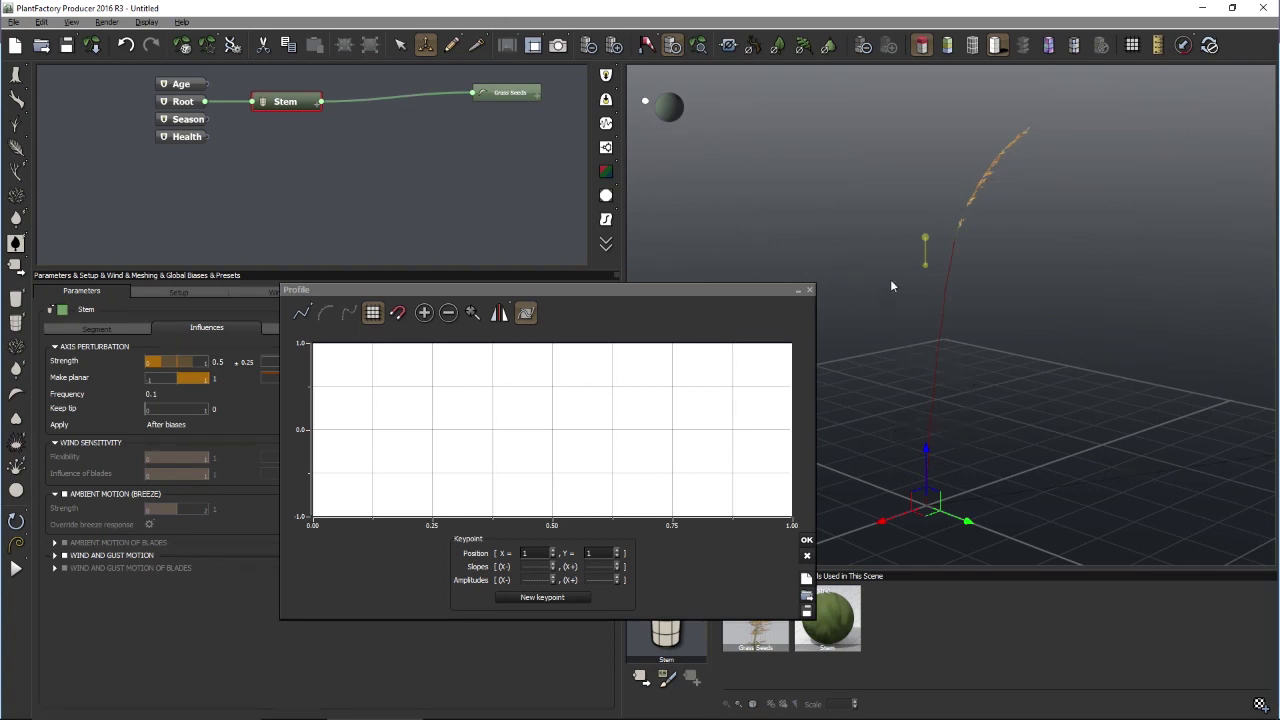
drag(586, 289, 626, 113)
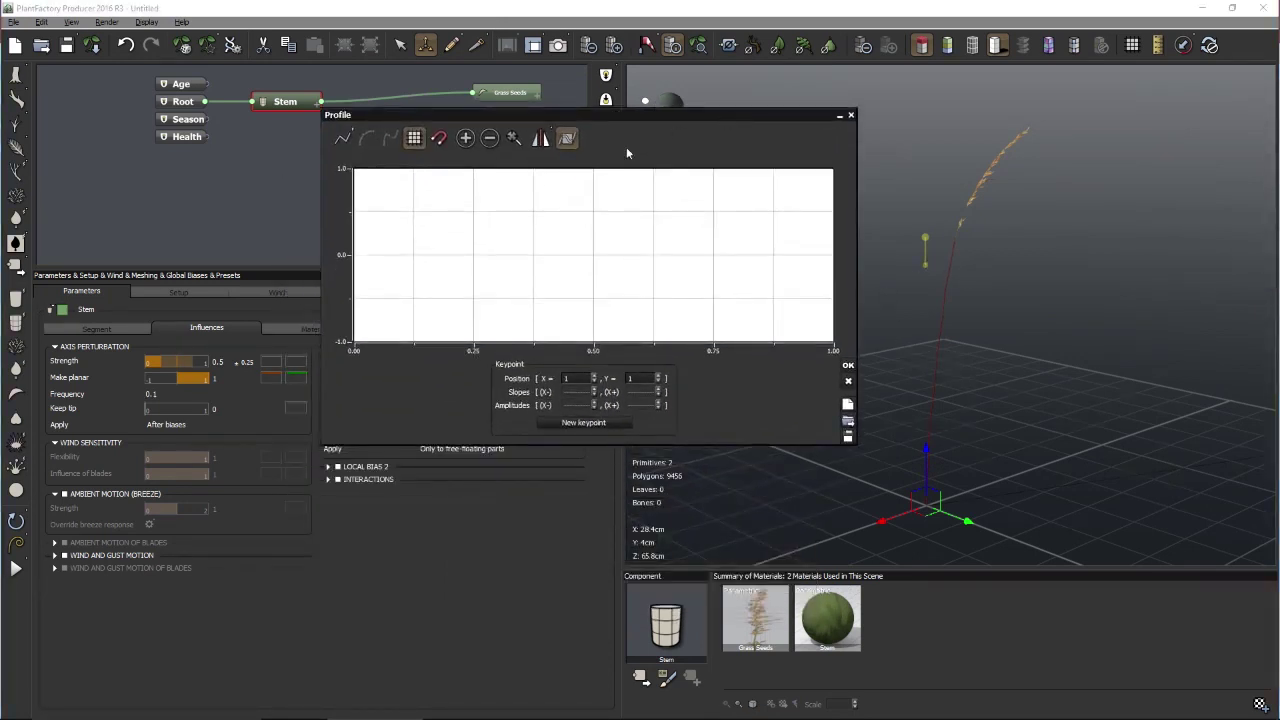
Make the profile a smooth curve with keypoints near 0.37, 0.52 and the start, right end at -0.43
click(343, 138)
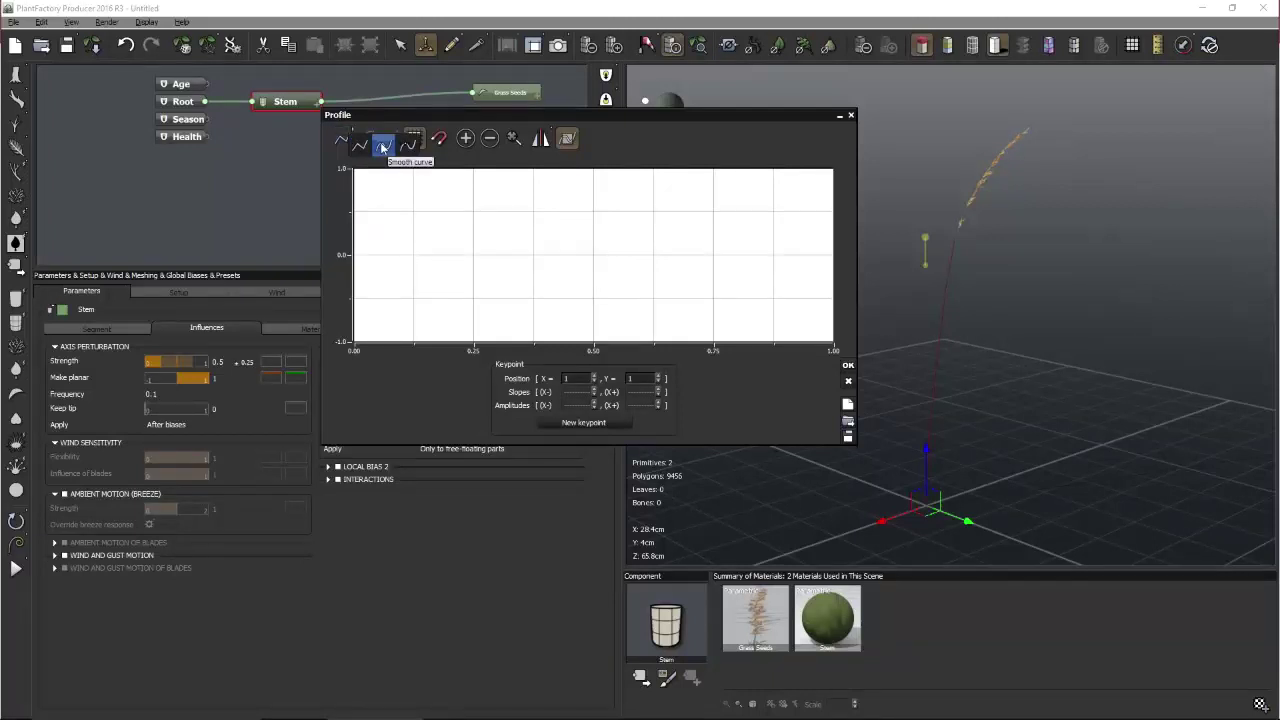
click(381, 148)
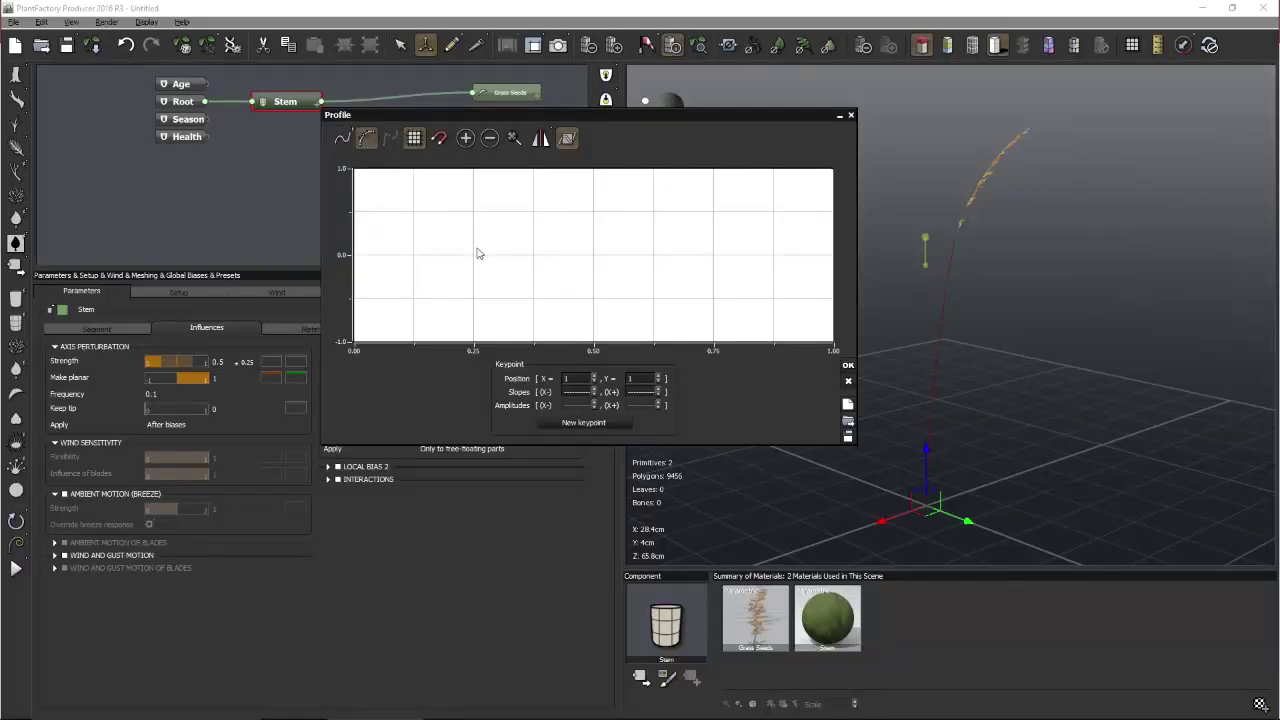
click(532, 254)
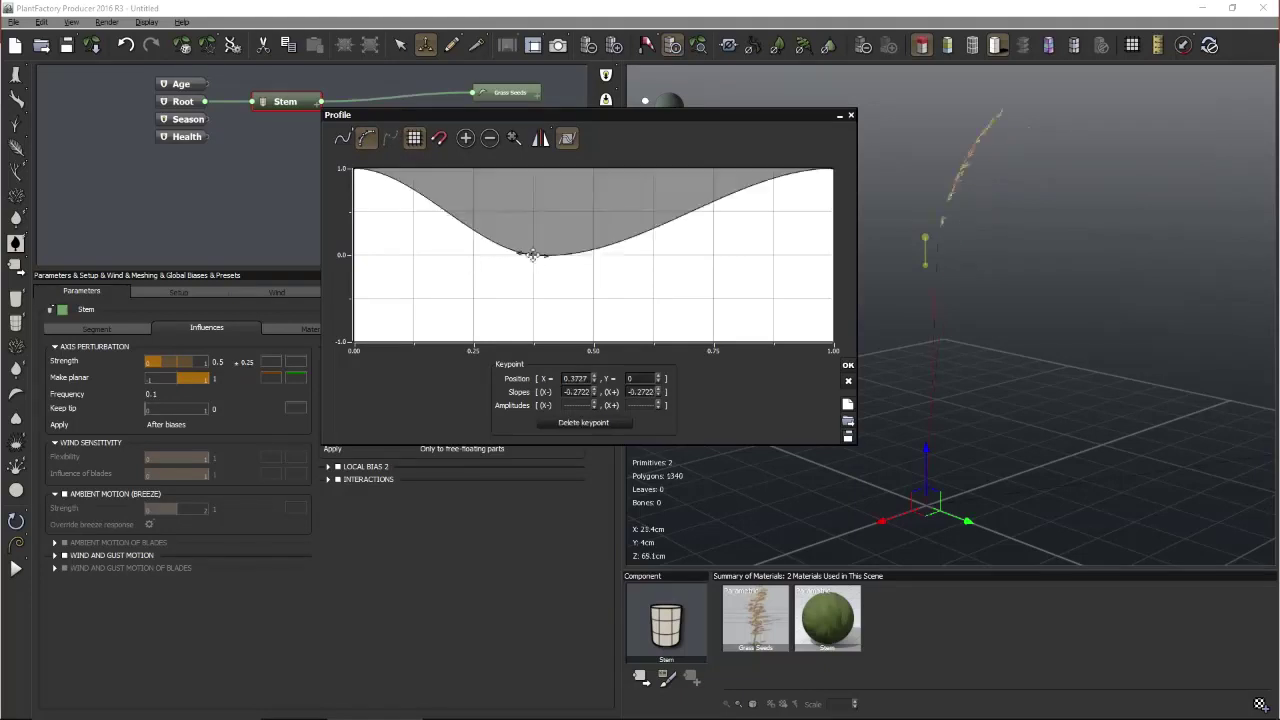
click(604, 315)
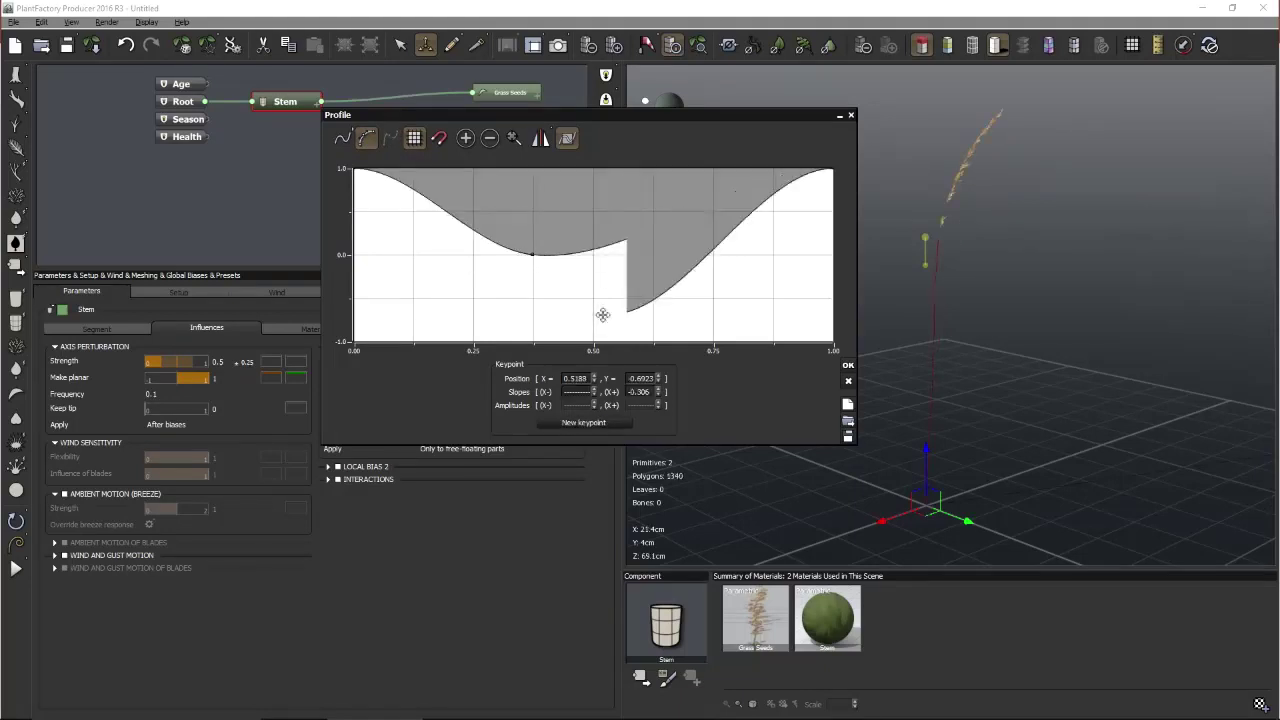
click(832, 169)
drag(832, 169, 816, 276)
click(394, 289)
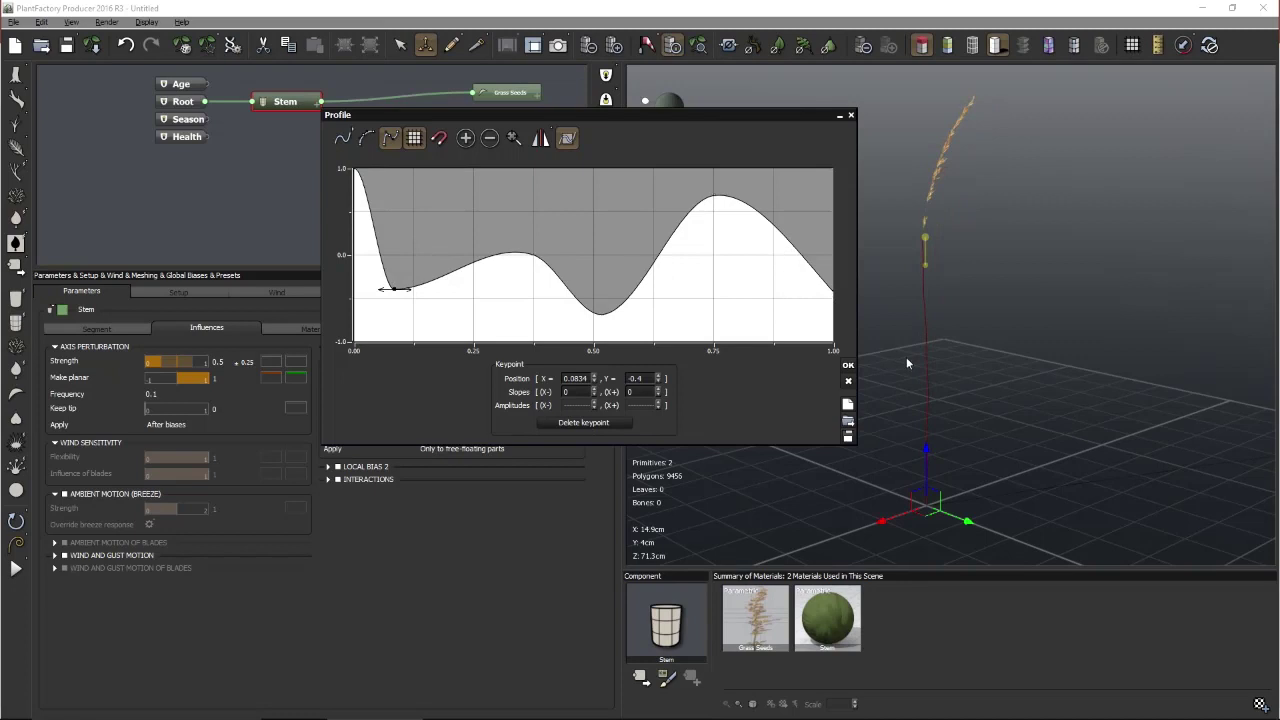
click(848, 366)
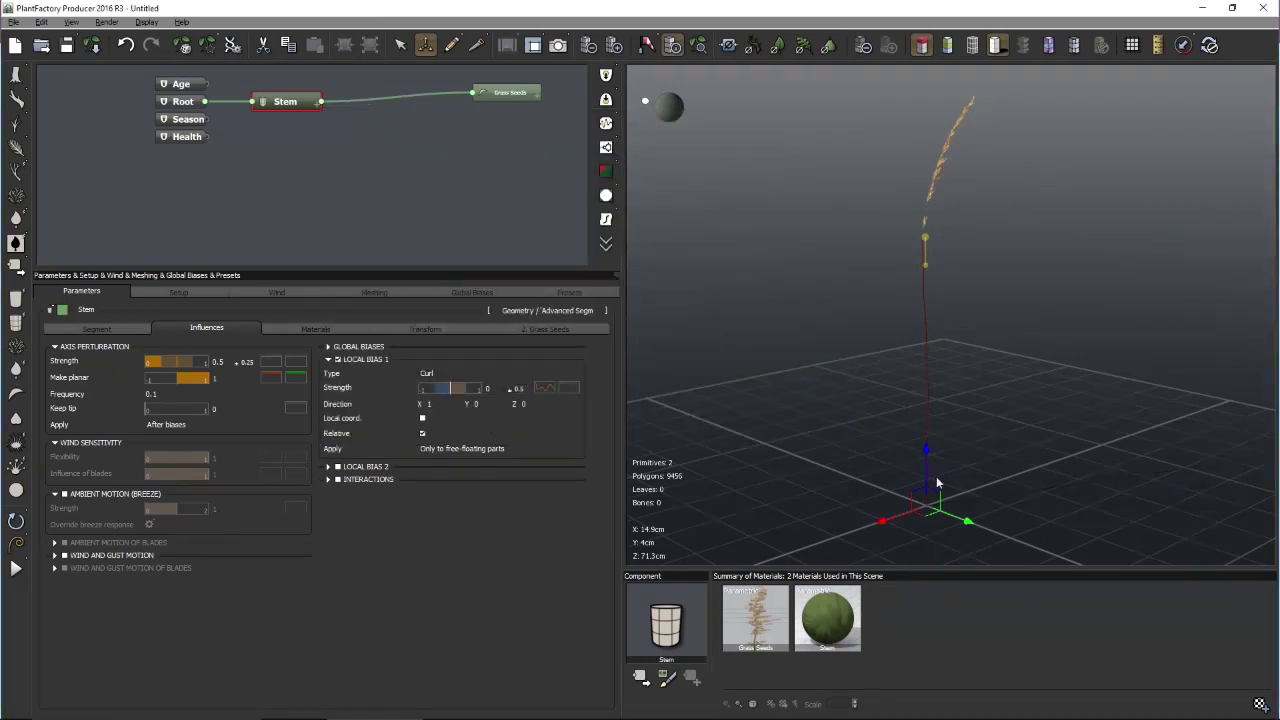
Briefly reopen the strength profile editor, then set the Curl Strength to 15
click(565, 396)
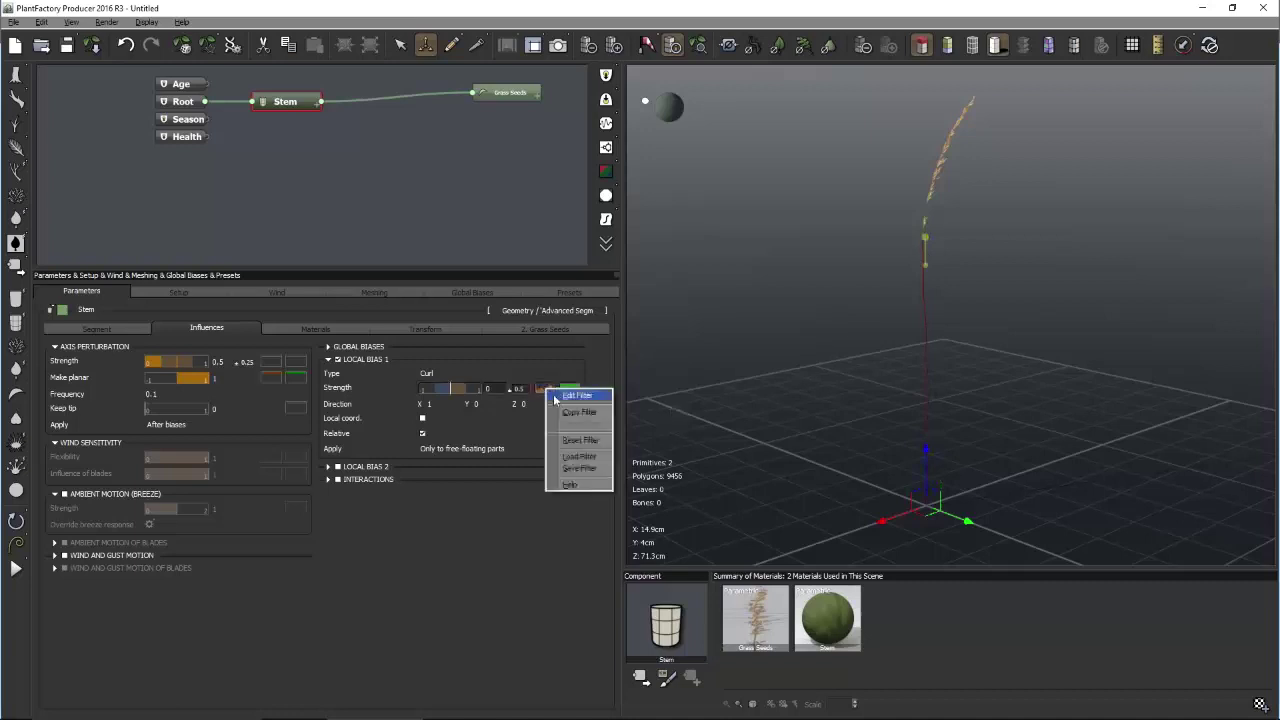
click(558, 402)
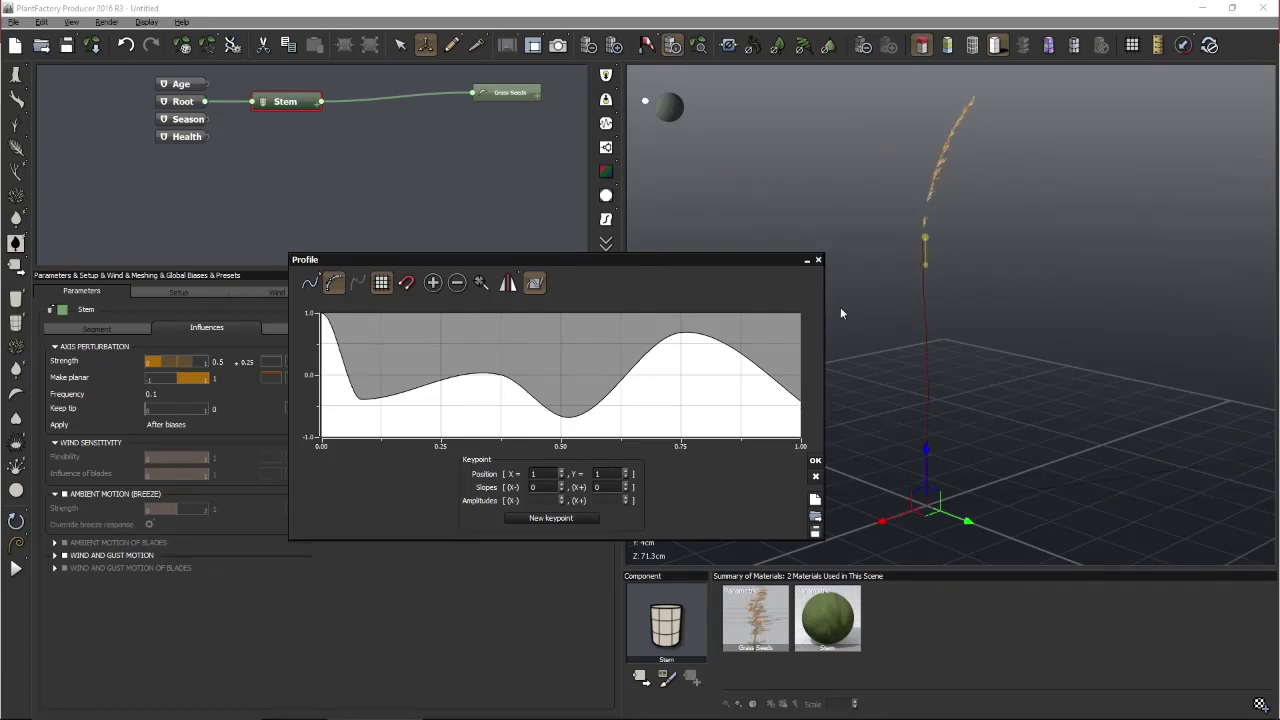
click(815, 460)
click(496, 388)
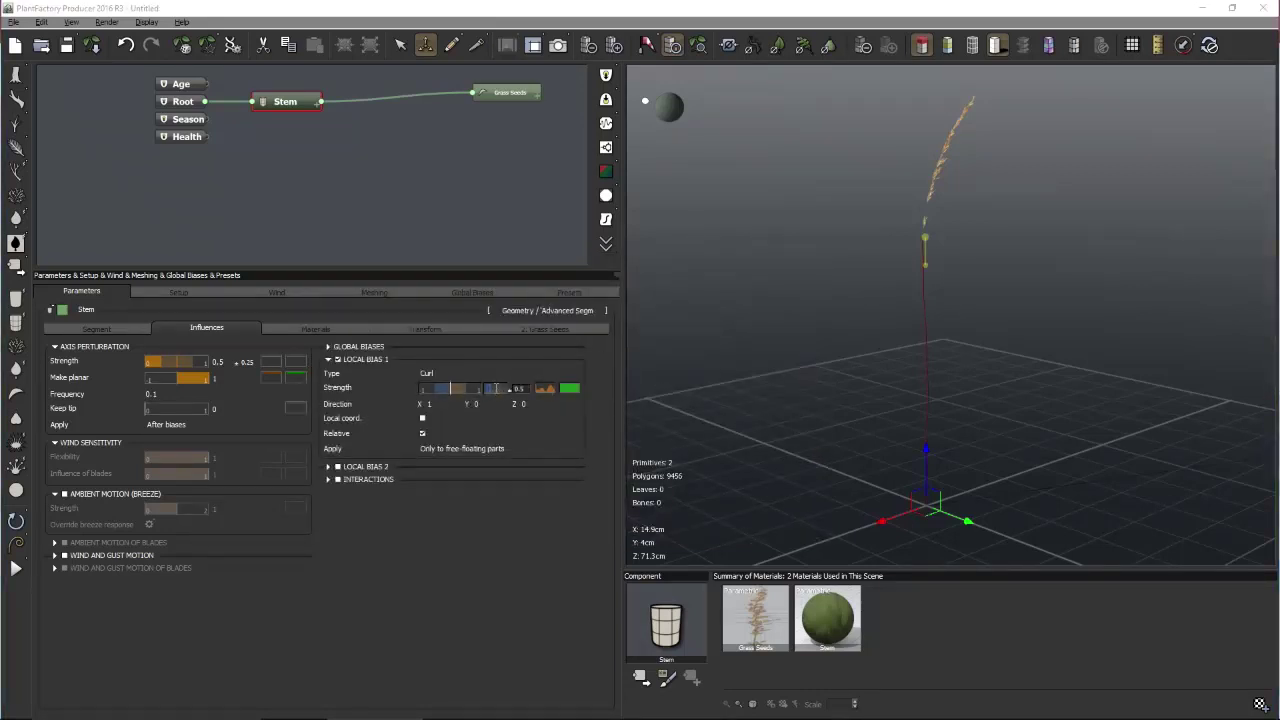
text(15)
key(Return)
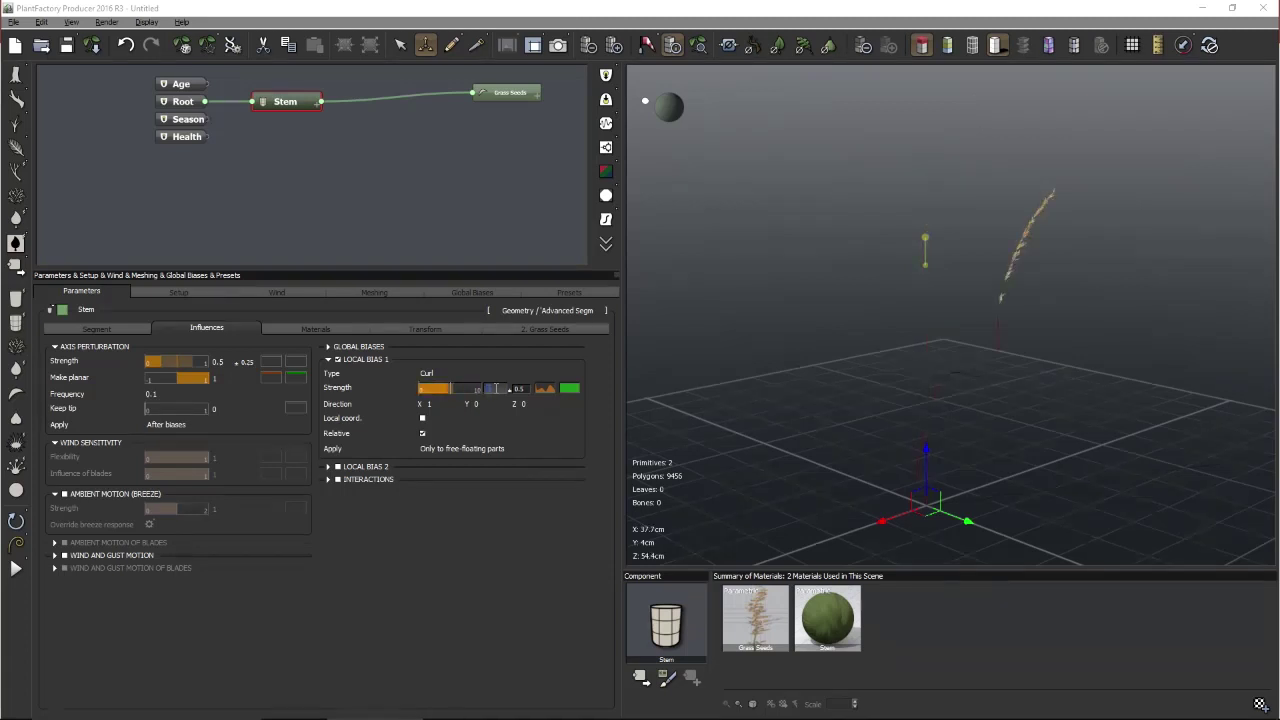
drag(962, 446, 923, 439)
In the Strength profile, raise a peak near 0.79 and flatten the dips and start point to zero
right_click(549, 390)
click(583, 397)
drag(699, 368, 705, 400)
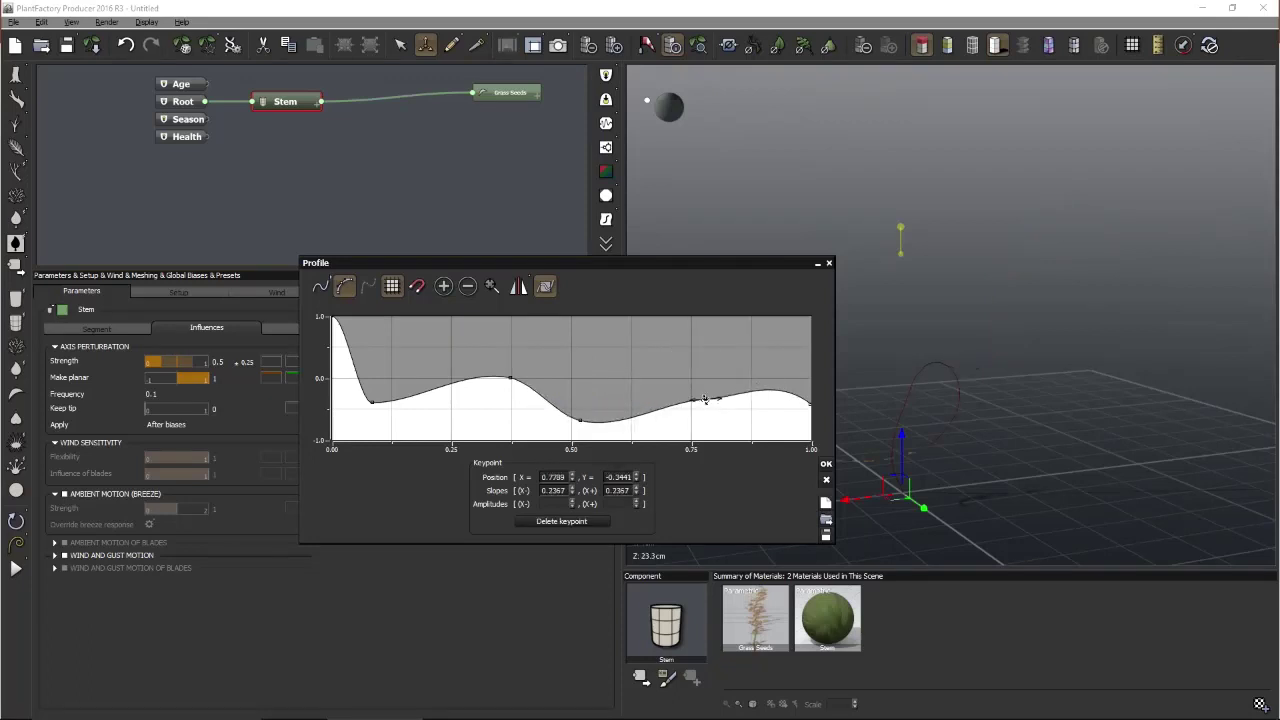
click(705, 400)
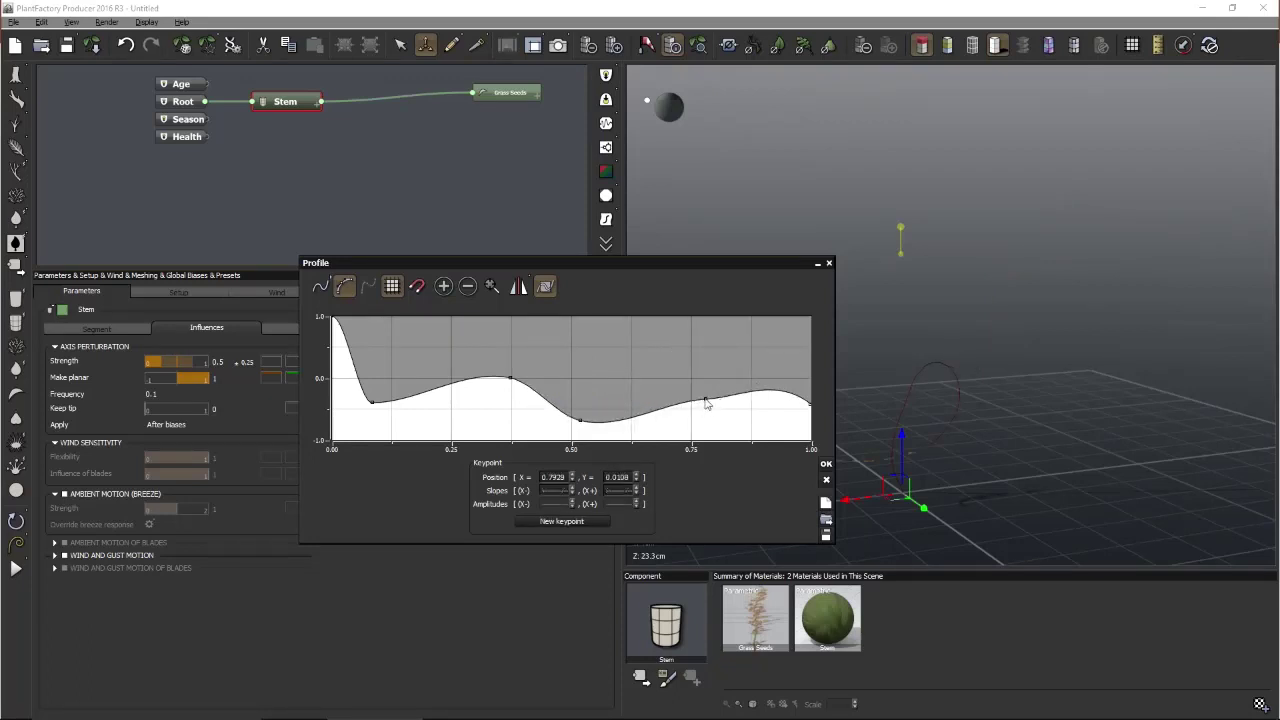
drag(705, 401, 711, 315)
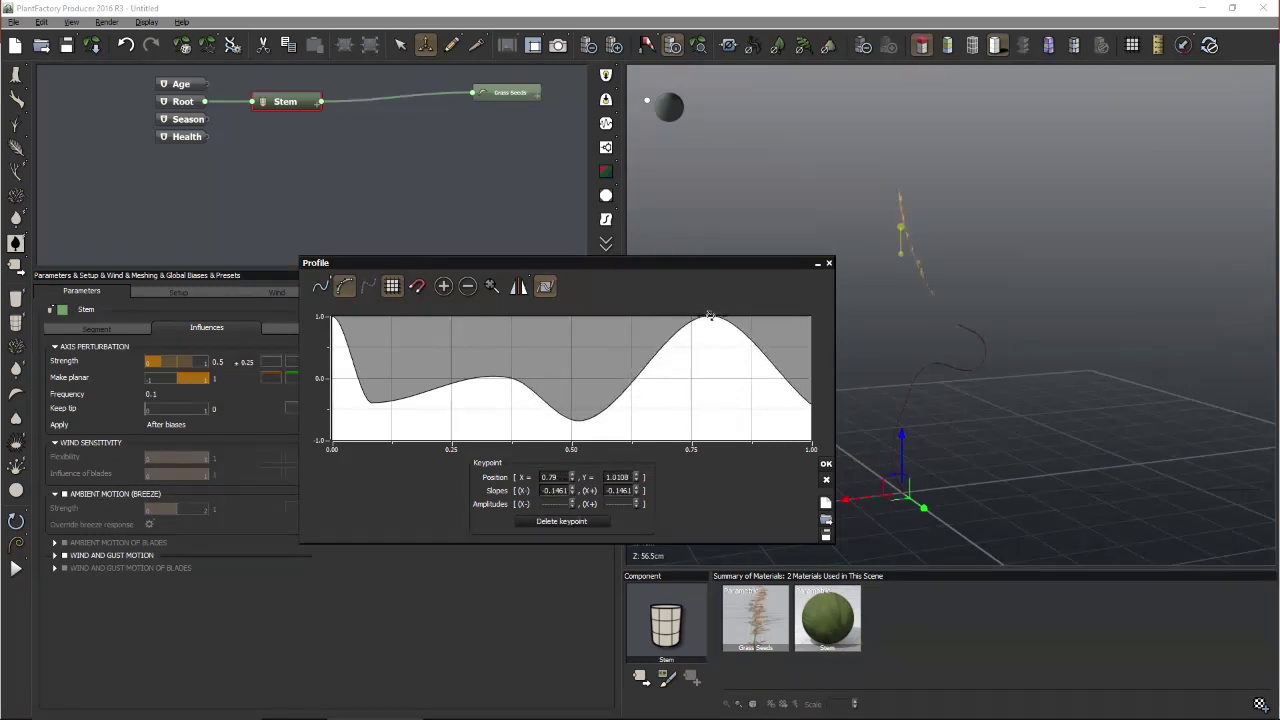
drag(582, 420, 584, 375)
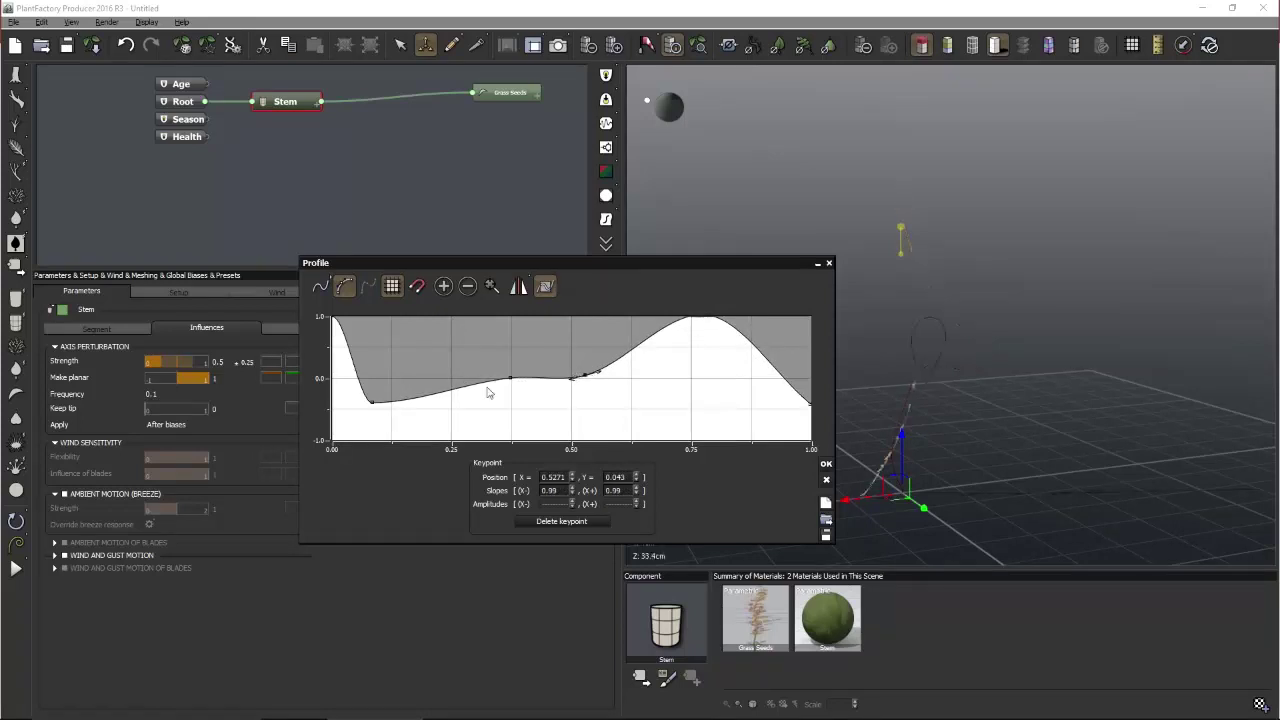
drag(372, 402, 390, 375)
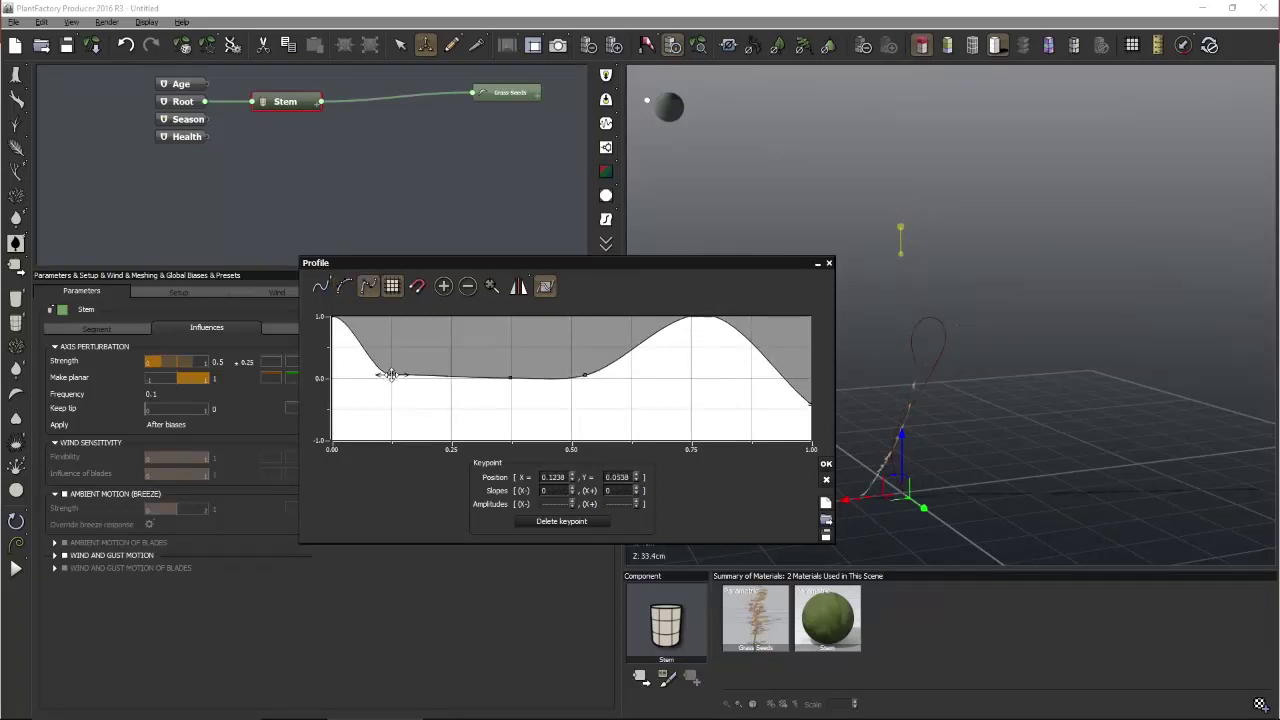
drag(333, 317, 314, 374)
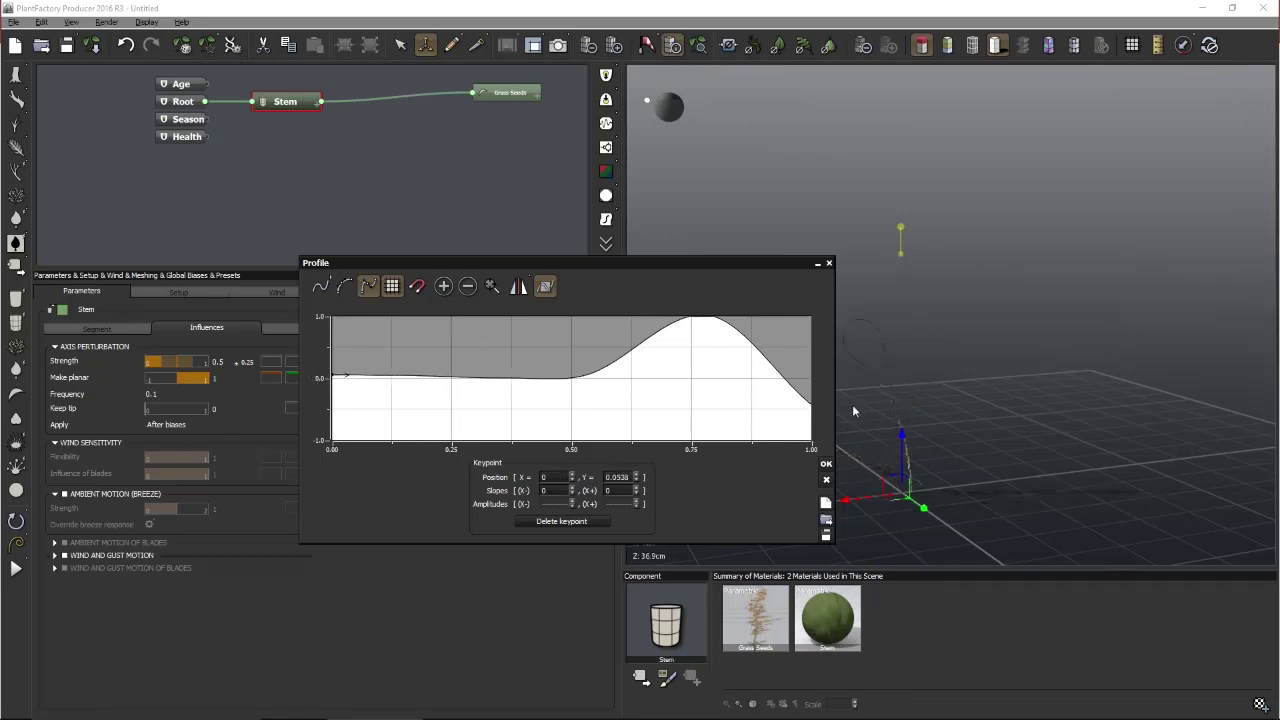
Raise the curve's end to about 0.18, mirror the profile twice, and apply it
drag(694, 264, 604, 260)
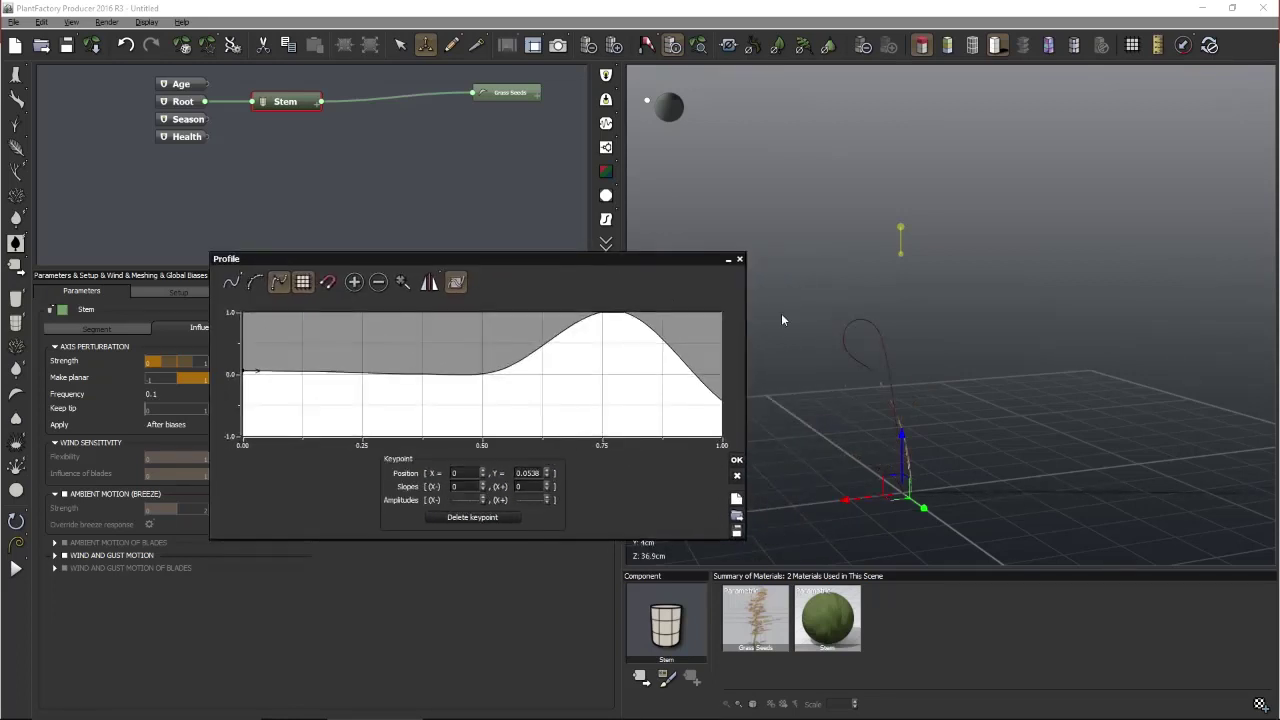
mouse_move(903, 371)
mouse_down()
mouse_move(976, 368)
mouse_move(906, 372)
mouse_up()
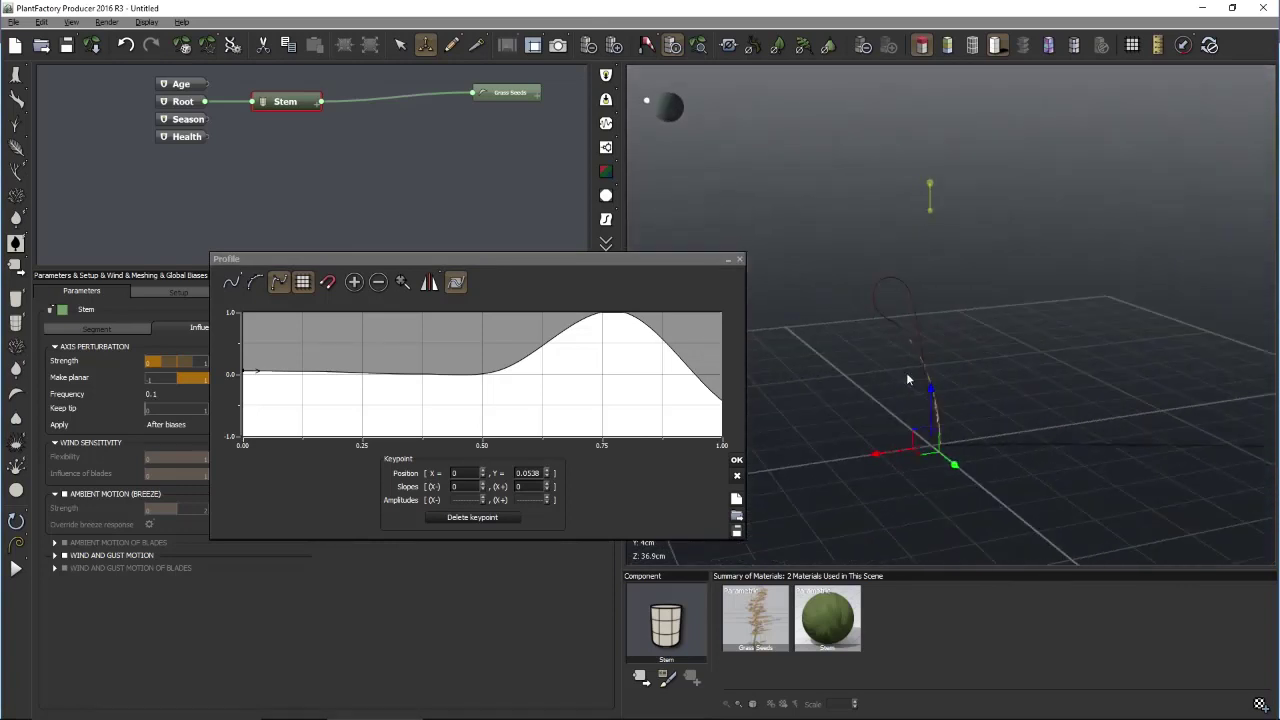
click(719, 402)
drag(719, 402, 721, 362)
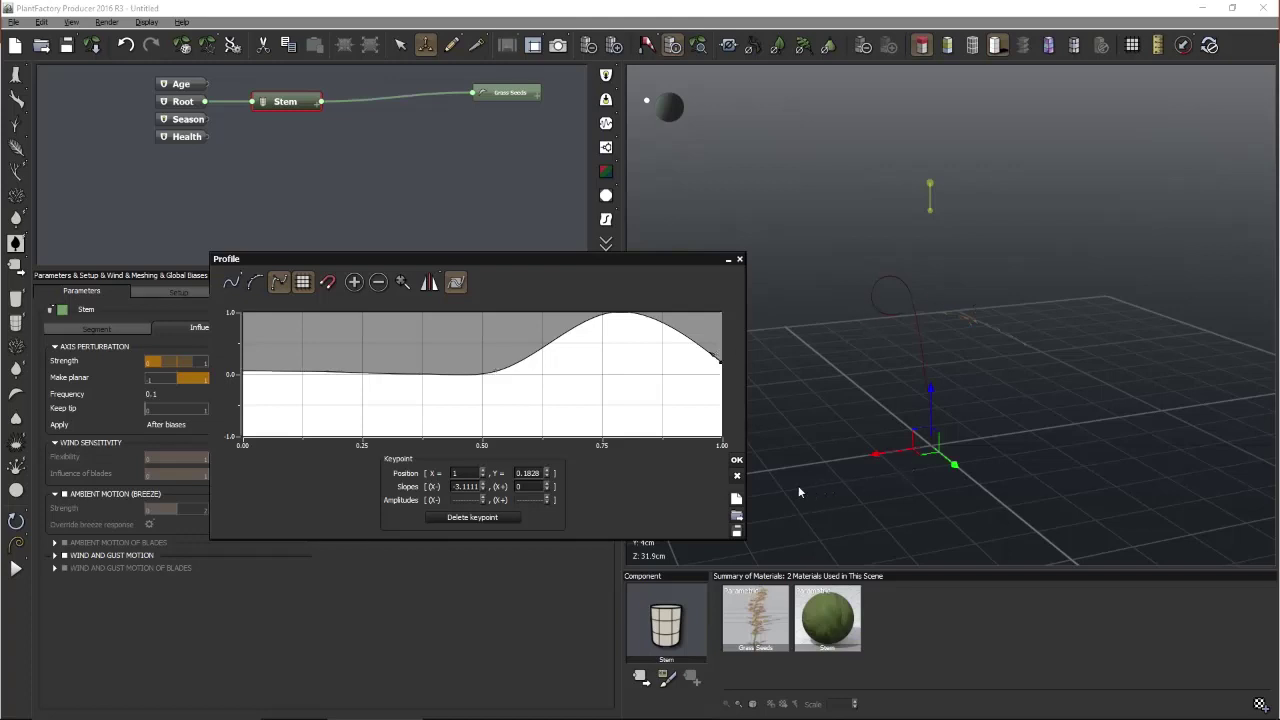
click(428, 282)
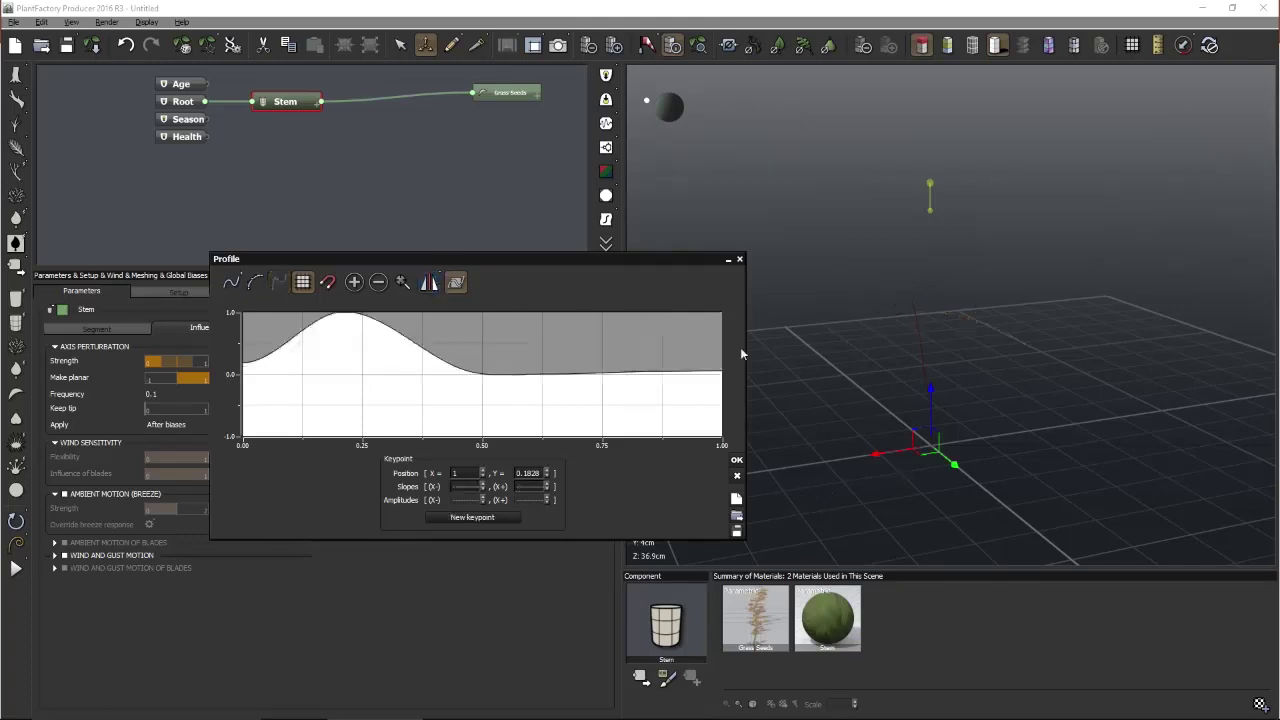
right_drag(889, 455, 987, 492)
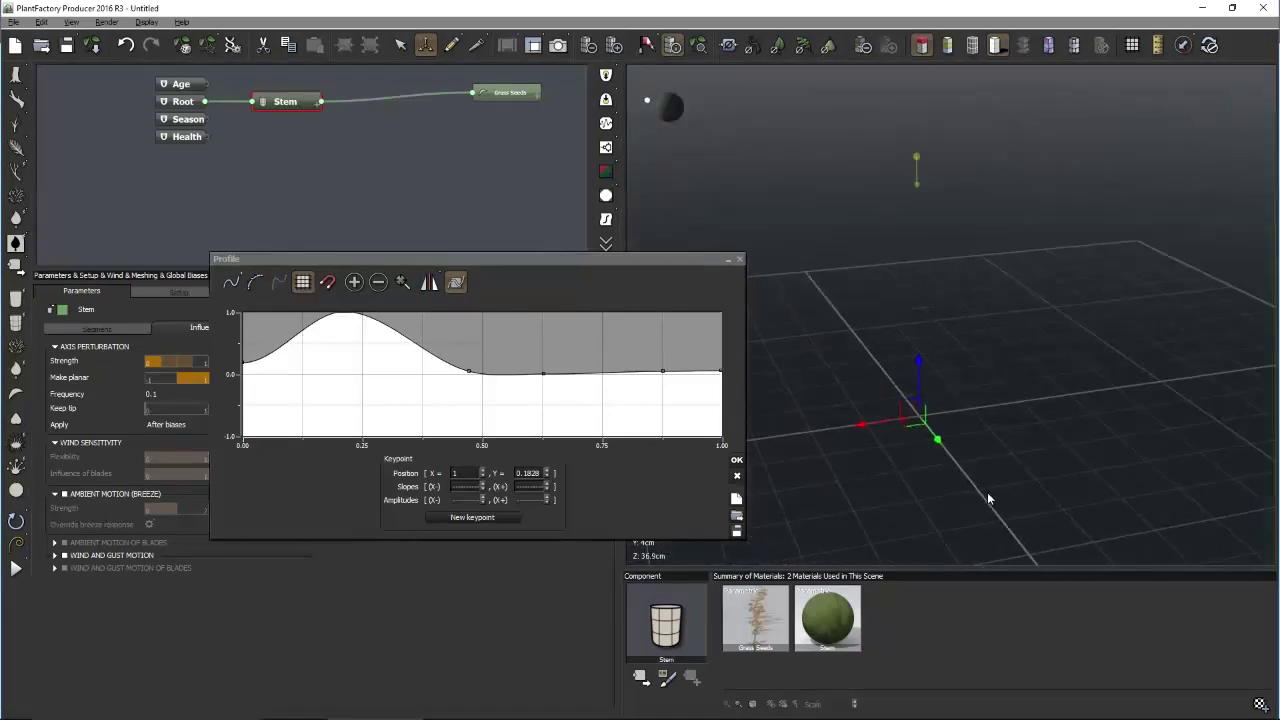
click(428, 282)
click(738, 477)
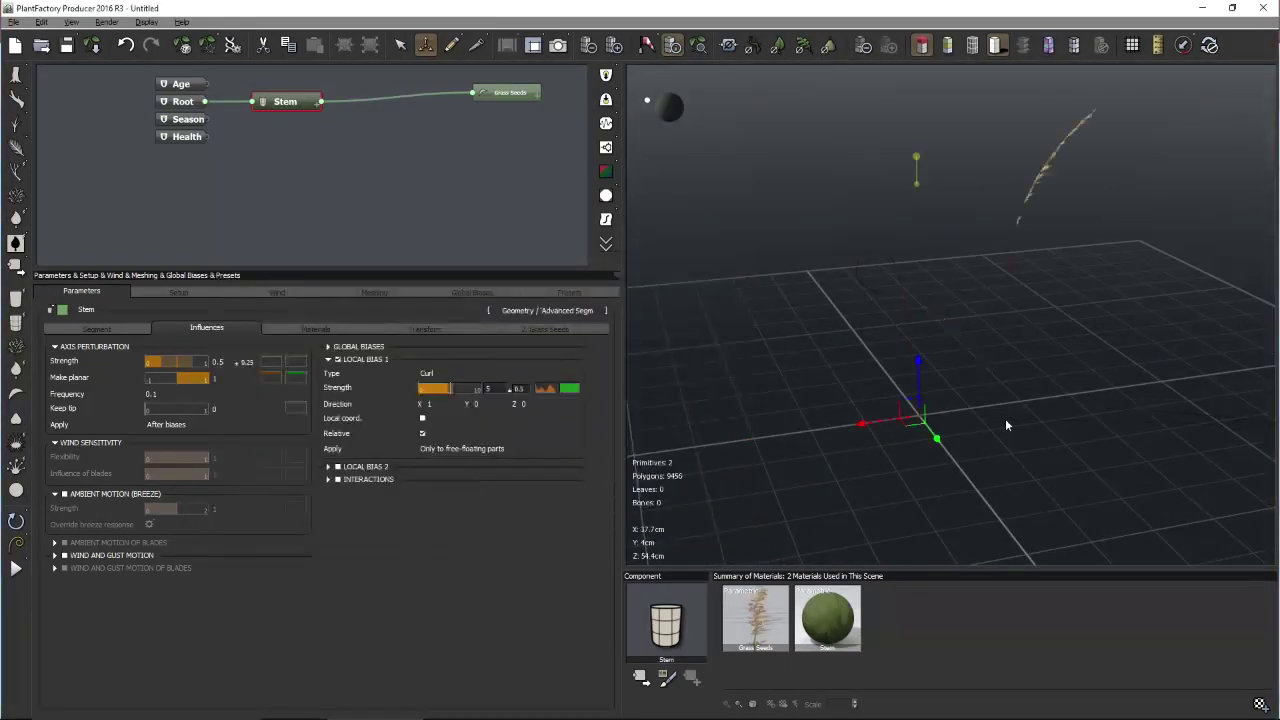
Set the upper Curl strength range value to 10
double_click(487, 388)
text(10)
key(Return)
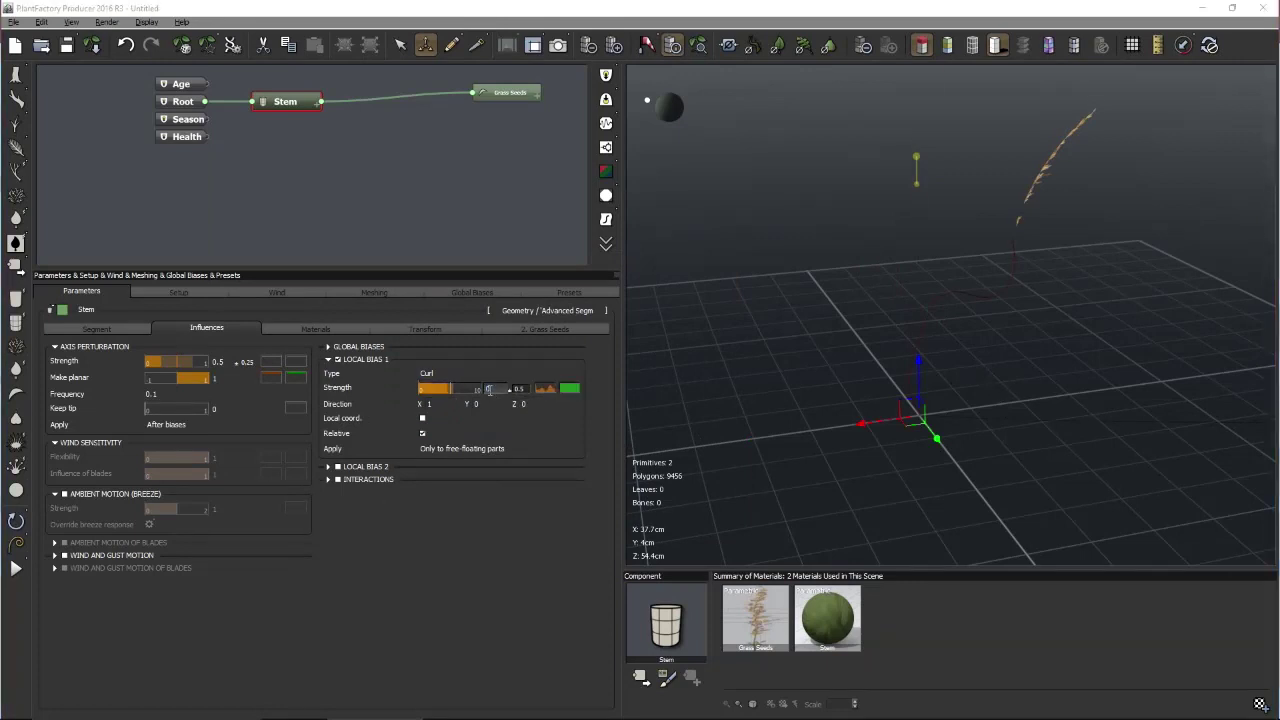
drag(924, 377, 1008, 392)
Deselect the Stem, enlarge the node graph area, and nudge the Stem node right
click(540, 199)
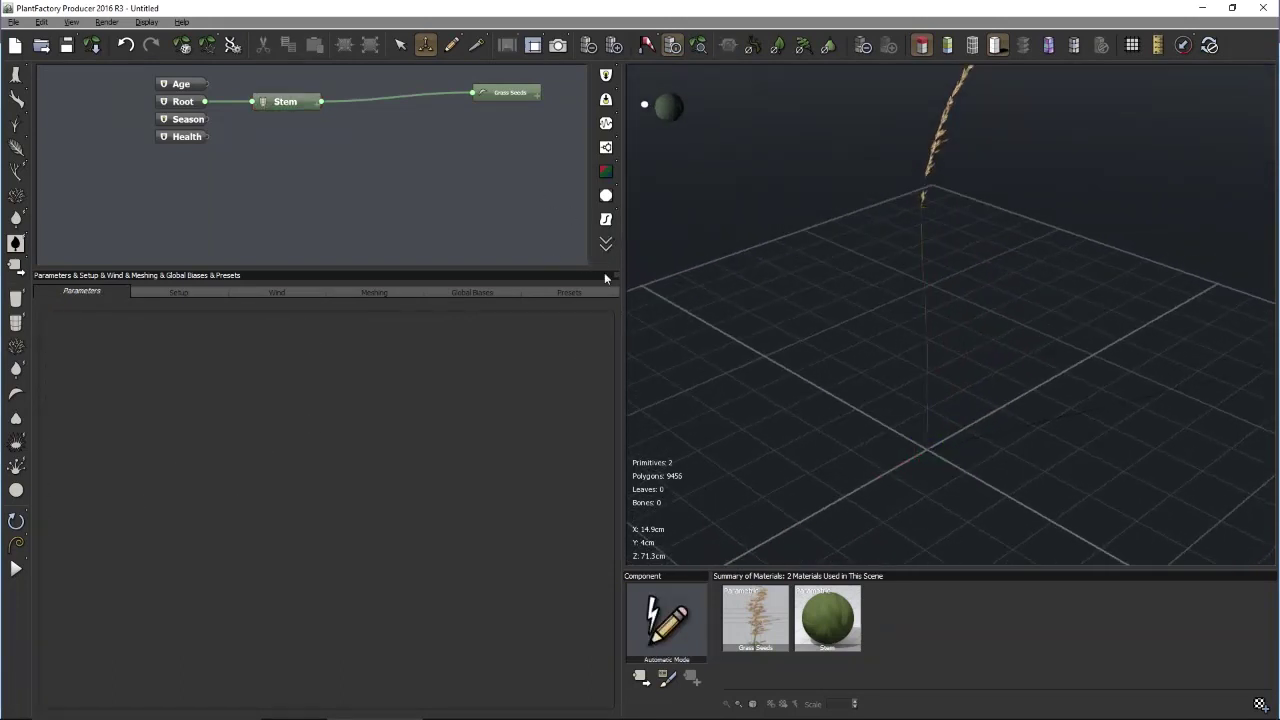
drag(604, 269, 606, 358)
right_click(535, 313)
click(485, 267)
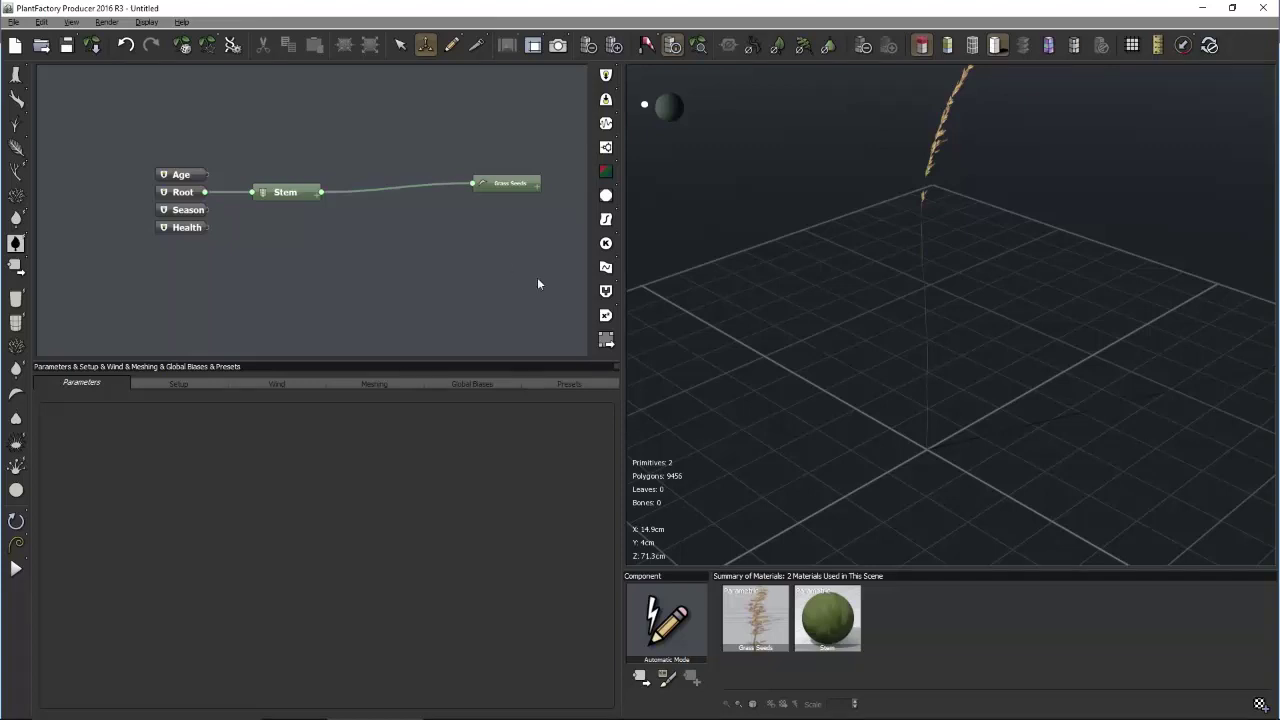
drag(296, 196, 309, 199)
Rearrange the node graph, moving the Grass Seeds node to the left
drag(840, 320, 887, 306)
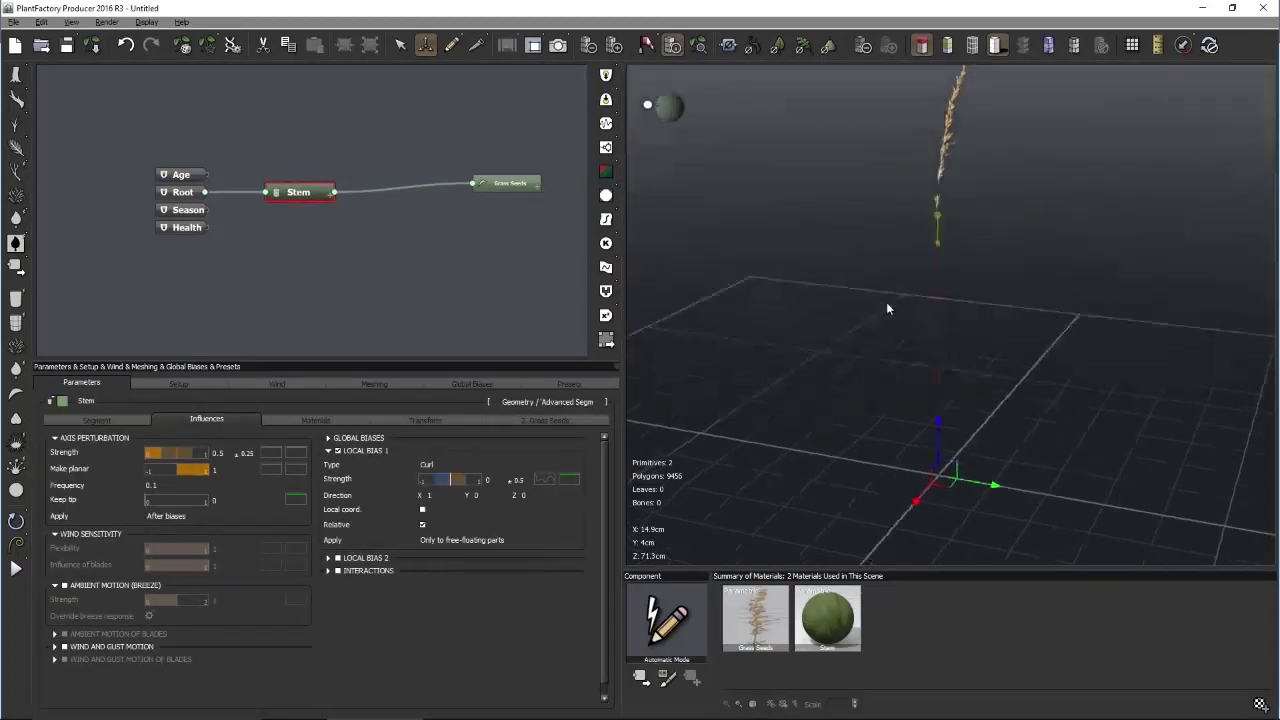
click(320, 264)
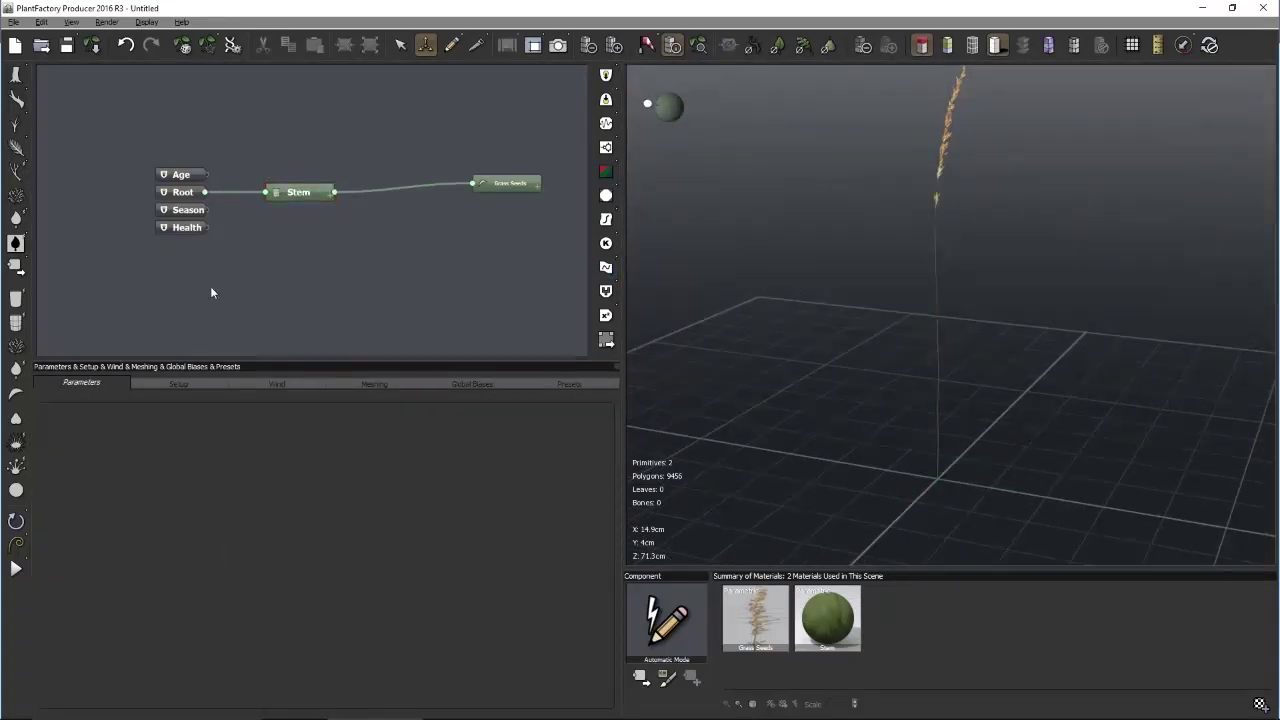
scroll(402, 283, up, 3)
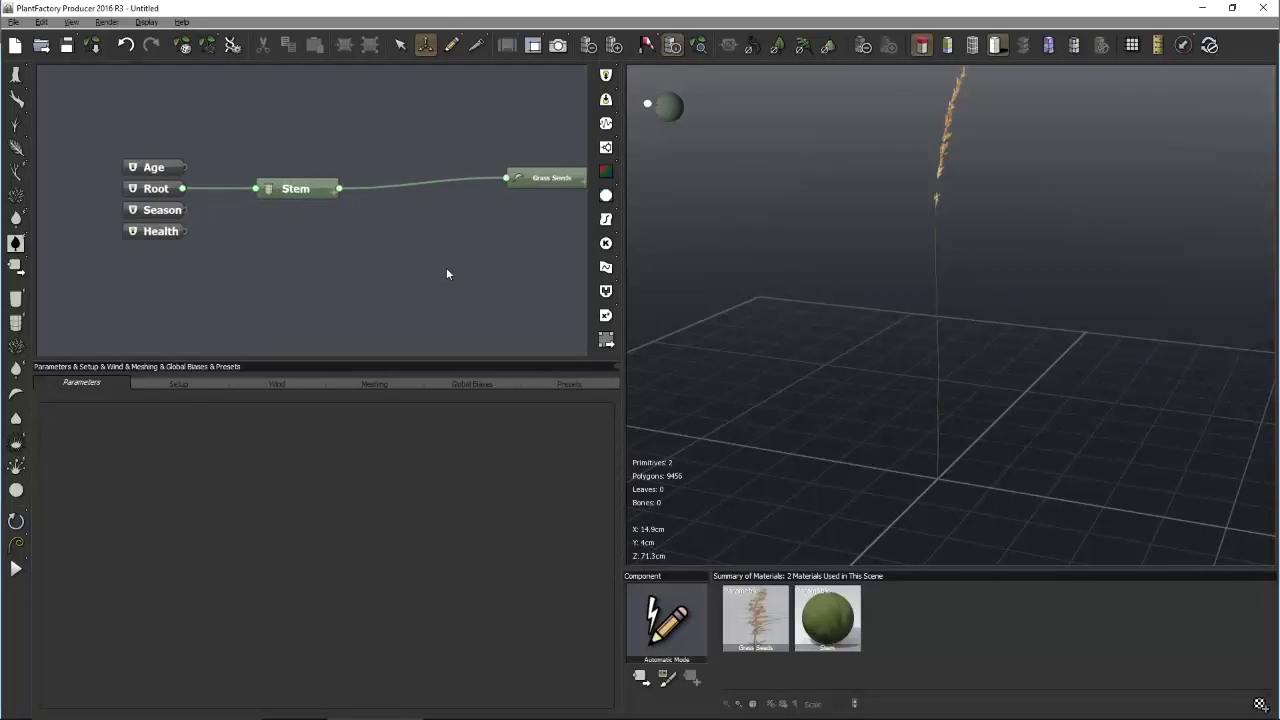
middle_drag(446, 271, 403, 277)
drag(512, 182, 408, 193)
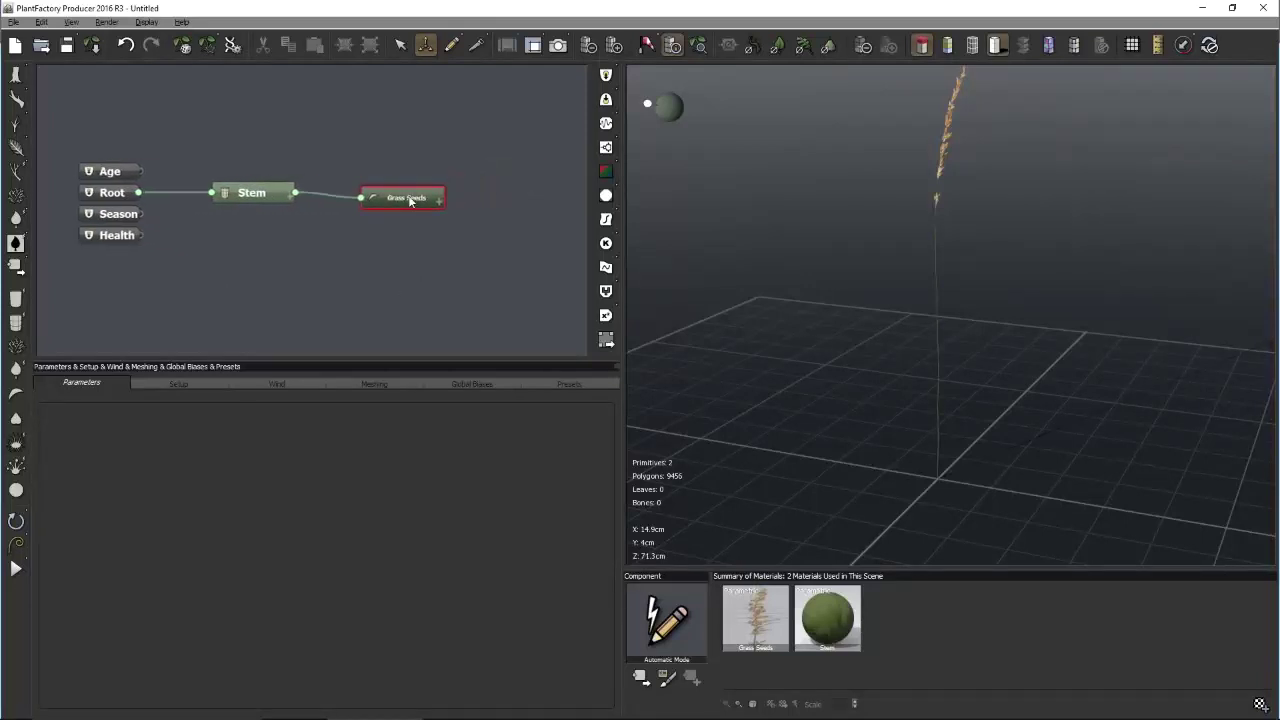
middle_drag(301, 222, 363, 218)
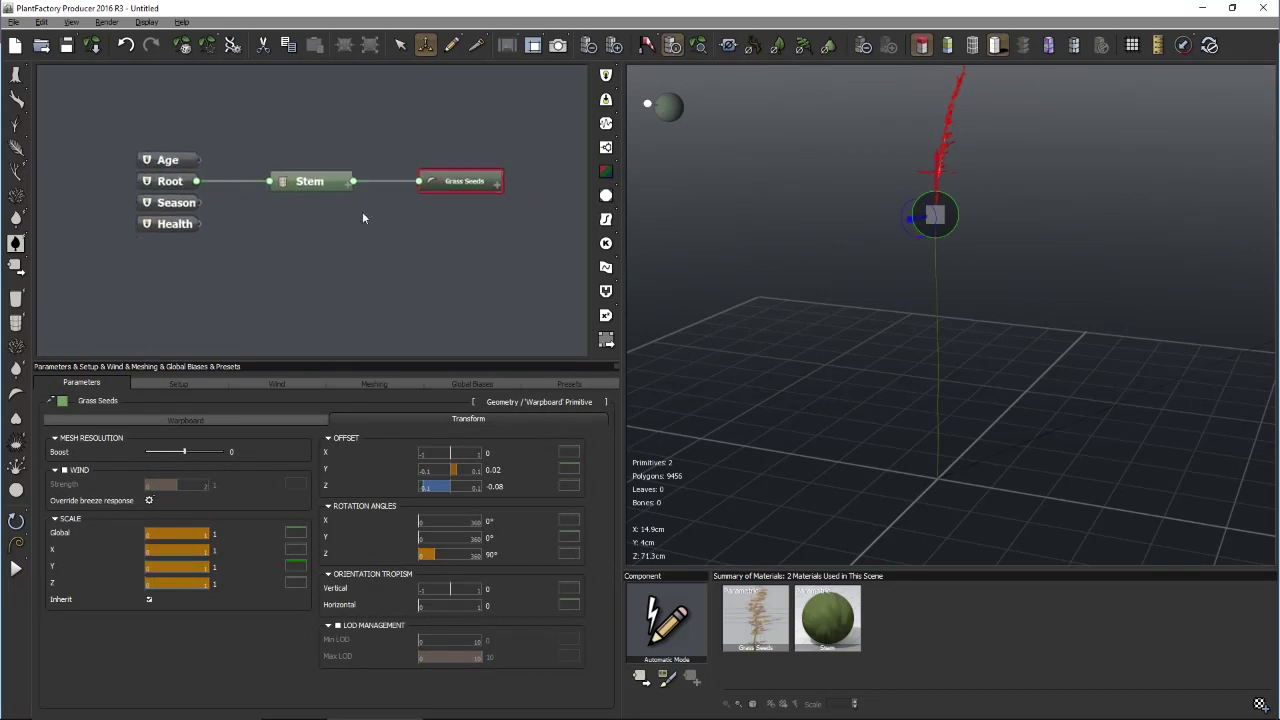
click(464, 233)
Add a Segment node off the Stem and place it below Grass Seeds
drag(951, 196, 917, 269)
scroll(954, 222, up, 4)
drag(946, 233, 921, 238)
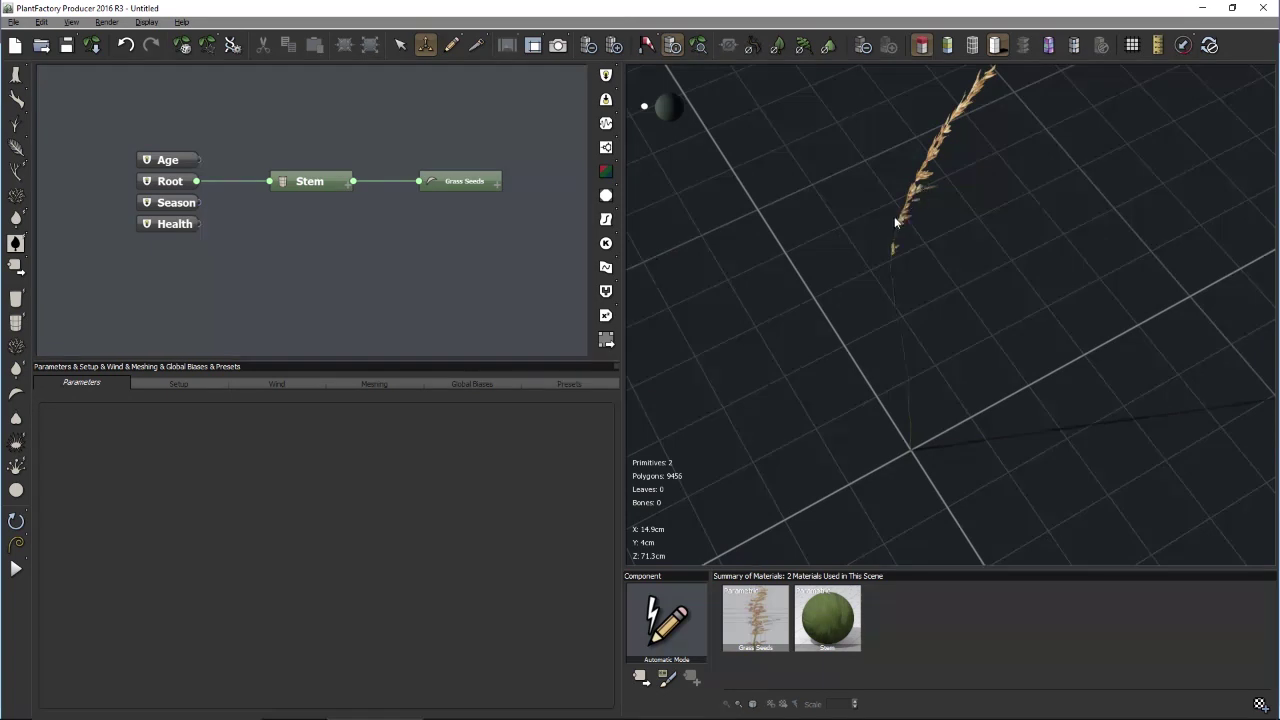
drag(699, 288, 1044, 145)
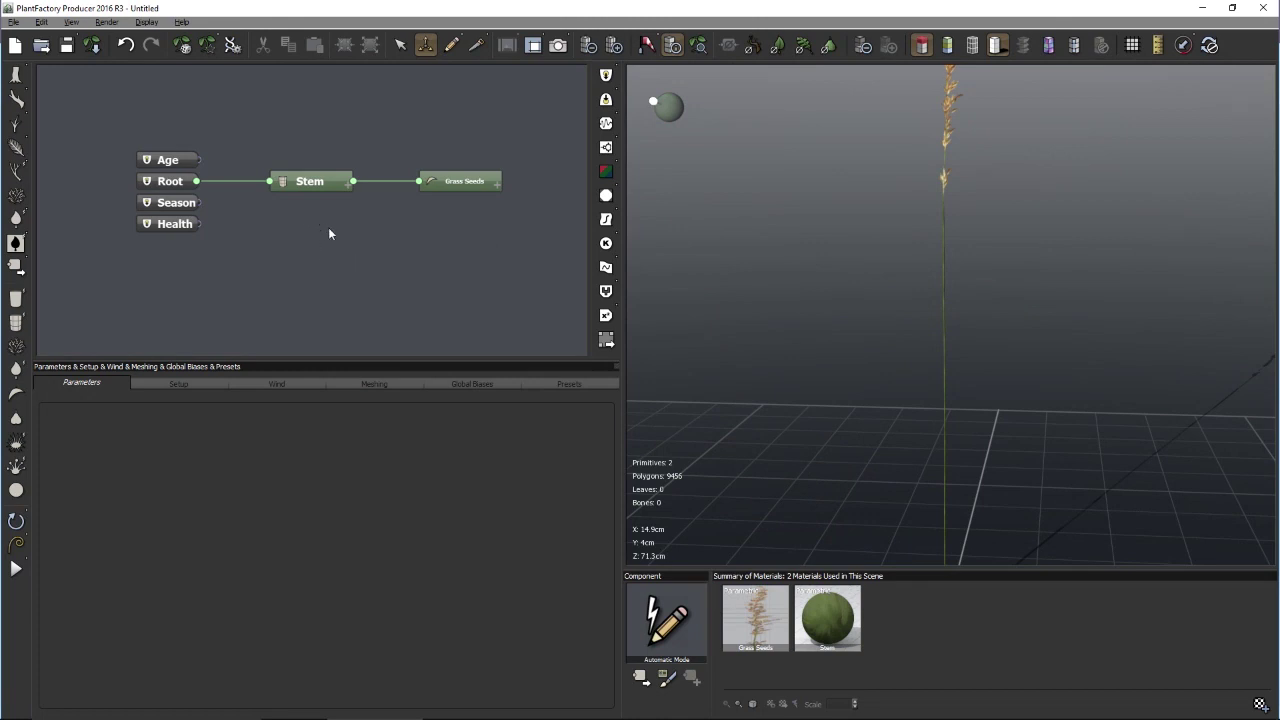
drag(329, 234, 309, 229)
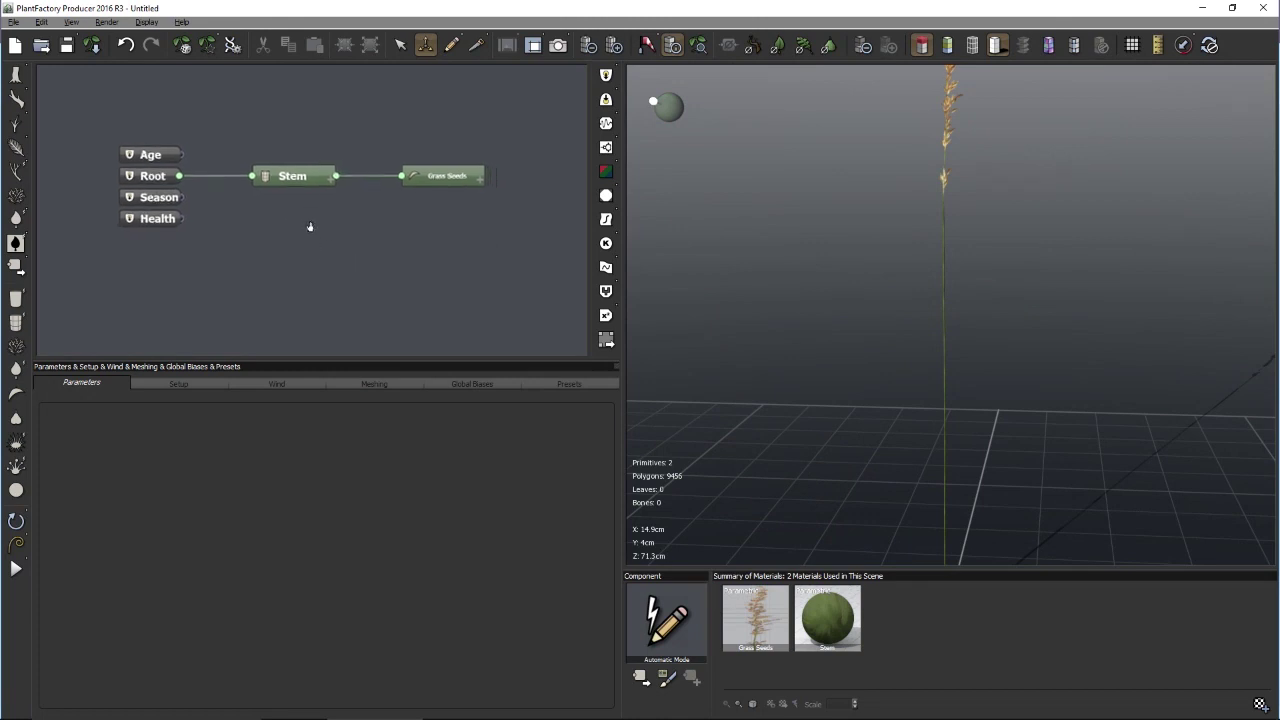
click(20, 328)
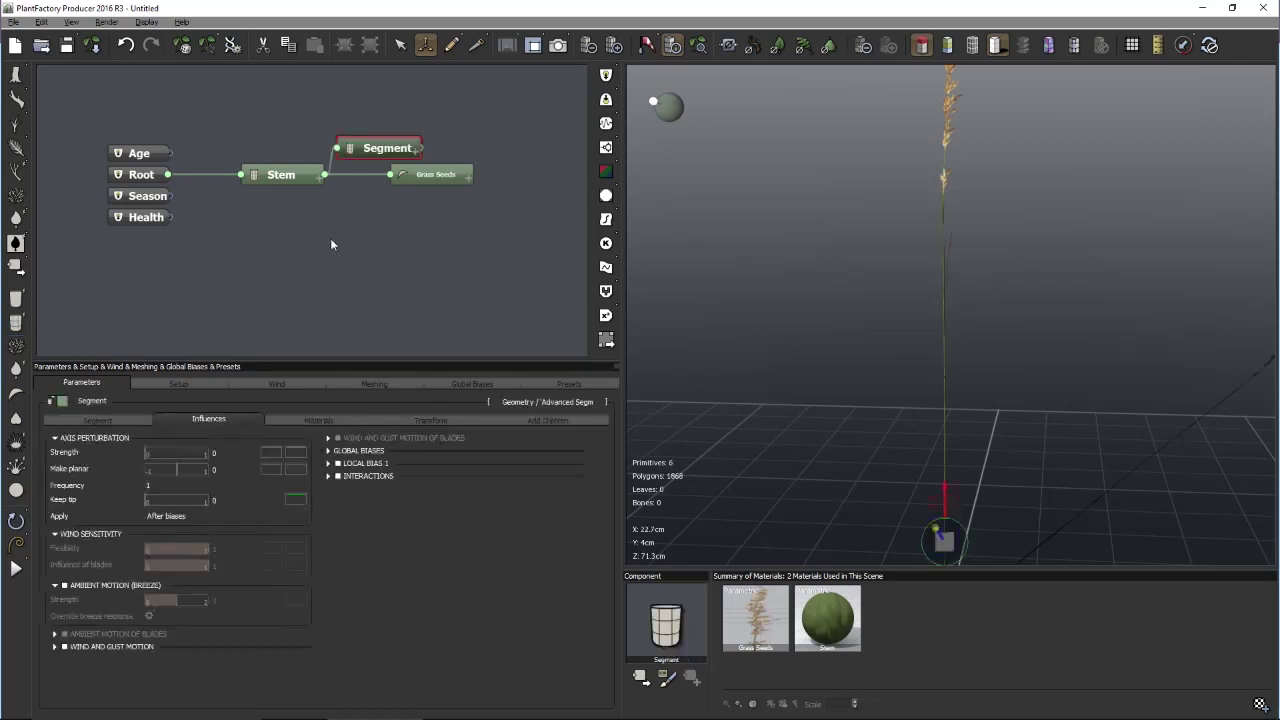
drag(378, 150, 374, 226)
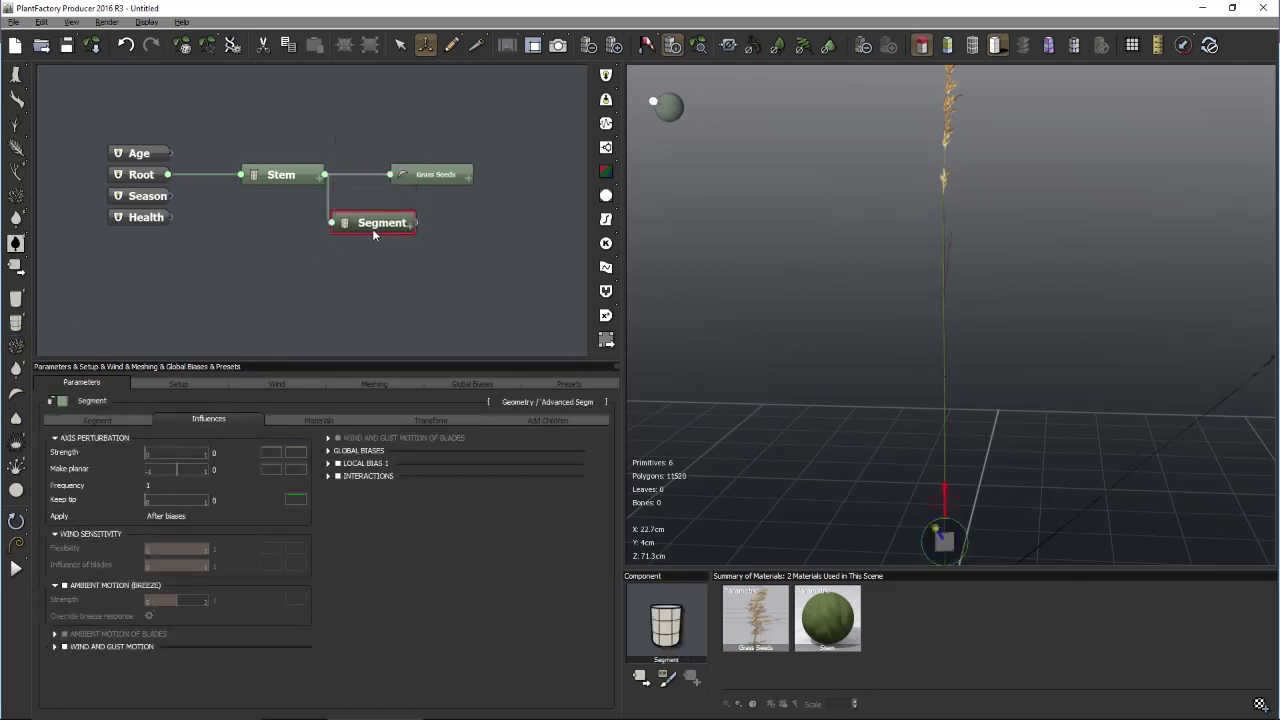
Rename the new Segment node to 'Leaves'
double_click(376, 224)
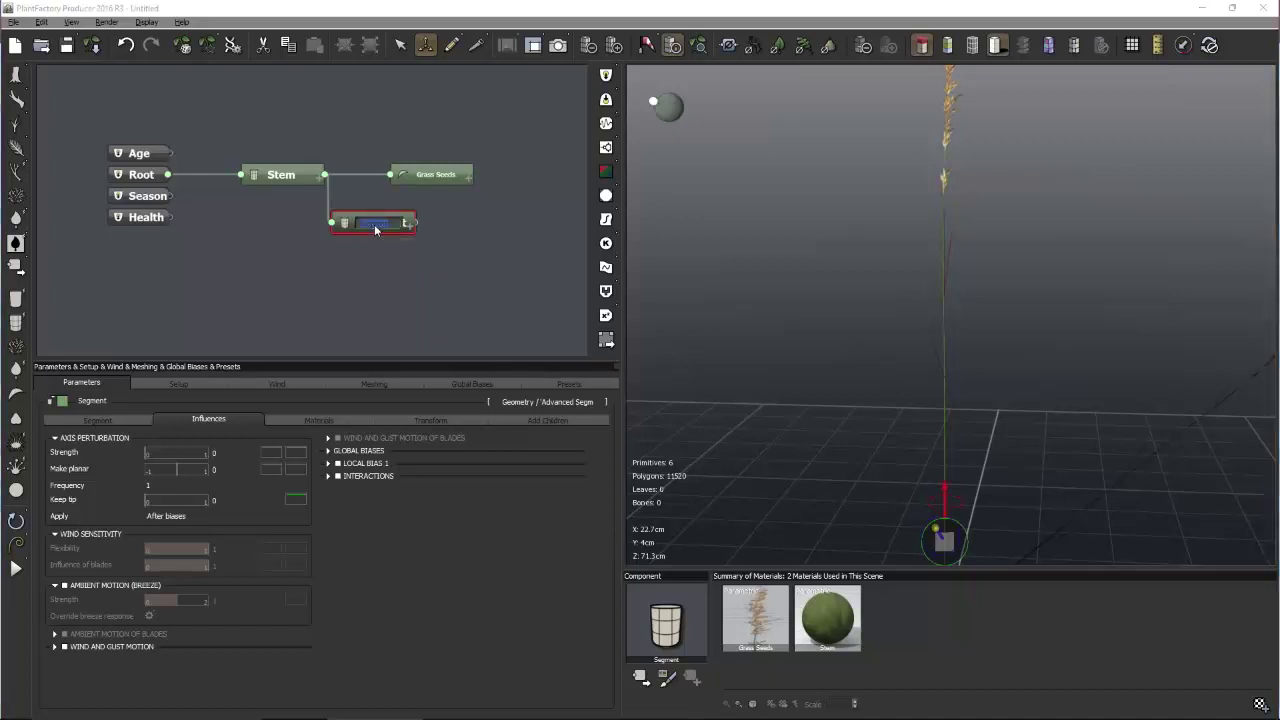
text(Leaves)
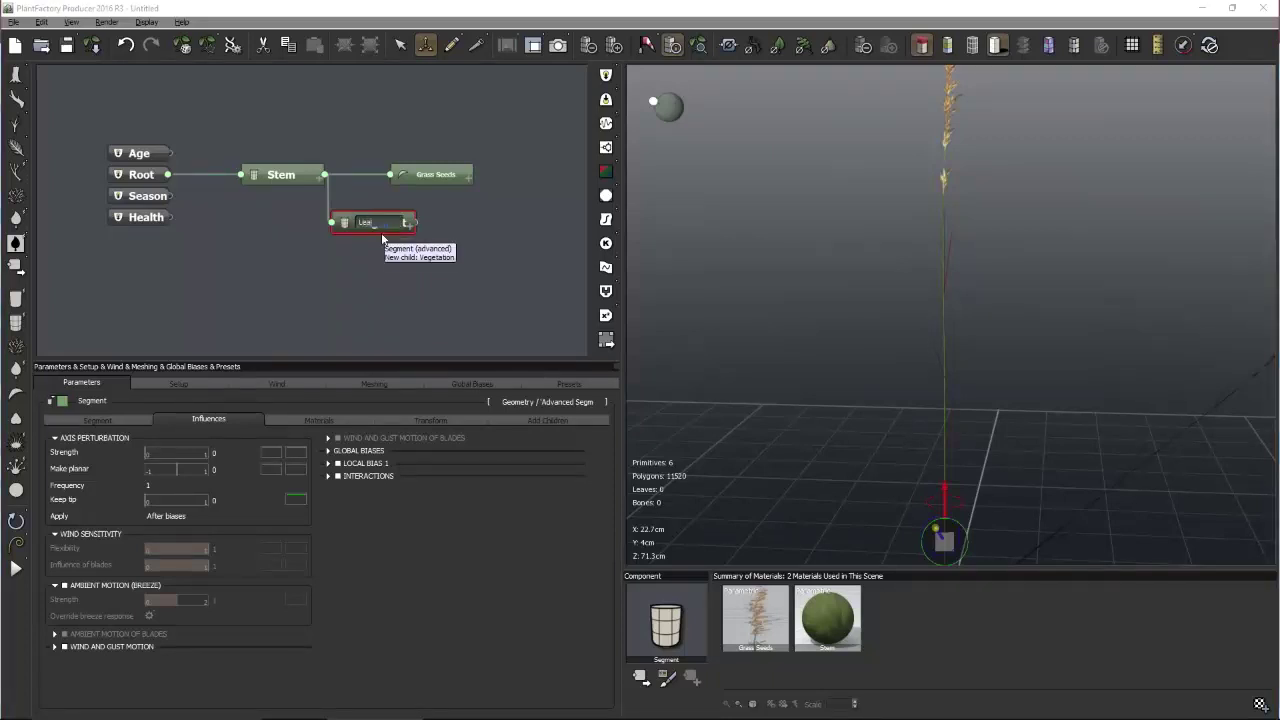
click(450, 240)
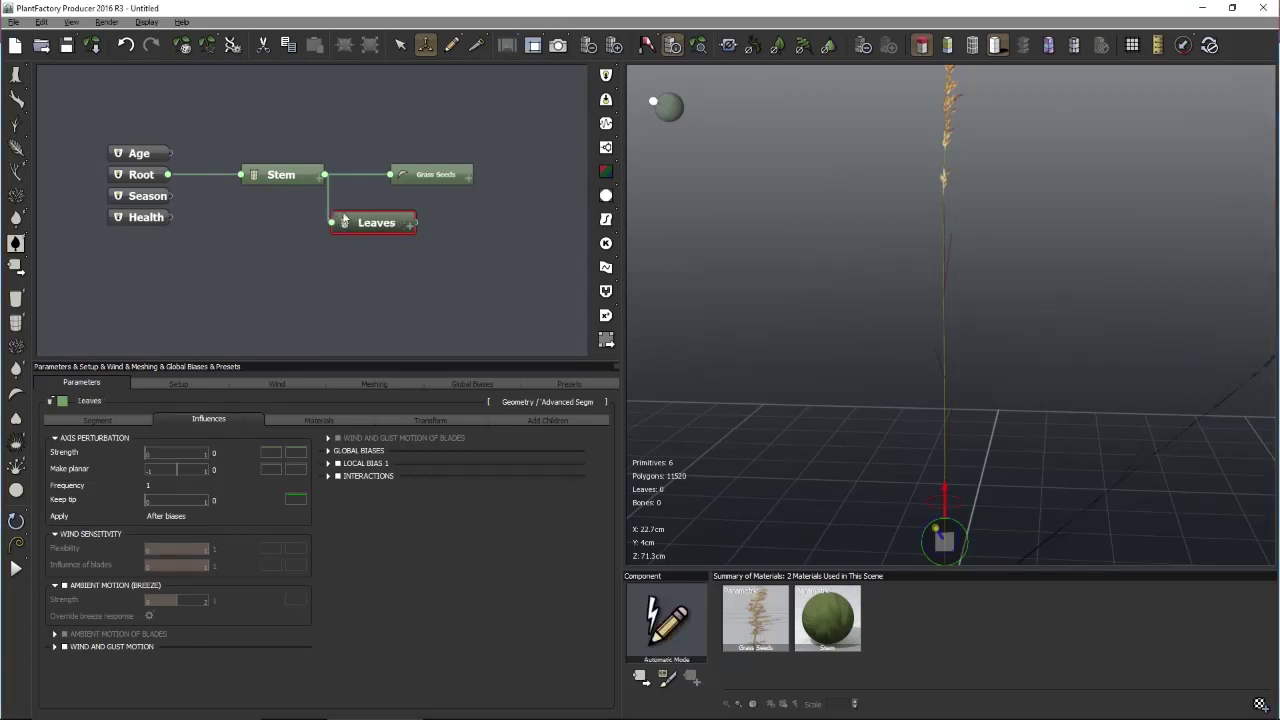
drag(1037, 426, 838, 413)
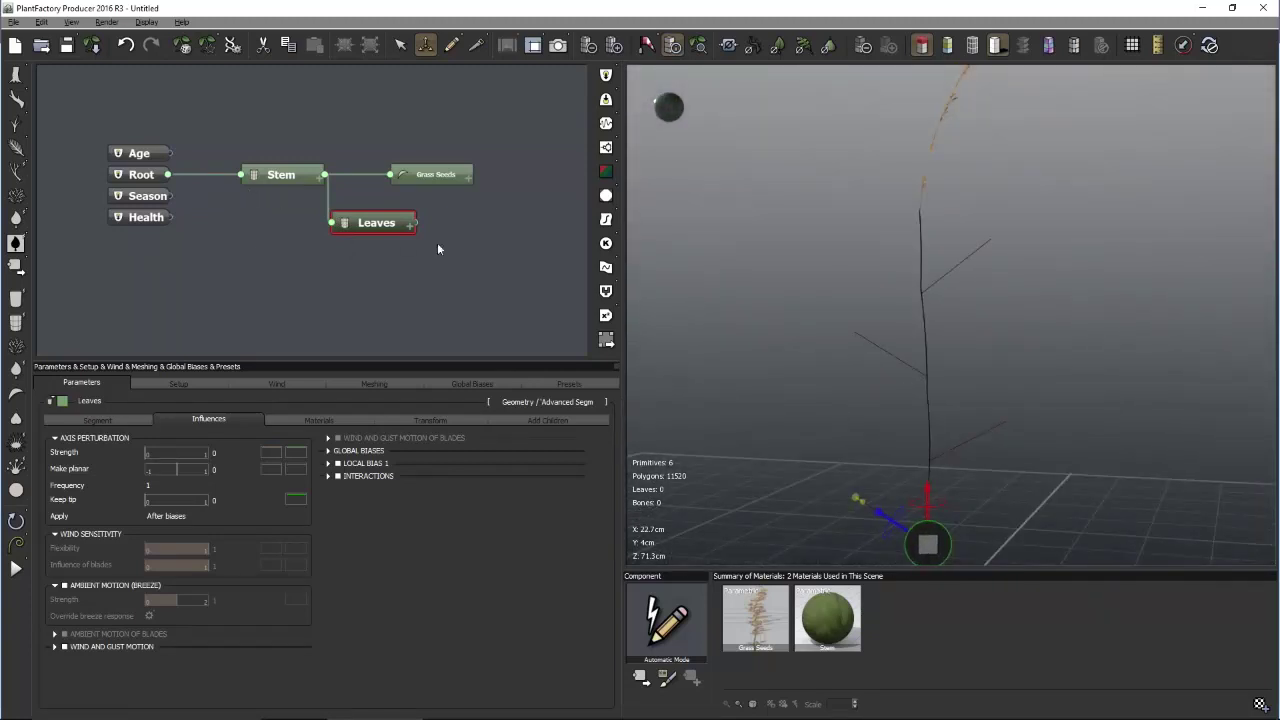
Check the Stem's '1. Leaves' distribution (4 segments, -30°), then reselect the Leaves node
click(256, 168)
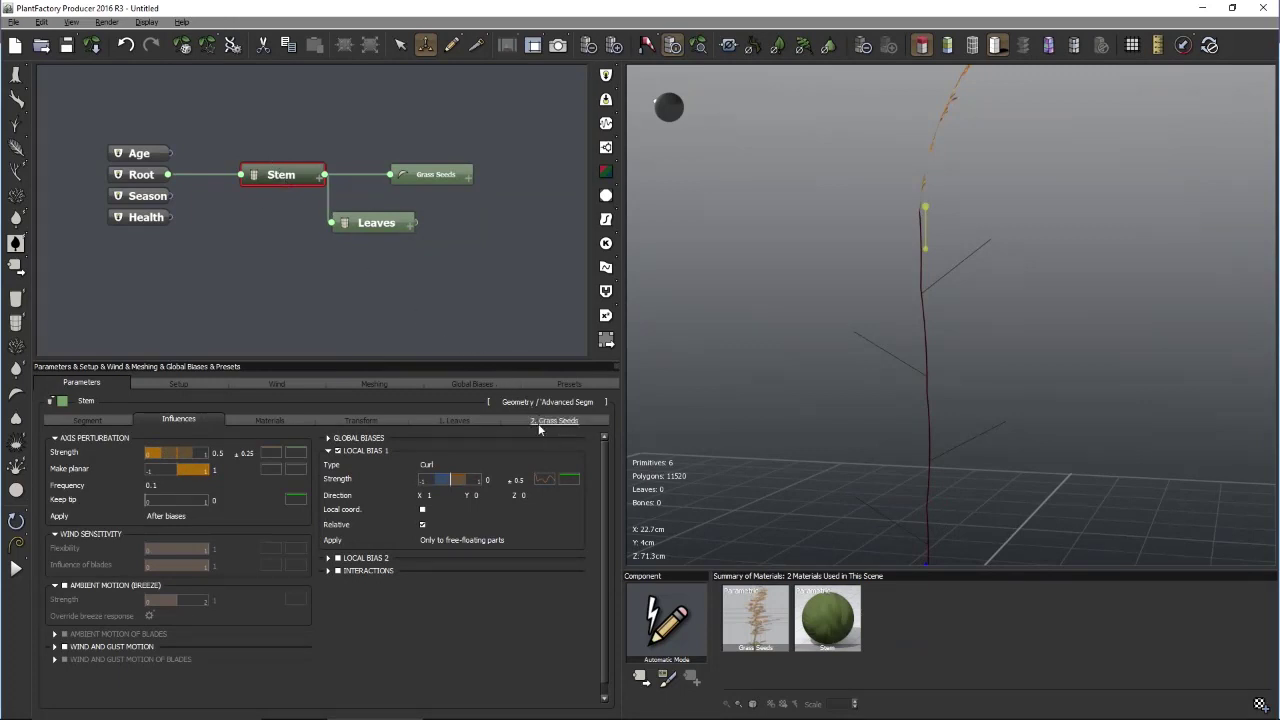
click(468, 419)
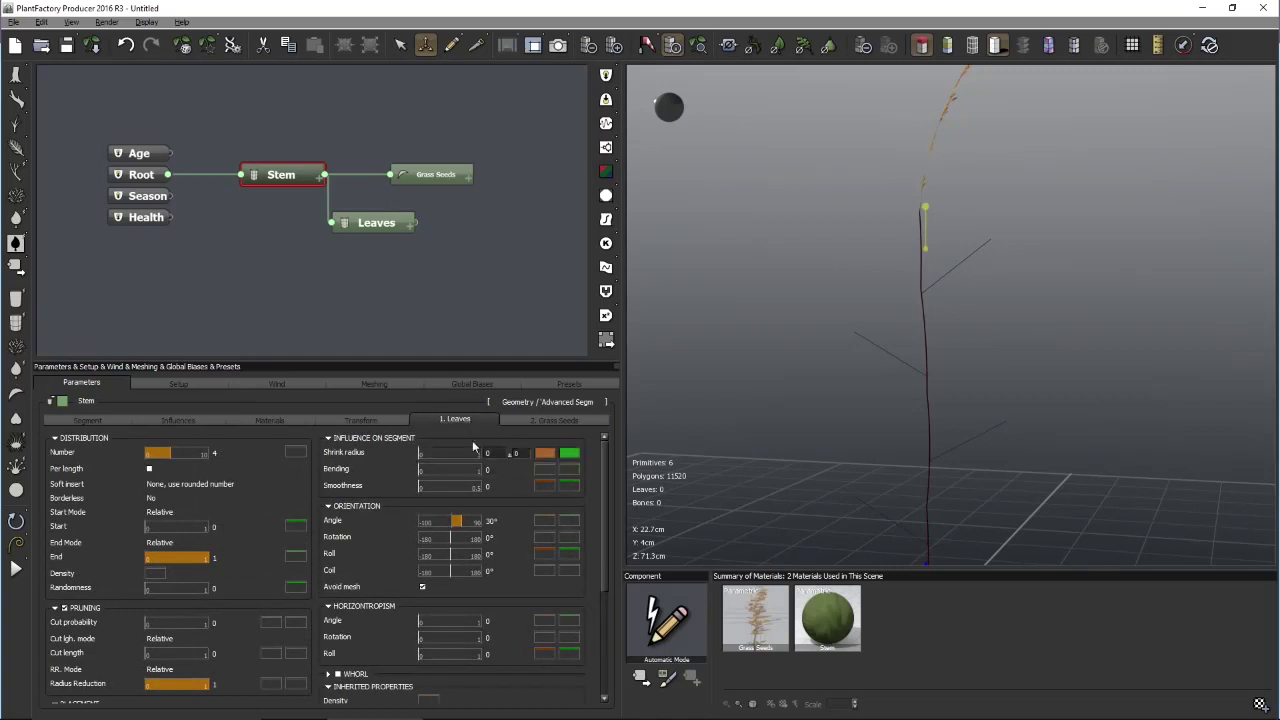
middle_drag(954, 470, 1004, 427)
scroll(919, 383, up, 5)
middle_drag(950, 430, 937, 455)
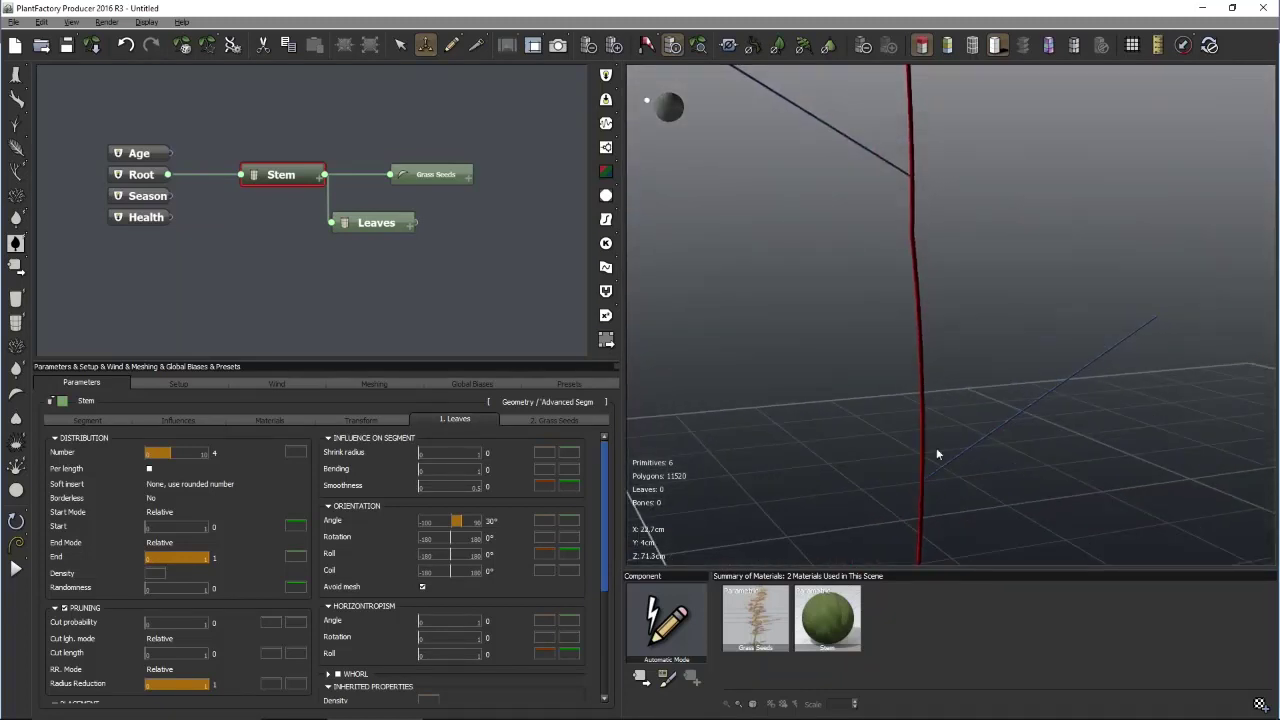
click(353, 223)
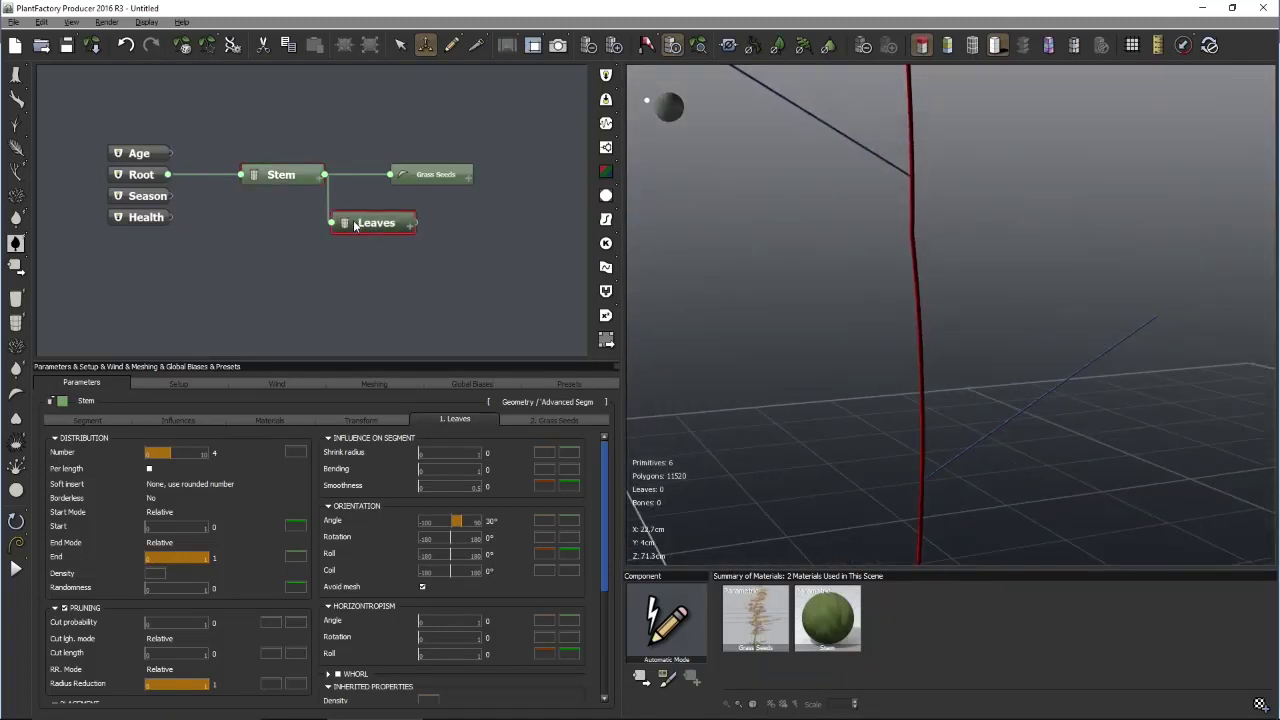
Set the Leaves radius mode to User defined with a Radius of 0
click(100, 420)
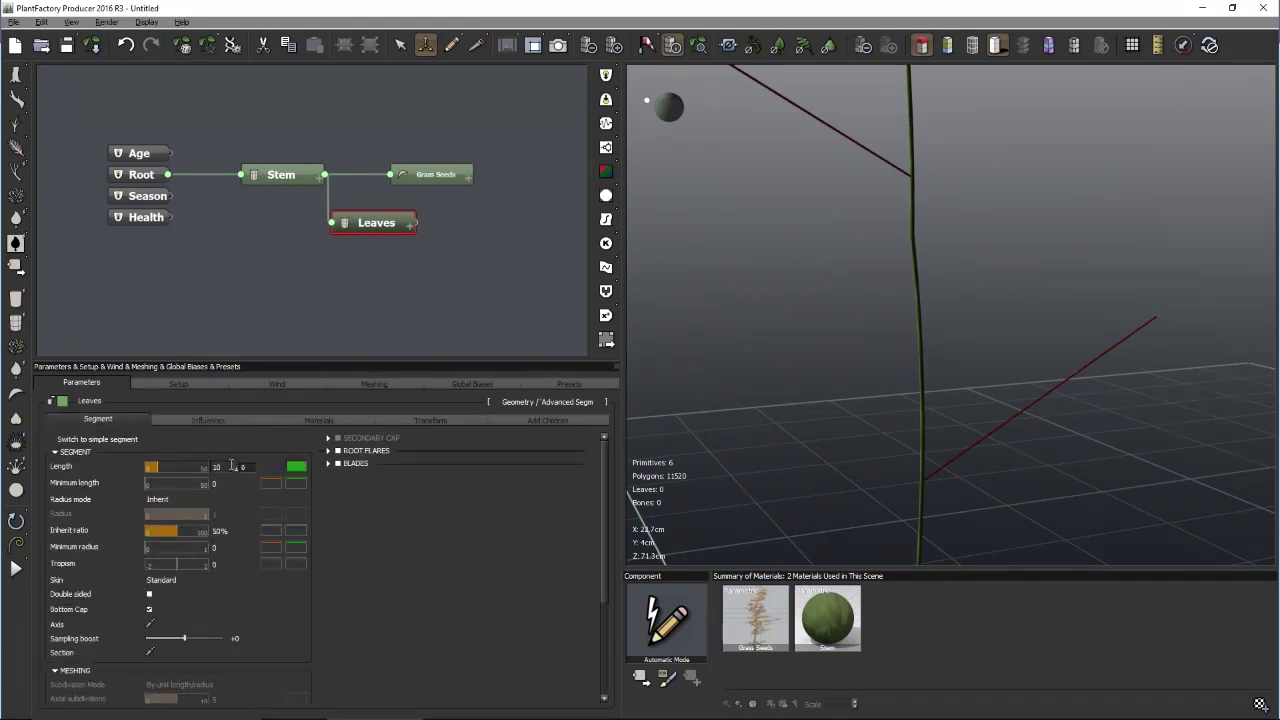
click(183, 497)
click(178, 513)
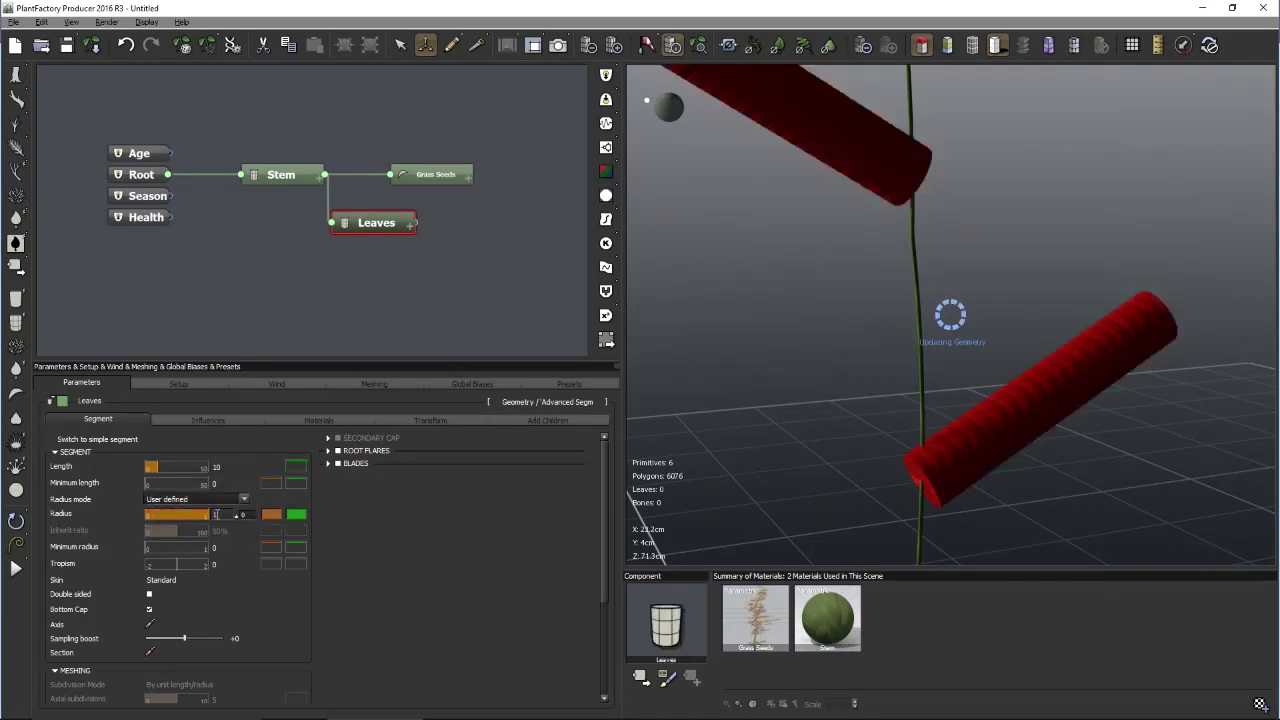
click(221, 514)
text(0.)
key(Return)
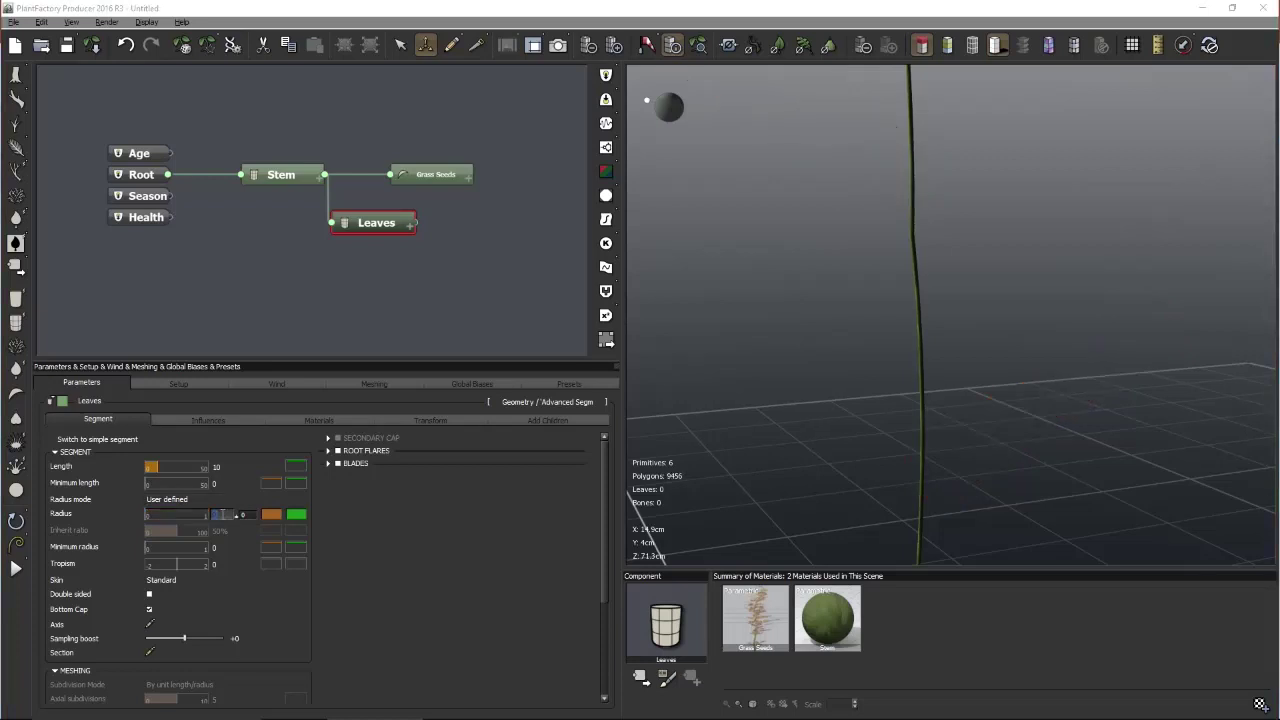
Enable Blades on the Leaves segment and inspect the flat blades
click(339, 464)
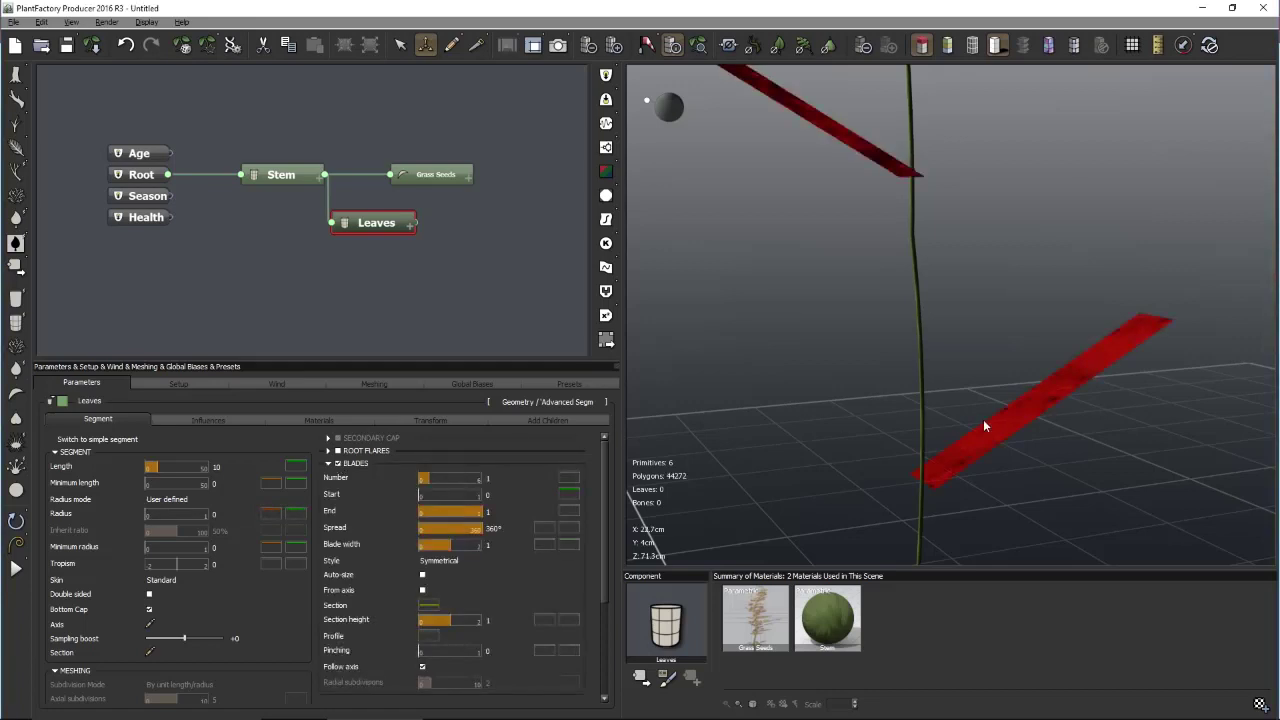
drag(1012, 247, 992, 389)
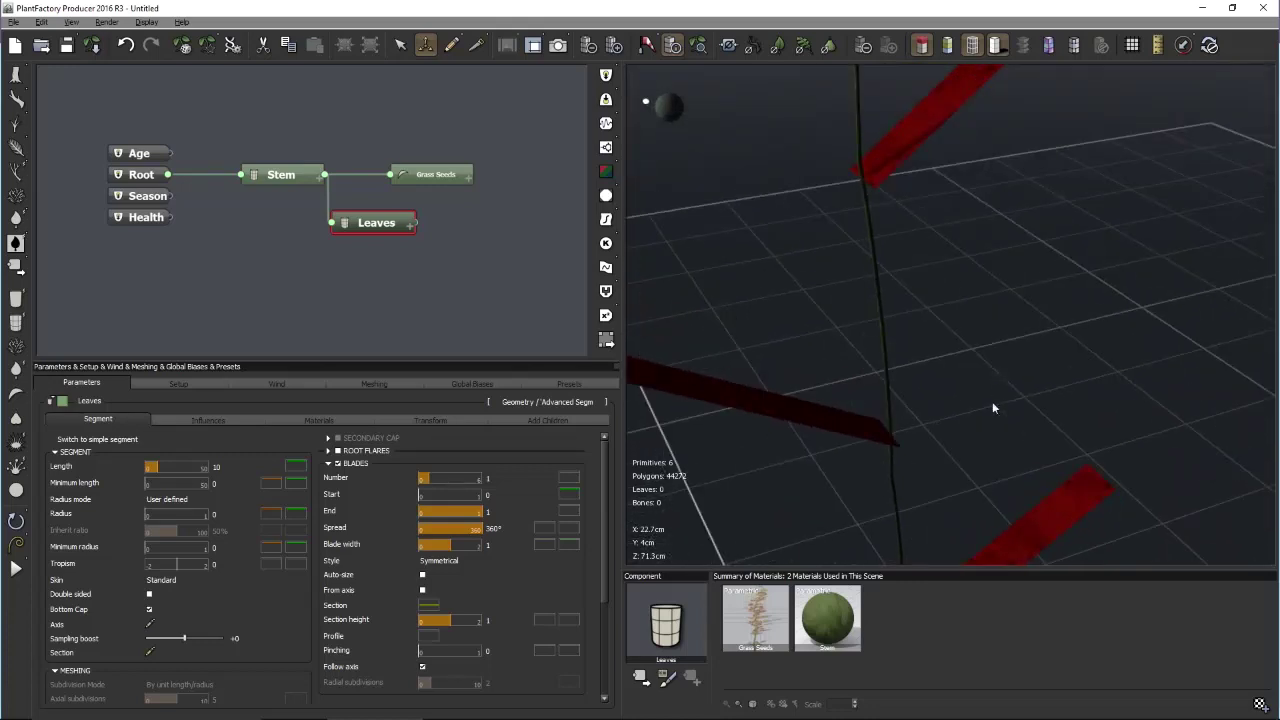
drag(997, 464, 968, 232)
right_click(968, 232)
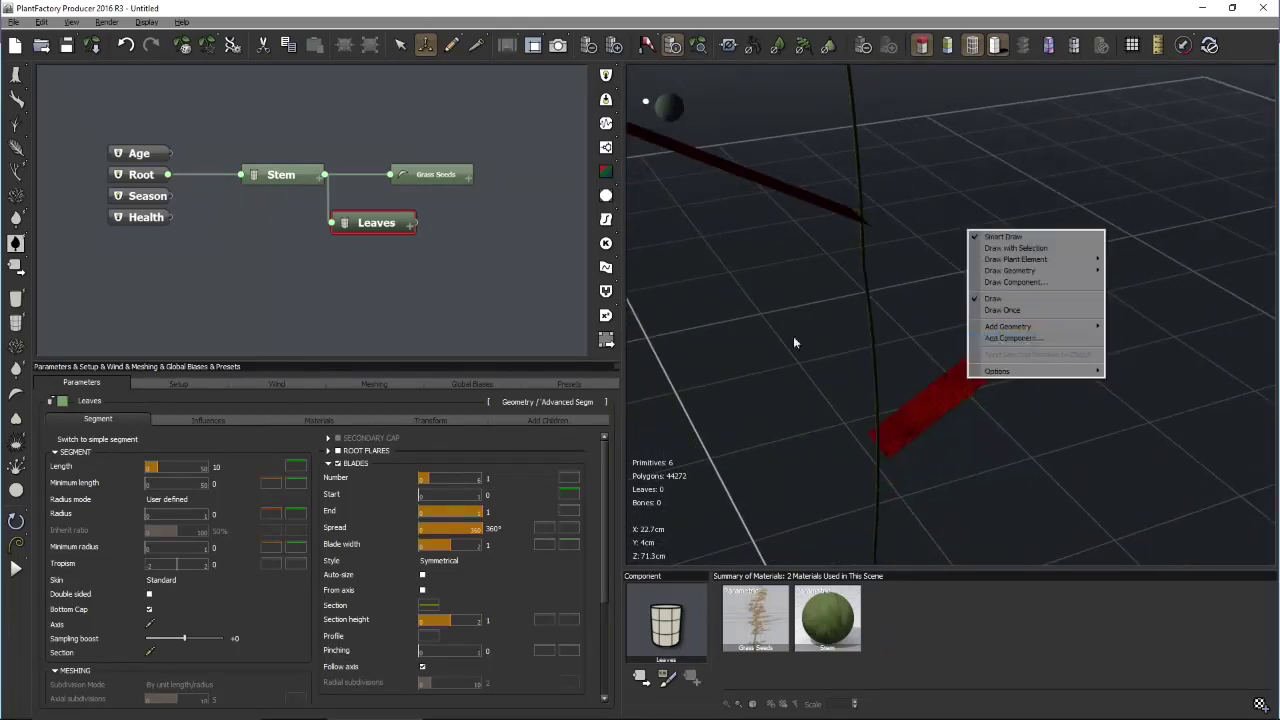
click(480, 318)
click(1000, 362)
scroll(1000, 362, up, 5)
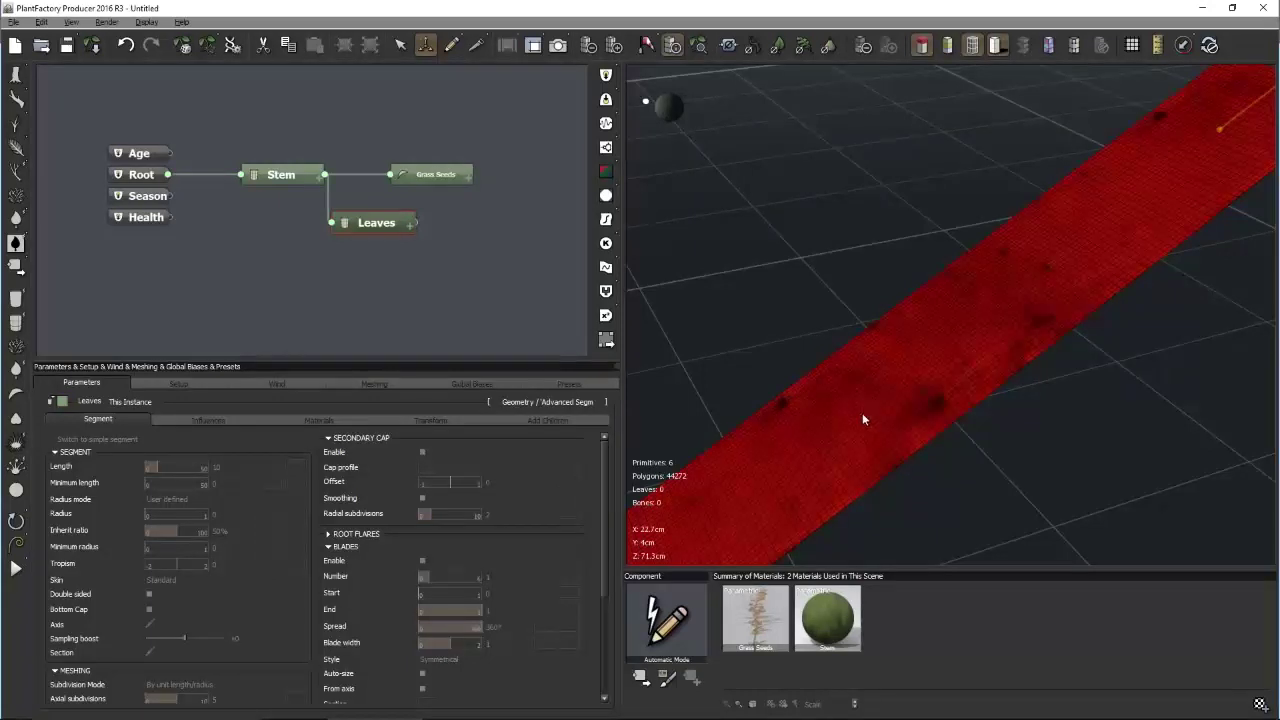
scroll(863, 419, down, 4)
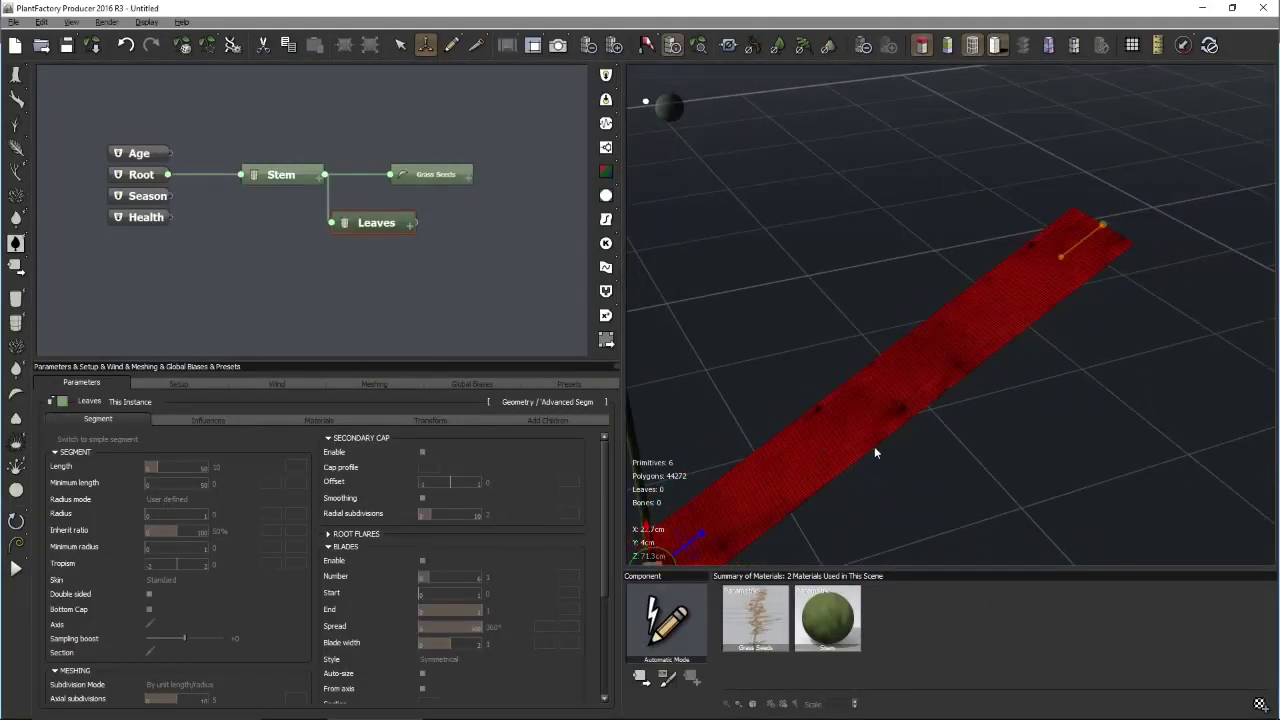
scroll(857, 428, down, 1)
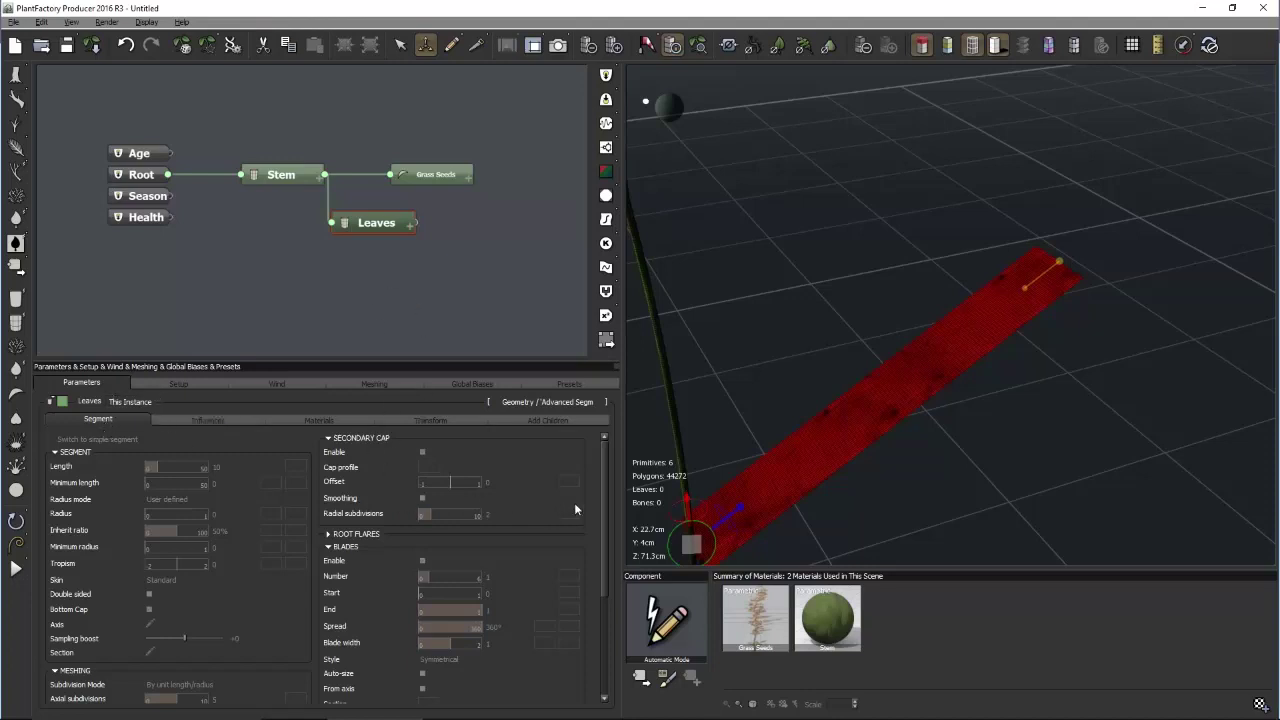
scroll(538, 436, down, 2)
click(432, 298)
click(379, 230)
drag(598, 486, 600, 444)
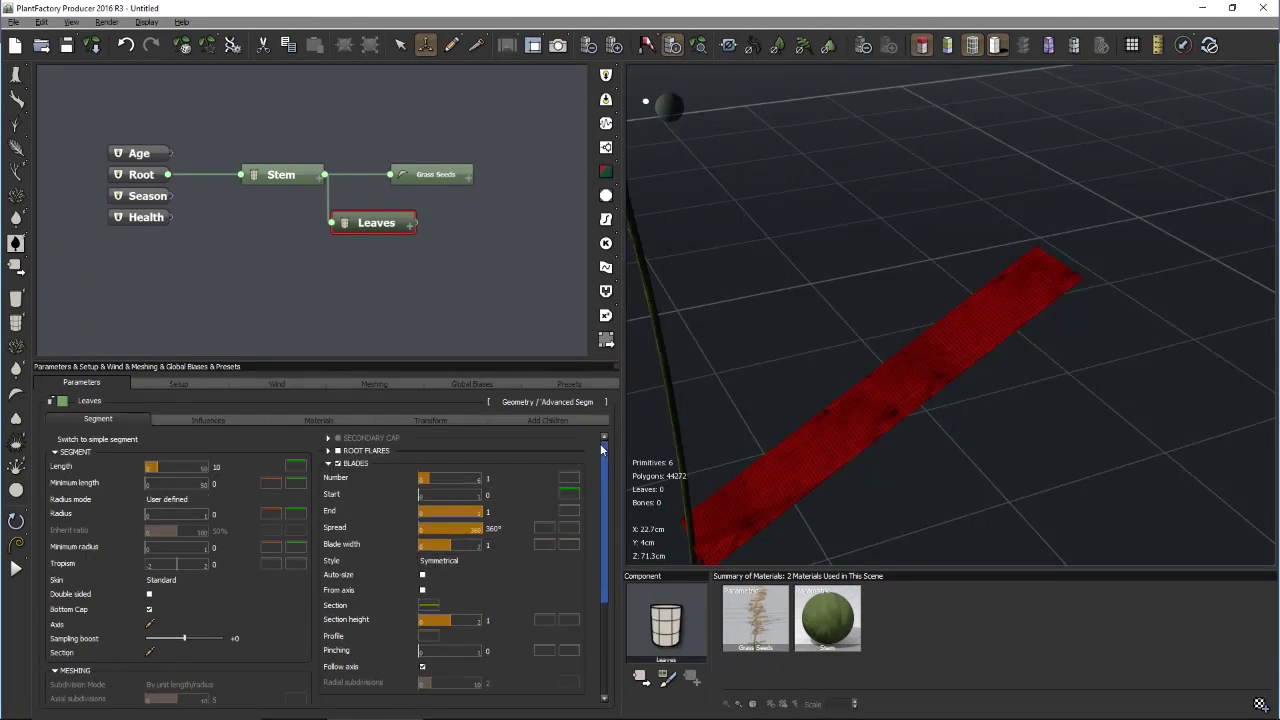
Set the leaf blade Length to 8 and show the Leaves Transform settings
click(222, 467)
text(8)
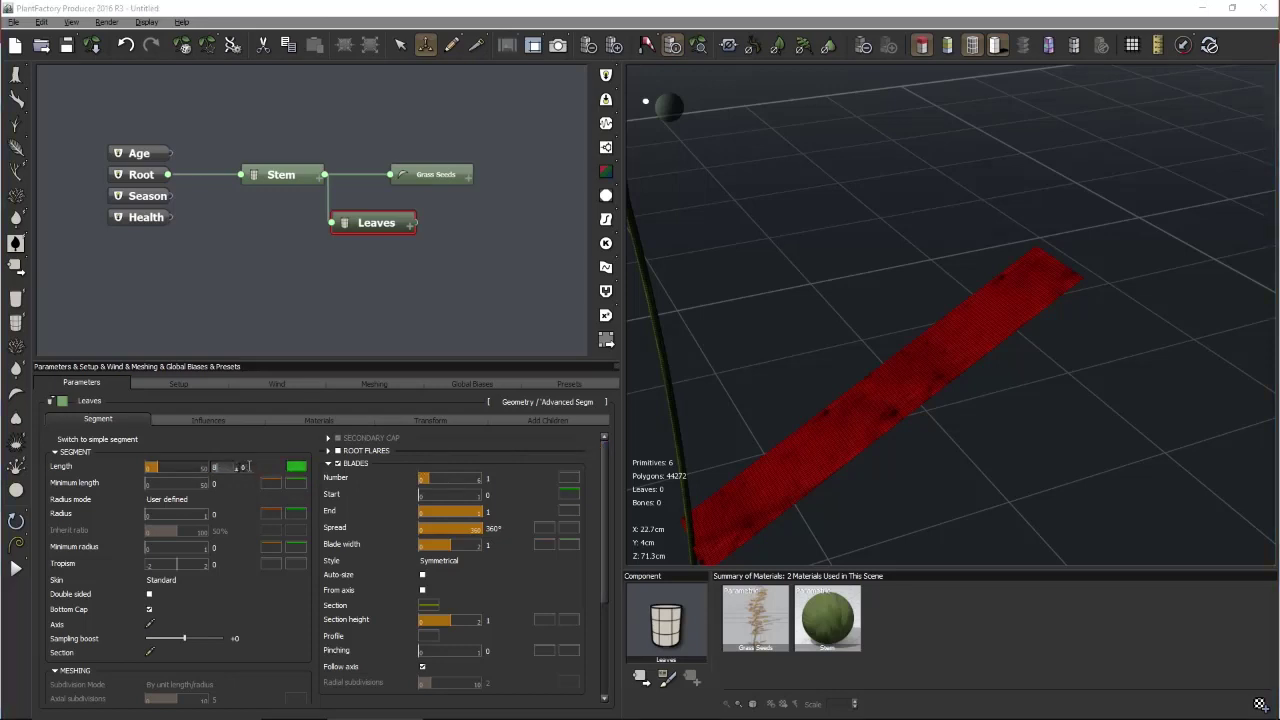
key(Return)
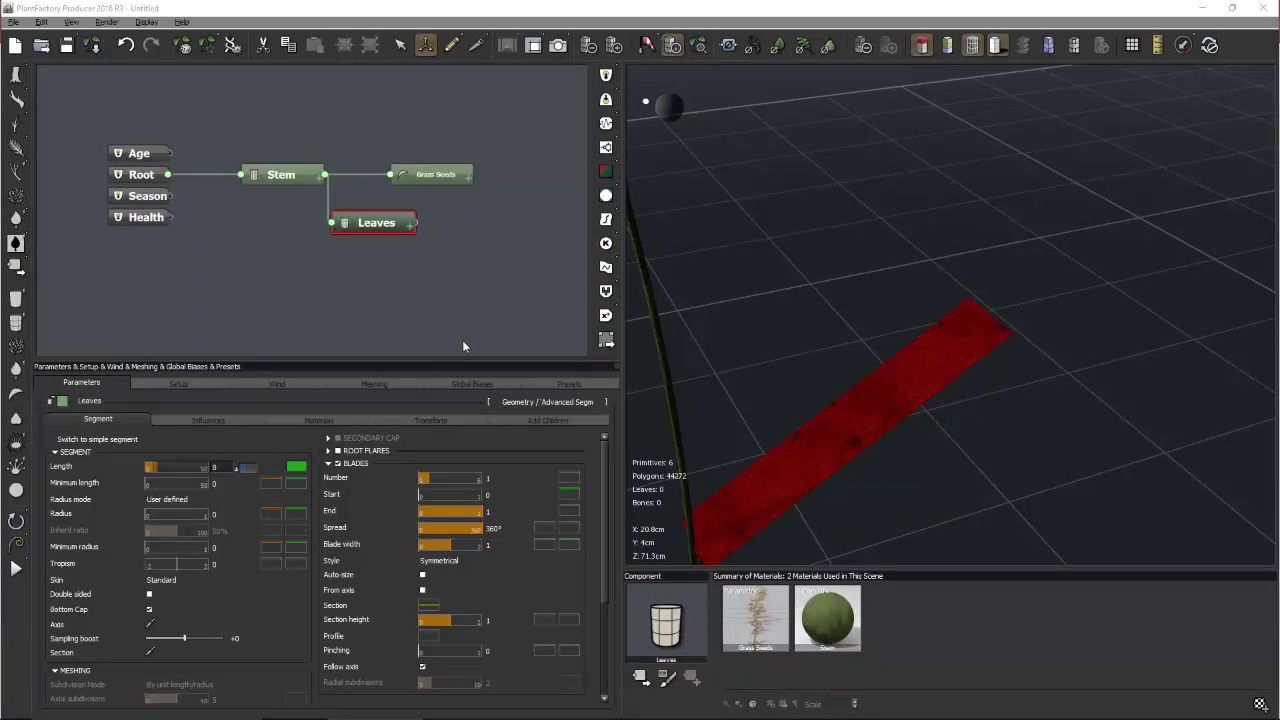
click(432, 420)
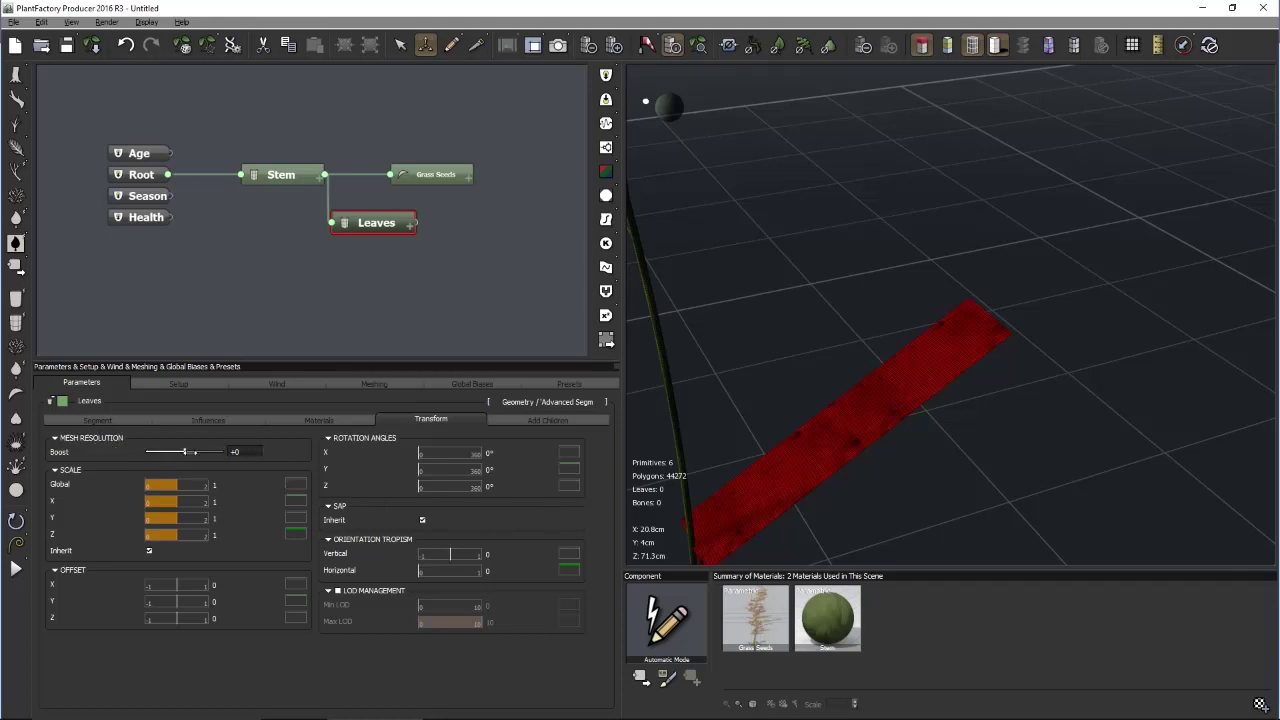
Lower the Leaves mesh resolution boost to -2, cutting polygons from 18672 to 12016
drag(195, 452, 189, 452)
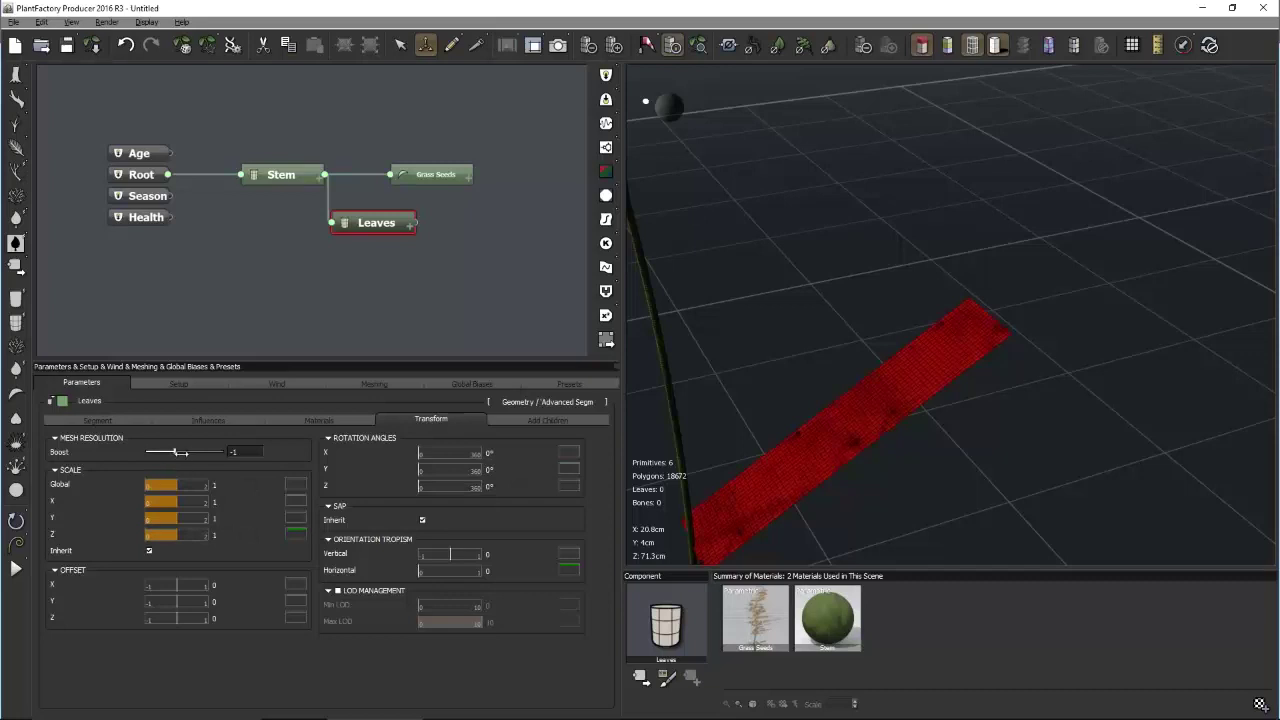
drag(180, 452, 175, 452)
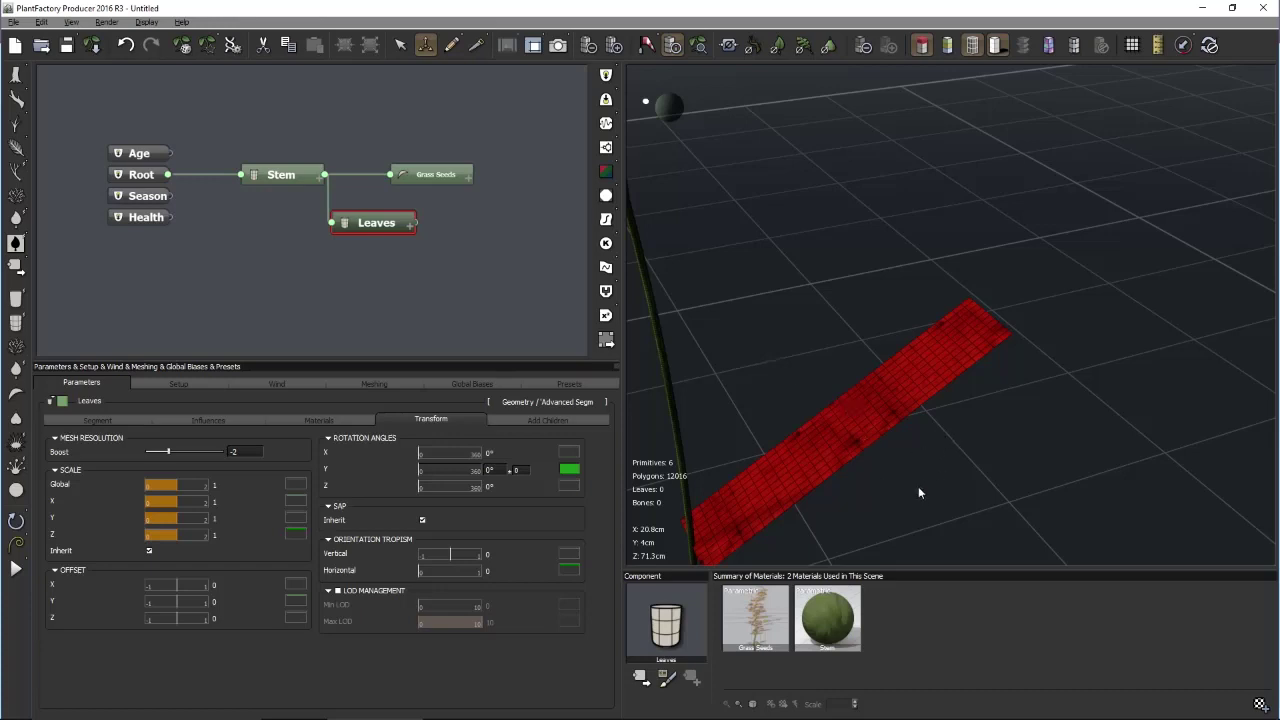
mouse_move(921, 488)
right_down()
mouse_move(948, 444)
mouse_move(1032, 409)
mouse_move(1039, 392)
right_up()
right_drag(400, 318, 449, 289)
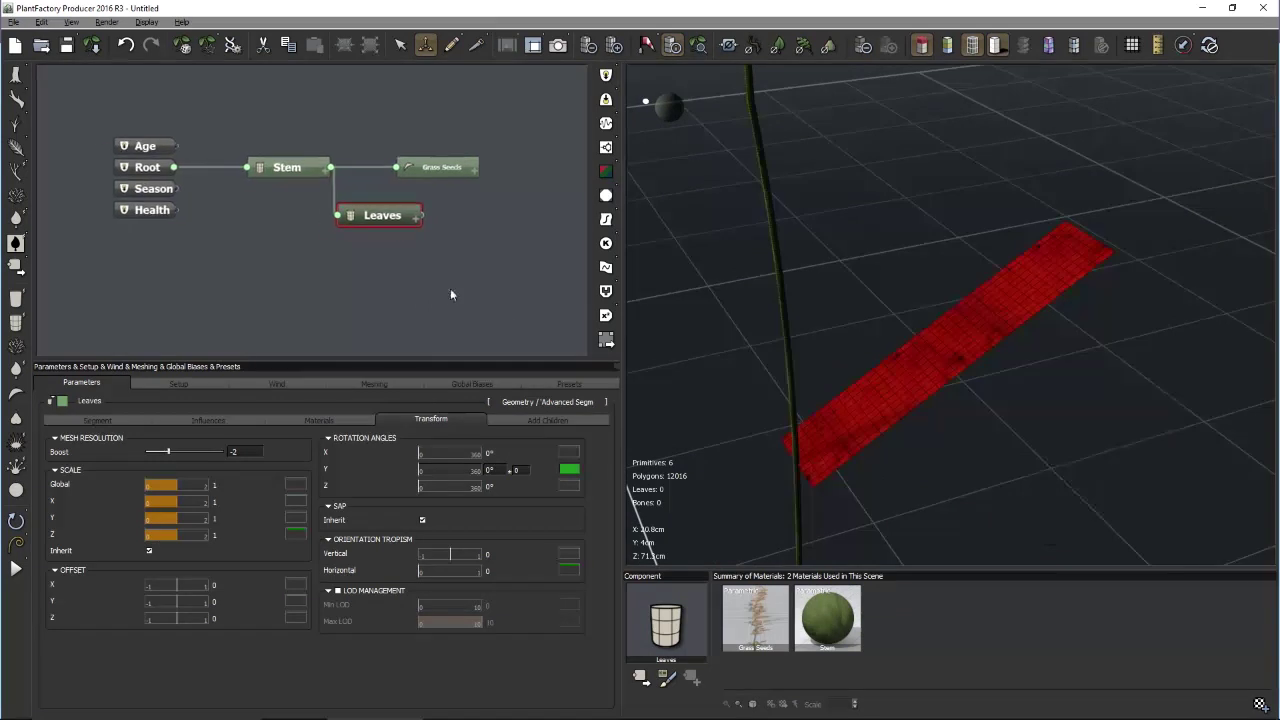
Set the Leaves Blades Style to Full width on the Segment tab
click(117, 418)
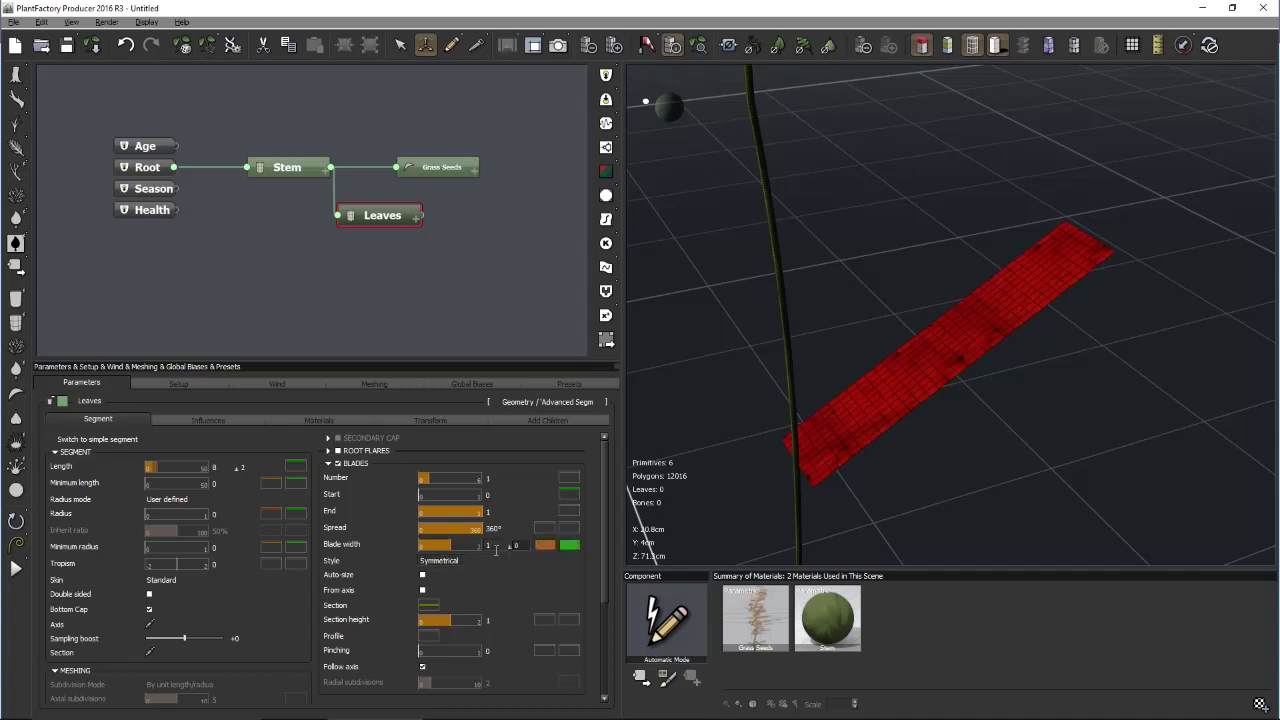
drag(875, 484, 935, 496)
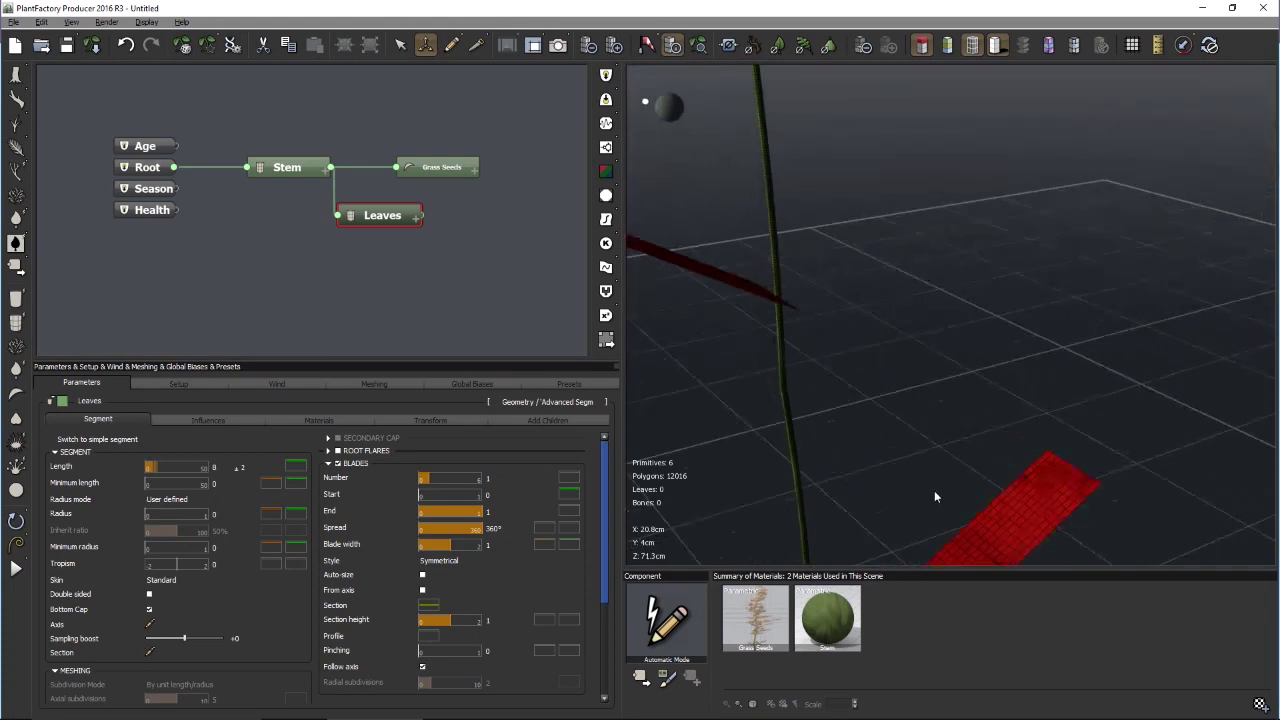
right_drag(902, 500, 907, 307)
right_drag(1118, 303, 1039, 318)
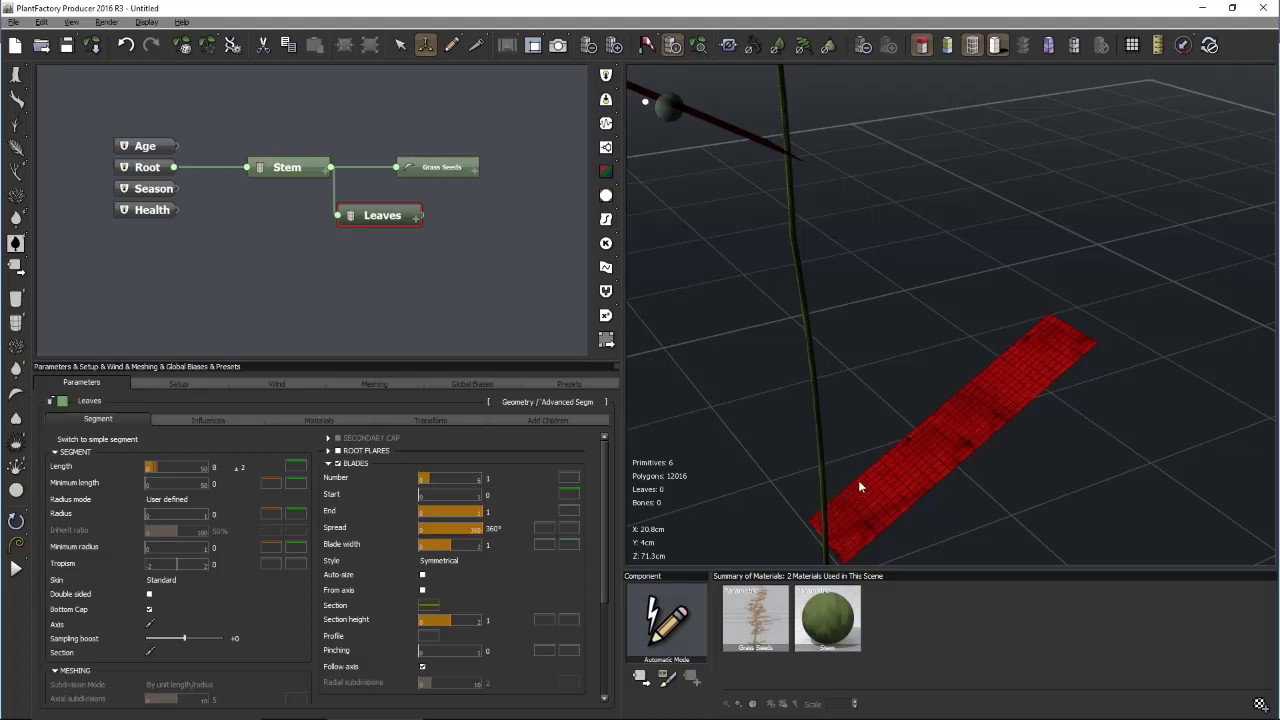
click(463, 560)
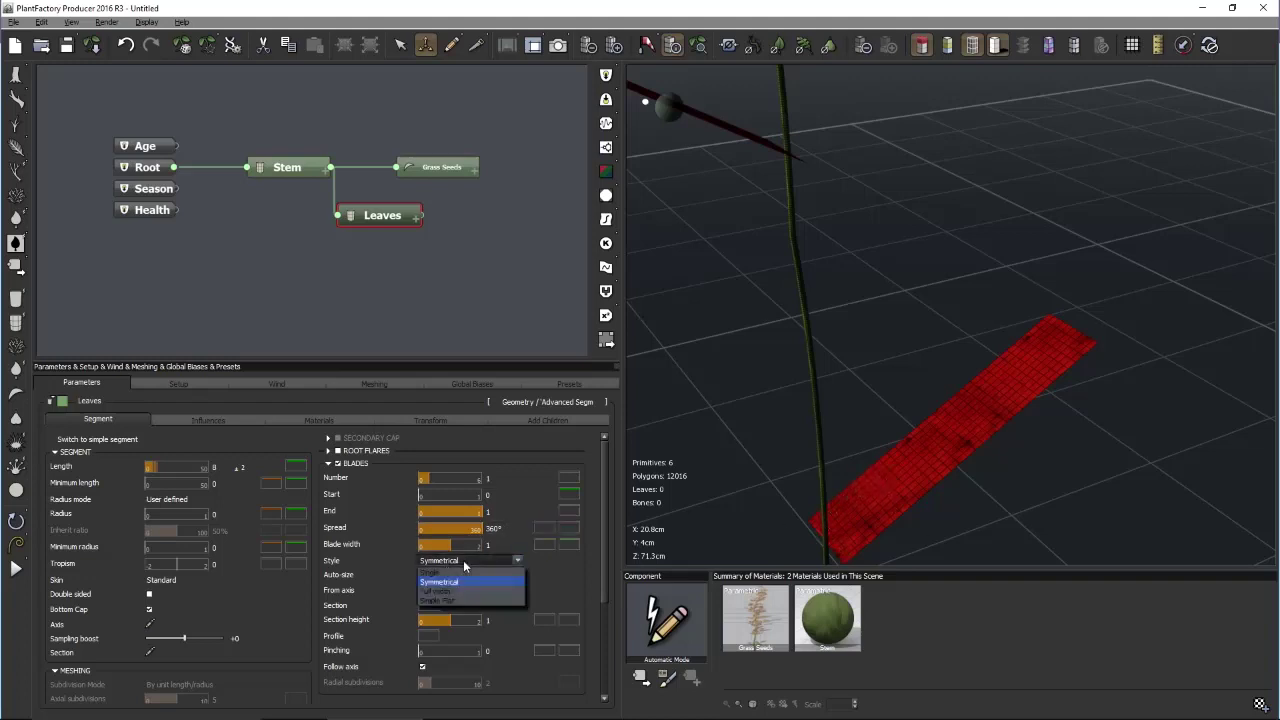
click(436, 591)
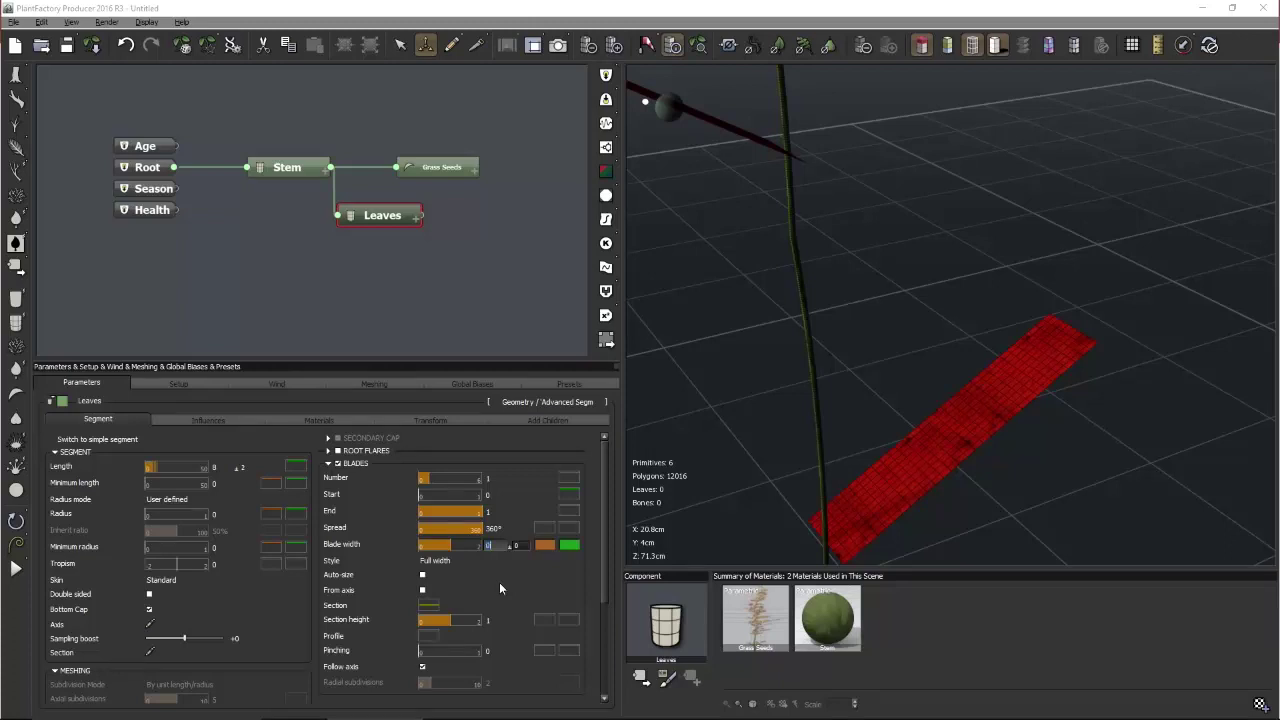
Narrow the blade width to 0.42
key(Return)
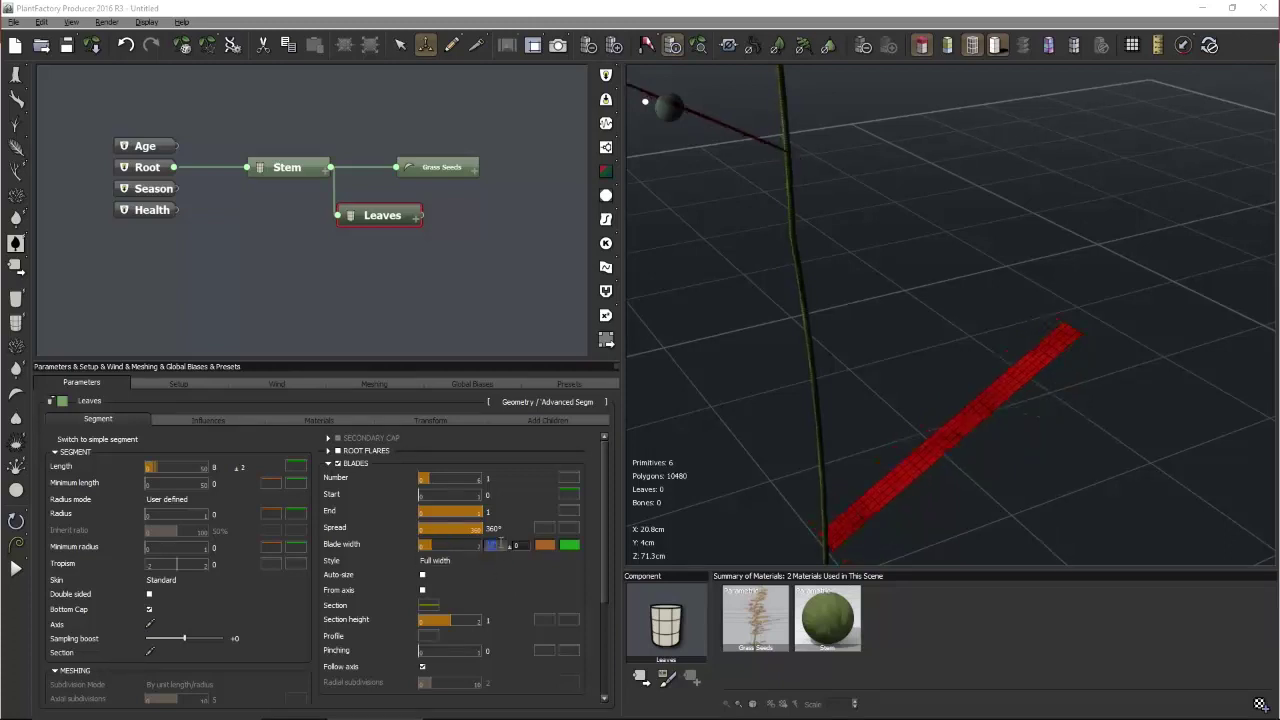
double_click(502, 544)
key(Return)
click(427, 605)
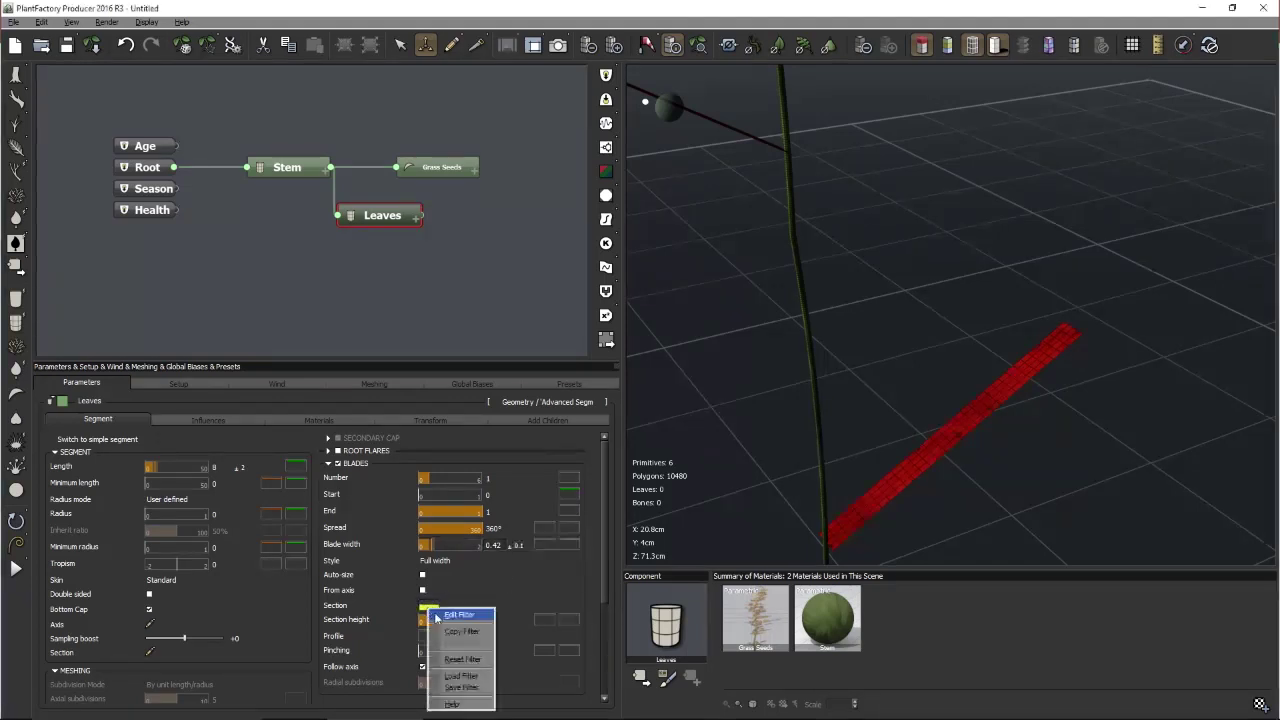
Open the Section curve editor, reposition it and enlarge its graph area
click(458, 612)
drag(990, 510, 869, 495)
right_drag(997, 516, 952, 180)
click(1036, 454)
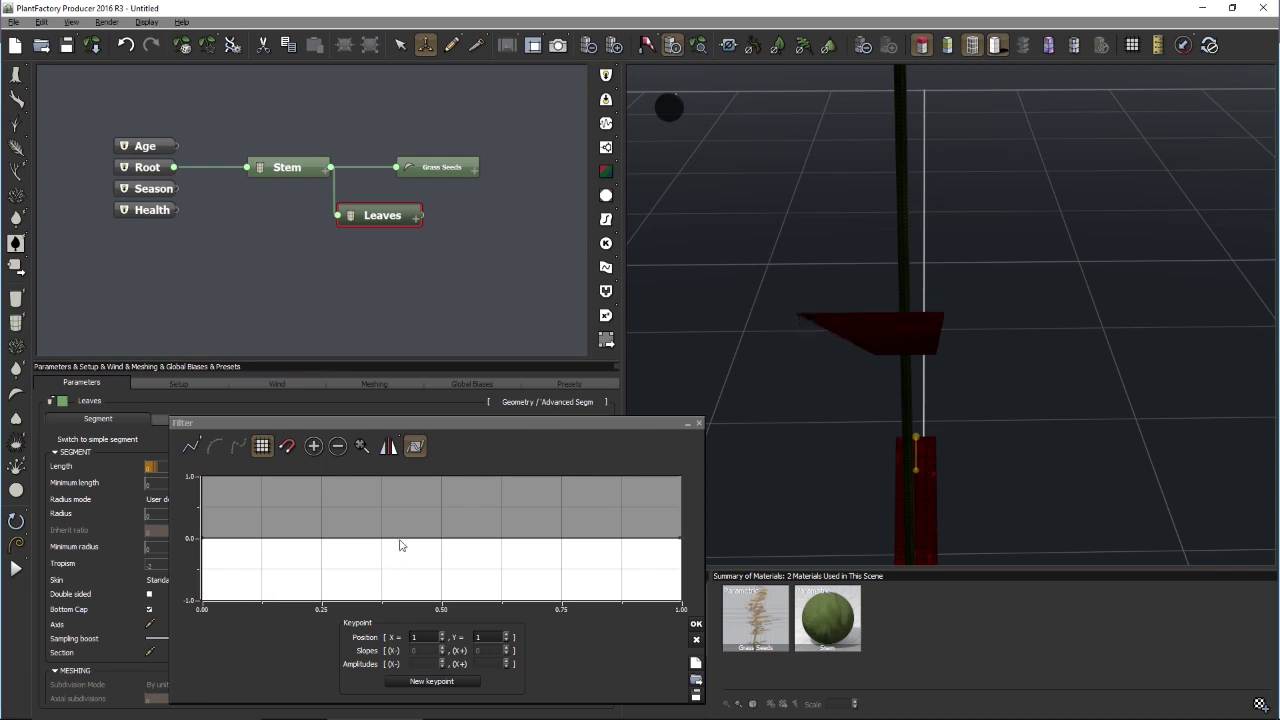
drag(338, 425, 404, 116)
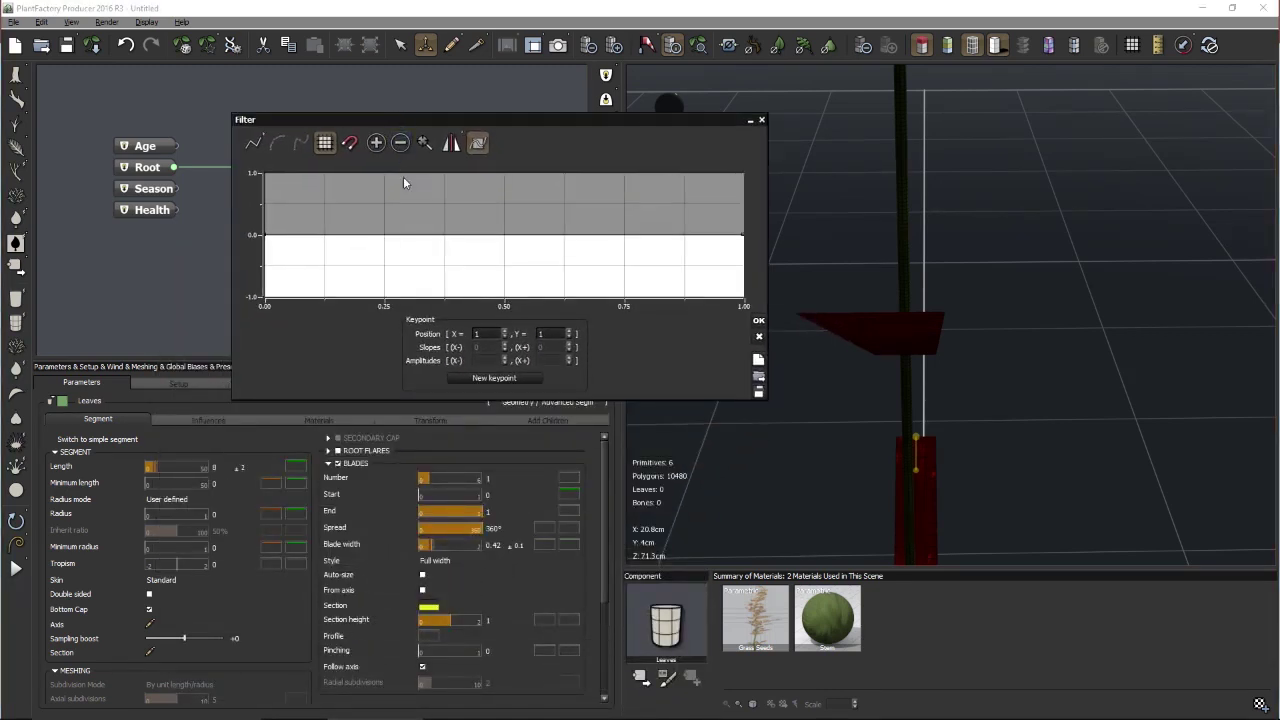
click(277, 143)
drag(610, 398, 610, 490)
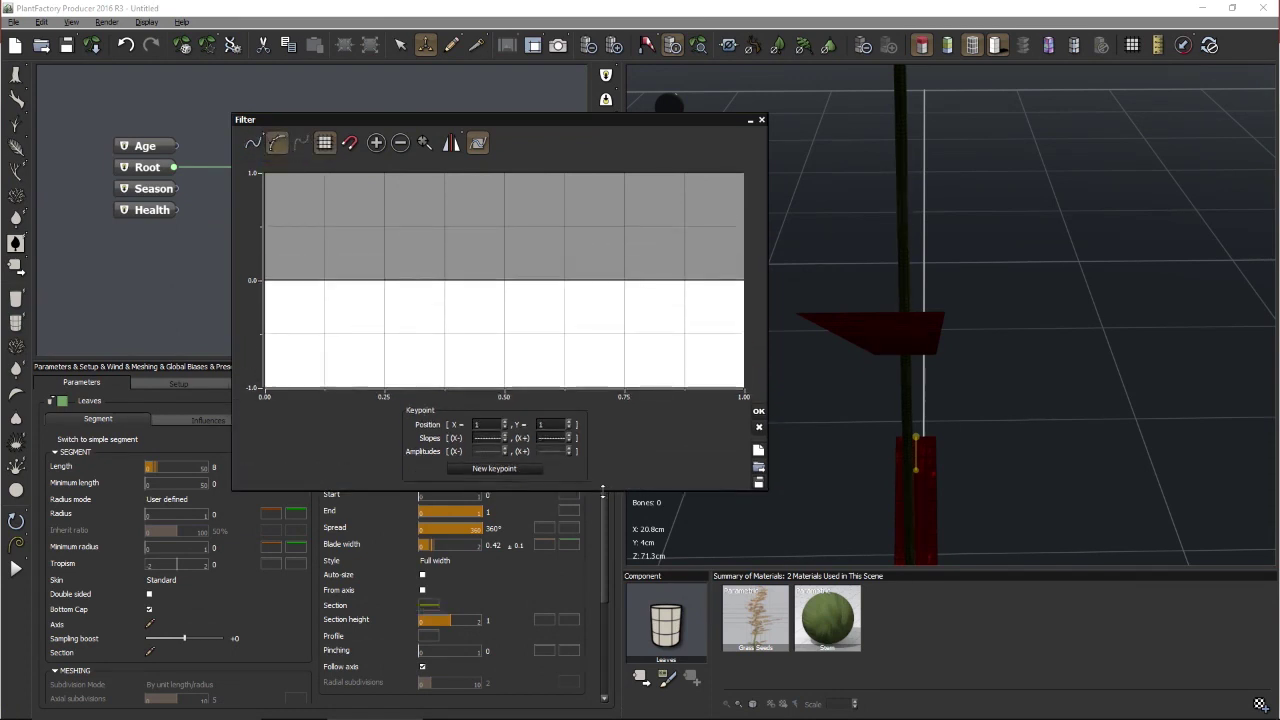
Shape a sharp central V dip with centre and lowered flank keypoints; reset mesh boost to +0
click(503, 359)
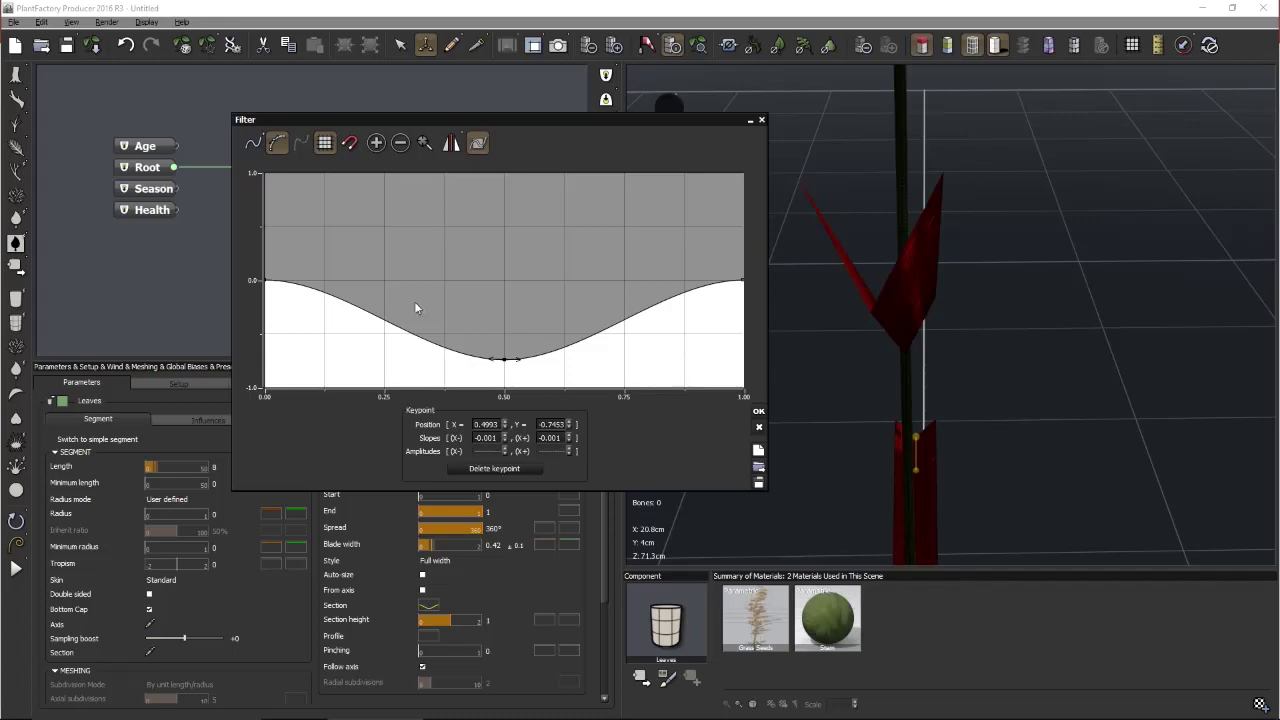
click(463, 306)
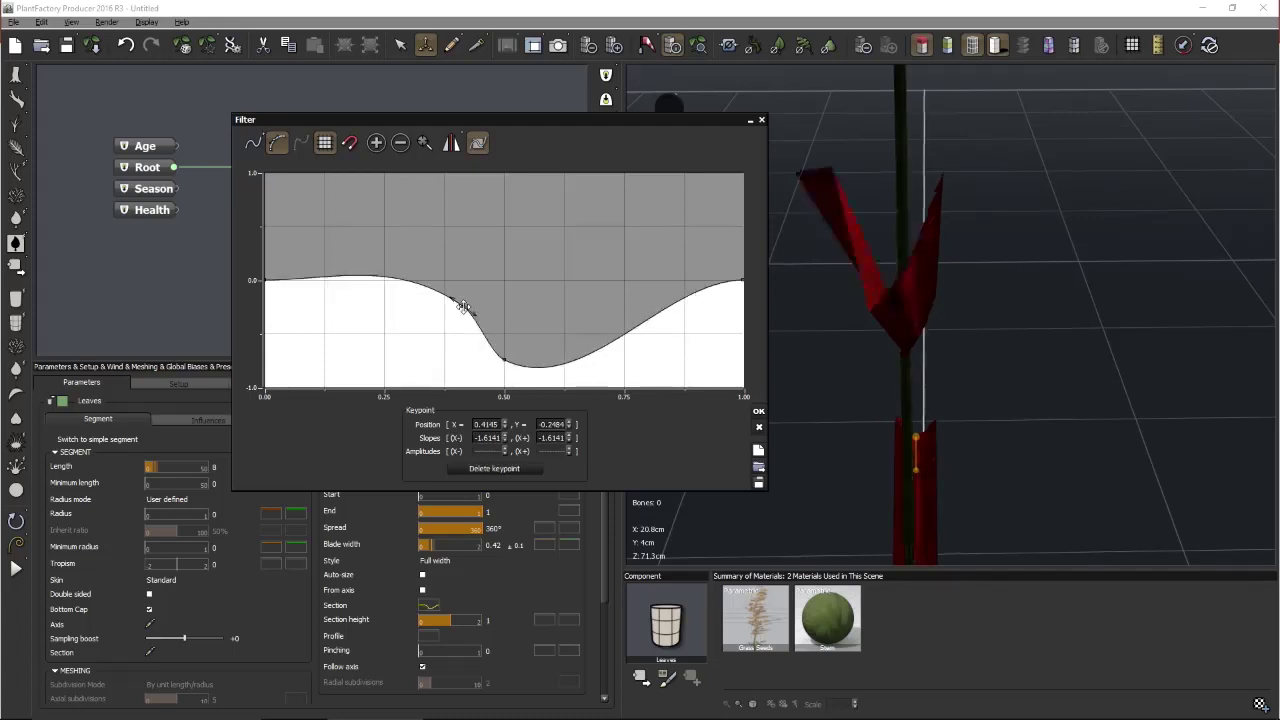
click(538, 305)
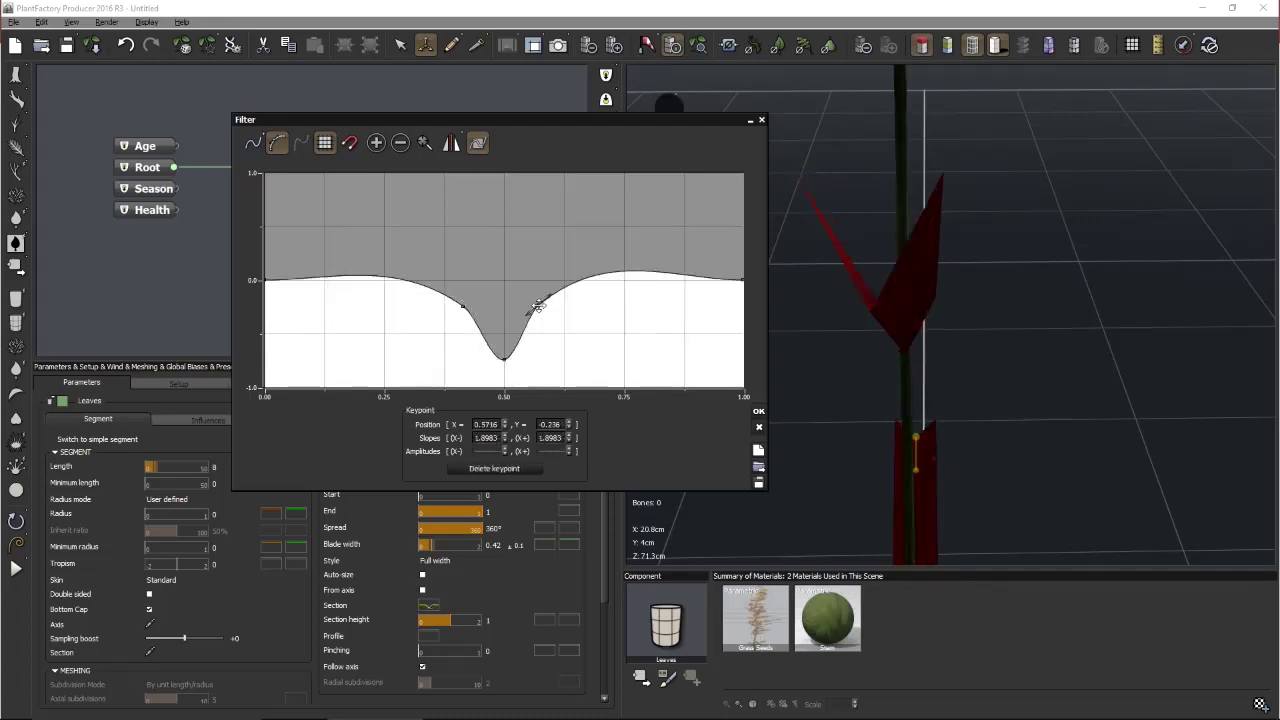
click(742, 281)
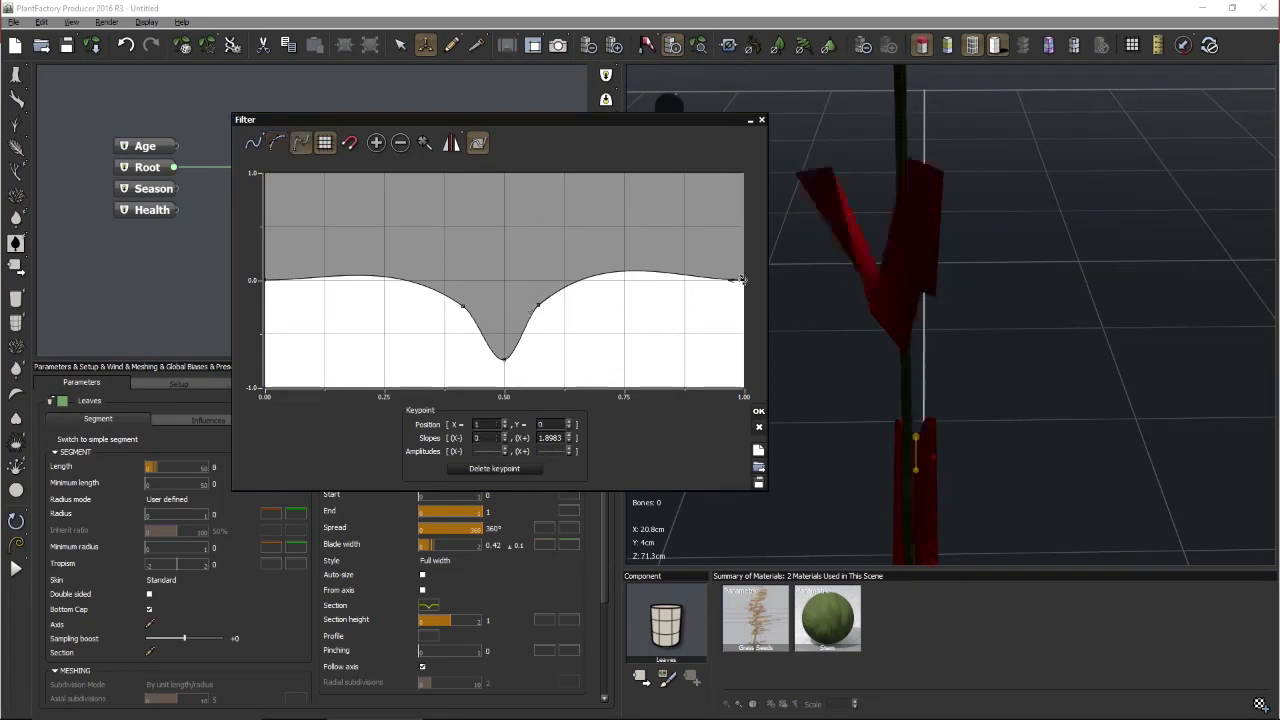
click(461, 306)
drag(460, 308, 461, 321)
click(538, 305)
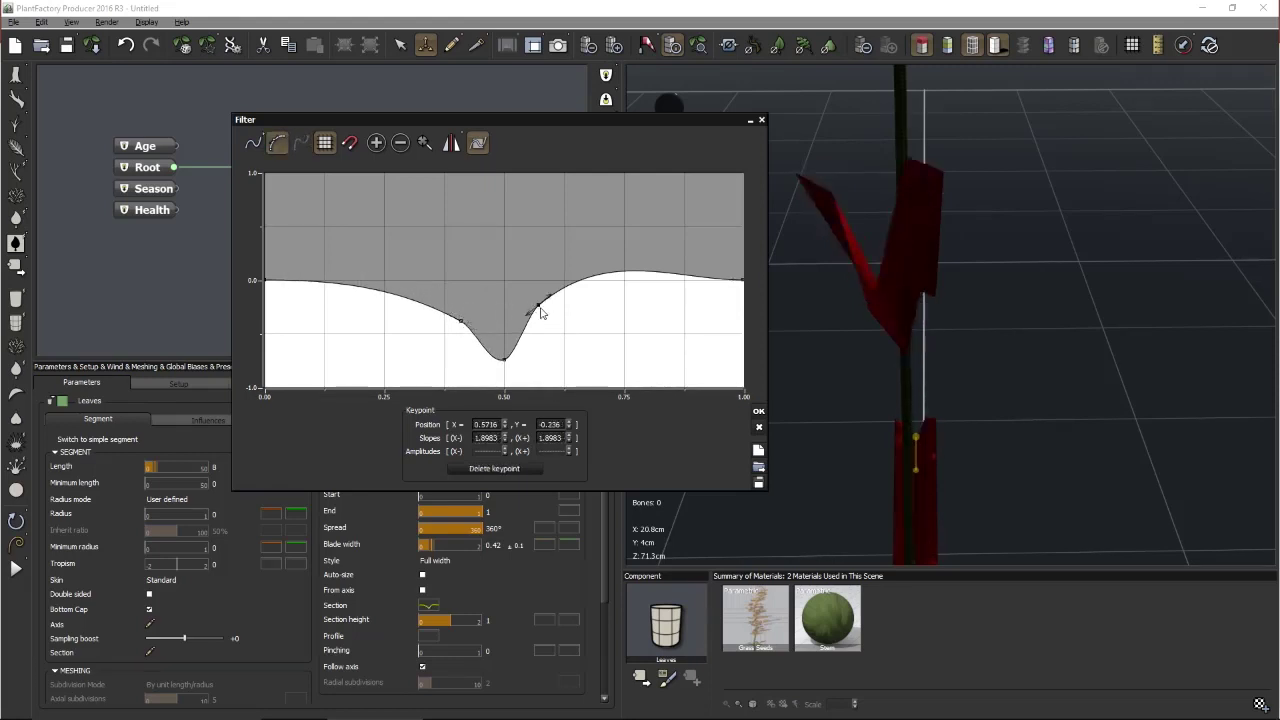
drag(536, 305, 542, 323)
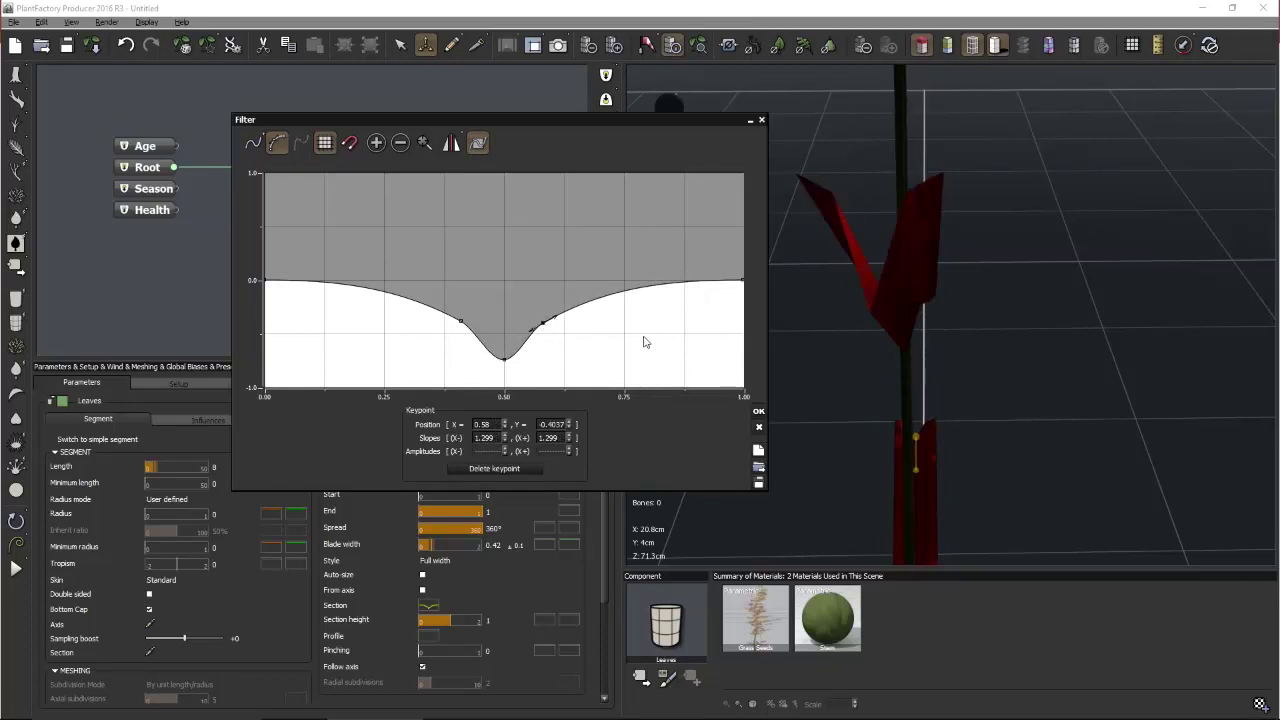
click(758, 410)
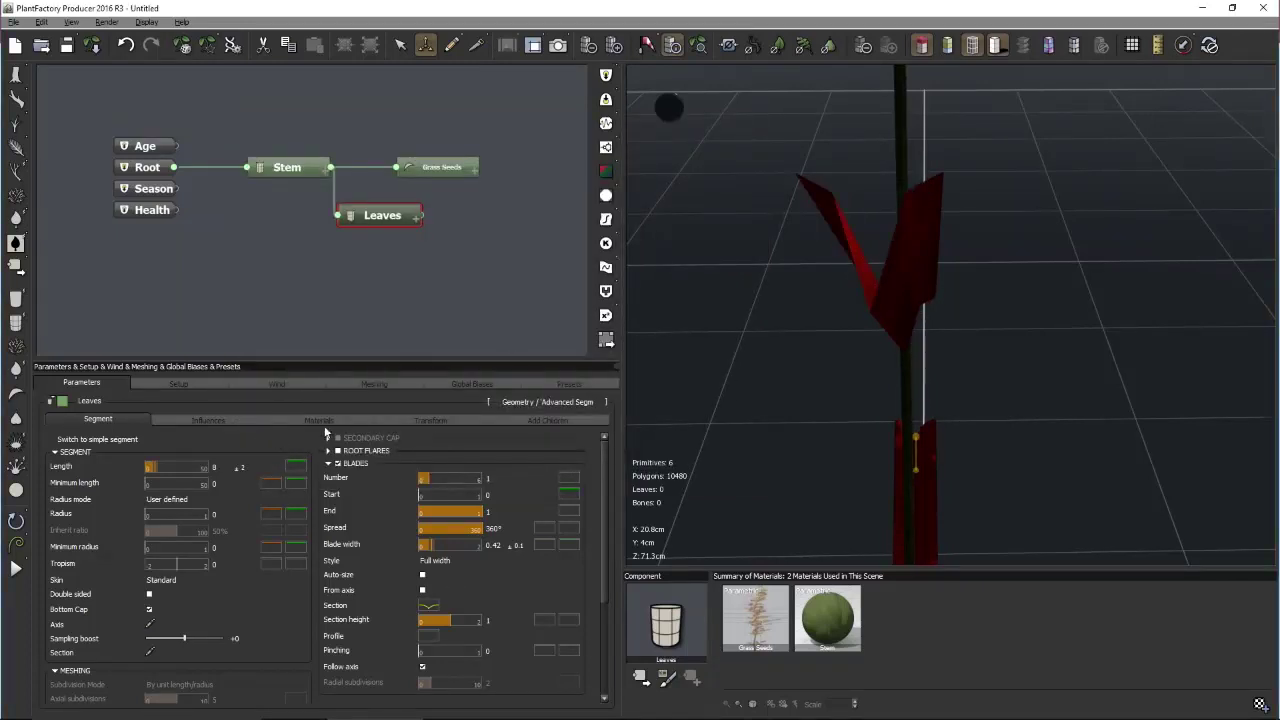
click(428, 418)
drag(192, 451, 233, 451)
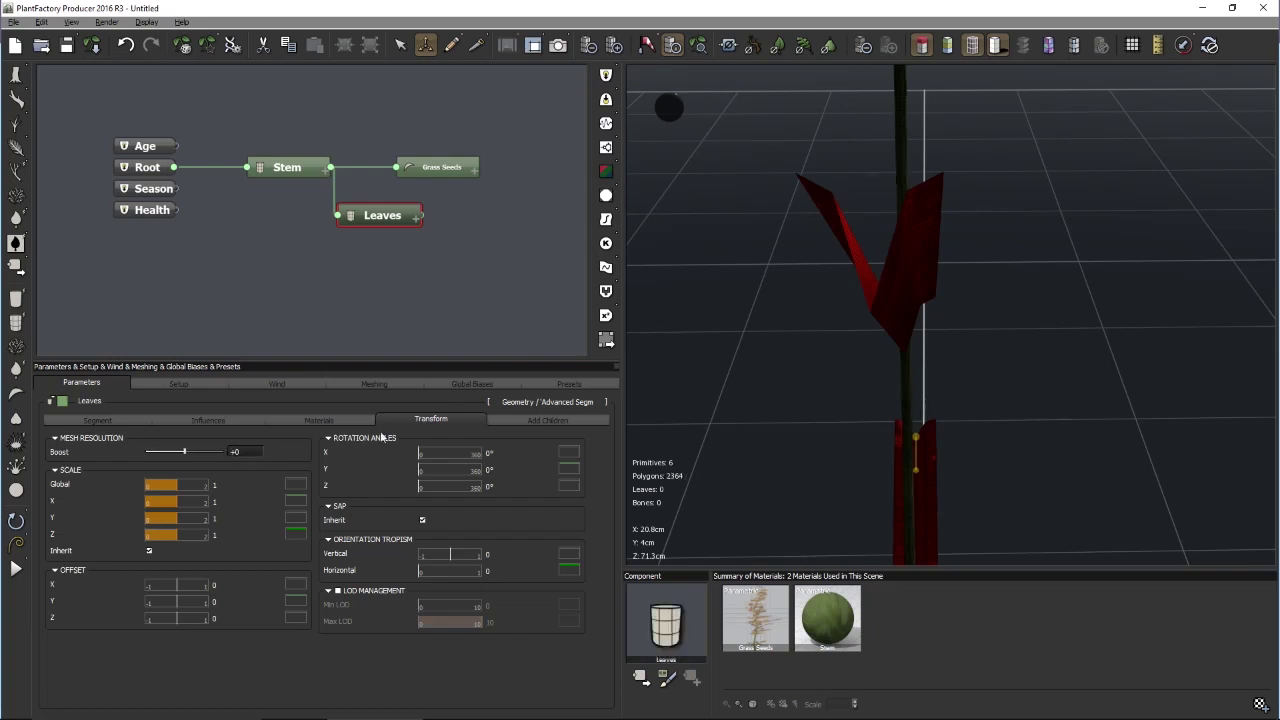
Set the Leaves blade section height to 0.2
drag(870, 341, 894, 368)
drag(963, 451, 920, 323)
right_click(920, 323)
click(524, 280)
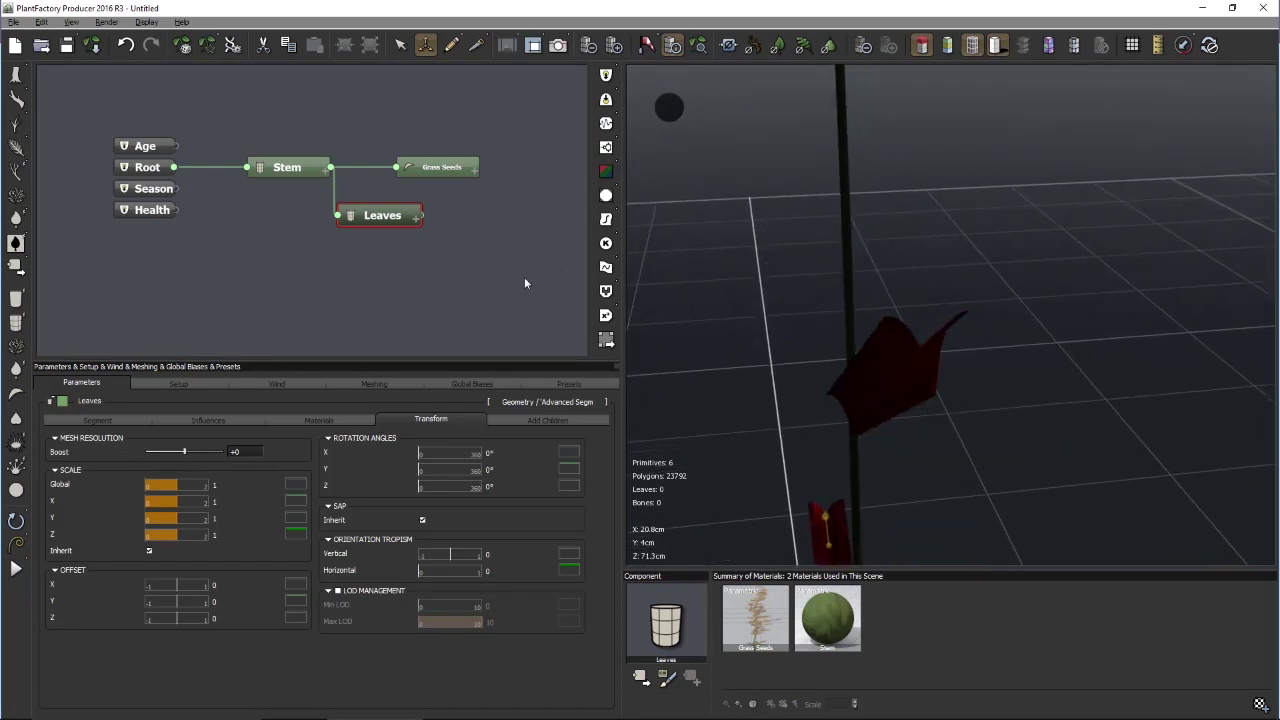
mouse_move(246, 366)
middle_down()
mouse_move(289, 406)
mouse_move(339, 316)
middle_up()
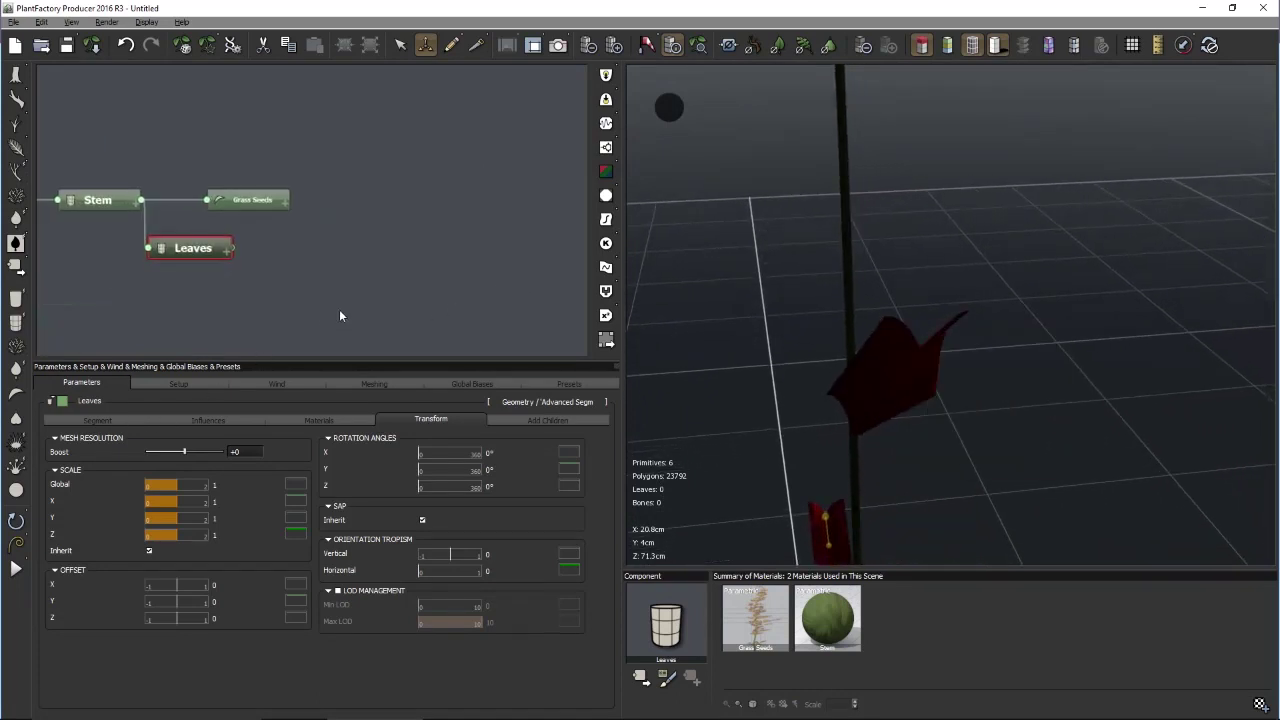
click(99, 420)
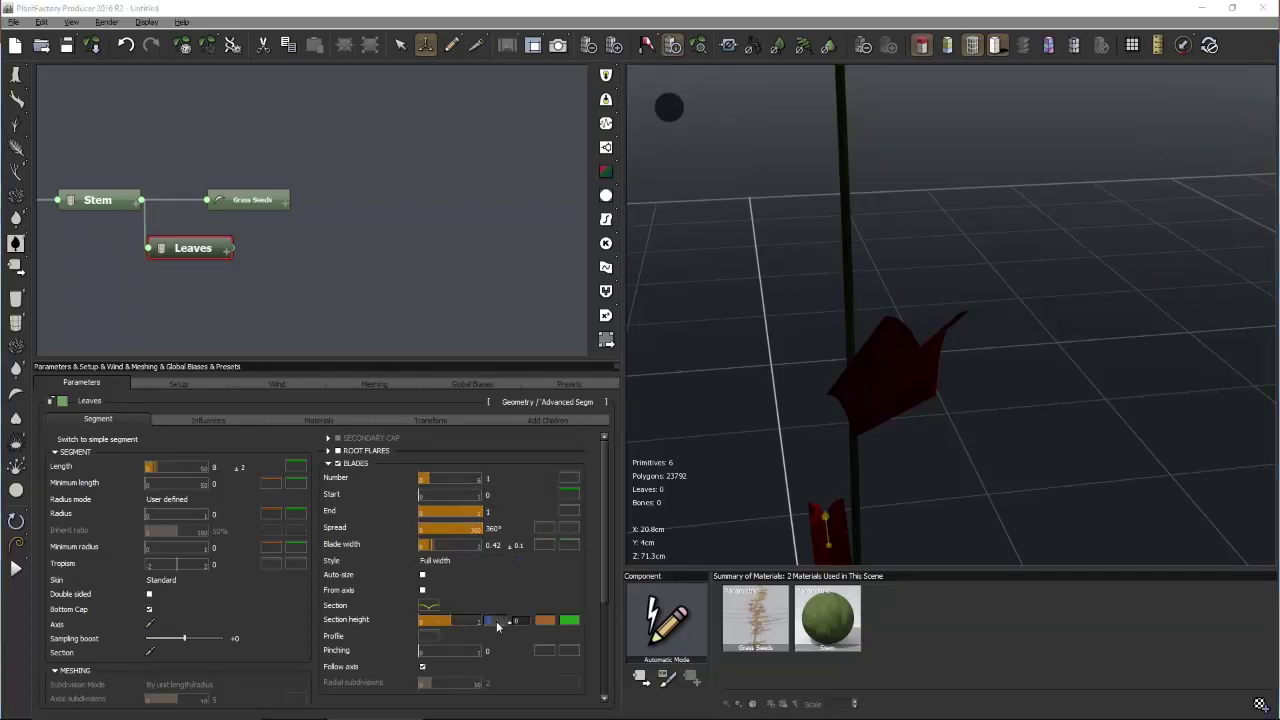
text(4)
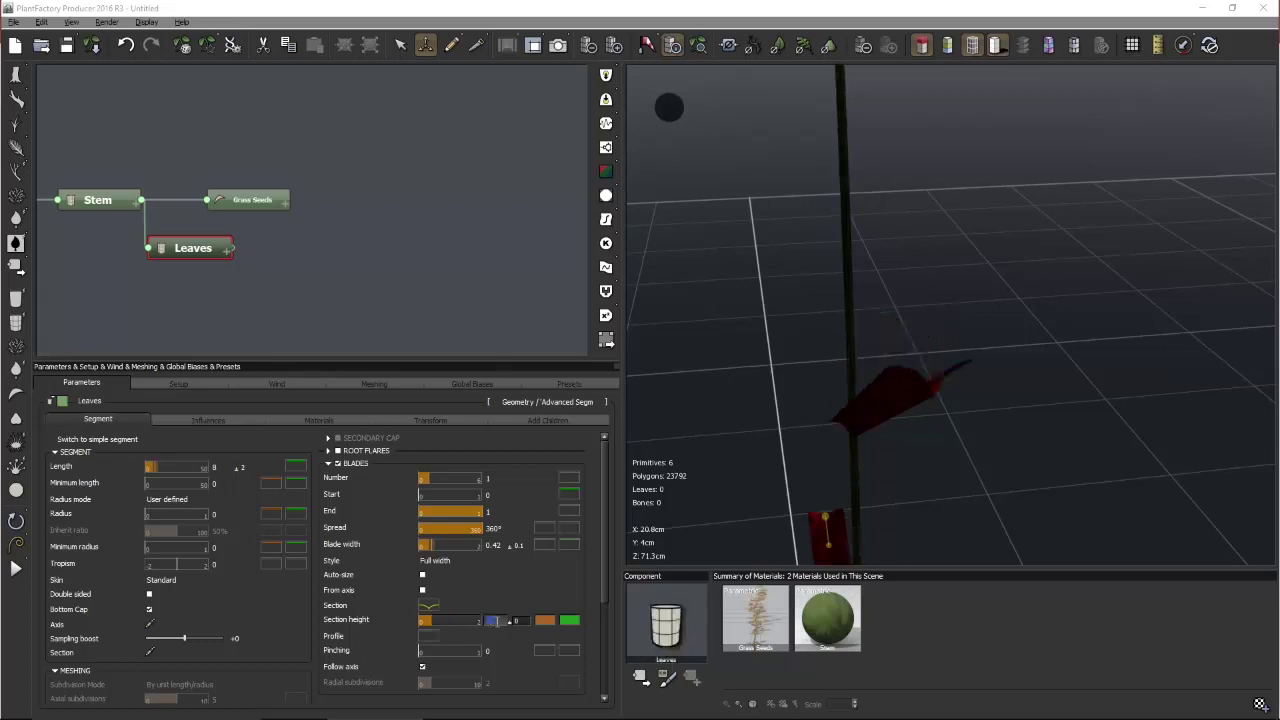
drag(880, 467, 921, 479)
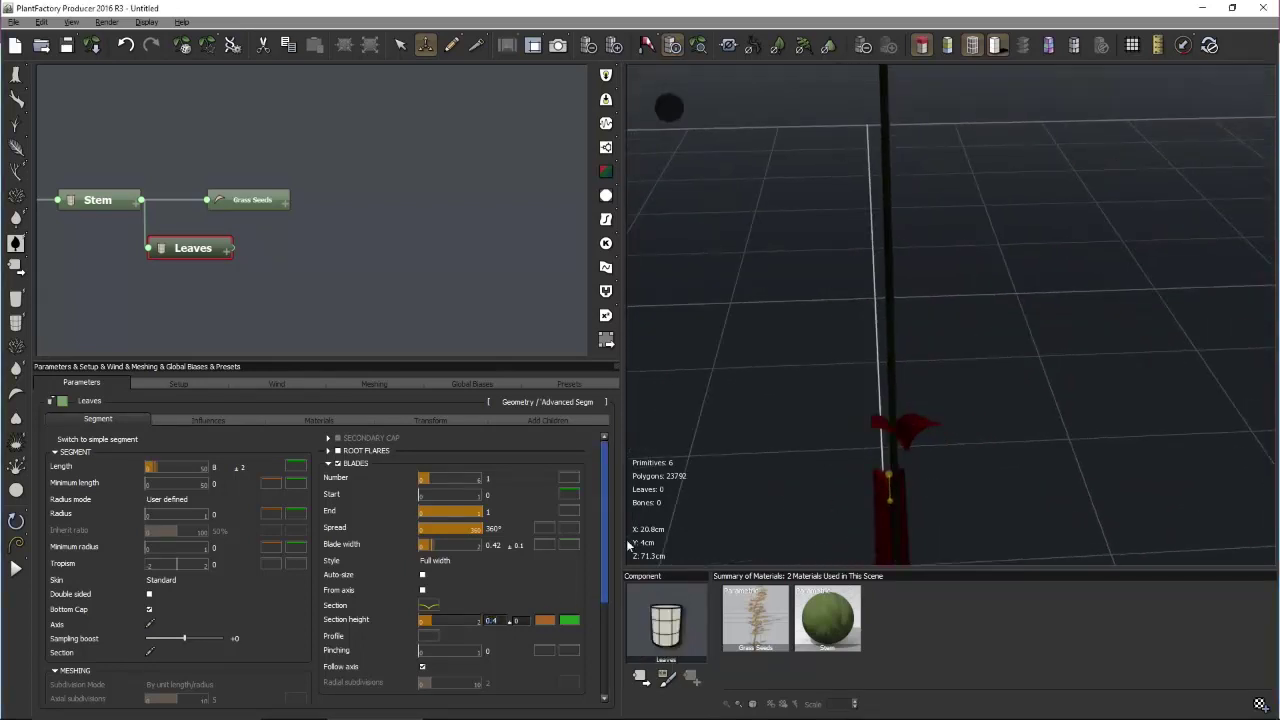
double_click(490, 620)
Switch the viewport to textured display, showing the folded blades in green
mouse_move(834, 475)
mouse_down()
mouse_move(909, 457)
mouse_move(869, 500)
mouse_move(966, 505)
mouse_move(946, 244)
mouse_up()
right_click(946, 244)
mouse_move(1043, 509)
mouse_down()
mouse_move(984, 492)
mouse_move(988, 111)
mouse_up()
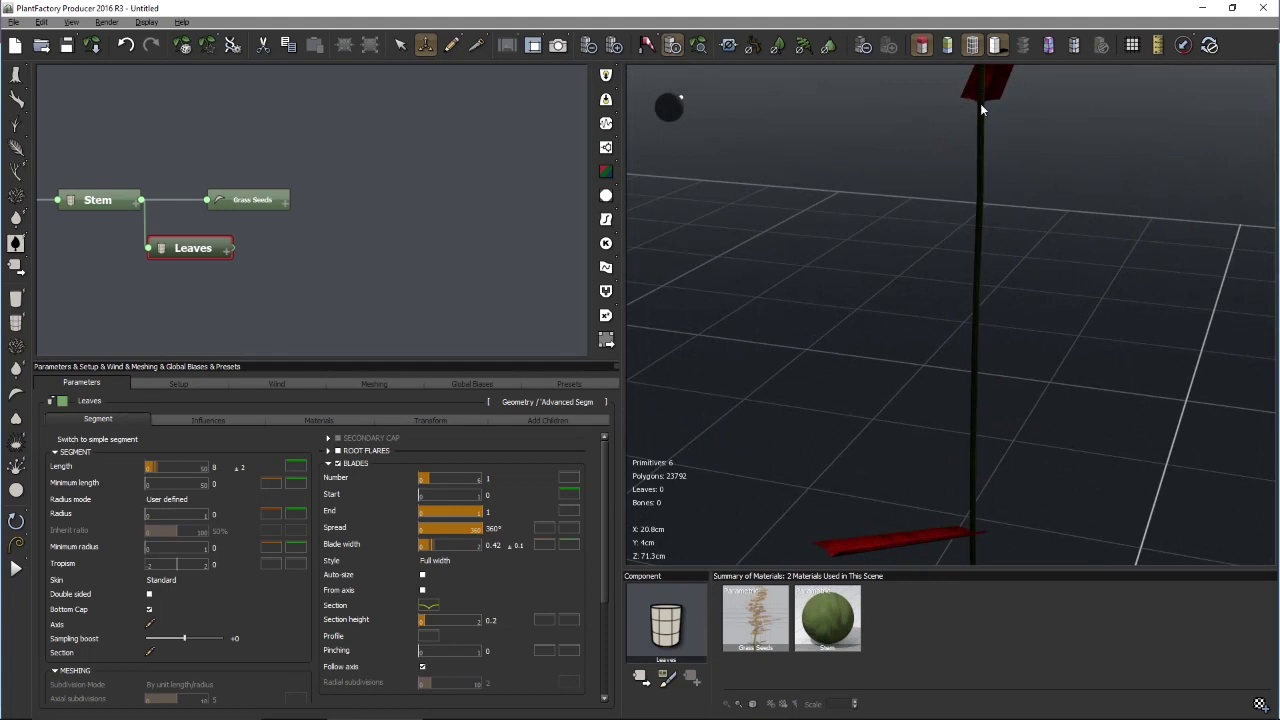
click(937, 45)
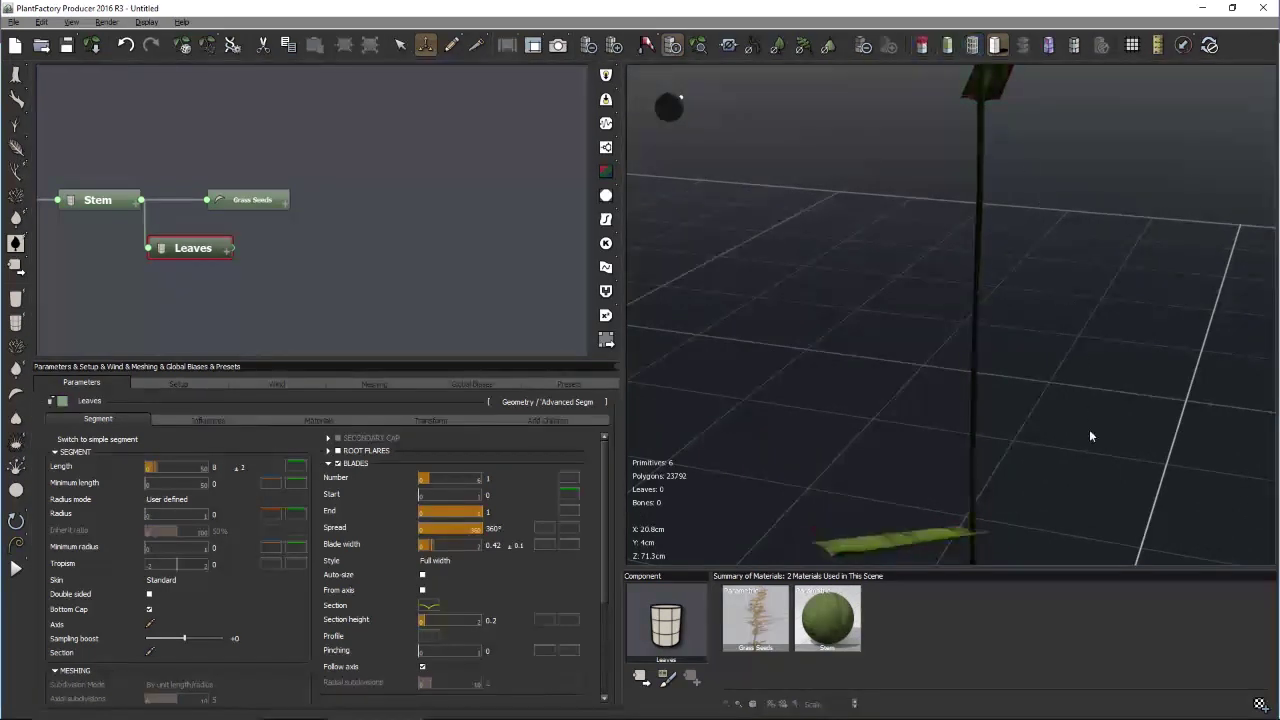
mouse_move(1034, 346)
mouse_down()
mouse_move(1031, 154)
mouse_move(1038, 175)
mouse_up()
right_click(1038, 175)
mouse_move(1091, 292)
mouse_down()
mouse_move(1012, 330)
mouse_move(888, 355)
mouse_move(932, 352)
mouse_up()
drag(940, 460, 857, 112)
right_click(857, 112)
click(1129, 326)
drag(1129, 326, 1050, 341)
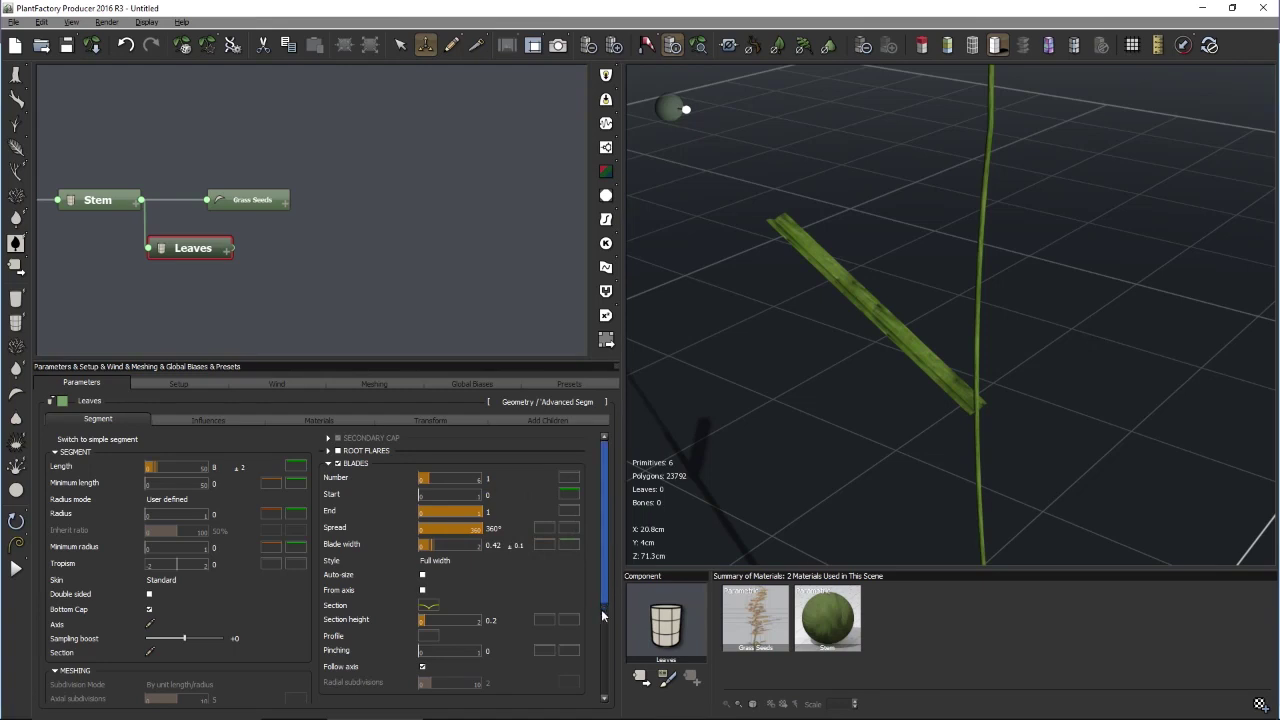
scroll(602, 662, down, 3)
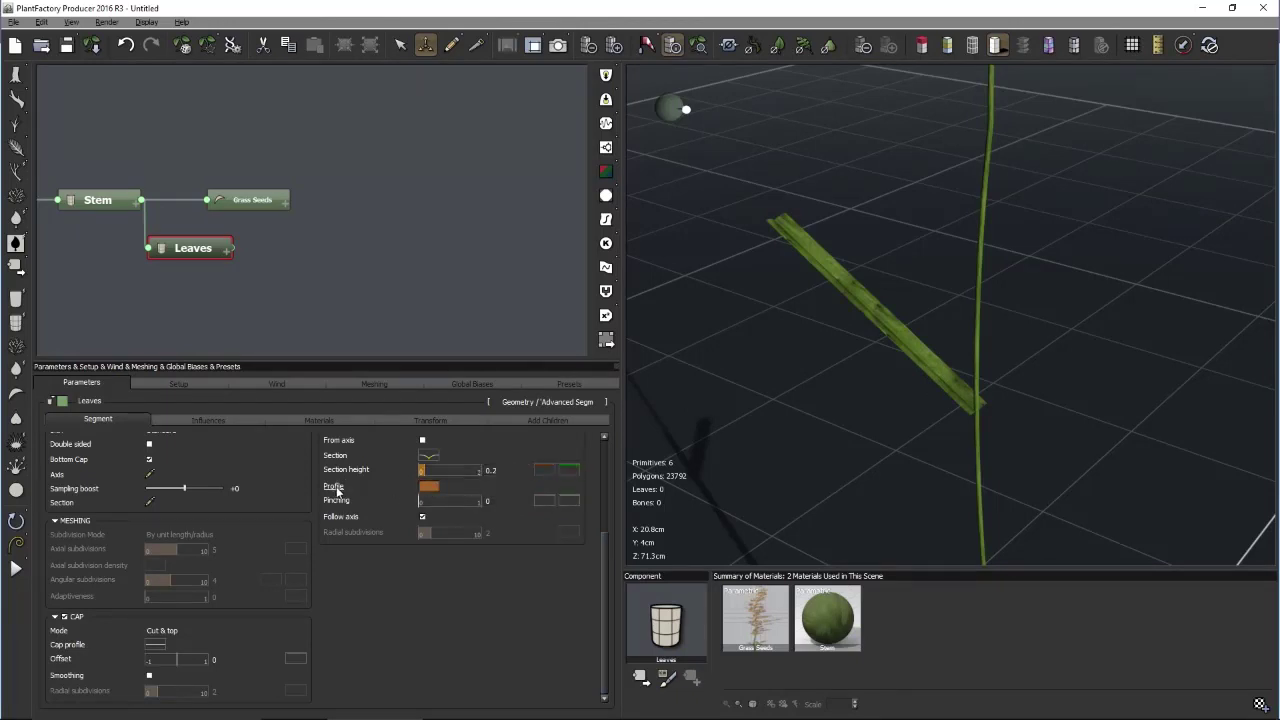
Give the section height a smooth filter curve falling from 1 at the base to 0 at the tip
click(430, 486)
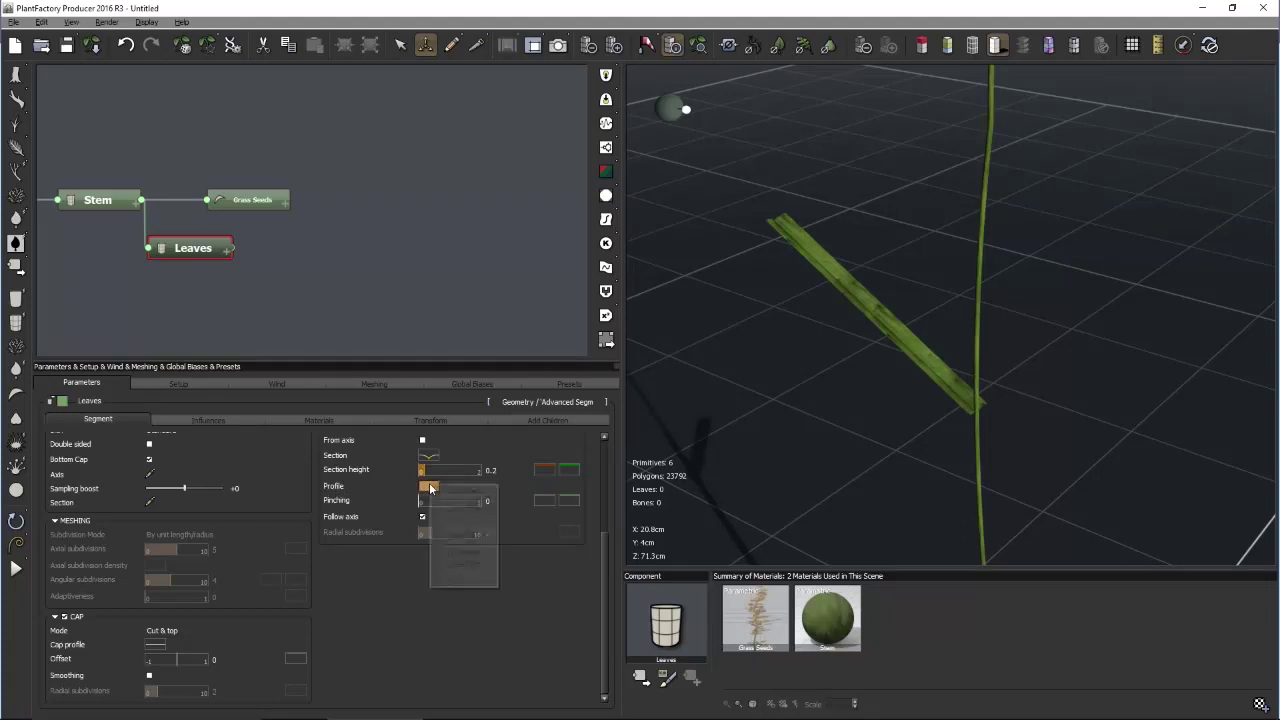
click(447, 491)
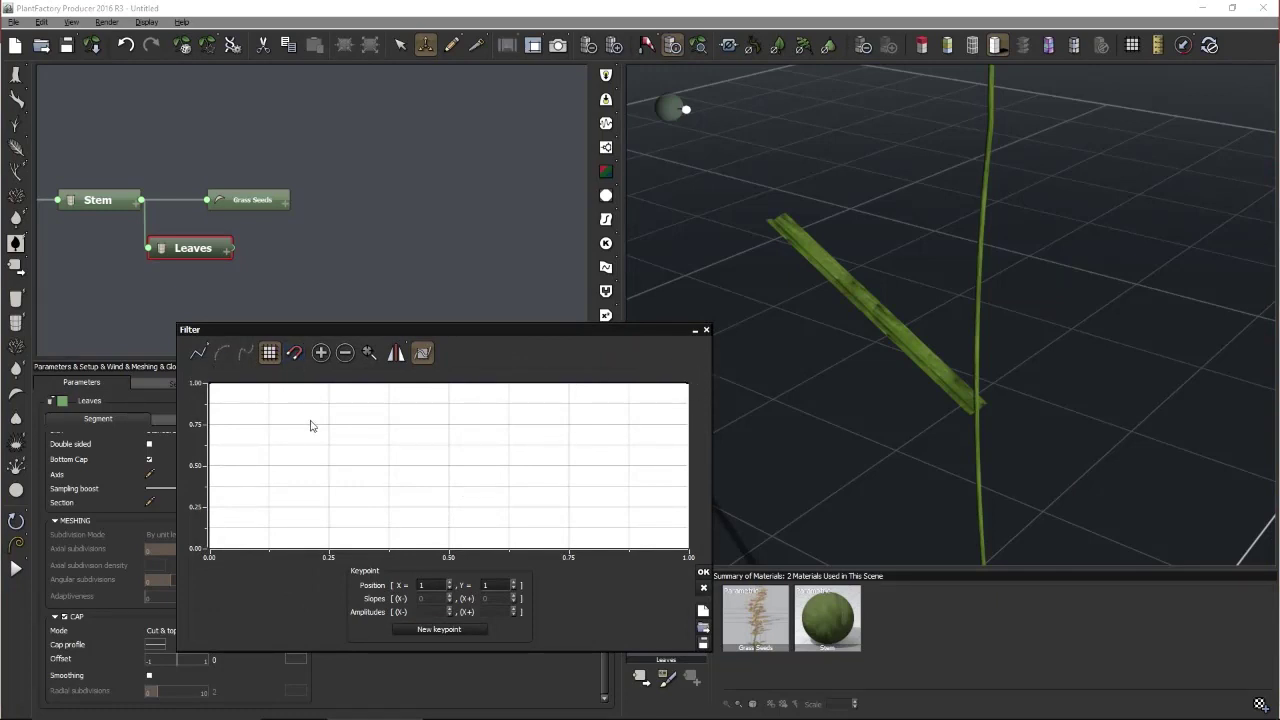
drag(687, 386, 700, 491)
drag(692, 537, 692, 548)
click(294, 352)
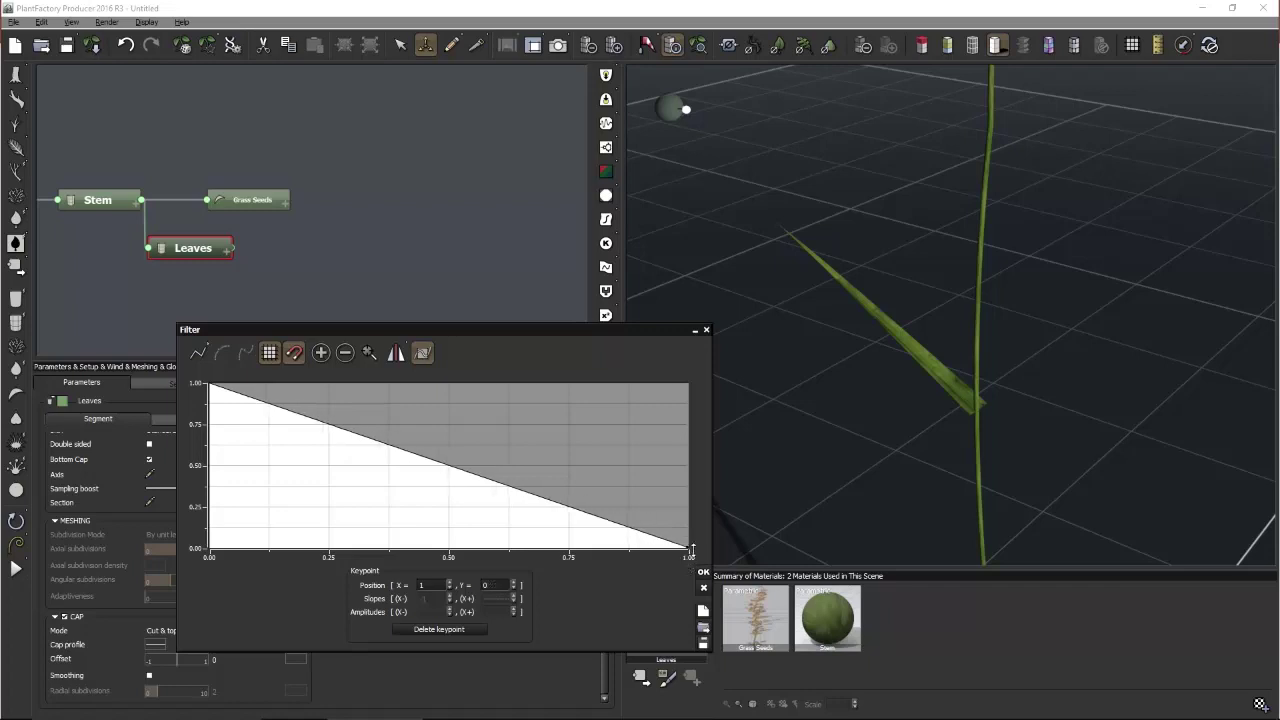
drag(764, 334, 864, 420)
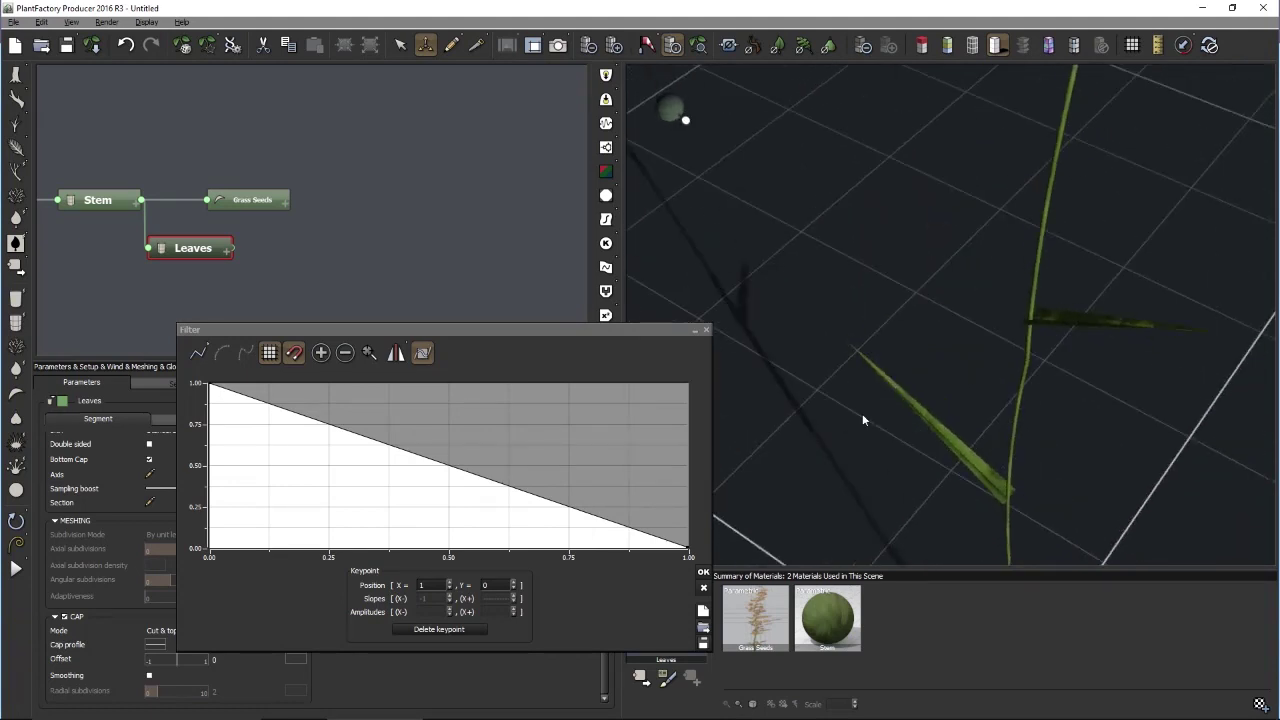
click(197, 355)
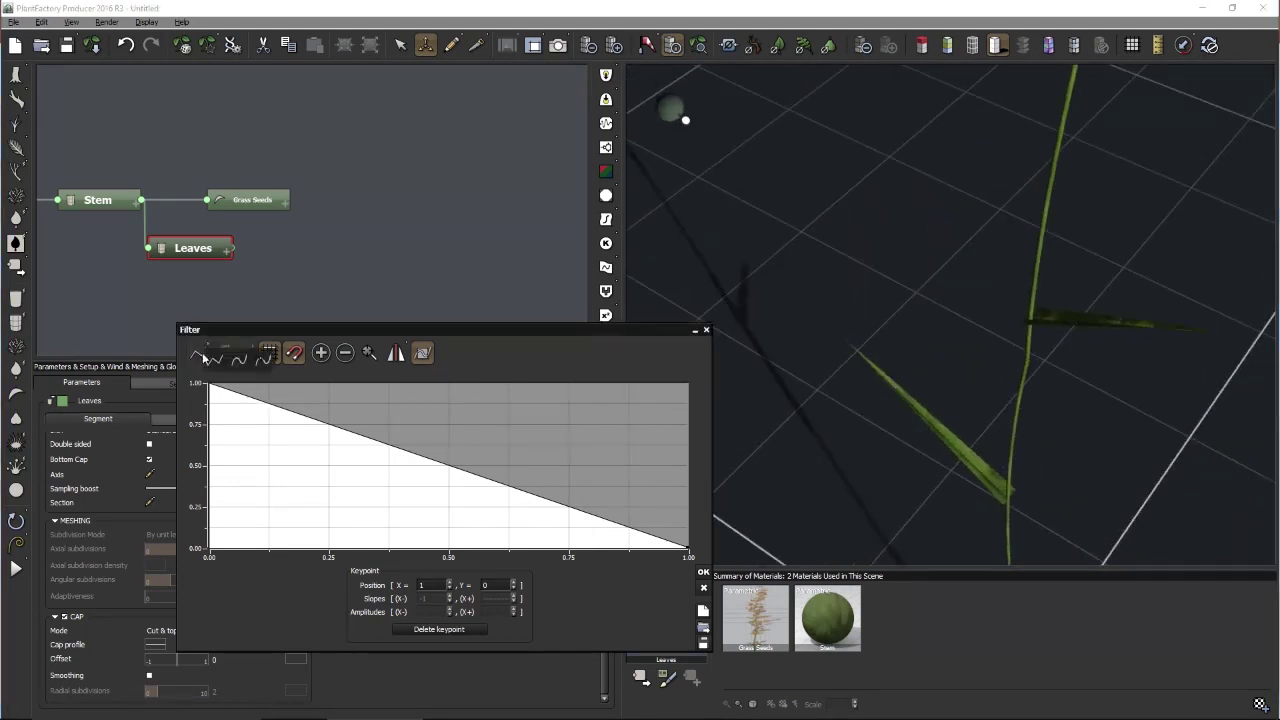
click(239, 358)
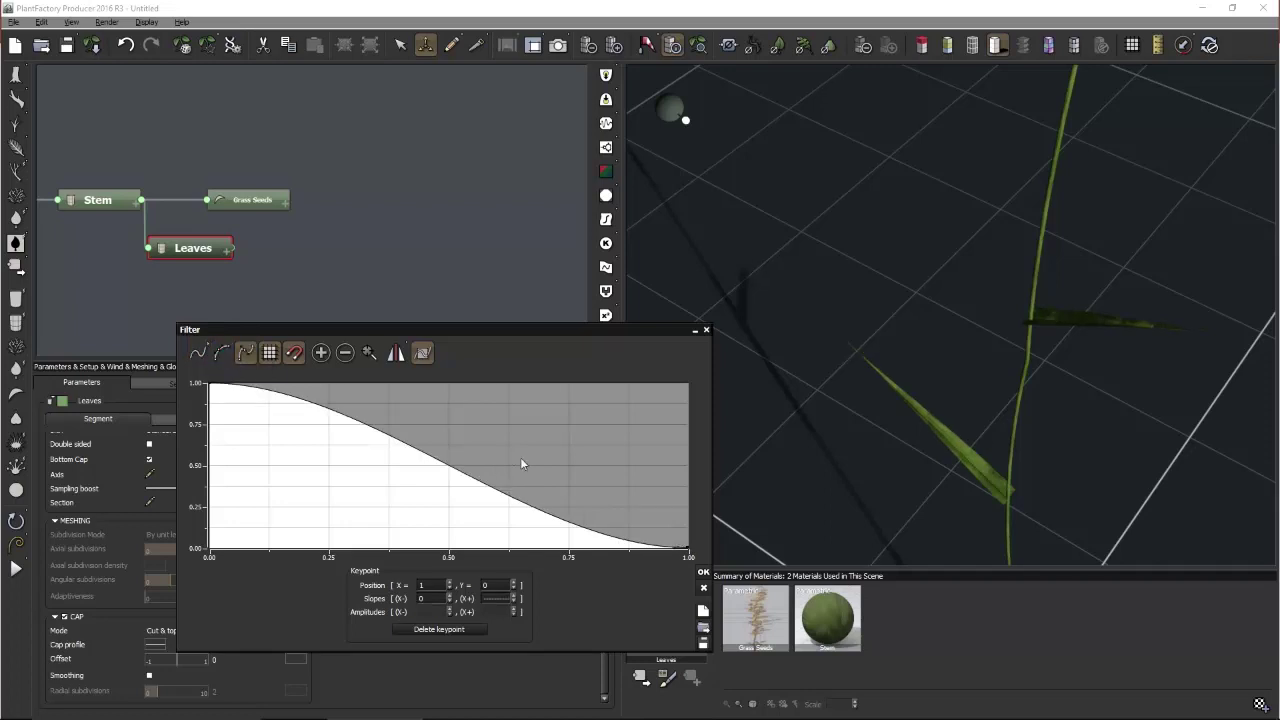
drag(918, 390, 891, 400)
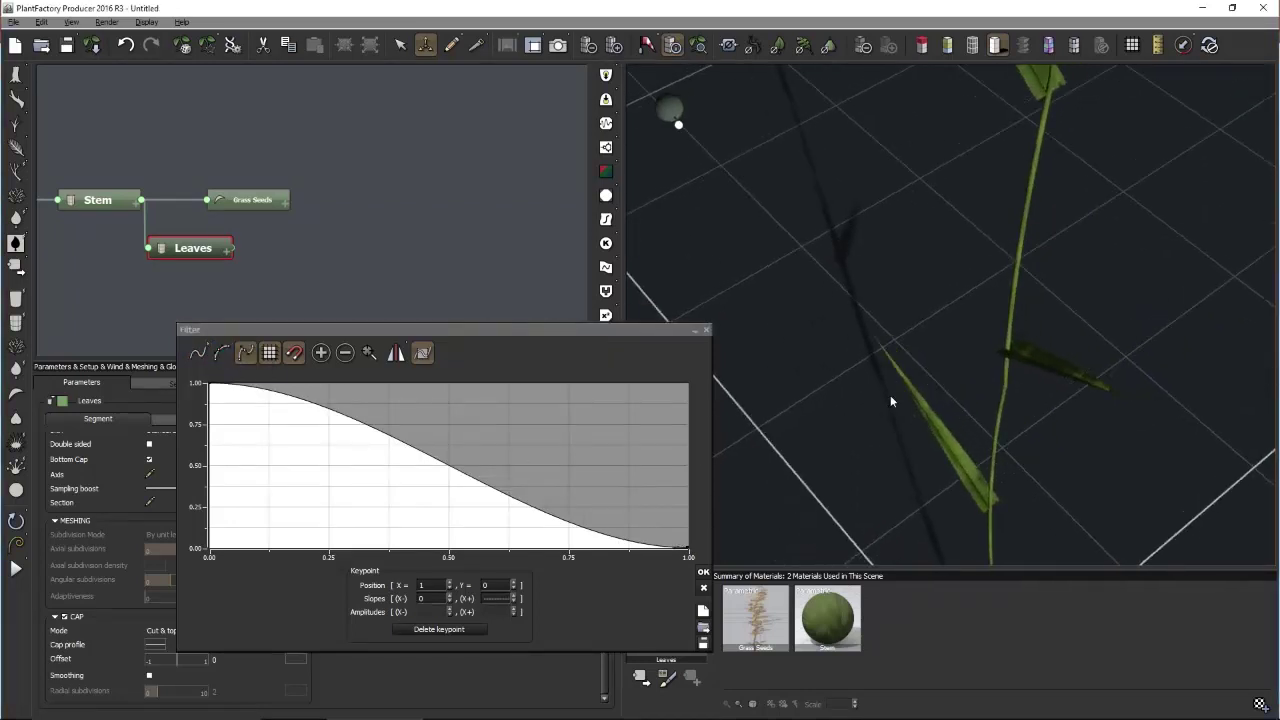
drag(670, 548, 675, 537)
click(703, 572)
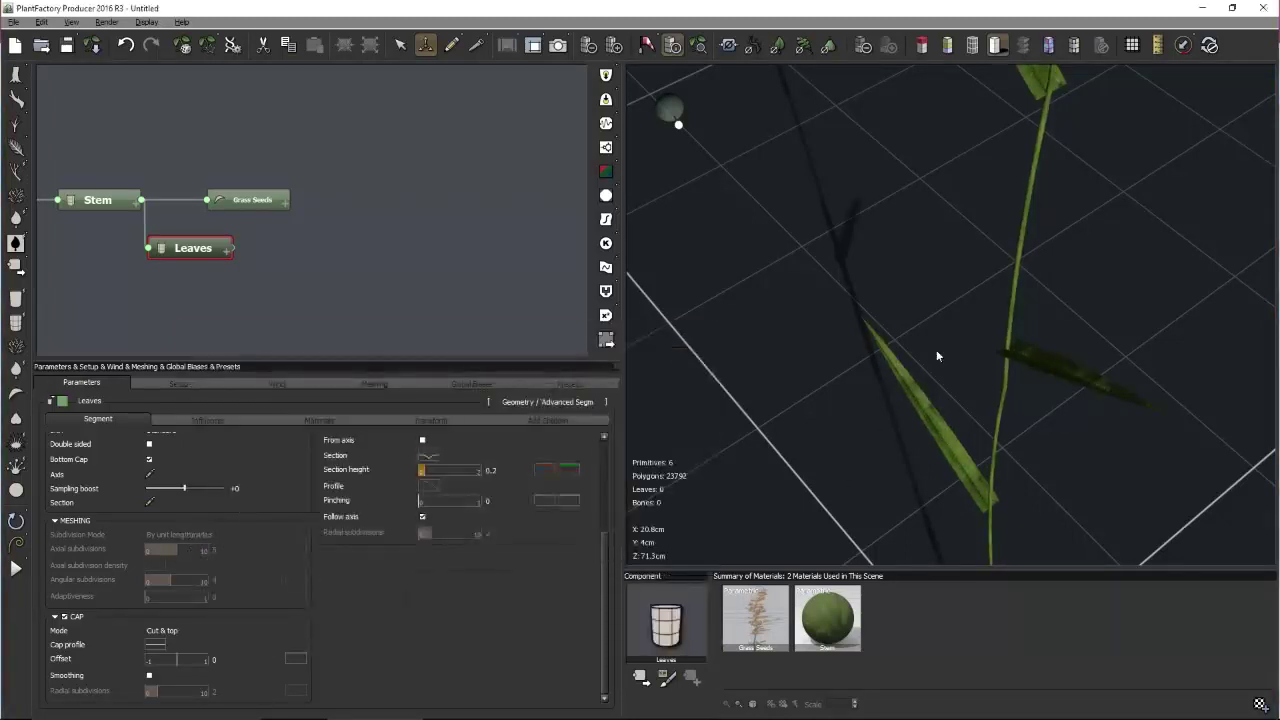
Reshape the blade width profile to pass (0.25, 0.125) and reach 1 near X=0.68
drag(935, 347, 1032, 396)
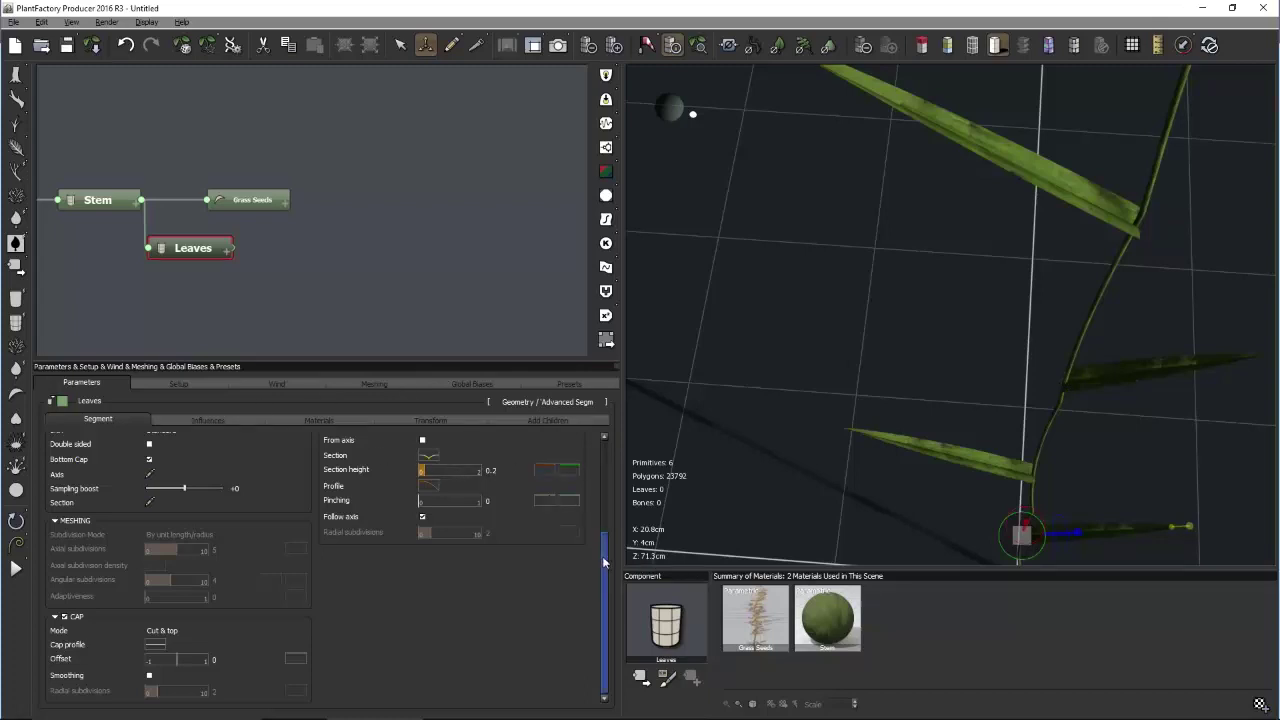
scroll(600, 480, up, 3)
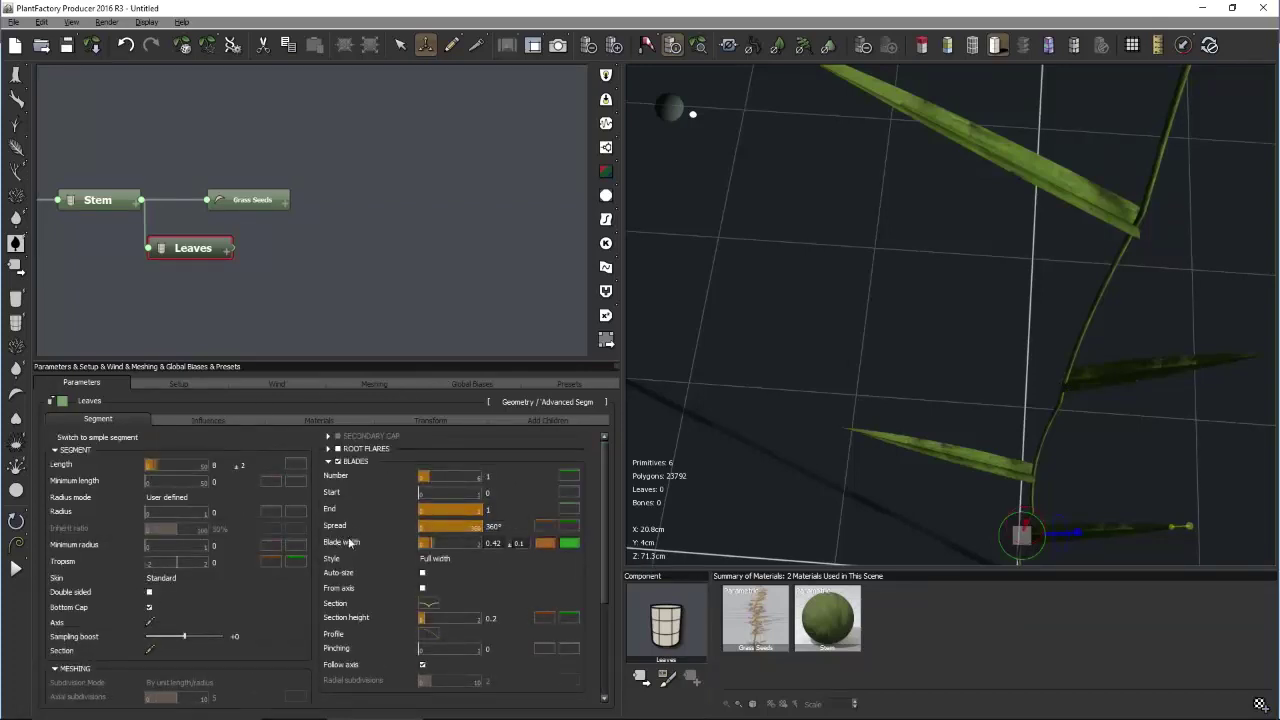
click(543, 545)
click(560, 558)
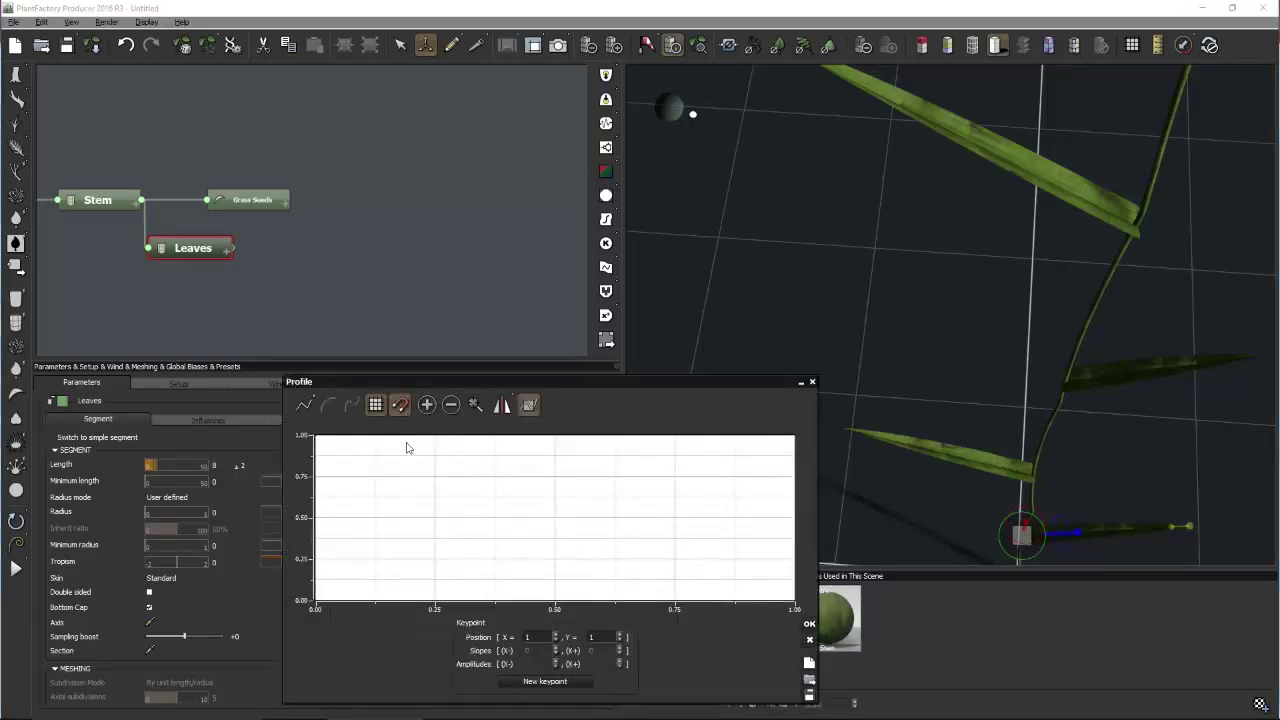
drag(352, 381, 397, 57)
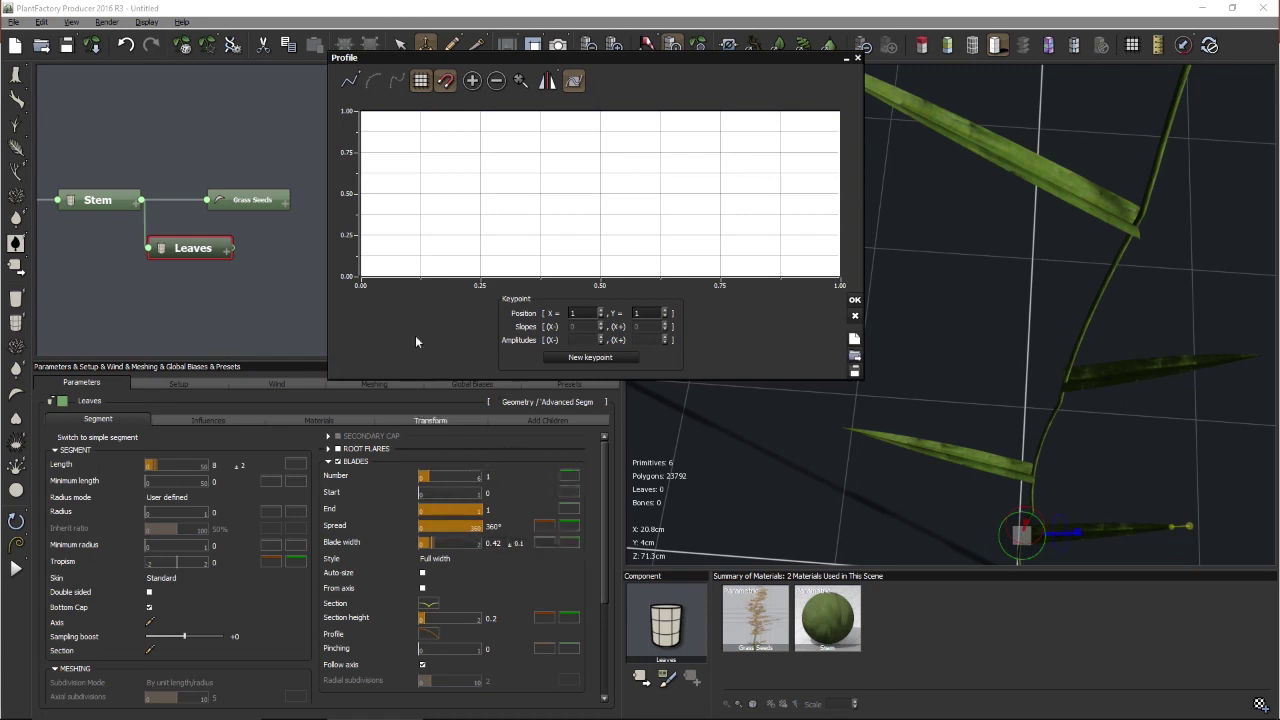
drag(359, 112, 342, 278)
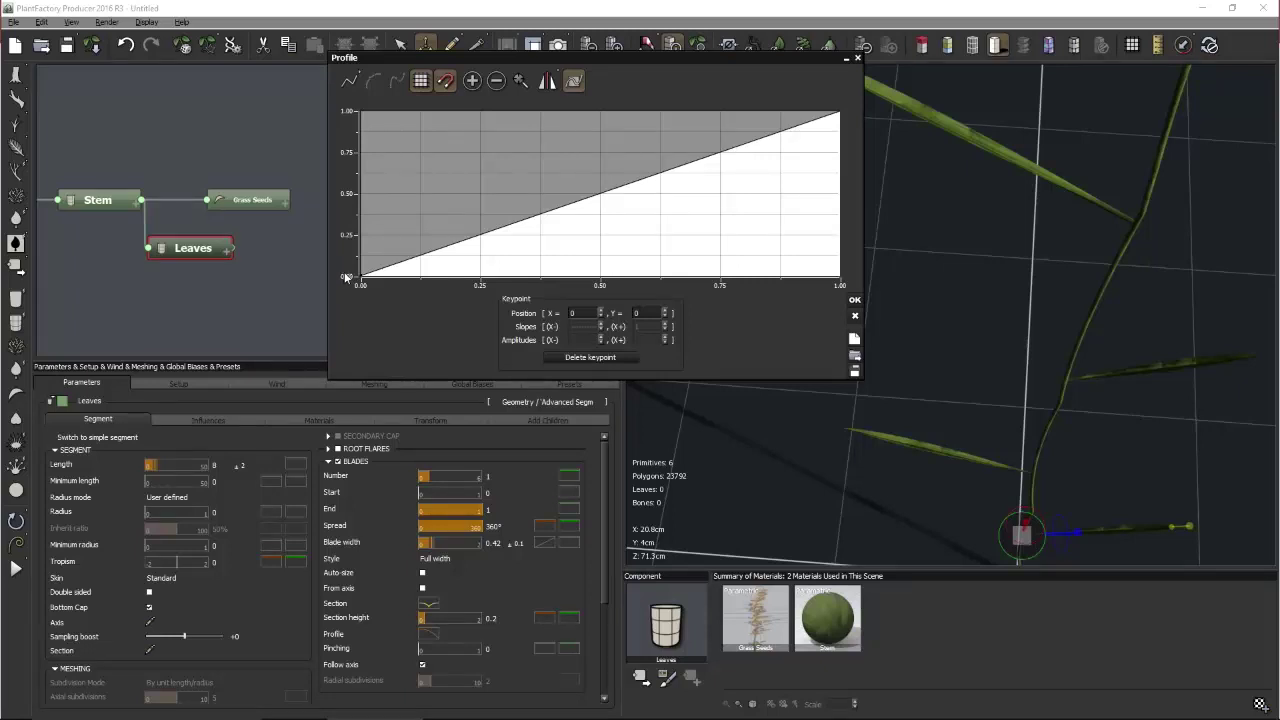
click(481, 247)
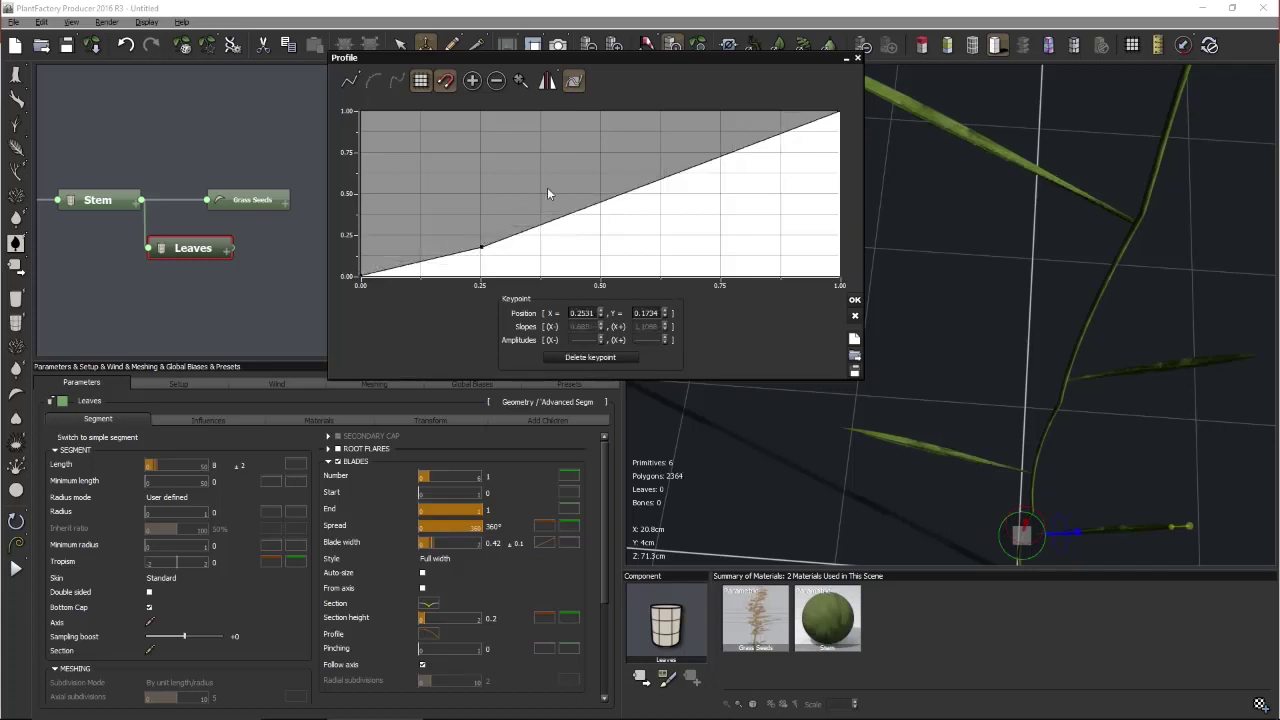
click(574, 143)
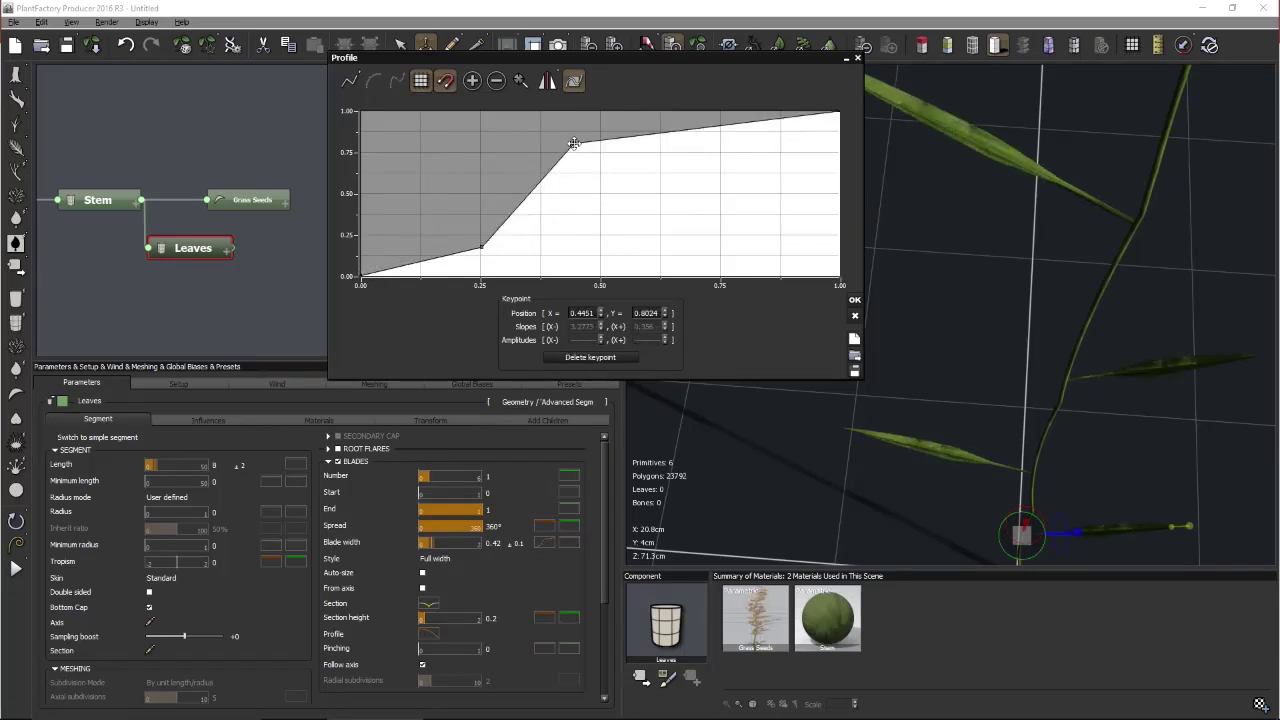
drag(574, 143, 687, 110)
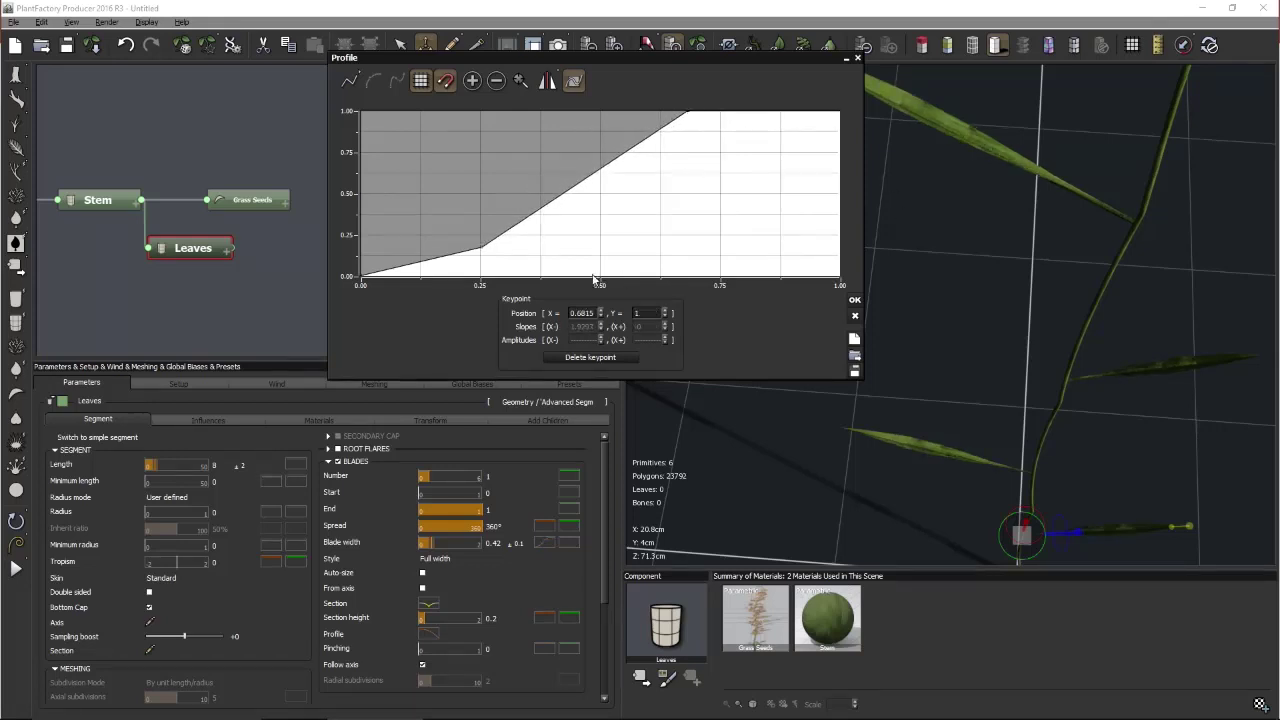
mouse_move(481, 249)
mouse_down()
mouse_move(550, 256)
mouse_move(466, 256)
mouse_move(480, 254)
mouse_up()
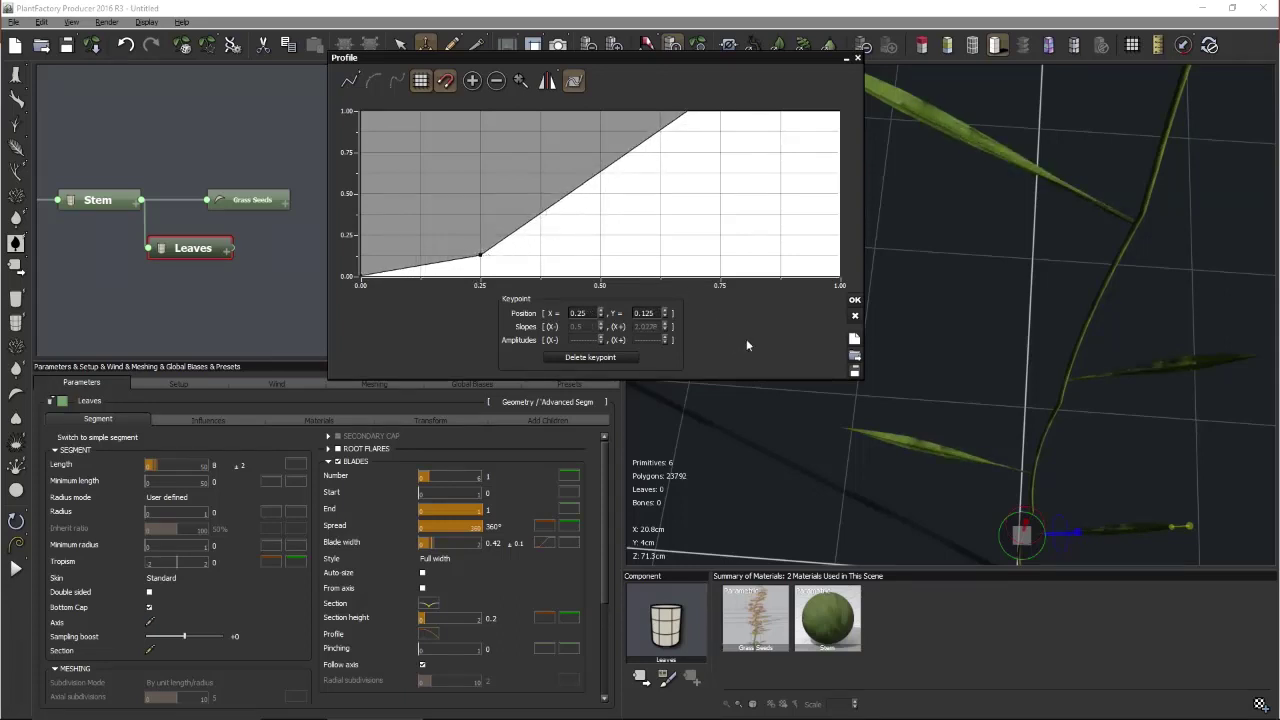
click(854, 302)
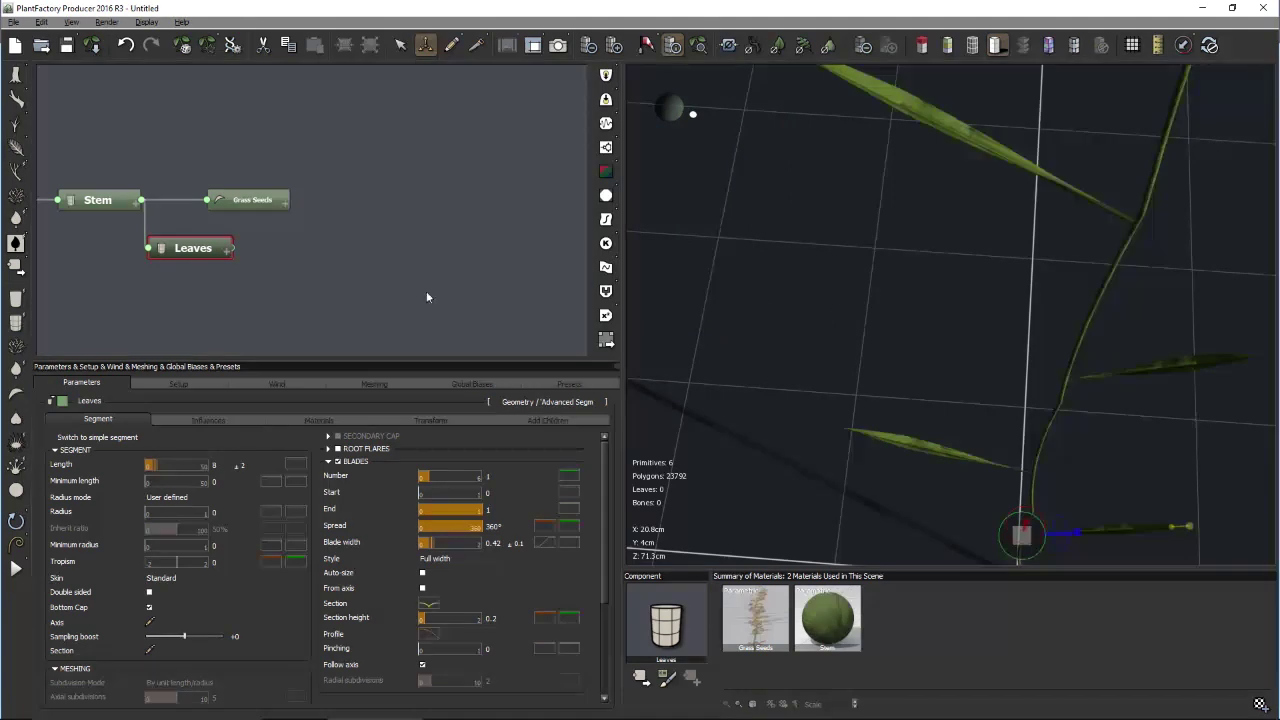
Check the default rotation order in Options, keeping X Y Z, and close without changes
click(13, 22)
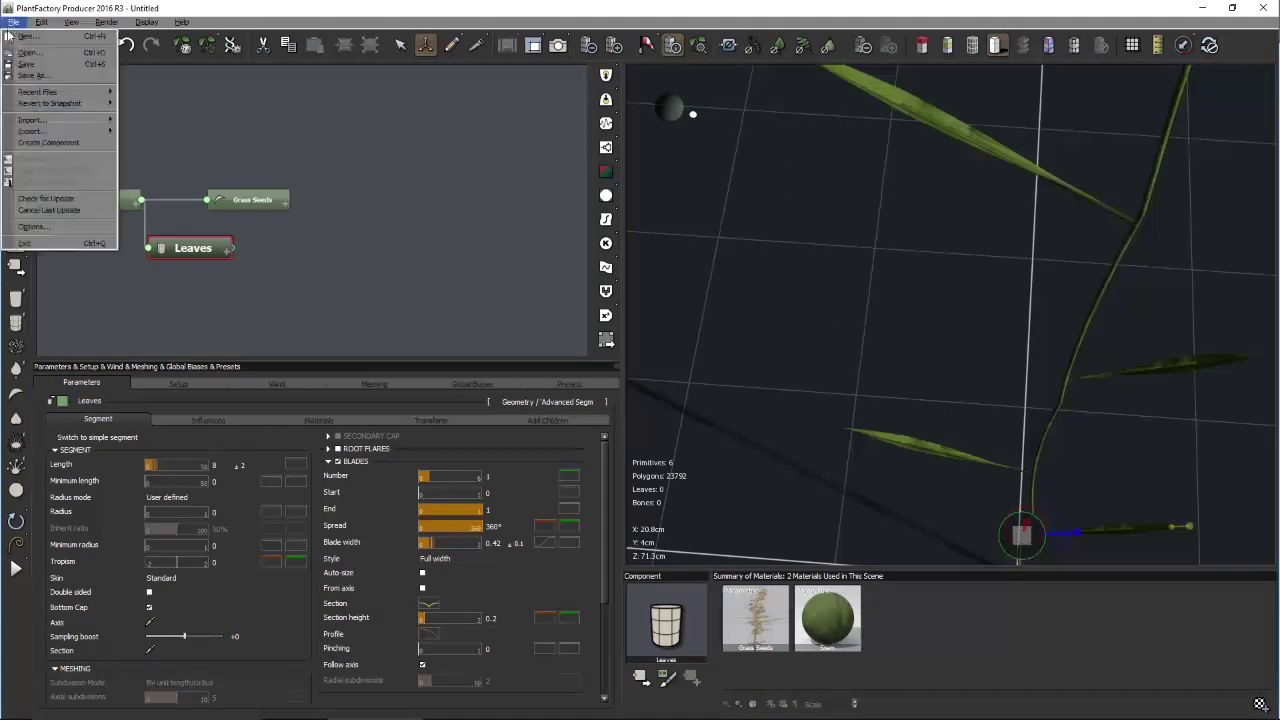
click(30, 227)
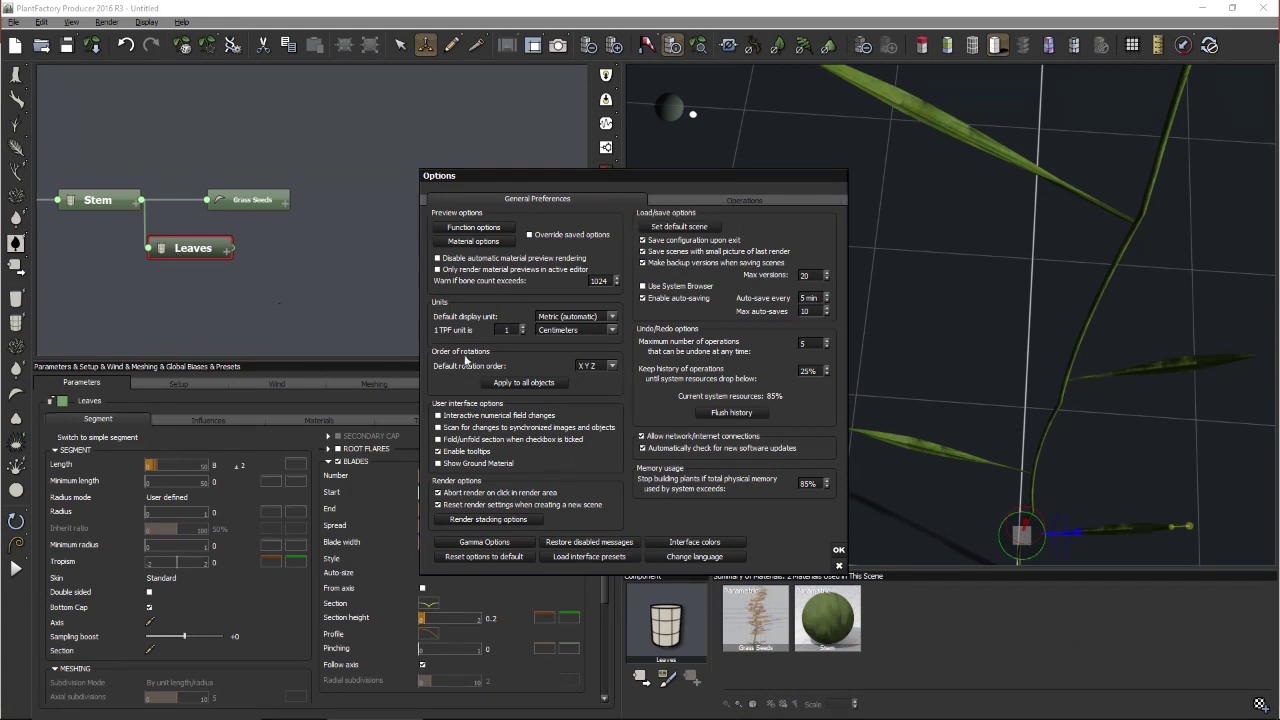
click(612, 367)
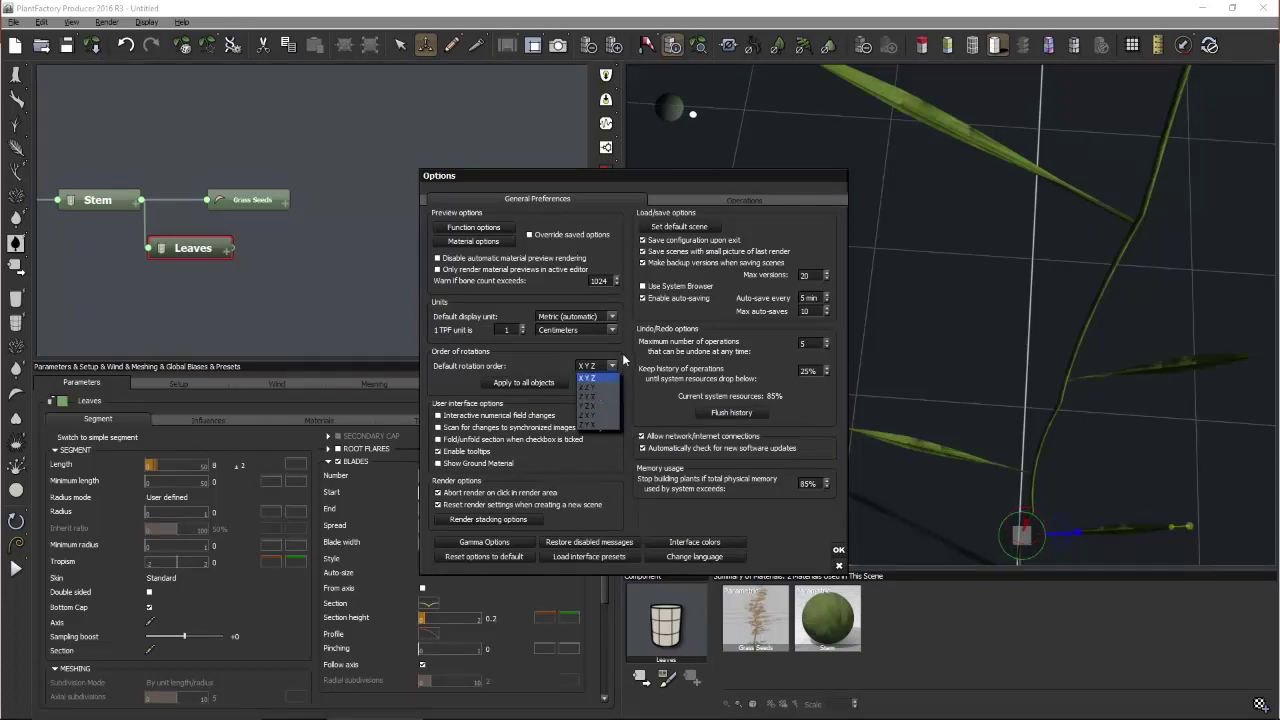
click(590, 377)
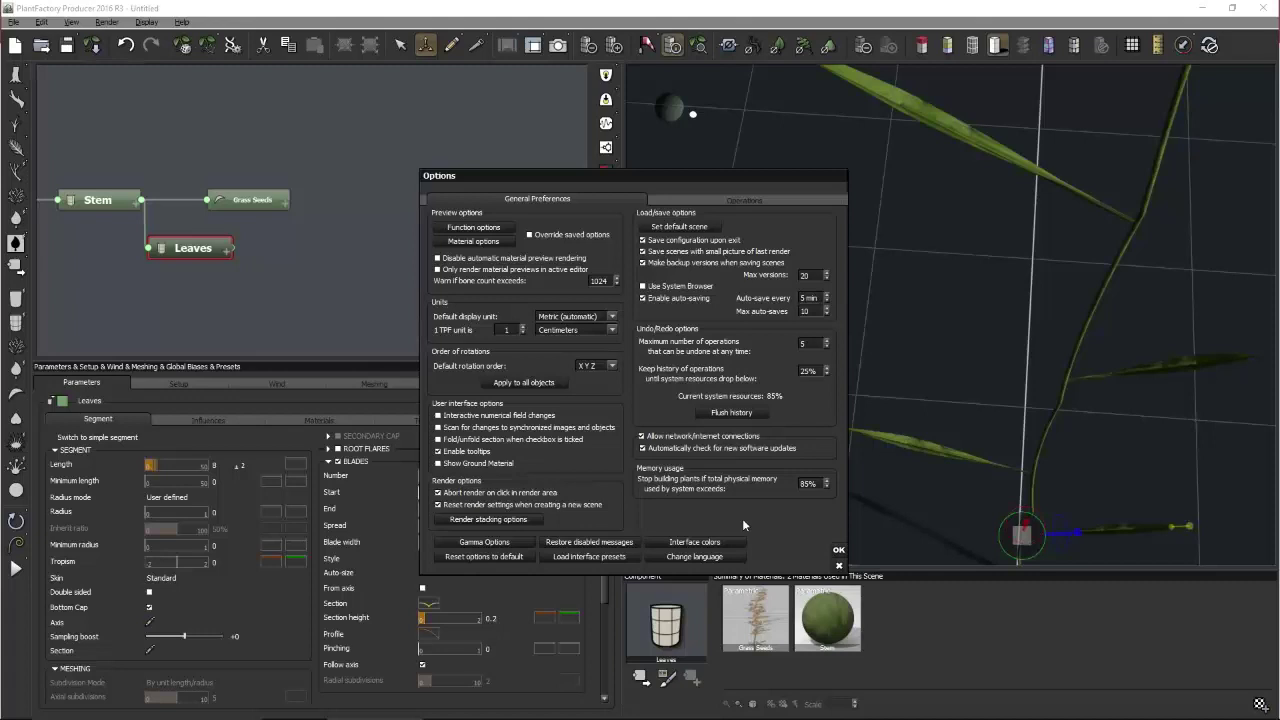
click(838, 566)
right_drag(931, 496, 776, 298)
click(423, 280)
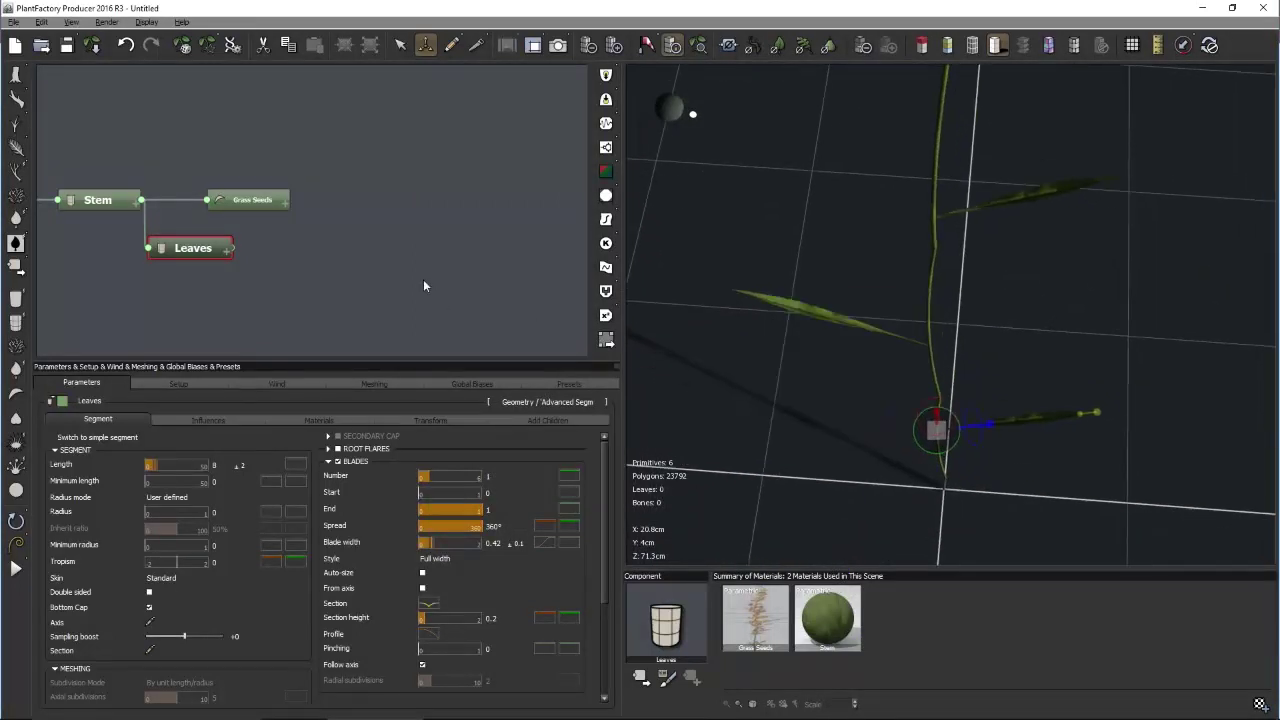
right_drag(829, 366, 982, 407)
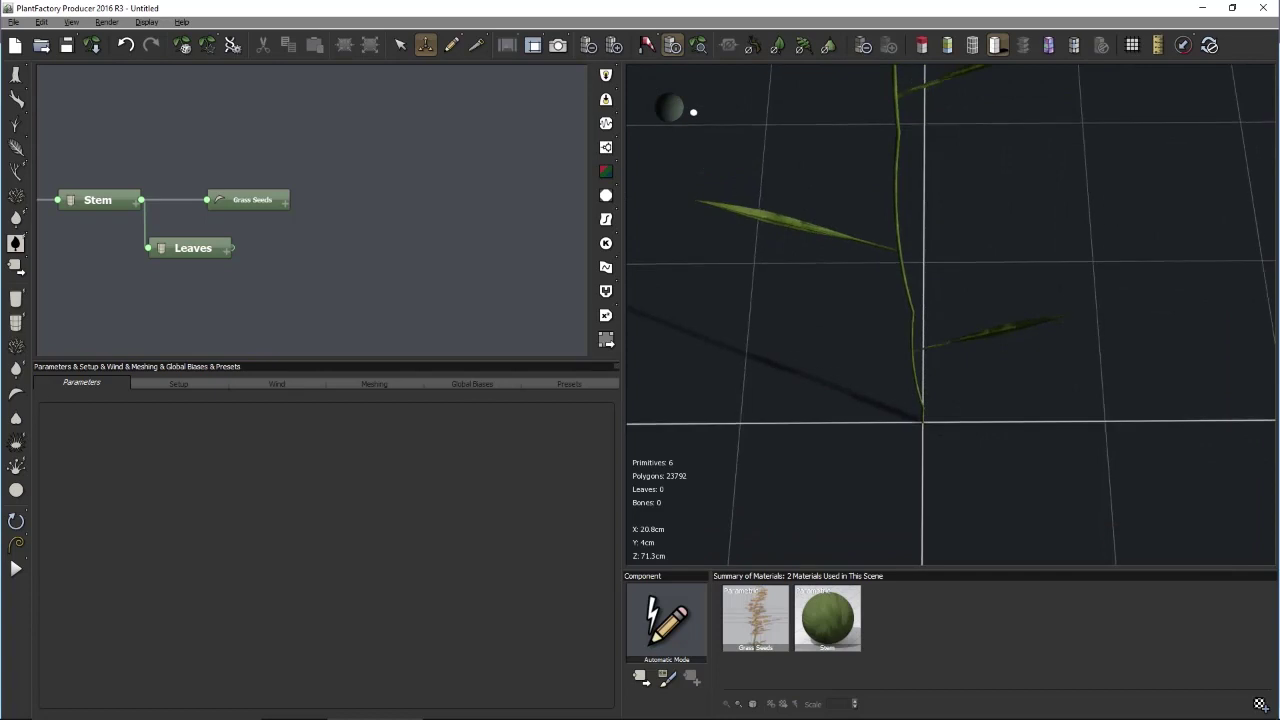
right_drag(831, 314, 864, 450)
right_drag(814, 380, 817, 368)
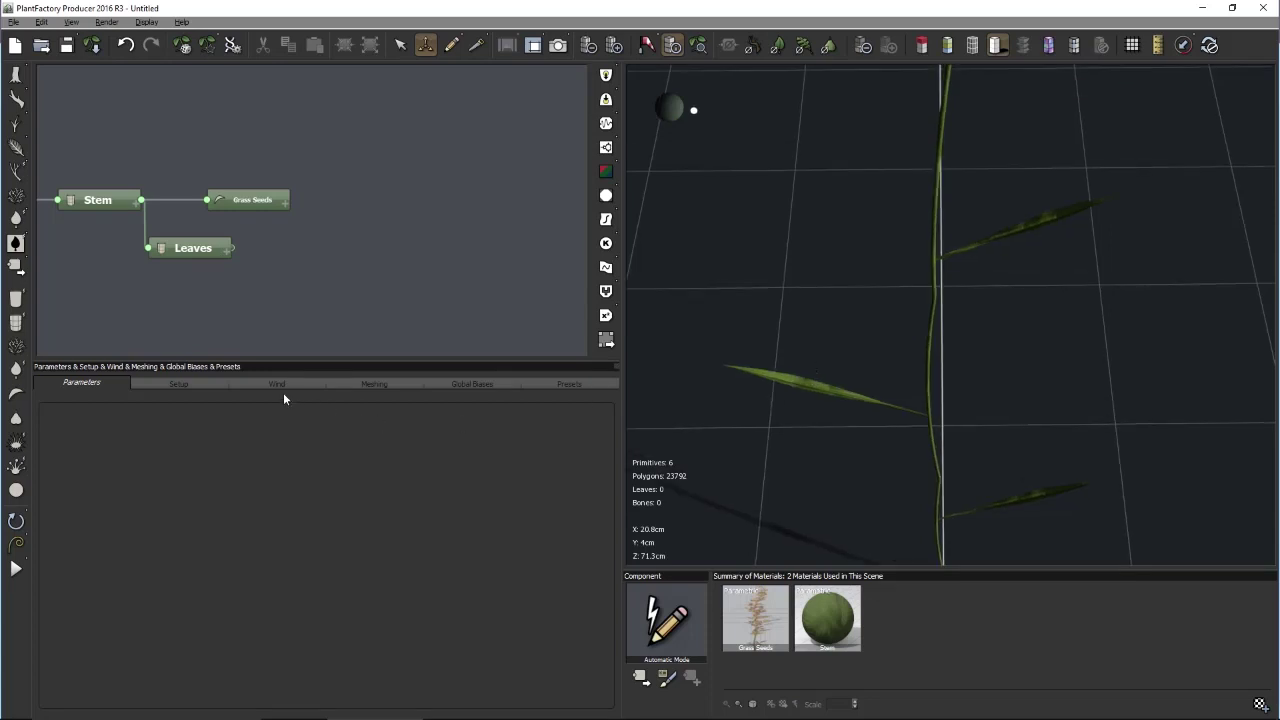
click(190, 248)
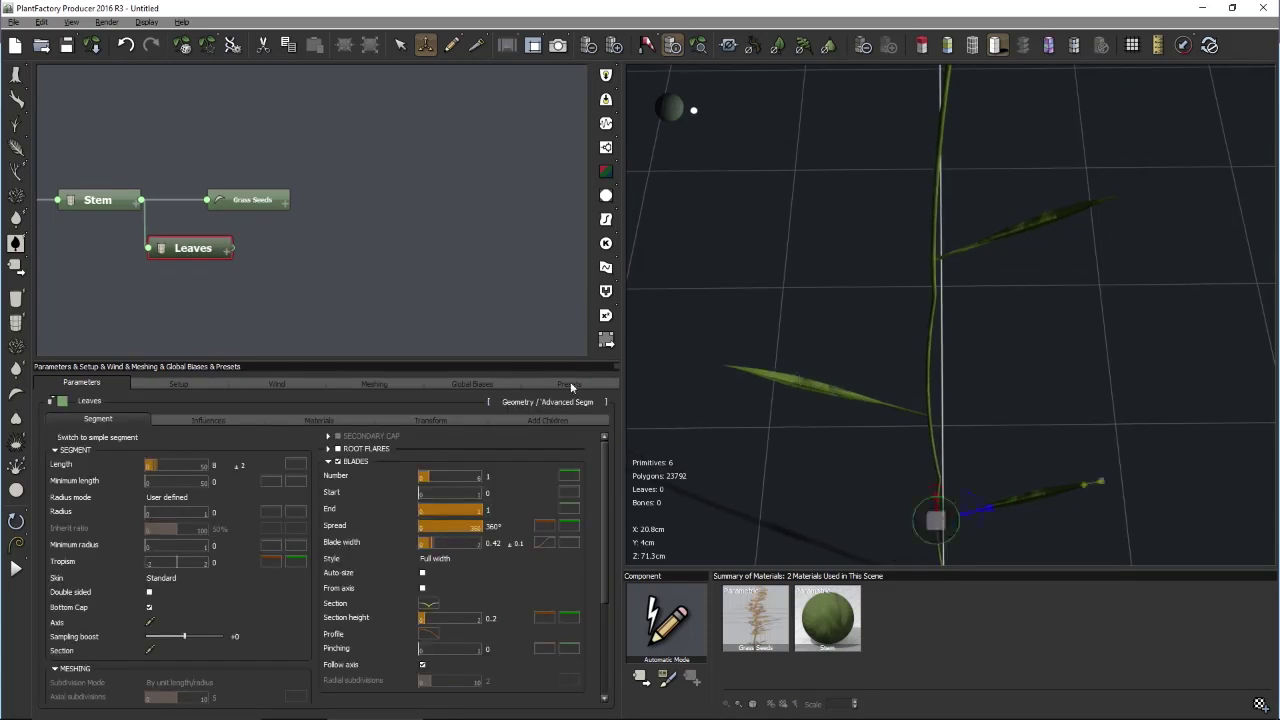
click(202, 420)
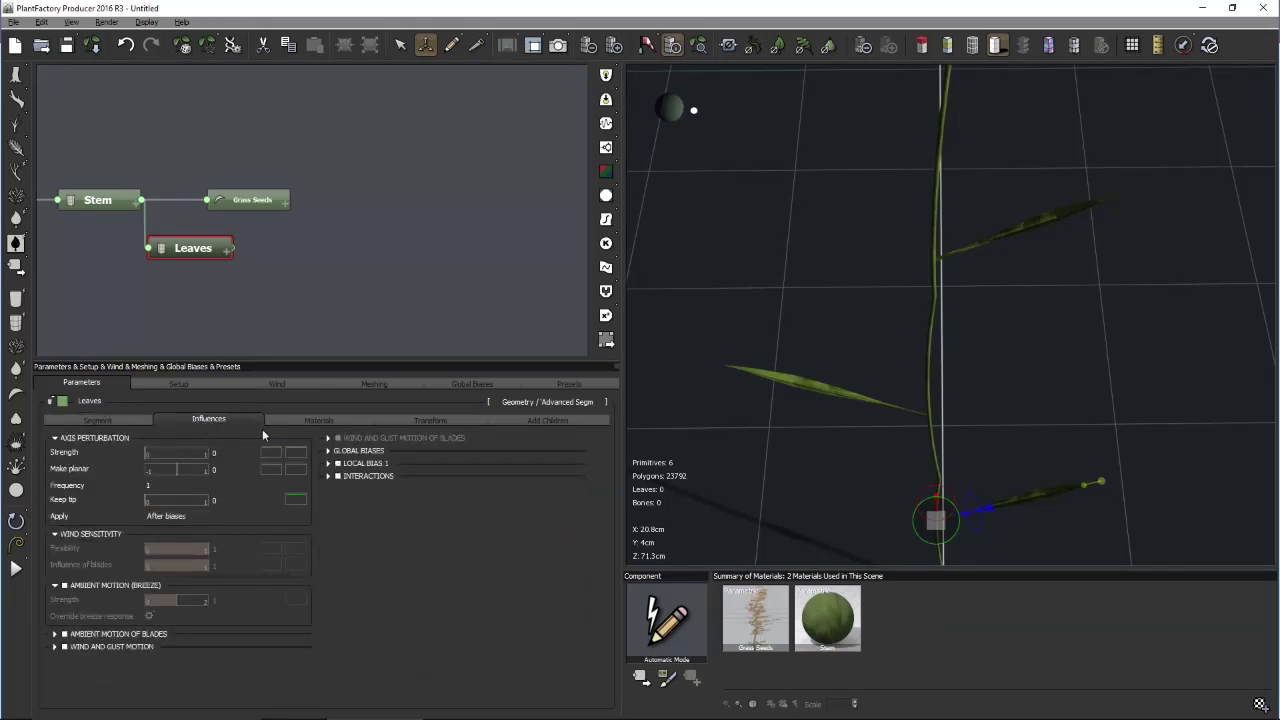
Enable Local Bias 1 as a relative Curl with strength 0.4
click(339, 463)
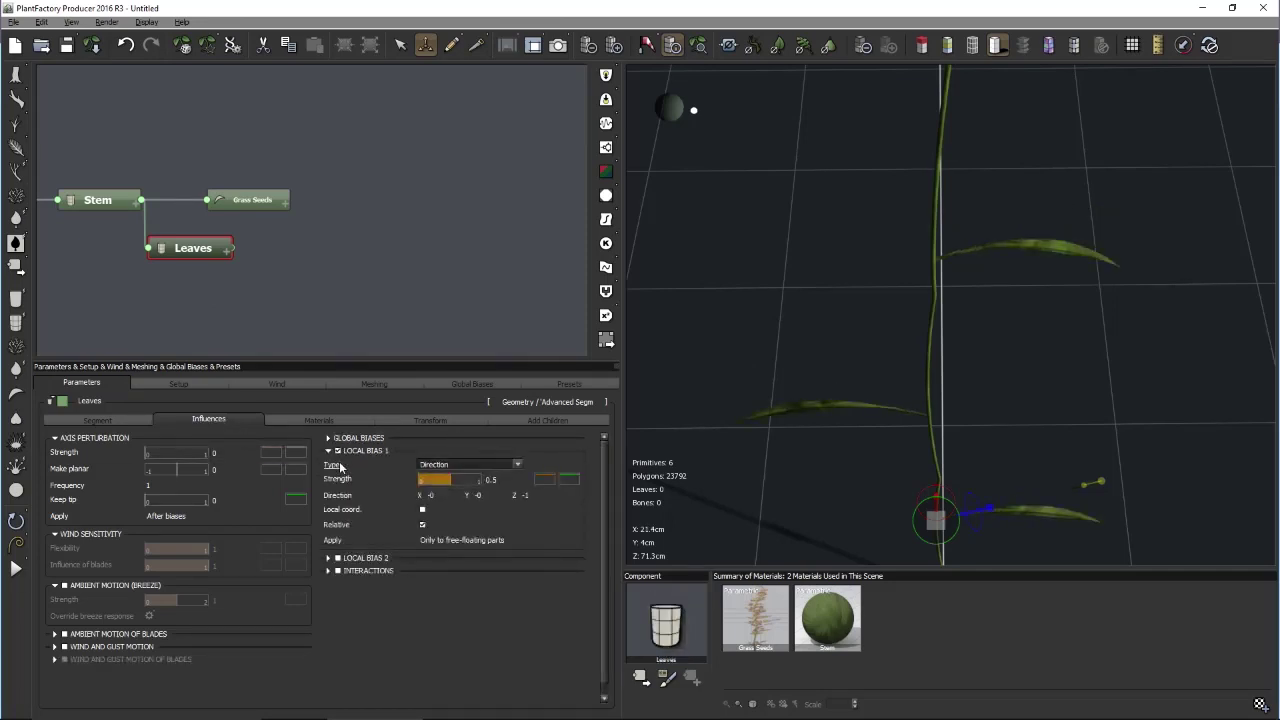
click(482, 465)
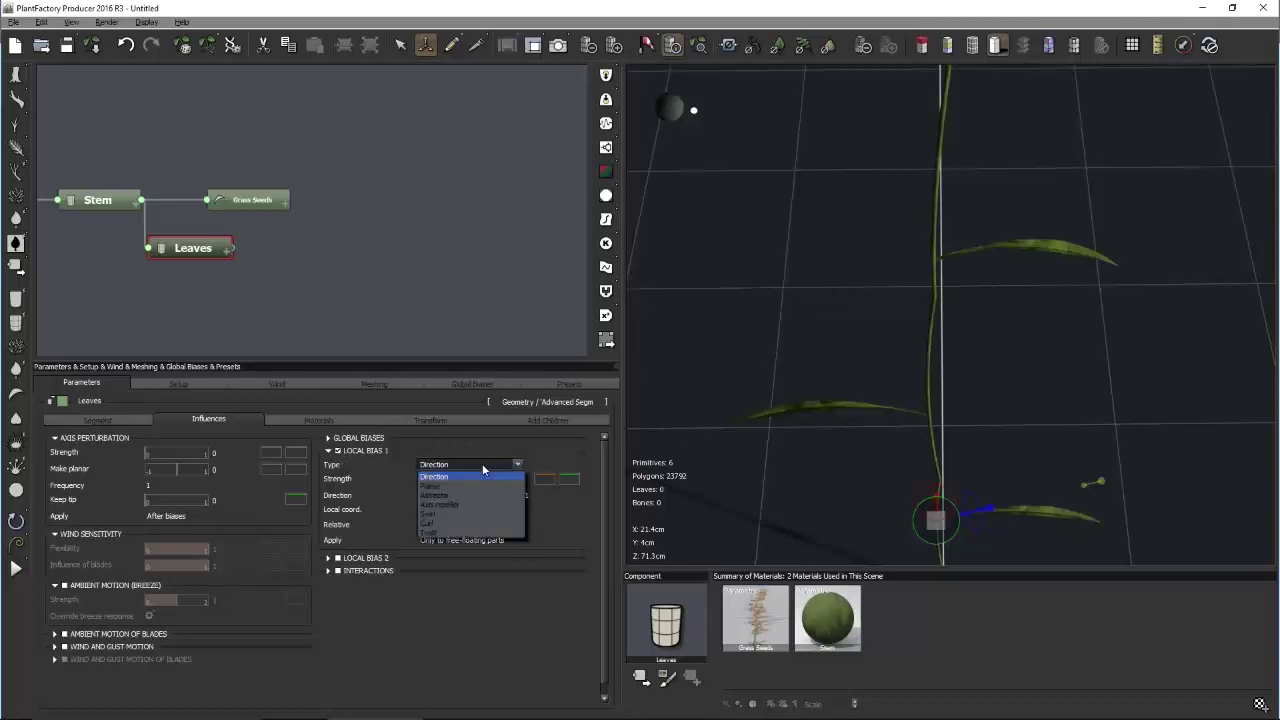
click(429, 521)
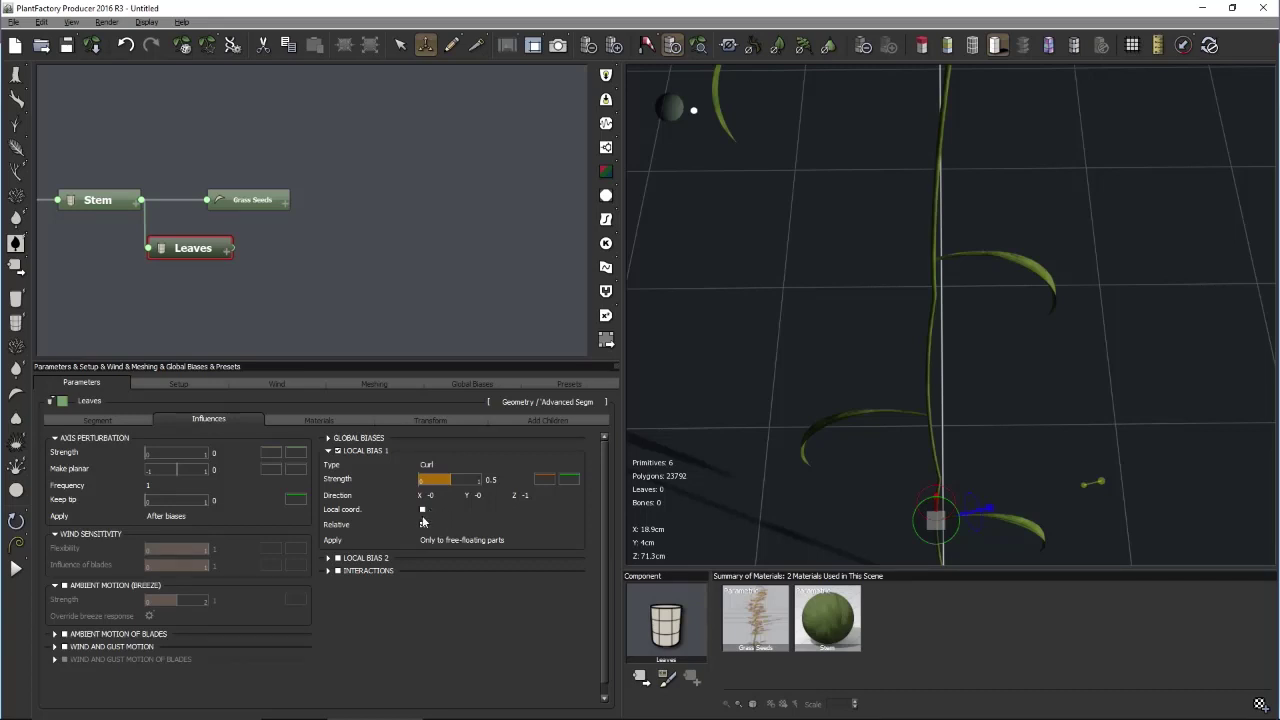
click(422, 523)
click(492, 480)
text(4)
key(Return)
double_click(490, 480)
text(0.4)
key(Return)
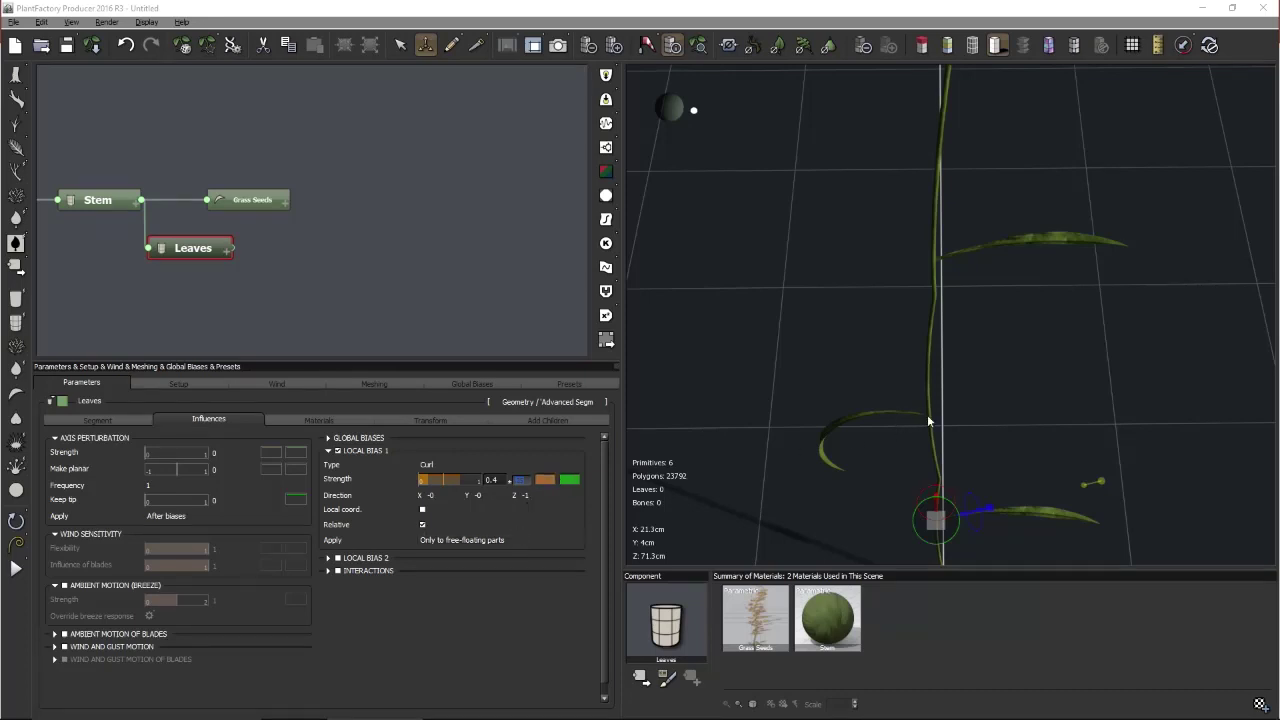
Lower the start of the curl strength profile to 0.15 so the blade base curls less
right_click(545, 479)
click(568, 486)
drag(381, 331, 380, 125)
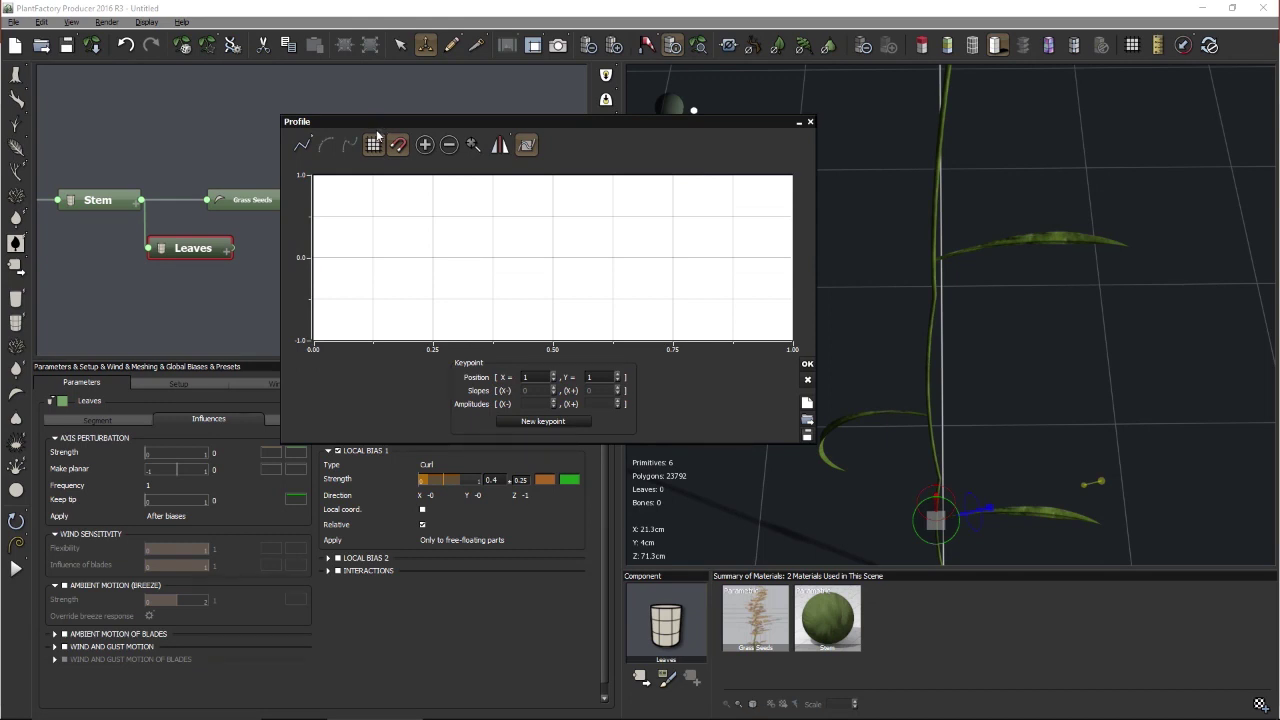
drag(313, 176, 311, 245)
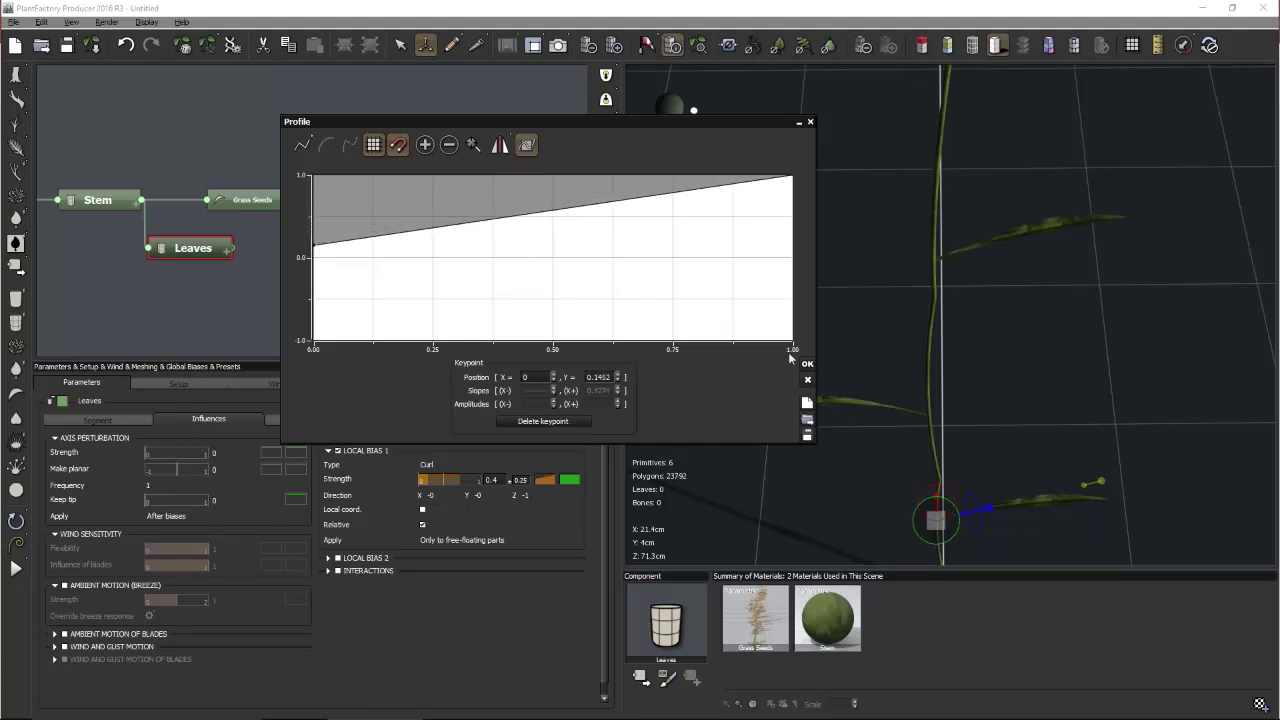
click(807, 364)
scroll(1030, 260, up, 2)
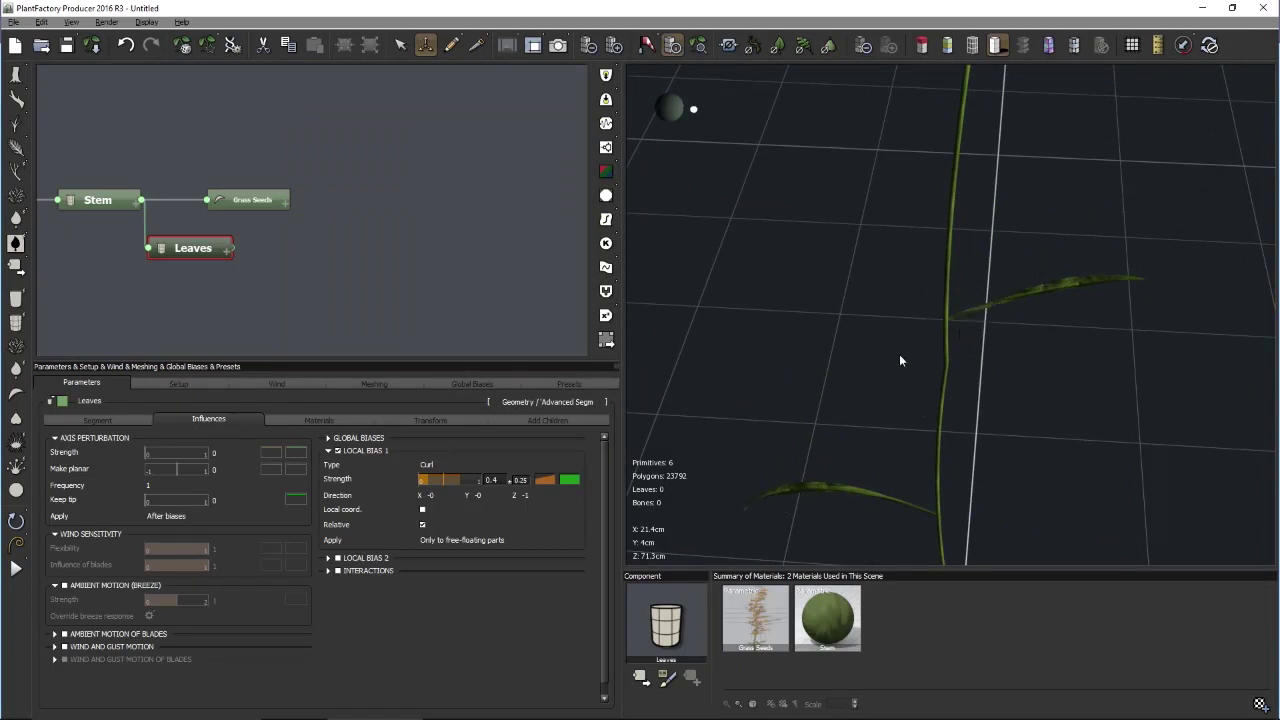
click(334, 559)
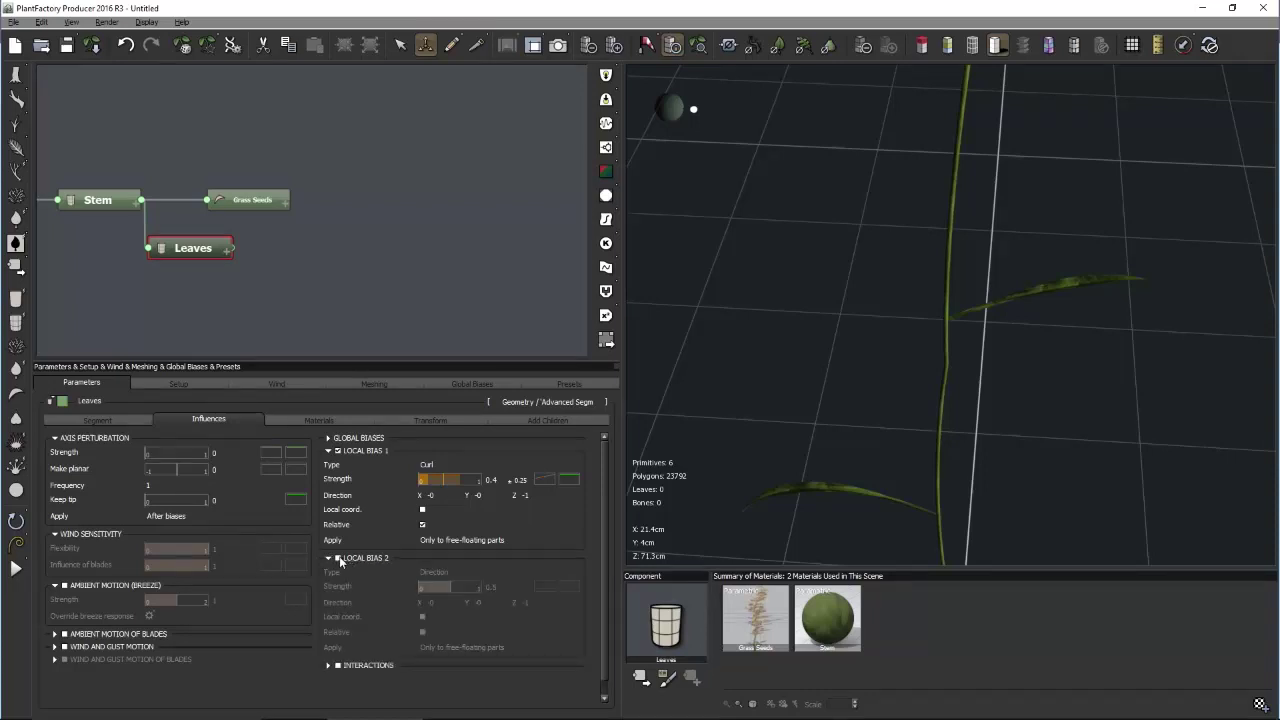
Enable Local Bias 2 as a Twist with strength 0.75
click(338, 558)
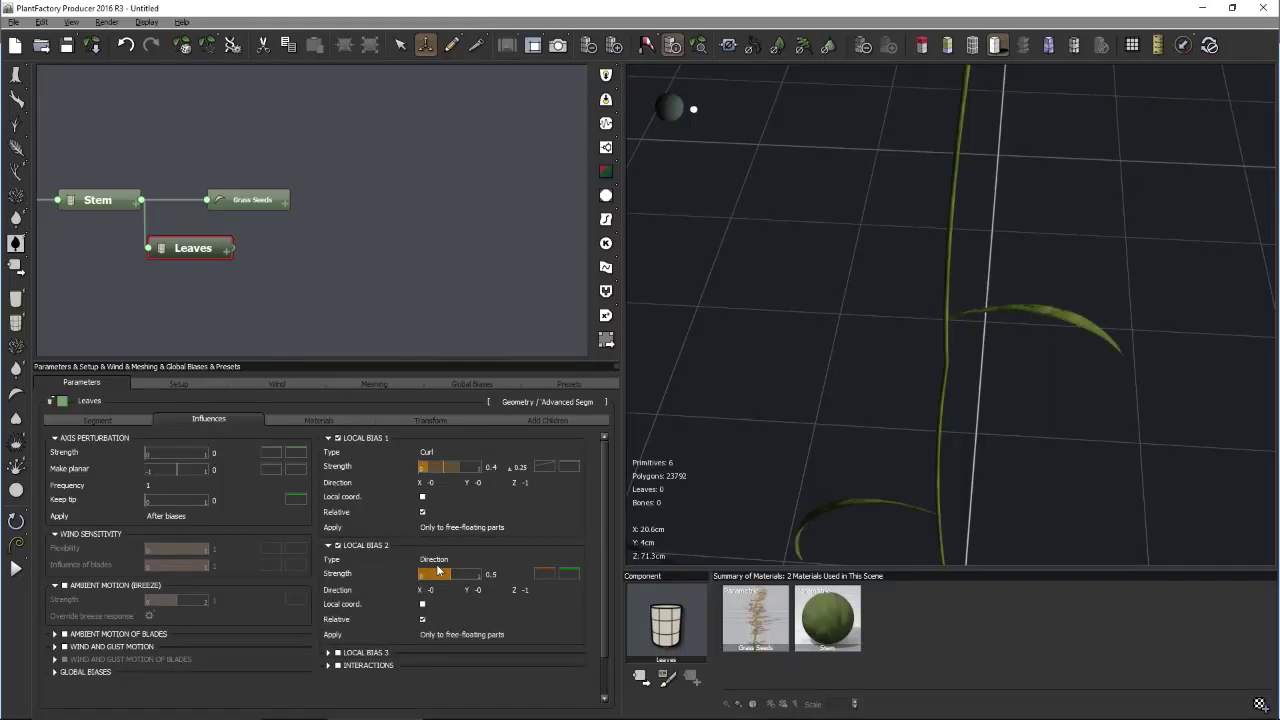
click(436, 559)
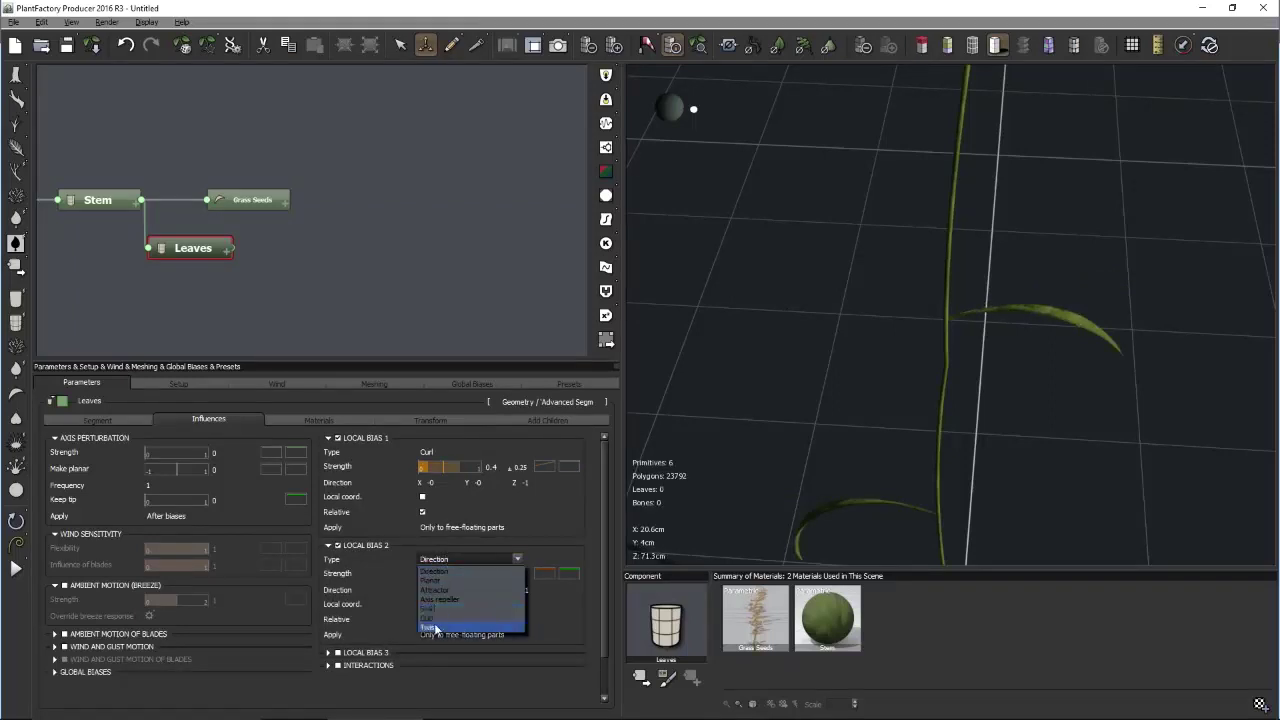
click(435, 628)
drag(1052, 363, 1071, 387)
right_drag(1115, 438, 1040, 323)
click(544, 292)
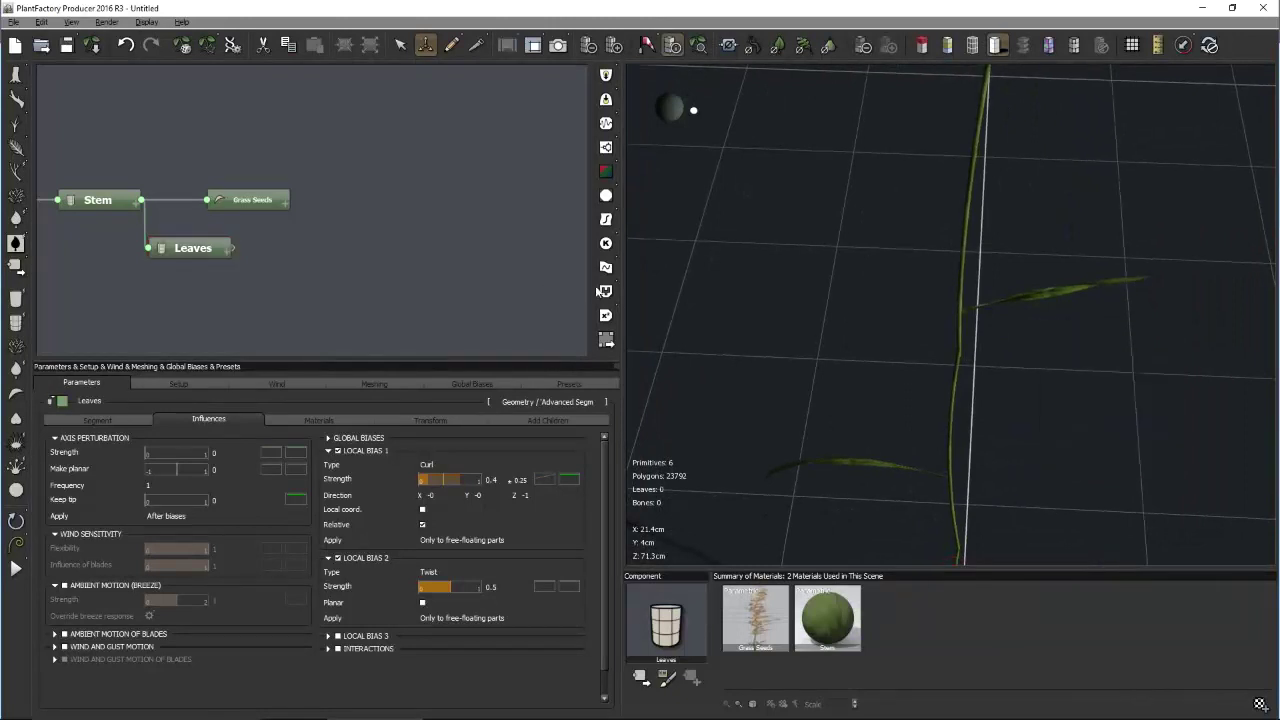
scroll(1098, 324, up, 4)
drag(1098, 324, 995, 320)
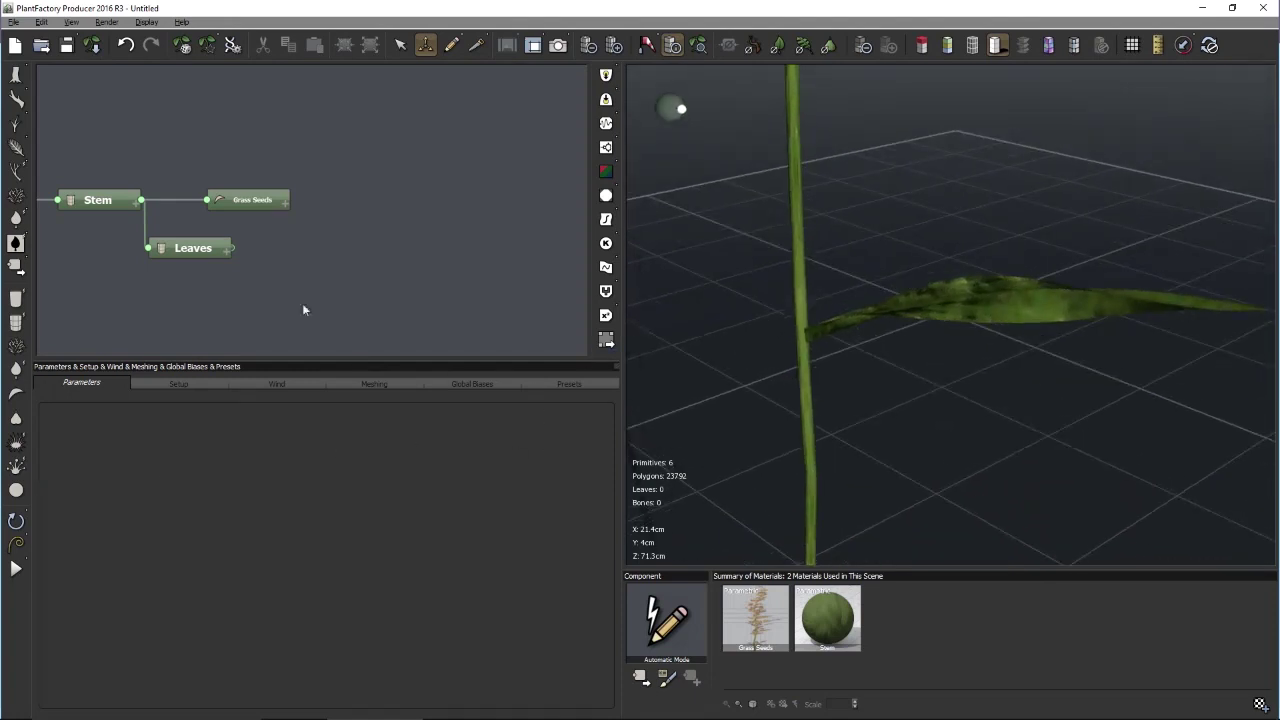
click(197, 245)
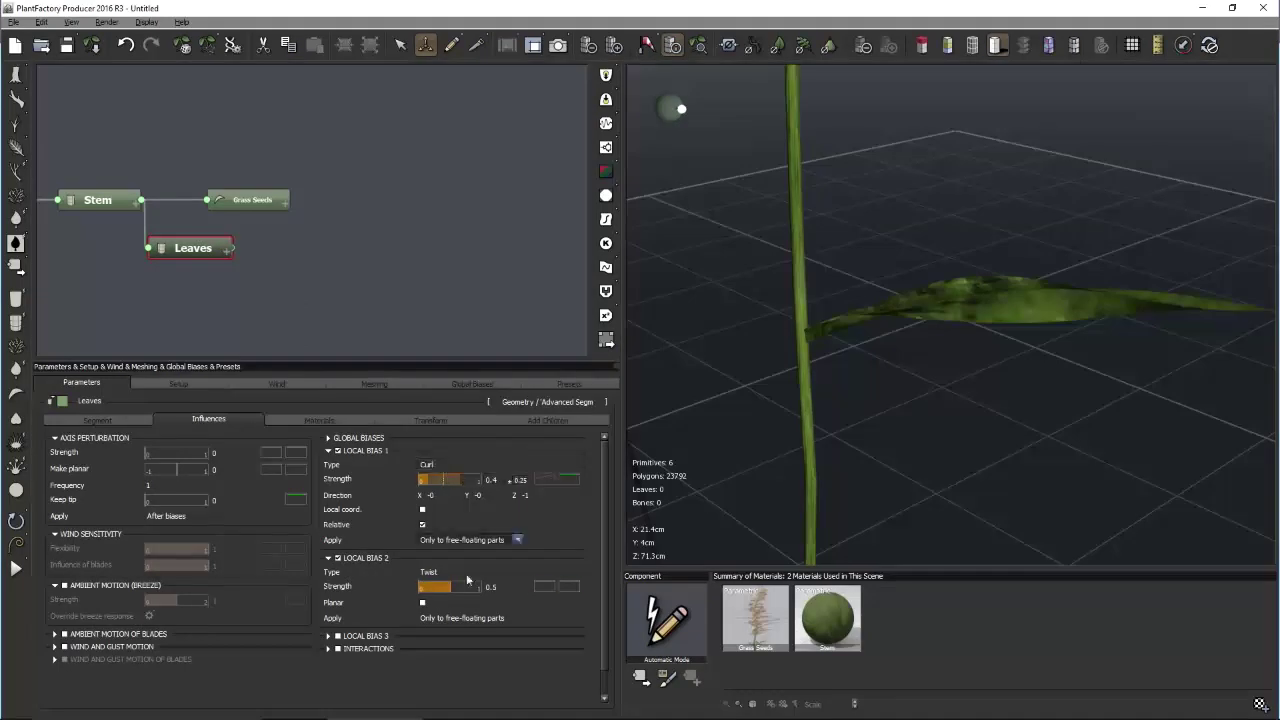
click(486, 590)
key(Return)
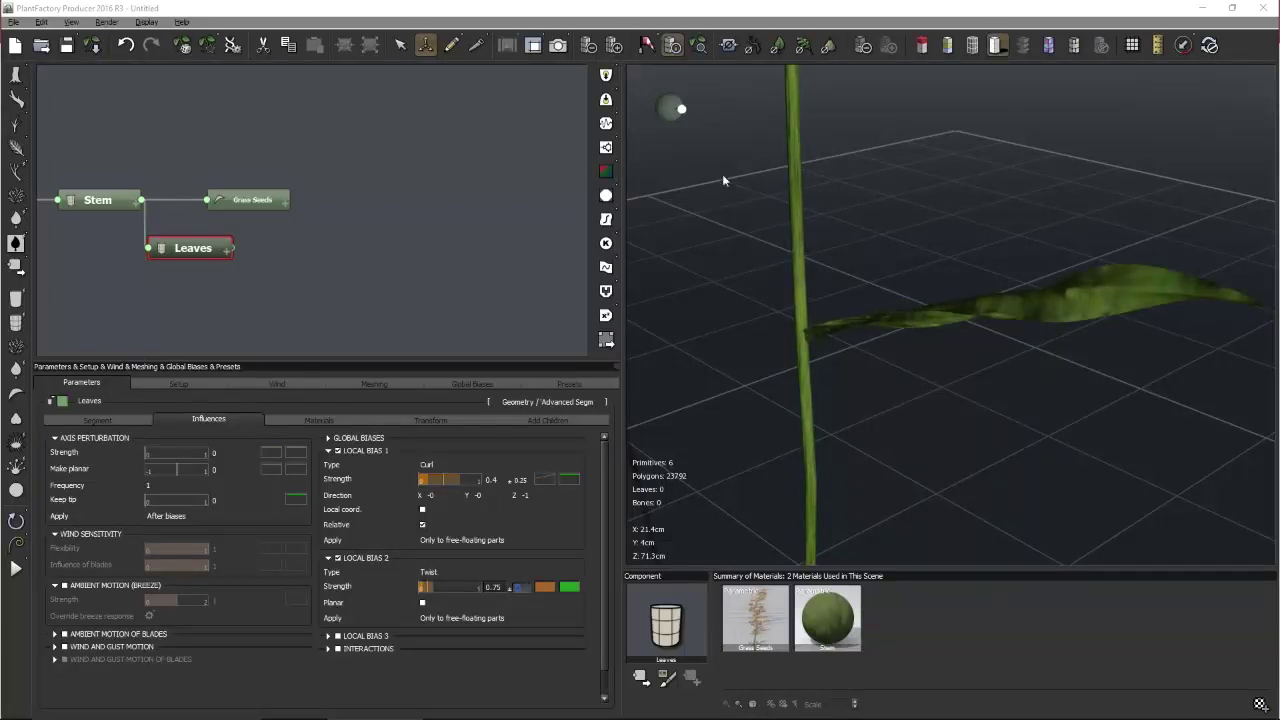
click(701, 46)
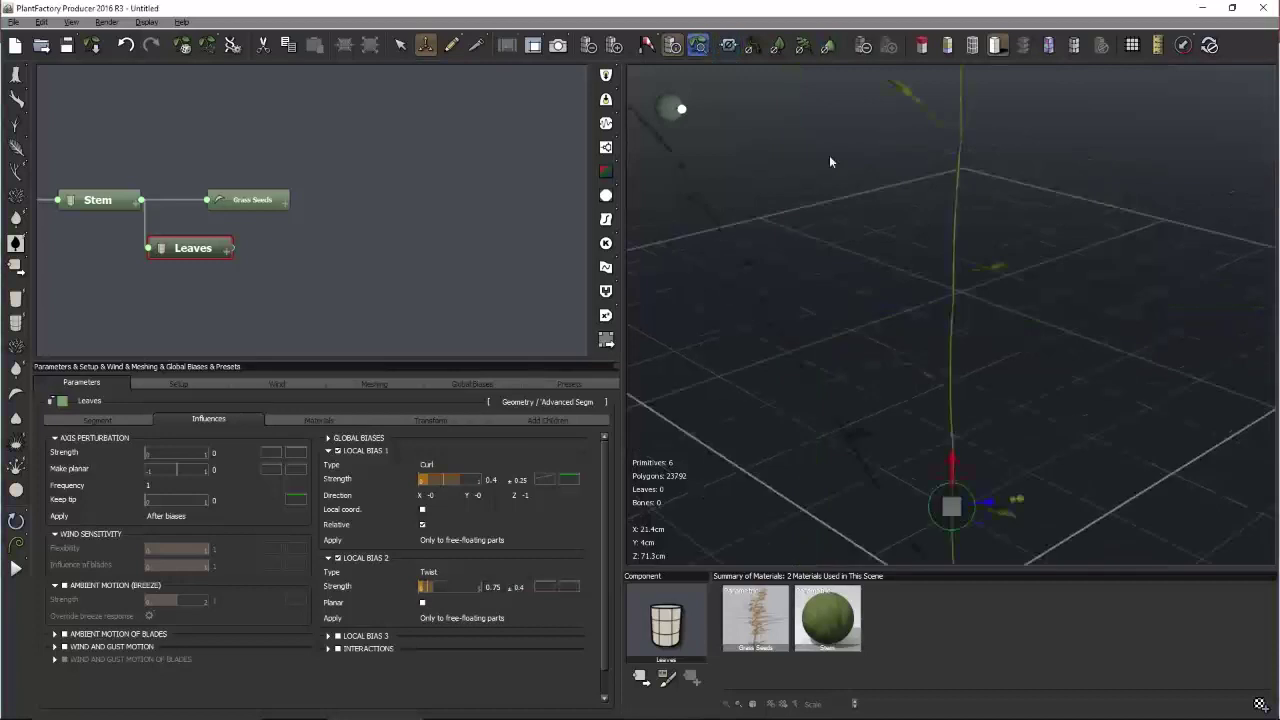
Show the Leaves Materials settings, with inherited segment body material, and collapse the blade material
mouse_move(889, 416)
right_down()
mouse_move(936, 411)
mouse_move(898, 433)
right_up()
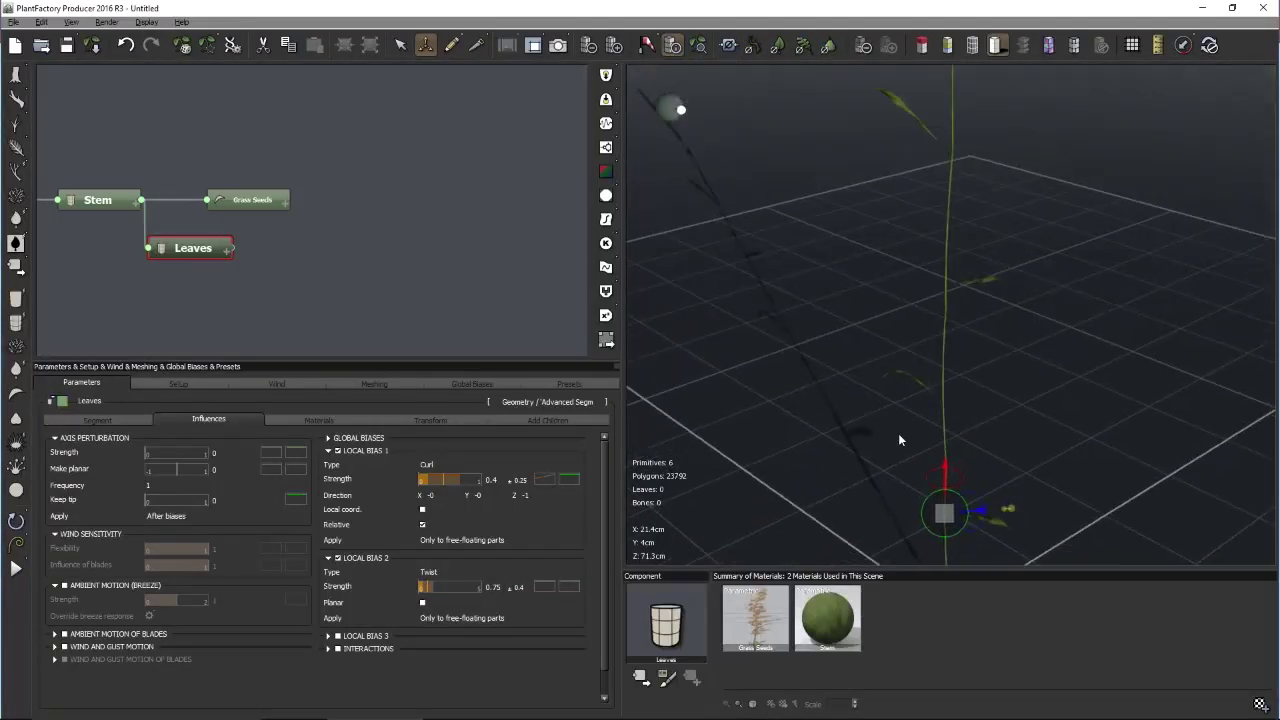
click(289, 423)
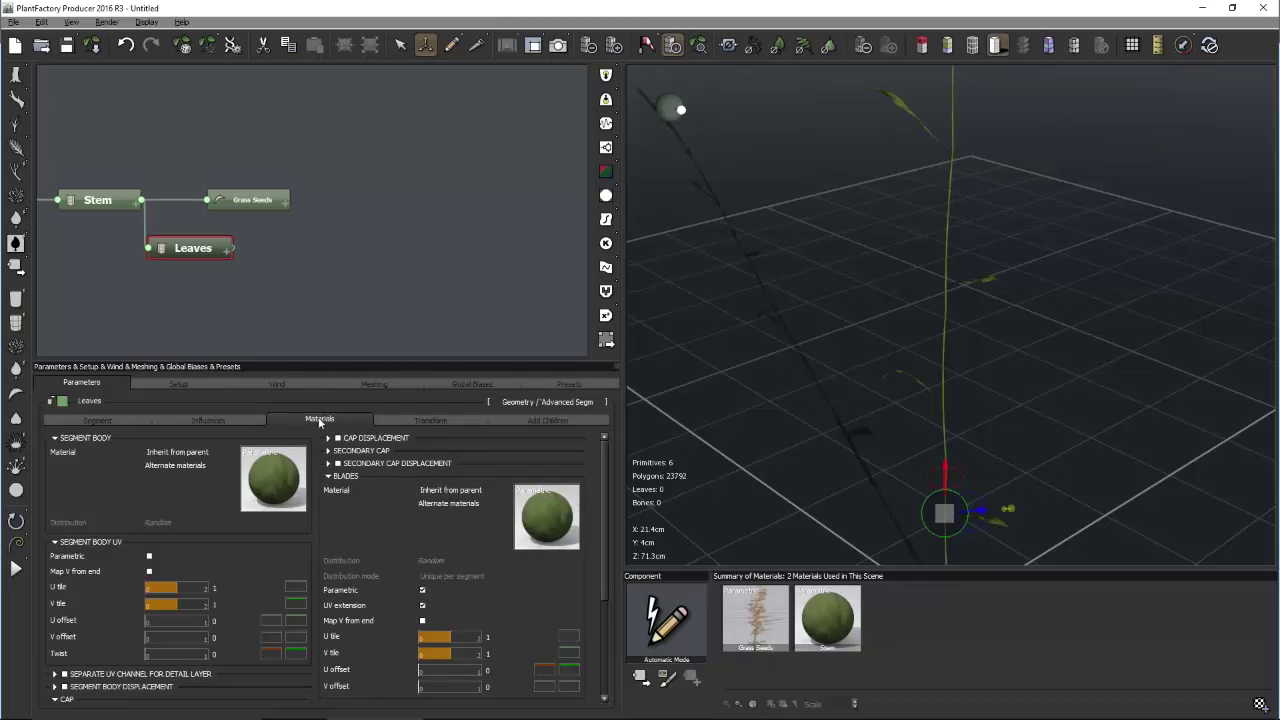
click(329, 476)
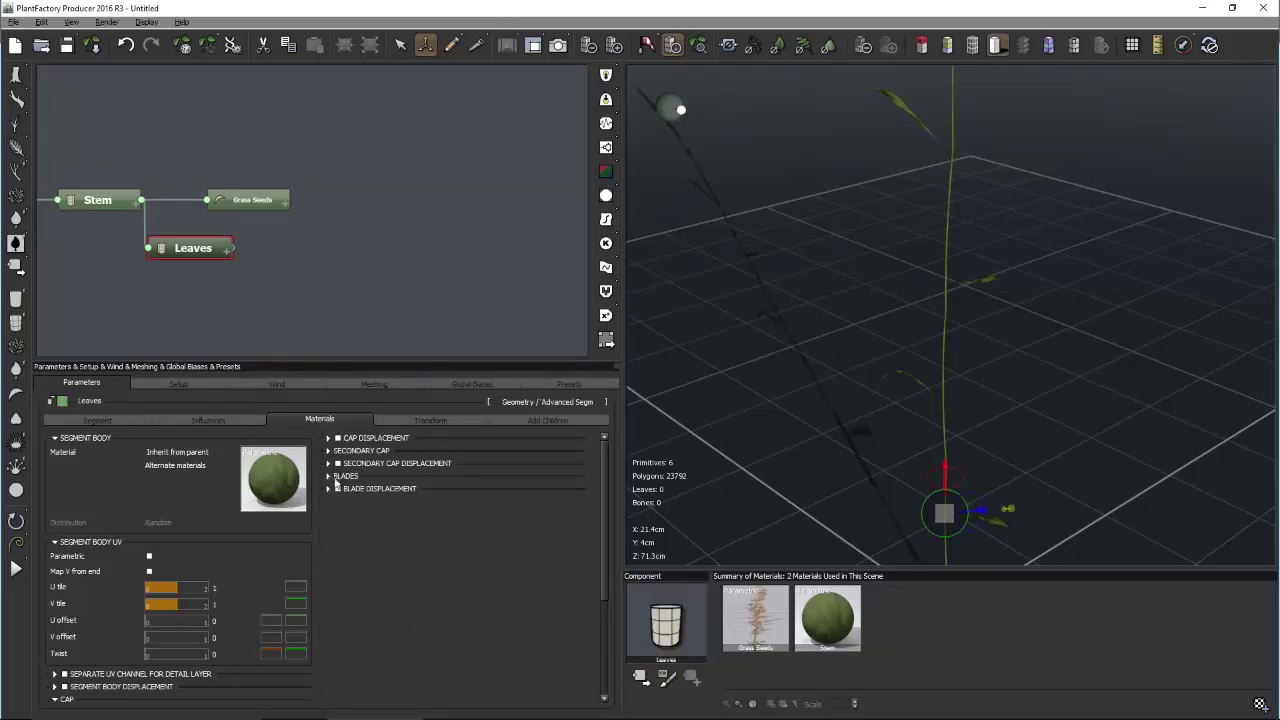
click(329, 476)
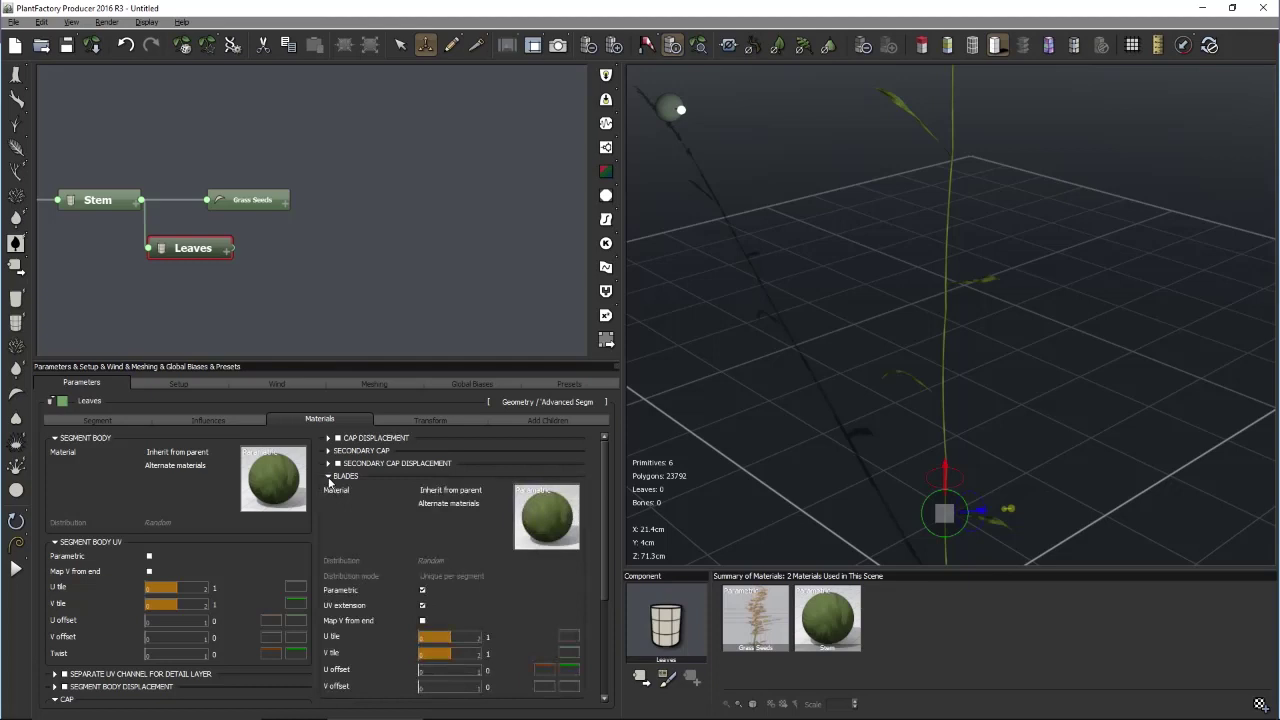
click(97, 419)
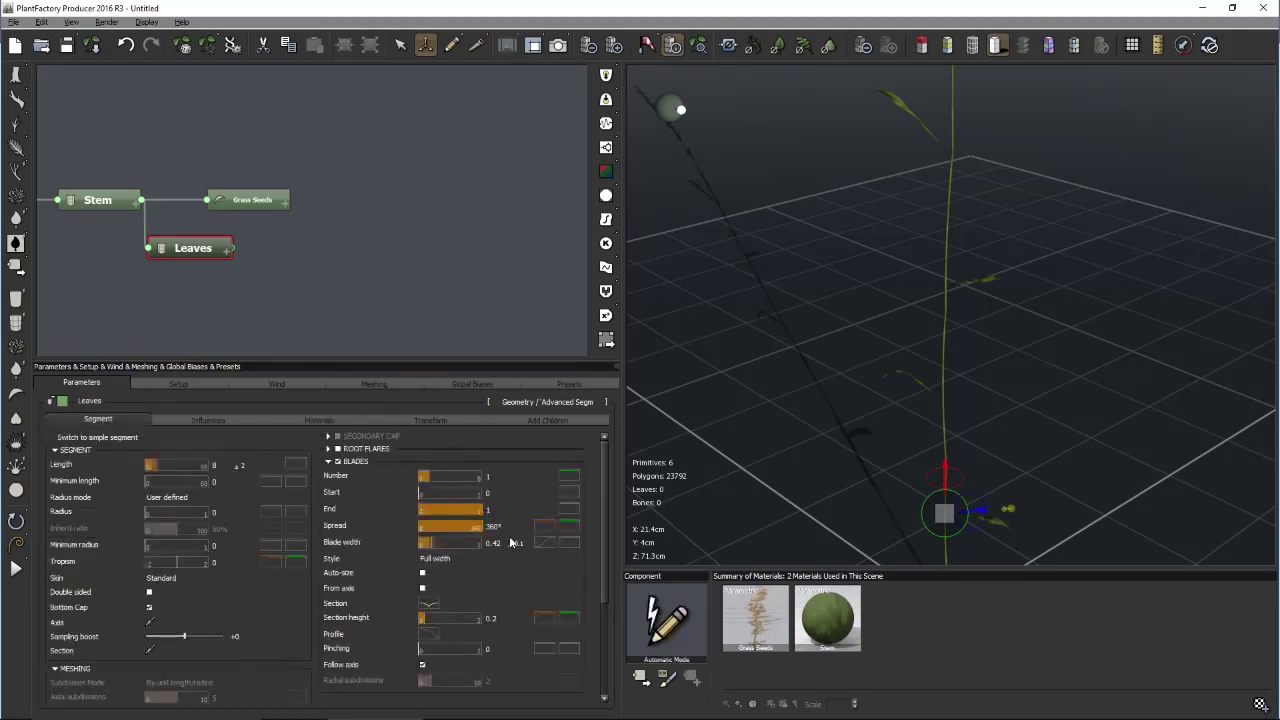
click(310, 421)
click(366, 637)
click(335, 653)
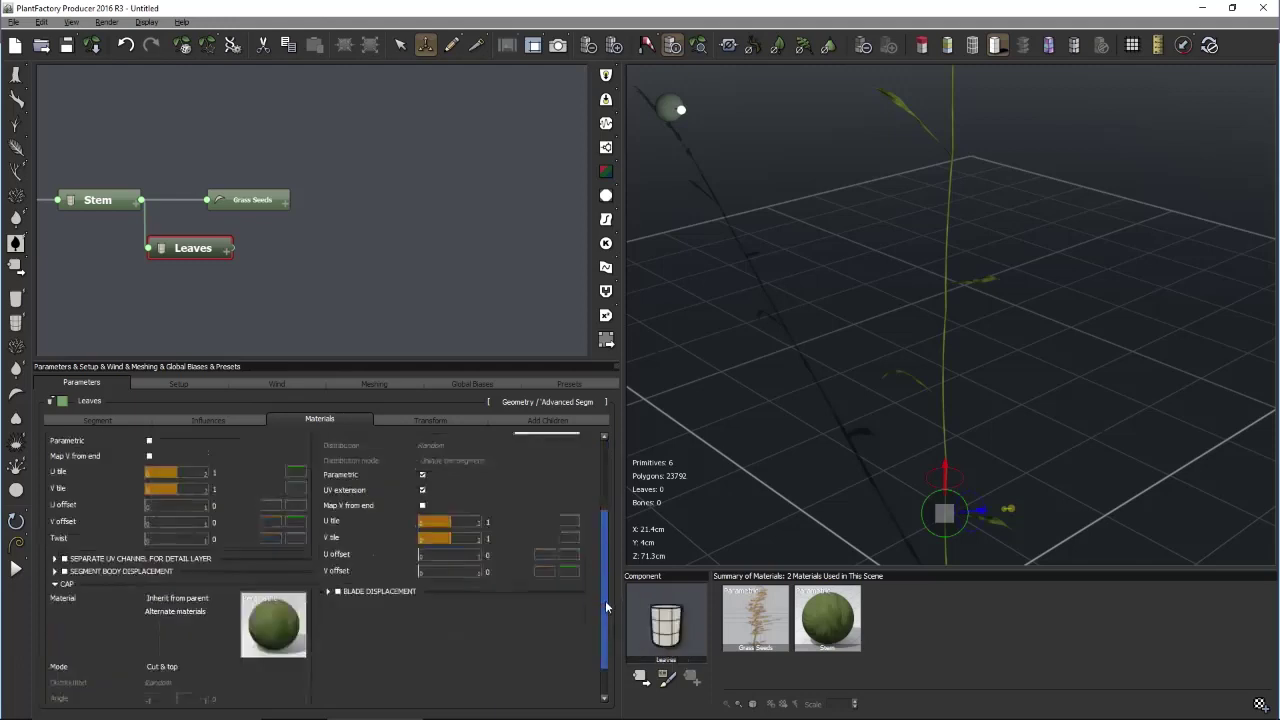
scroll(605, 600, down, 1)
click(138, 422)
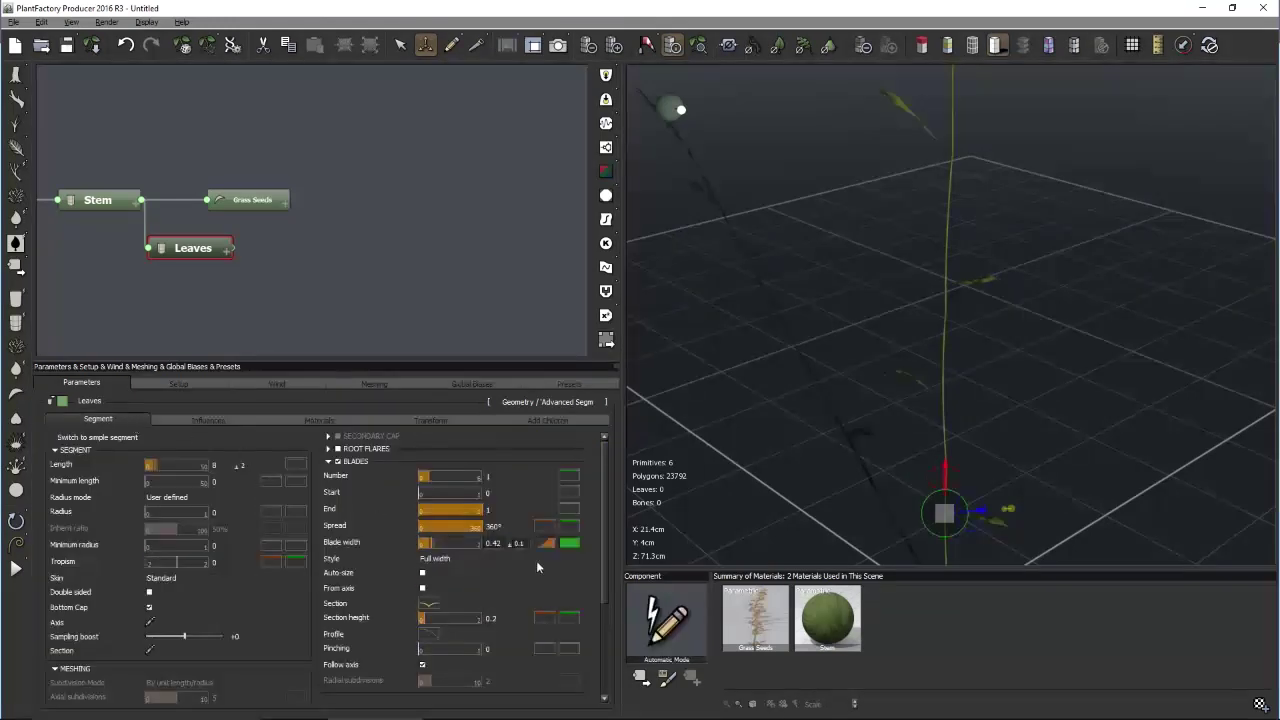
scroll(606, 572, down, 1)
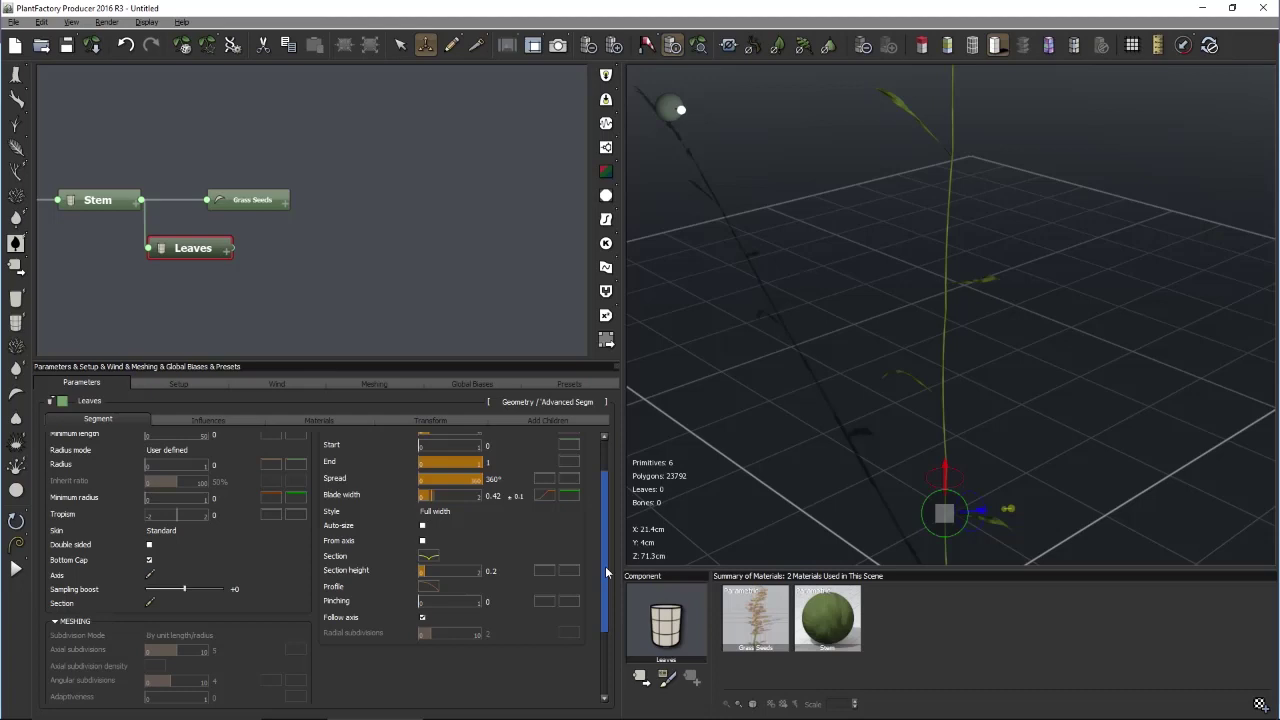
scroll(605, 565, up, 1)
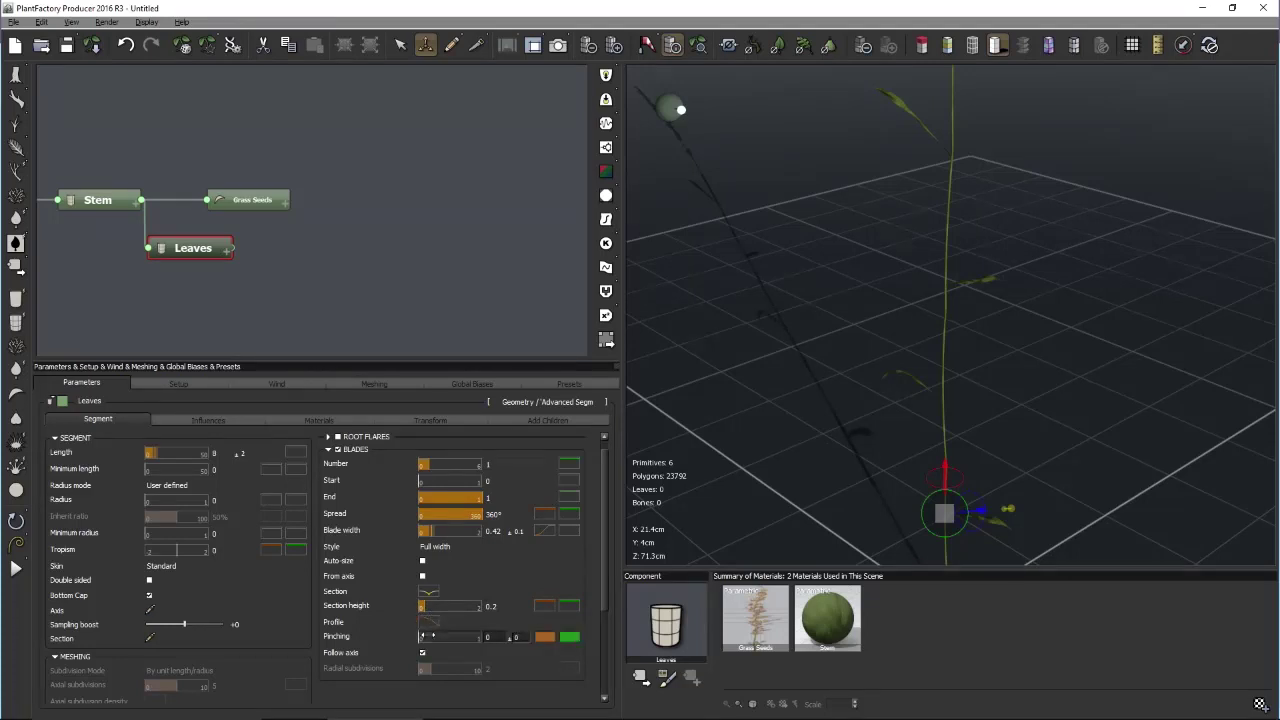
drag(428, 635, 509, 636)
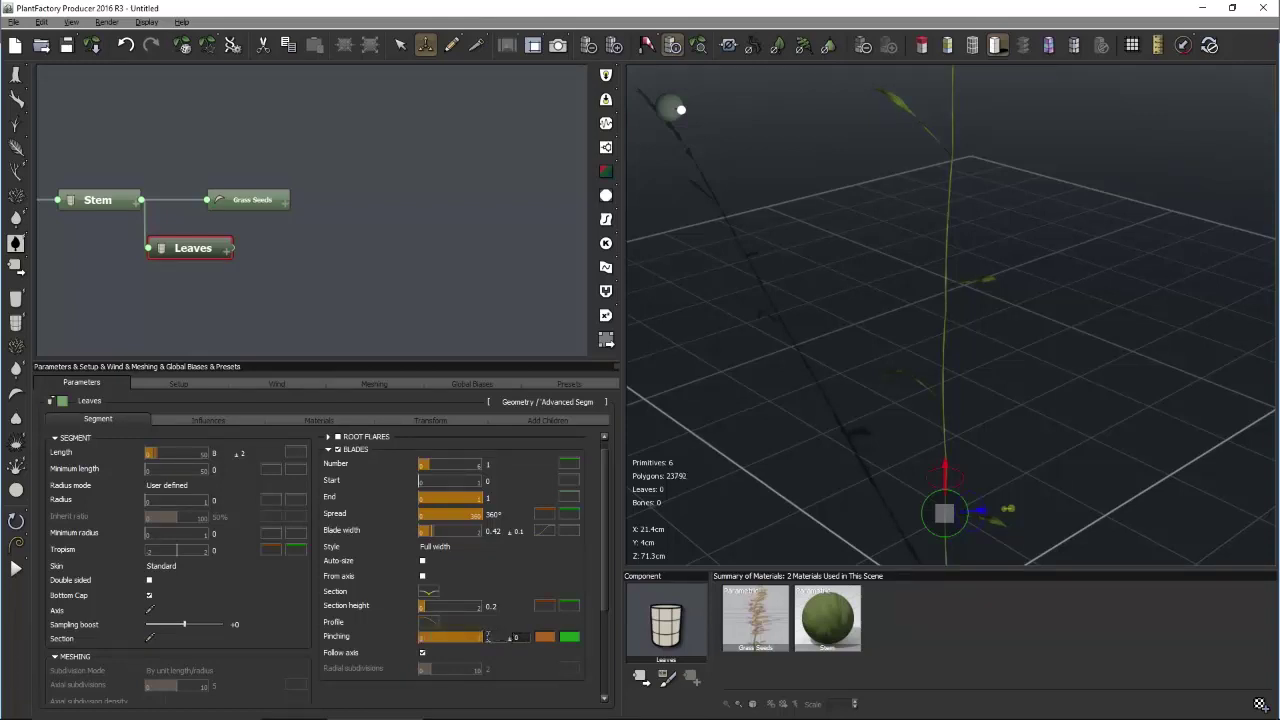
drag(496, 636, 418, 638)
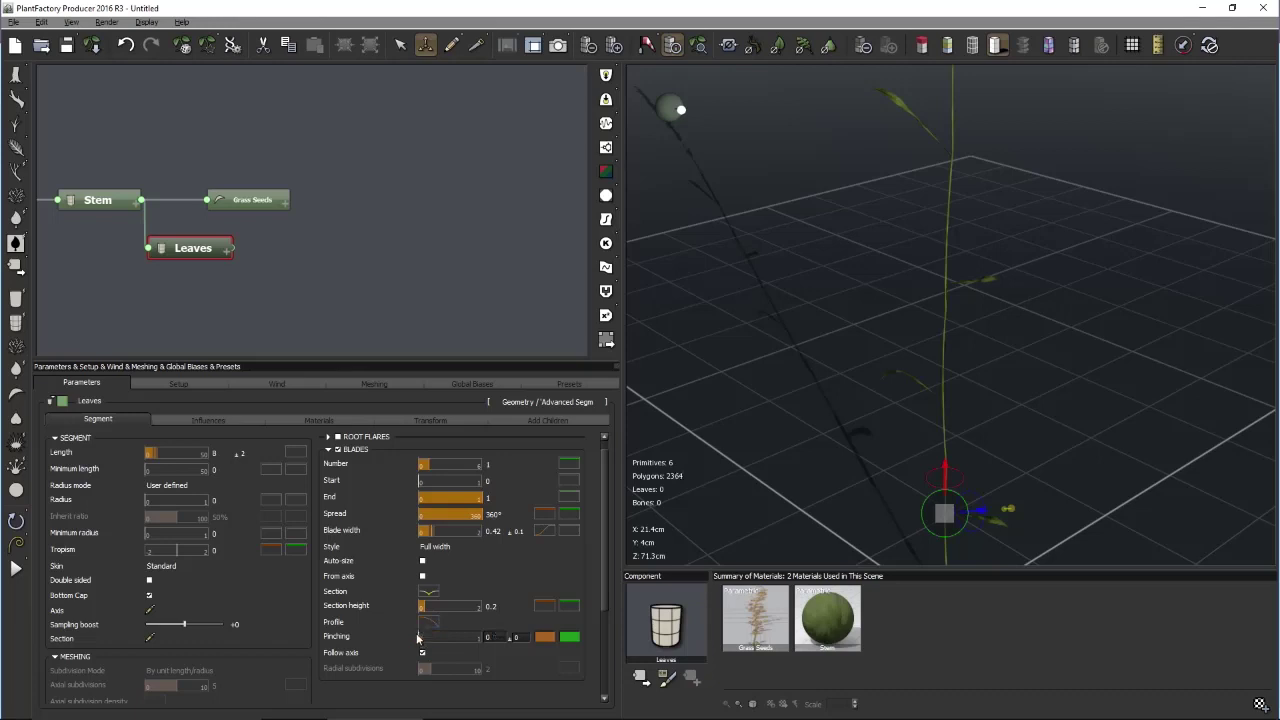
Review the Leaves Materials and Segment settings, then show their curl and twist influence biases
click(316, 420)
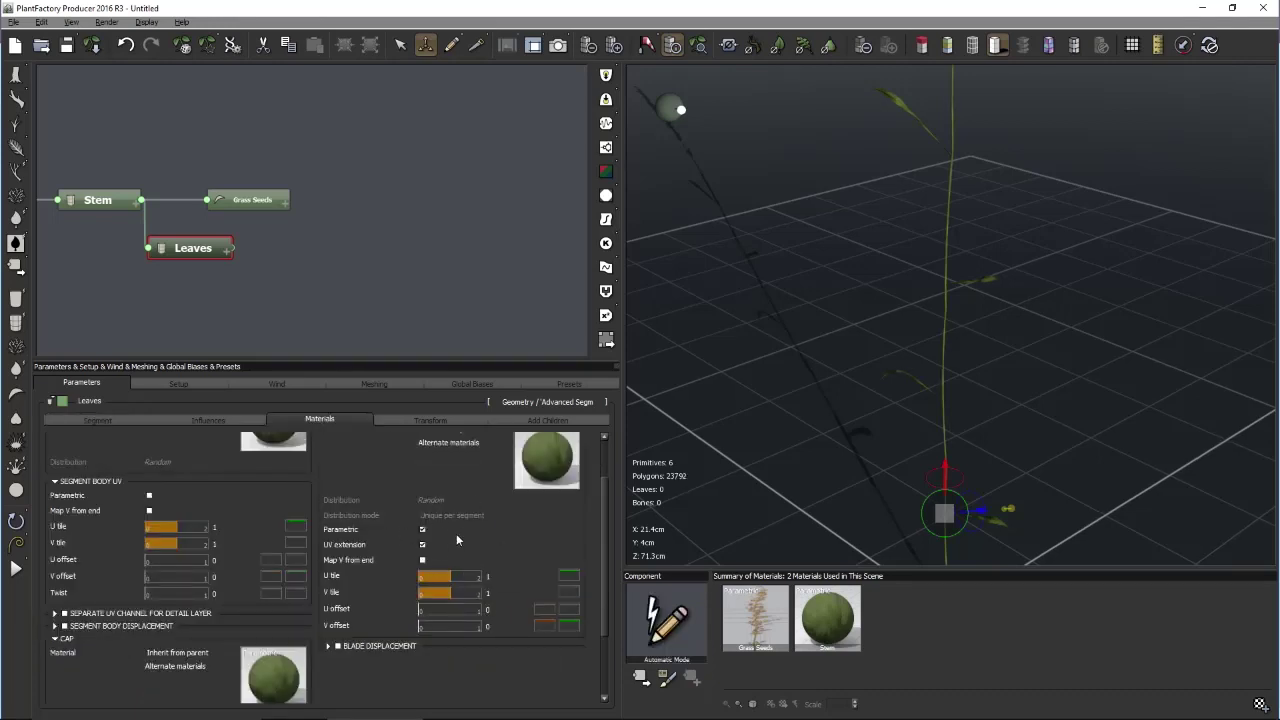
drag(602, 522, 597, 550)
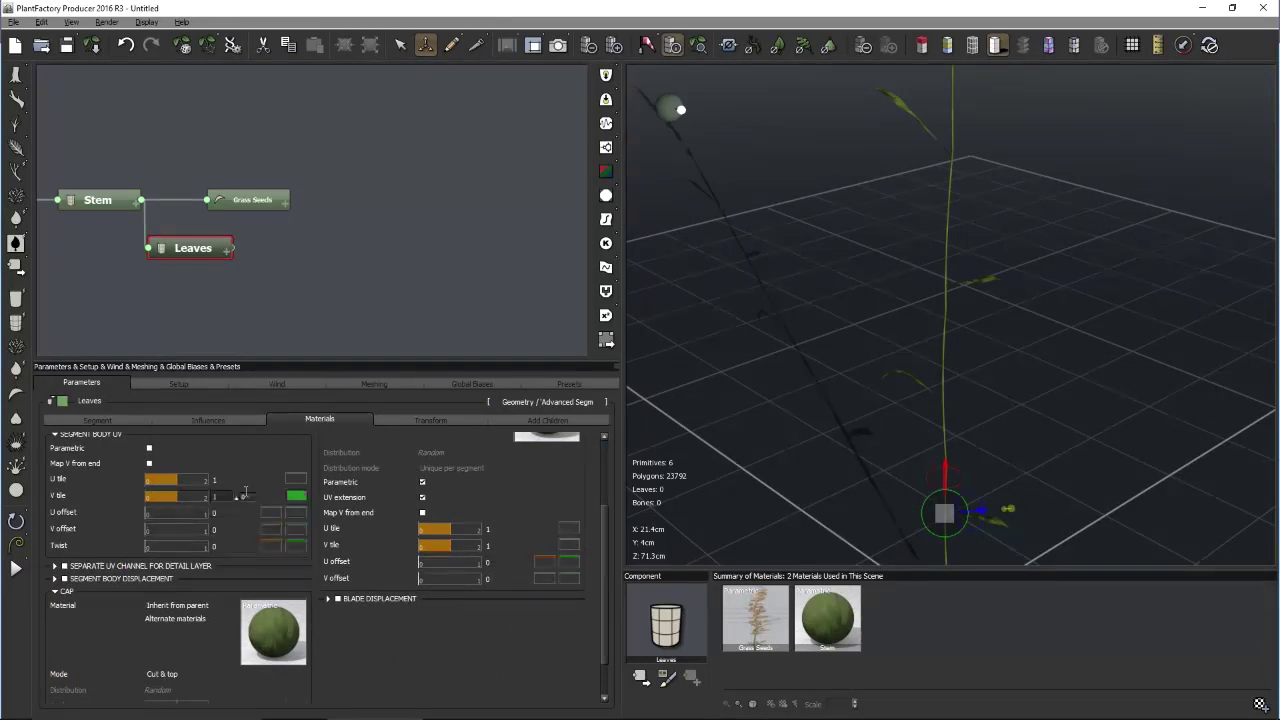
click(136, 418)
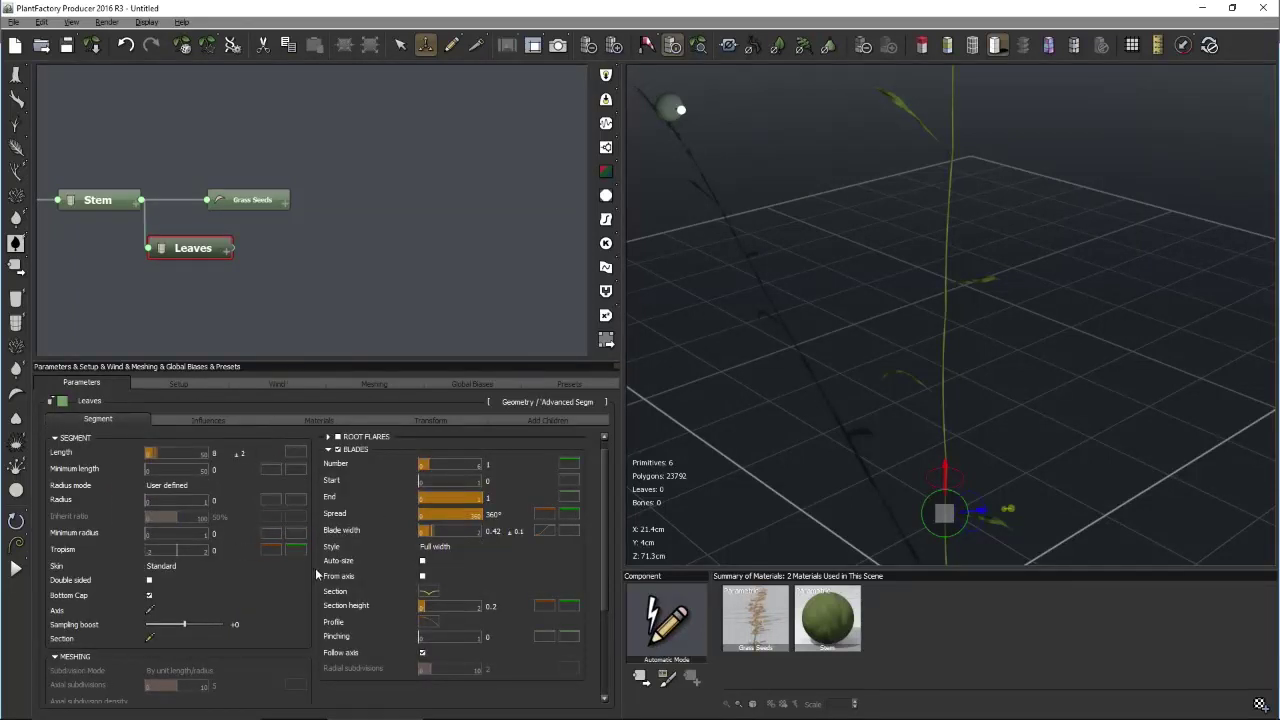
drag(607, 470, 604, 497)
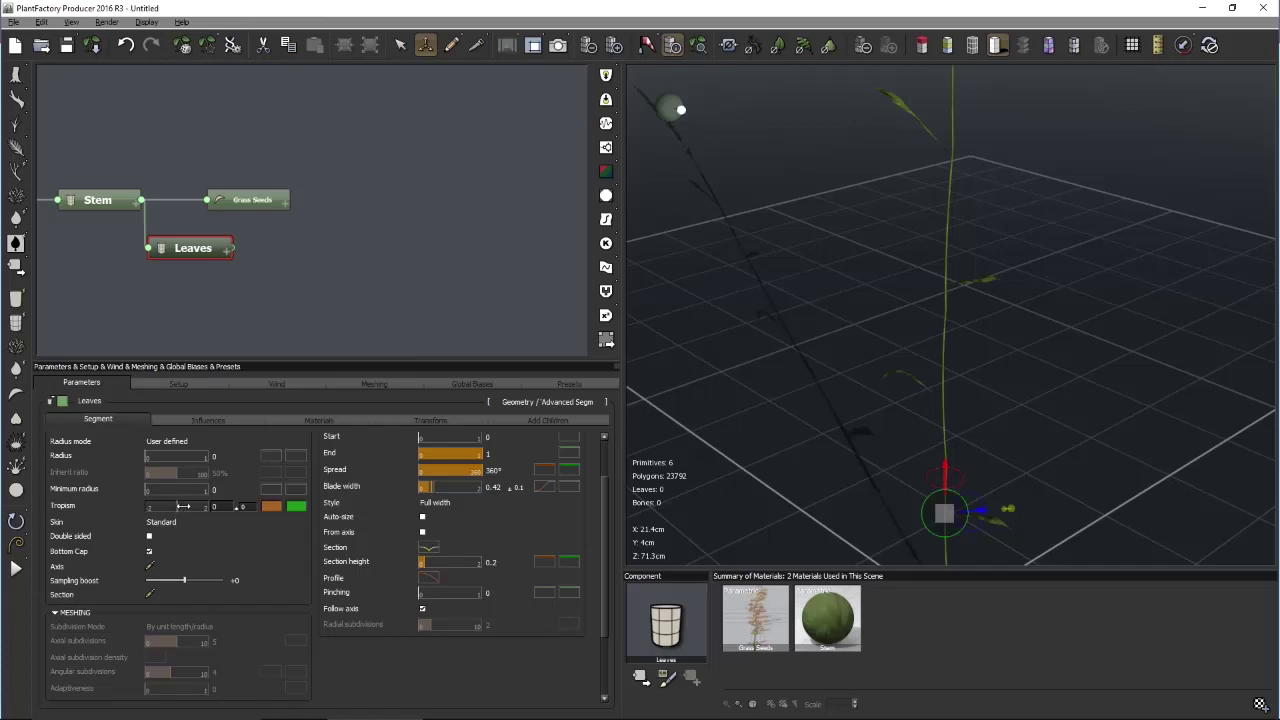
click(321, 423)
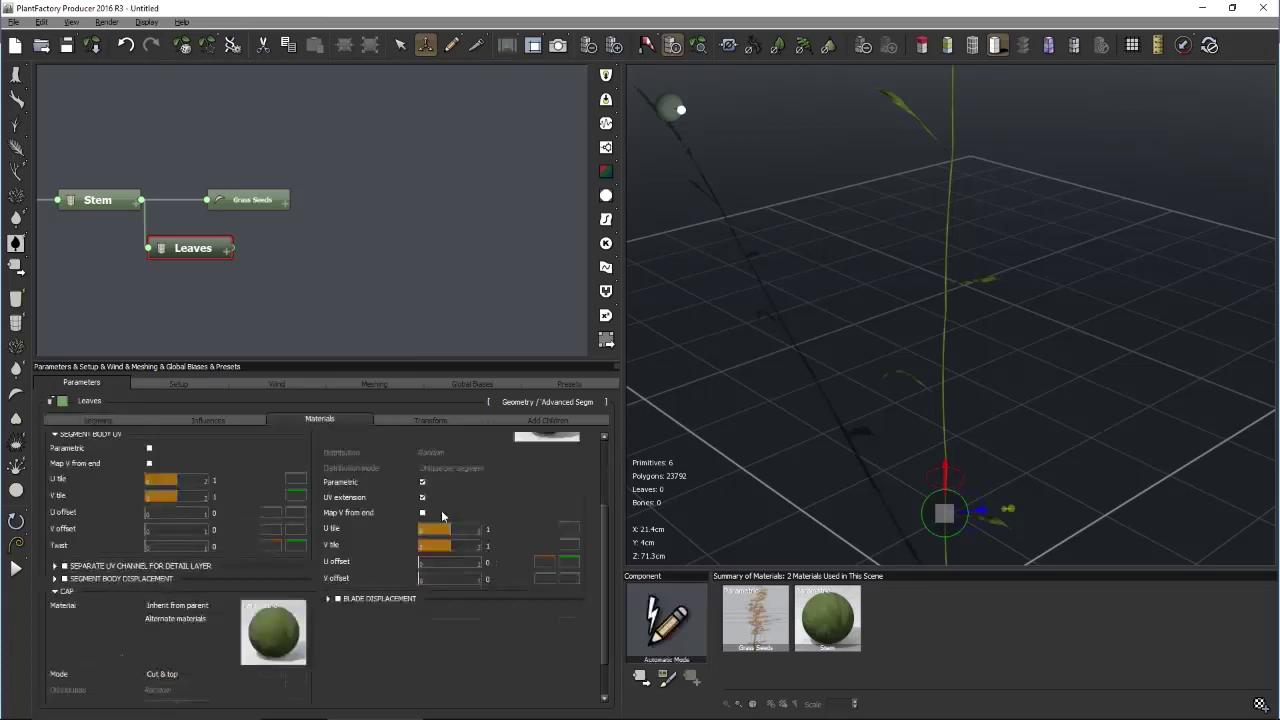
click(192, 424)
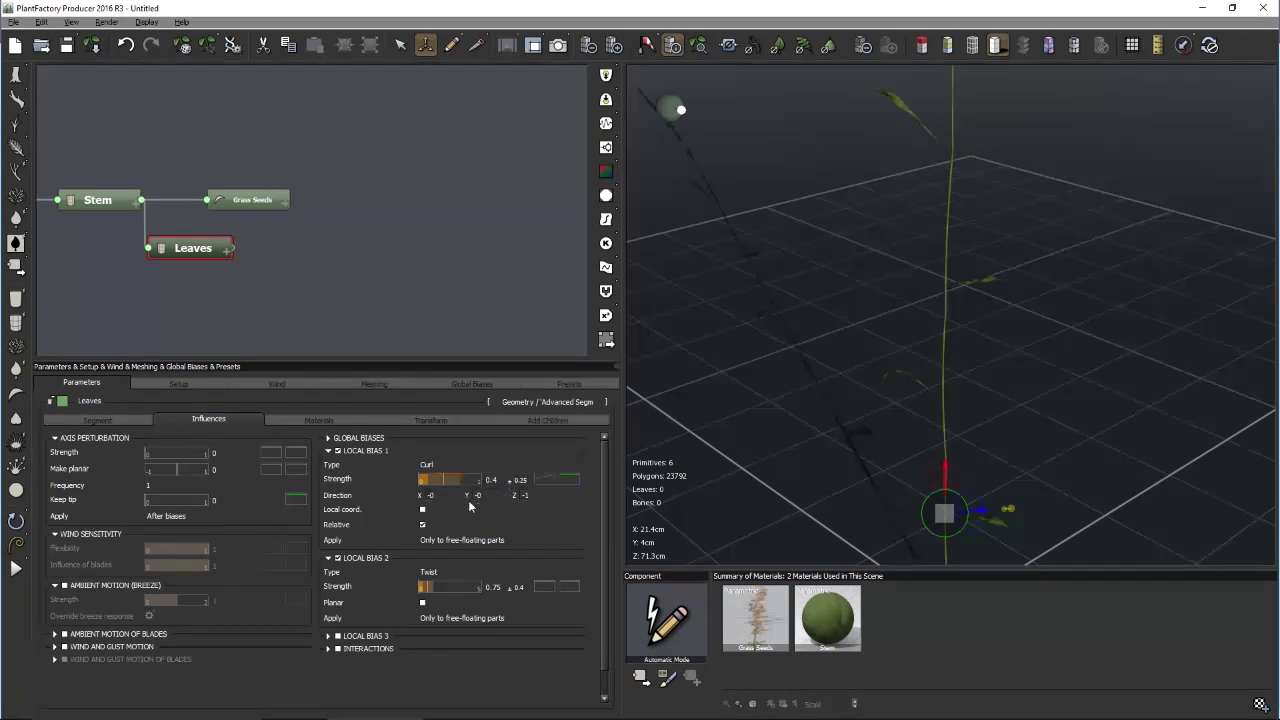
Recheck the Leaves Segment and Influences settings, then select the Stem to show its 4 leaves at -30°
click(120, 421)
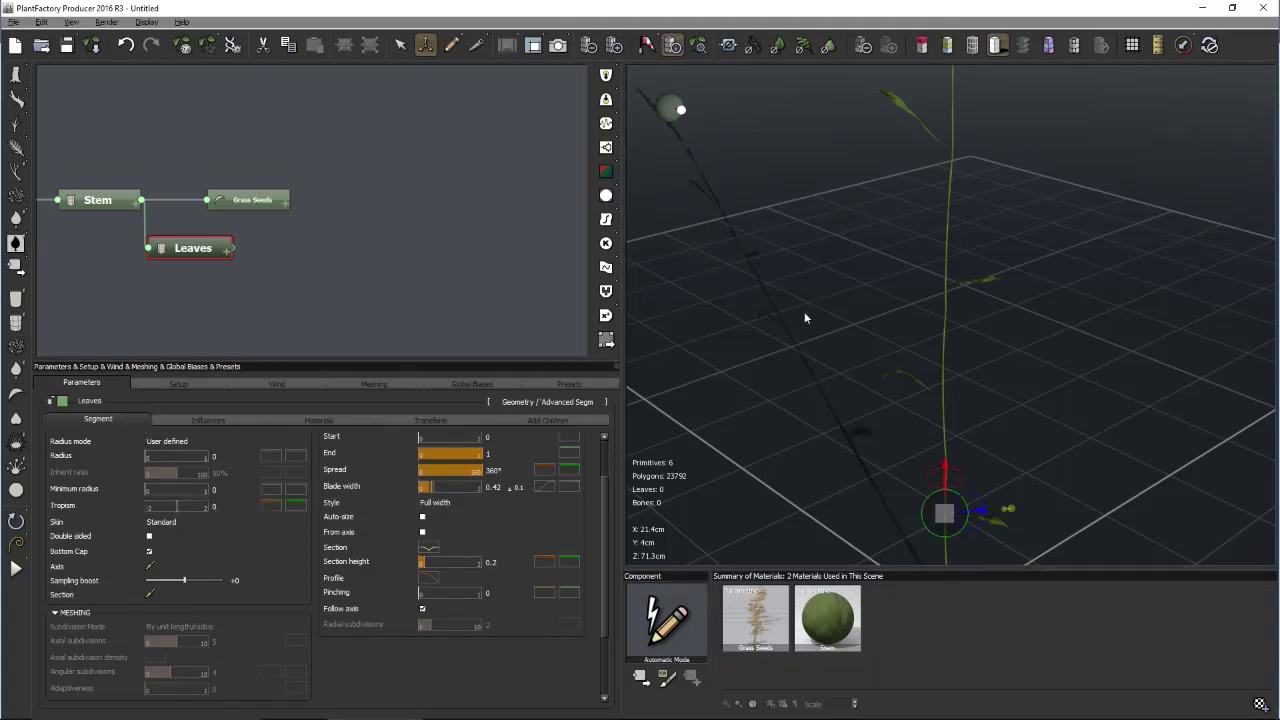
click(228, 418)
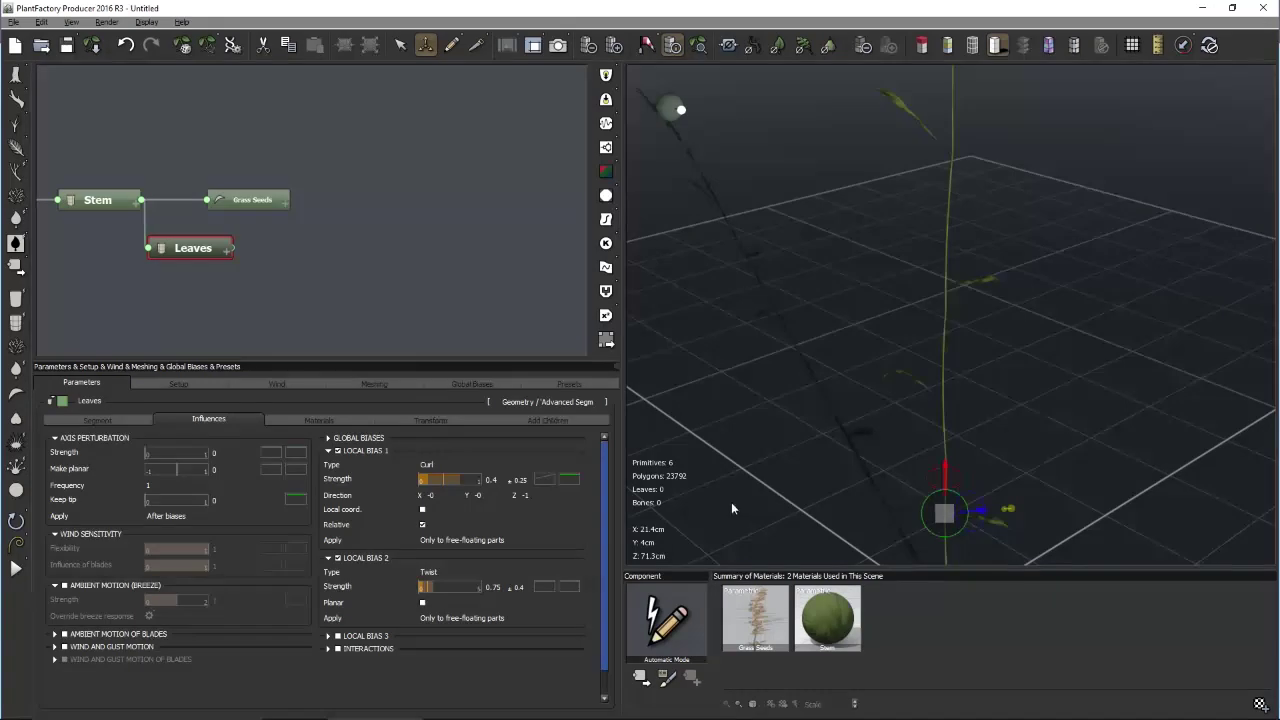
middle_drag(791, 471, 818, 468)
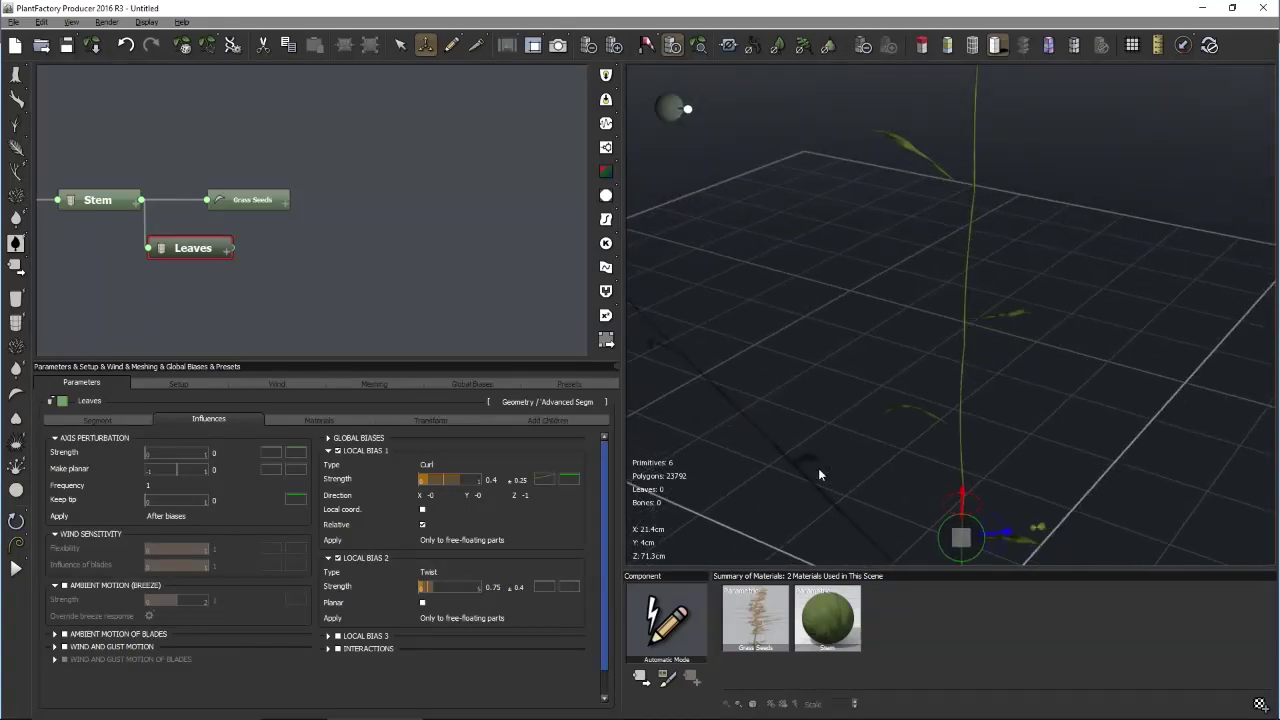
click(119, 206)
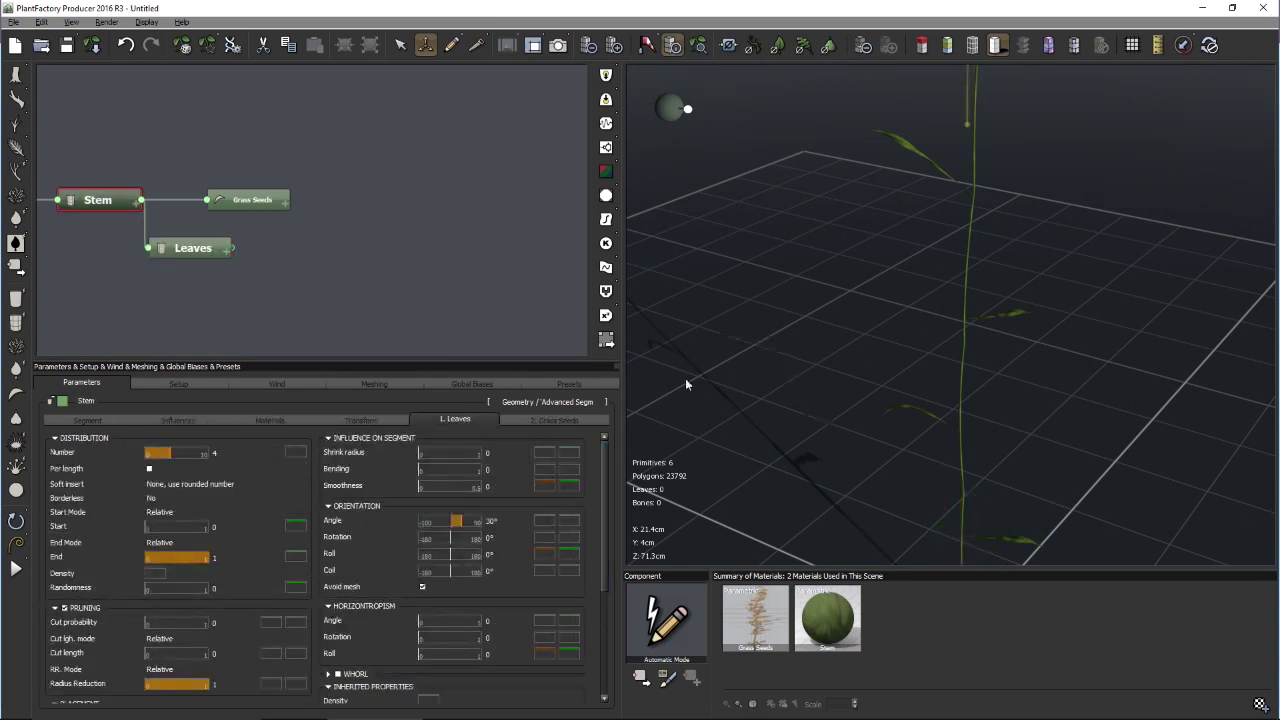
middle_drag(342, 295, 404, 263)
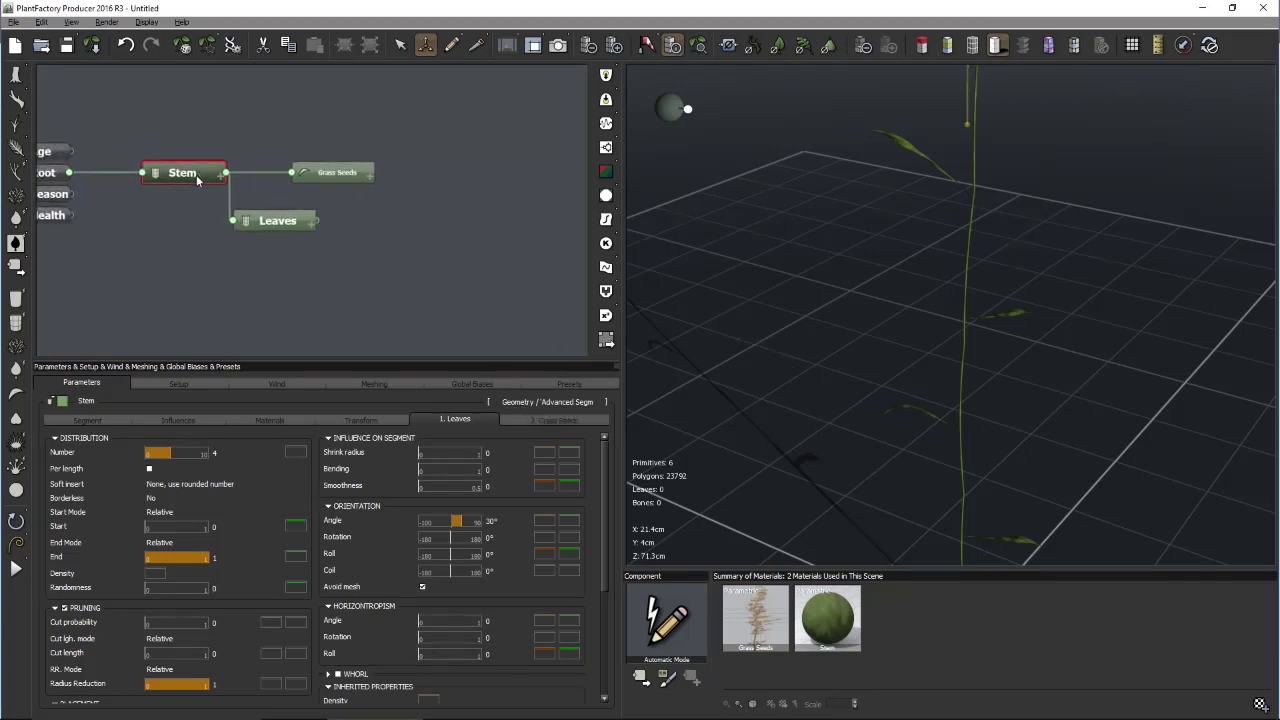
Inspect the Stem's '2. Grass Seeds' distribution, then return to its '1. Leaves' distribution
click(539, 419)
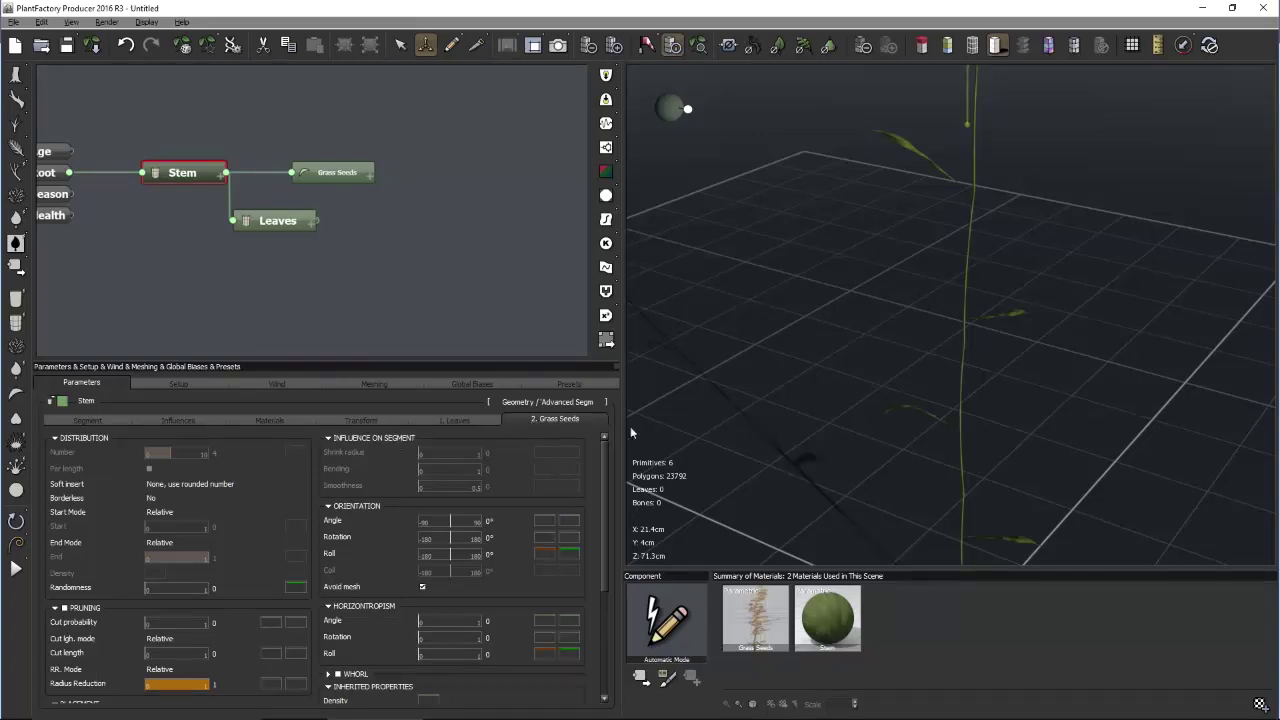
scroll(838, 399, down, 2)
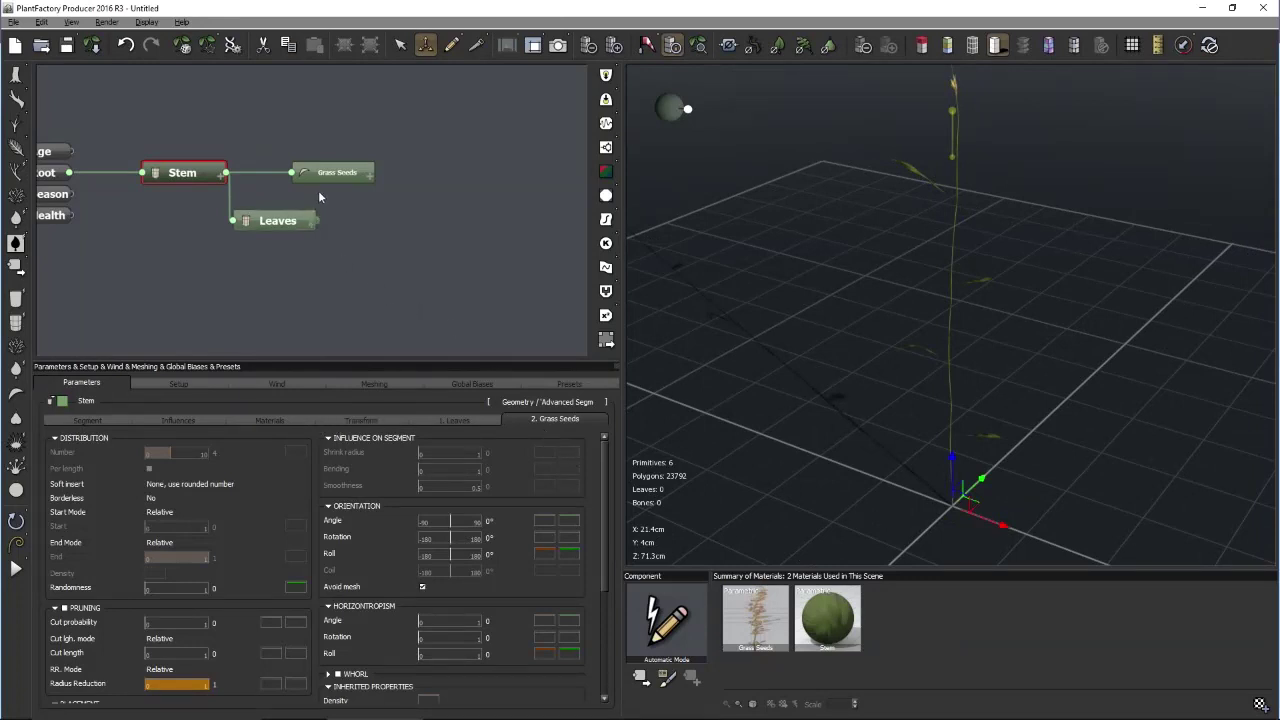
click(447, 421)
Raise the Stem's leaf Number to 8
click(218, 453)
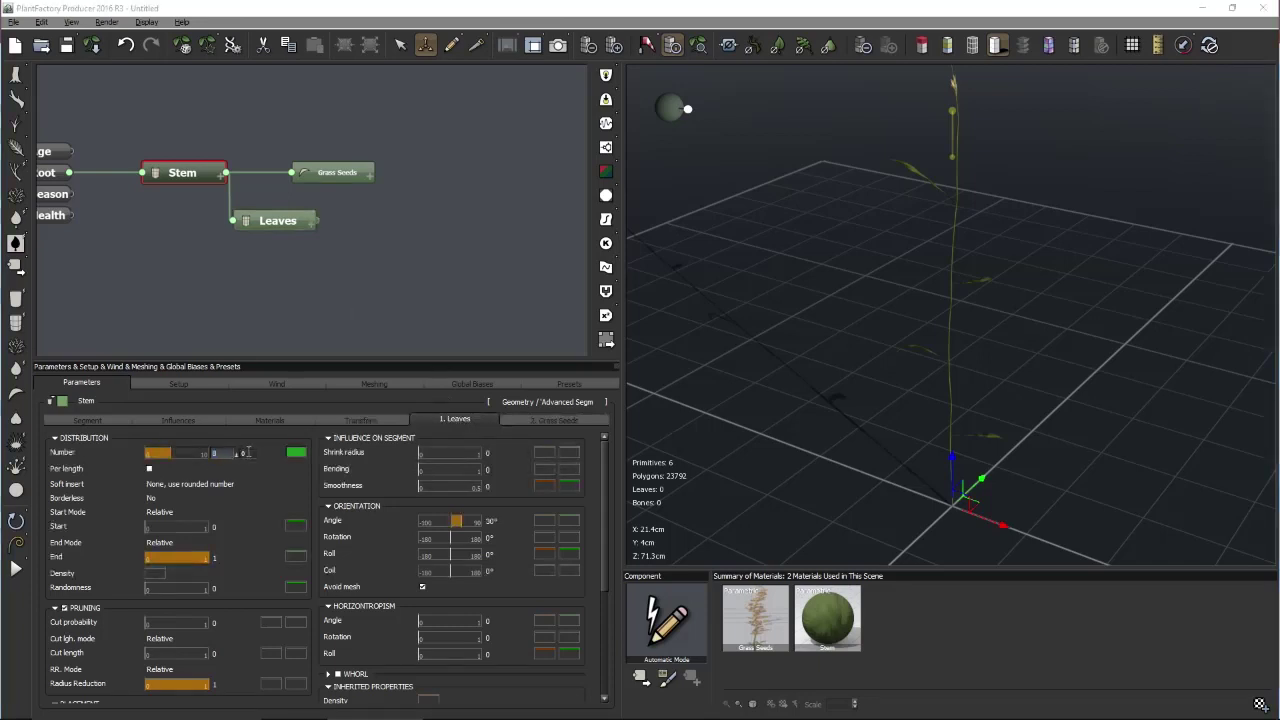
click(242, 453)
click(245, 453)
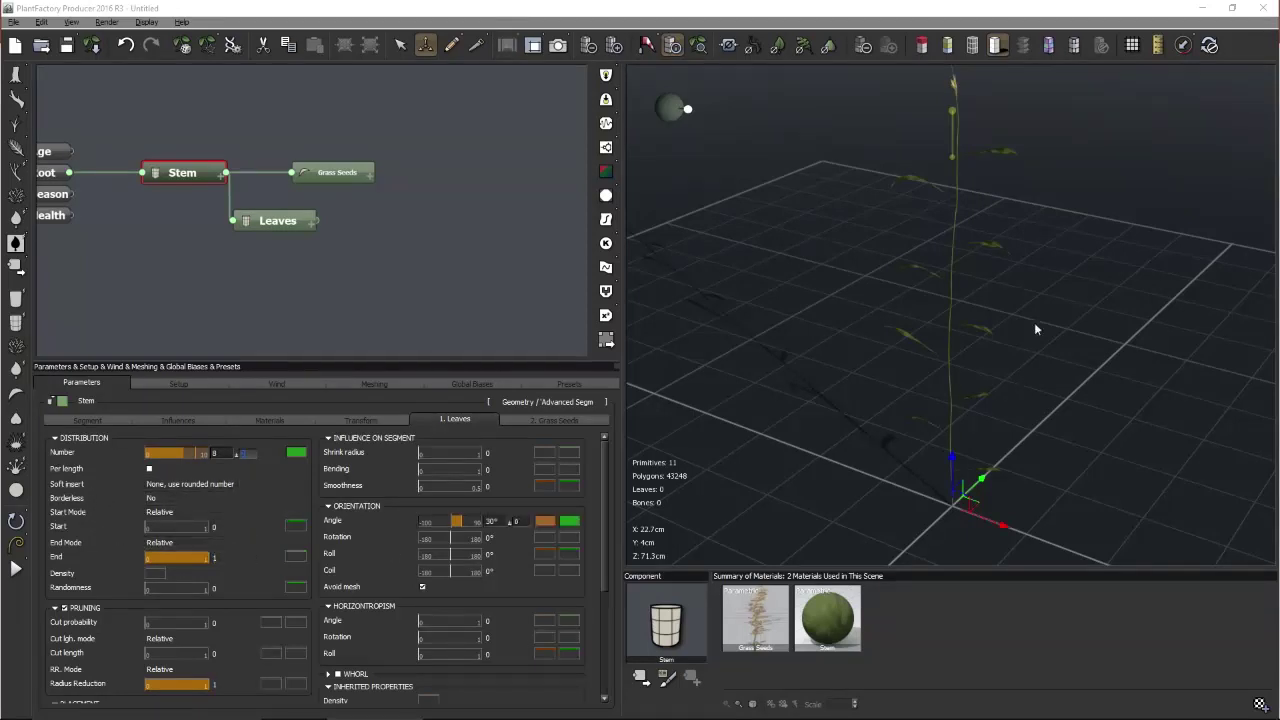
Check the plant from several angles and lower the Leaves End to about 0.67
drag(1012, 166, 1000, 215)
drag(964, 158, 998, 176)
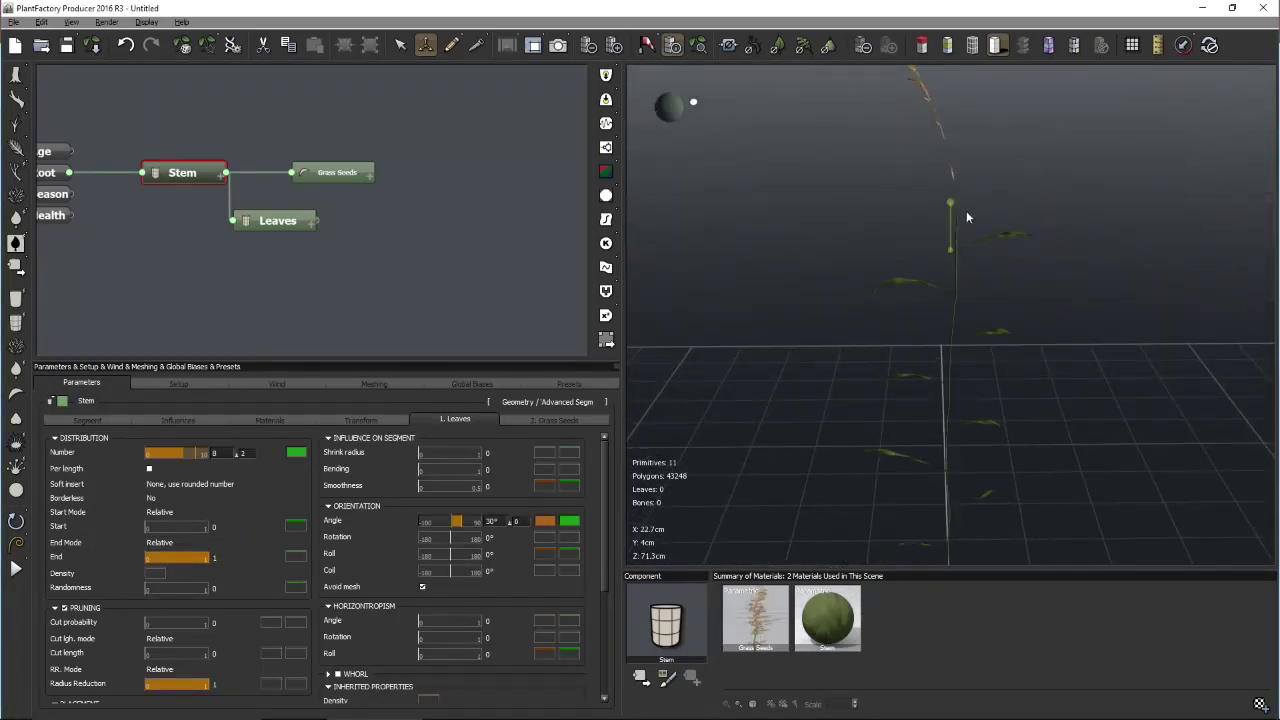
drag(1010, 316, 965, 324)
click(693, 48)
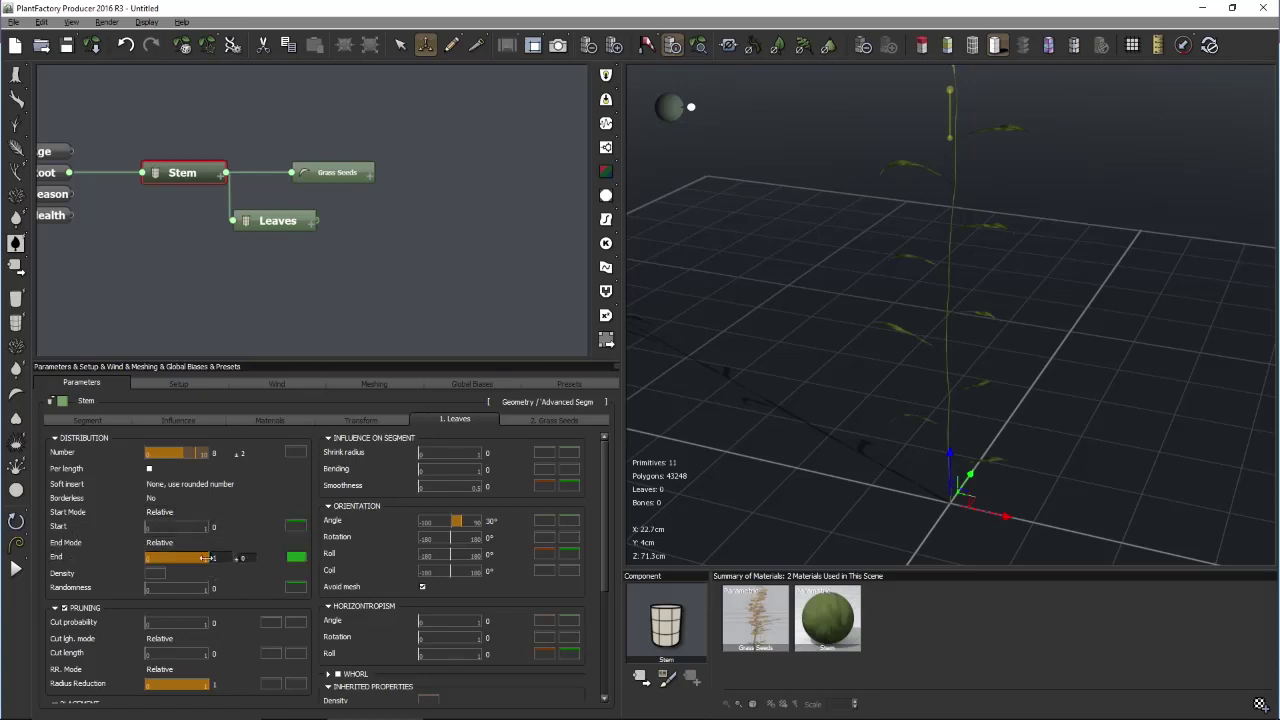
drag(206, 557, 183, 557)
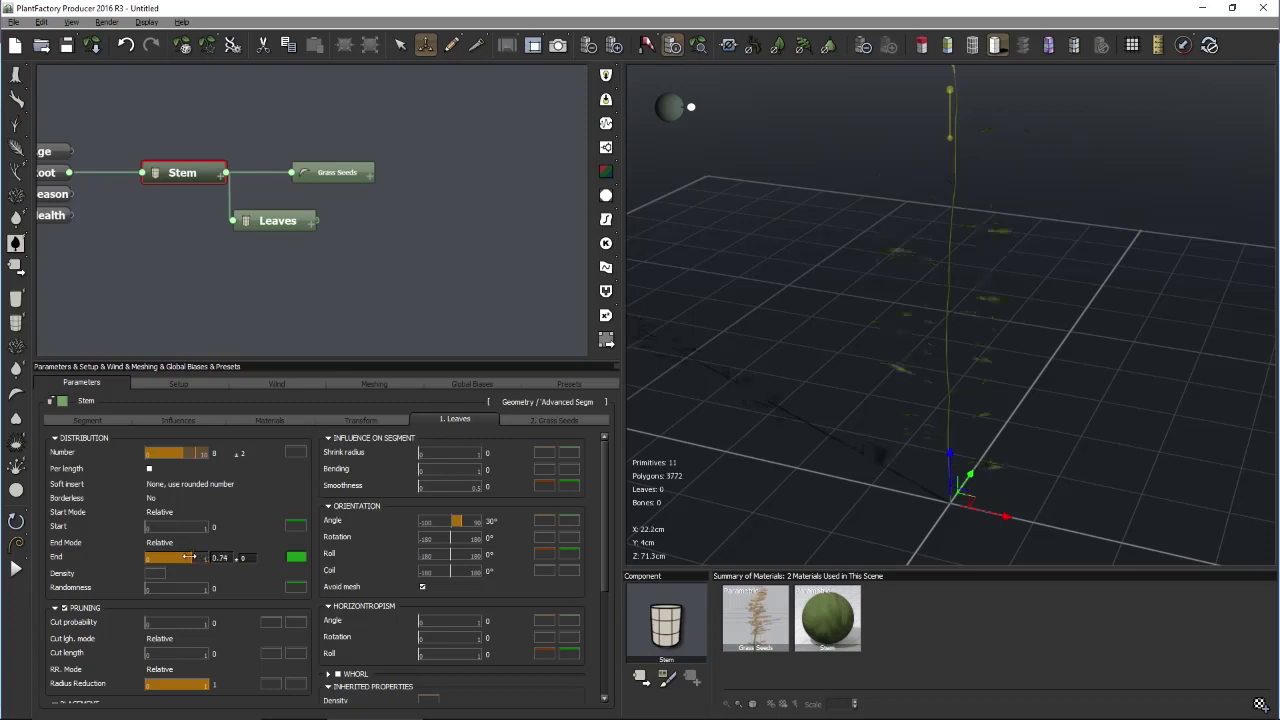
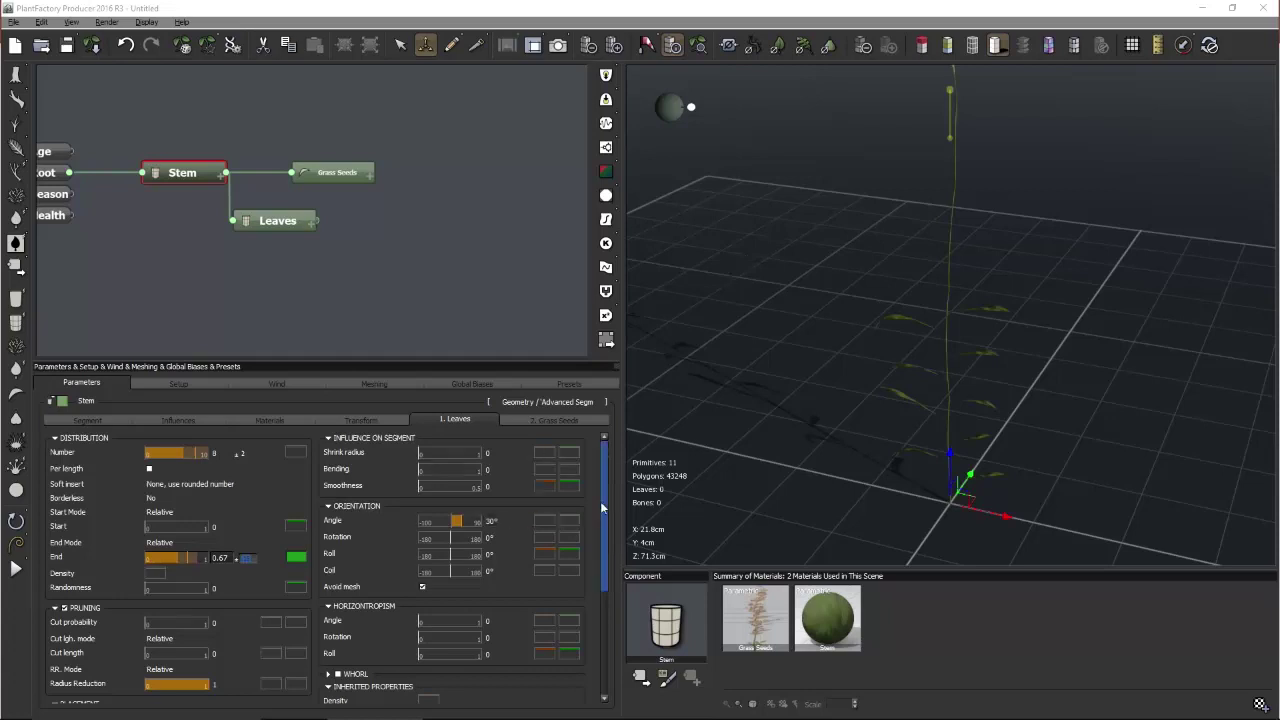
Raise the Stem leaves' Orientation Angle from 30° to about 62° and expand the Whorl section
drag(603, 493, 605, 548)
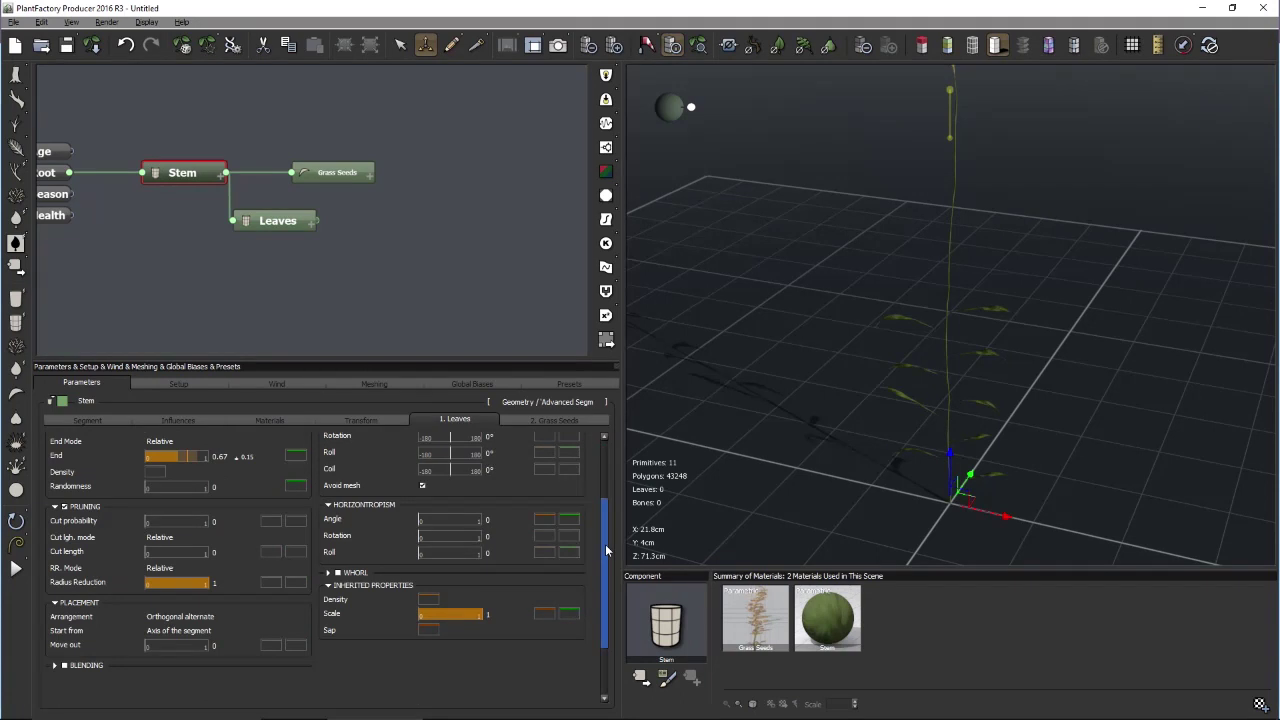
drag(605, 544, 600, 468)
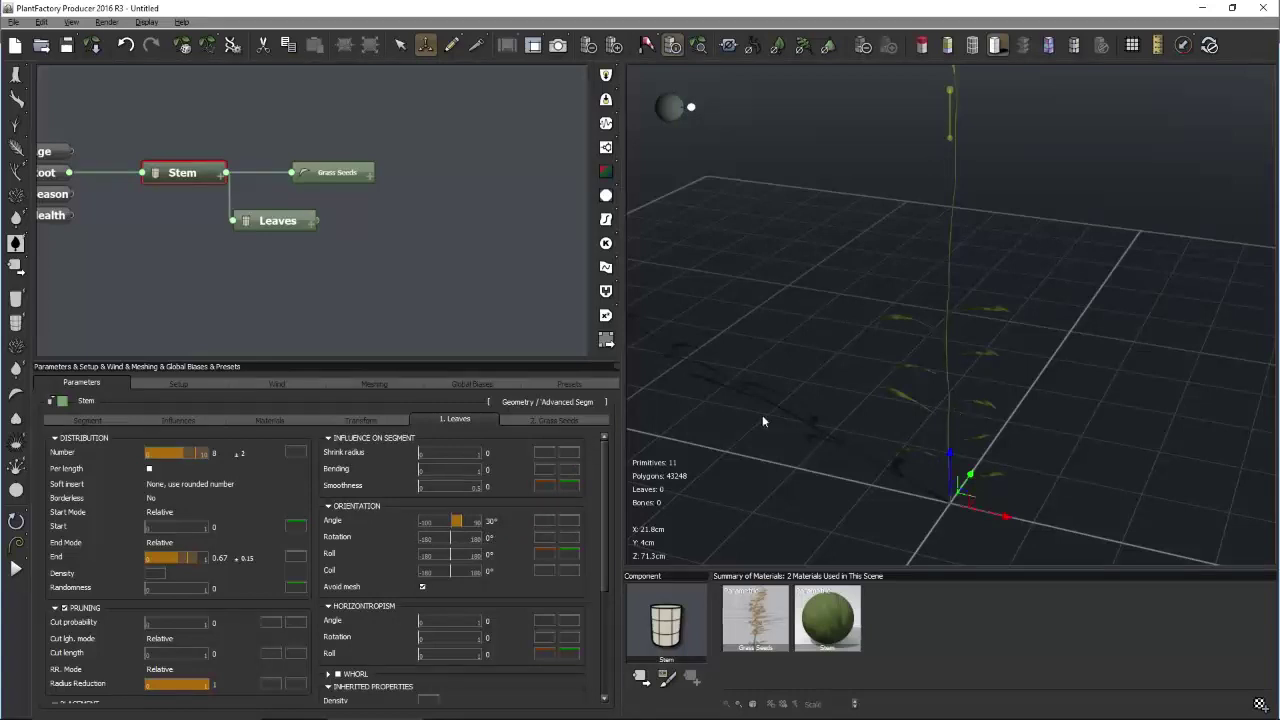
drag(460, 523, 478, 520)
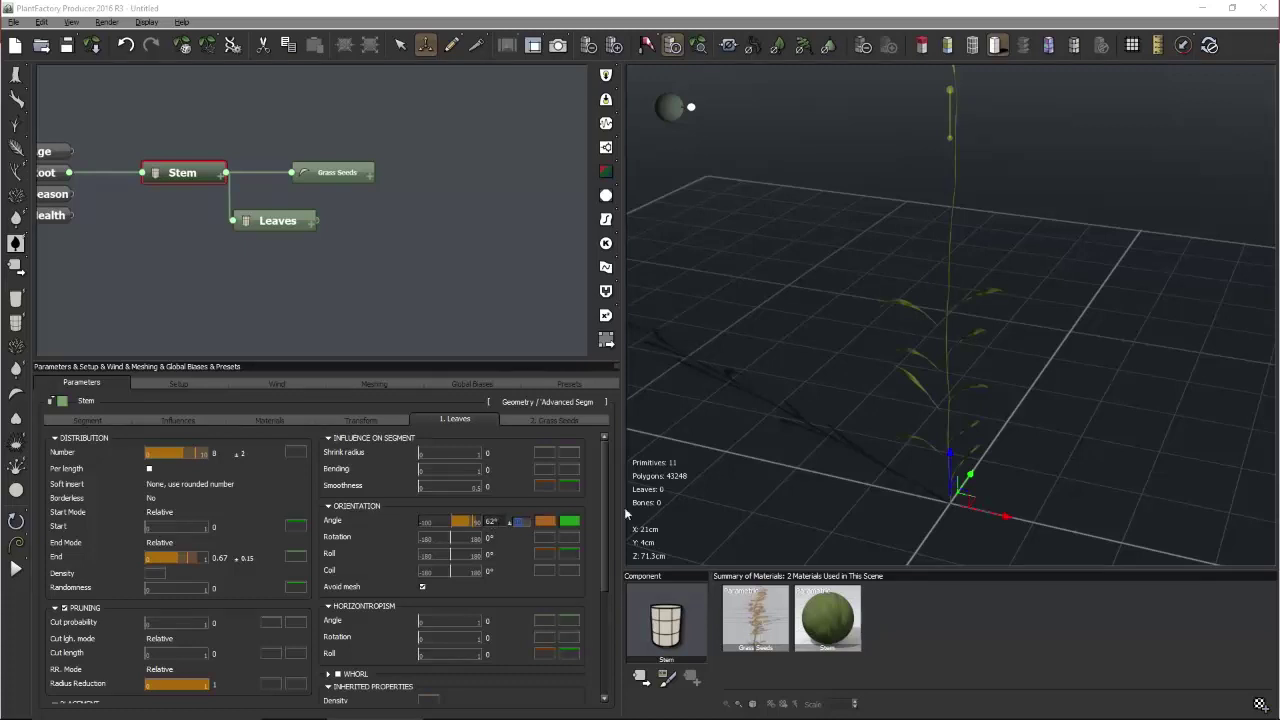
scroll(992, 440, up, 5)
drag(992, 440, 930, 472)
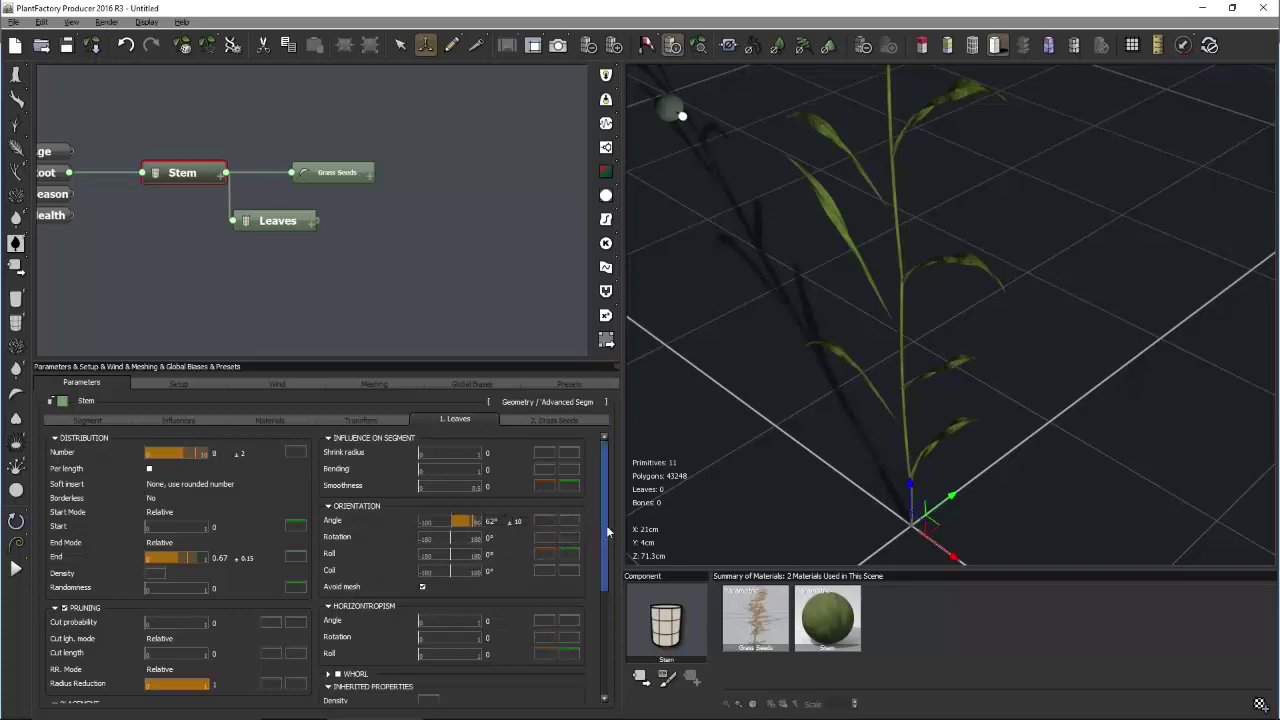
scroll(608, 598, down, 3)
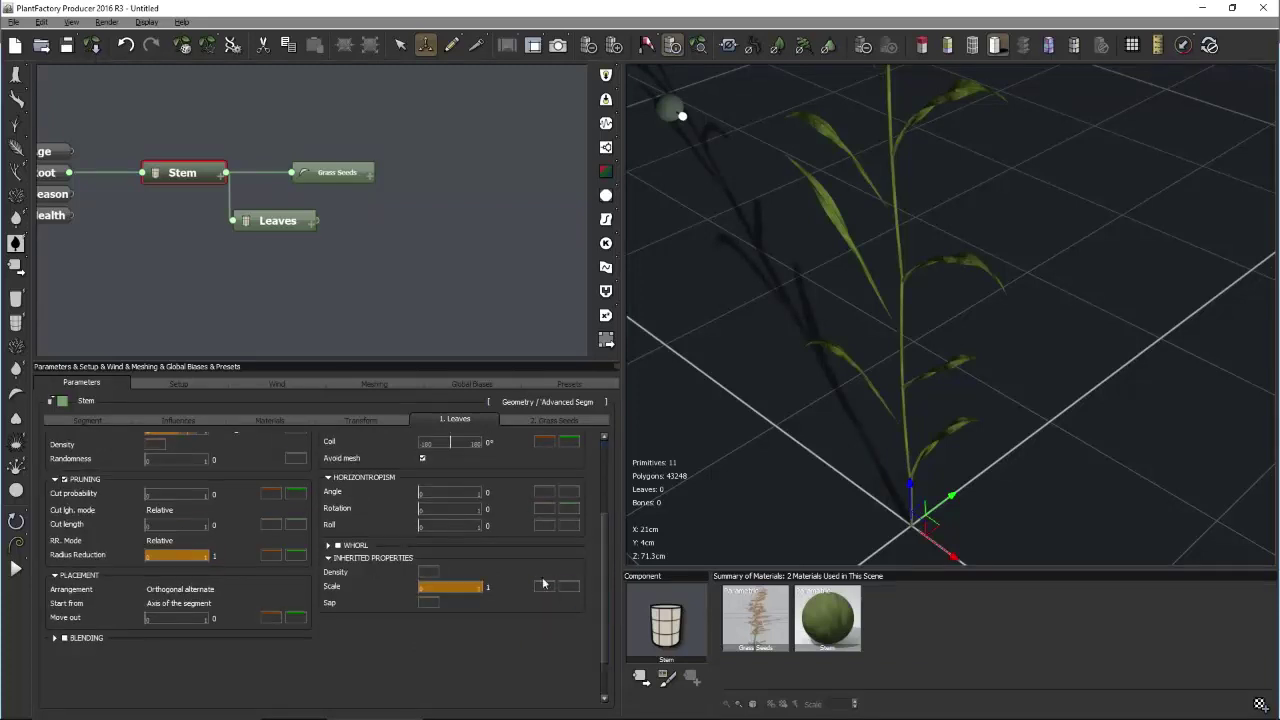
click(329, 546)
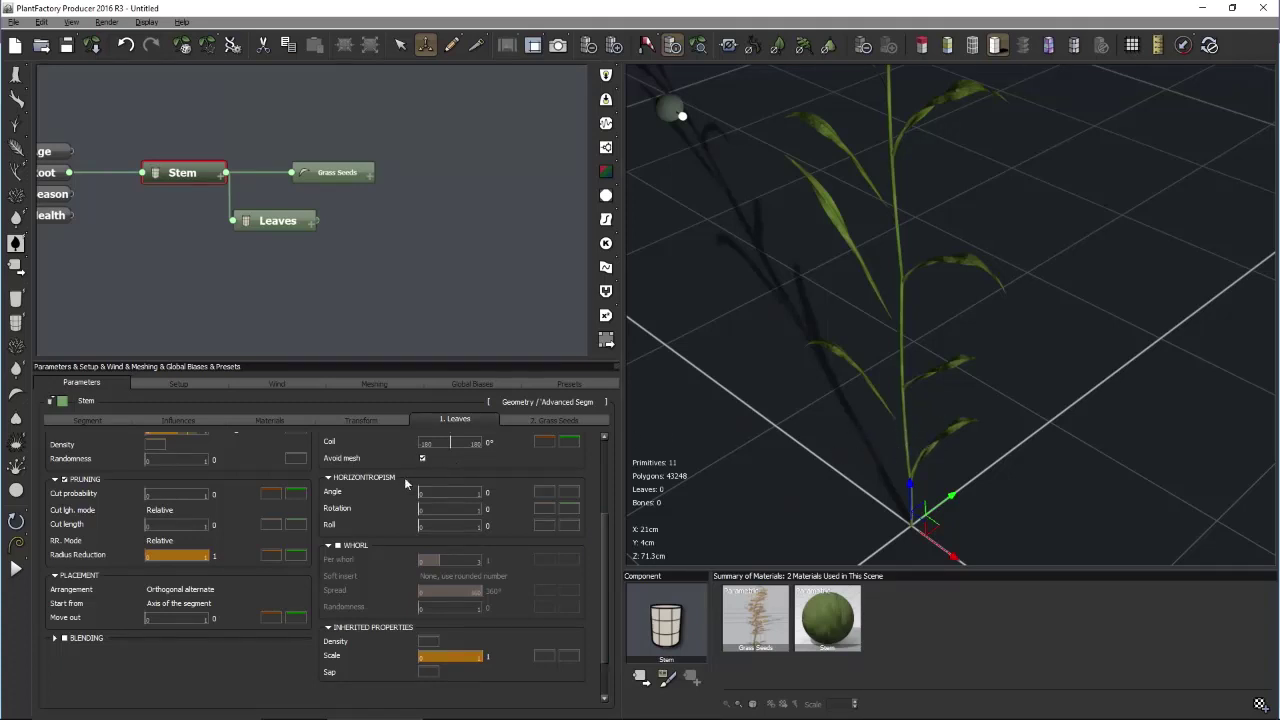
Enable leaf whorls with 1.4 leaves per whorl and orbit to inspect the plant
click(341, 547)
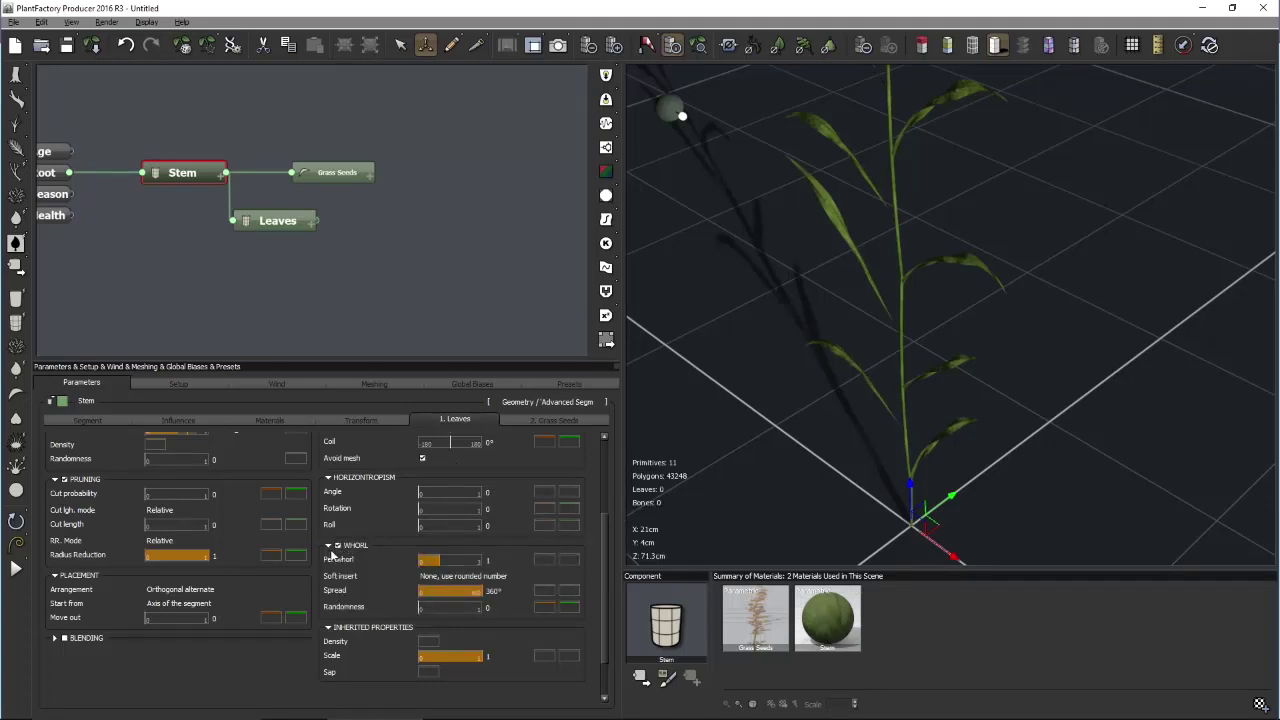
click(490, 562)
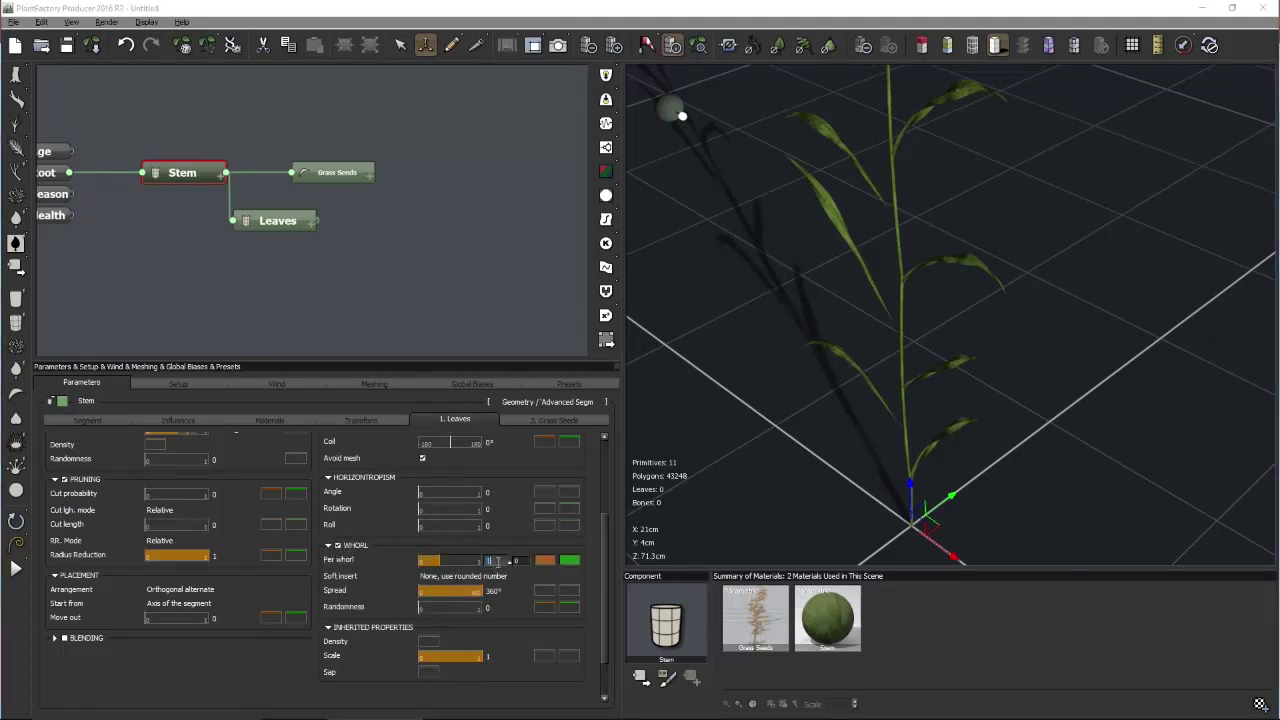
text(1.4)
key(Return)
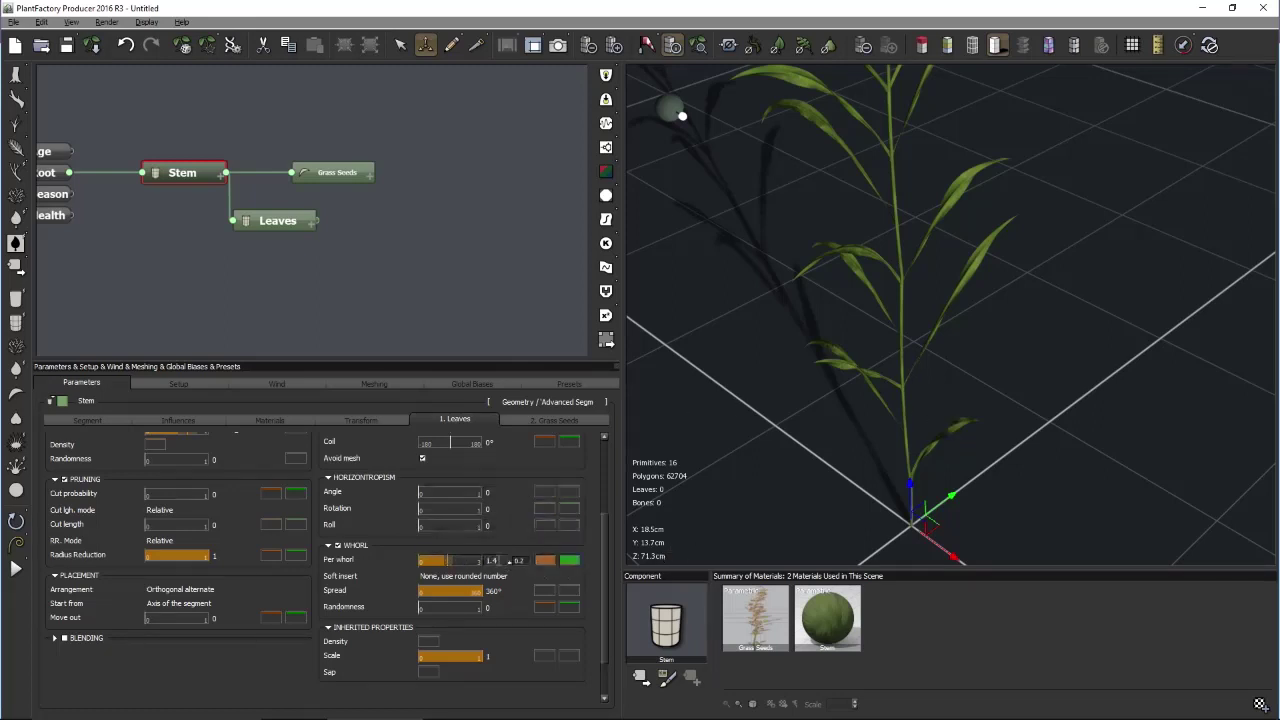
drag(766, 481, 855, 430)
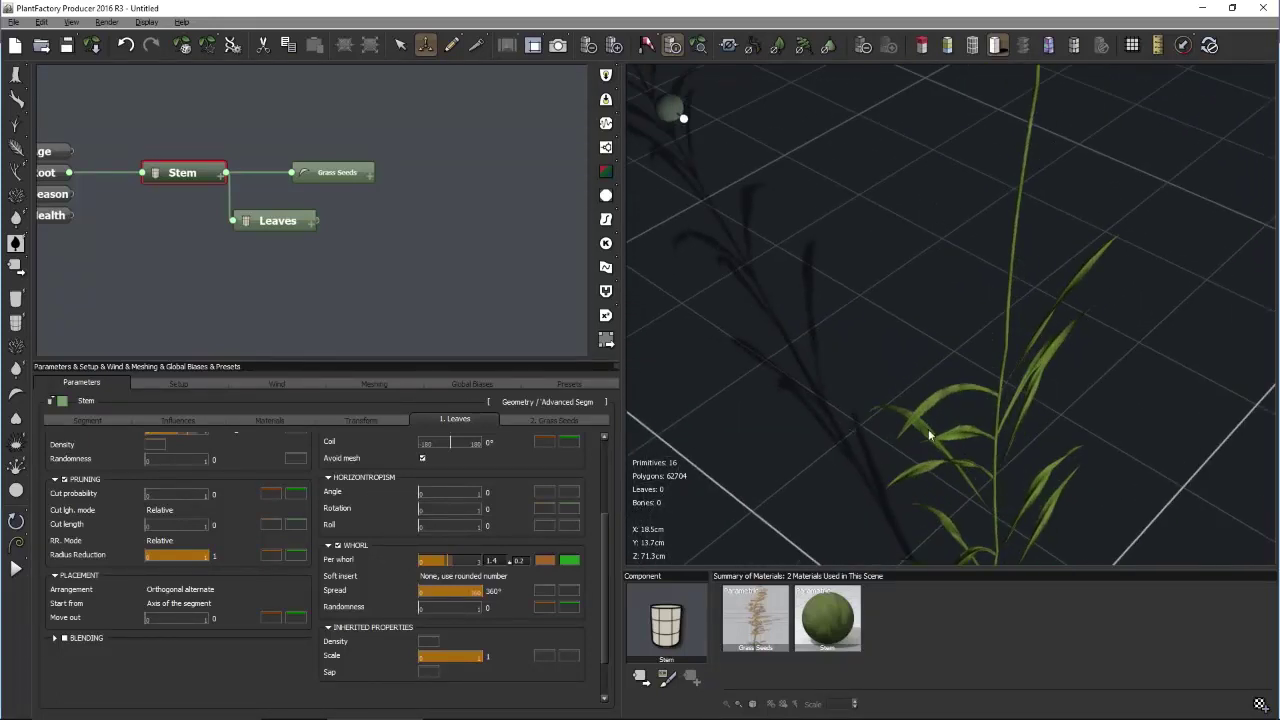
drag(930, 488, 1076, 413)
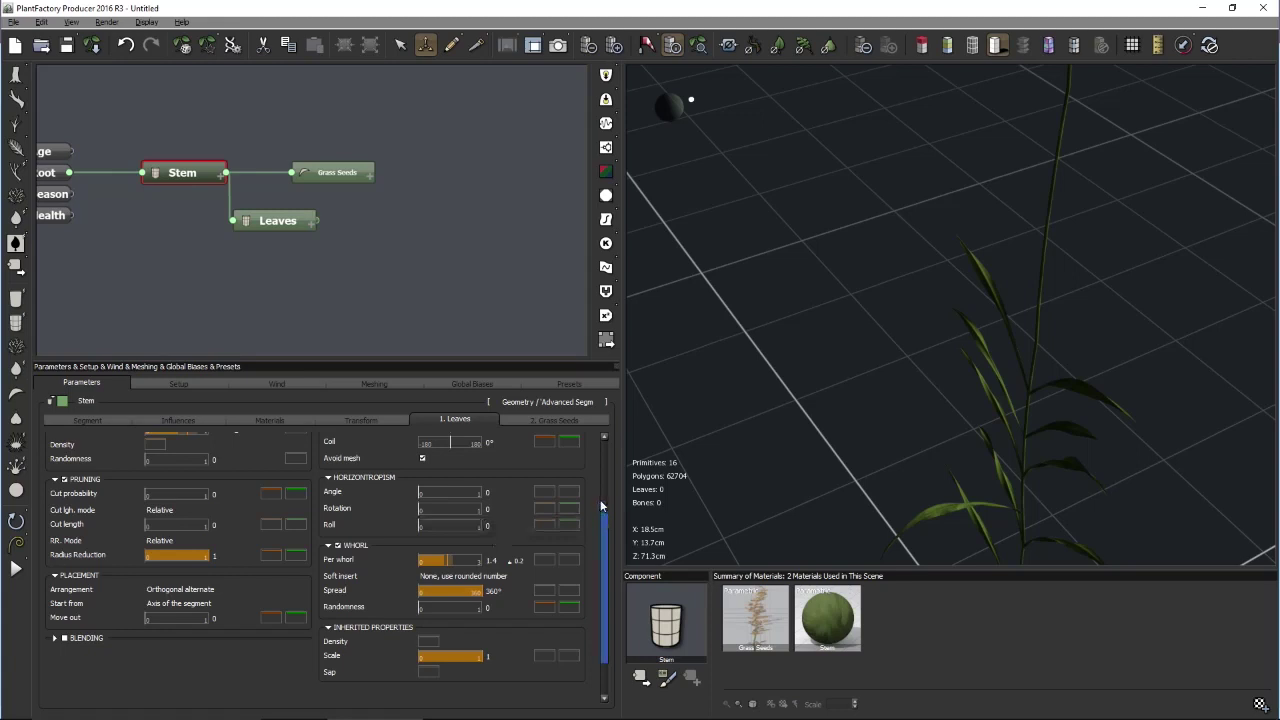
Set the leaf Coil to 90, then reselect Stem and drag Coil toward about 50°
scroll(603, 531, up, 1)
click(492, 497)
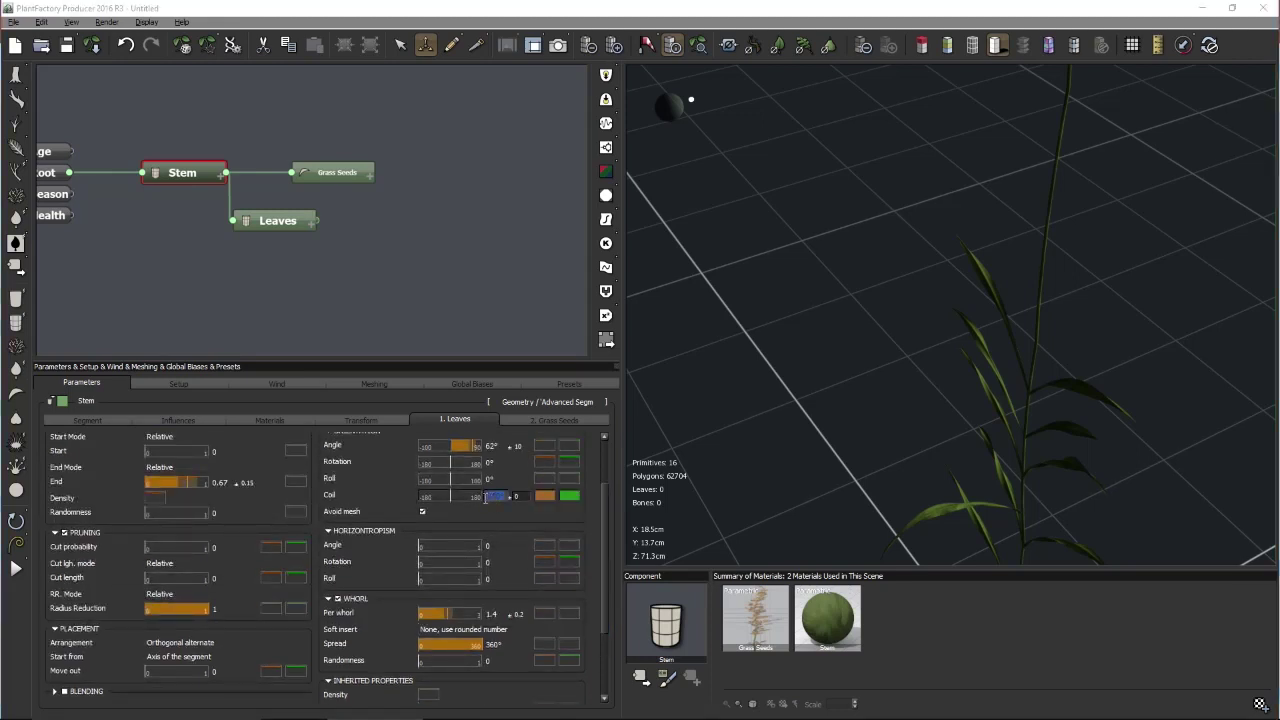
text(90)
click(953, 490)
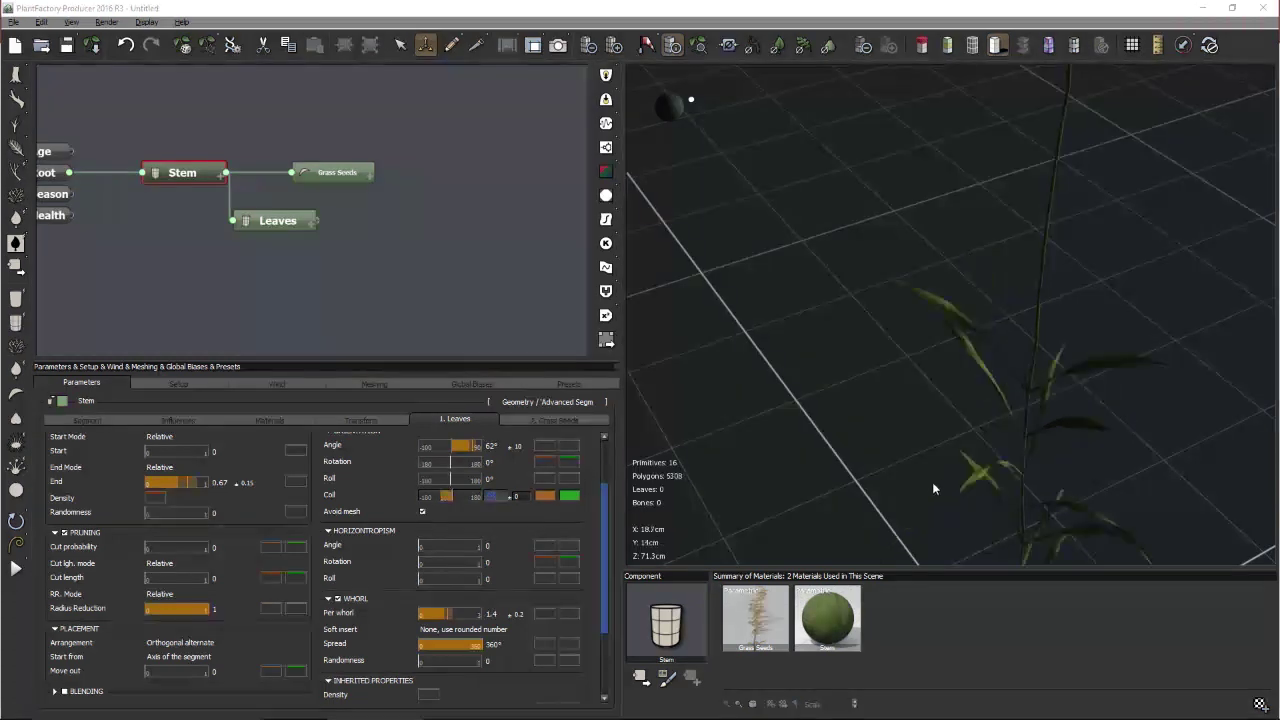
right_drag(942, 484, 880, 213)
click(452, 292)
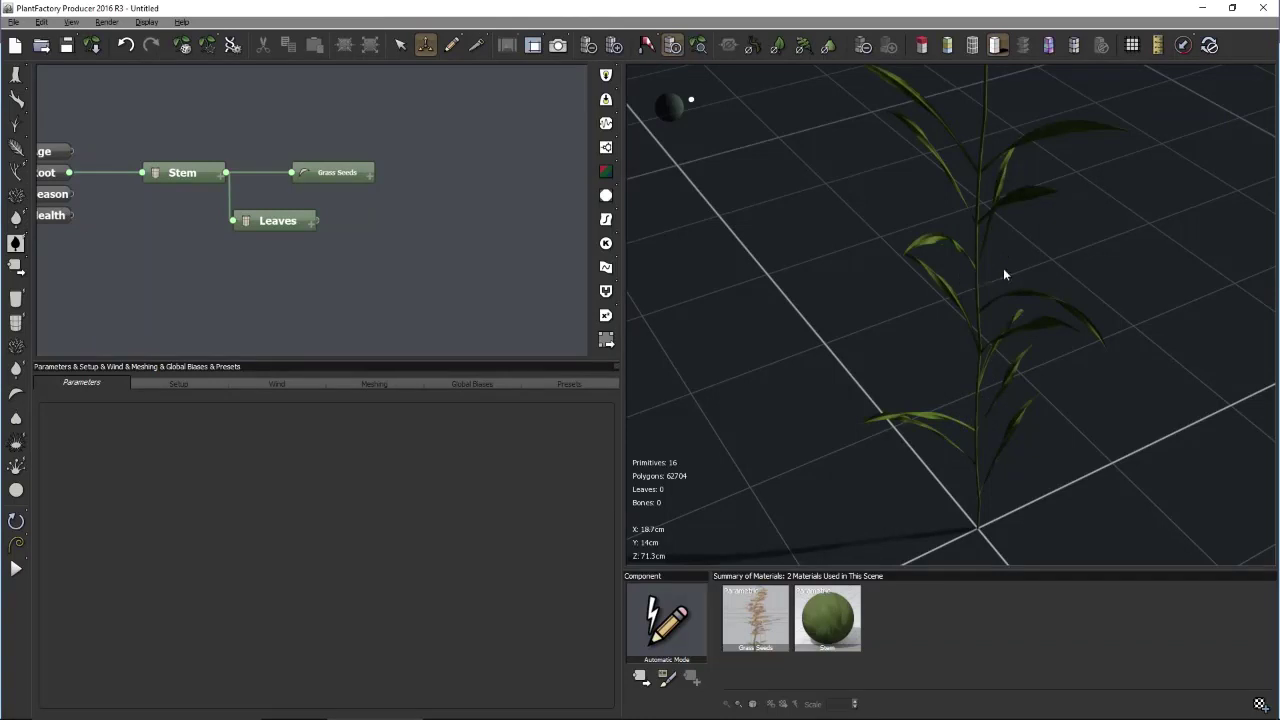
click(245, 195)
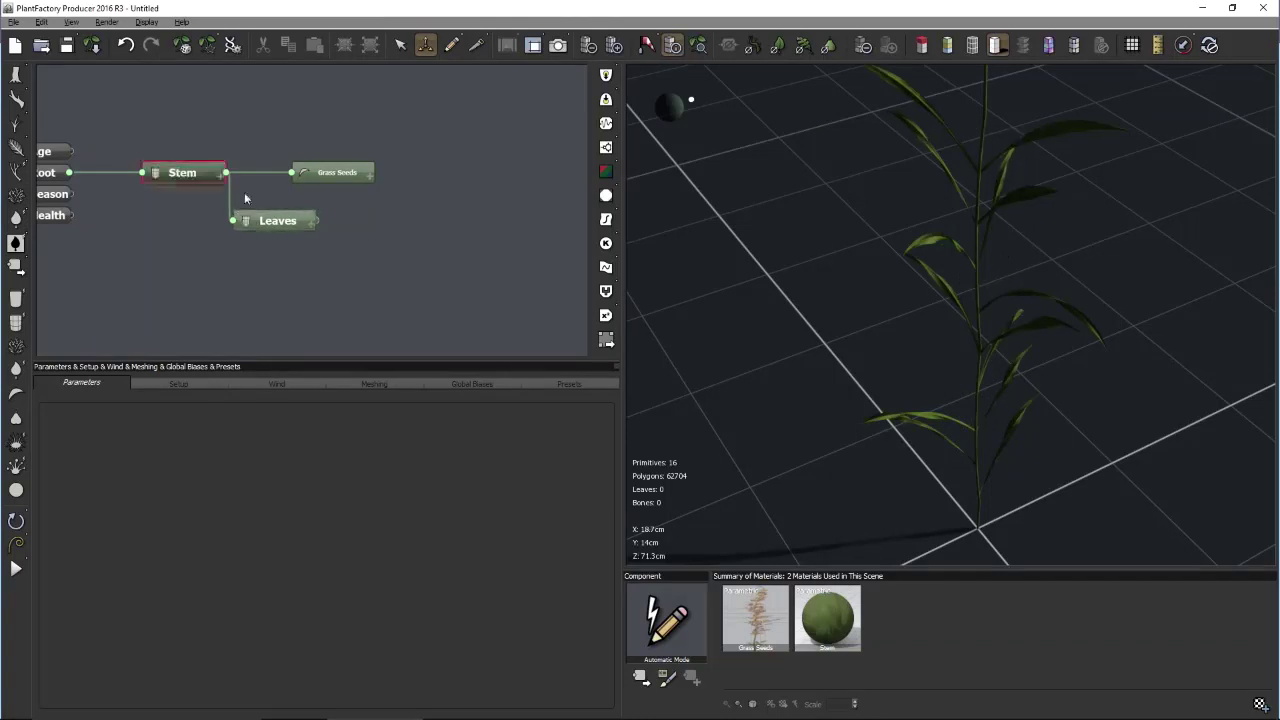
middle_drag(860, 450, 885, 370)
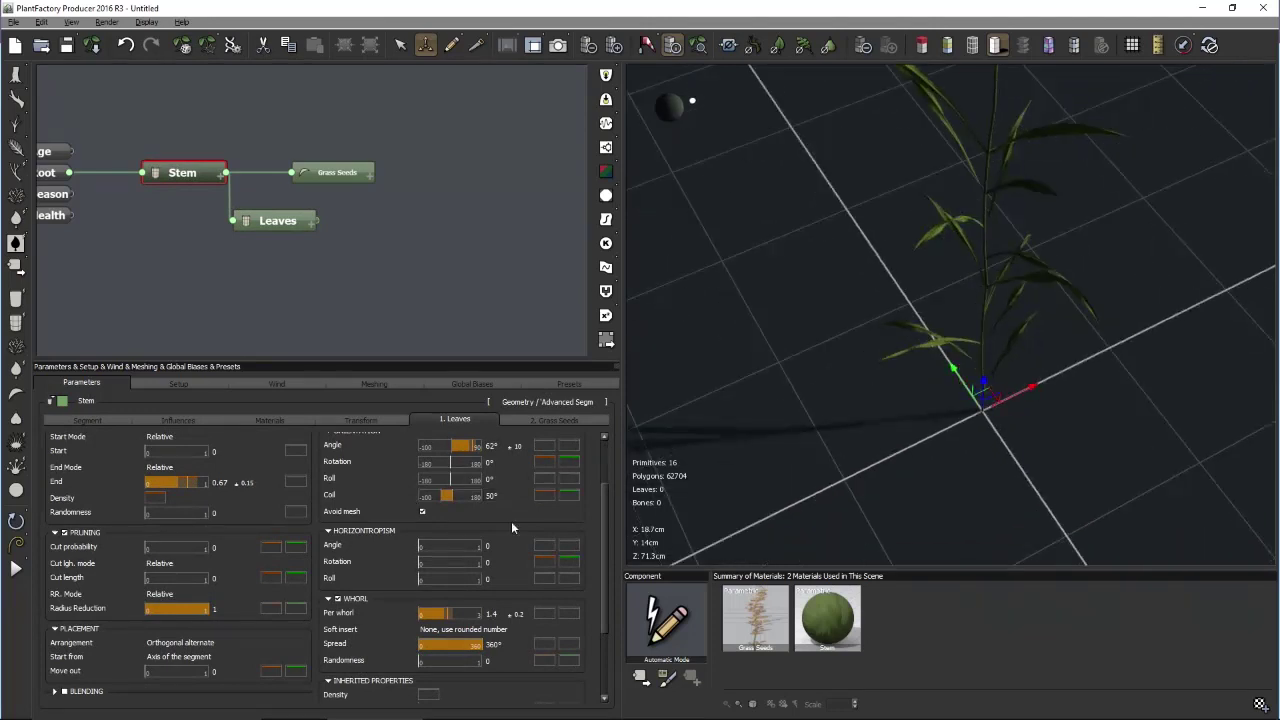
mouse_move(445, 495)
mouse_down()
mouse_move(481, 488)
mouse_move(446, 494)
mouse_up()
Enter a leaf Coil of exactly 50° and frame the plant to review it
double_click(492, 495)
text(50)
key(Return)
drag(950, 350, 1024, 396)
click(698, 45)
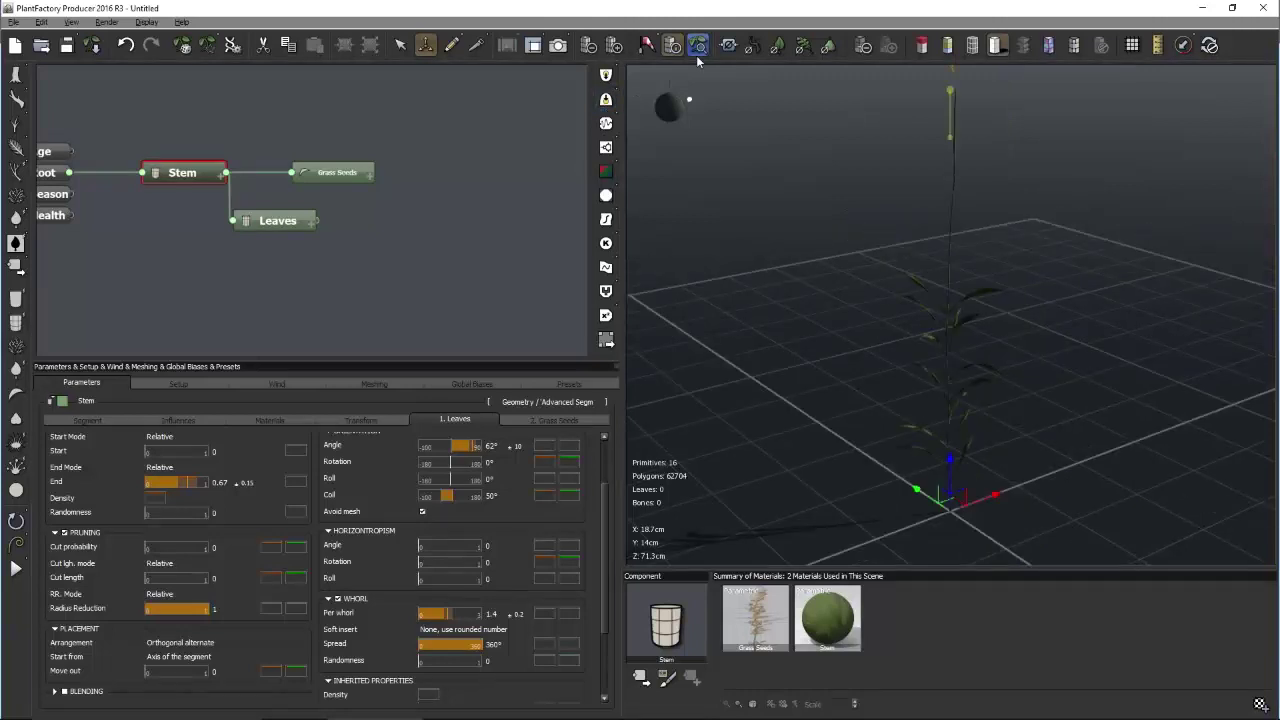
click(545, 167)
drag(990, 266, 870, 217)
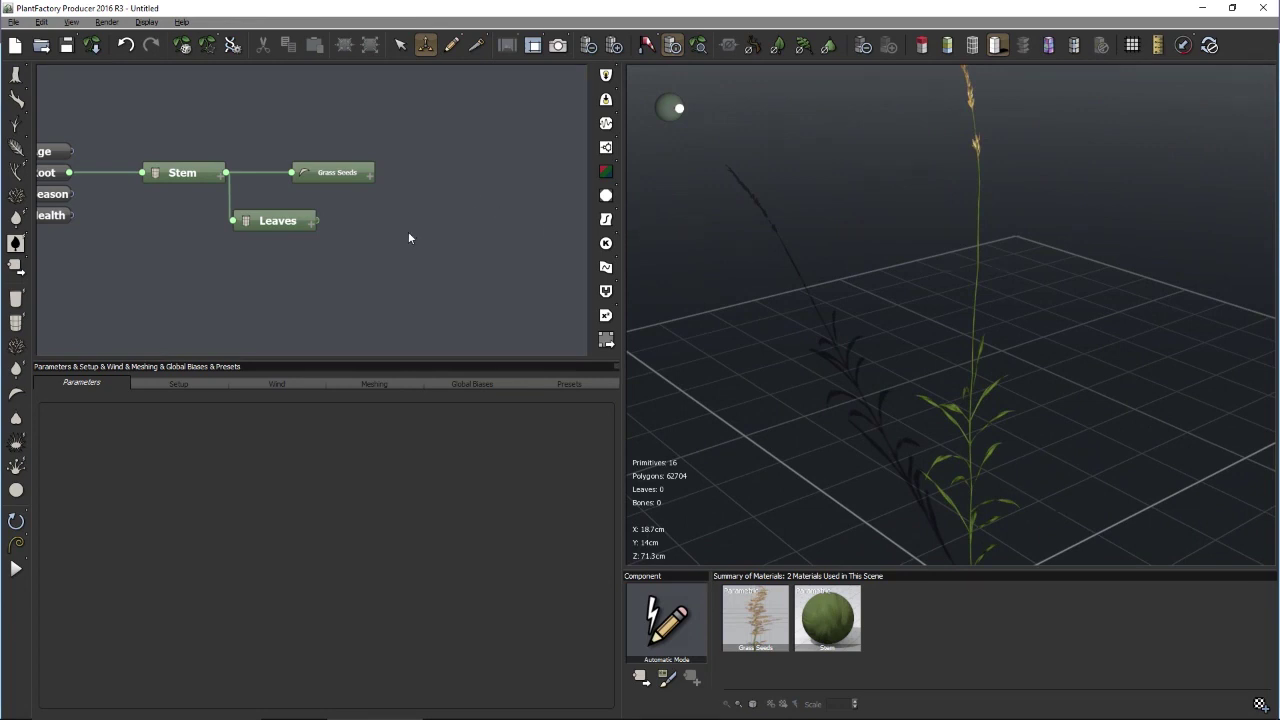
mouse_move(1055, 480)
mouse_down()
mouse_move(1020, 462)
mouse_move(1041, 390)
mouse_up()
right_click(1041, 390)
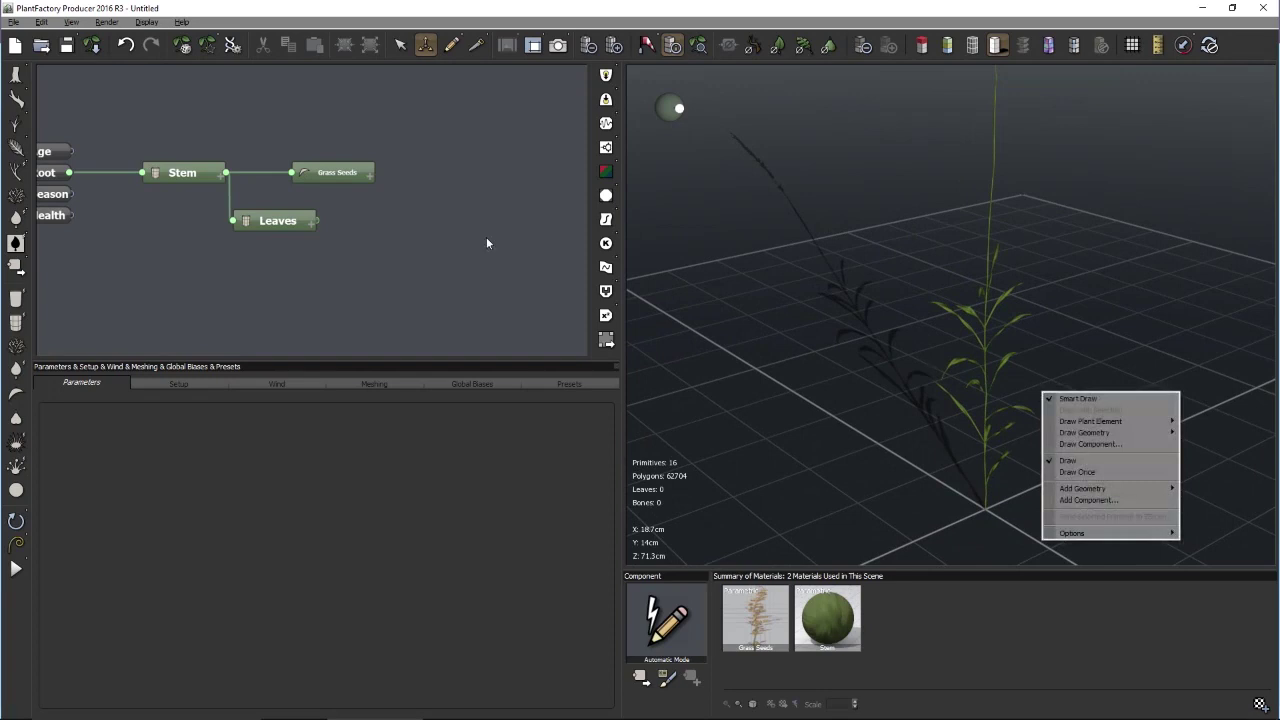
Shift the Stem, Leaves and Grass Seeds nodes to the right of Root in the graph
middle_drag(486, 243, 508, 229)
drag(397, 230, 316, 165)
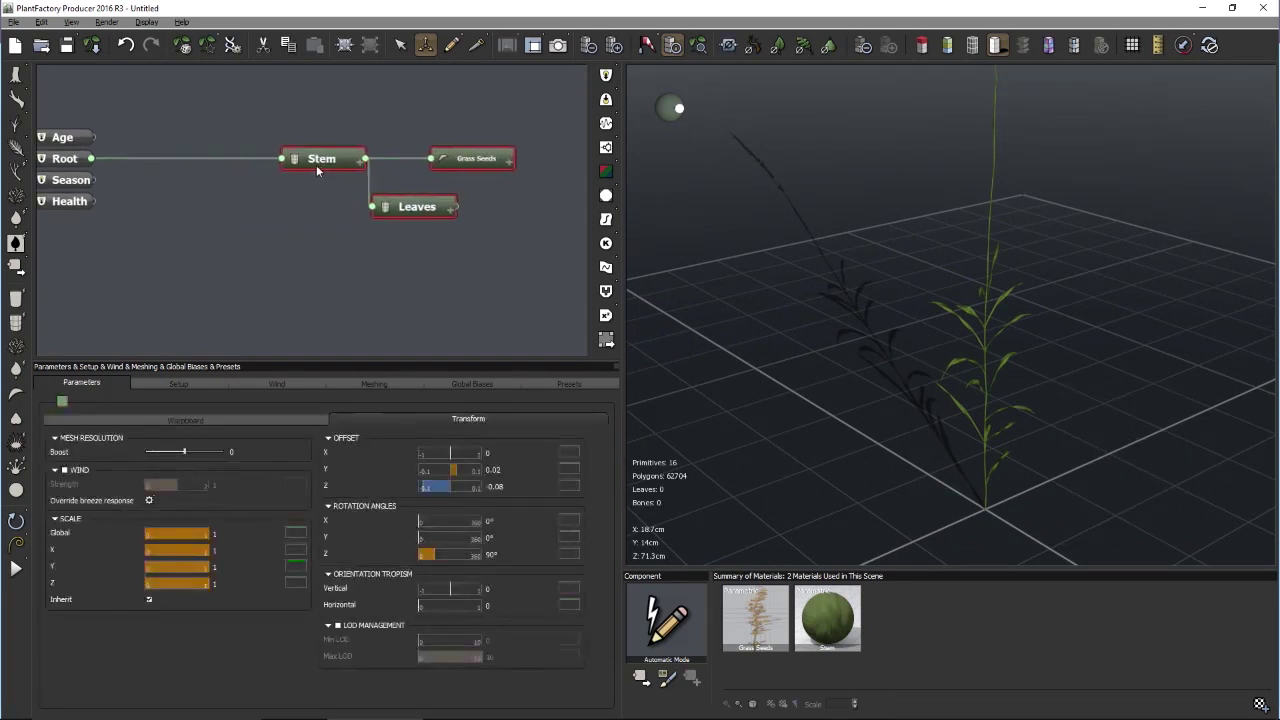
click(160, 168)
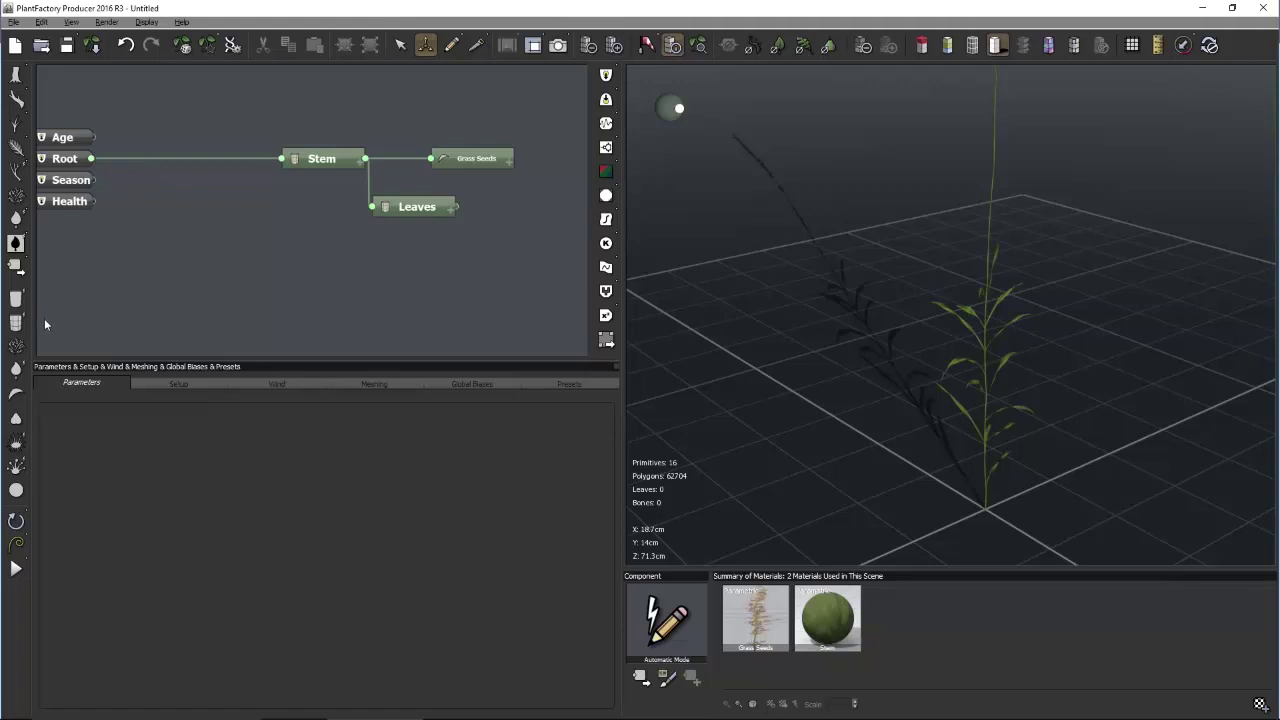
Add a Geometry 'Hydra' Primitive node and wire it between Root and Stem
right_click(176, 180)
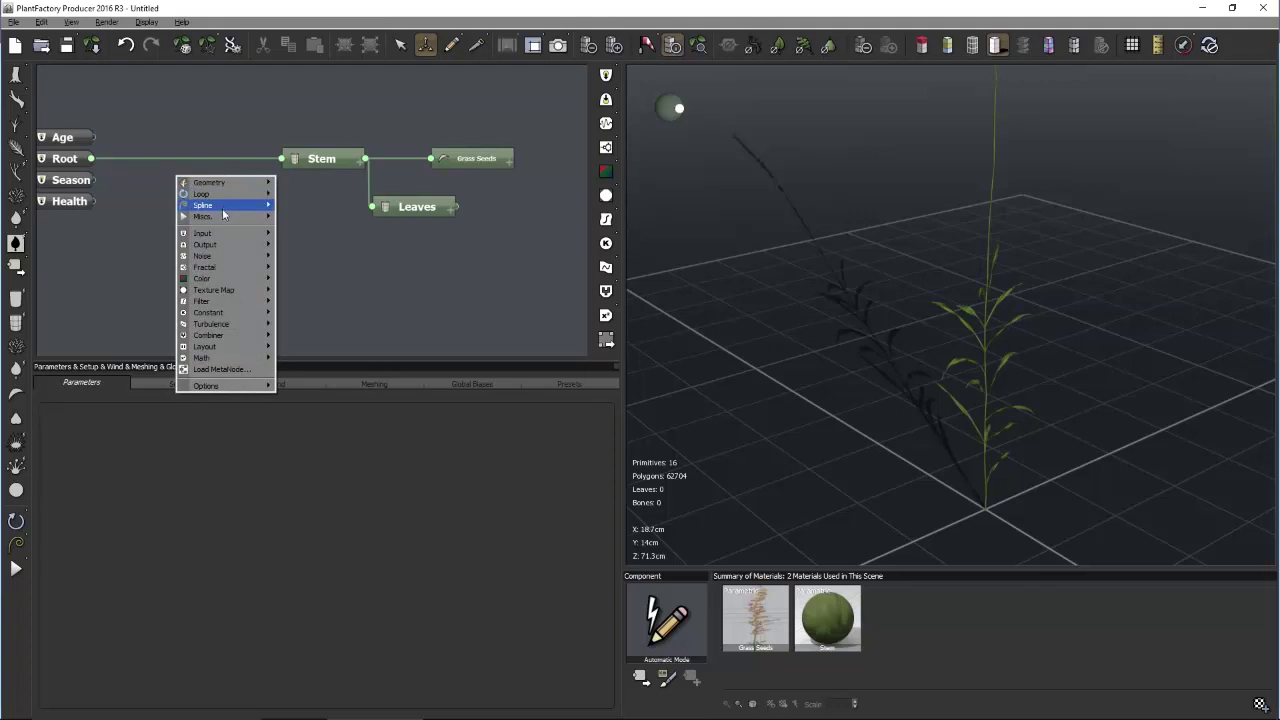
mouse_move(224, 183)
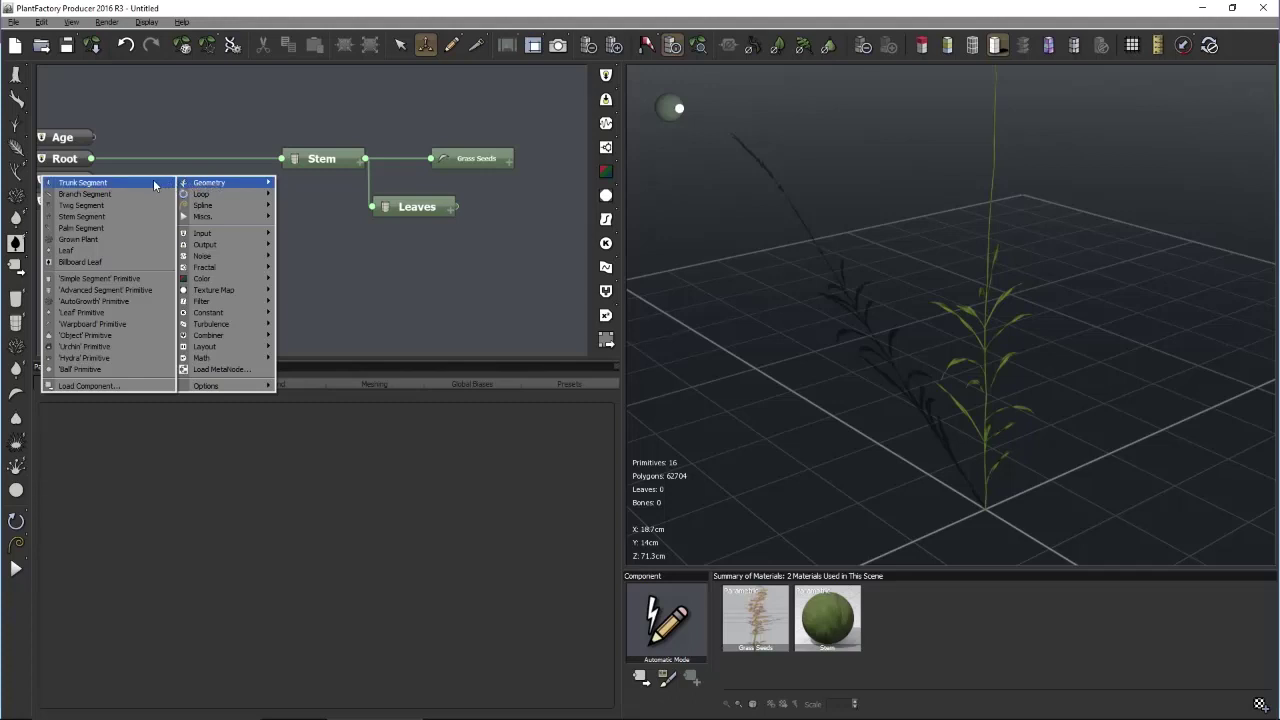
click(84, 358)
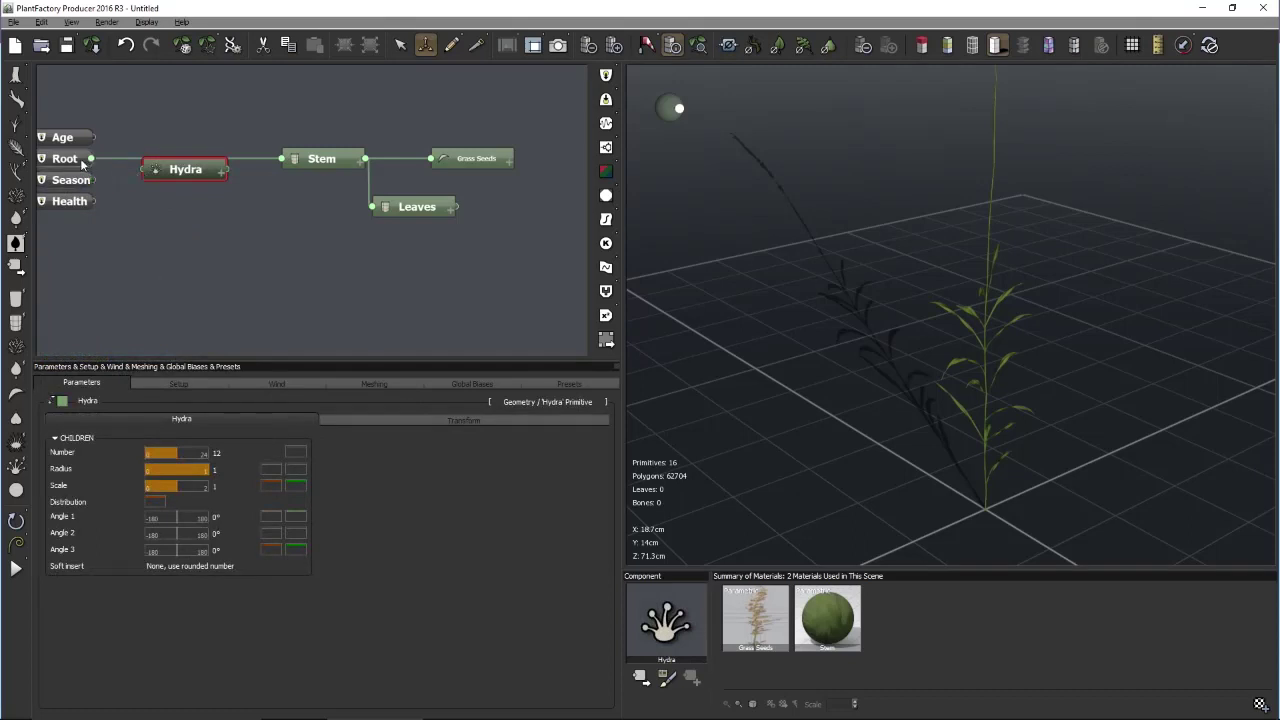
drag(142, 170, 86, 158)
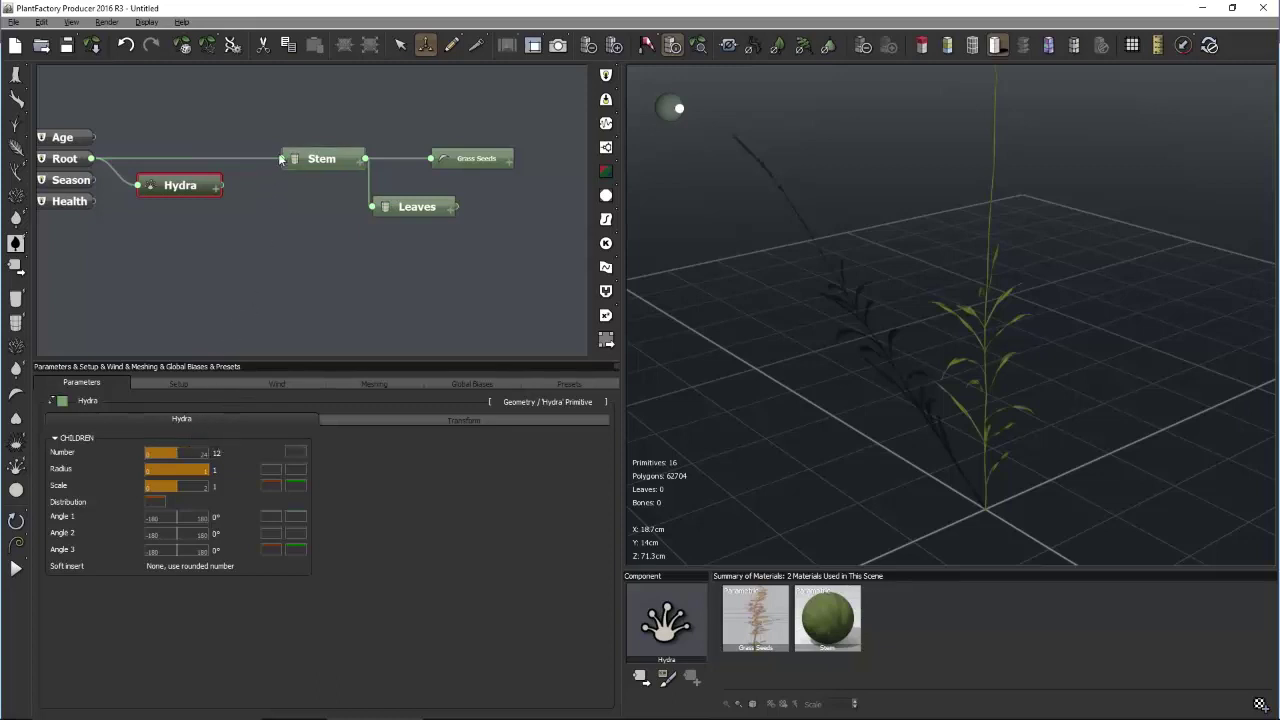
drag(281, 163, 210, 187)
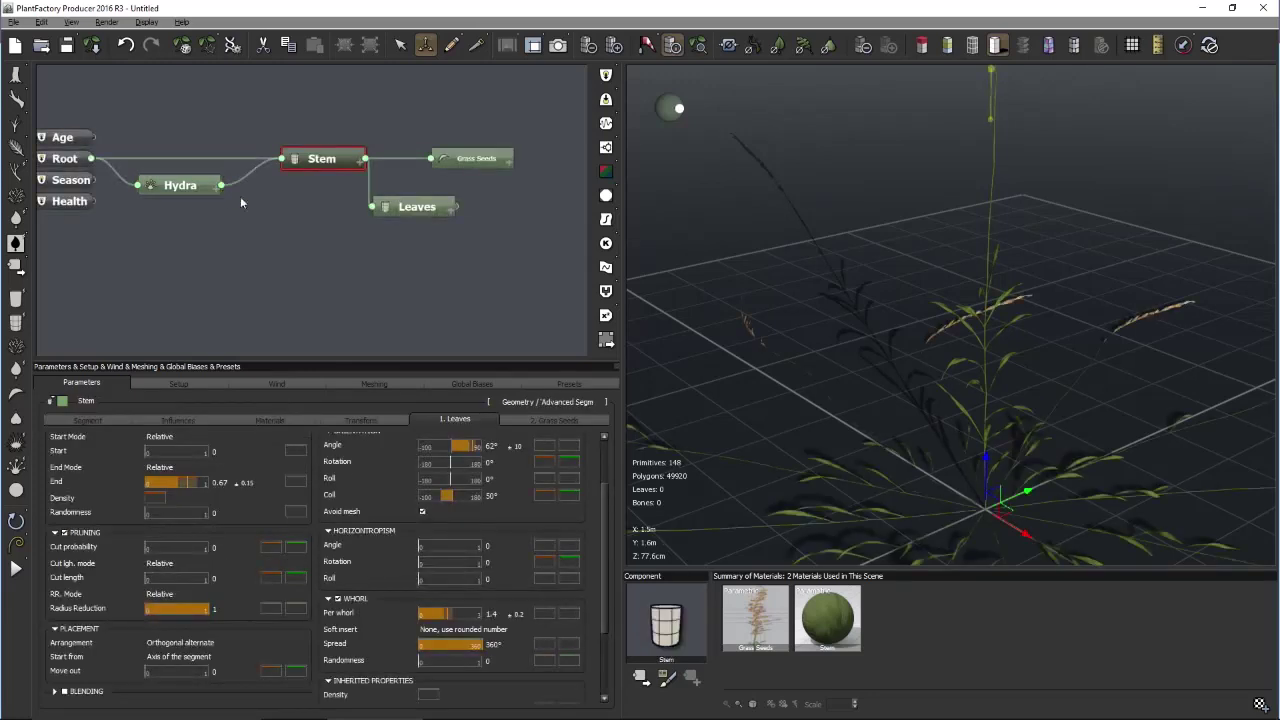
click(699, 45)
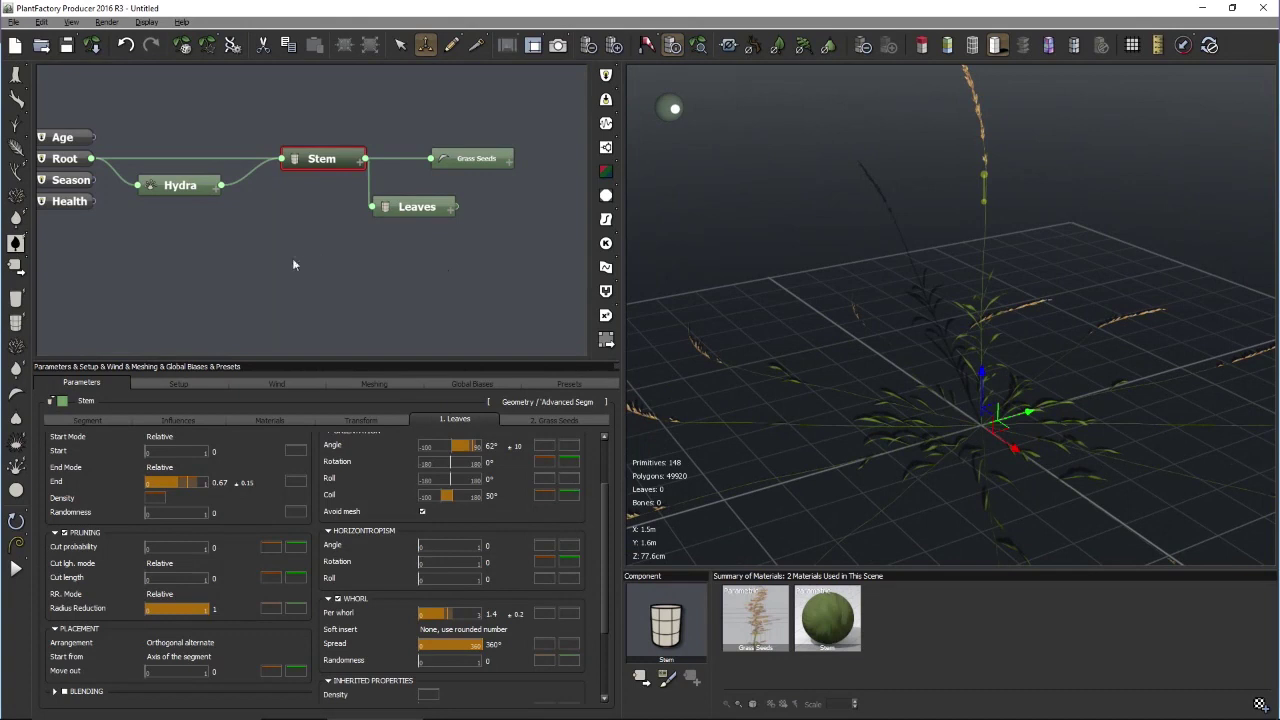
Lower the Hydra node's Number of children from 12 to 6
click(172, 187)
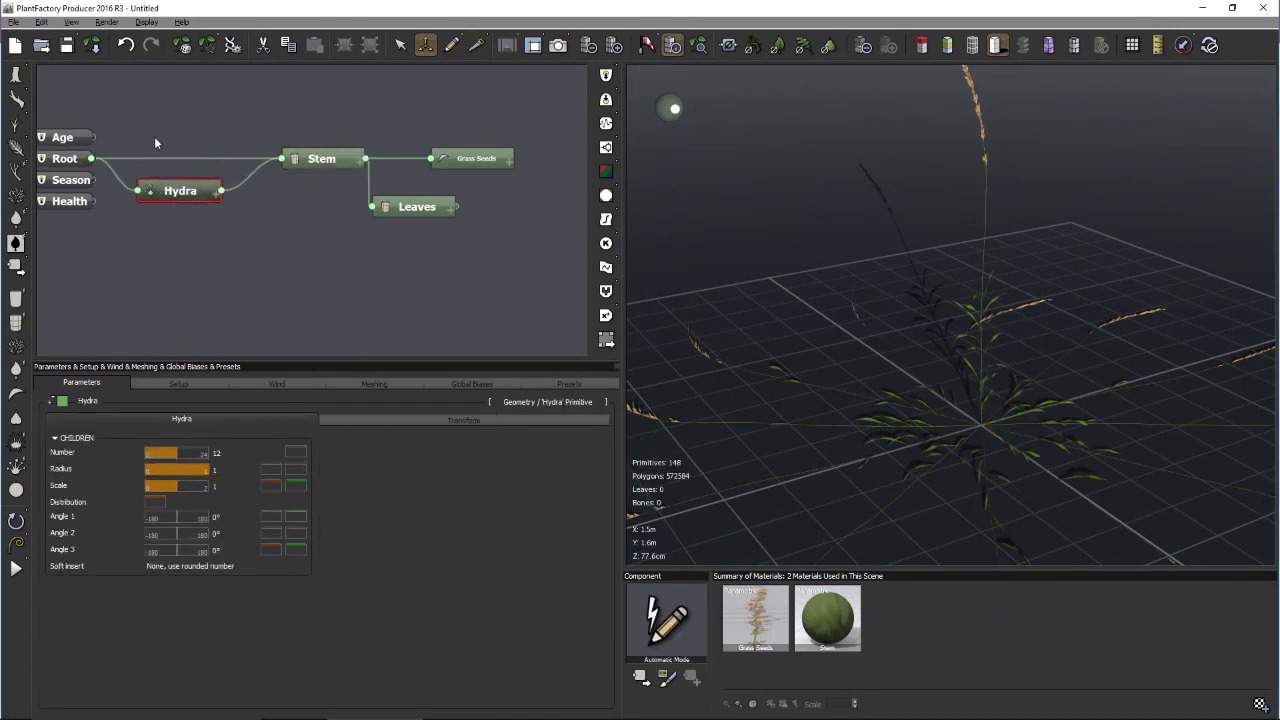
click(164, 158)
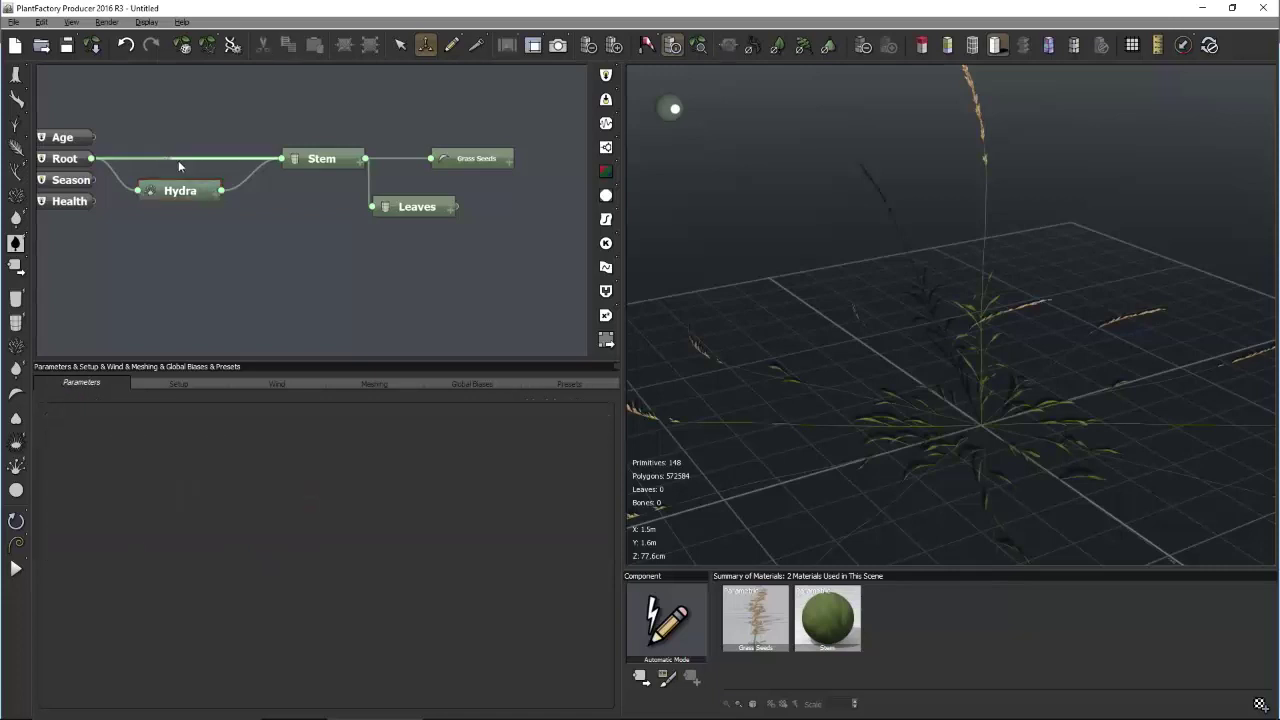
click(311, 161)
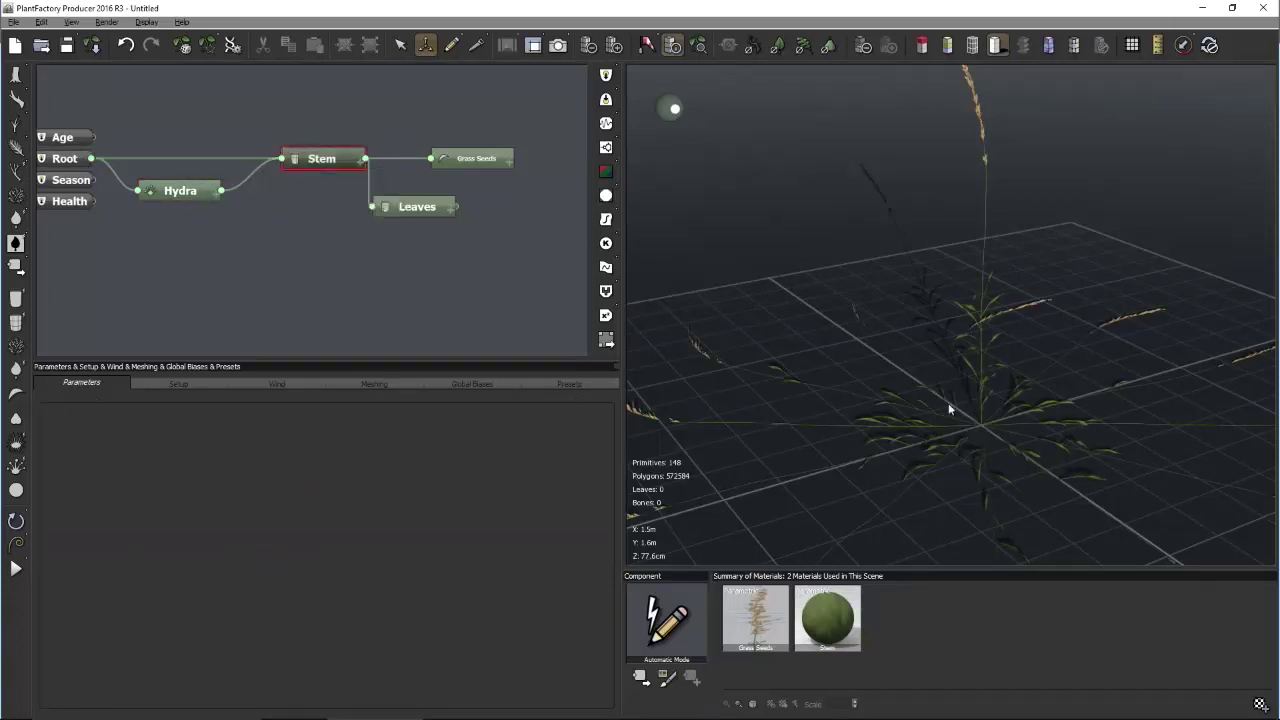
click(205, 190)
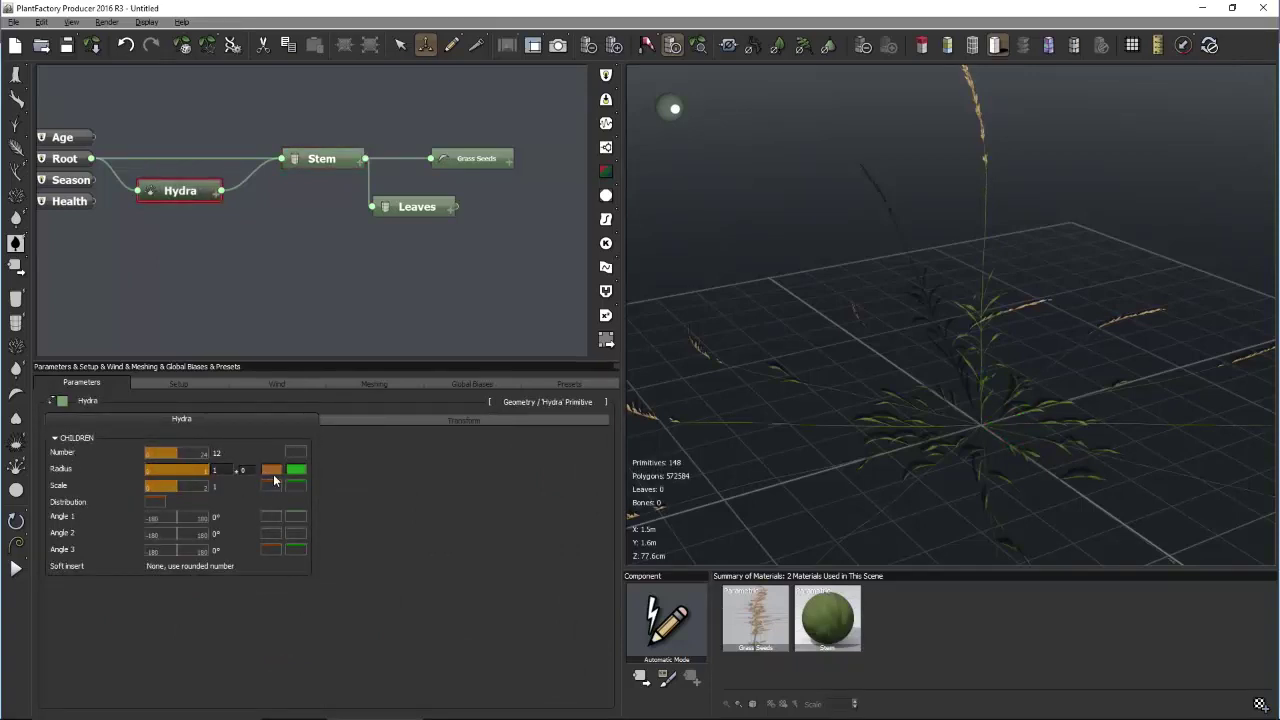
double_click(222, 453)
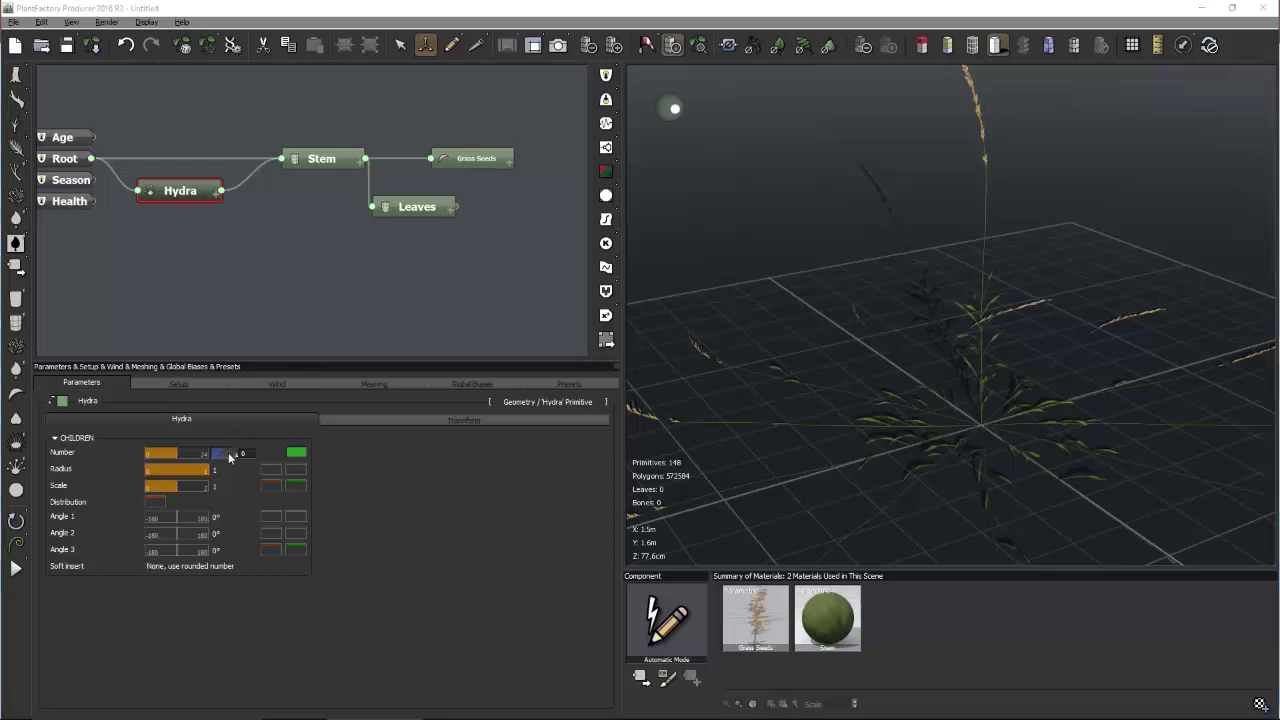
text(6)
key(Return)
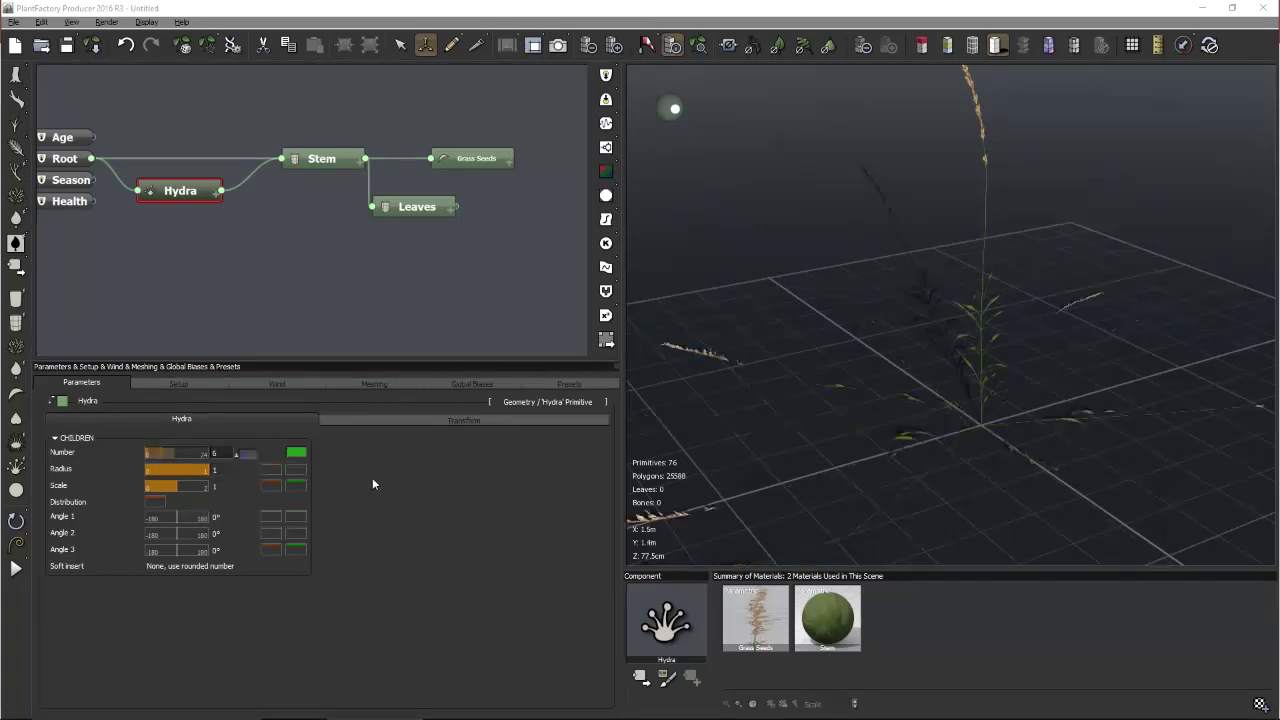
Give the Hydra a Radius of 4 with ±1.5 variation
mouse_move(903, 420)
mouse_down()
mouse_move(904, 439)
mouse_move(890, 428)
mouse_up()
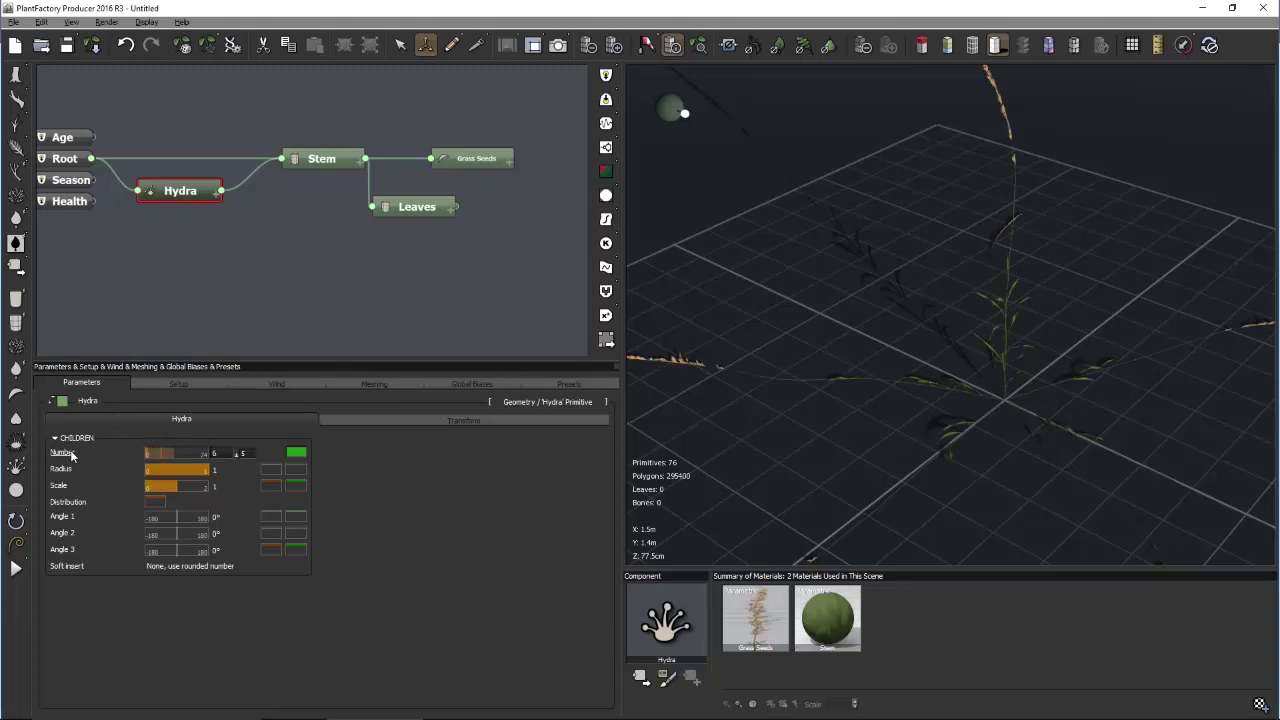
click(220, 469)
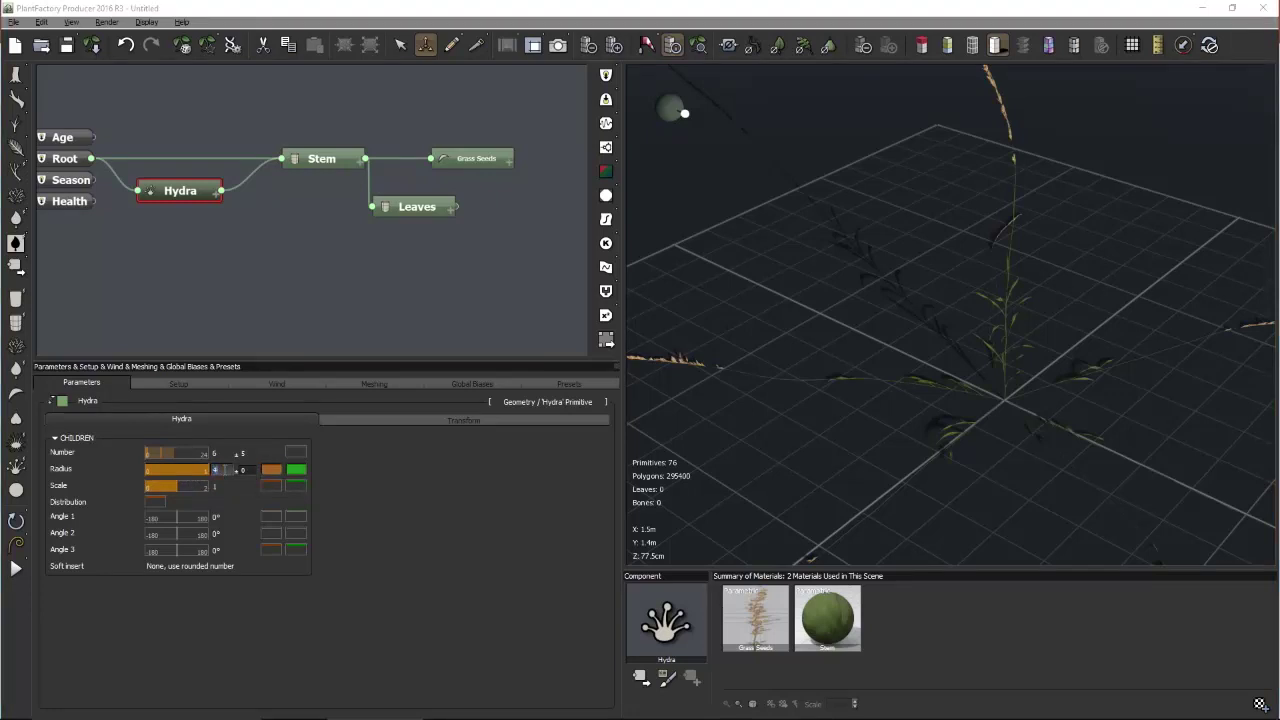
key(Return)
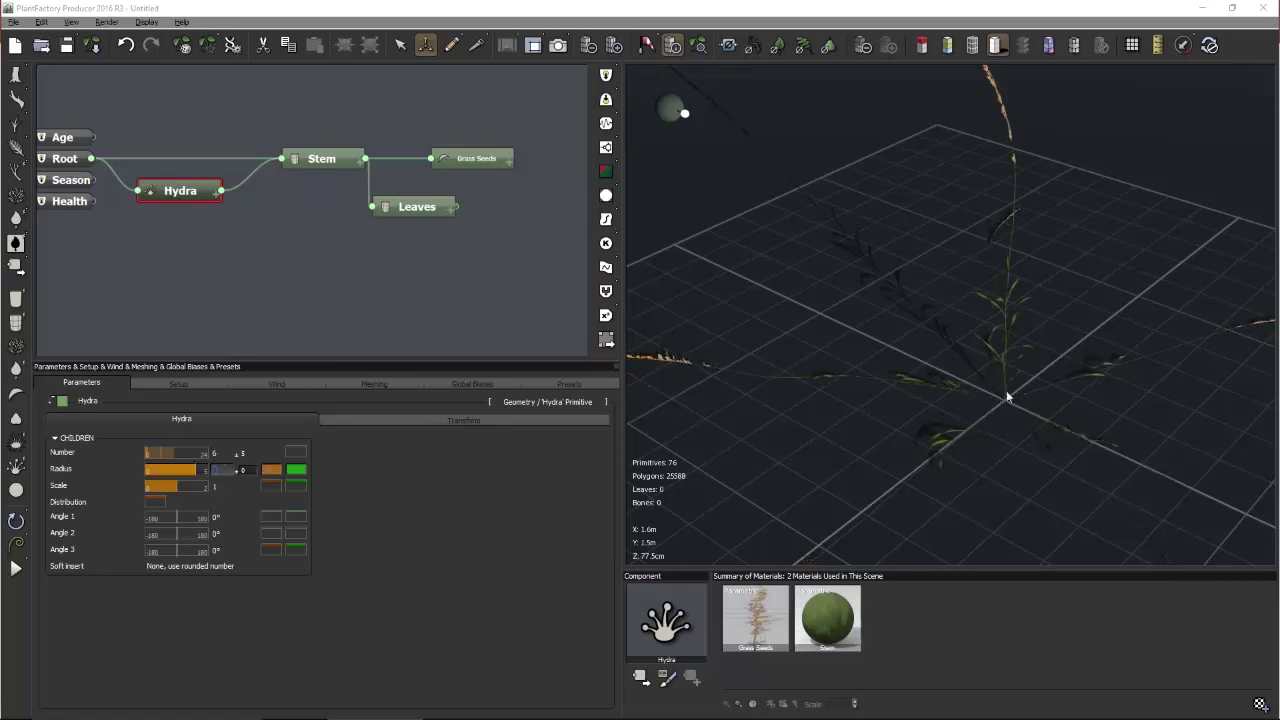
text(4)
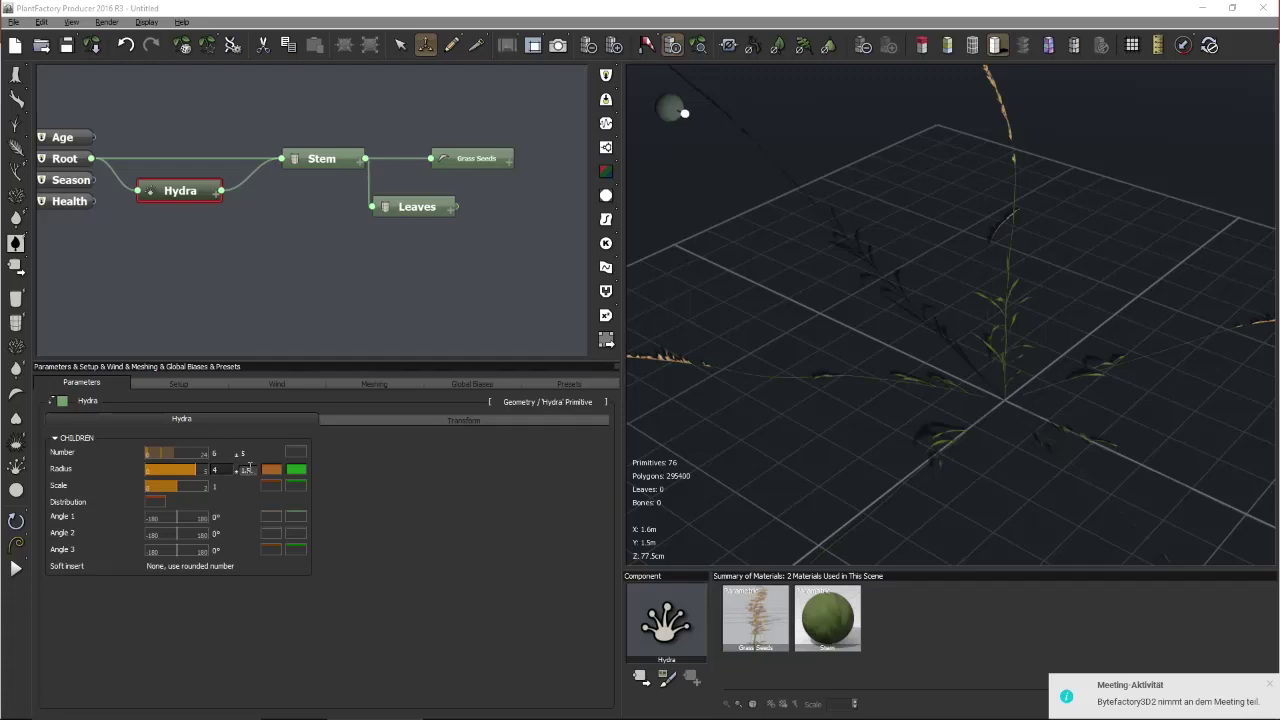
key(Return)
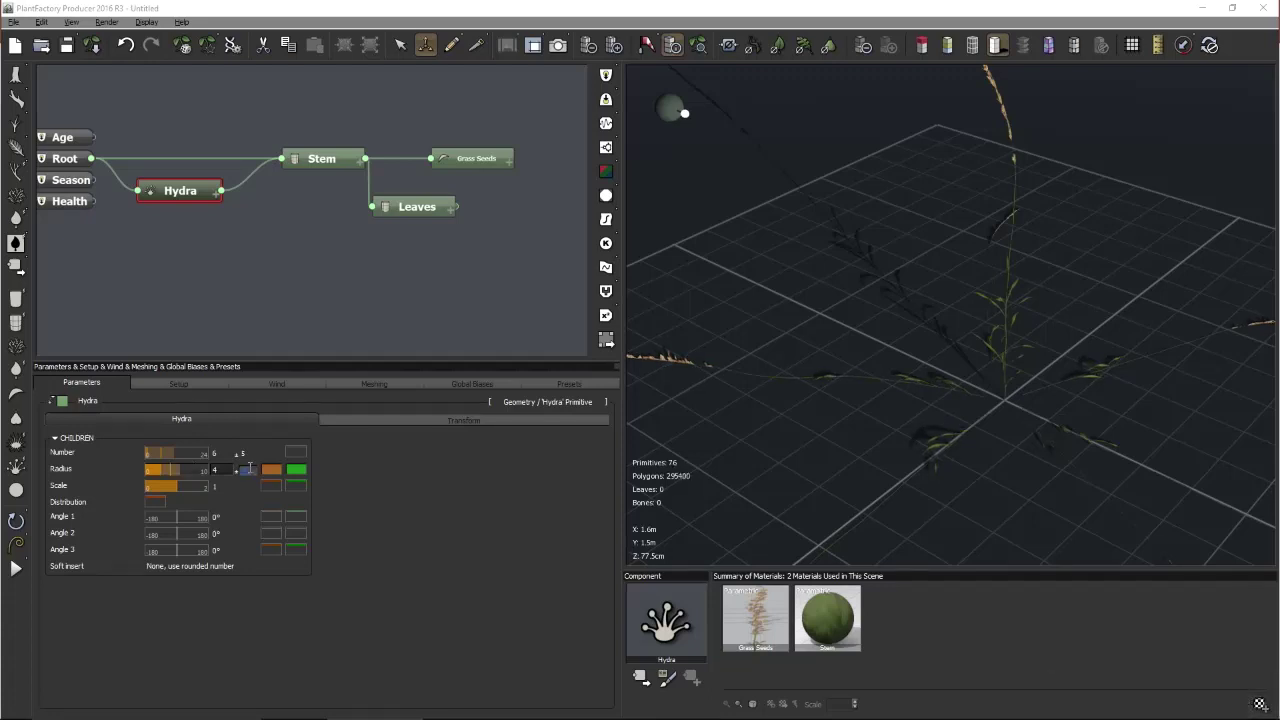
click(230, 486)
click(246, 487)
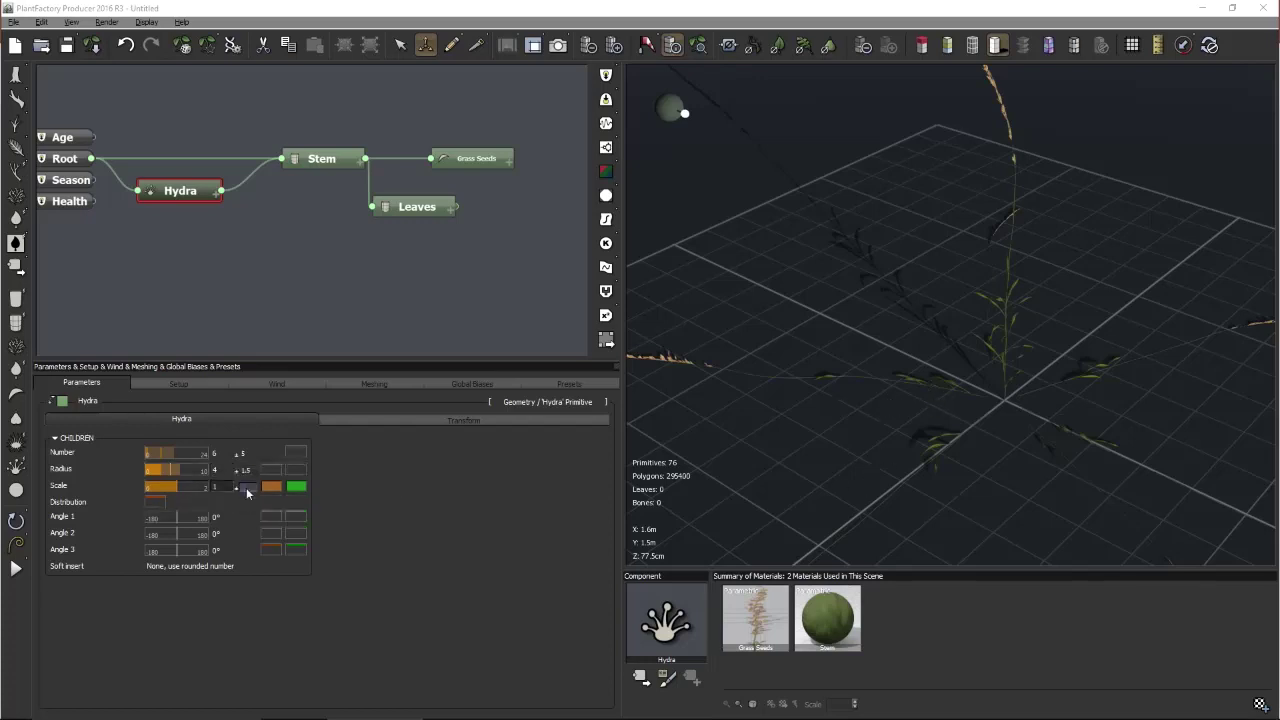
double_click(246, 487)
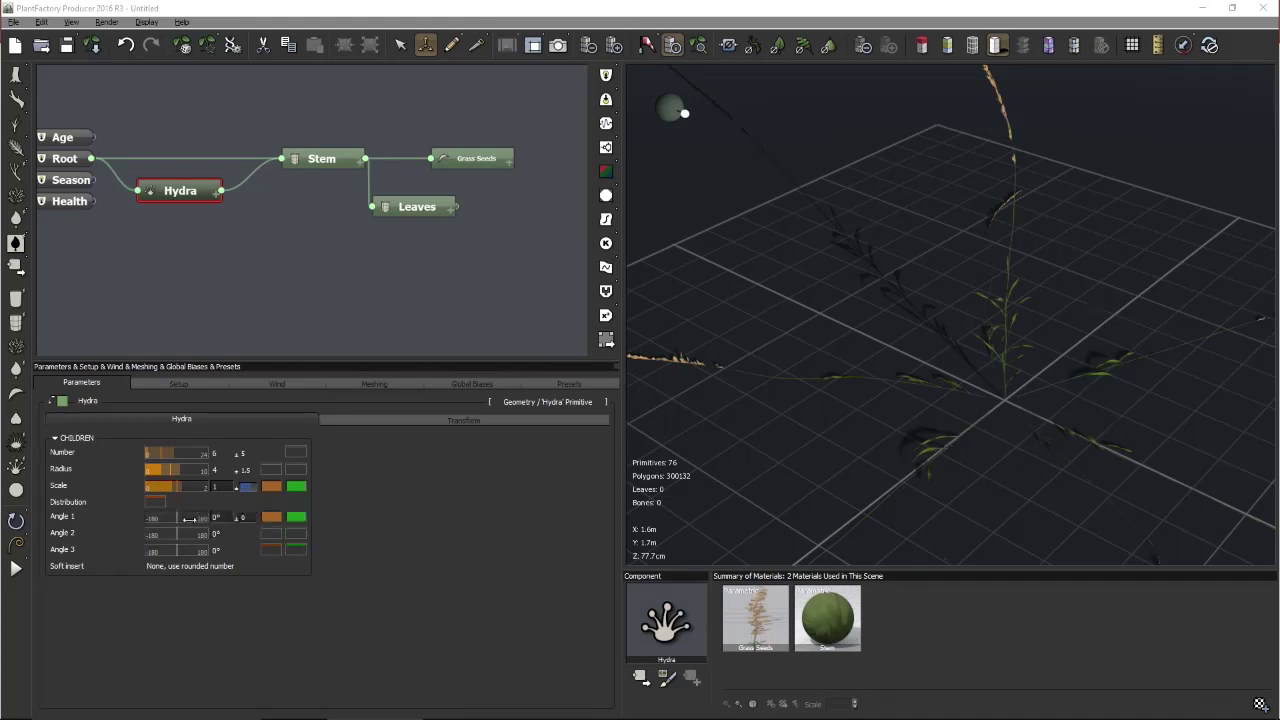
Tilt Hydra Angle 1 to 86° with variation 10, and set Angle 2 and 3 variations to 30
drag(177, 518, 205, 518)
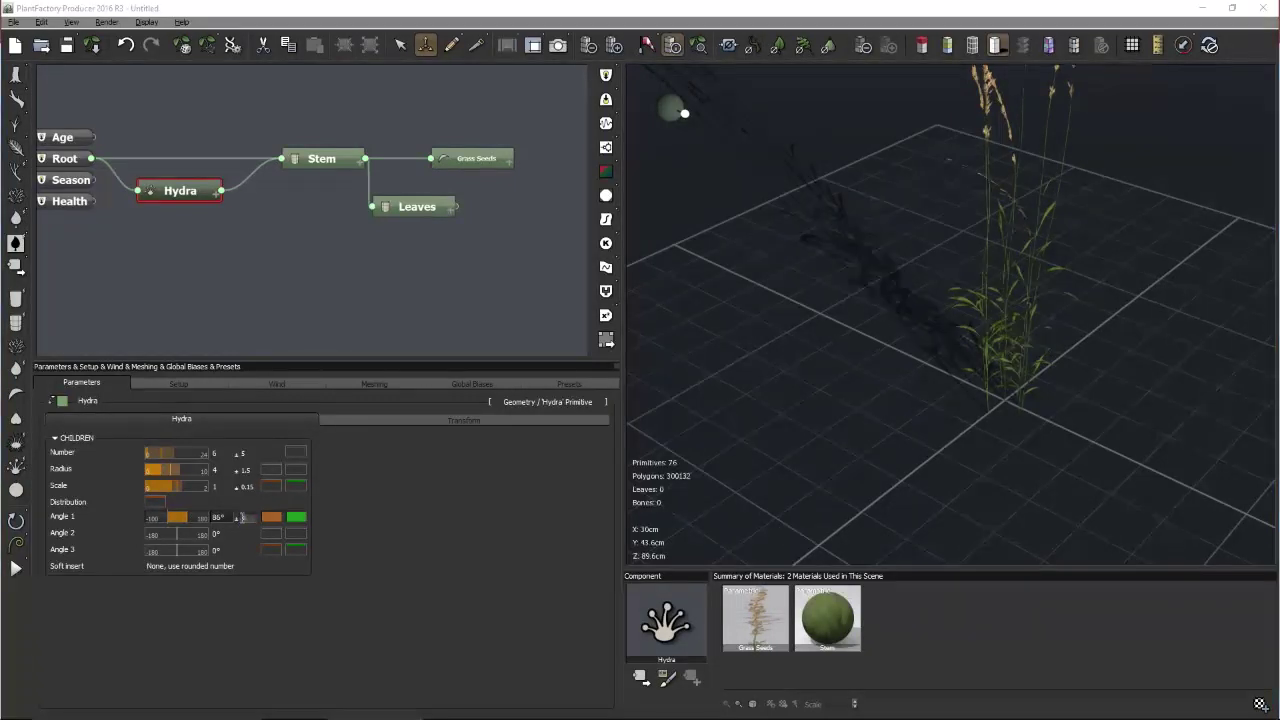
key(Return)
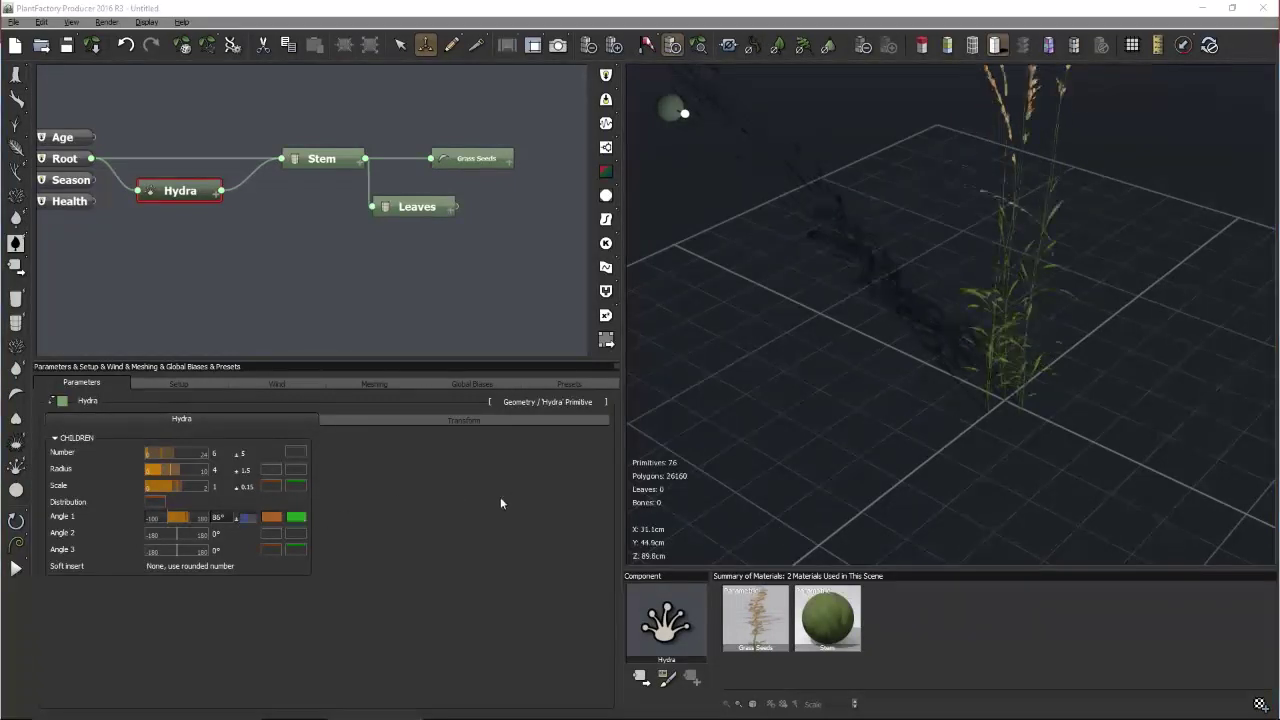
click(248, 535)
text(30)
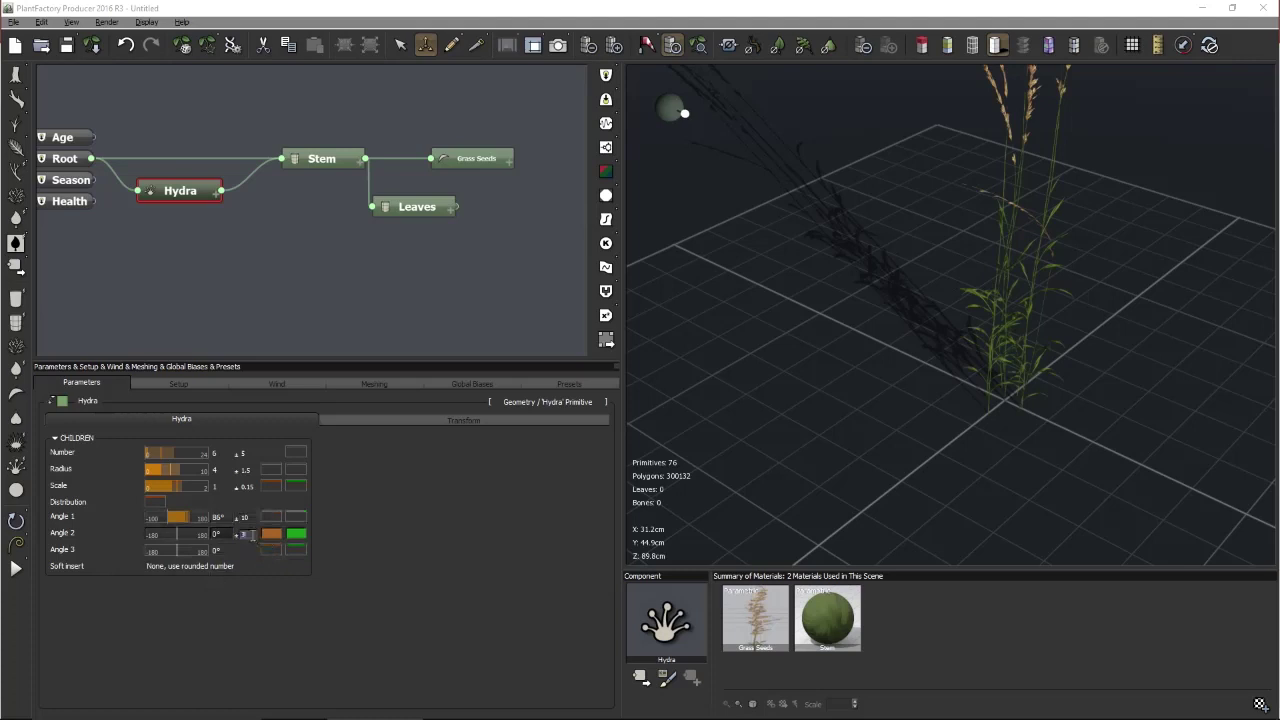
click(250, 549)
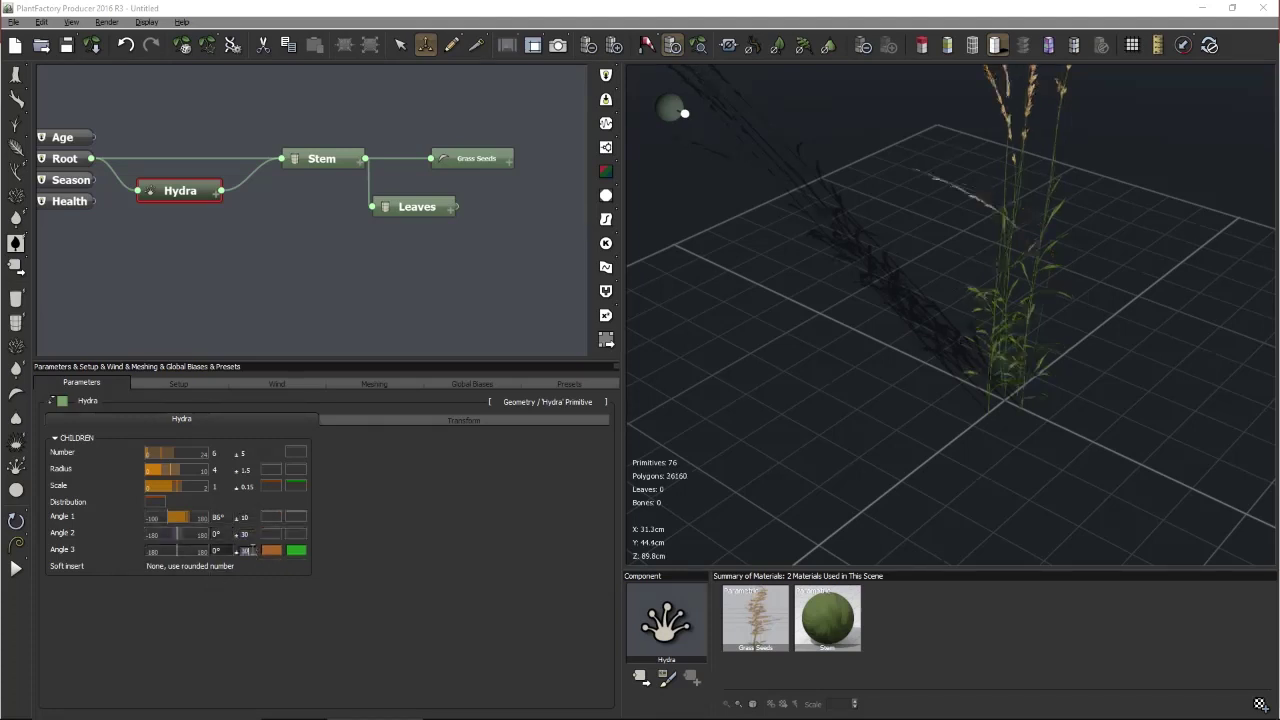
text(30)
key(Return)
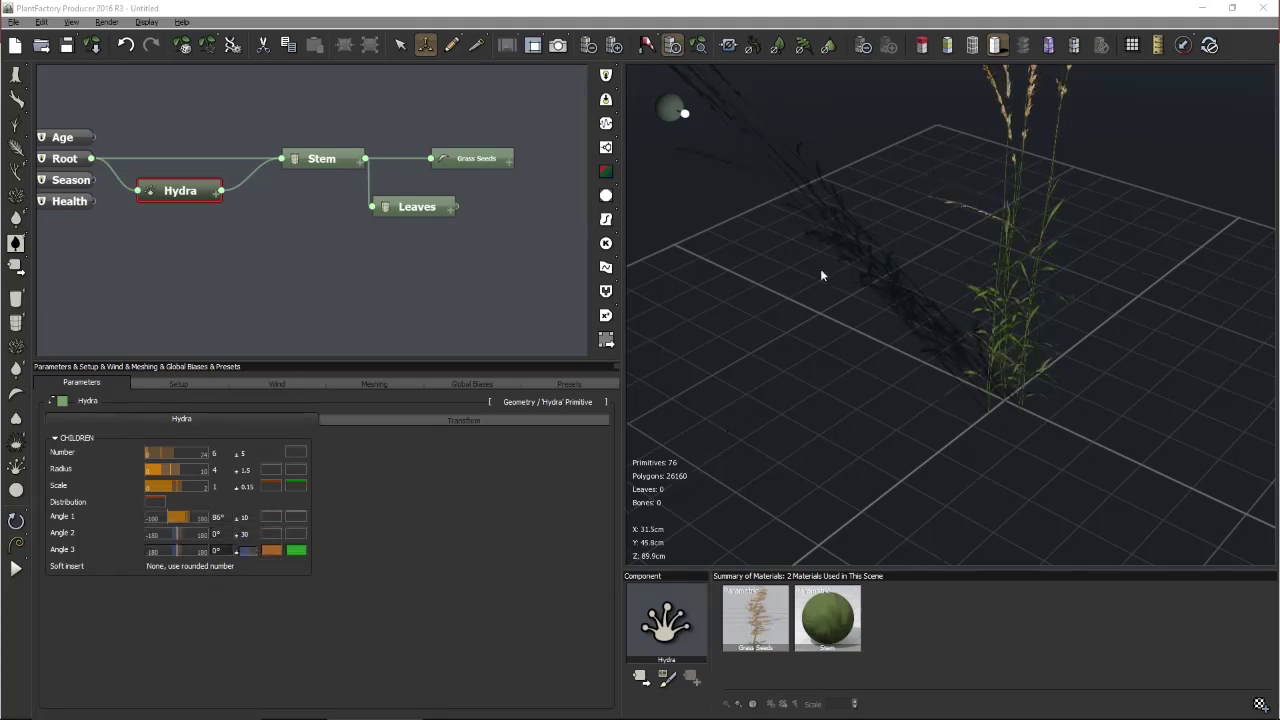
Lower the preview polygon detail and orbit to a higher view of the grass clump
drag(876, 229, 958, 302)
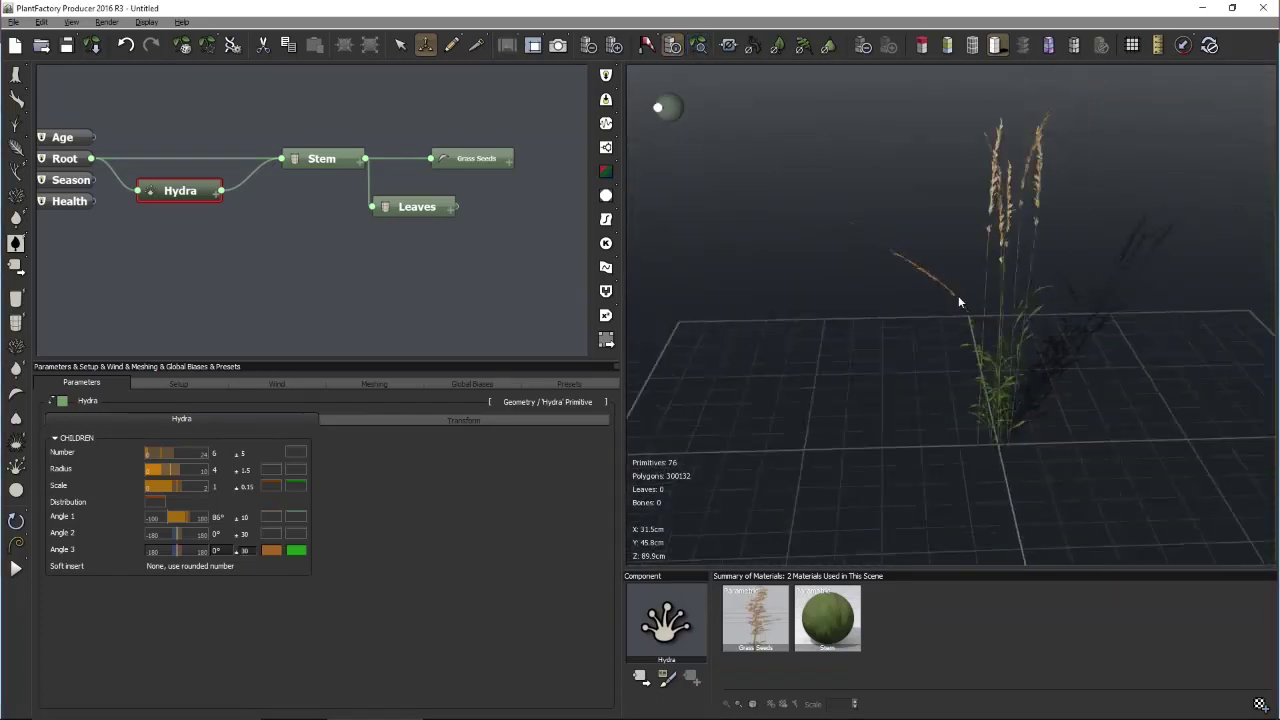
click(183, 48)
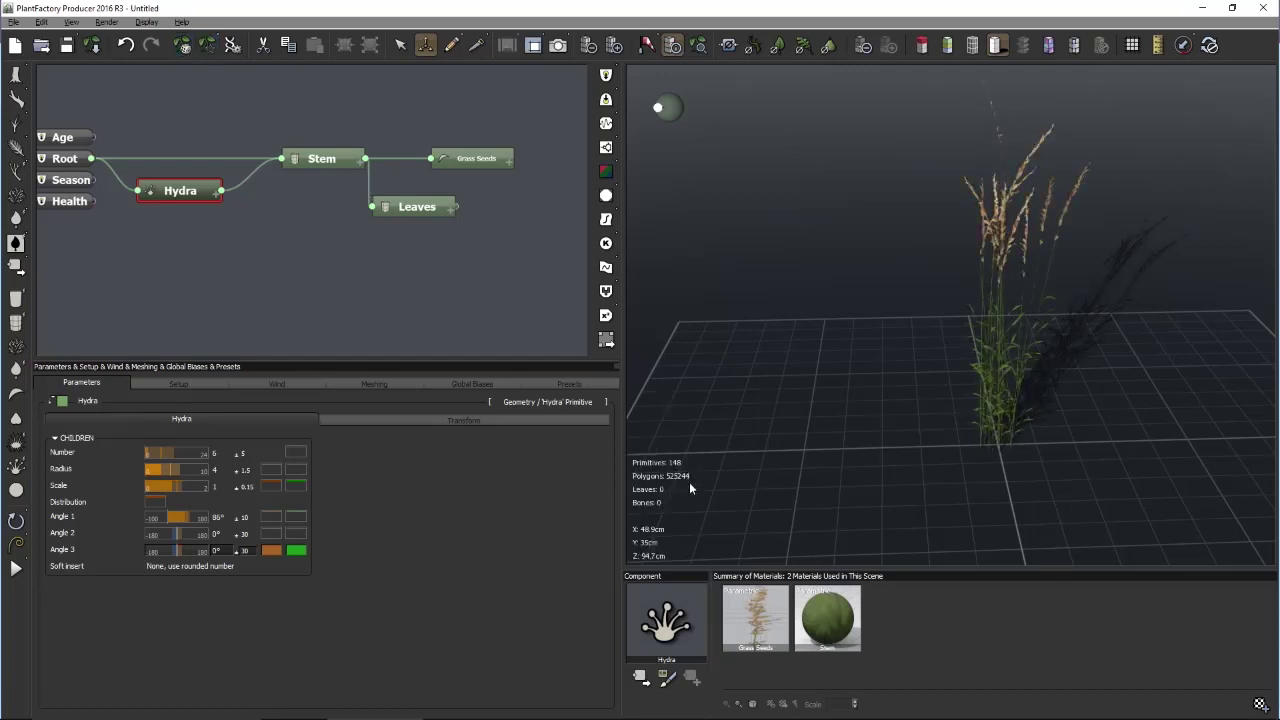
click(590, 48)
drag(944, 373, 1016, 418)
scroll(1021, 394, up, 10)
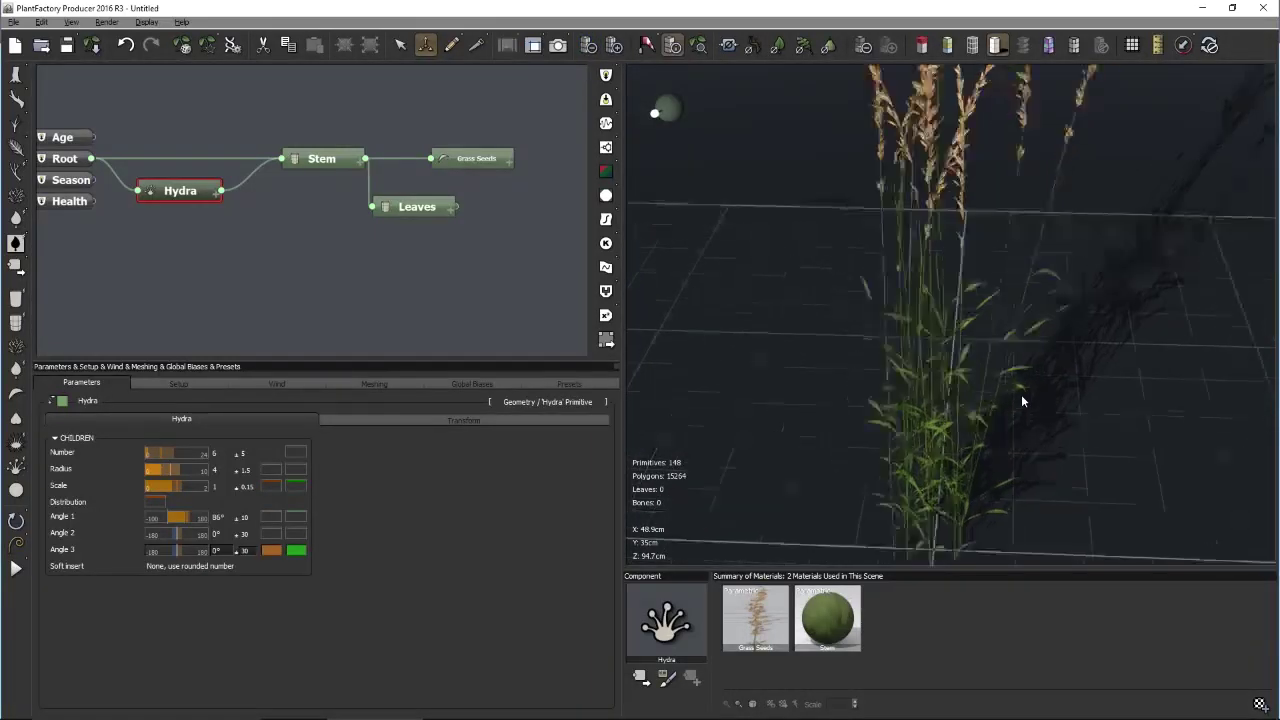
scroll(1021, 392, down, 5)
drag(1021, 392, 1023, 436)
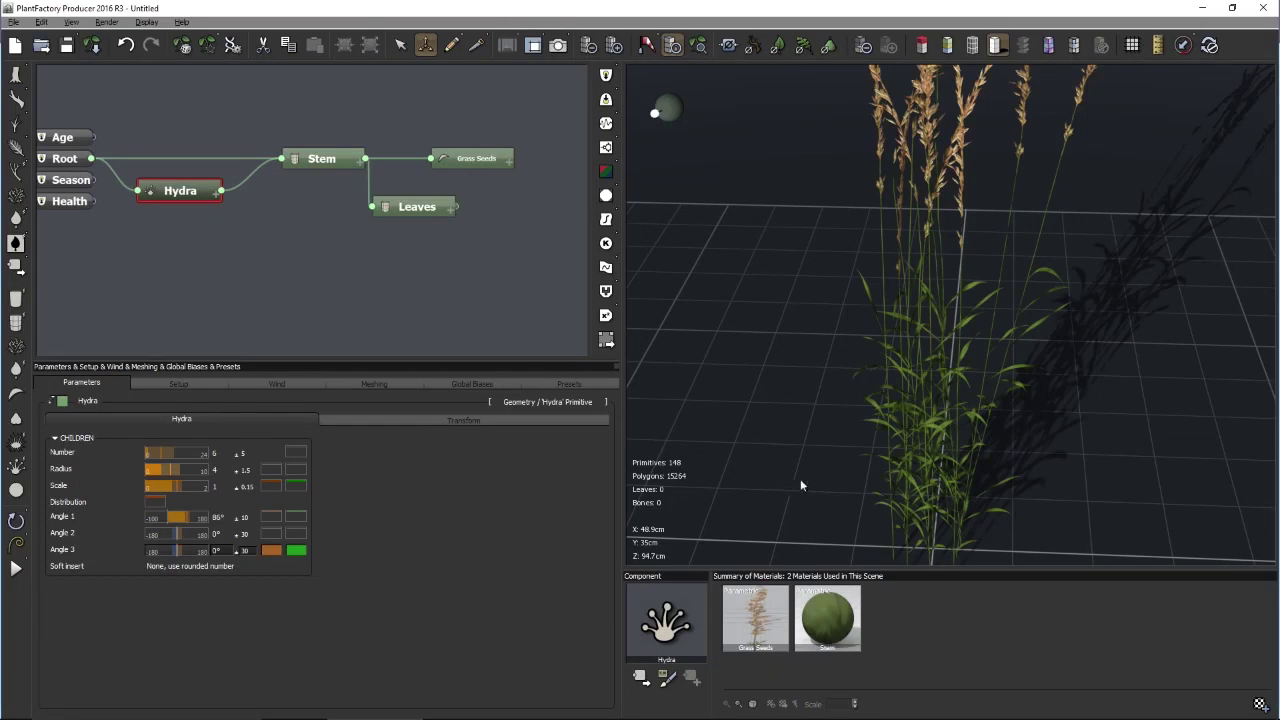
scroll(829, 487, down, 3)
drag(830, 470, 812, 457)
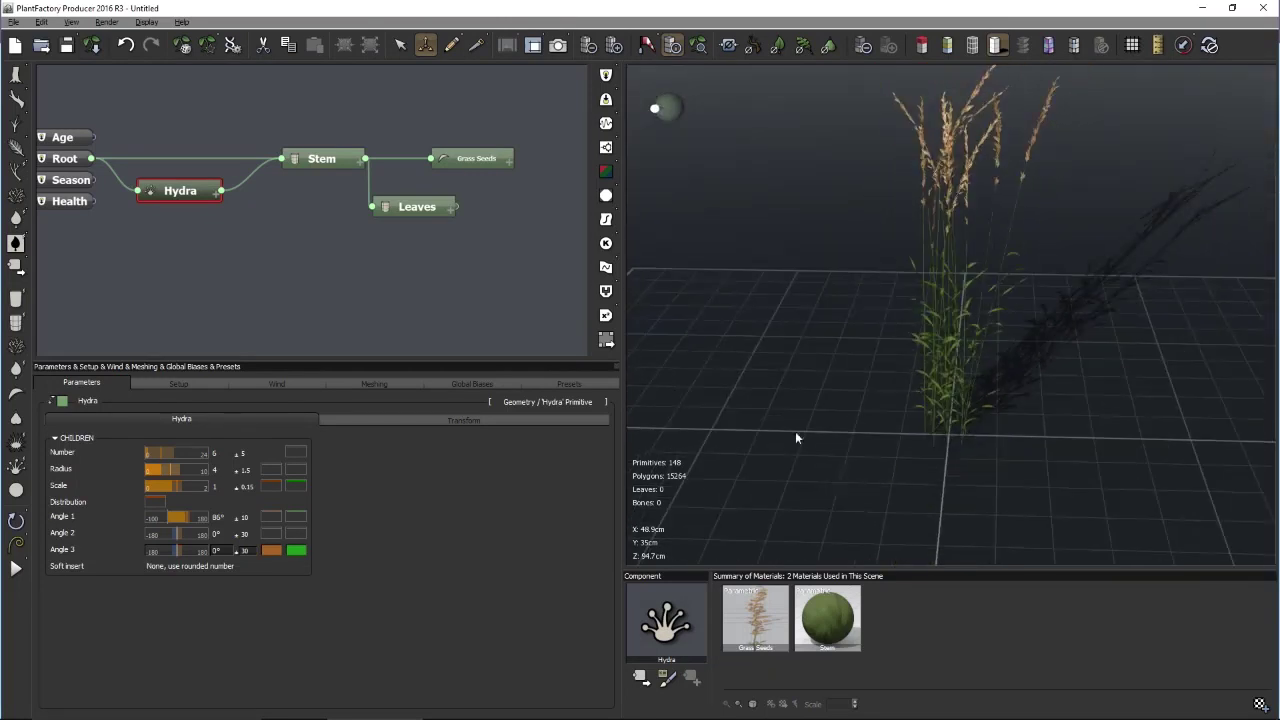
Reseed the grass repeatedly until a fuller clump with several seed stalks appears
click(182, 45)
click(182, 45)
click(182, 45)
click(182, 45)
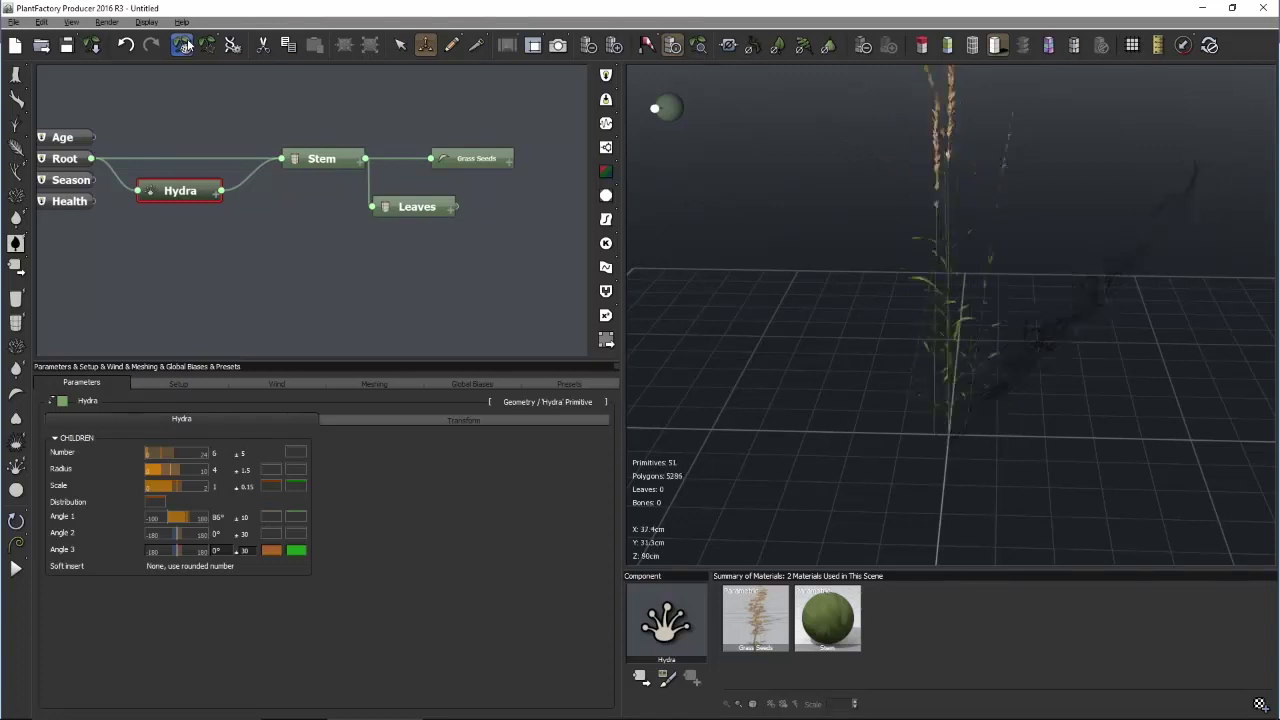
click(183, 45)
click(183, 45)
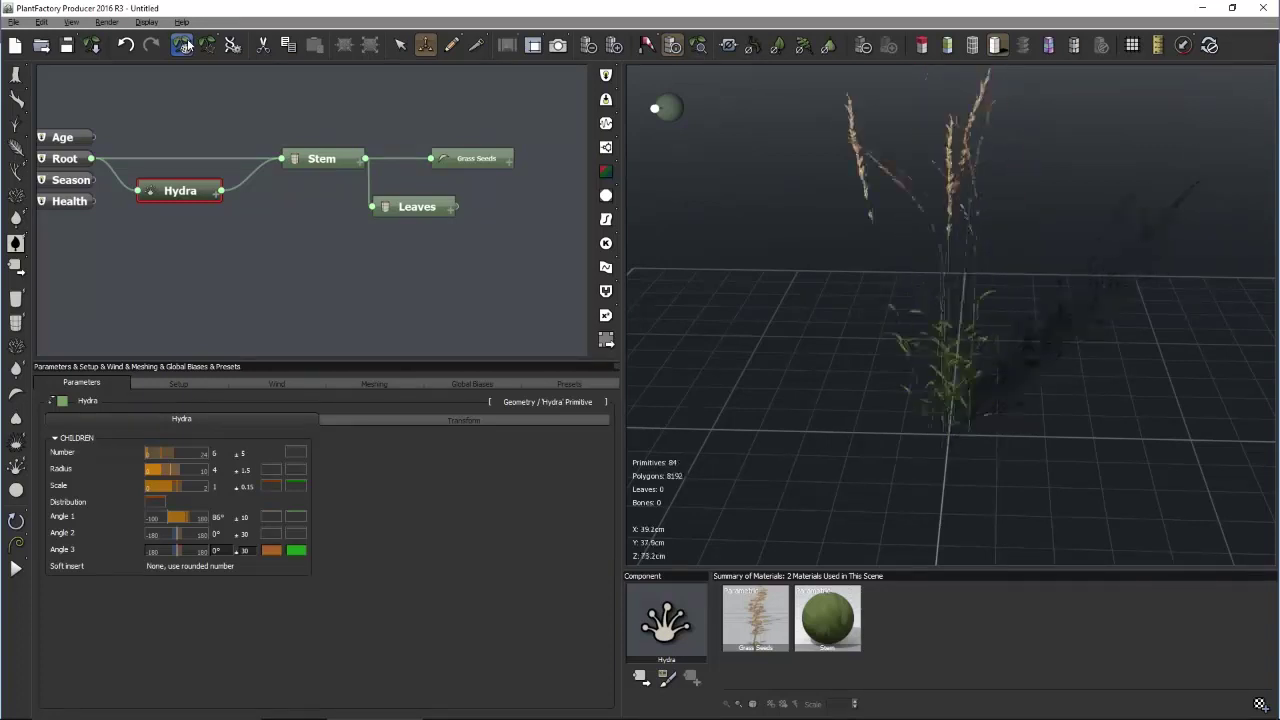
click(183, 45)
click(183, 45)
click(183, 45)
click(183, 45)
click(183, 47)
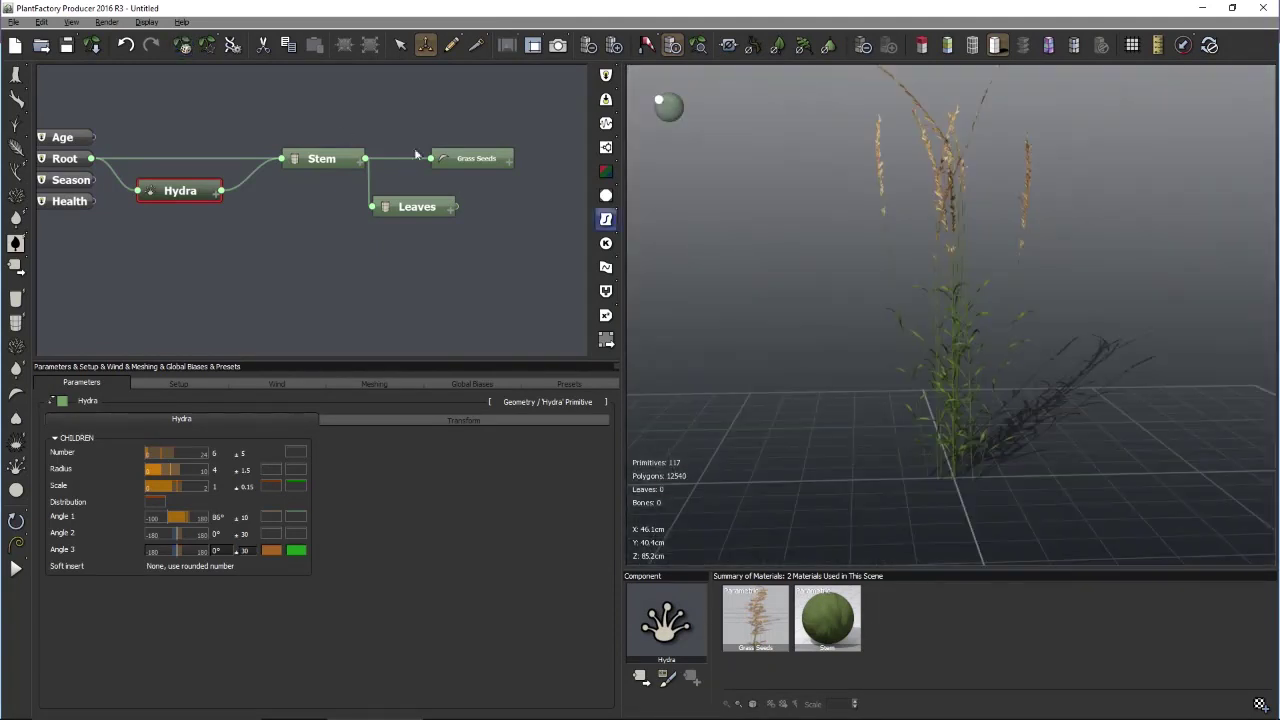
click(14, 21)
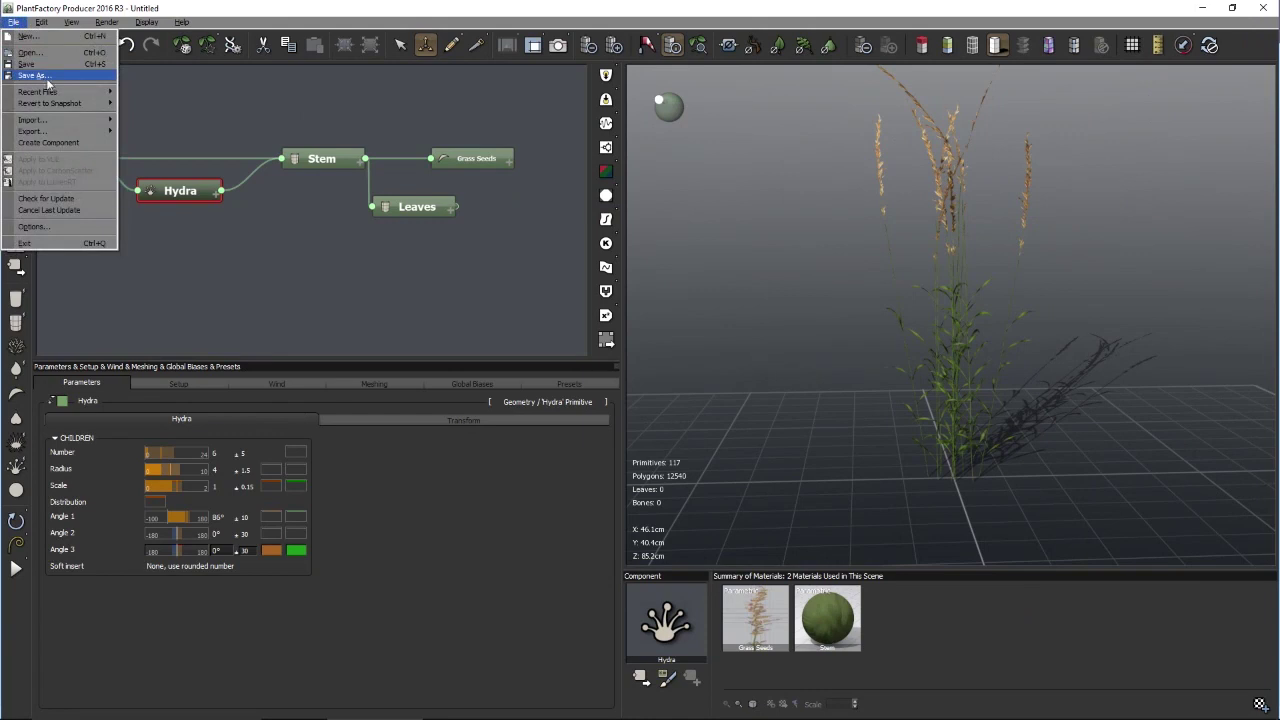
Save the plant as 'Grass finished' in the Grass folder
click(34, 75)
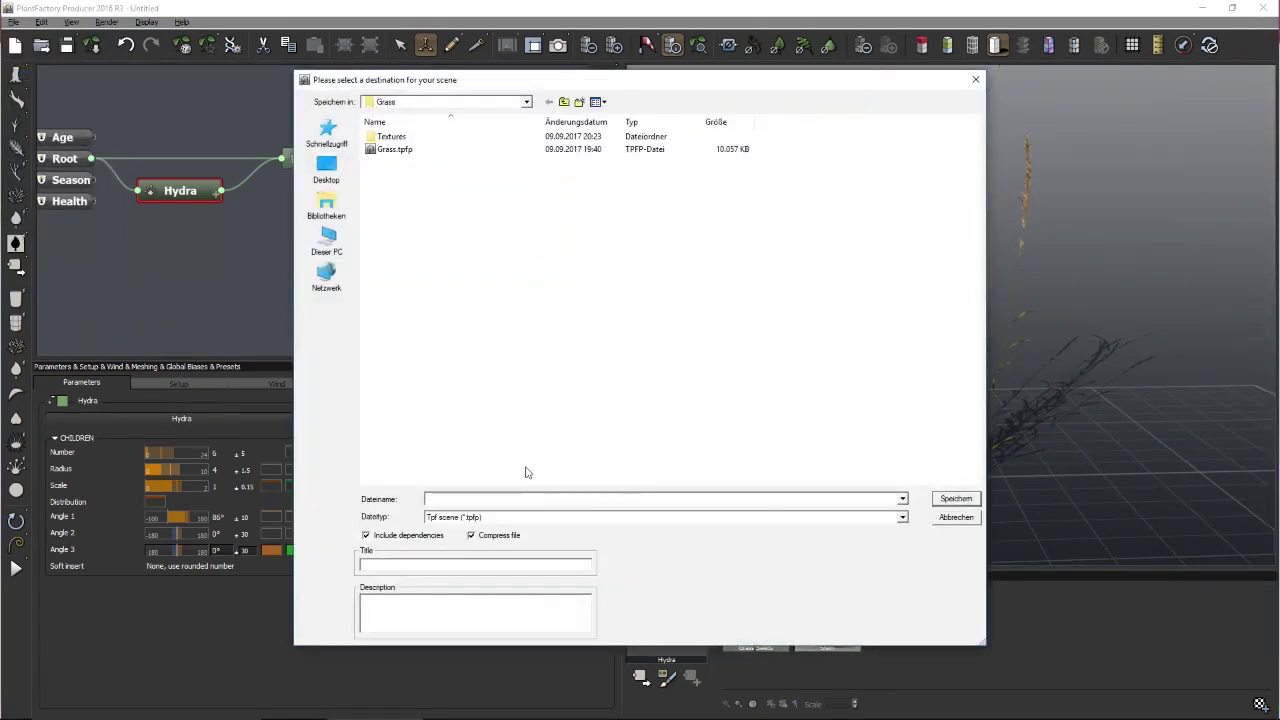
text(Grass finished)
key(Return)
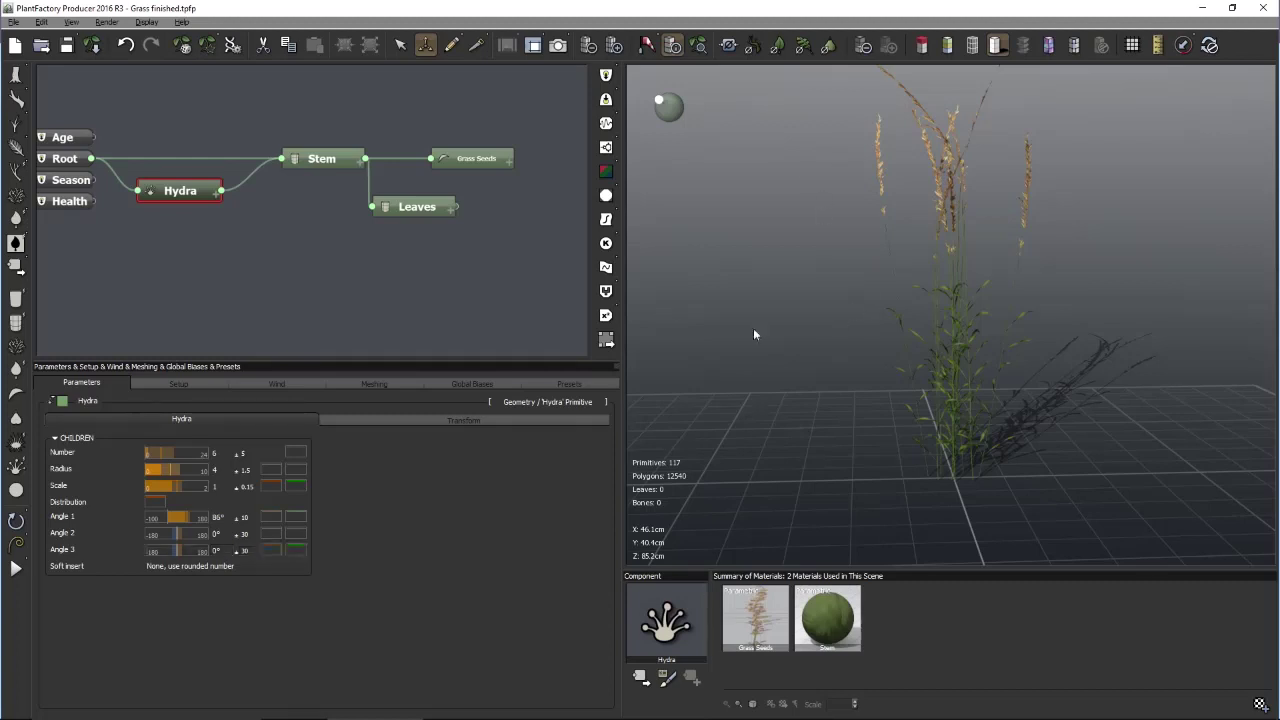
Flag the current grass plant and generate a new variation
drag(822, 328, 744, 338)
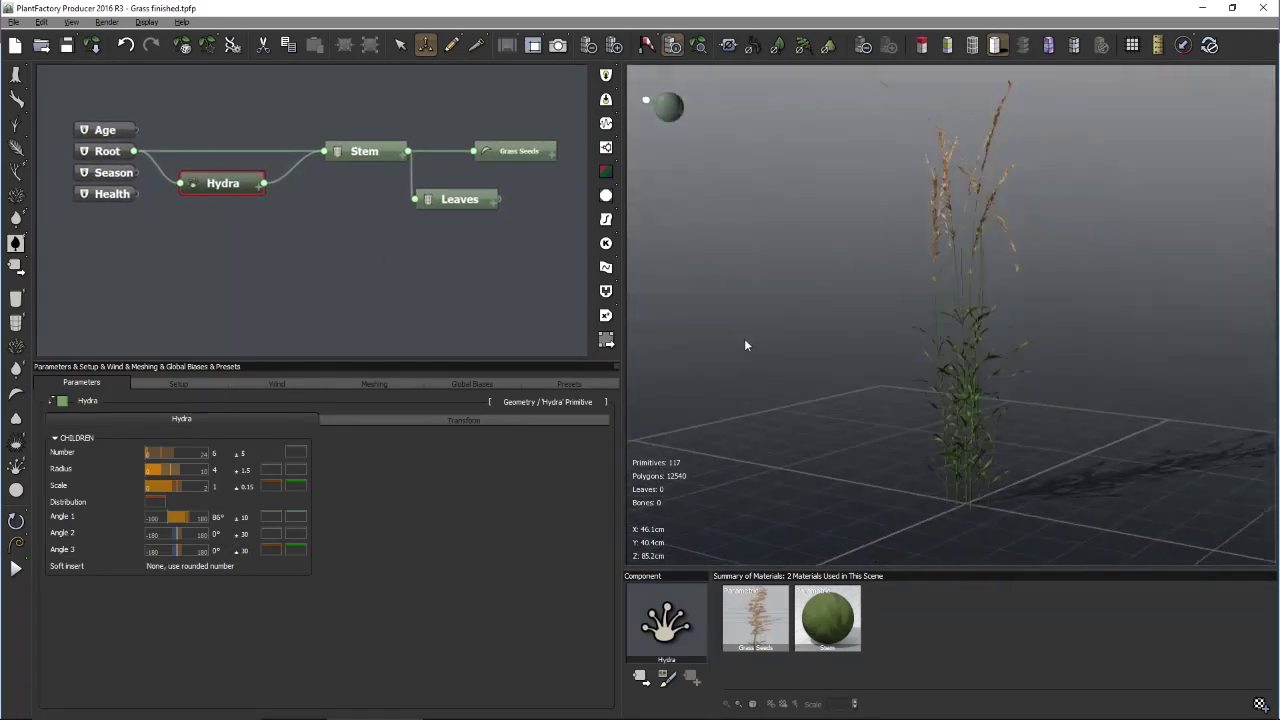
click(207, 45)
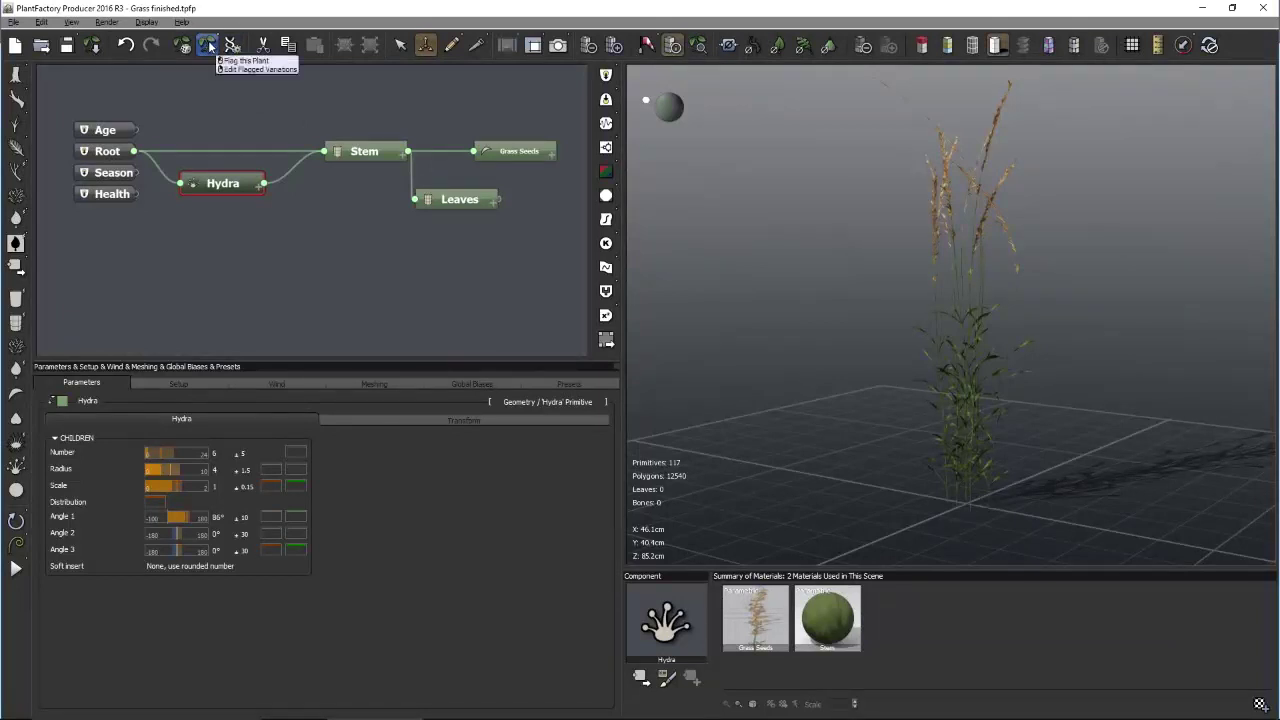
click(242, 60)
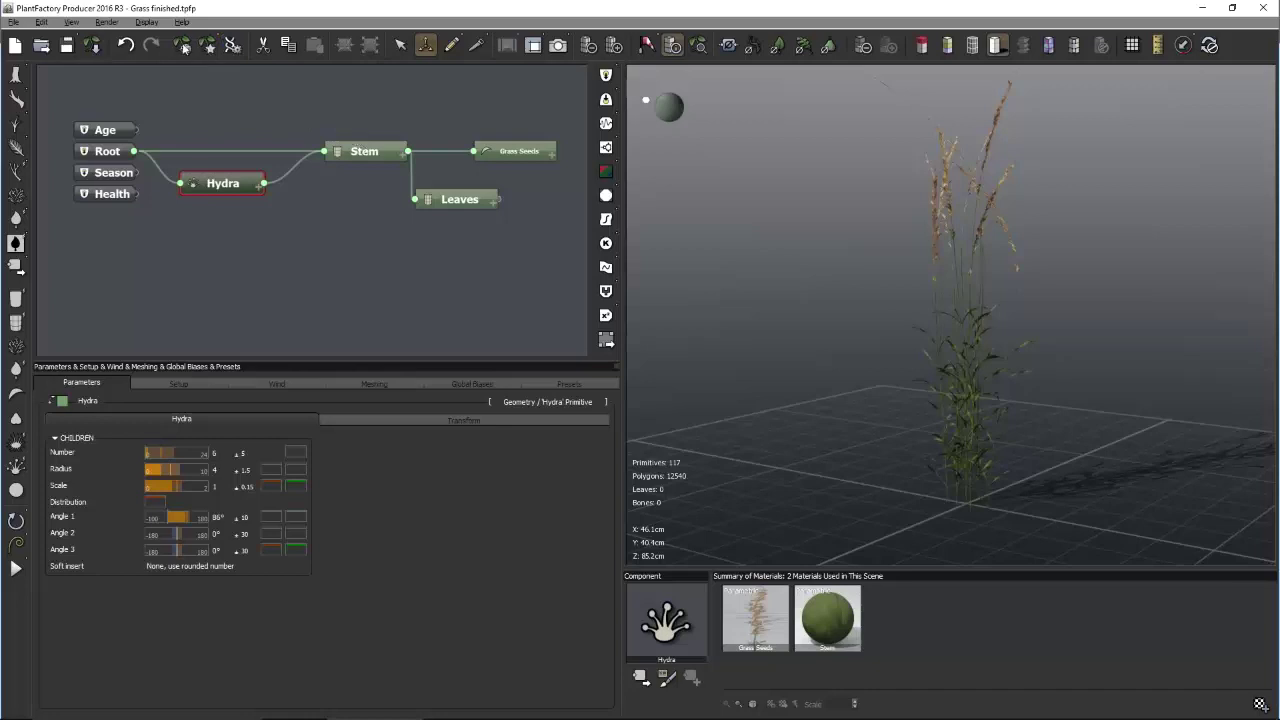
click(183, 47)
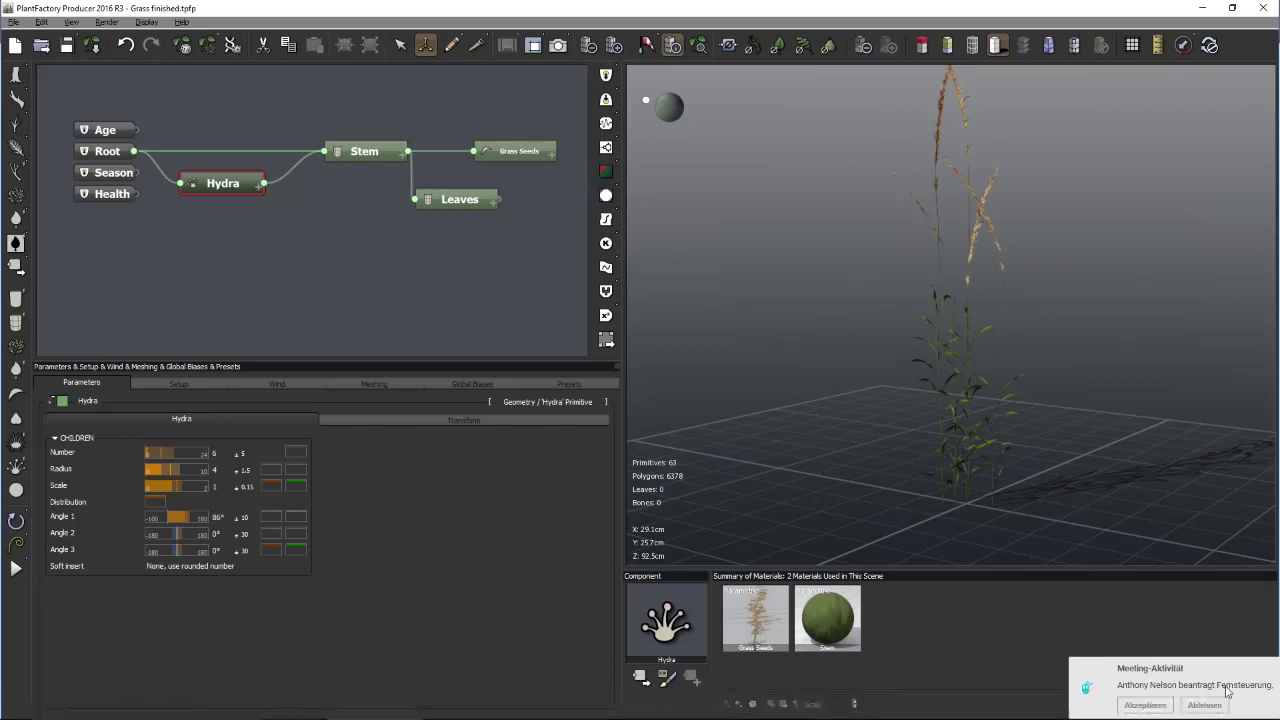
click(1194, 703)
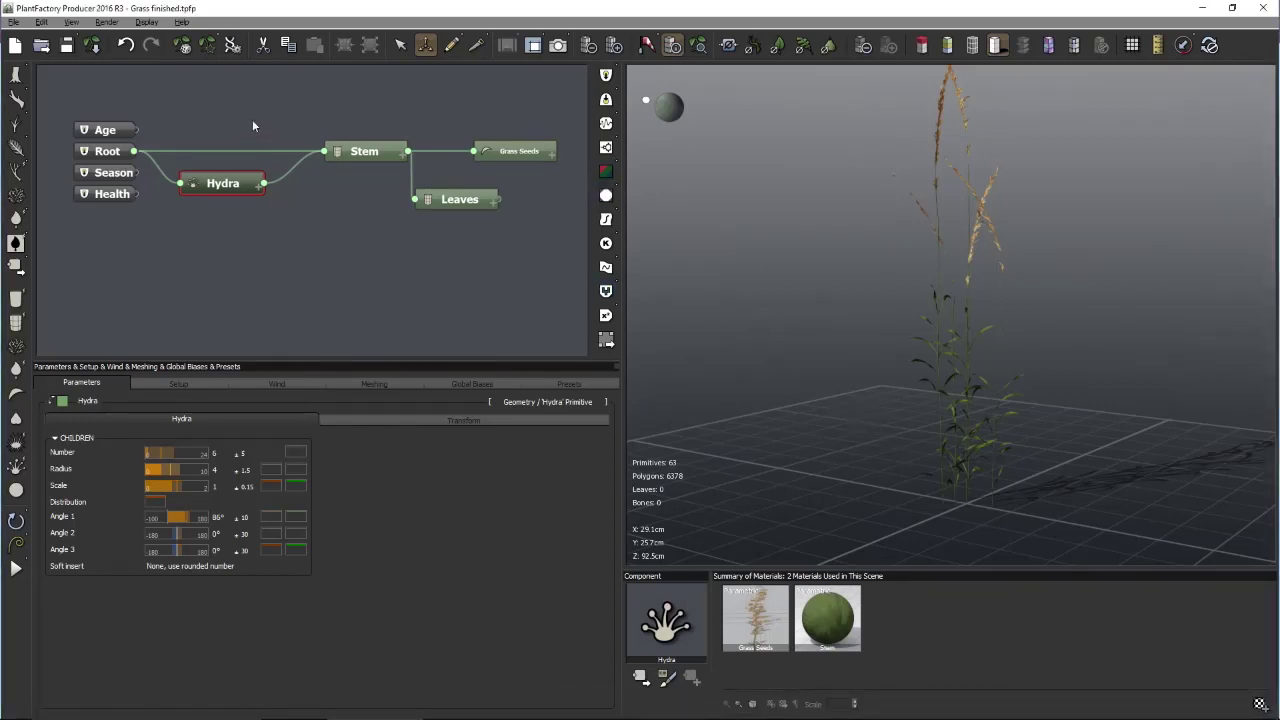
Flag another variation and generate several more grass variations
click(182, 46)
click(207, 45)
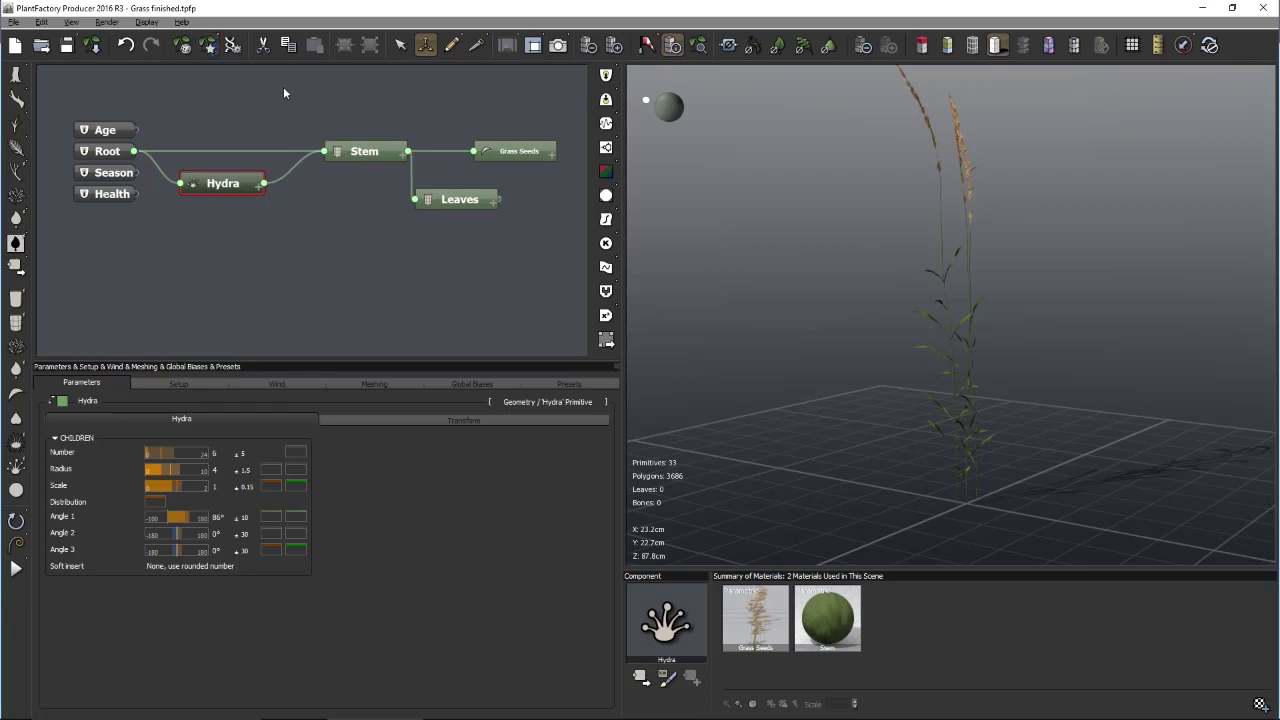
click(188, 50)
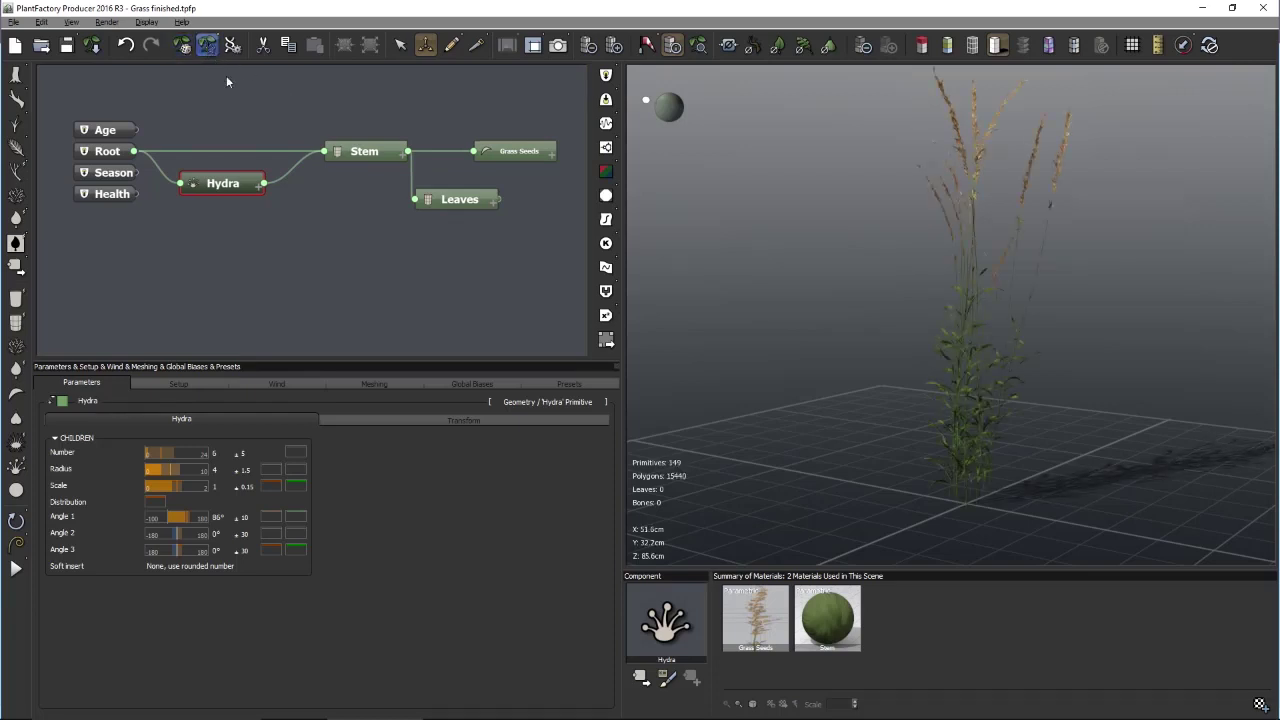
click(183, 46)
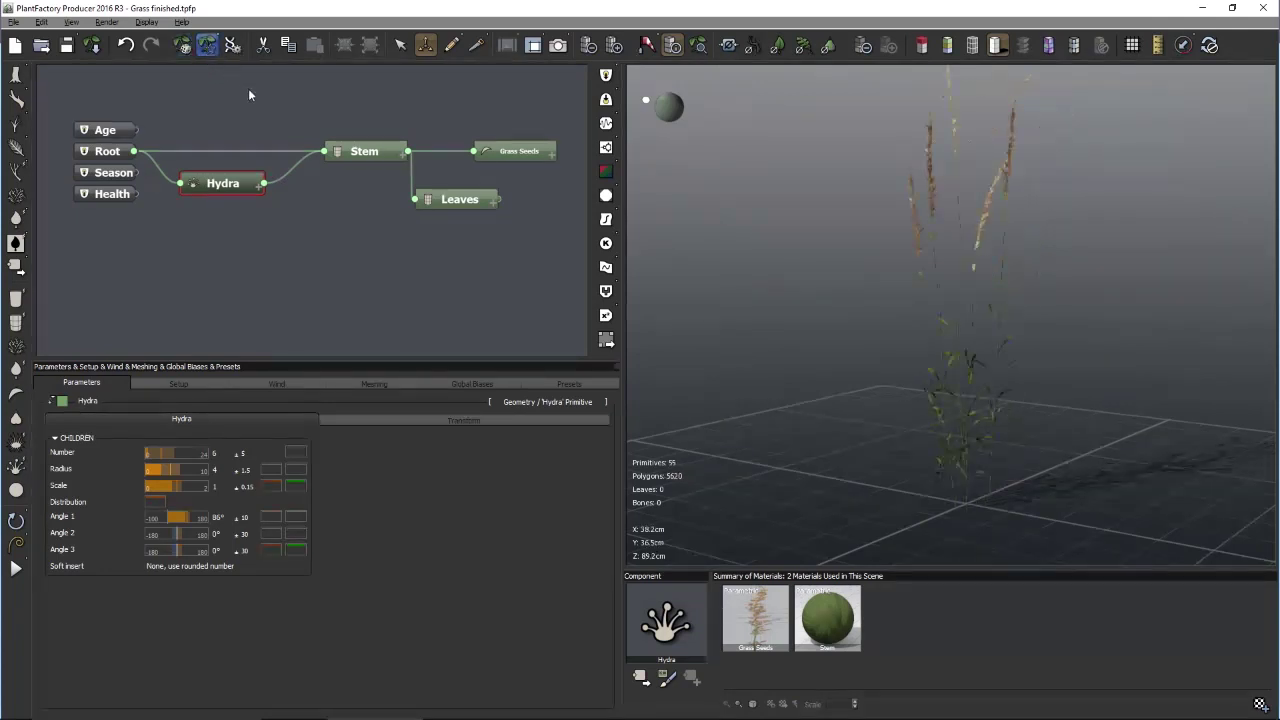
click(184, 48)
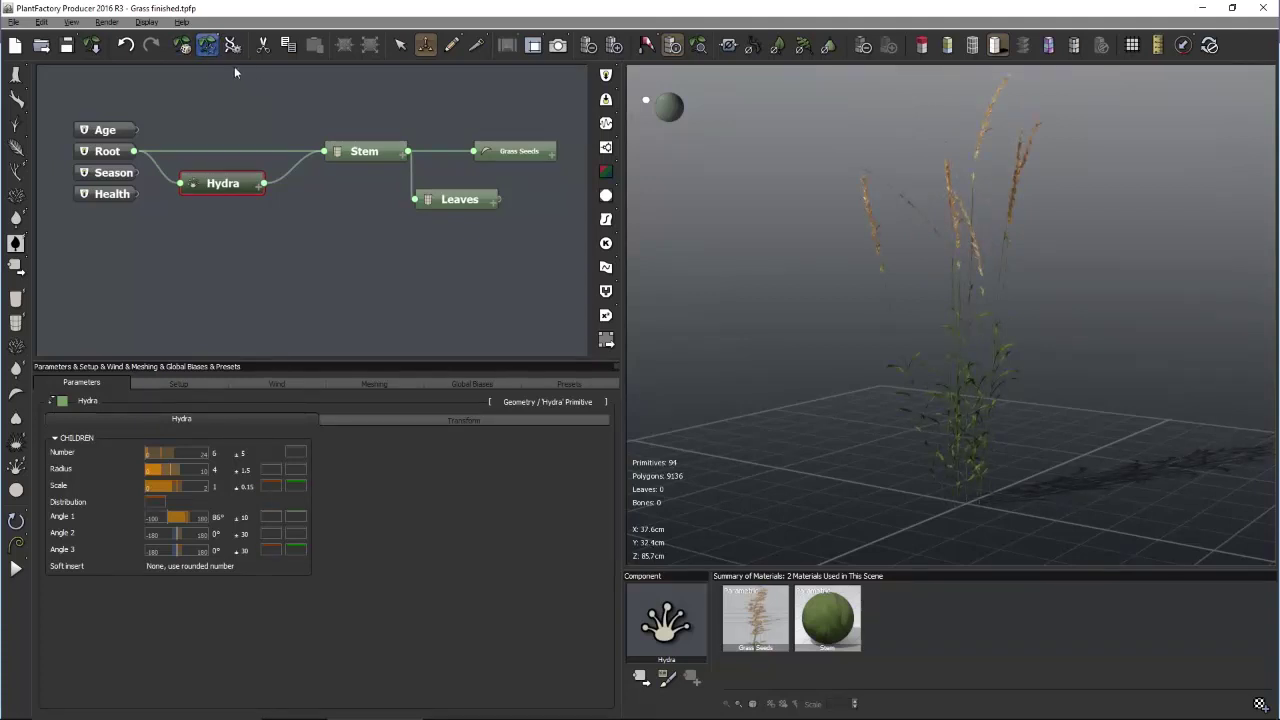
Review the flagged variations, then orbit around the new grass variation
click(208, 45)
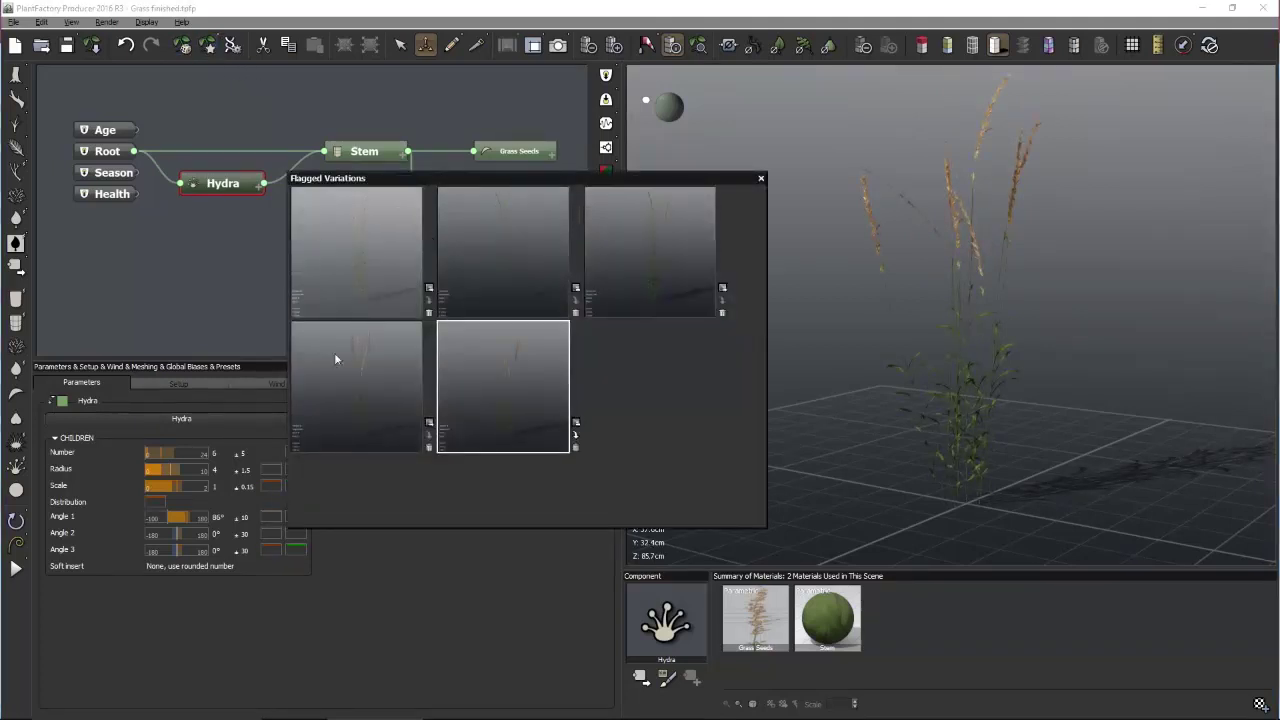
click(761, 178)
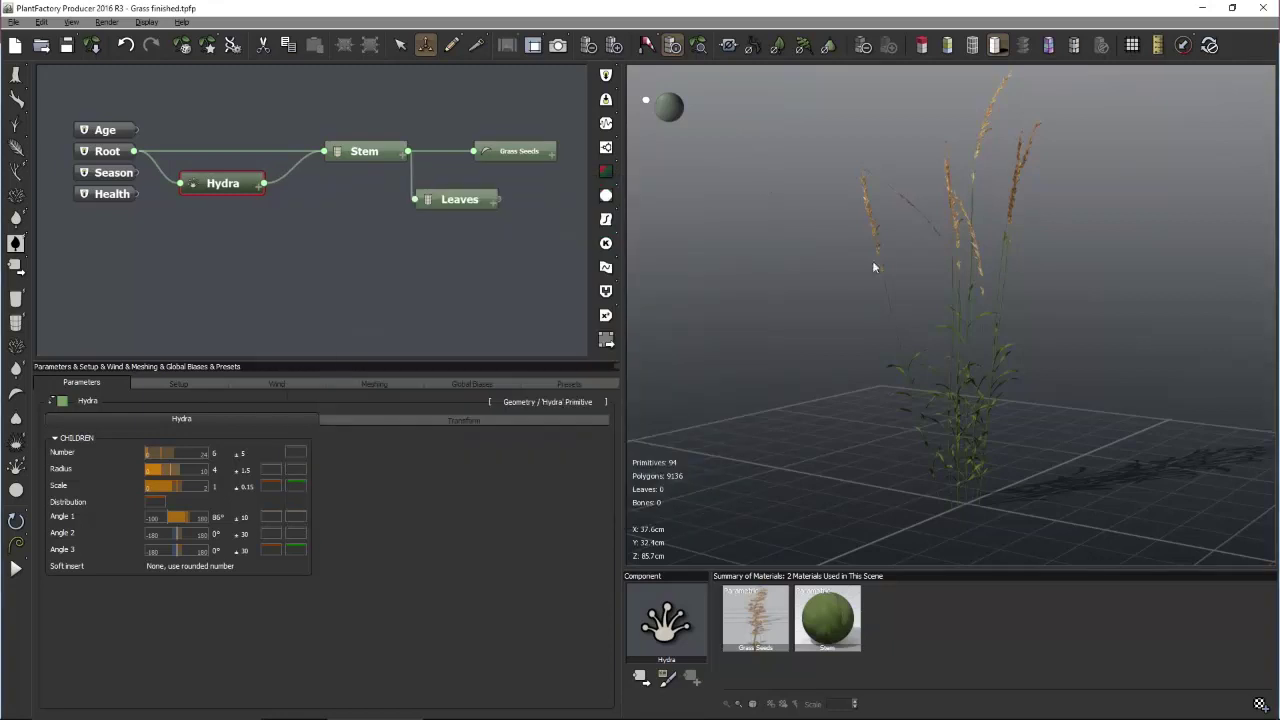
drag(1037, 356, 1161, 365)
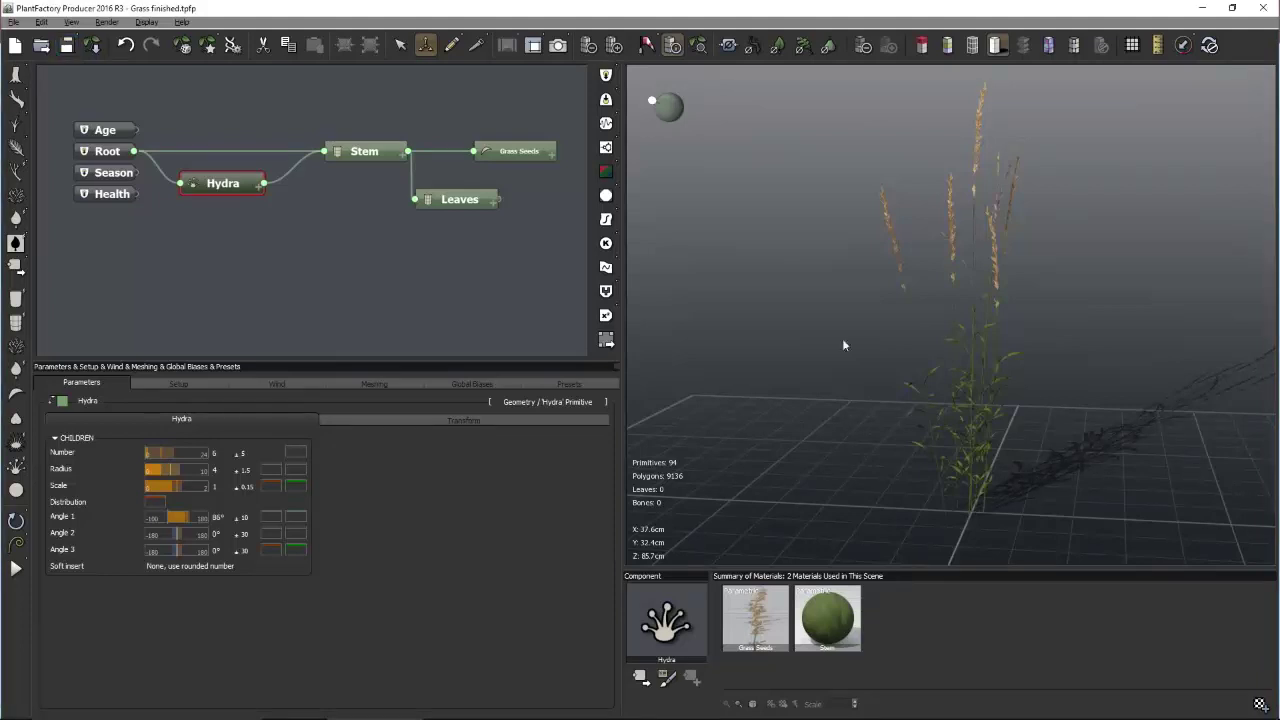
drag(848, 329, 816, 331)
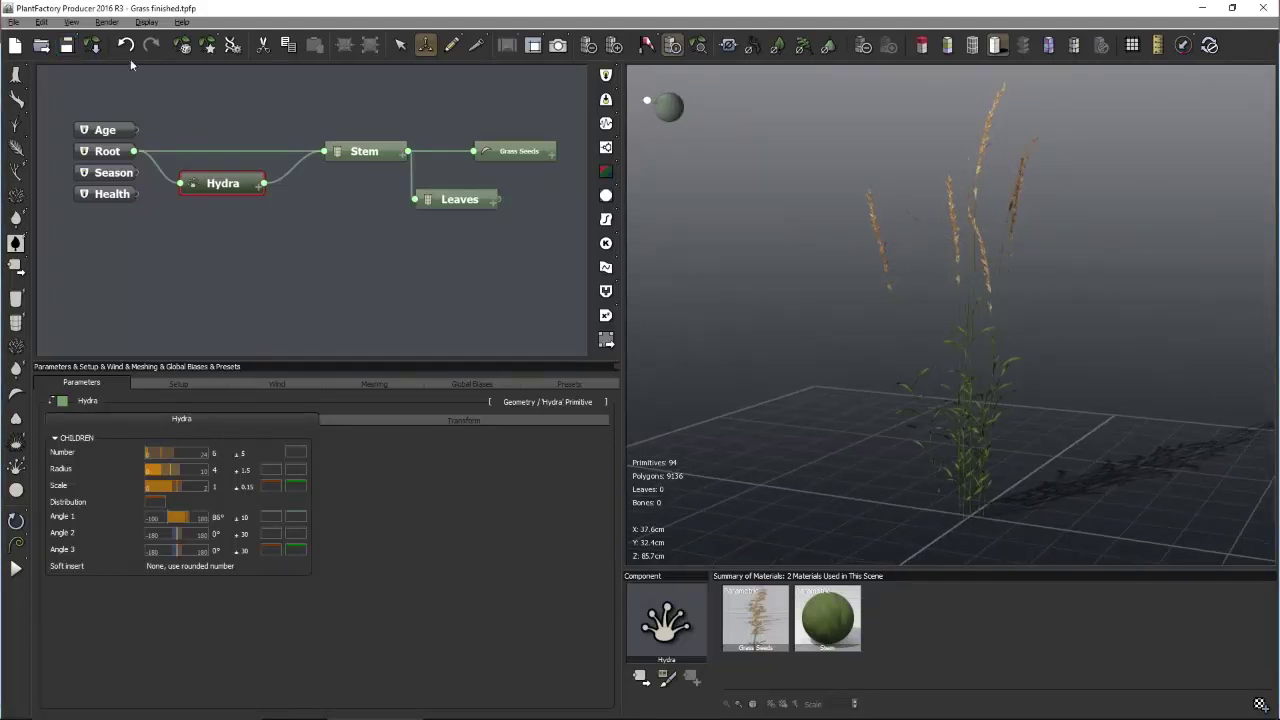
click(14, 22)
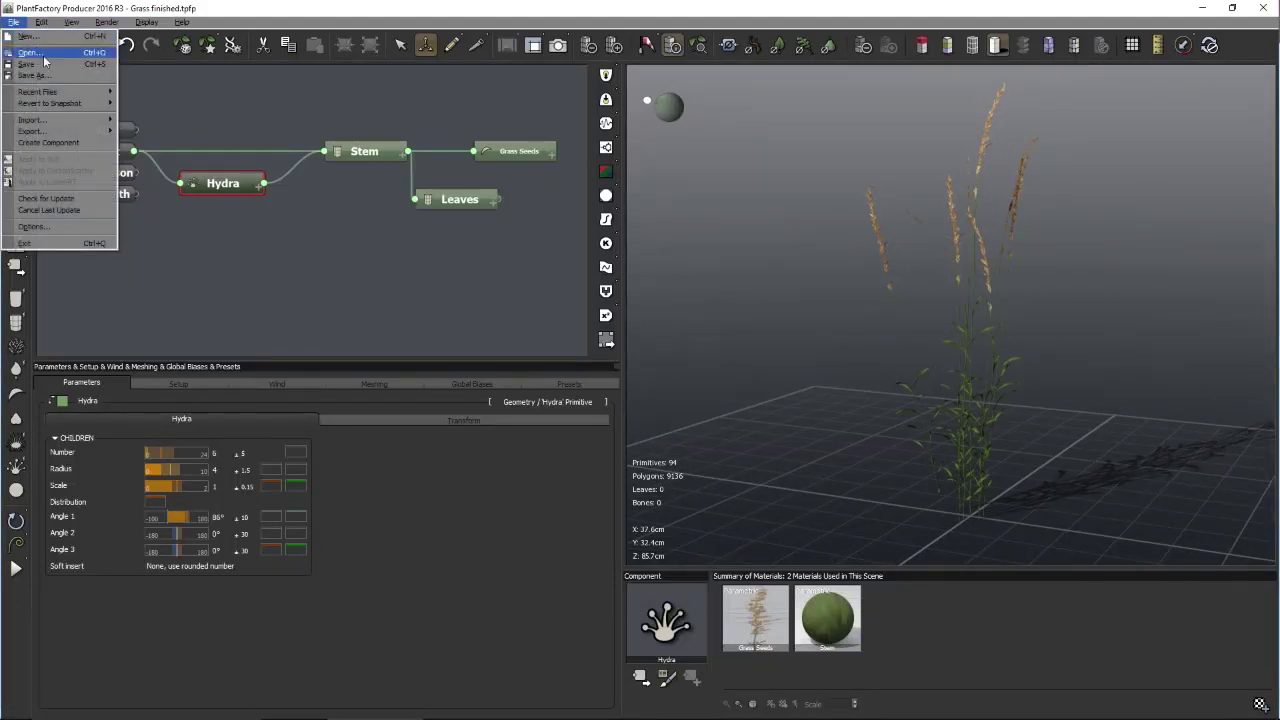
Start a mesh export of the plant, keeping Custom export settings
mouse_move(78, 135)
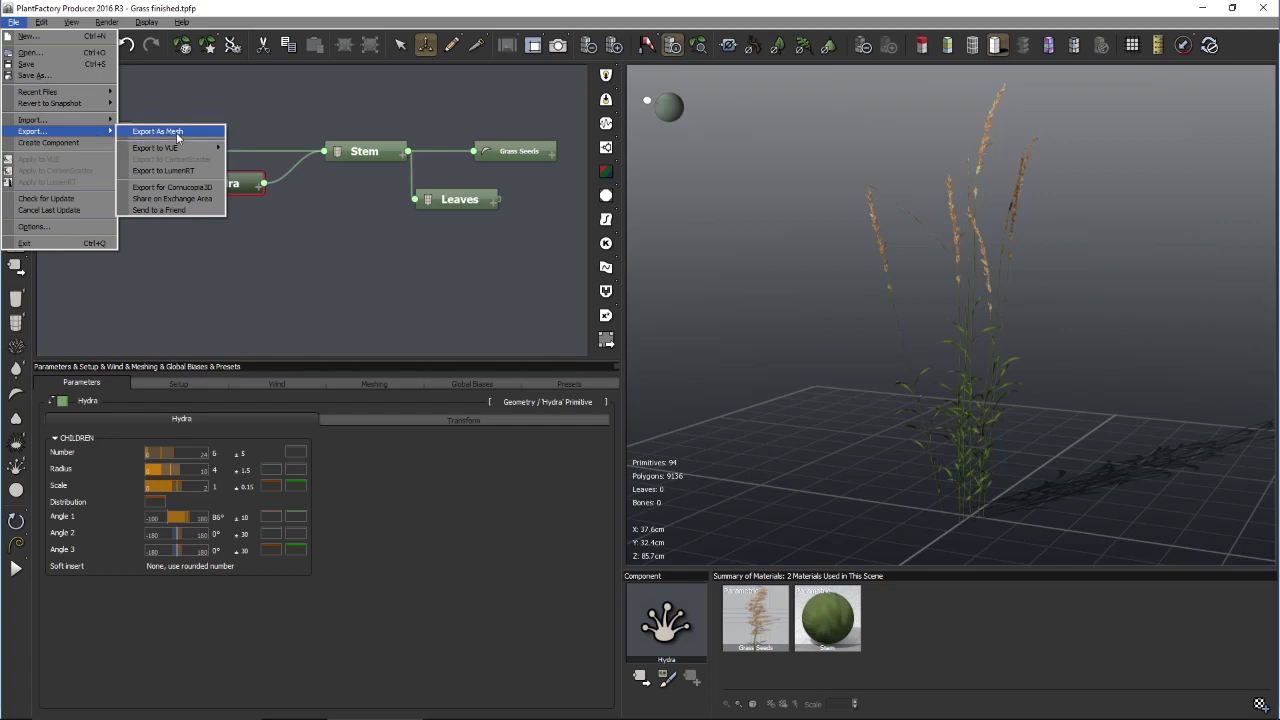
click(165, 134)
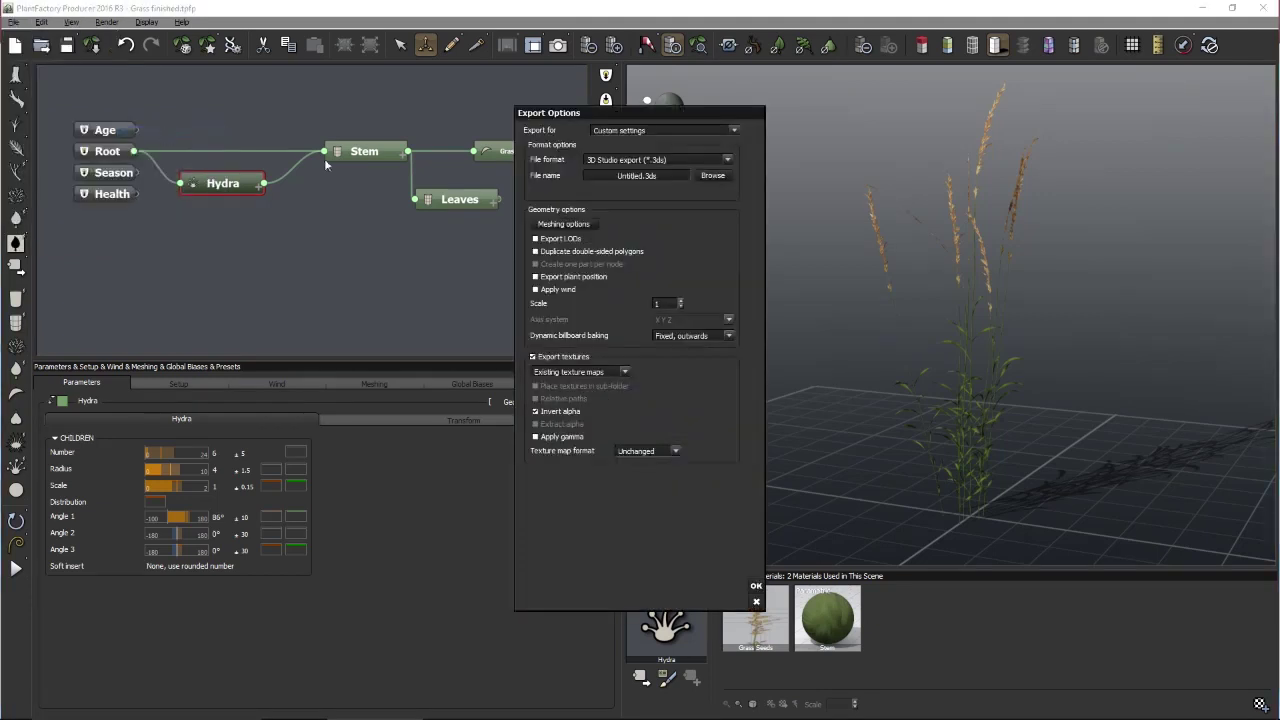
drag(680, 116, 429, 107)
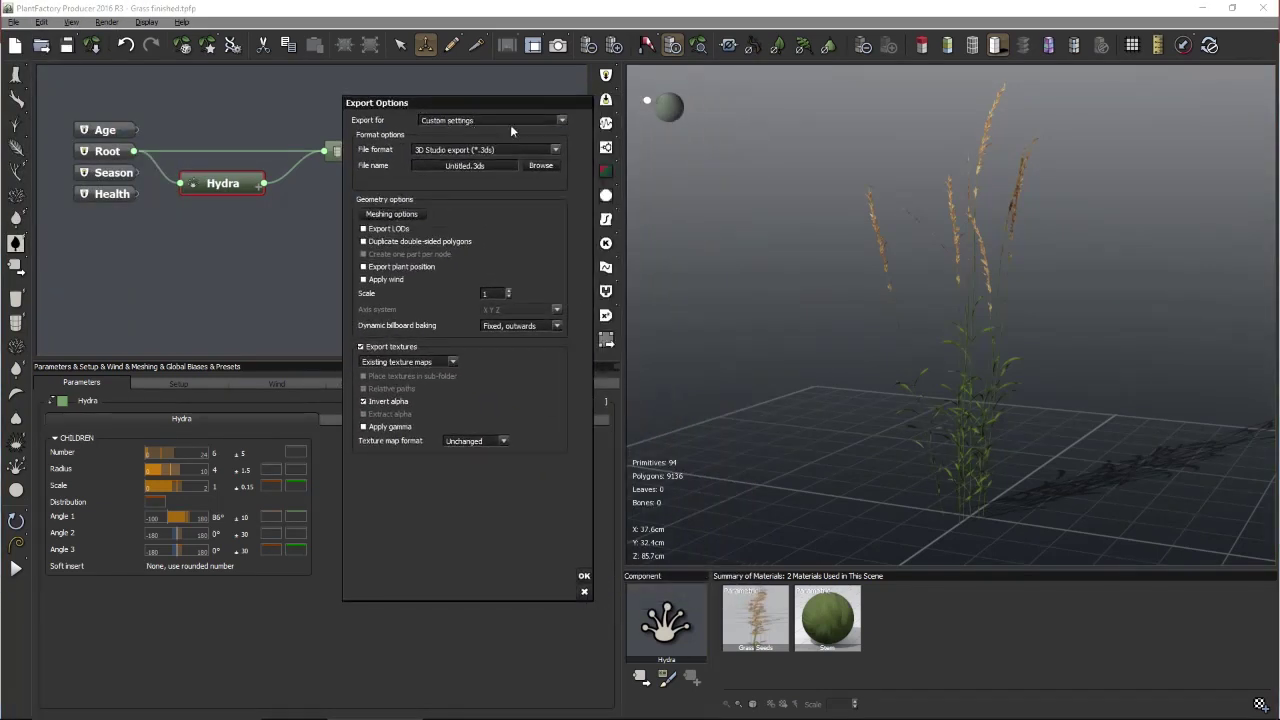
click(562, 120)
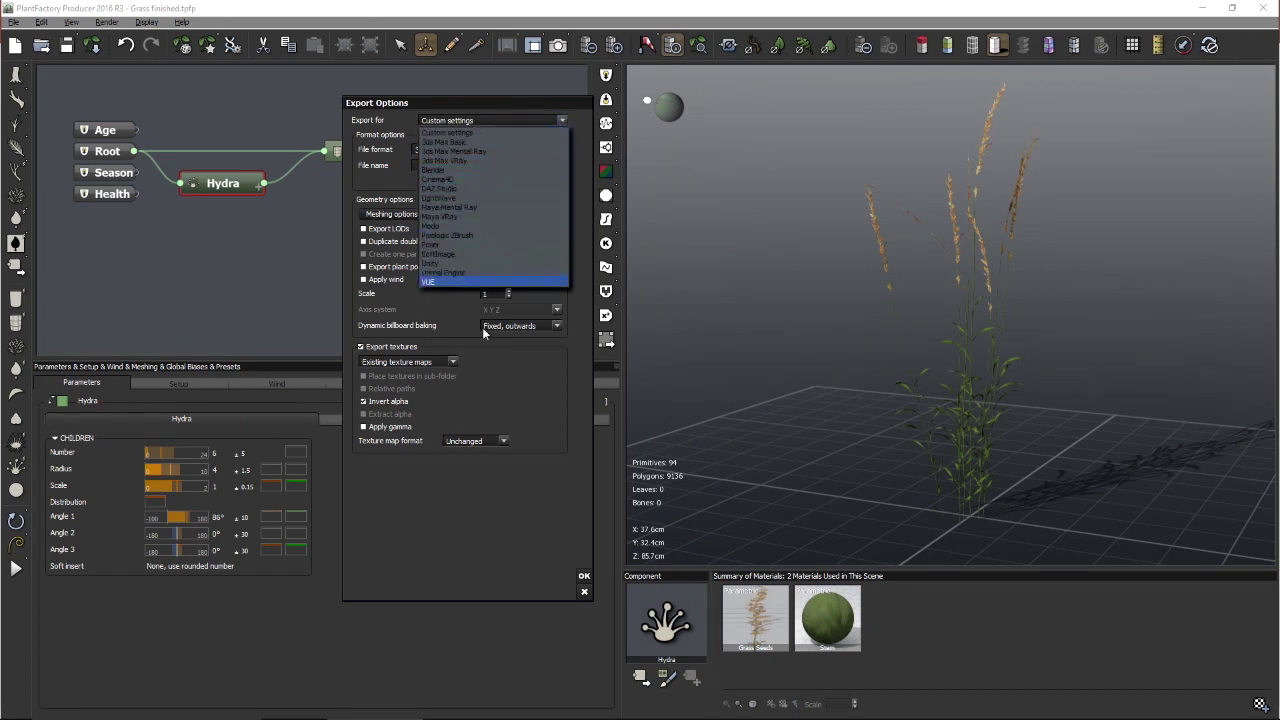
click(538, 390)
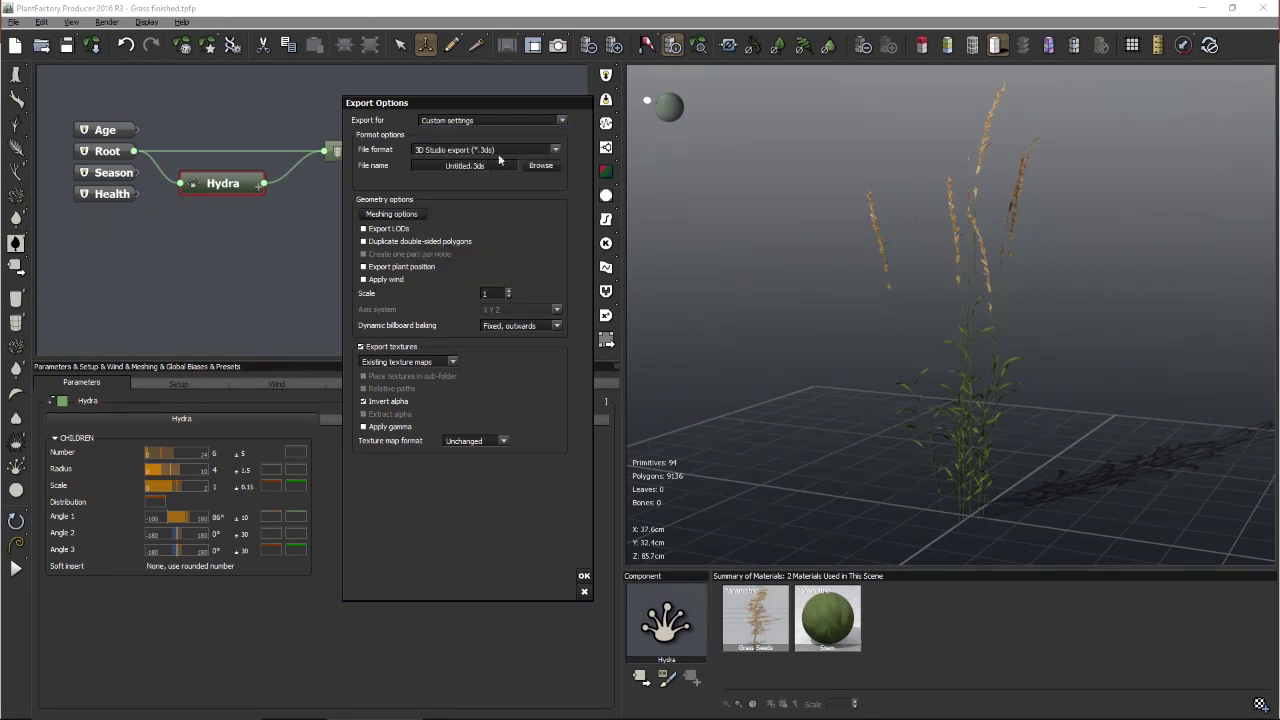
click(560, 121)
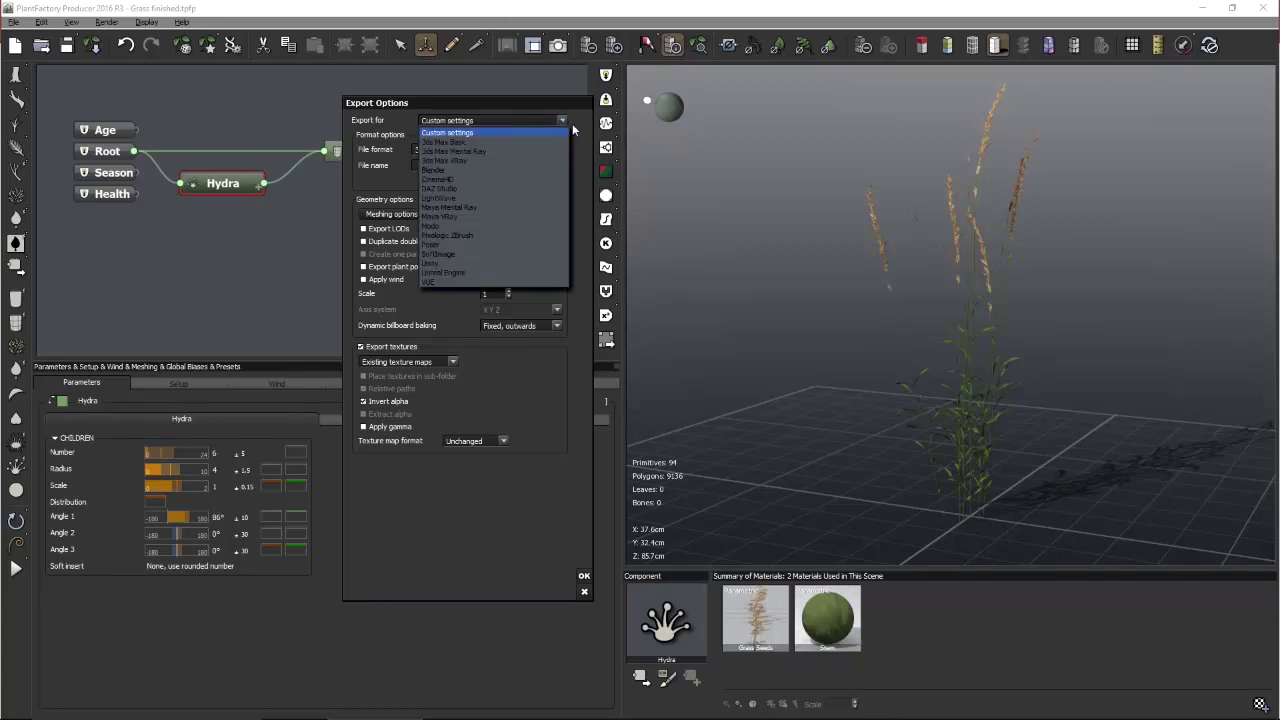
click(580, 141)
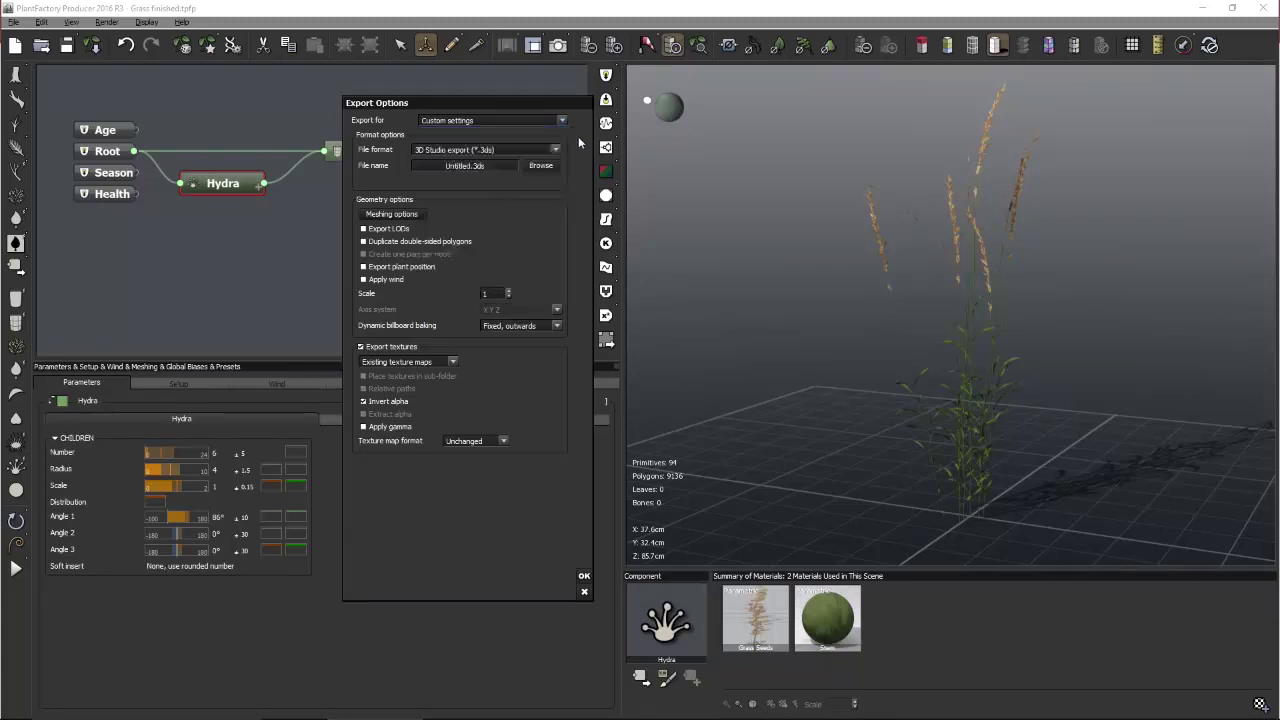
Set the export file format to Autodesk FBX export (*.fbx)
click(557, 150)
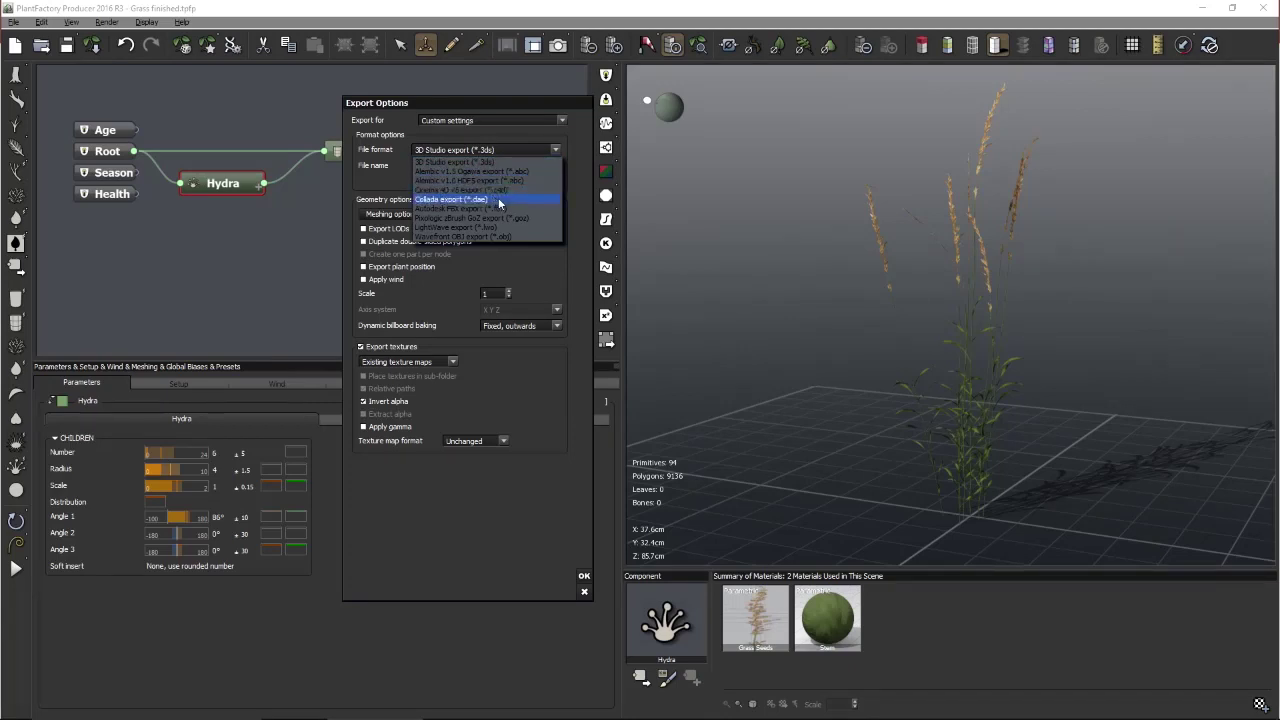
click(553, 258)
click(534, 155)
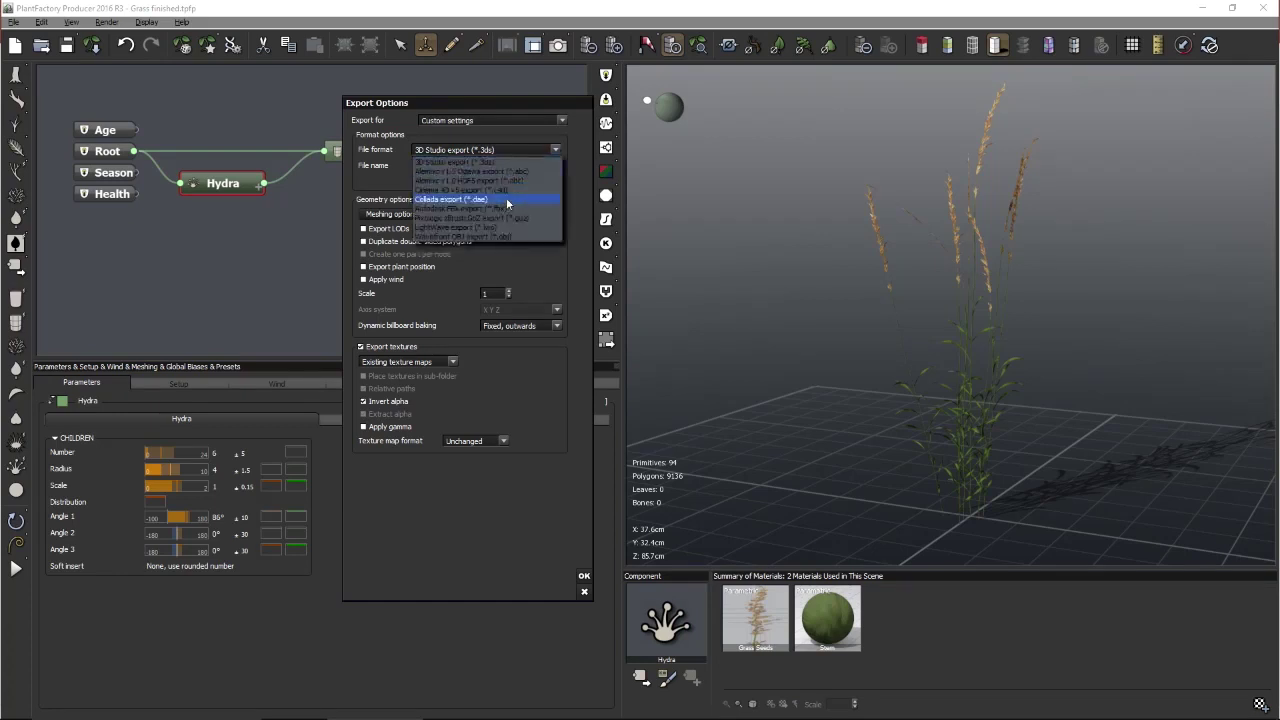
click(516, 206)
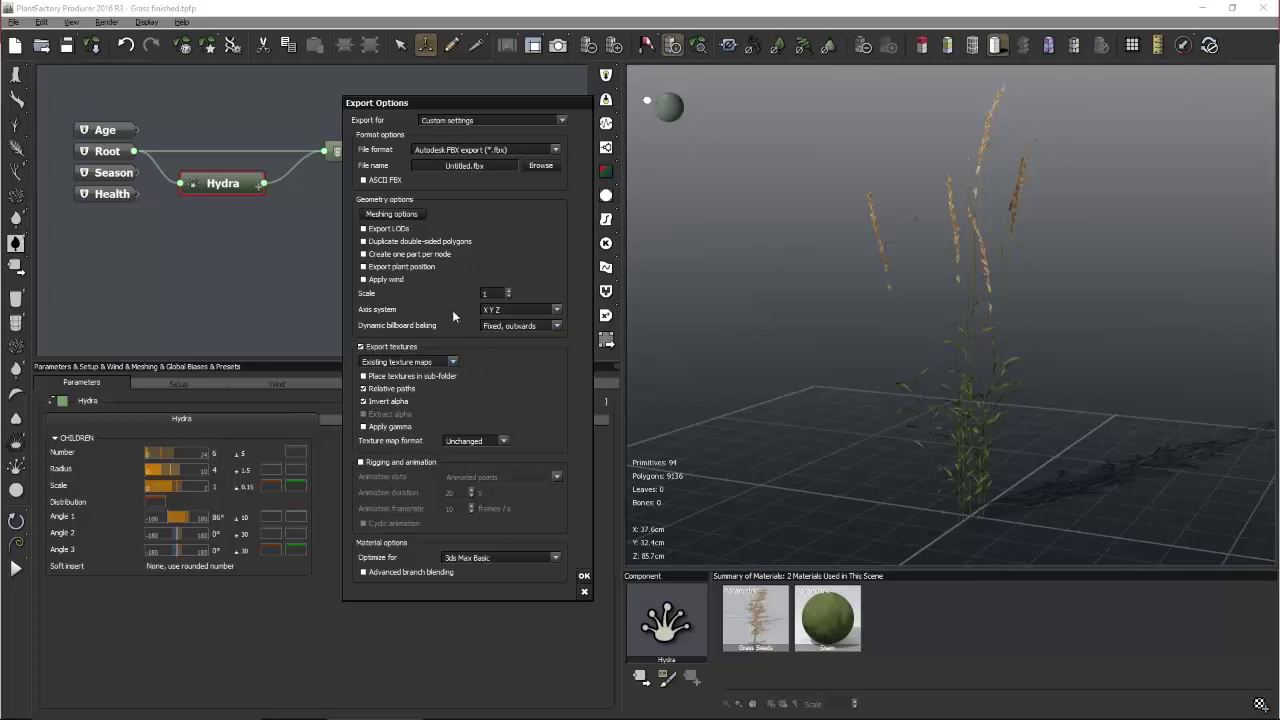
click(556, 310)
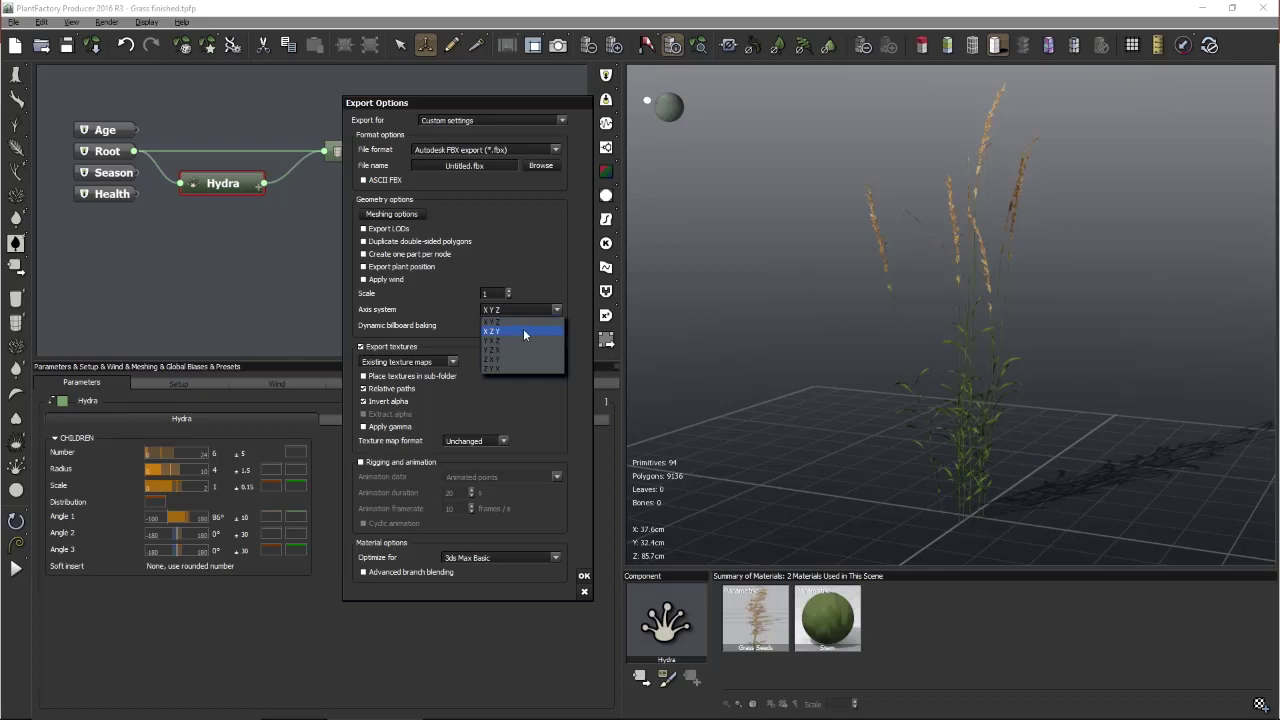
click(555, 289)
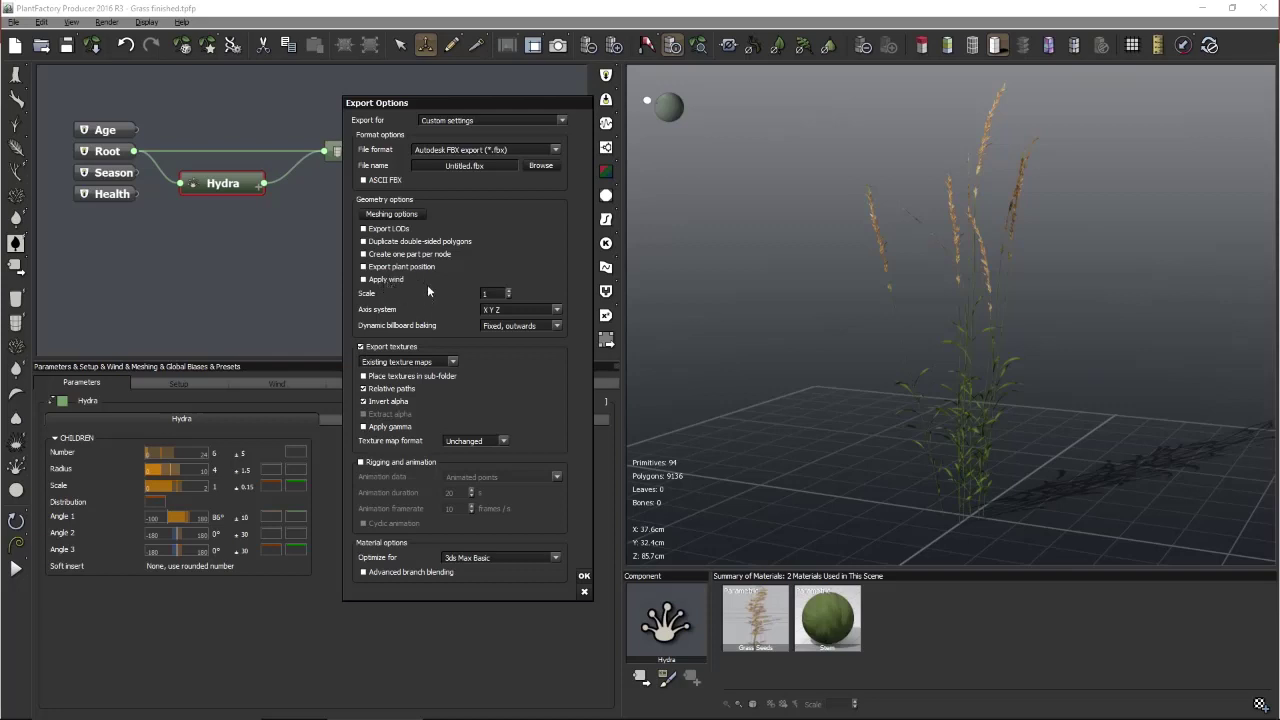
Keep the texture export mode on Existing texture maps
drag(476, 104, 518, 103)
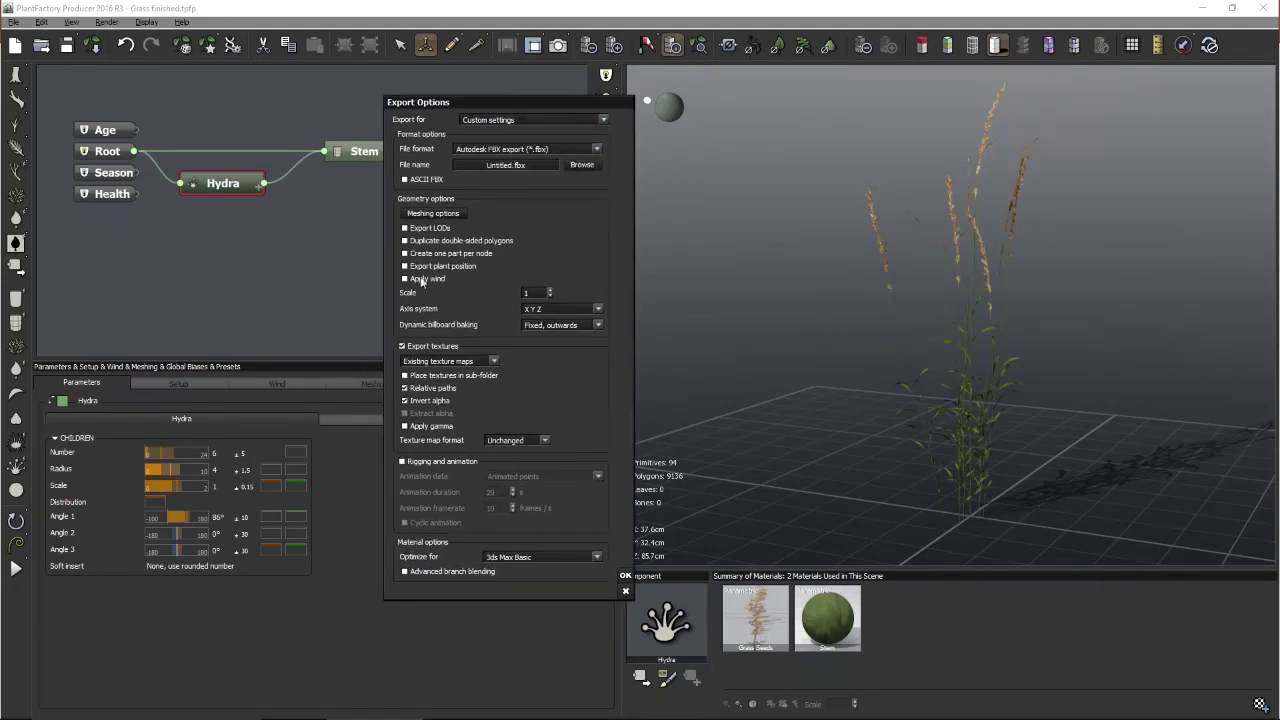
click(495, 361)
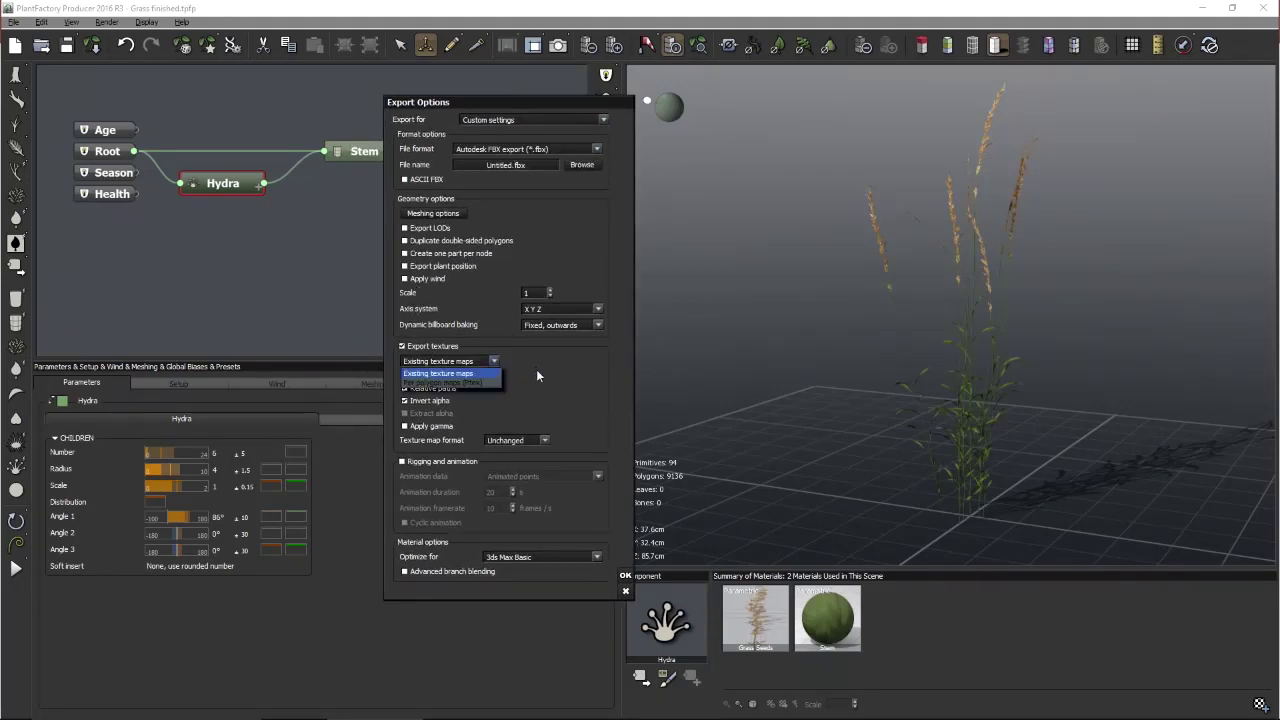
click(534, 370)
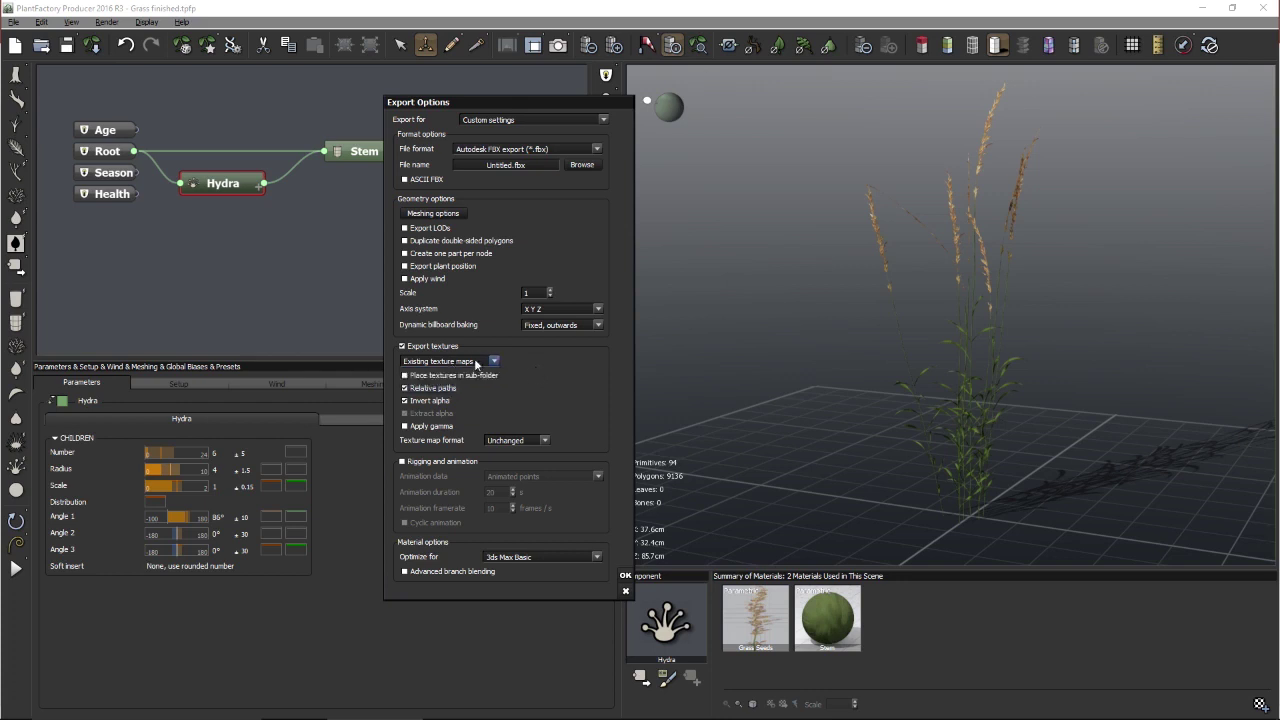
click(492, 363)
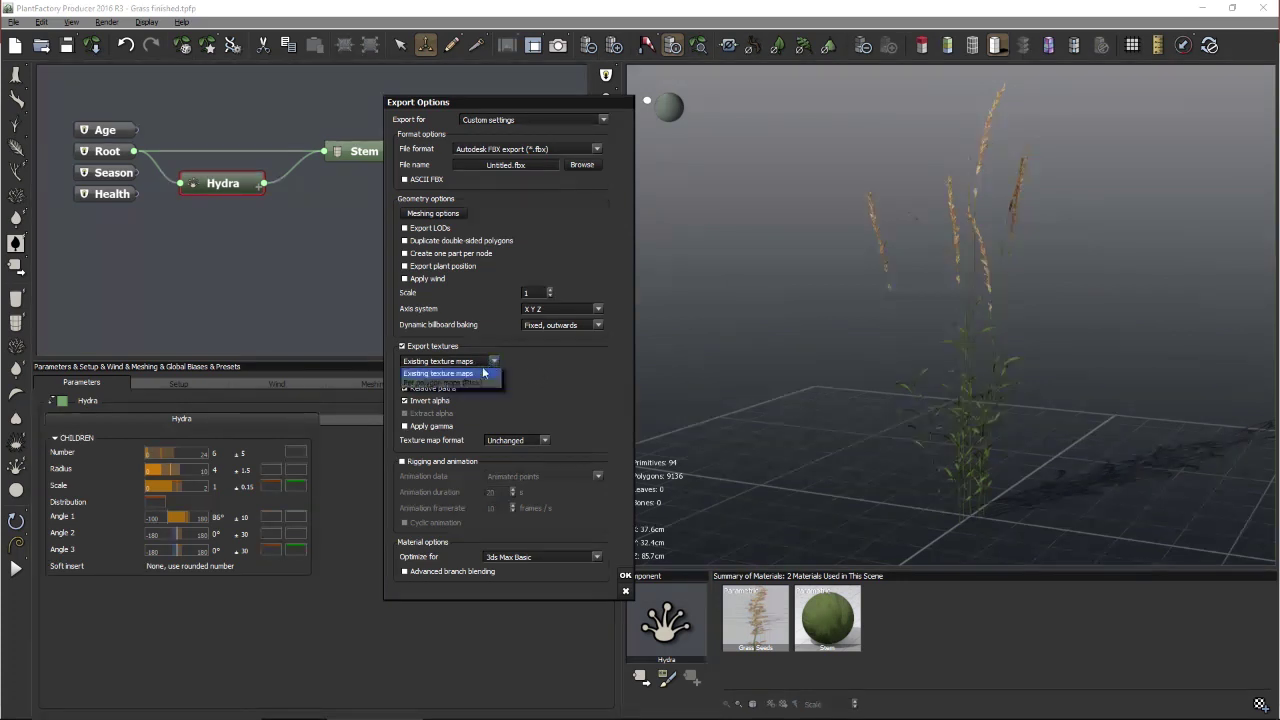
click(529, 401)
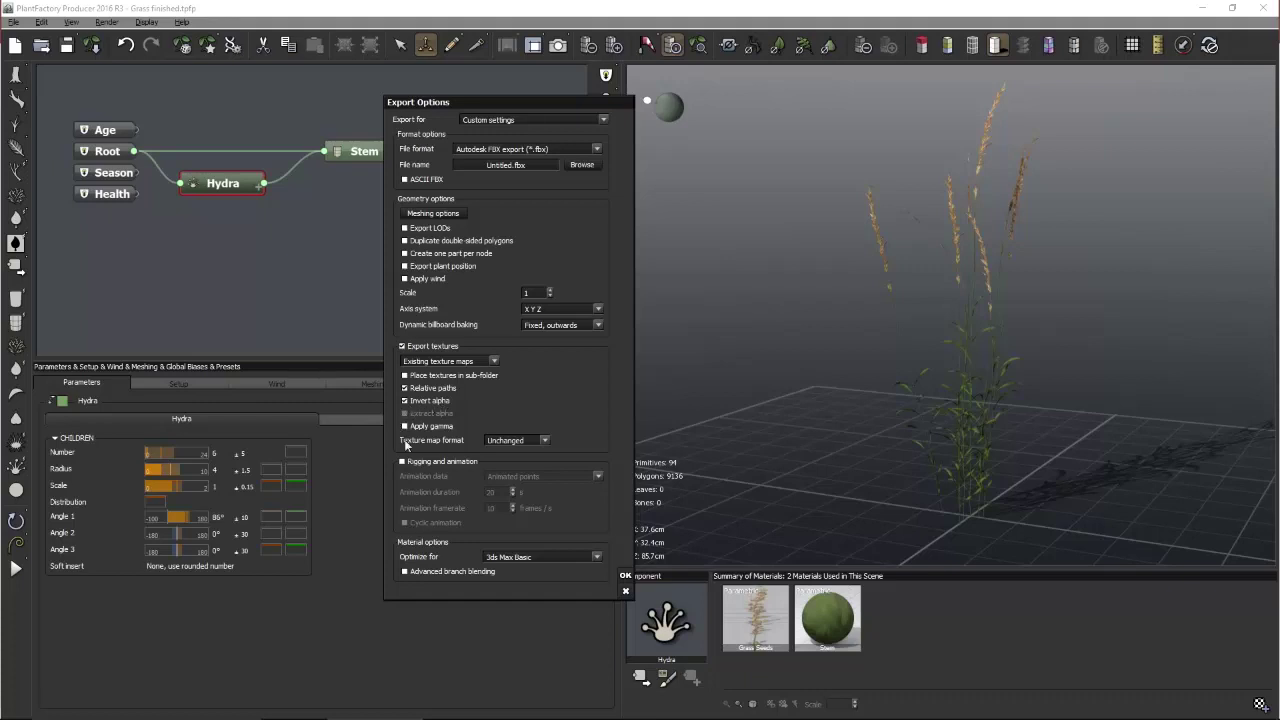
Leave the texture map format Unchanged and close Export Options without exporting
click(544, 441)
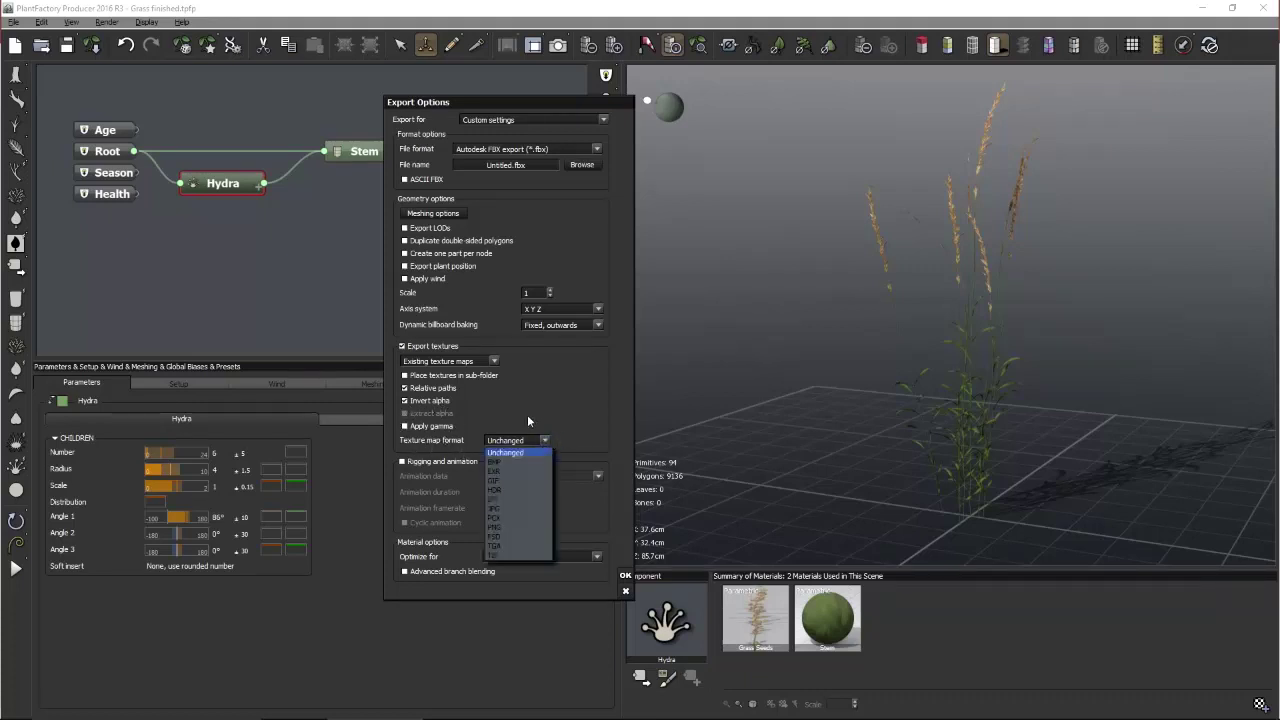
click(527, 414)
click(534, 442)
click(531, 412)
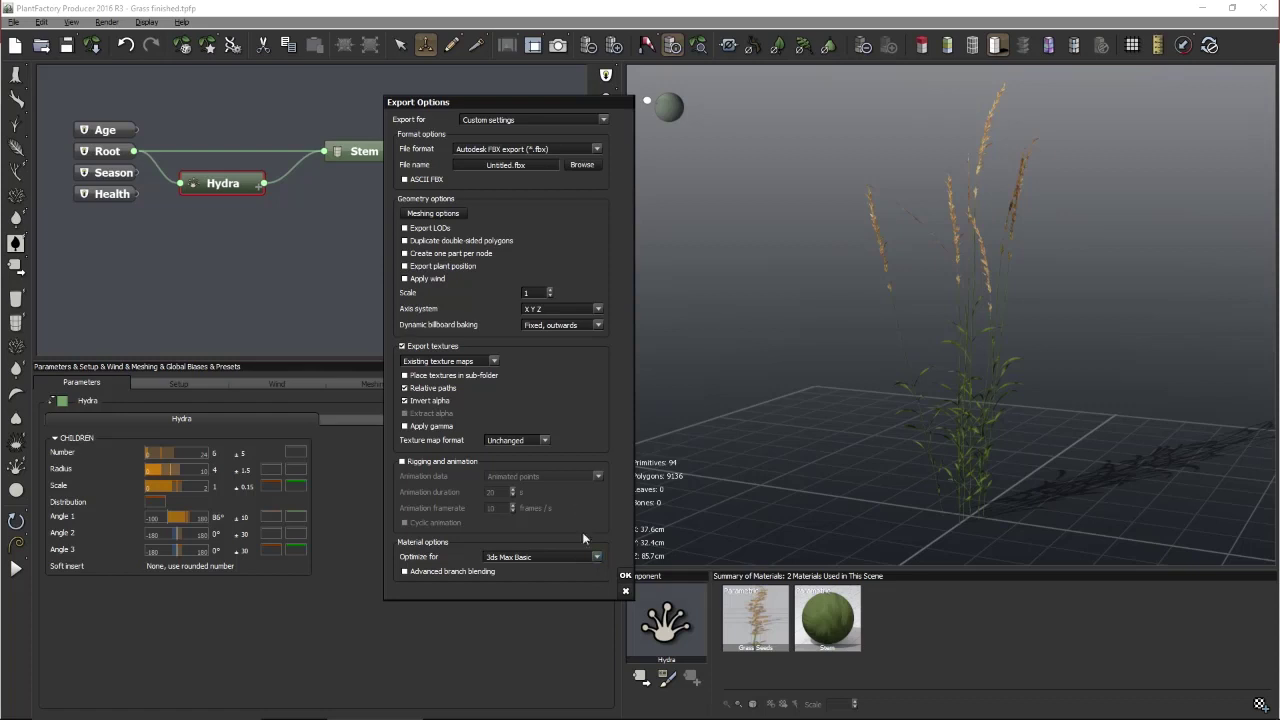
click(625, 591)
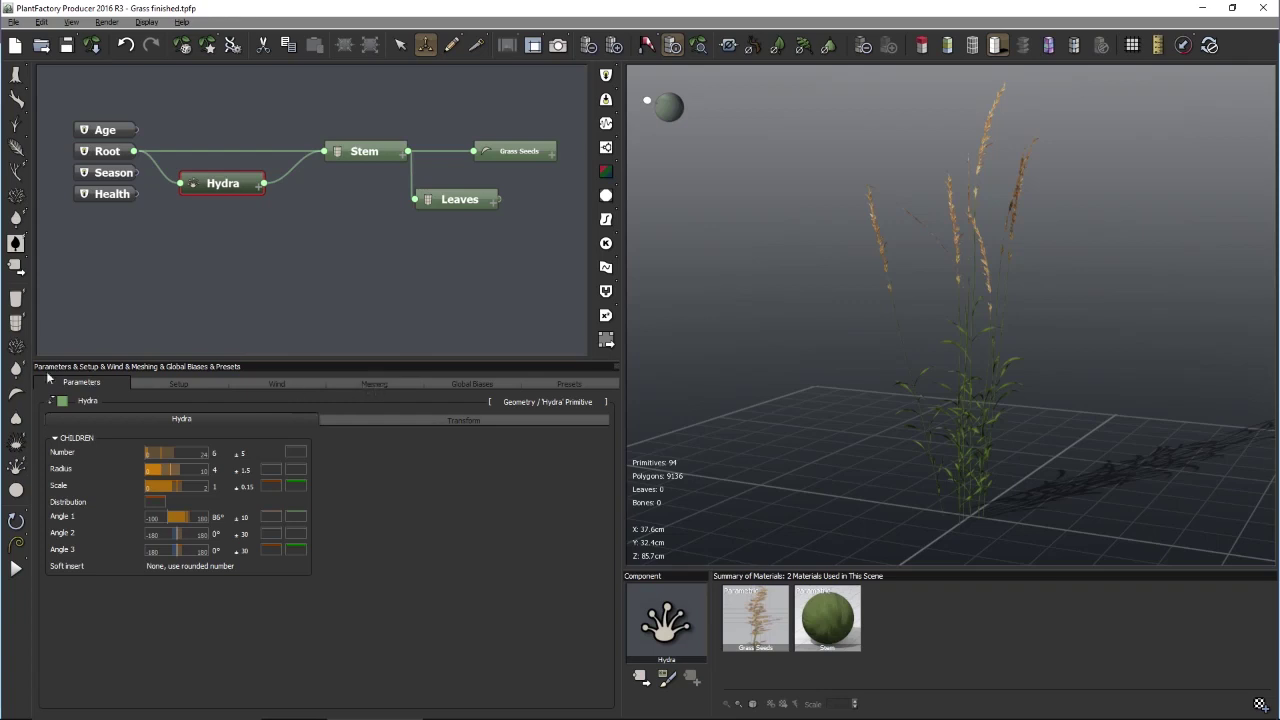
Show the grass Meshing settings with Realtime geometry target and 4 LOD levels
click(360, 386)
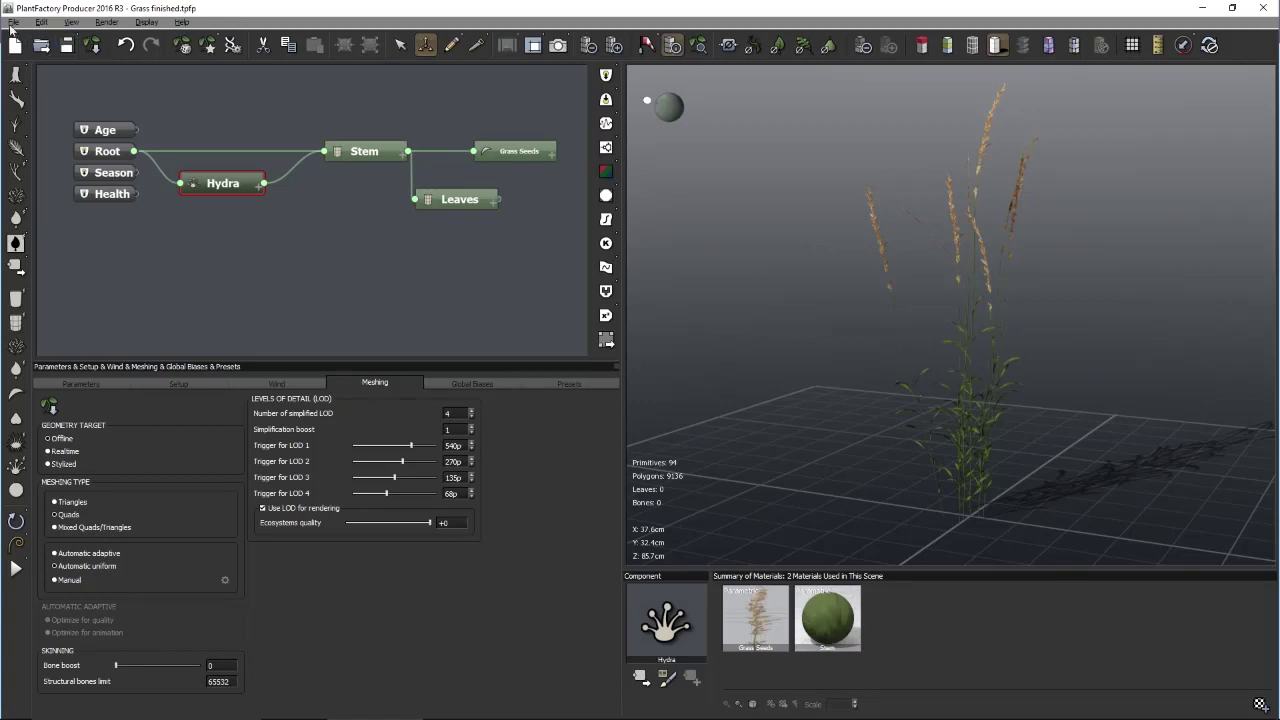
click(11, 23)
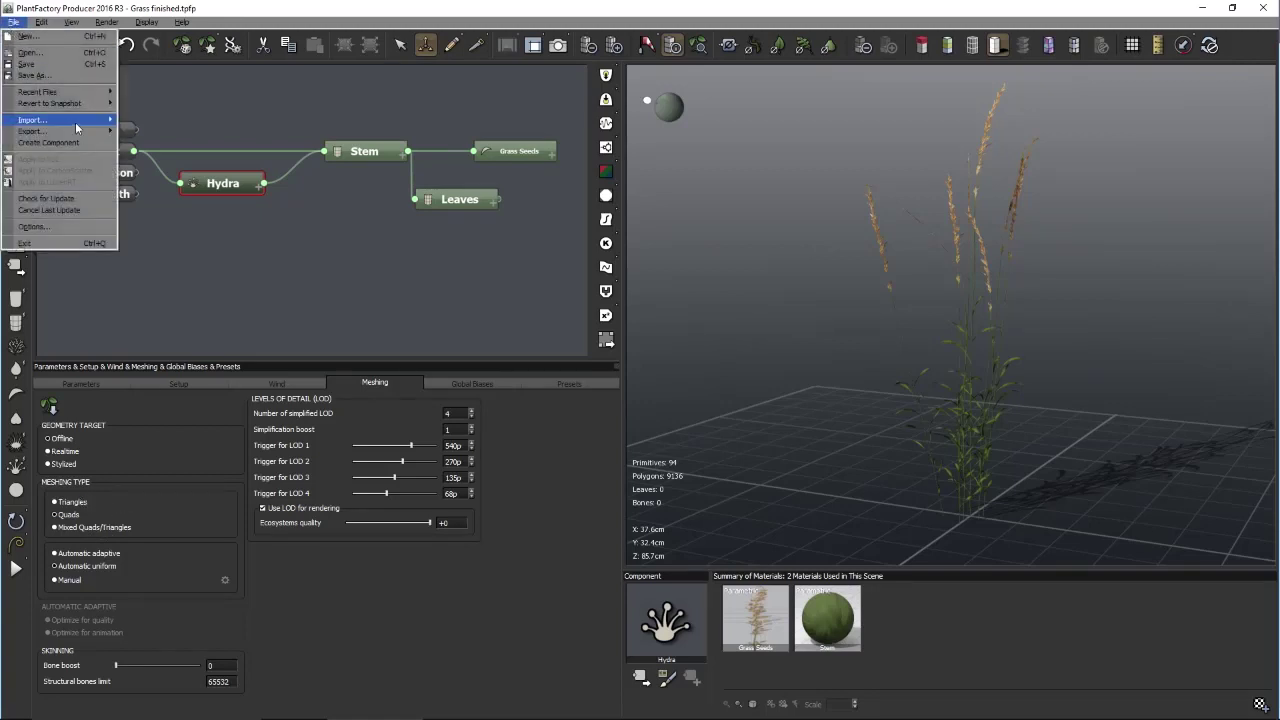
Start a mesh export in Autodesk FBX format with rigging and animation included
mouse_move(70, 122)
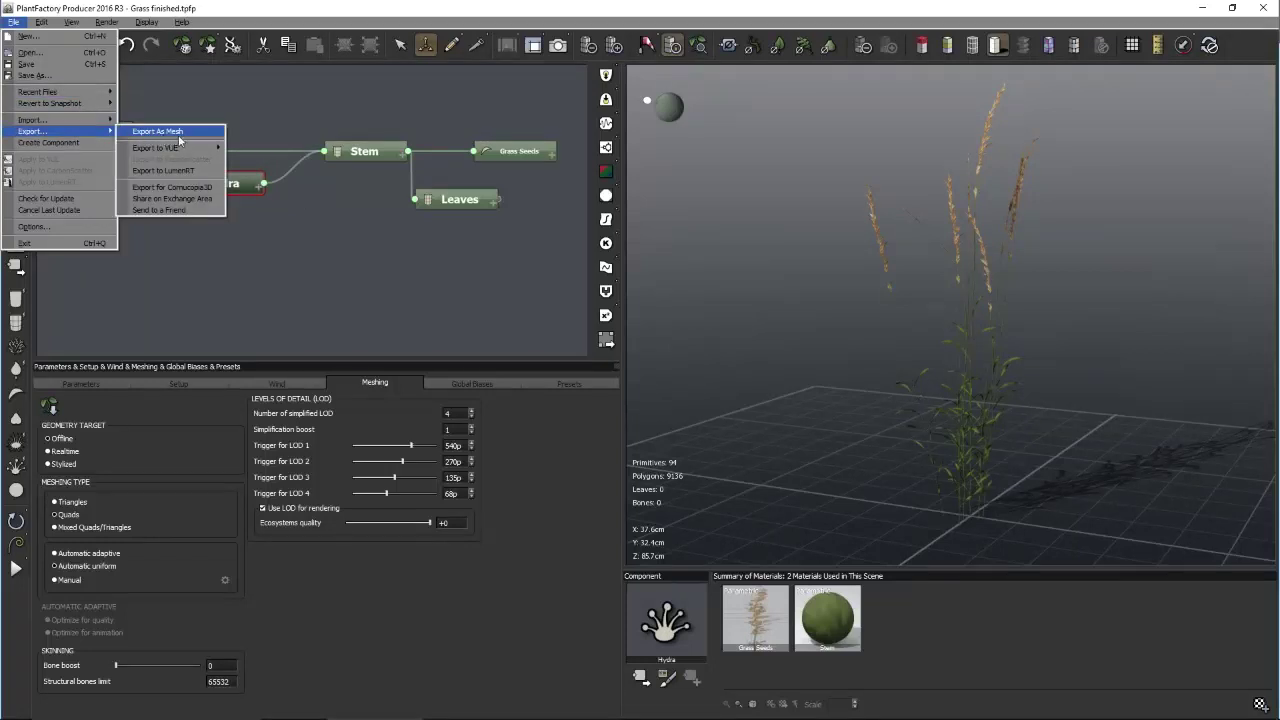
click(178, 134)
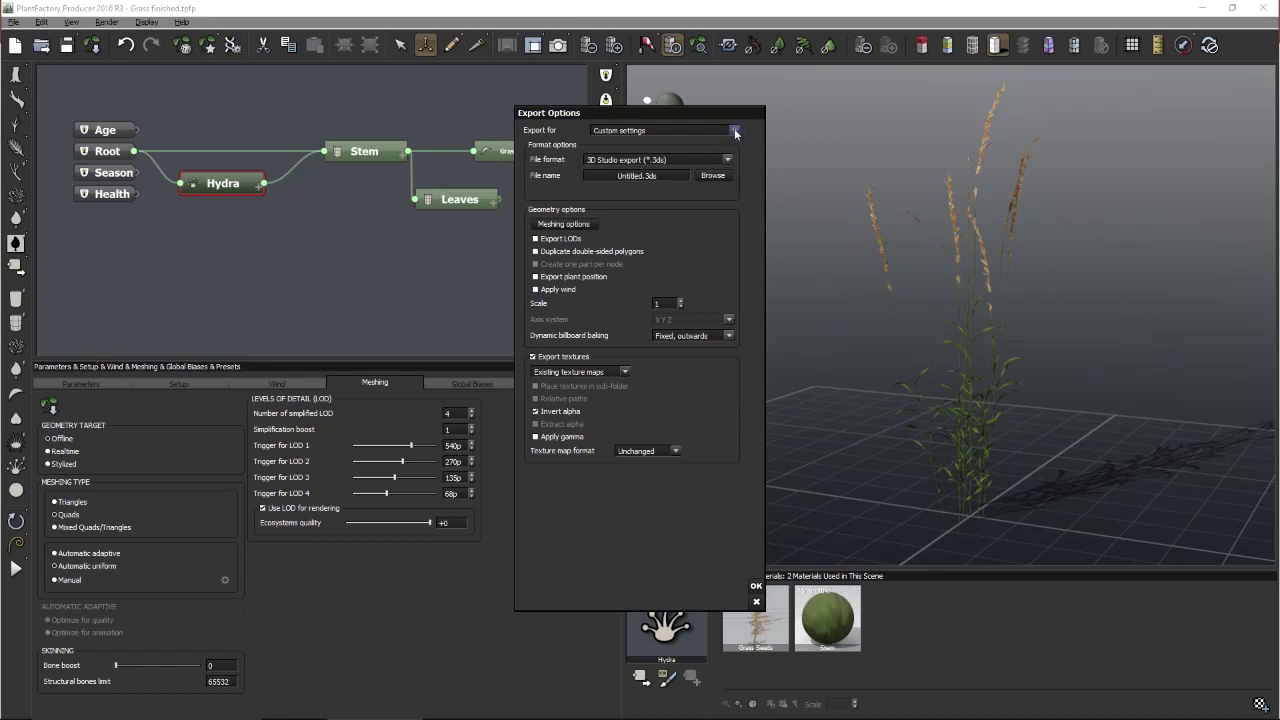
click(727, 161)
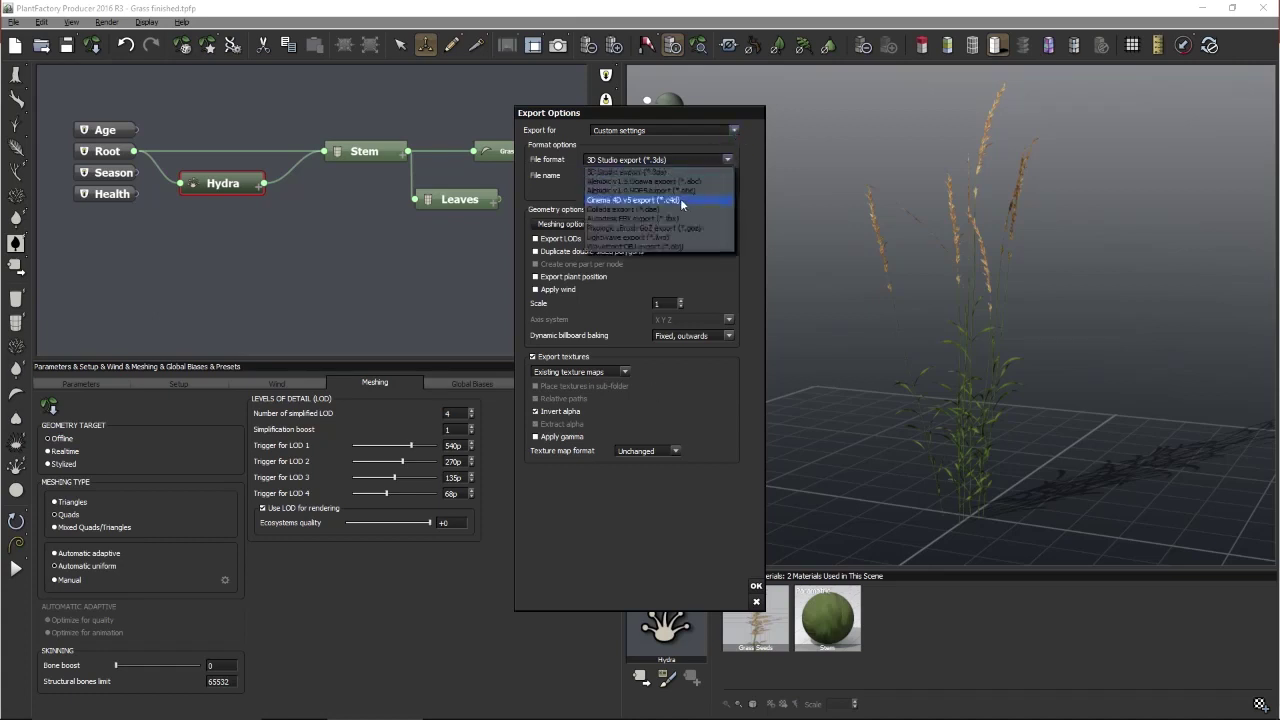
click(672, 218)
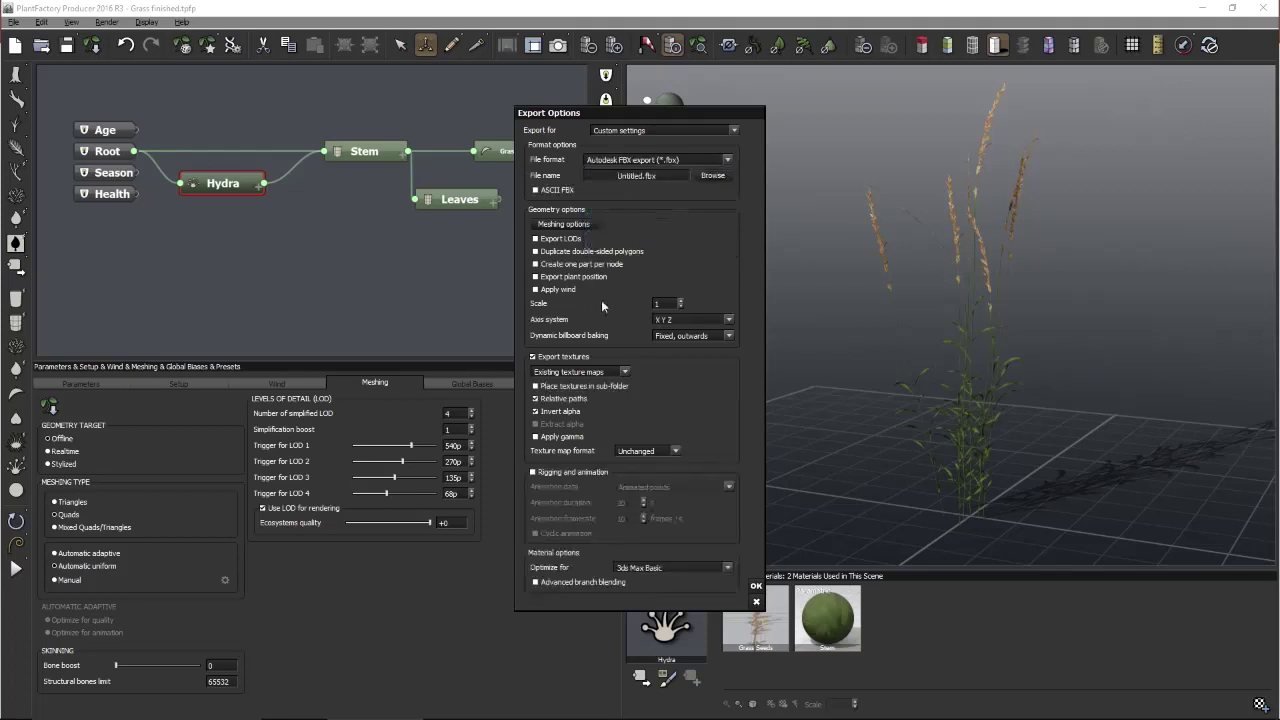
click(592, 474)
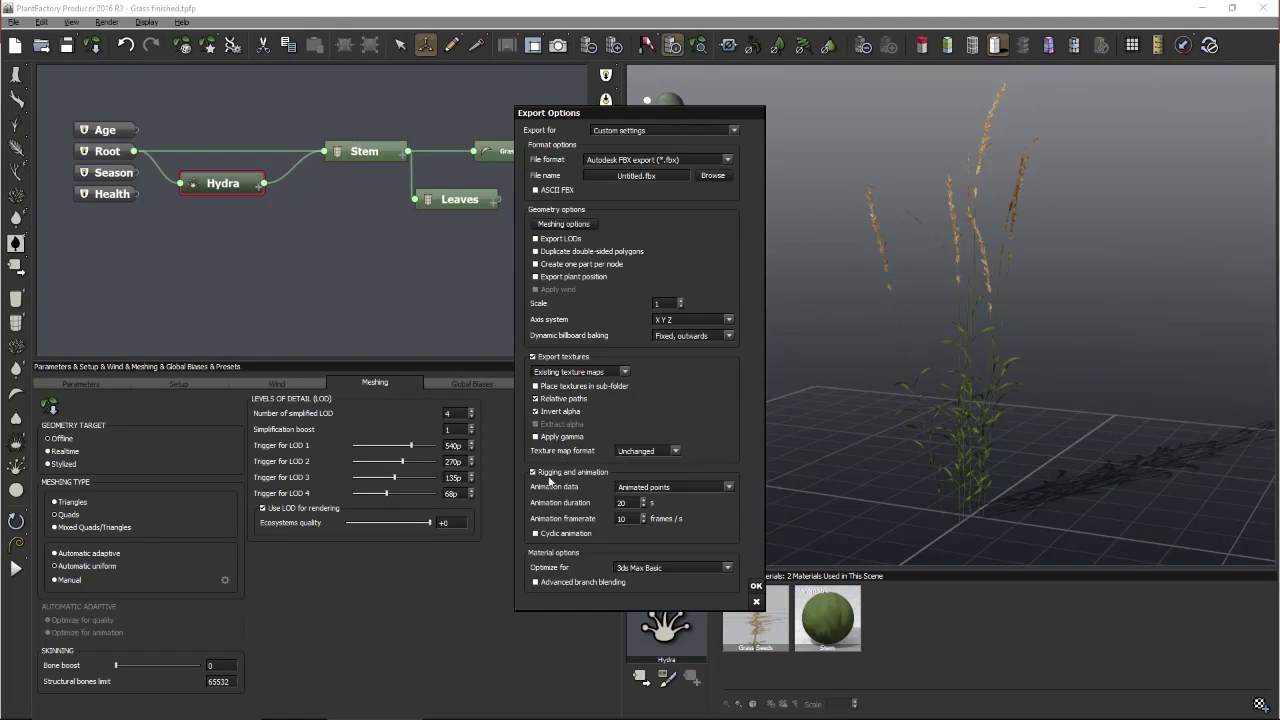
Keep Animated points for animation data and 3ds Max Basic material optimization
click(735, 490)
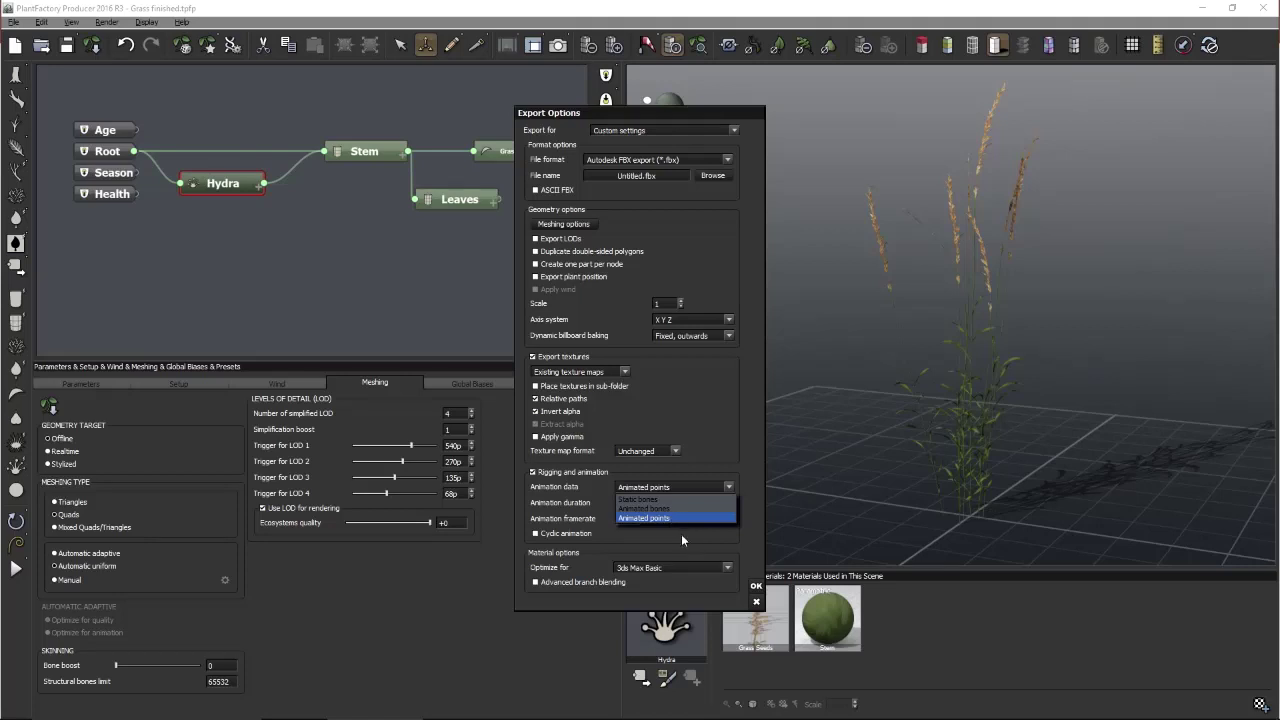
click(681, 534)
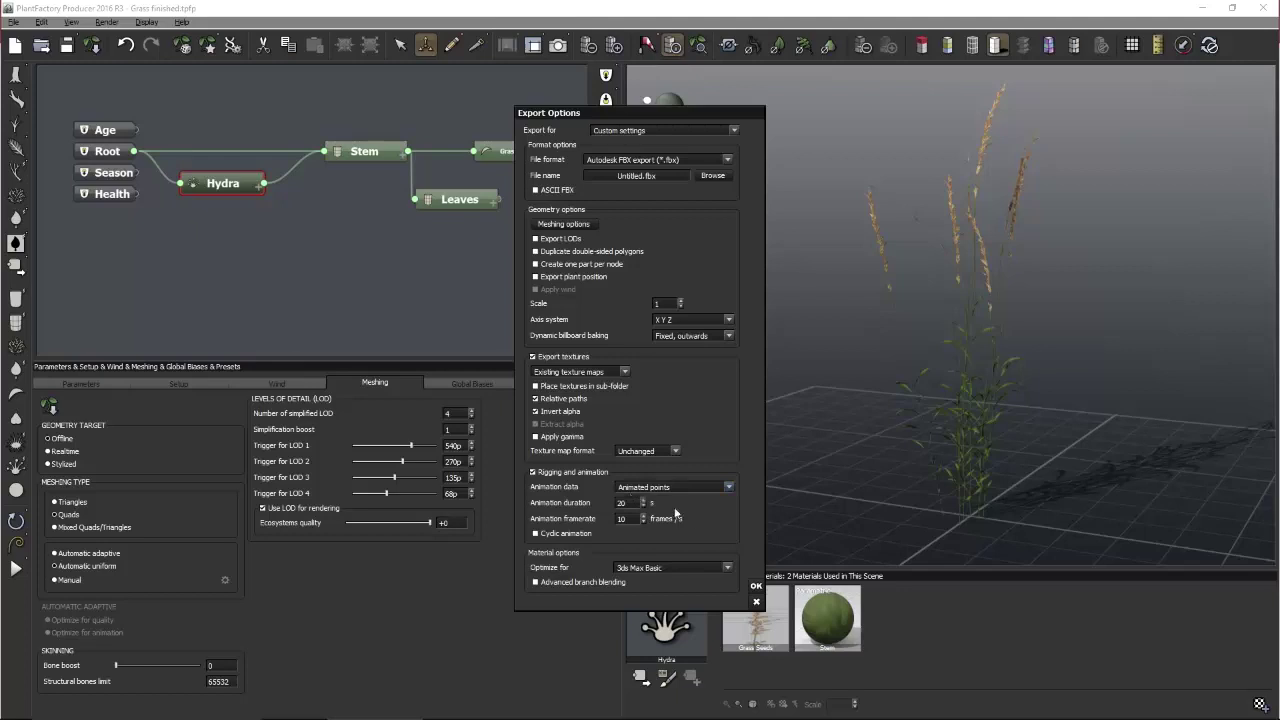
drag(750, 488, 689, 457)
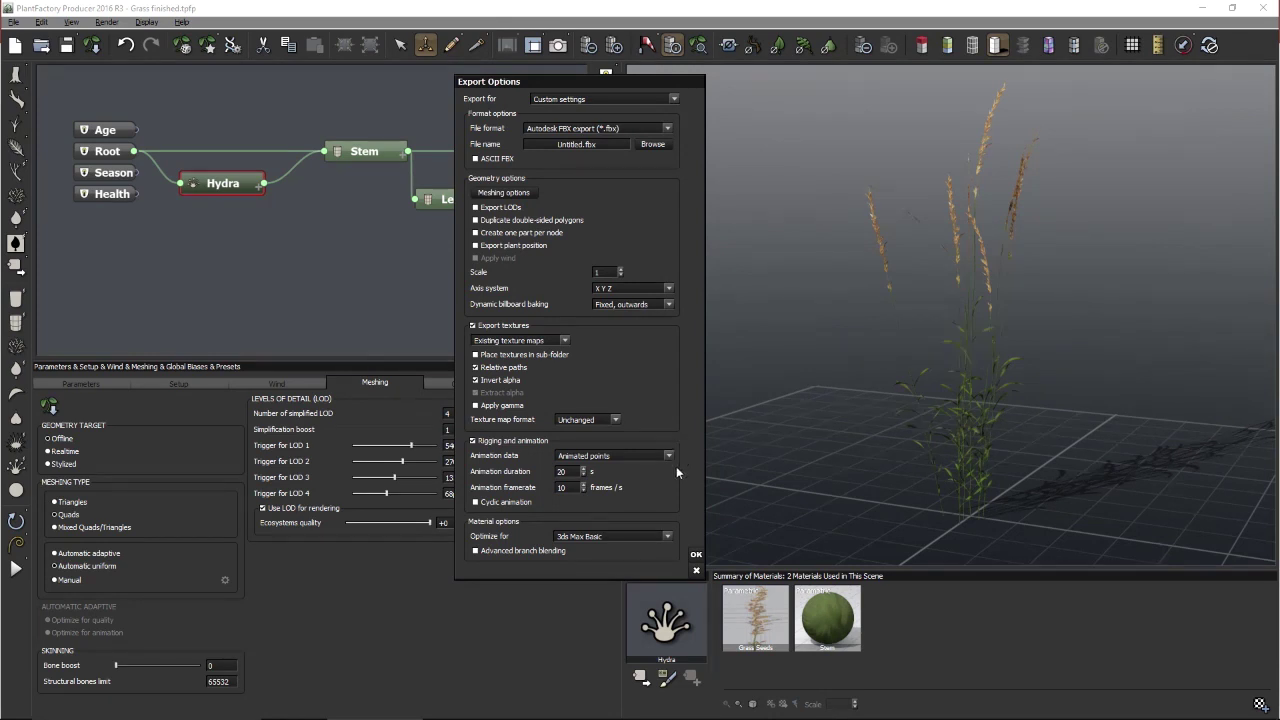
click(670, 538)
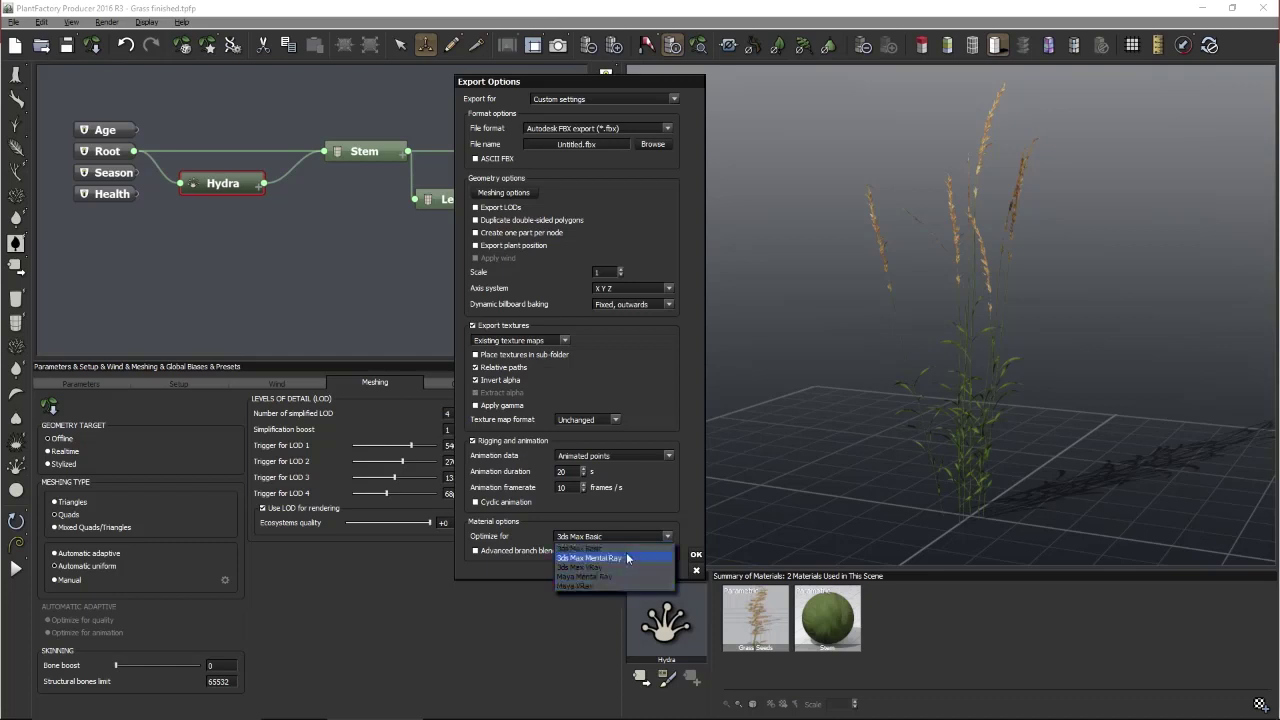
click(650, 496)
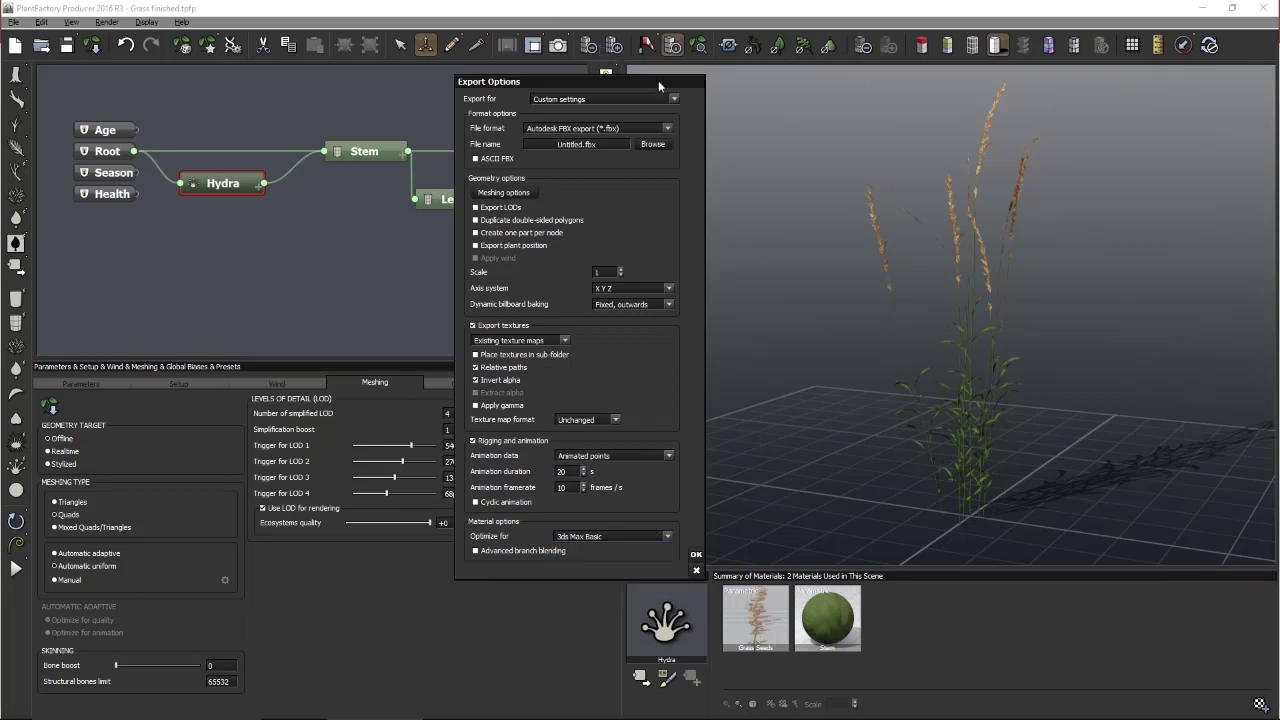
click(674, 100)
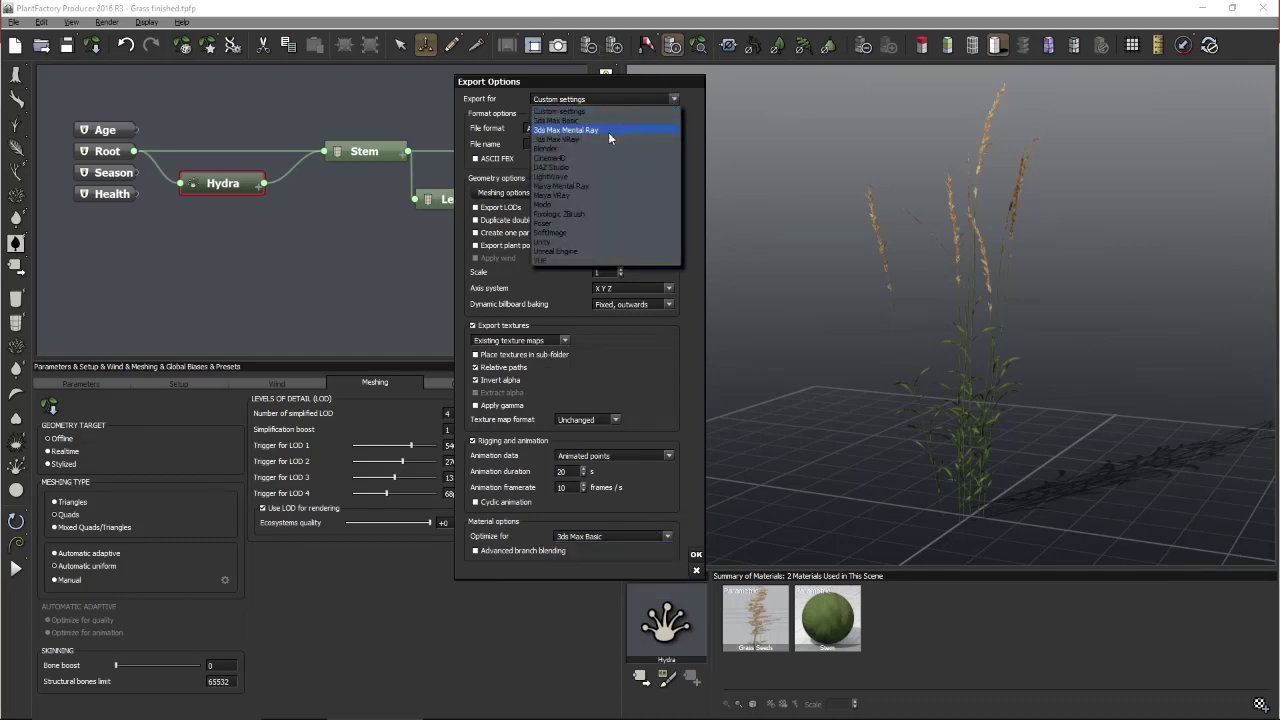
Target the export at Cinema4D and choose the Desktop as save location
click(553, 158)
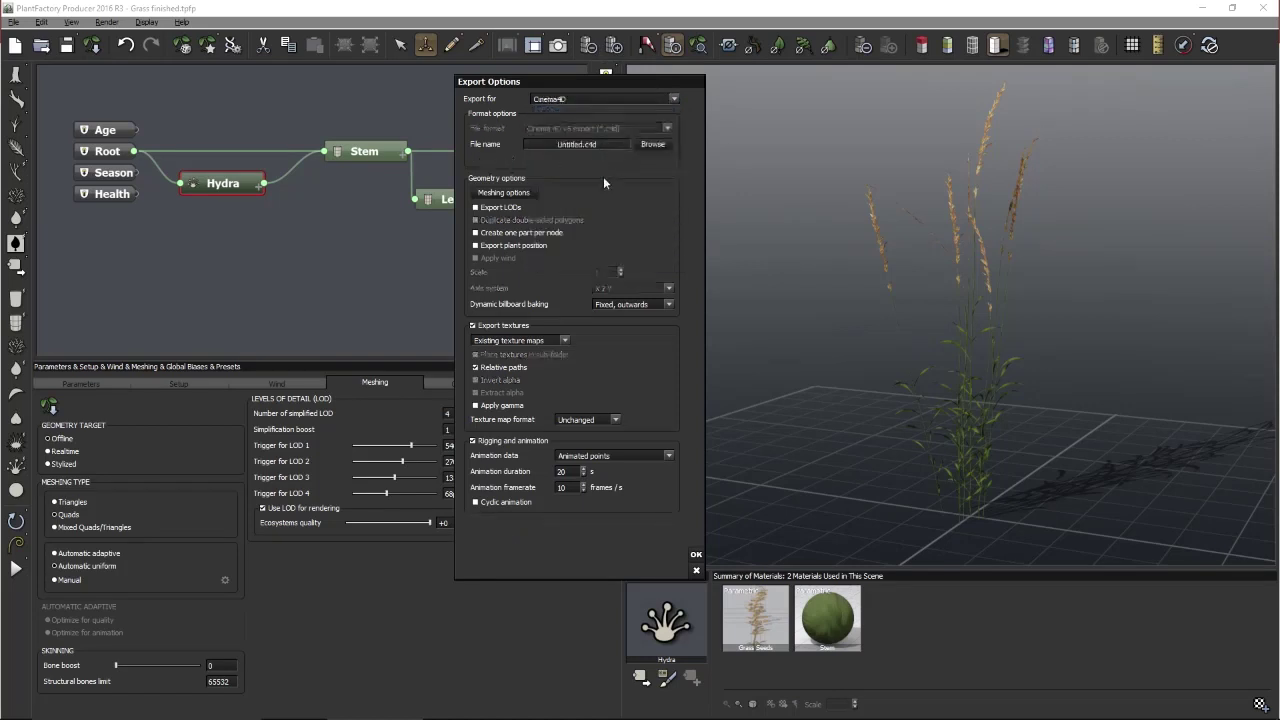
click(652, 144)
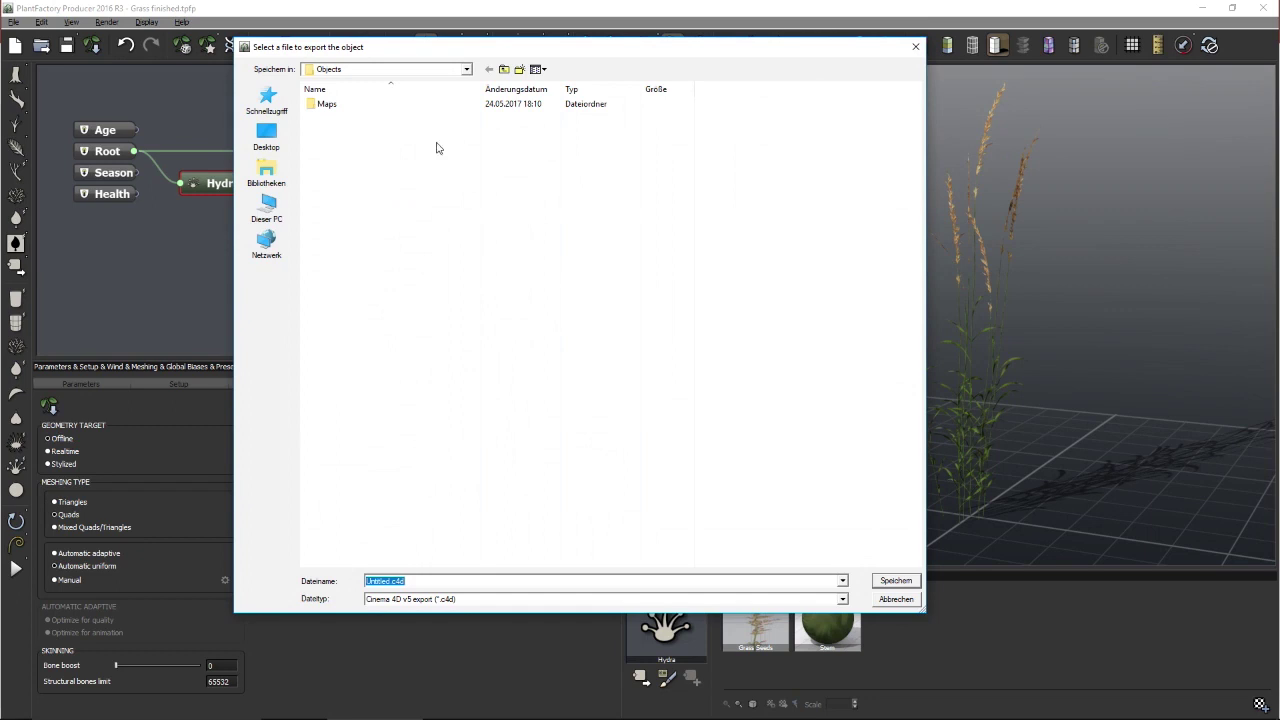
click(466, 69)
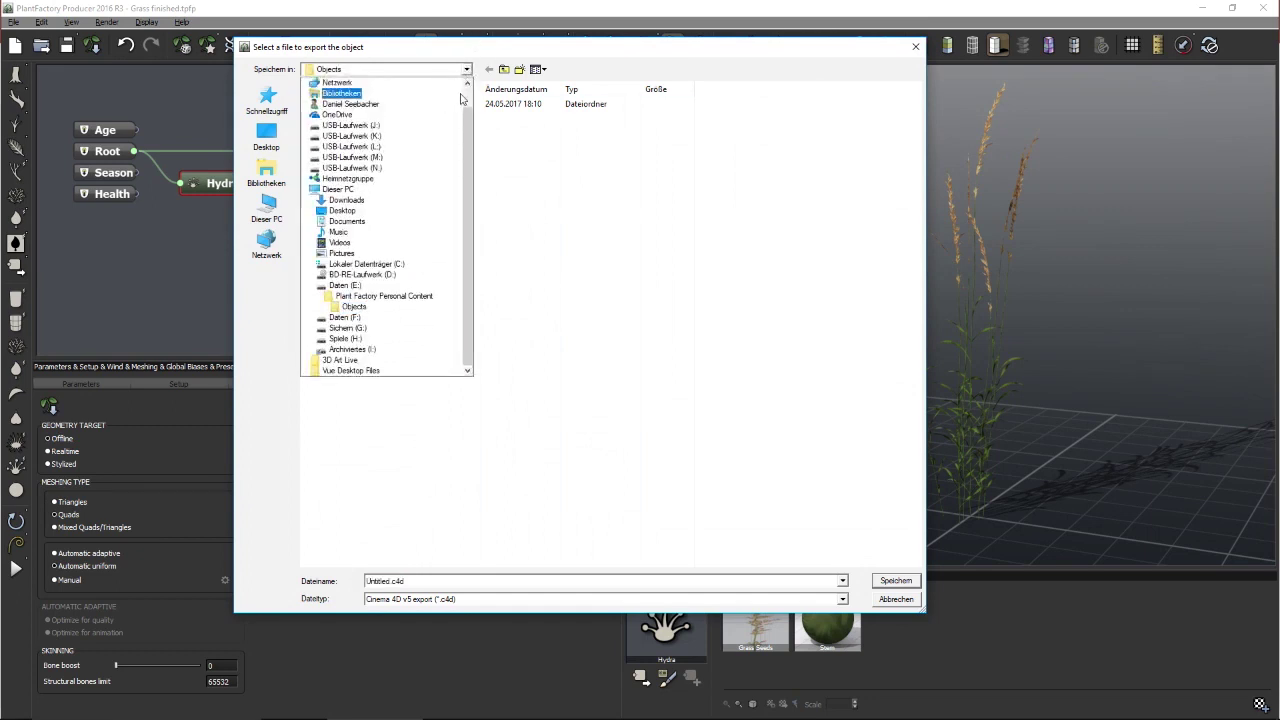
scroll(466, 99, up, 1)
click(340, 95)
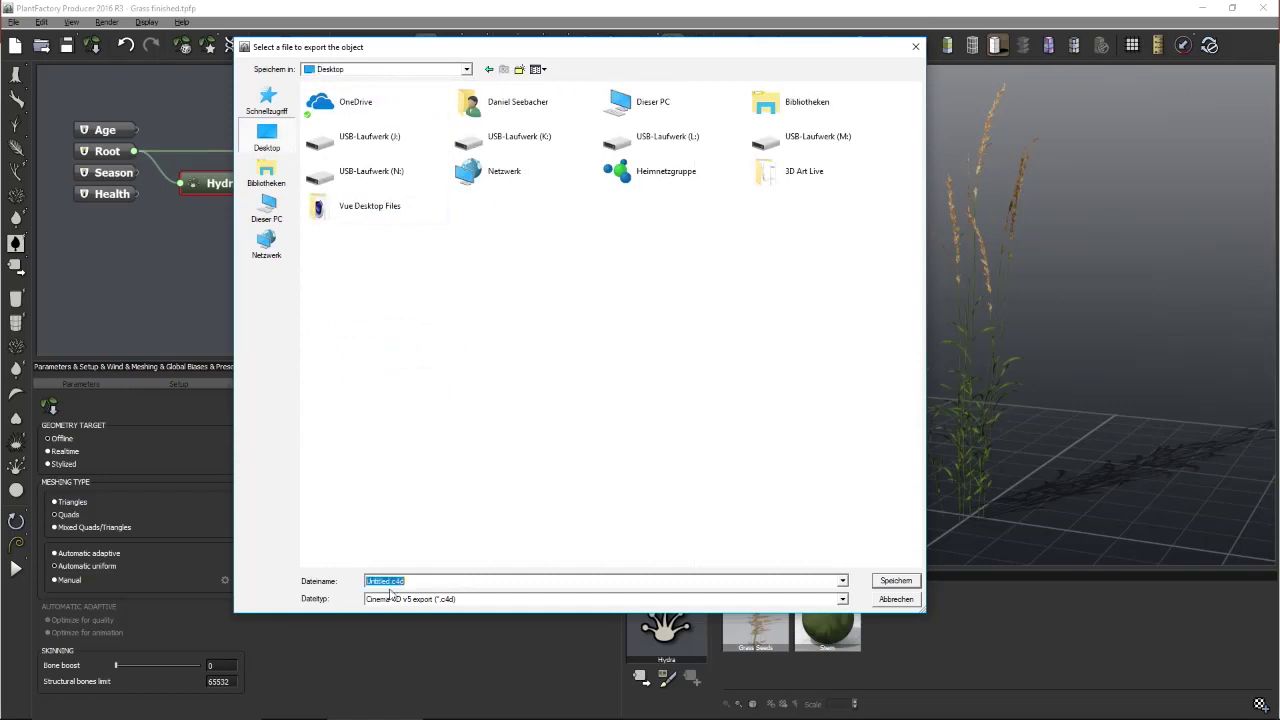
Name the file 'Grass finished' and run the export
text(Grass fini)
text(shed)
key(Return)
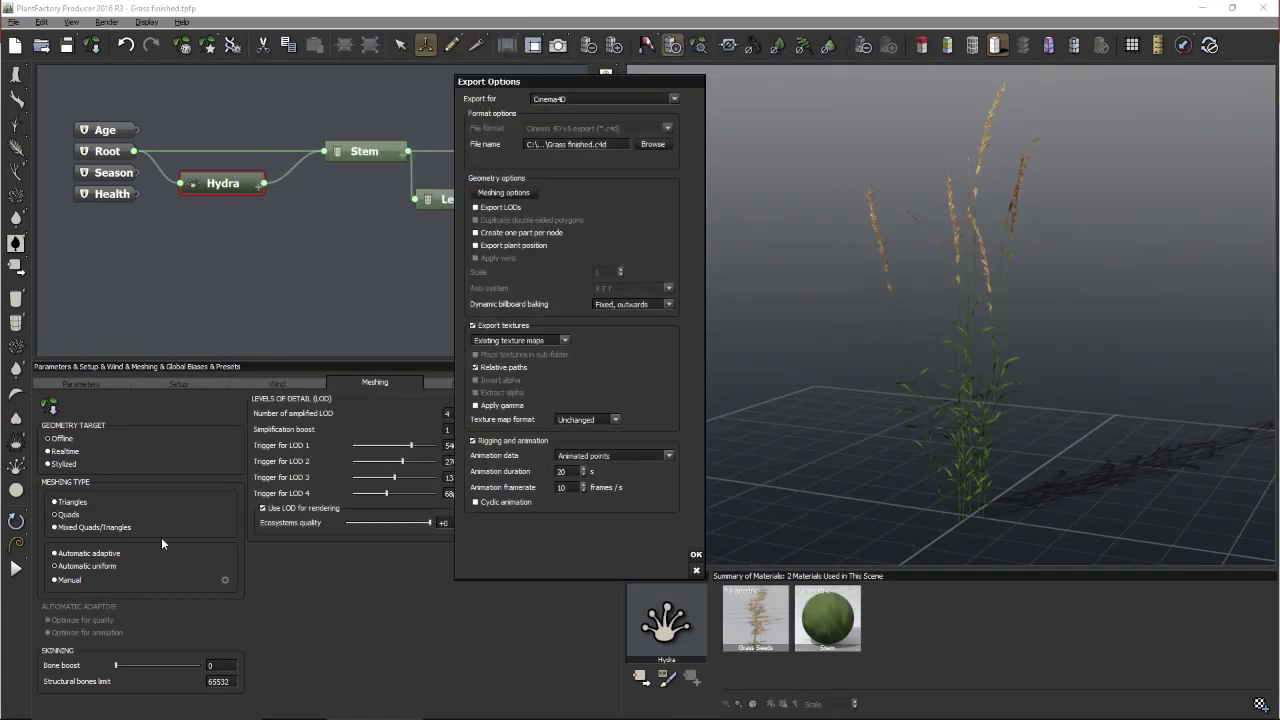
click(694, 556)
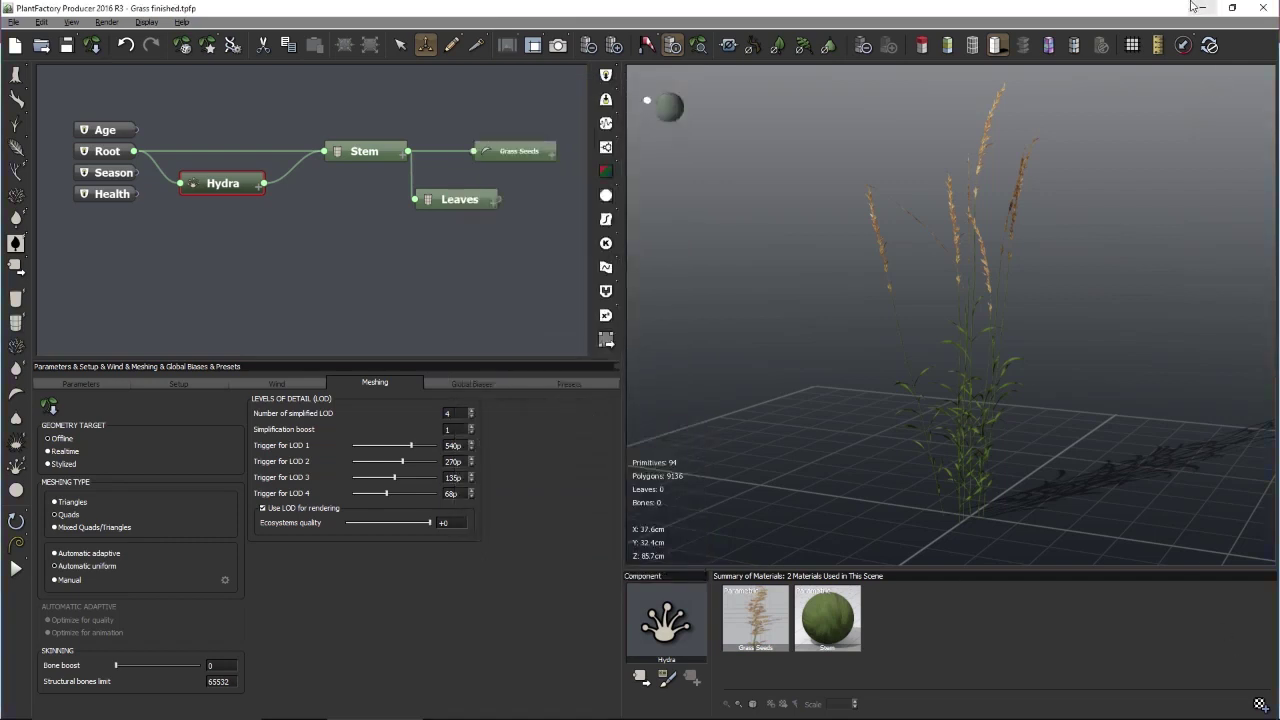
Minimize PlantFactory, the presentation and Cinema 4D, then open Grass finished.c4d from the desktop
click(1199, 9)
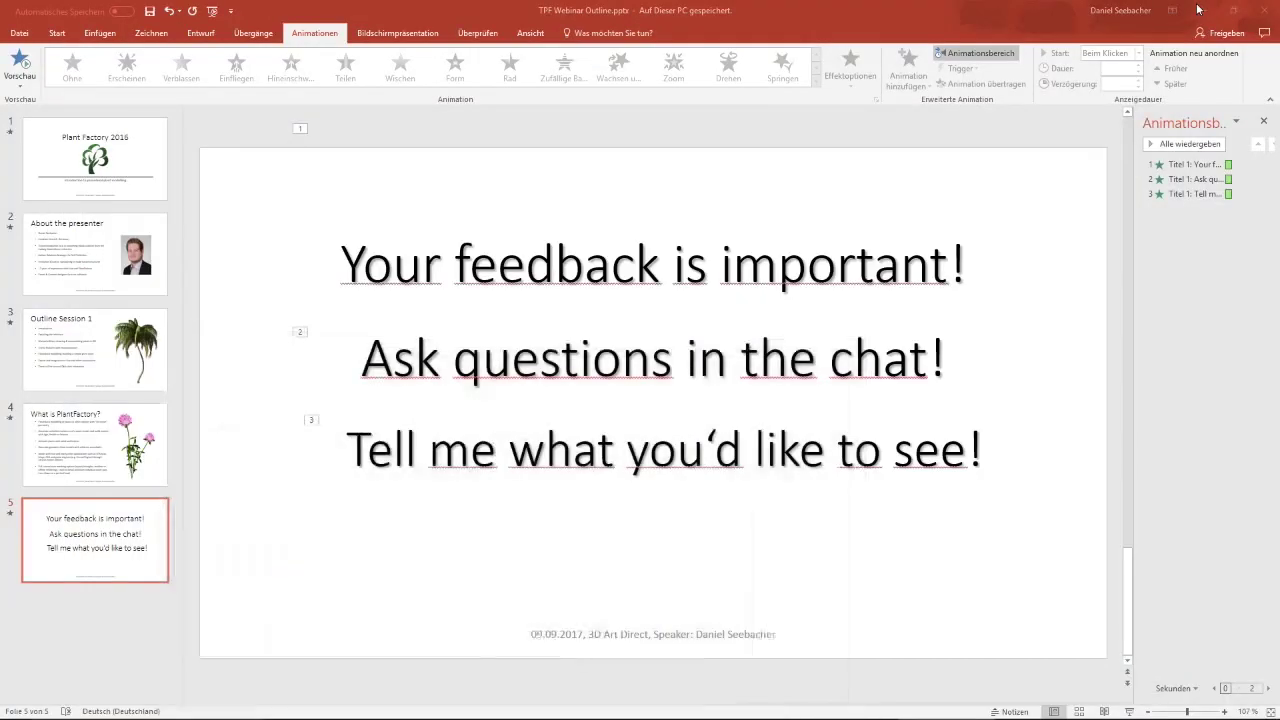
click(1199, 9)
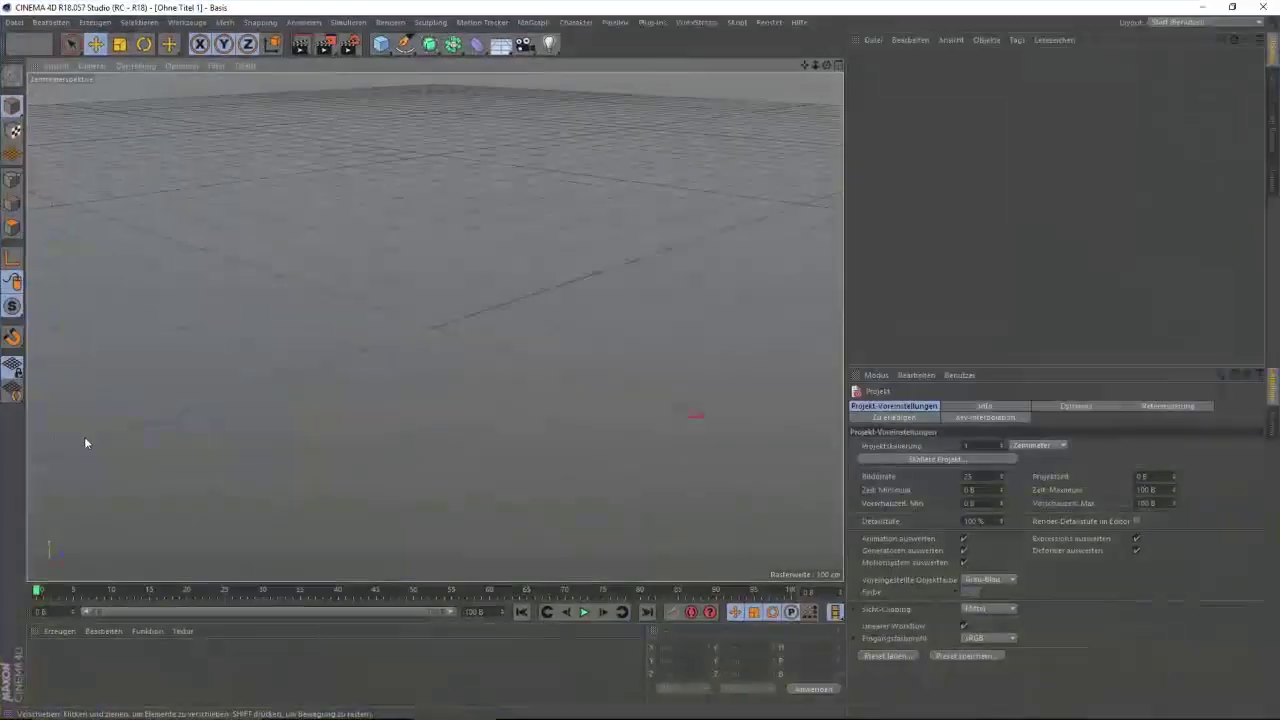
click(1199, 8)
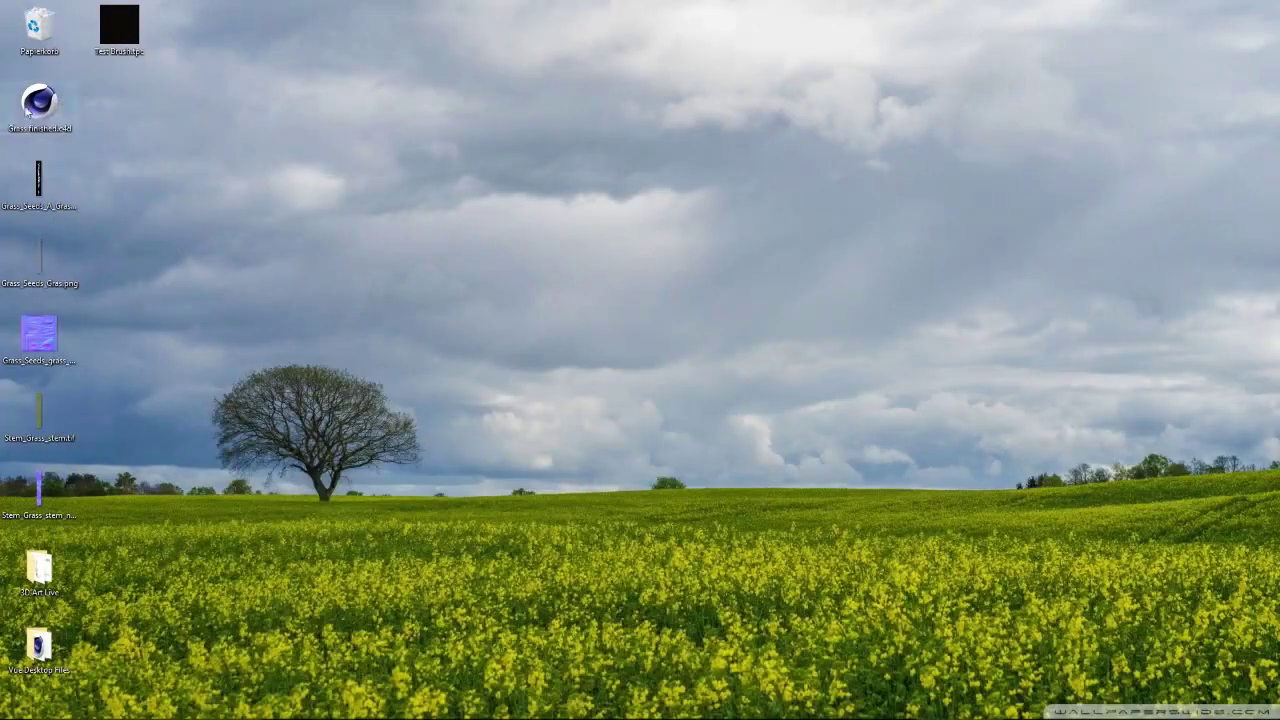
double_click(43, 105)
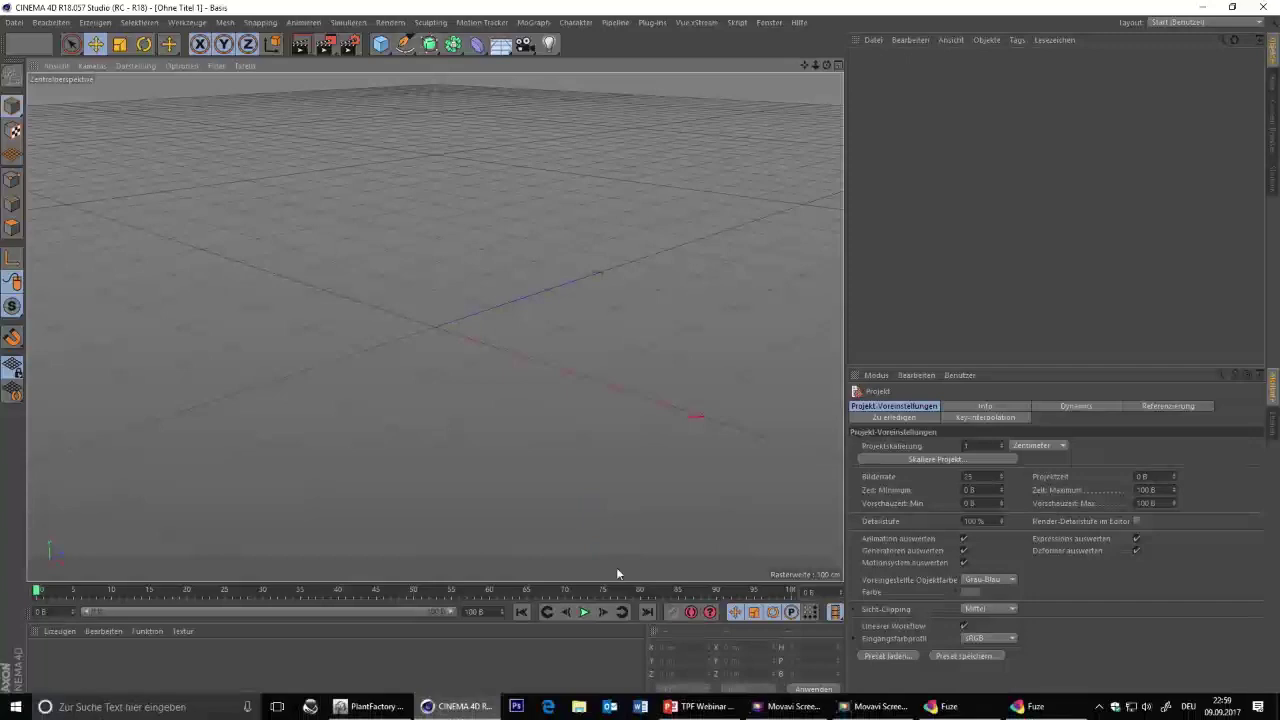
click(56, 66)
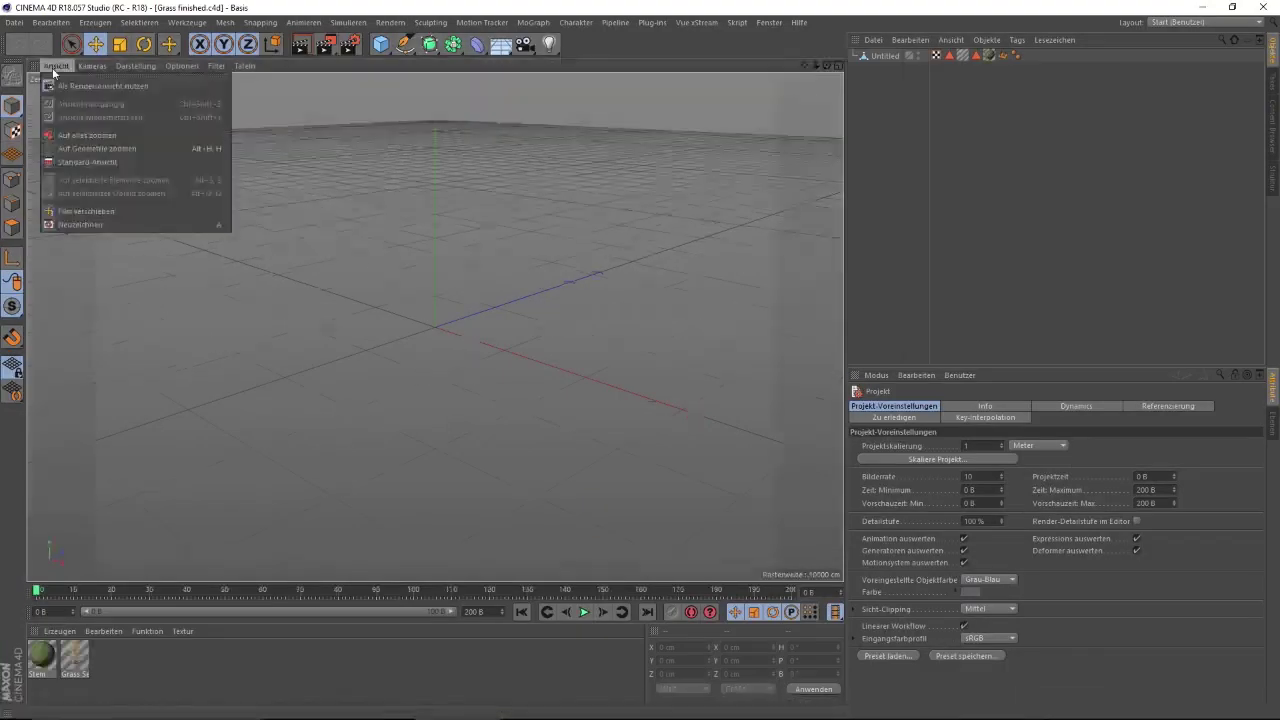
Frame and render a Ctrl+R preview of the grass, then quit Cinema 4D without saving
click(110, 148)
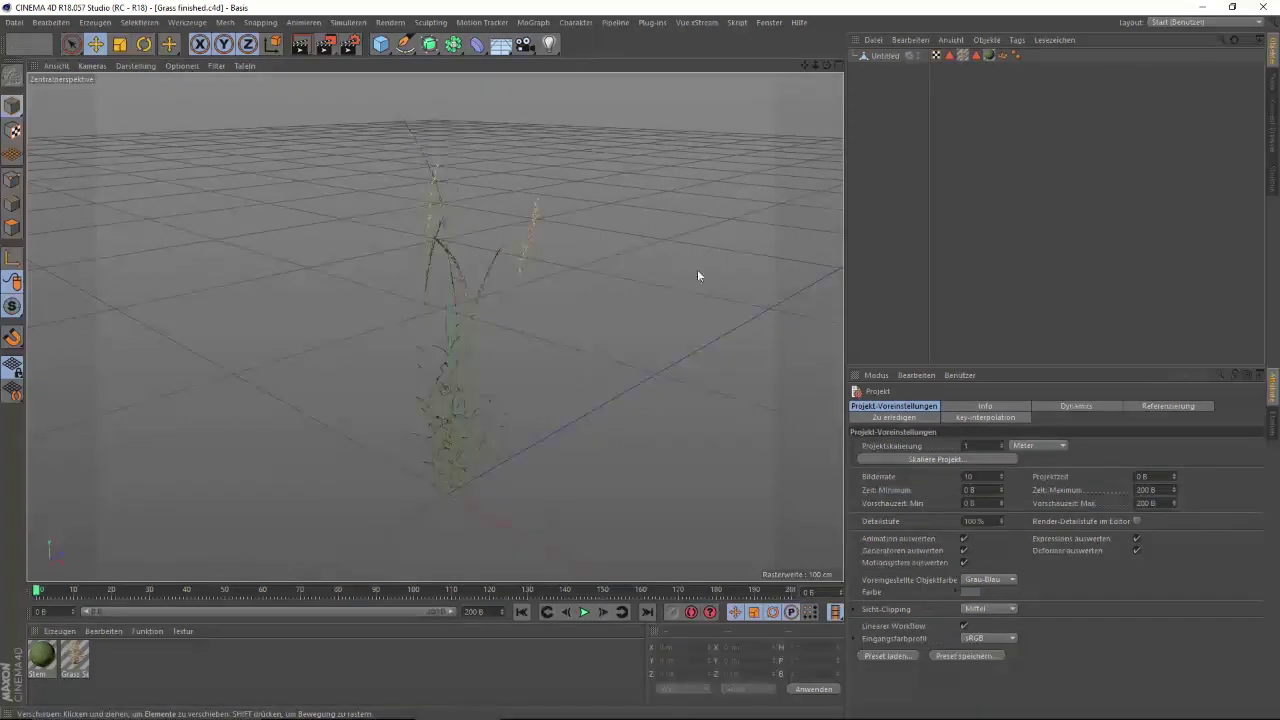
mouse_move(826, 65)
mouse_down()
mouse_move(810, 78)
mouse_move(762, 70)
mouse_move(803, 60)
mouse_up()
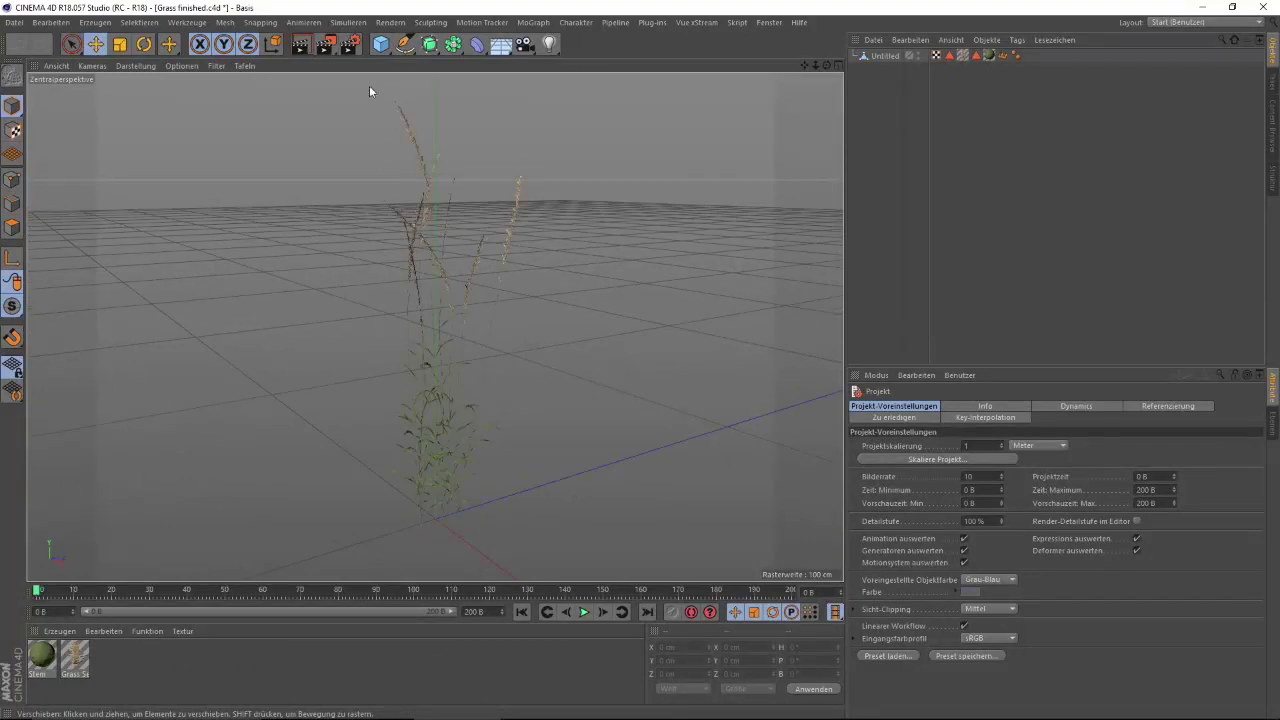
key(ctrl+r)
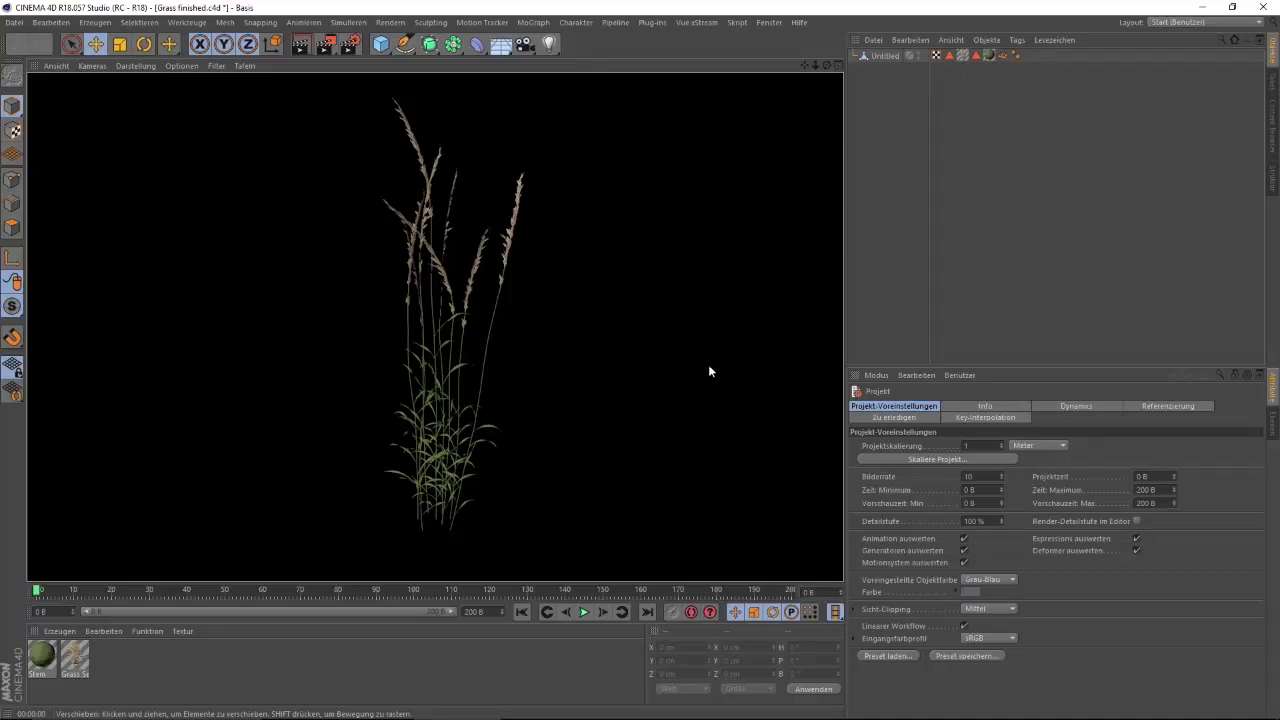
click(1262, 6)
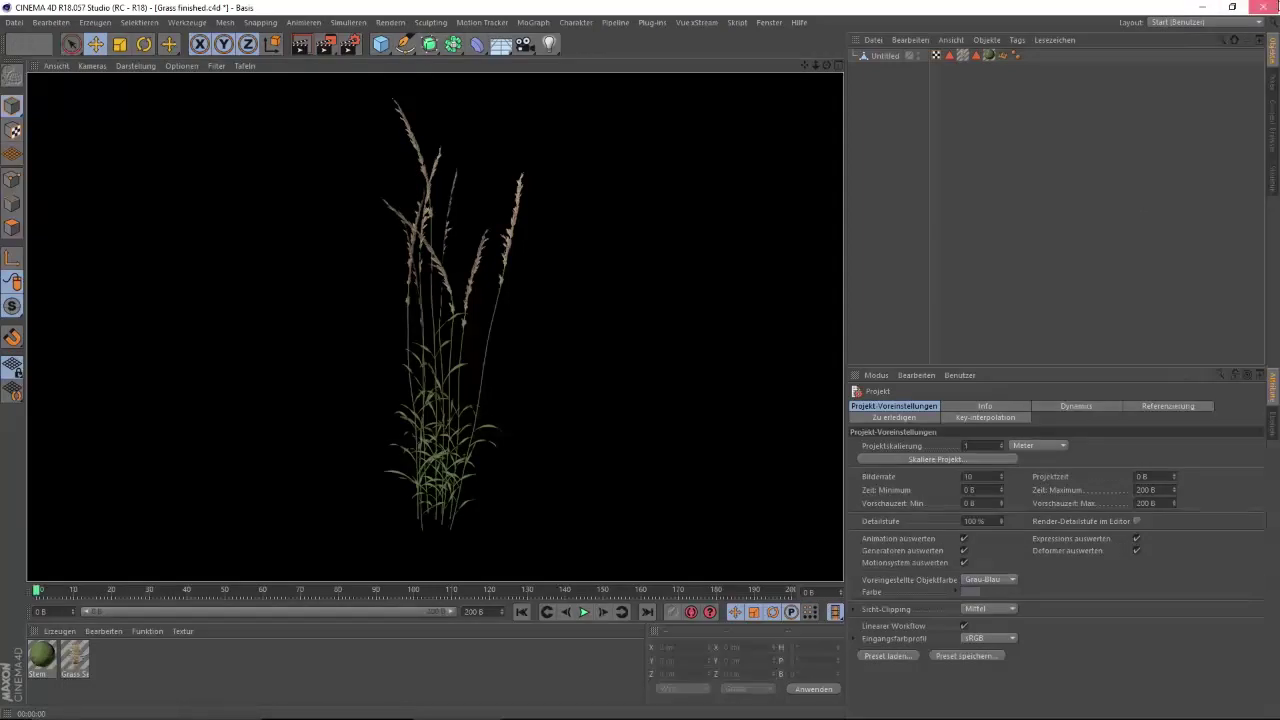
click(652, 418)
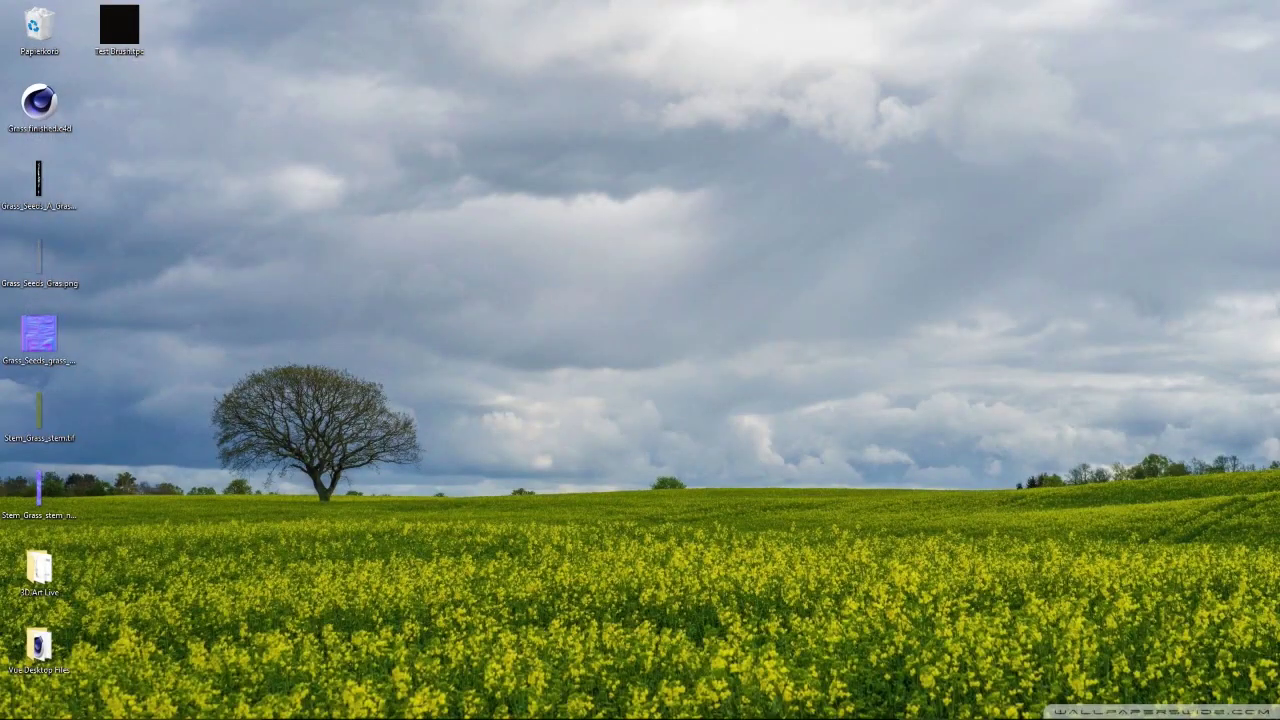
Publish the Hydra's Number parameter renamed 'Number of grass plants', allowing external access
click(375, 706)
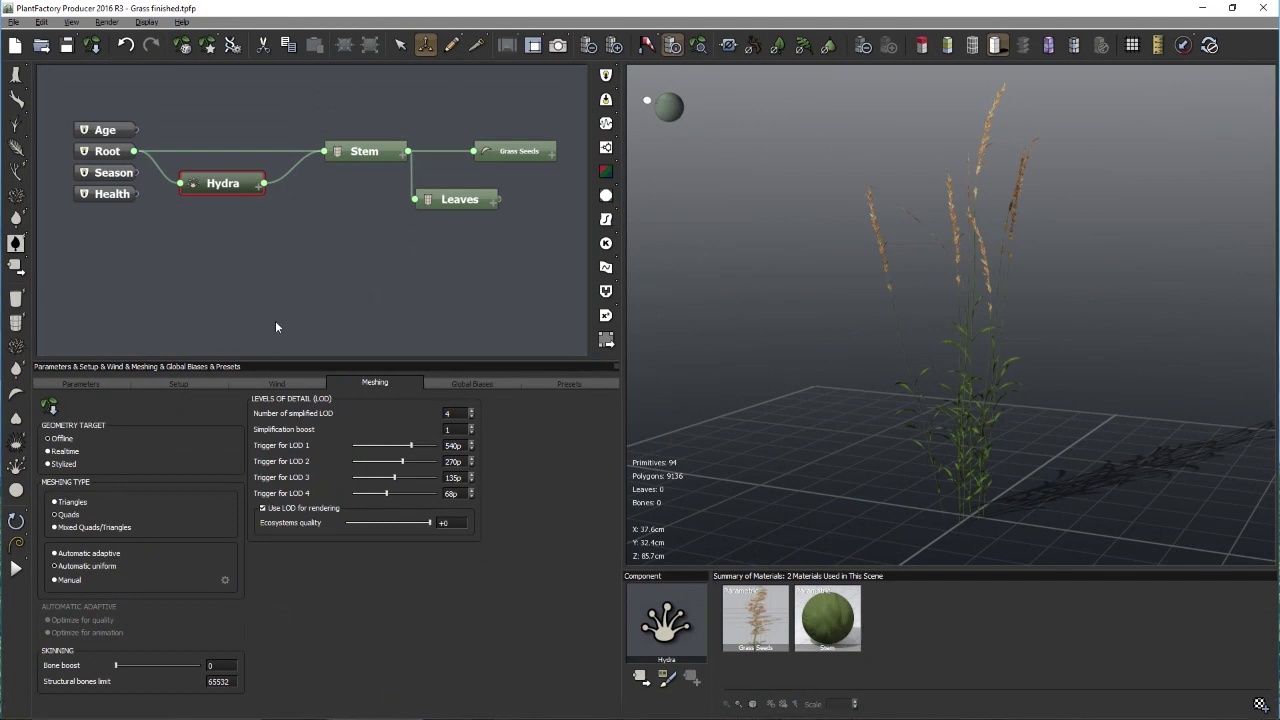
click(98, 383)
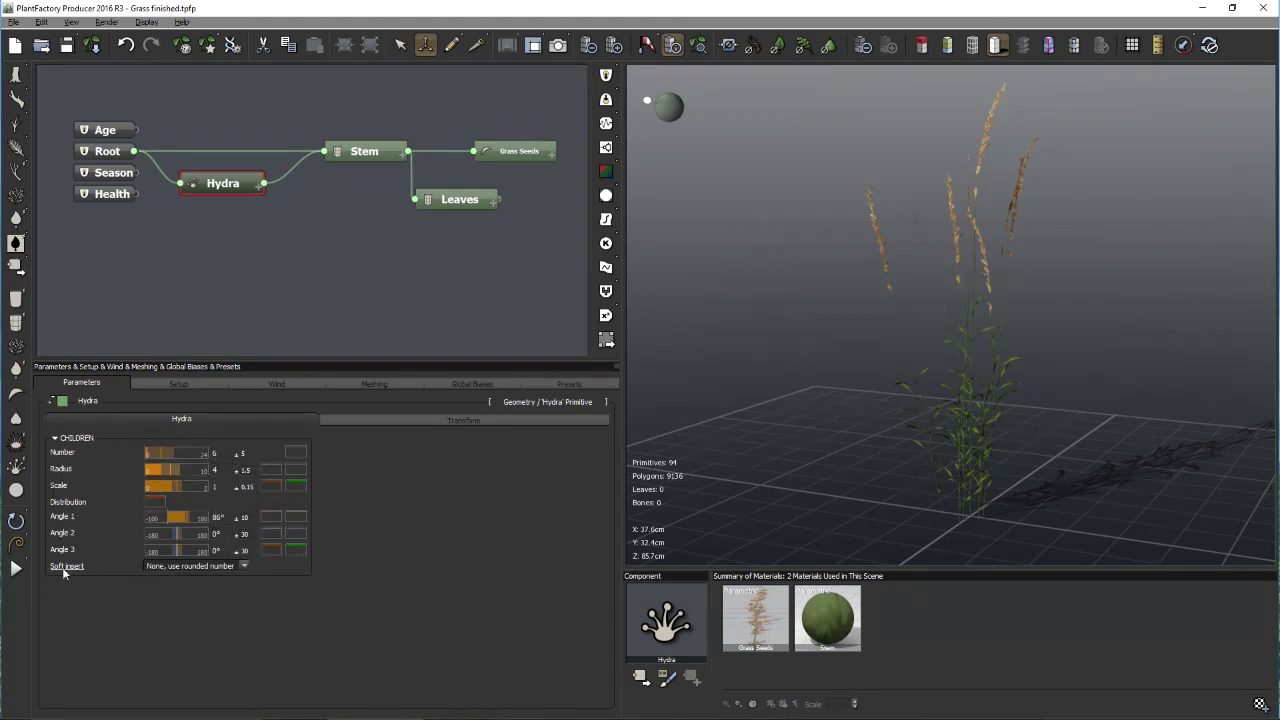
right_click(62, 456)
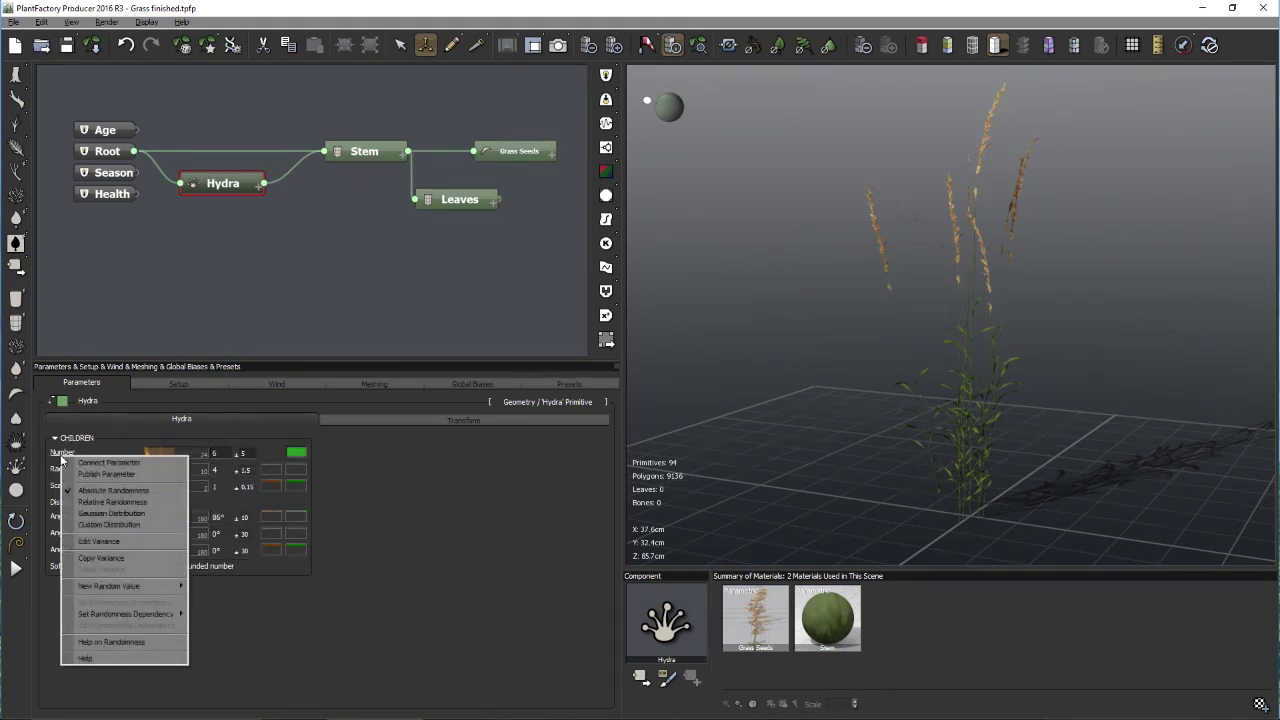
click(86, 476)
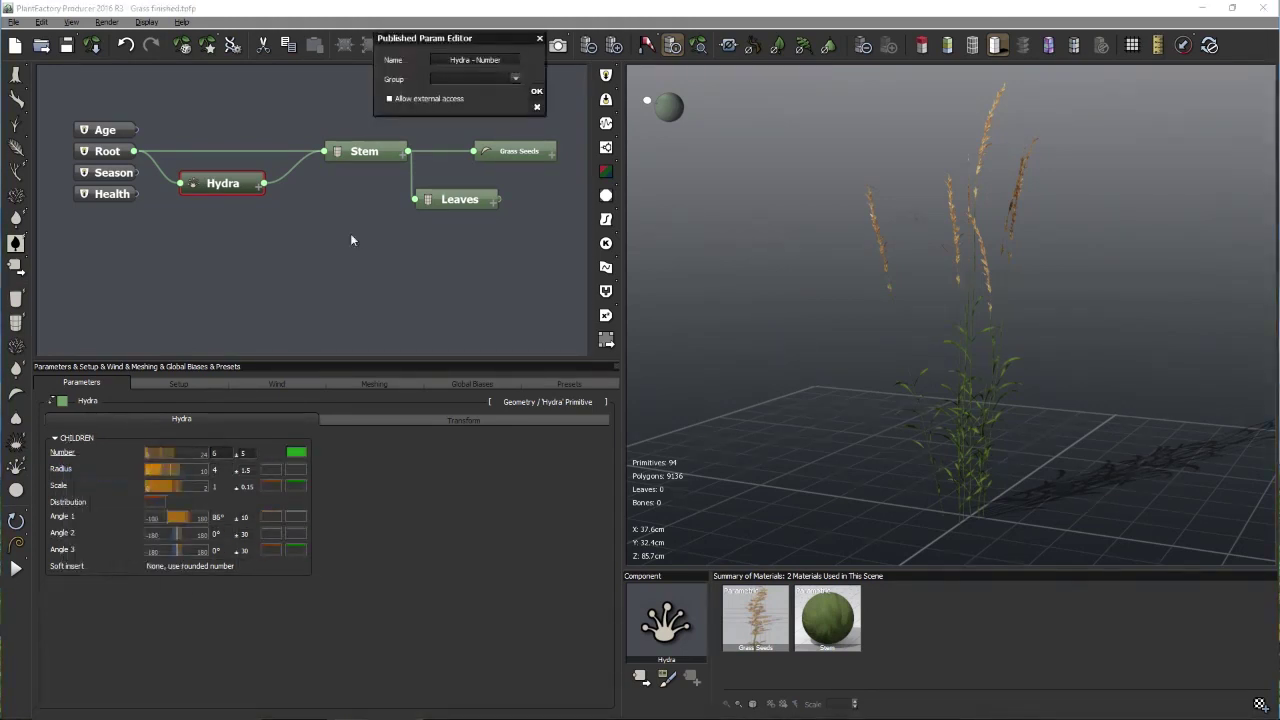
drag(478, 63, 690, 218)
triple_click(695, 234)
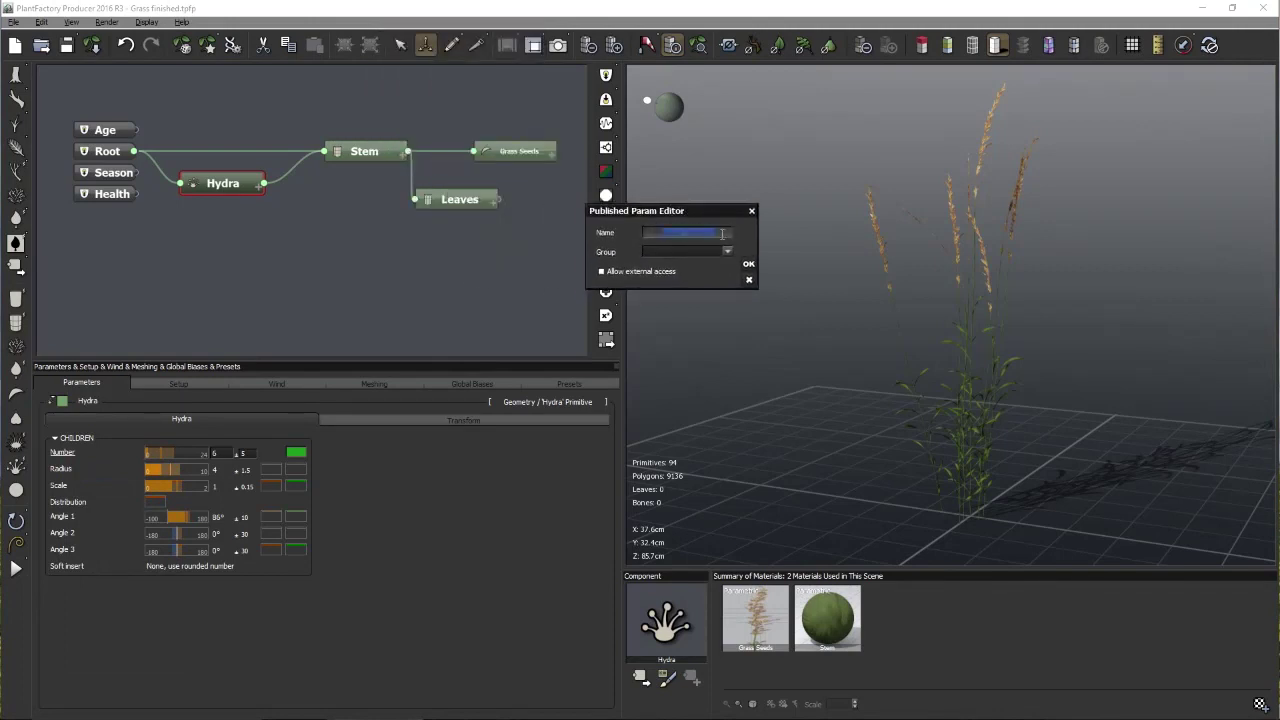
text(Number of grass plants)
click(617, 273)
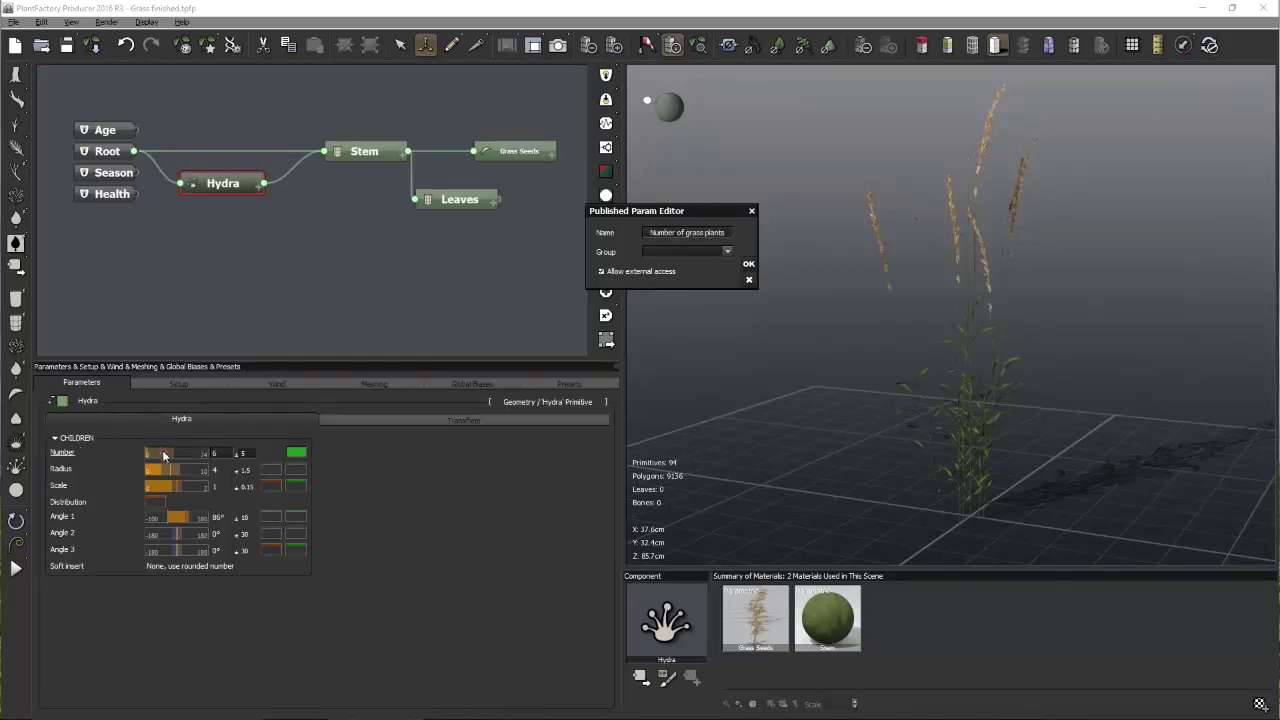
click(749, 264)
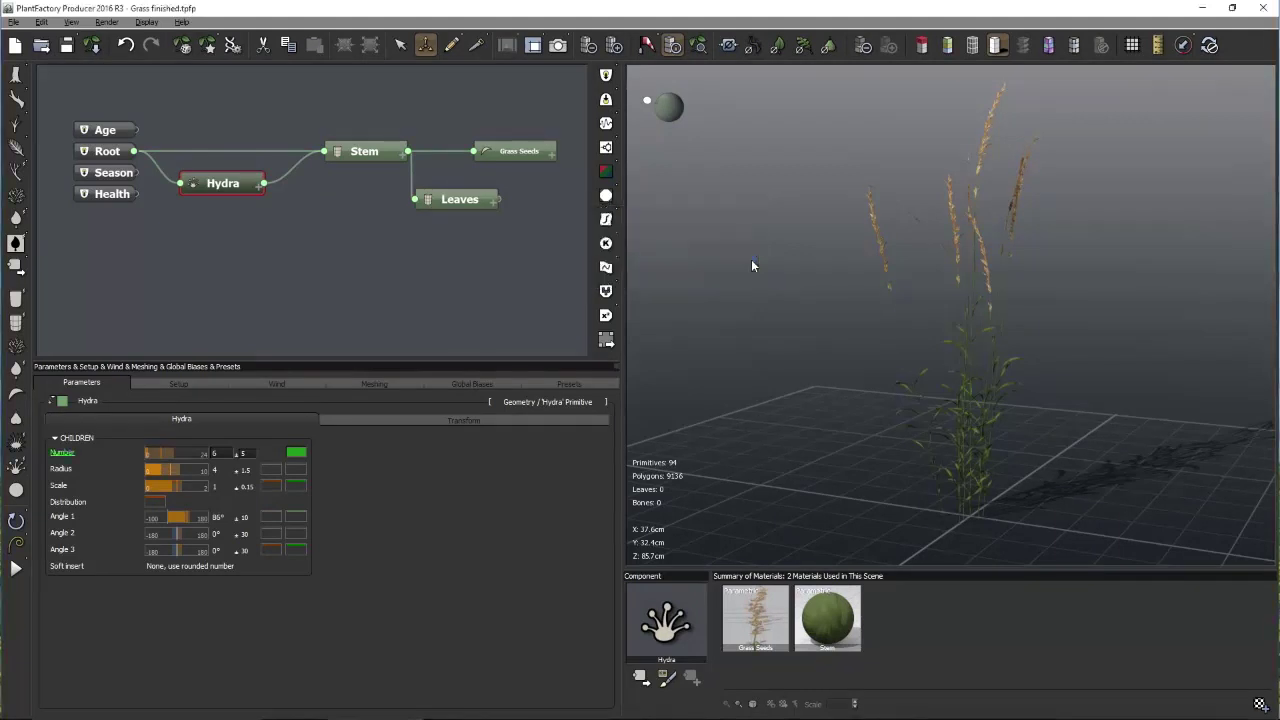
click(15, 23)
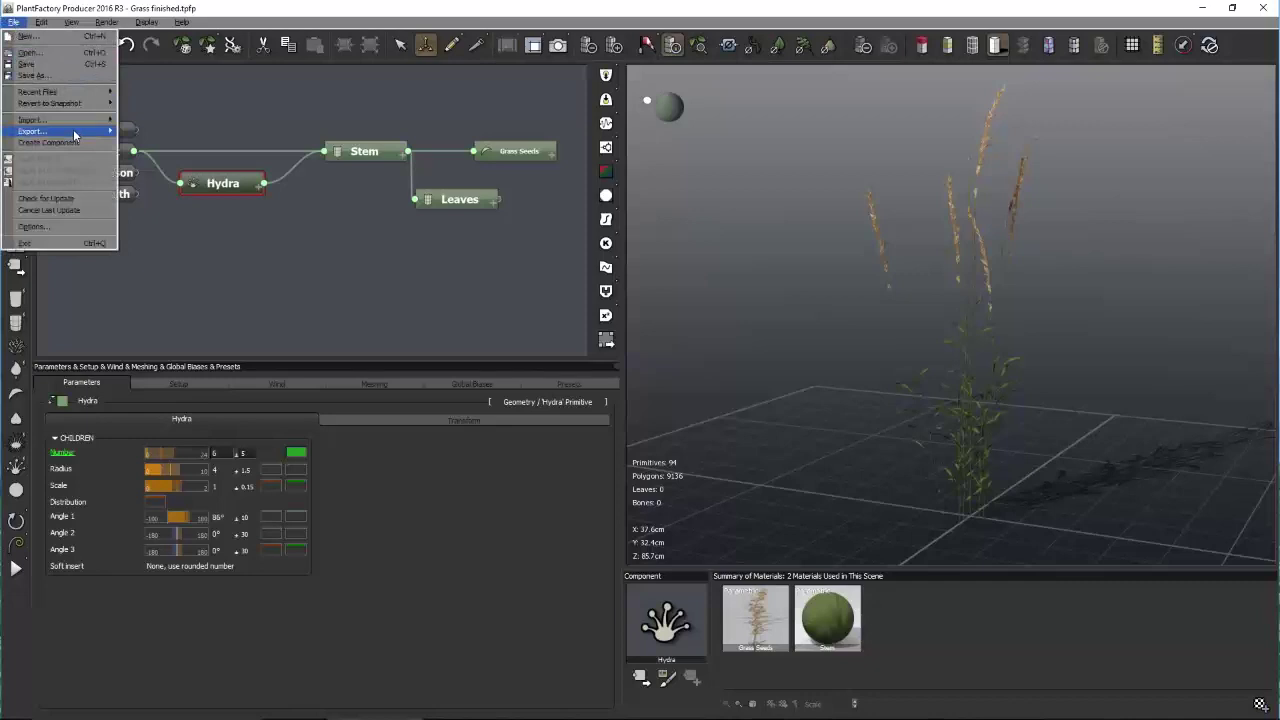
Export the plant as VUE species Grass finished.tpf, accepting the preview picture
mouse_move(80, 132)
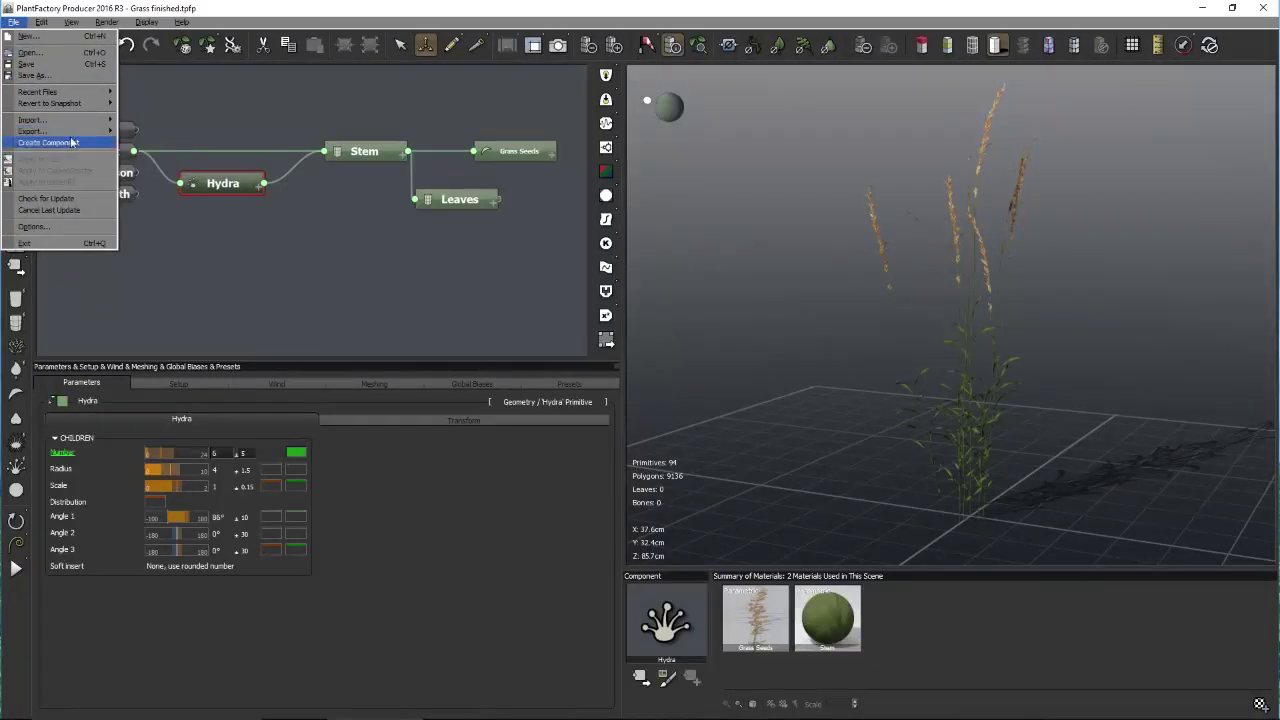
mouse_move(158, 152)
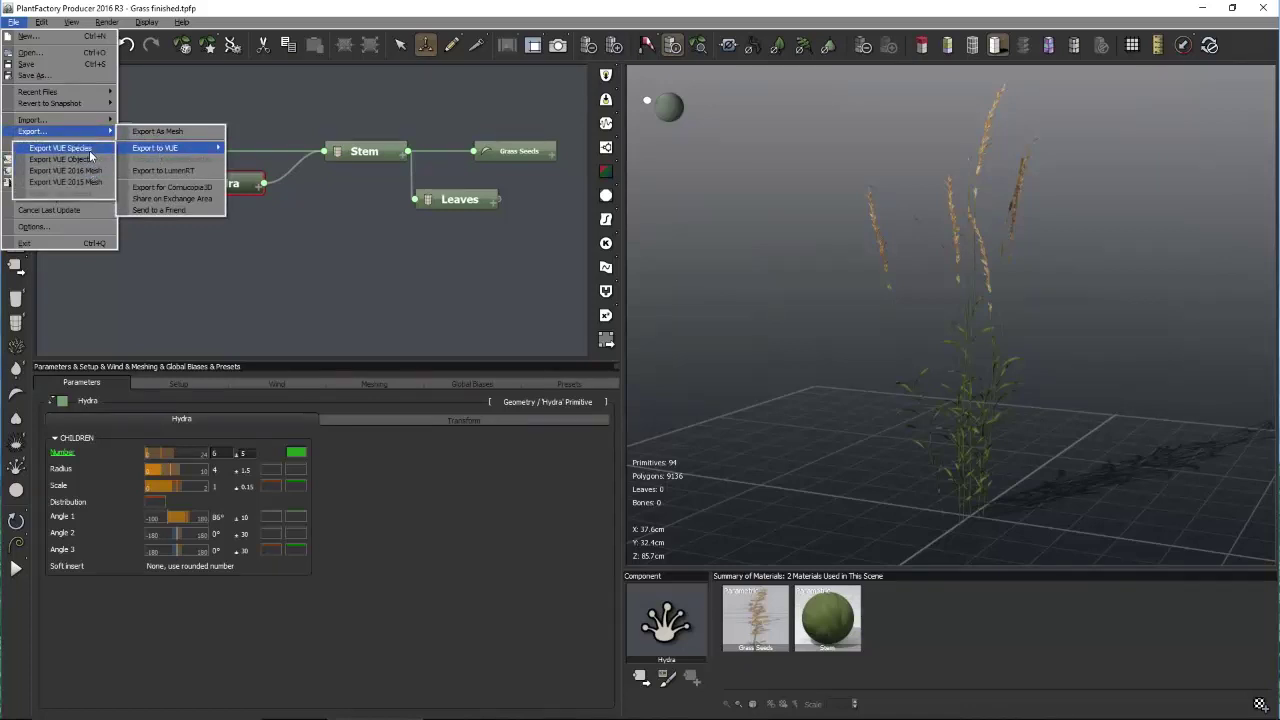
click(90, 149)
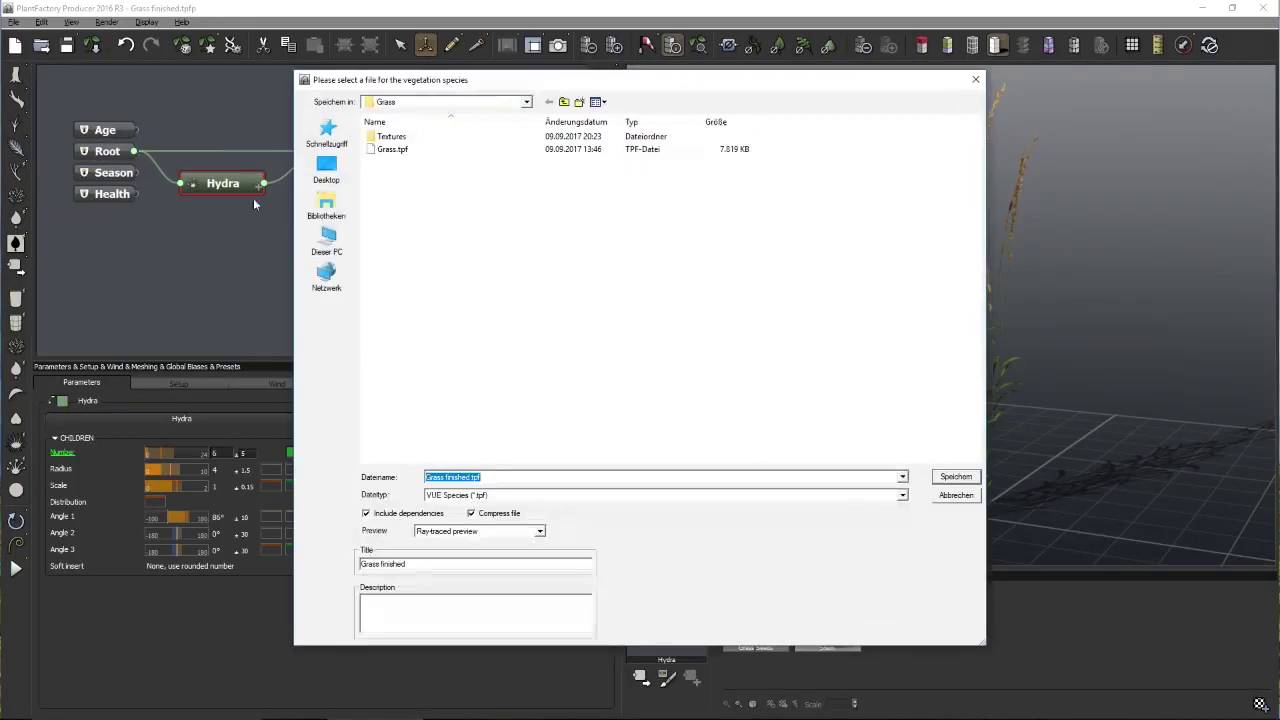
click(427, 561)
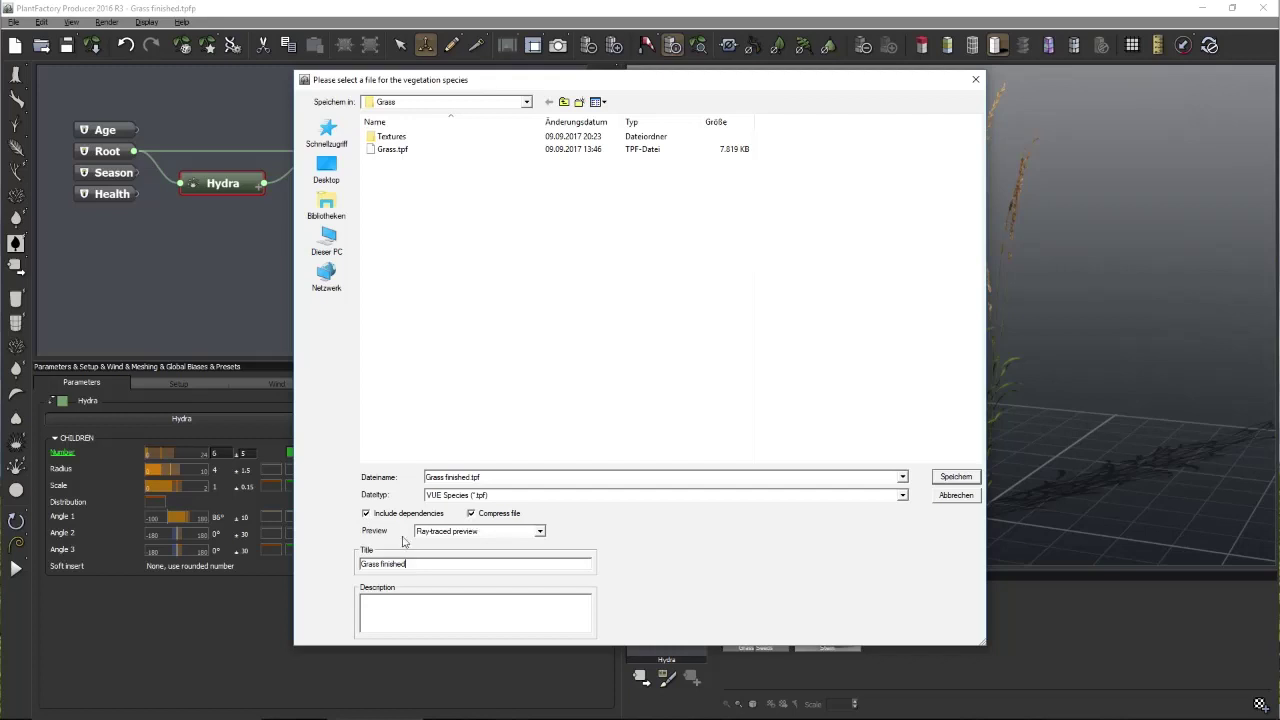
click(956, 477)
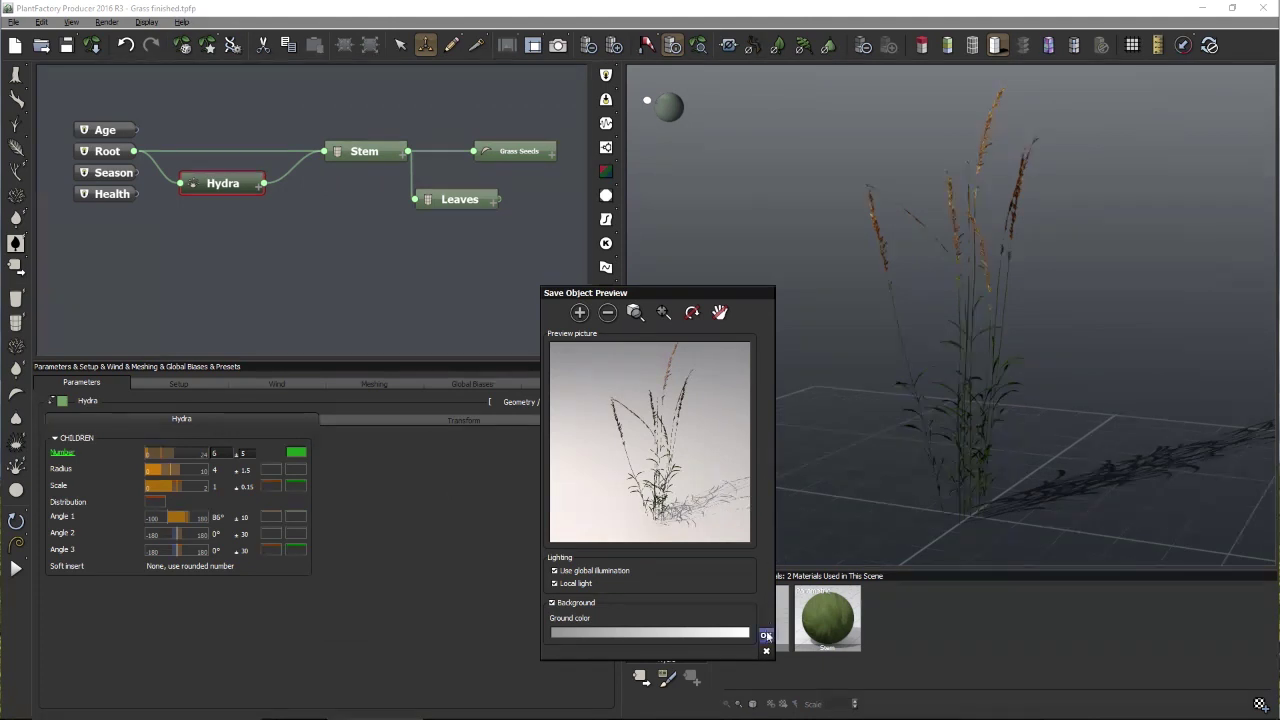
click(766, 636)
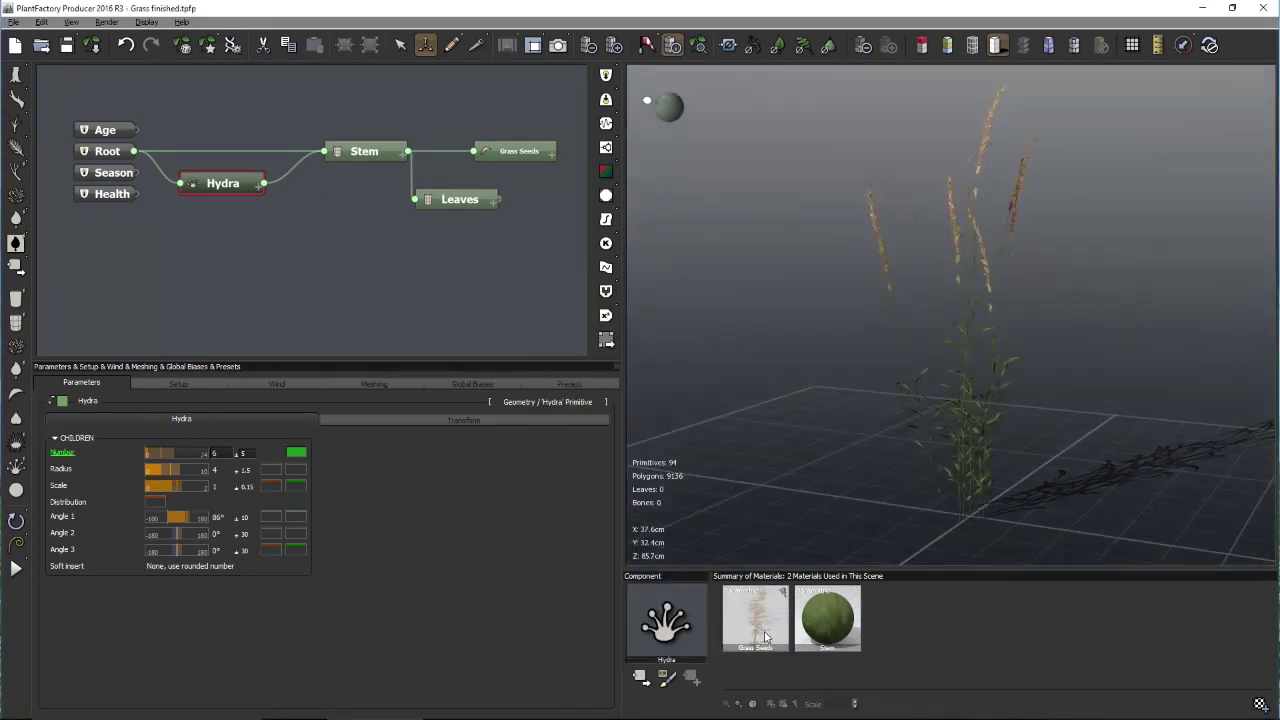
mouse_move(560, 712)
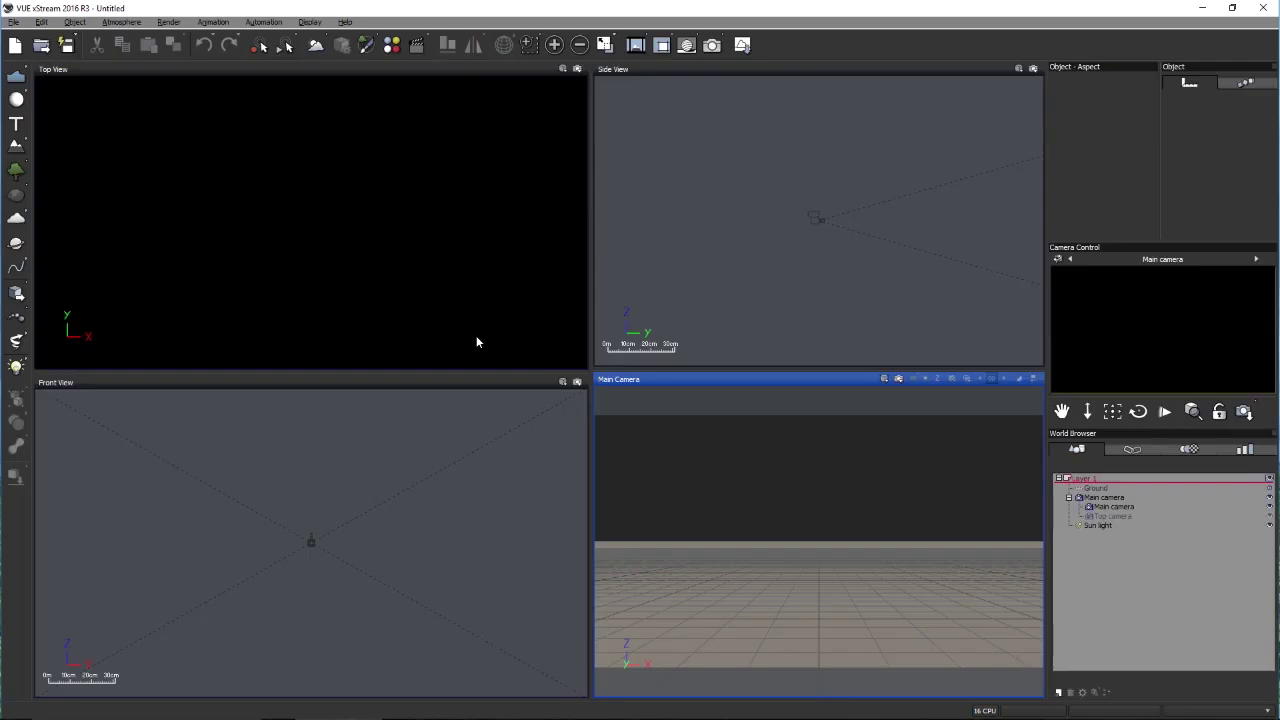
Load the 'Grass finished' species from the Grass folder on disk into the scene
click(15, 170)
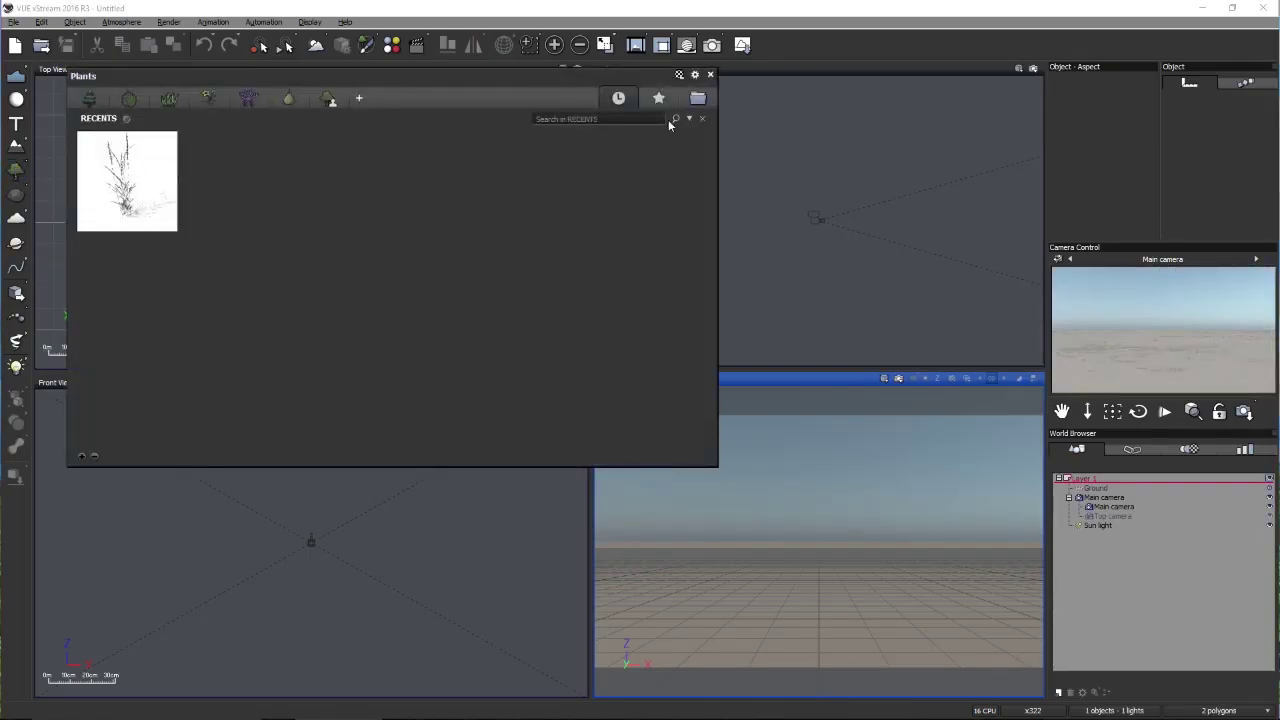
click(697, 98)
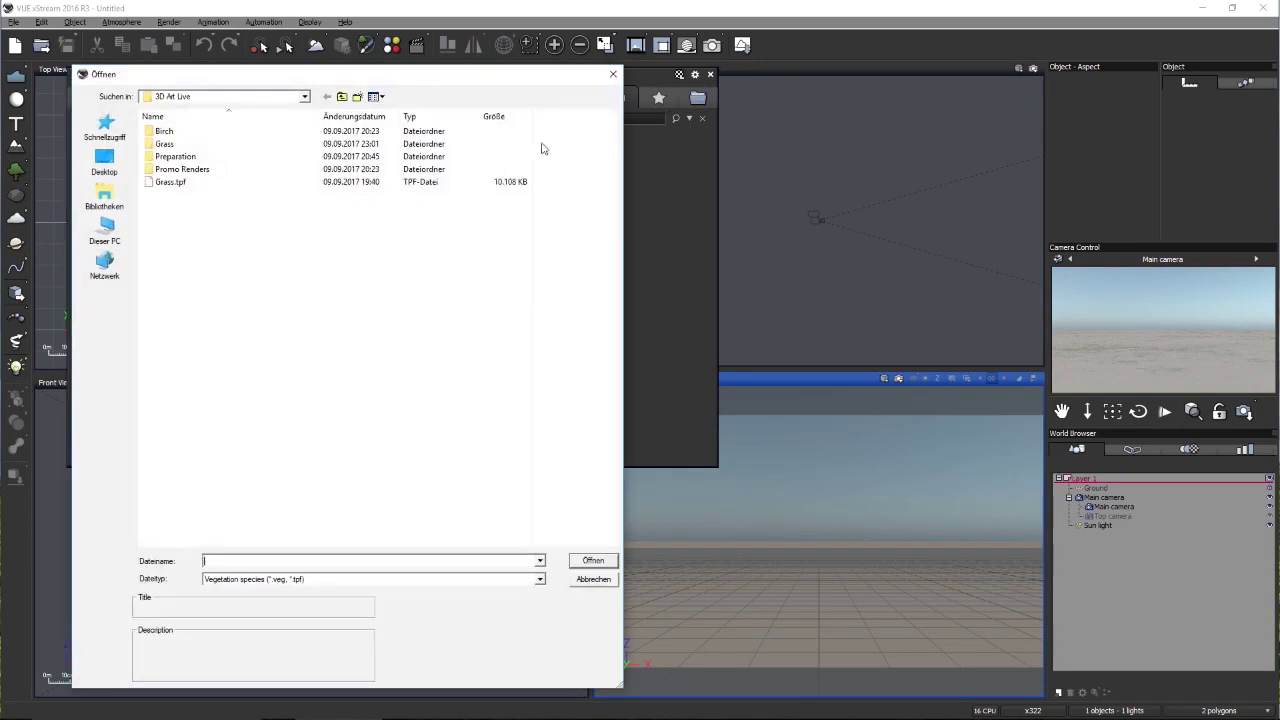
click(304, 97)
click(386, 274)
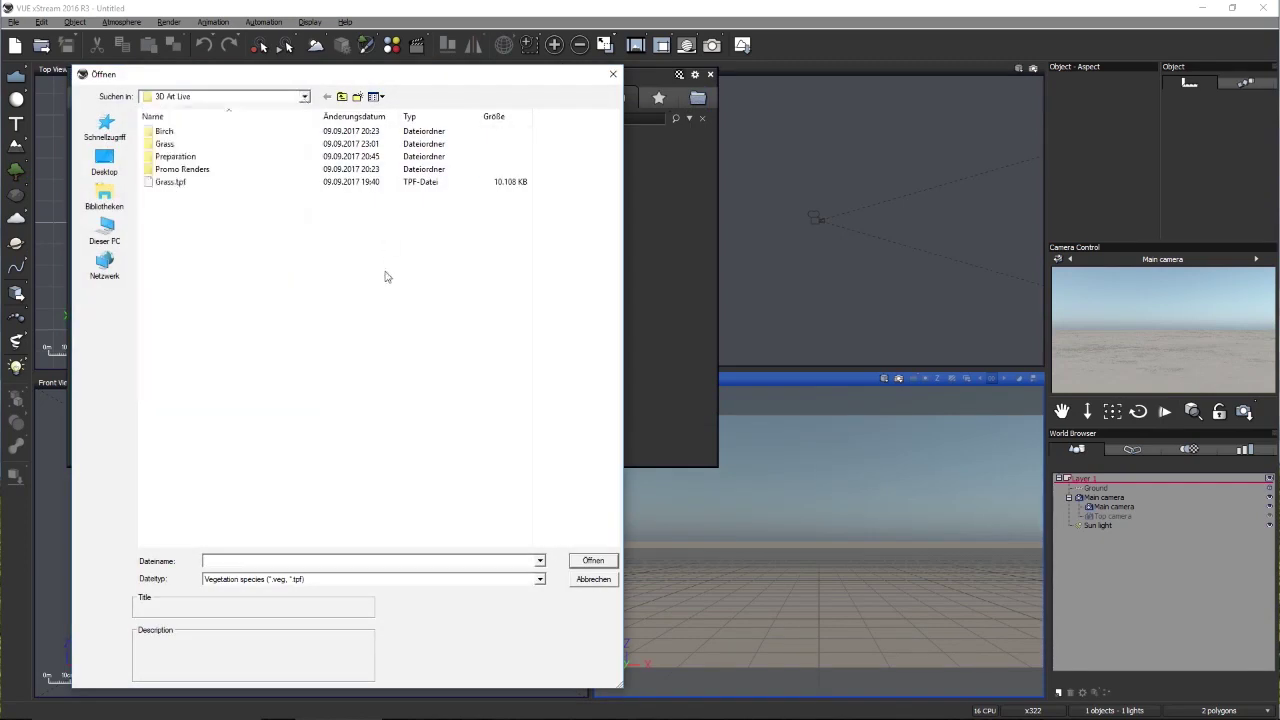
double_click(196, 146)
double_click(198, 143)
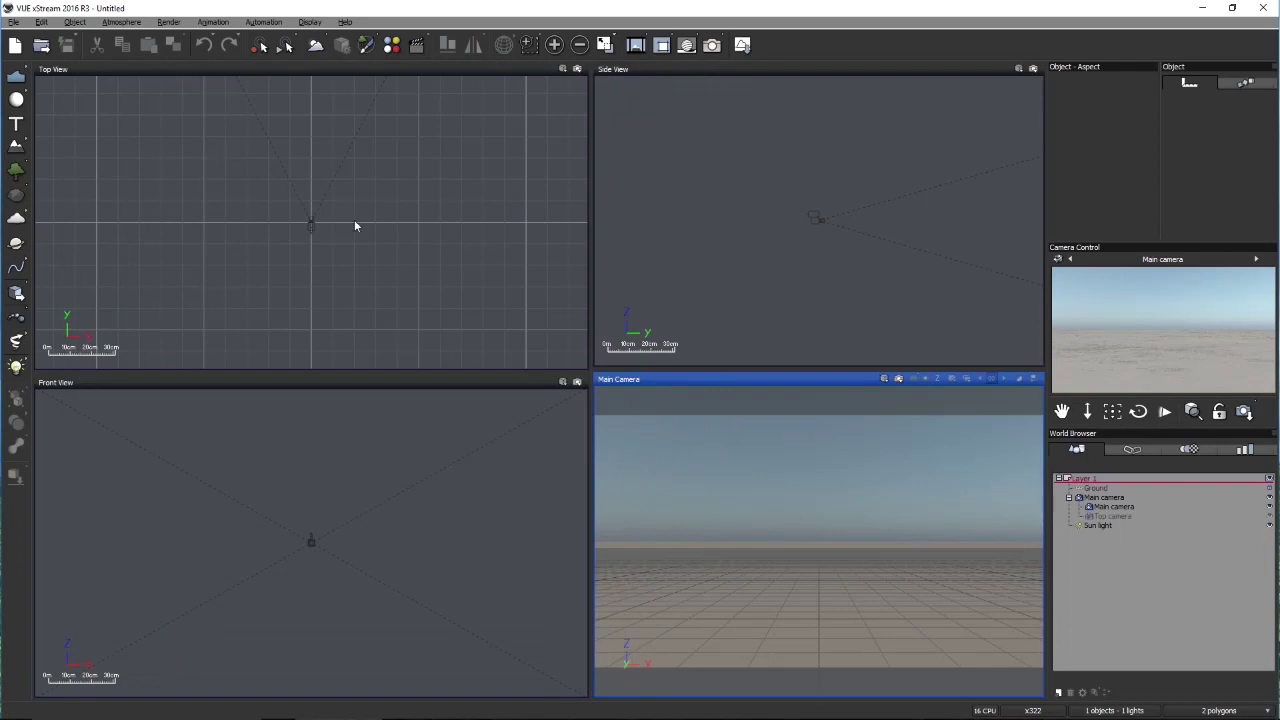
Shift the grass plant along the Y axis in Top view, zooming in to check it
drag(313, 177, 313, 130)
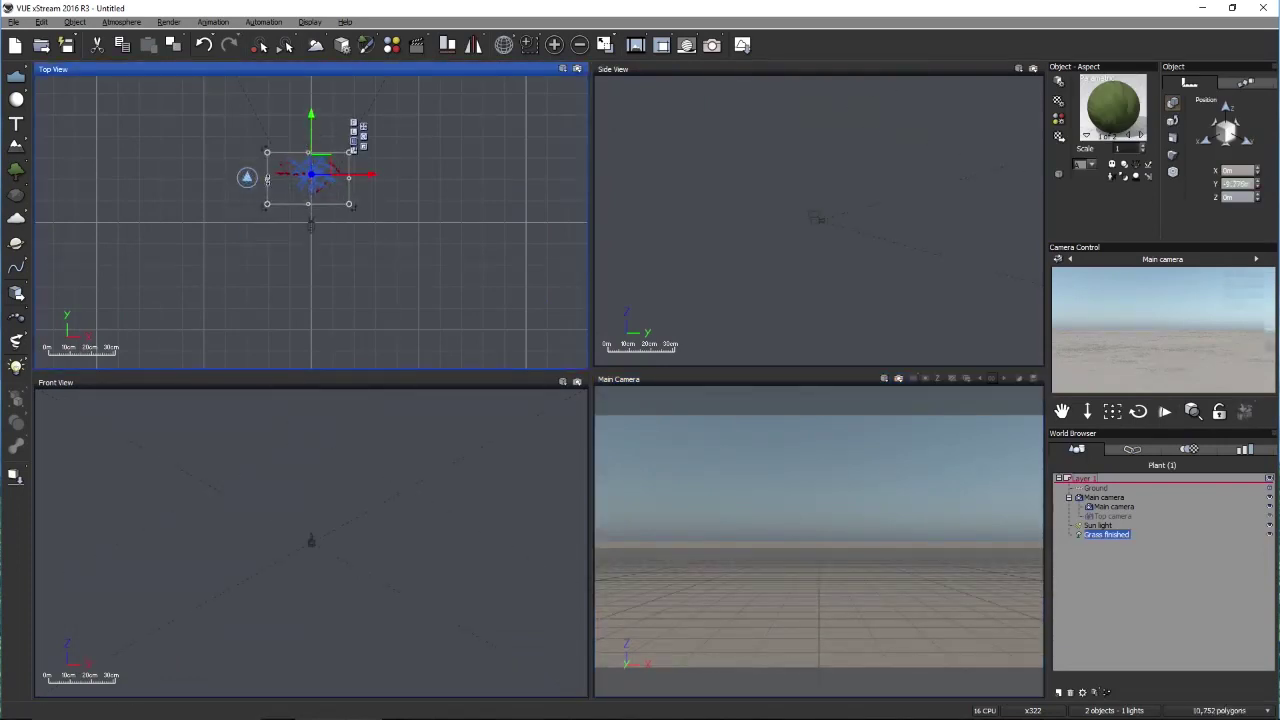
click(554, 44)
click(554, 44)
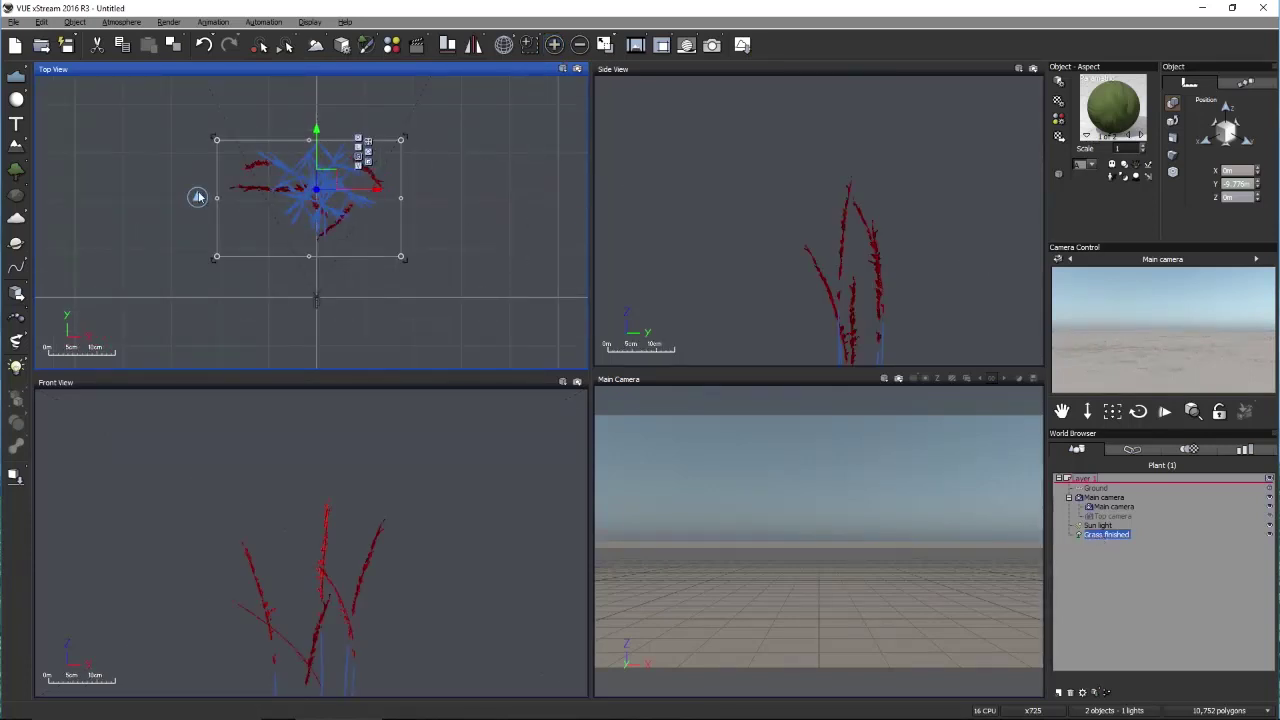
click(1119, 550)
click(1108, 535)
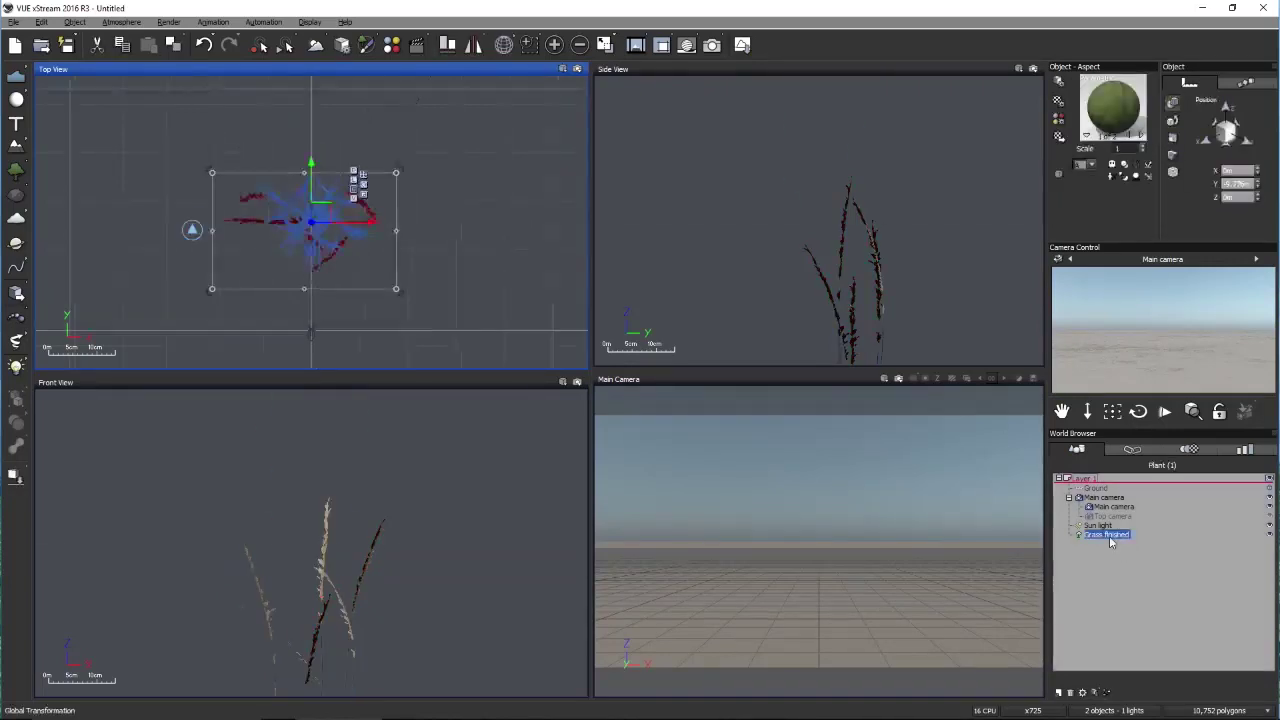
Zoom the views back out and select the Main camera in the World Browser
click(578, 45)
click(578, 45)
click(578, 45)
click(578, 45)
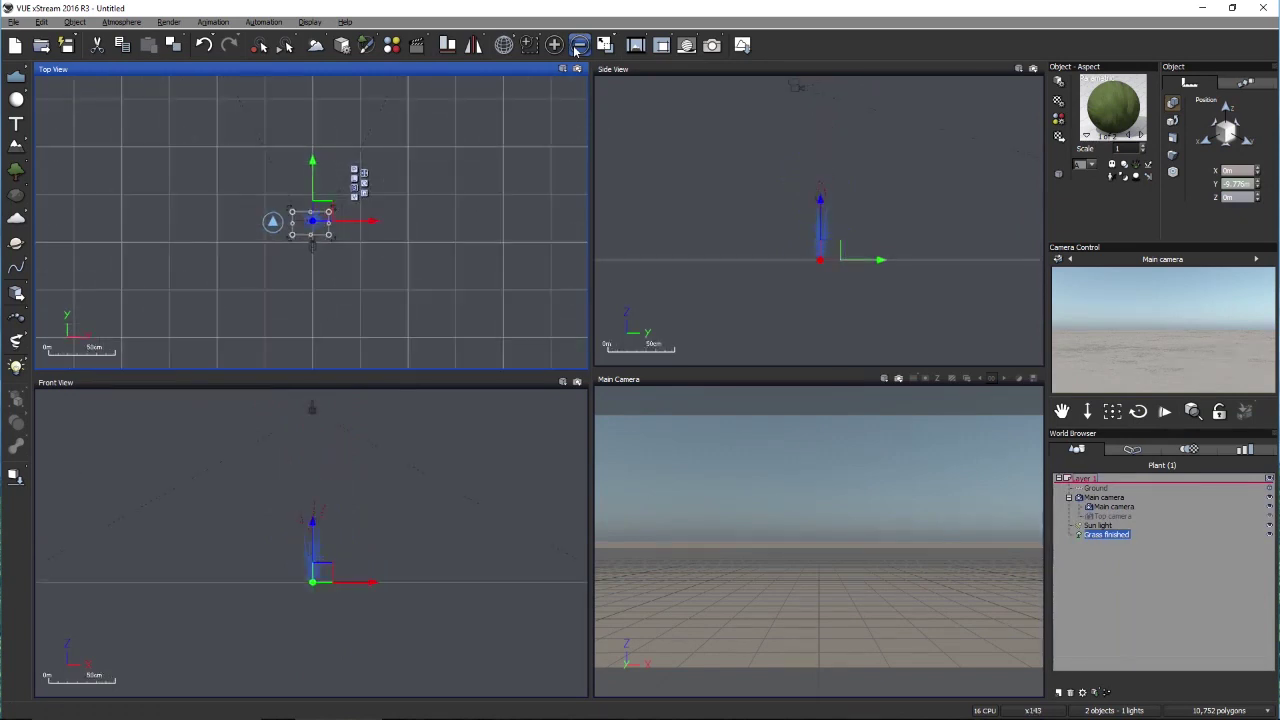
click(1110, 499)
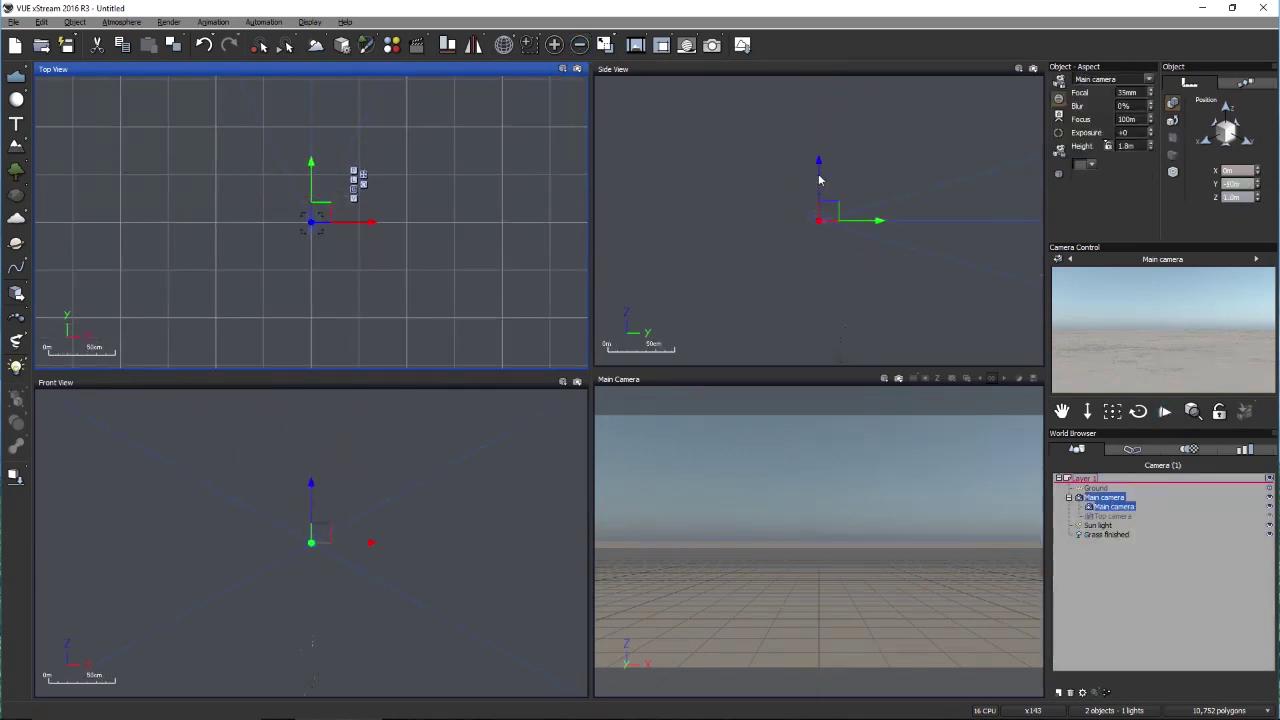
Lower the main camera to about 45.89 cm and select 'Grass finished' in the World Browser
drag(819, 170, 695, 340)
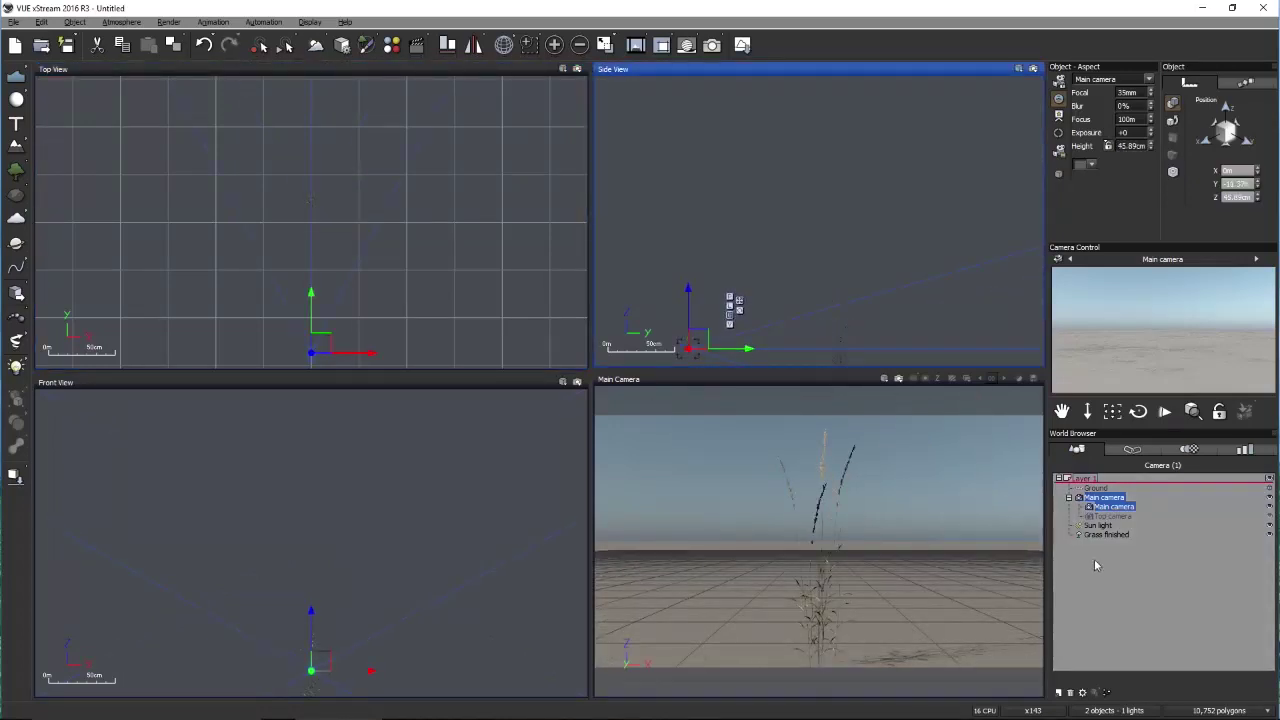
right_drag(863, 289, 847, 228)
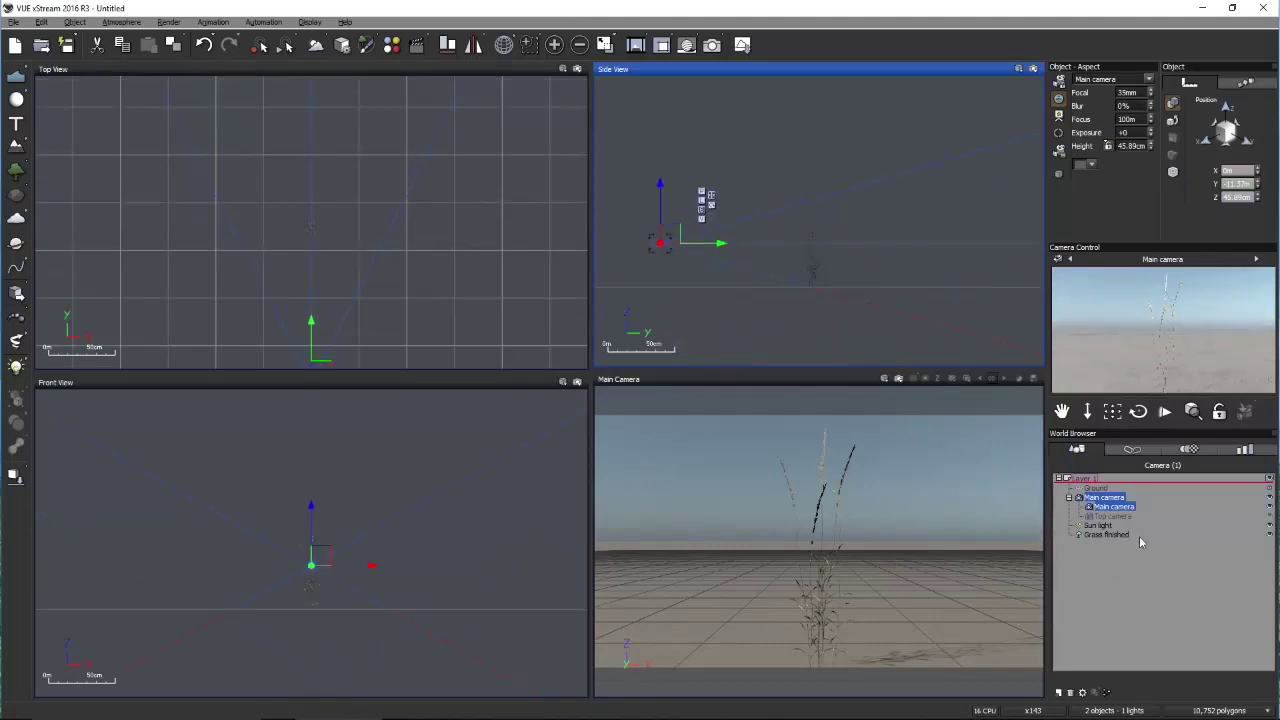
click(1107, 536)
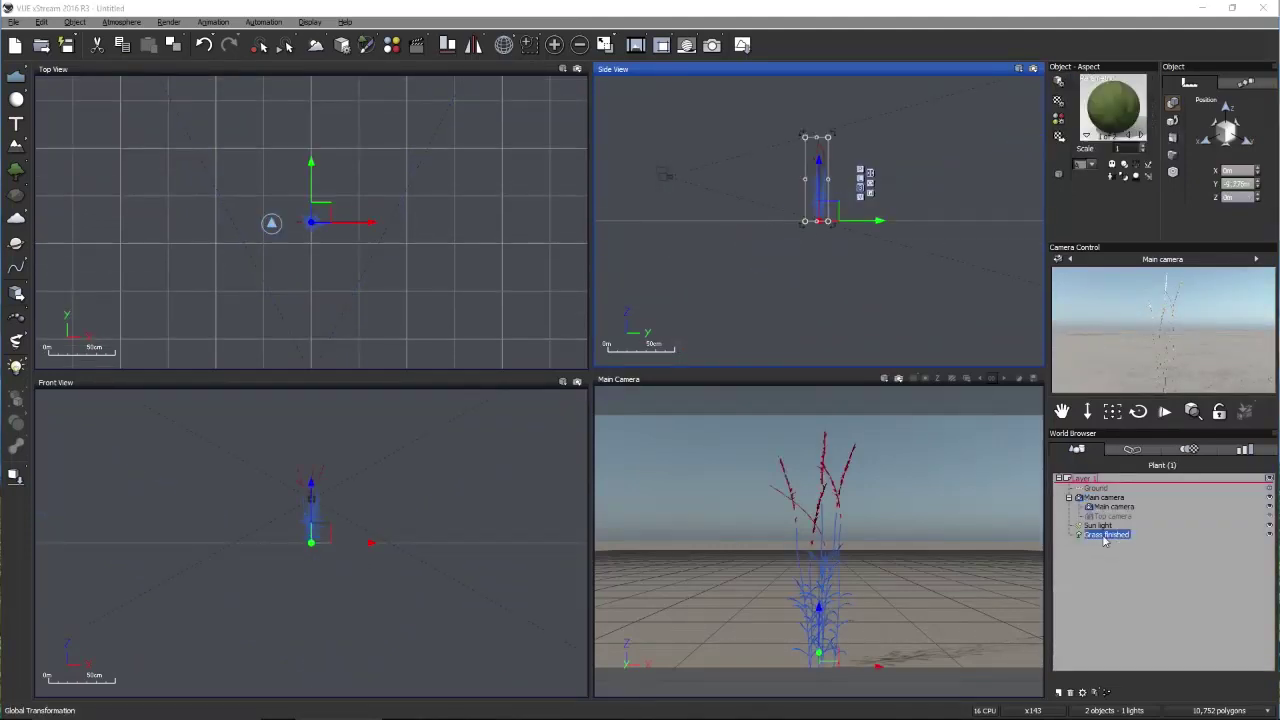
Open 'Grass finished' in the Plant Editor and switch to the third flagged variation (21,120 polygons)
double_click(1105, 537)
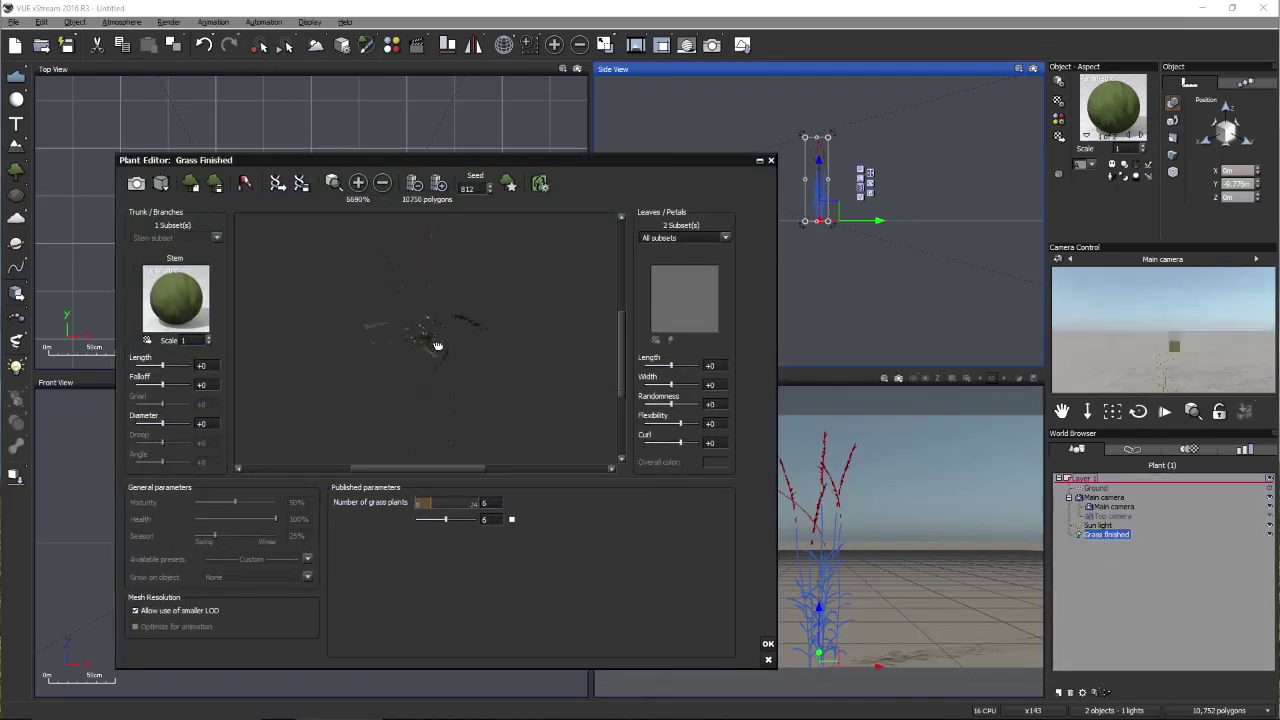
click(510, 190)
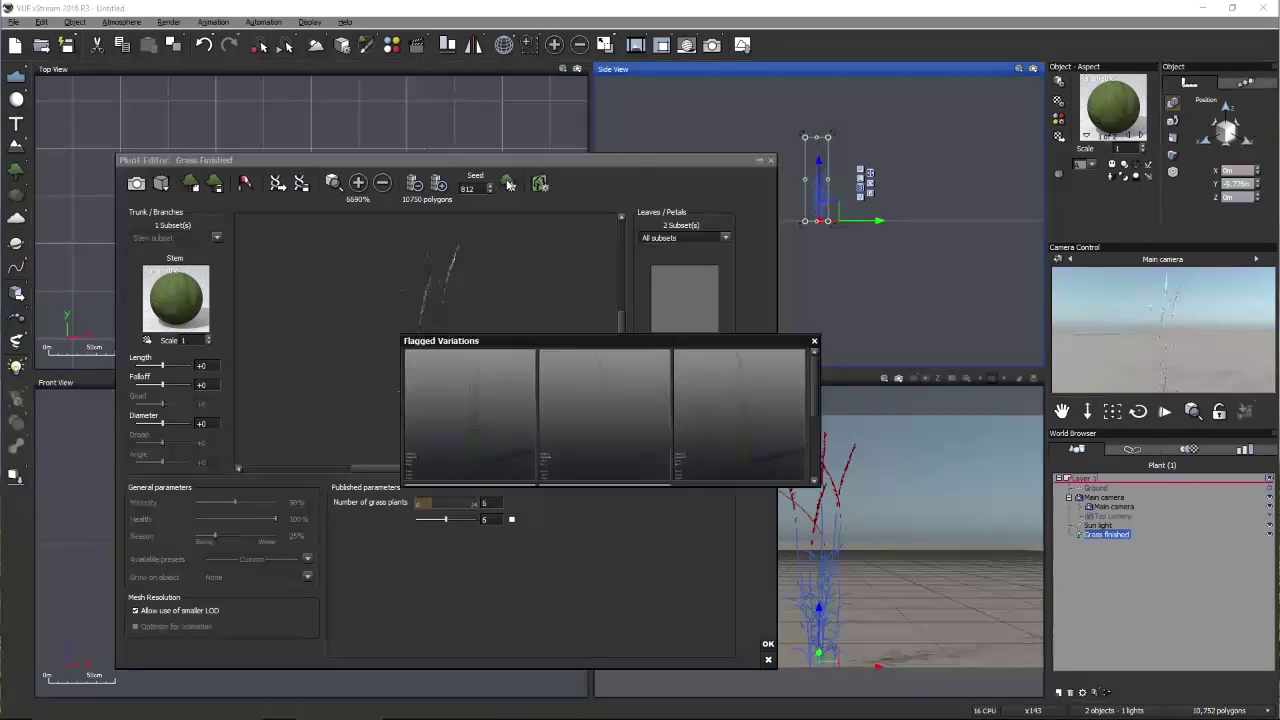
mouse_move(818, 376)
mouse_down()
mouse_move(814, 391)
mouse_move(815, 376)
mouse_up()
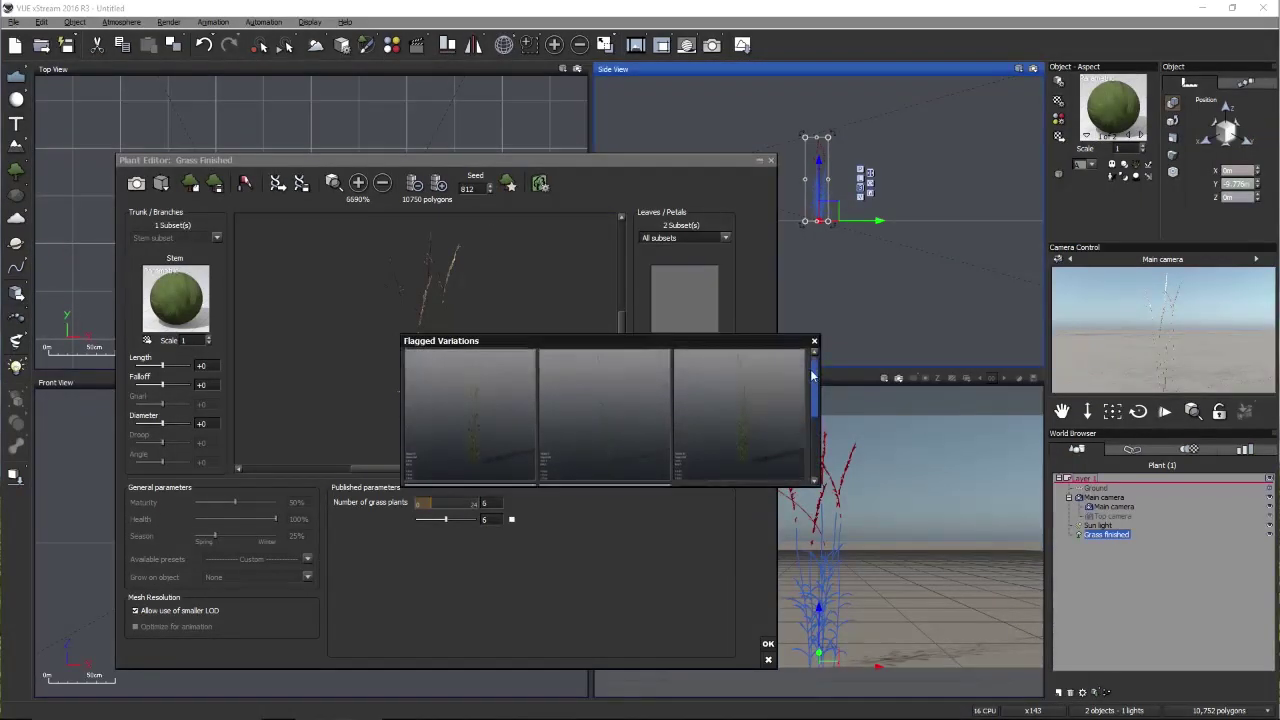
click(745, 390)
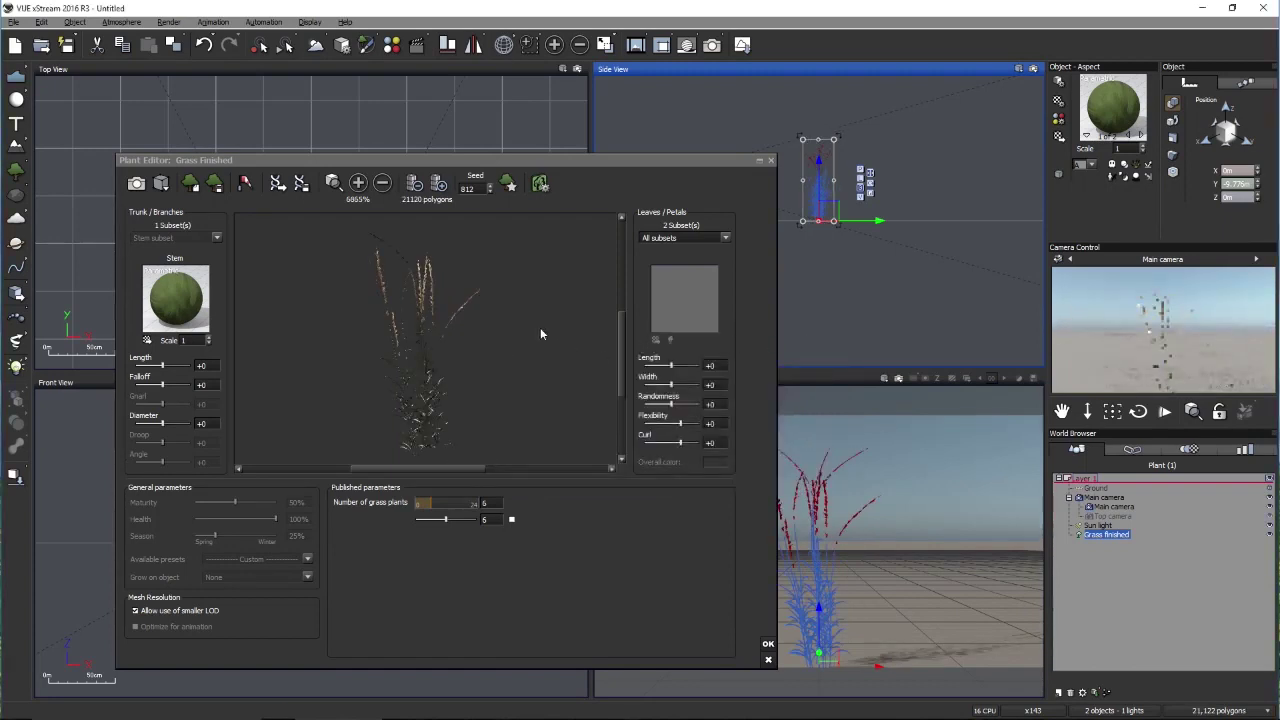
drag(440, 328, 366, 417)
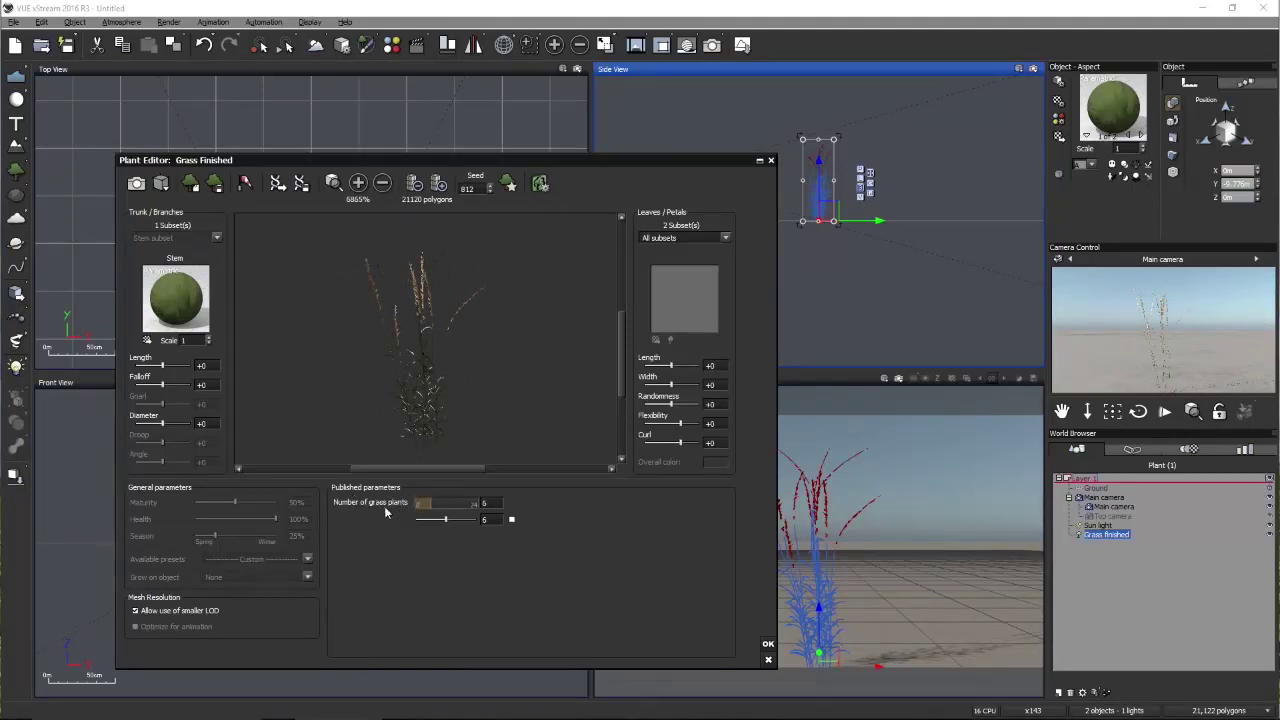
Set Number of grass plants to 20, then to 1, rotating the preview to compare
click(491, 505)
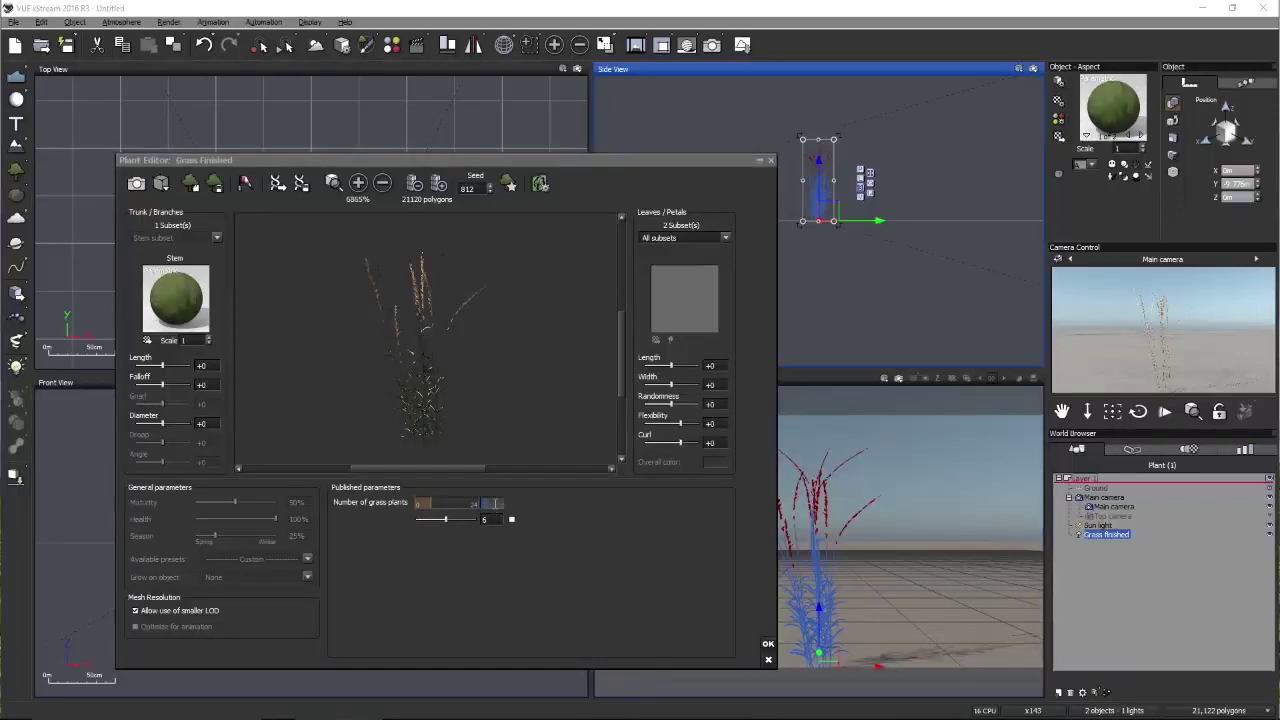
text(20)
key(Return)
drag(433, 315, 422, 362)
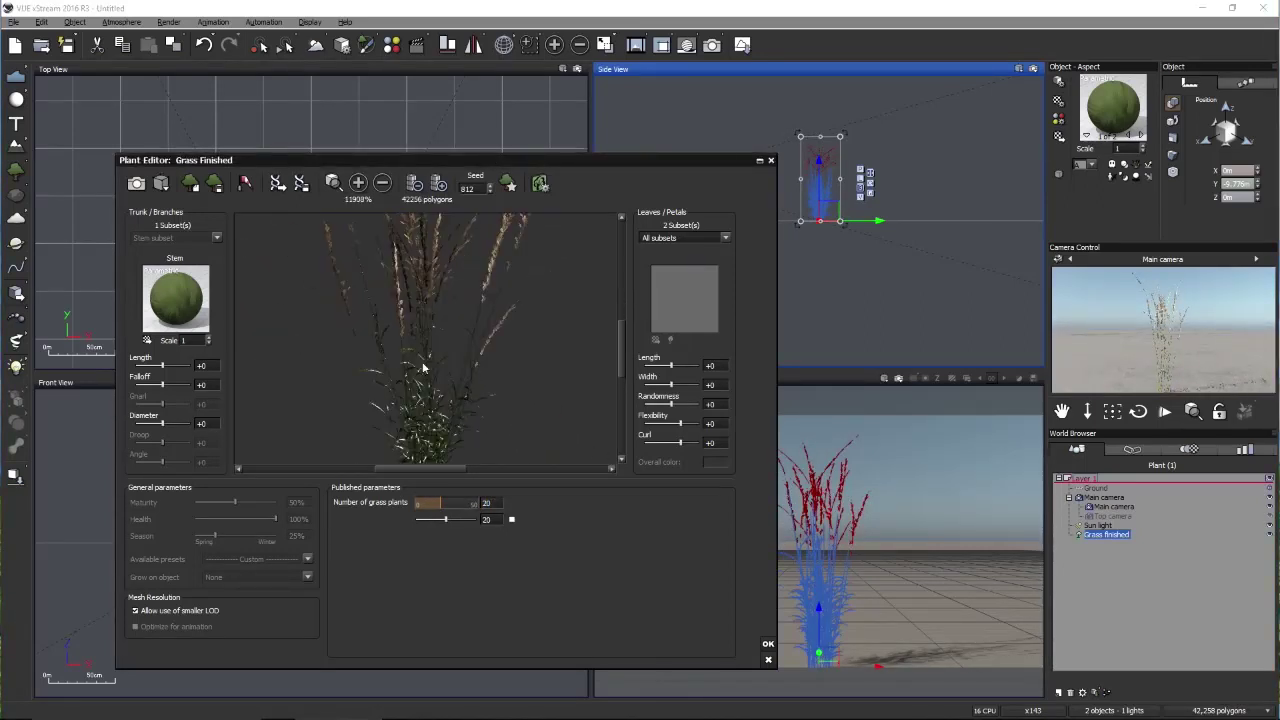
double_click(490, 502)
text(1)
key(Return)
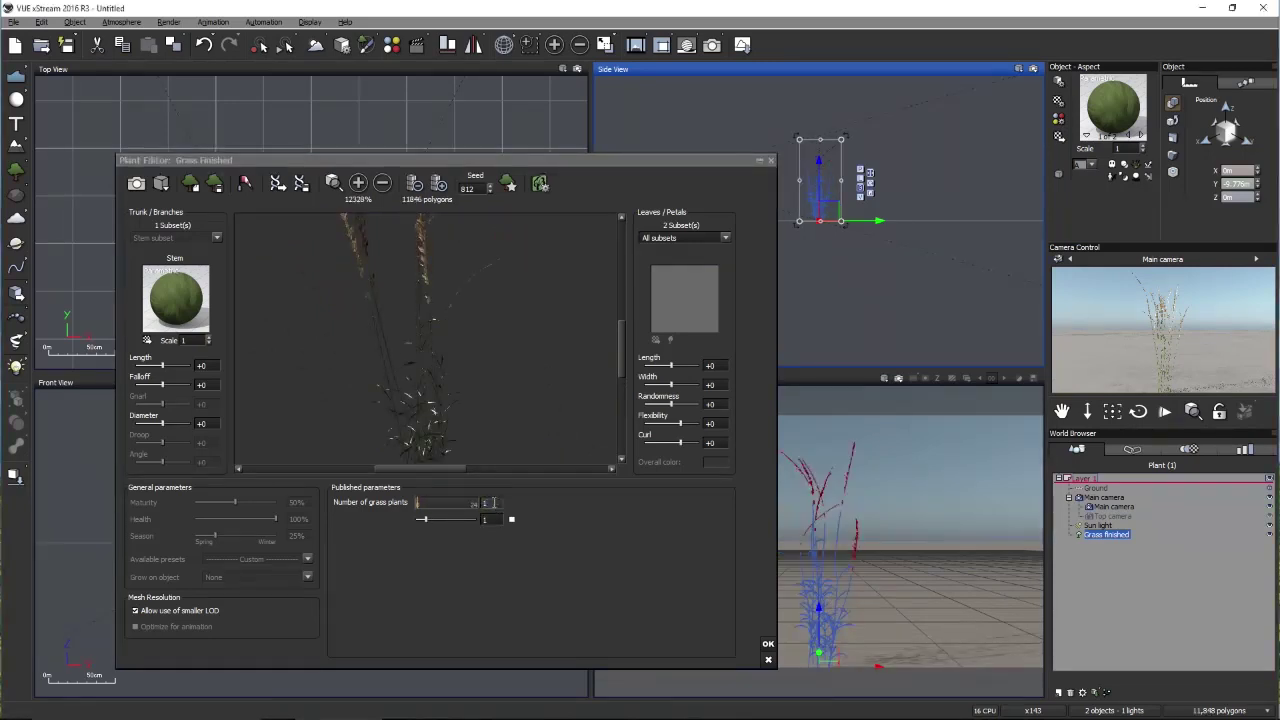
drag(420, 390, 518, 461)
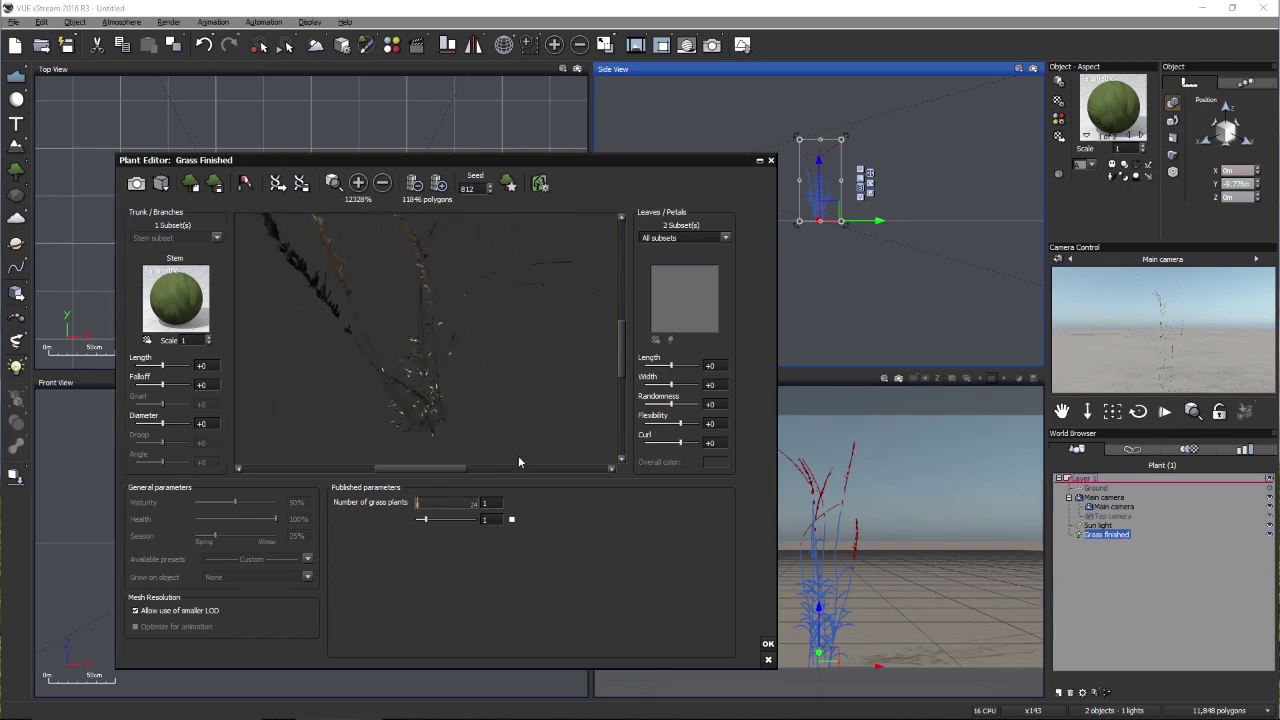
Try 10 grass plants, then bring the count back down to 0
click(511, 520)
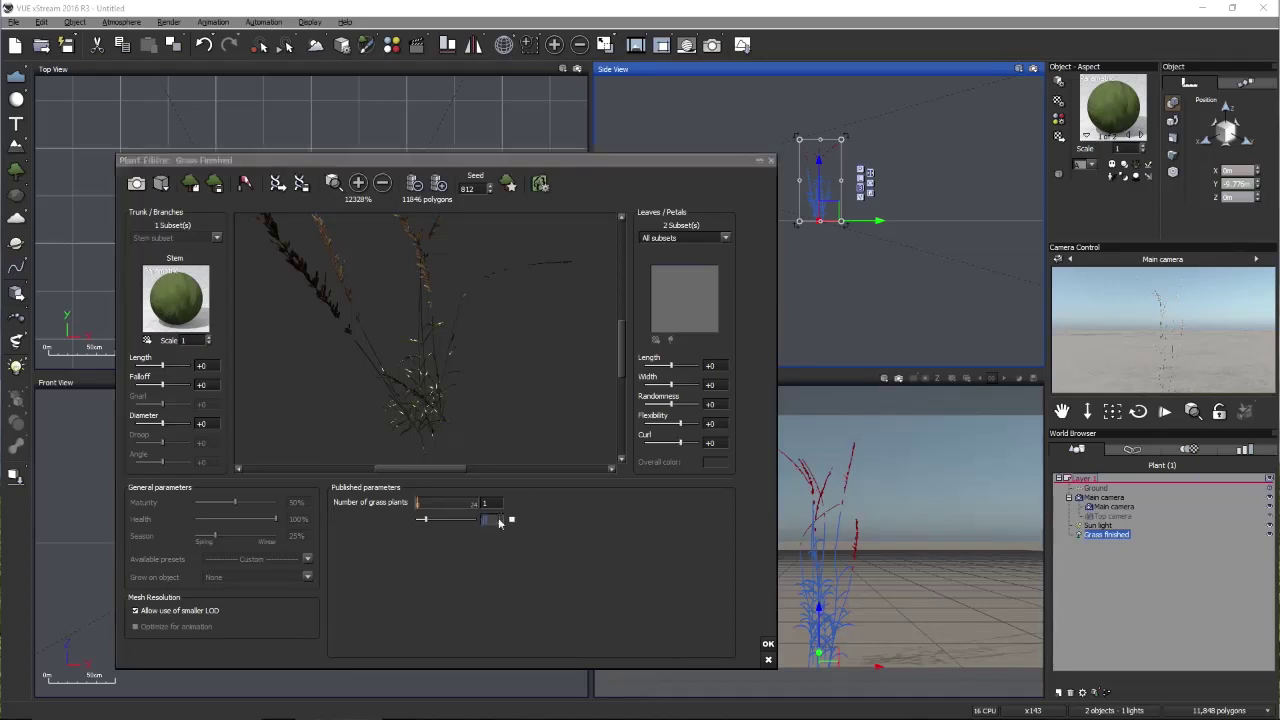
key(Return)
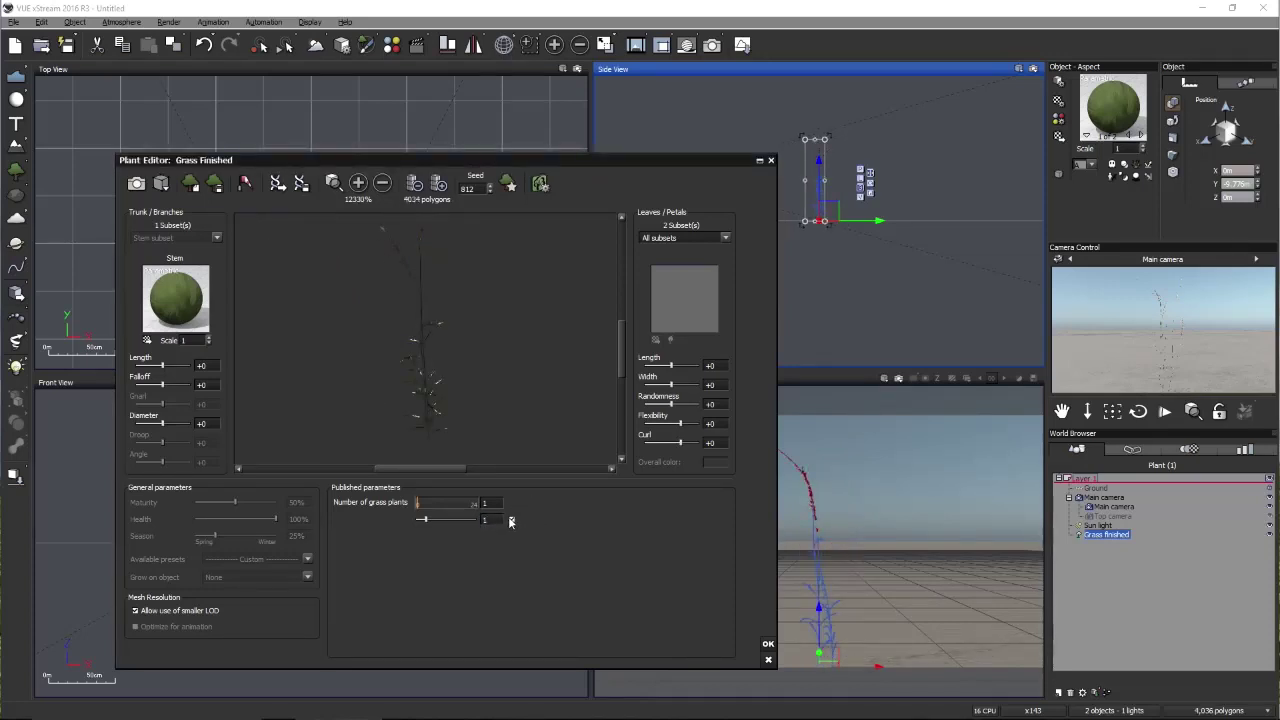
drag(420, 306, 460, 345)
drag(452, 425, 402, 417)
text(0)
key(Return)
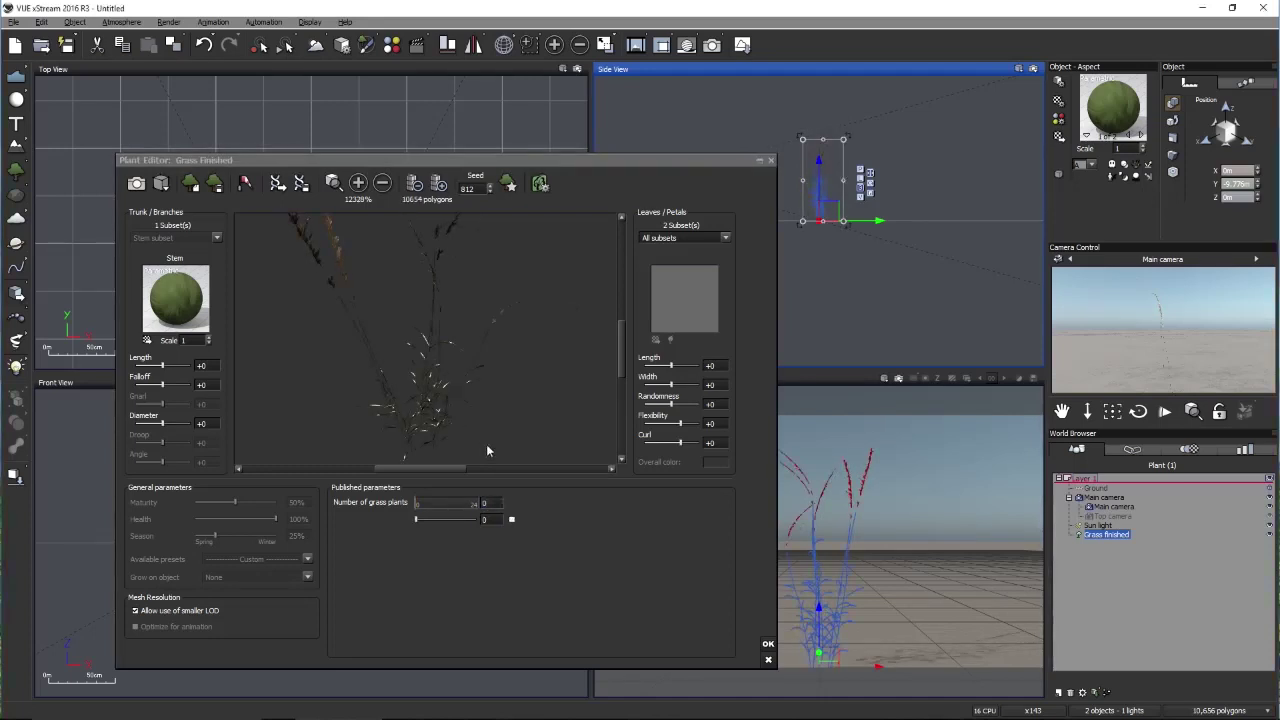
click(492, 502)
key(BackSpace)
key(Return)
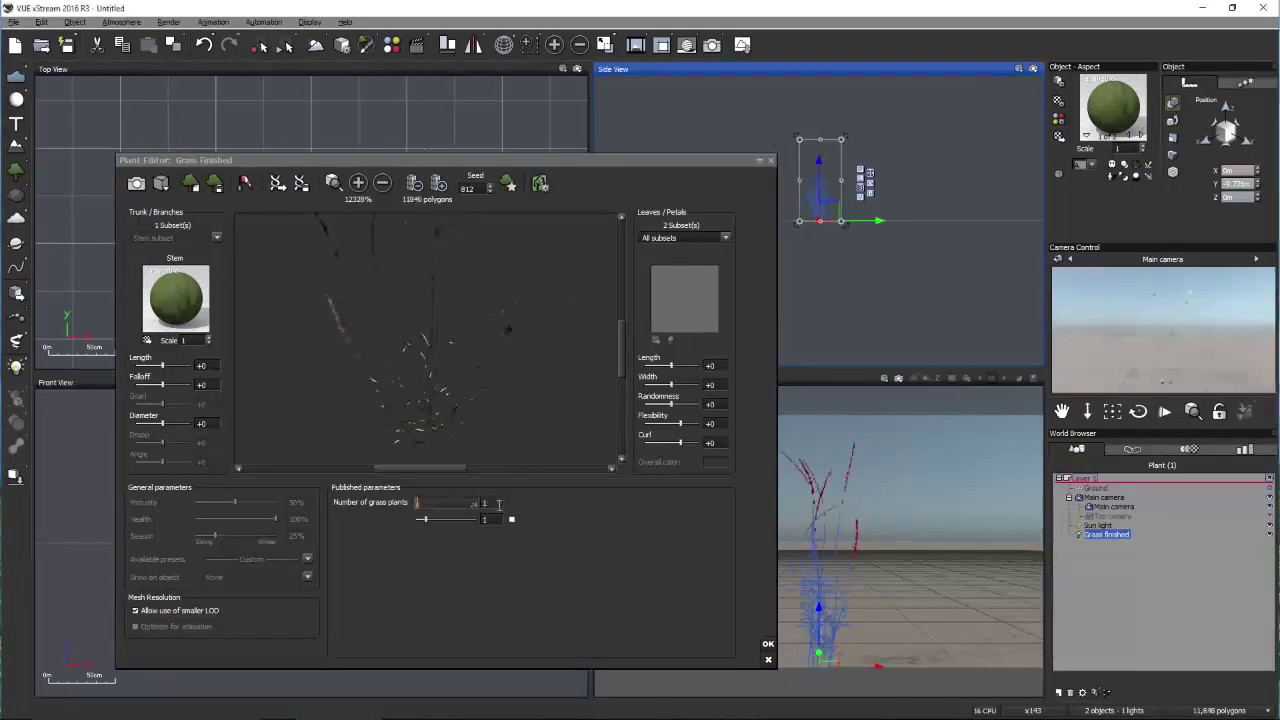
click(512, 521)
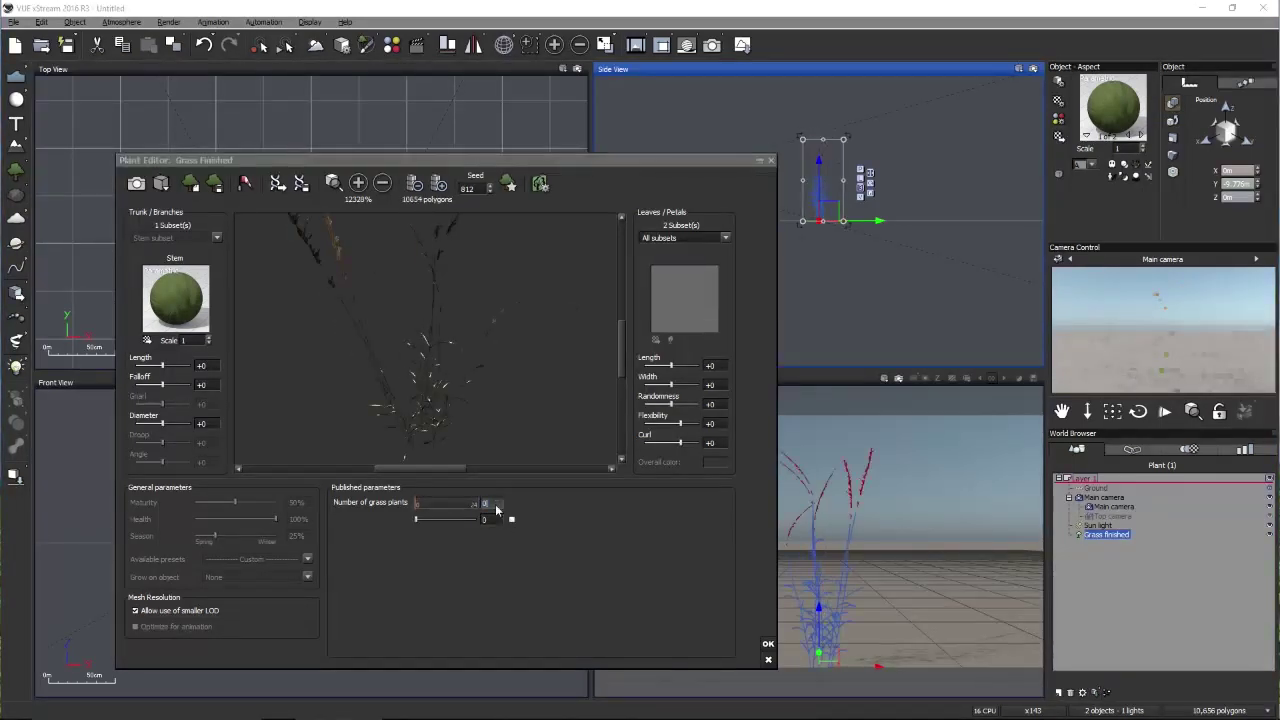
mouse_move(473, 387)
mouse_down()
mouse_move(450, 408)
mouse_move(434, 362)
mouse_move(486, 383)
mouse_up()
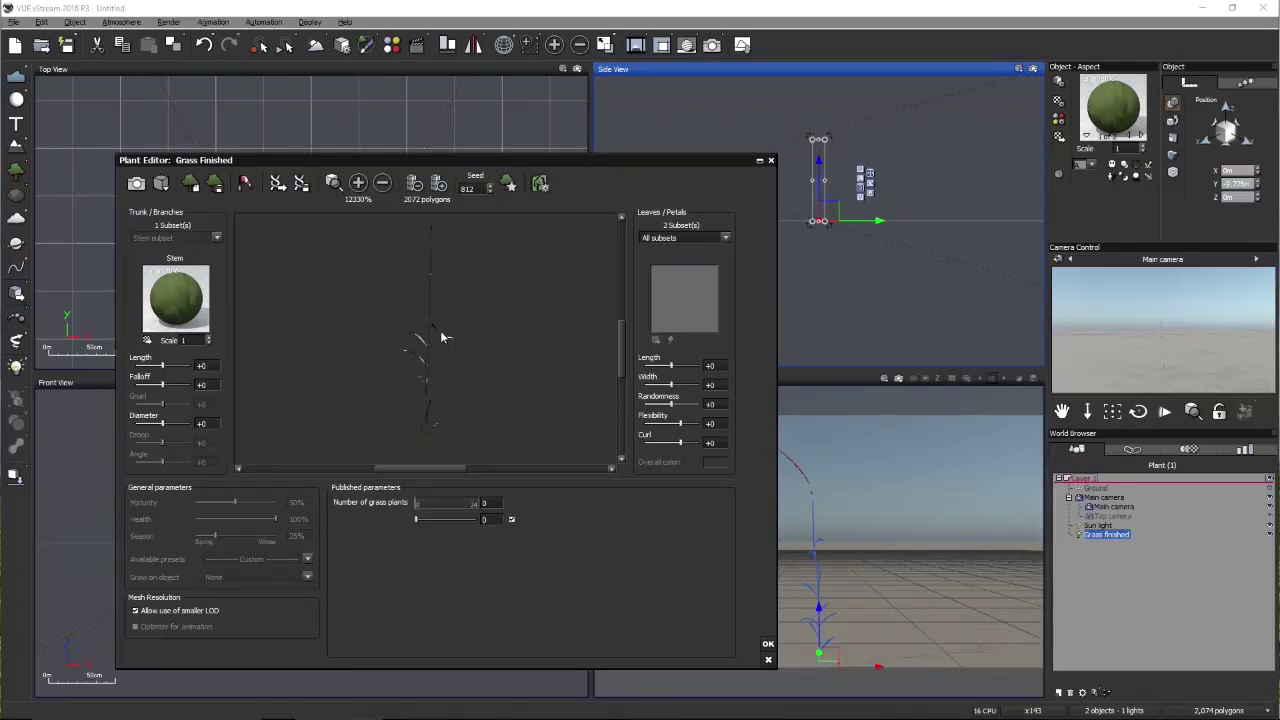
mouse_move(485, 330)
mouse_down()
mouse_move(471, 357)
mouse_move(494, 345)
mouse_up()
drag(450, 163, 369, 73)
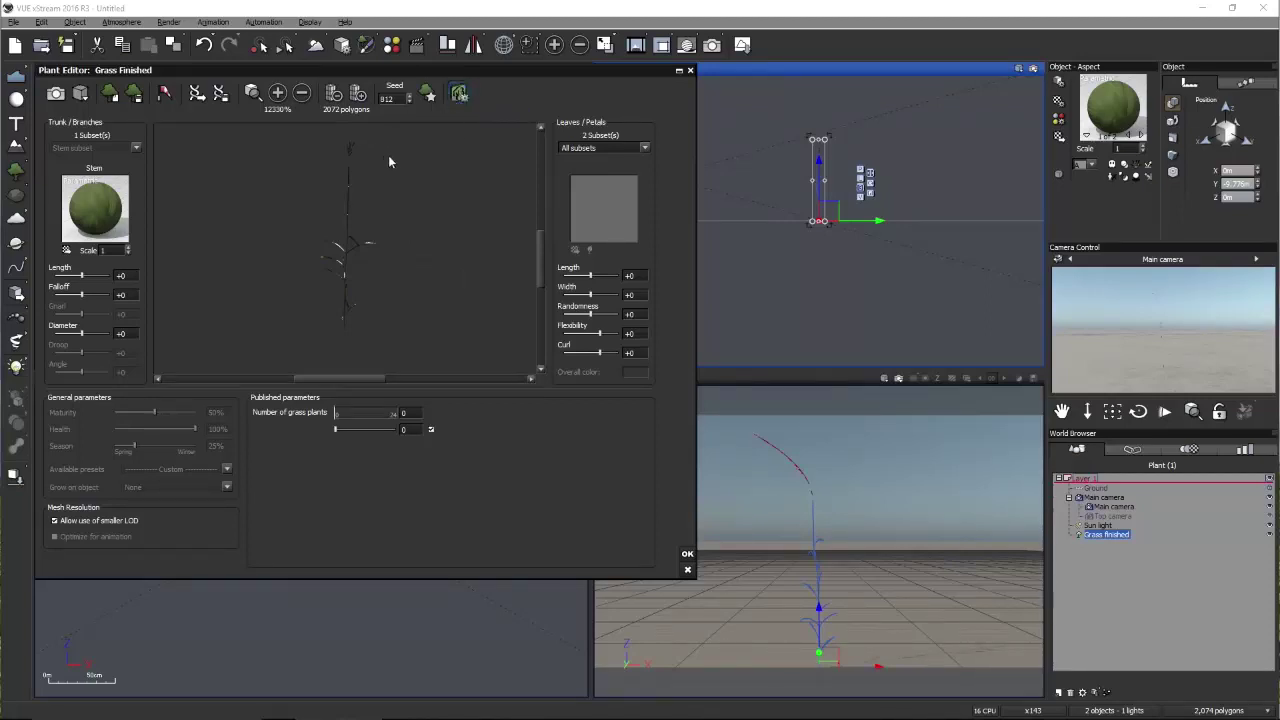
mouse_move(428, 221)
mouse_down()
mouse_move(420, 246)
mouse_move(413, 231)
mouse_up()
mouse_move(397, 191)
mouse_down()
mouse_move(414, 166)
mouse_move(408, 184)
mouse_up()
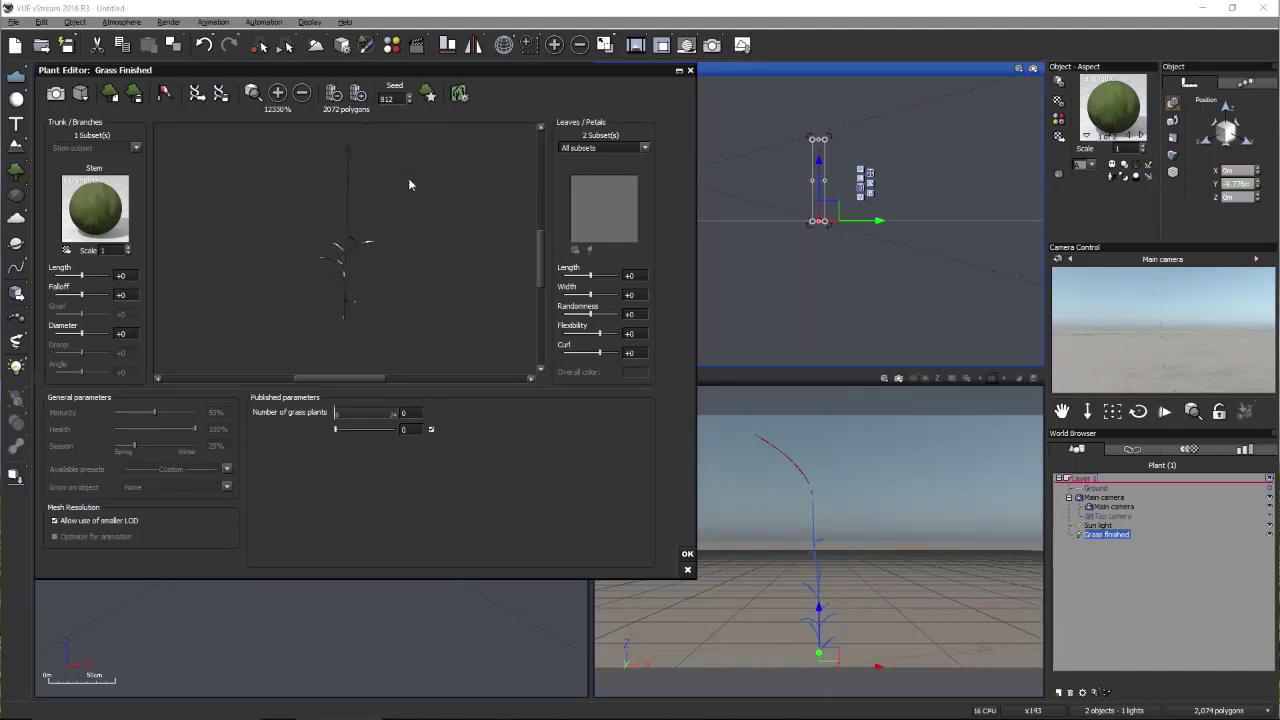
click(461, 95)
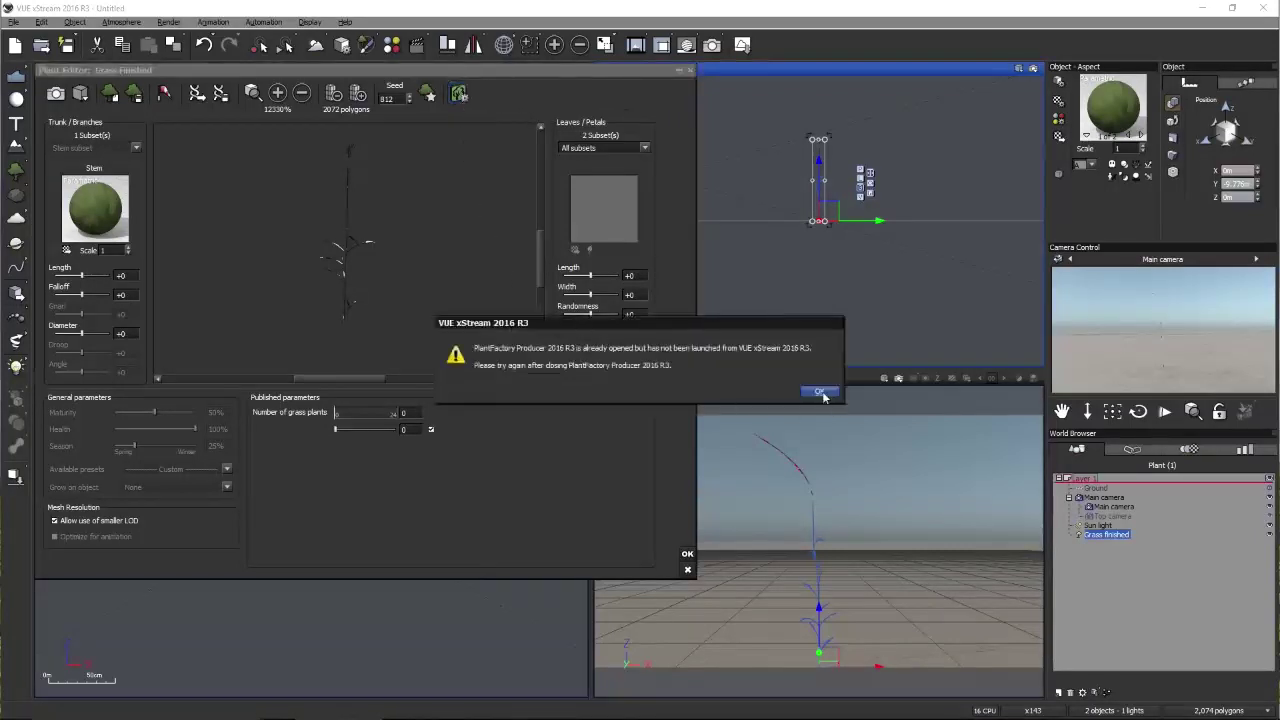
Close the already running PlantFactory Producer without saving its scene
click(818, 391)
mouse_move(852, 710)
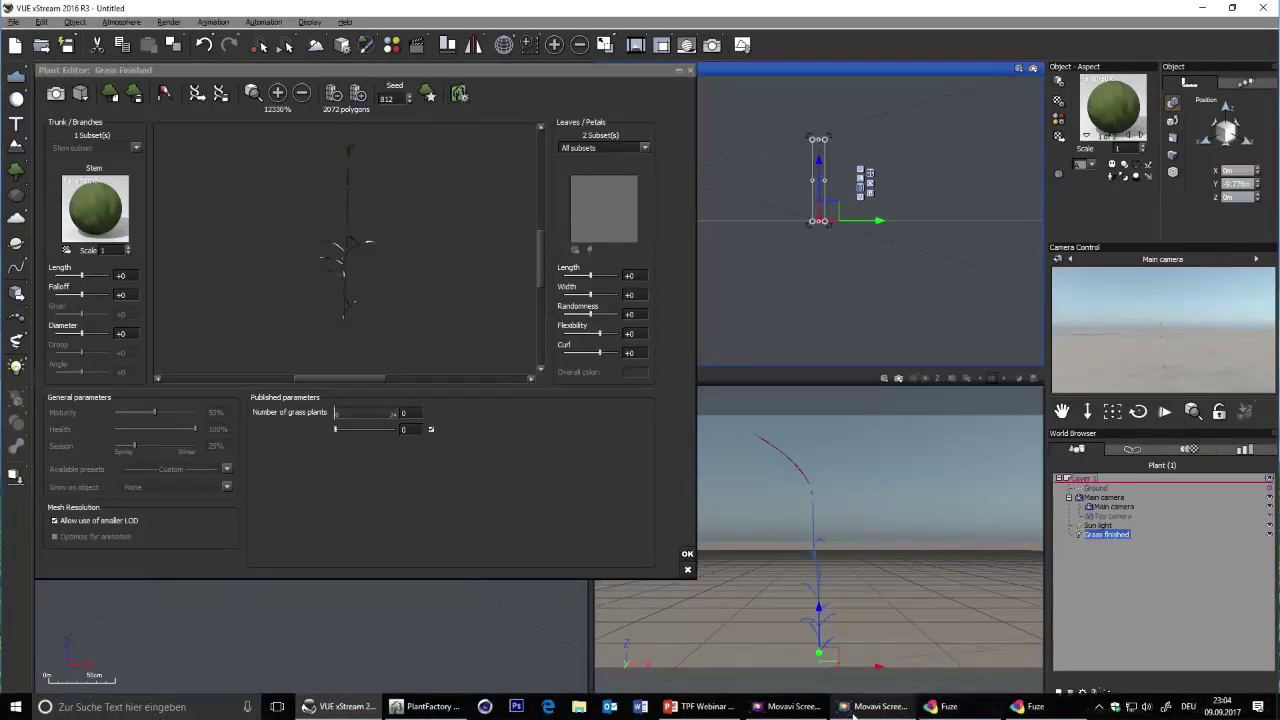
click(428, 706)
key(alt+F4)
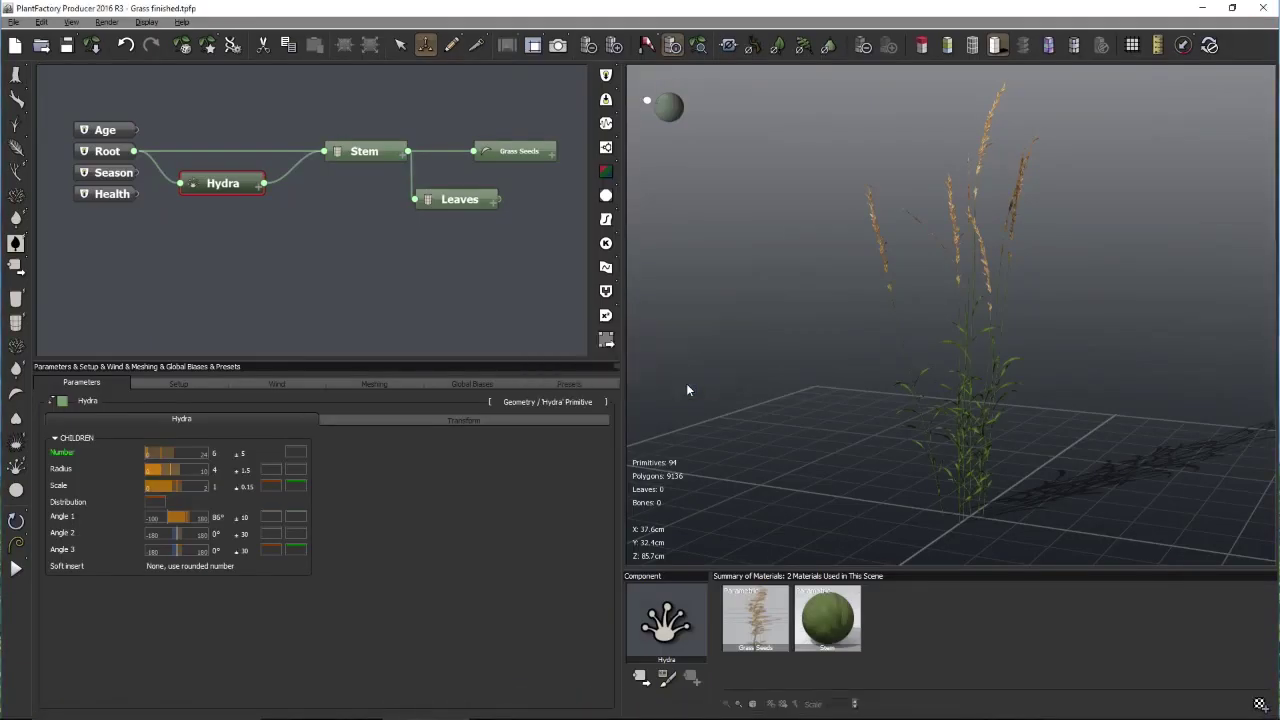
click(685, 386)
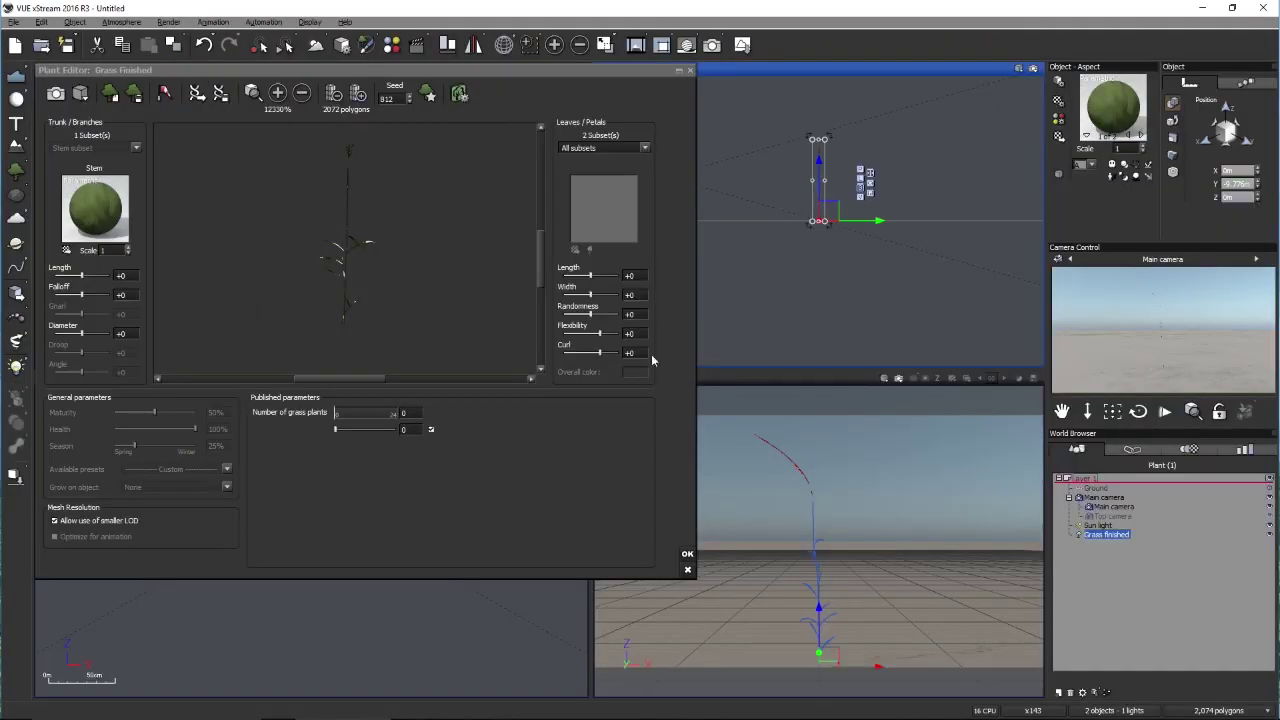
Send the grass plant to PlantFactory again via Advanced edition
click(458, 94)
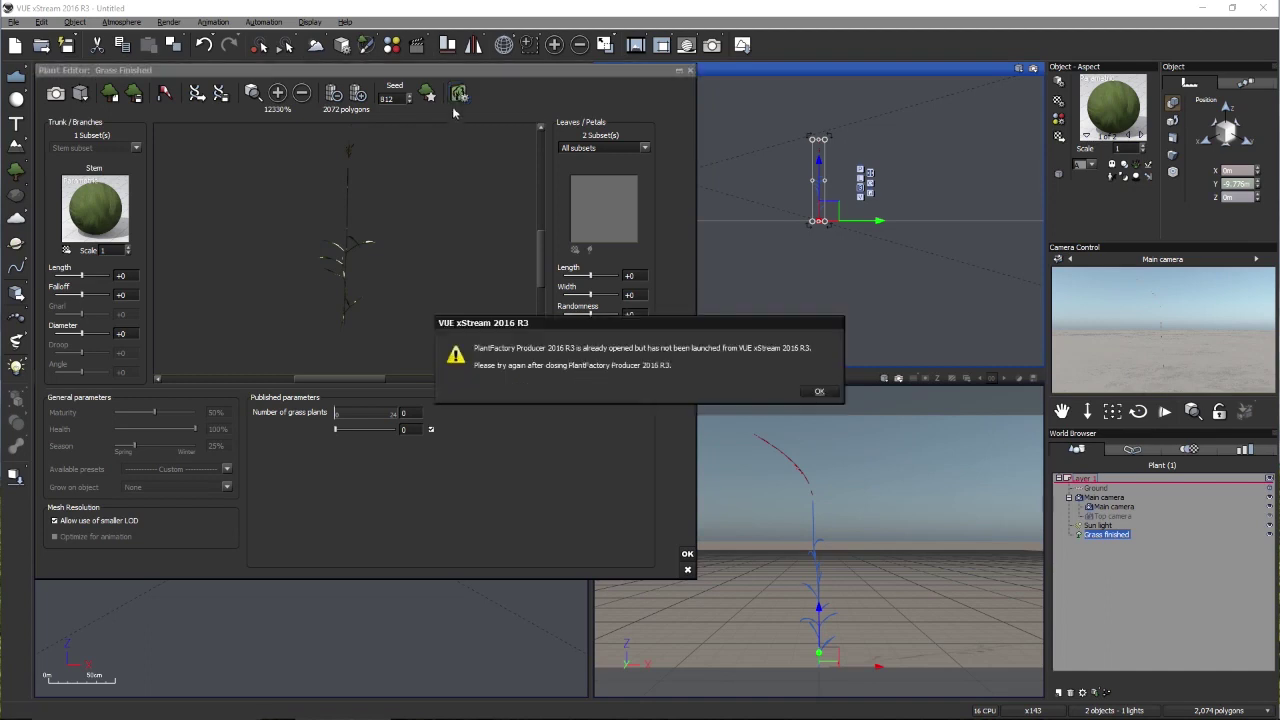
click(818, 391)
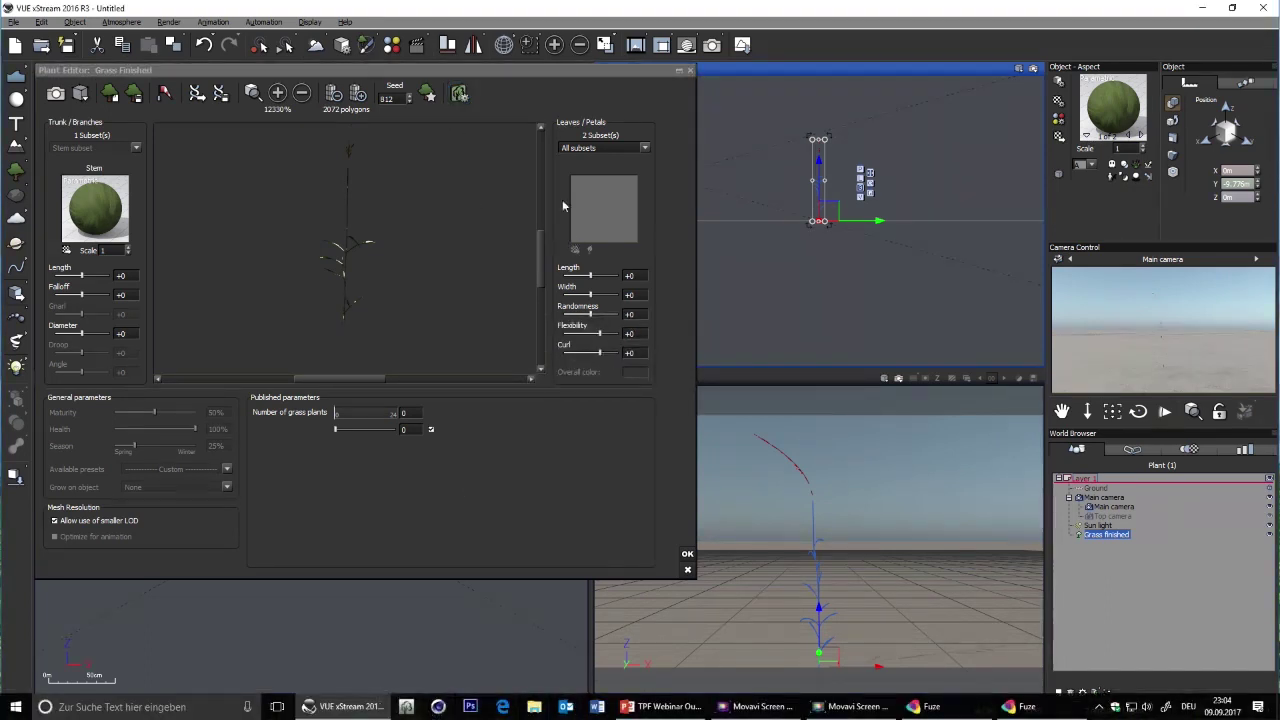
click(458, 93)
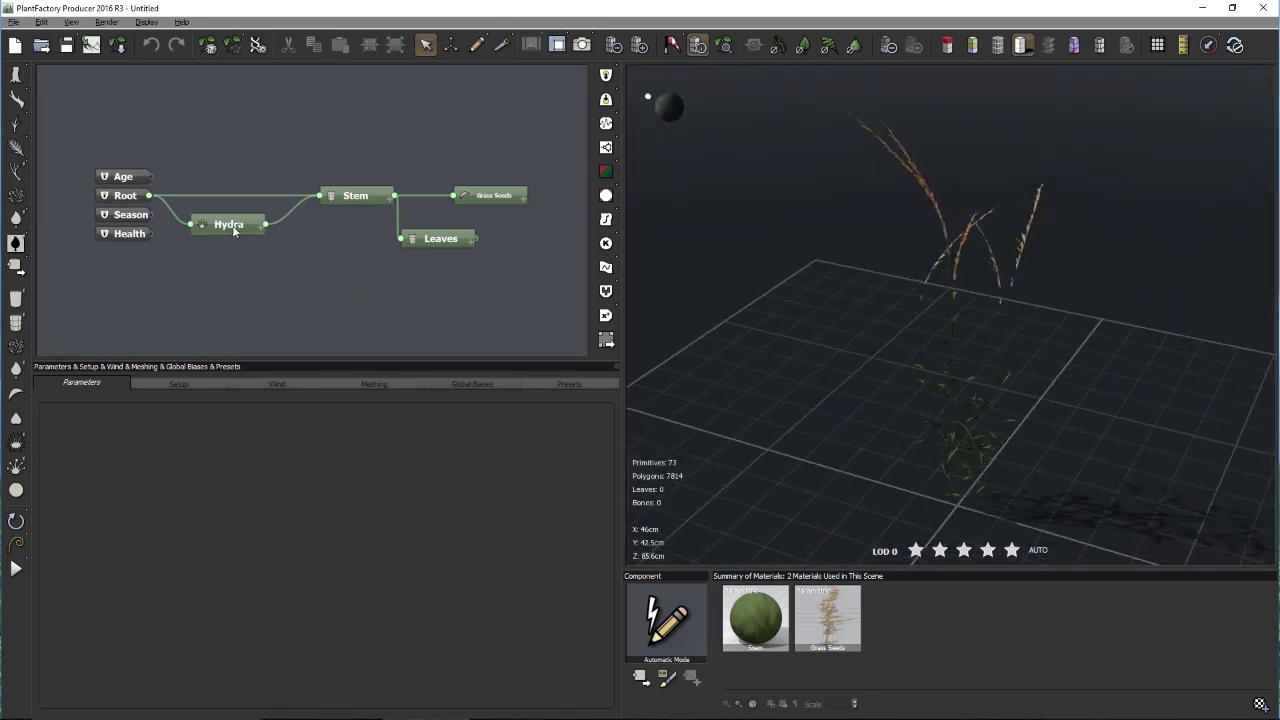
Set the Hydra node's children Number to 0 and lengthen the Stem to about 197.8
click(235, 232)
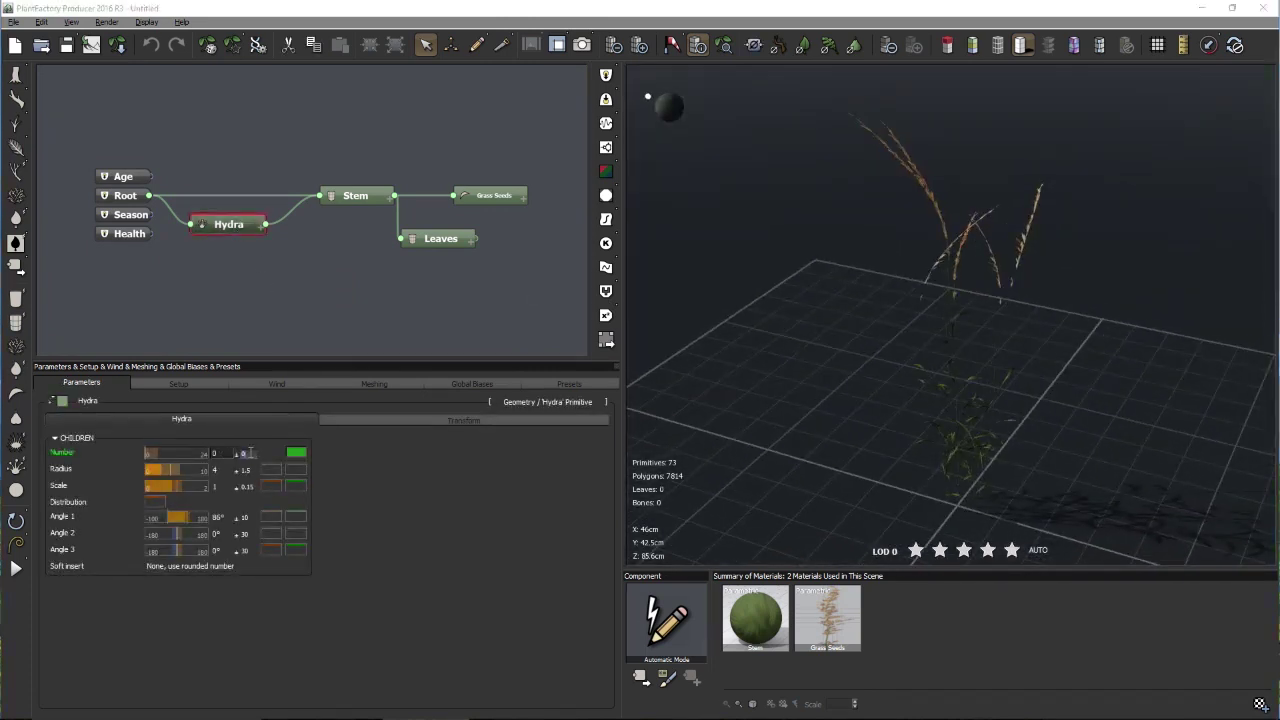
click(249, 453)
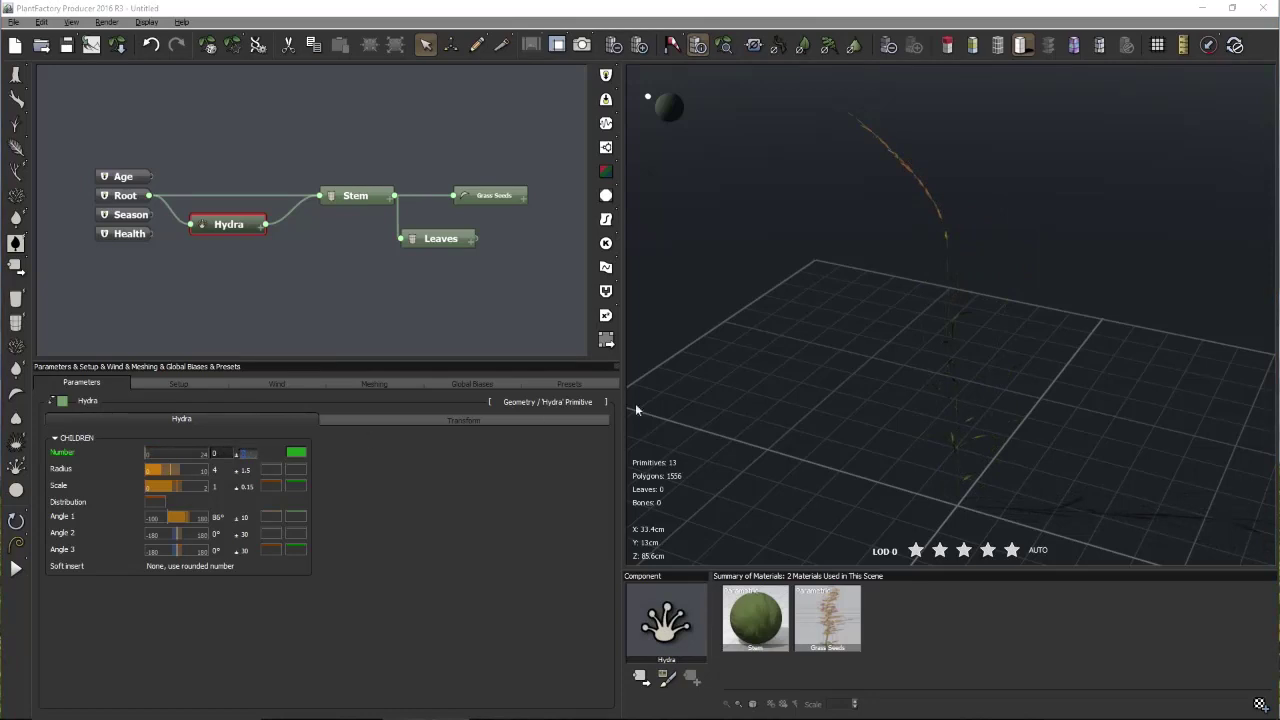
click(355, 195)
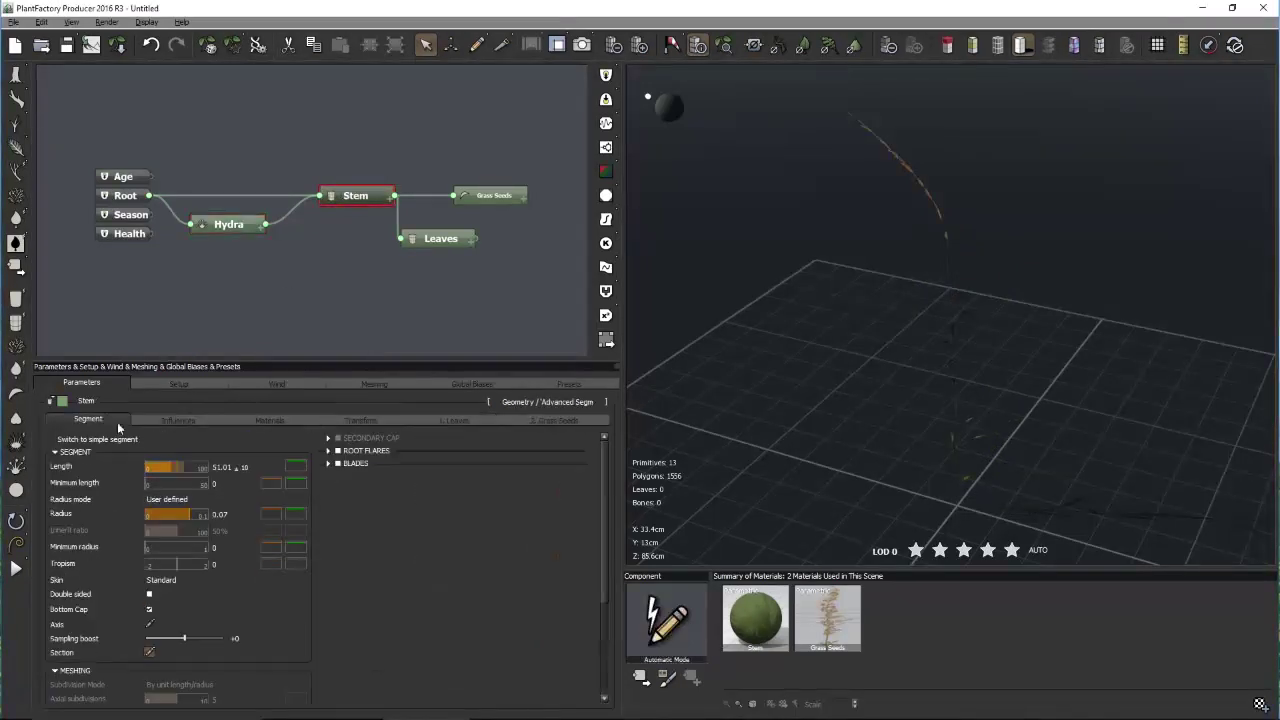
drag(184, 467, 703, 367)
Check the plant from a low angle and apply it back to VUE
drag(859, 319, 672, 85)
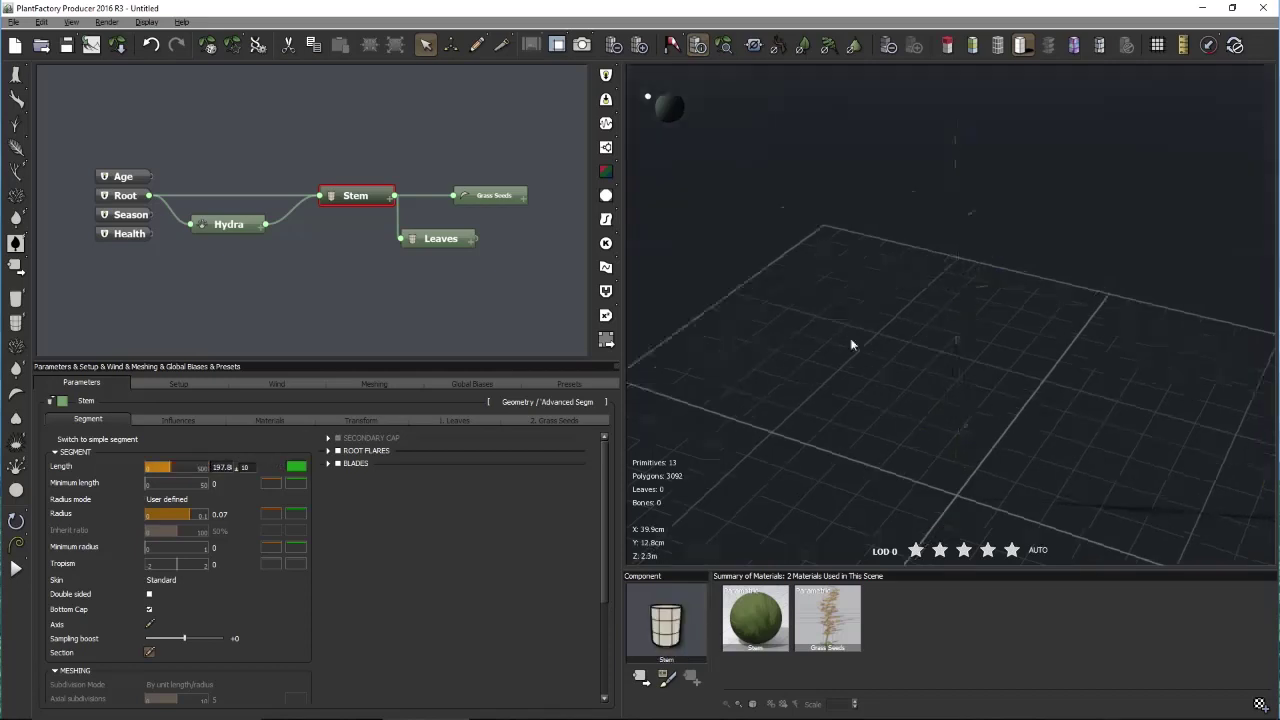
drag(812, 230, 729, 183)
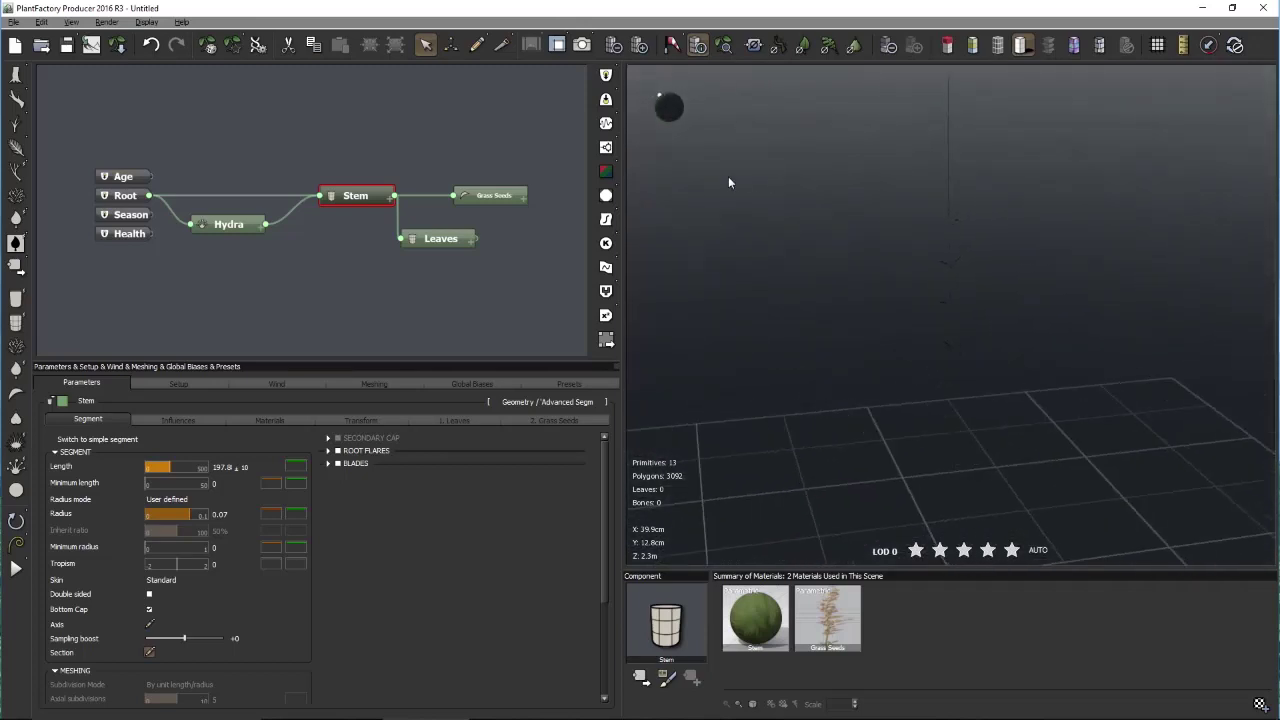
click(91, 44)
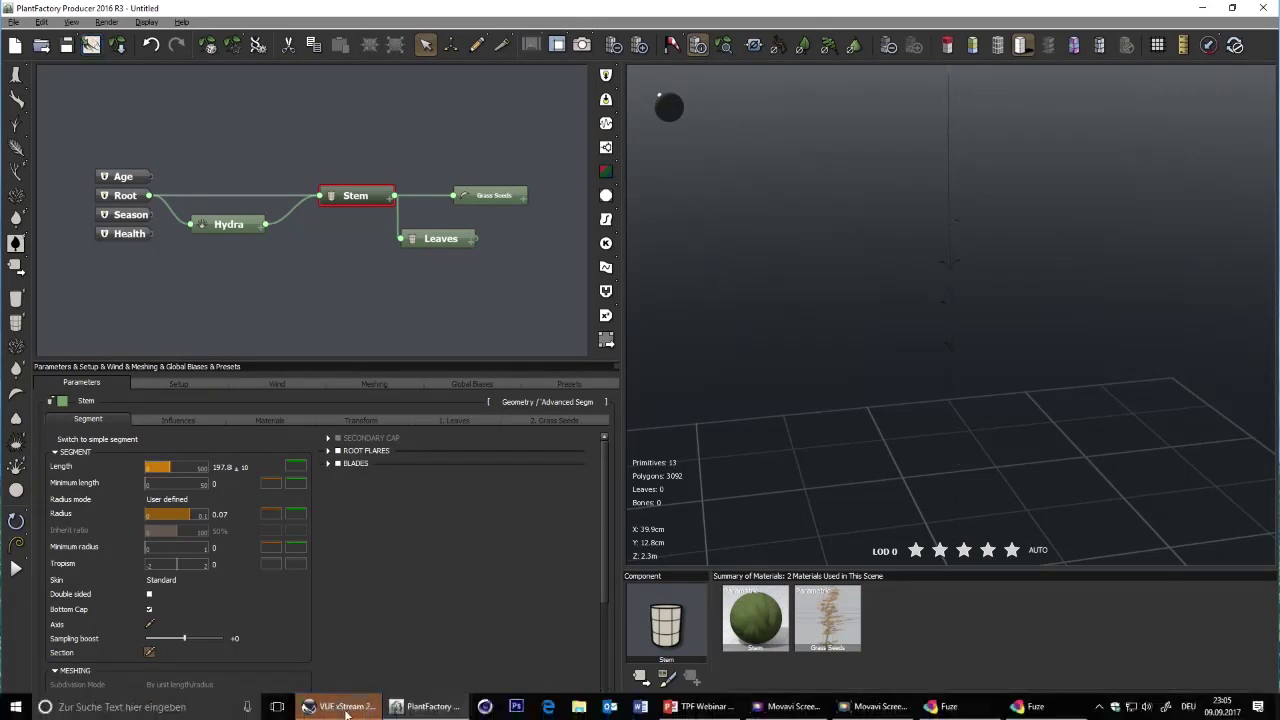
click(341, 710)
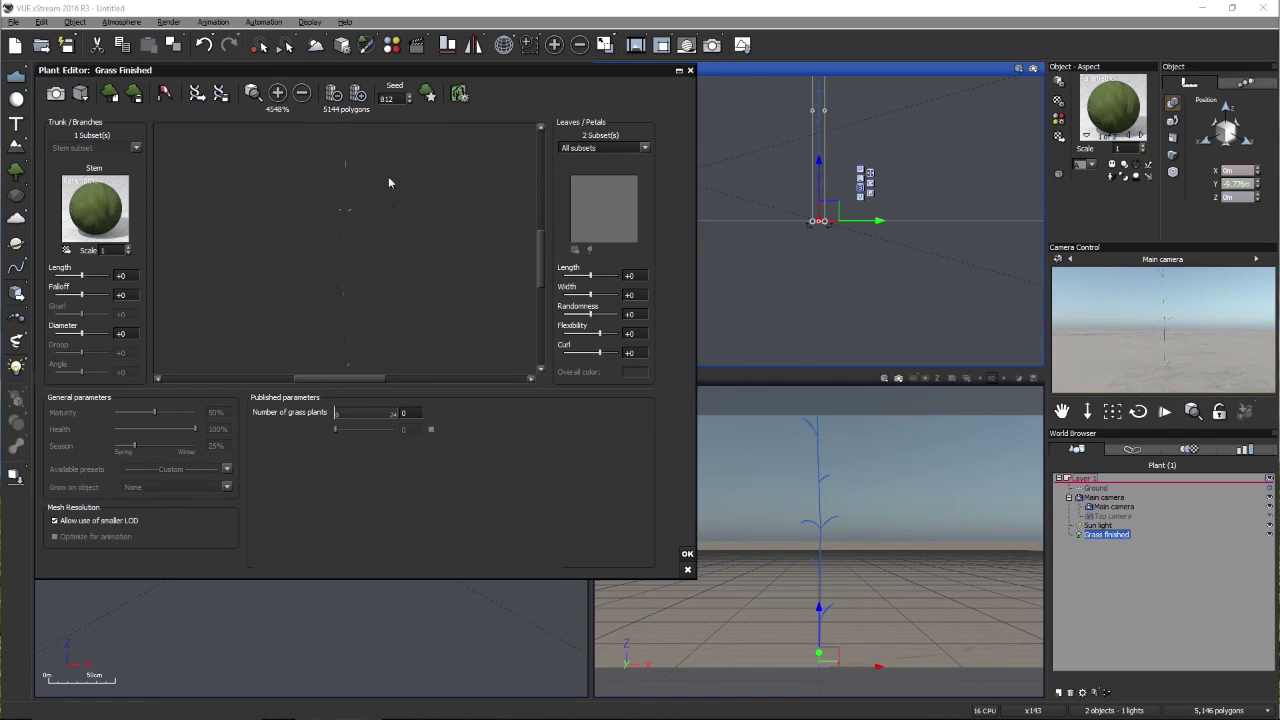
Confirm the Plant Editor, delete 'Grass finished' from the scene, and add a species in EcoPainter
click(687, 554)
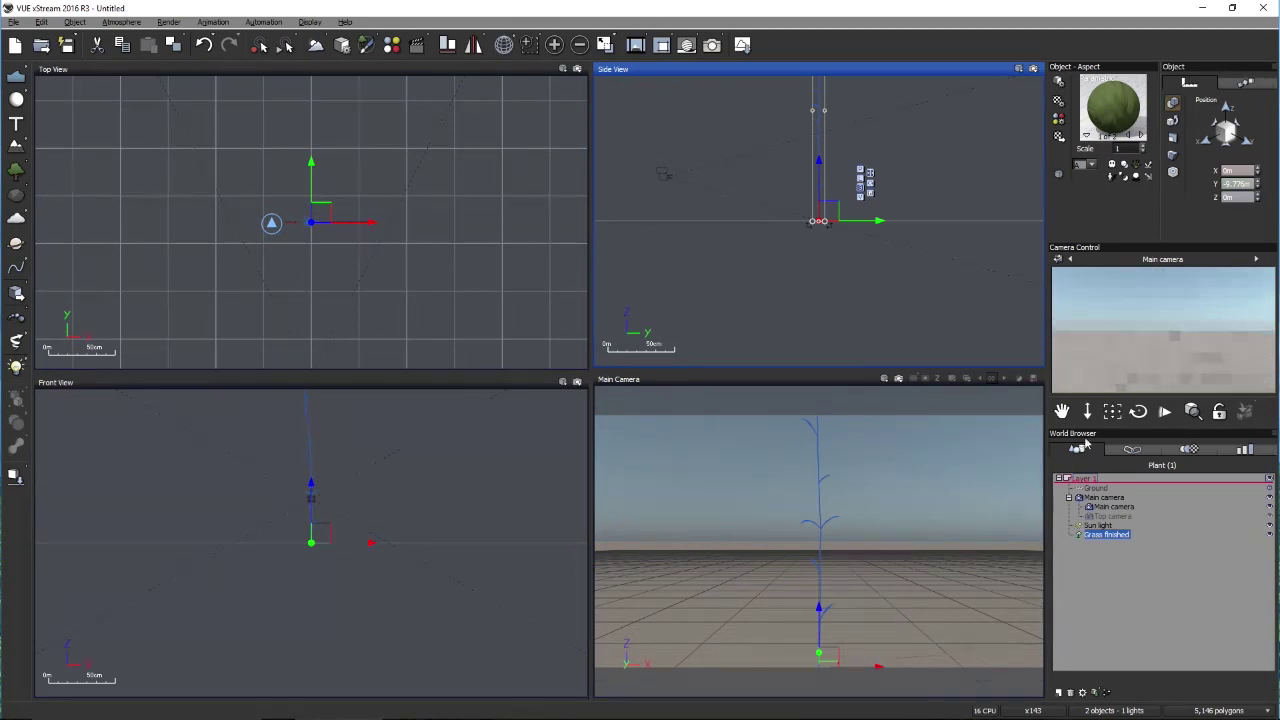
ctrl+click(1106, 535)
click(1109, 537)
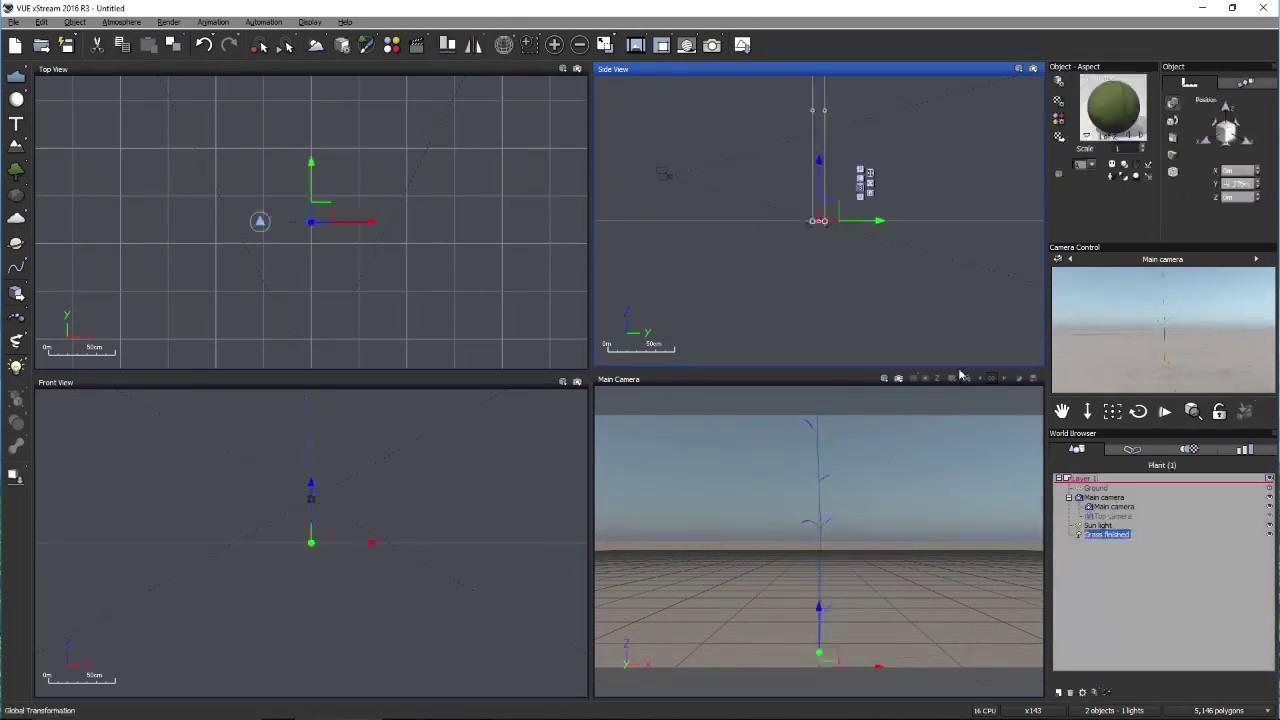
click(579, 45)
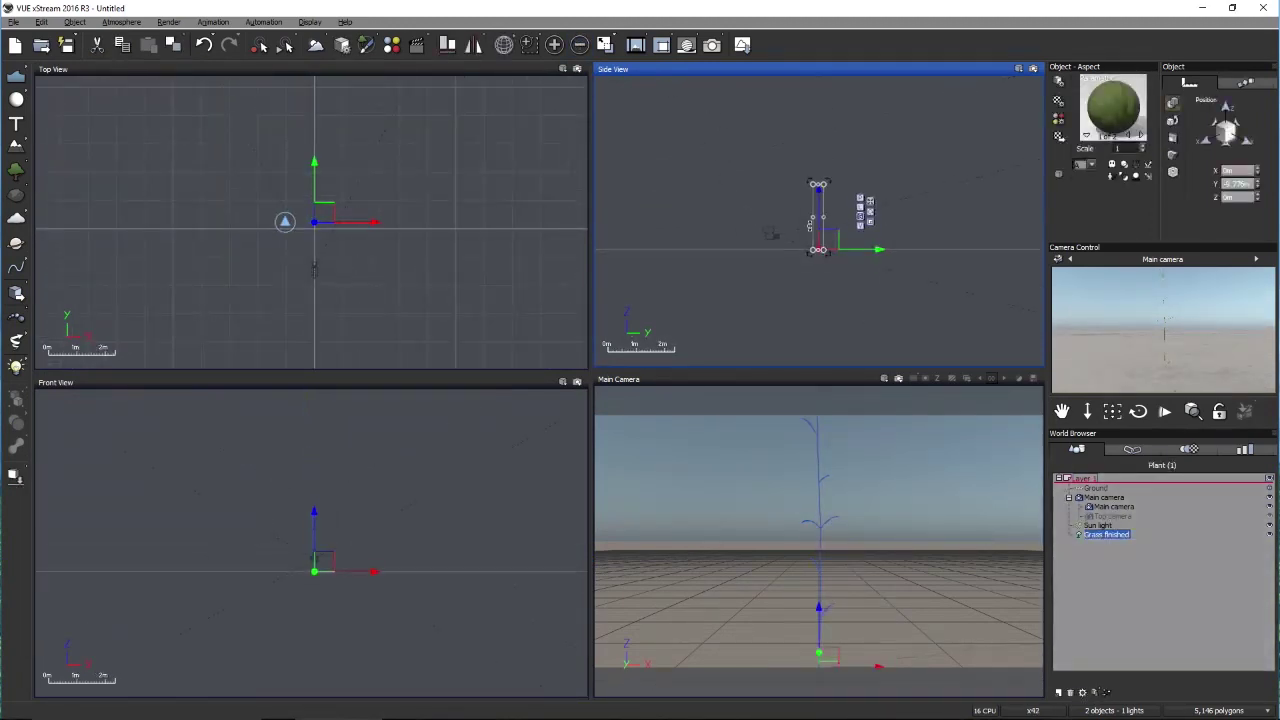
click(1078, 546)
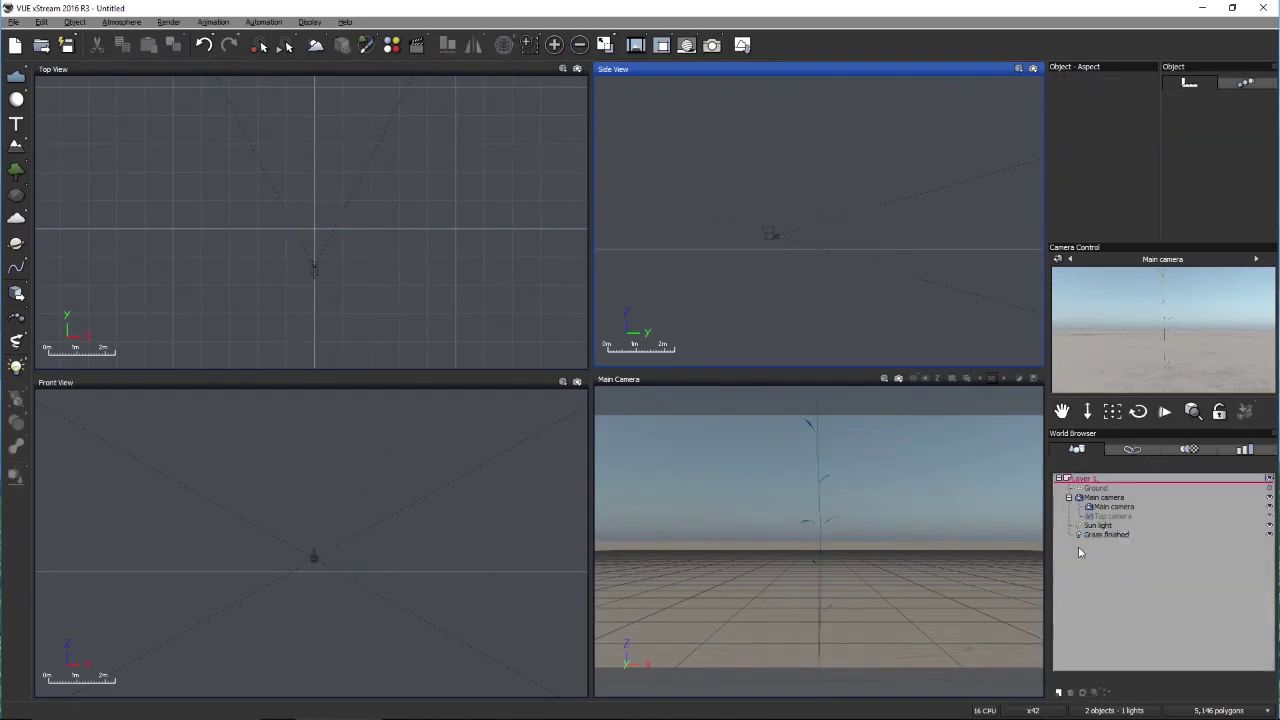
click(1108, 536)
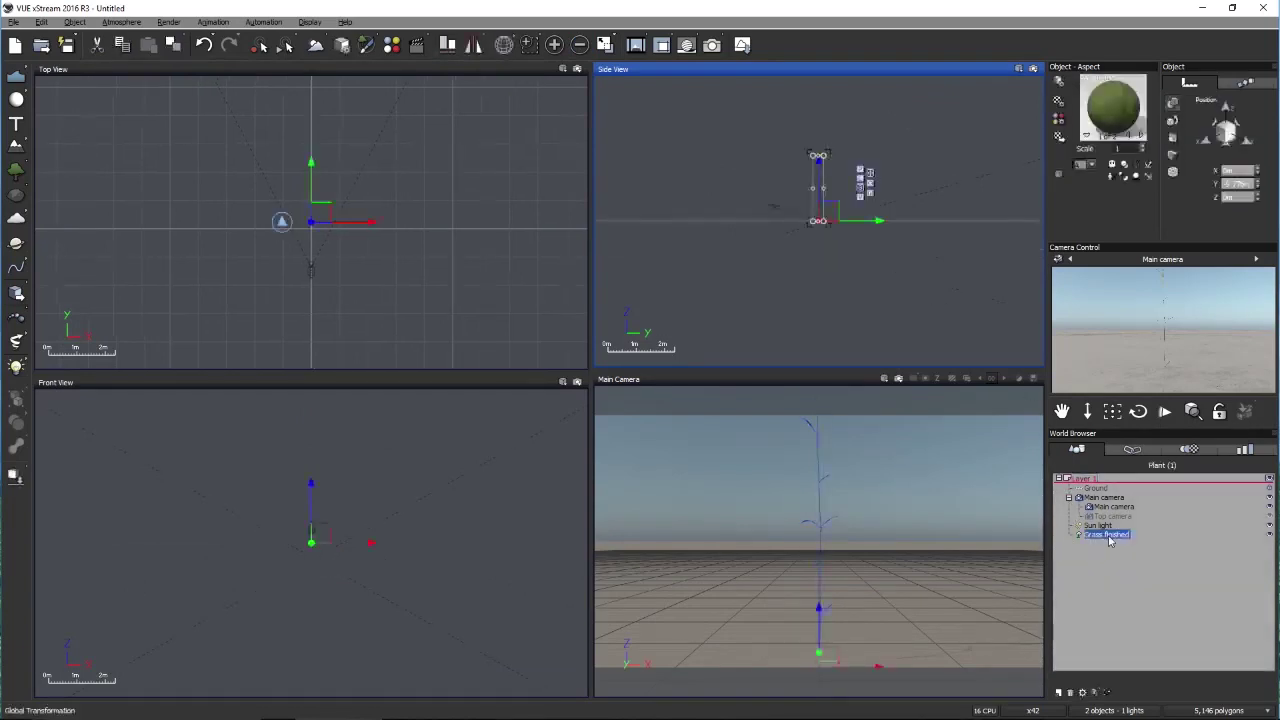
key(Delete)
click(366, 45)
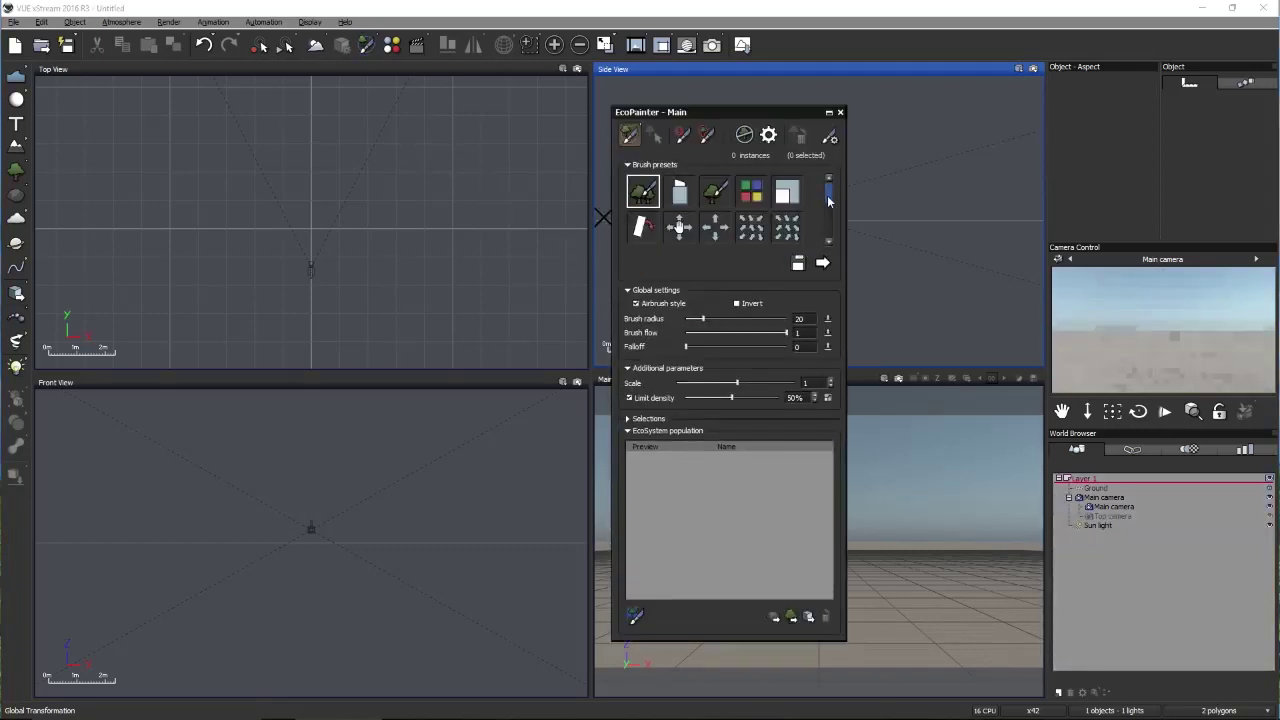
click(790, 617)
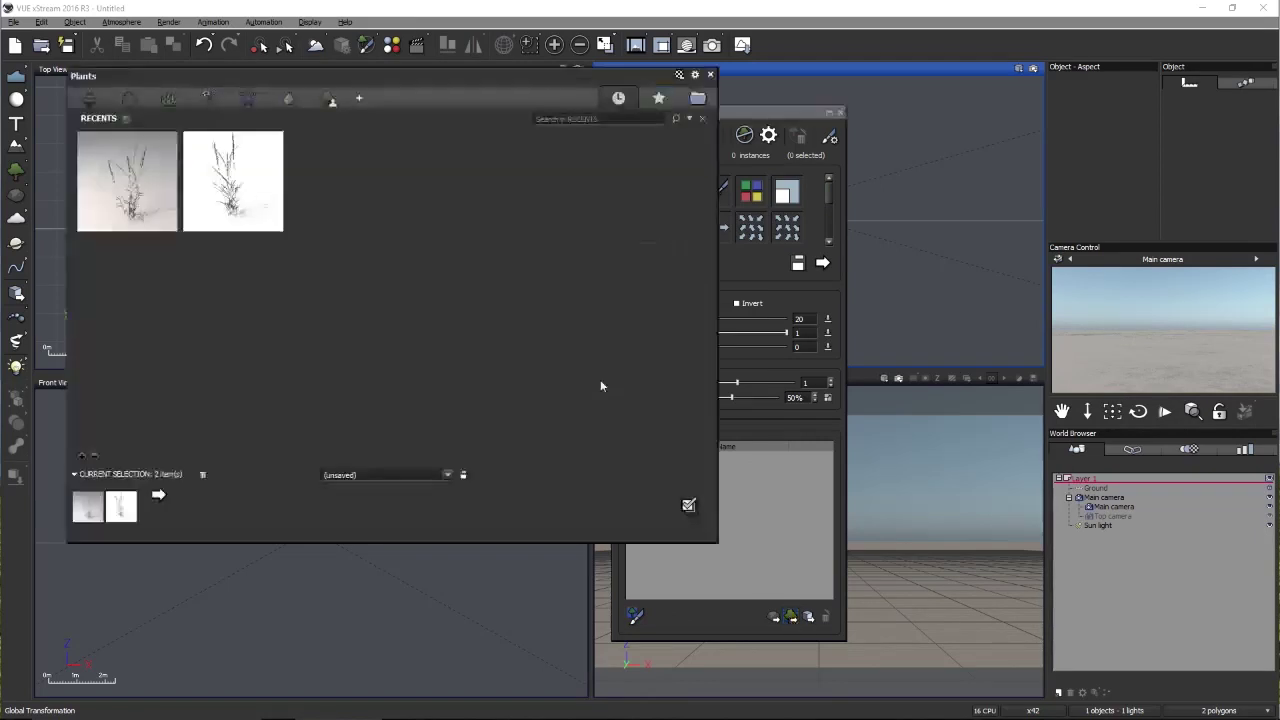
Load 'Grass finished.tpf' into the EcoPainter population and dismiss the Static Mesh notice
click(697, 97)
click(200, 146)
double_click(213, 147)
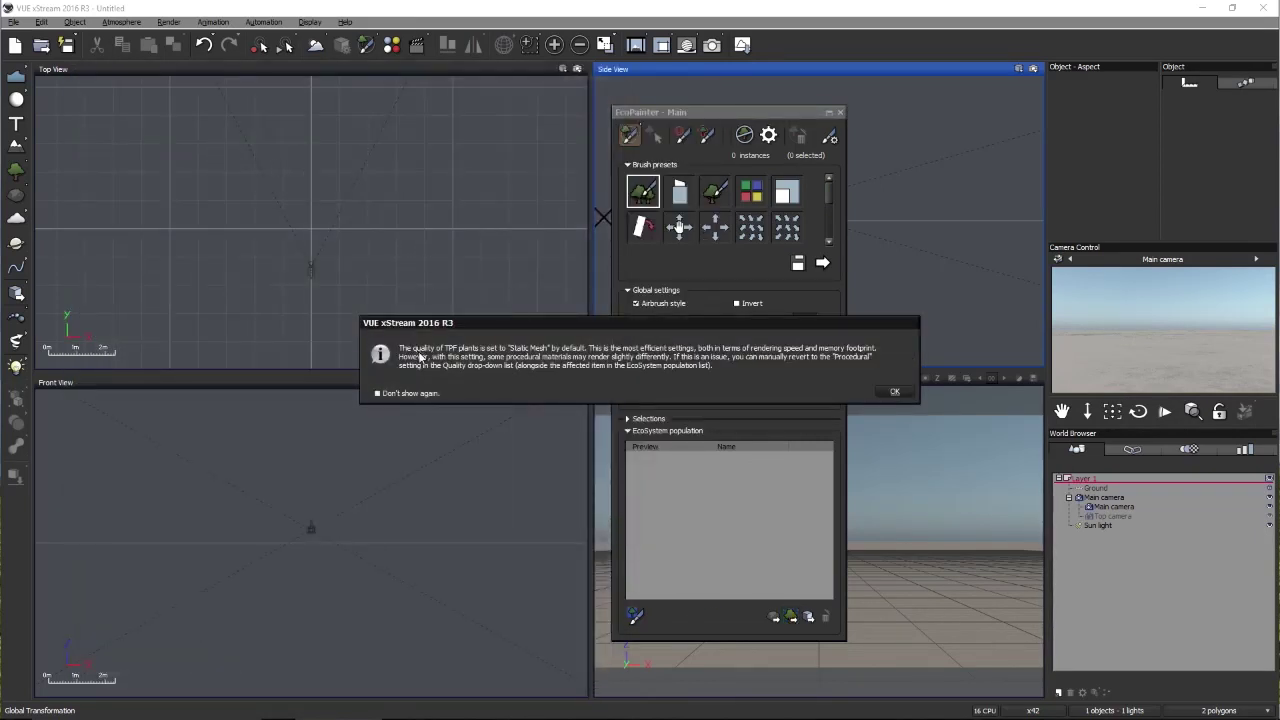
drag(440, 321, 437, 243)
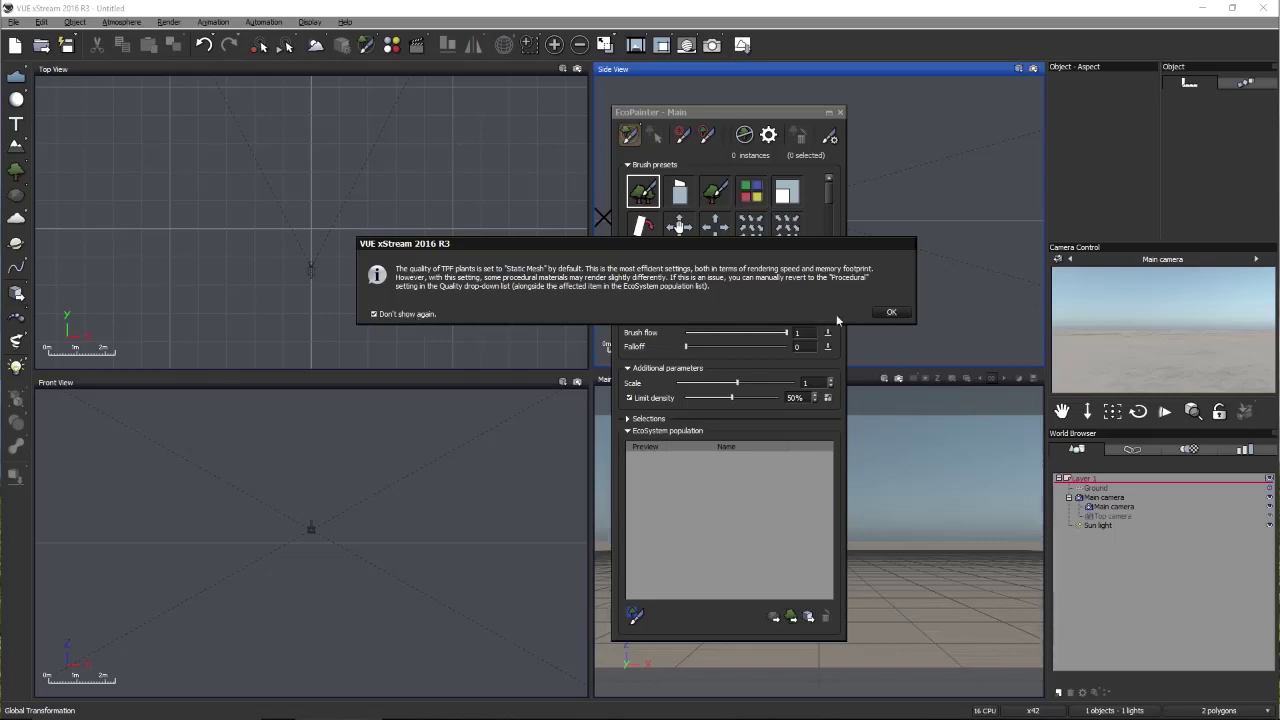
click(889, 311)
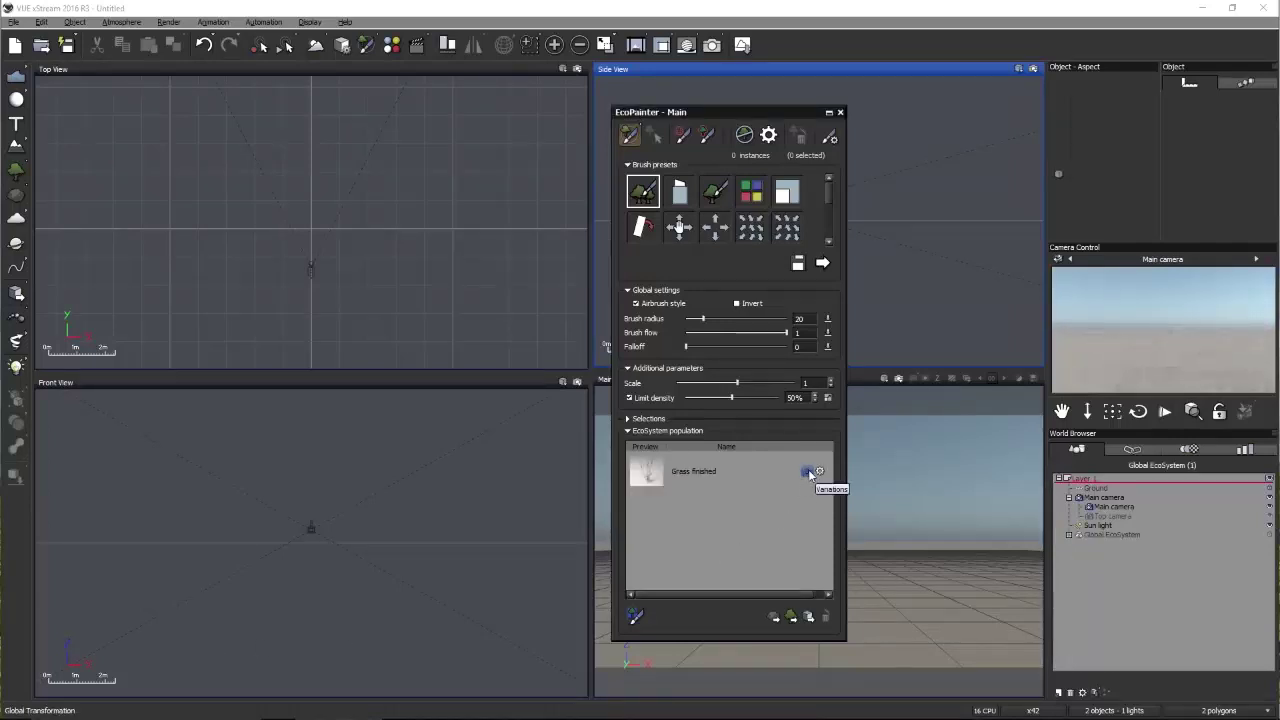
Tick Specimen_3 and Specimen_4 so all five grass specimens are used, then confirm
click(808, 472)
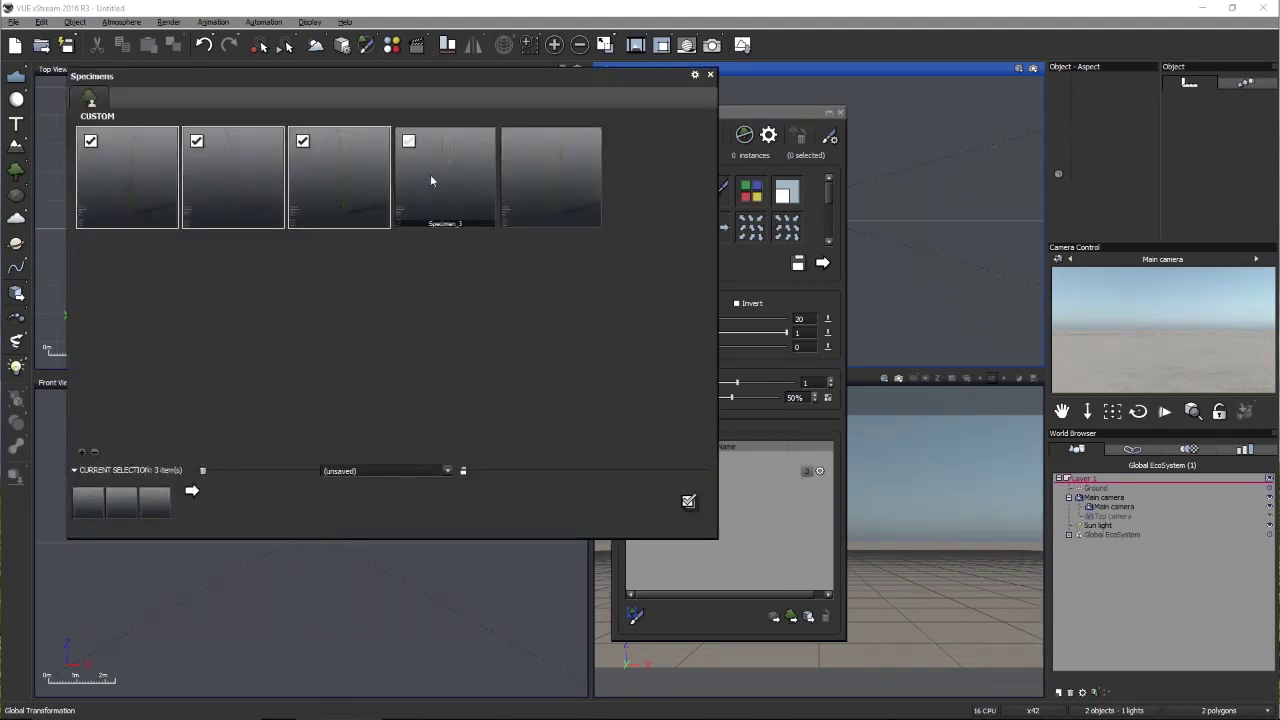
mouse_move(480, 189)
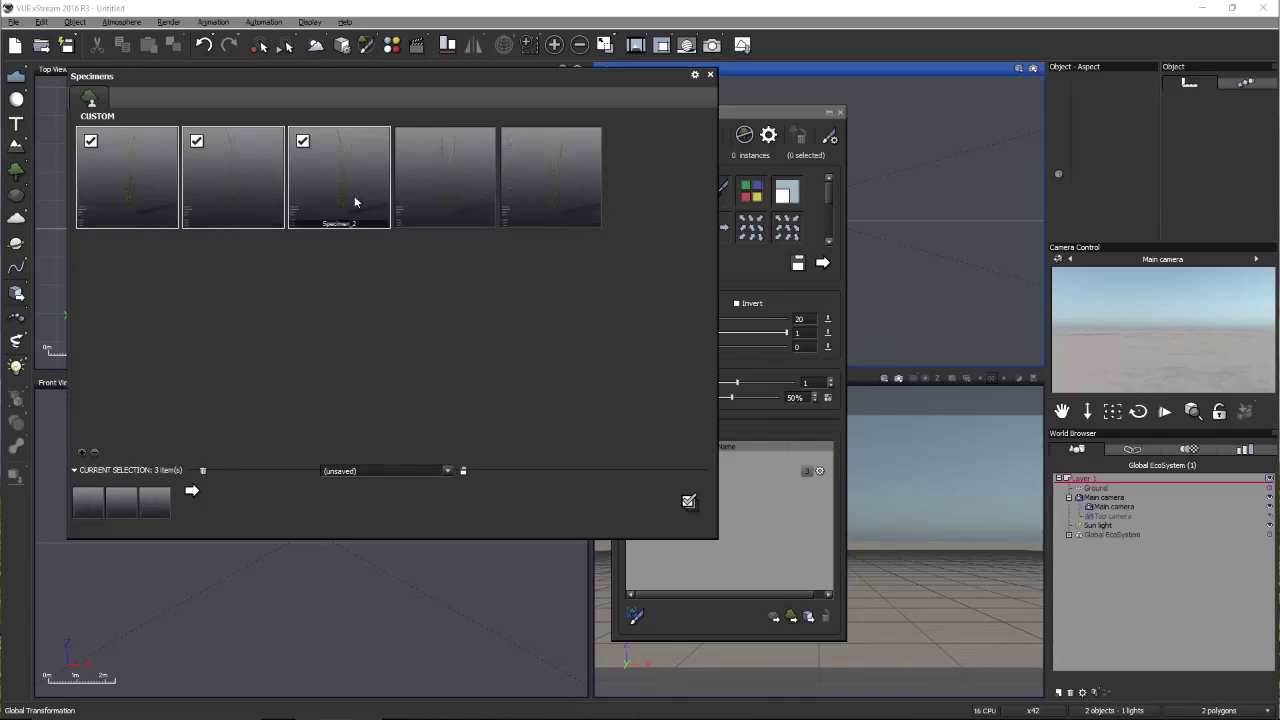
mouse_move(517, 172)
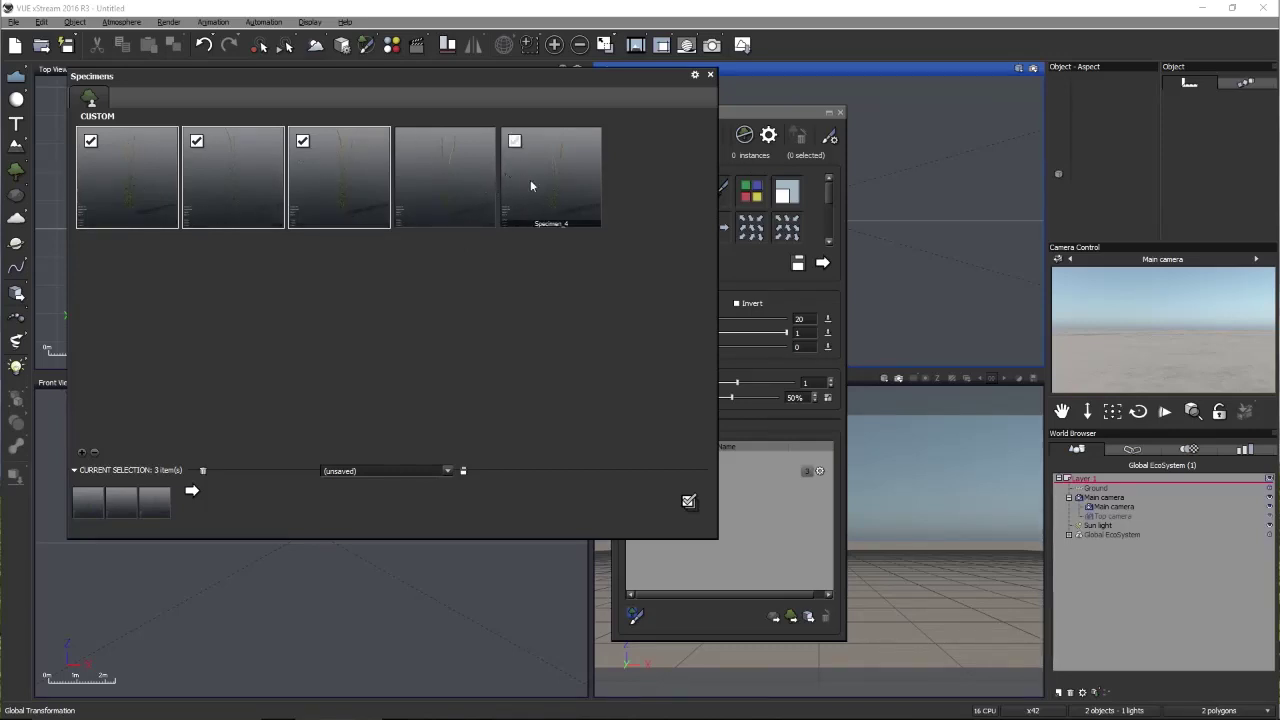
shift+click(525, 183)
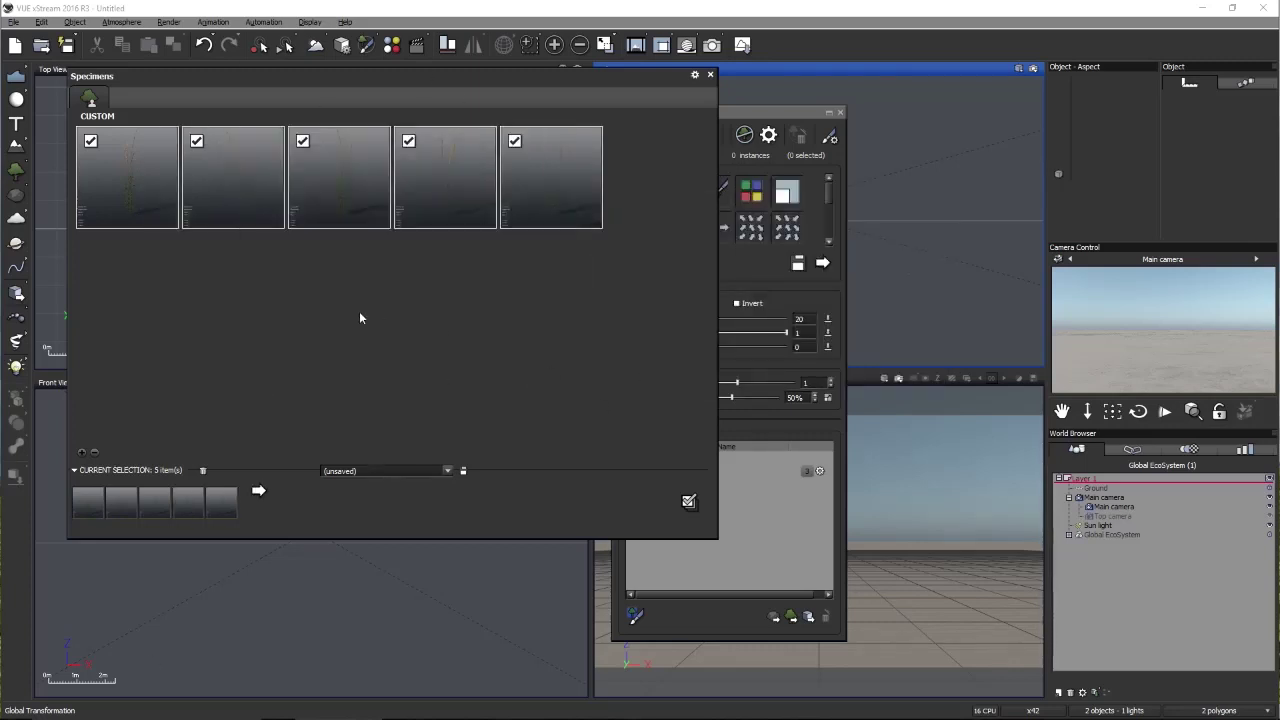
click(687, 503)
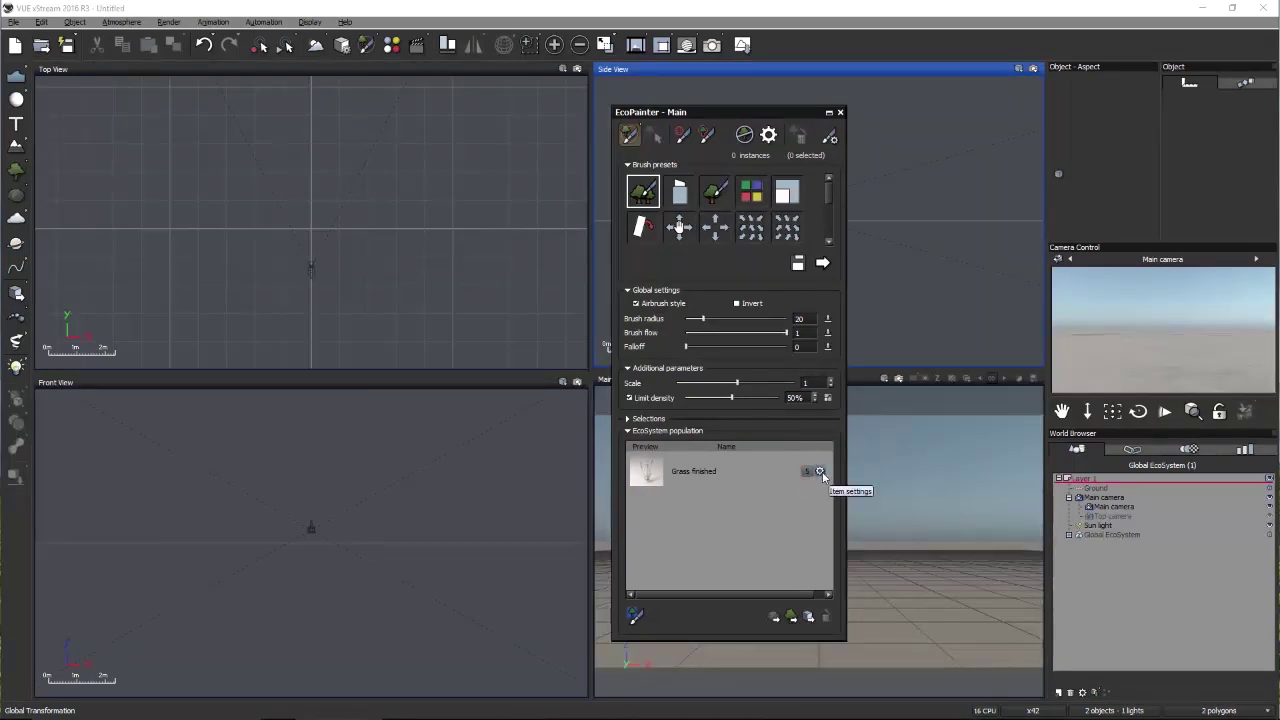
click(822, 476)
drag(675, 291, 800, 236)
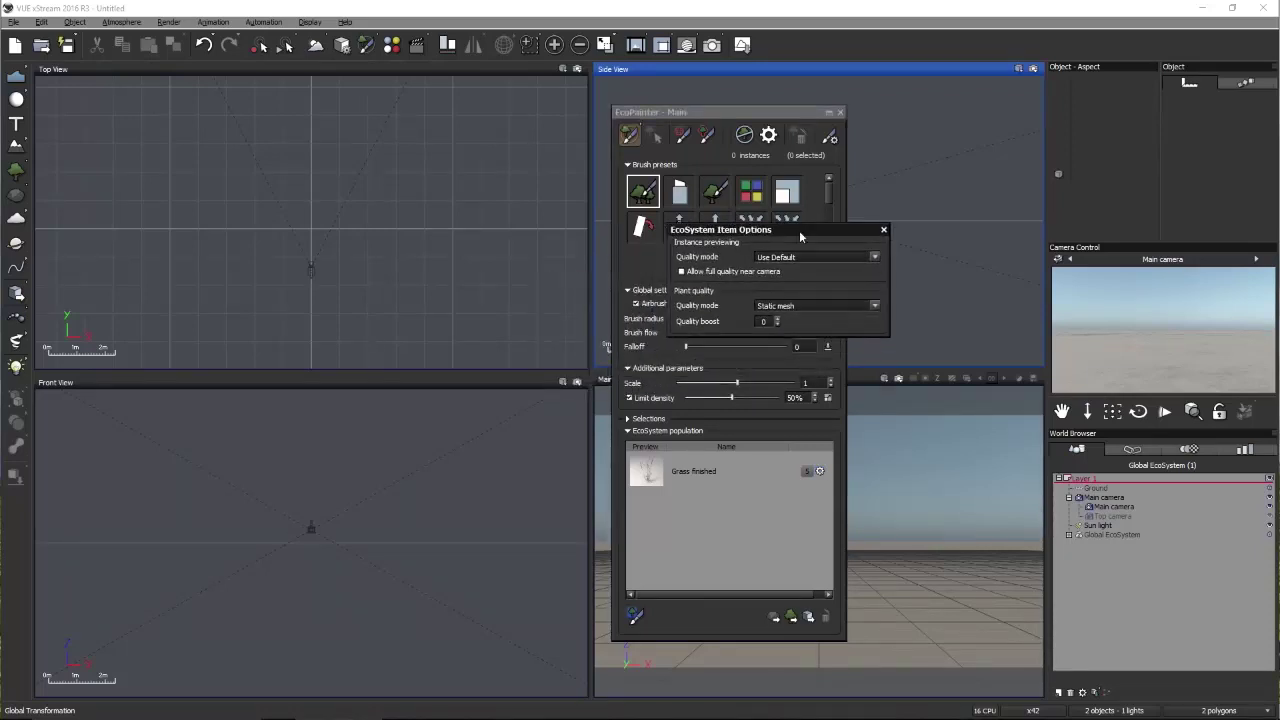
click(349, 207)
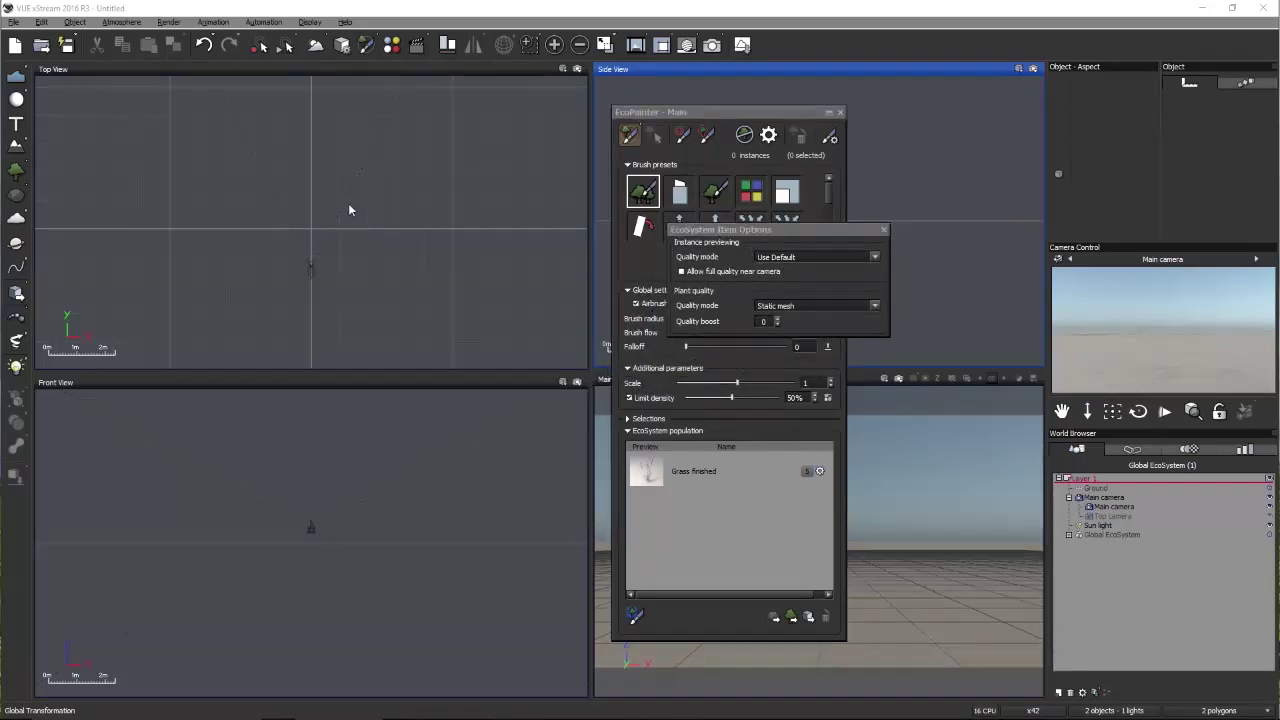
click(874, 258)
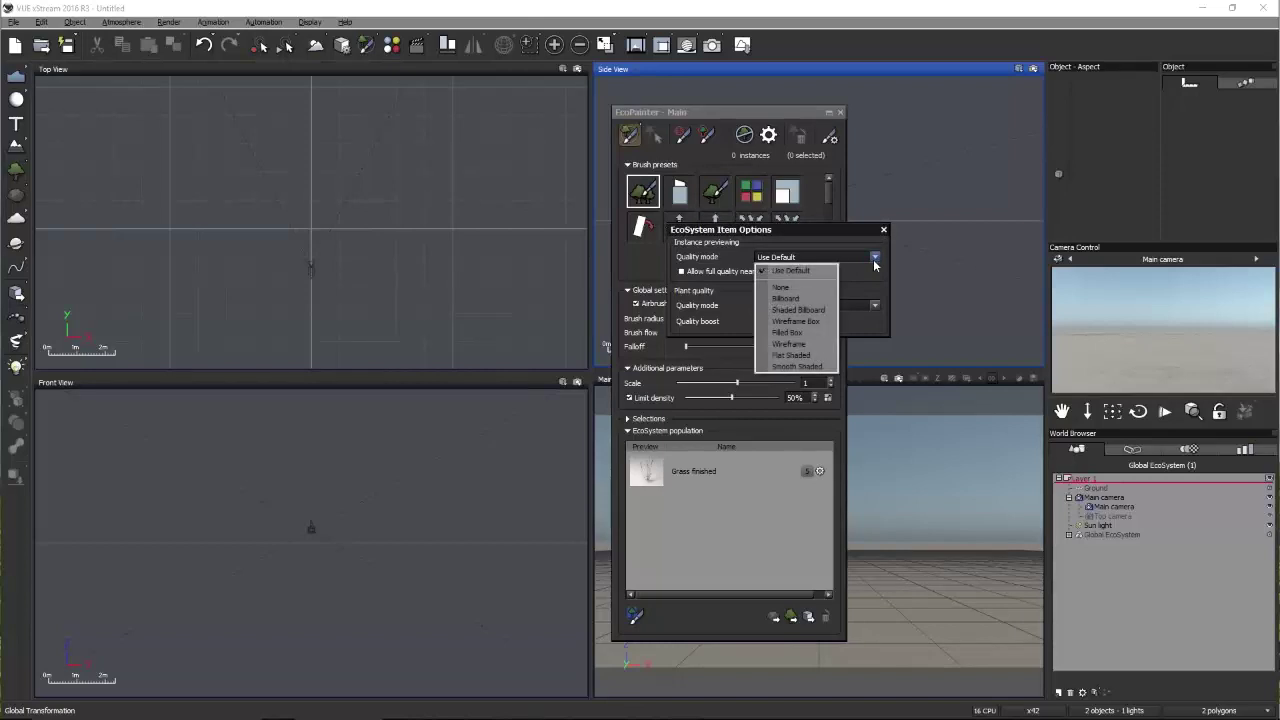
click(850, 240)
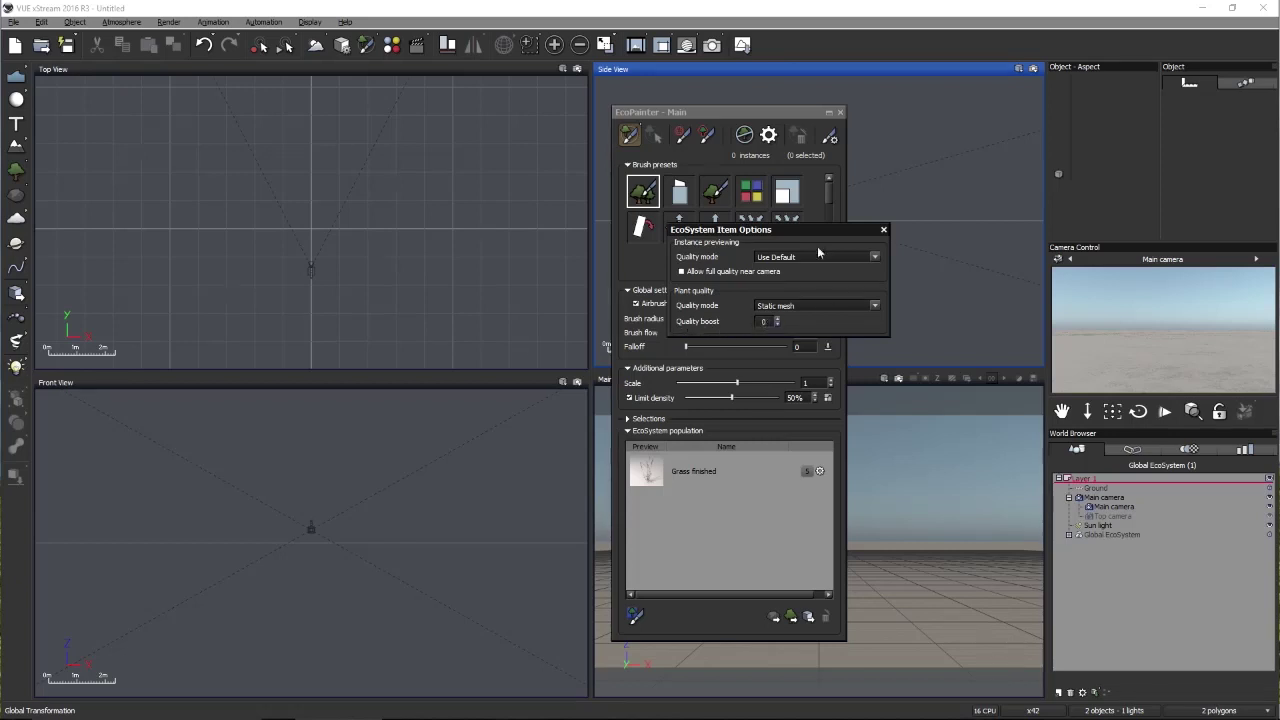
drag(810, 229, 1018, 178)
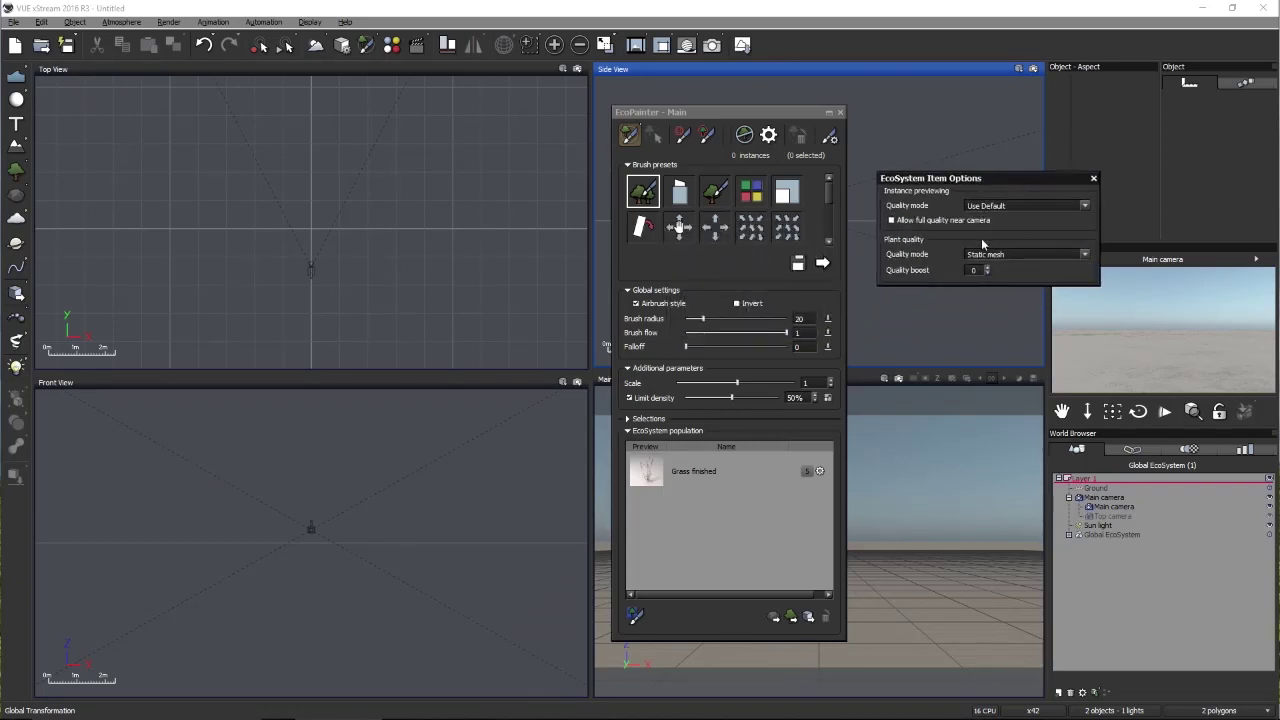
click(1093, 178)
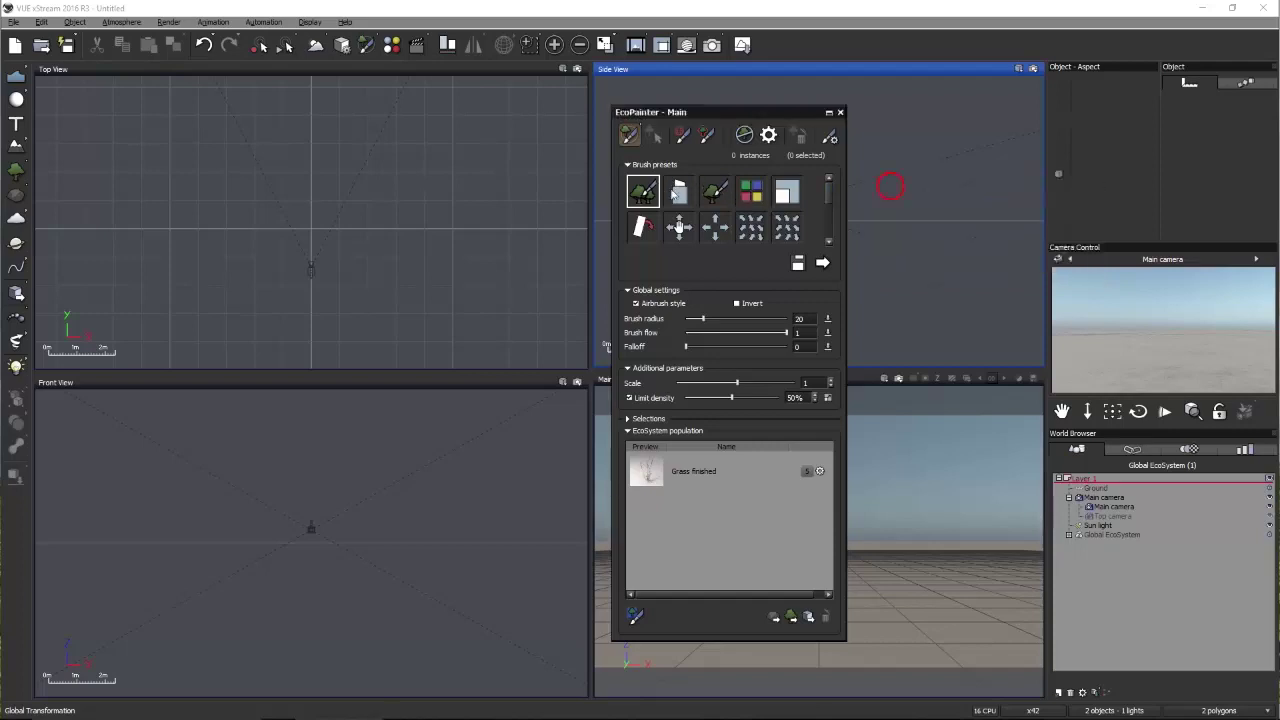
Paint one grass instance in the top view using the third brush preset
click(715, 191)
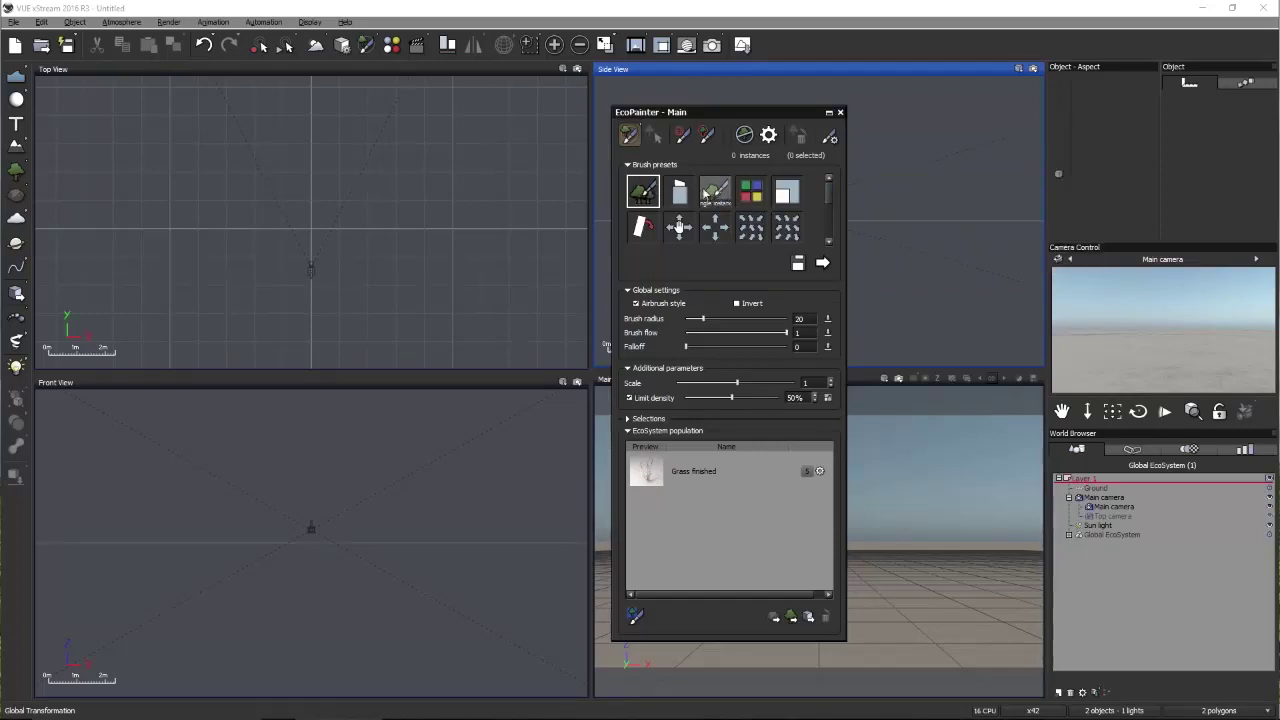
click(306, 194)
scroll(306, 194, up, 5)
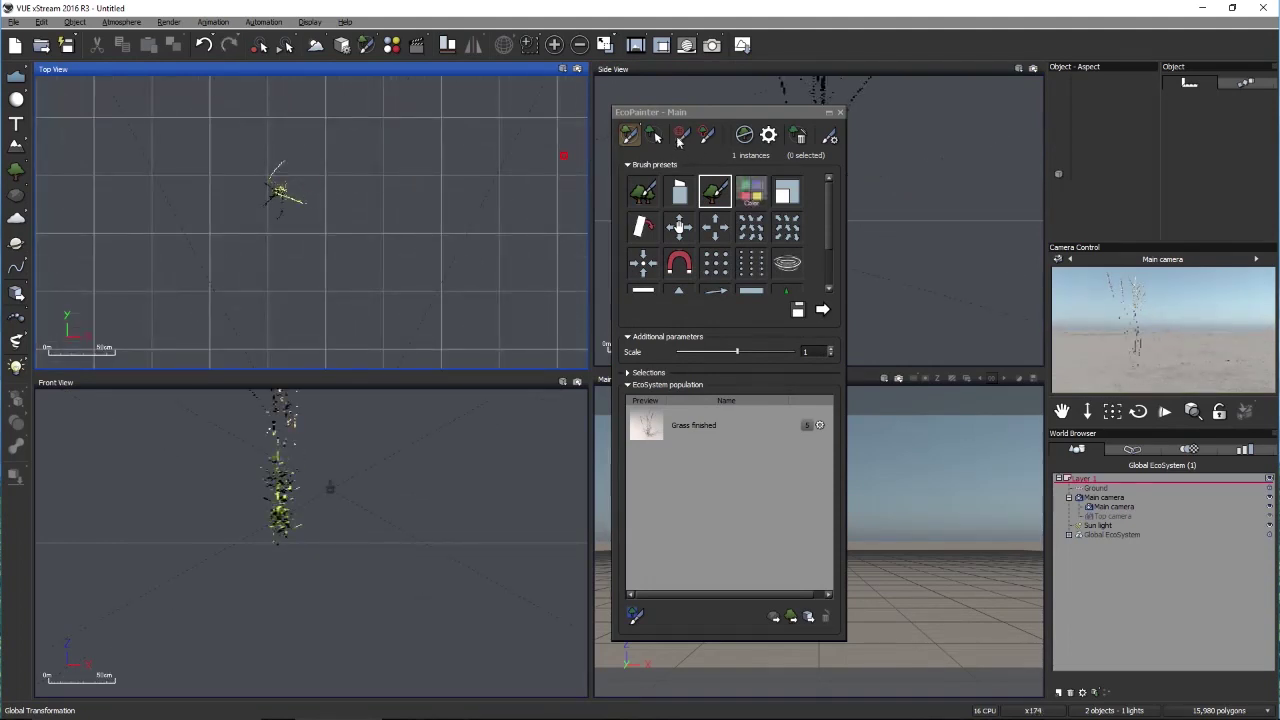
Select the painted grass instance and choose Convert to Objects from Manipulate
click(653, 136)
click(281, 195)
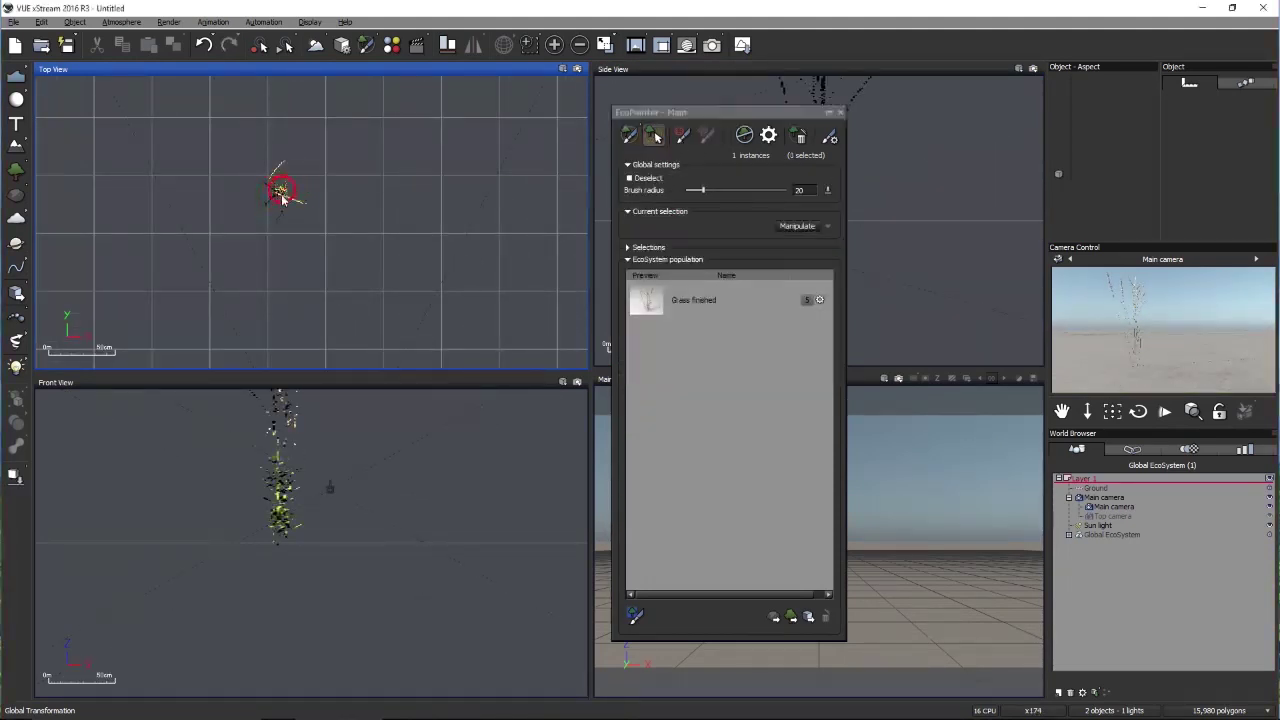
click(785, 226)
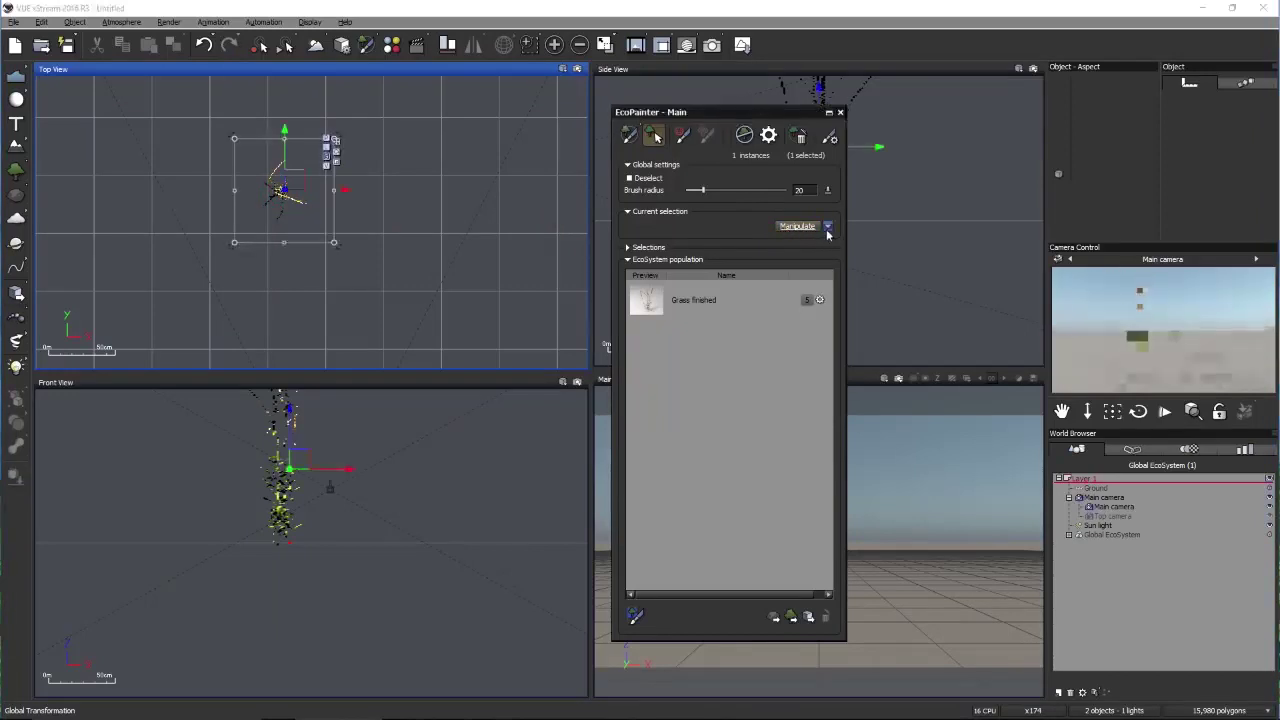
click(828, 228)
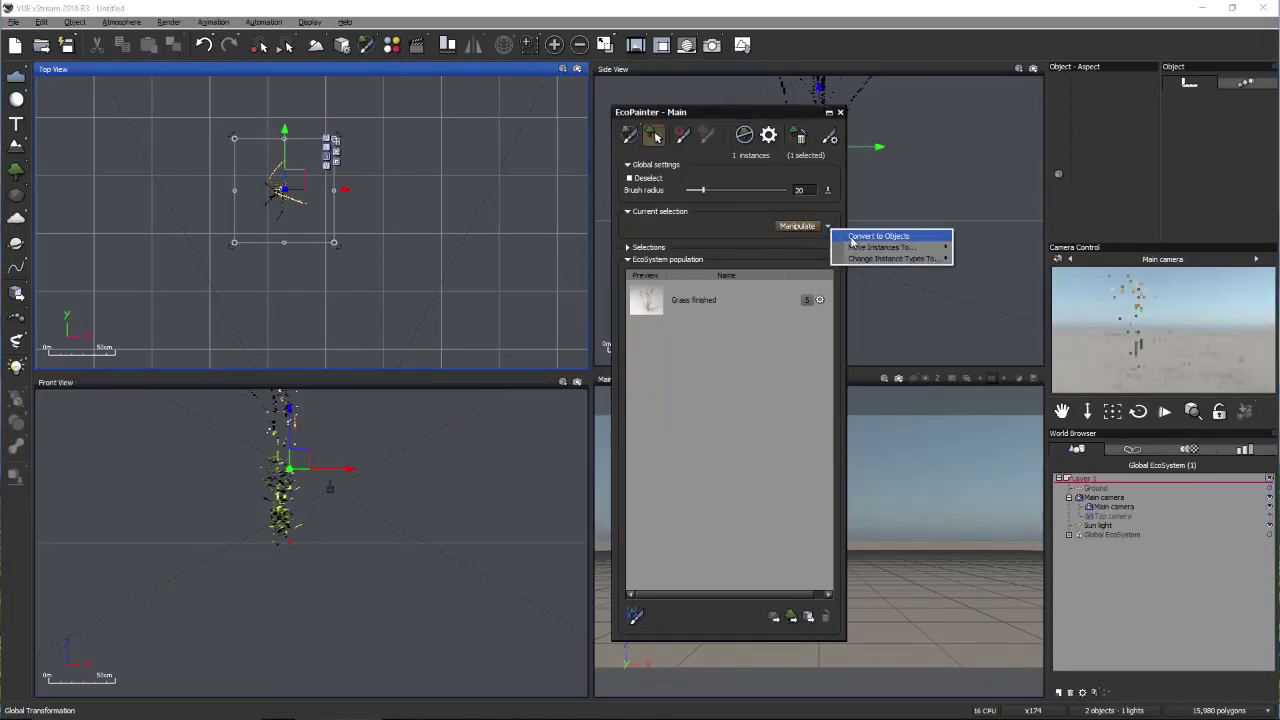
click(852, 238)
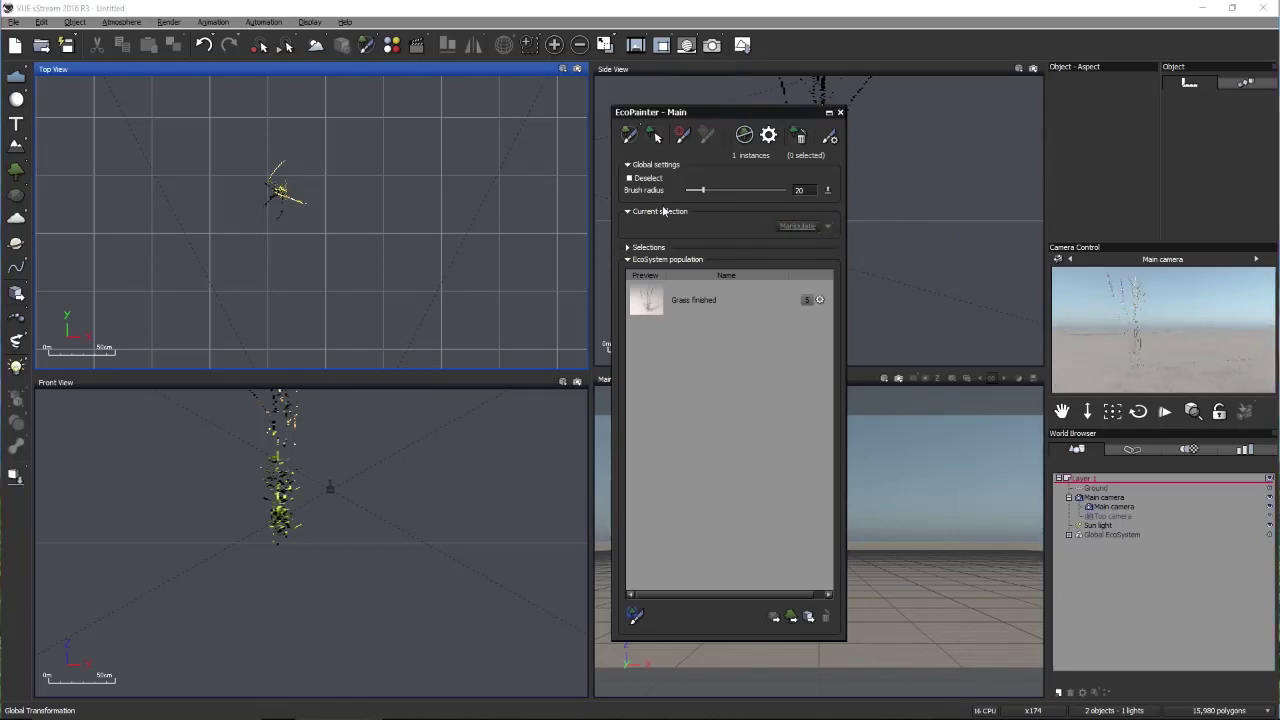
Reselect the grass instance and run Convert to Objects again to create Grass finished
click(653, 136)
click(281, 192)
click(797, 226)
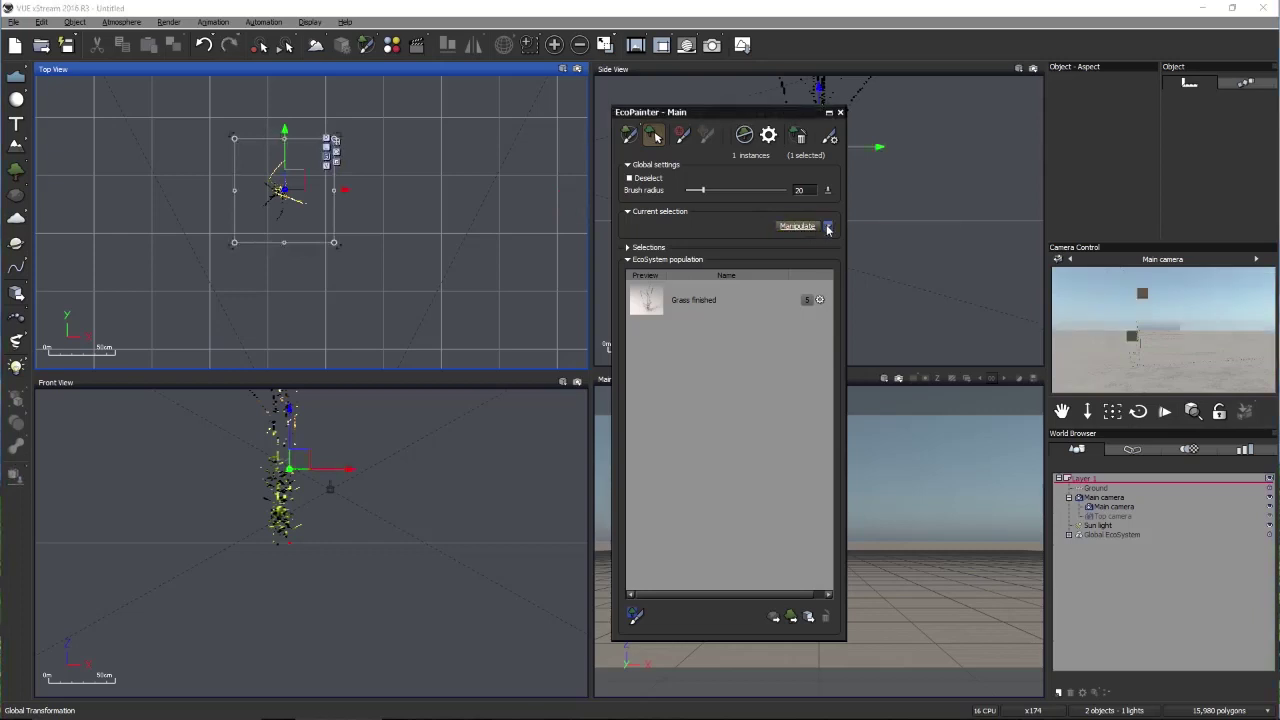
click(827, 226)
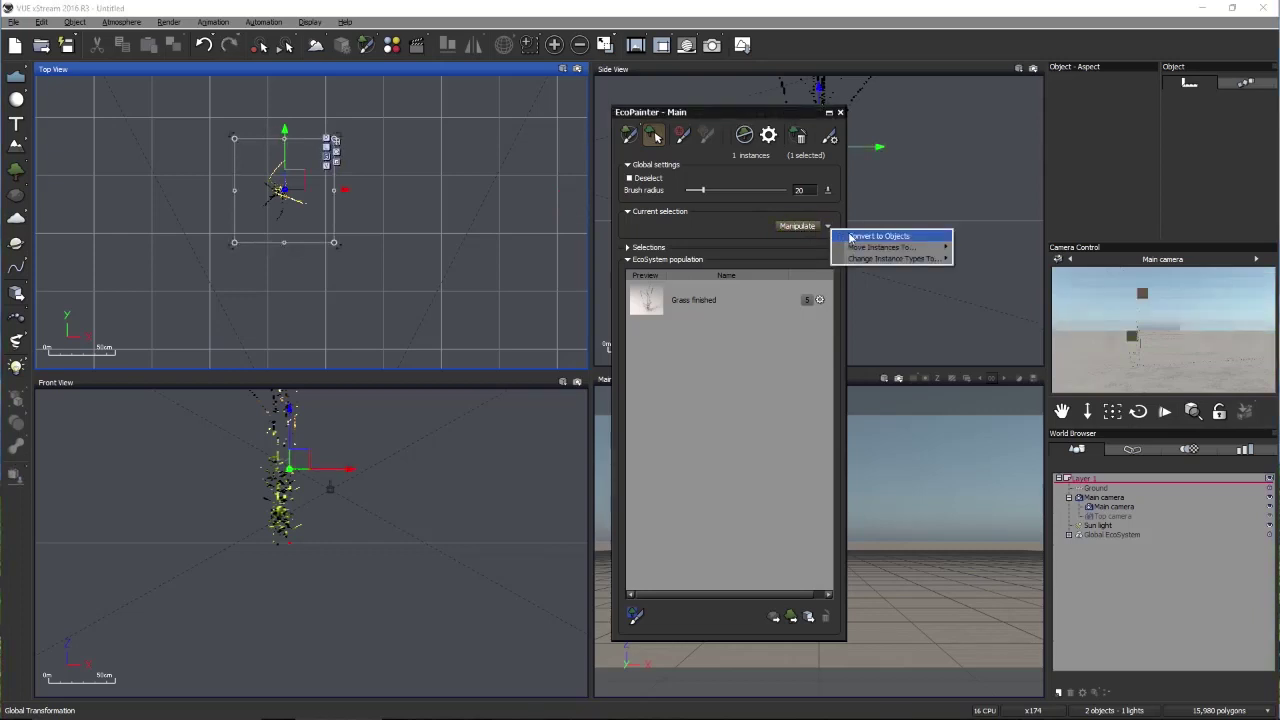
click(852, 236)
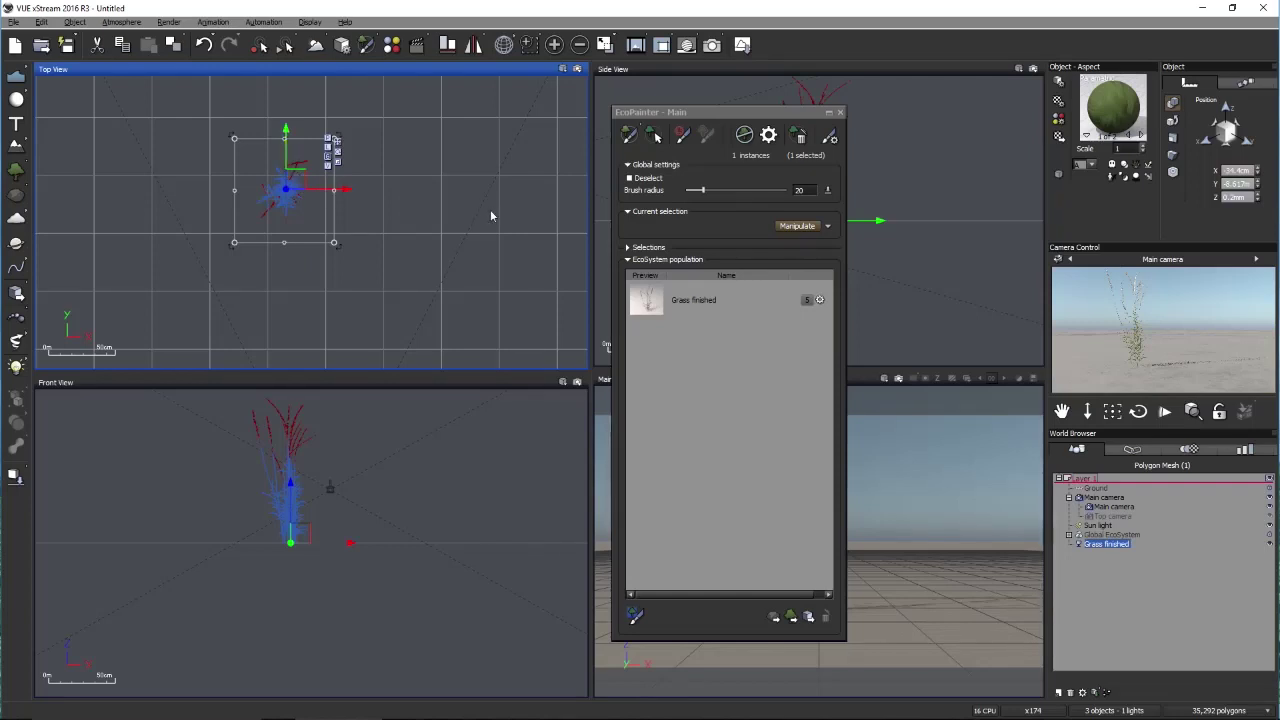
Deselect and reselect the new Grass finished object in the viewport
click(1088, 545)
click(1136, 574)
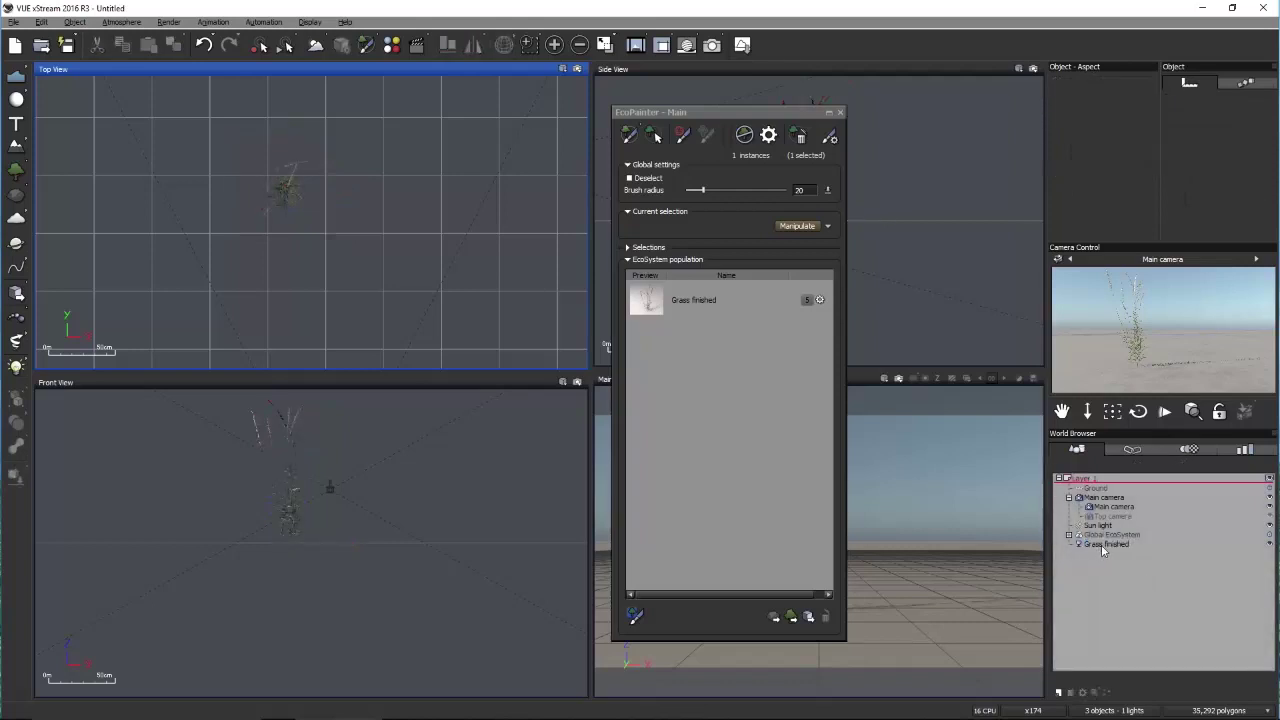
click(1104, 545)
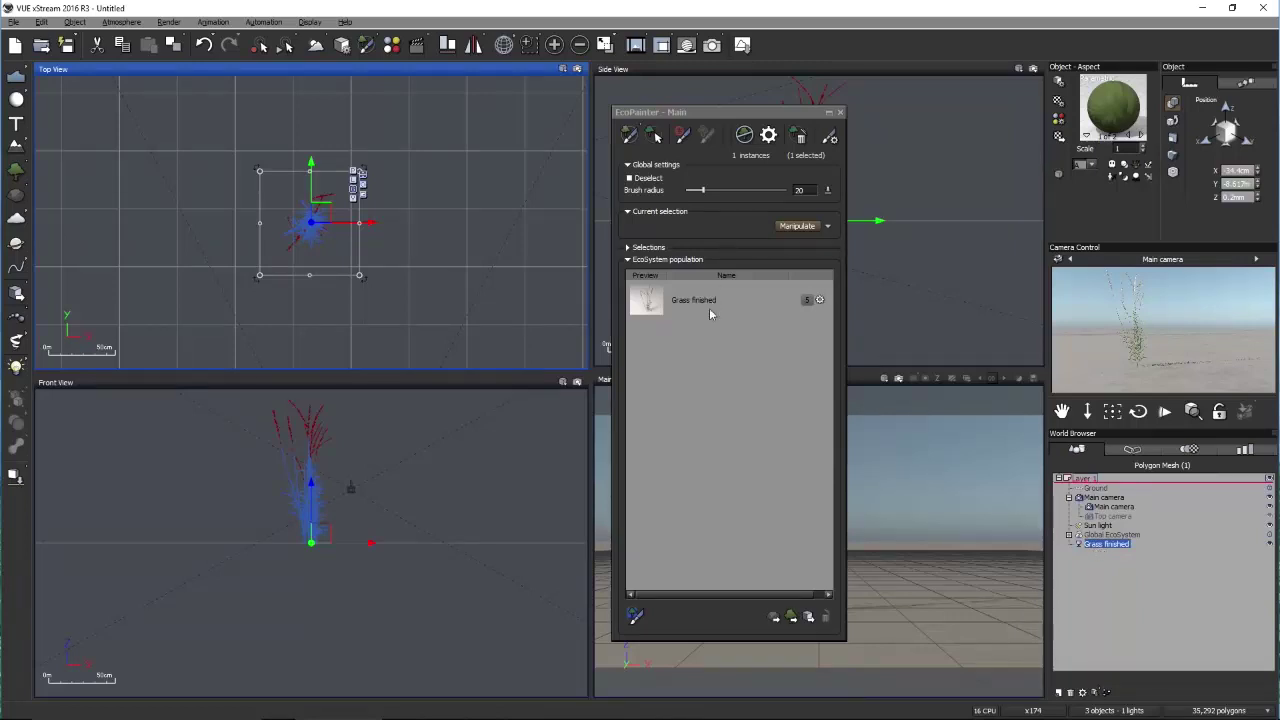
click(631, 136)
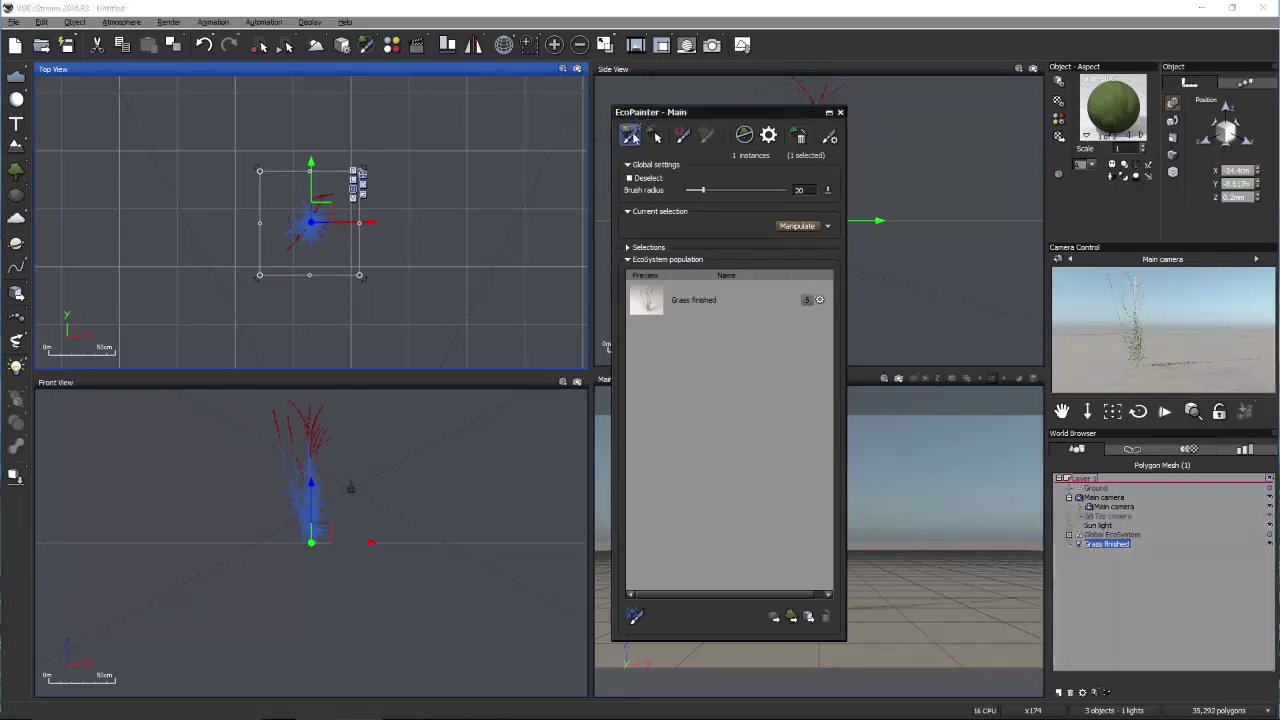
Paint a grass instance right of the first plant with the spray preset and select it
click(633, 137)
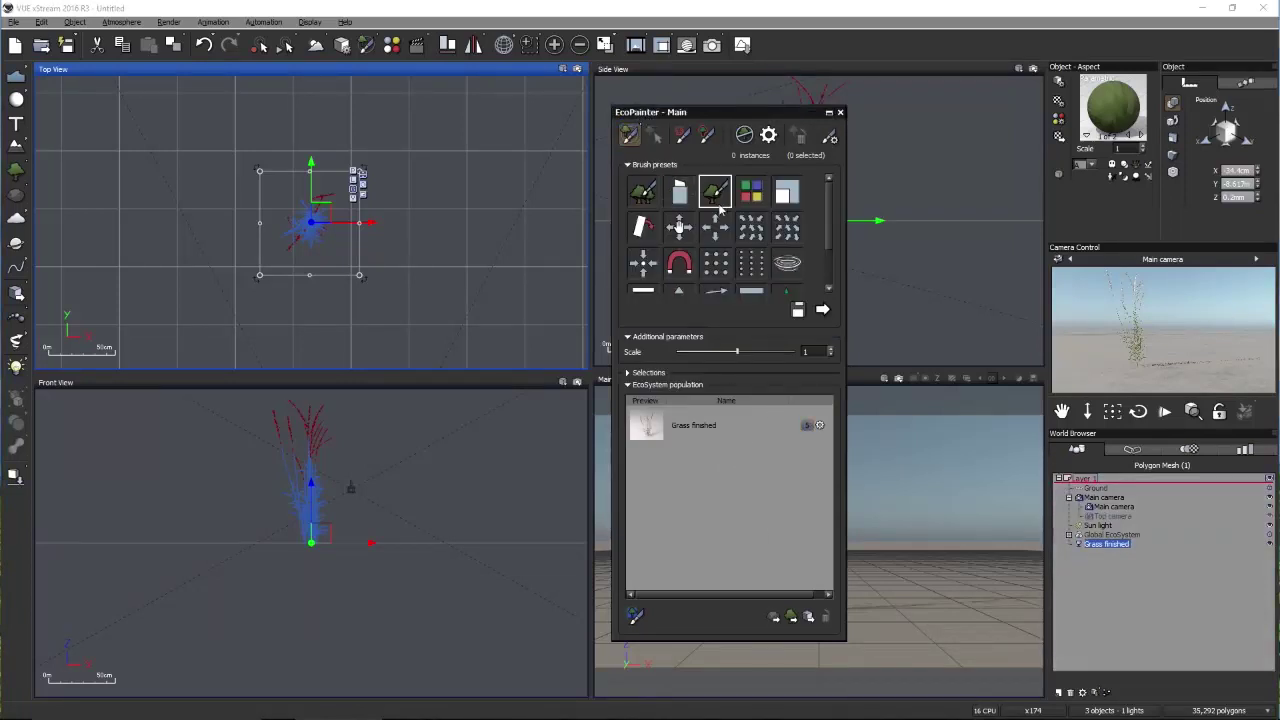
click(643, 191)
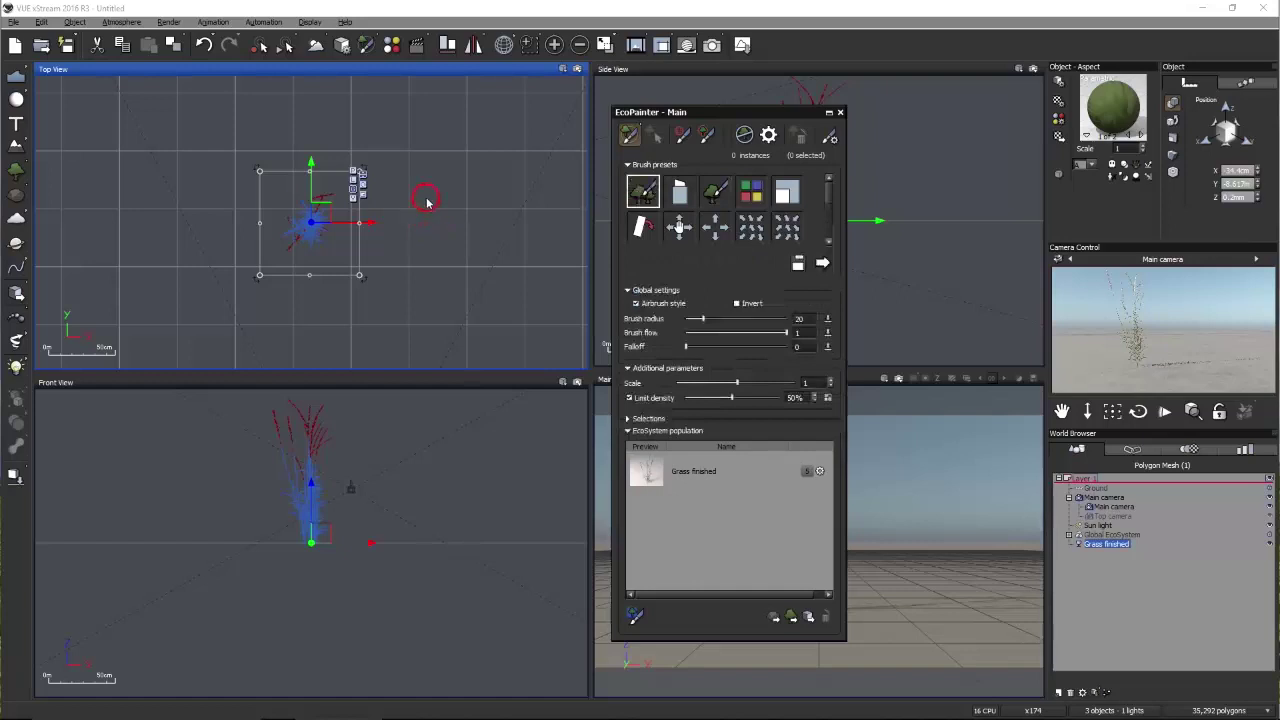
click(423, 199)
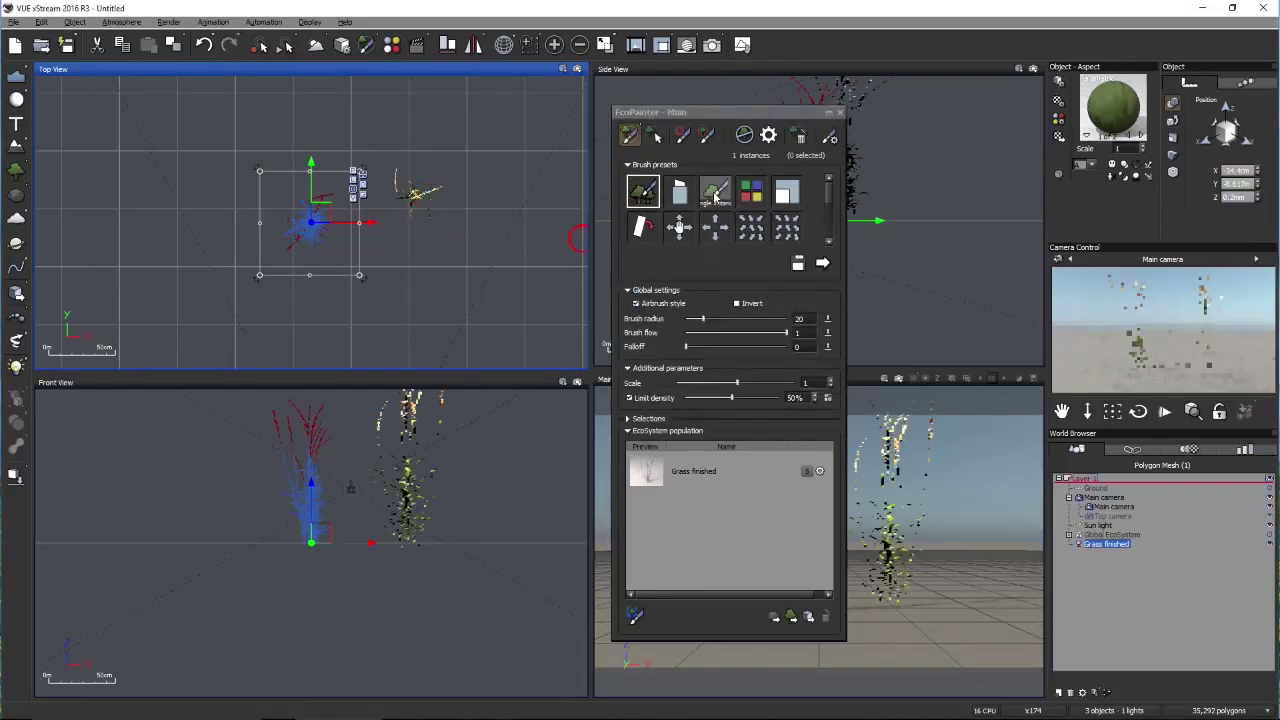
click(653, 137)
click(420, 207)
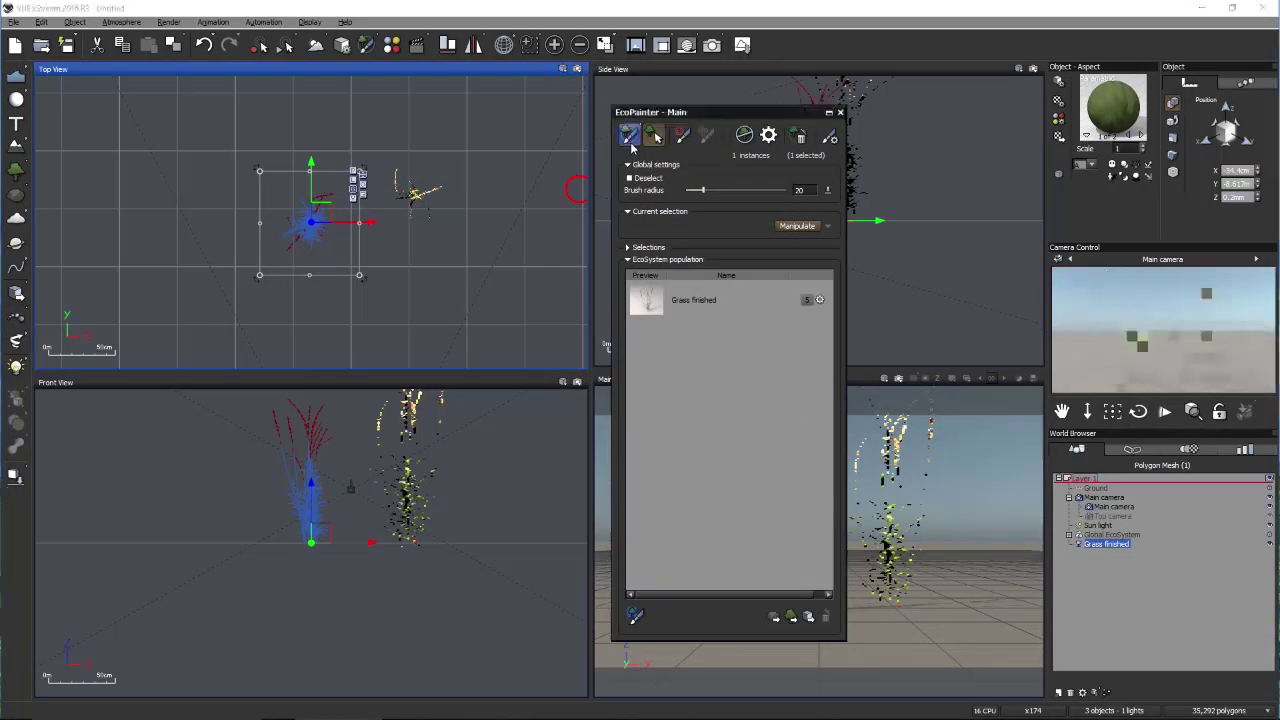
Change the Grass finished item's plant quality mode to Procedural
click(629, 136)
click(820, 472)
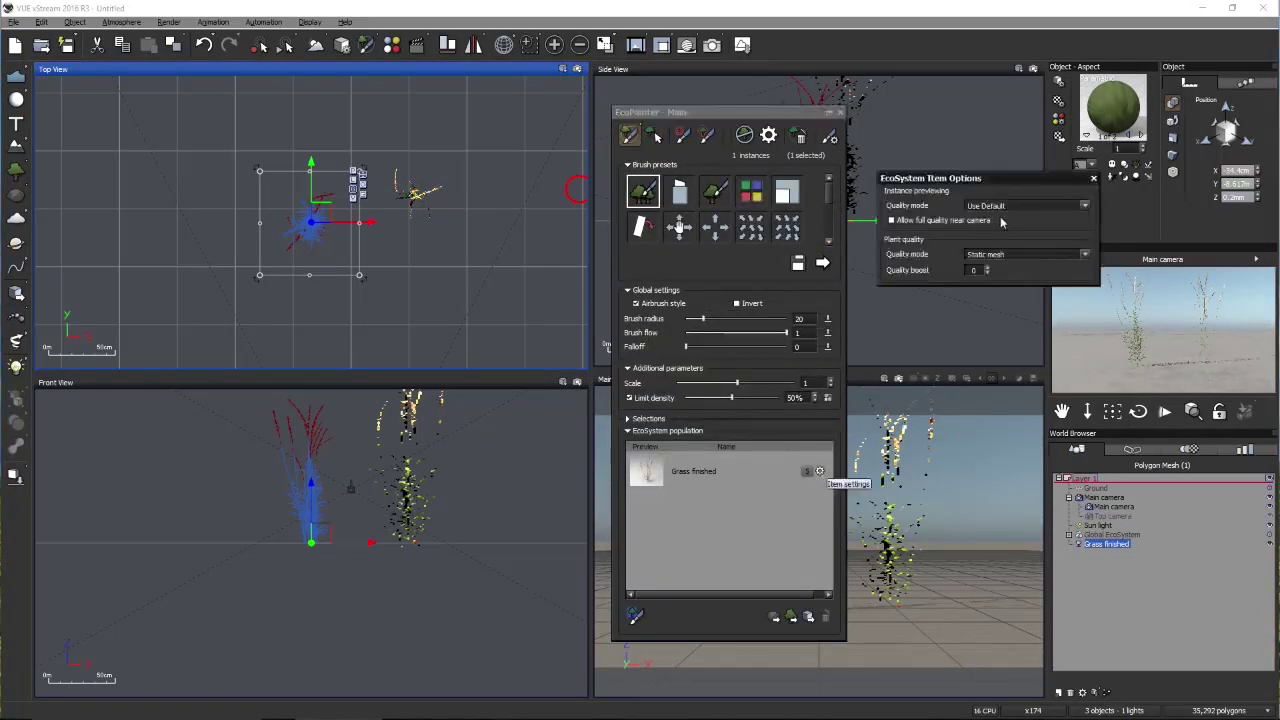
click(1030, 256)
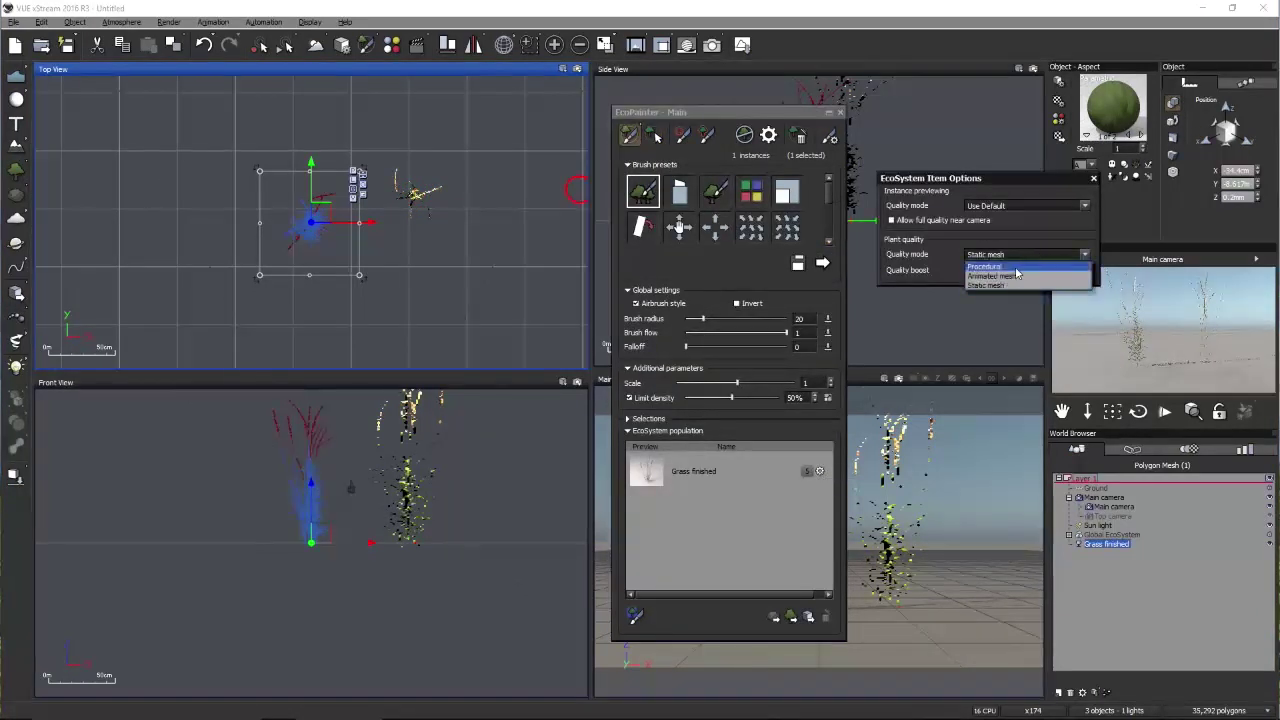
click(1016, 268)
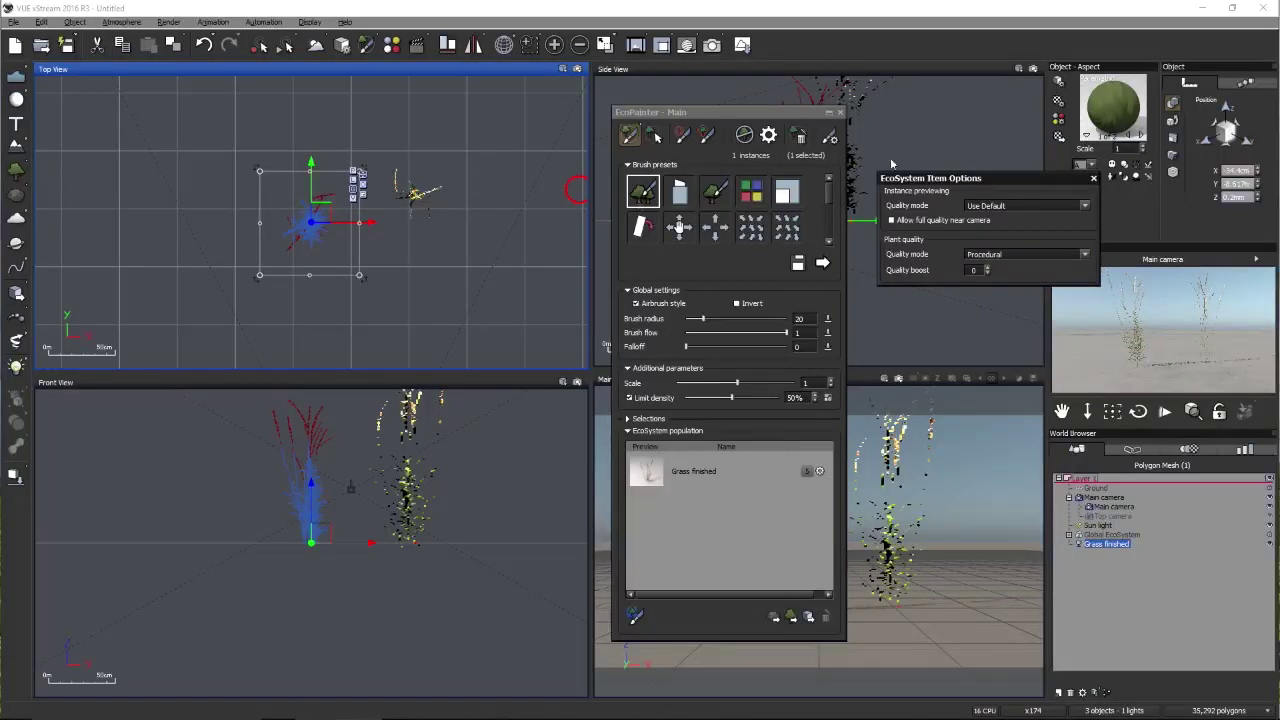
click(1093, 178)
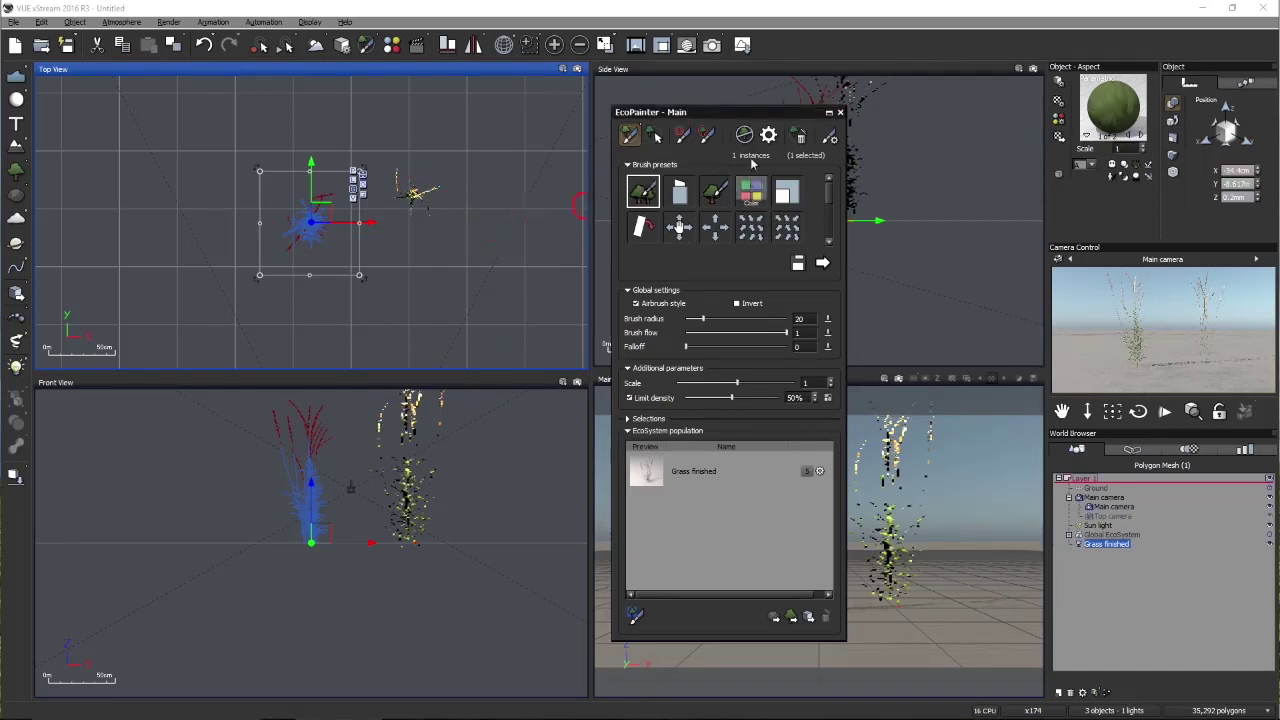
click(656, 136)
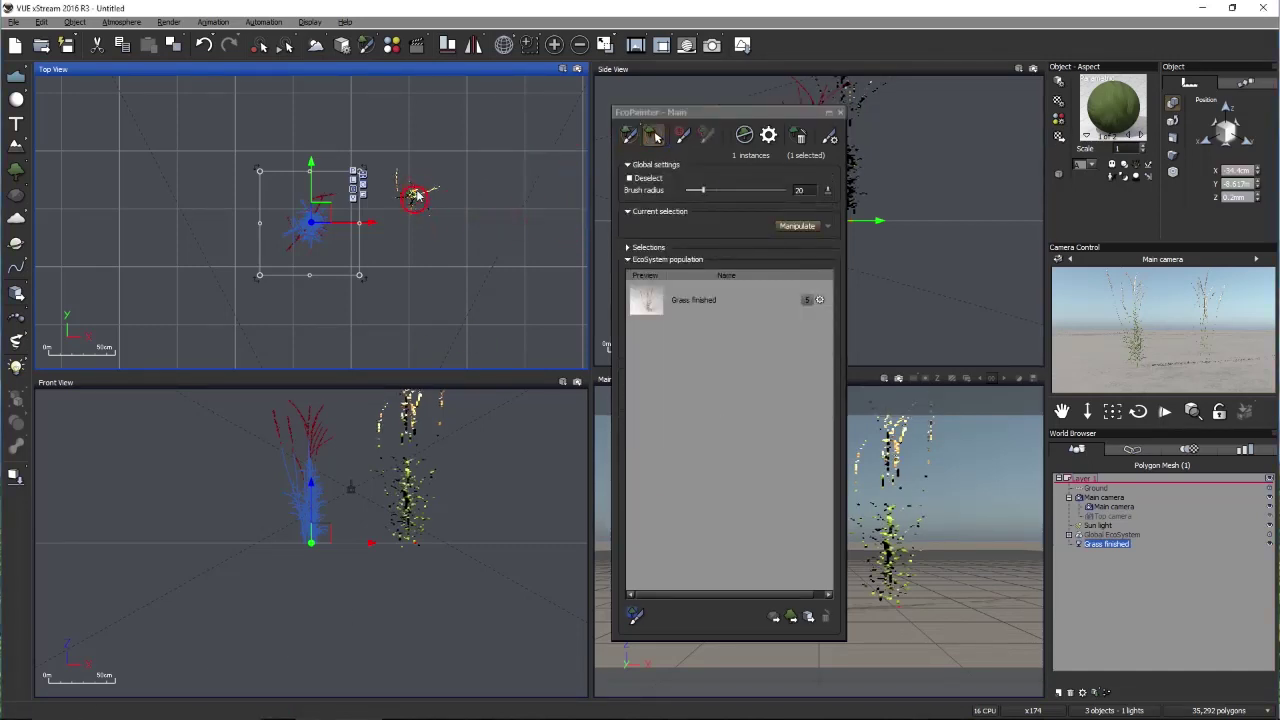
Convert the selected procedural grass instance with Manipulate > Convert to Objects
click(829, 227)
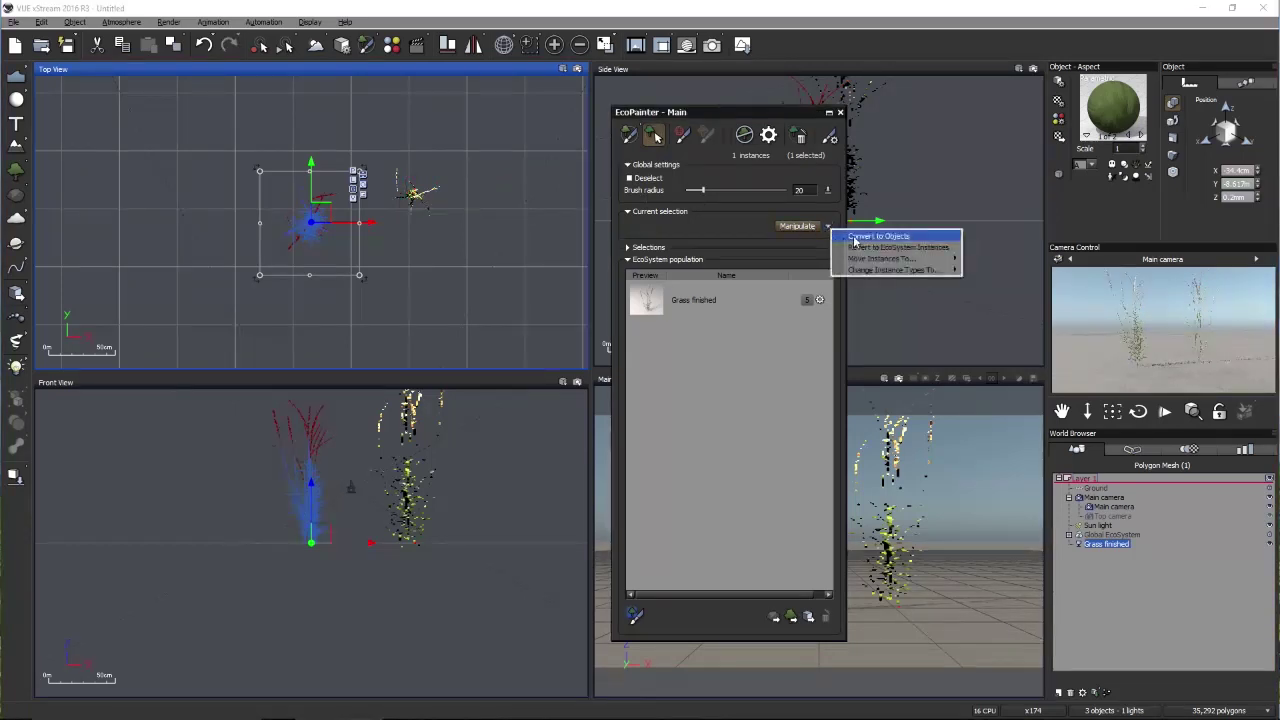
click(852, 236)
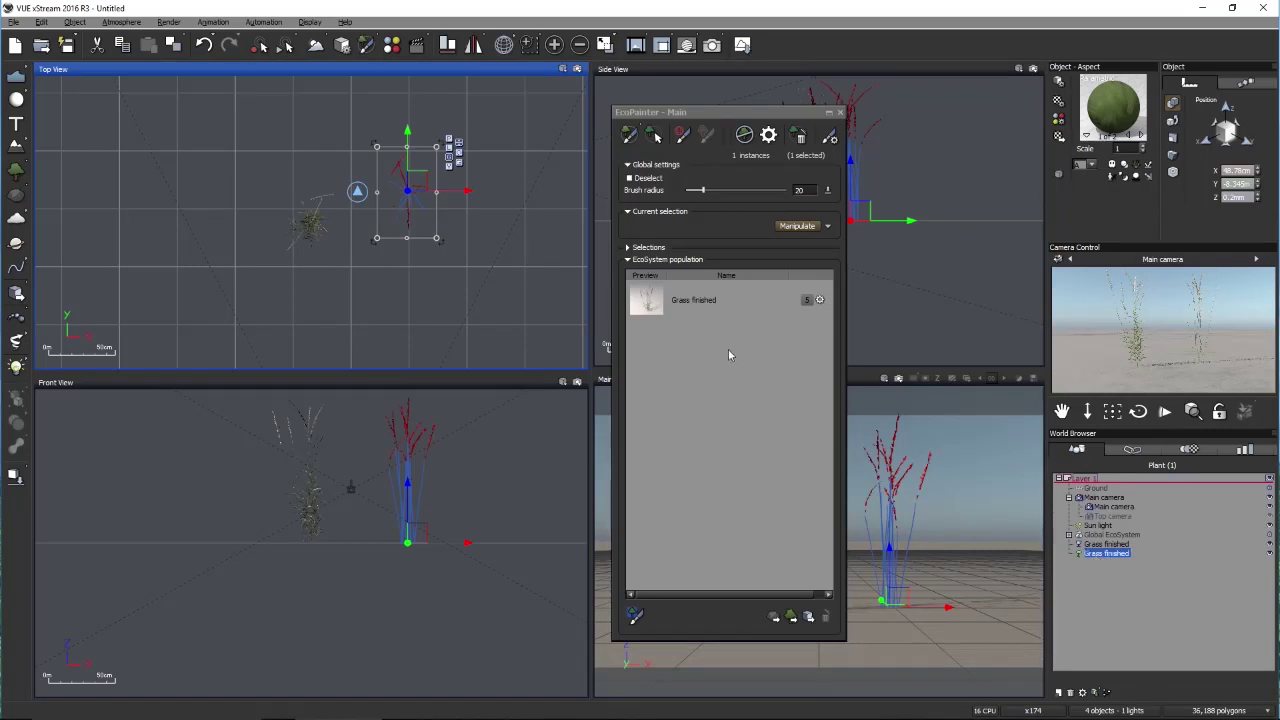
click(630, 136)
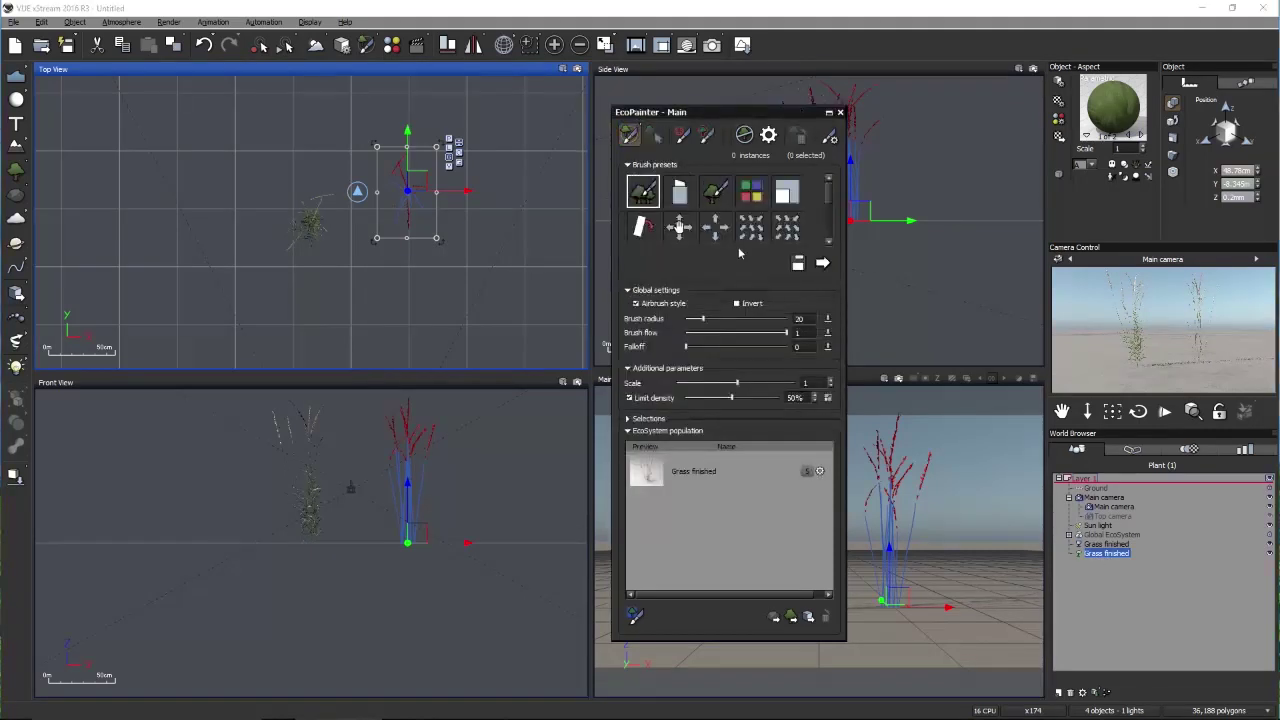
Paint another grass instance and set Grass finished quality to Animated mesh
click(254, 131)
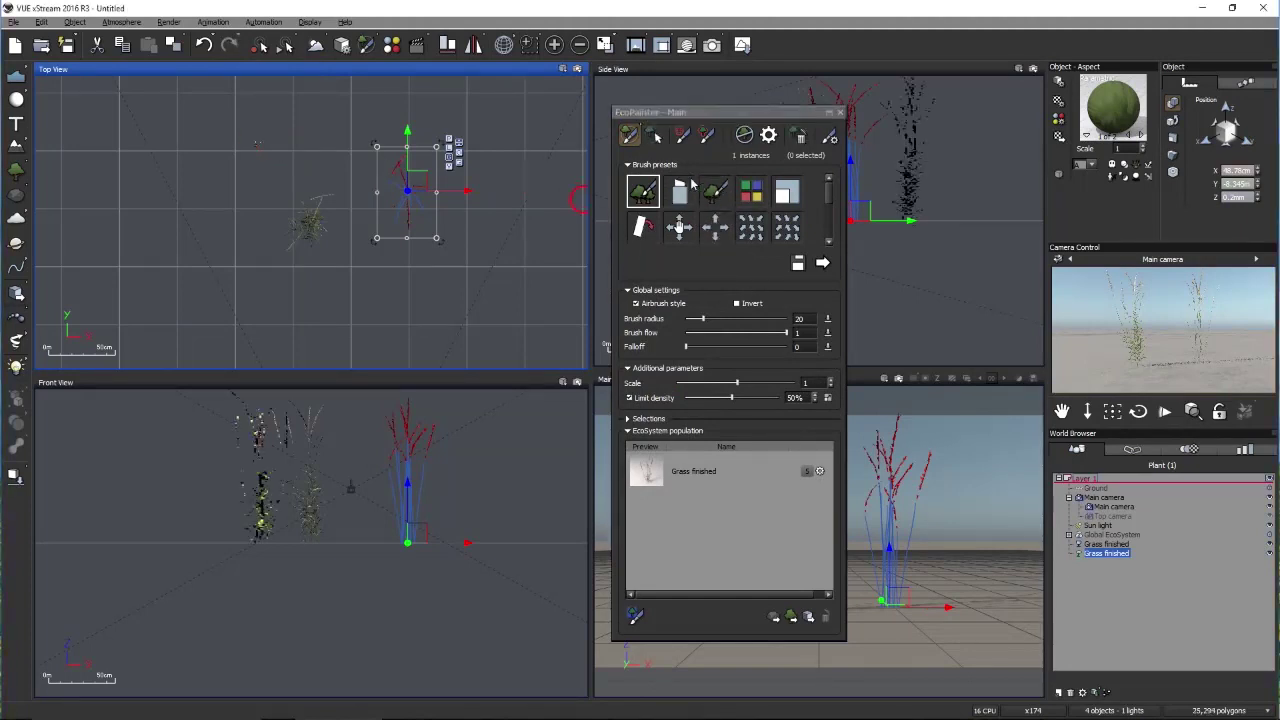
click(819, 471)
click(1020, 255)
click(1002, 275)
Set the animation duration to 5 s and frame rate to 25 fps, then apply
double_click(955, 300)
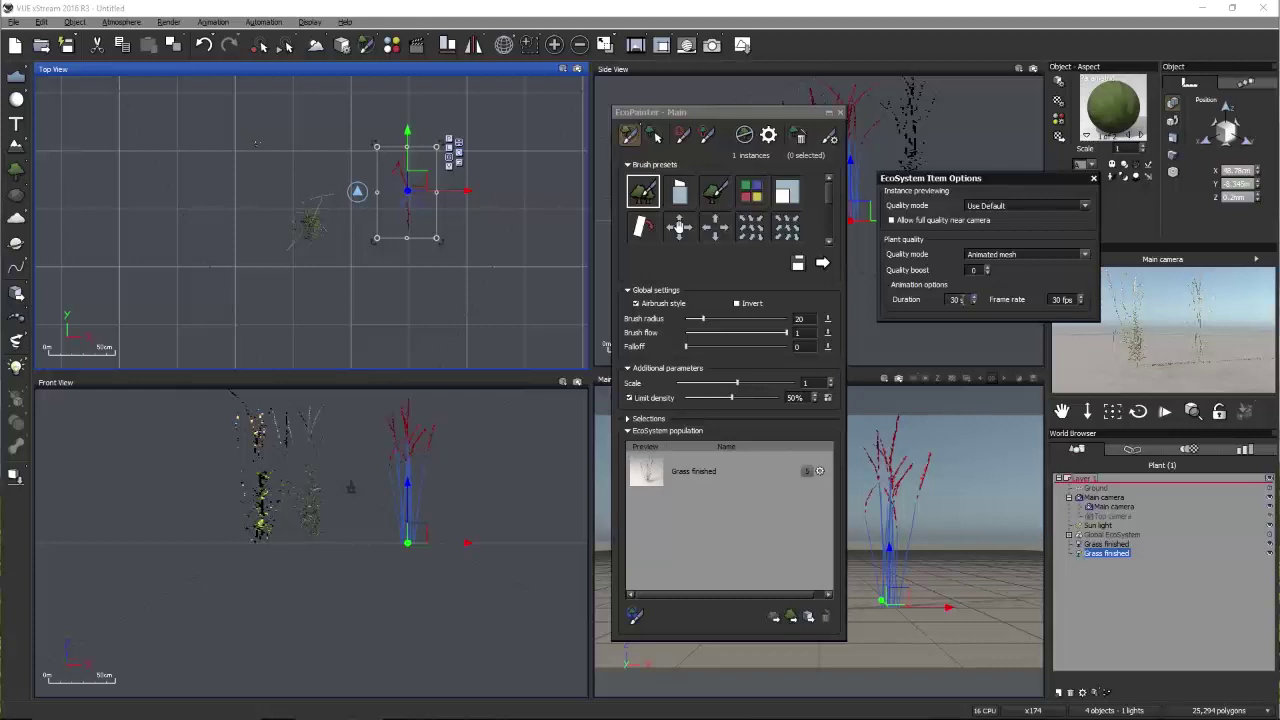
click(963, 300)
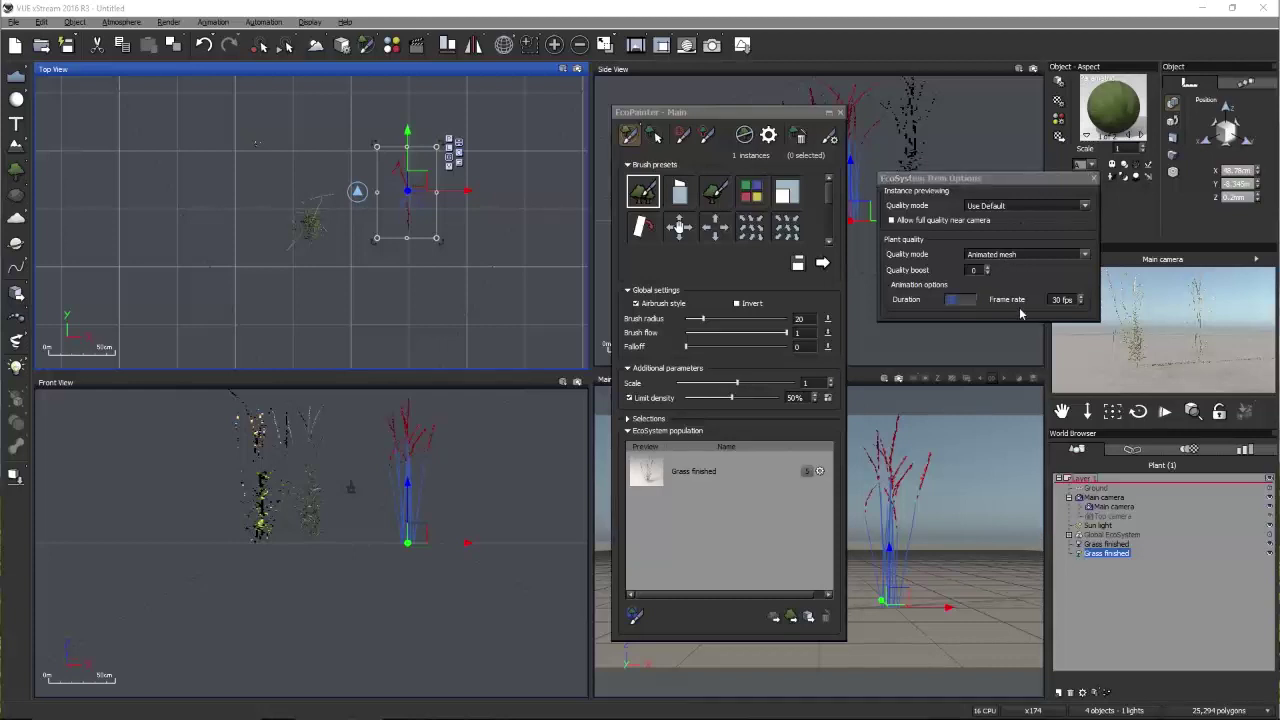
text(5)
click(1057, 299)
click(1073, 300)
text(25)
key(Return)
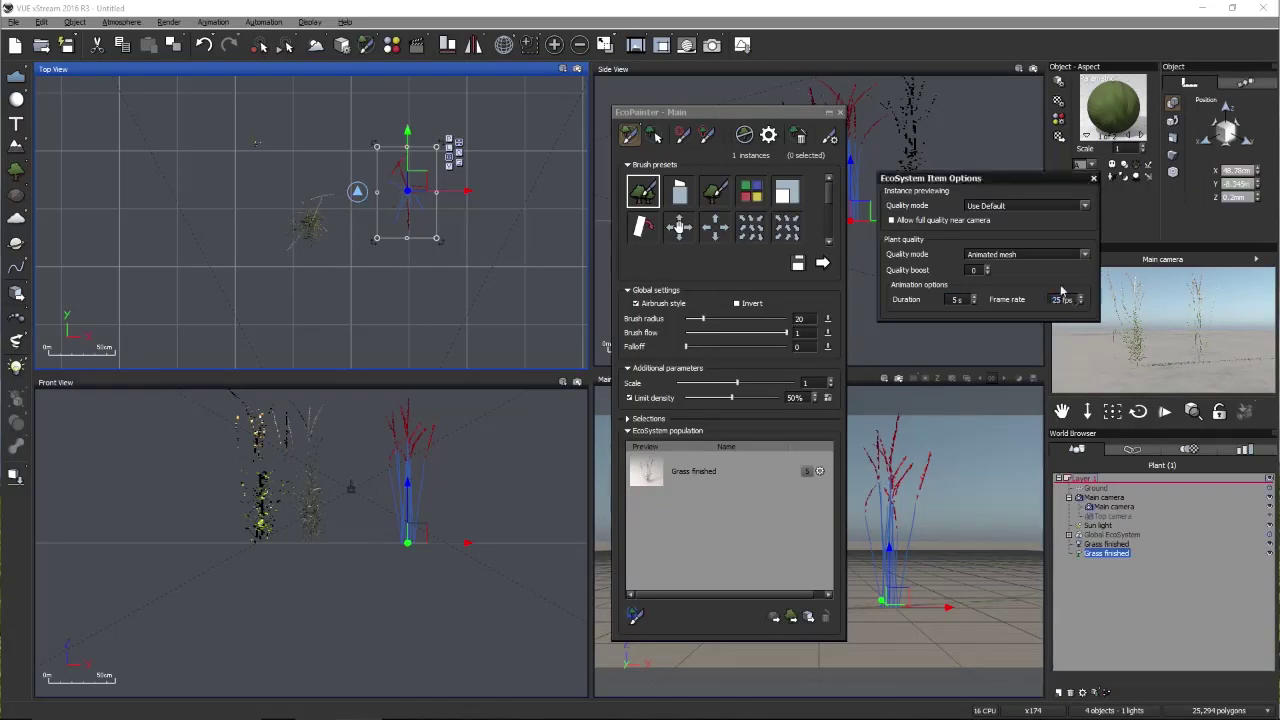
click(1094, 180)
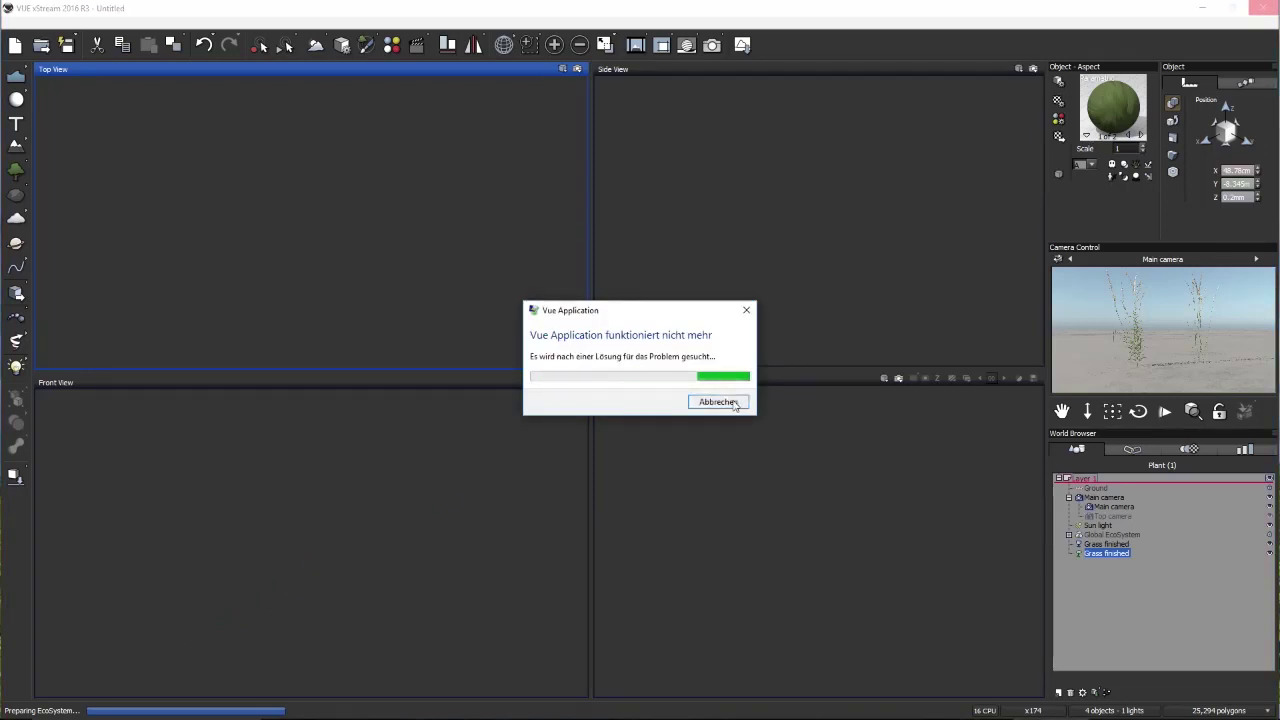
Dismiss the 'Vue Application funktioniert nicht mehr' crash dialog with Abbrechen
click(734, 401)
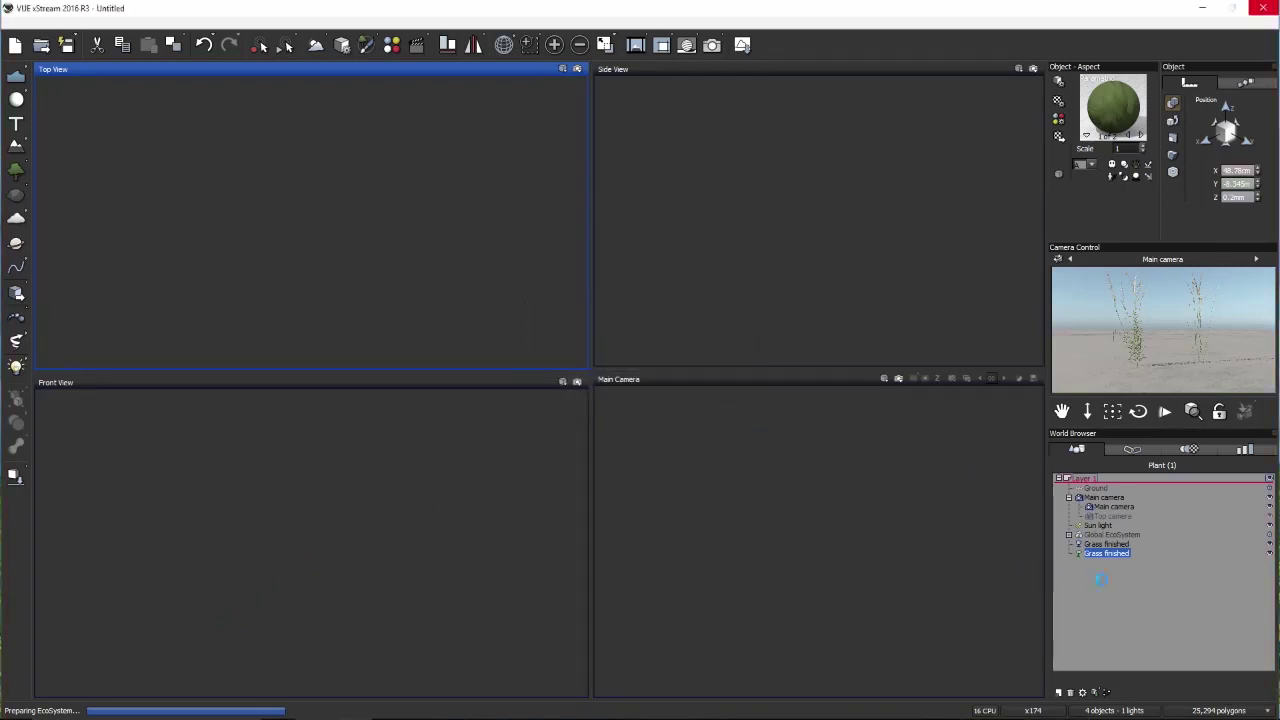
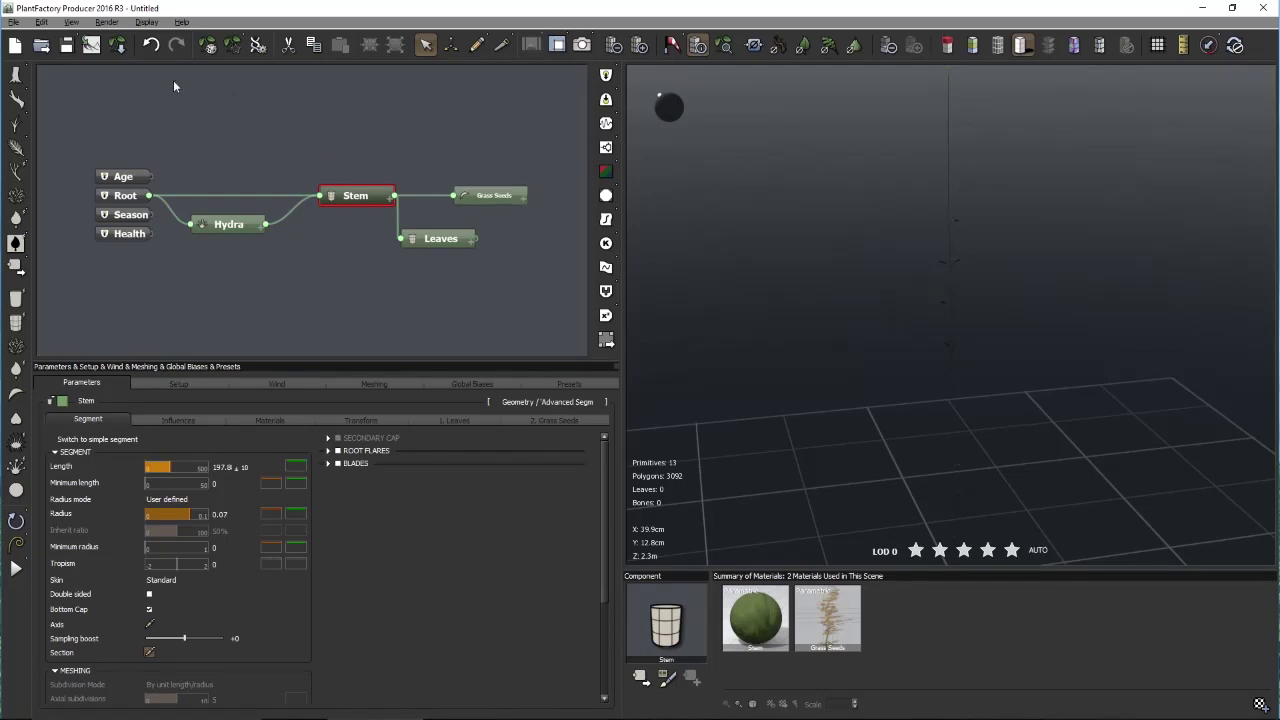
Open New Birch.tpfp from the Desktop > 3D Art Live > Birch folder through the Scenes browser
click(41, 45)
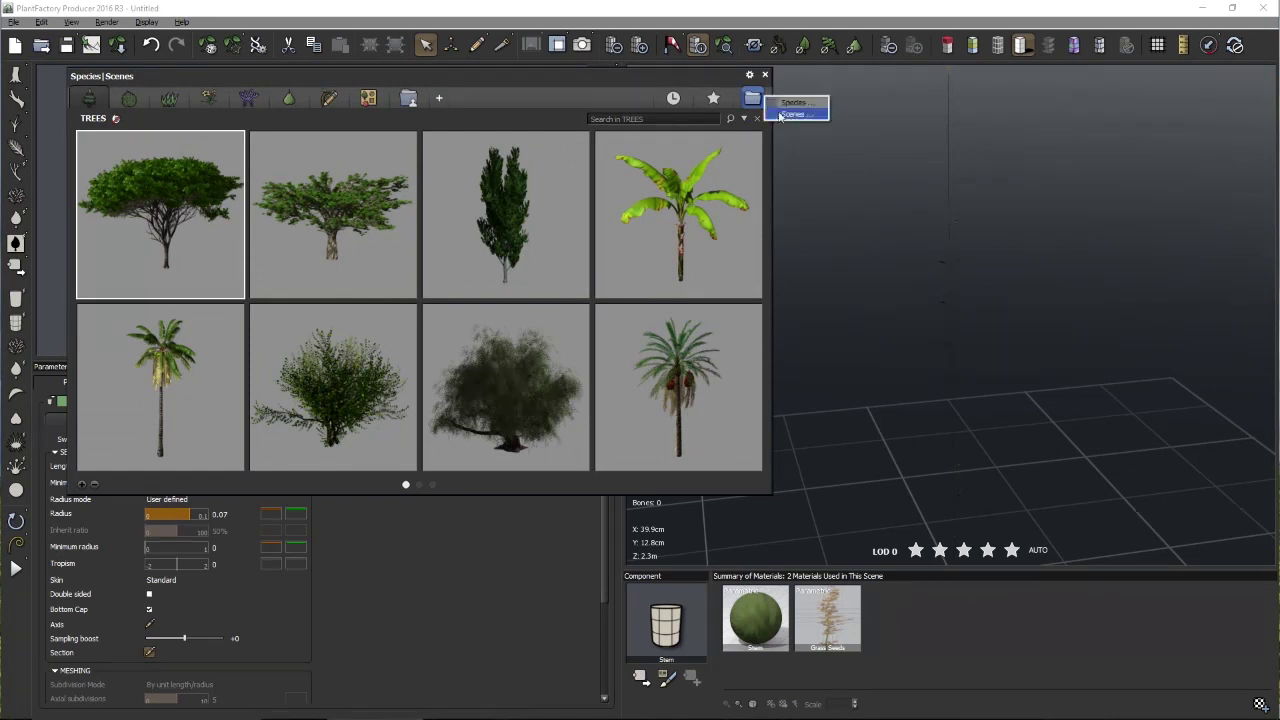
click(752, 97)
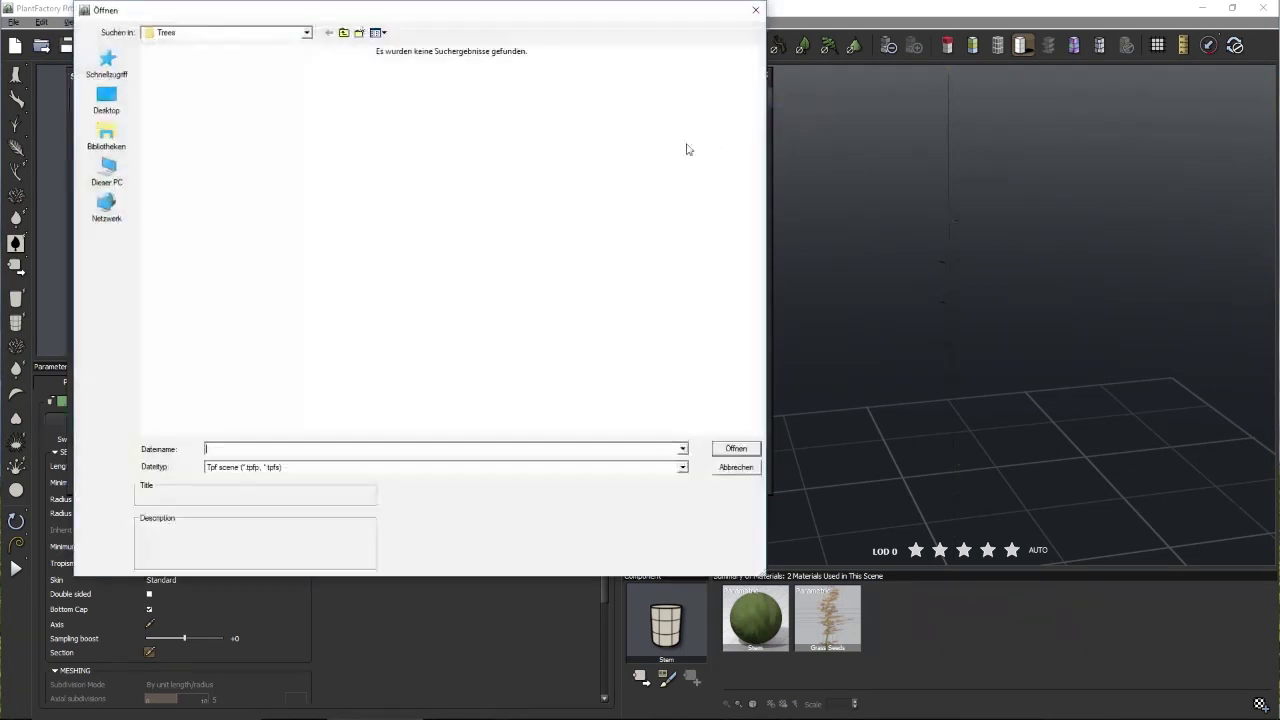
click(307, 33)
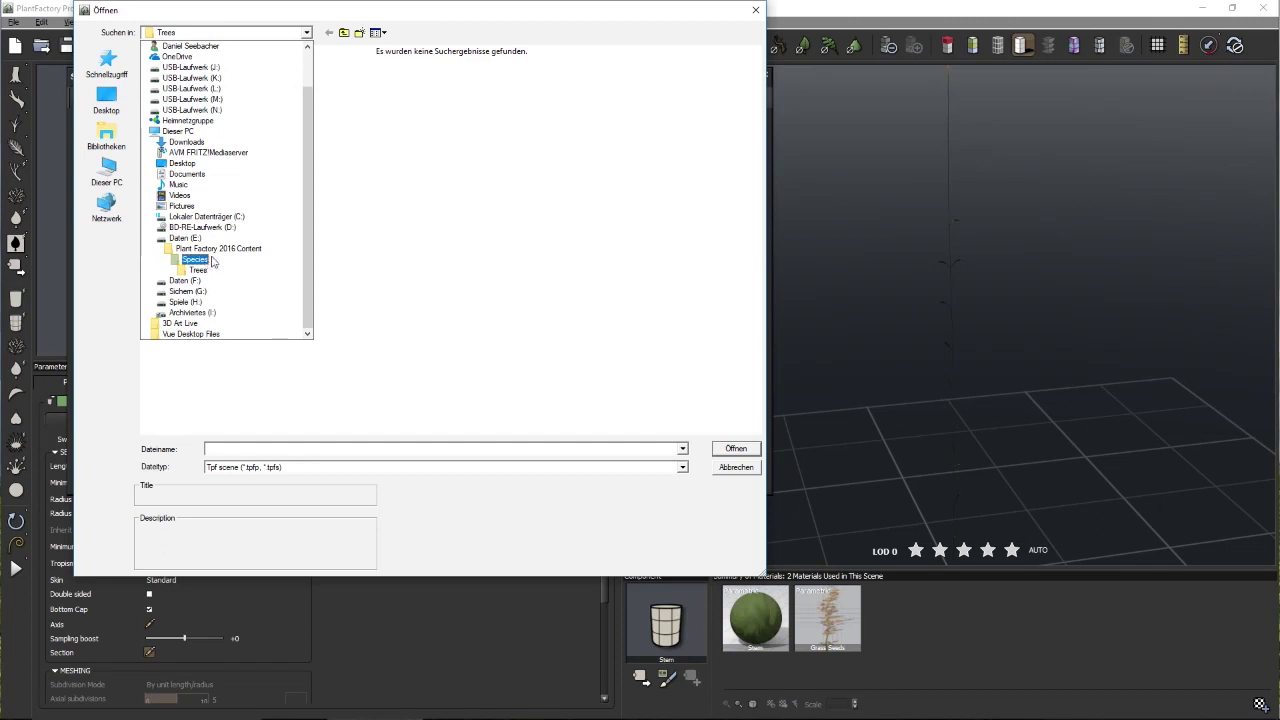
scroll(245, 115, up, 2)
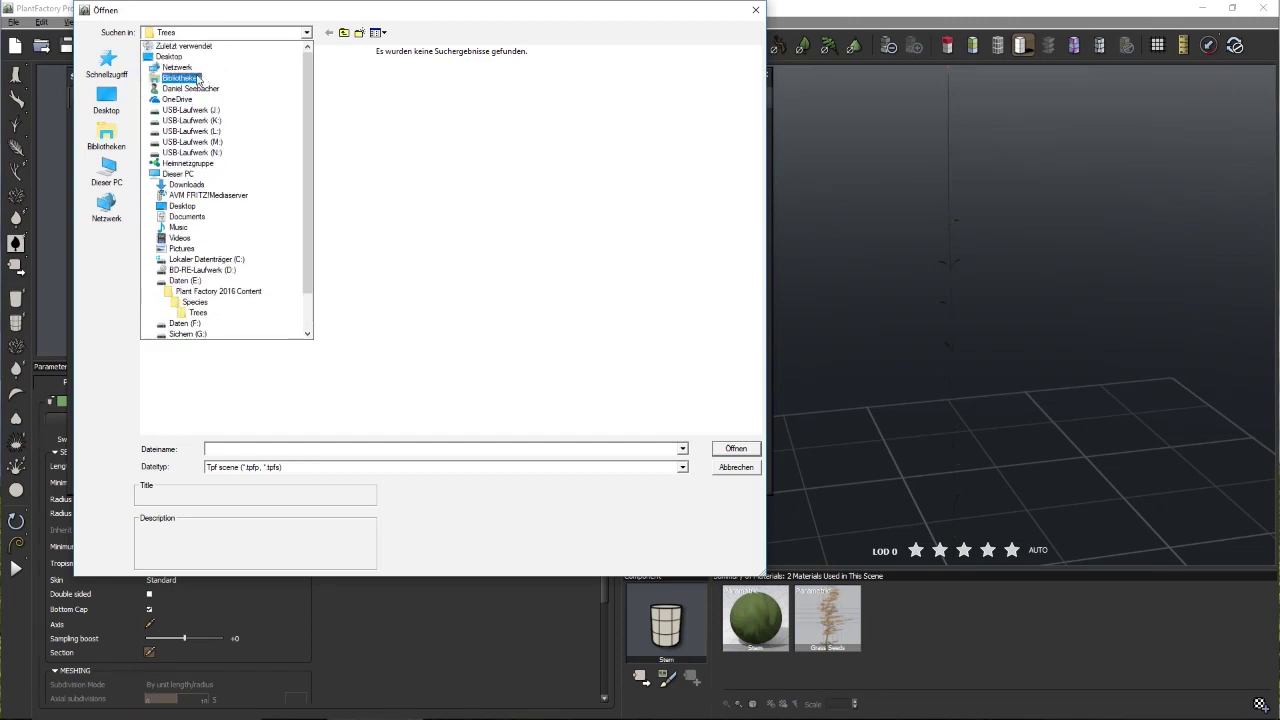
click(173, 57)
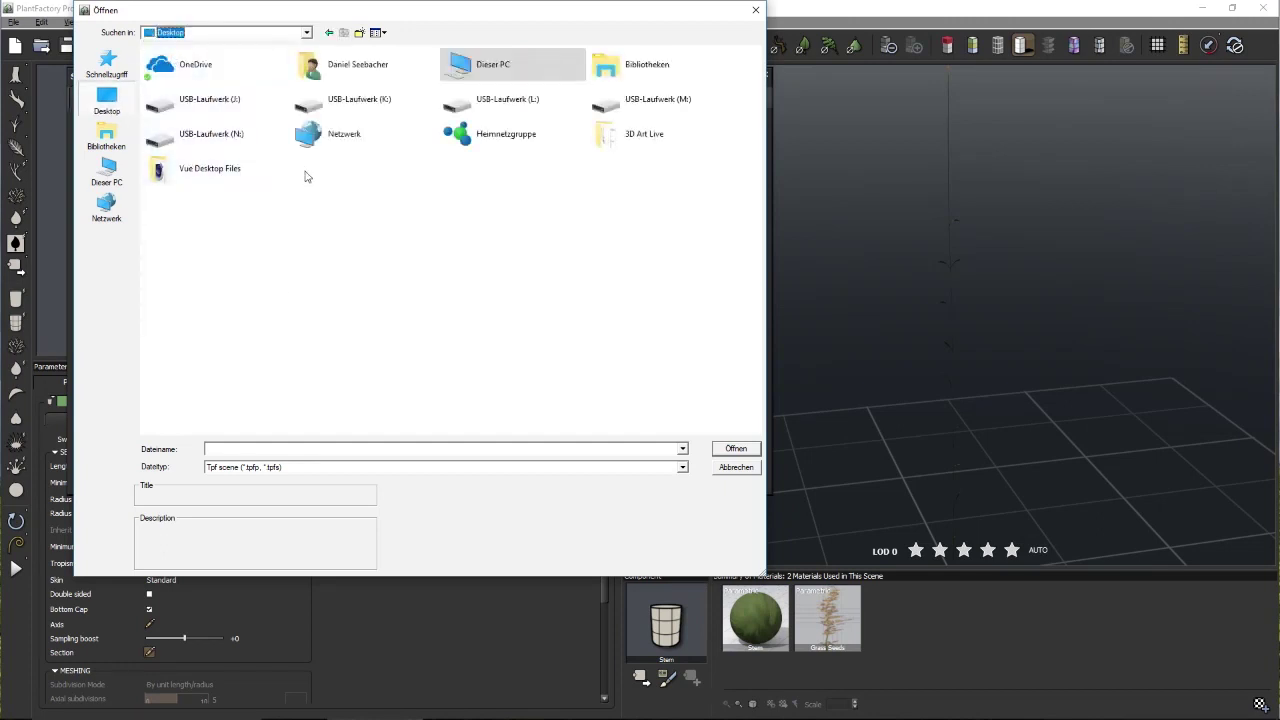
double_click(641, 138)
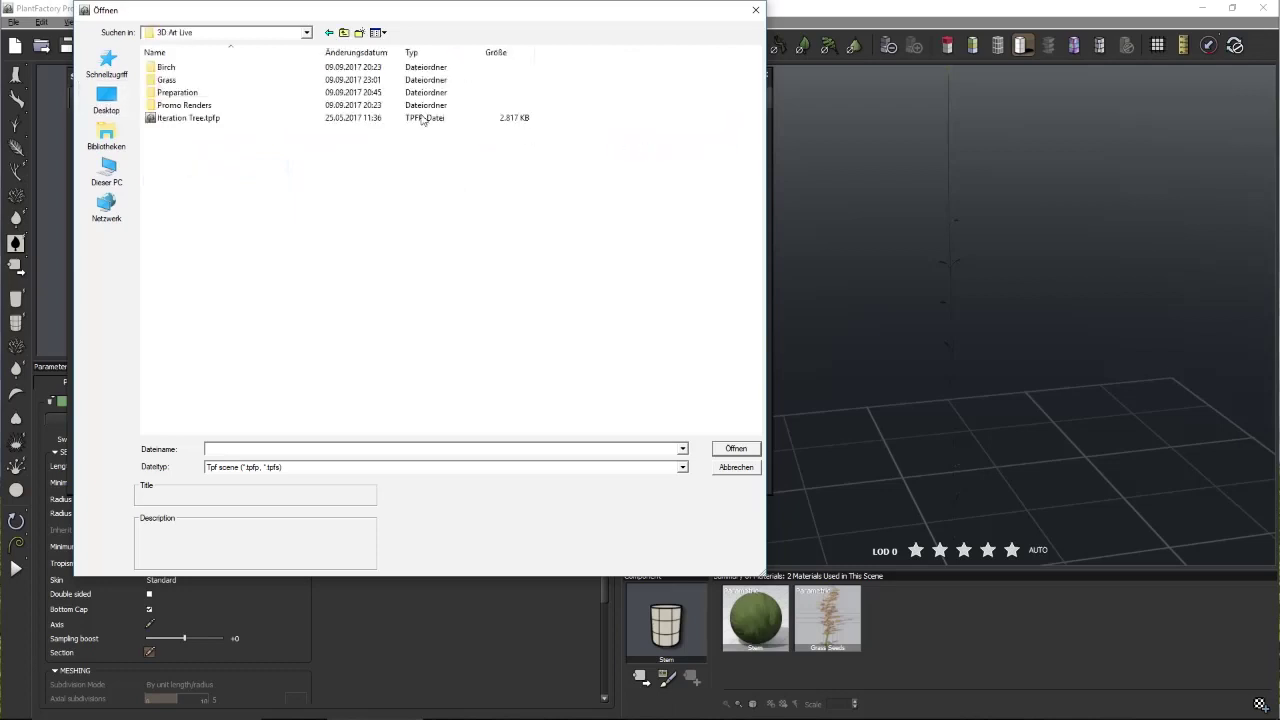
double_click(228, 68)
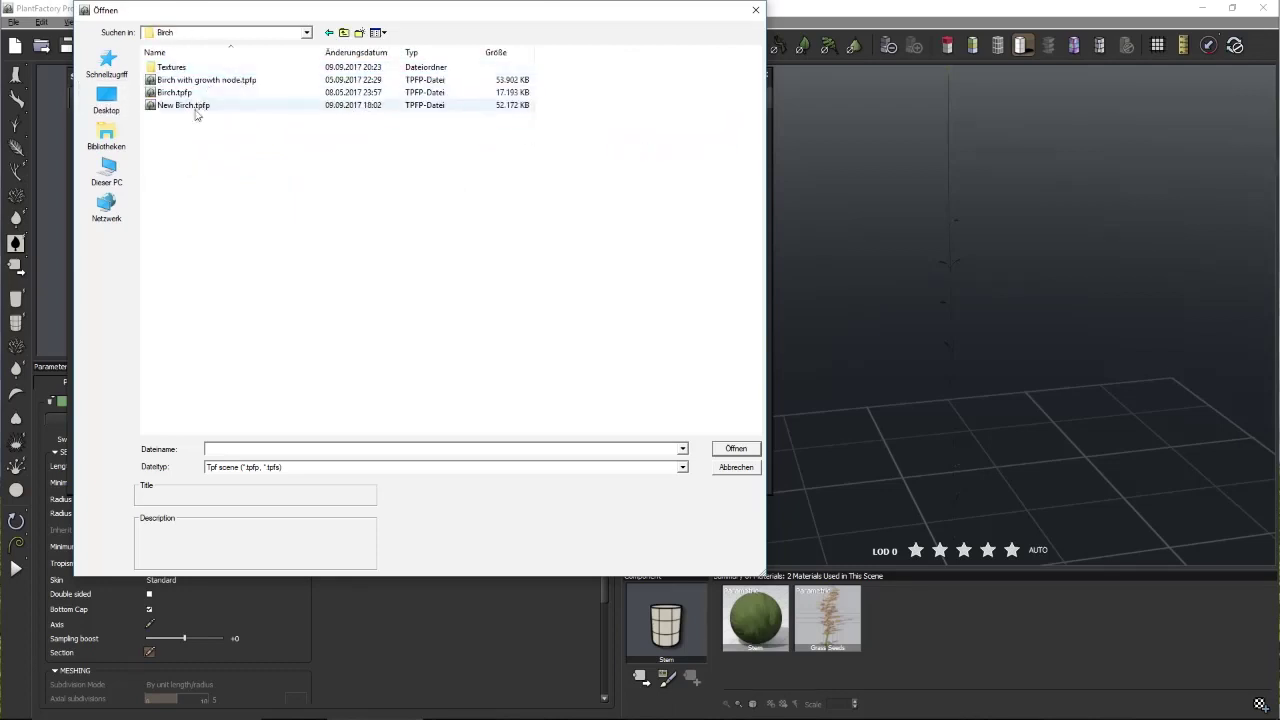
double_click(217, 106)
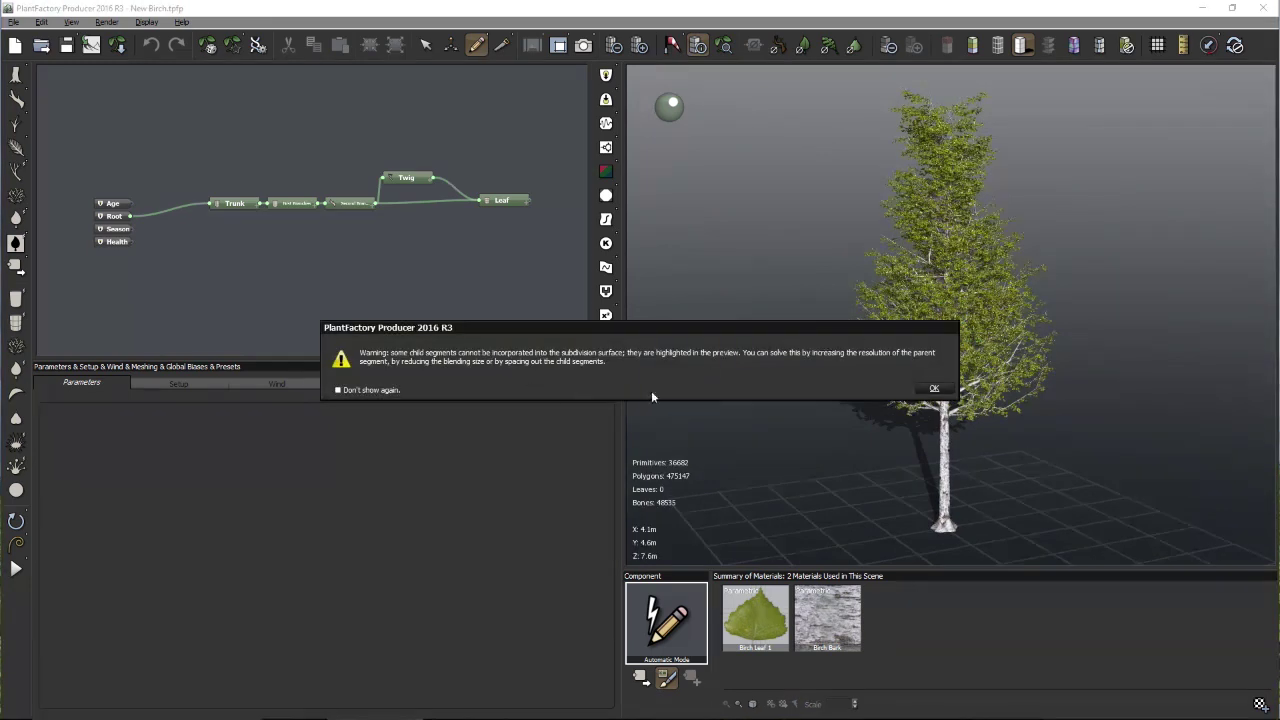
Dismiss the subdivision warning, view the birch crown from above and check the preview and graph menus
click(934, 388)
scroll(1000, 340, up, 5)
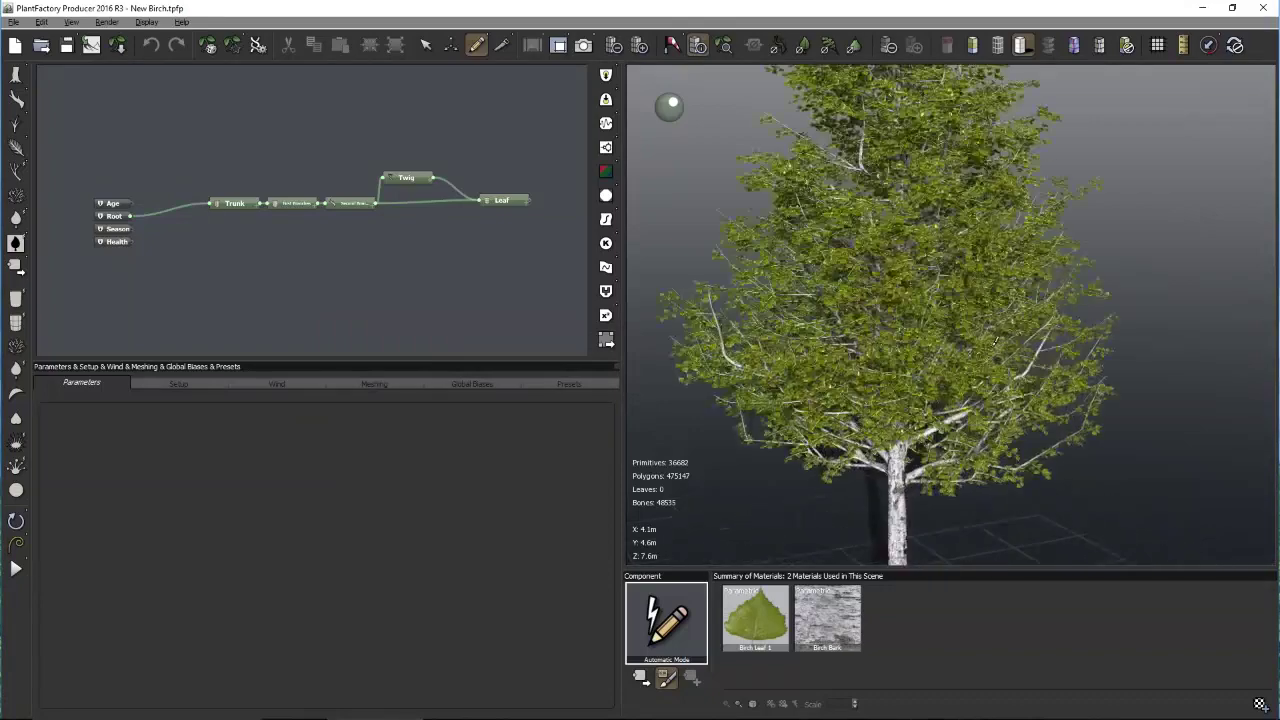
scroll(996, 341, up, 3)
drag(1080, 267, 1106, 338)
scroll(1008, 440, down, 4)
right_click(1106, 338)
right_click(483, 290)
click(560, 241)
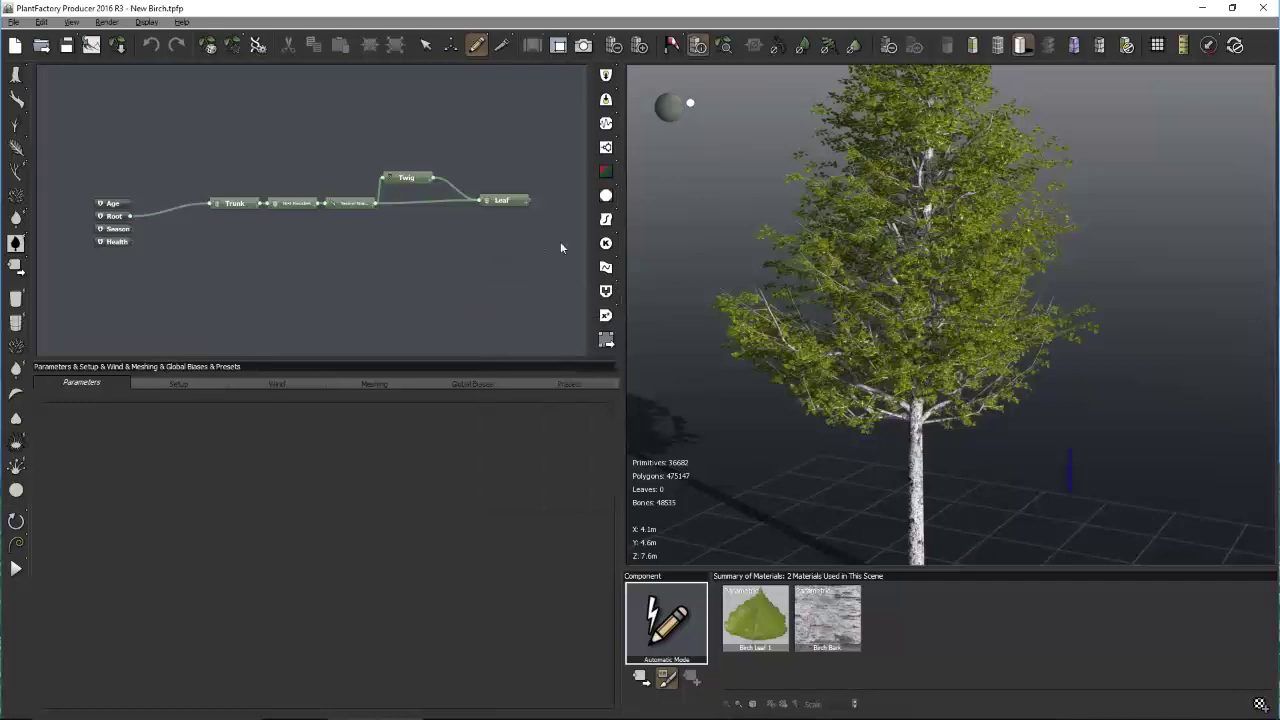
Orbit to a closer side view of the birch and return to object selection mode
mouse_move(1078, 288)
mouse_down()
mouse_move(1086, 320)
mouse_move(1103, 294)
mouse_move(1048, 290)
mouse_move(1055, 405)
mouse_move(1056, 280)
mouse_move(1100, 288)
mouse_up()
right_click(1123, 288)
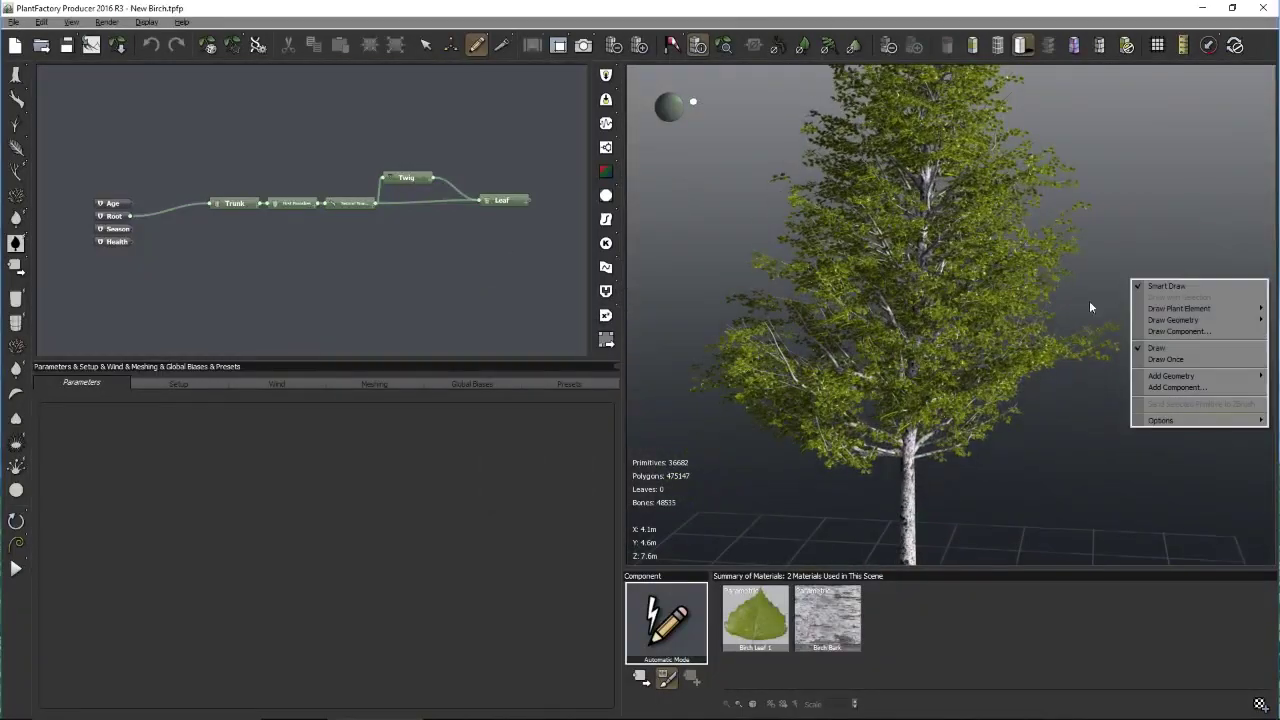
right_click(521, 273)
click(516, 226)
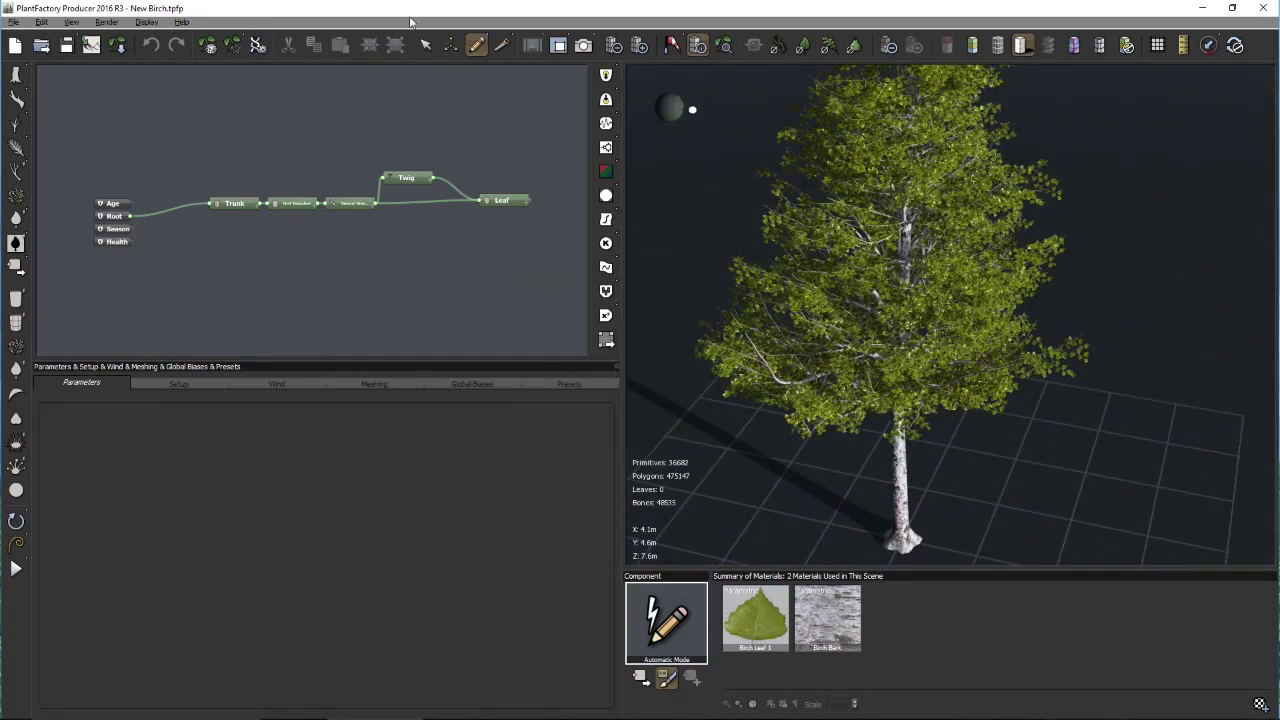
click(425, 44)
scroll(986, 321, up, 3)
scroll(986, 321, up, 5)
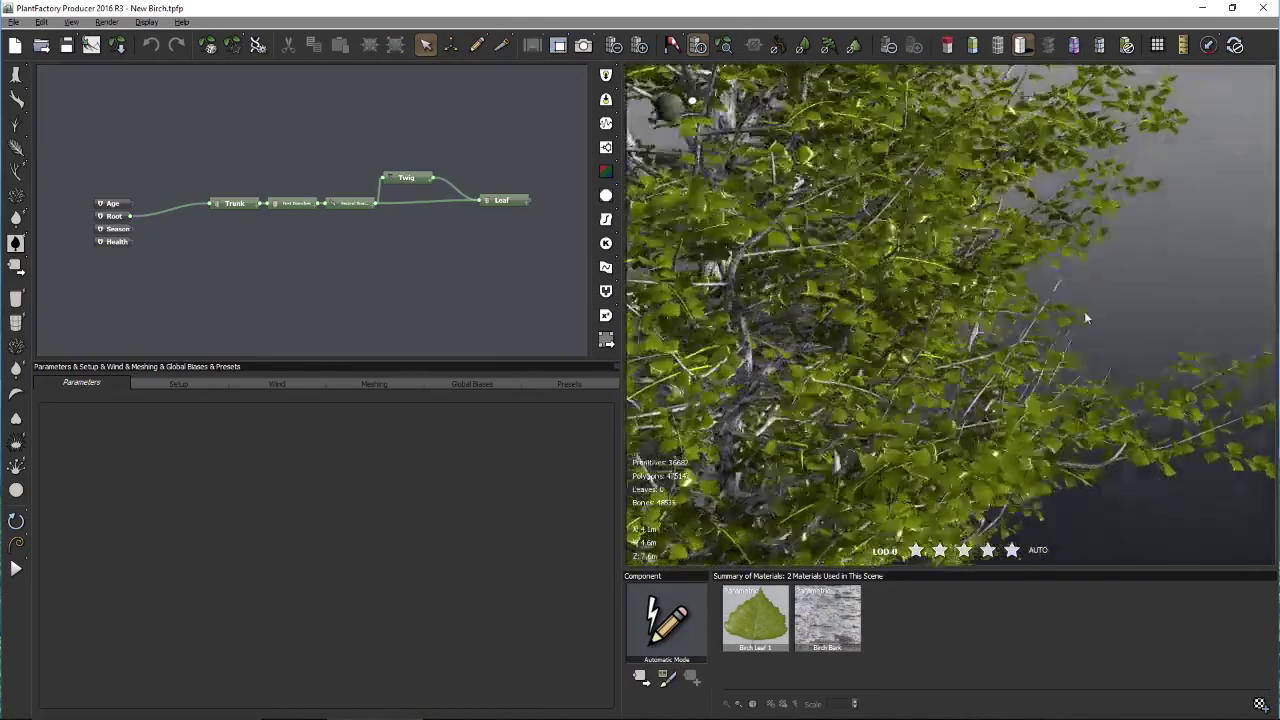
scroll(1082, 312, up, 5)
scroll(1192, 338, up, 5)
Swing the camera around the birch foliage to bring its shadow into view, then check the addable node types
drag(1178, 385, 1049, 415)
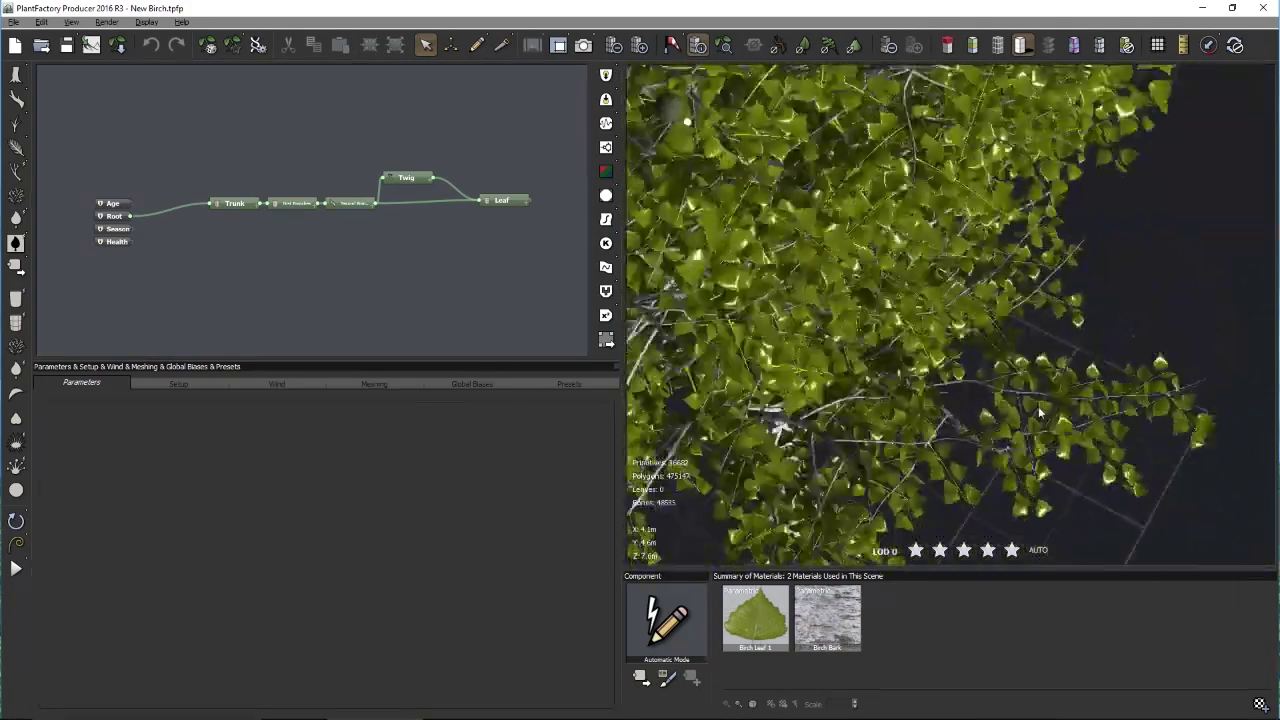
scroll(1049, 412, down, 10)
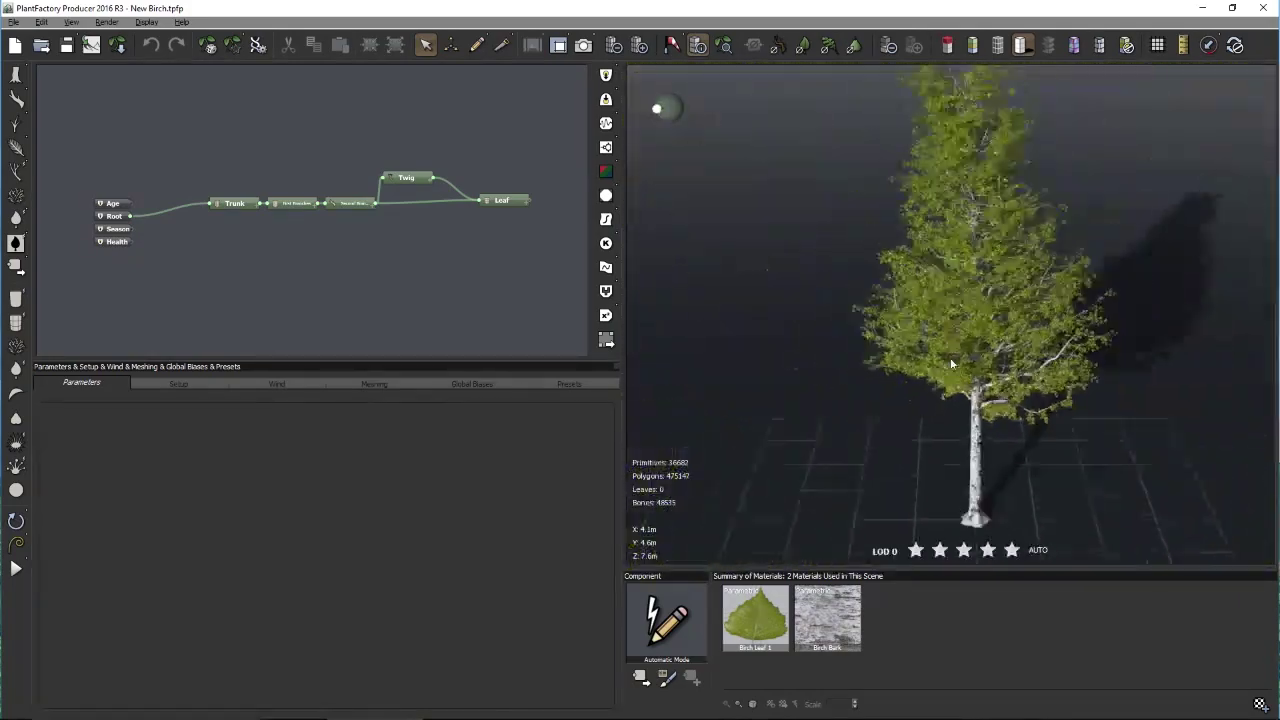
scroll(928, 414, up, 8)
scroll(1196, 430, down, 8)
drag(1174, 417, 918, 434)
right_click(415, 258)
click(387, 241)
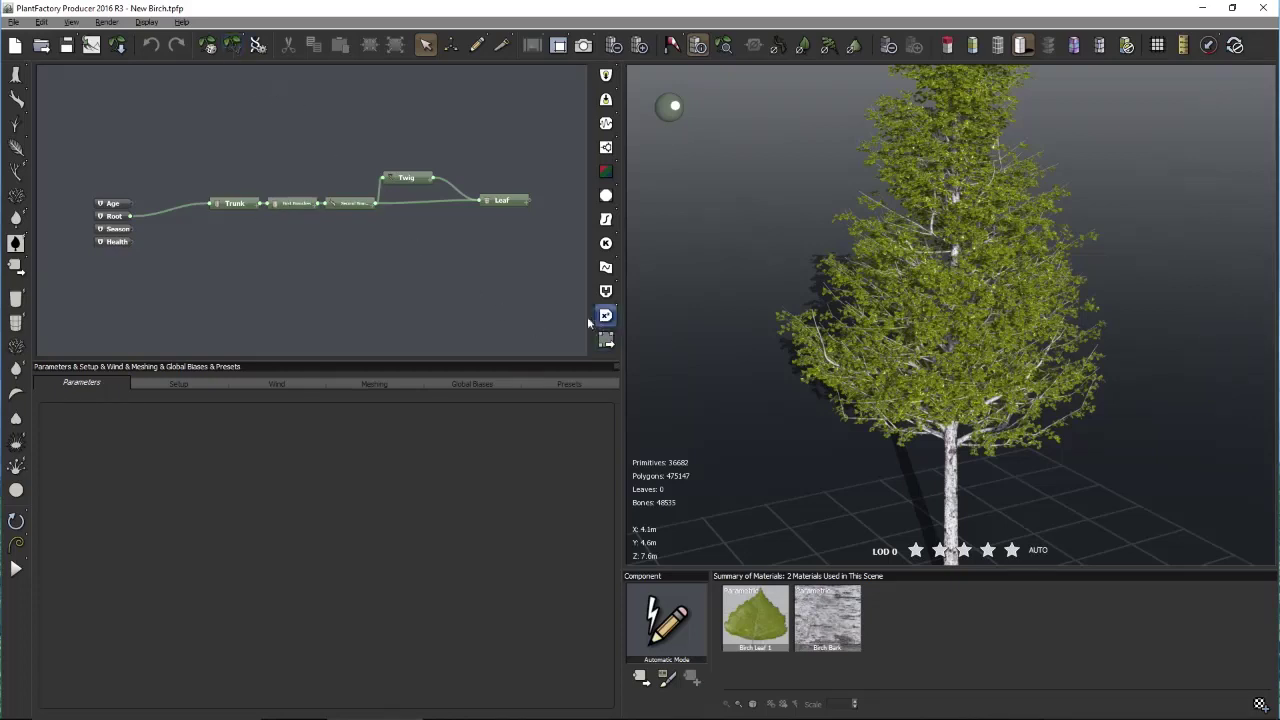
mouse_move(858, 712)
scroll(508, 212, up, 1)
Reopen Grass finished.tpfp from Recent Files and select its Stem node
click(13, 21)
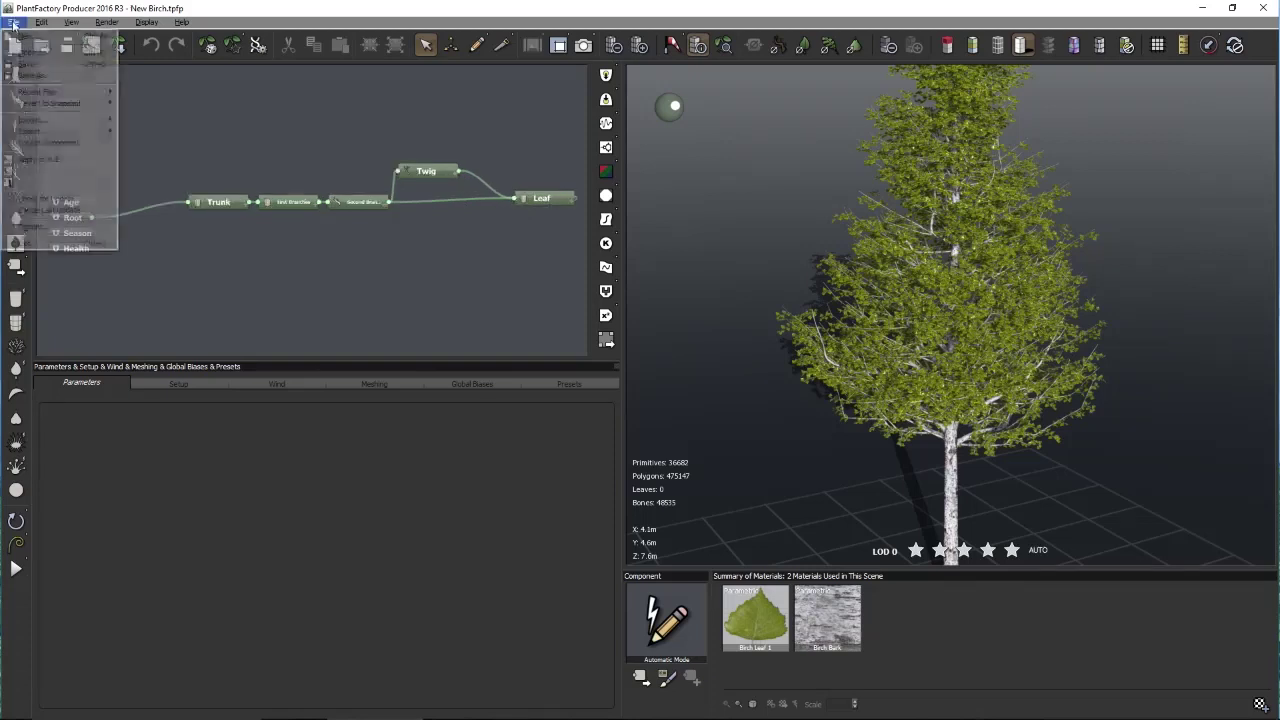
mouse_move(74, 91)
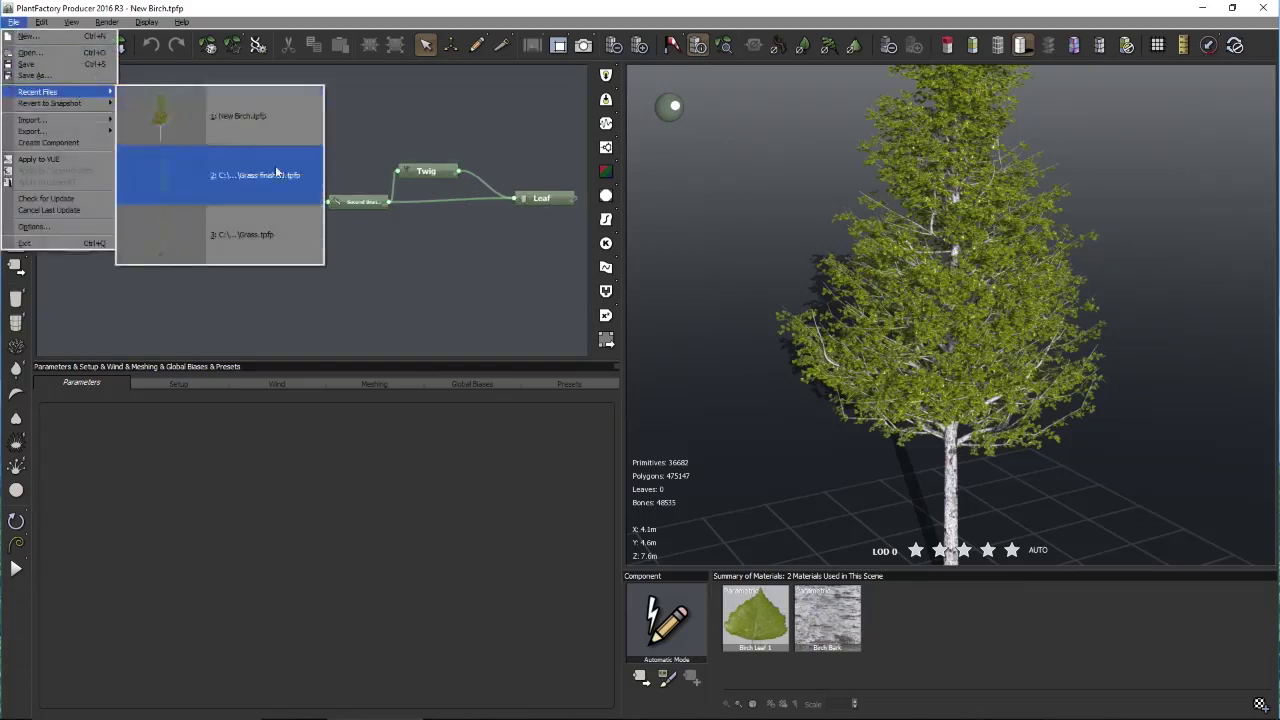
click(272, 170)
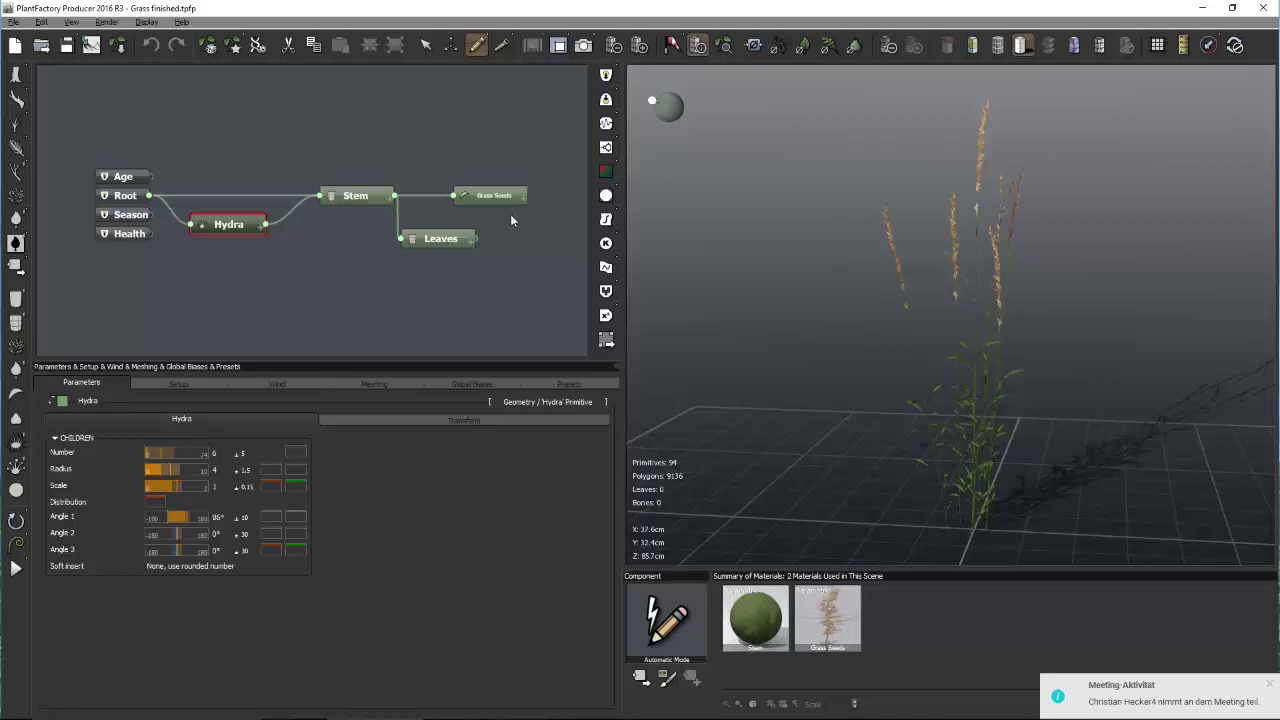
scroll(500, 234, up, 4)
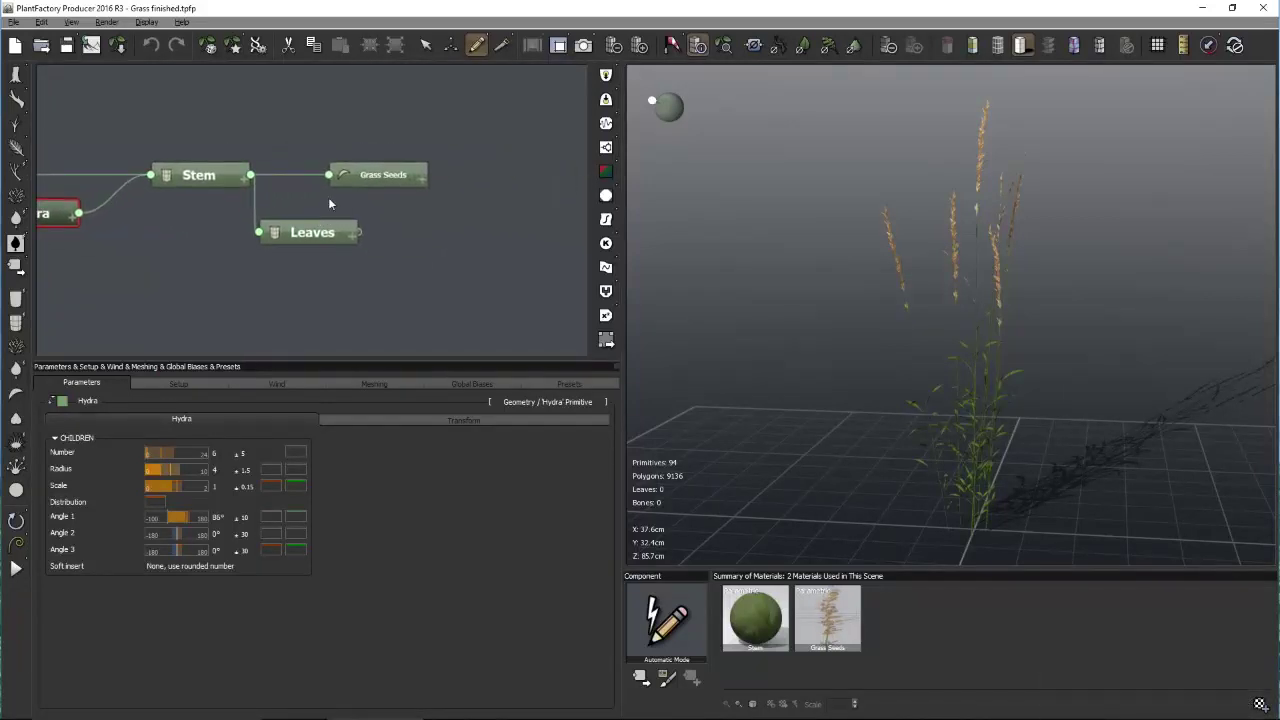
click(204, 180)
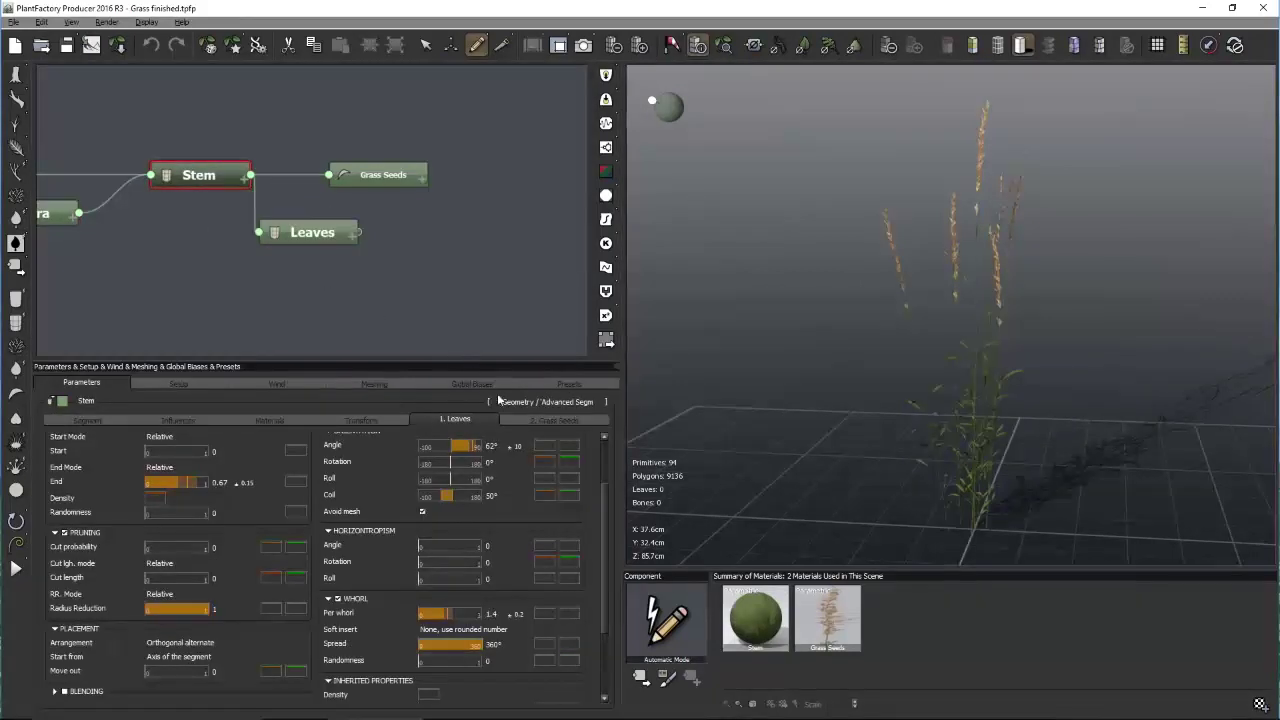
Enable whorls on the Grass Seeds stems with 5 per whorl, then orbit to inspect the whole clump
click(558, 421)
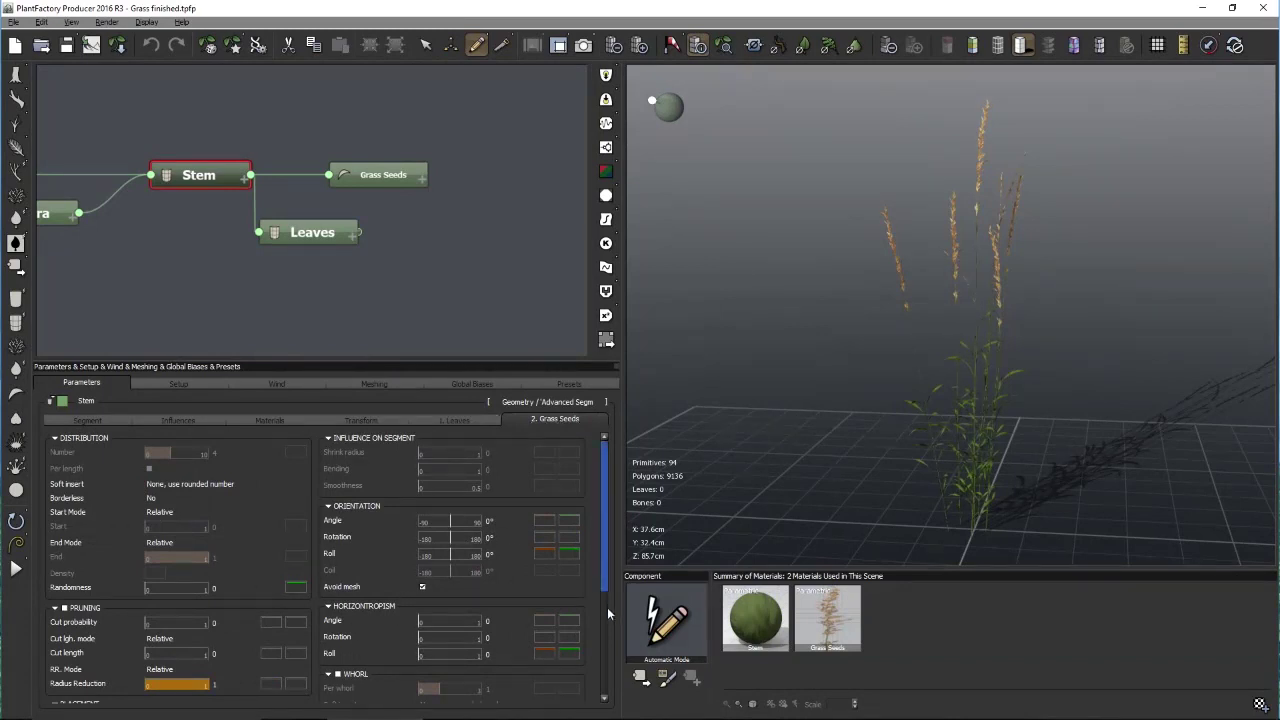
scroll(607, 606, down, 4)
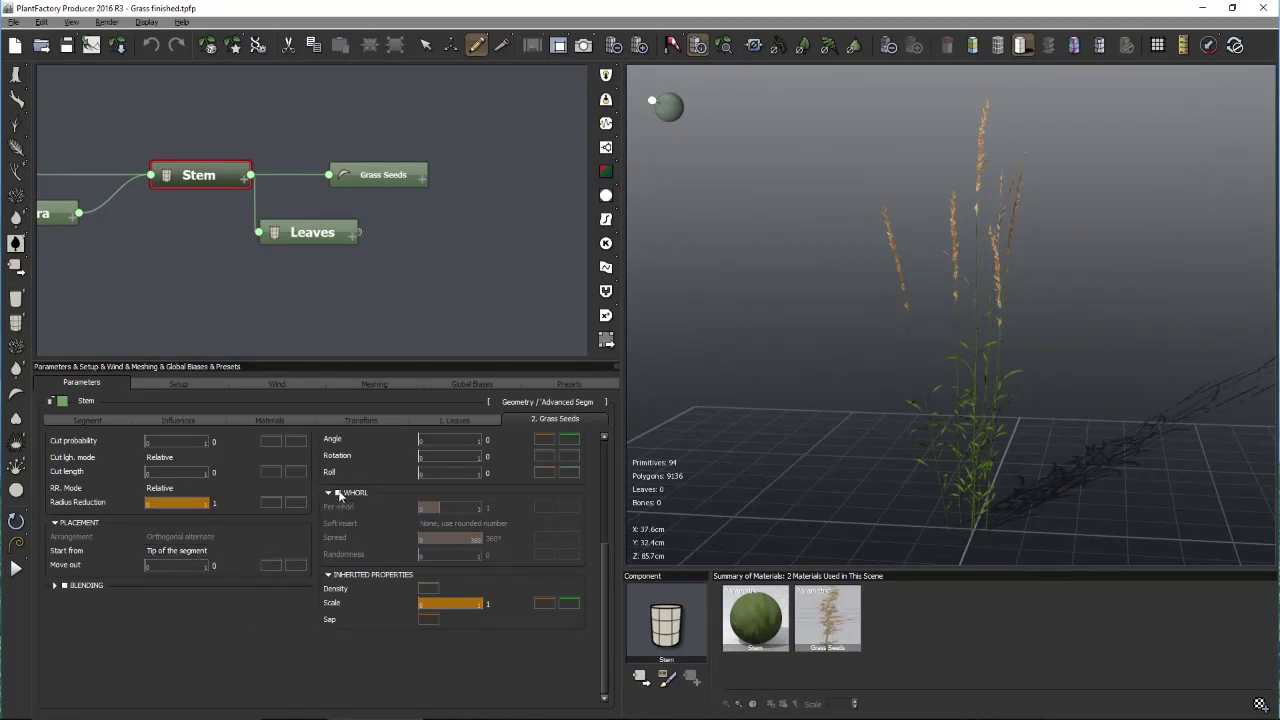
click(338, 494)
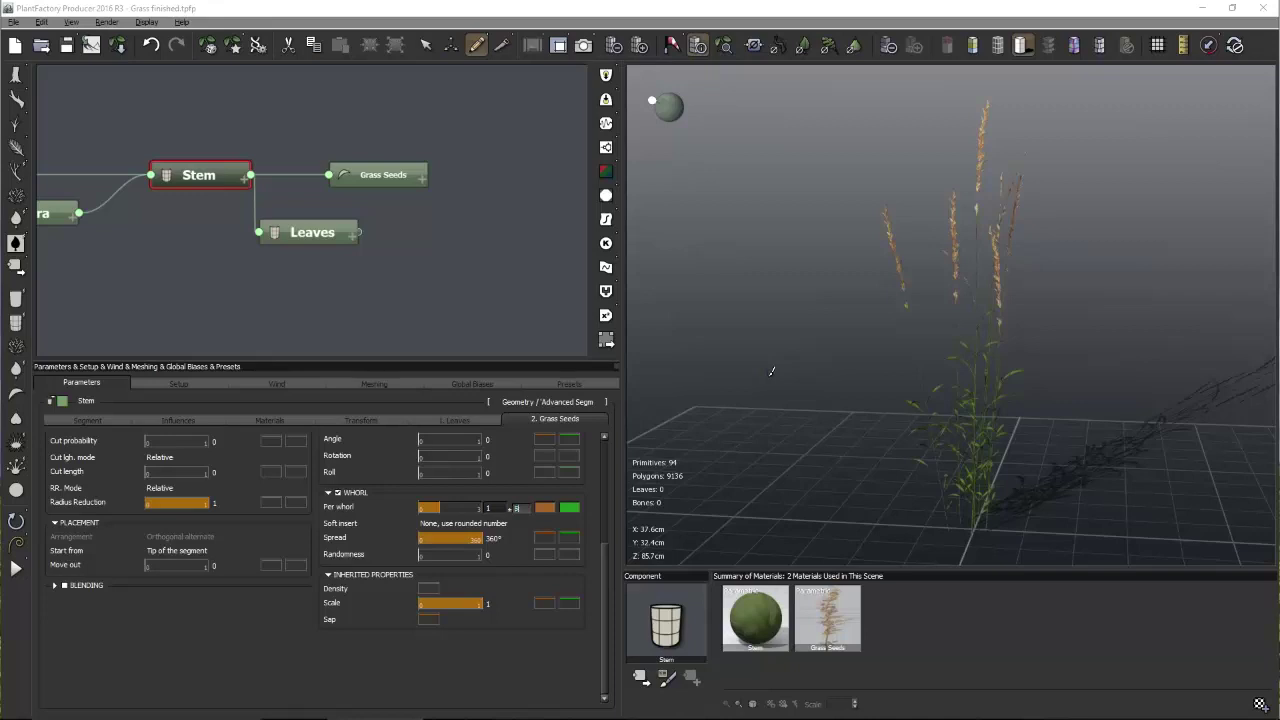
drag(500, 515, 486, 508)
scroll(903, 278, up, 2)
scroll(903, 278, up, 5)
drag(1007, 343, 779, 266)
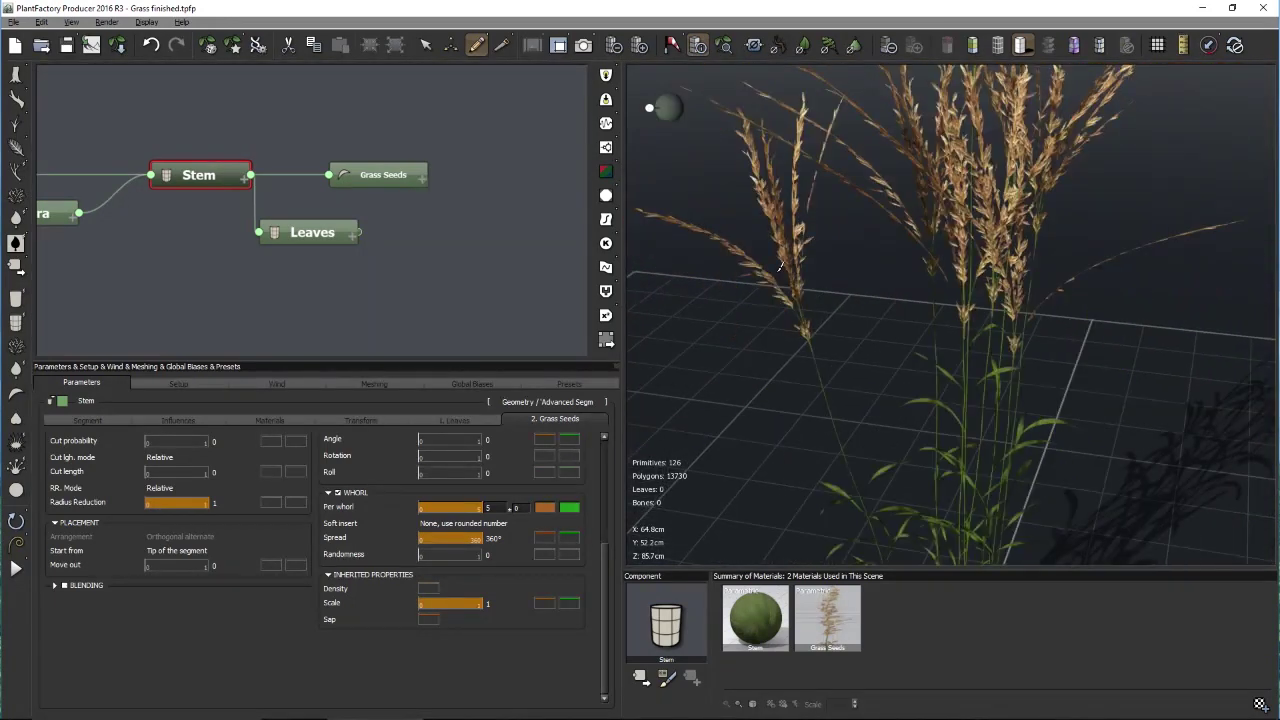
drag(728, 224, 516, 214)
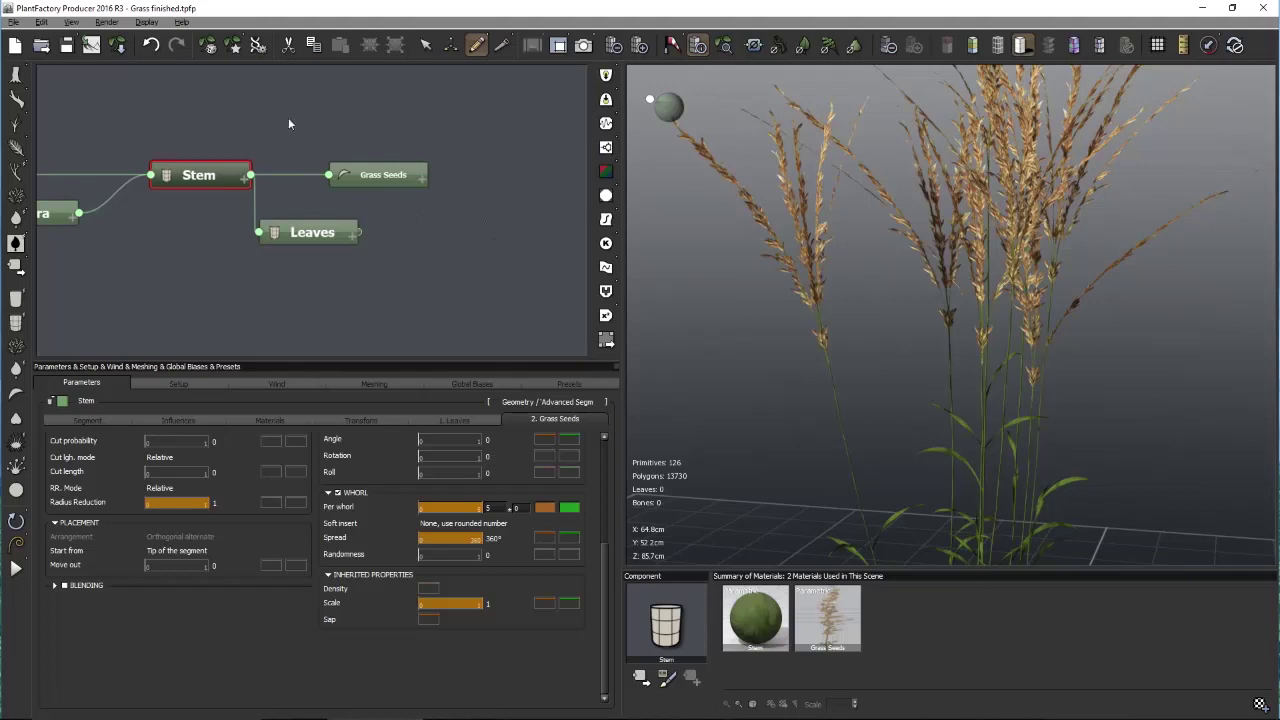
middle_drag(288, 118, 321, 127)
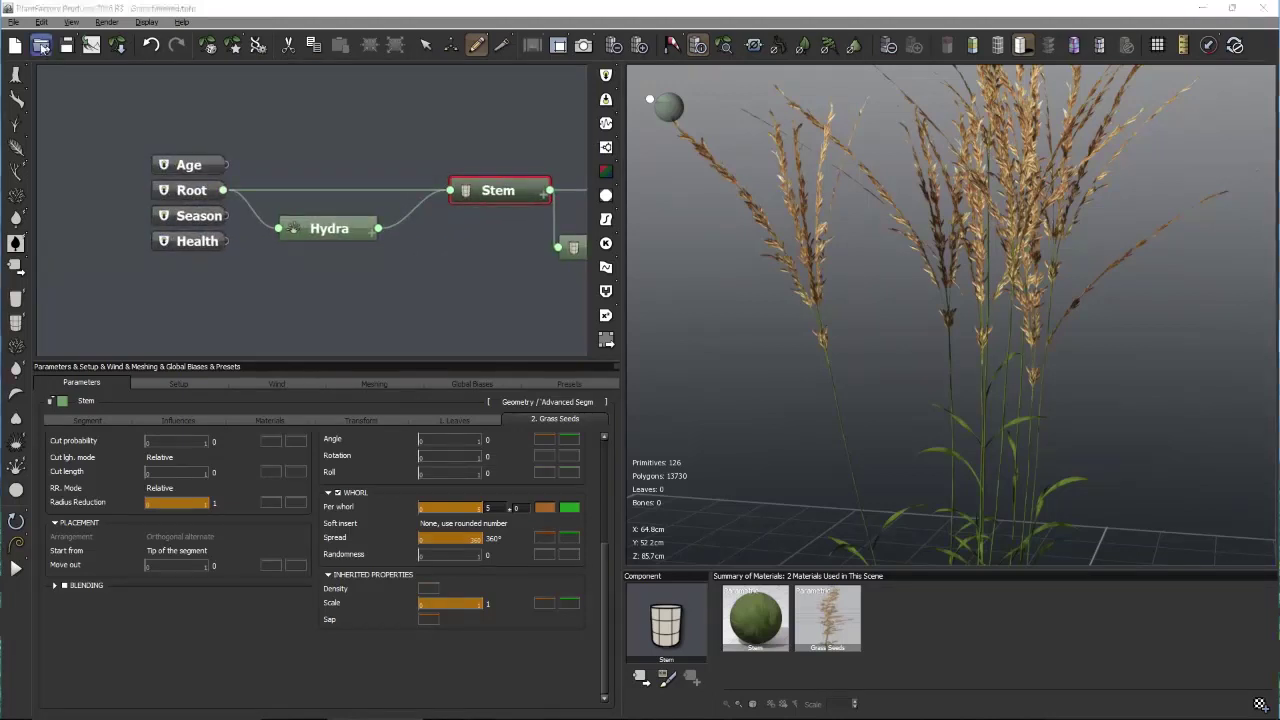
Load White Ash (Season) from the third page of TREES, discarding the grass changes
click(41, 45)
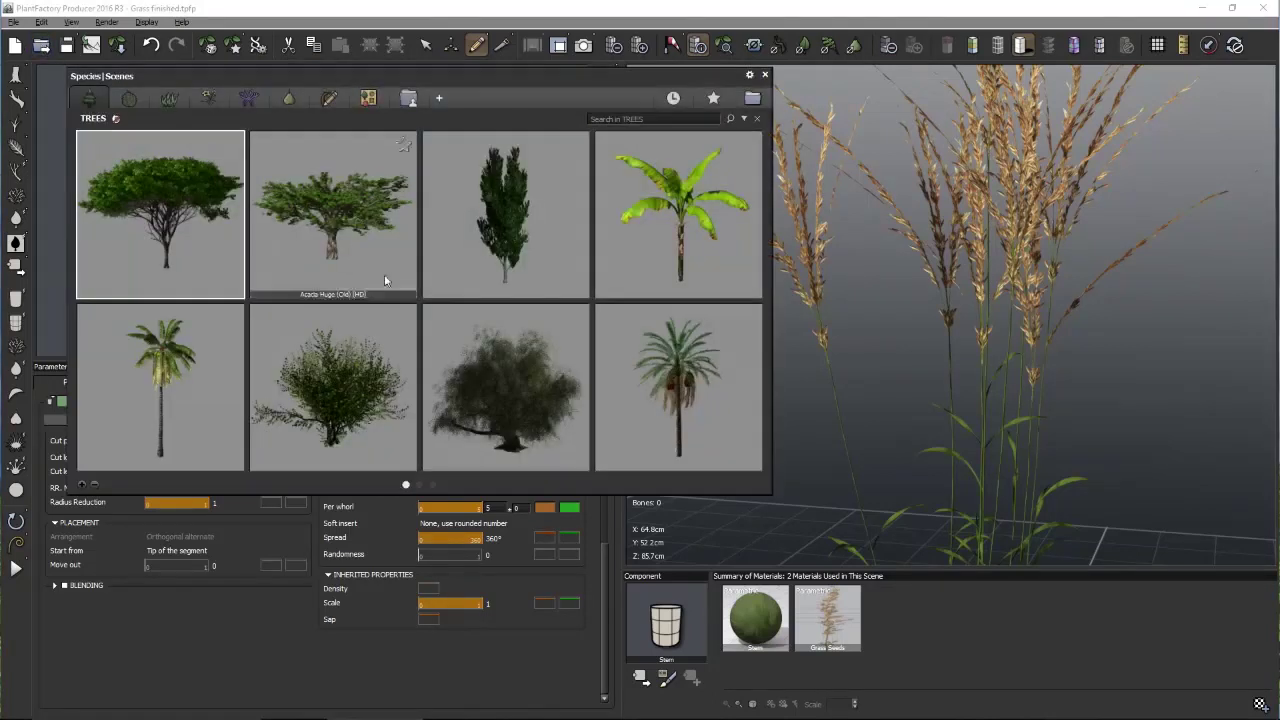
click(422, 485)
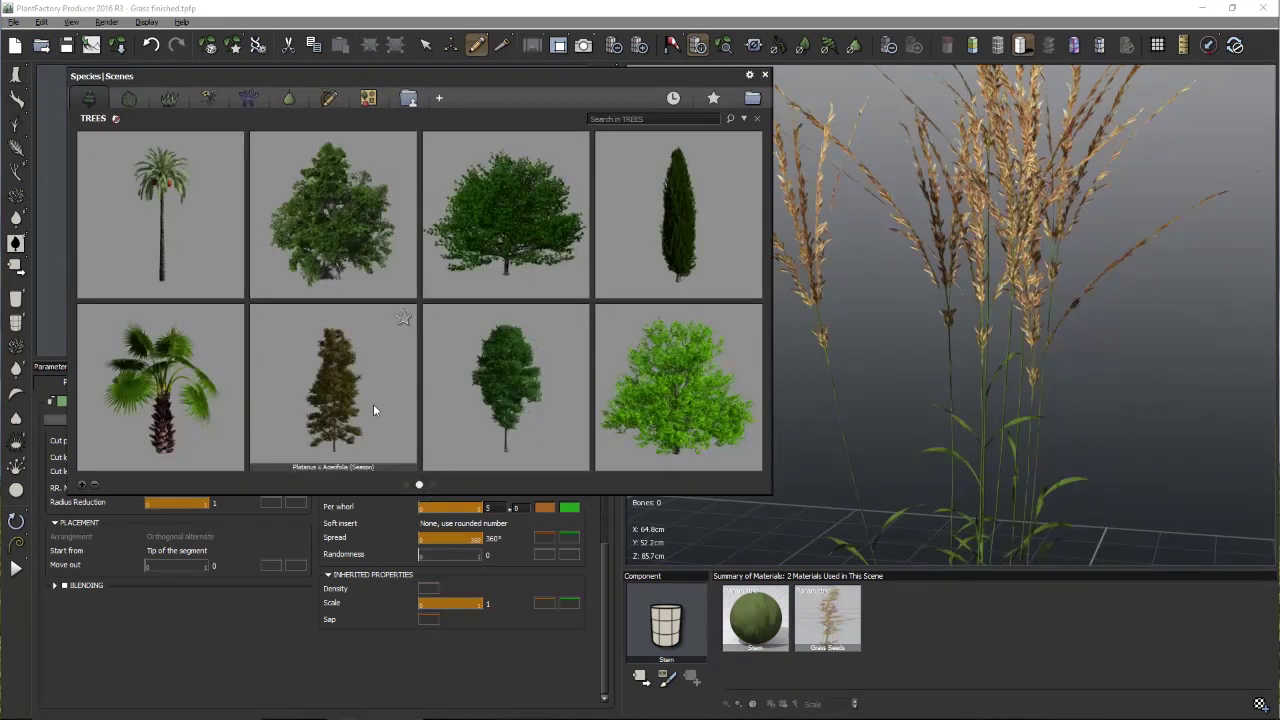
click(432, 485)
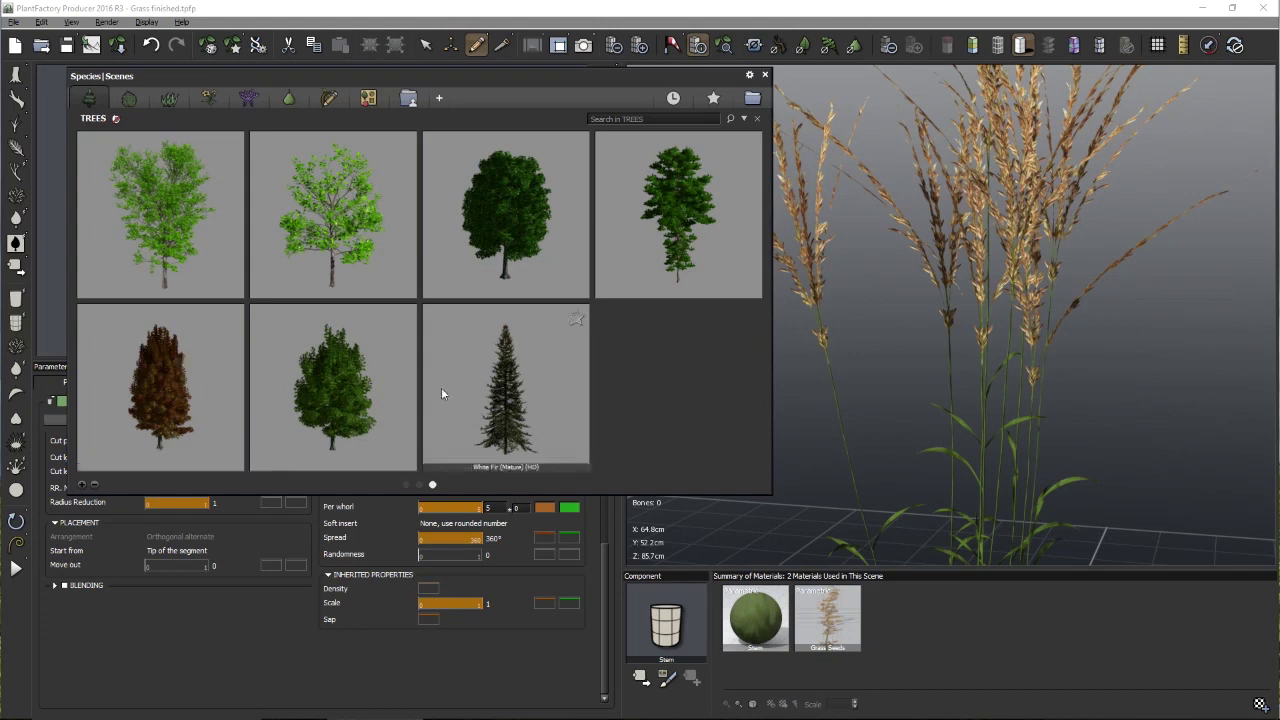
mouse_move(369, 383)
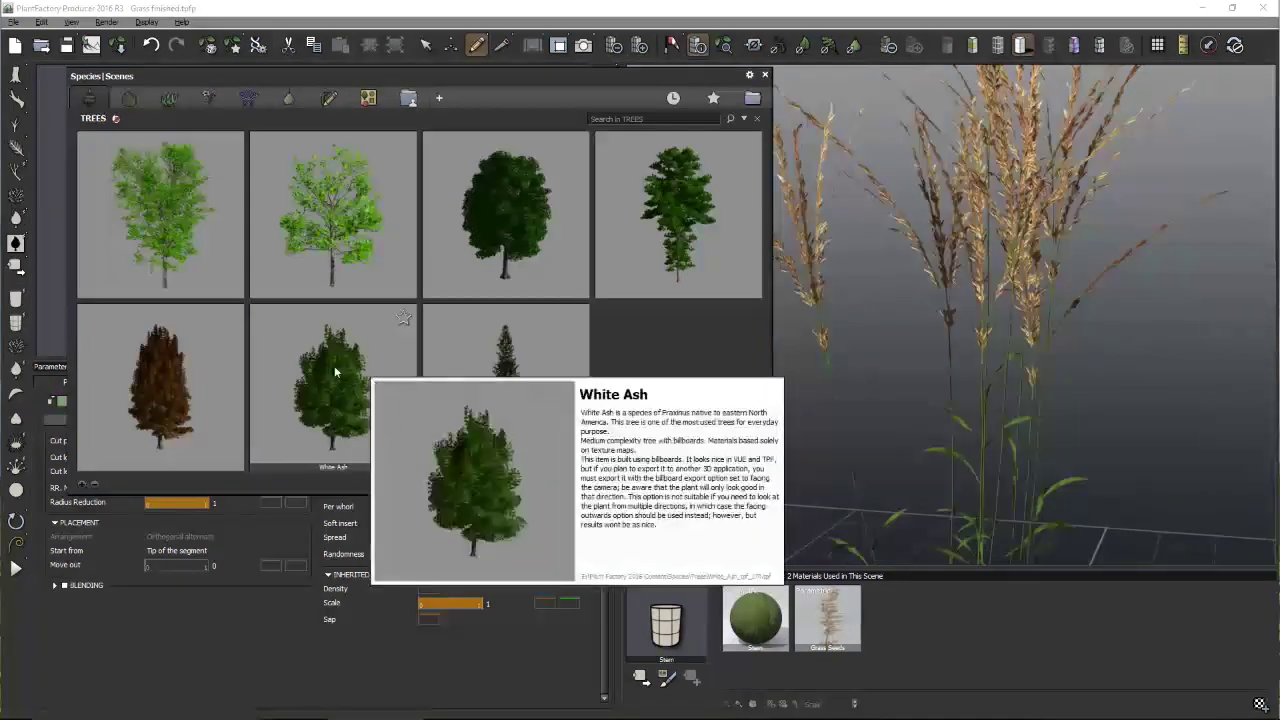
mouse_move(718, 220)
mouse_move(225, 378)
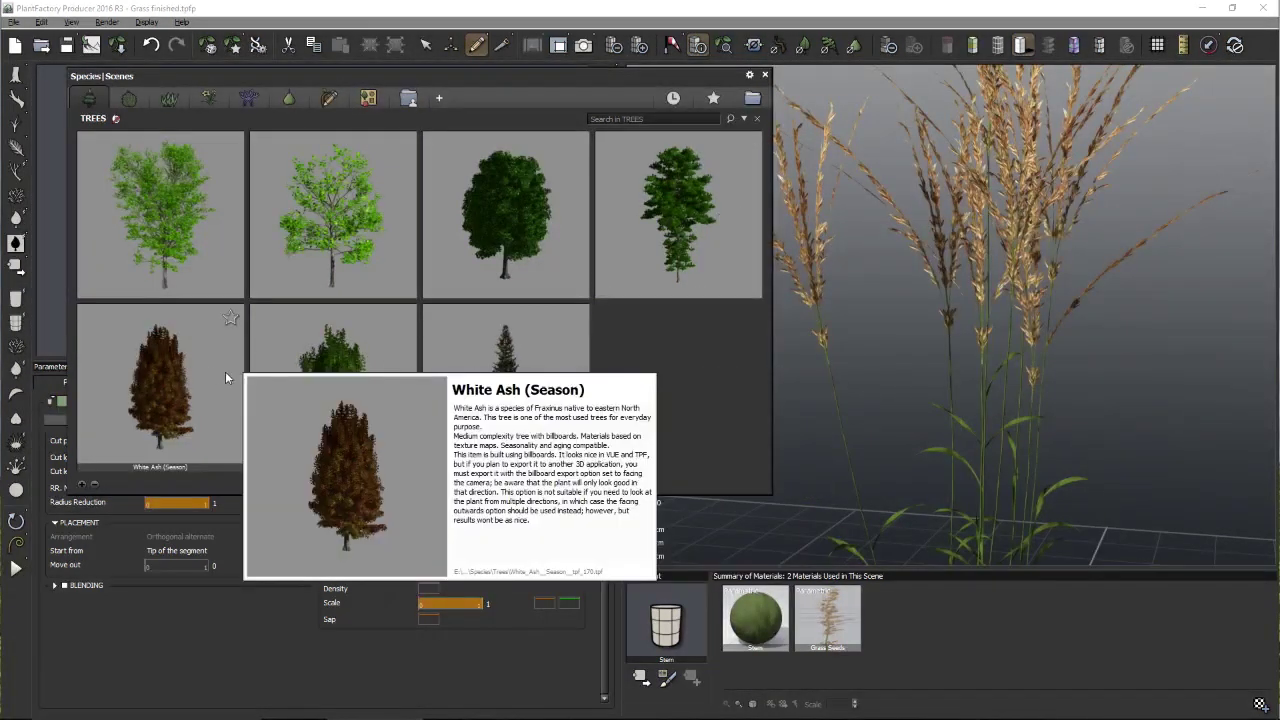
double_click(157, 352)
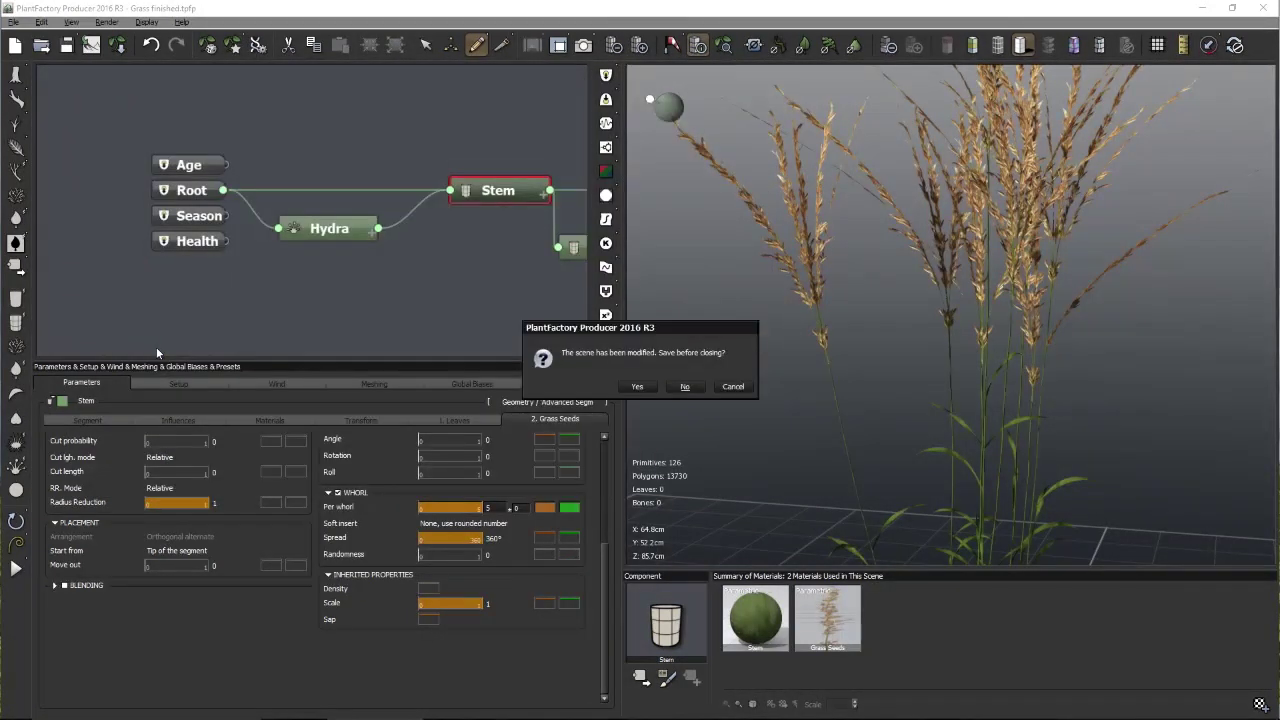
click(685, 386)
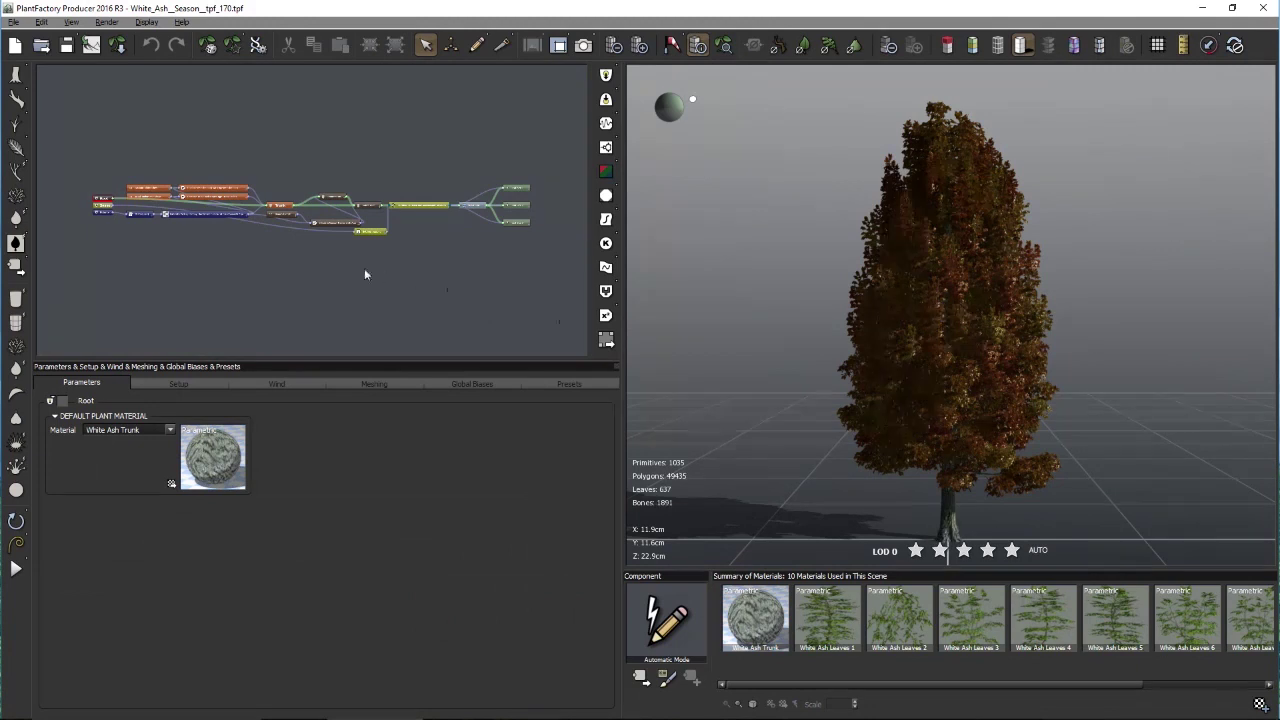
Inspect the Calculate Radius node's internal graph, then return to the main graph and orbit the ash
scroll(364, 268, up, 5)
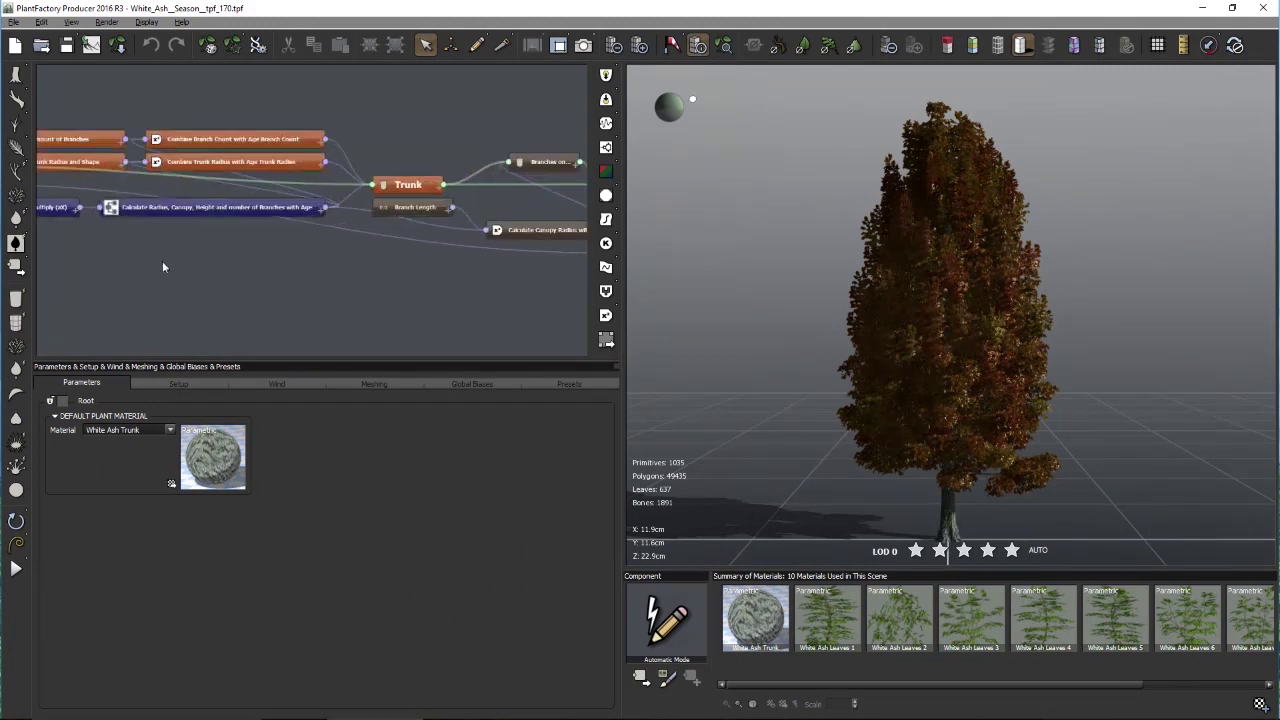
middle_drag(163, 267, 289, 260)
click(266, 203)
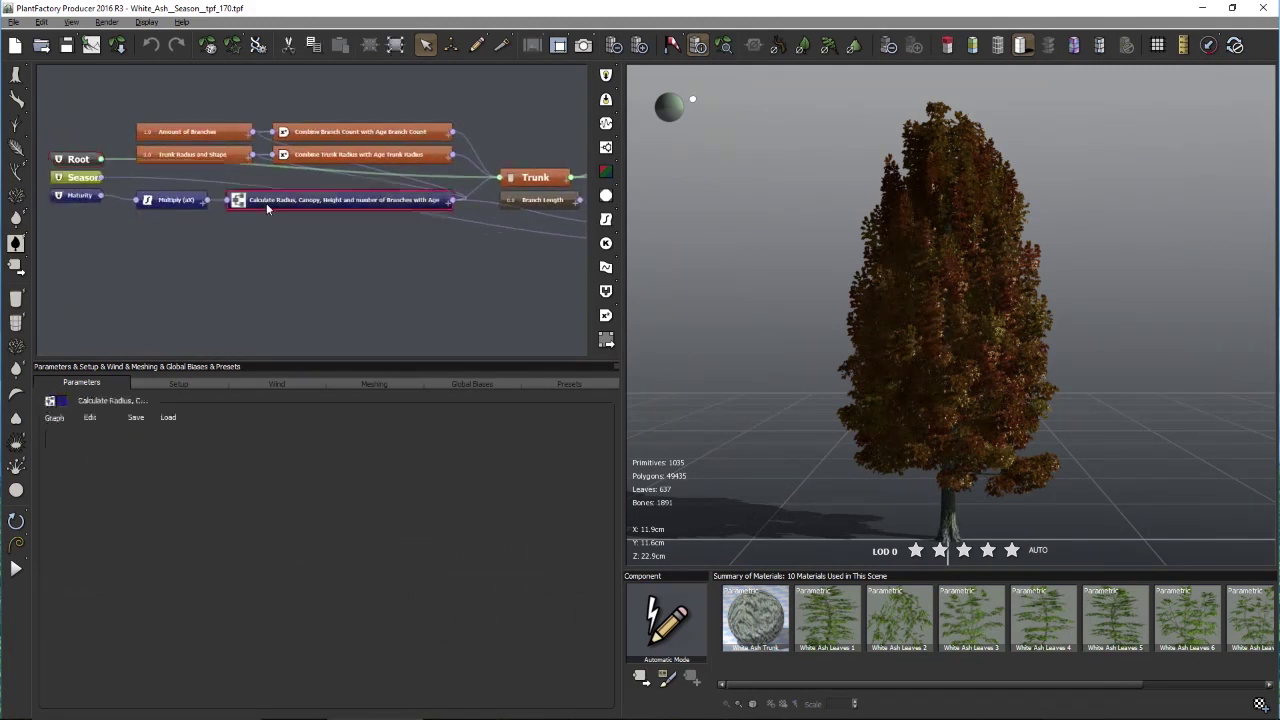
click(91, 418)
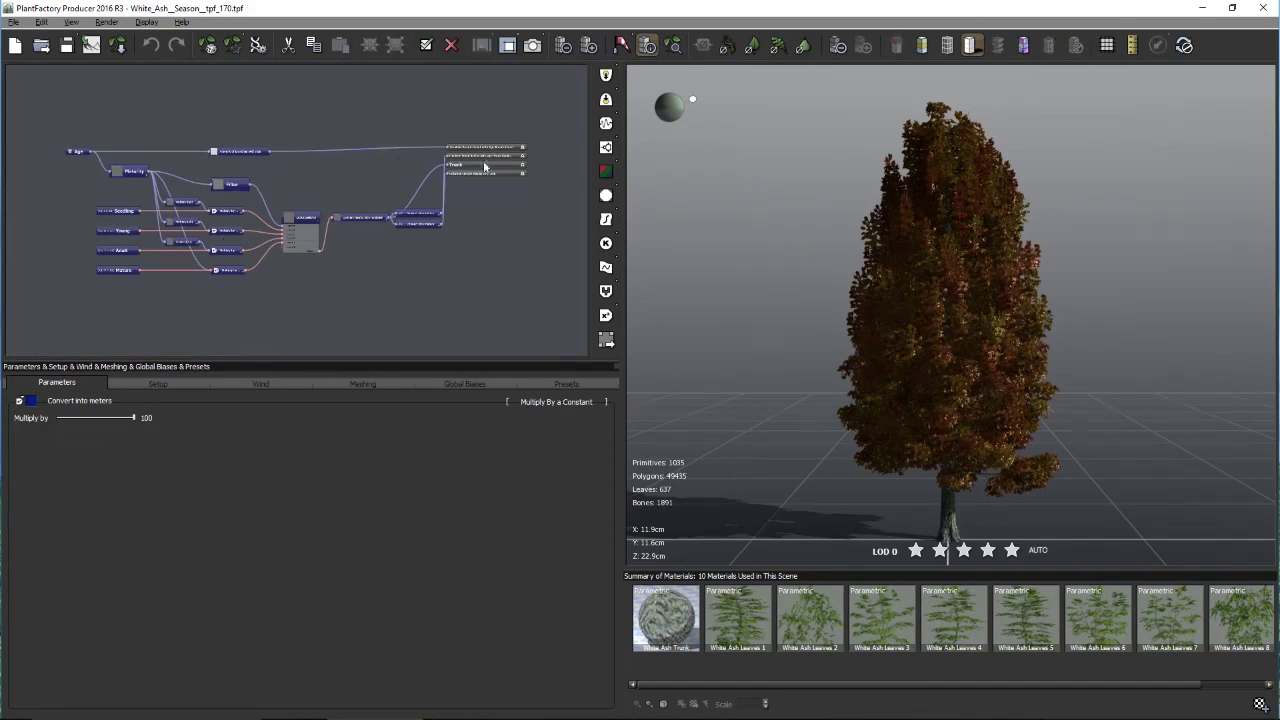
click(451, 45)
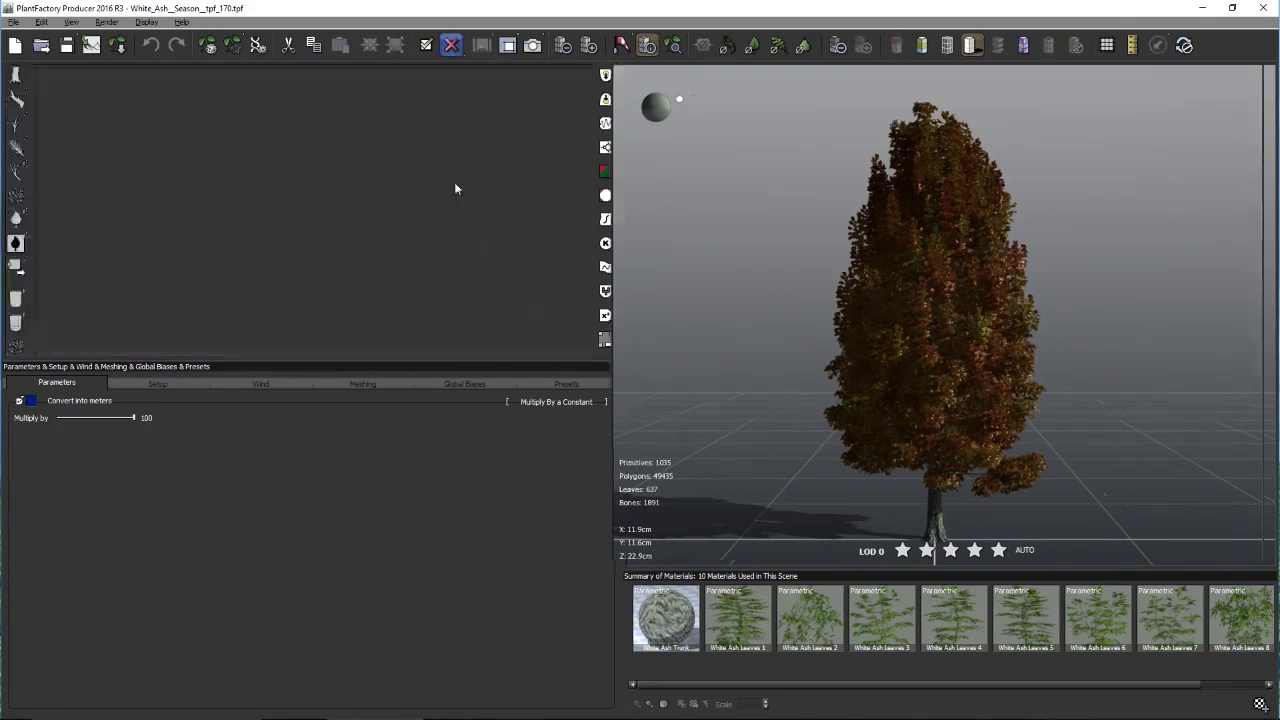
drag(793, 290, 884, 298)
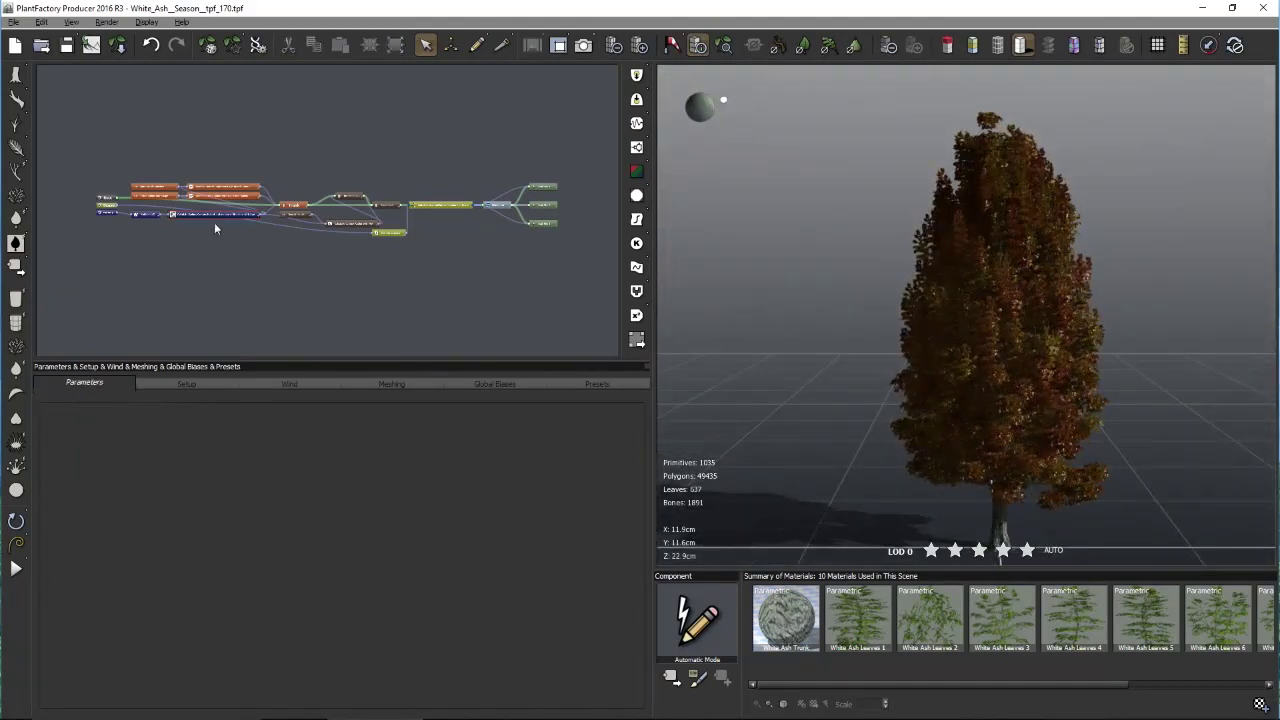
click(41, 45)
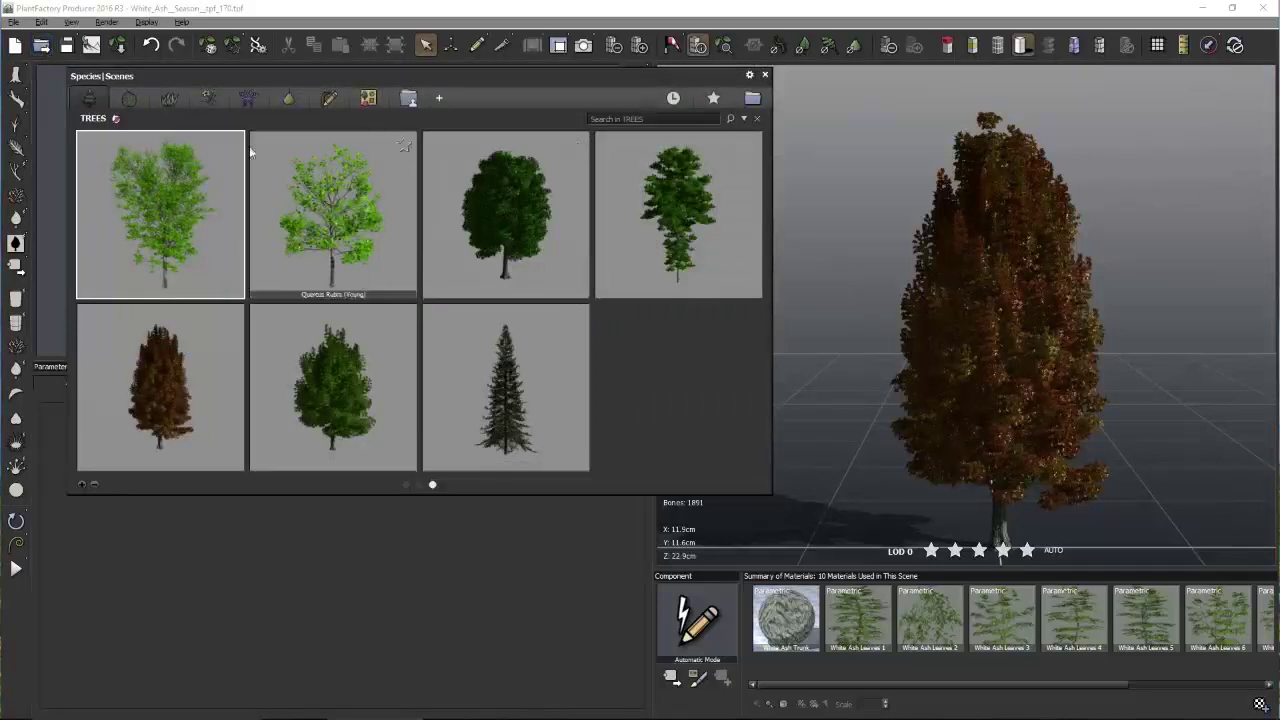
Load the Crocus from the FLOWERS category, declining to save the White Ash scene
click(208, 97)
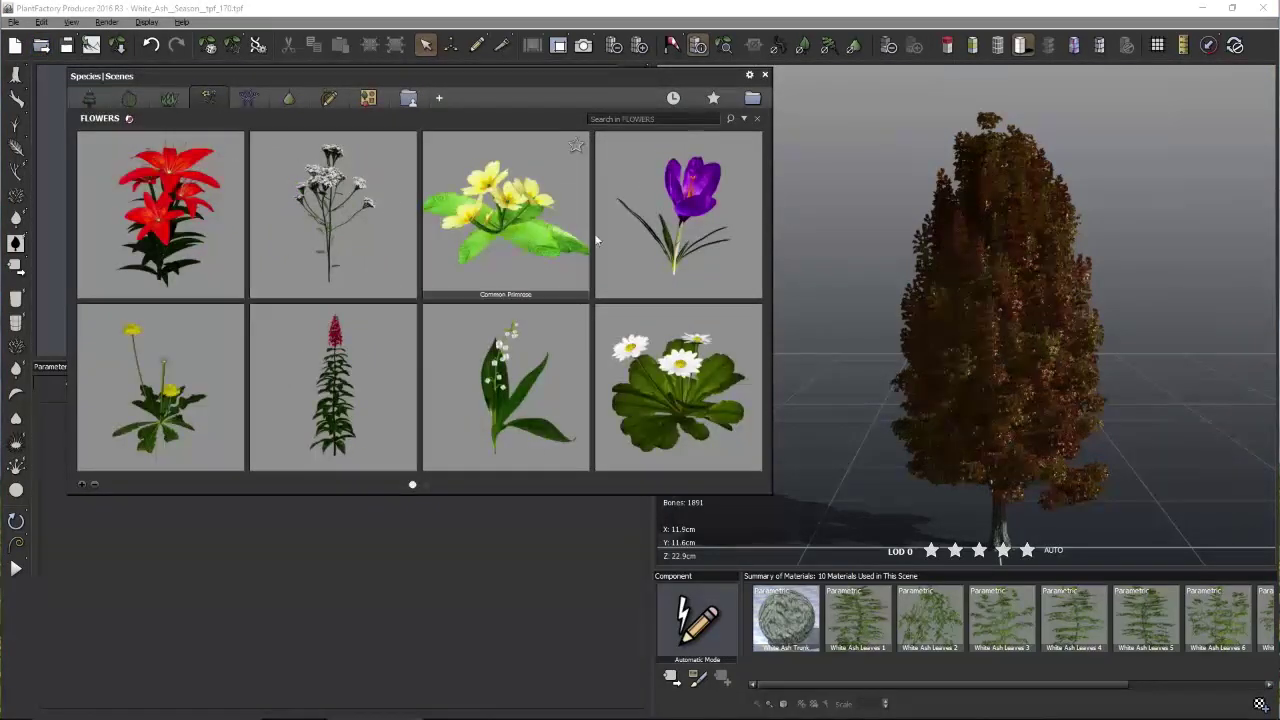
double_click(686, 176)
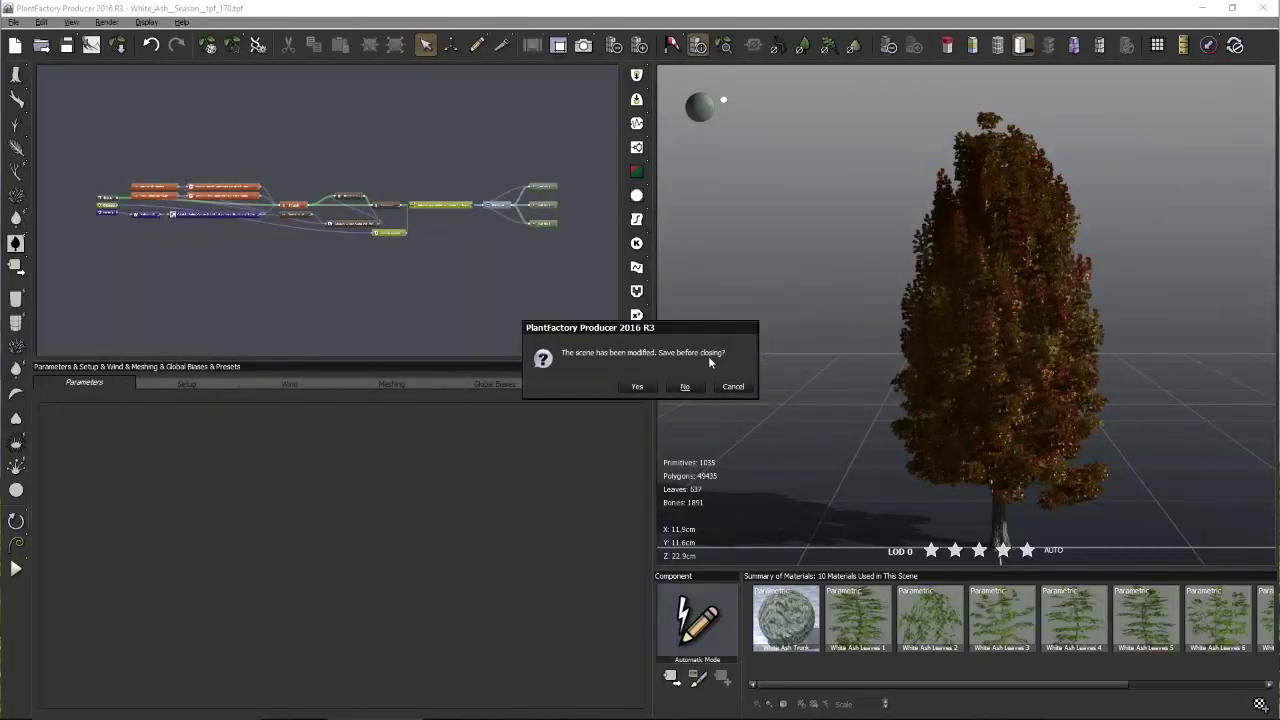
click(685, 386)
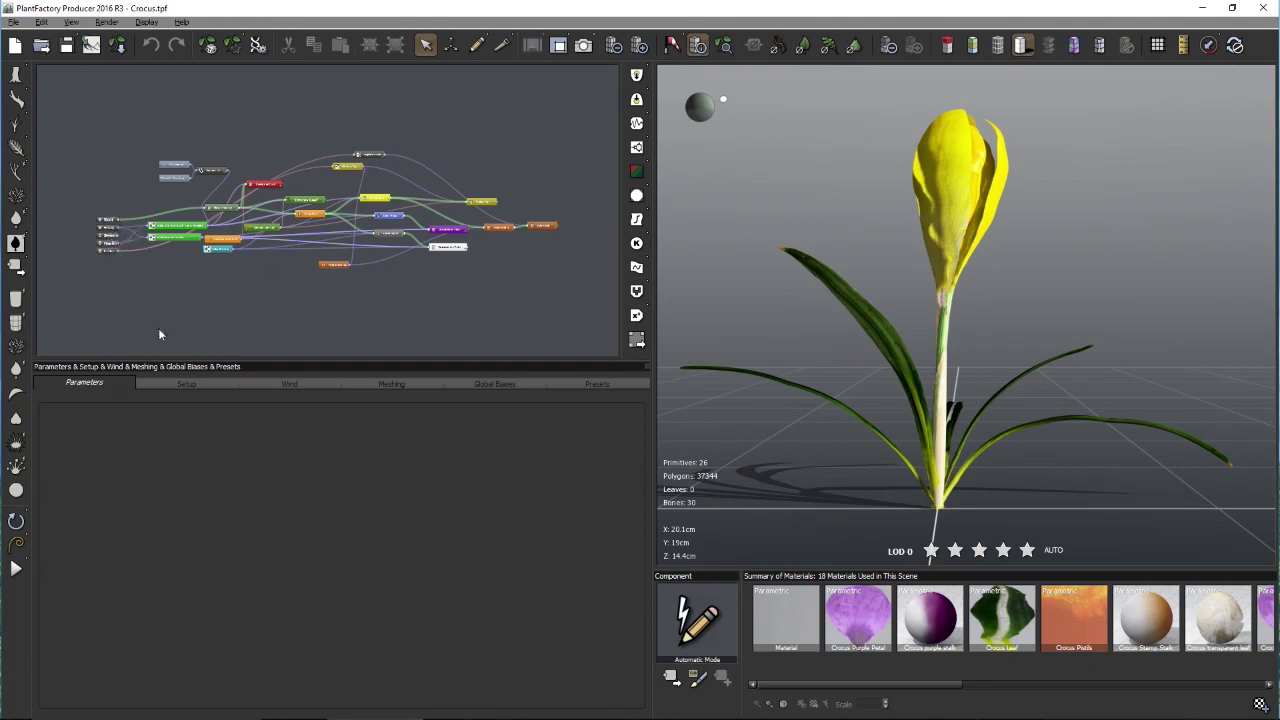
click(188, 386)
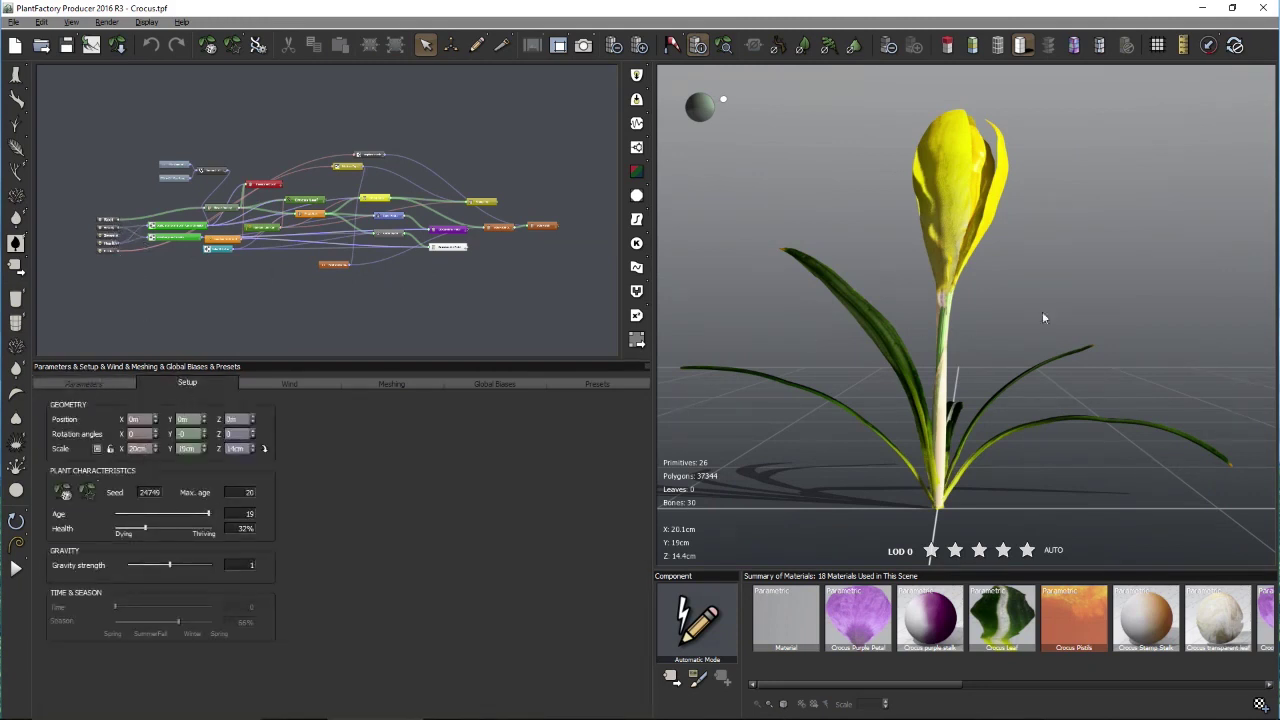
Lower the crocus's Age setting in Setup so the yellow bloom opens fully, viewed from above
drag(1042, 318, 1049, 334)
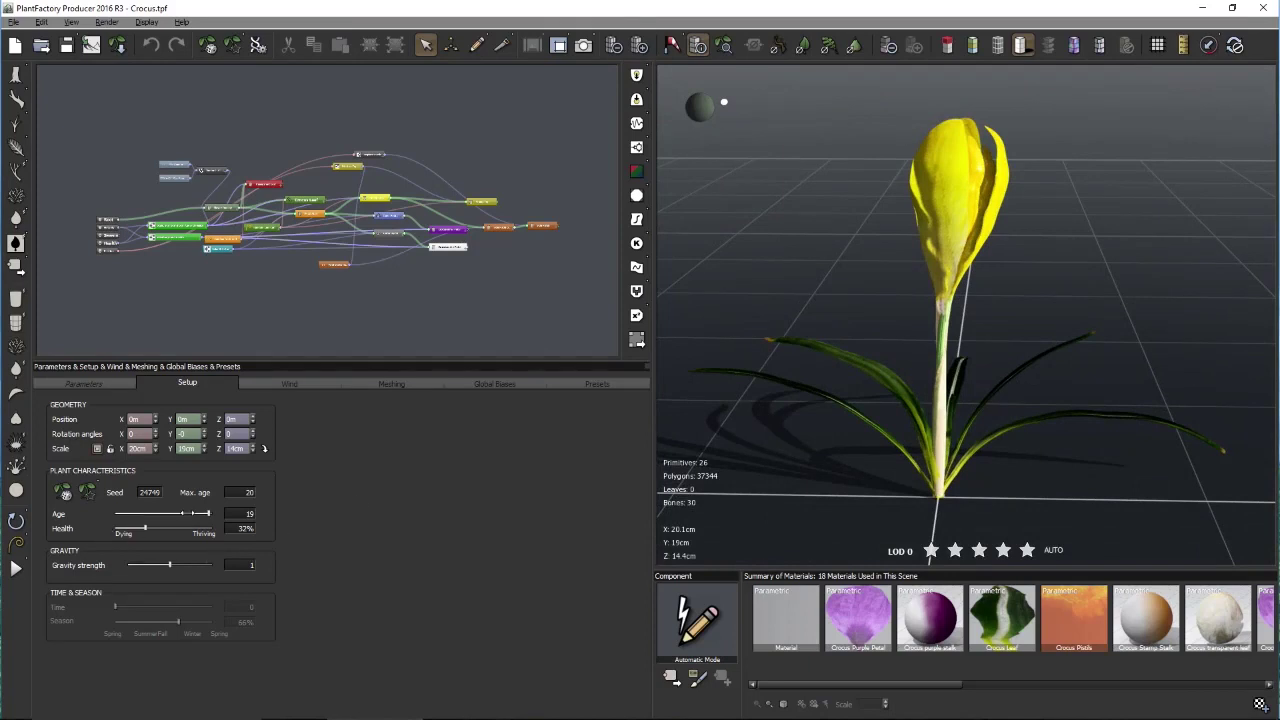
mouse_move(205, 512)
mouse_down()
mouse_move(112, 514)
mouse_move(212, 512)
mouse_move(130, 529)
mouse_move(208, 523)
mouse_up()
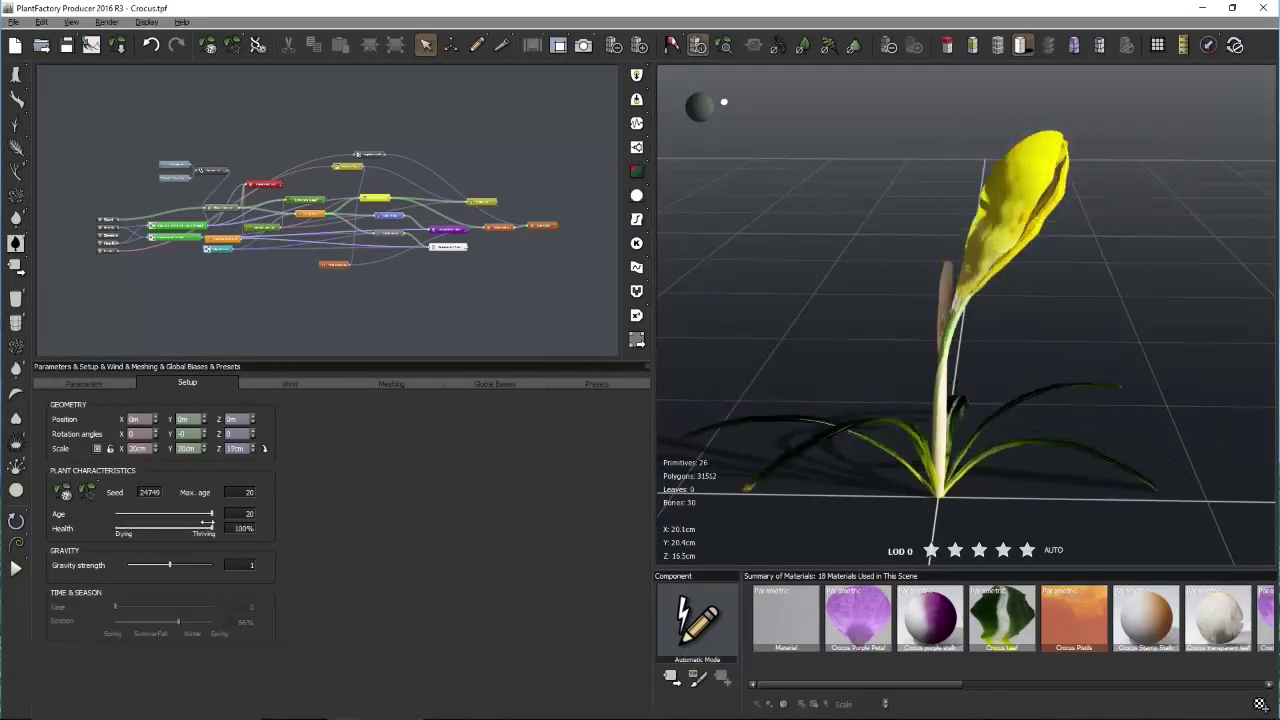
drag(900, 200, 832, 403)
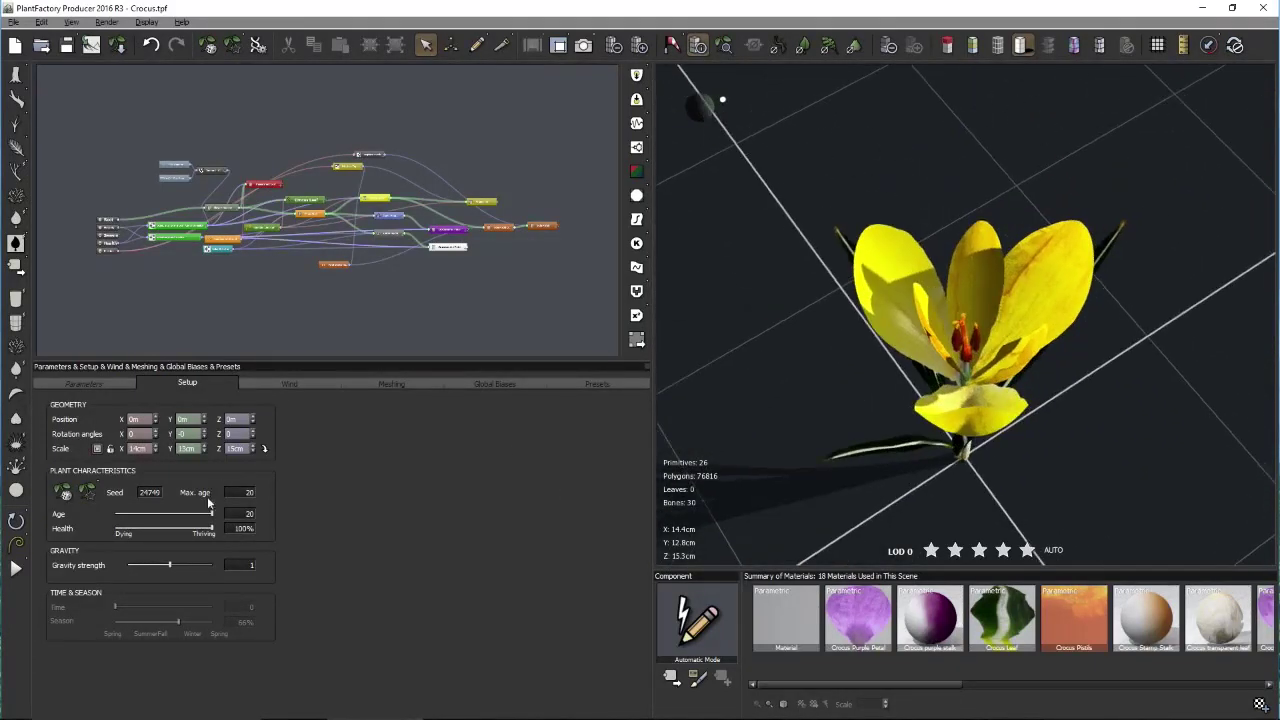
mouse_move(211, 513)
mouse_down()
mouse_move(192, 511)
mouse_move(212, 513)
mouse_up()
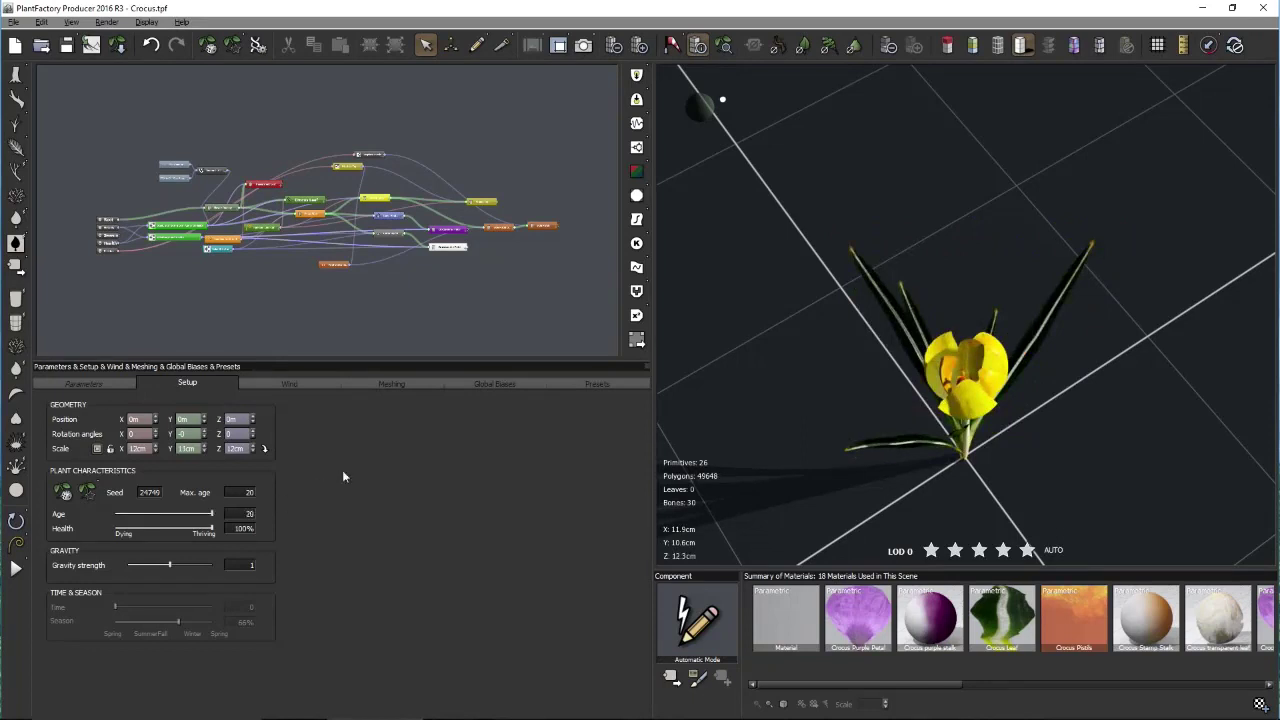
Set the crocus's Amount of Leaves preset to 0.181034
click(603, 381)
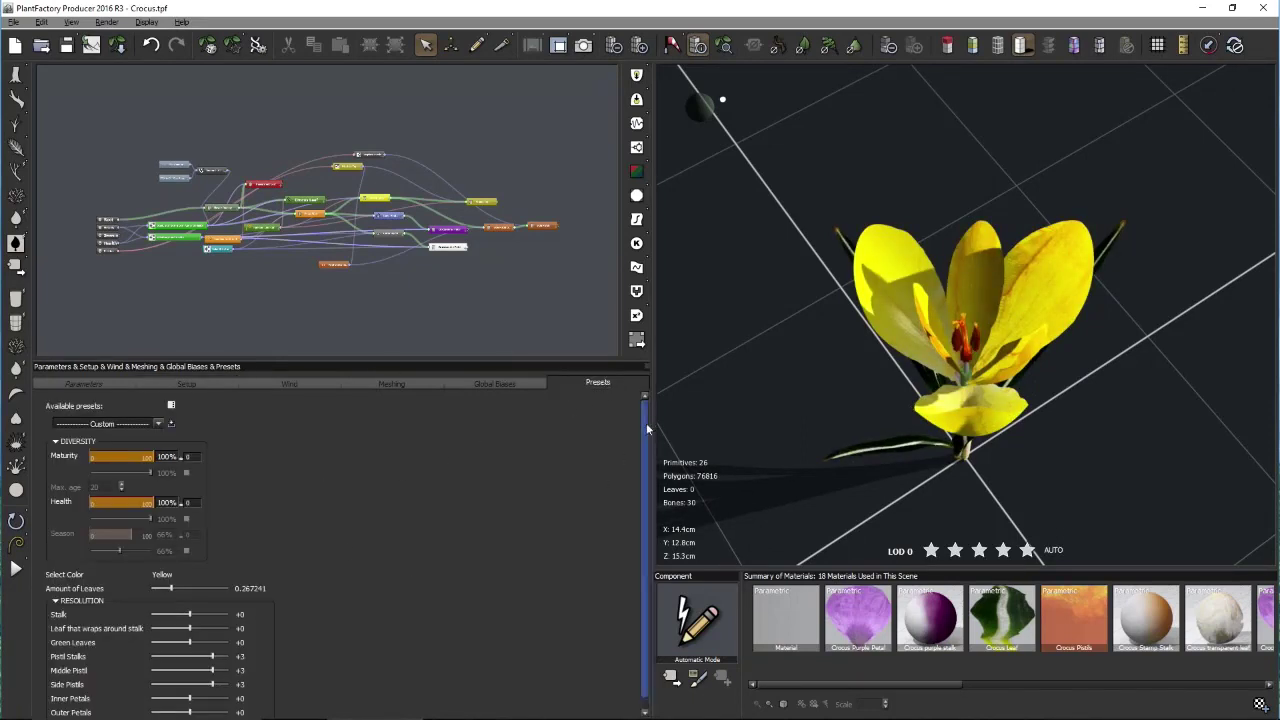
scroll(648, 430, down, 1)
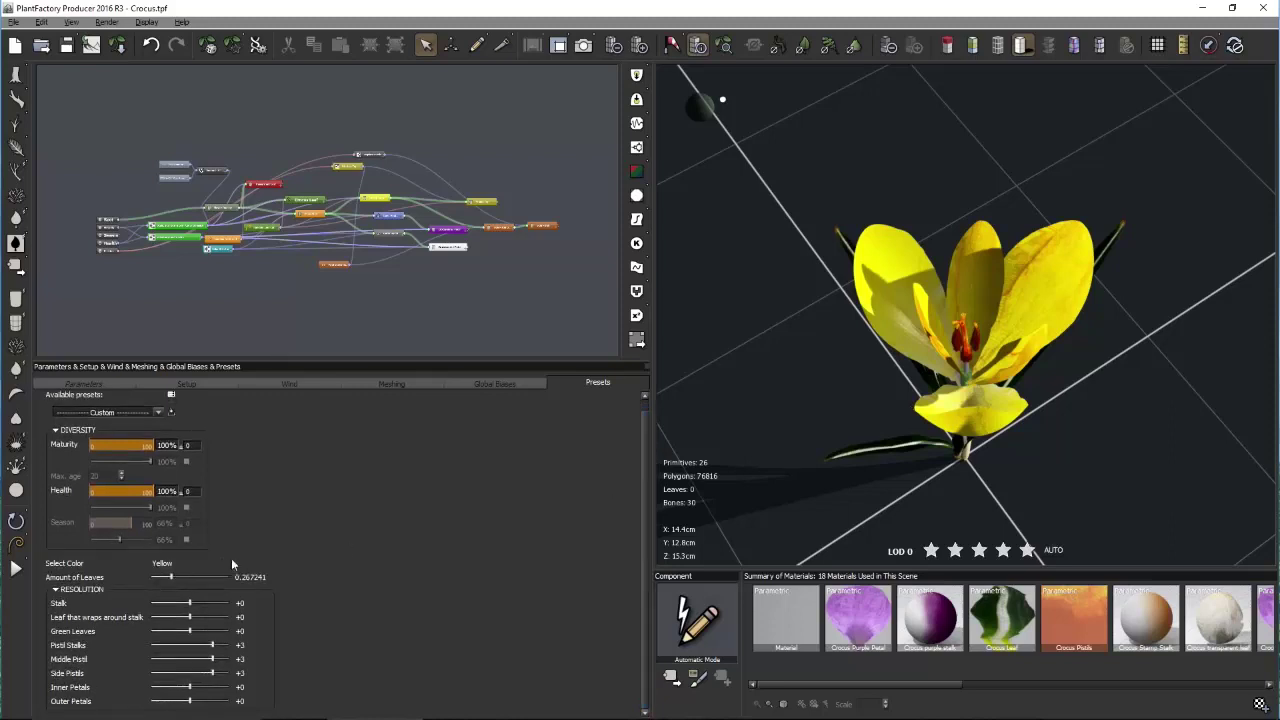
drag(980, 462, 727, 480)
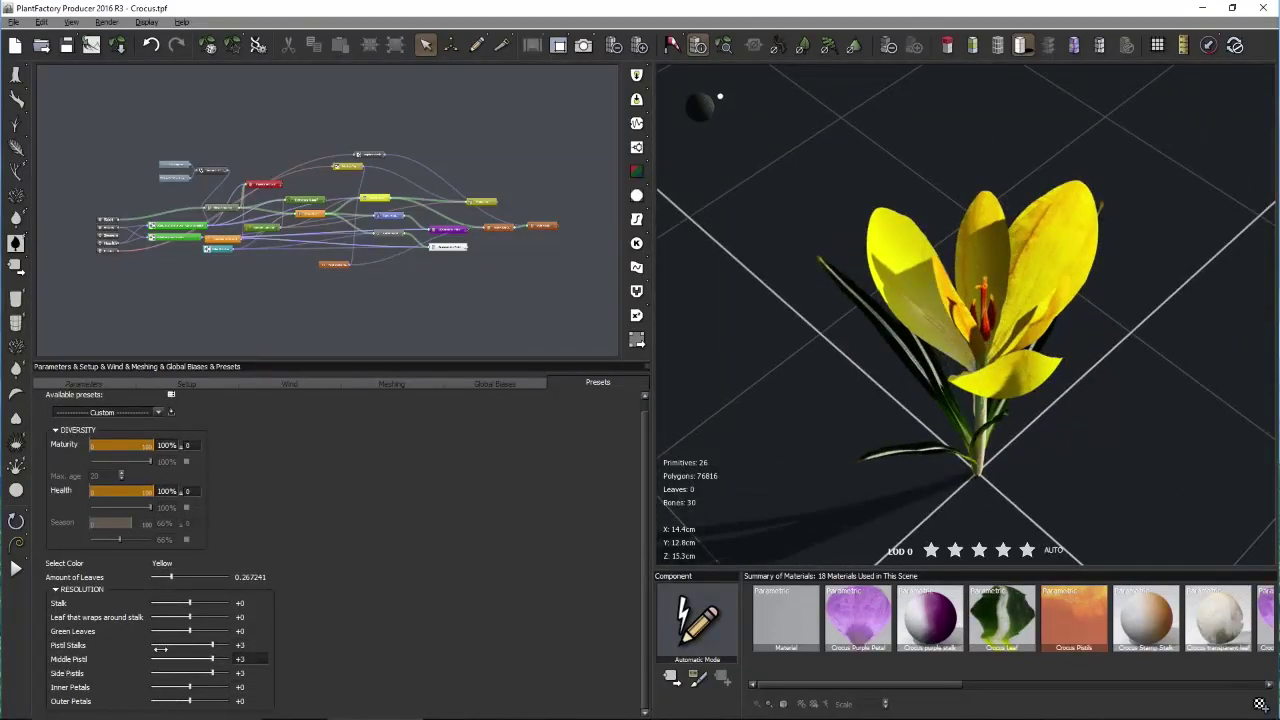
mouse_move(171, 577)
mouse_down()
mouse_move(231, 576)
mouse_move(156, 566)
mouse_up()
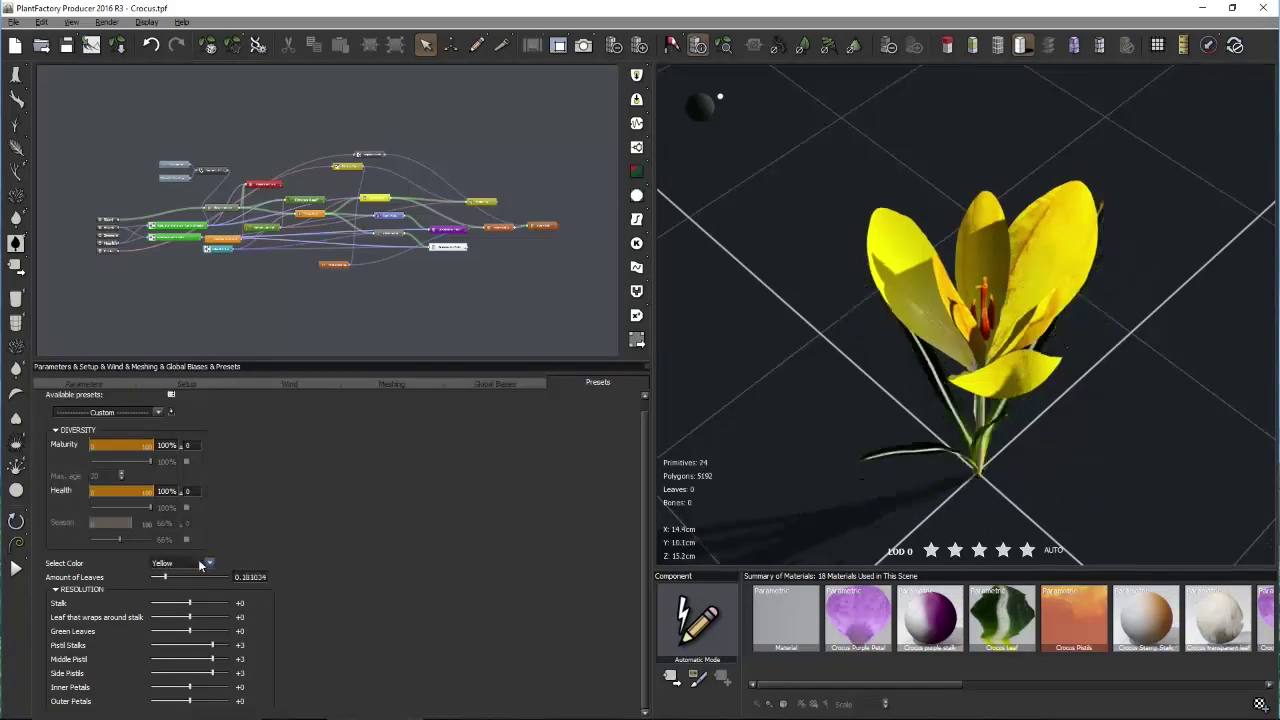
Try Purple and Purple-White in Select Color, then settle on a White flower
click(210, 565)
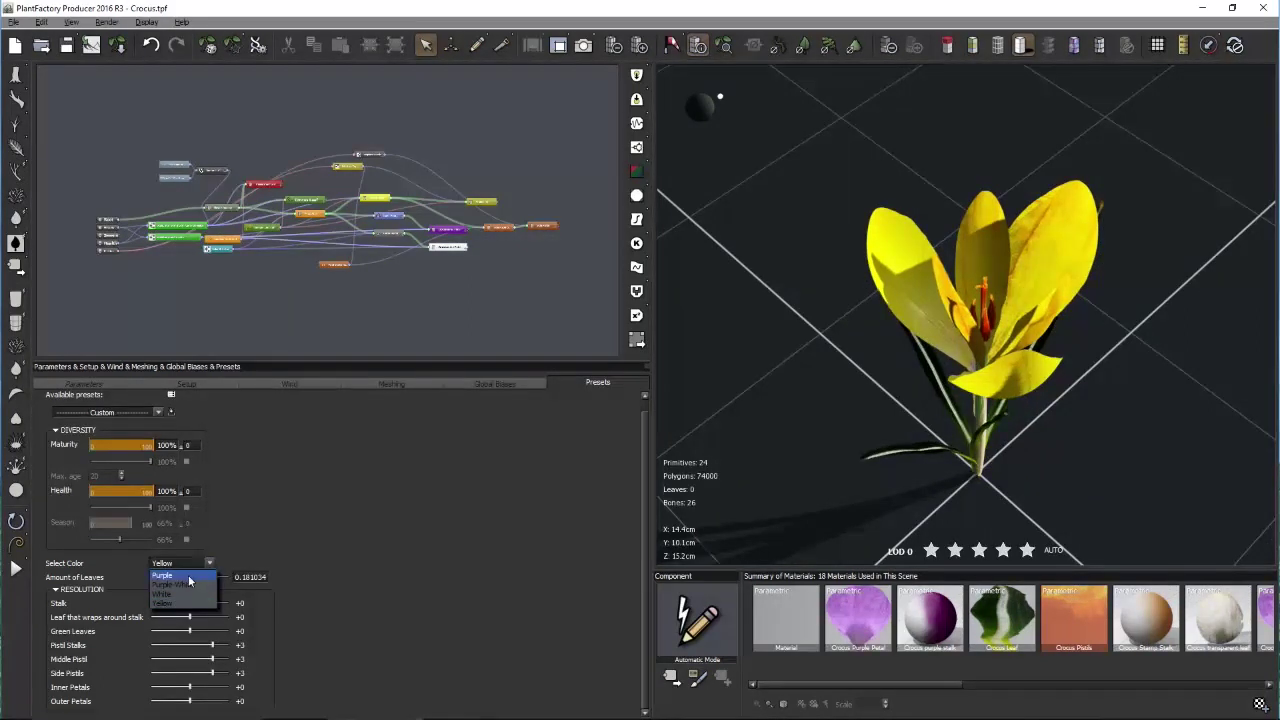
click(189, 577)
drag(902, 430, 822, 433)
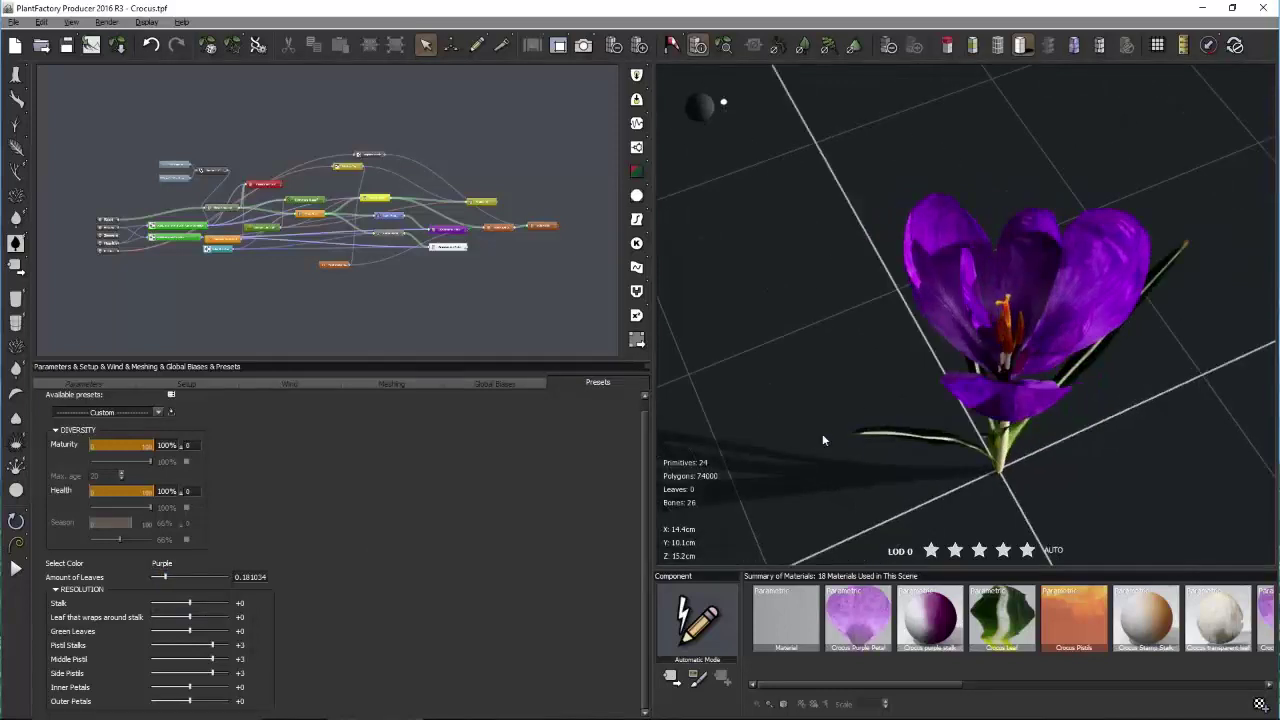
click(195, 565)
click(172, 585)
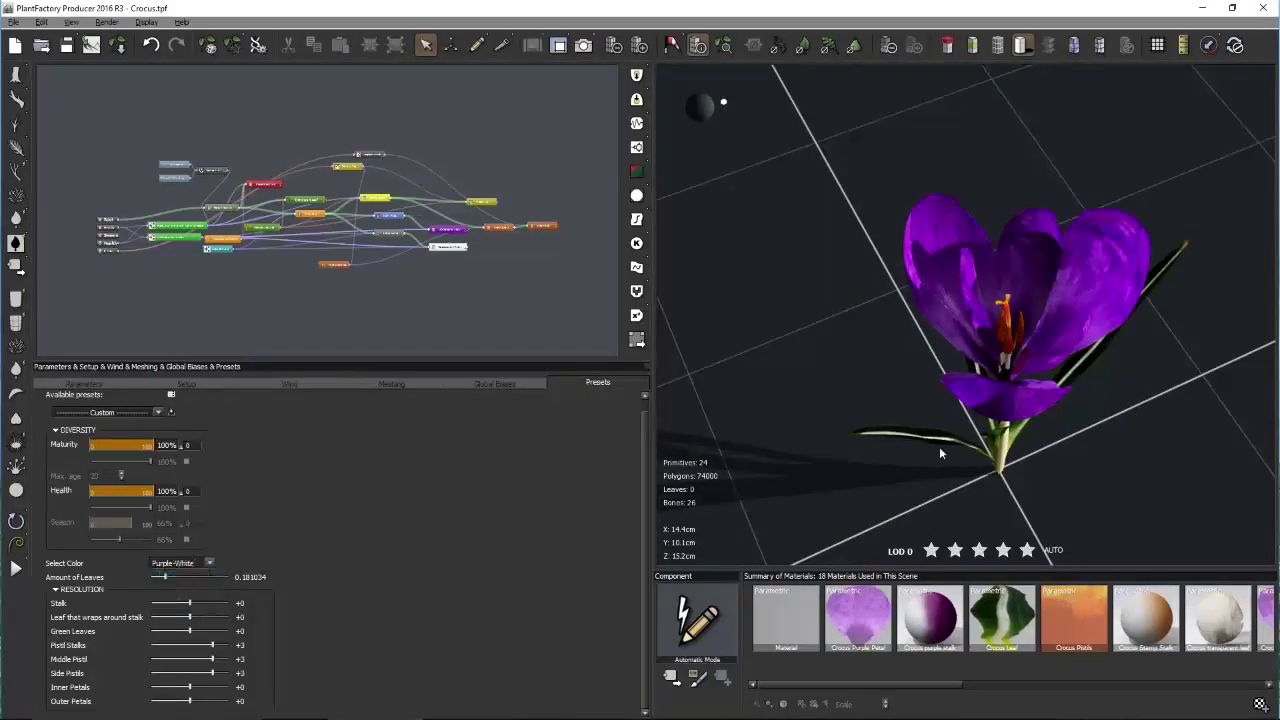
drag(889, 432, 941, 404)
click(190, 563)
click(170, 571)
drag(994, 368, 821, 360)
Expand the Stalk, Stamp and Leaf Age and Health group and inspect its Length, Curl Strength and Scale nodes
scroll(209, 256, up, 5)
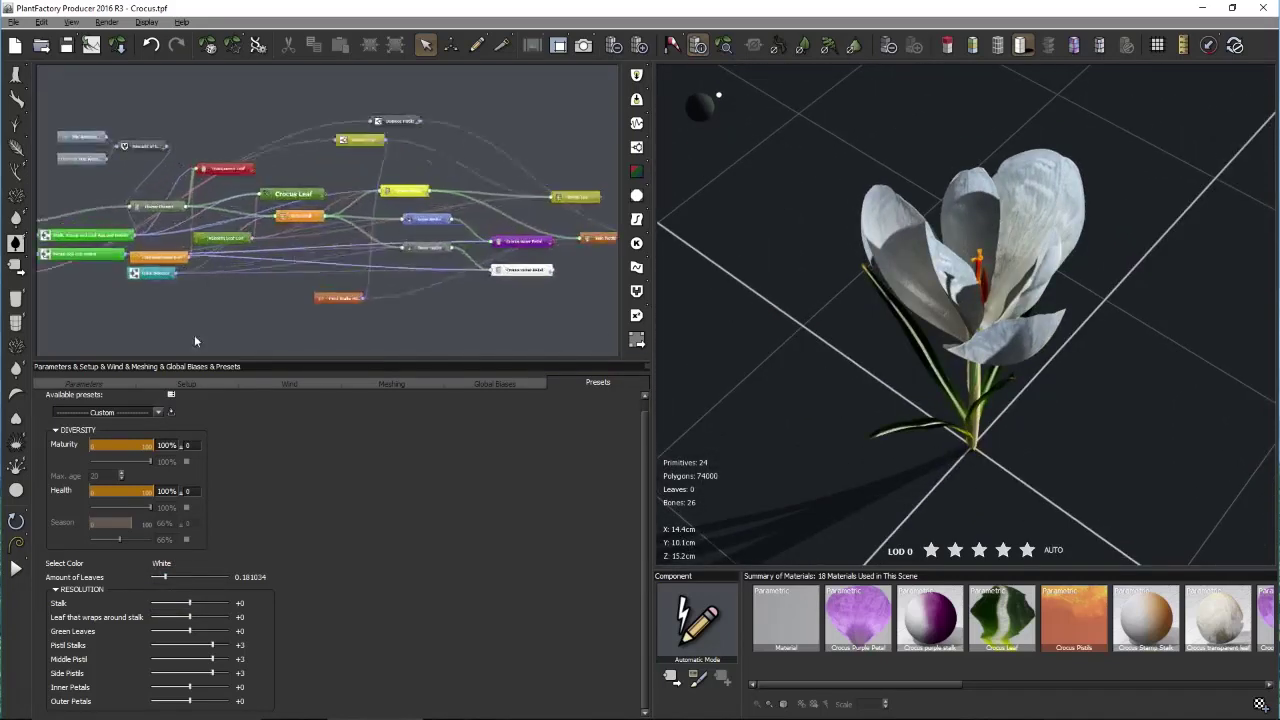
scroll(234, 291, up, 5)
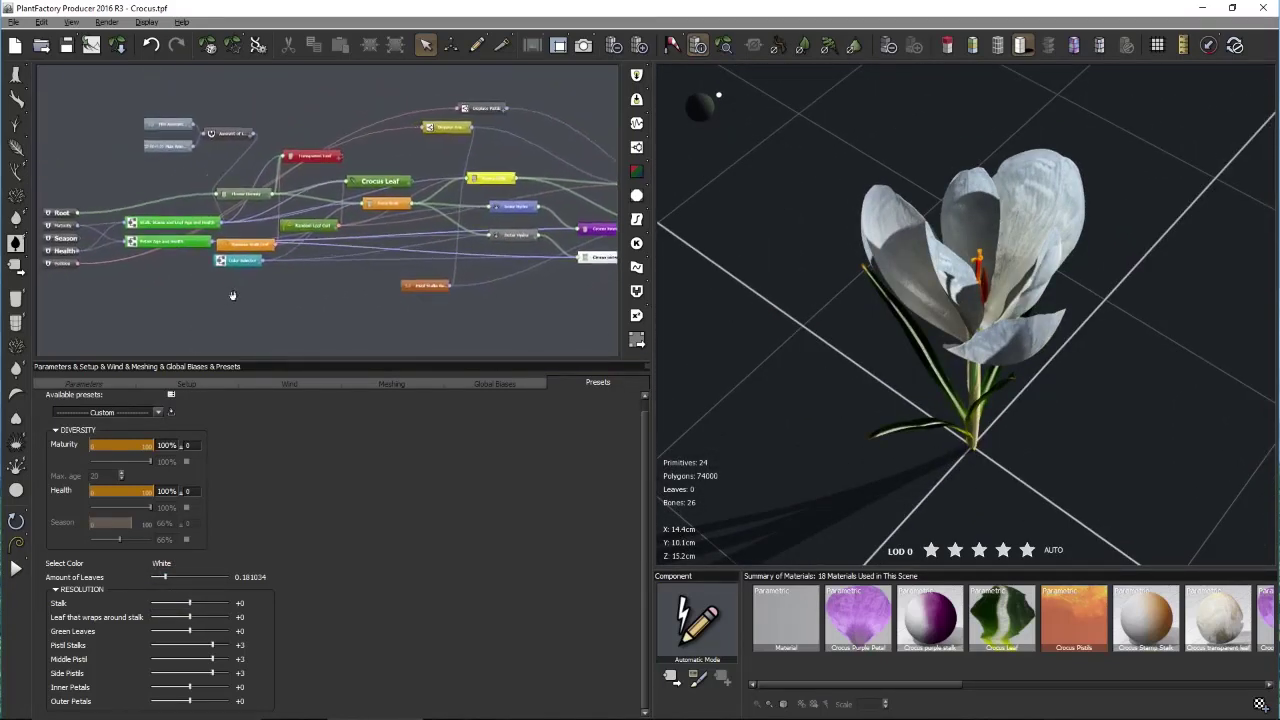
scroll(309, 317, down, 2)
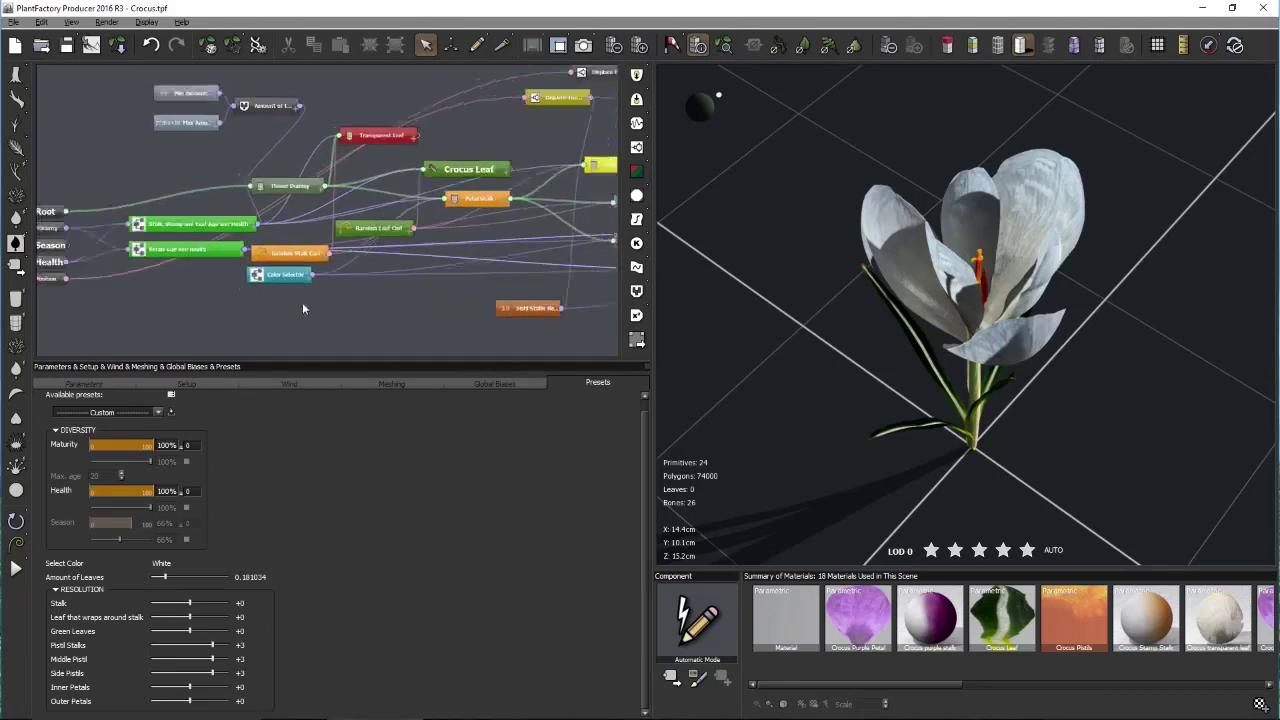
click(160, 185)
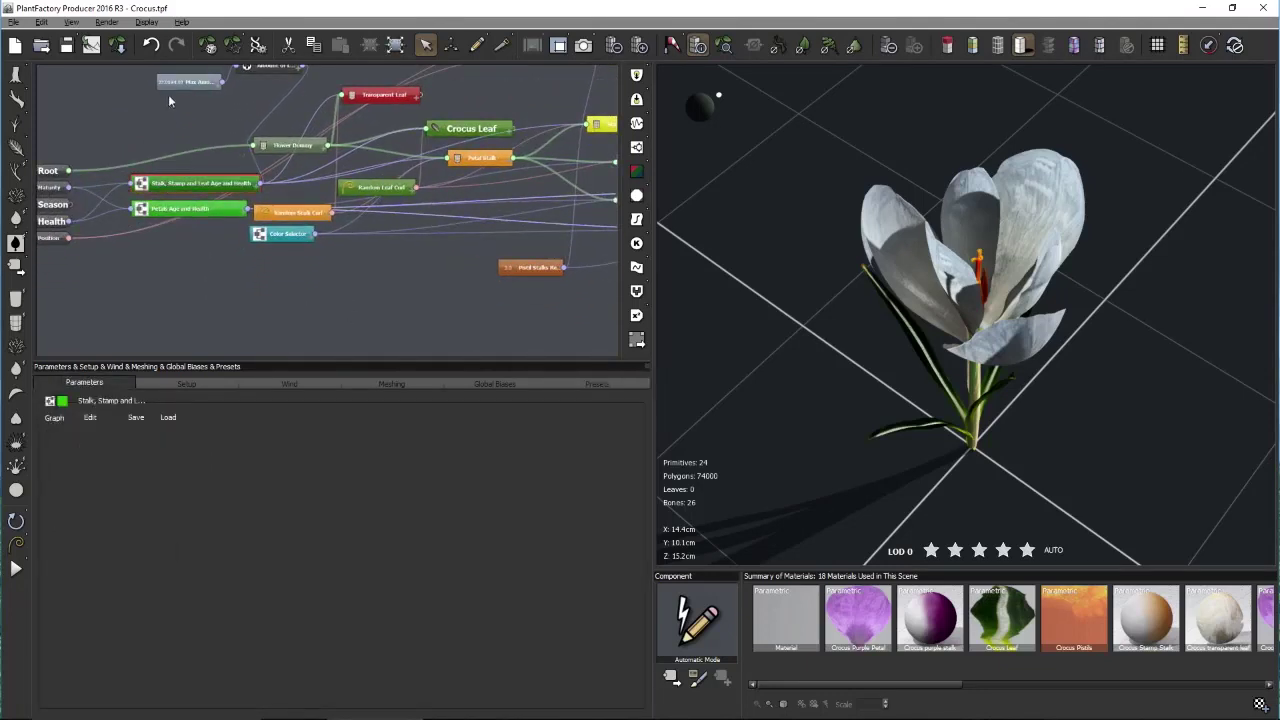
click(395, 46)
click(203, 104)
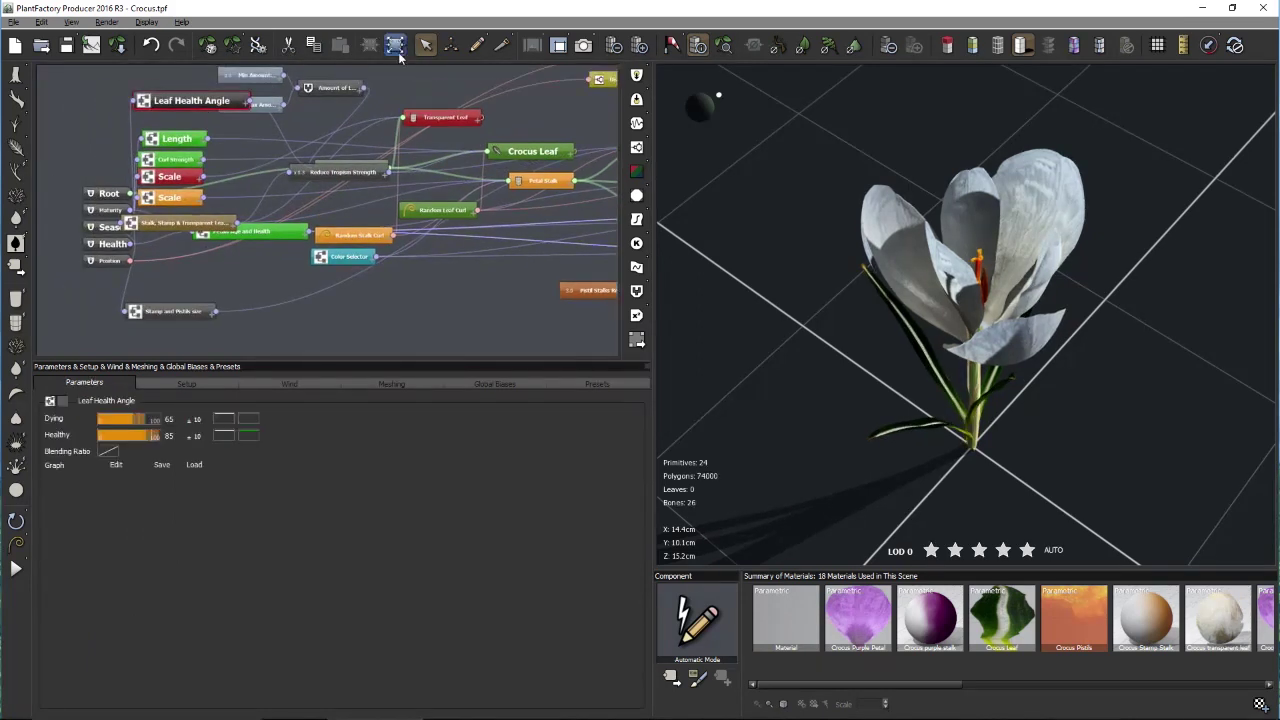
click(186, 144)
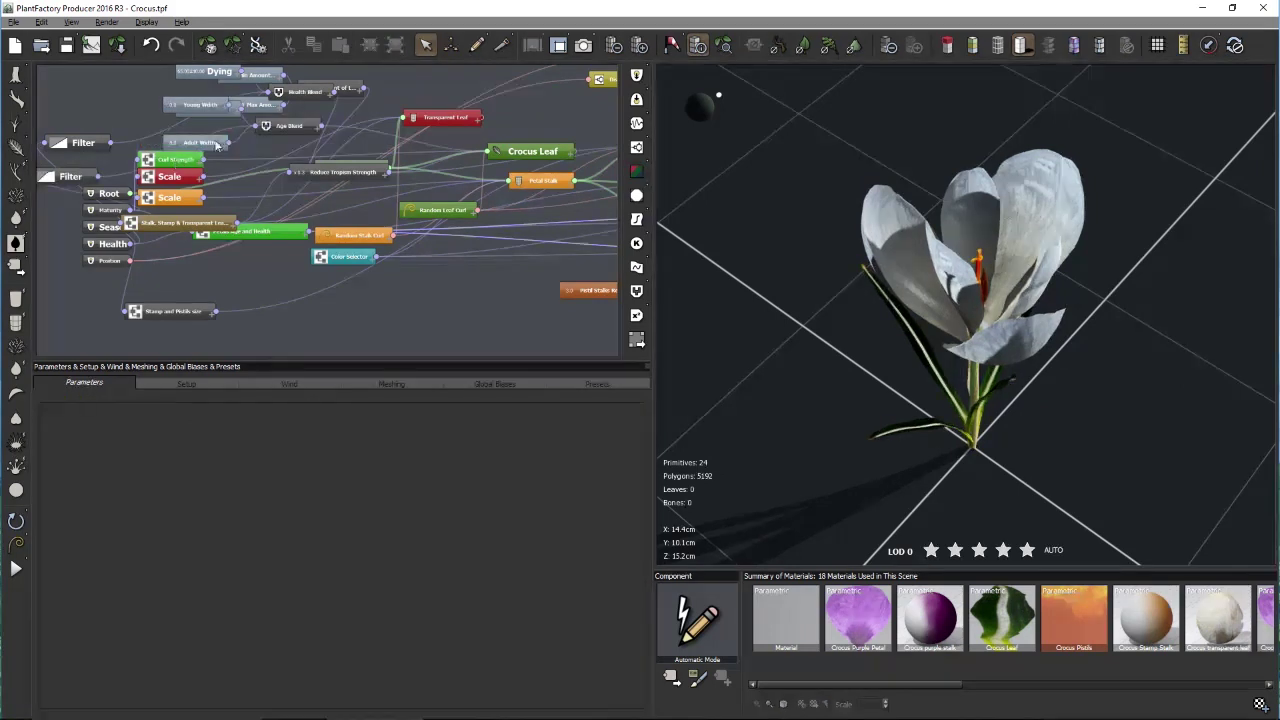
click(177, 160)
click(180, 180)
click(168, 203)
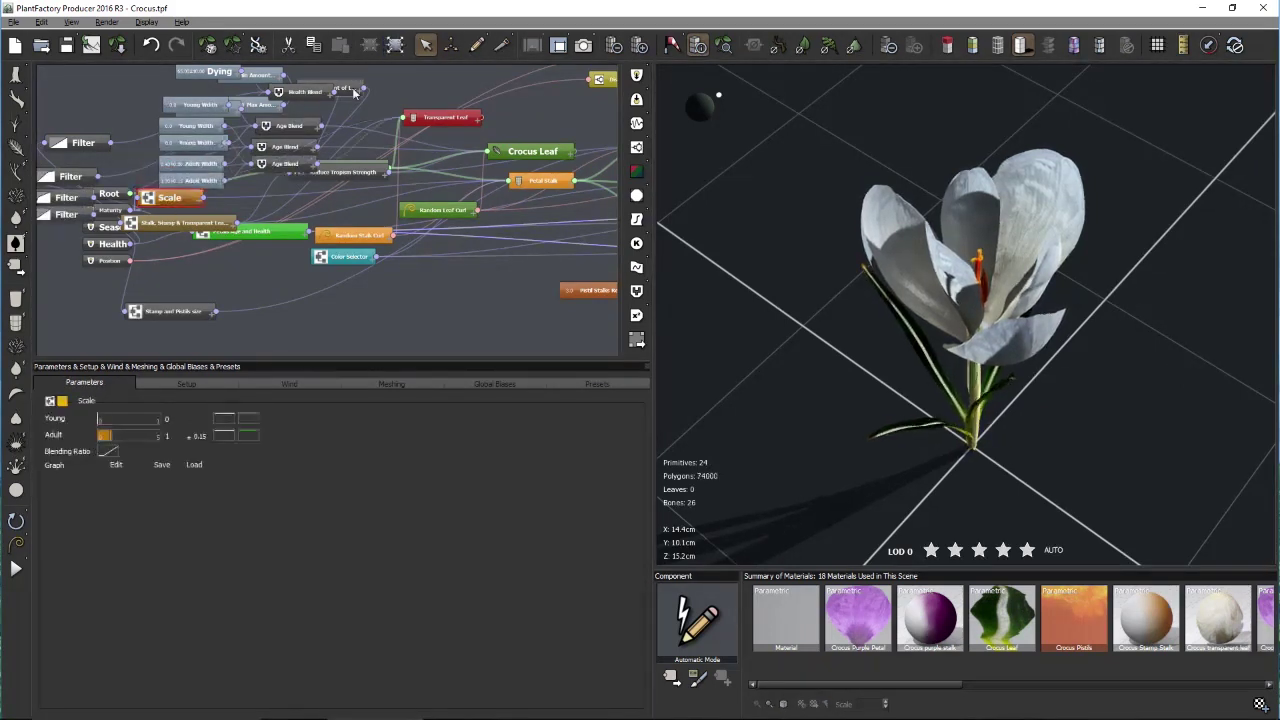
click(181, 218)
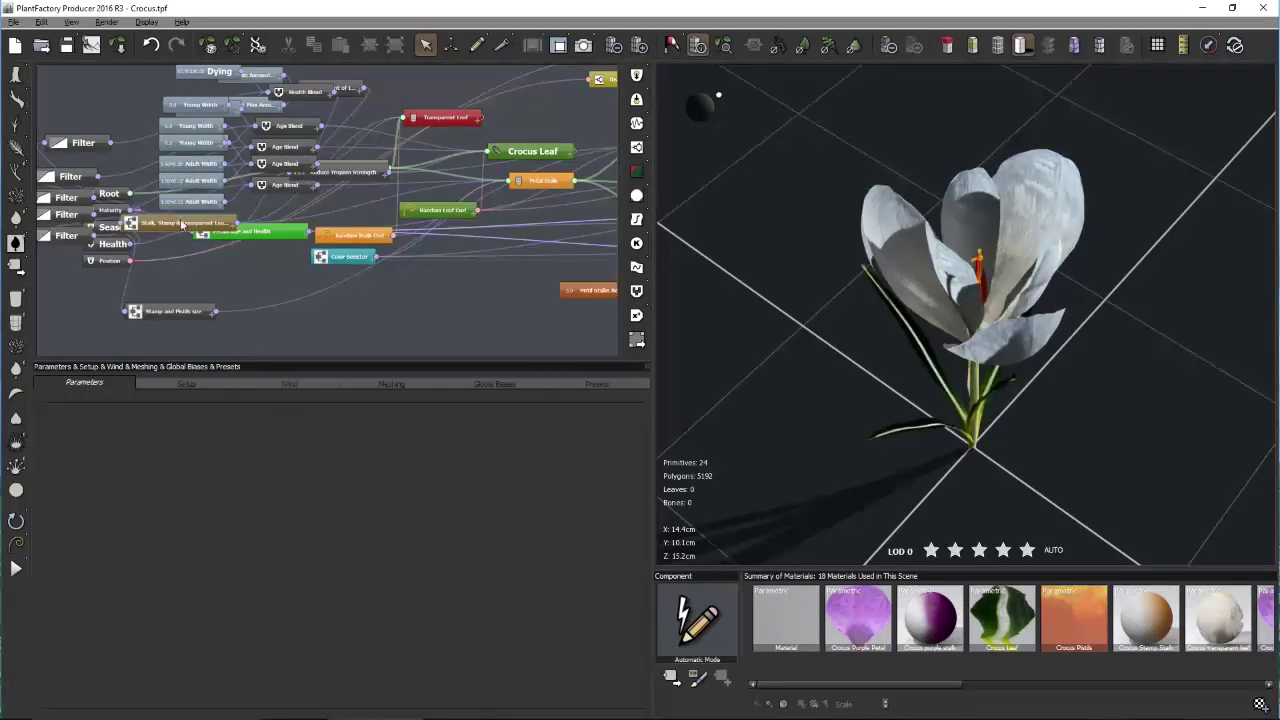
click(395, 45)
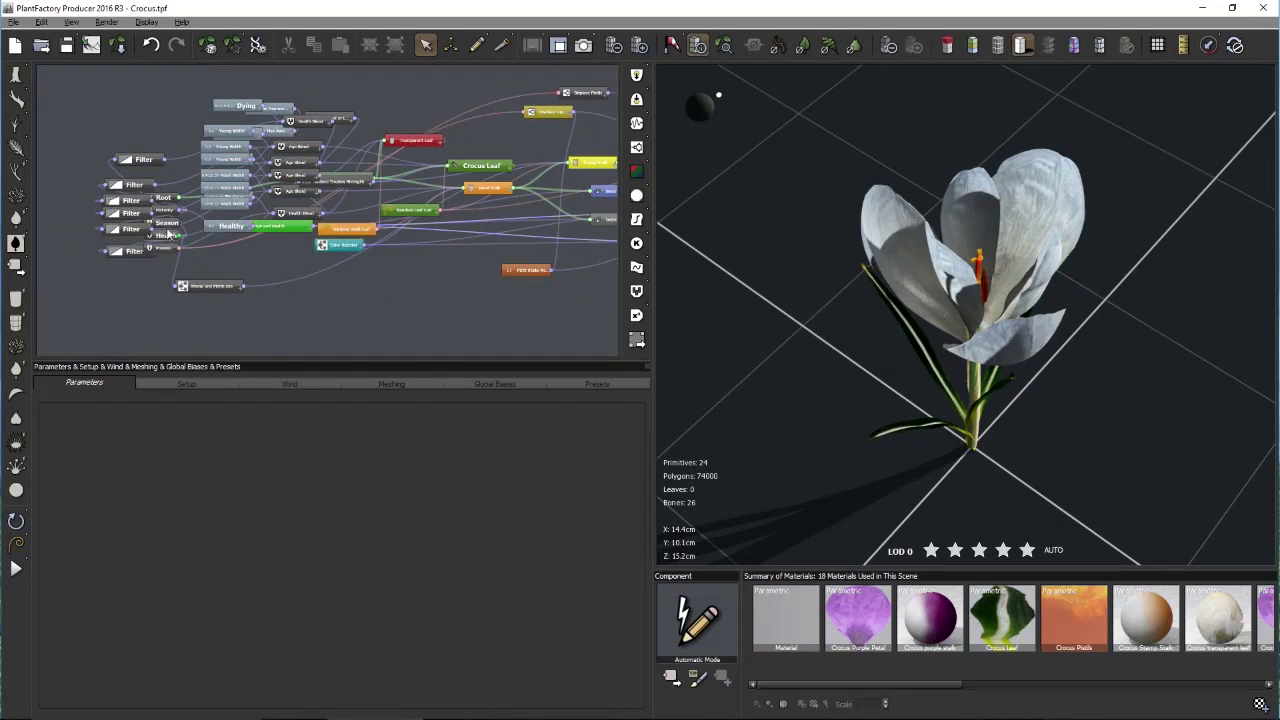
Rearrange the graph, expand Petals Age and Health, and delete its Length node
drag(170, 227, 45, 227)
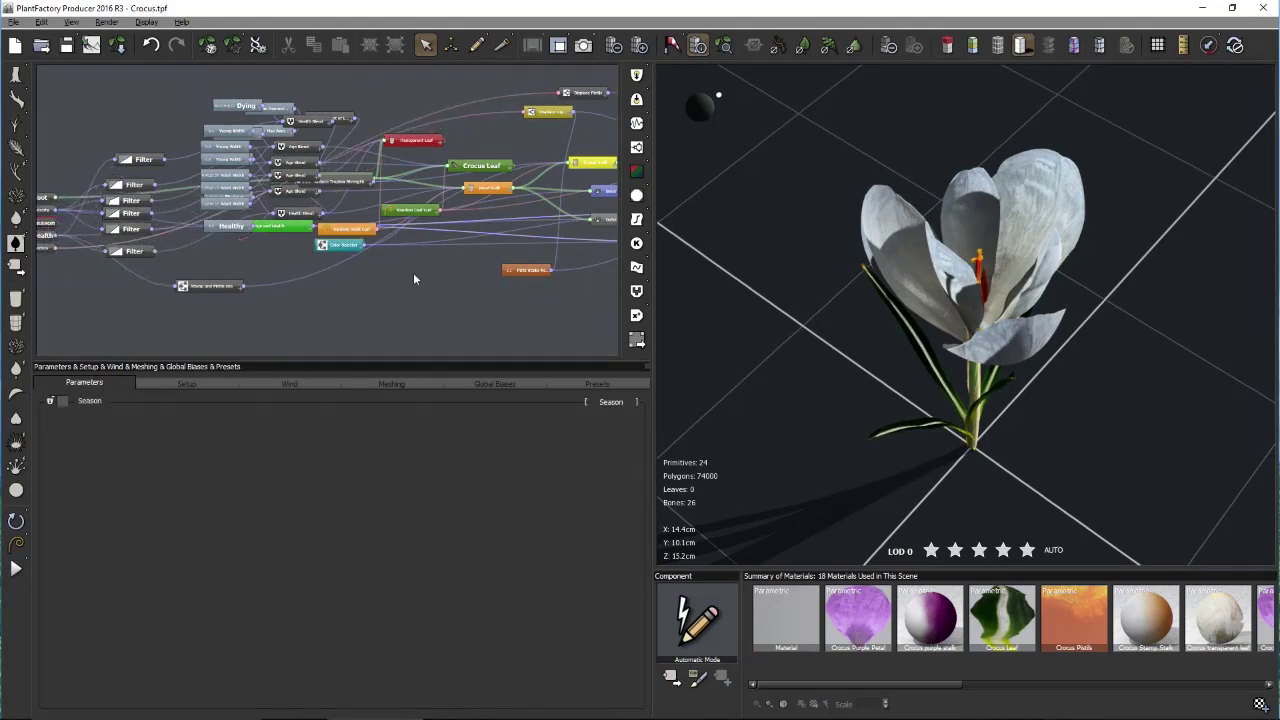
drag(284, 230, 269, 261)
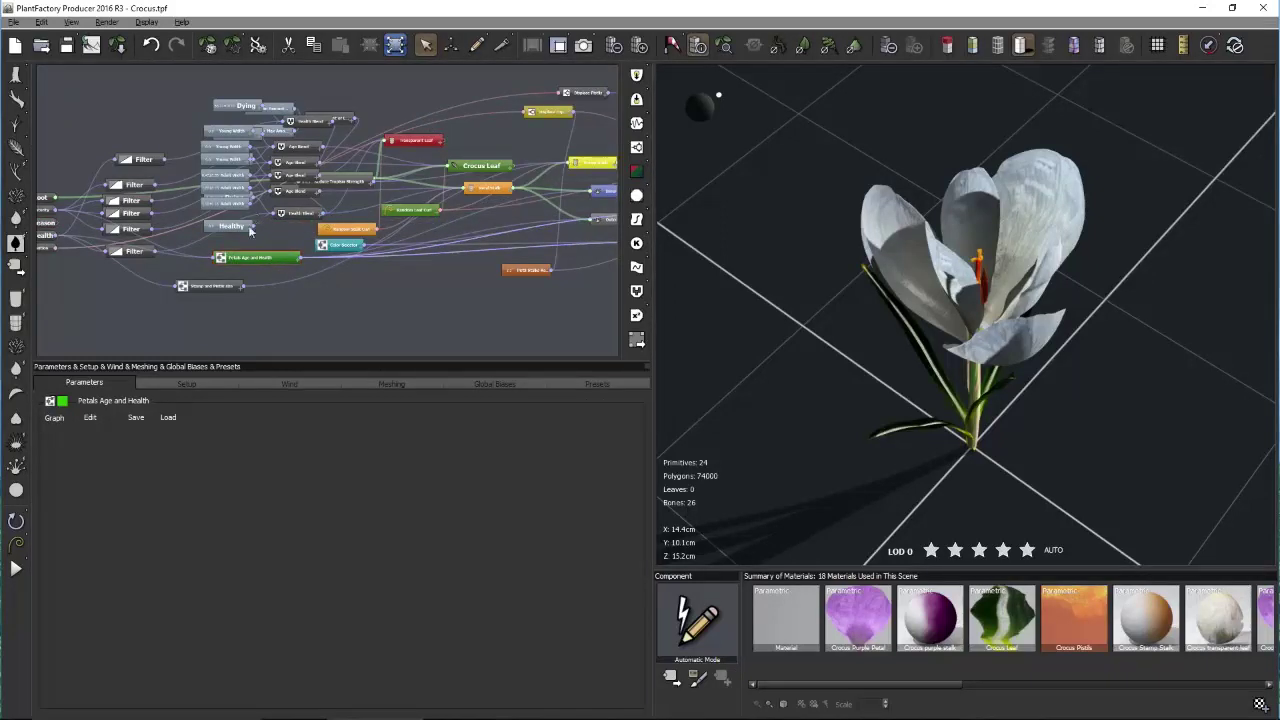
double_click(250, 256)
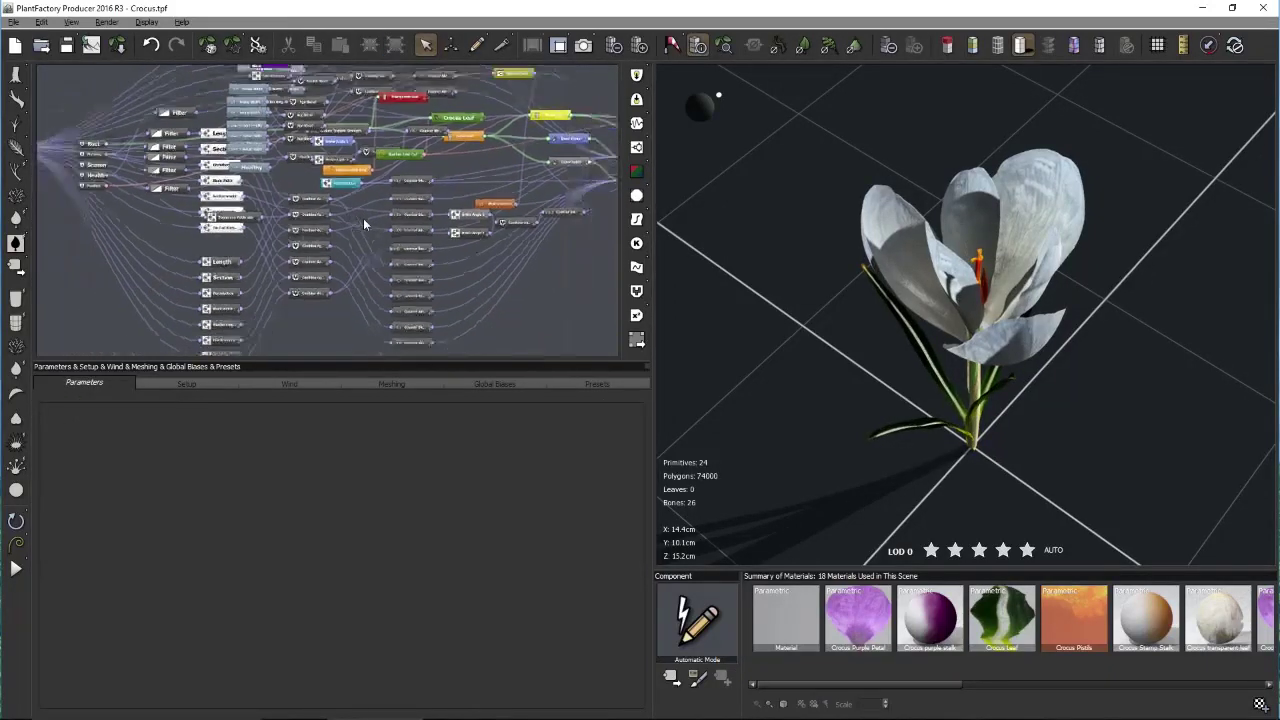
click(247, 256)
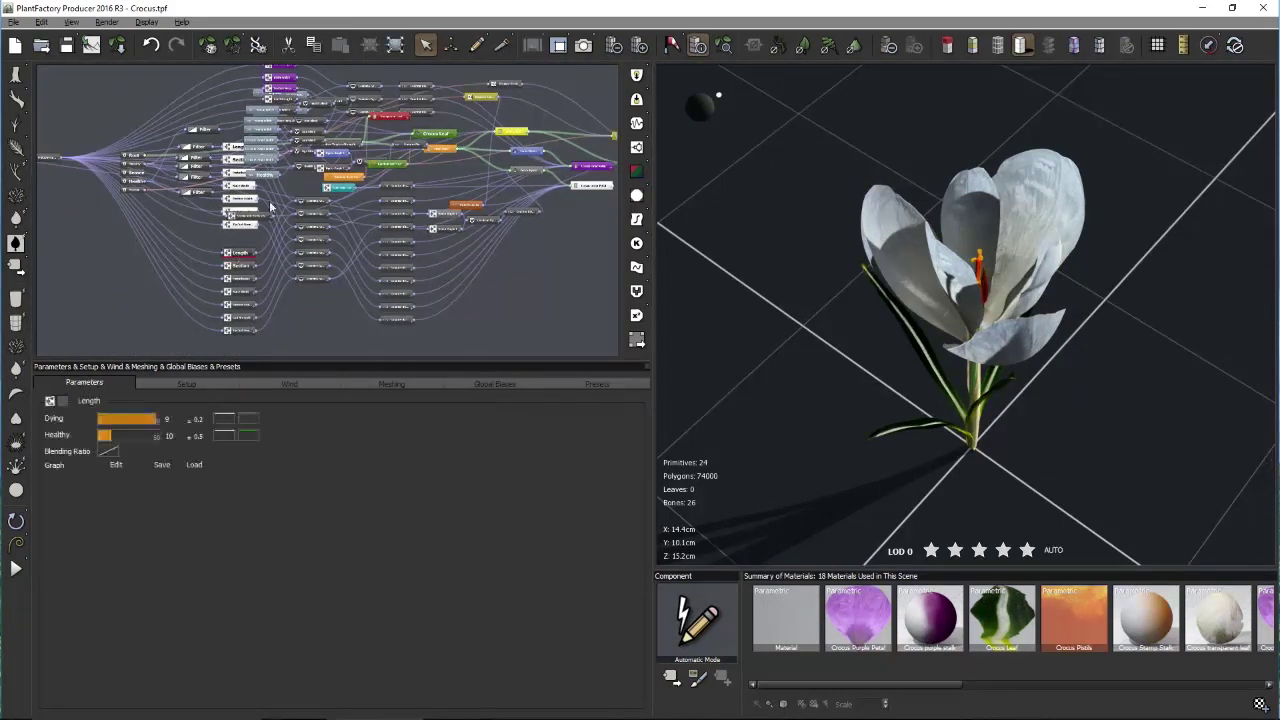
click(394, 46)
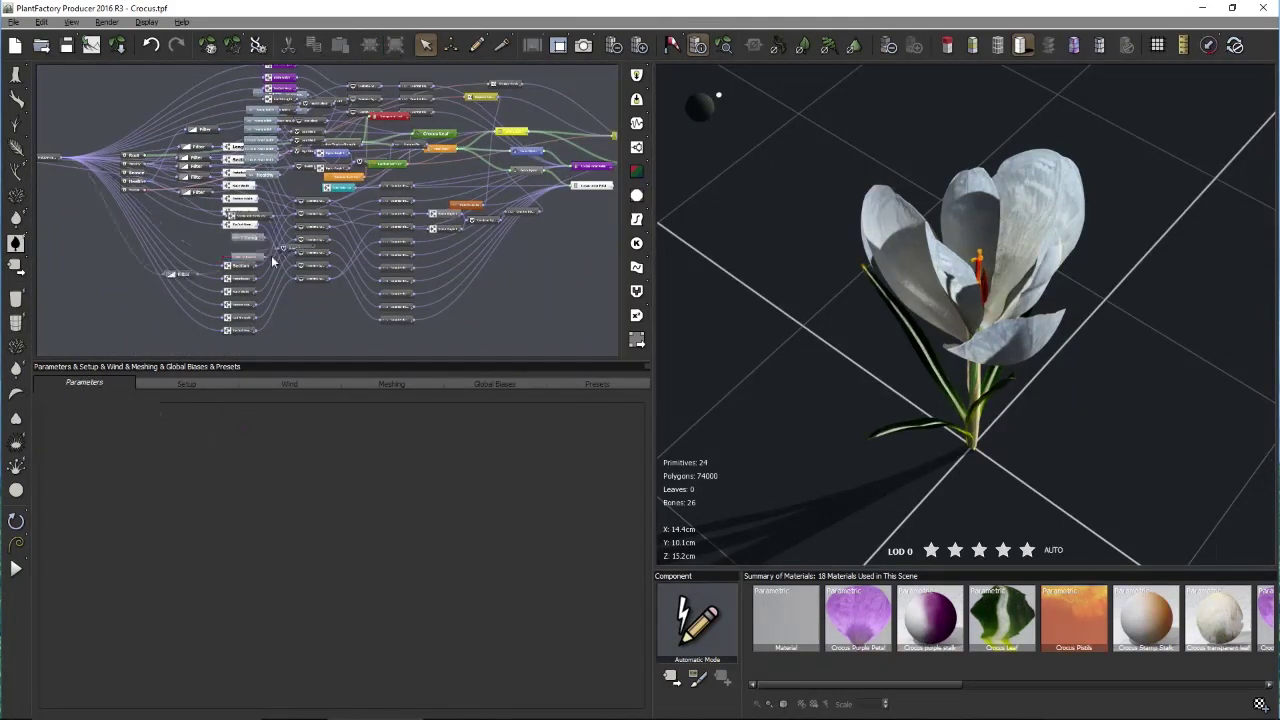